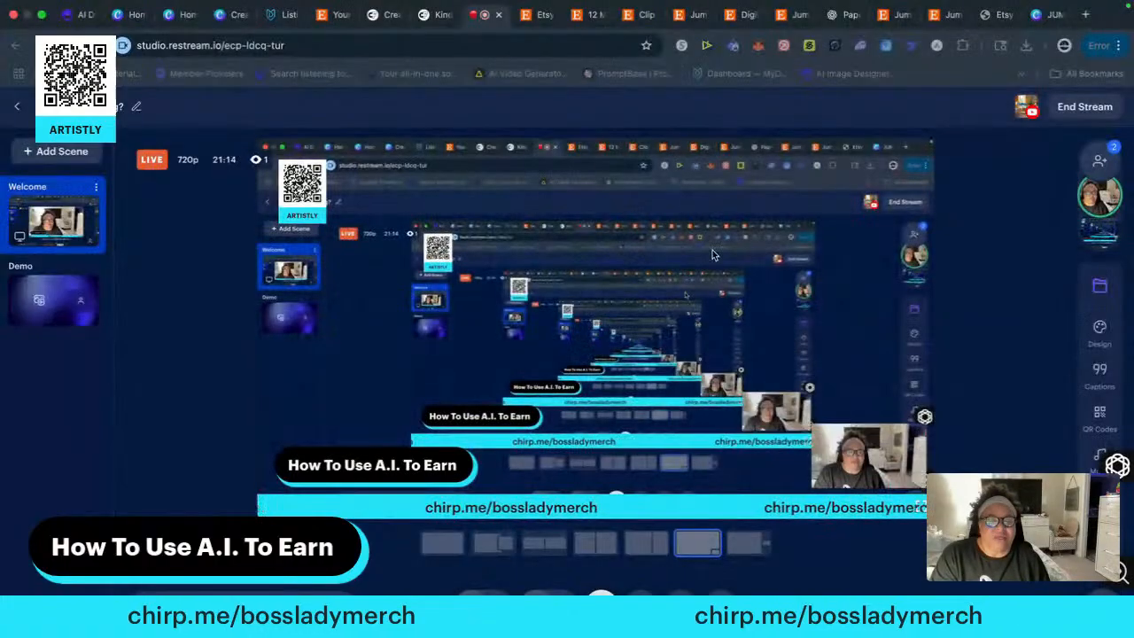
Open the shared Canva template link and examine its paper clip preview and page size
click(1046, 16)
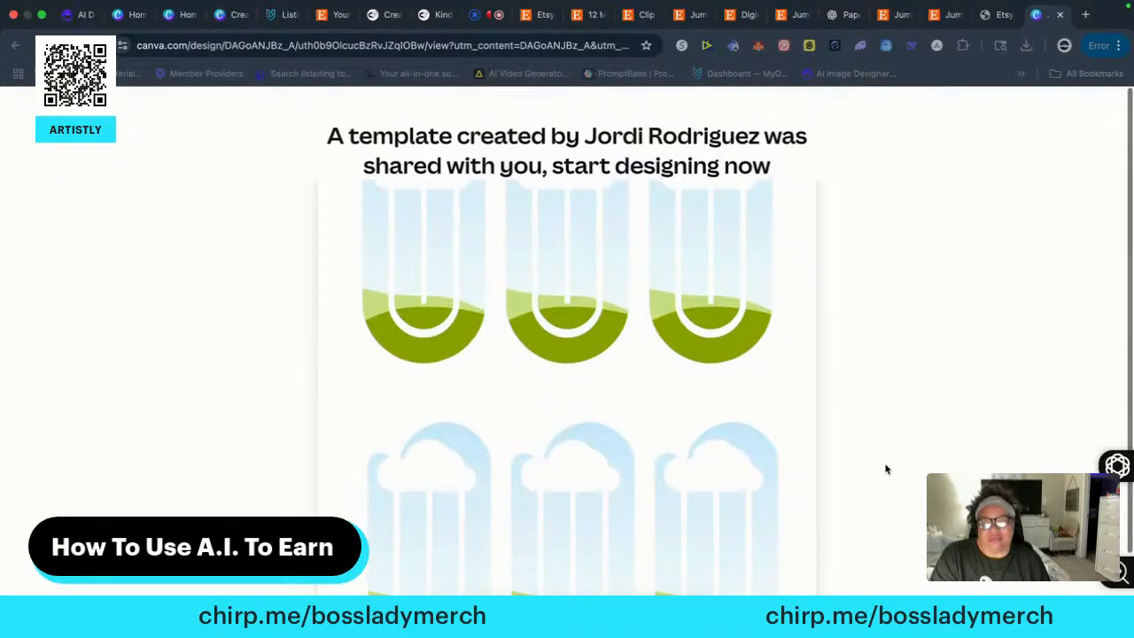
scroll(885, 469, down, 2)
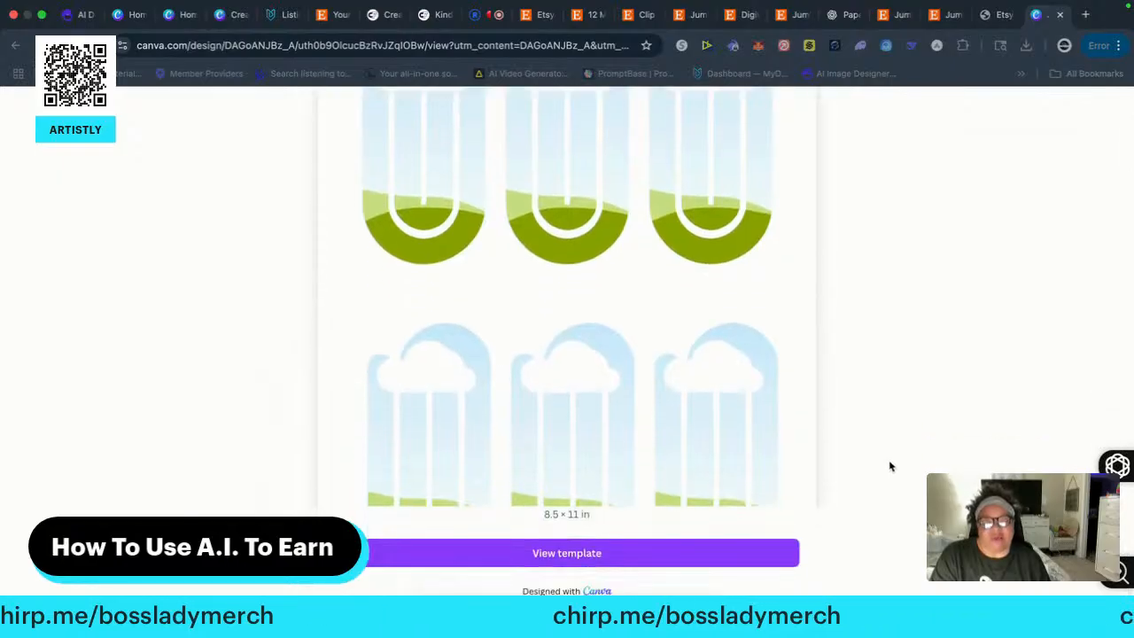
scroll(889, 467, up, 2)
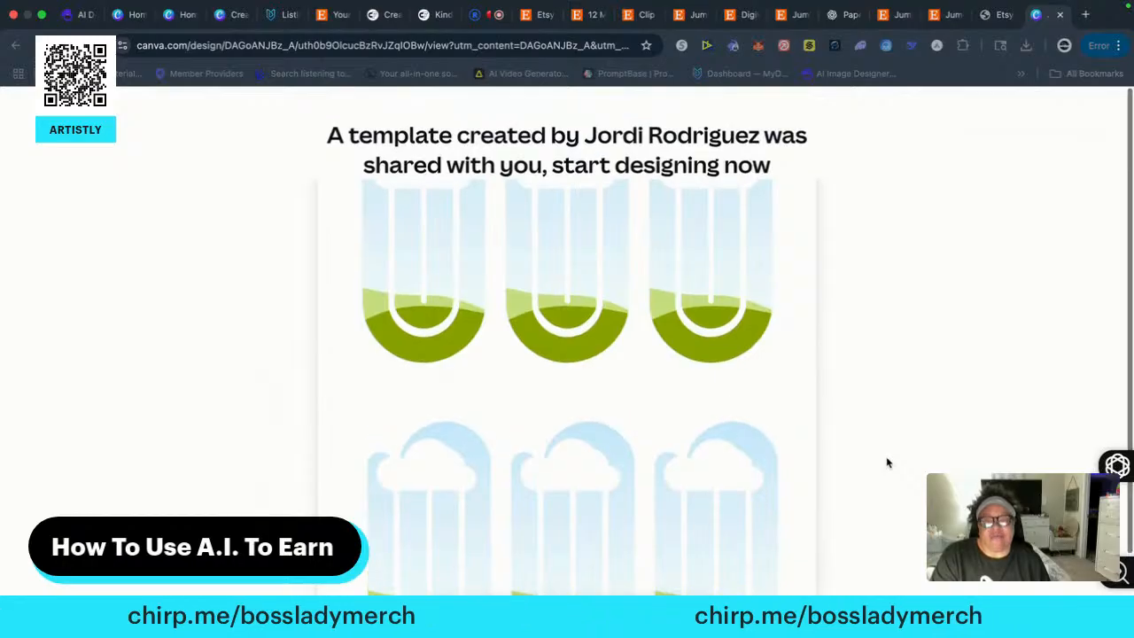
scroll(888, 463, down, 1)
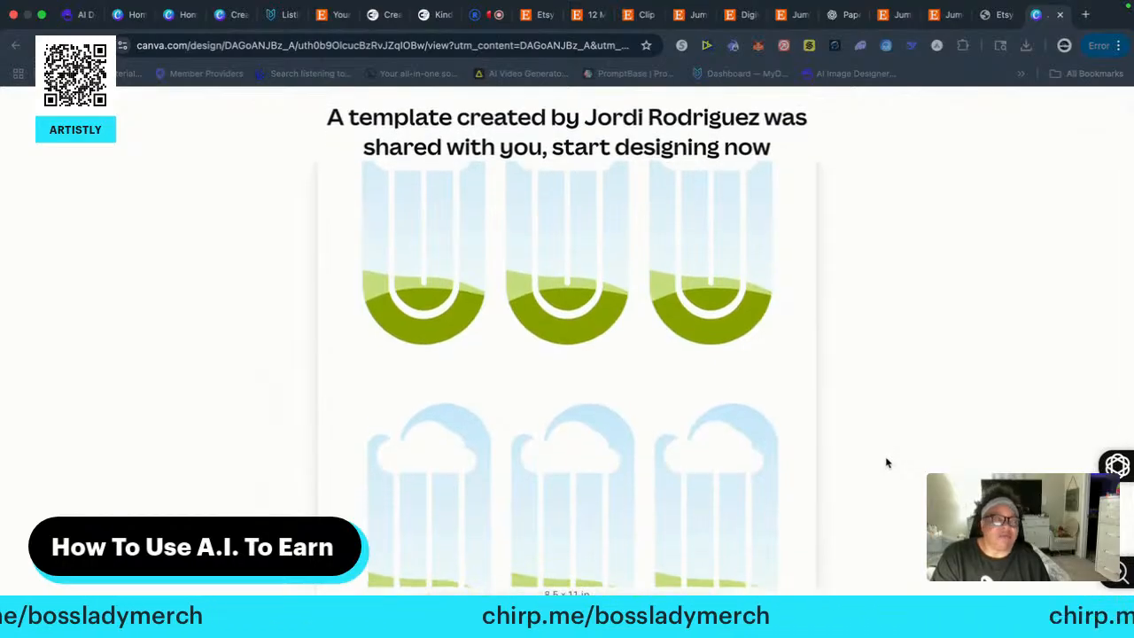
scroll(888, 462, down, 1)
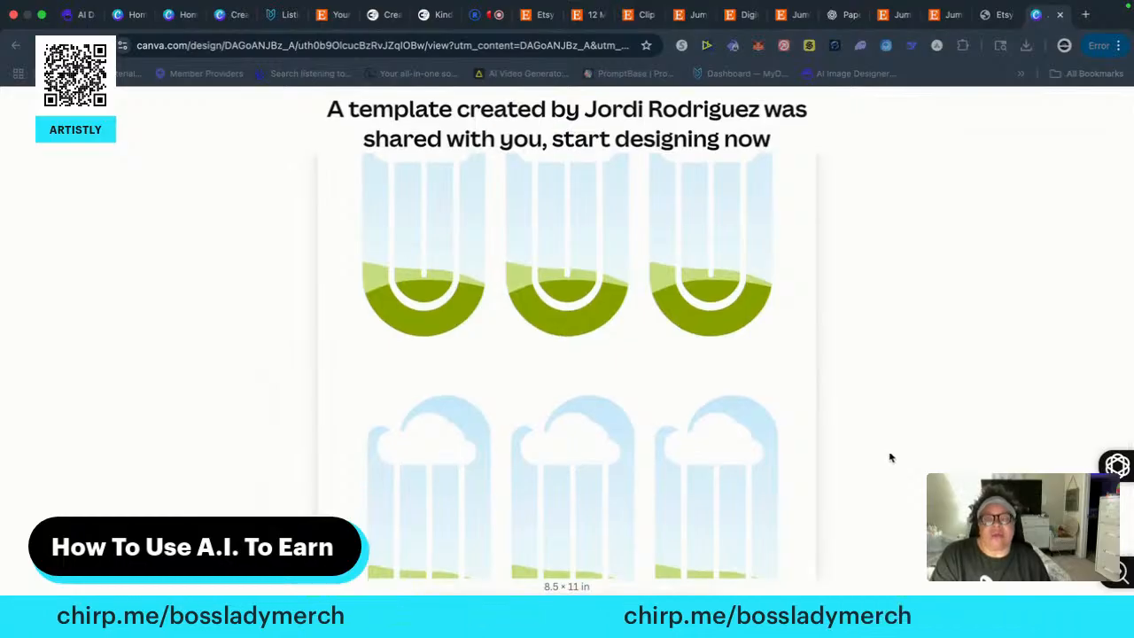
scroll(891, 458, up, 1)
scroll(890, 456, down, 1)
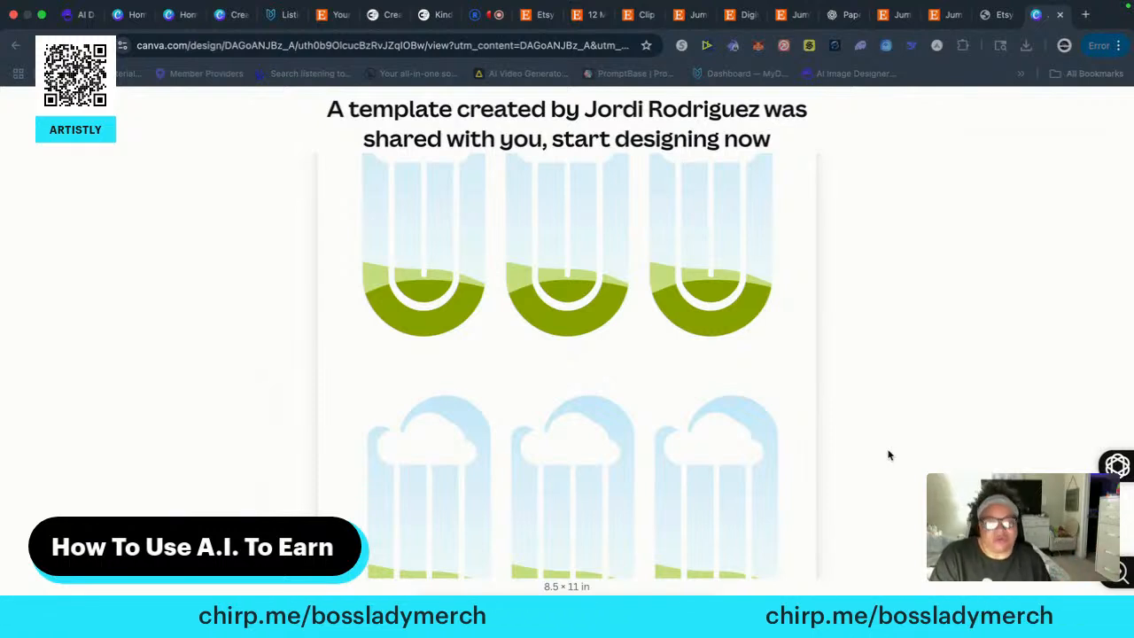
scroll(859, 453, down, 2)
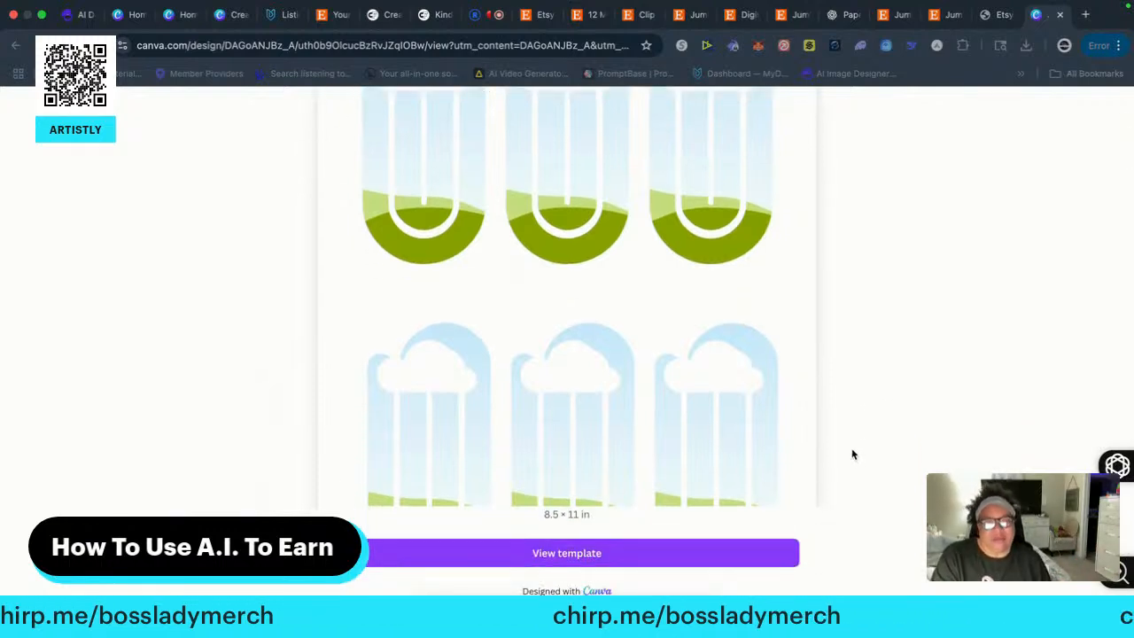
scroll(847, 457, up, 2)
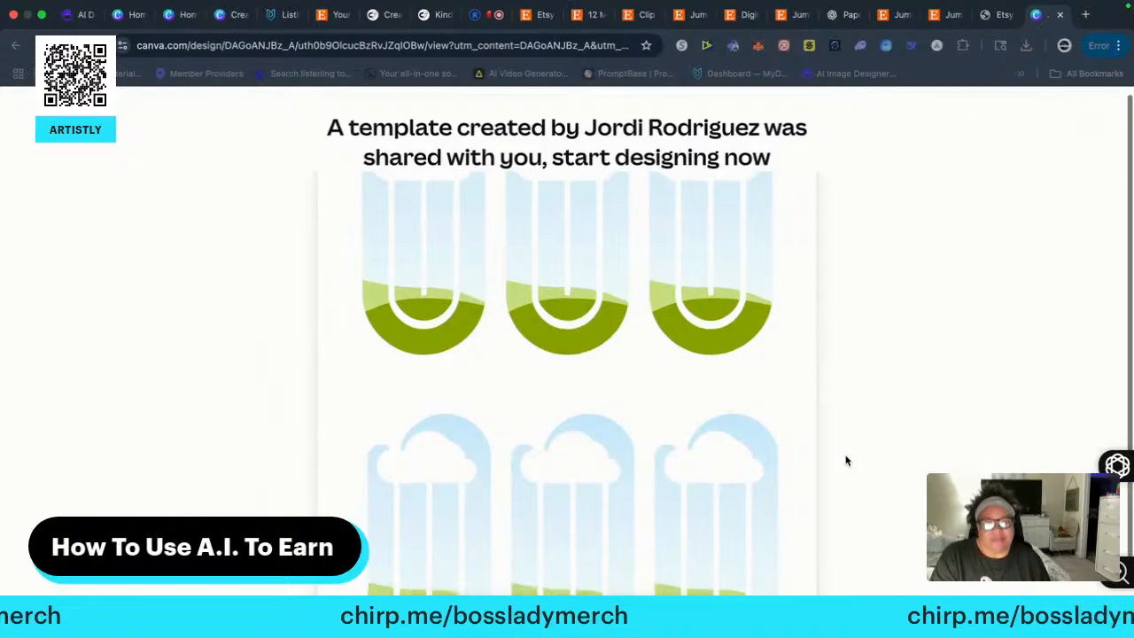
scroll(841, 463, down, 2)
Open the shared jumbo paper clip template in the editor and dismiss the offer to use the desktop app
click(586, 549)
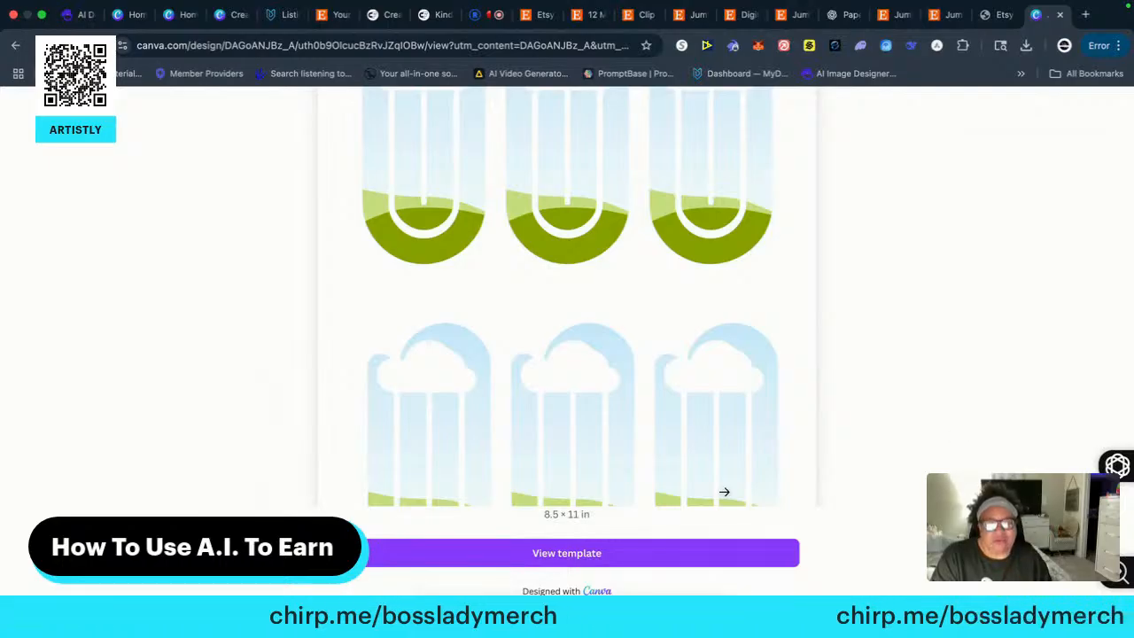
click(566, 554)
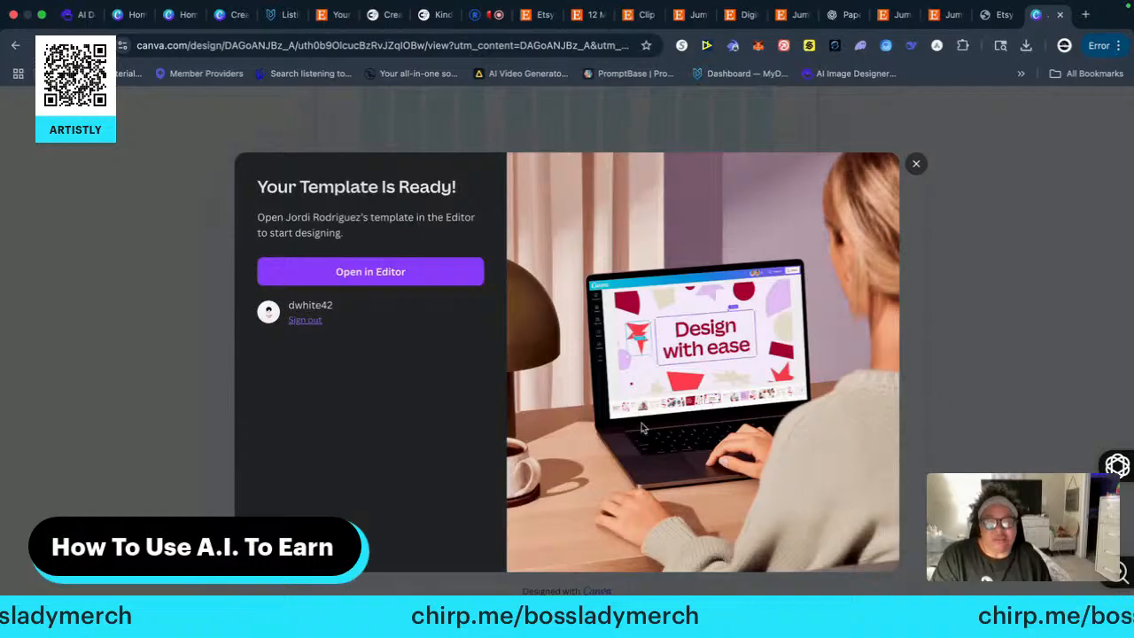
click(377, 274)
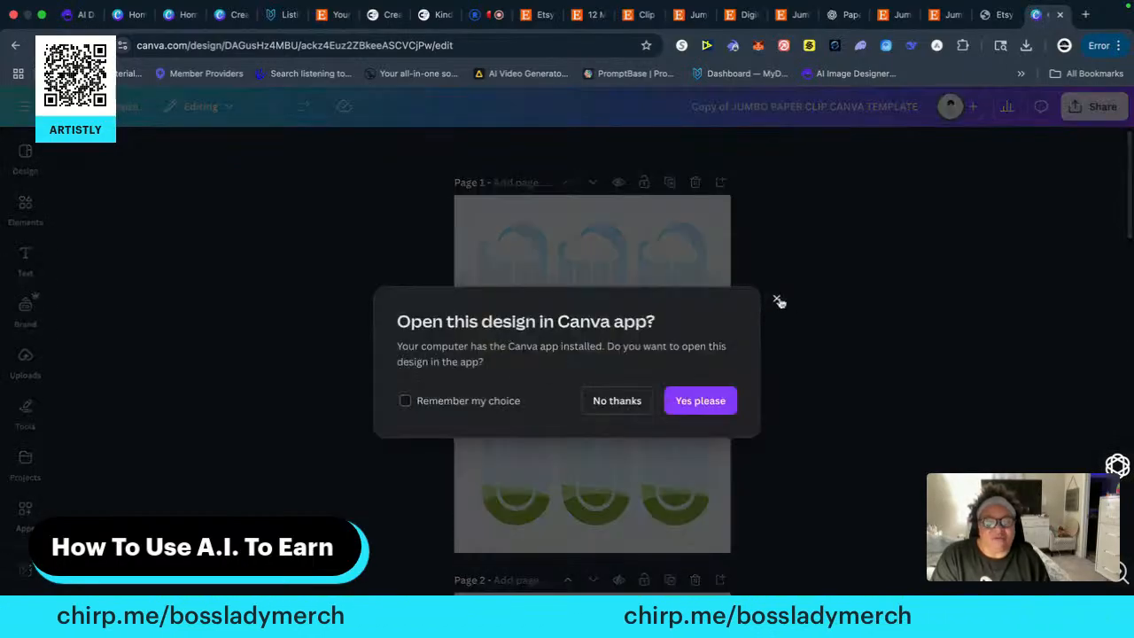
click(776, 301)
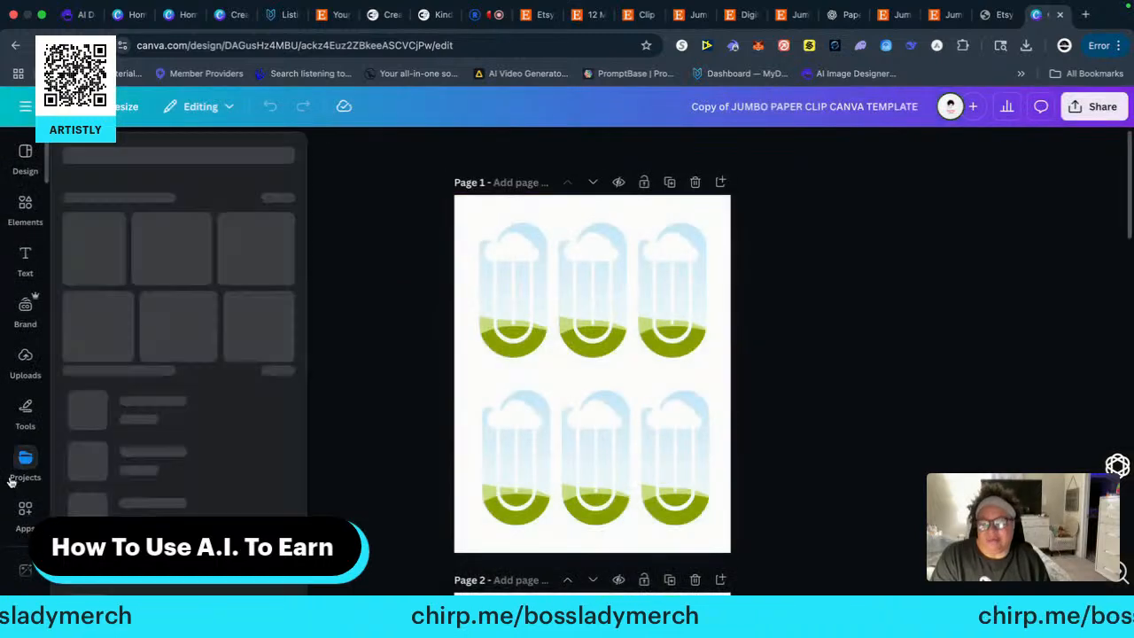
Find and open the Pink Background photo folder among the editor's saved folders and apps
scroll(24, 477, down, 20)
scroll(25, 477, down, 5)
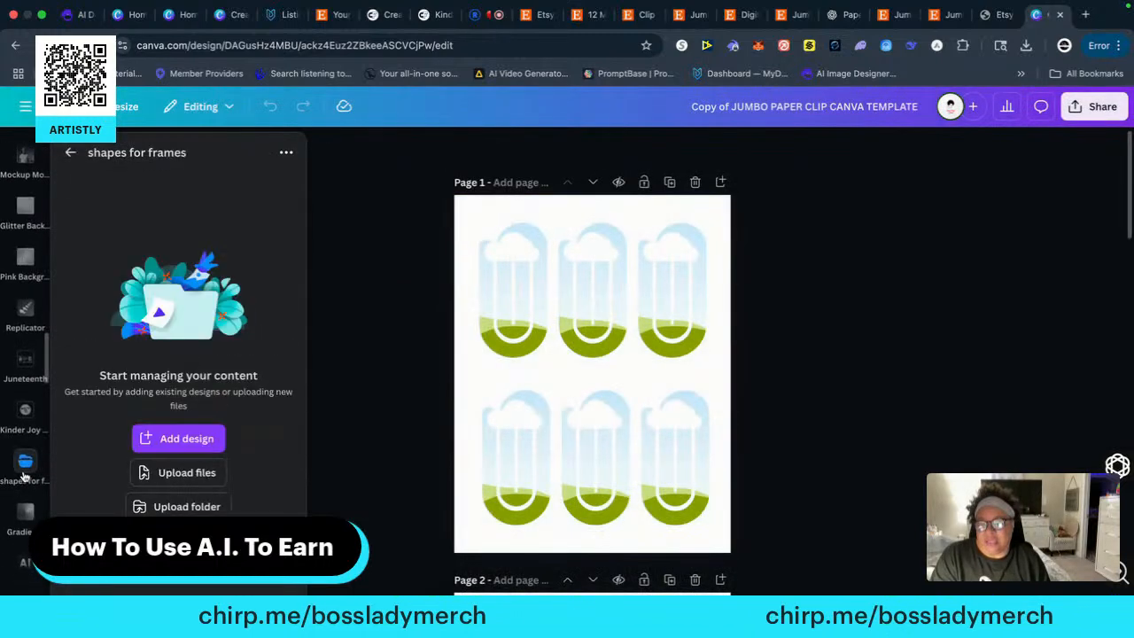
scroll(23, 484, down, 5)
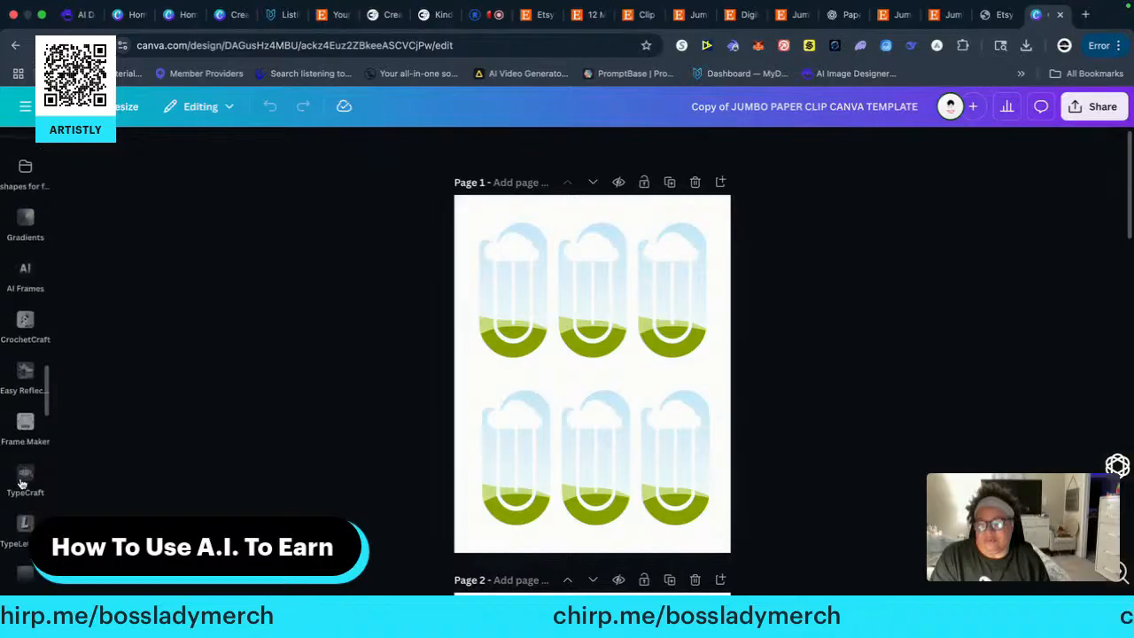
scroll(25, 478, down, 4)
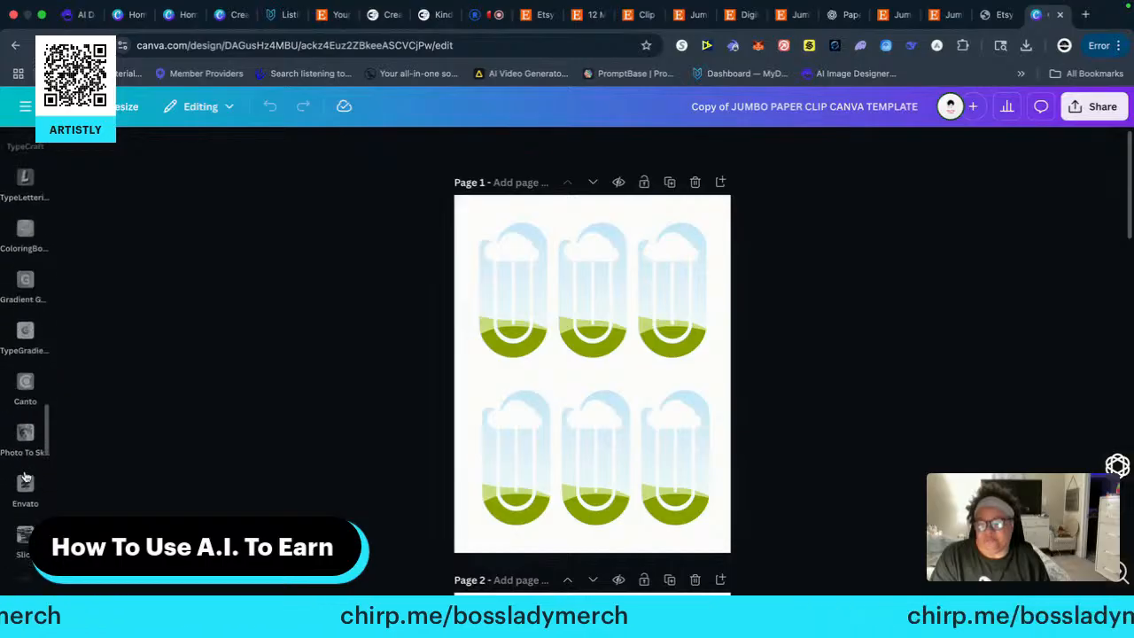
scroll(26, 474, down, 2)
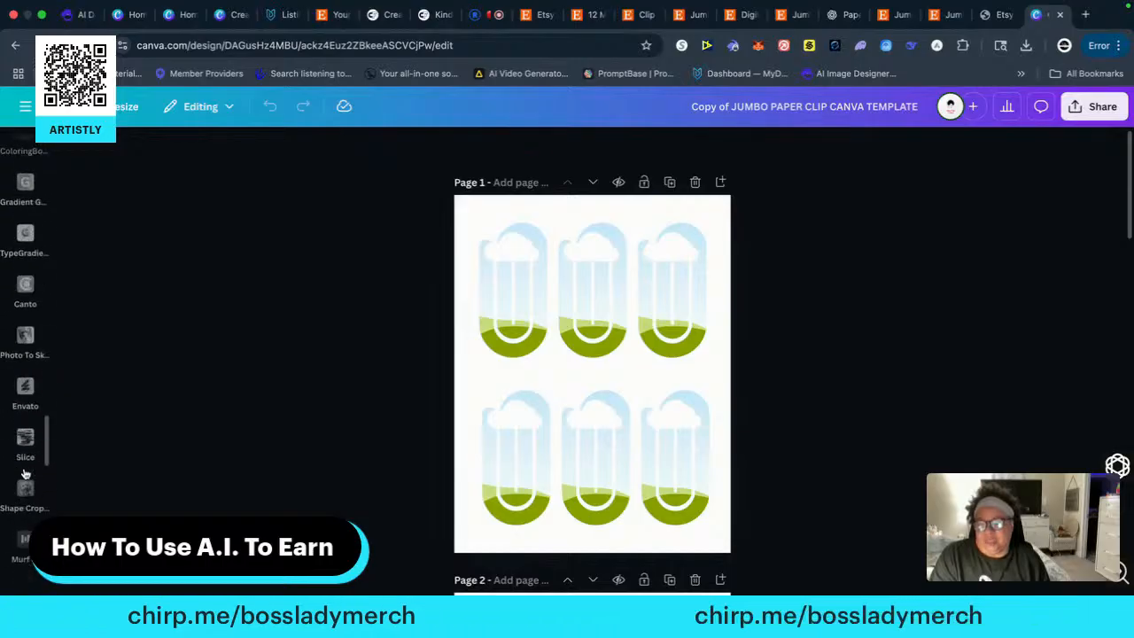
scroll(25, 475, down, 3)
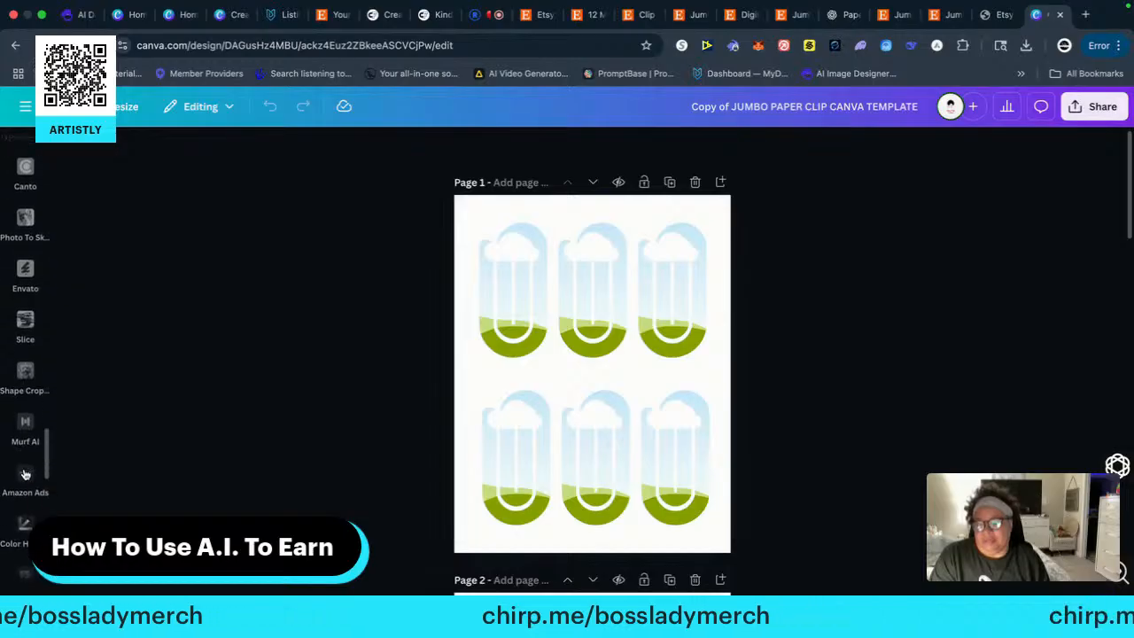
scroll(25, 475, down, 12)
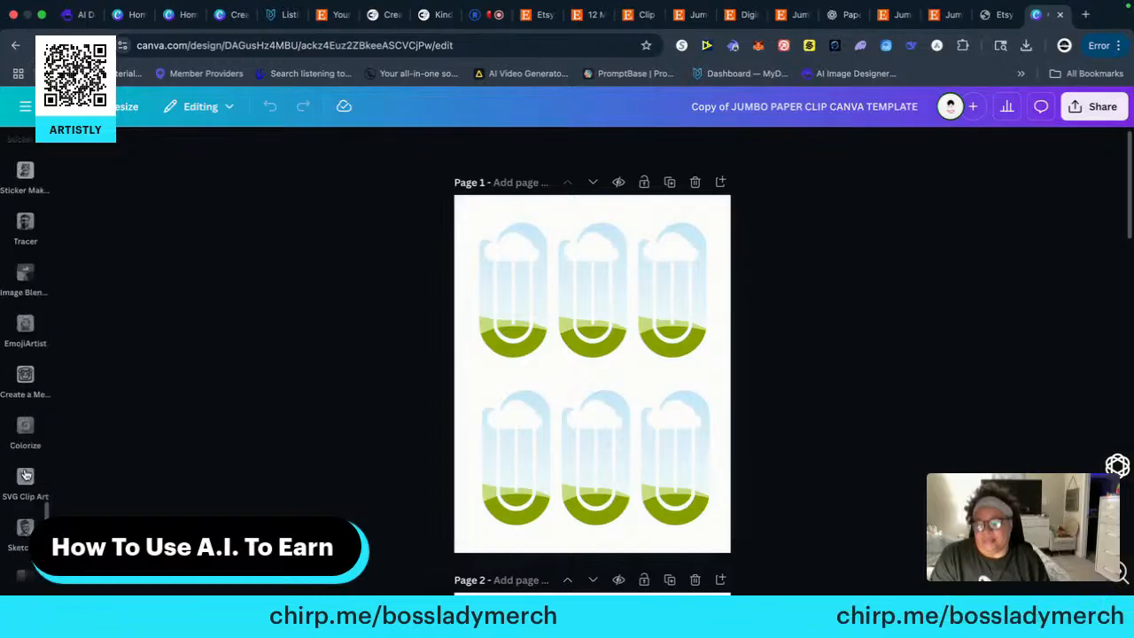
scroll(34, 447, down, 6)
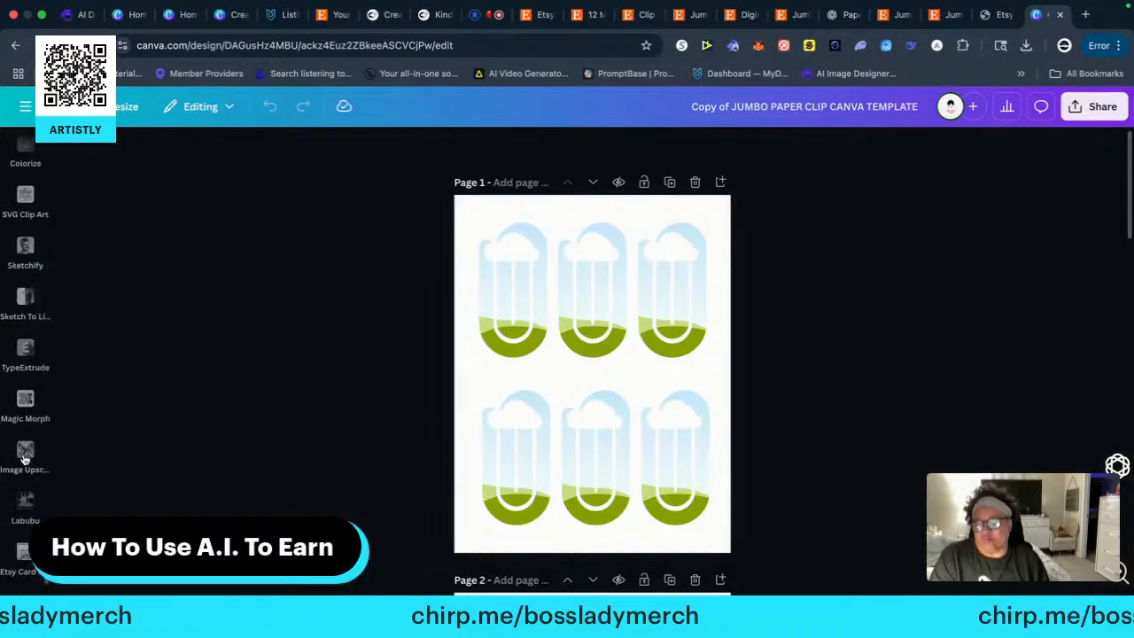
scroll(14, 428, down, 10)
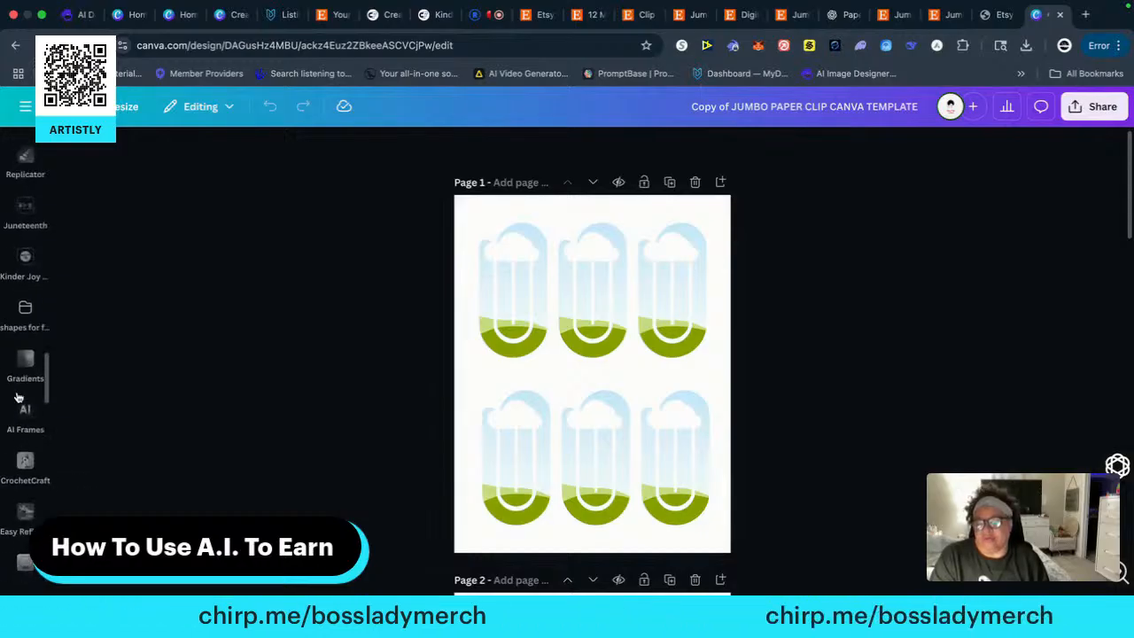
click(17, 400)
click(25, 414)
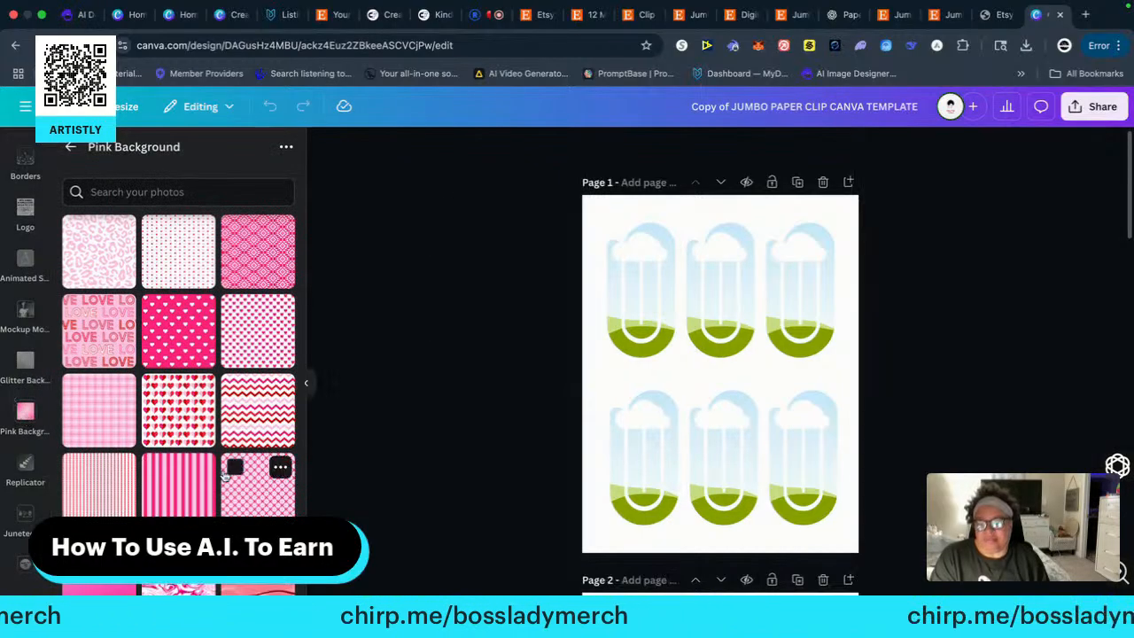
Fill page 1's top-row left paper clip frame with bold pink vertical stripes and the middle one with the pink-and-white marble swirl
scroll(227, 476, down, 3)
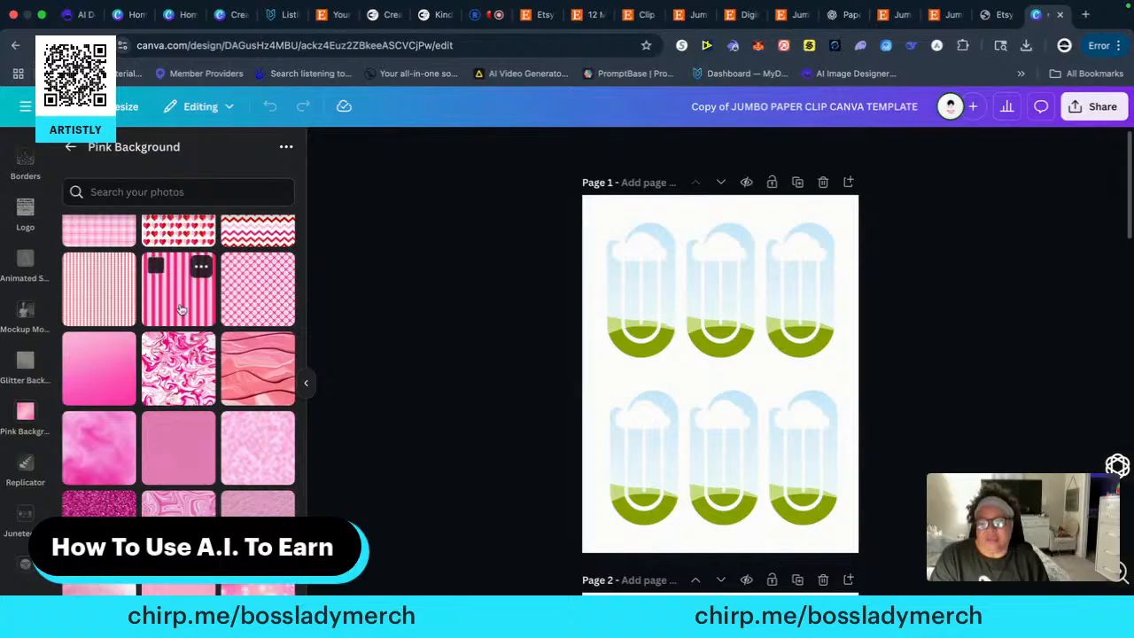
drag(174, 302, 627, 295)
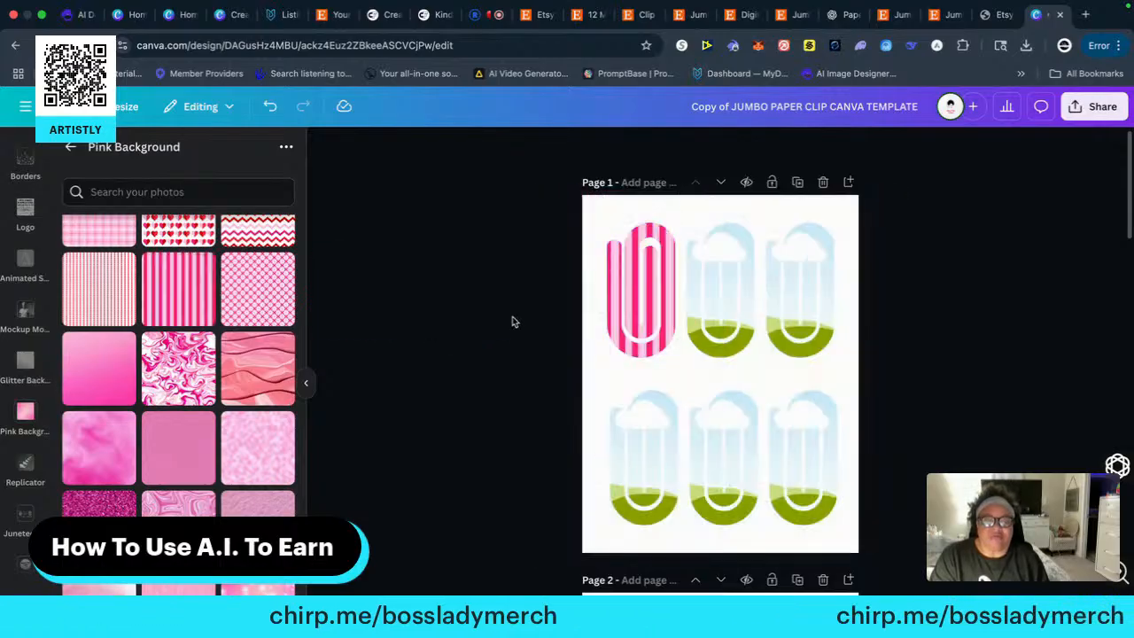
drag(178, 377, 702, 275)
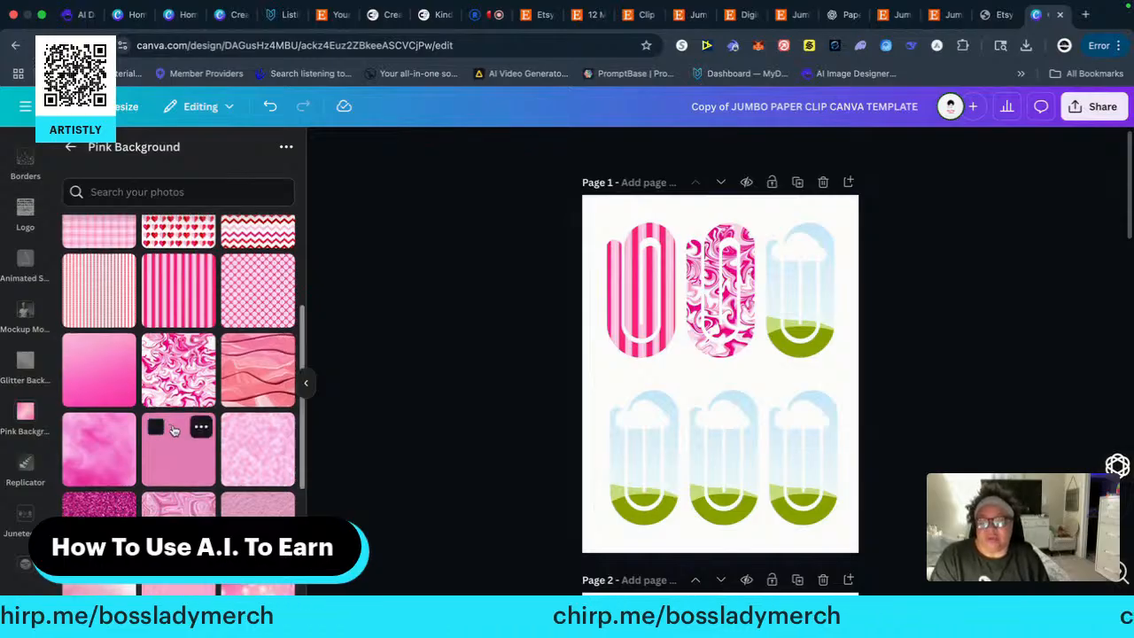
Fill page 1's bottom-row left paper clip frame with the red and pink hearts pattern and the middle one with the pink chevron pattern
scroll(191, 372, up, 1)
drag(188, 250, 614, 454)
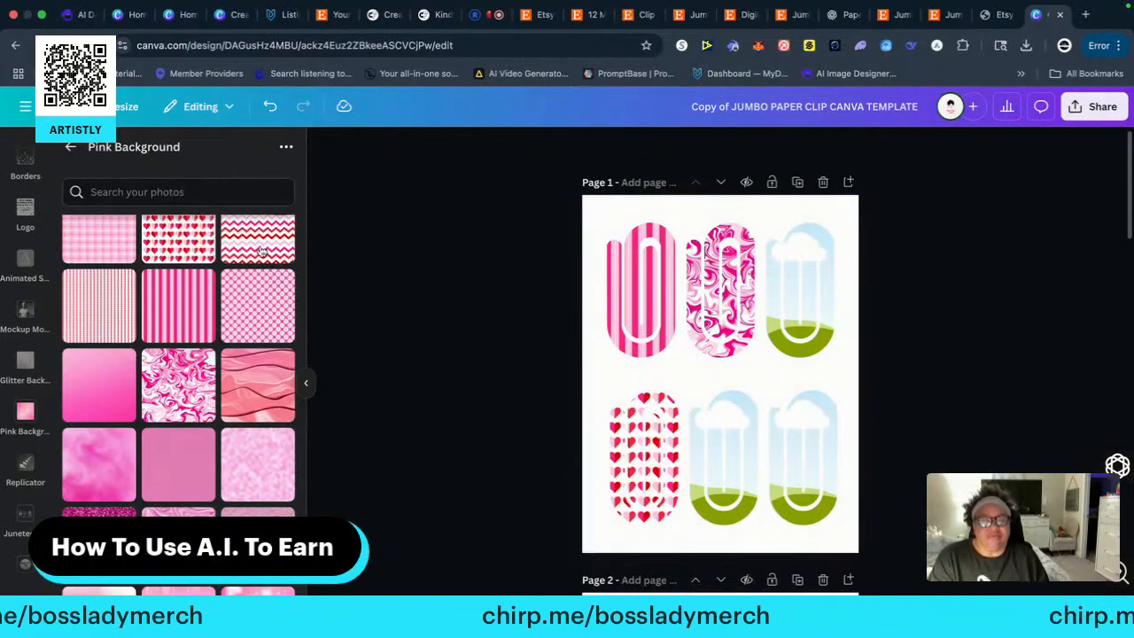
drag(258, 243, 601, 456)
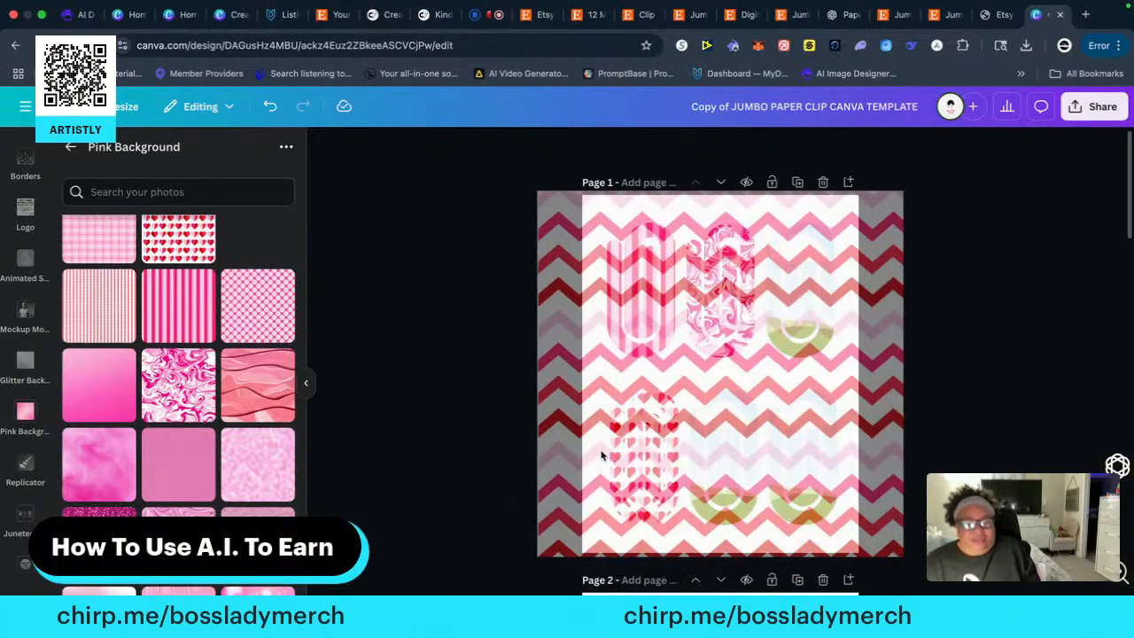
drag(536, 443, 379, 399)
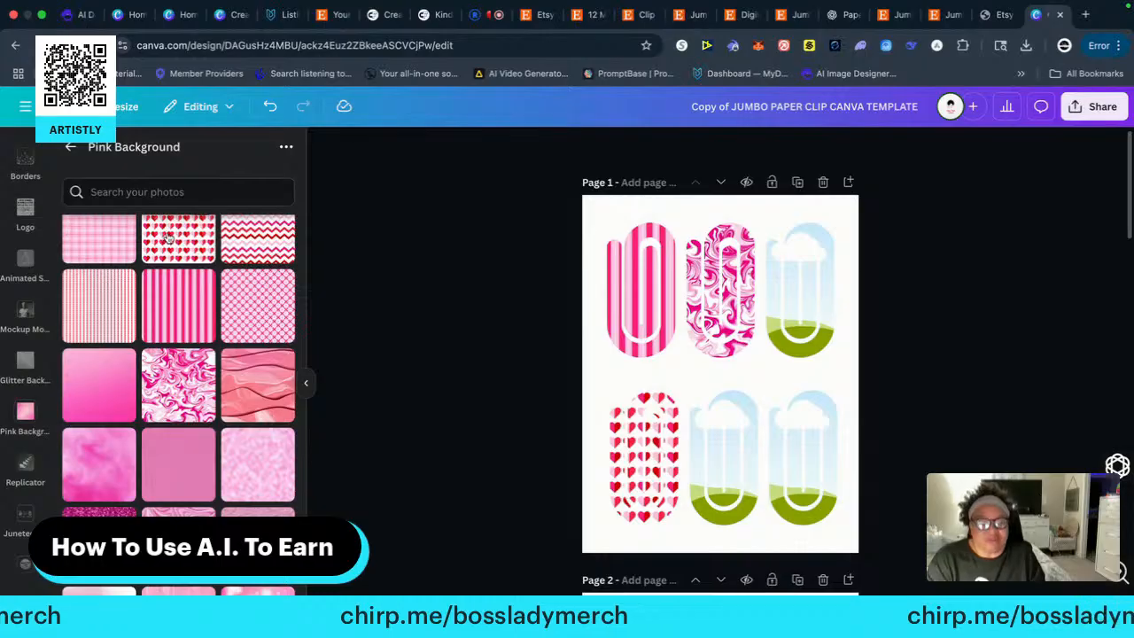
drag(248, 237, 709, 429)
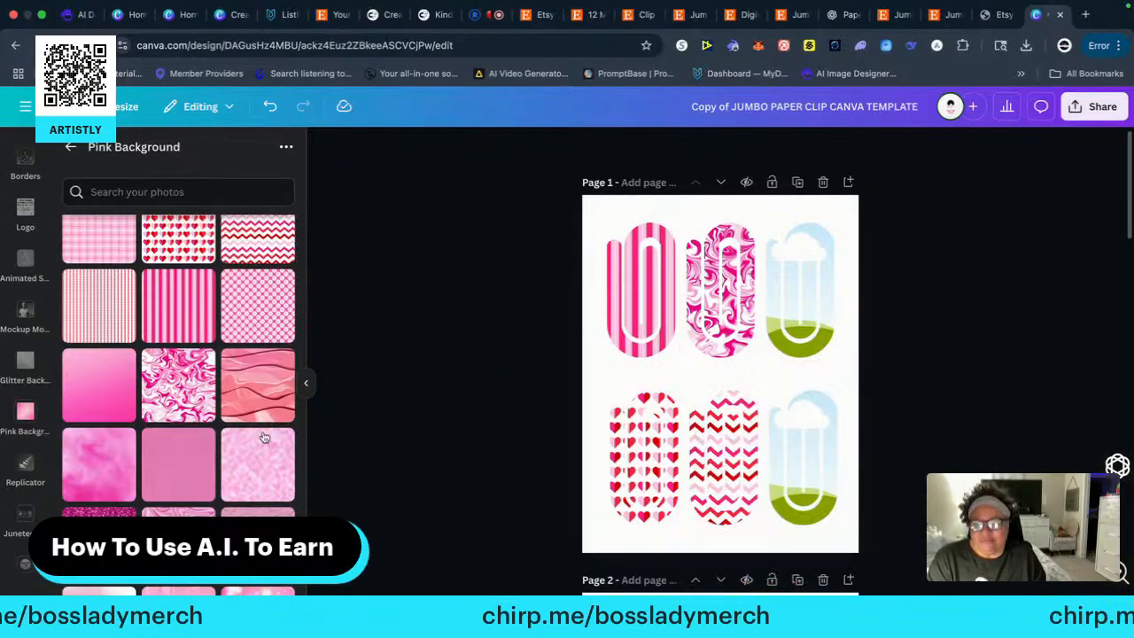
Fill page 1's top-row right paper clip frame with the pink flower photo and the bottom-row right one with the magenta wavy texture
scroll(138, 450, down, 3)
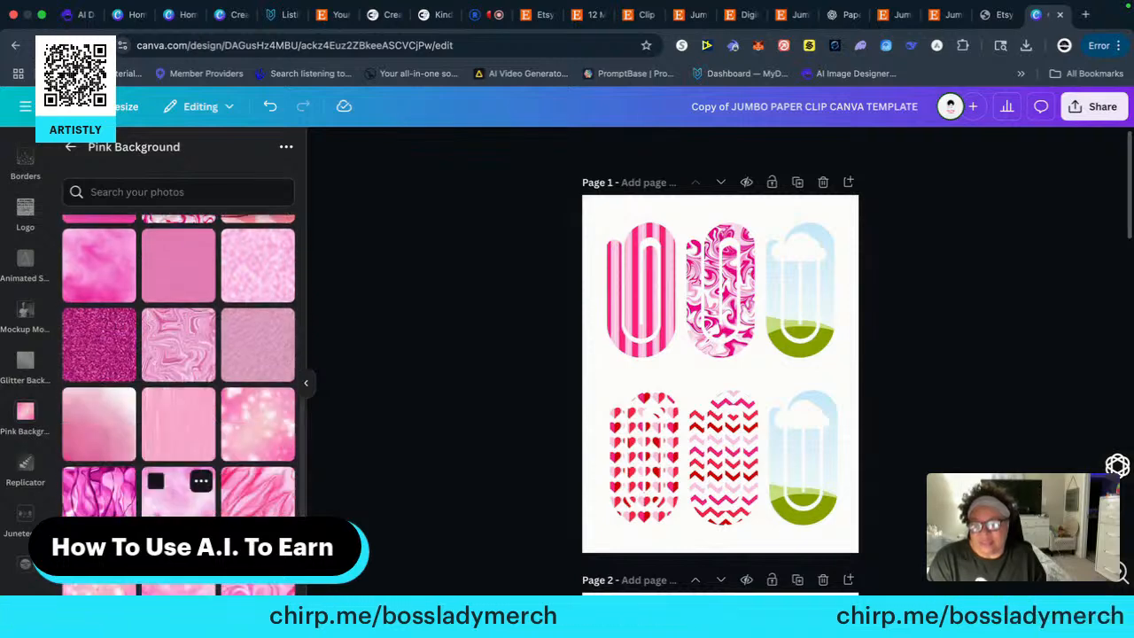
scroll(160, 506, down, 3)
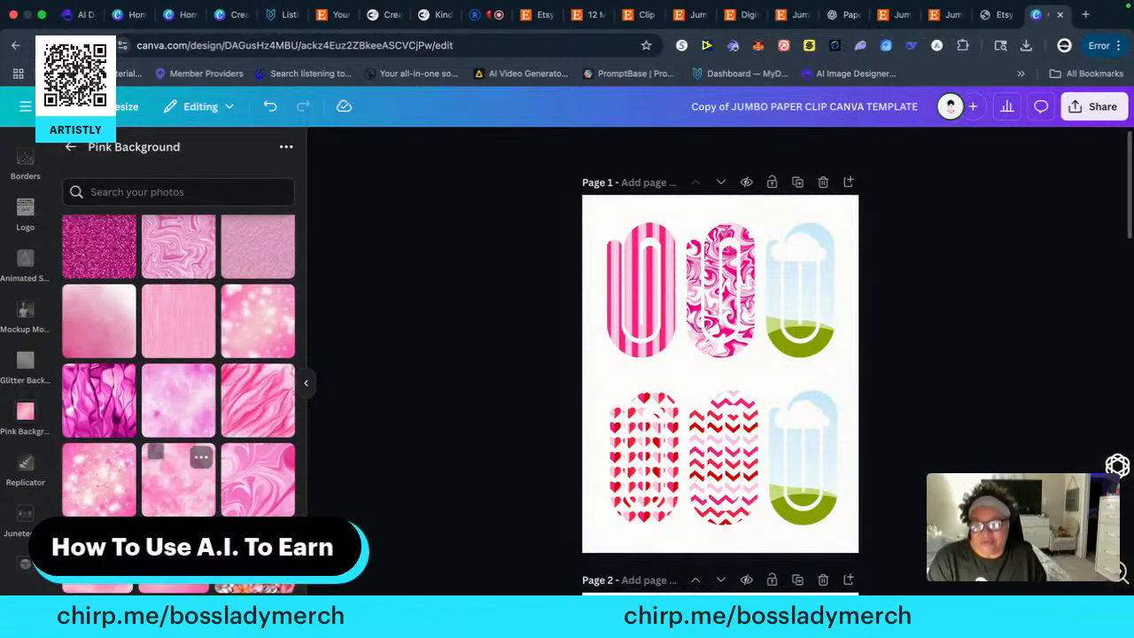
drag(531, 473, 800, 291)
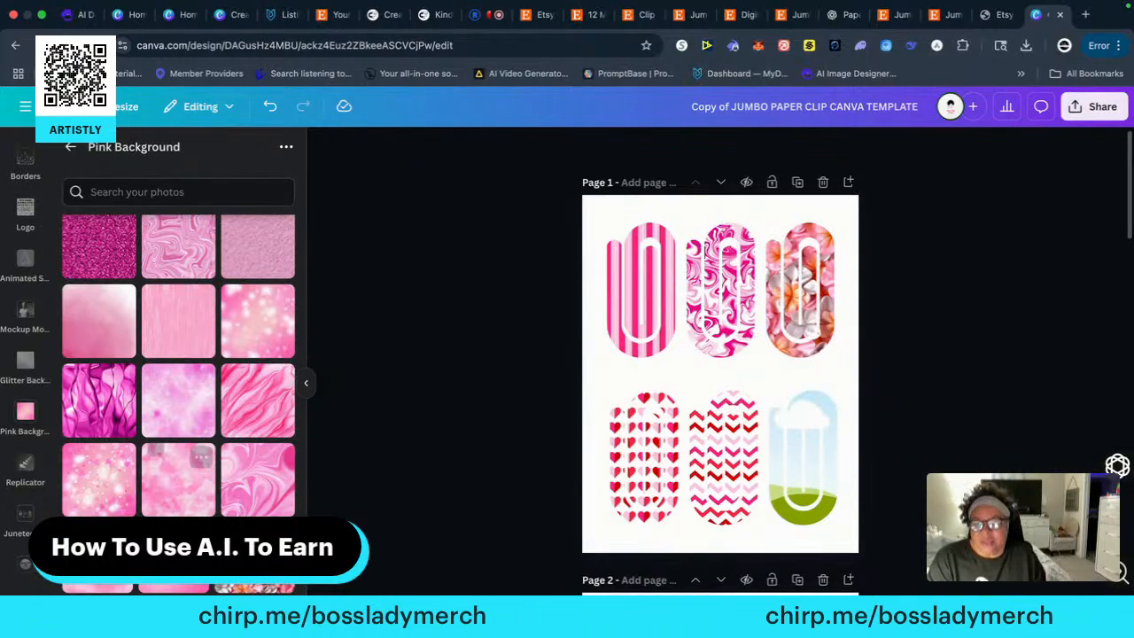
scroll(177, 496, down, 1)
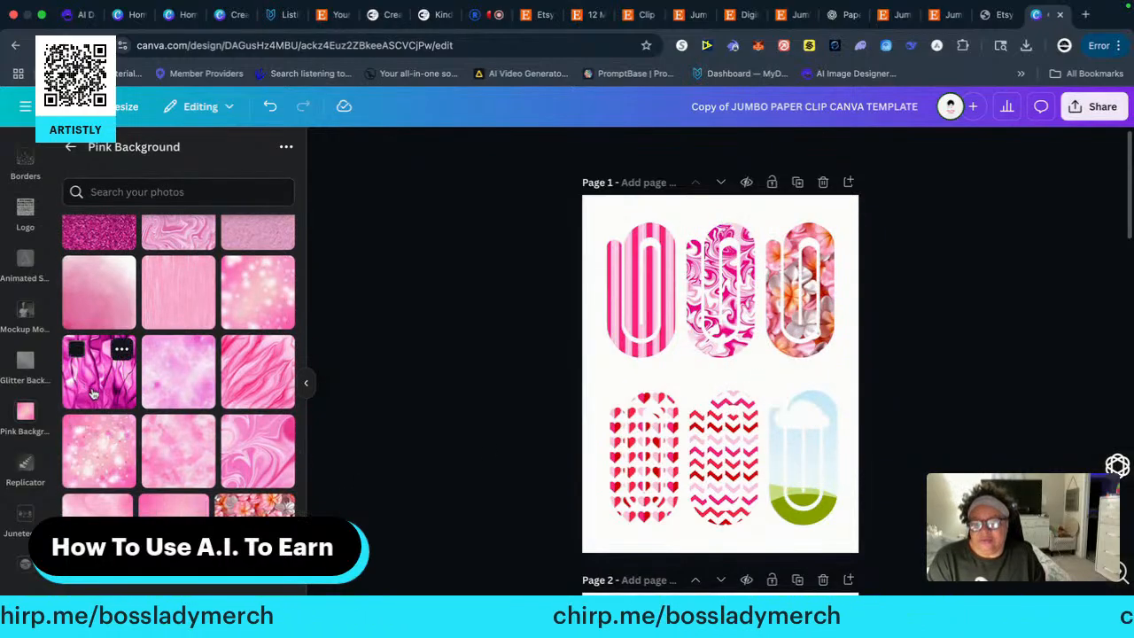
drag(98, 368, 800, 416)
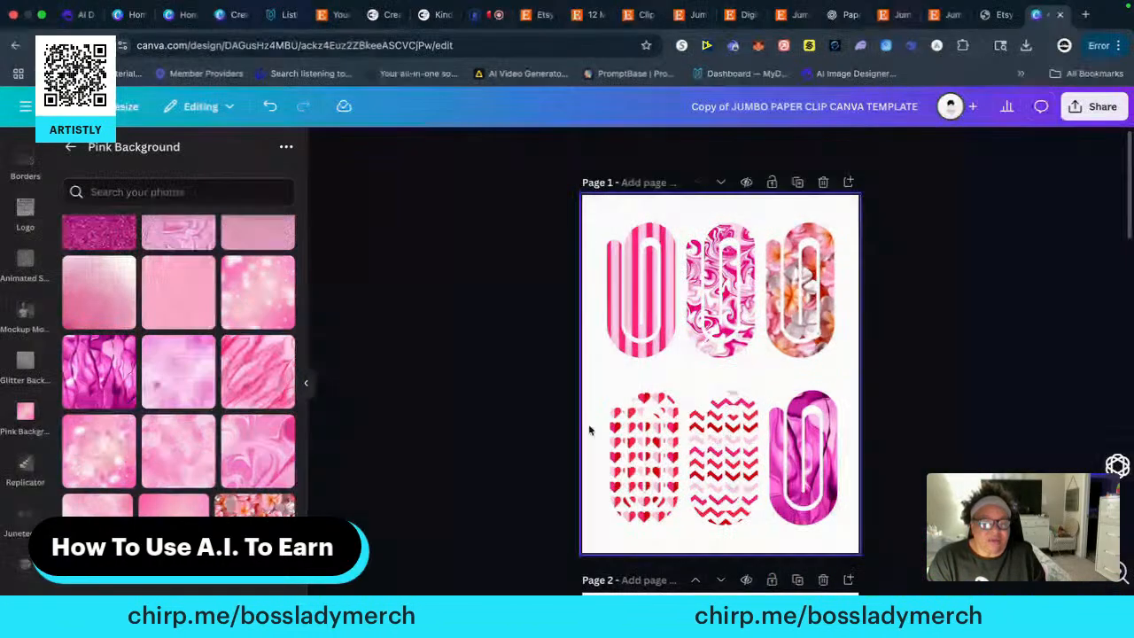
Fill page 2's top-row left paper clip frame with the pink streaked texture and the middle one with the pink bokeh background
scroll(424, 435, down, 5)
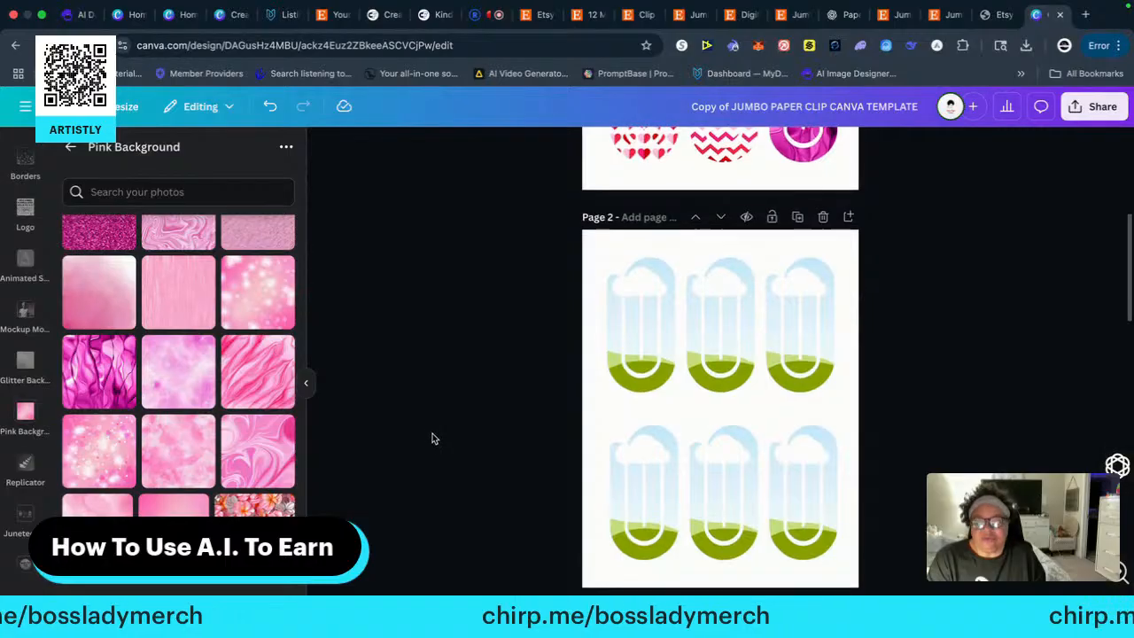
drag(167, 297, 608, 322)
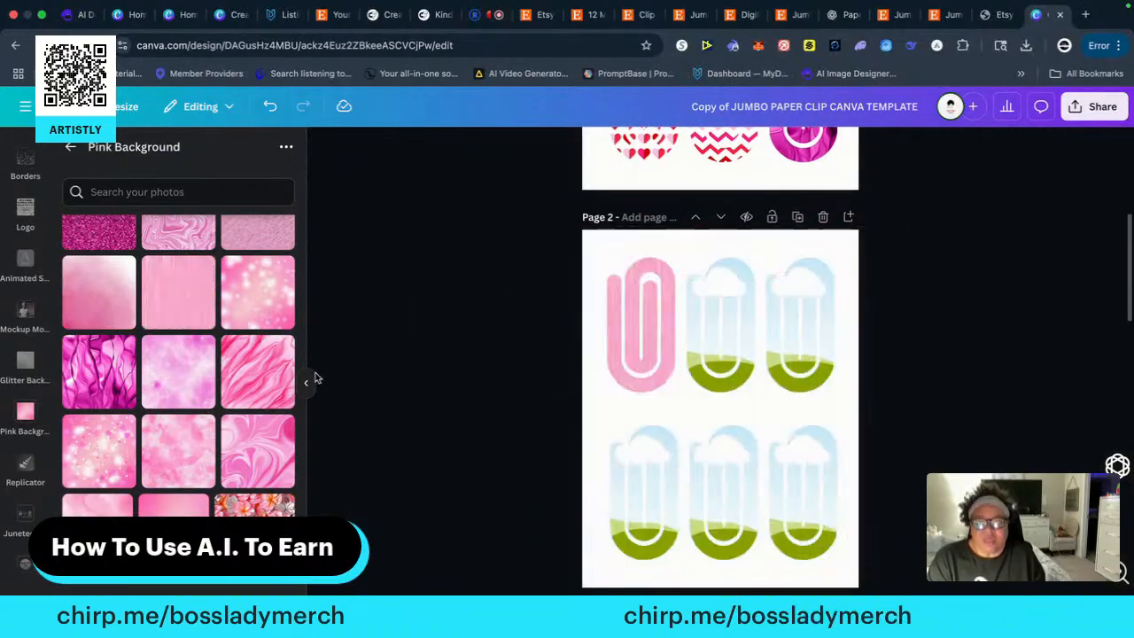
drag(254, 286, 697, 302)
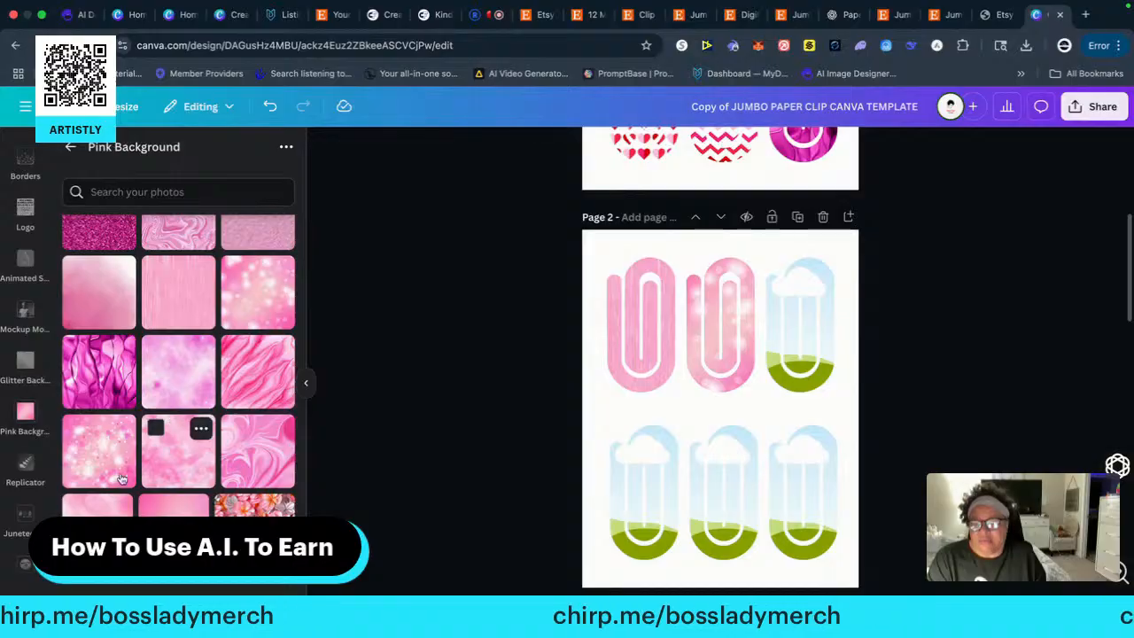
Fill page 2's bottom-row left paper clip frame with the sparkly pink bokeh background and try placing the chevron pattern
drag(93, 461, 615, 490)
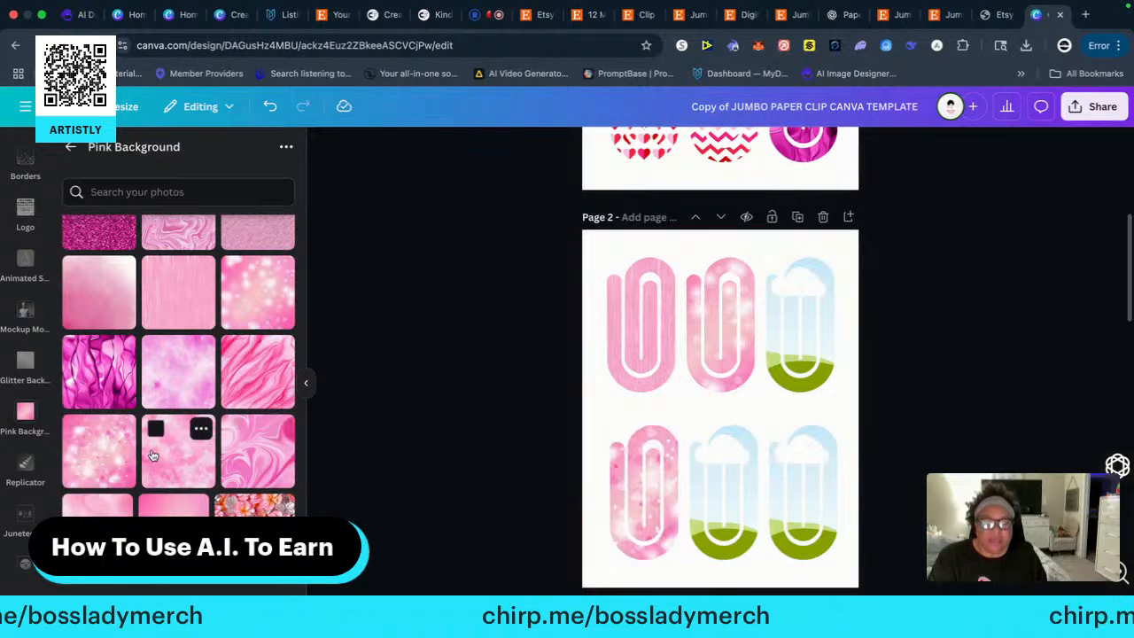
scroll(215, 455, up, 10)
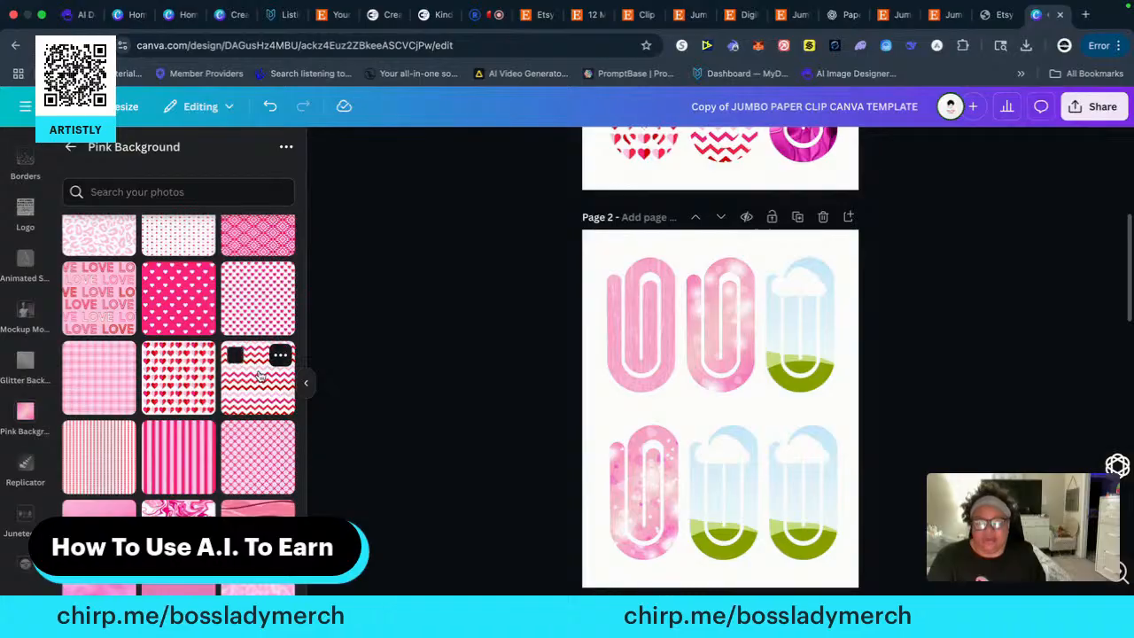
drag(245, 384, 513, 462)
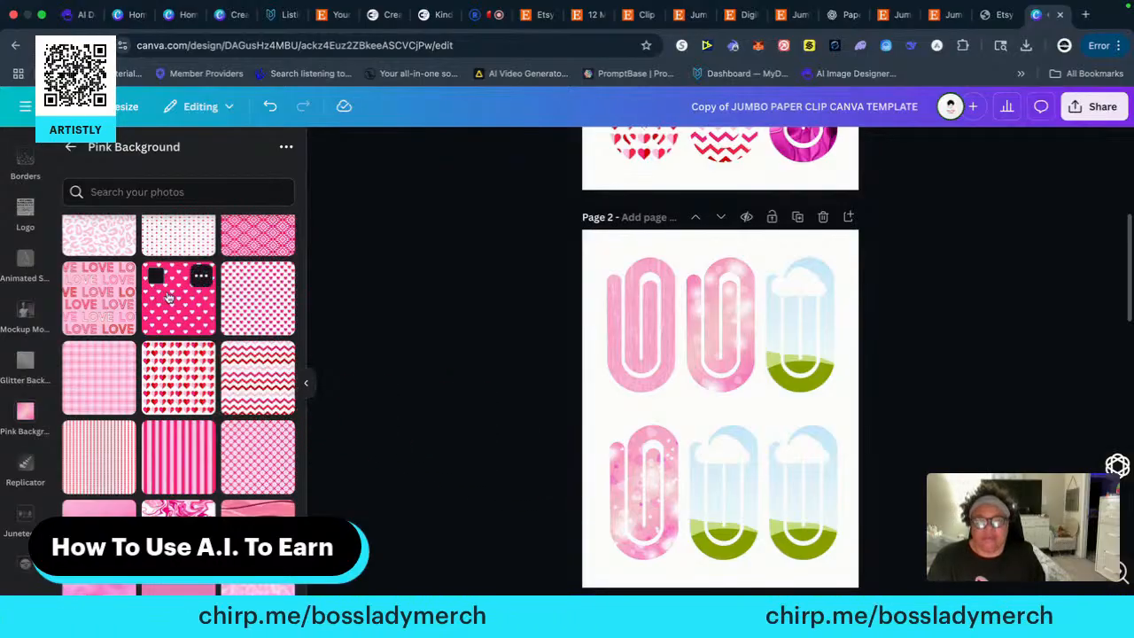
Fill page 2's bottom-row left paper clip frame with white hearts on hot pink and the middle one with the LOVE text pattern
scroll(452, 350, up, 5)
scroll(447, 353, down, 5)
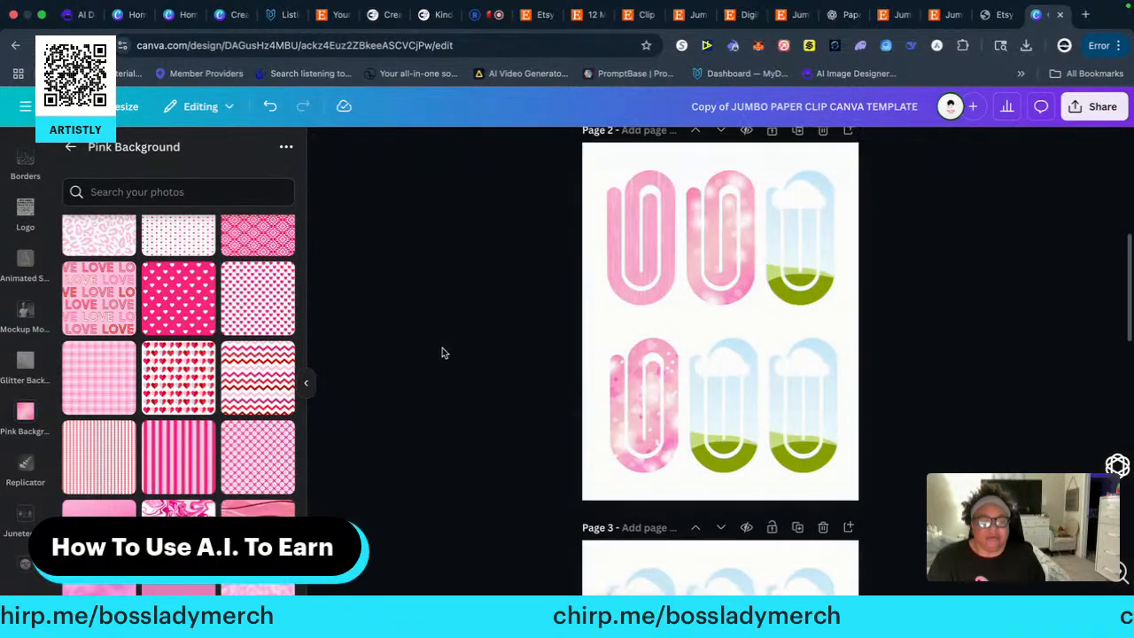
scroll(442, 352, up, 1)
scroll(442, 354, down, 1)
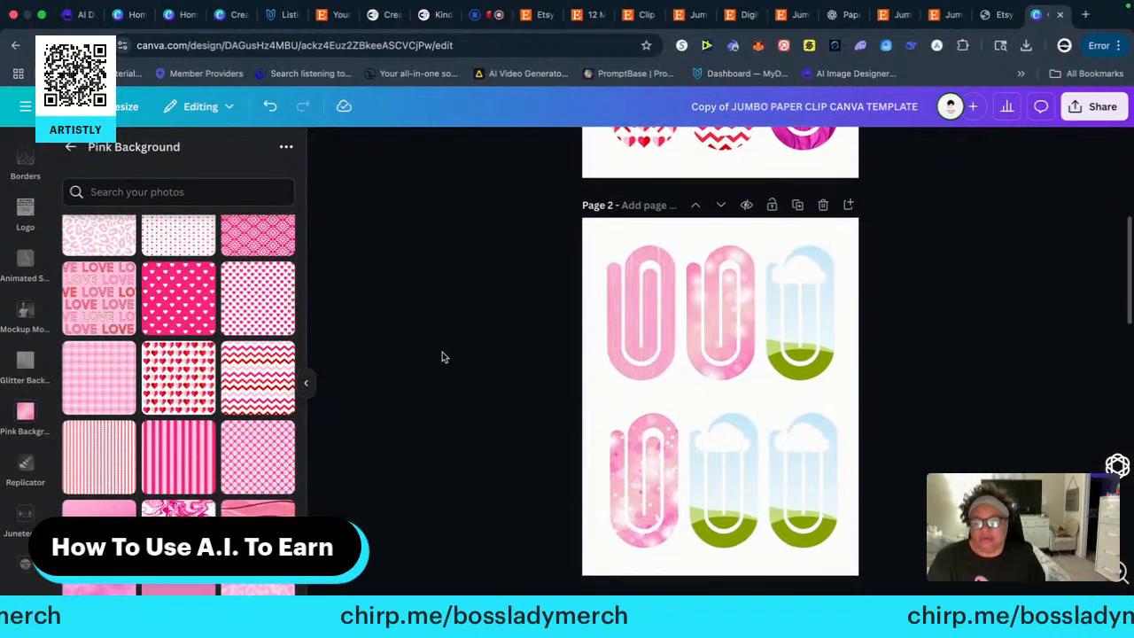
drag(182, 299, 642, 474)
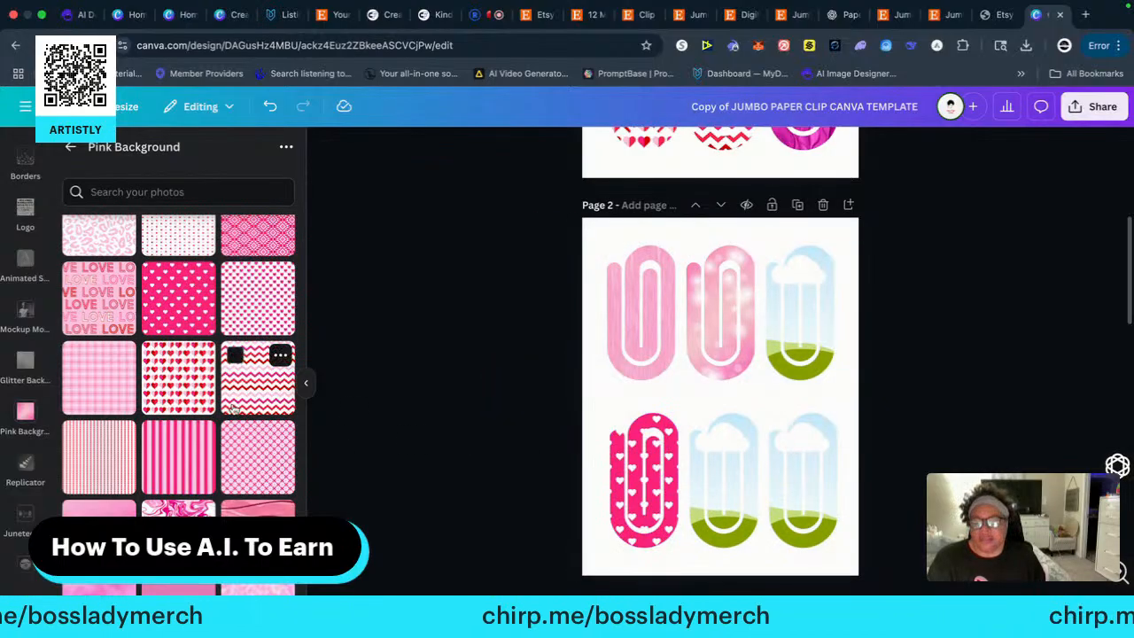
drag(89, 306, 702, 463)
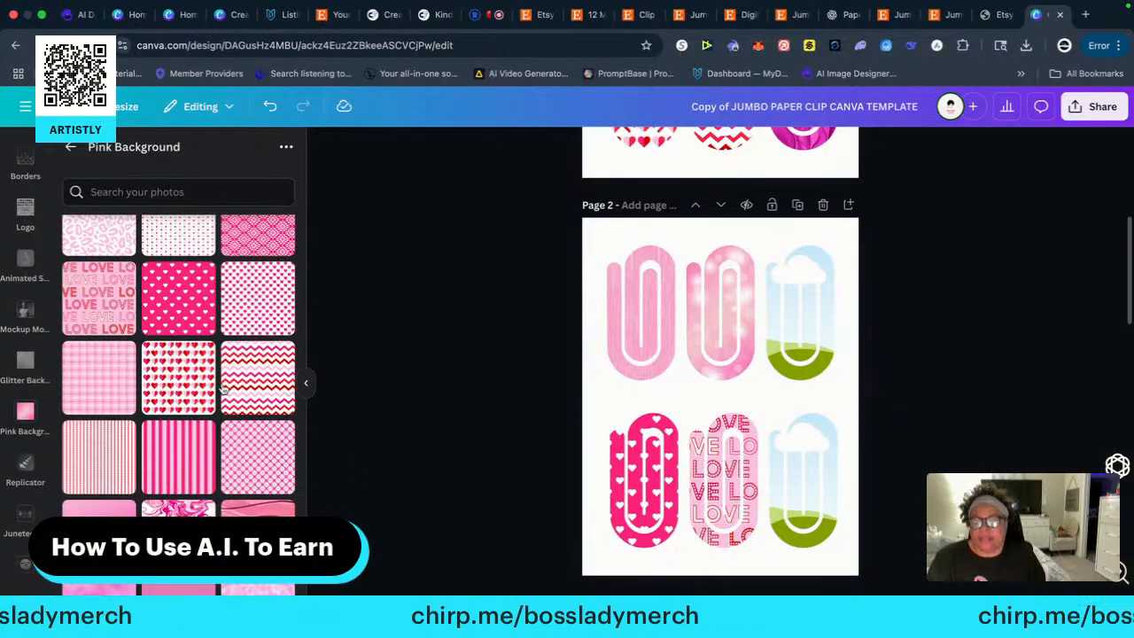
Fill page 2's top-row right paper clip frame with the pale pink leopard print and the bottom-row right one with the hot pink geometric pattern
scroll(195, 381, up, 1)
drag(86, 260, 770, 339)
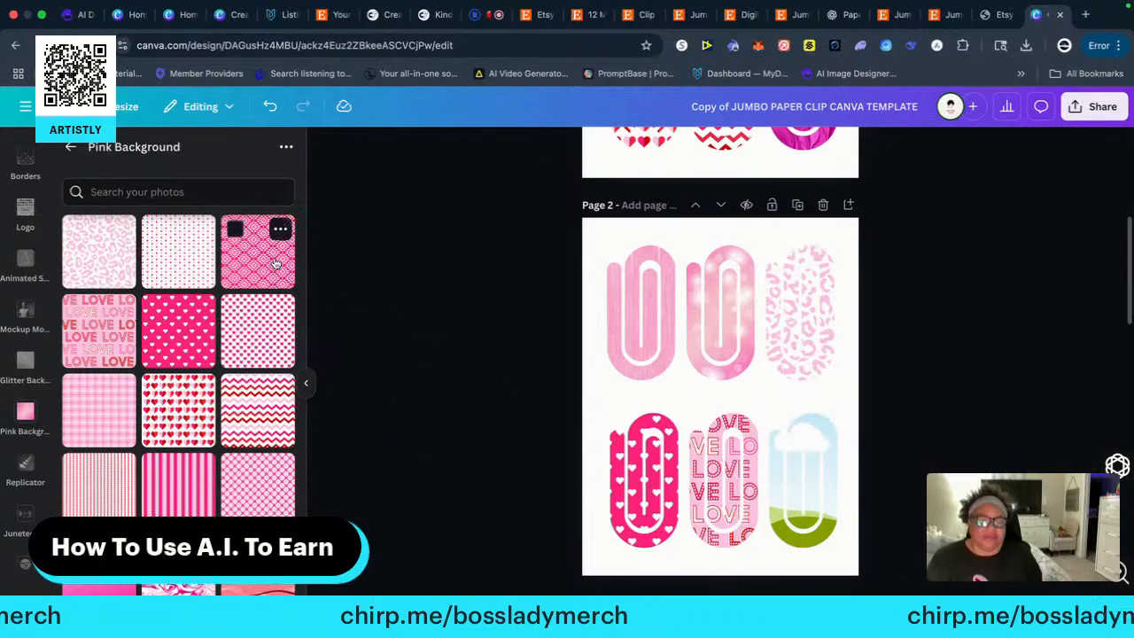
drag(276, 263, 399, 501)
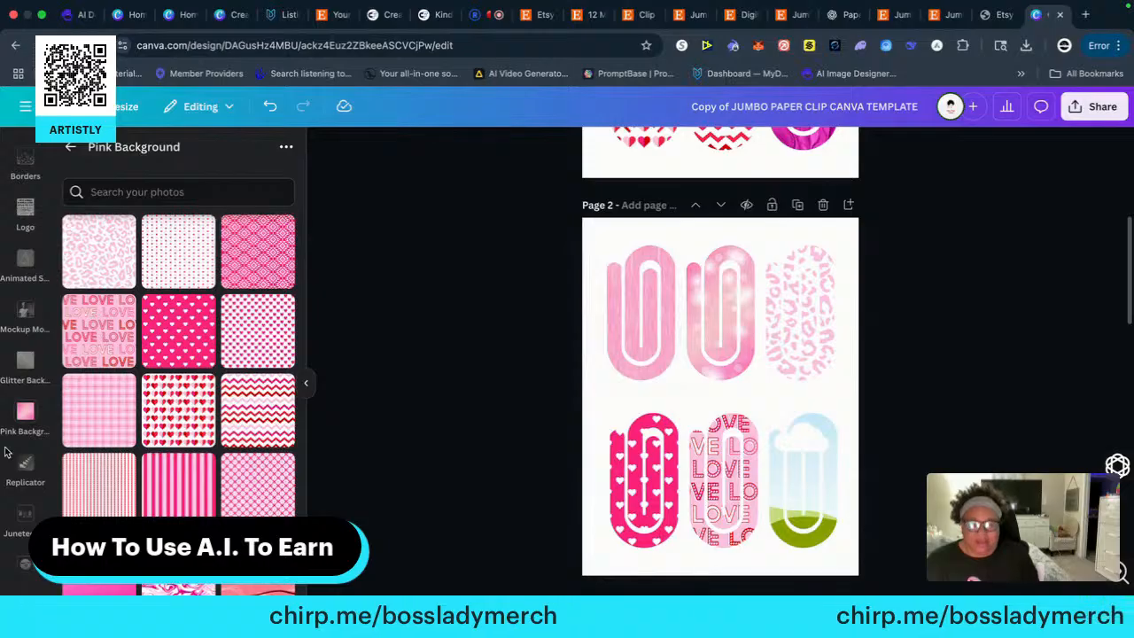
drag(247, 267, 813, 449)
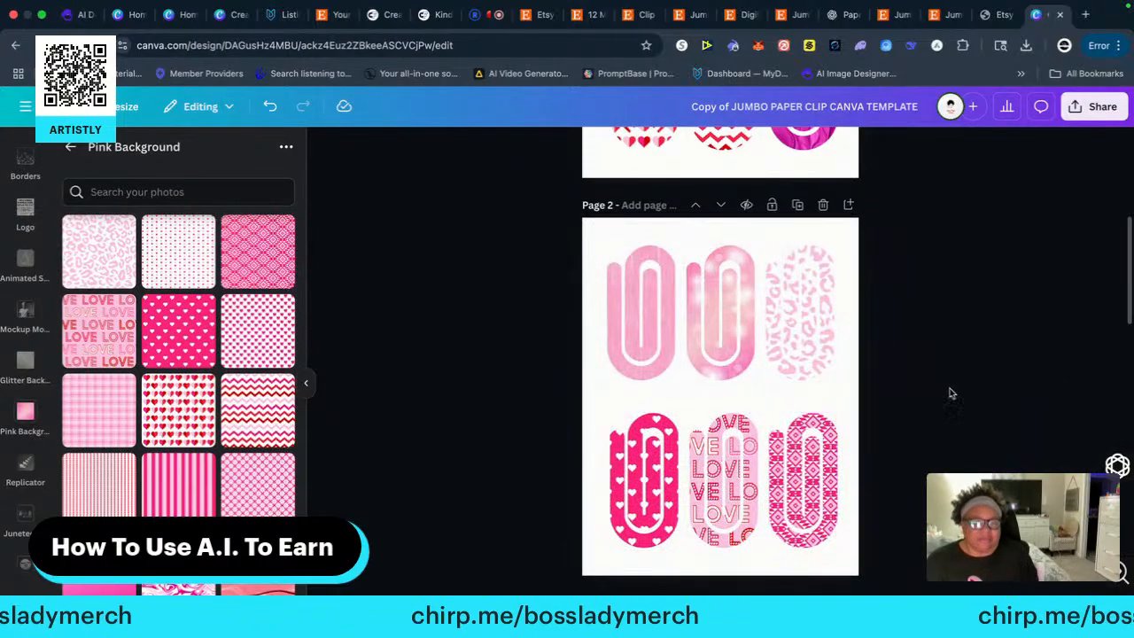
Fill page 3's top-row left paper clip frame with the small dots on white and the bottom-row left one with the thin red stripes
scroll(951, 393, down, 7)
scroll(939, 395, up, 2)
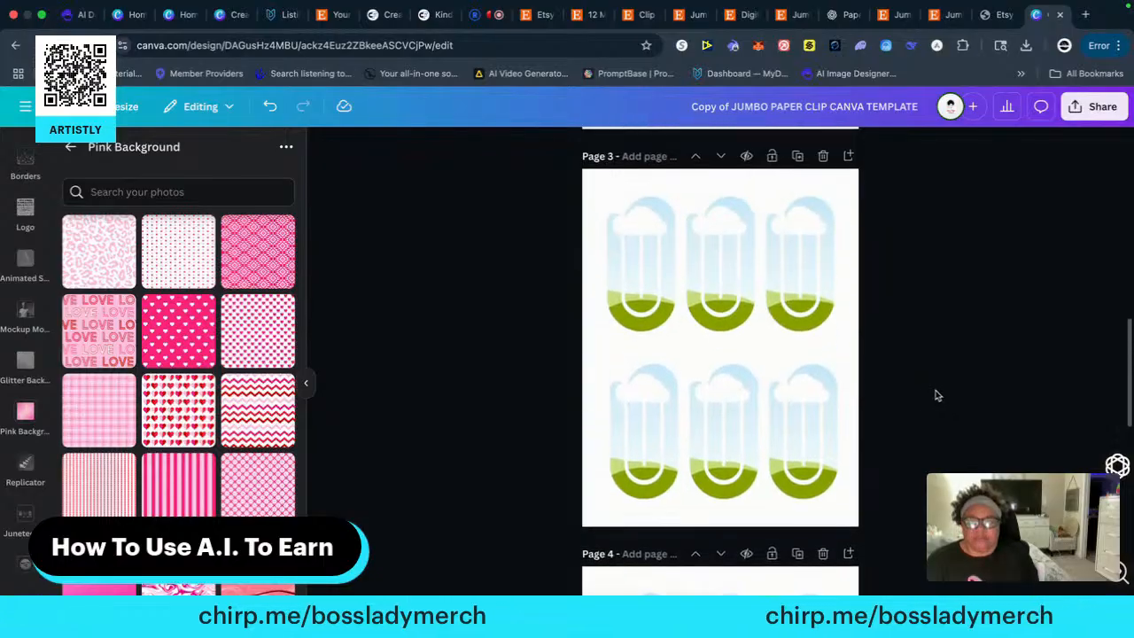
drag(176, 261, 614, 257)
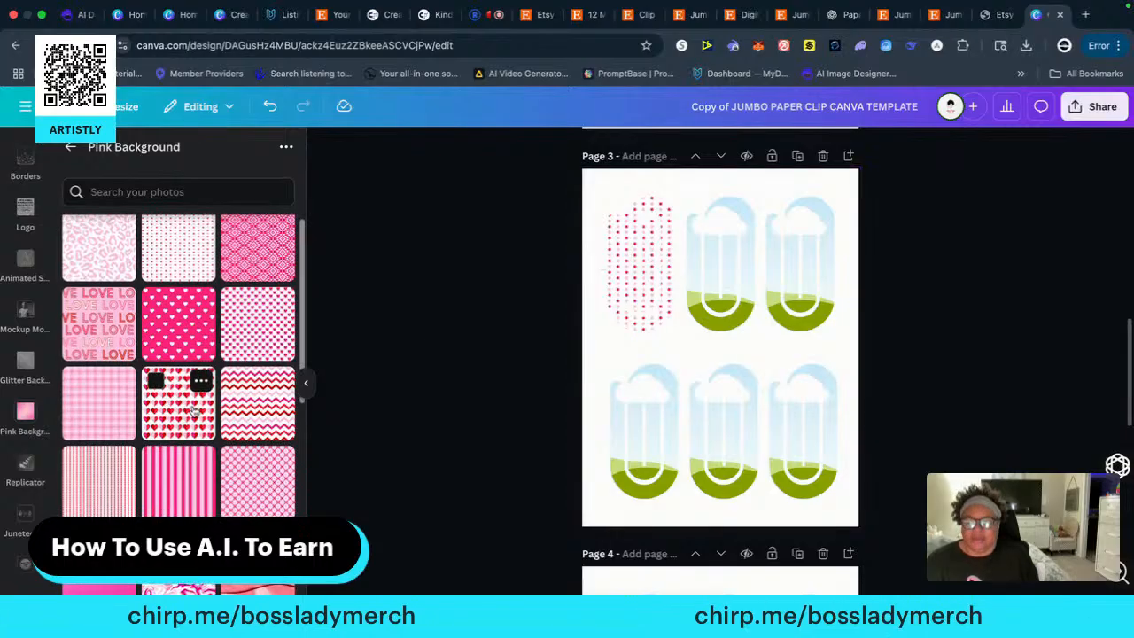
scroll(193, 412, down, 10)
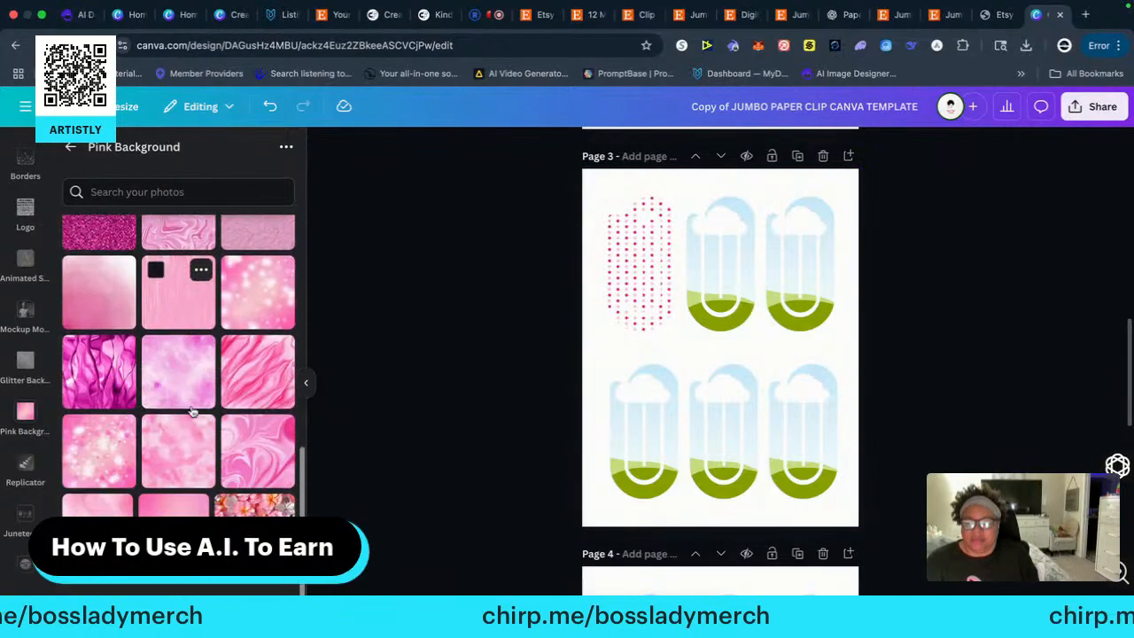
scroll(193, 412, up, 10)
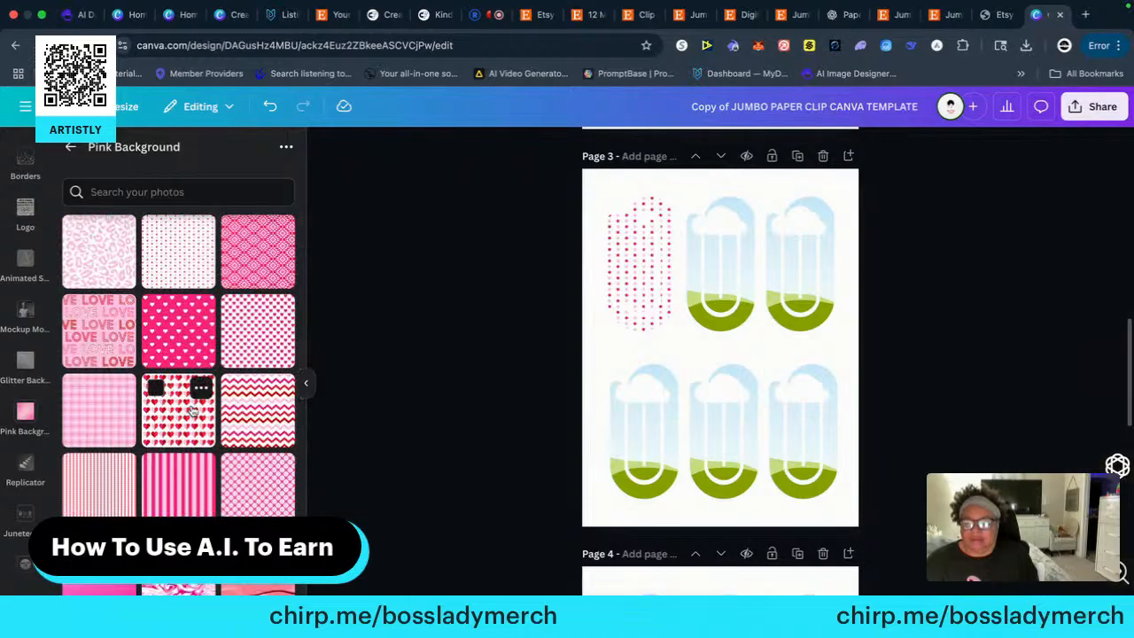
drag(98, 494, 592, 421)
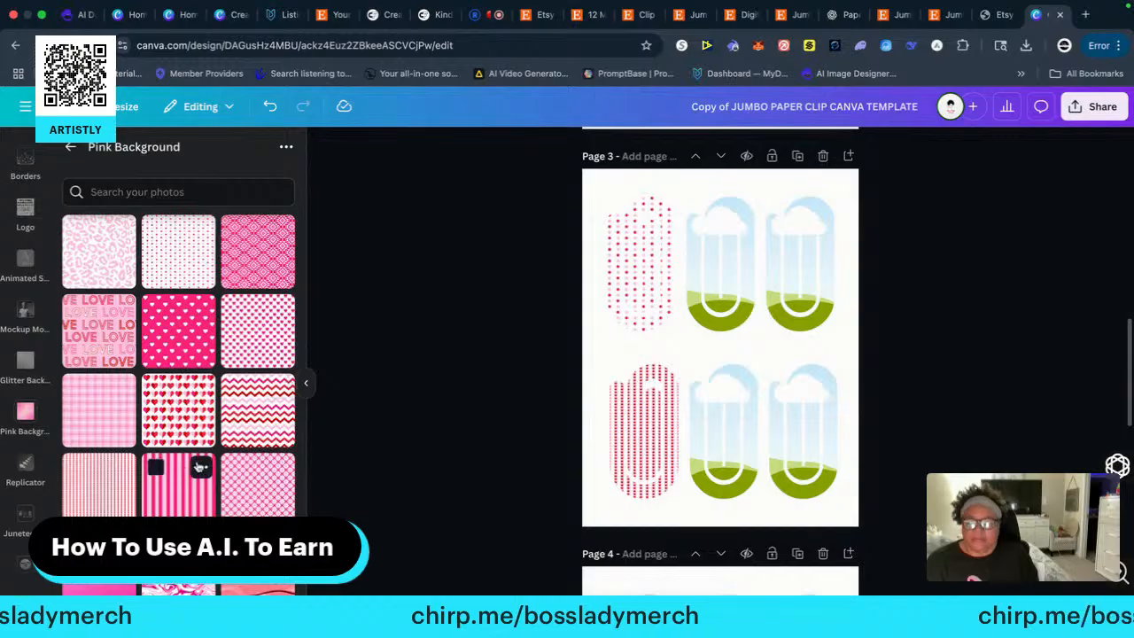
Fill page 3's bottom-row middle paper clip frame with the dark magenta glitter texture
scroll(178, 478, down, 5)
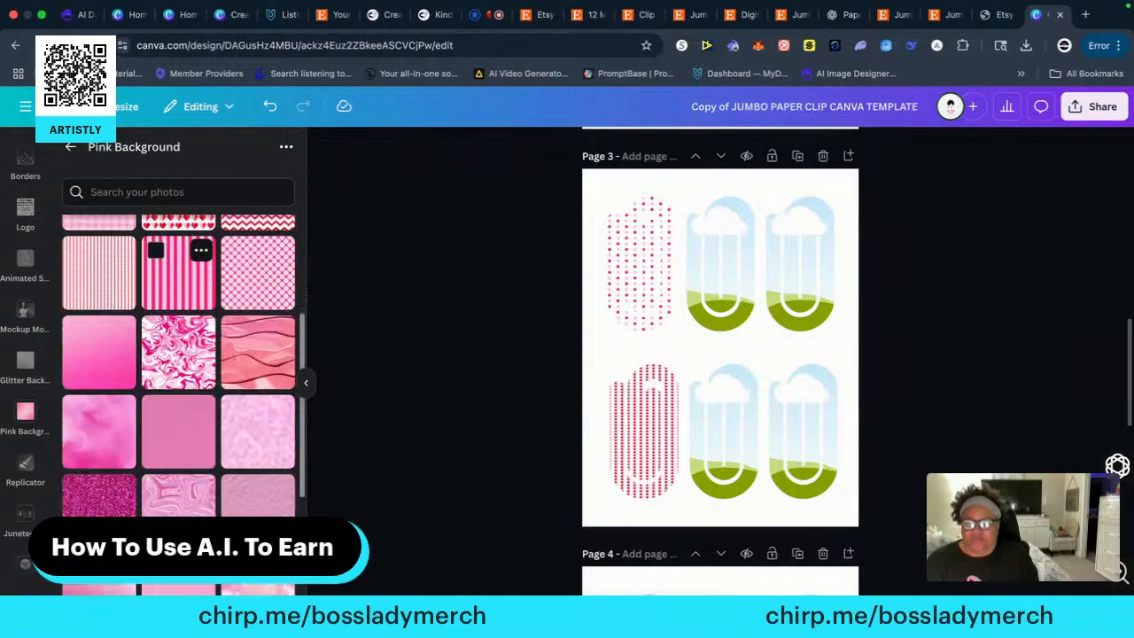
scroll(178, 412, down, 3)
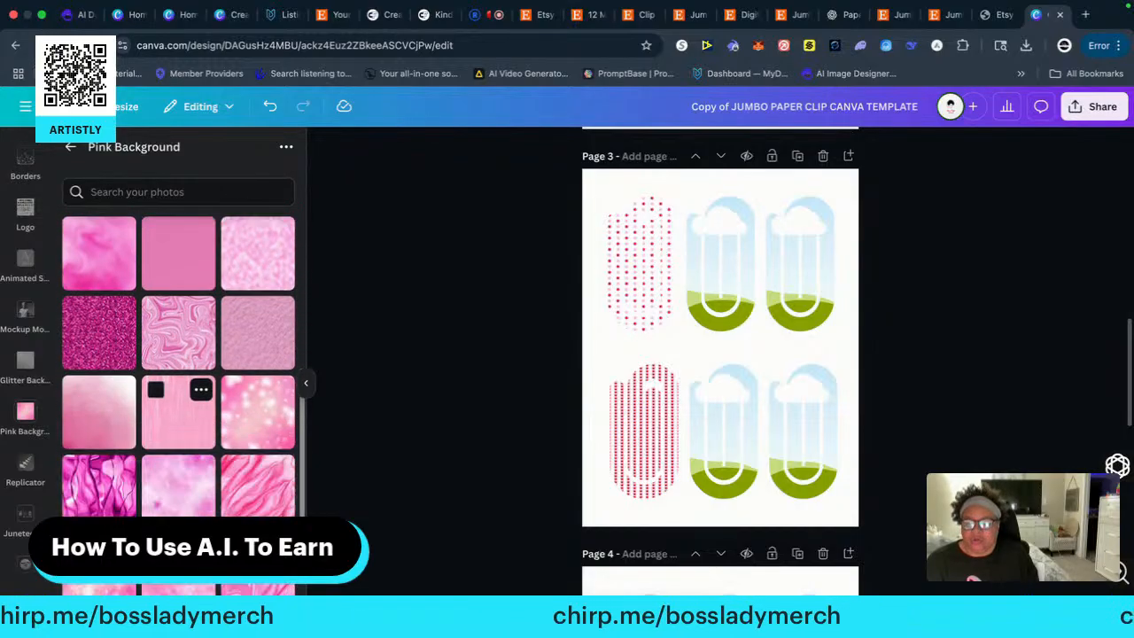
scroll(178, 403, up, 2)
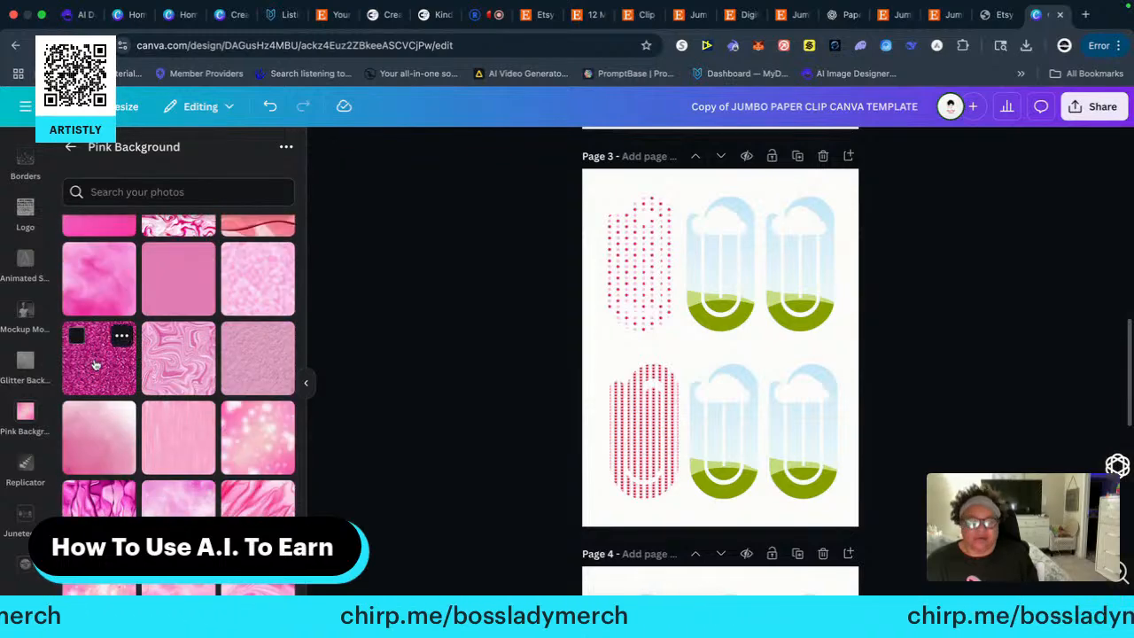
drag(95, 363, 722, 420)
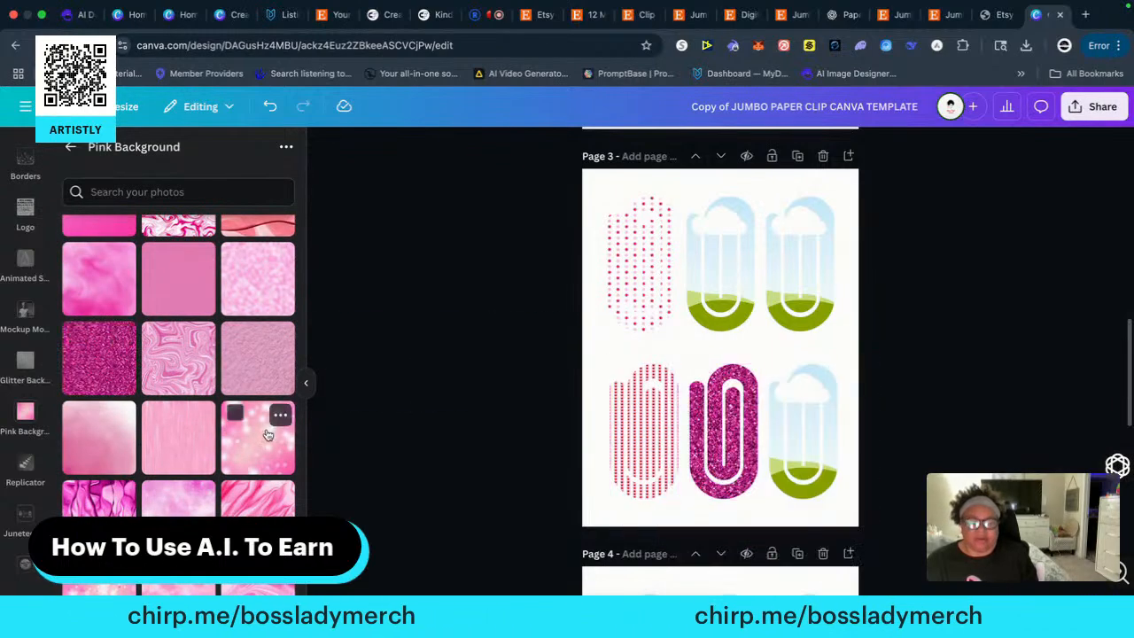
Fill page 3's top-row middle paper clip frame with the pink wavy texture and the bottom-row right one with the pink marble swirl
scroll(182, 465, down, 2)
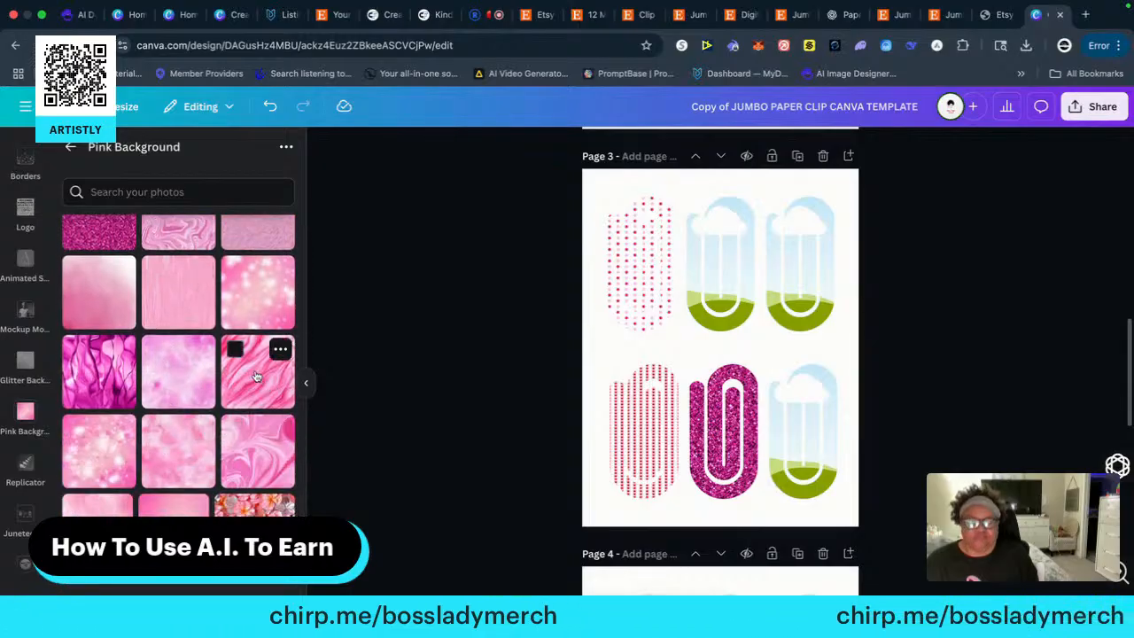
drag(259, 377, 695, 272)
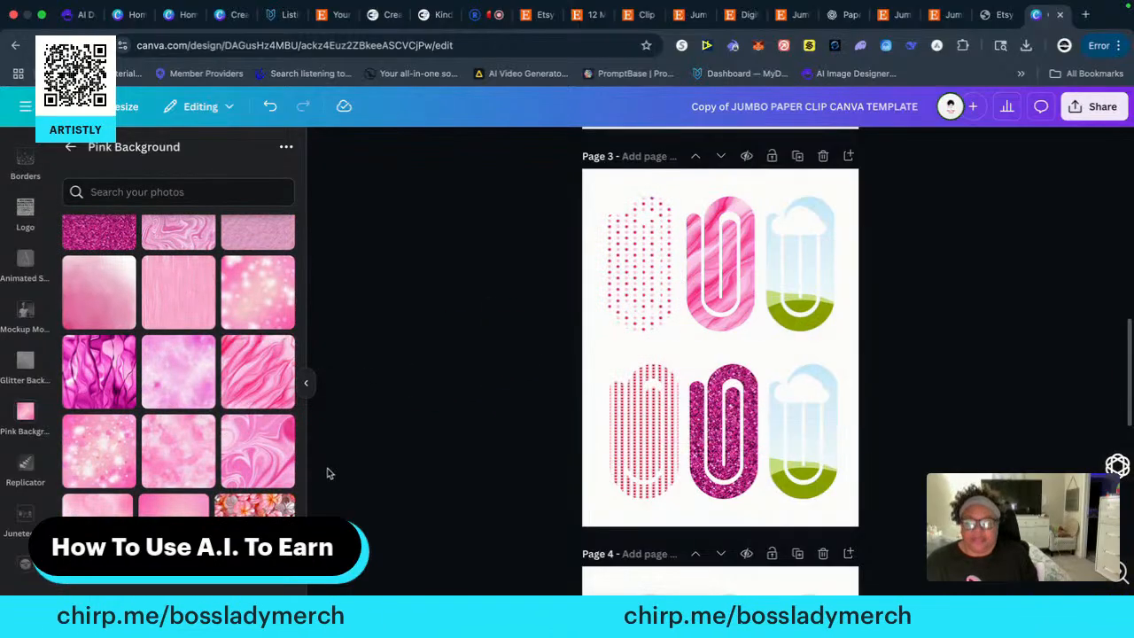
drag(273, 472, 797, 434)
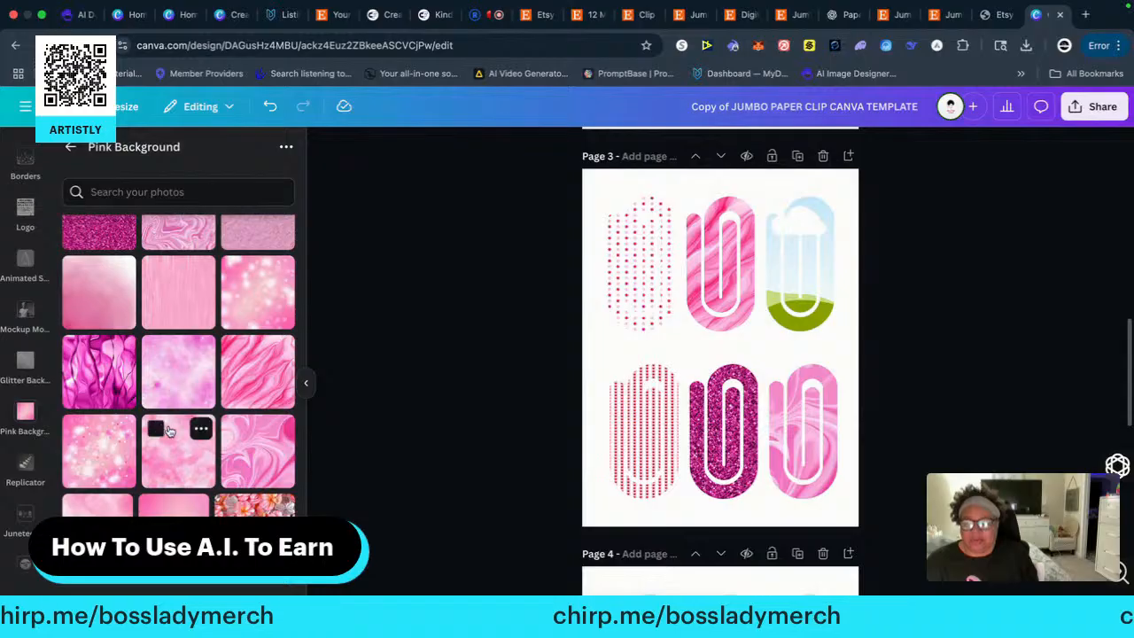
Open the Glitter Background folder and fill page 3's top-row right paper clip frame with its pink watermelon pattern
scroll(164, 441, up, 10)
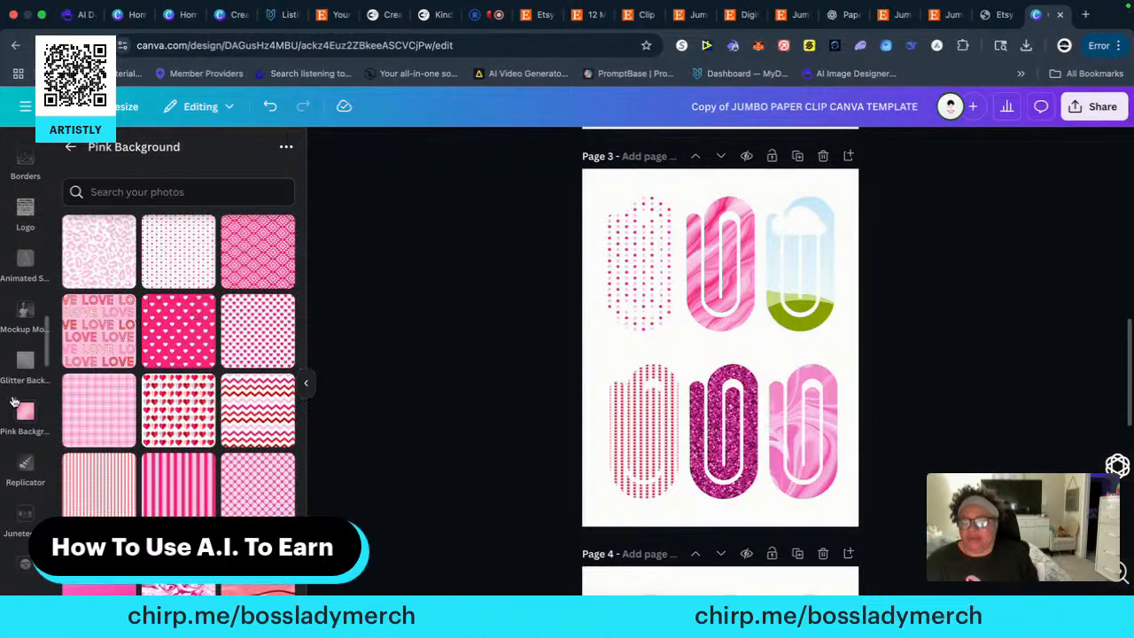
scroll(13, 403, up, 8)
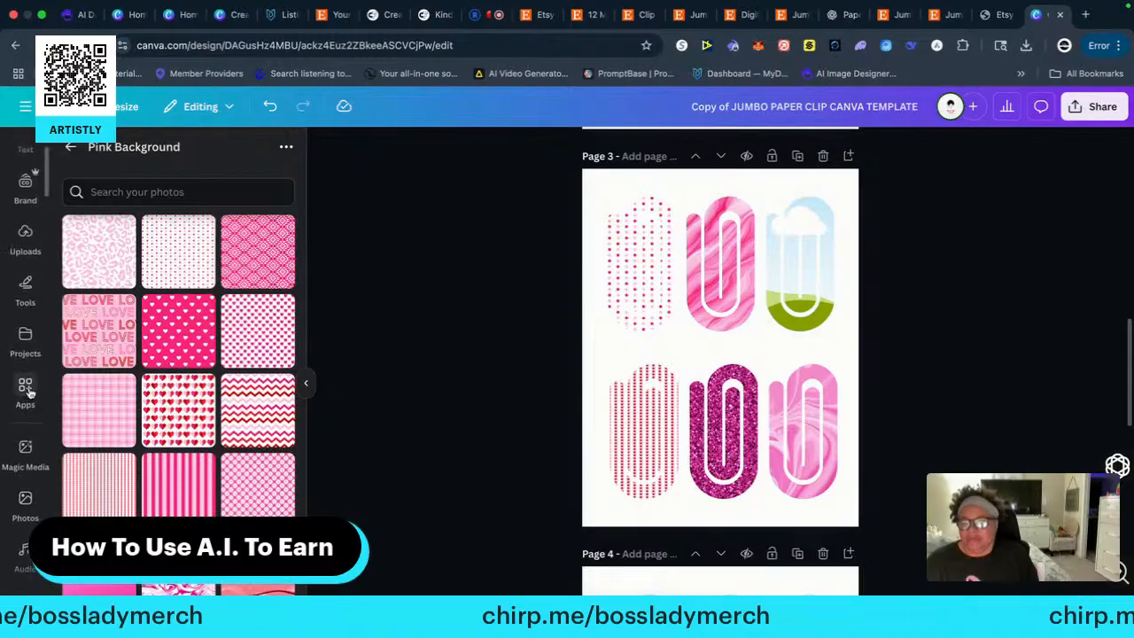
scroll(31, 376, up, 4)
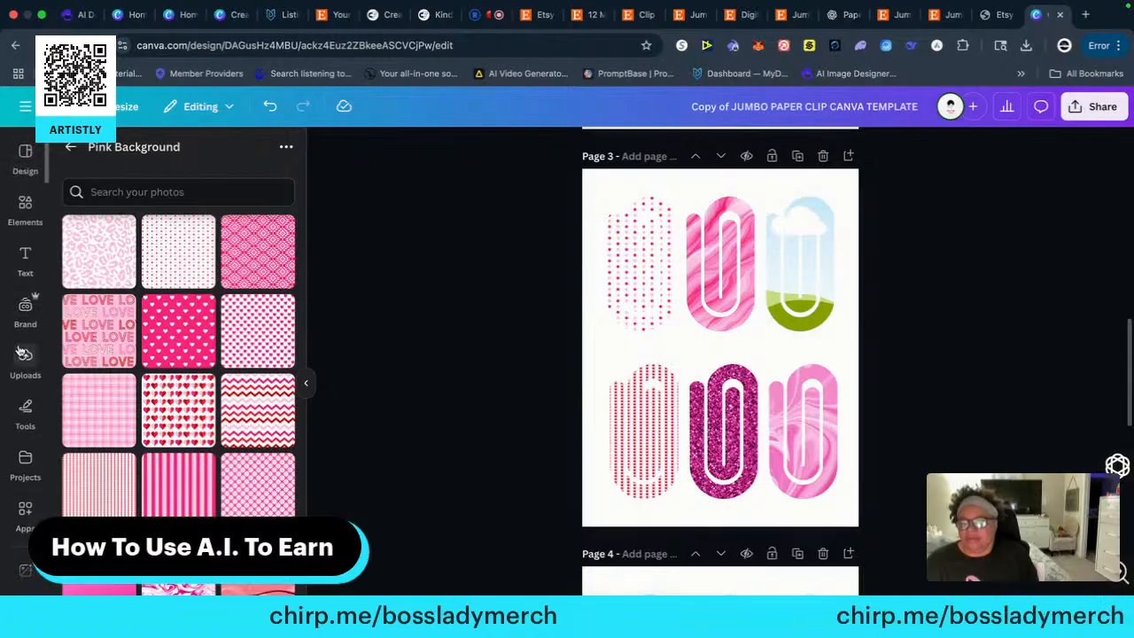
scroll(18, 424, down, 10)
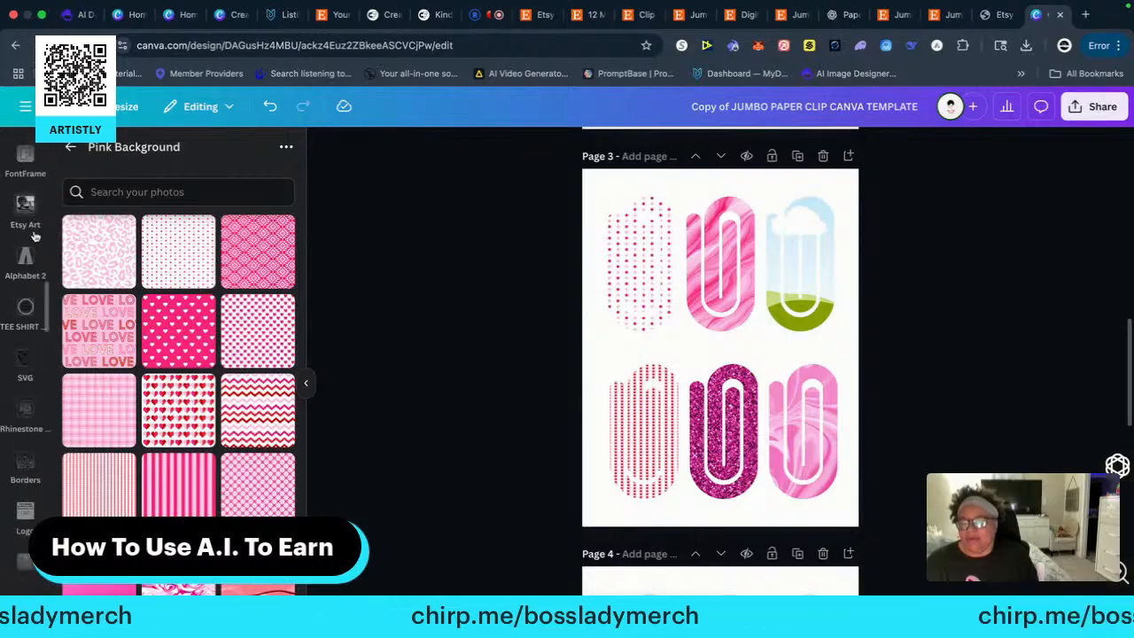
scroll(26, 292, down, 3)
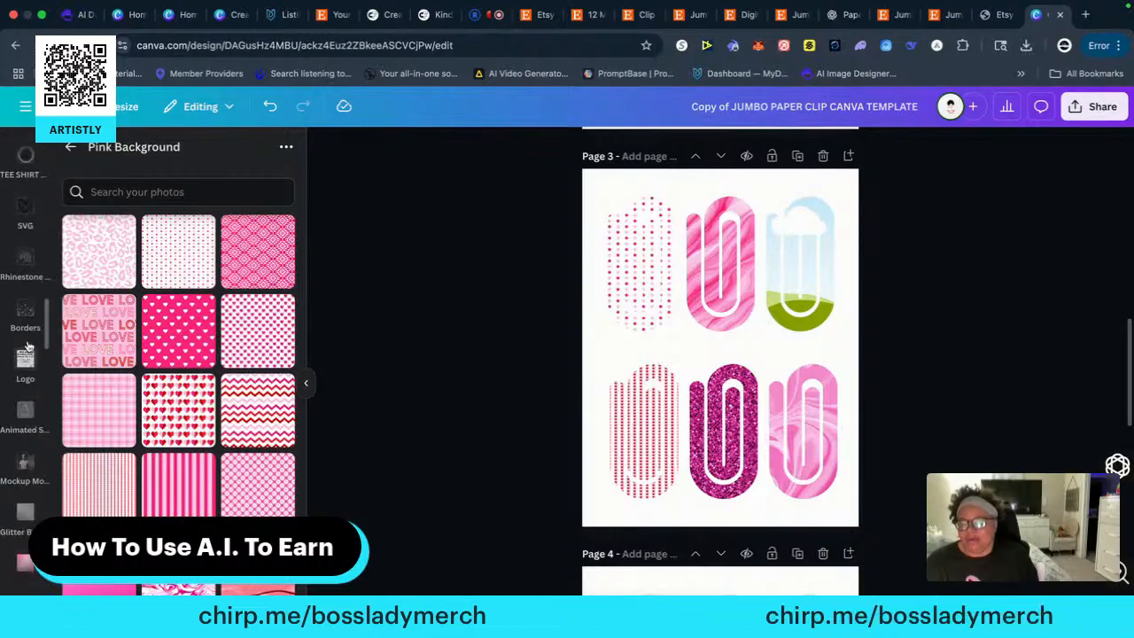
click(25, 310)
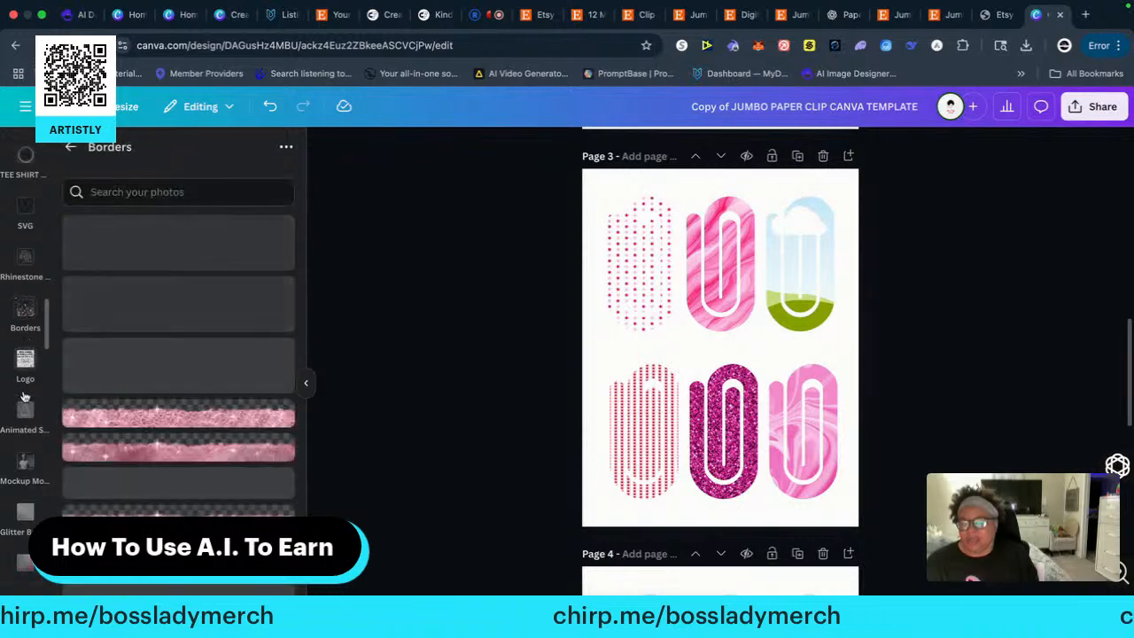
scroll(24, 410, down, 4)
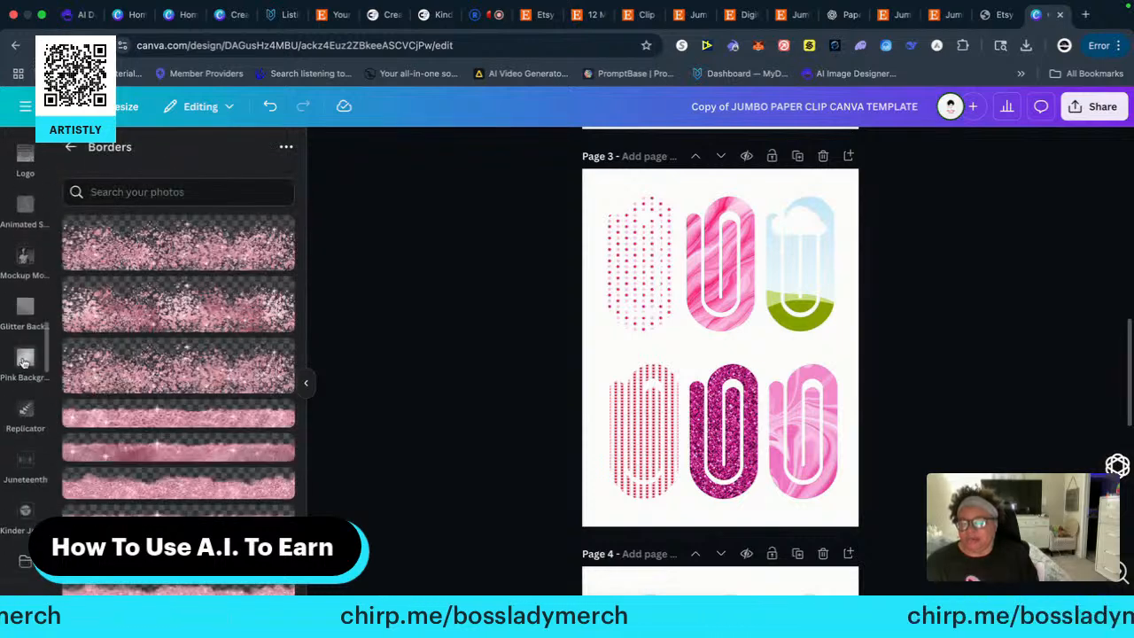
click(25, 309)
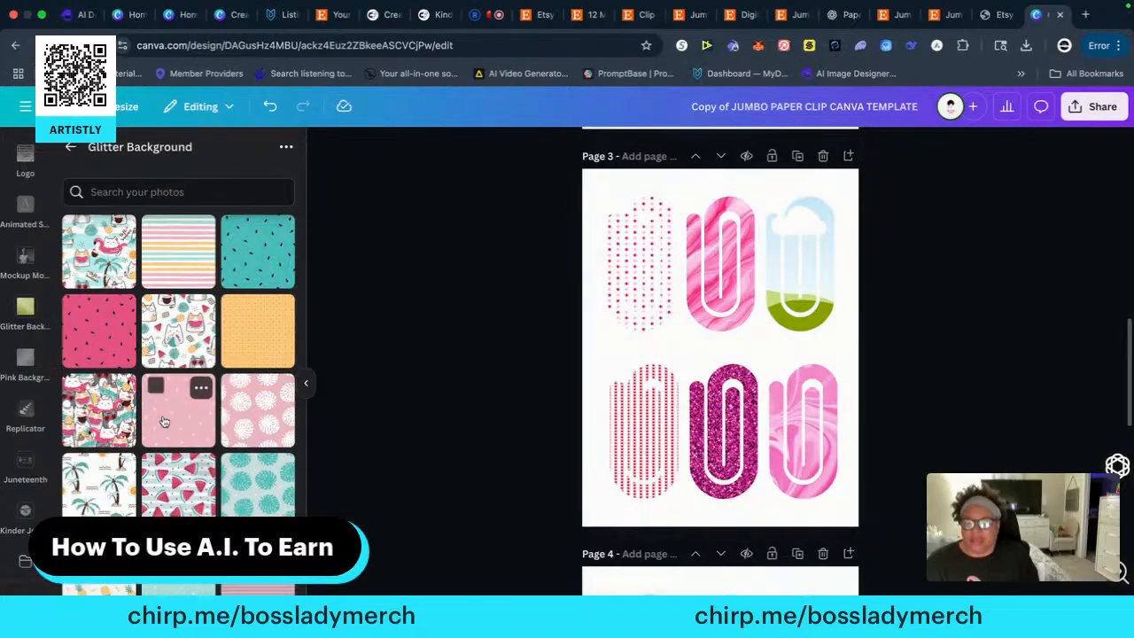
scroll(177, 469, down, 3)
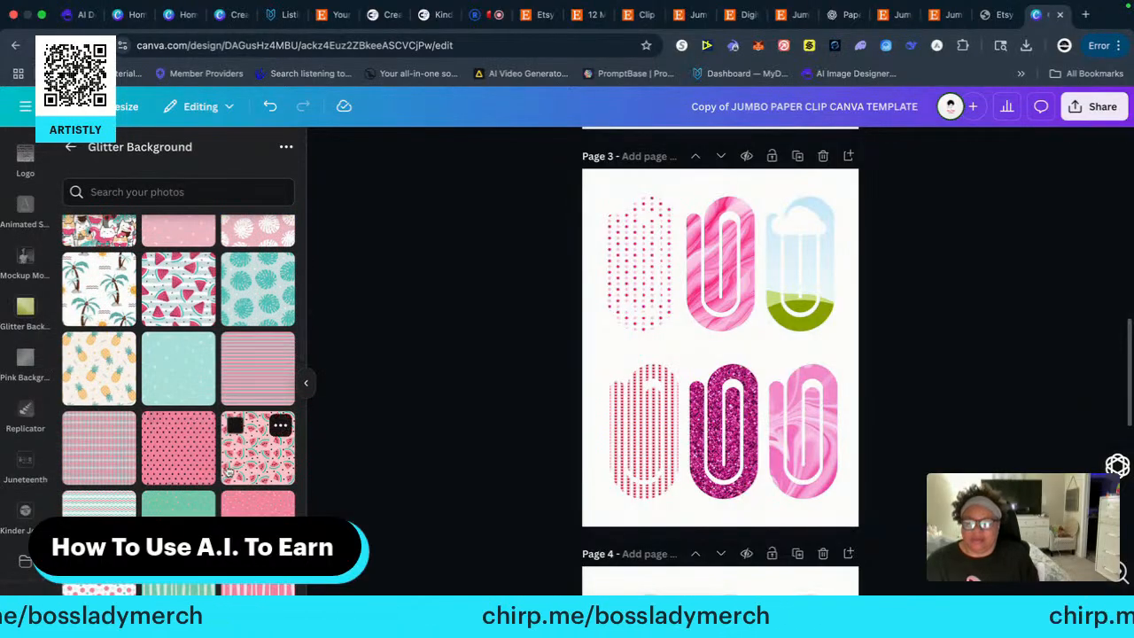
drag(270, 455, 778, 232)
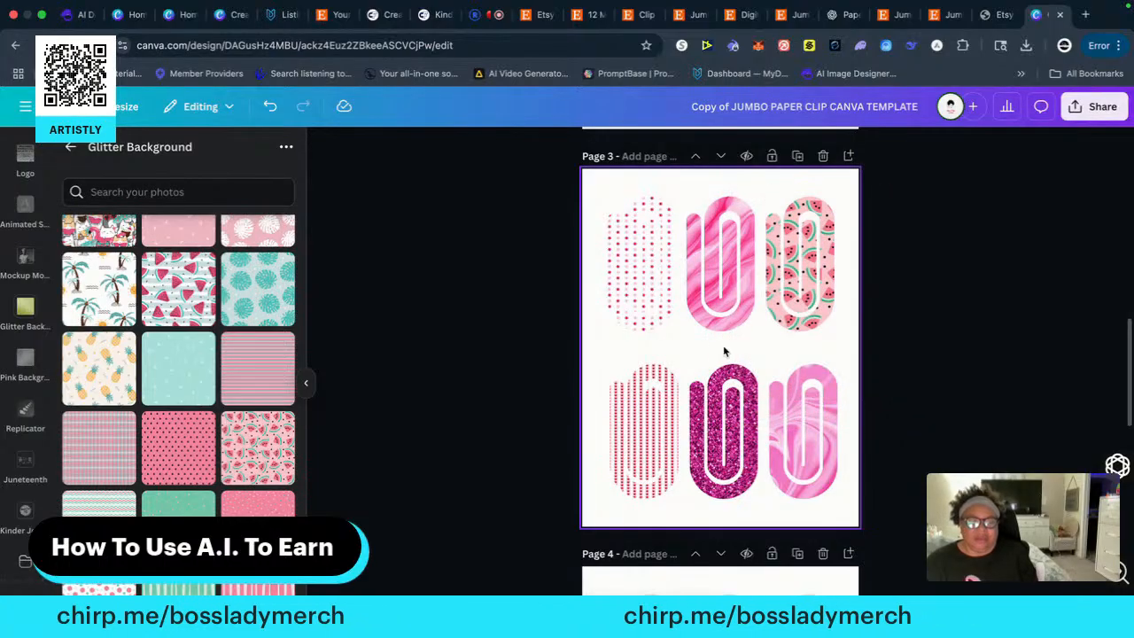
Replace the marble swirl in page 3's bottom-row right paper clip frame with the pink pattern of white leaves
scroll(634, 496, down, 2)
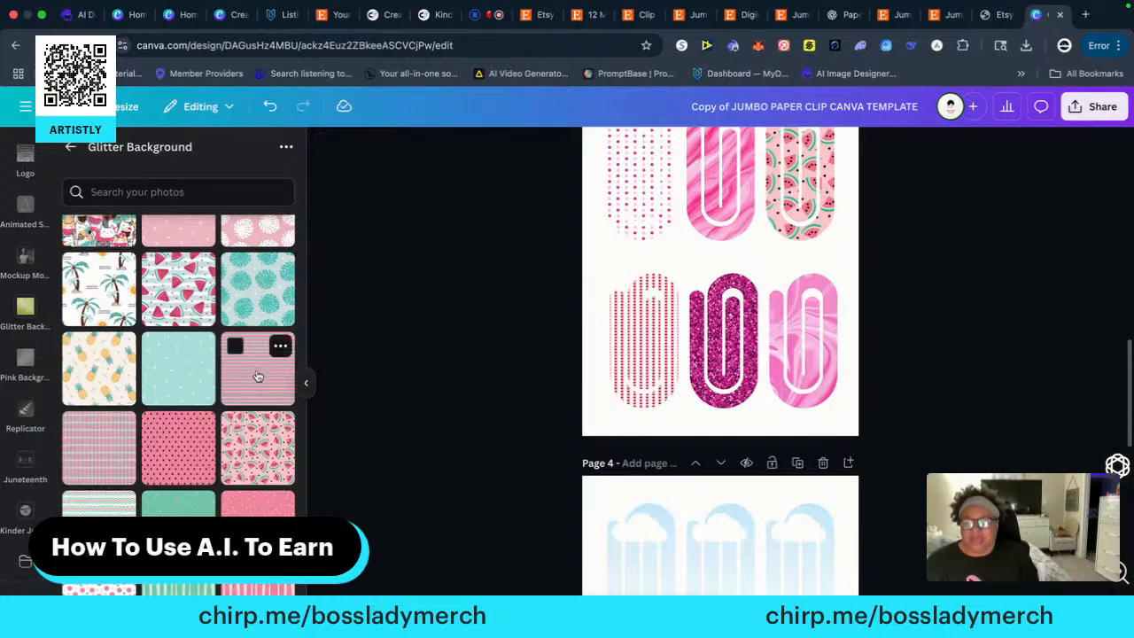
drag(282, 234, 822, 354)
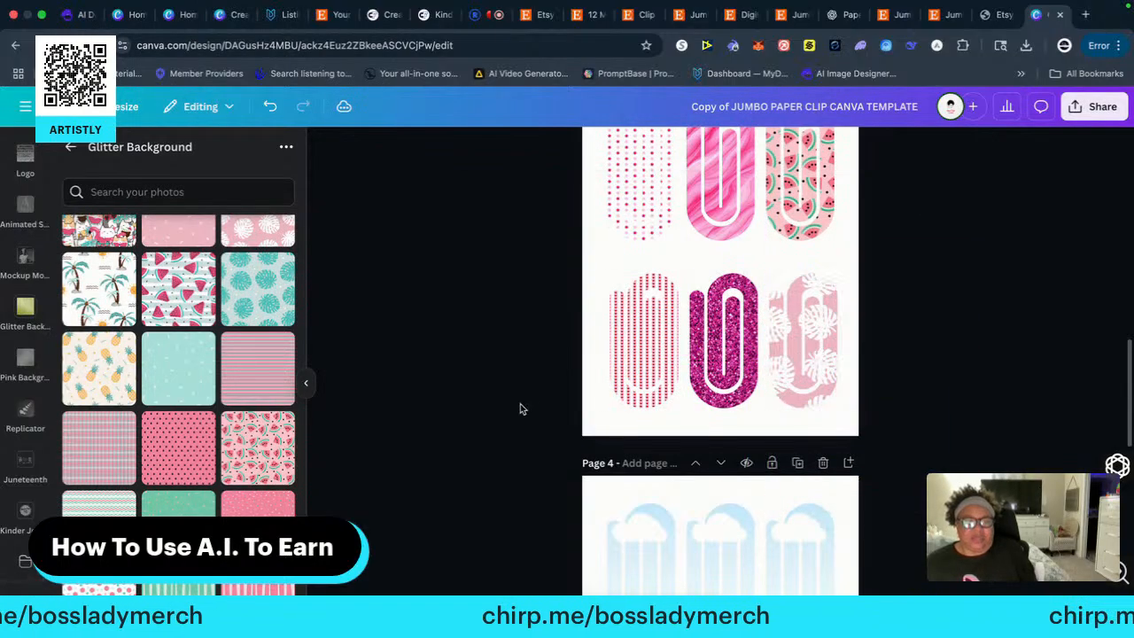
Fill page 4's top-row paper clip frames, left to right, with the uneven pink stripes, the pink and green dots, and the speckled pink pattern
scroll(469, 429, down, 5)
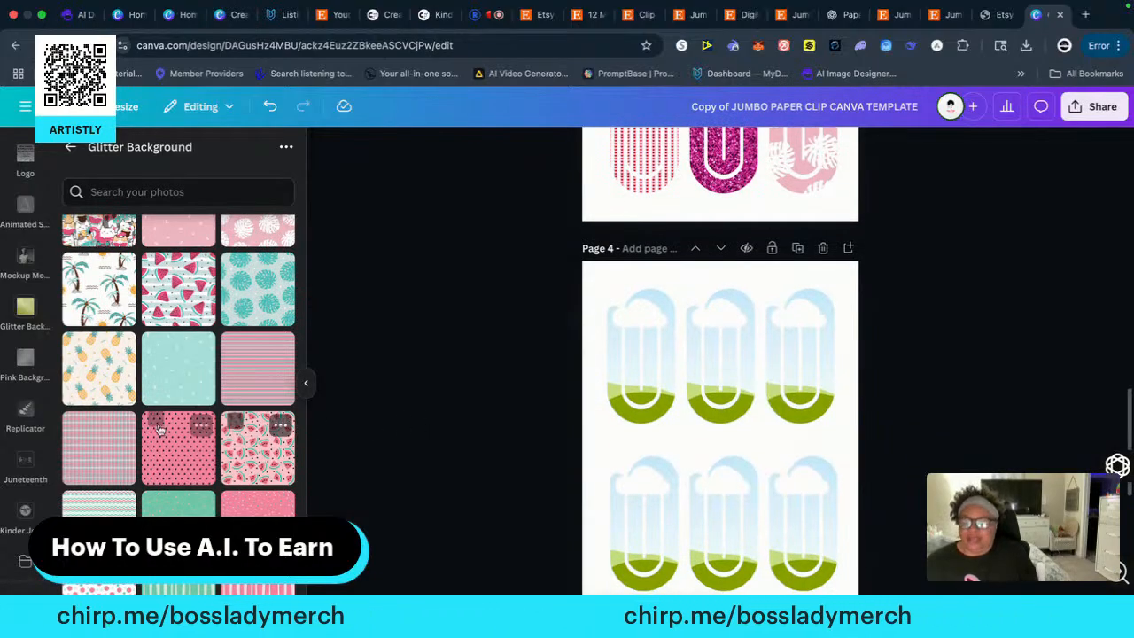
scroll(146, 438, down, 3)
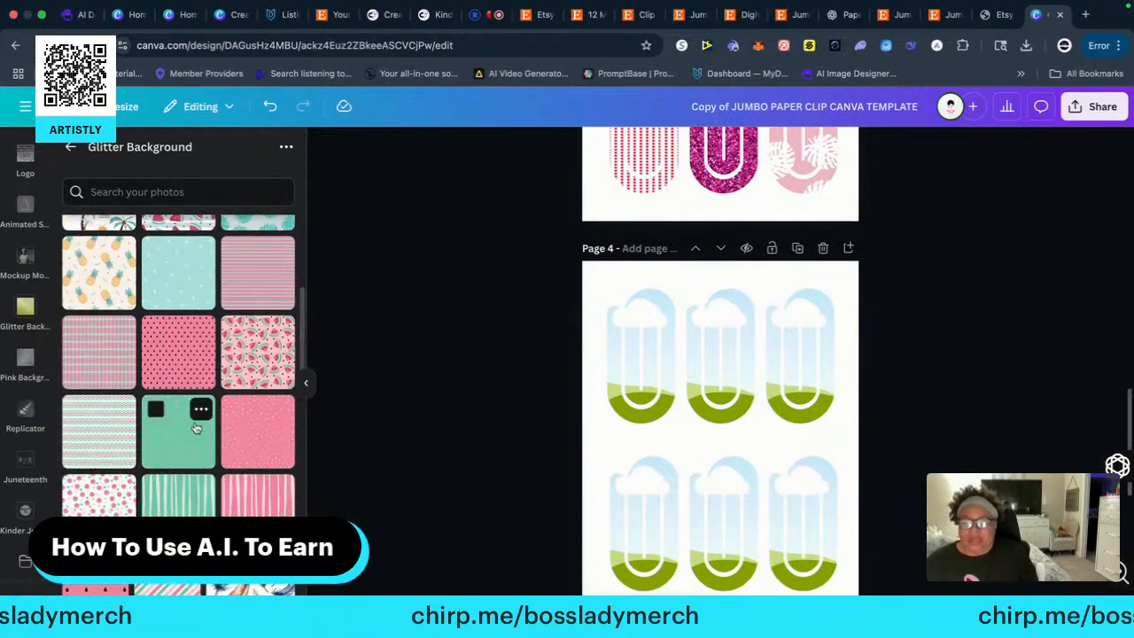
scroll(187, 440, down, 2)
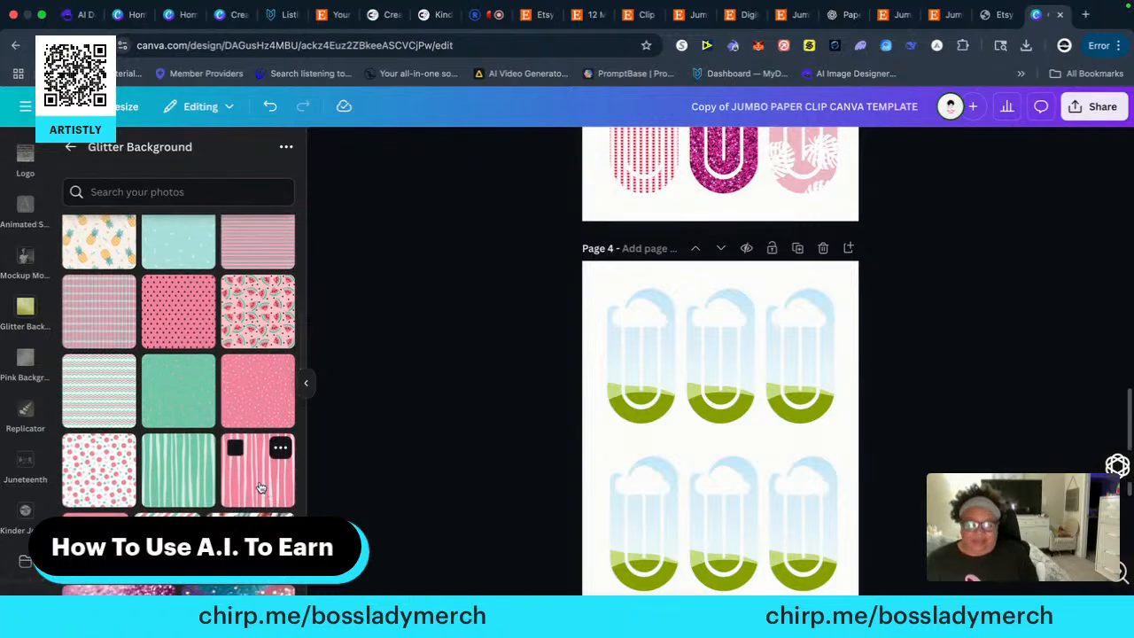
drag(260, 487, 620, 365)
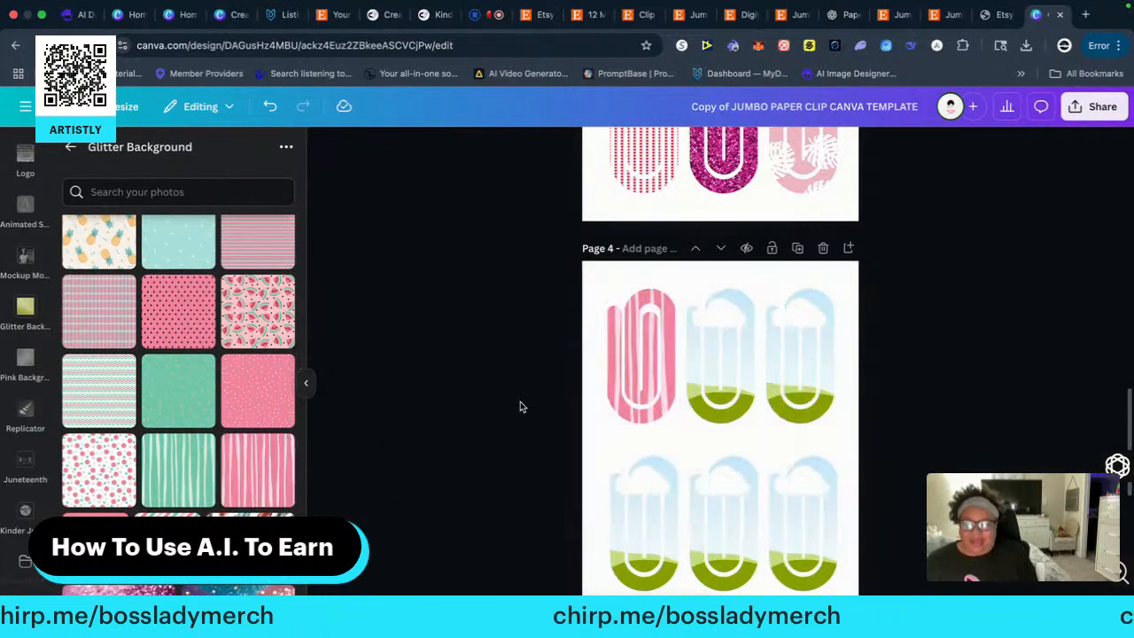
drag(99, 470, 692, 365)
drag(259, 394, 776, 347)
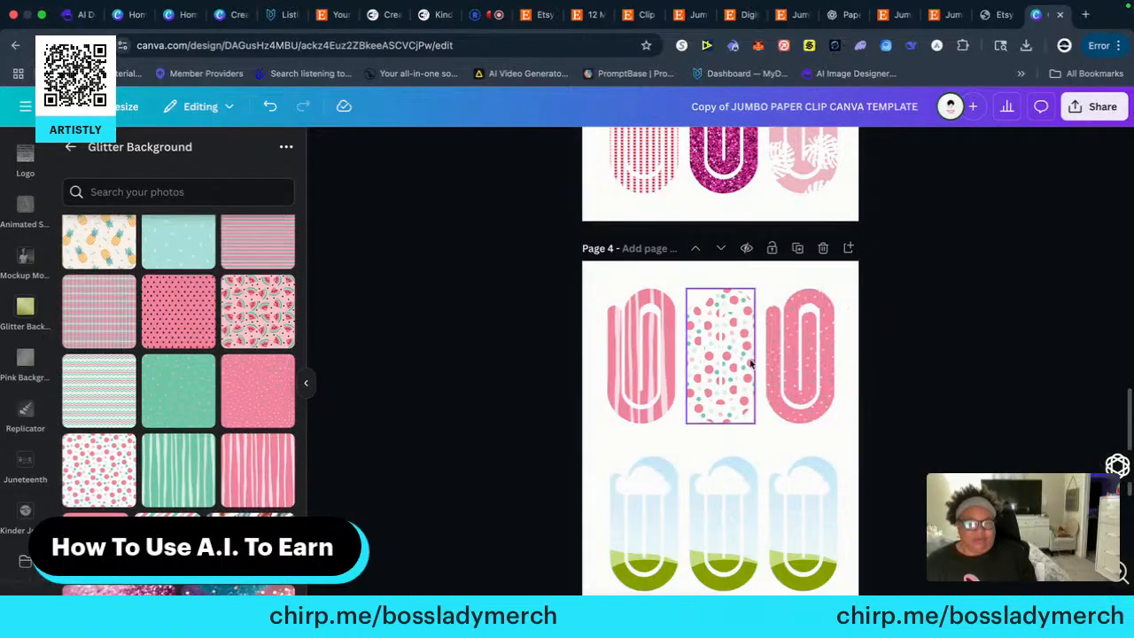
scroll(260, 468, down, 1)
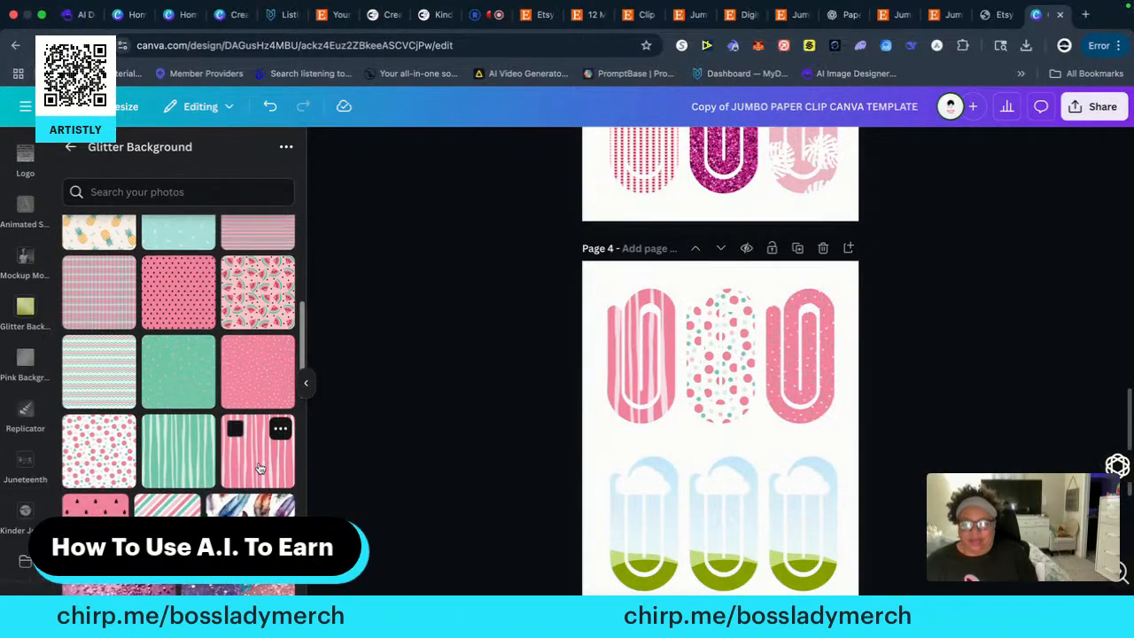
click(261, 463)
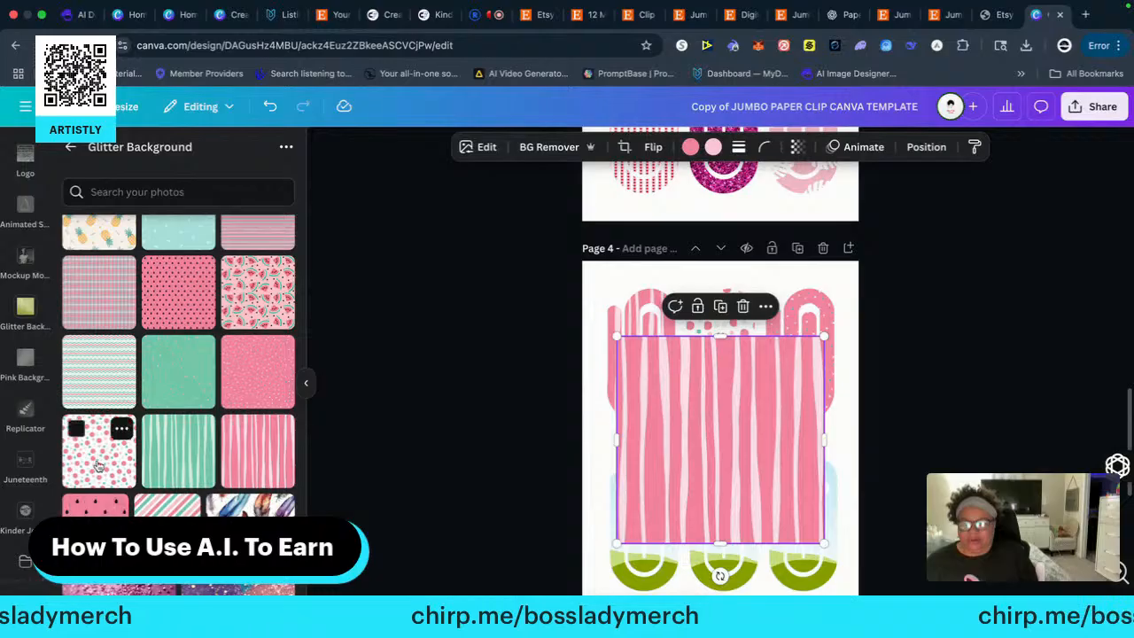
drag(108, 450, 327, 477)
click(744, 307)
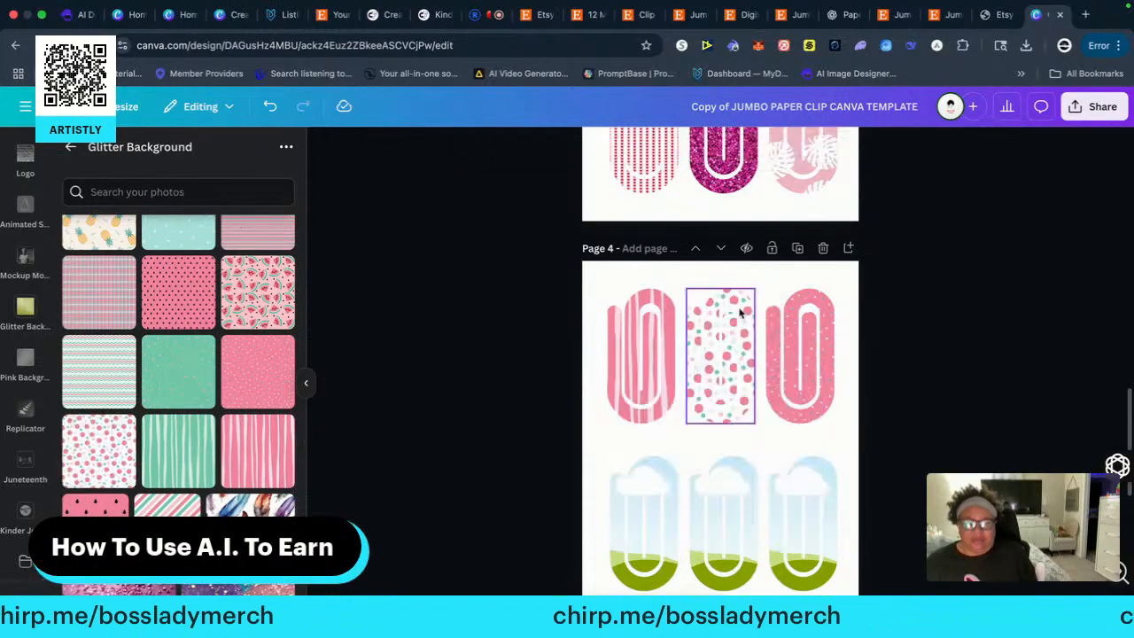
Fill page 4's bottom-row paper clip frames, left to right, with the watermelon slice, the pink and green diagonal stripes, and the pastel swirl
scroll(189, 517, down, 1)
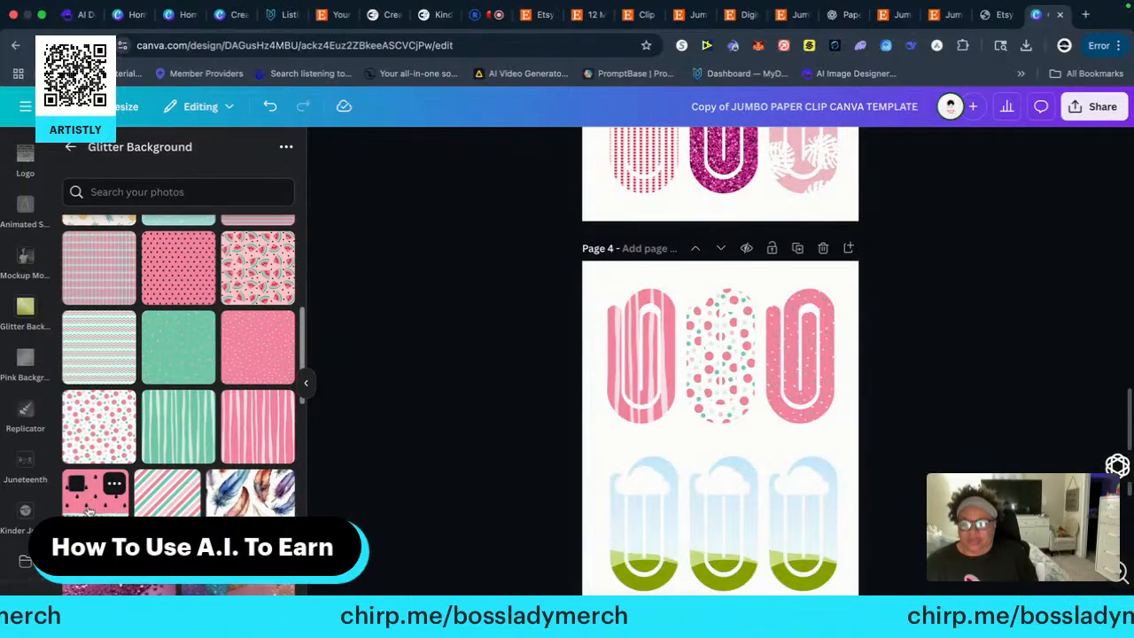
drag(96, 496, 640, 525)
drag(172, 512, 709, 512)
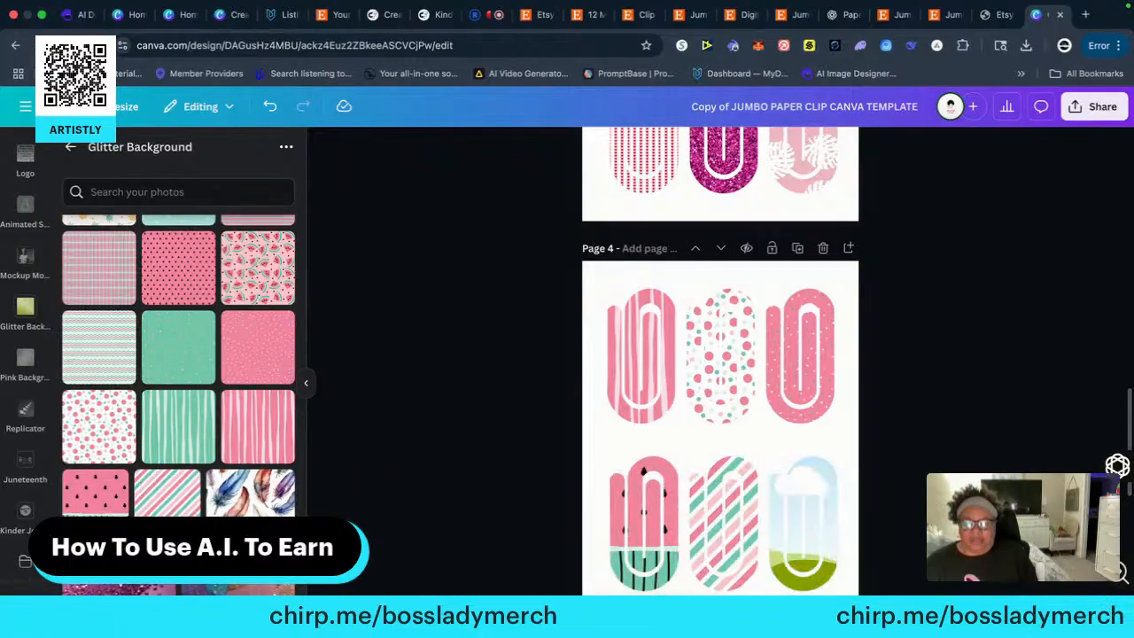
scroll(237, 423, down, 4)
scroll(119, 423, down, 3)
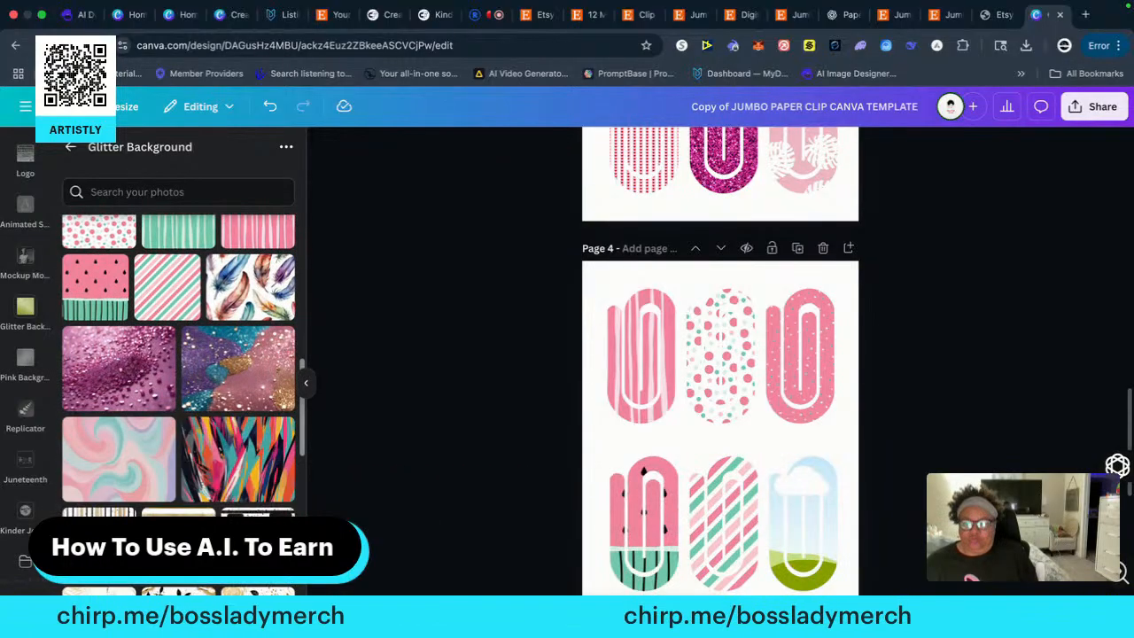
drag(118, 423, 793, 526)
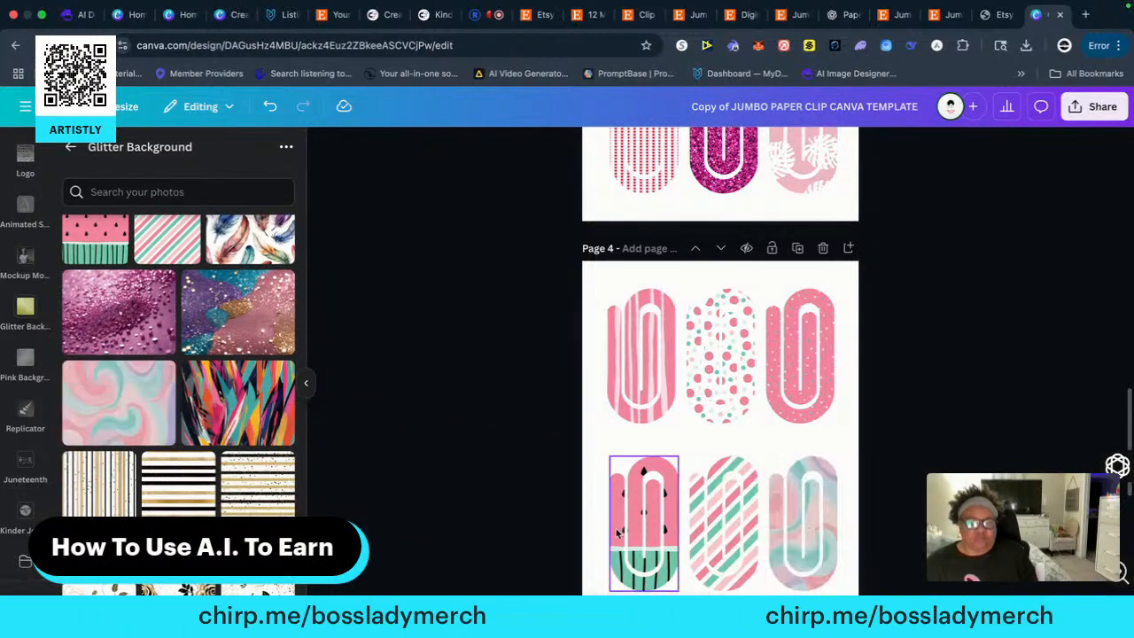
Fill page 5's top-row paper clip frames, left to right, with the crowded cats, the cats and fruit on white, and the aqua cat-and-palm pattern
scroll(620, 536, down, 6)
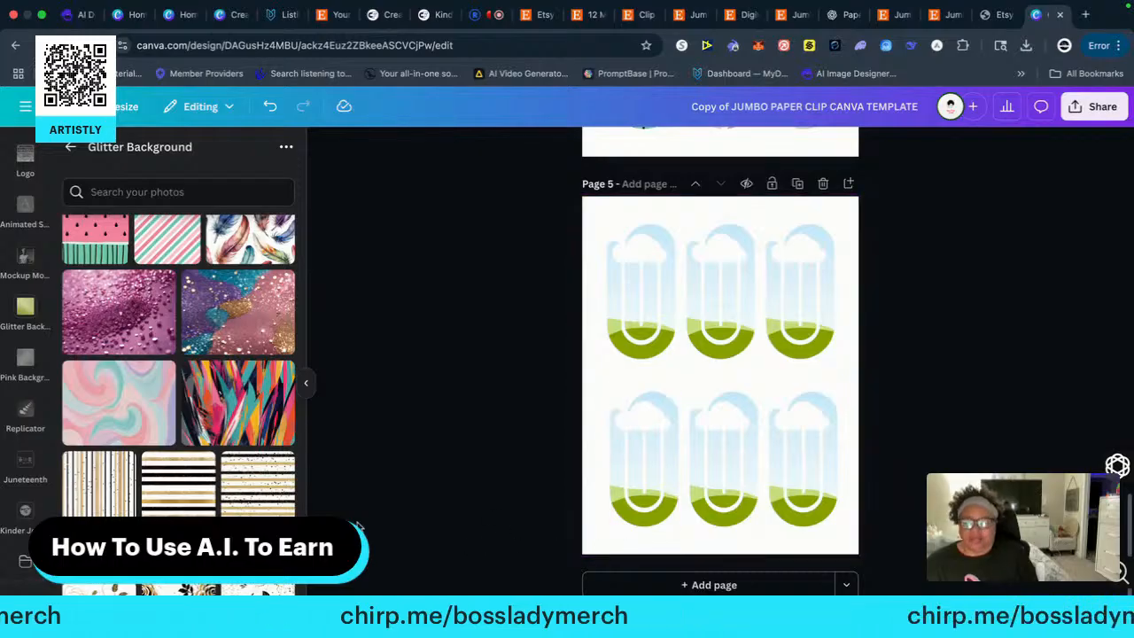
scroll(221, 399, up, 10)
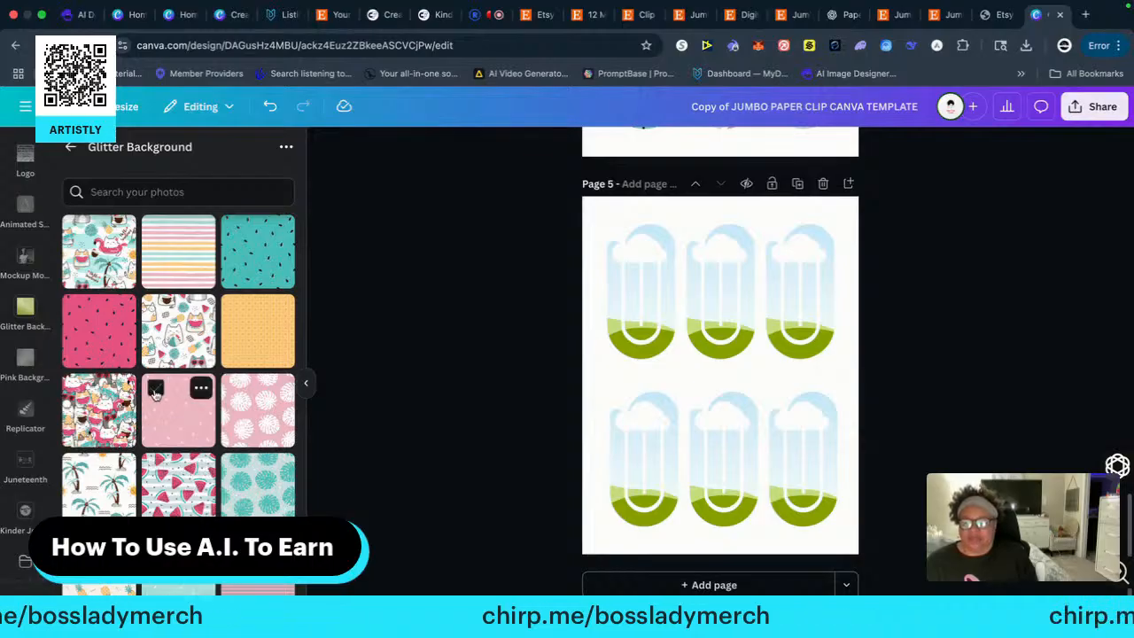
drag(97, 409, 620, 276)
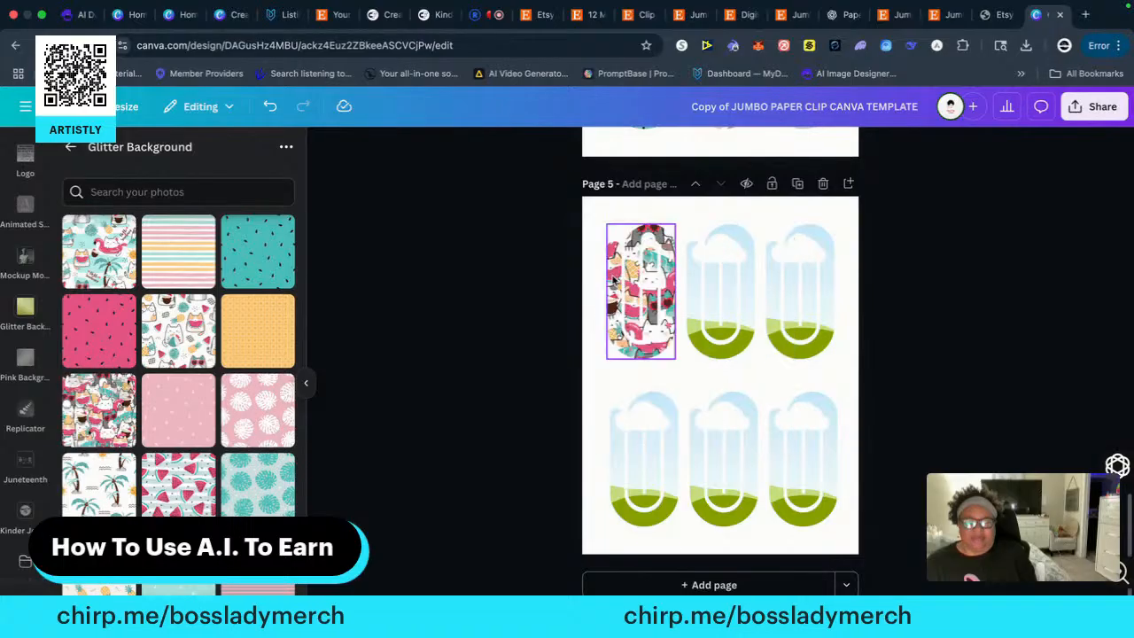
drag(181, 329, 719, 293)
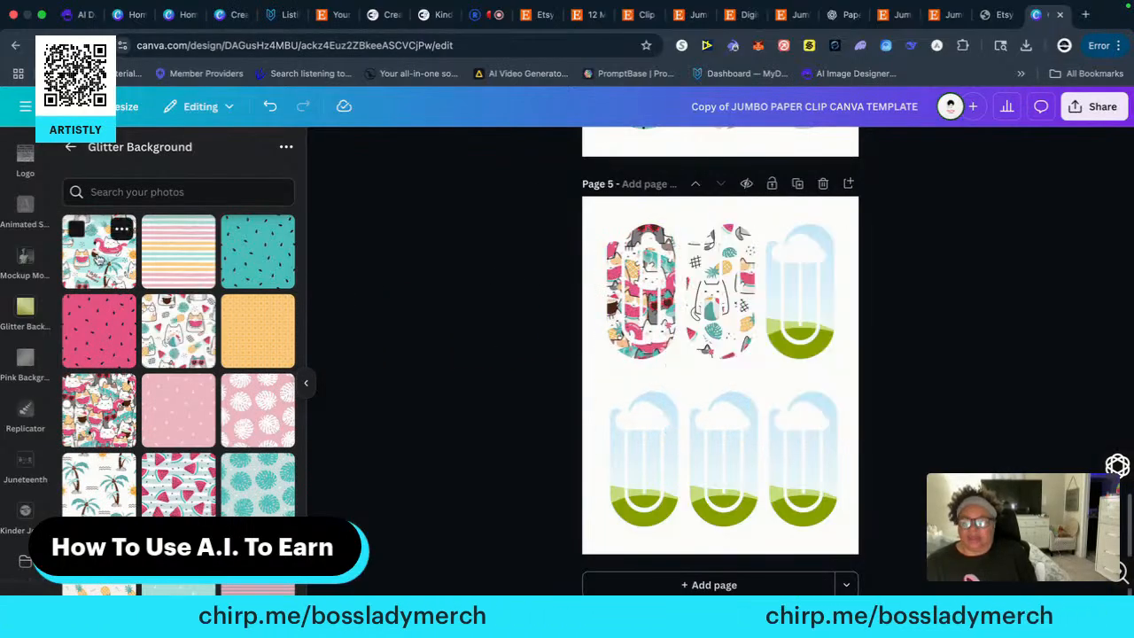
drag(97, 252, 769, 259)
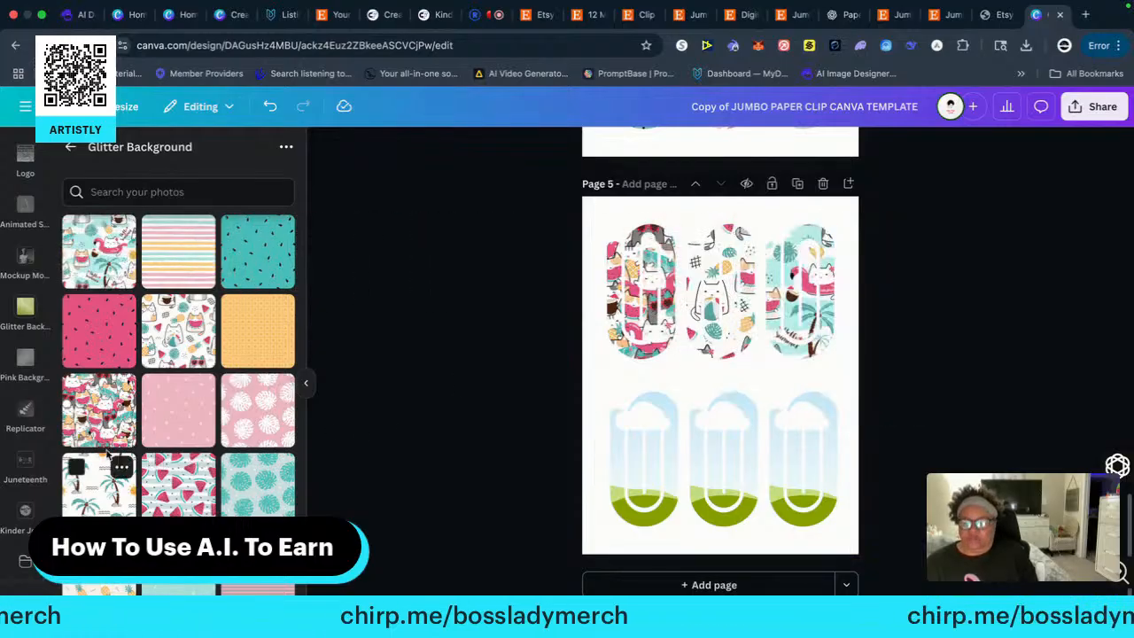
Fill page 5's bottom-row paper clip frames, left to right, with the palm trees on white, the teal leaves, and the pineapples
drag(126, 417, 211, 434)
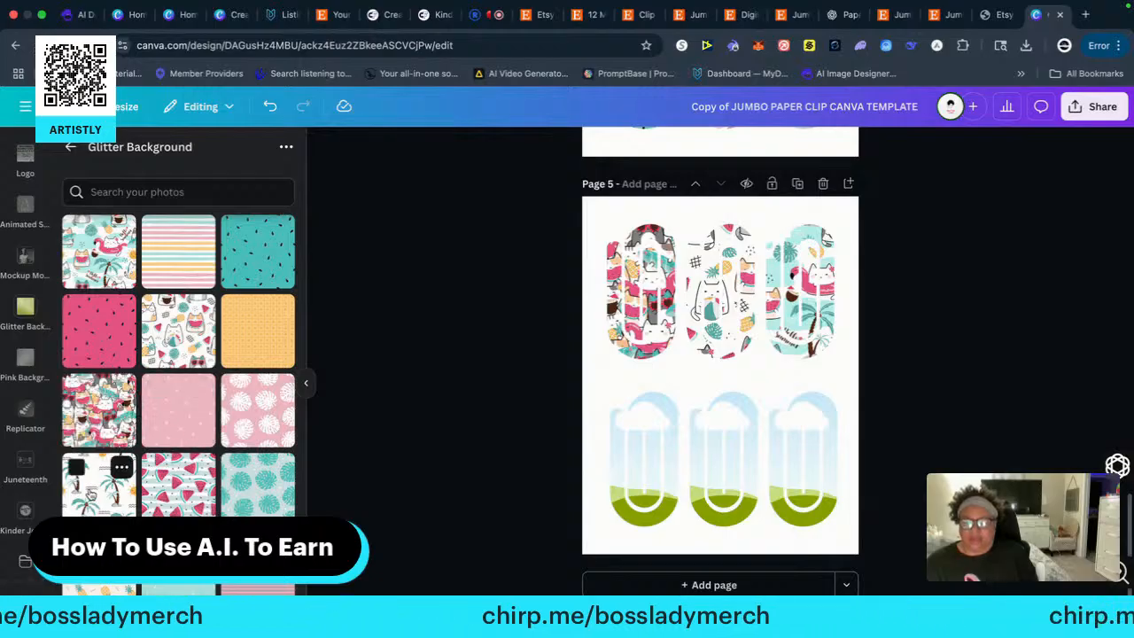
drag(102, 478, 631, 466)
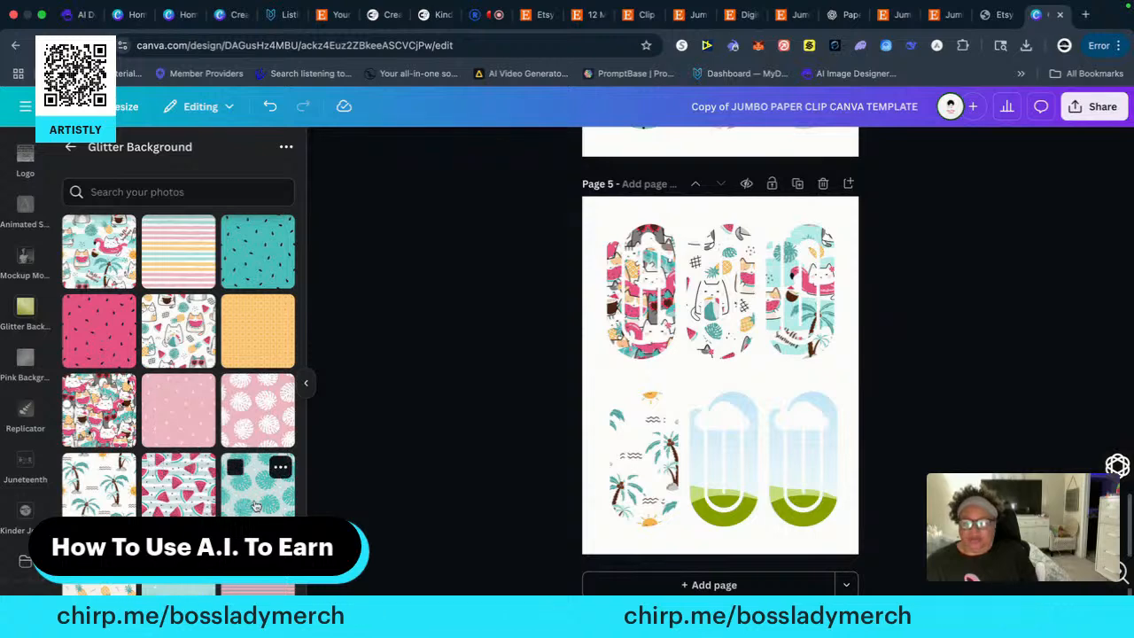
drag(258, 489, 700, 472)
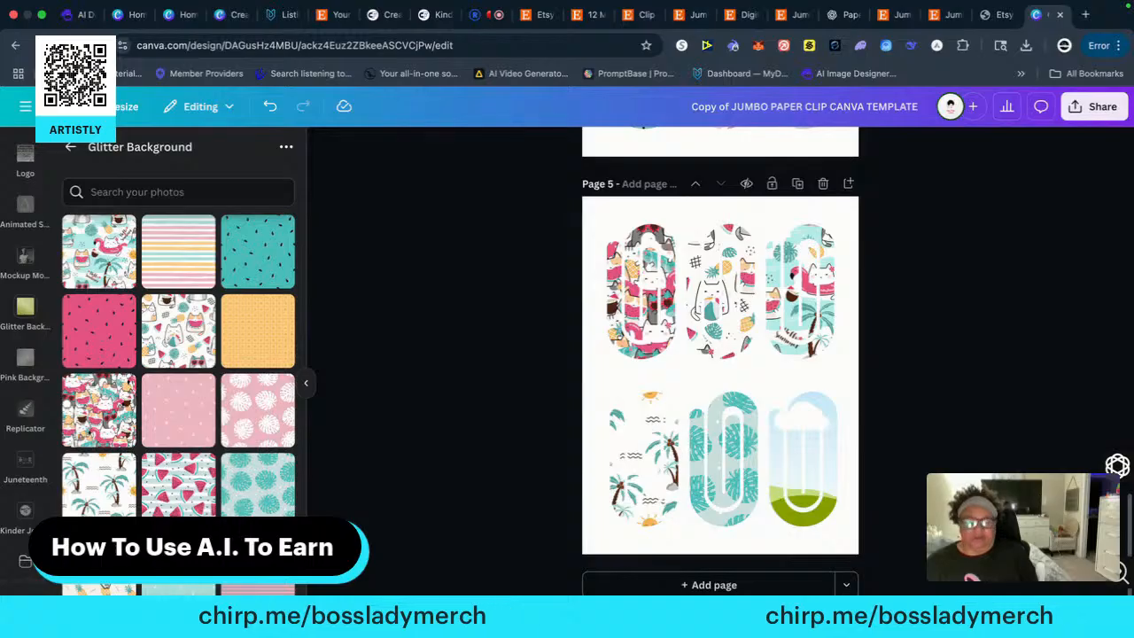
drag(140, 565, 790, 448)
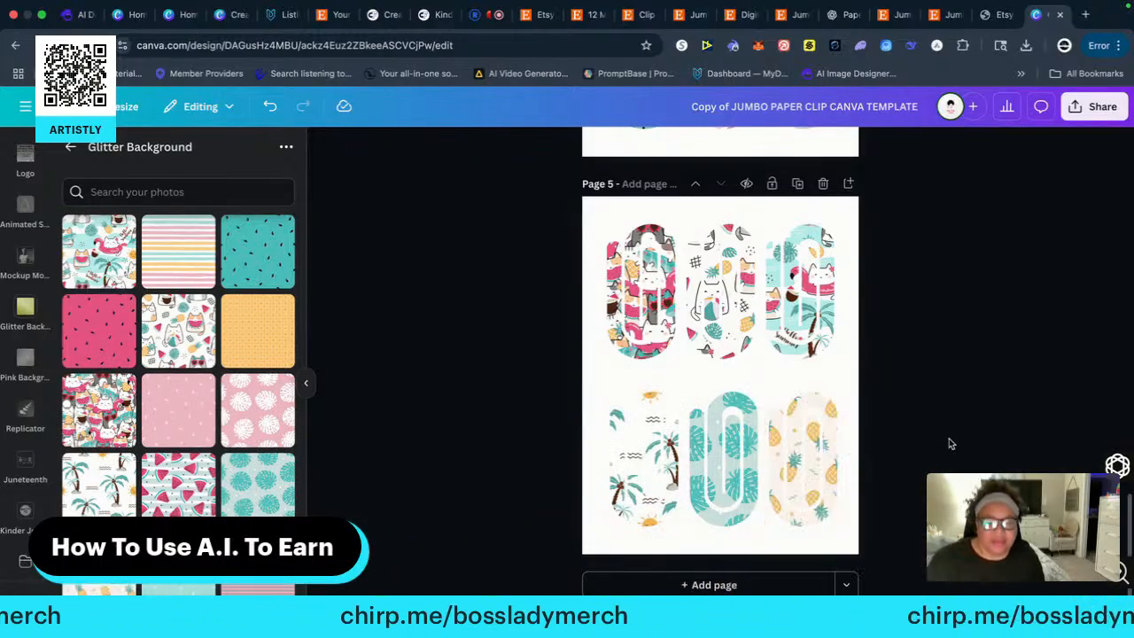
Give page 1 the title paperclip1
scroll(951, 443, up, 15)
scroll(719, 363, down, 15)
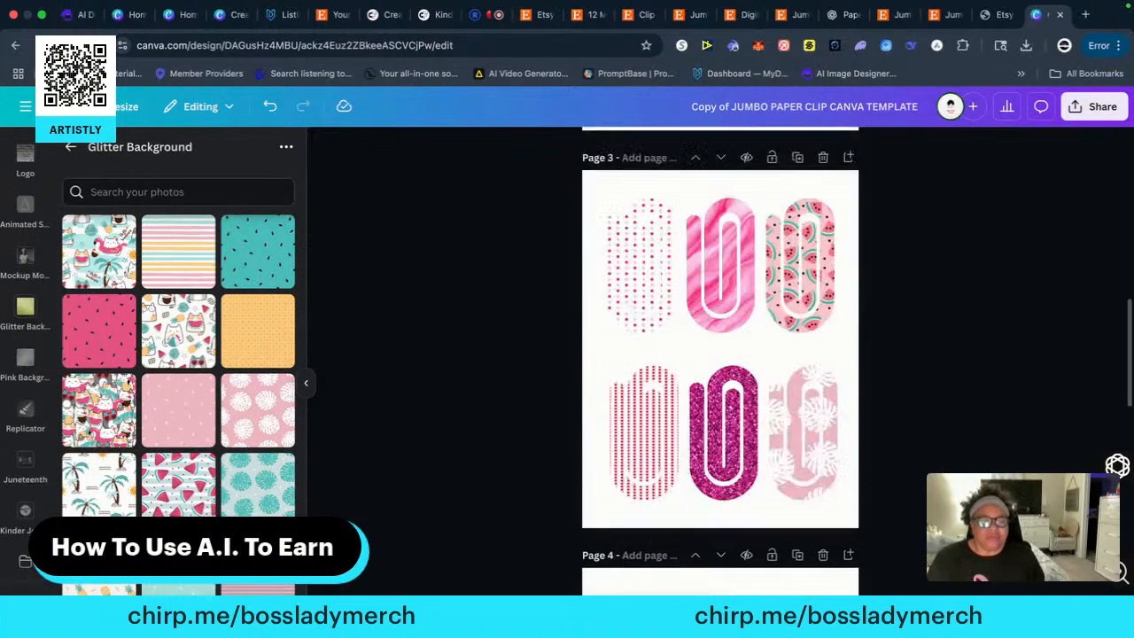
scroll(719, 363, up, 15)
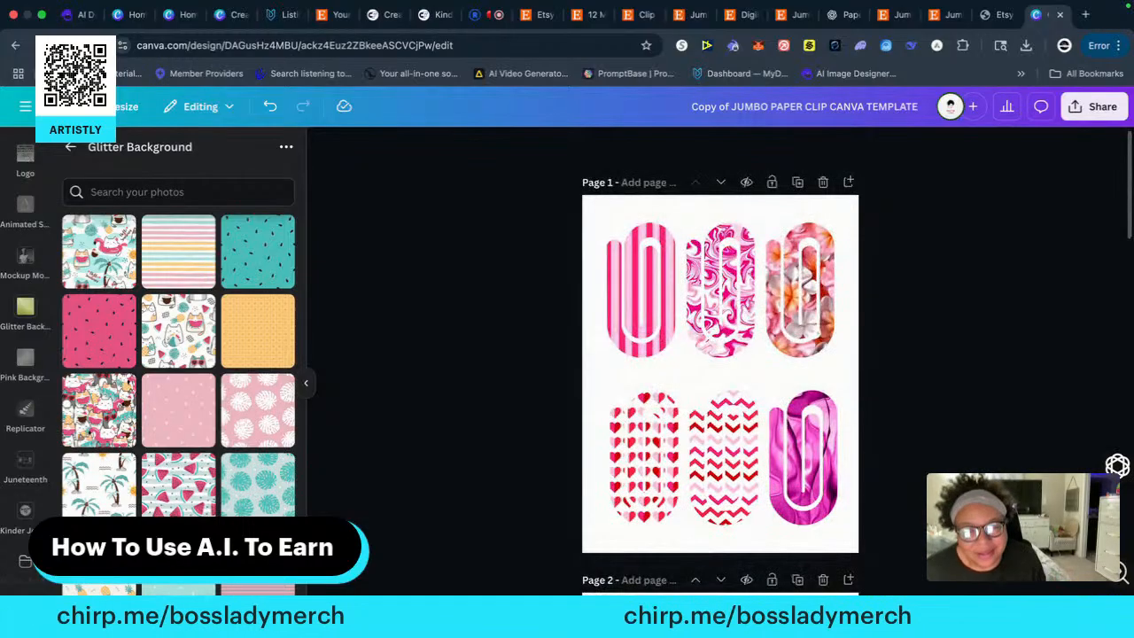
right_click(939, 522)
click(641, 183)
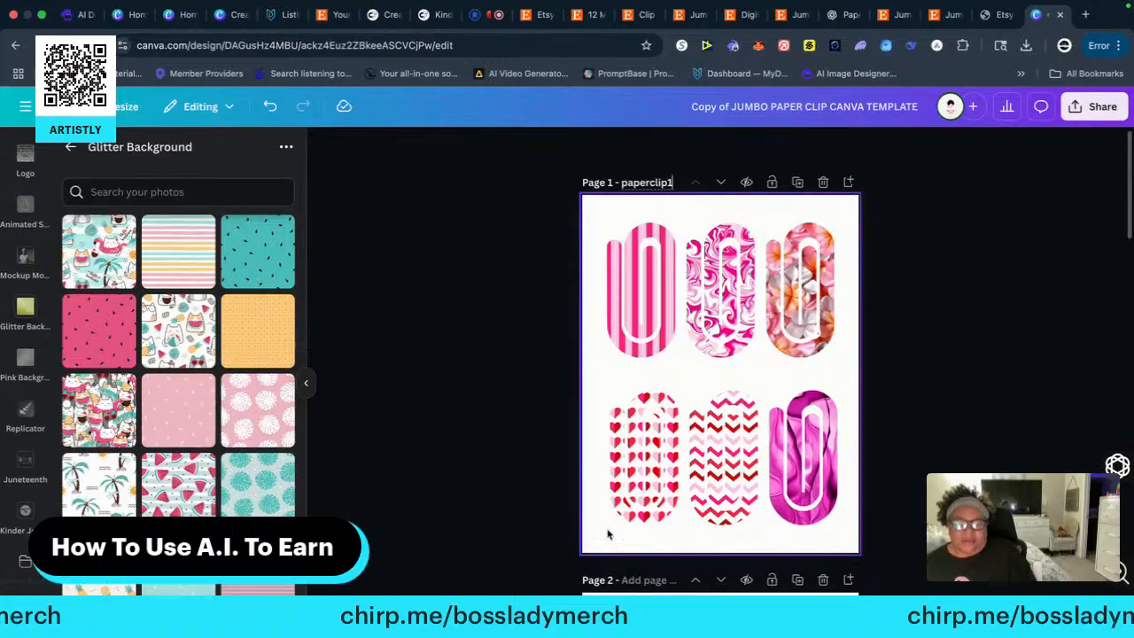
Title pages 2 to 5 in sequence, from paperclip2 through paperclip5
scroll(553, 488, down, 5)
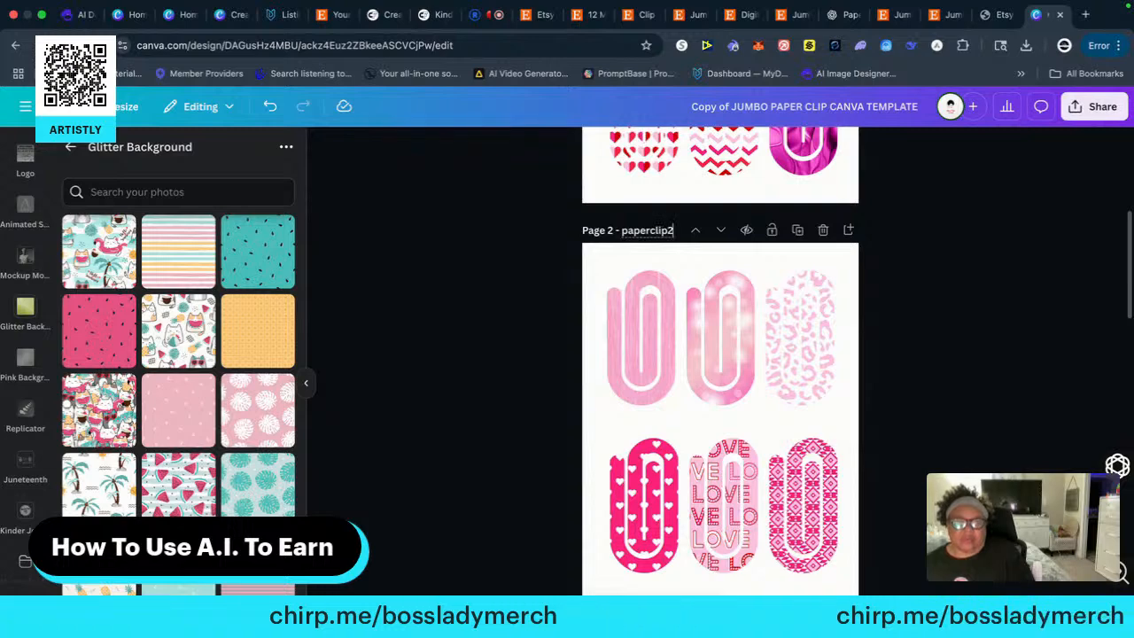
scroll(531, 368, down, 8)
scroll(571, 301, up, 2)
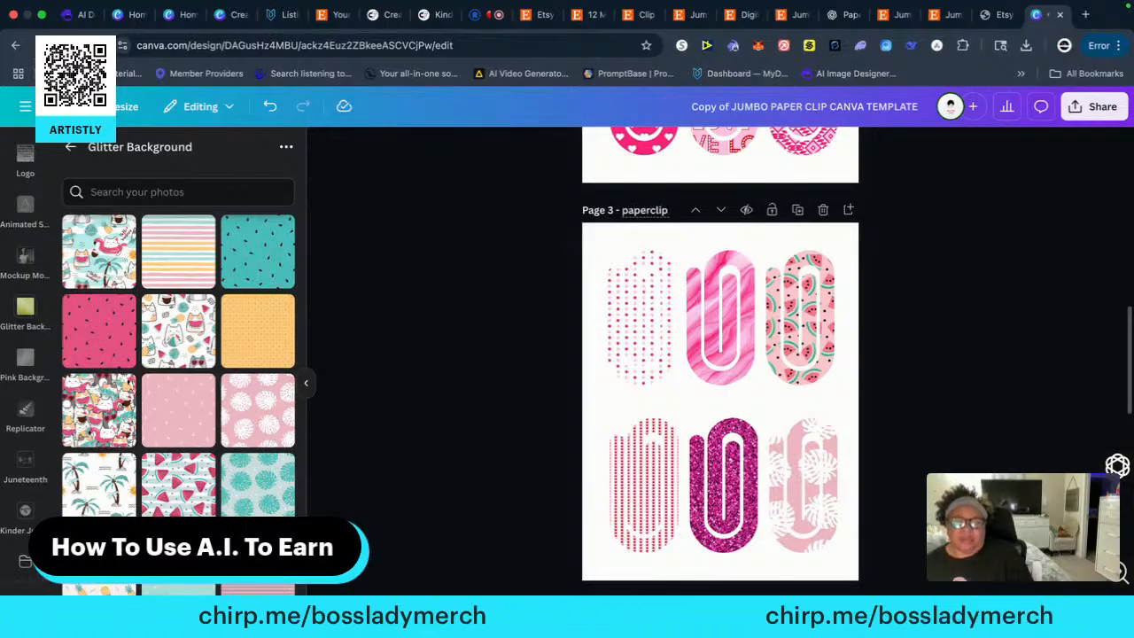
scroll(567, 354, down, 4)
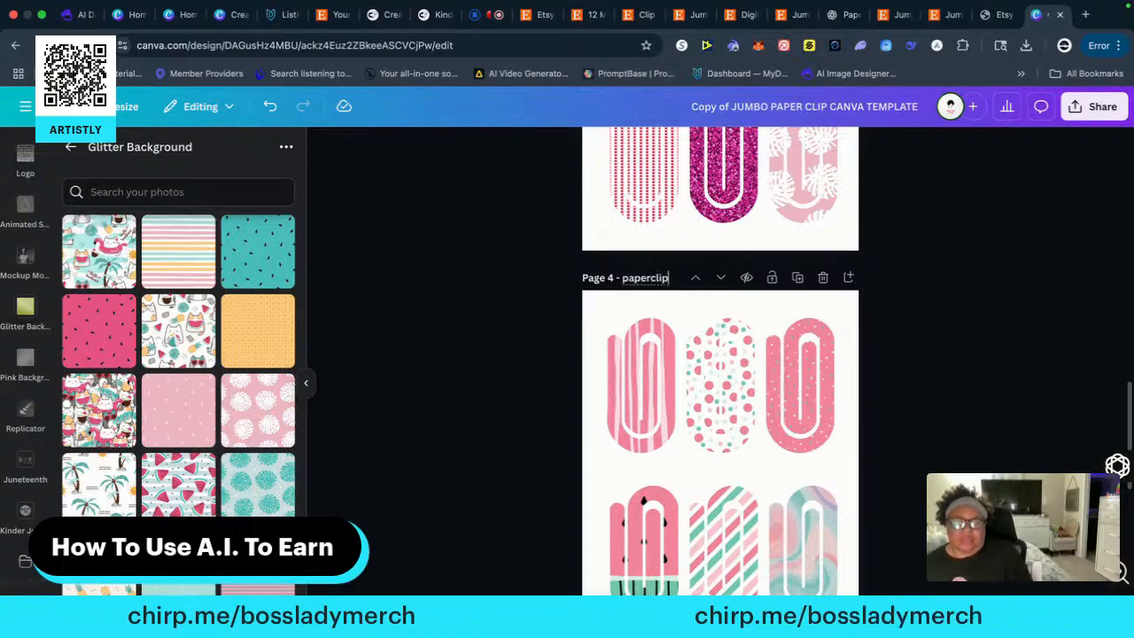
scroll(541, 374, down, 3)
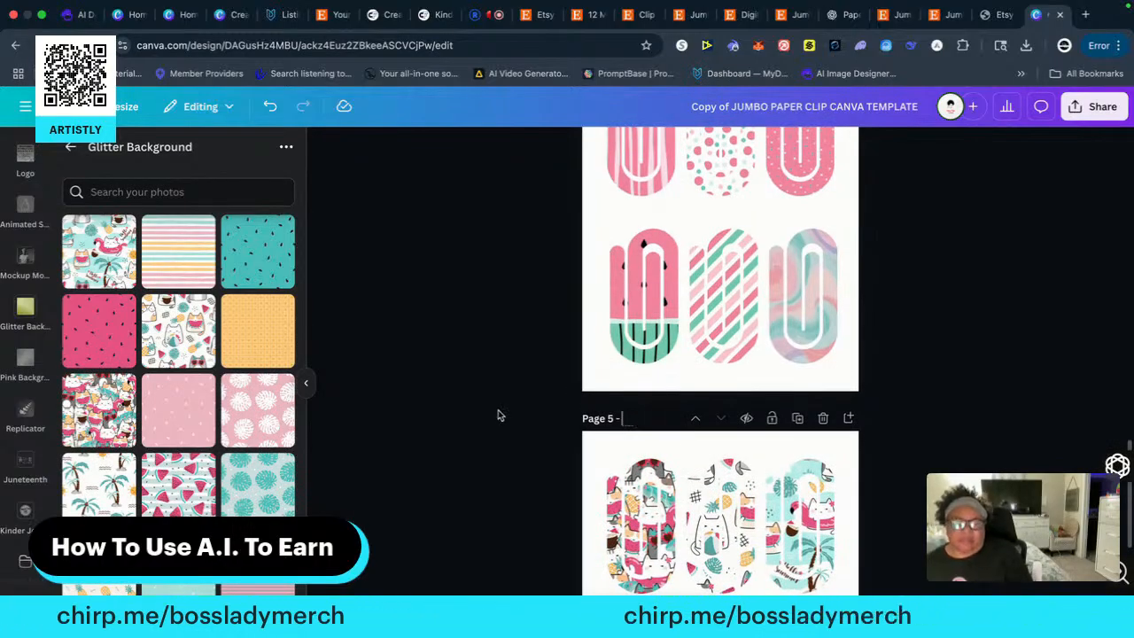
scroll(518, 416, down, 3)
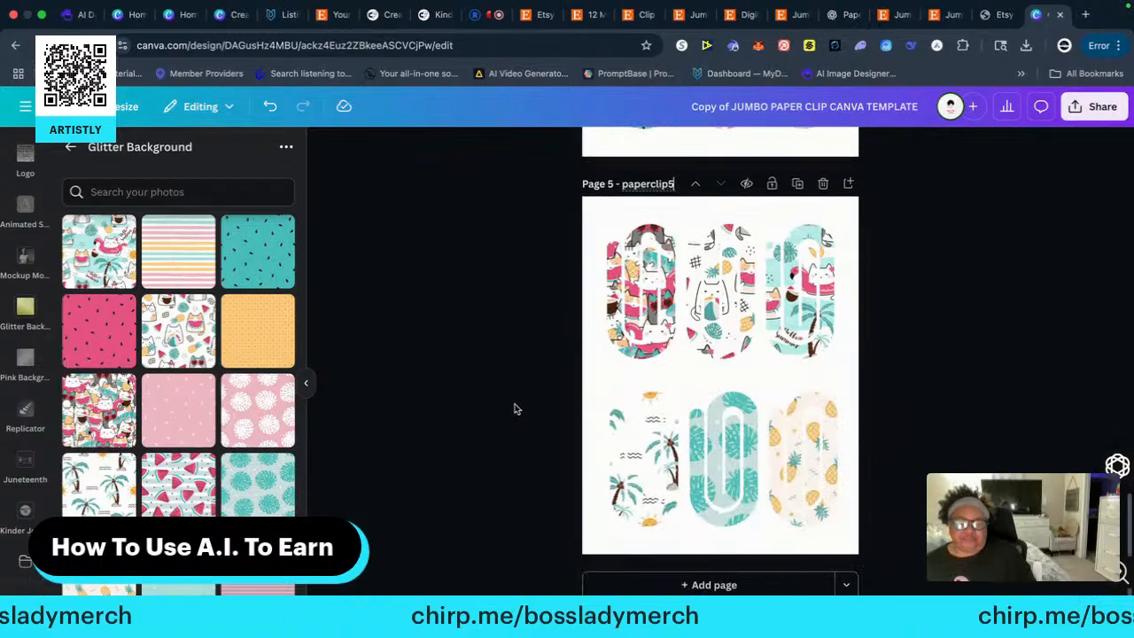
Rename the design as Paperclips
scroll(893, 365, up, 20)
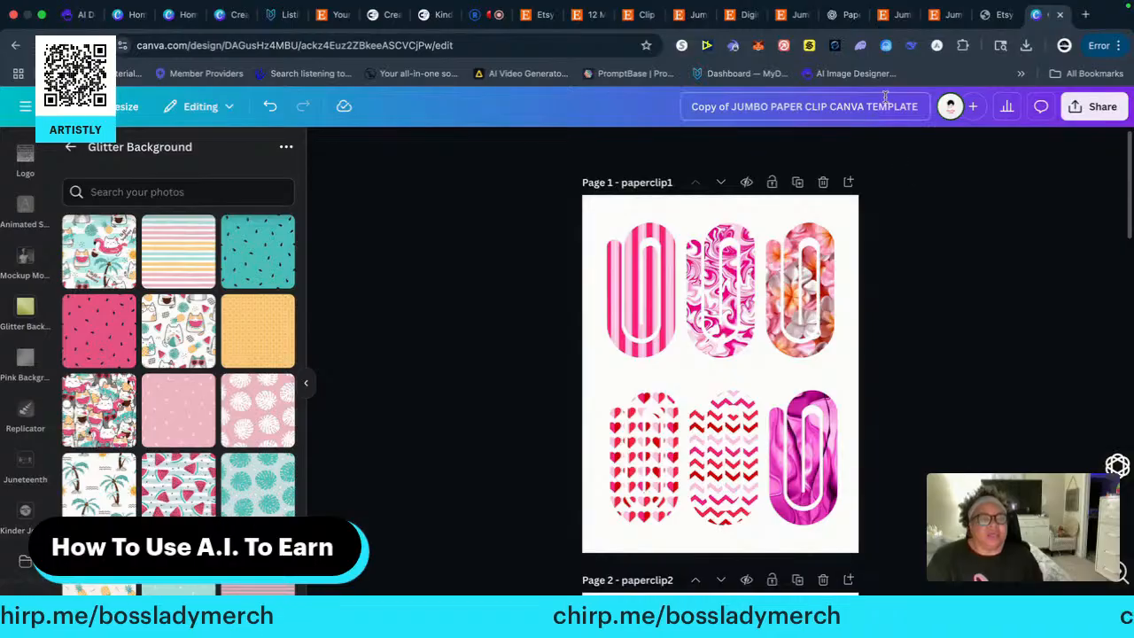
click(687, 106)
text(Paperclips)
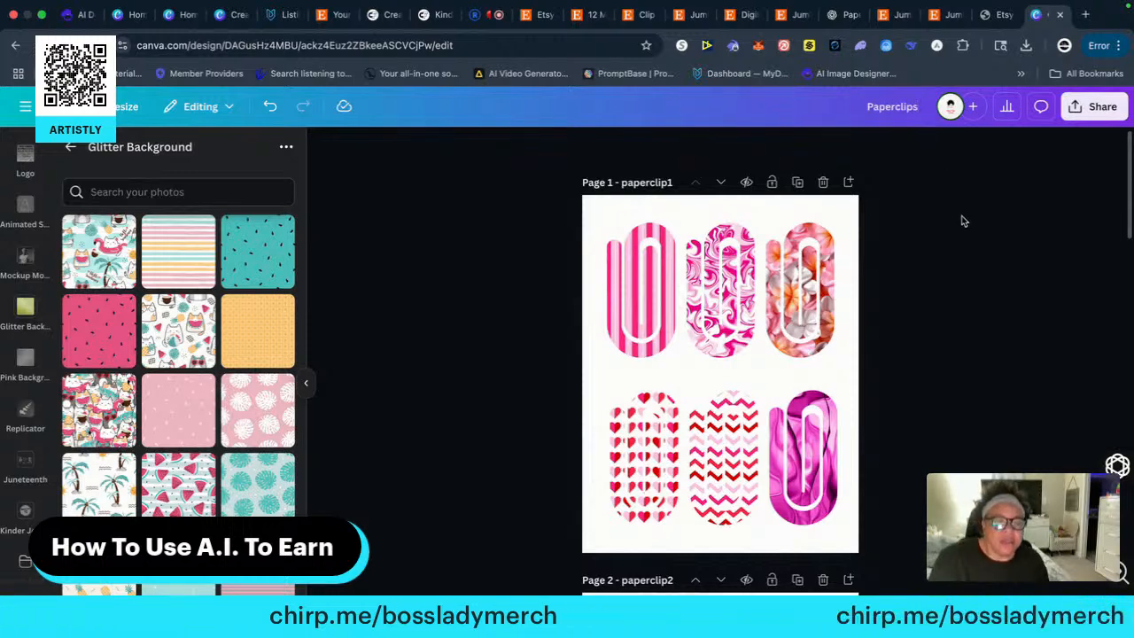
click(613, 209)
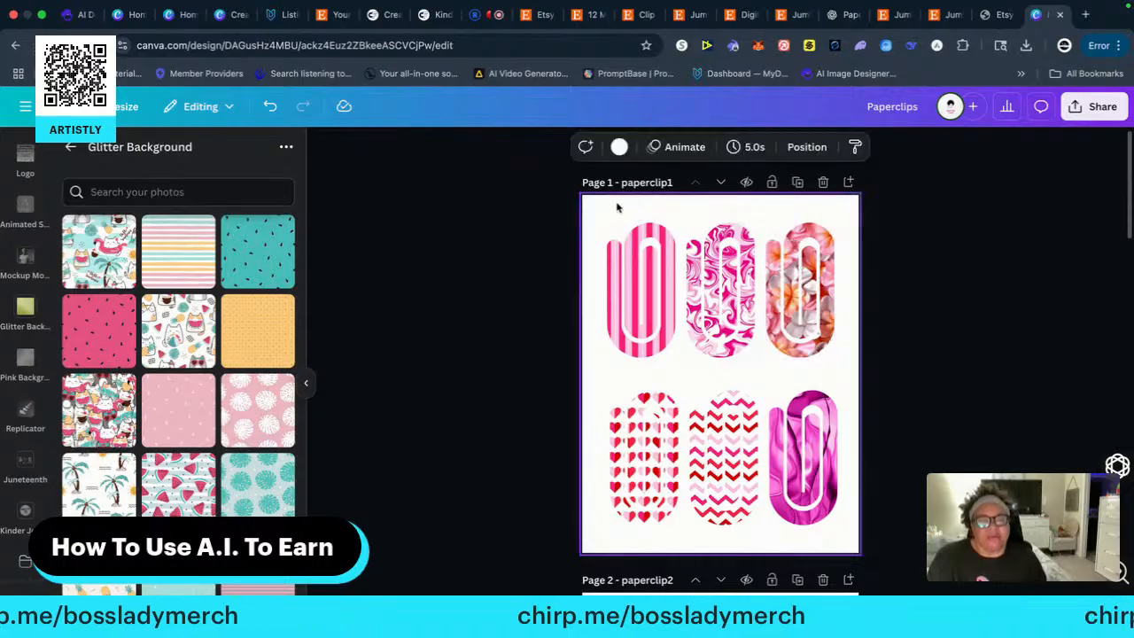
click(1017, 204)
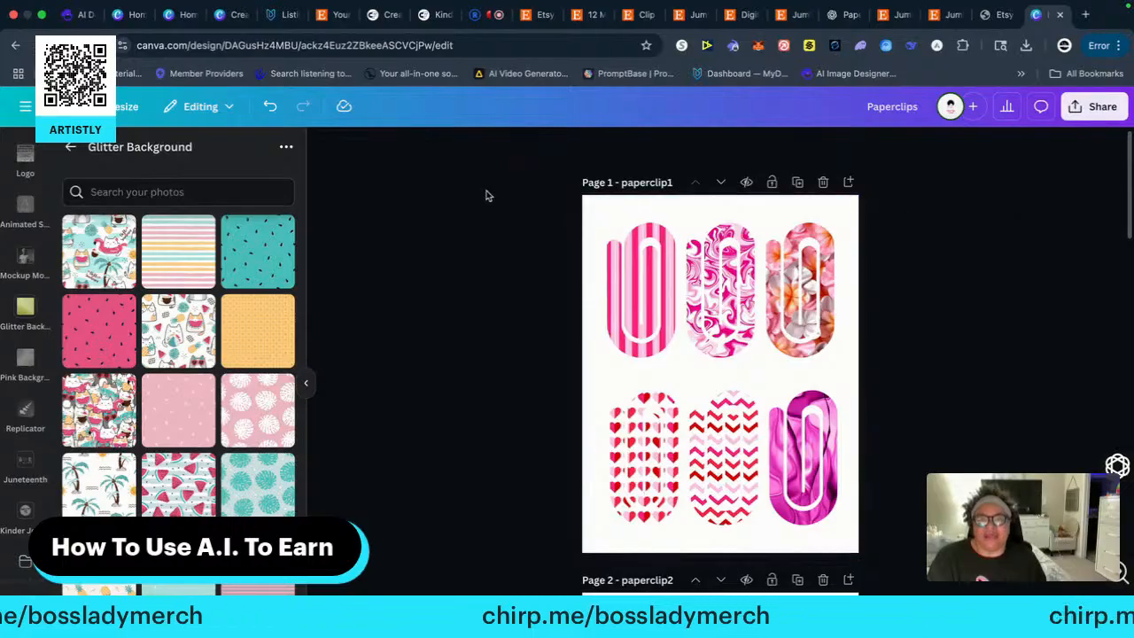
Switch to the Etsy search results for clip png and examine the Jumbo Paper Clip Bookmark Bundle listing's preview image, price and reviews
click(636, 14)
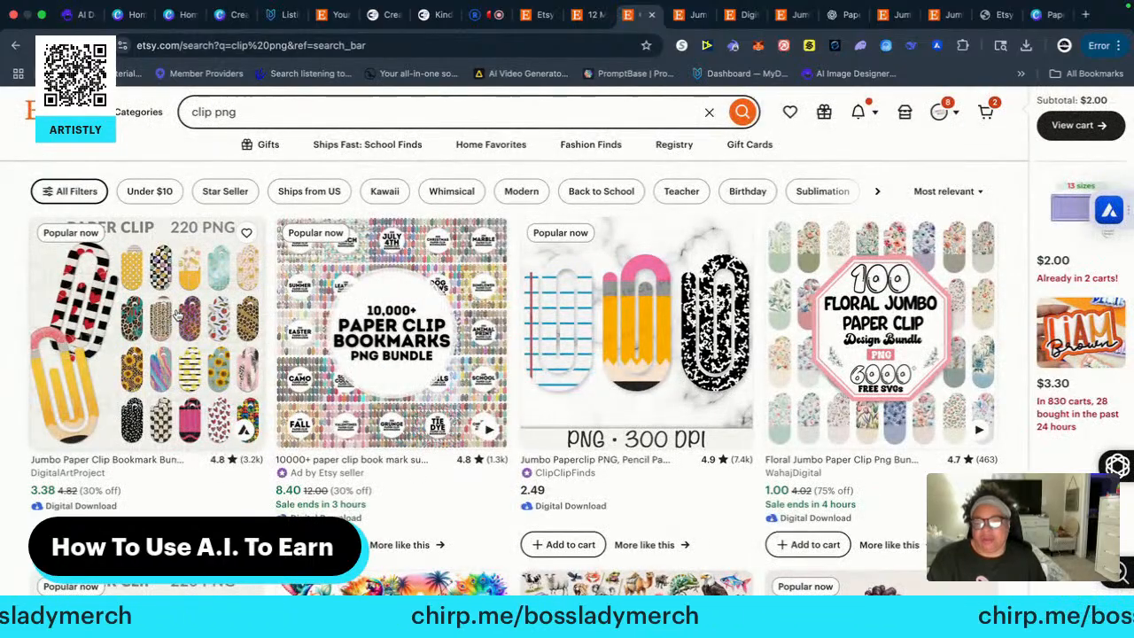
click(177, 314)
scroll(181, 343, down, 5)
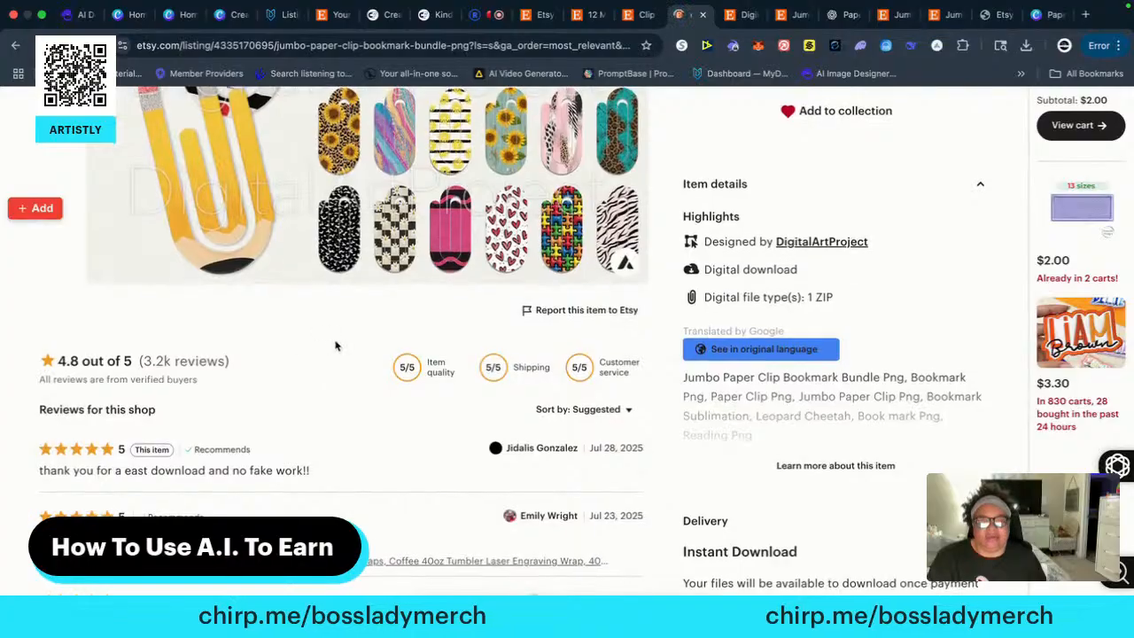
scroll(335, 347, up, 1)
scroll(346, 354, down, 3)
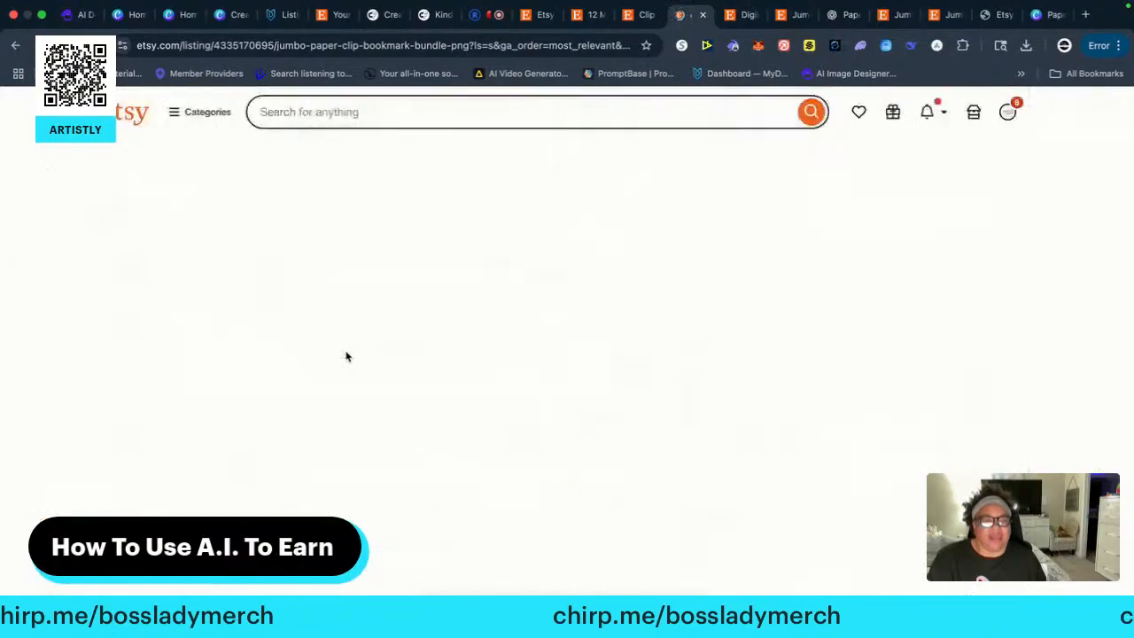
scroll(319, 346, down, 1)
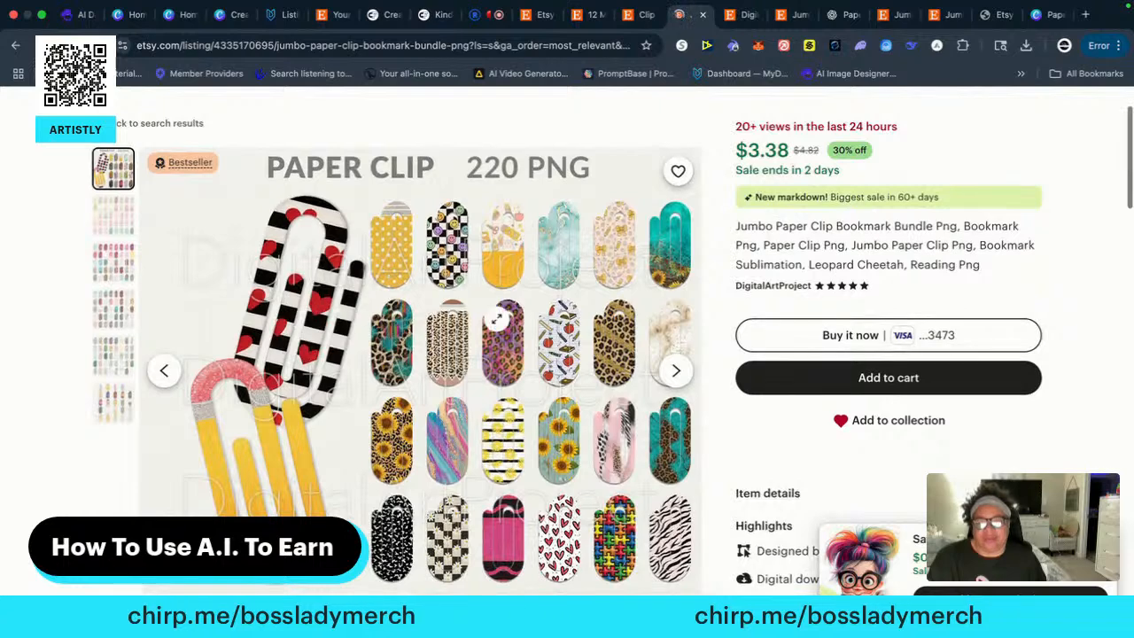
scroll(474, 391, down, 3)
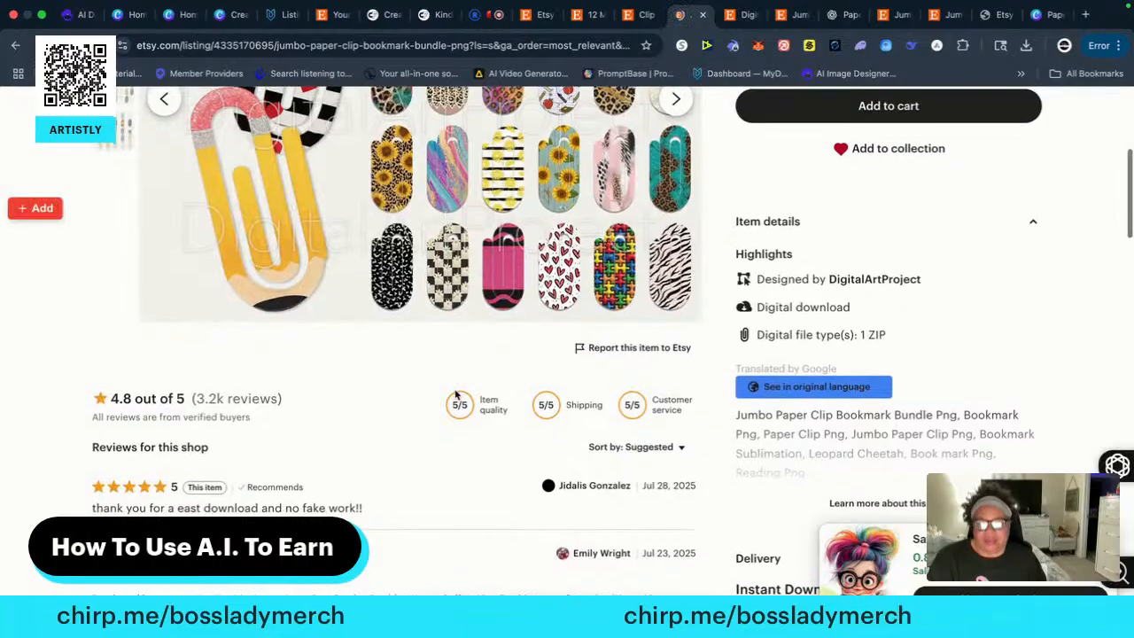
scroll(456, 394, up, 5)
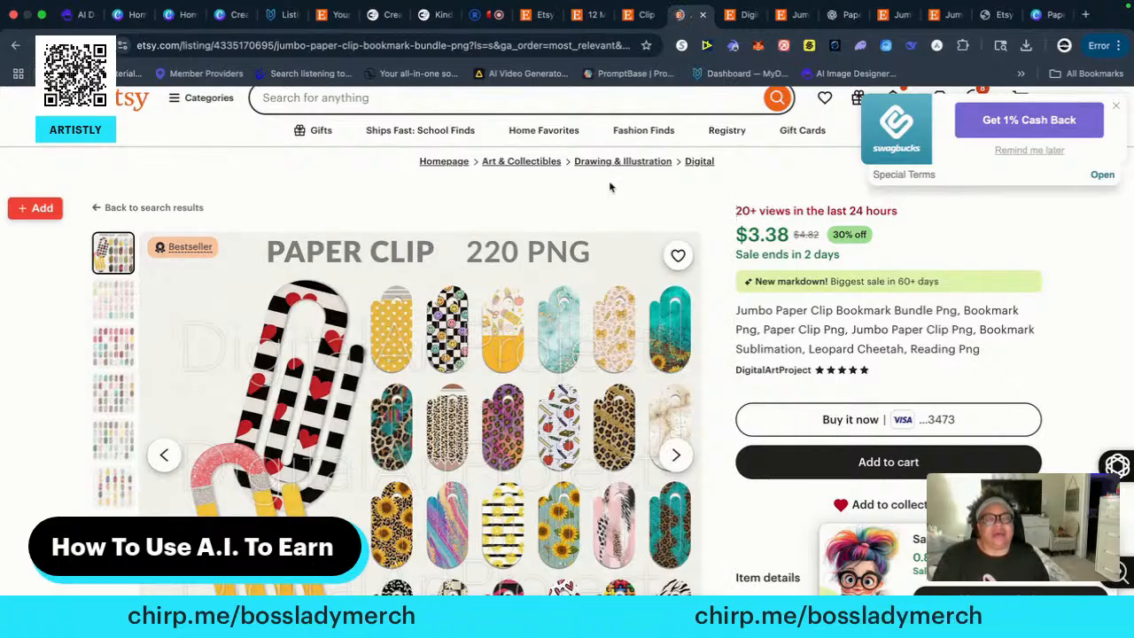
Return to the Paperclips design in Canva and copy page 1's pink striped paper clip onto a new page 6
click(1045, 16)
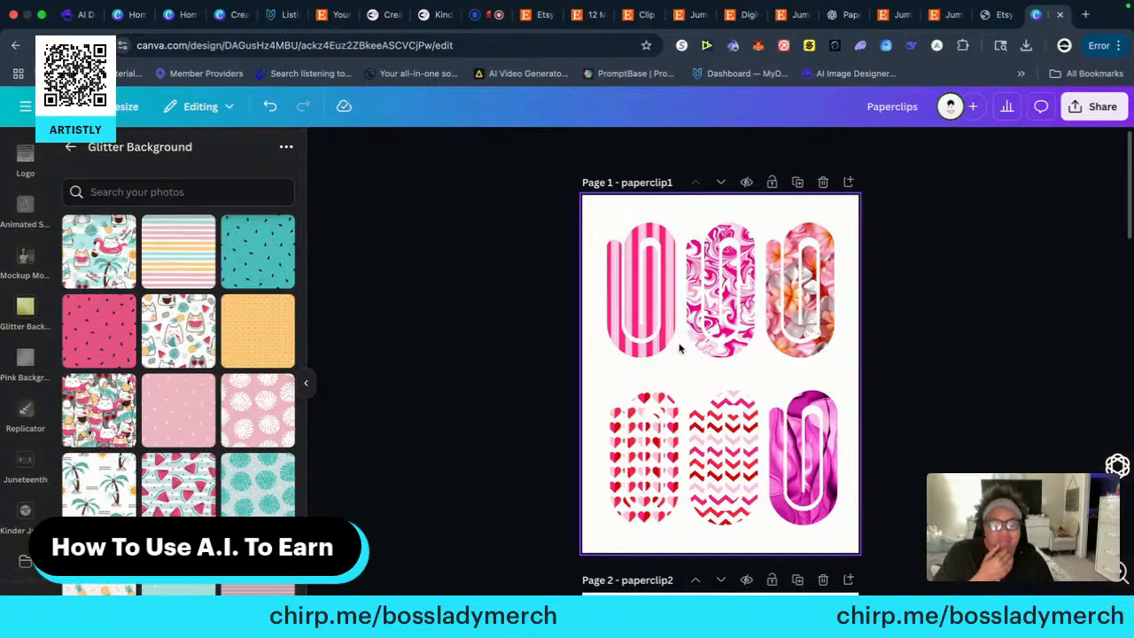
right_click(651, 280)
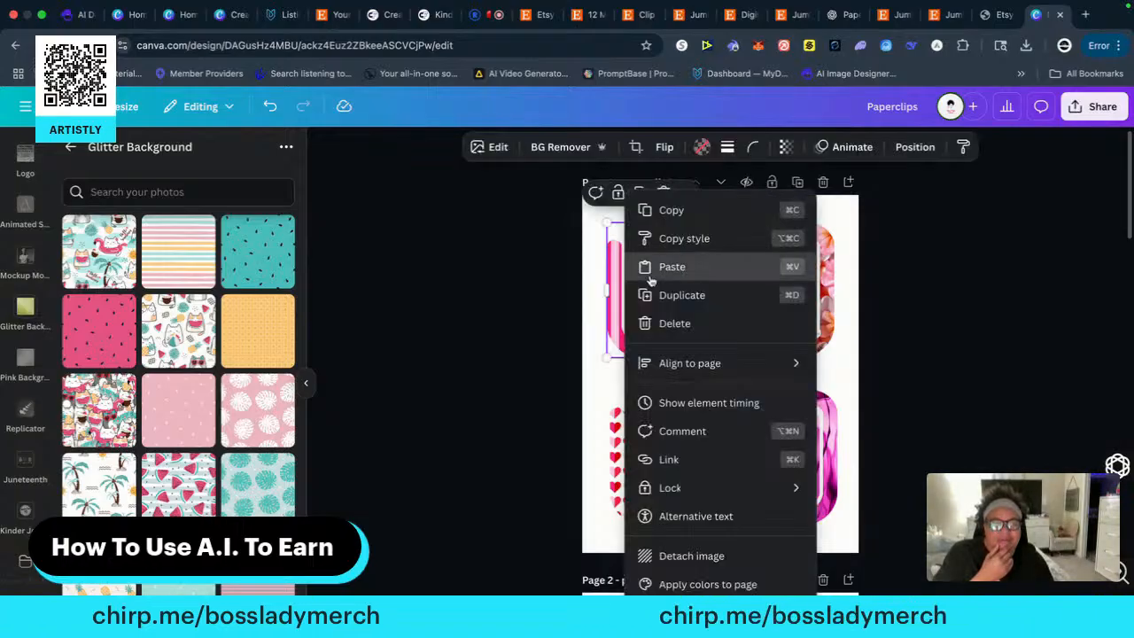
click(679, 213)
scroll(534, 484, down, 15)
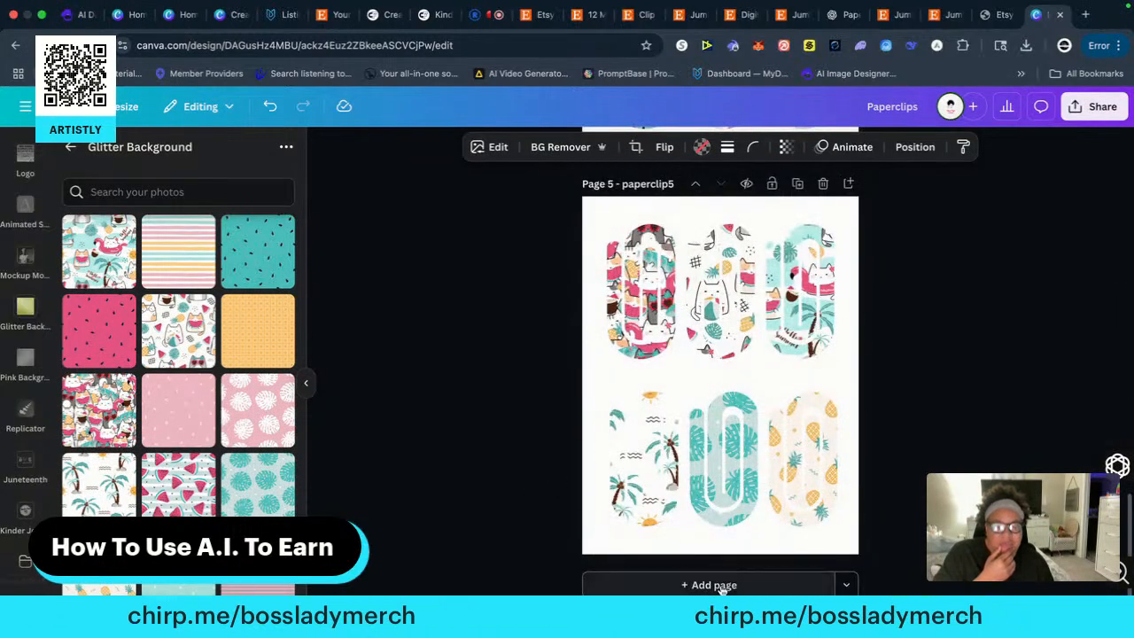
click(713, 585)
right_click(647, 287)
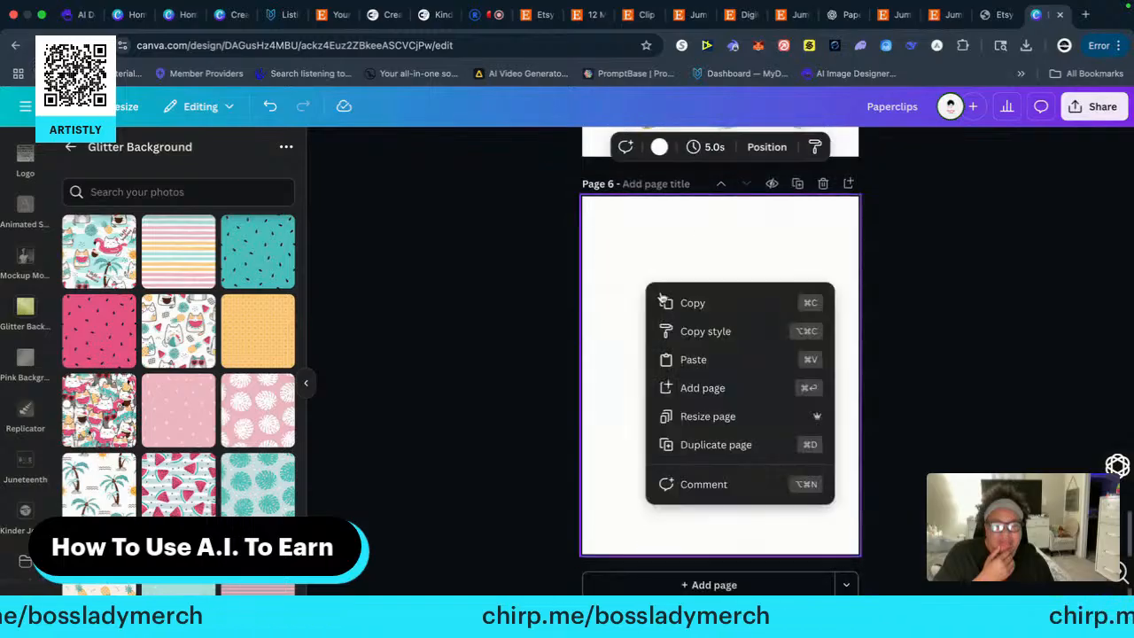
click(693, 359)
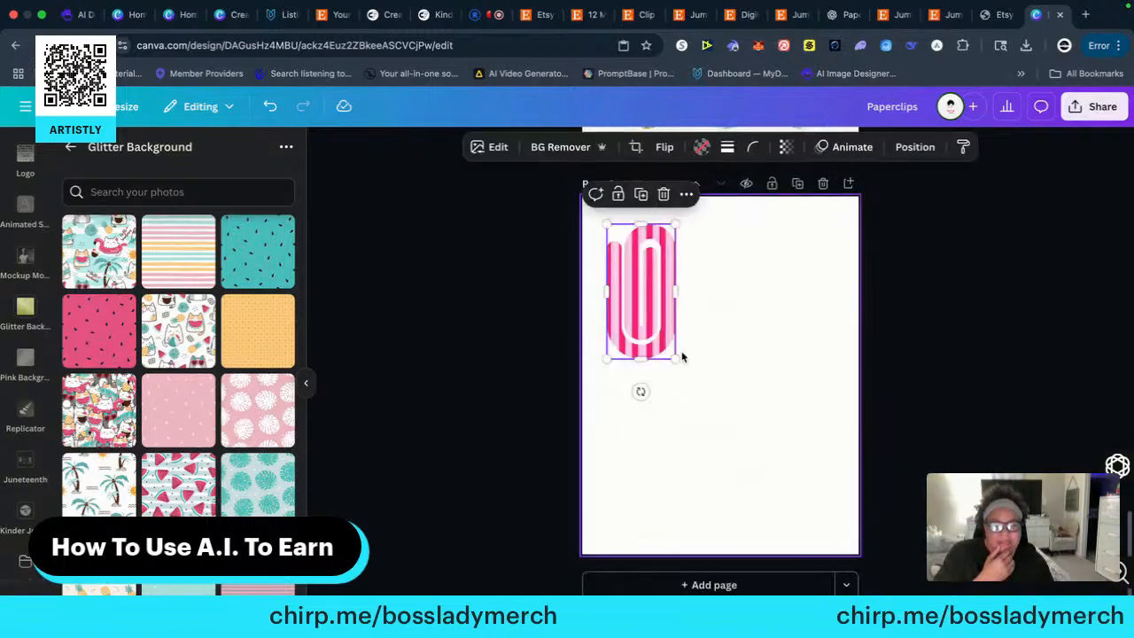
Enlarge the striped paper clip to nearly the full height of page 6 and move it toward the page's centre
drag(675, 358, 802, 519)
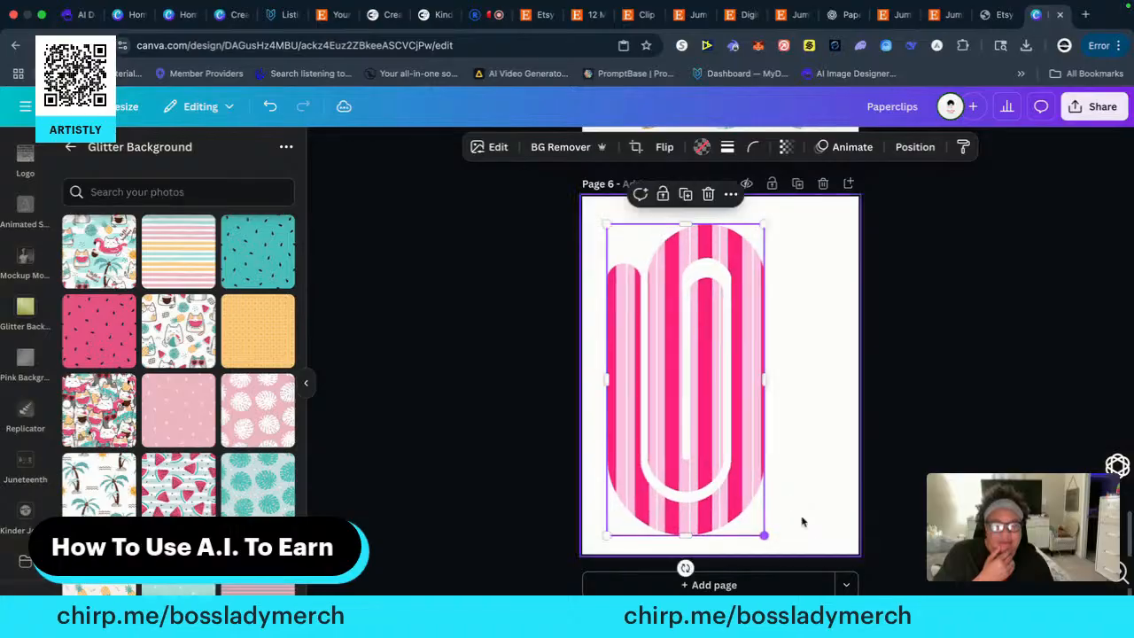
drag(709, 424, 752, 419)
click(976, 351)
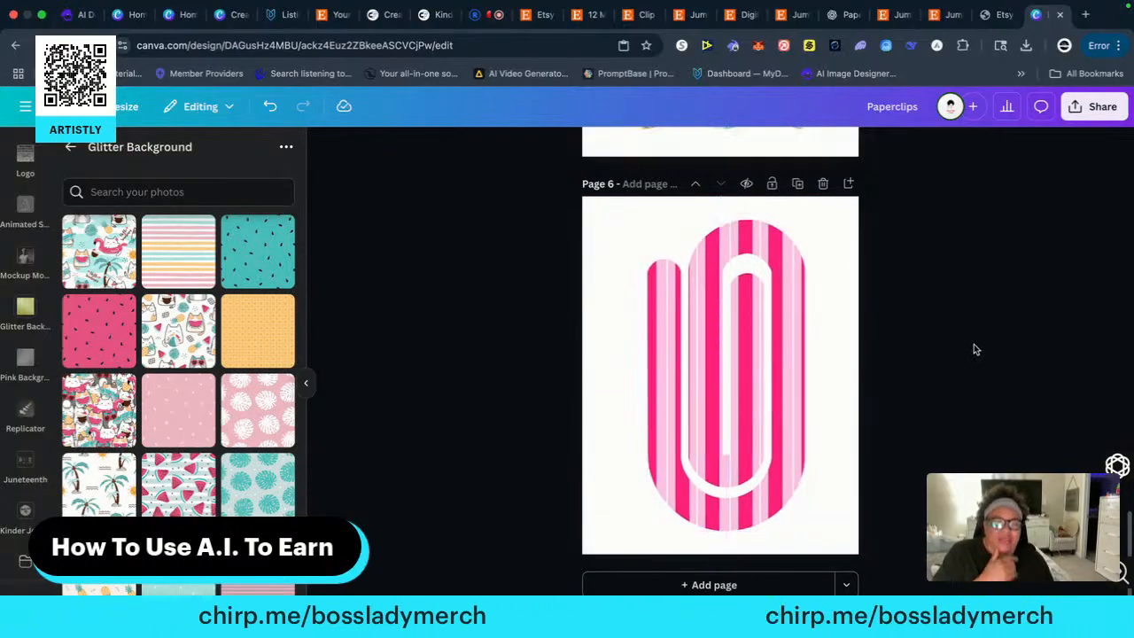
Copy the pink marbled paper clip from page 1's top row onto a new page 7
scroll(919, 337, up, 5)
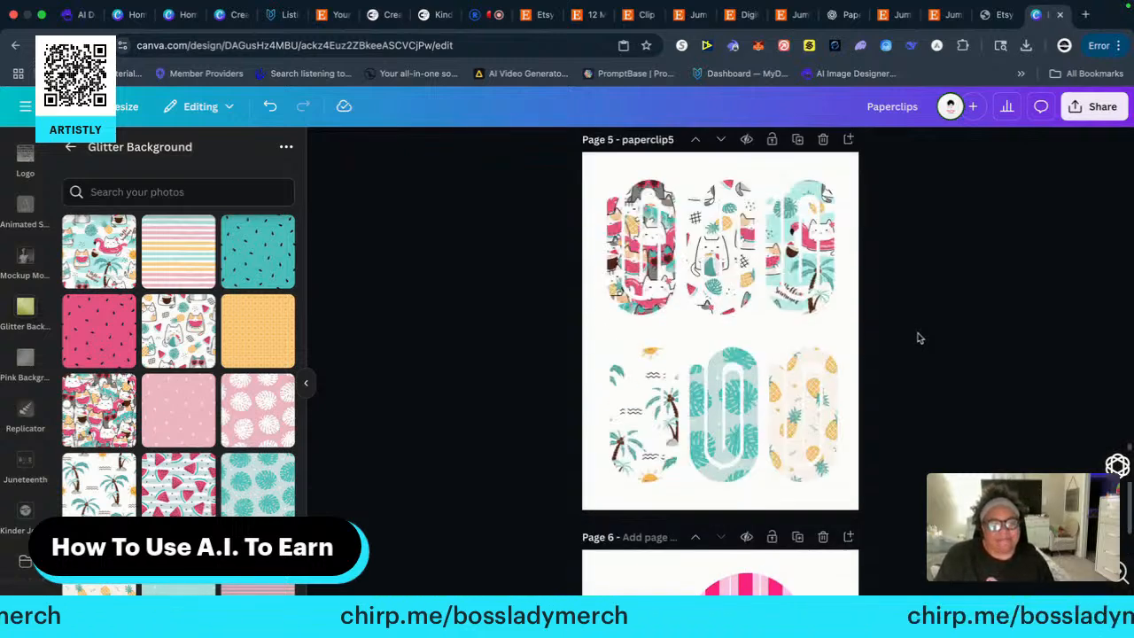
scroll(919, 337, up, 5)
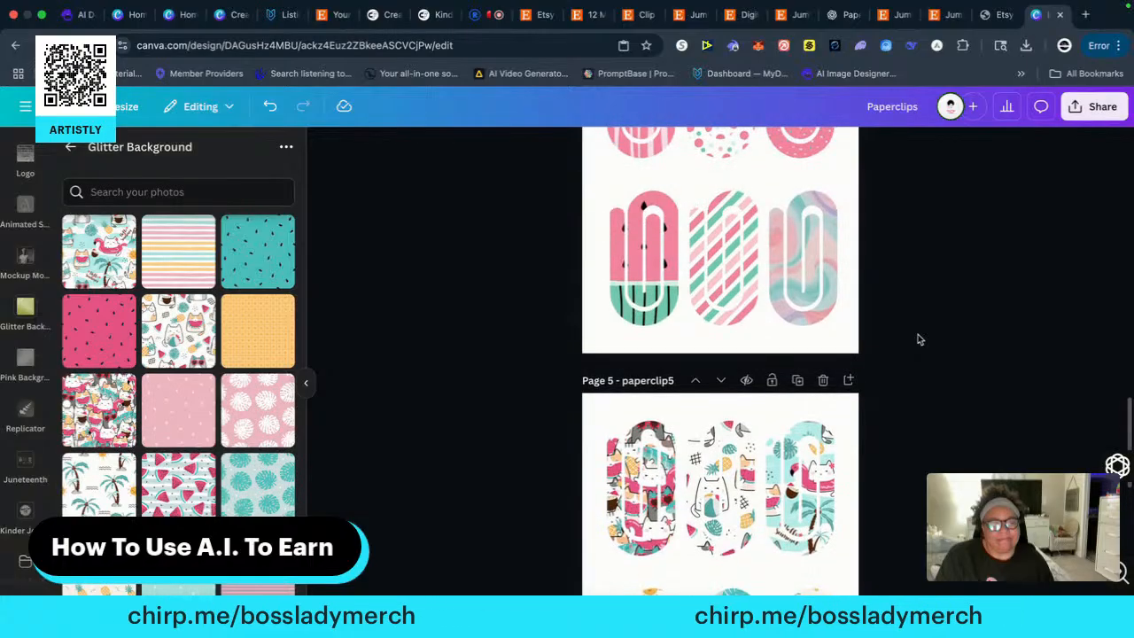
scroll(918, 339, up, 15)
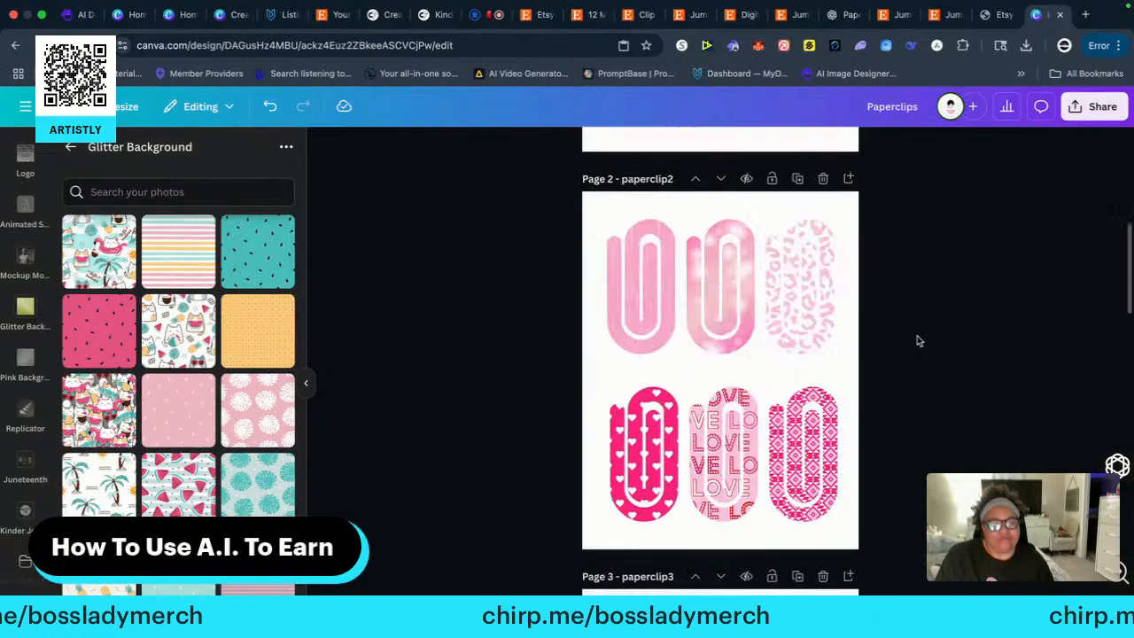
scroll(919, 341, up, 5)
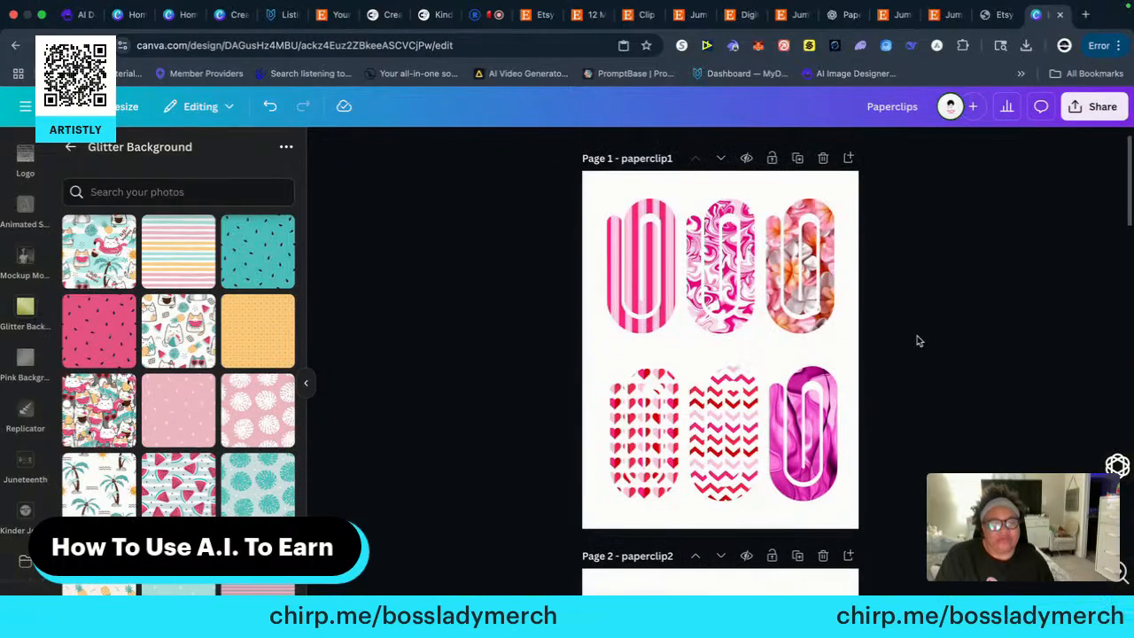
click(720, 268)
right_click(719, 255)
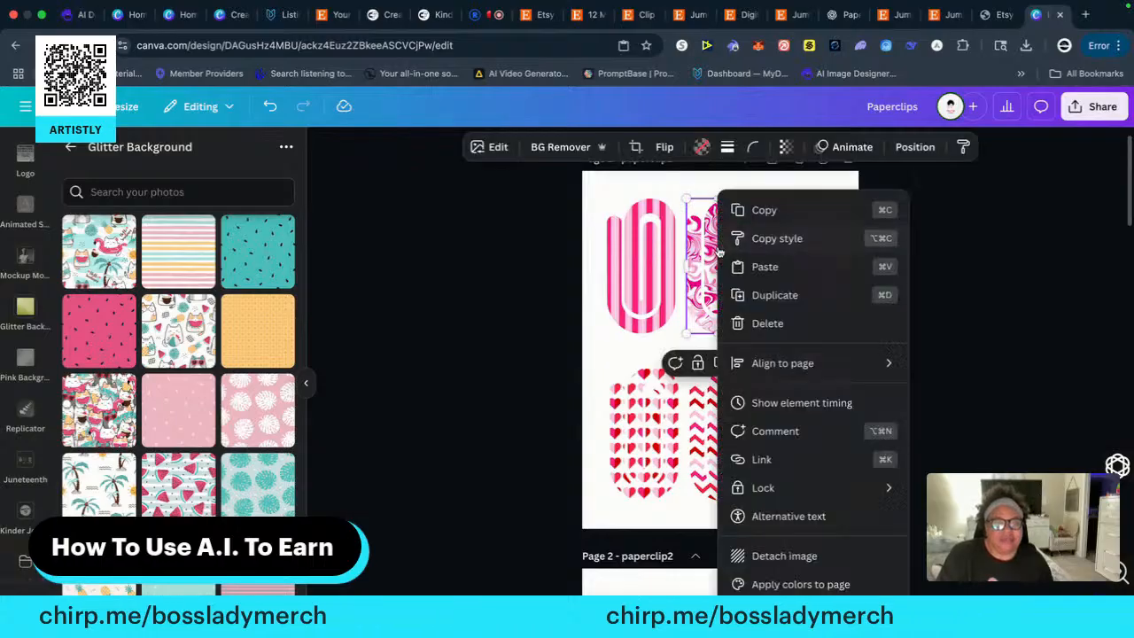
click(776, 210)
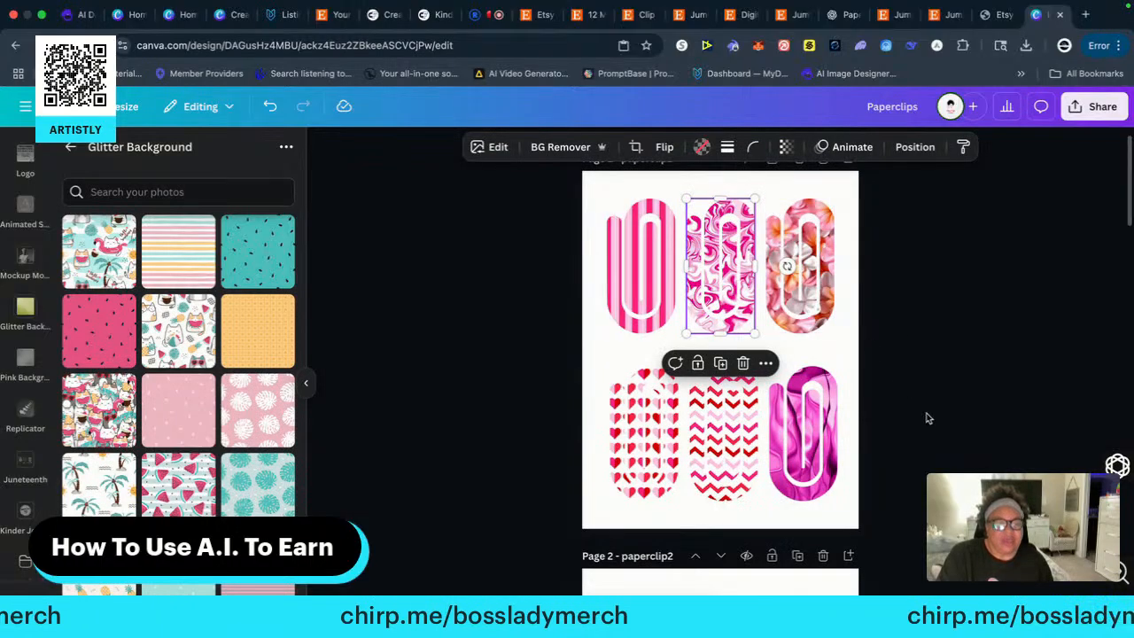
scroll(927, 418, down, 20)
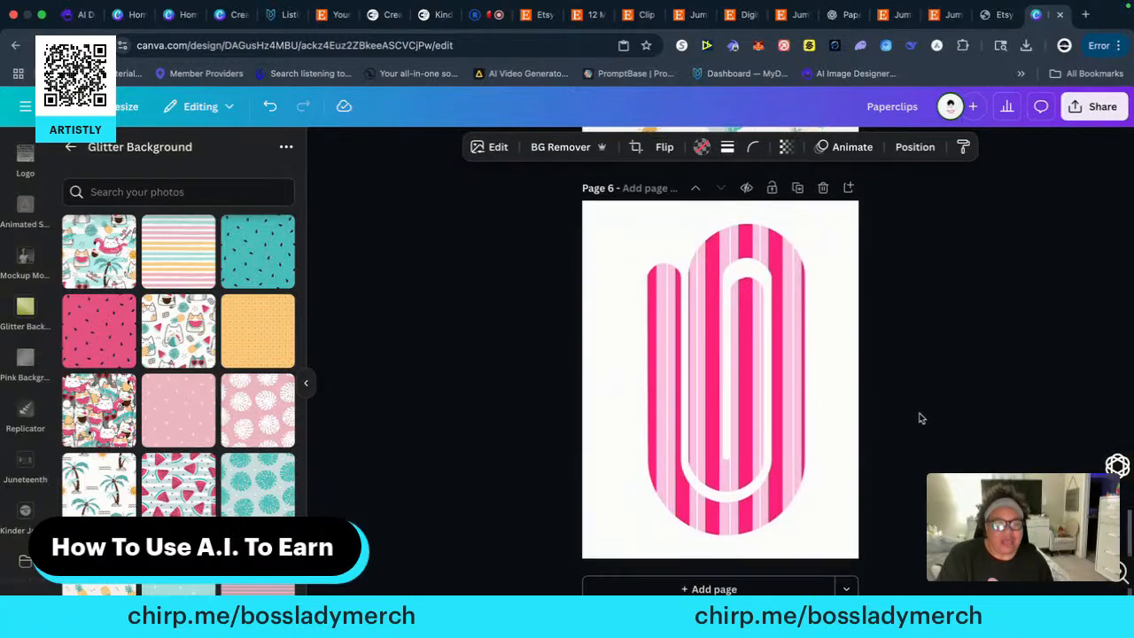
click(728, 587)
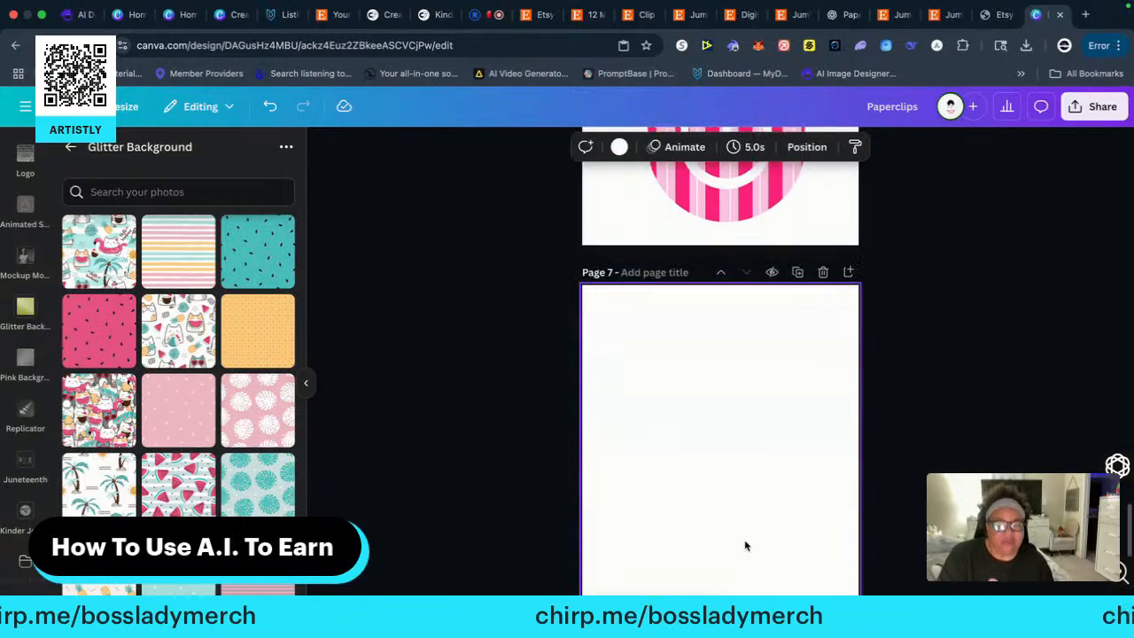
right_click(695, 342)
click(741, 409)
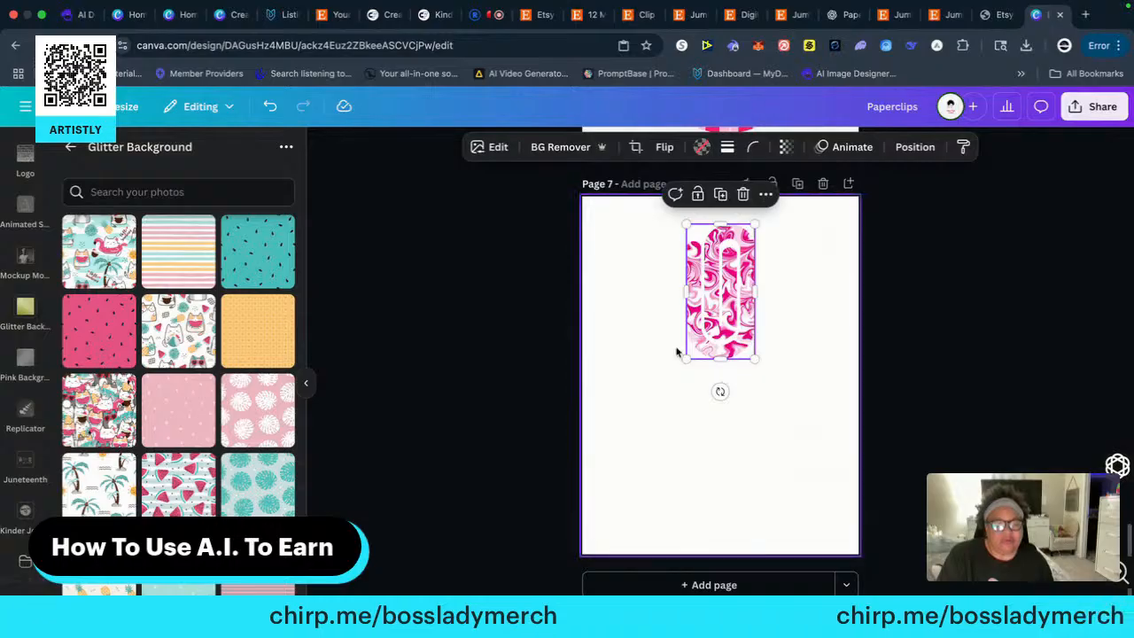
Enlarge the marbled paper clip to fill most of page 7 and centre it horizontally
drag(683, 360, 593, 527)
drag(664, 434, 704, 426)
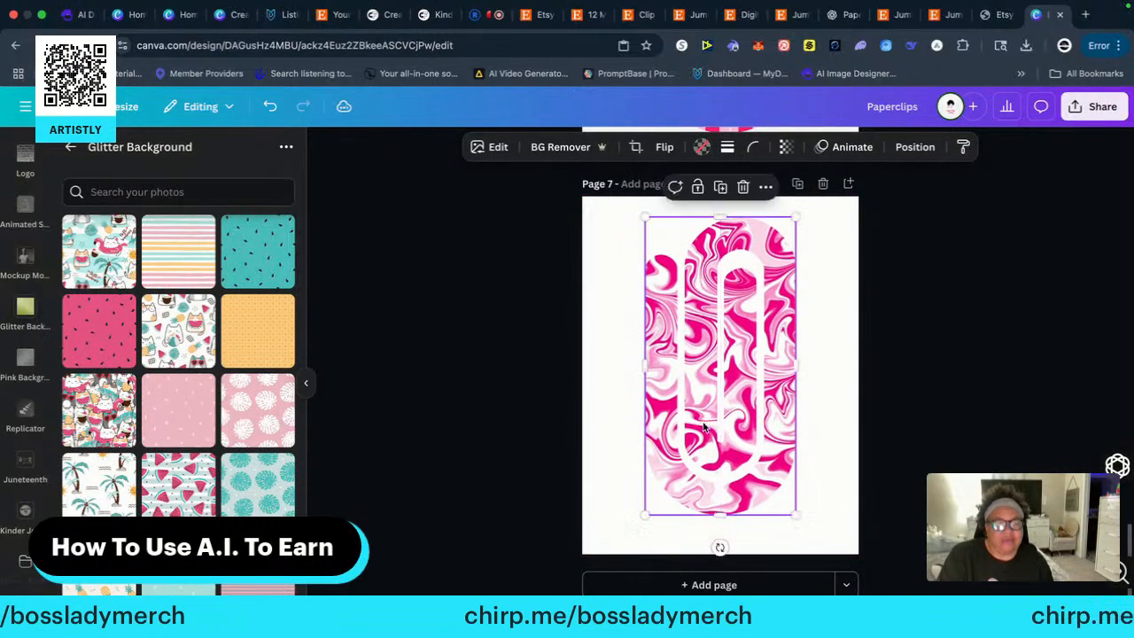
click(980, 324)
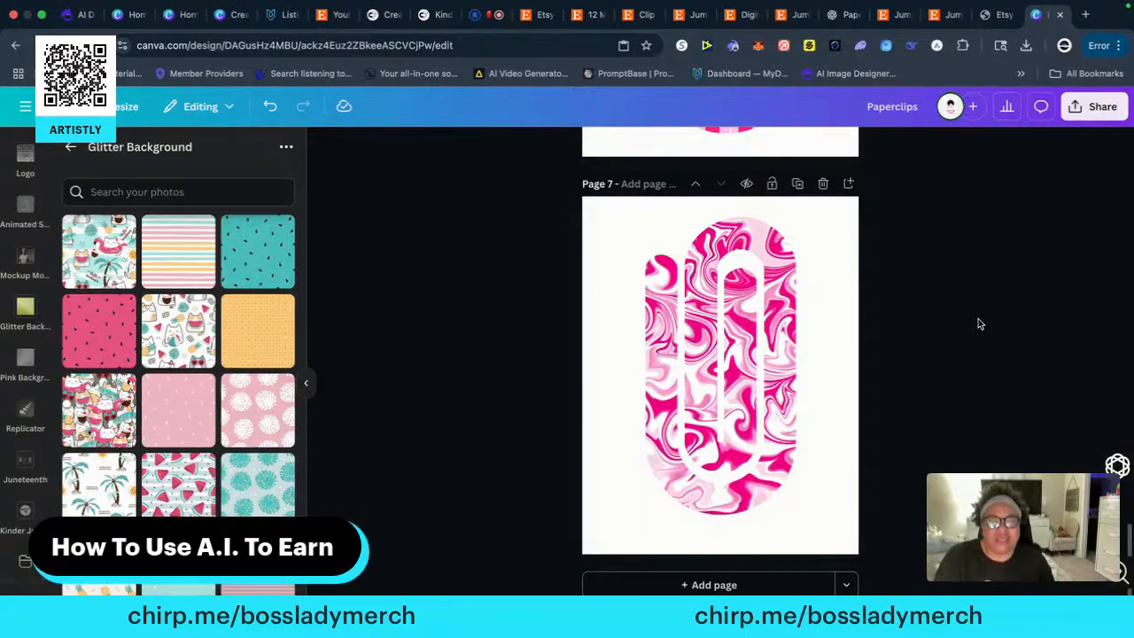
Copy the floral paper clip from page 1's top row onto a new page 8
scroll(935, 338, up, 1)
scroll(935, 337, up, 15)
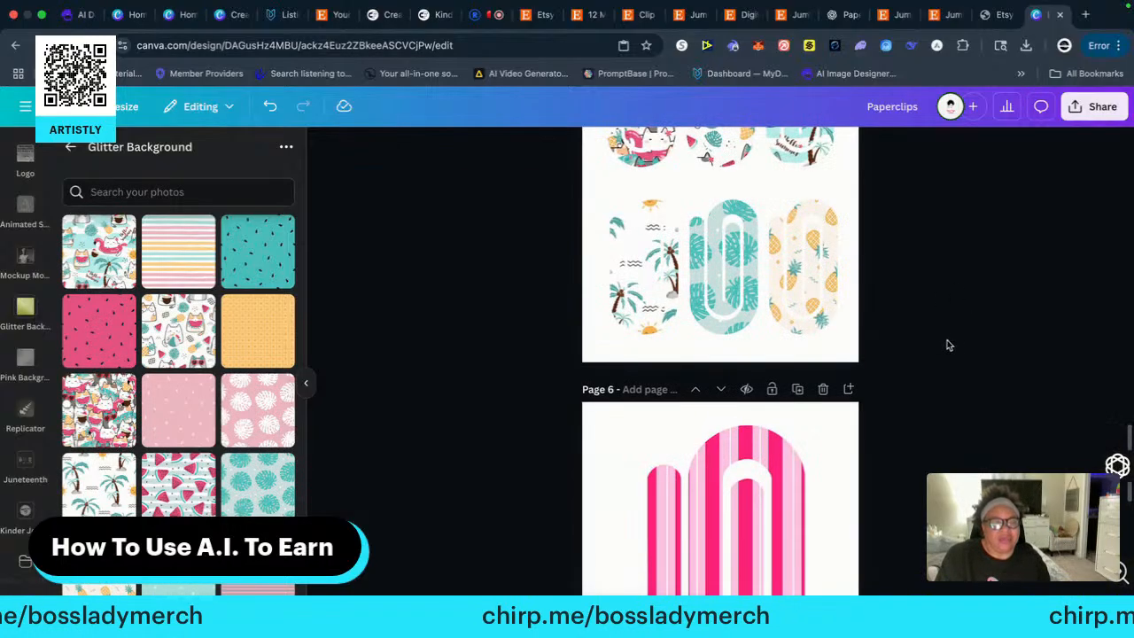
scroll(957, 354, up, 5)
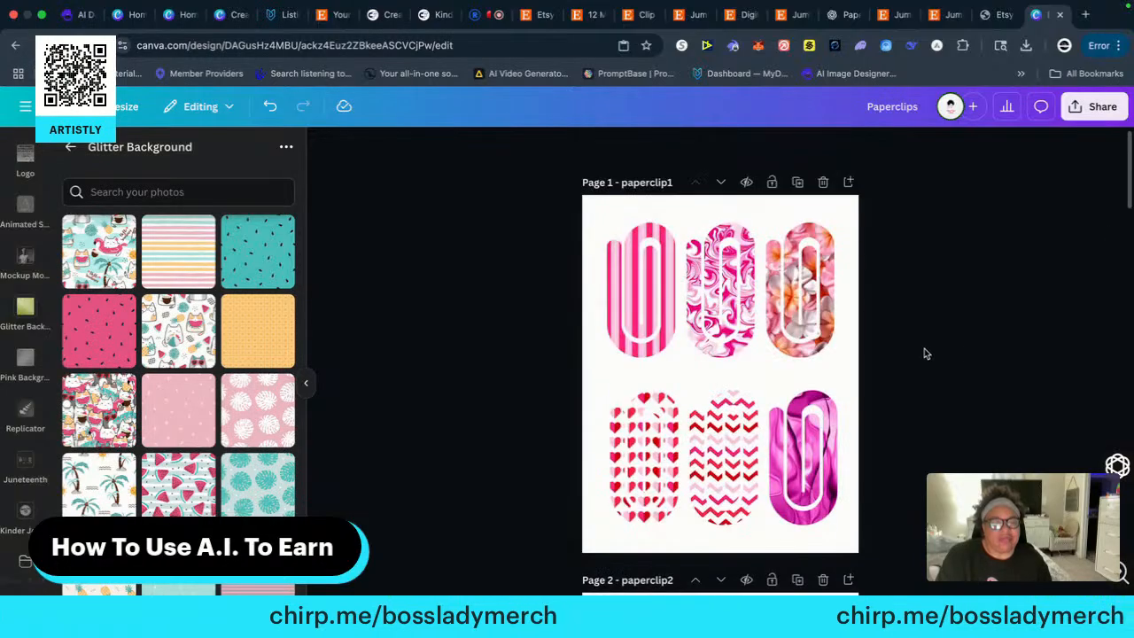
click(811, 304)
right_click(810, 304)
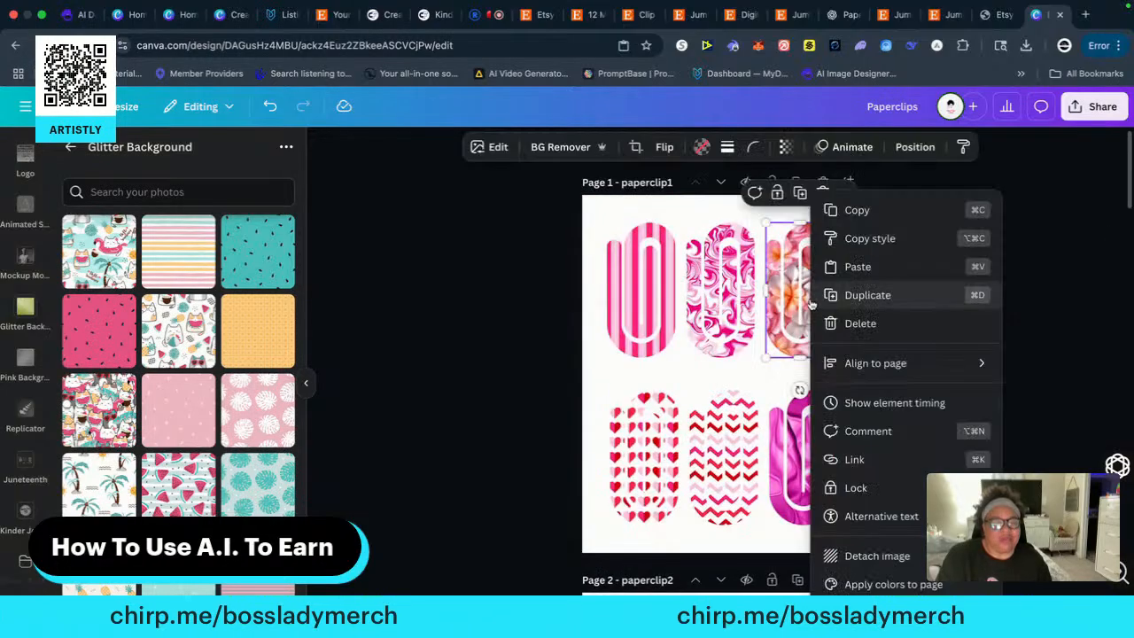
click(856, 213)
scroll(909, 383, down, 10)
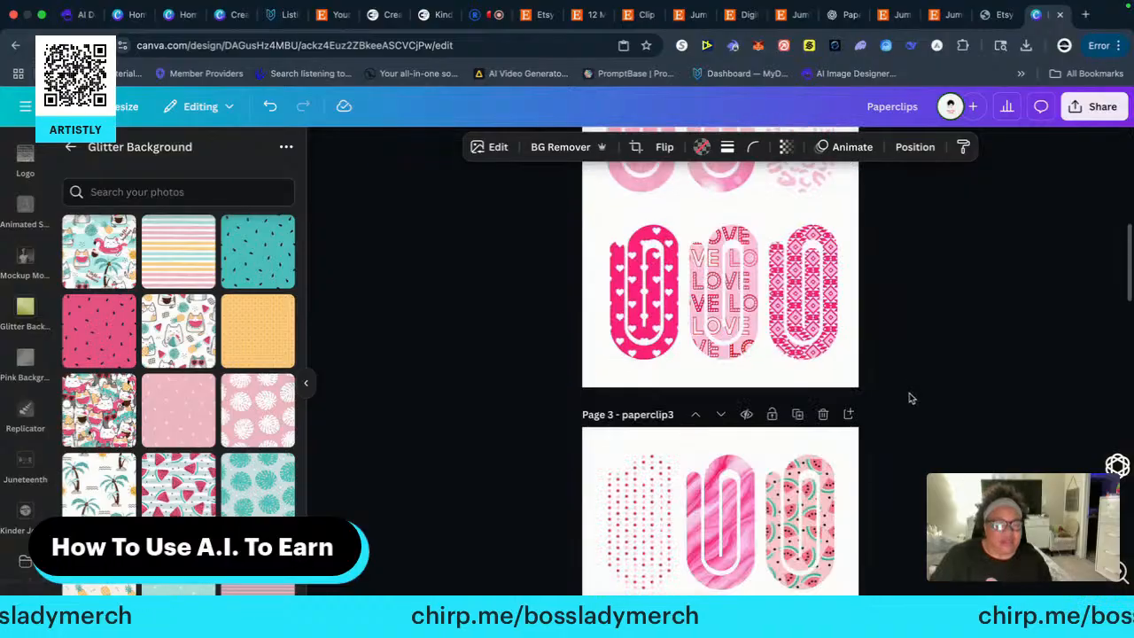
scroll(913, 398, down, 10)
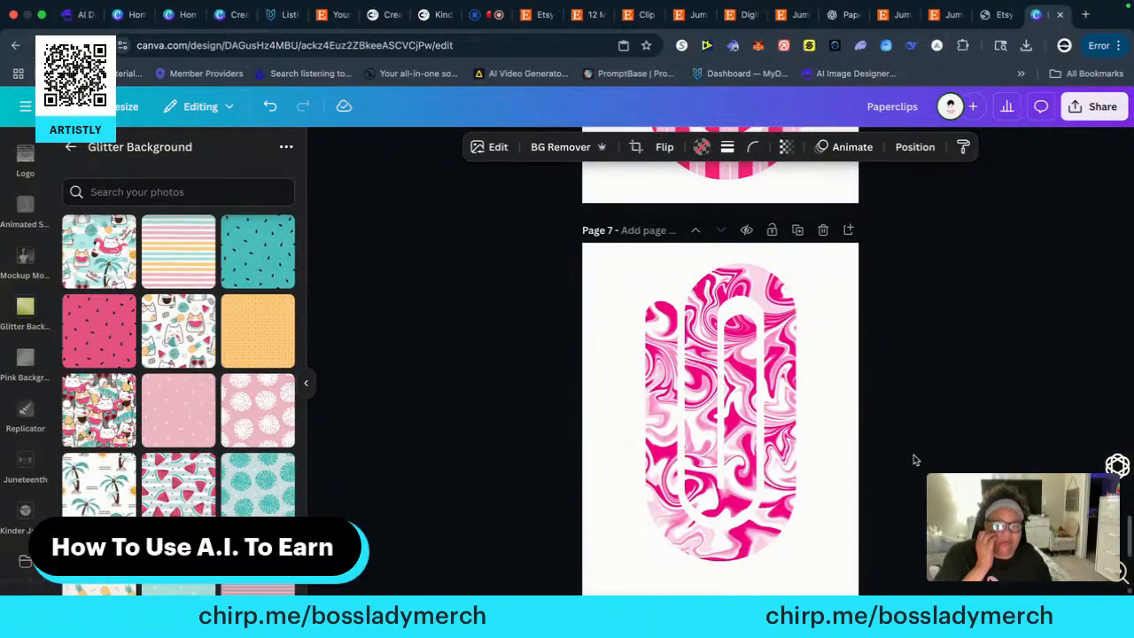
click(727, 585)
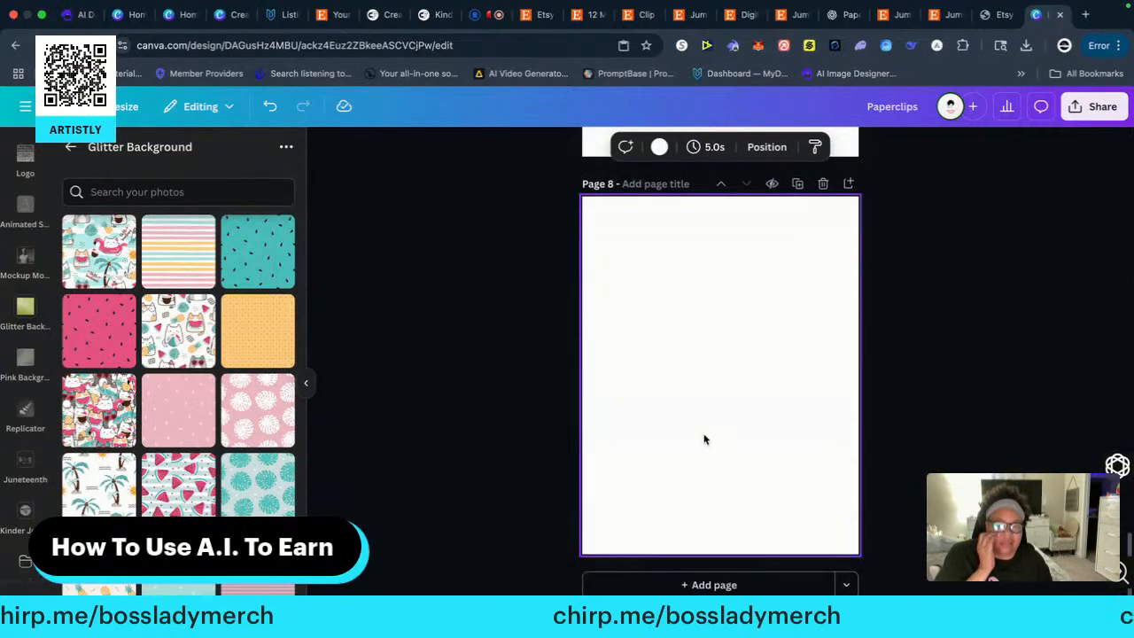
right_click(677, 325)
click(723, 397)
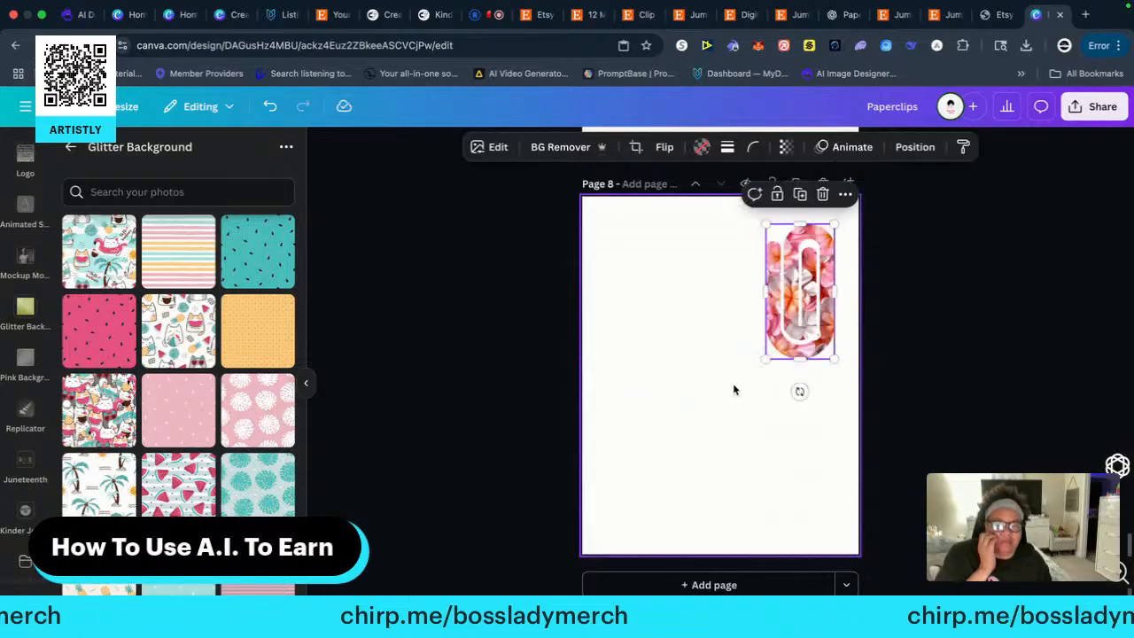
Enlarge the floral paper clip to nearly the full height of page 8 and position it around the page's centre
drag(765, 358, 605, 501)
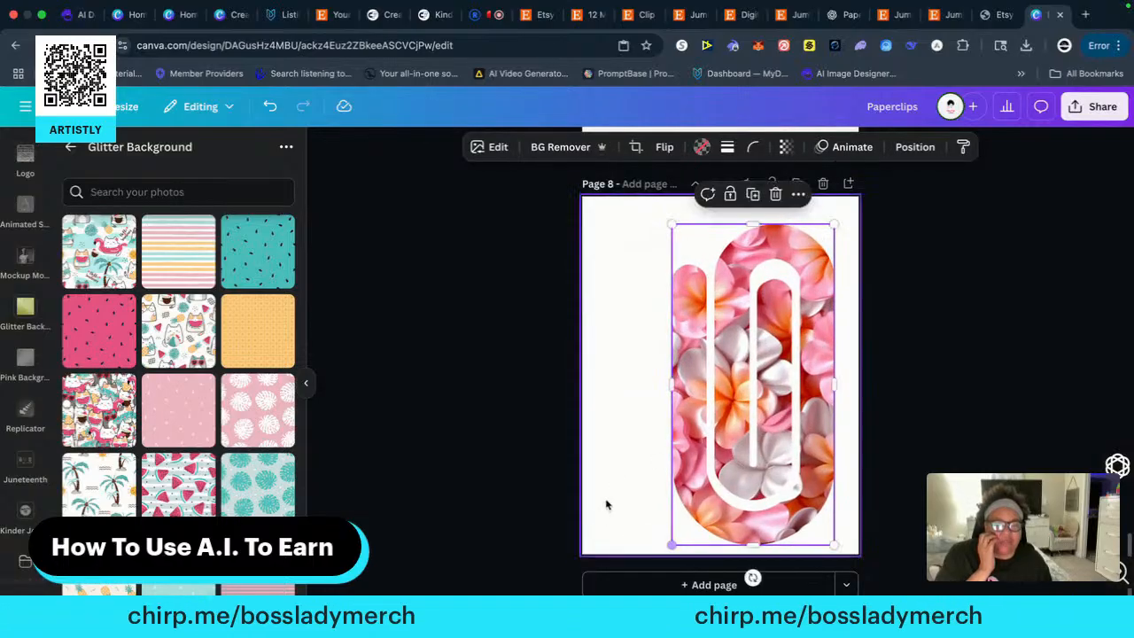
drag(746, 432, 712, 409)
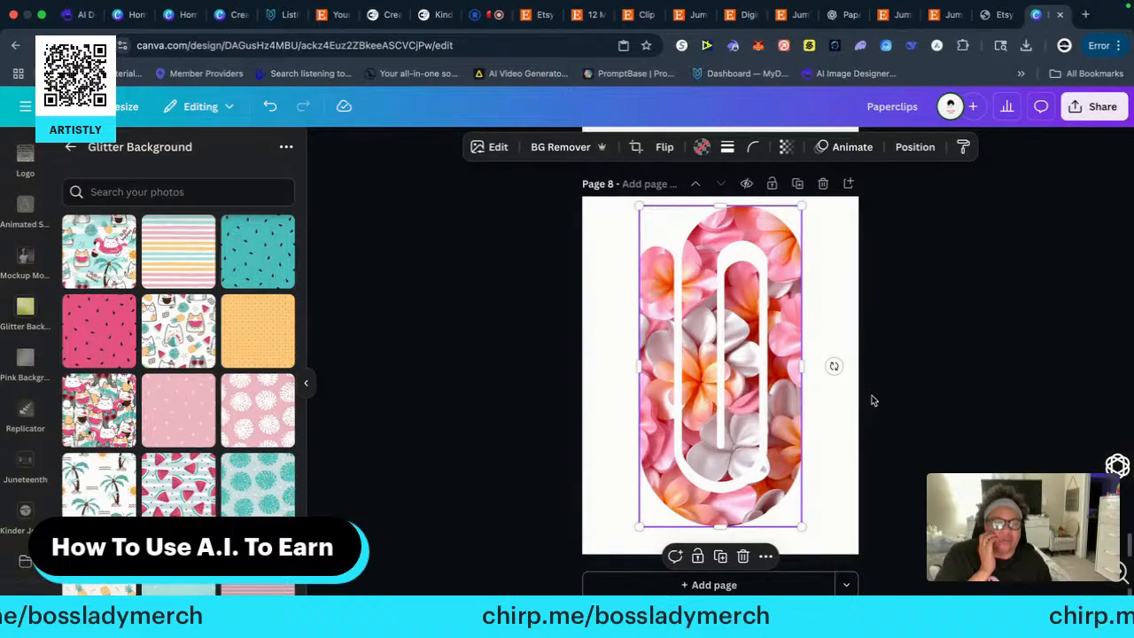
drag(773, 364, 779, 373)
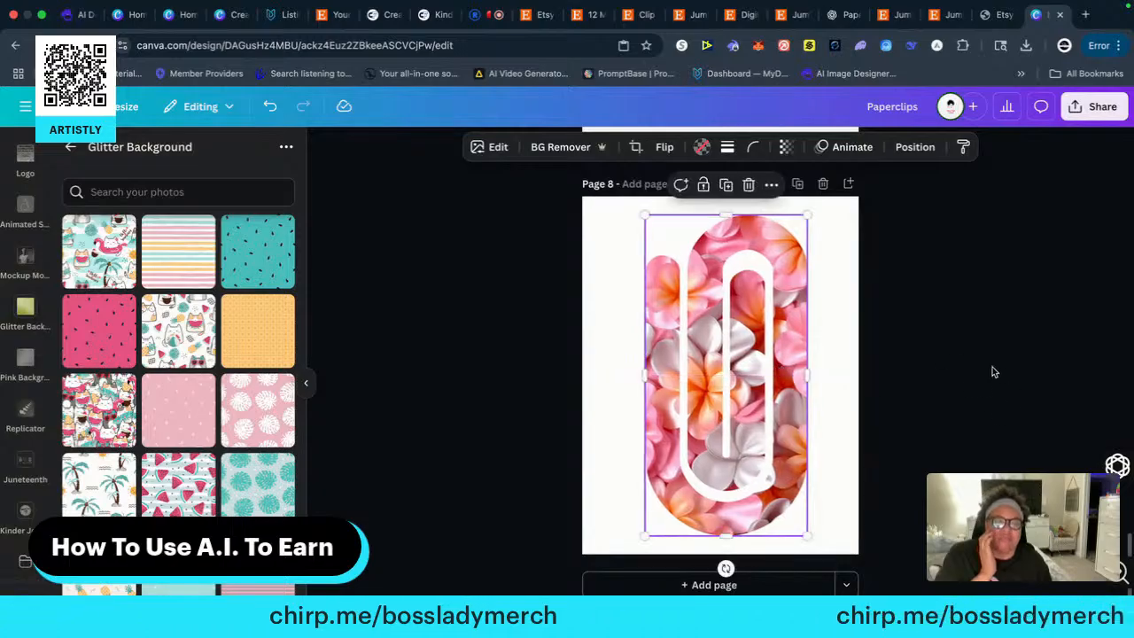
click(987, 371)
scroll(971, 385, up, 10)
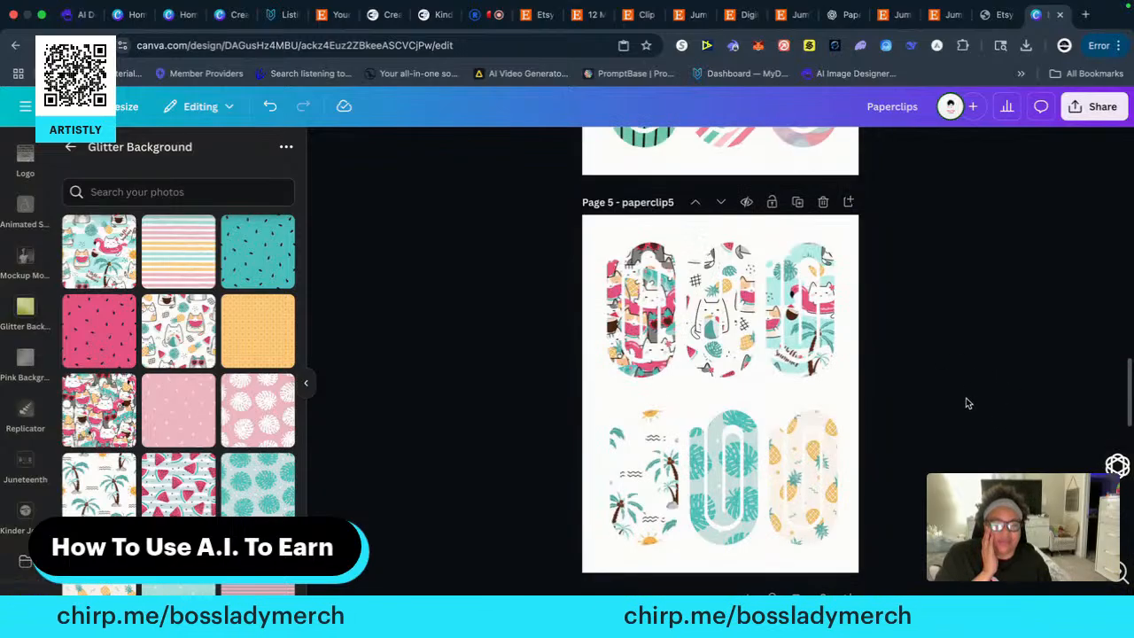
Copy the heart-patterned paper clip from page 1's bottom row onto a new page 9
scroll(965, 400, up, 10)
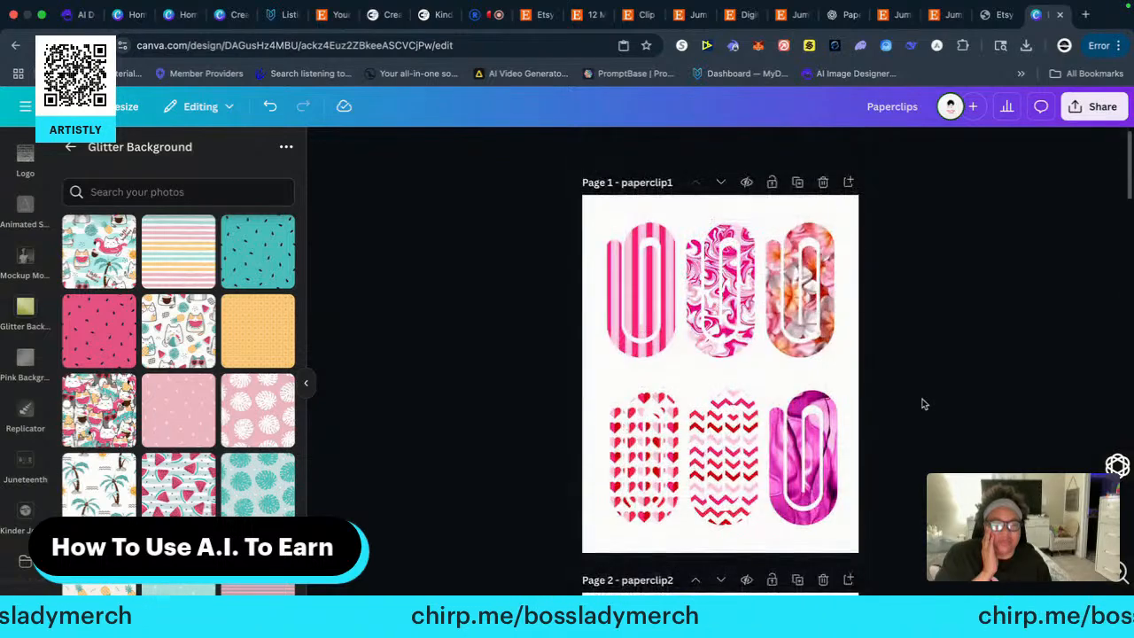
click(655, 457)
right_click(652, 457)
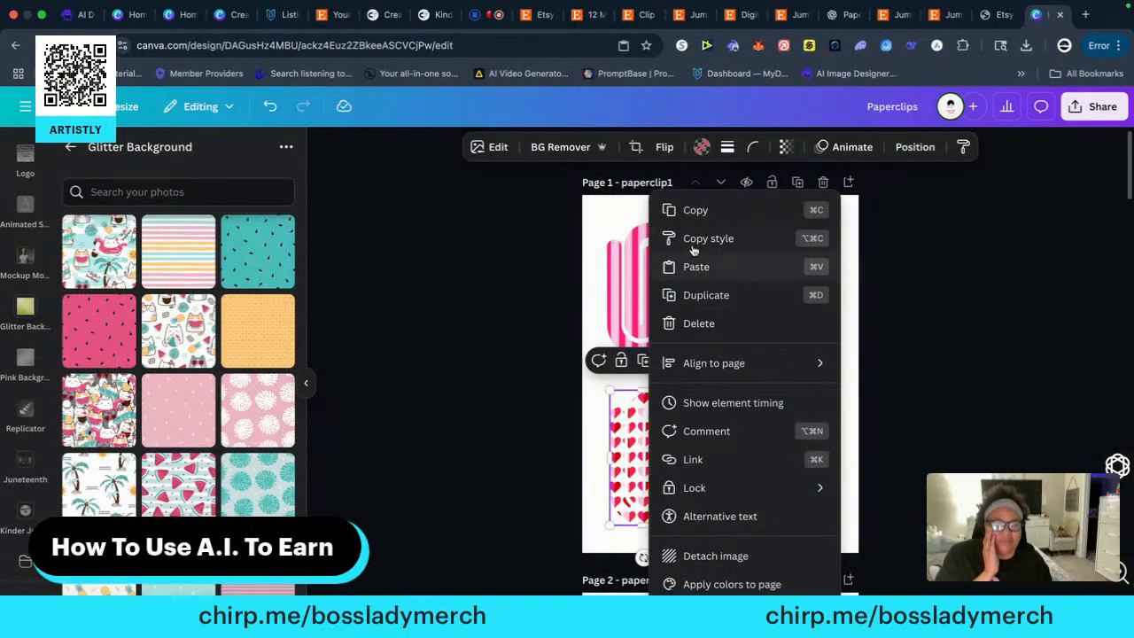
click(695, 210)
scroll(939, 456, down, 10)
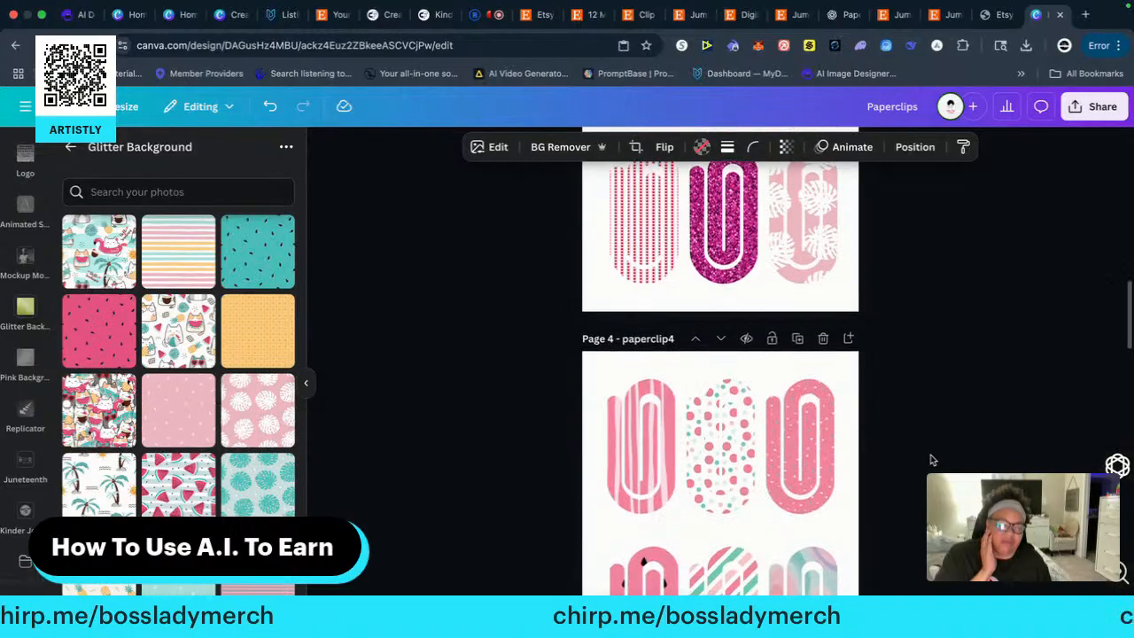
scroll(930, 460, down, 10)
click(735, 578)
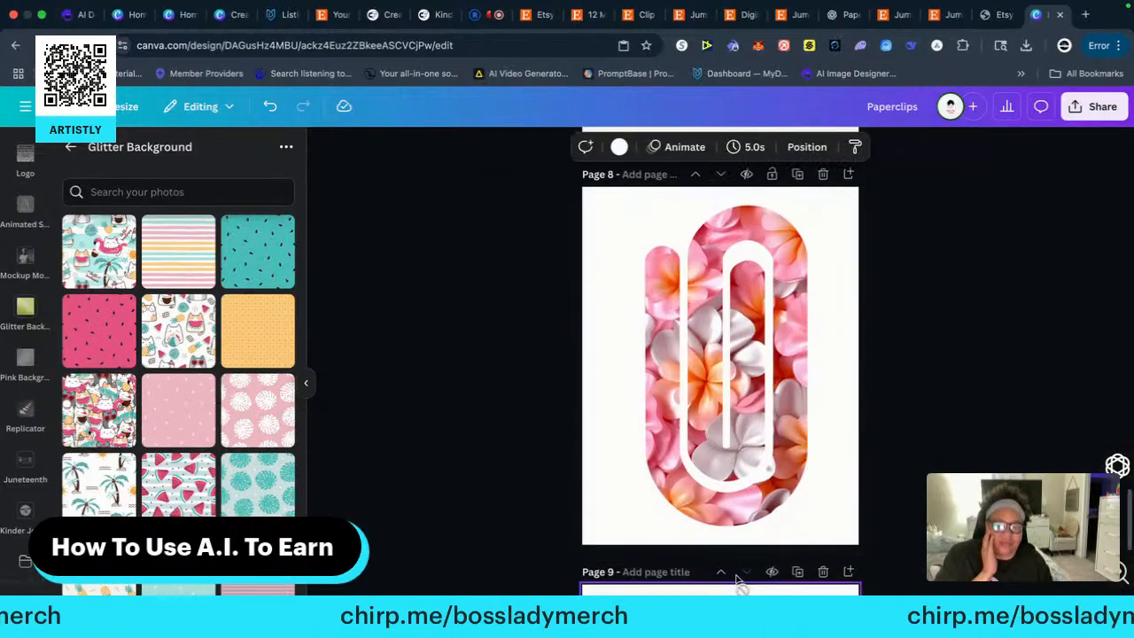
scroll(707, 450, down, 3)
right_click(694, 343)
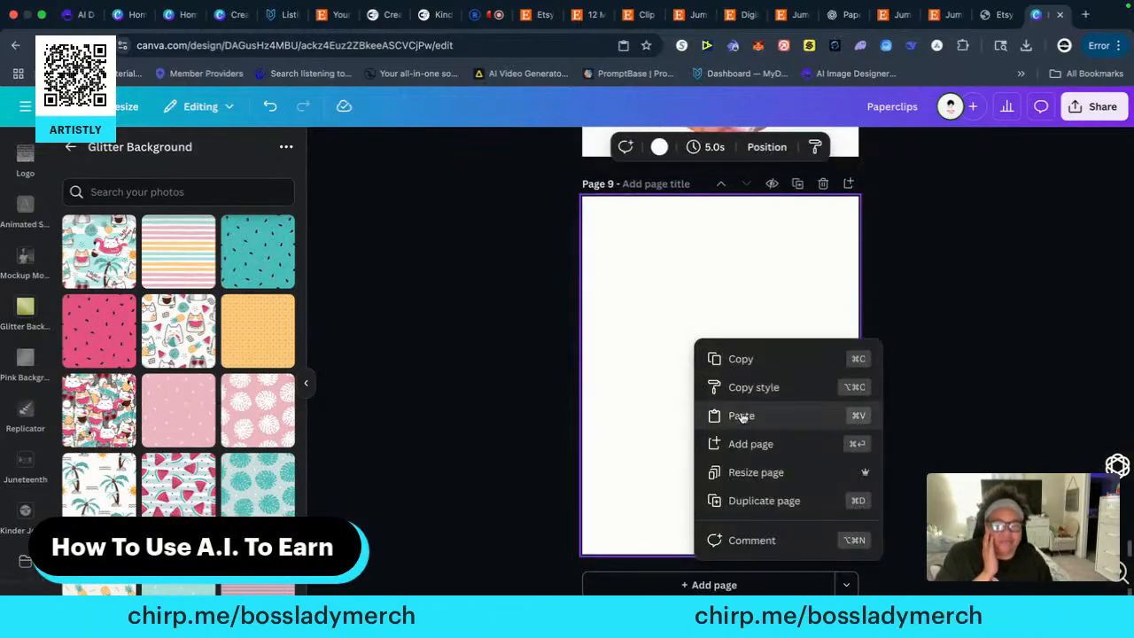
click(739, 413)
Enlarge the heart paper clip to nearly the full height of page 9, centred, and set that page's background to black (#000000)
drag(678, 391, 848, 244)
drag(737, 323, 765, 329)
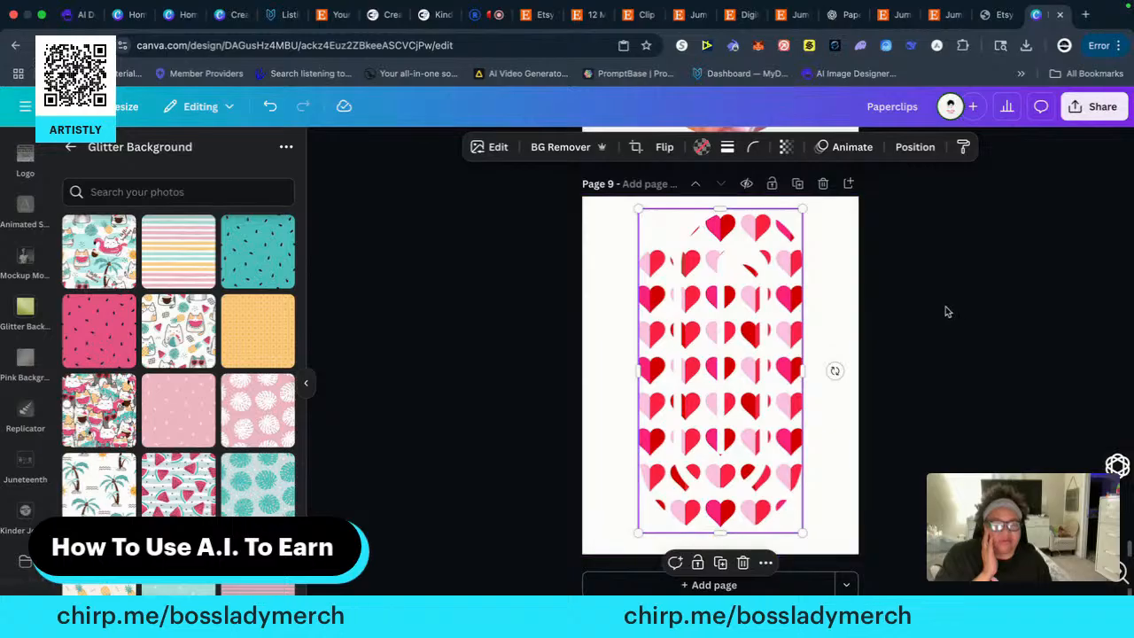
click(616, 276)
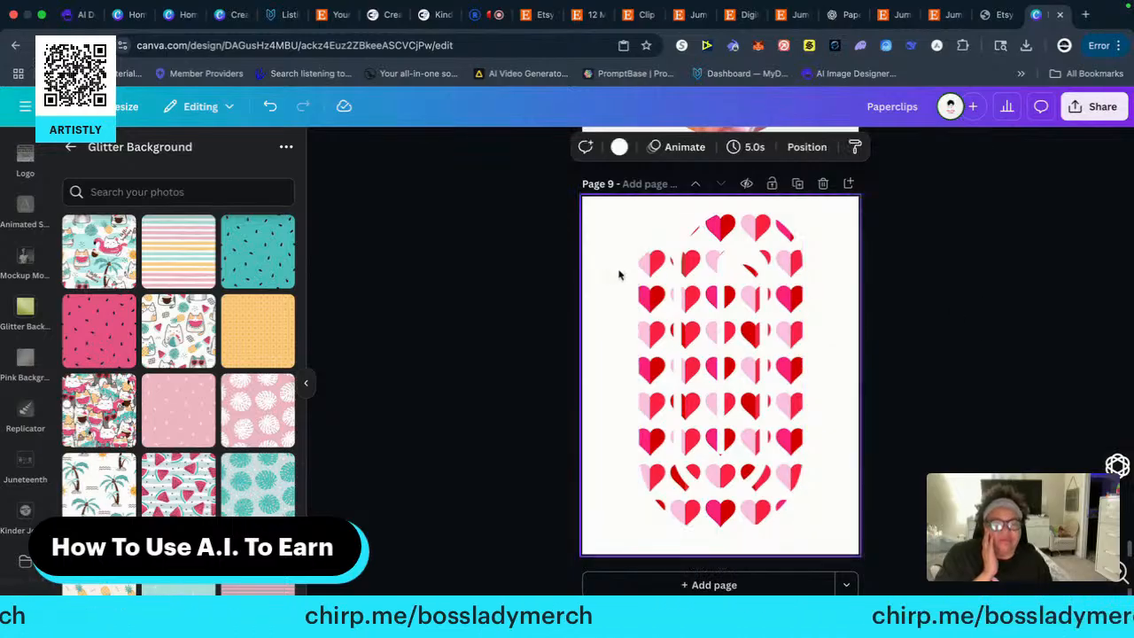
click(619, 147)
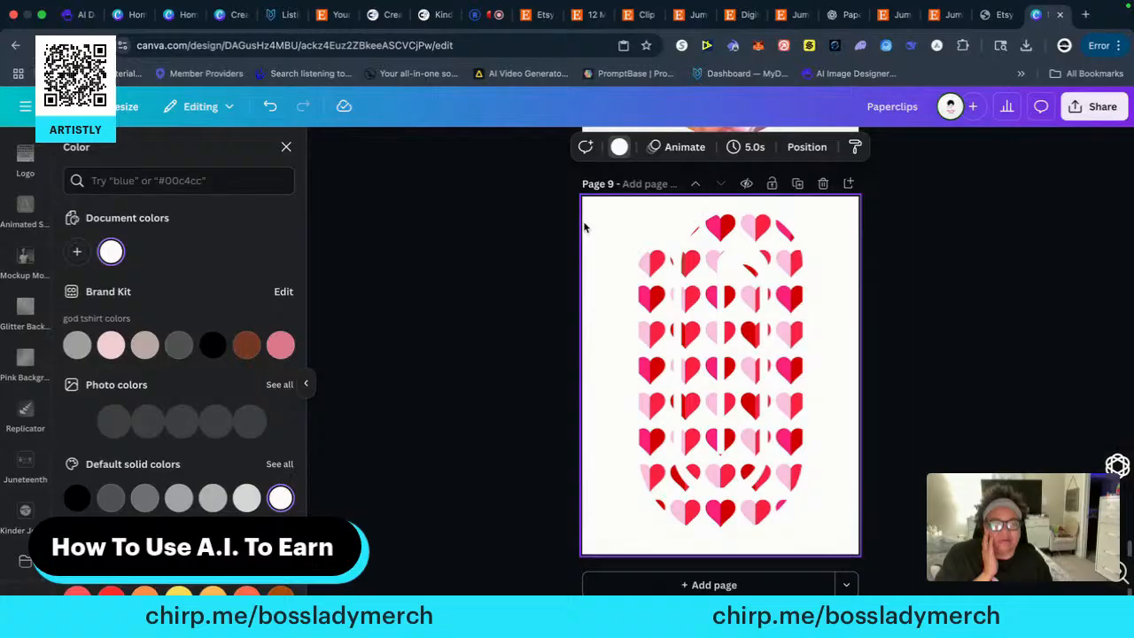
click(212, 347)
Set the backgrounds of the floral page 8, marbled page 7 and striped page 6 to black (#000000)
scroll(939, 314, up, 7)
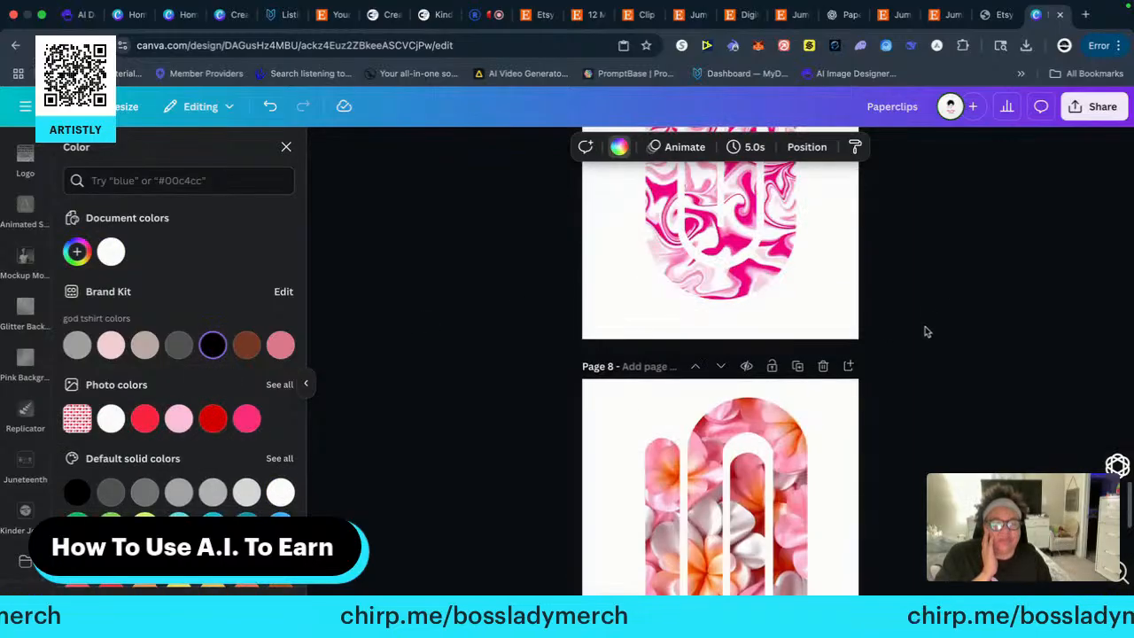
scroll(873, 358, down, 2)
click(612, 271)
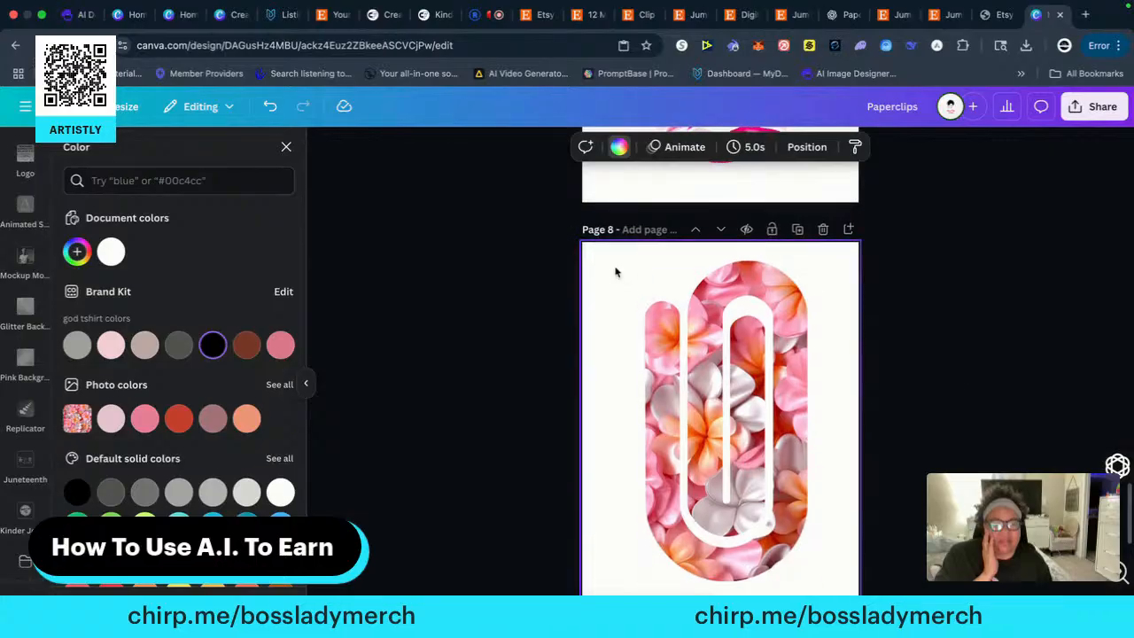
click(212, 346)
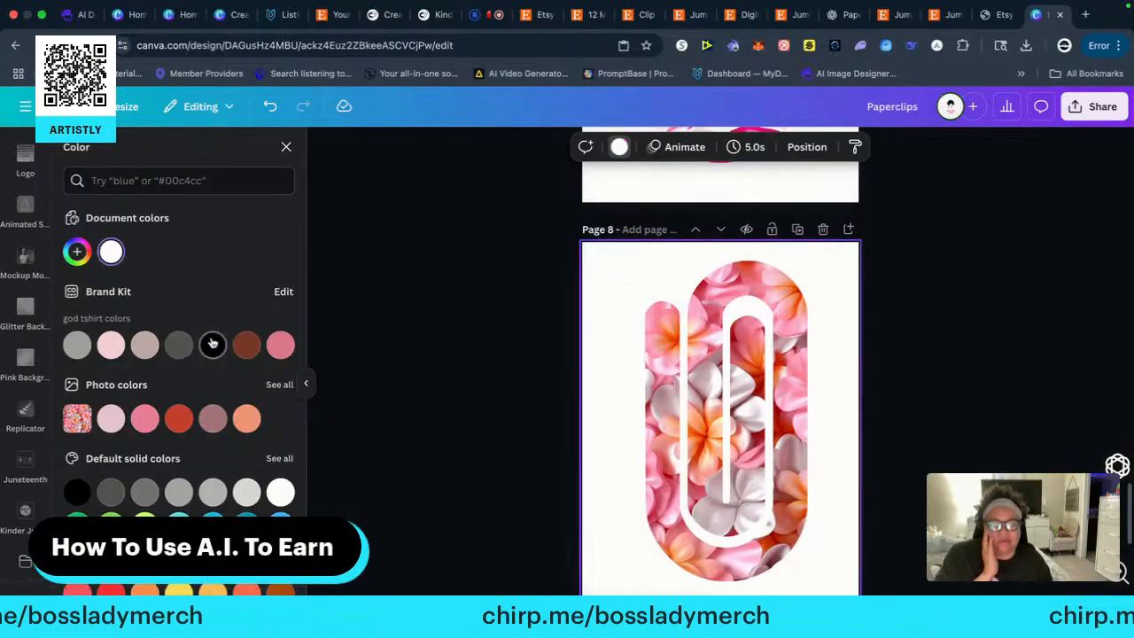
scroll(544, 298, up, 4)
click(598, 268)
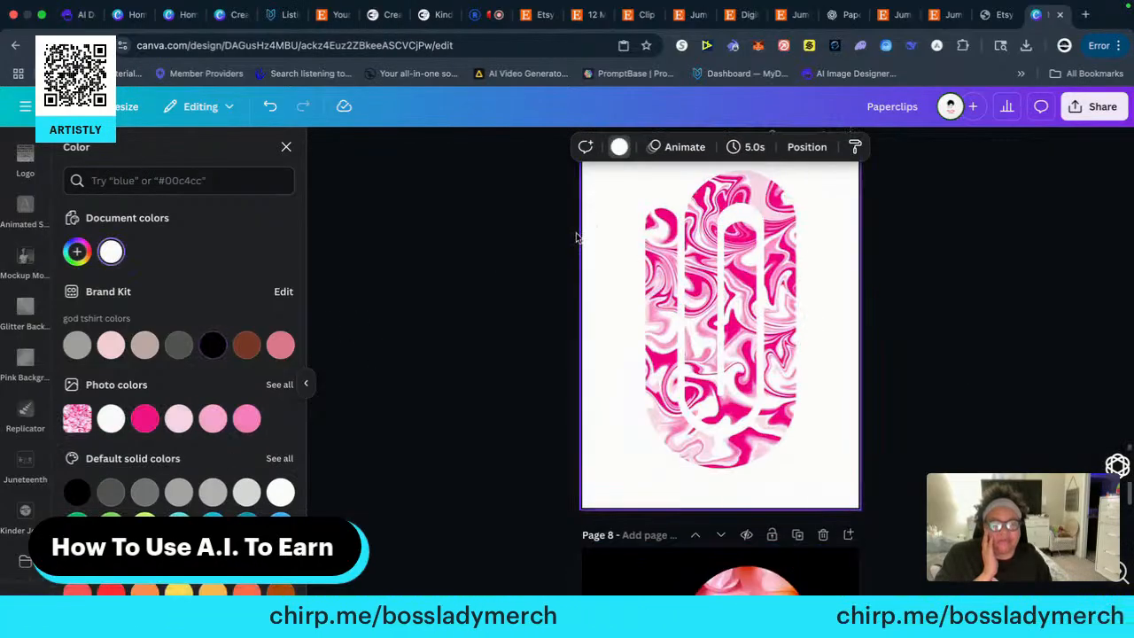
click(205, 346)
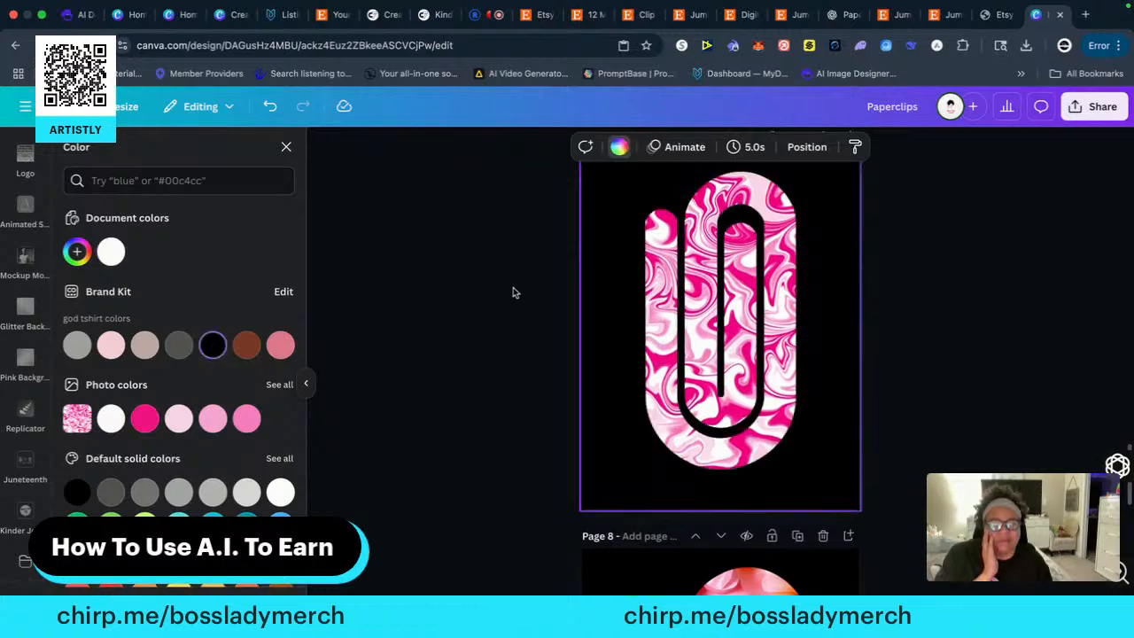
scroll(523, 285, up, 4)
click(609, 246)
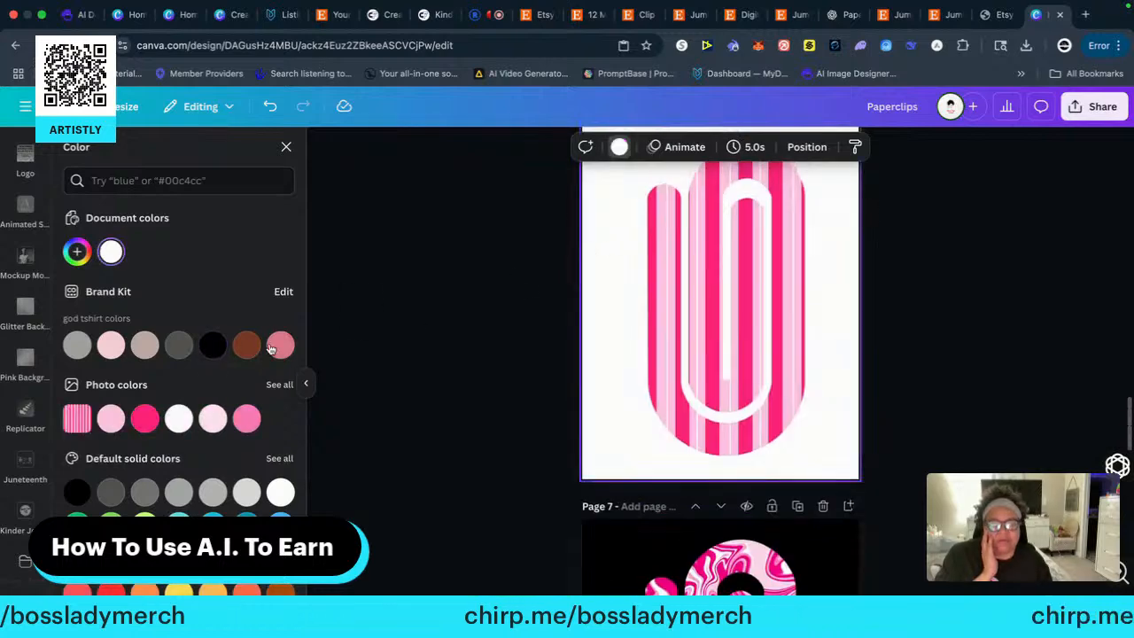
click(213, 346)
Add a new page 10 and copy the chevron paper clip from page 1's bottom row onto it
scroll(501, 300, up, 4)
scroll(538, 331, up, 3)
scroll(517, 333, down, 12)
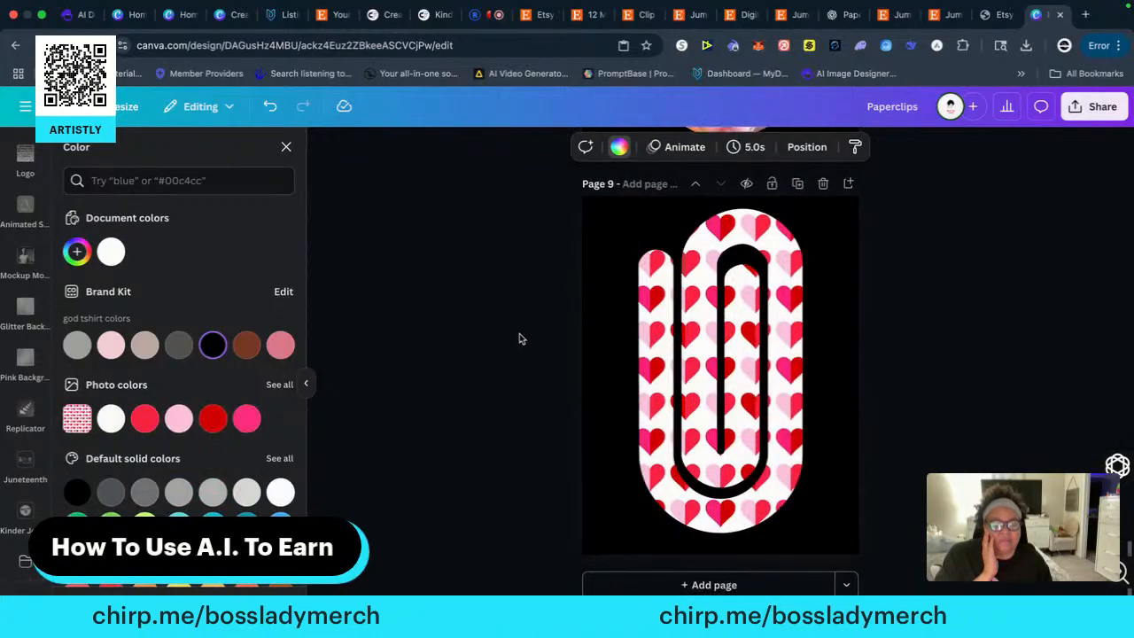
click(686, 583)
scroll(544, 306, up, 15)
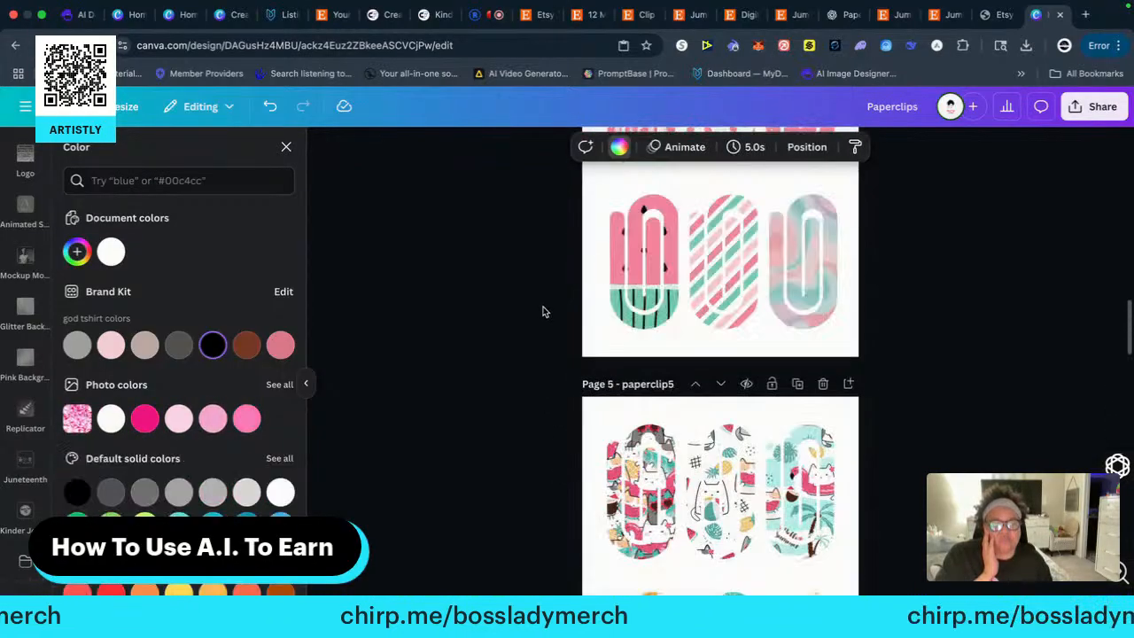
scroll(543, 311, up, 5)
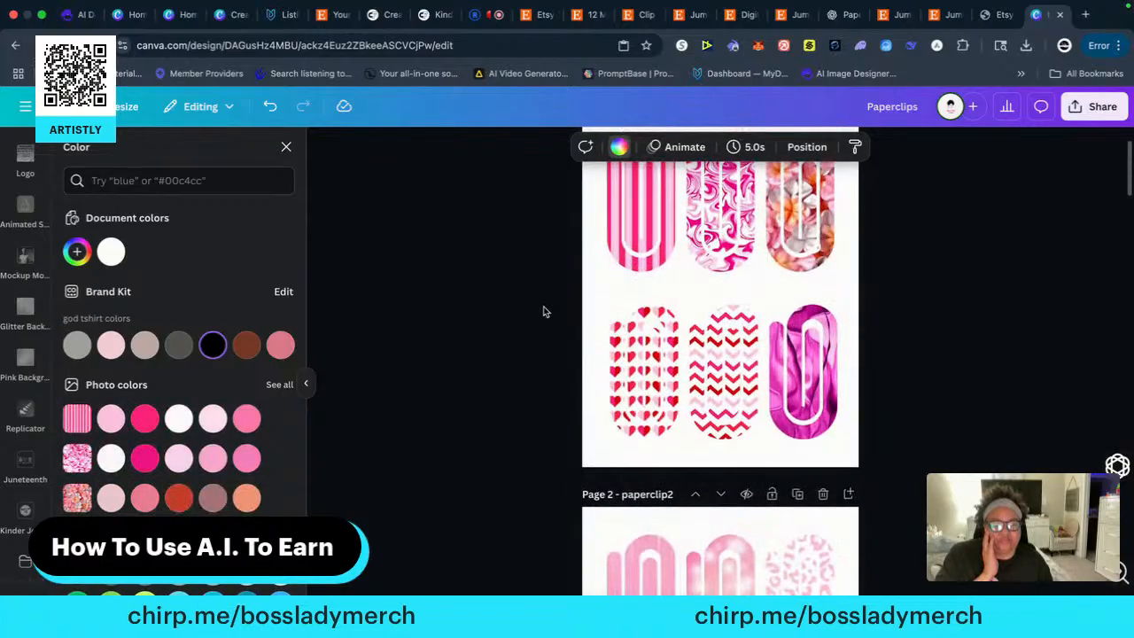
scroll(544, 311, down, 3)
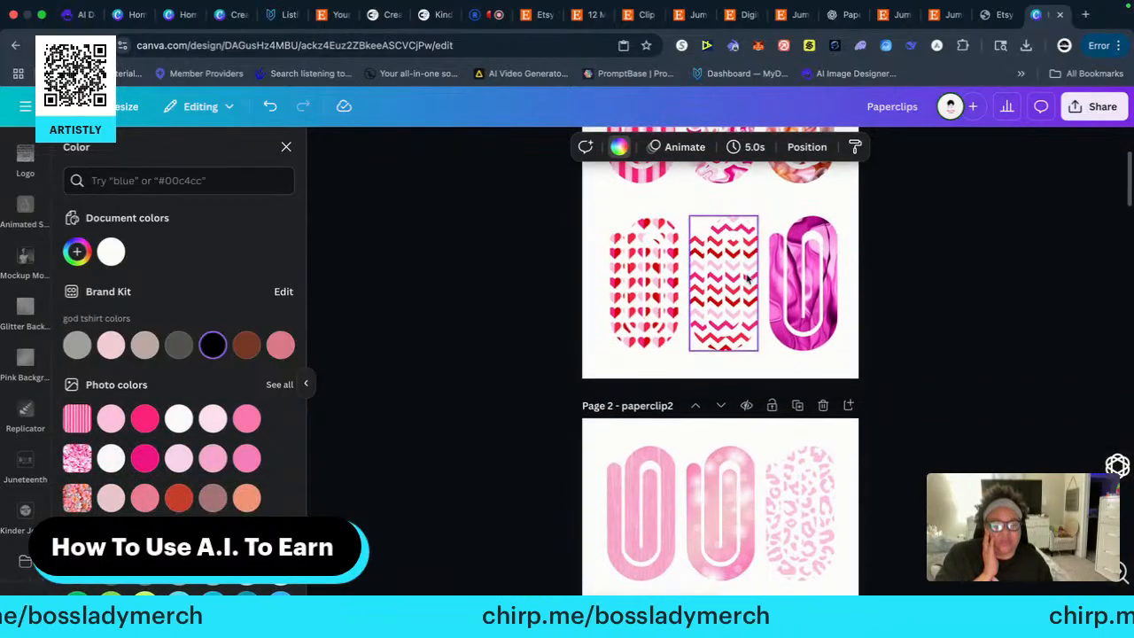
right_click(724, 270)
click(779, 213)
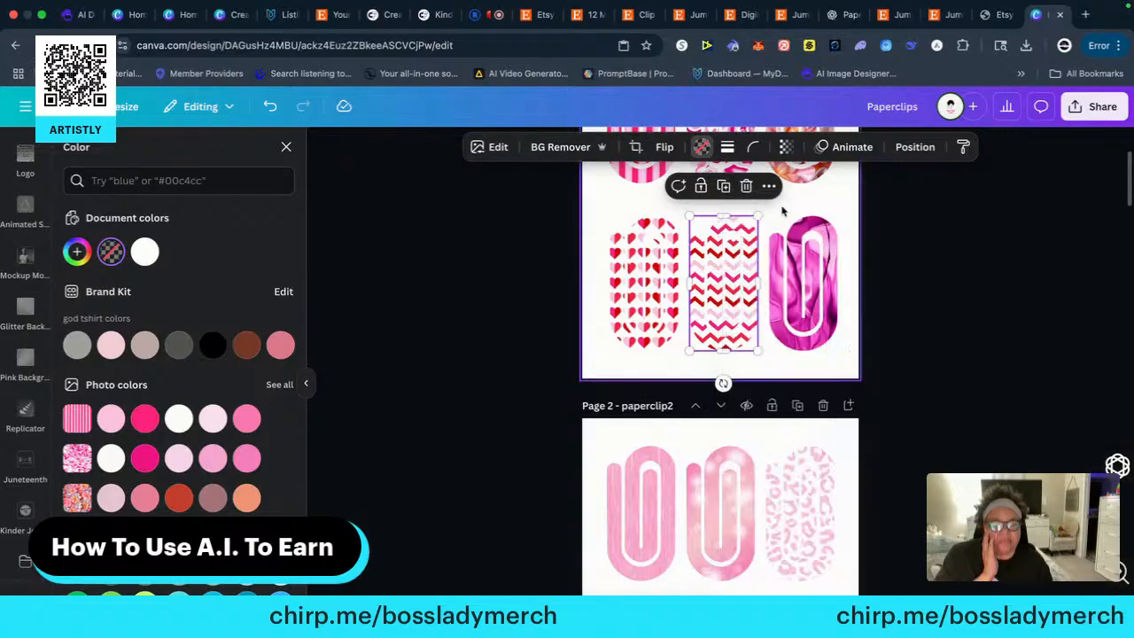
scroll(523, 453, down, 5)
scroll(517, 444, down, 20)
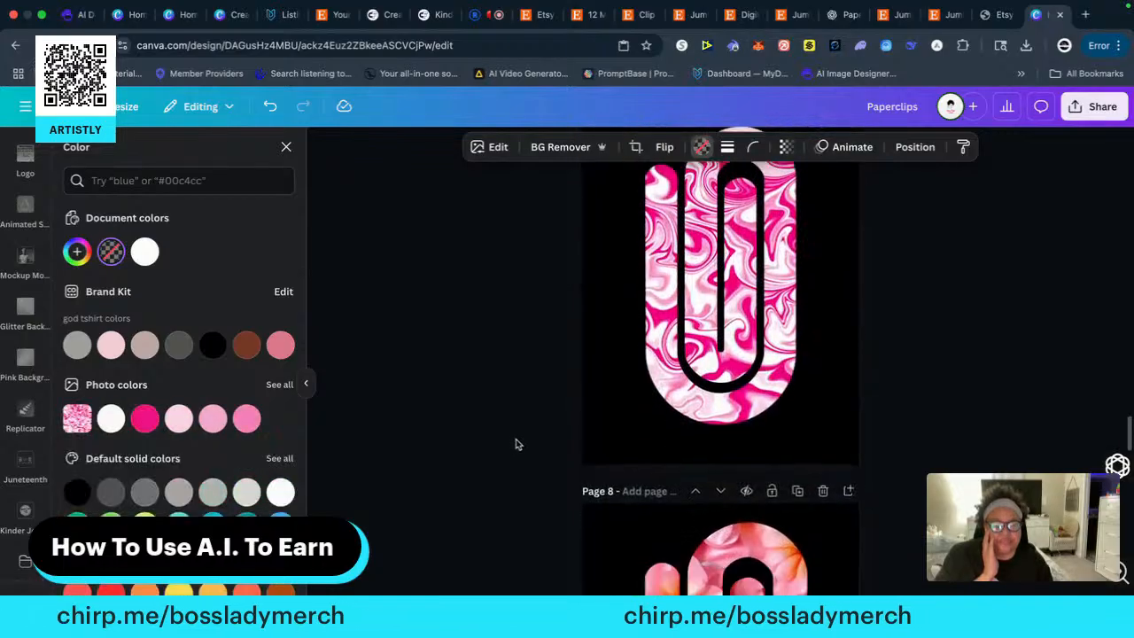
right_click(674, 377)
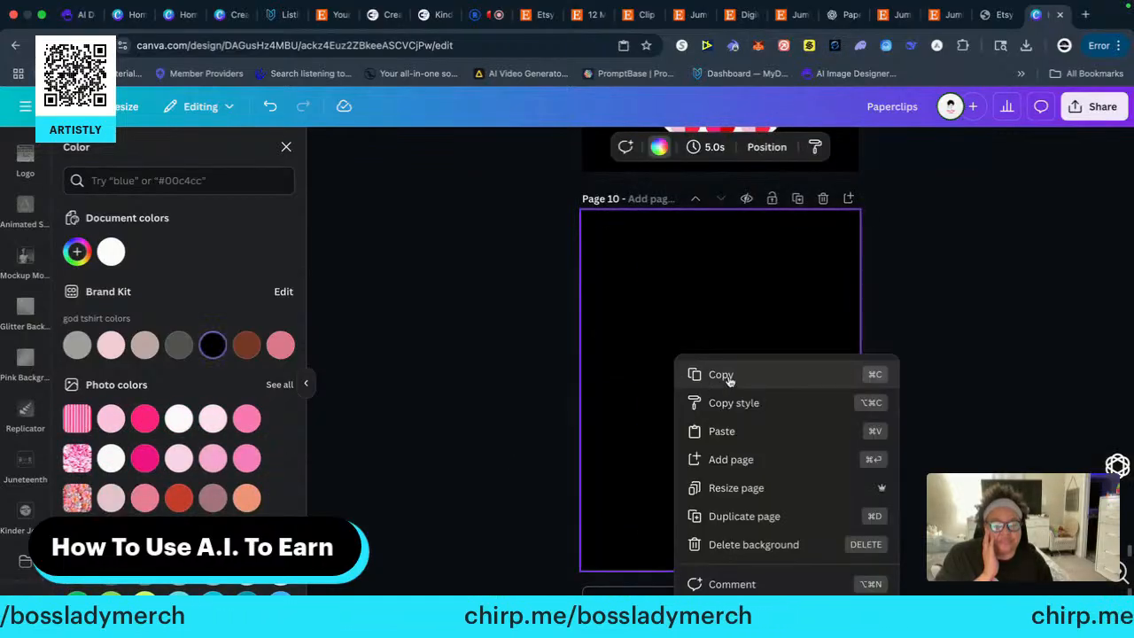
click(718, 431)
Enlarge the chevron paper clip to nearly the full height of page 10 and centre it horizontally
drag(687, 403, 618, 204)
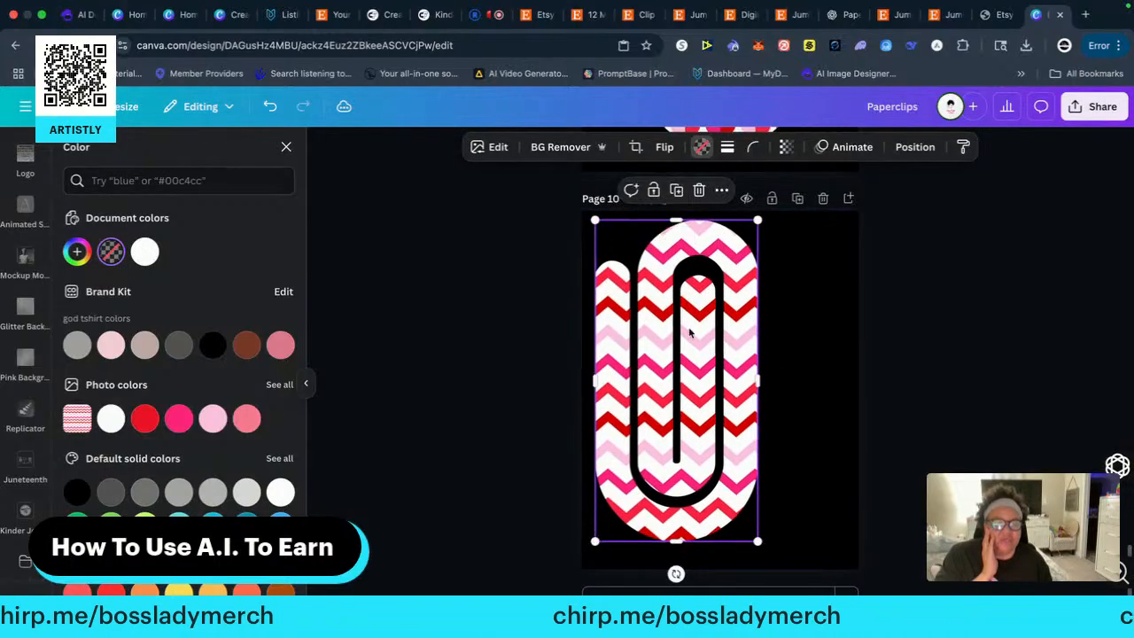
drag(672, 343, 716, 343)
right_click(715, 342)
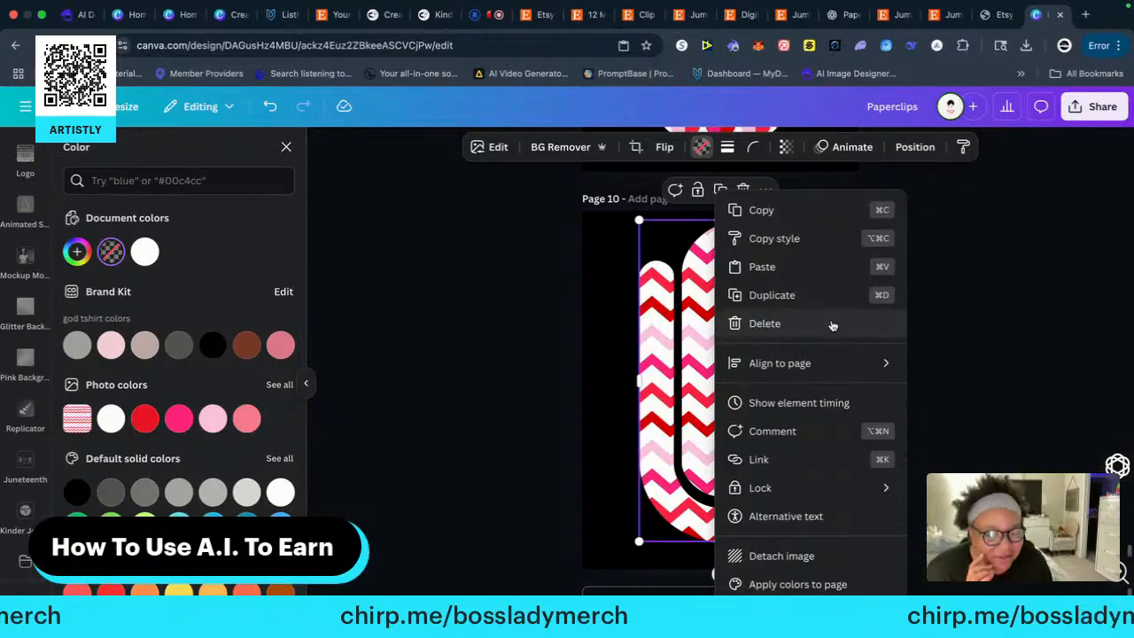
click(988, 291)
scroll(955, 275, up, 5)
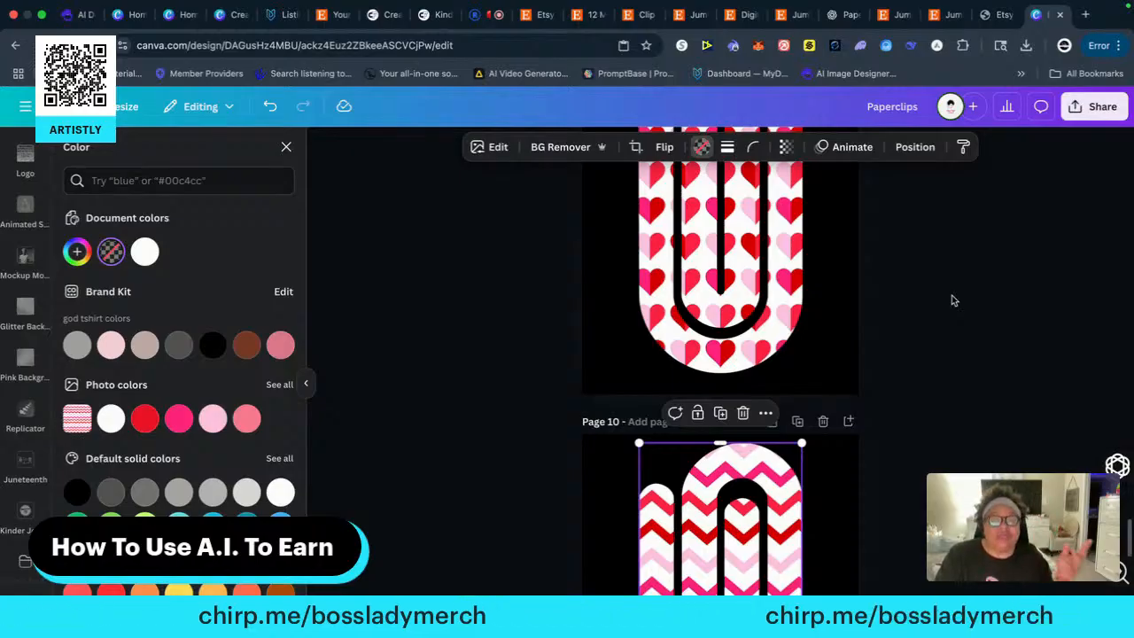
scroll(903, 403, down, 5)
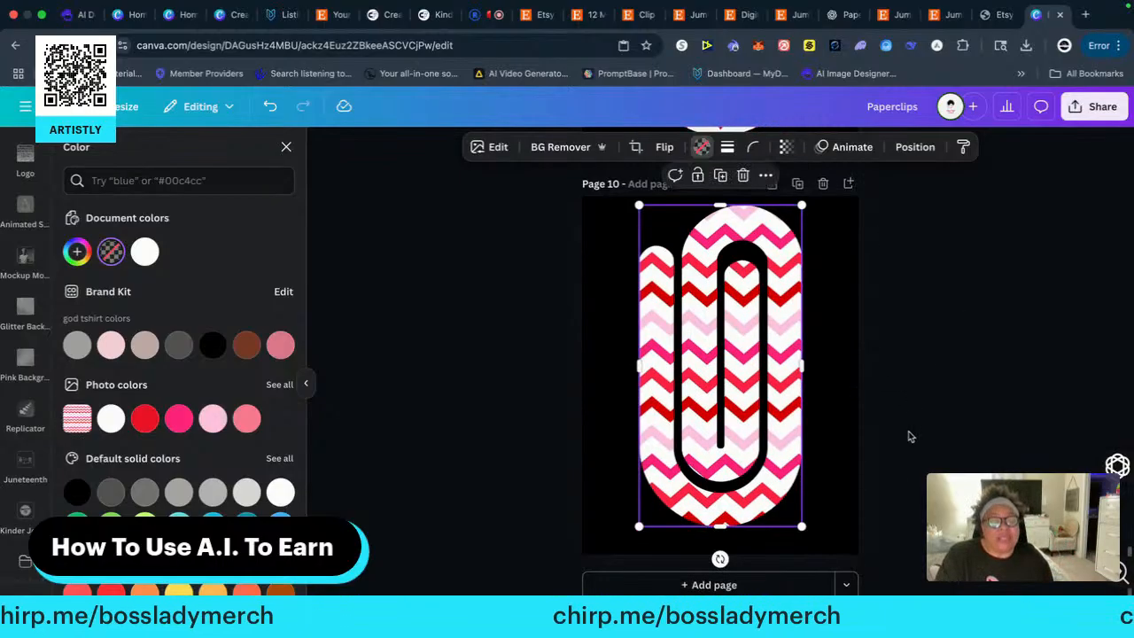
click(906, 465)
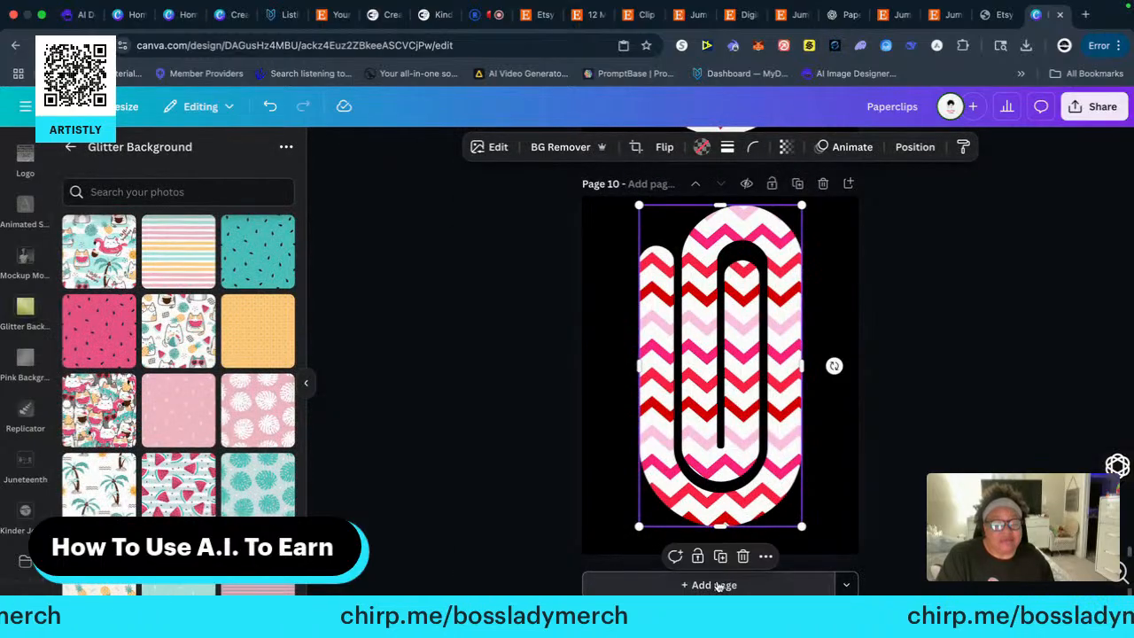
Add a new page 11 and paste another copy of page 1's chevron paper clip onto it
click(717, 585)
scroll(937, 443, up, 10)
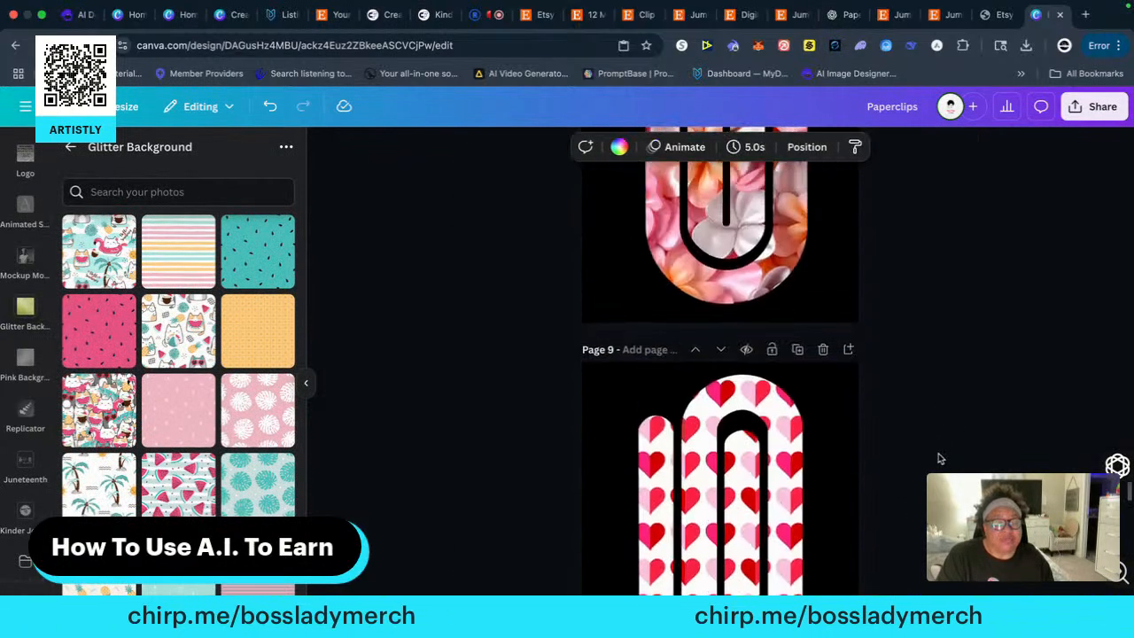
scroll(941, 458, up, 15)
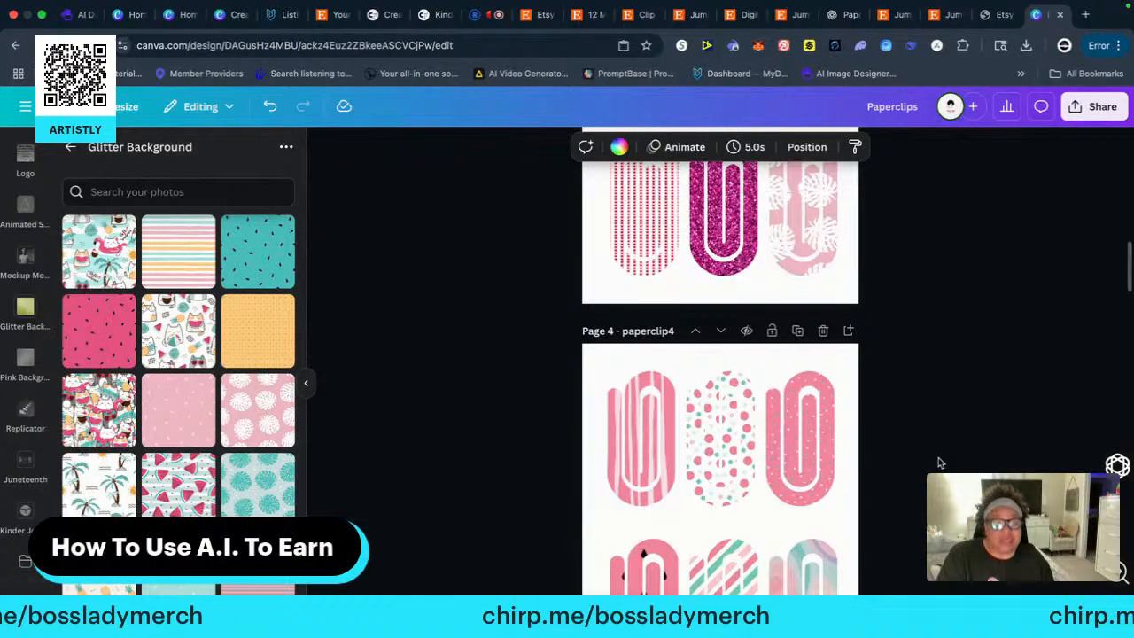
scroll(941, 461, up, 6)
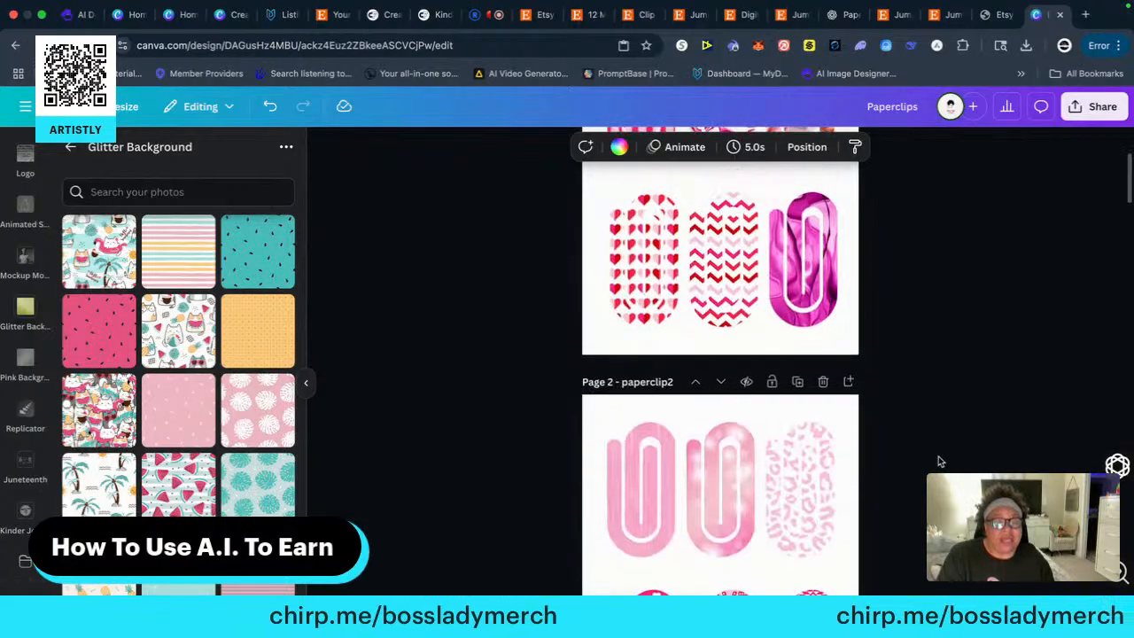
scroll(941, 462, up, 3)
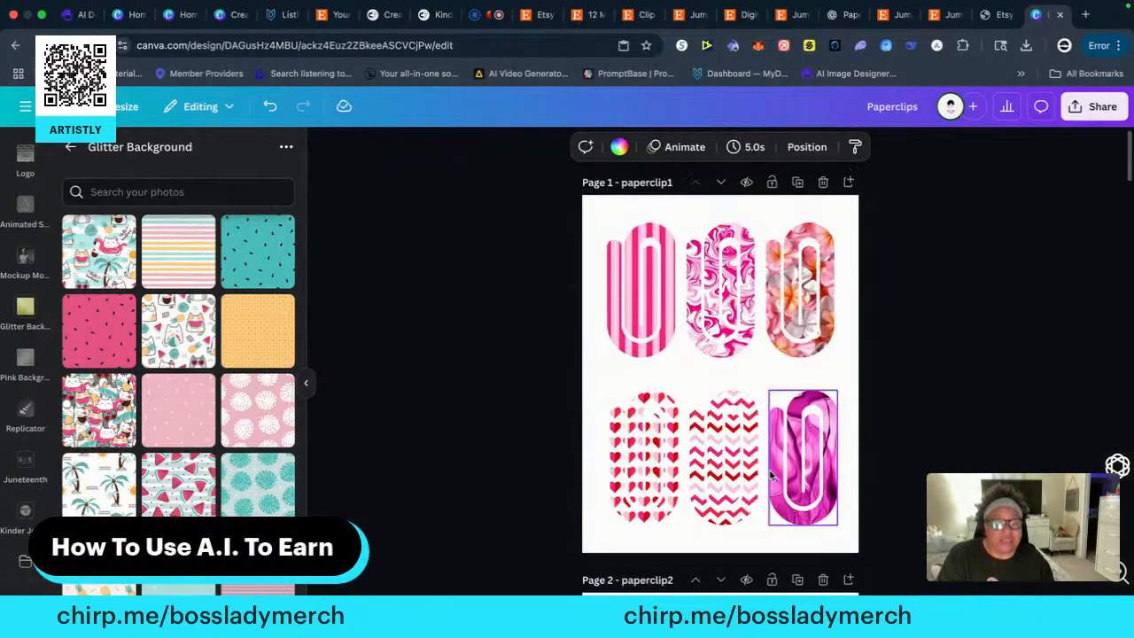
click(737, 462)
right_click(735, 452)
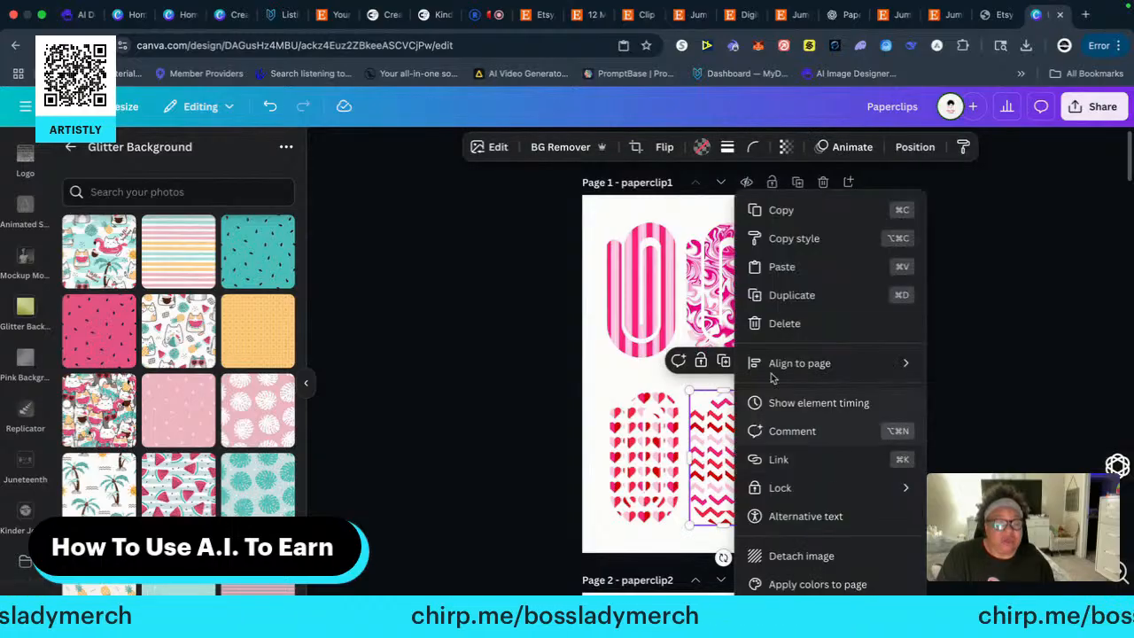
click(784, 216)
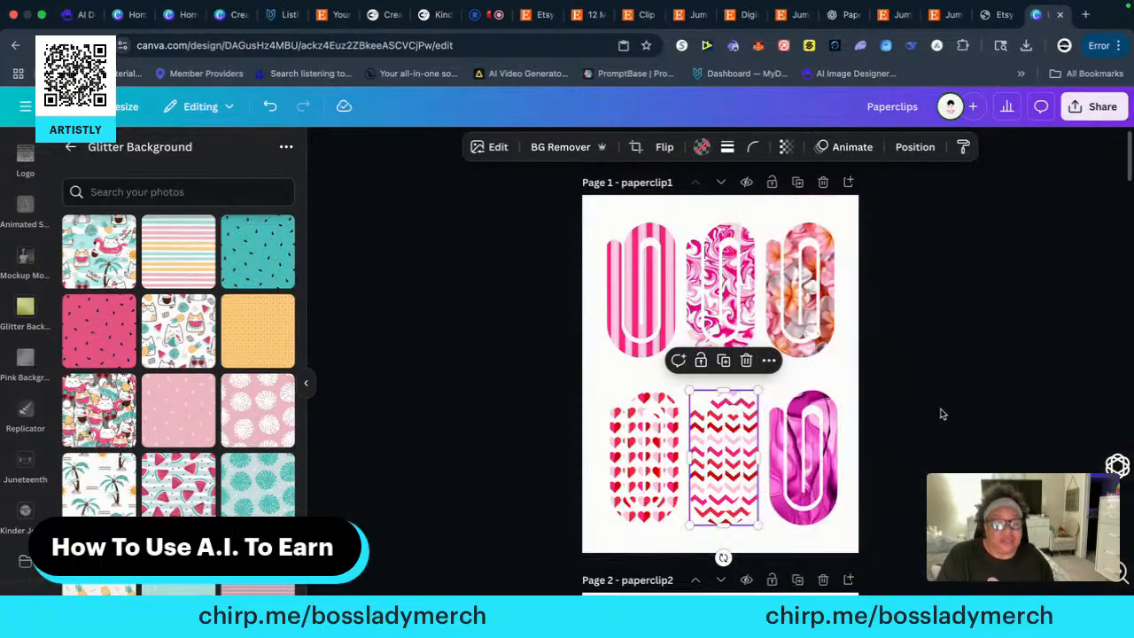
scroll(950, 422, down, 20)
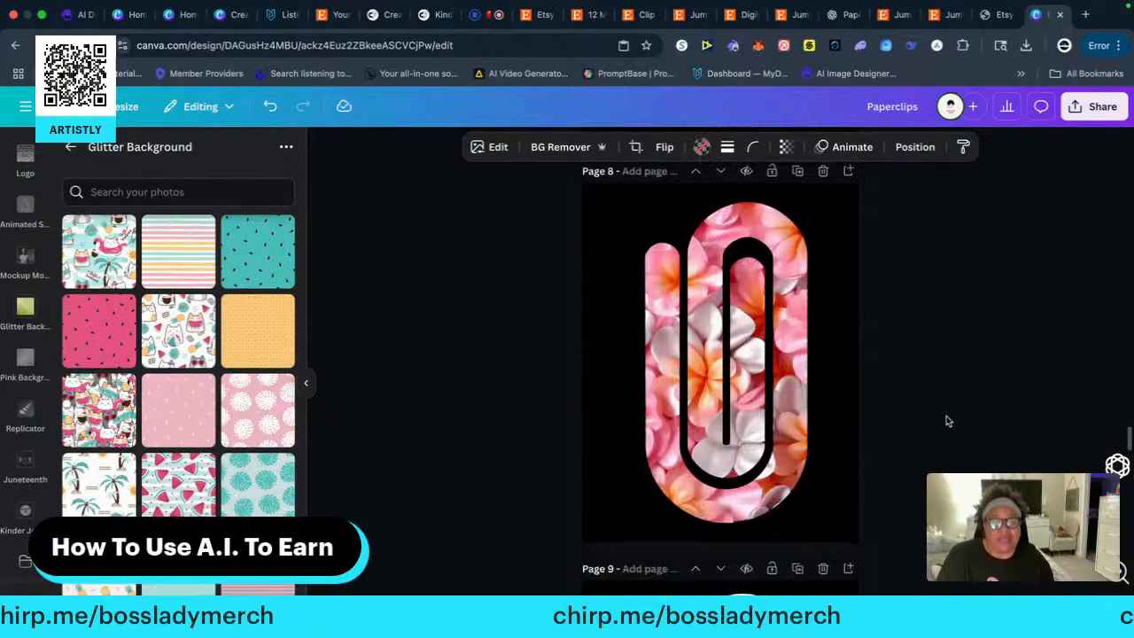
scroll(948, 419, down, 4)
right_click(721, 381)
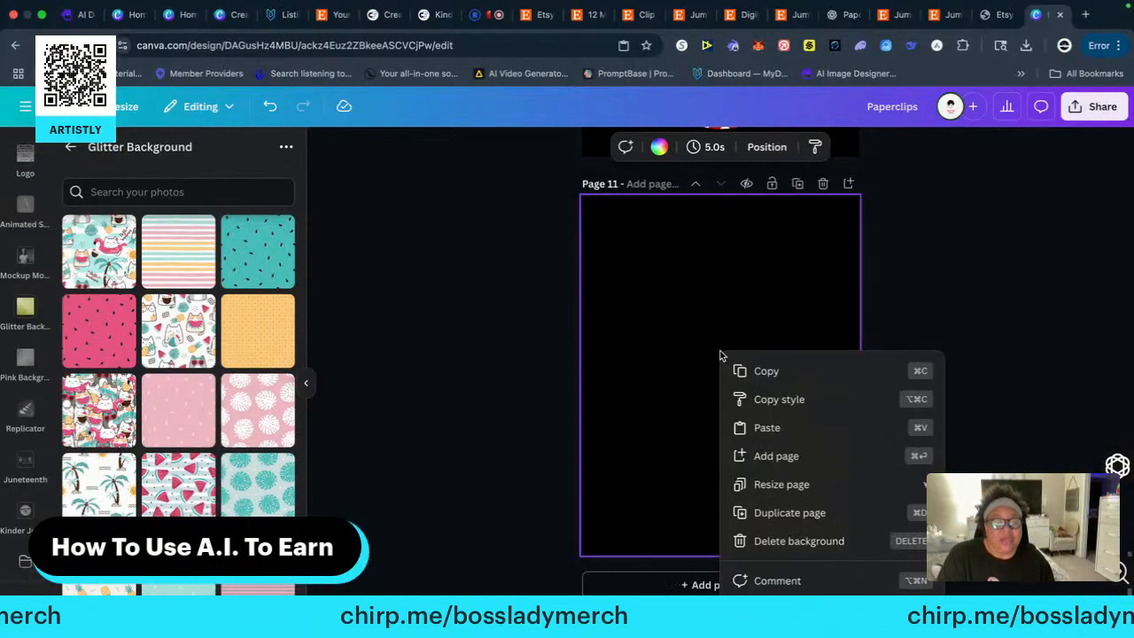
click(767, 427)
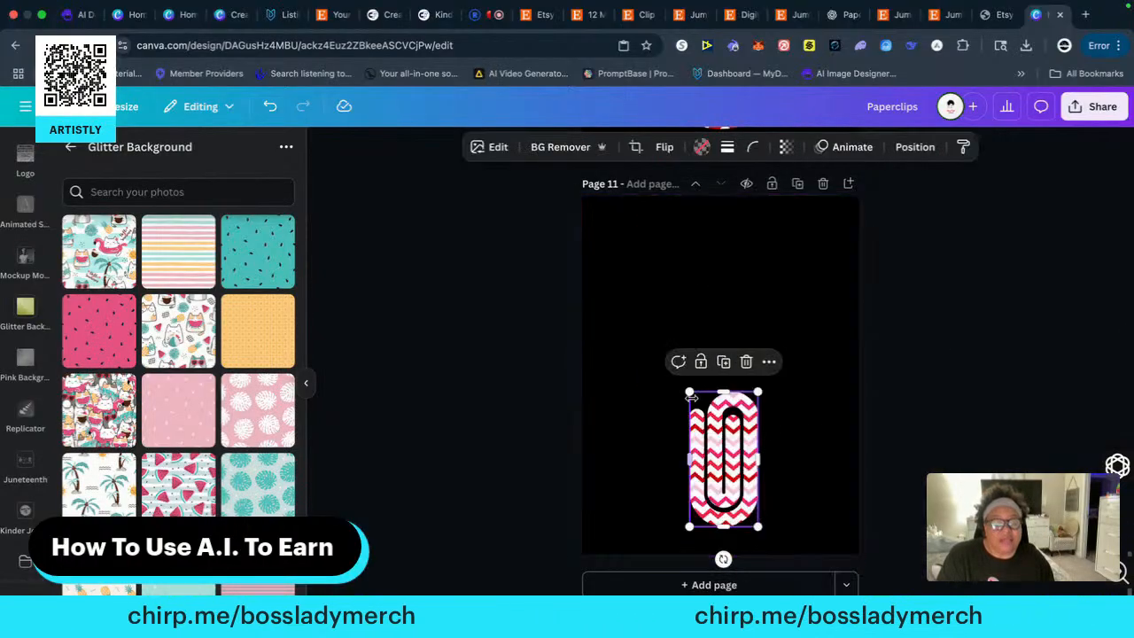
Enlarge the duplicate chevron paper clip to nearly the full height of page 11 and centre it horizontally
drag(692, 393, 593, 202)
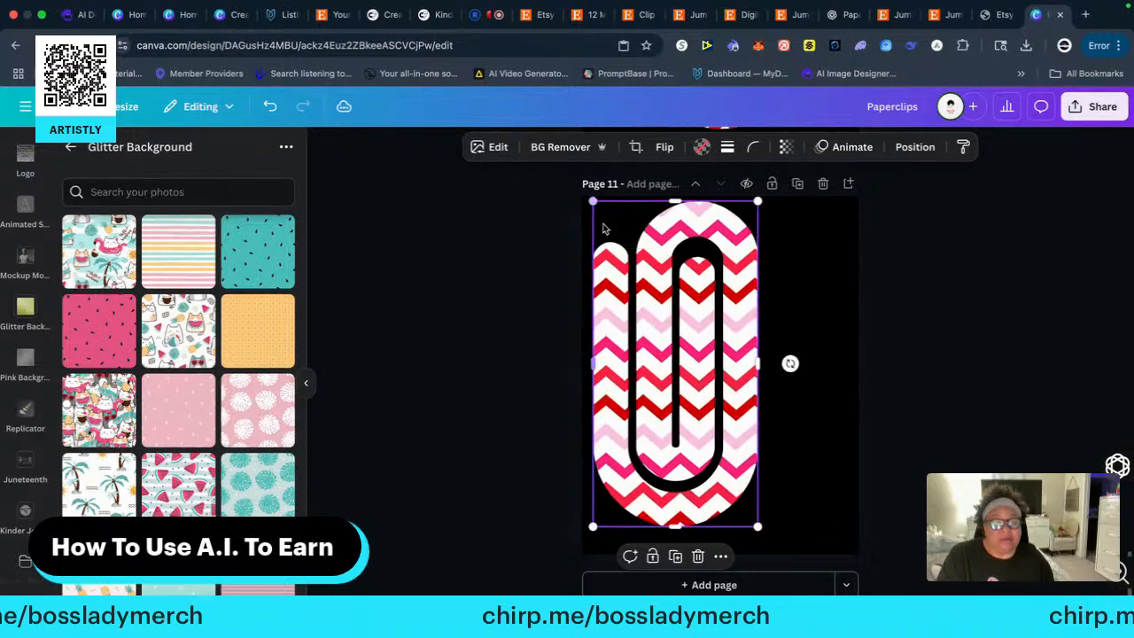
drag(700, 331, 742, 337)
click(993, 334)
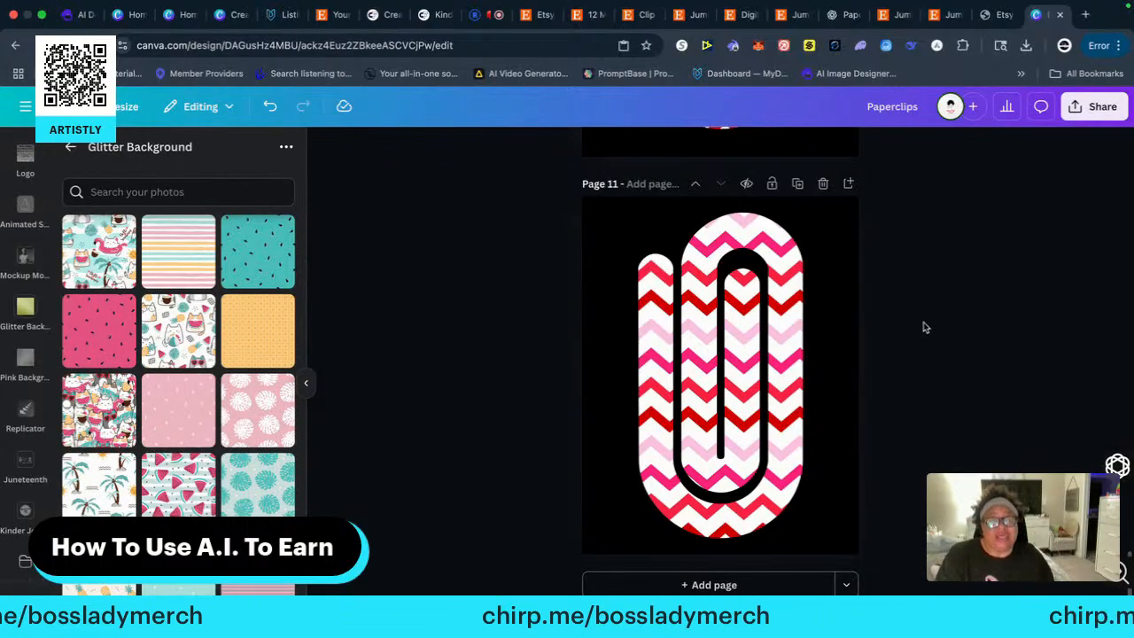
Copy the magenta satin paper clip from page 1's bottom row for use on page 11
scroll(922, 328, up, 20)
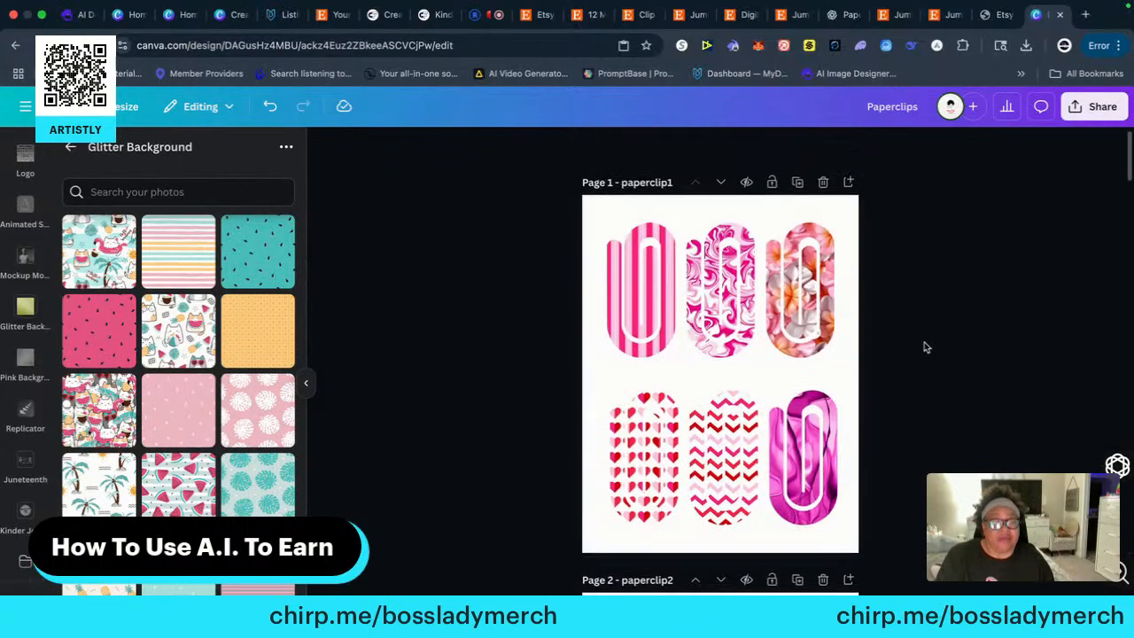
click(801, 450)
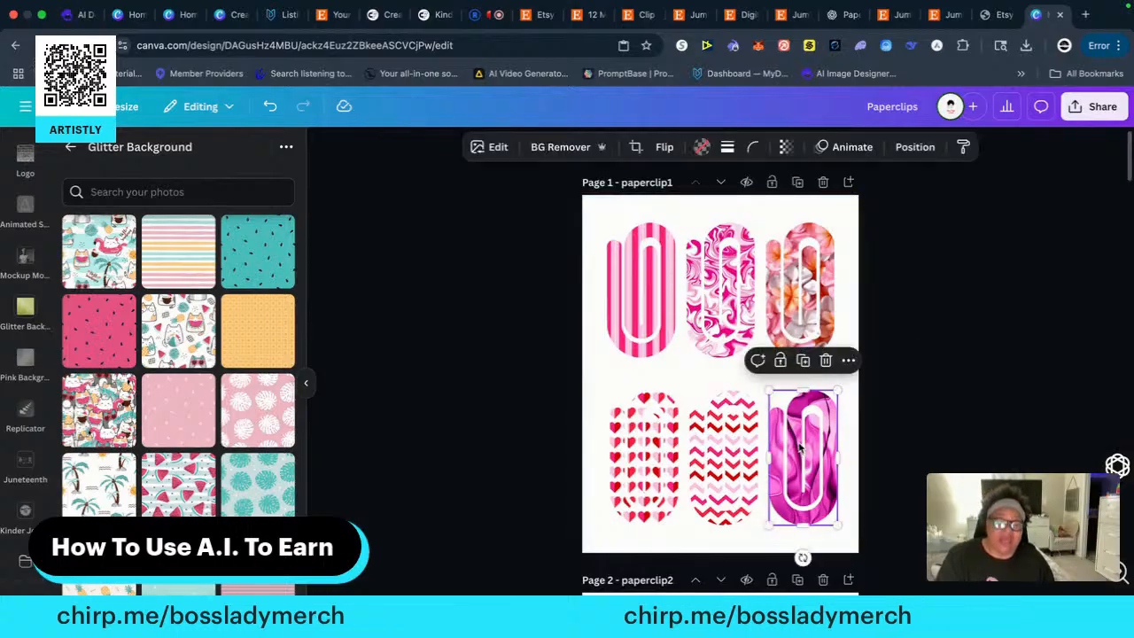
right_click(803, 431)
click(854, 211)
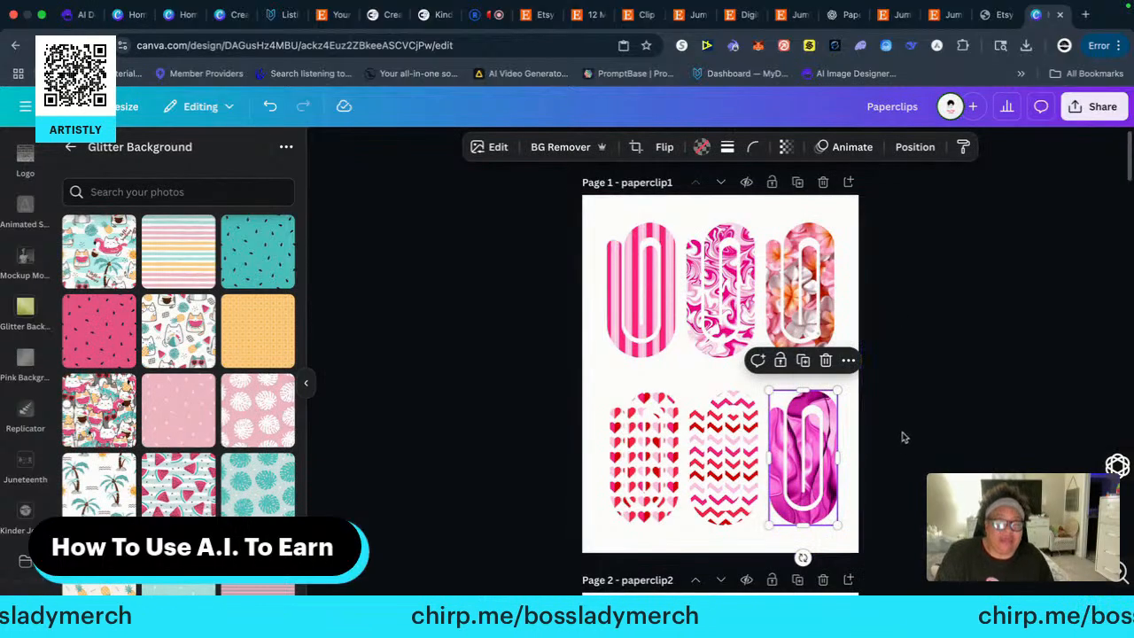
scroll(906, 479, down, 8)
scroll(908, 491, down, 15)
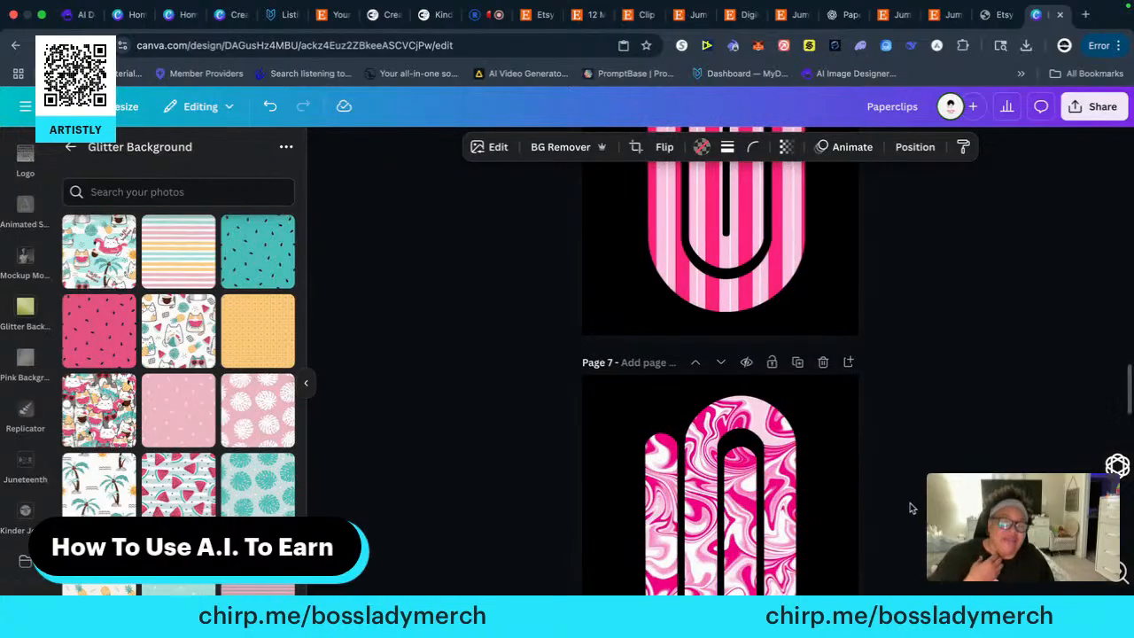
scroll(917, 516, down, 1)
scroll(911, 508, down, 9)
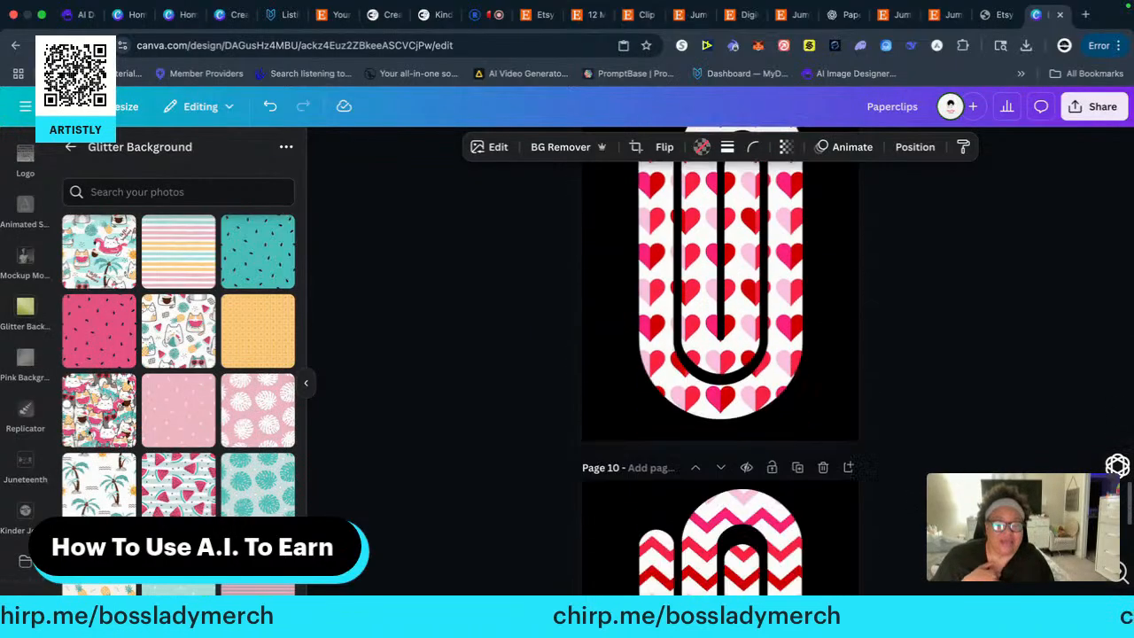
scroll(910, 507, down, 5)
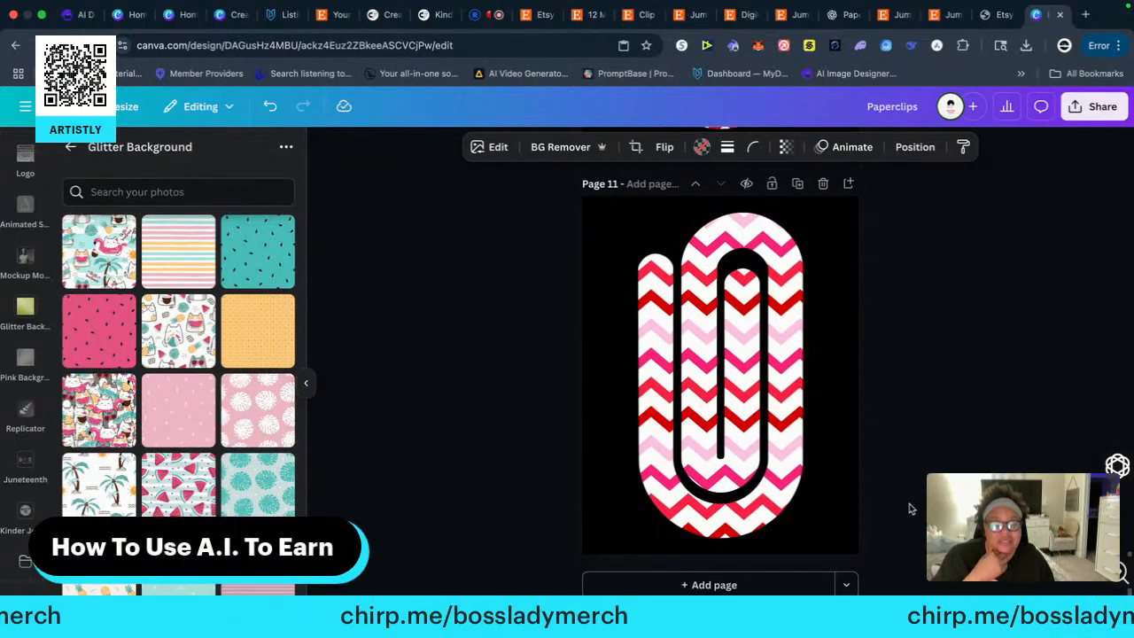
scroll(917, 497, up, 10)
scroll(917, 497, down, 3)
scroll(917, 496, down, 5)
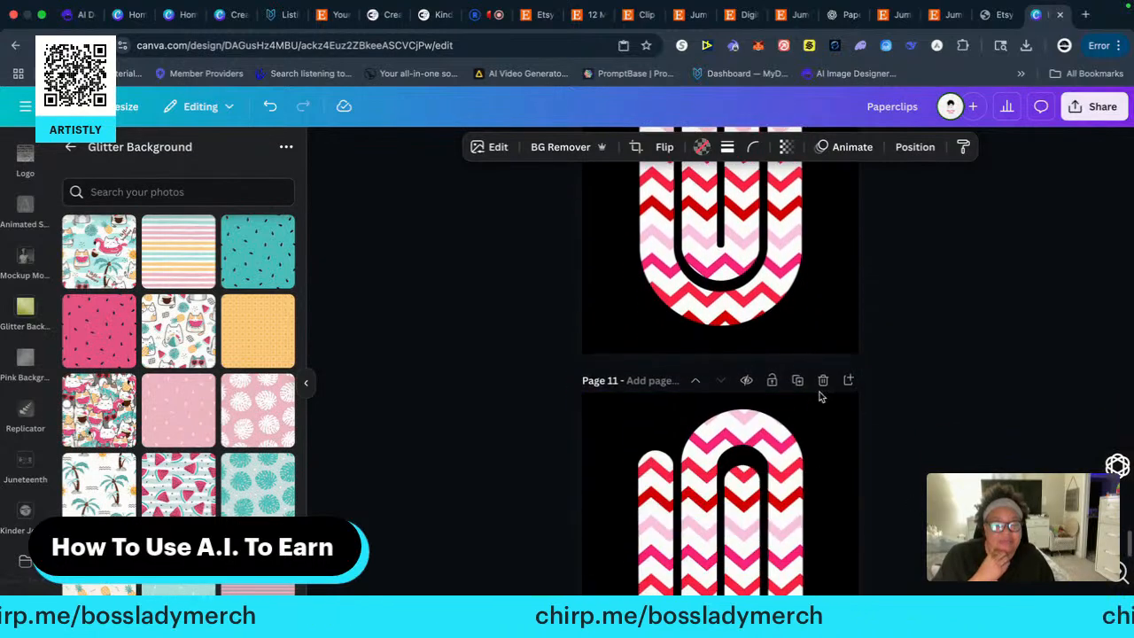
Try deleting only the image from page 11's chevron paper clip, and undo that deletion
click(780, 421)
click(742, 379)
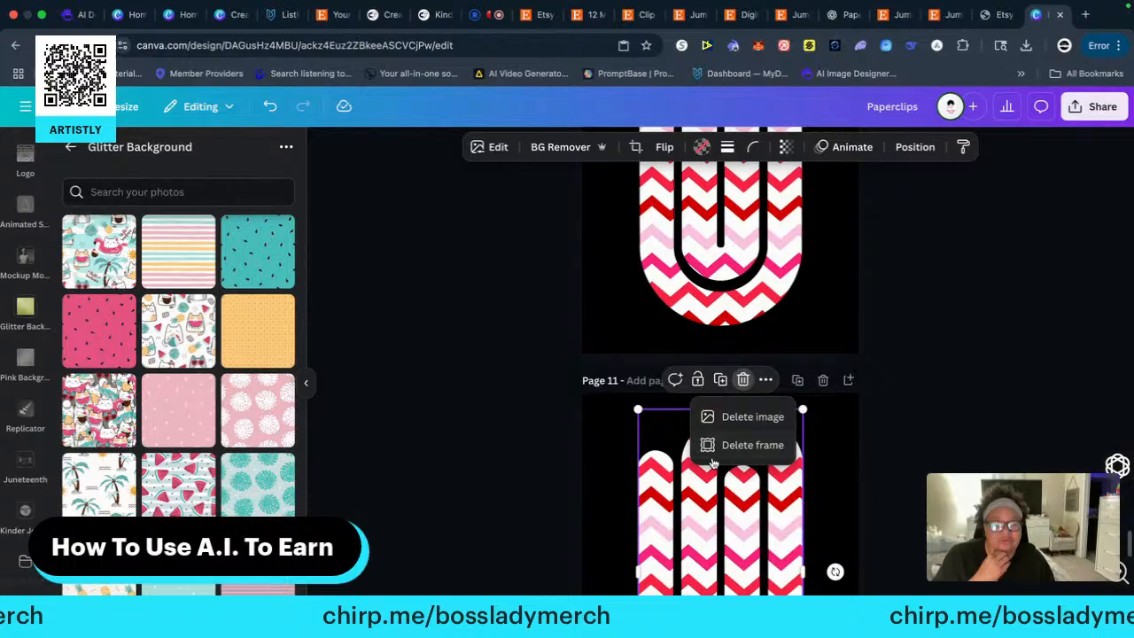
click(732, 417)
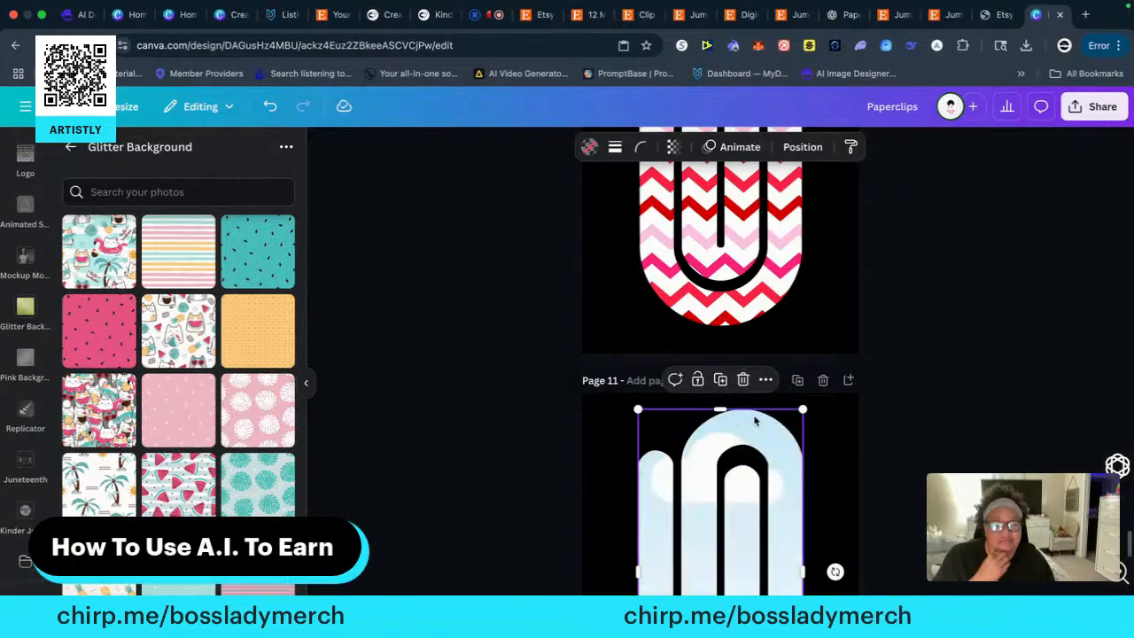
click(268, 107)
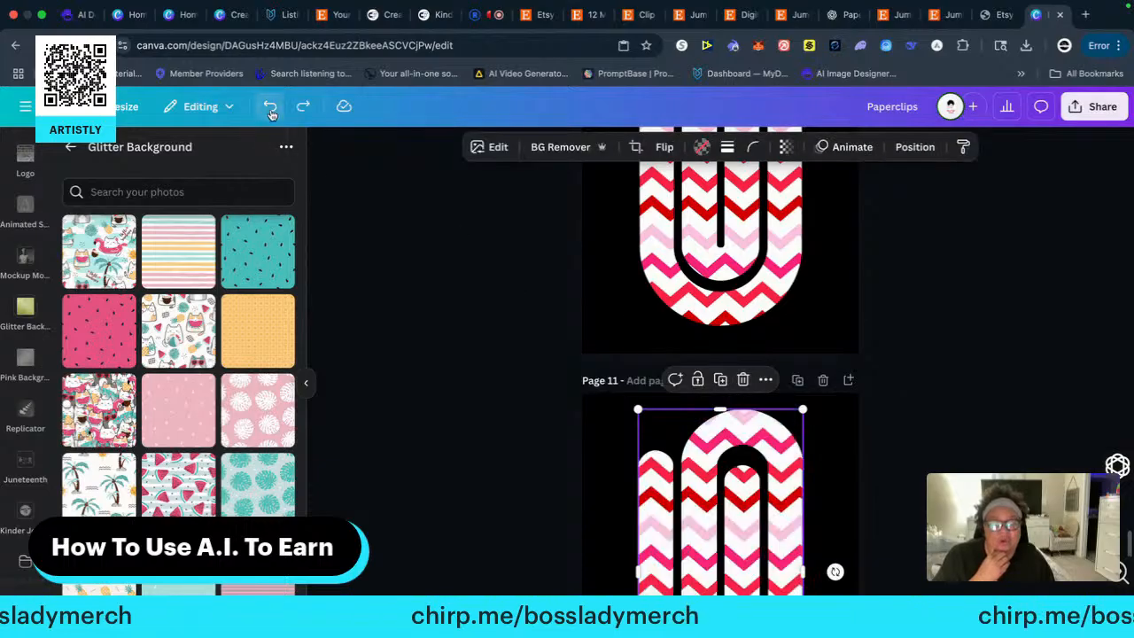
Delete the duplicate chevron paper clip's whole frame from page 11 and paste the magenta satin paper clip there
click(744, 381)
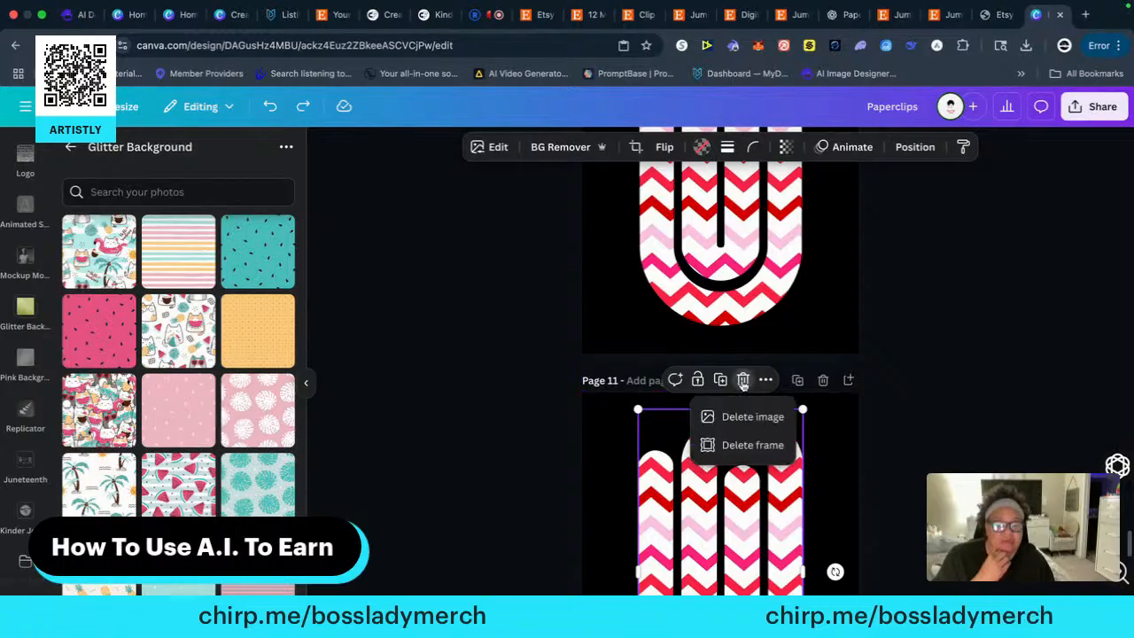
click(744, 448)
right_click(674, 477)
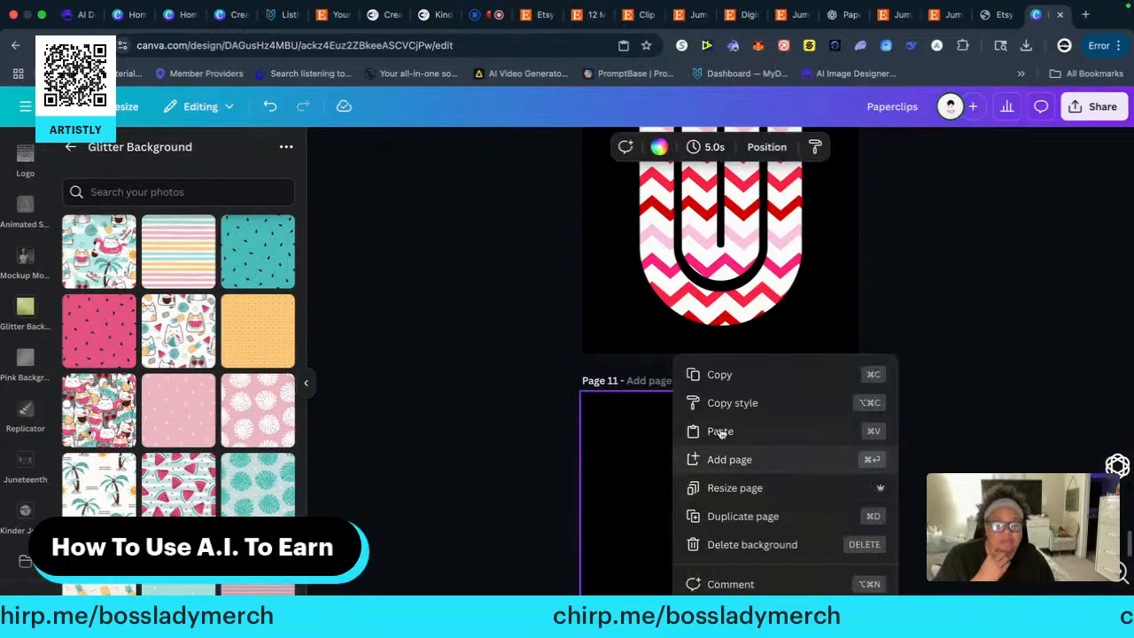
click(724, 431)
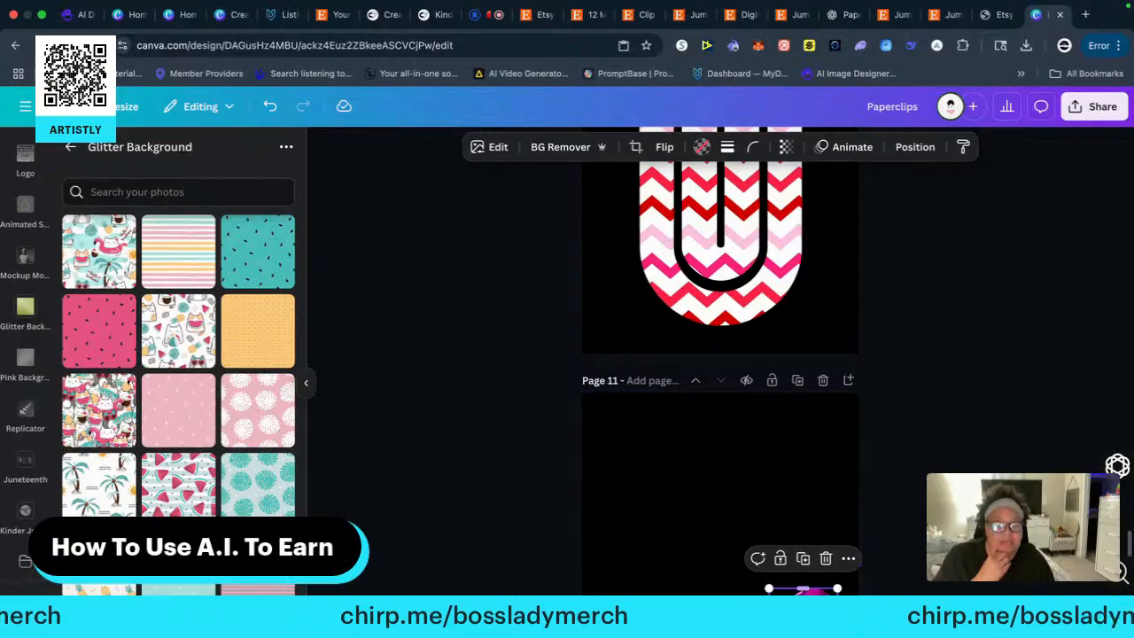
Enlarge the magenta satin paper clip to nearly the full height of page 11 and position it near the page's horizontal centre
drag(770, 588, 631, 441)
drag(761, 481, 726, 481)
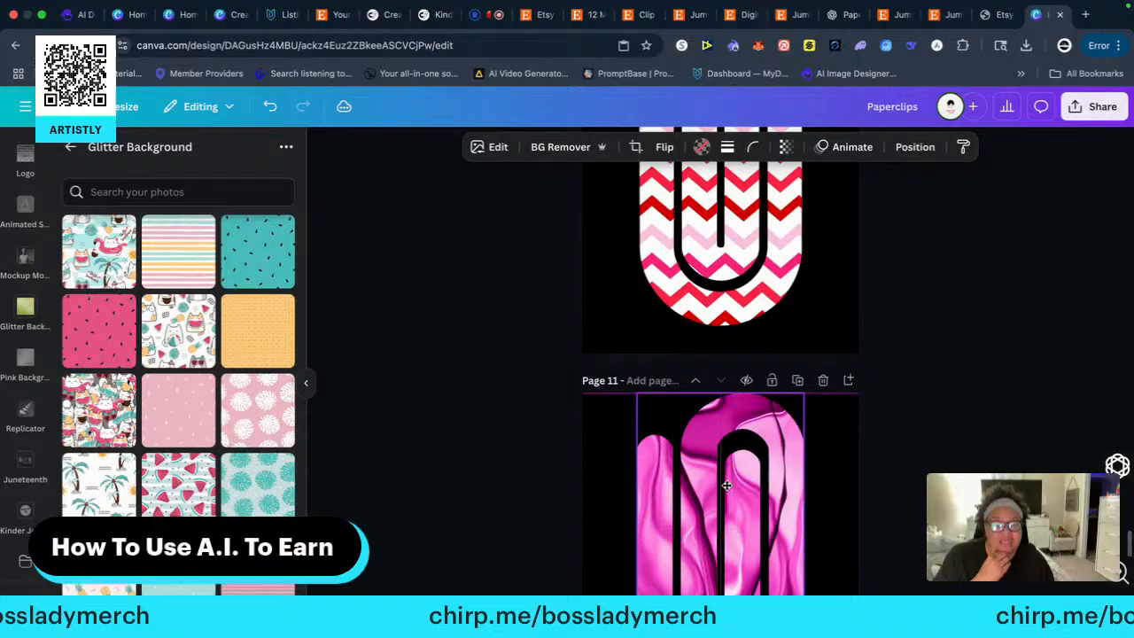
click(981, 465)
scroll(719, 360, down, 3)
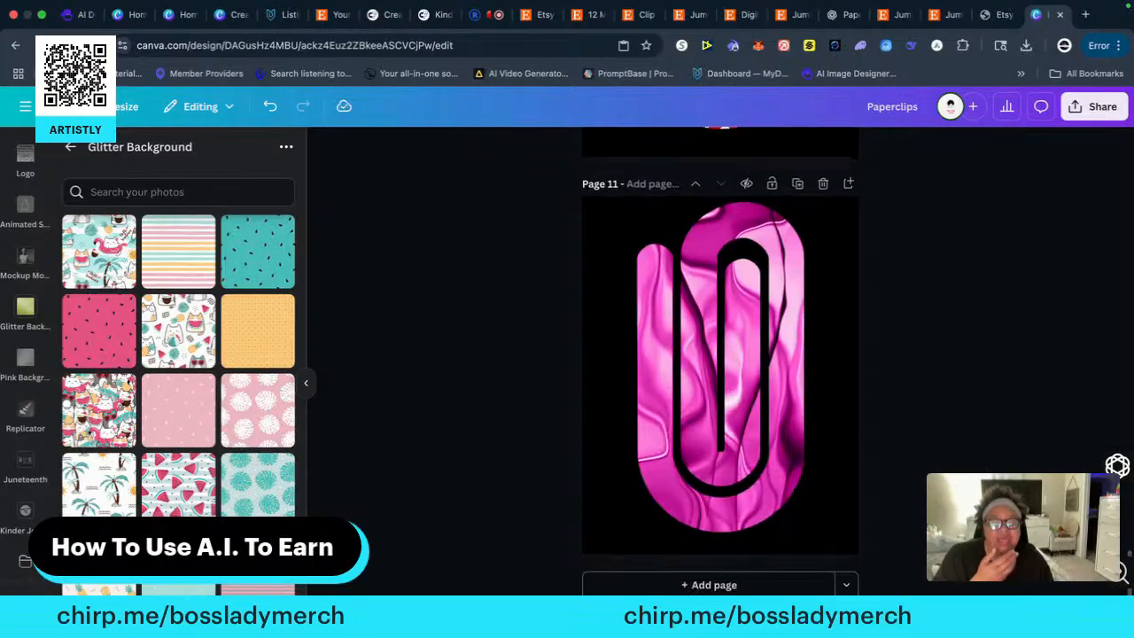
click(744, 452)
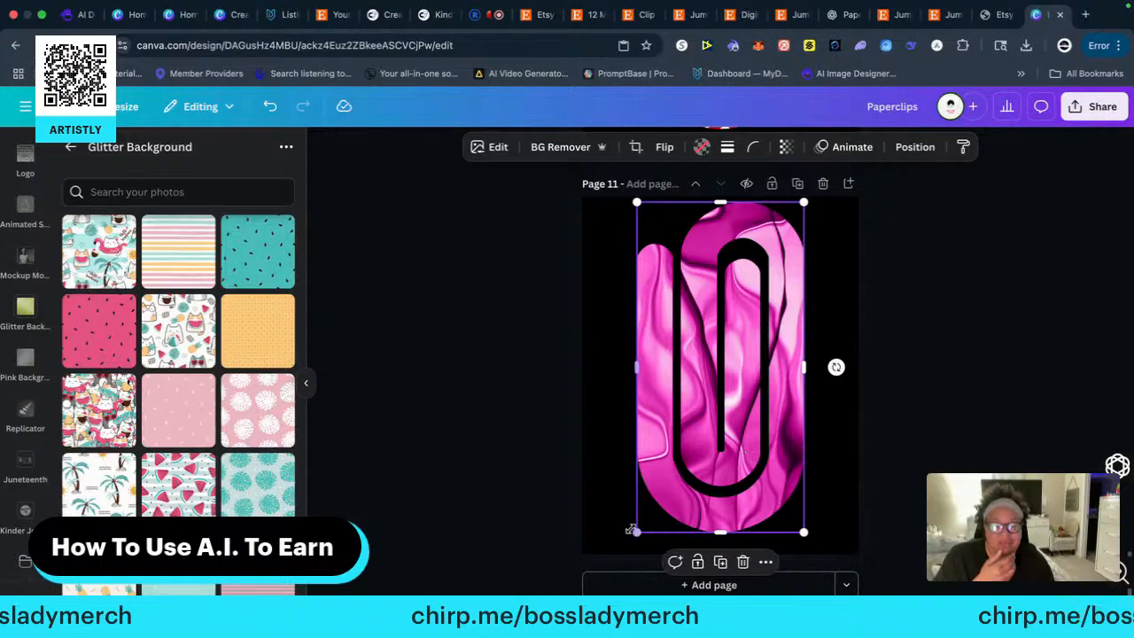
drag(637, 531, 631, 540)
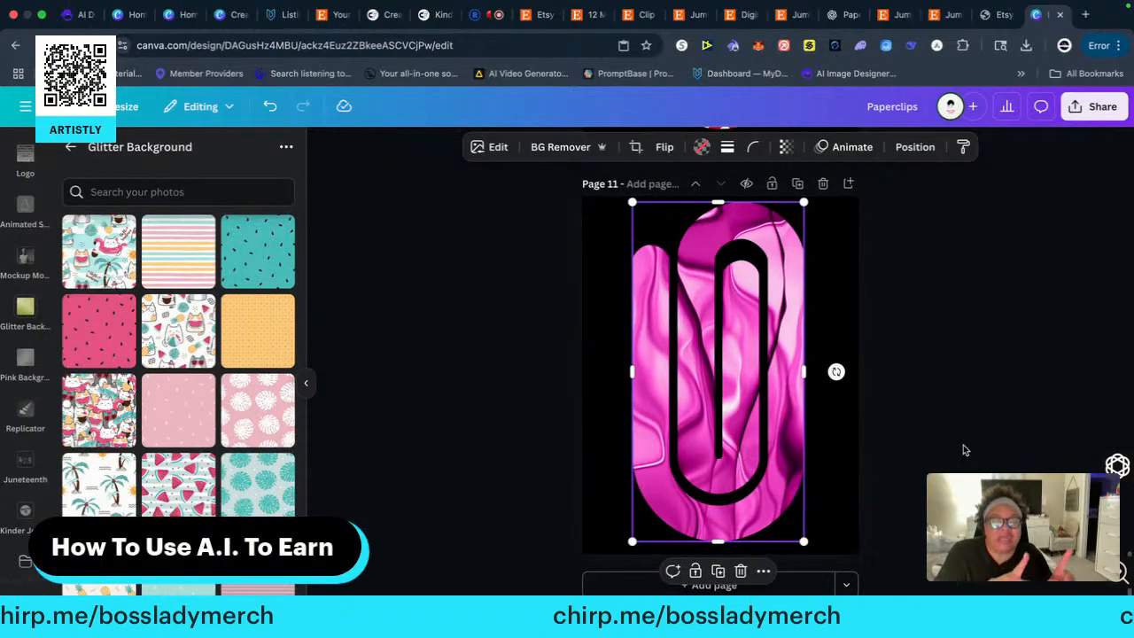
click(937, 388)
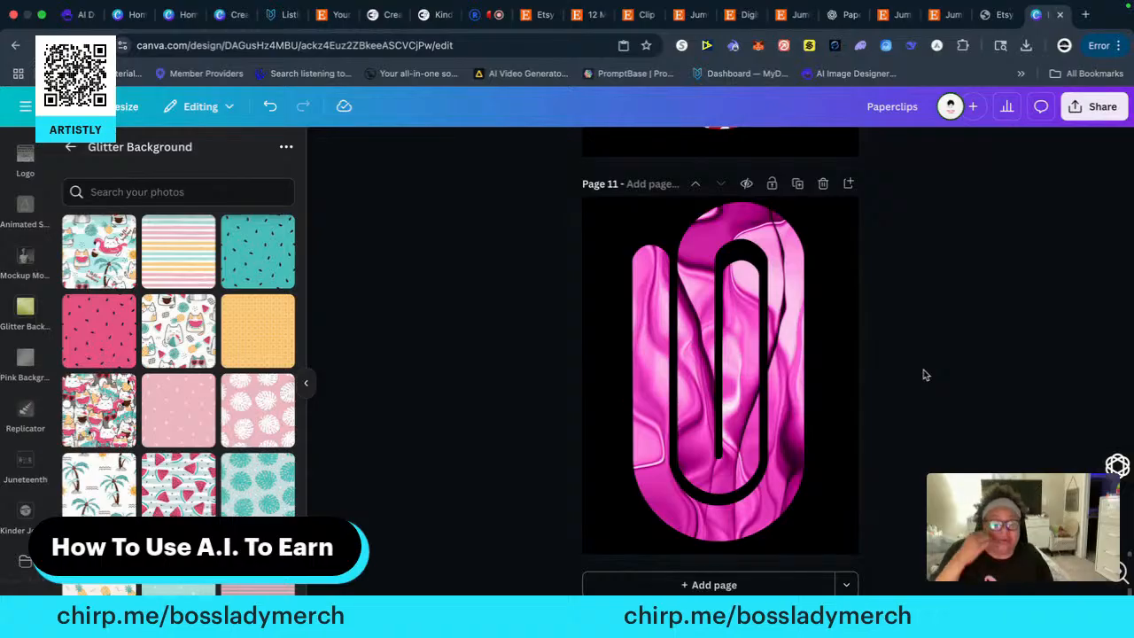
Add a new page 12 and copy the first pink wood-grain paper clip from page 2's top row onto it
scroll(879, 508, up, 5)
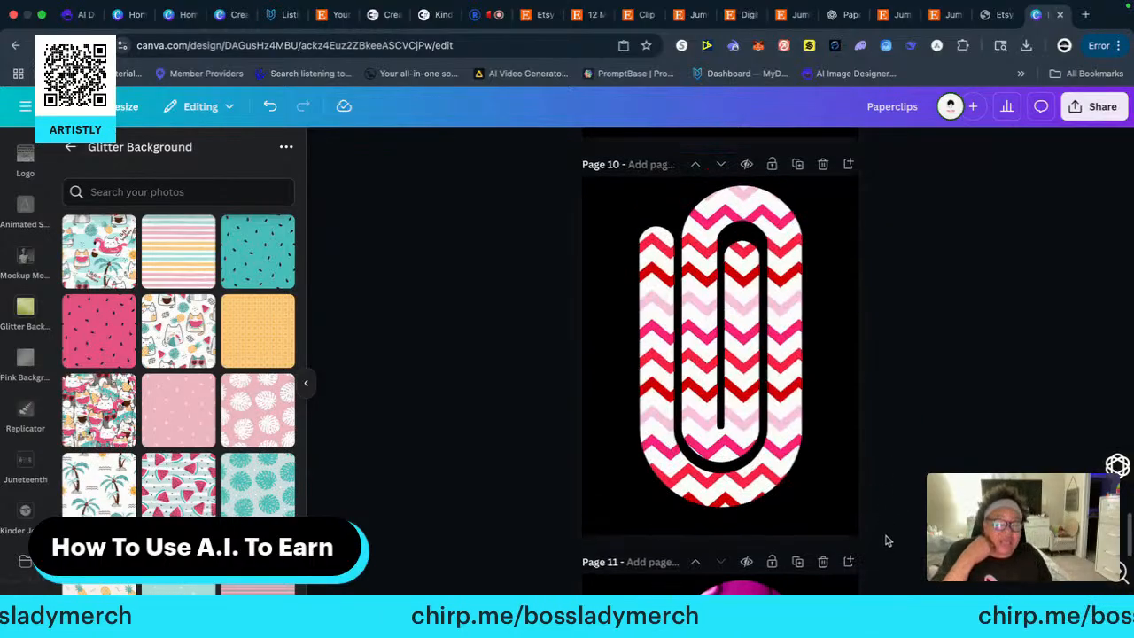
scroll(881, 545, down, 5)
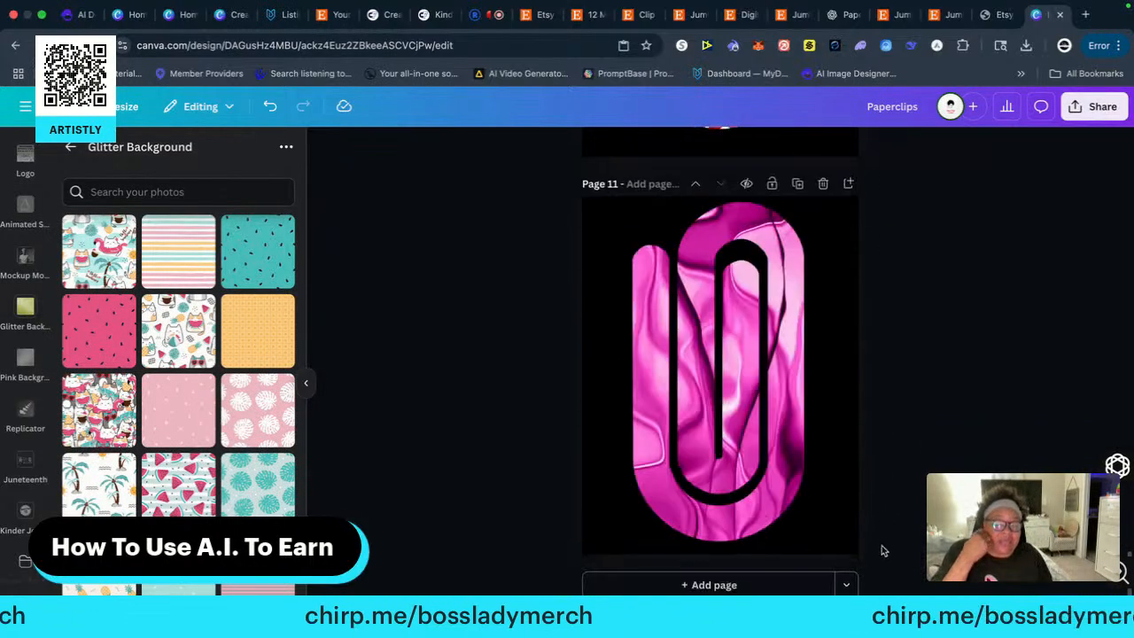
click(714, 585)
scroll(945, 447, up, 10)
scroll(945, 456, up, 15)
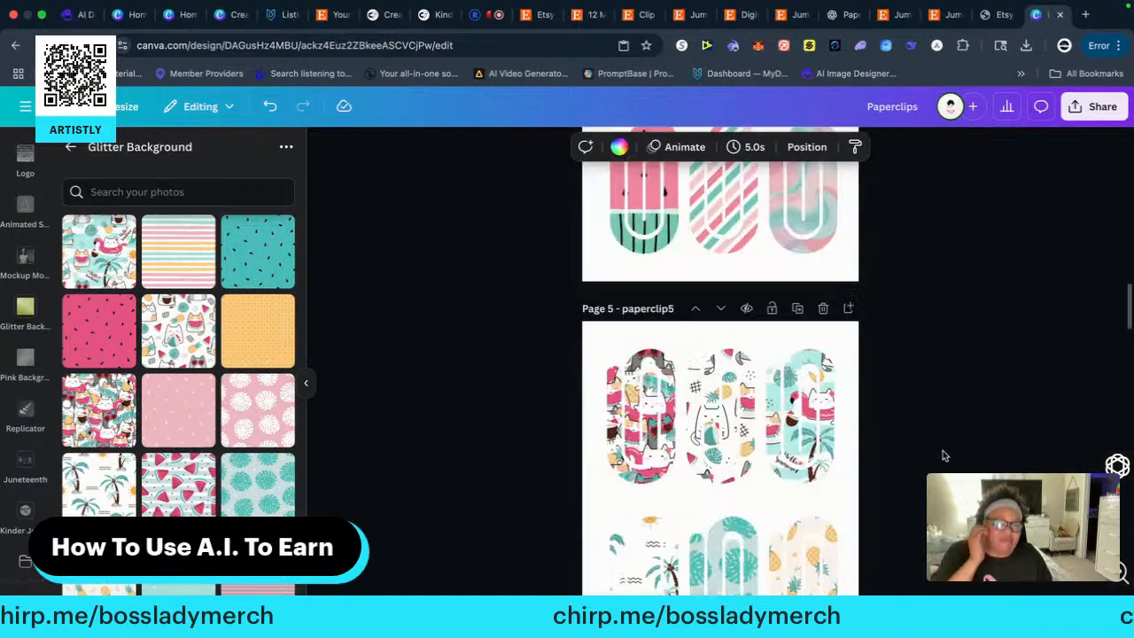
scroll(942, 459, down, 5)
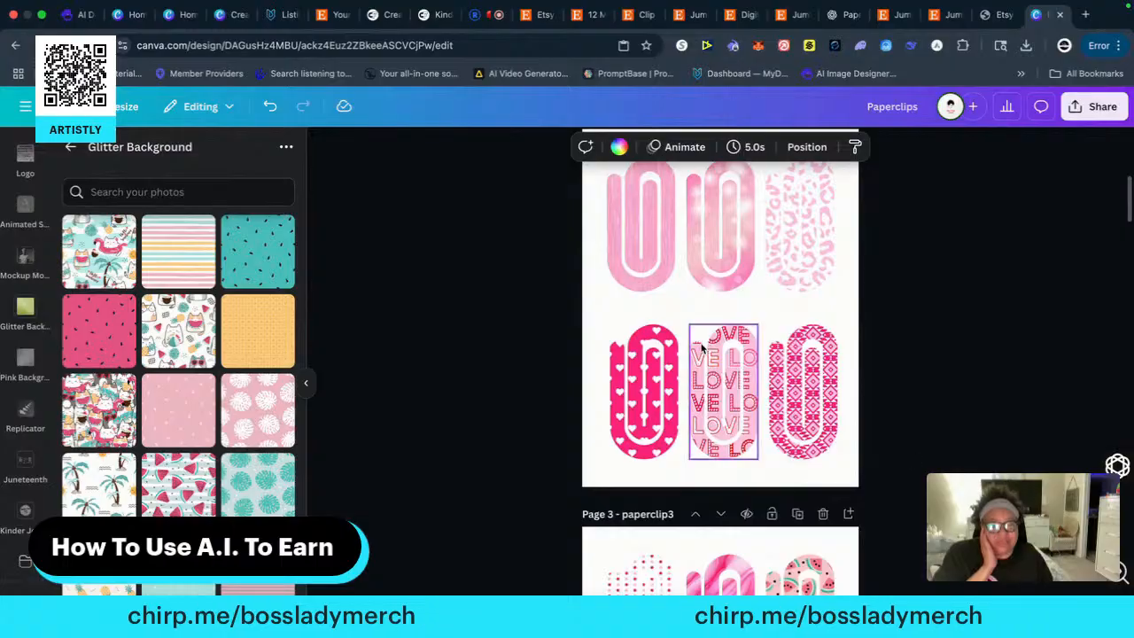
click(640, 256)
right_click(648, 264)
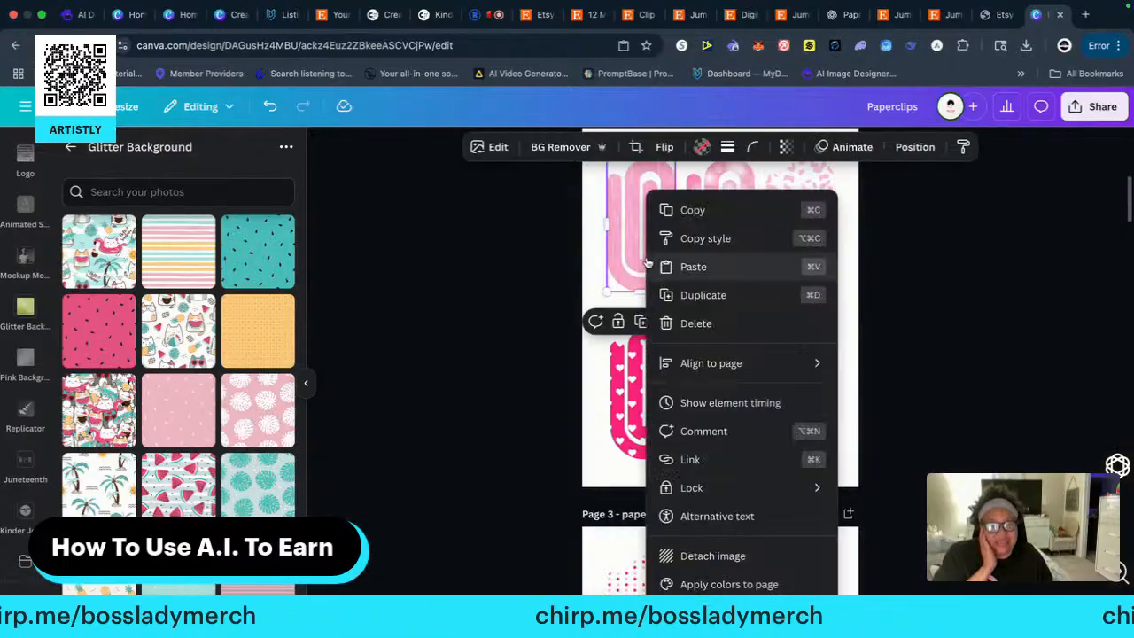
click(701, 213)
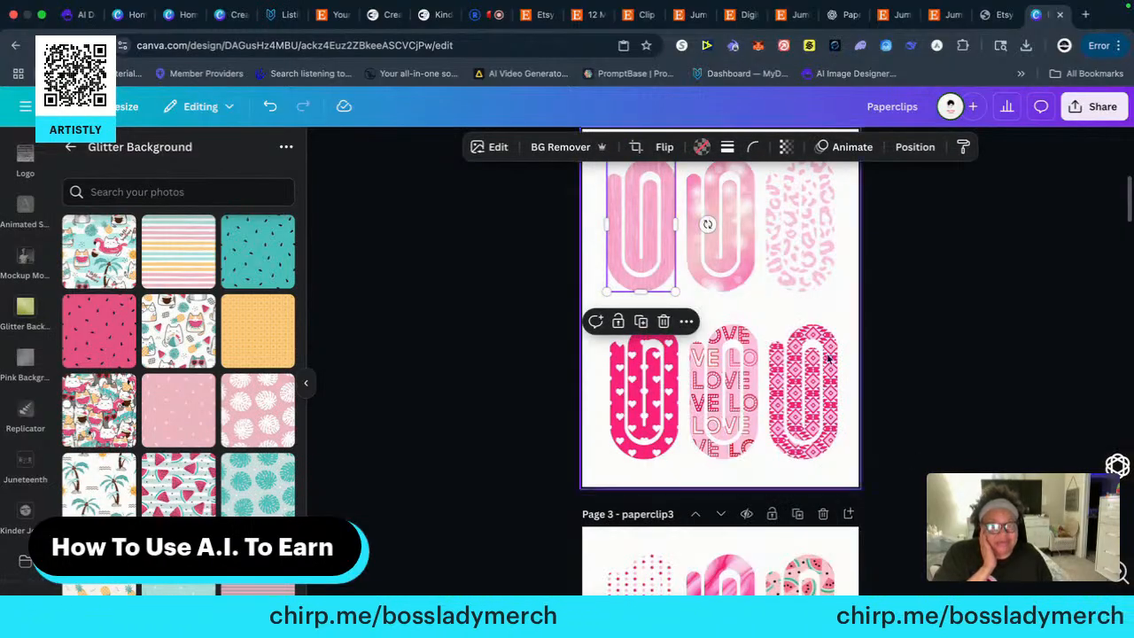
scroll(707, 223, down, 20)
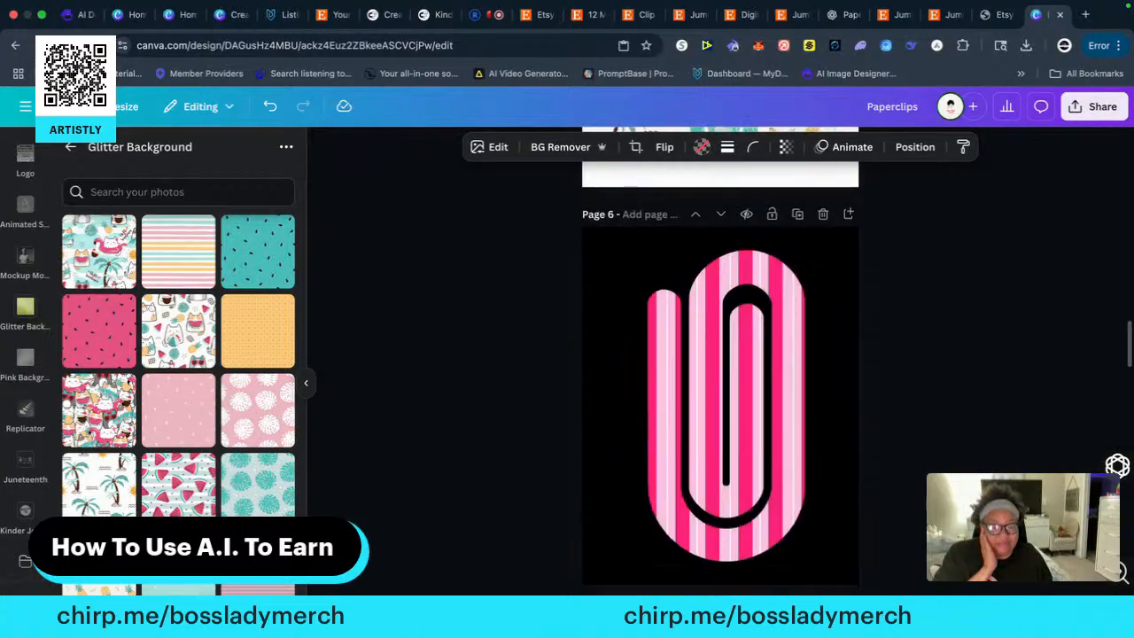
scroll(925, 503, down, 10)
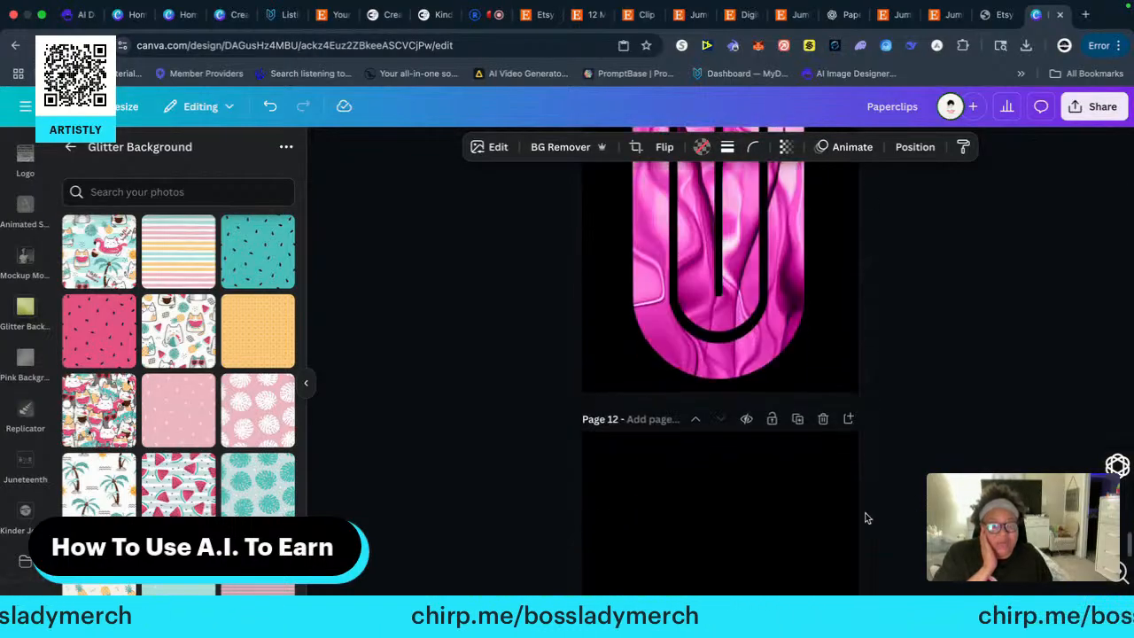
scroll(679, 509, down, 3)
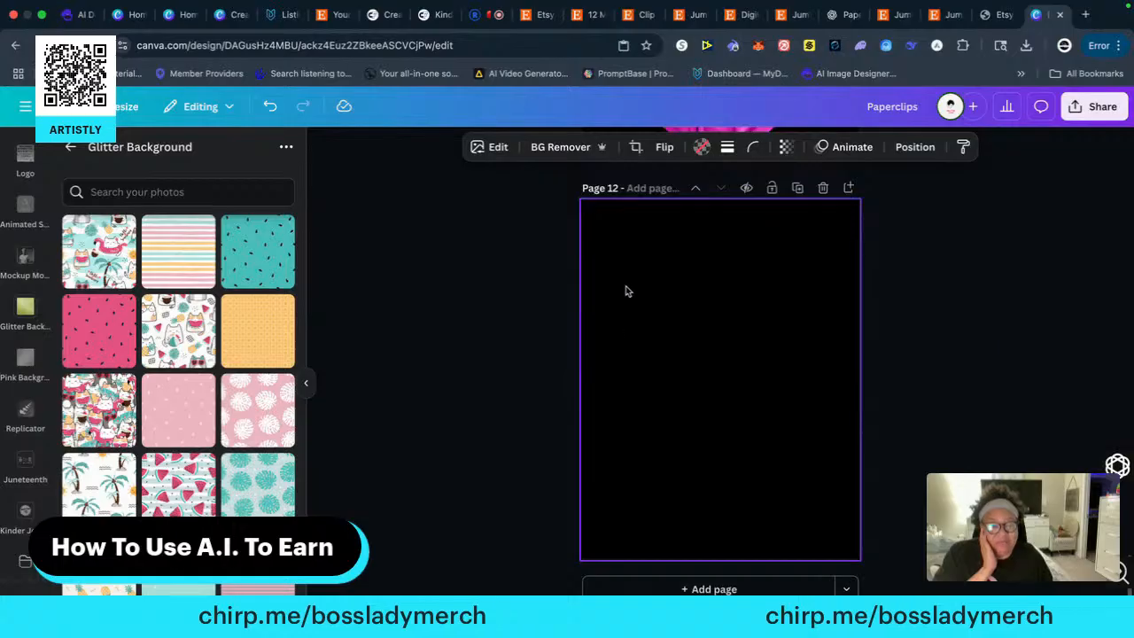
right_click(620, 248)
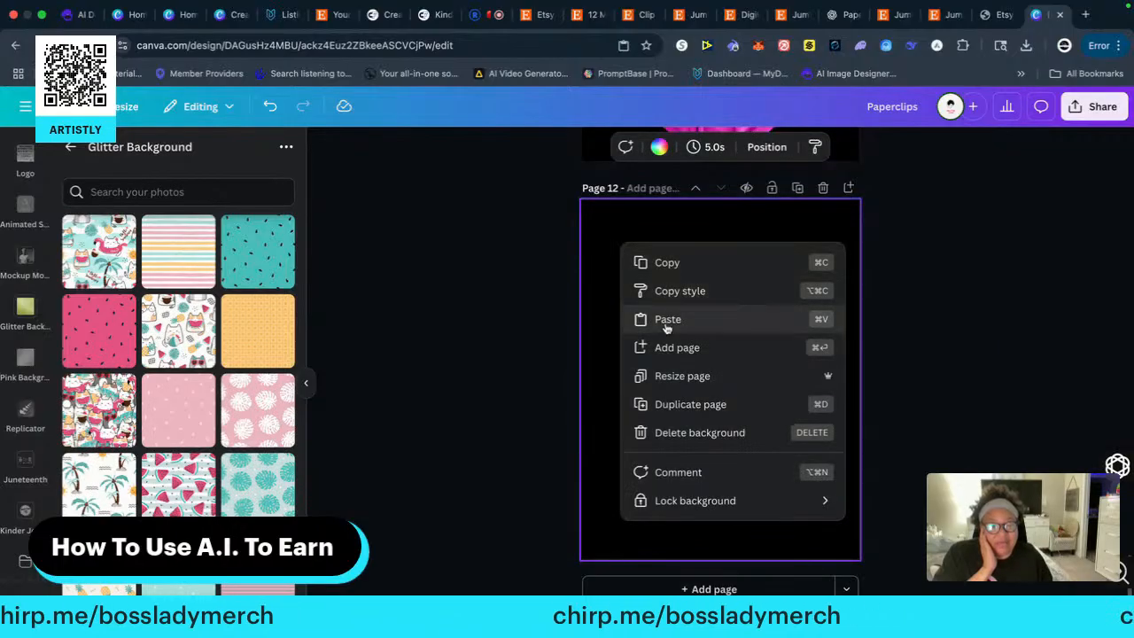
click(666, 316)
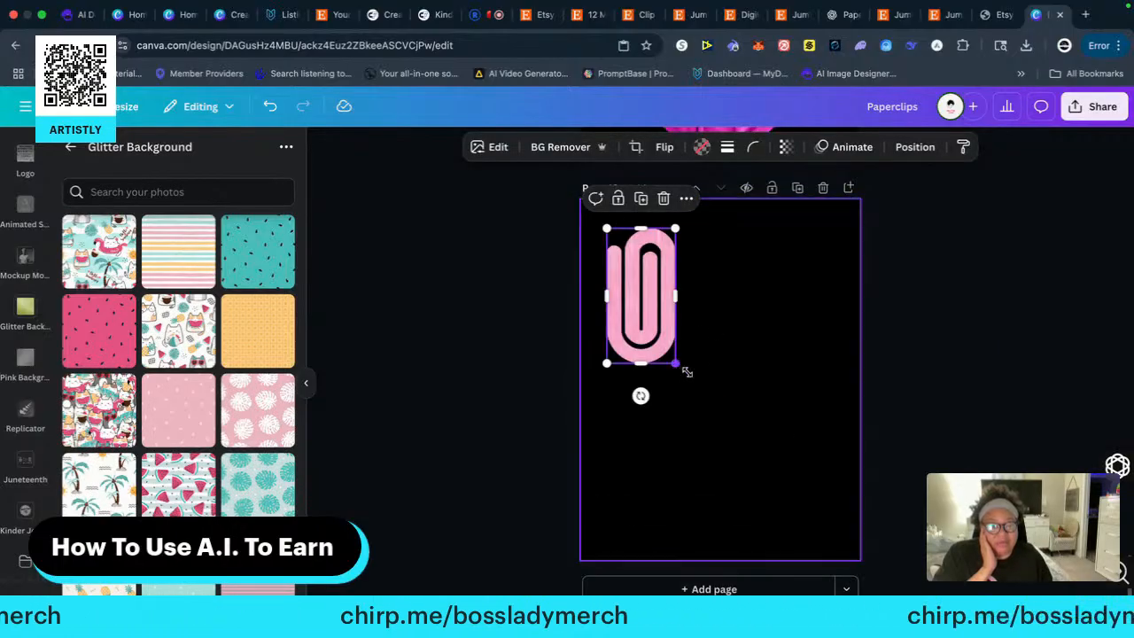
Enlarge the pink wood-grain paper clip to most of page 12's height and centre it horizontally
drag(677, 364, 860, 519)
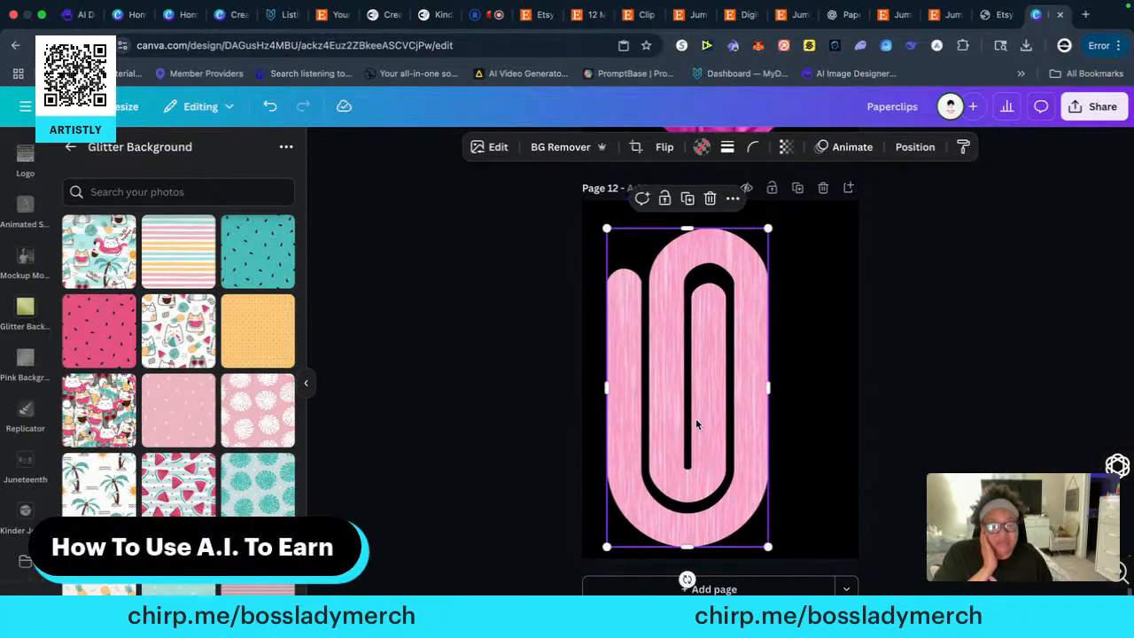
drag(695, 418, 731, 413)
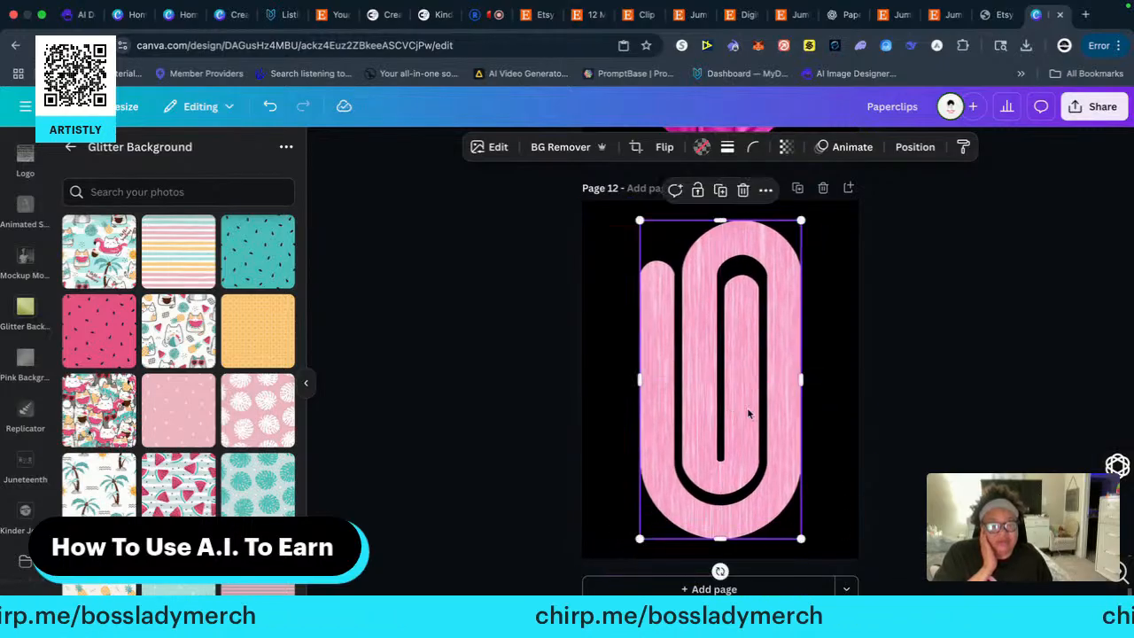
click(998, 364)
scroll(988, 364, up, 3)
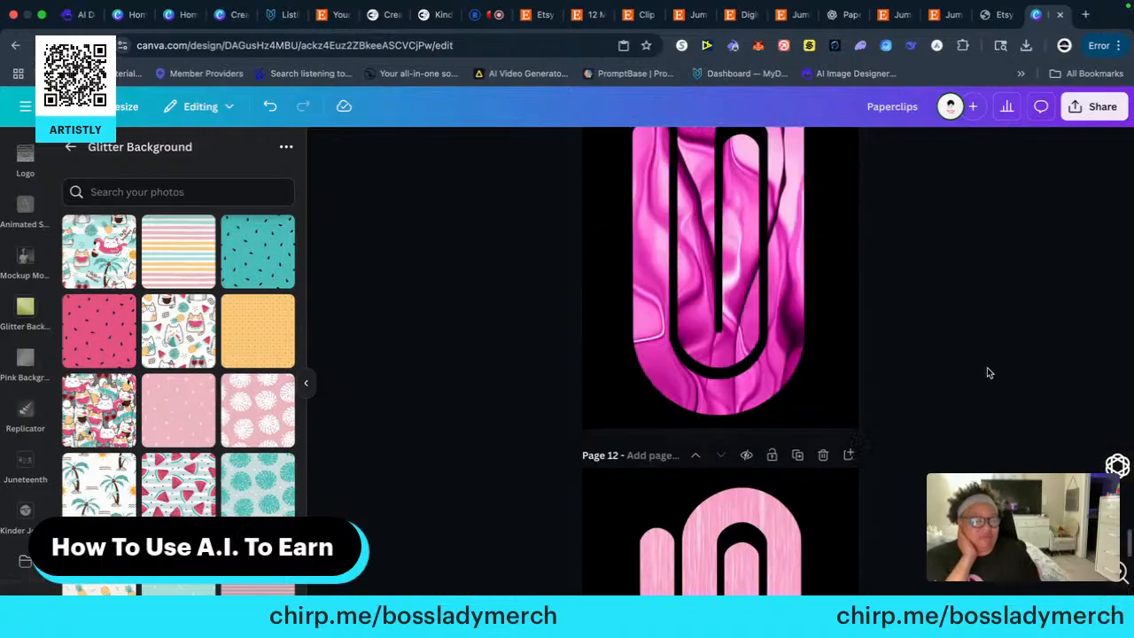
scroll(987, 372, up, 20)
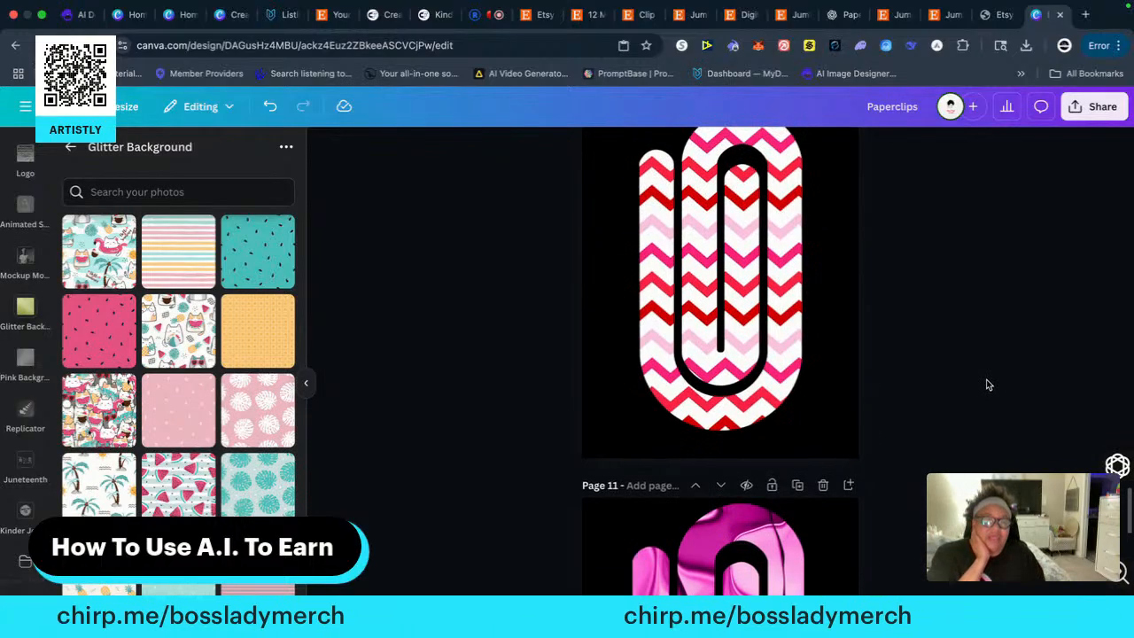
Copy the pink bokeh paper clip from the middle of page 2's top row onto a new page 13
scroll(982, 389, up, 15)
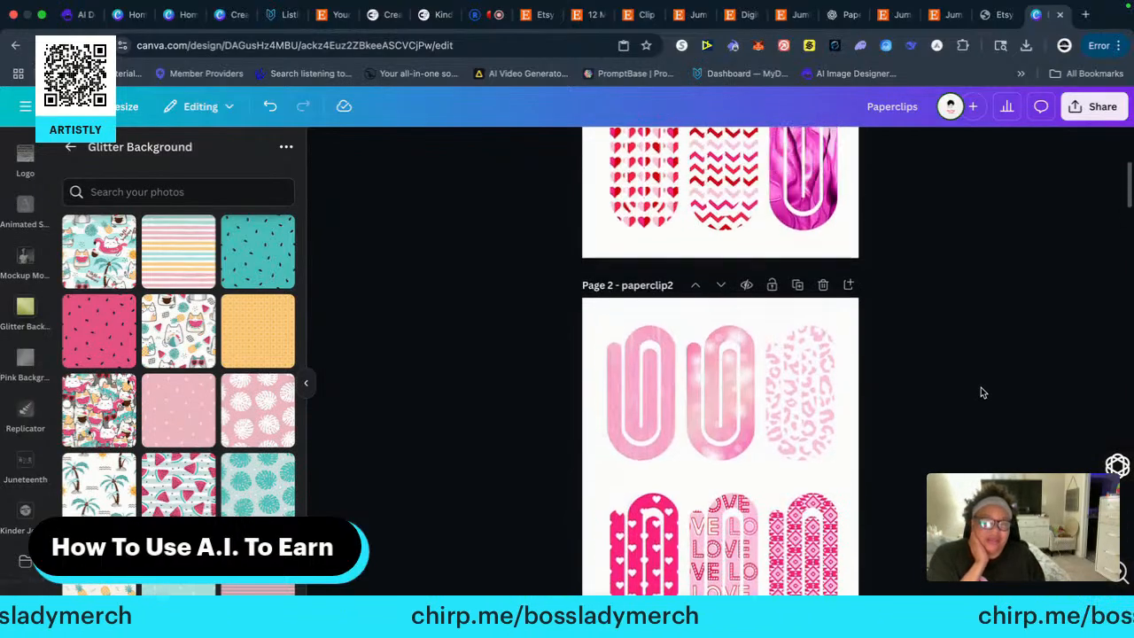
scroll(982, 392, down, 4)
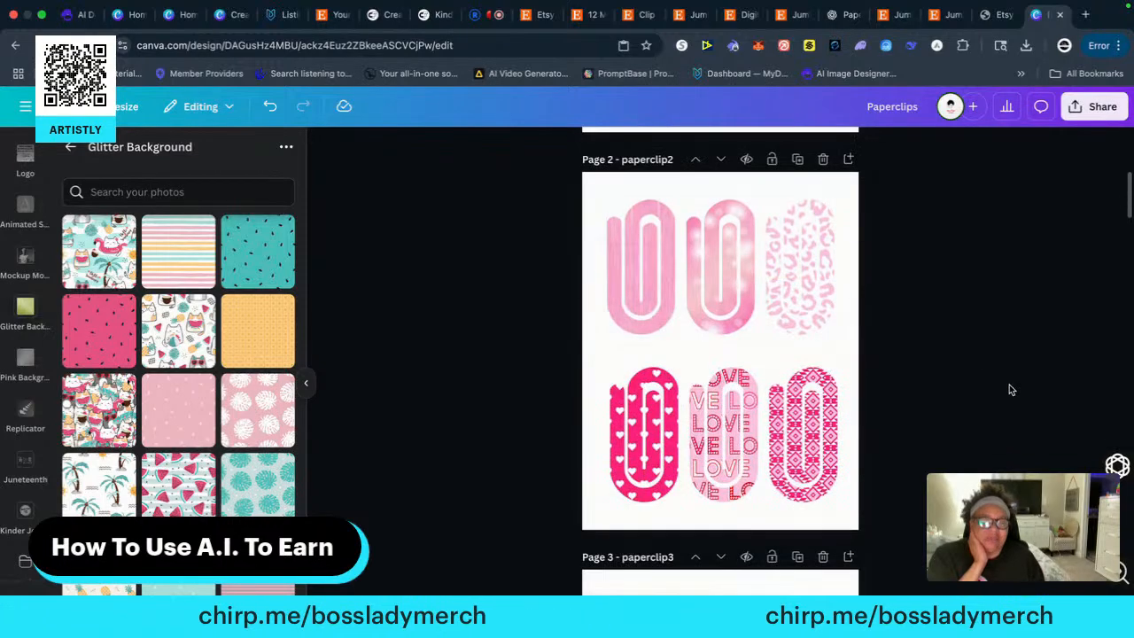
click(734, 297)
right_click(733, 297)
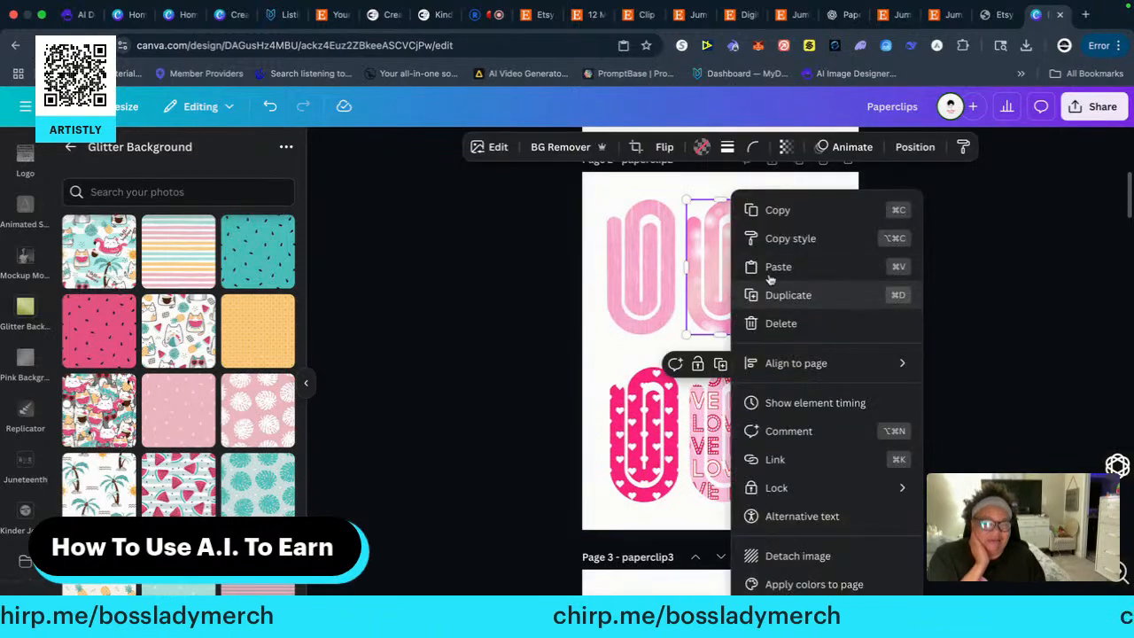
click(767, 212)
scroll(934, 437, down, 20)
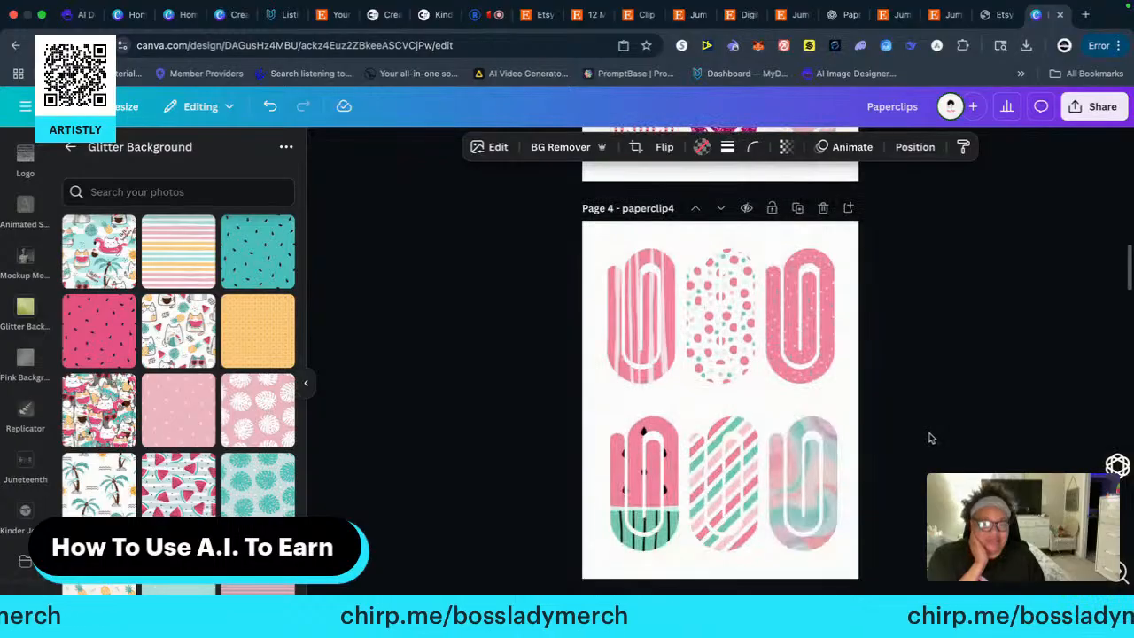
scroll(930, 437, down, 8)
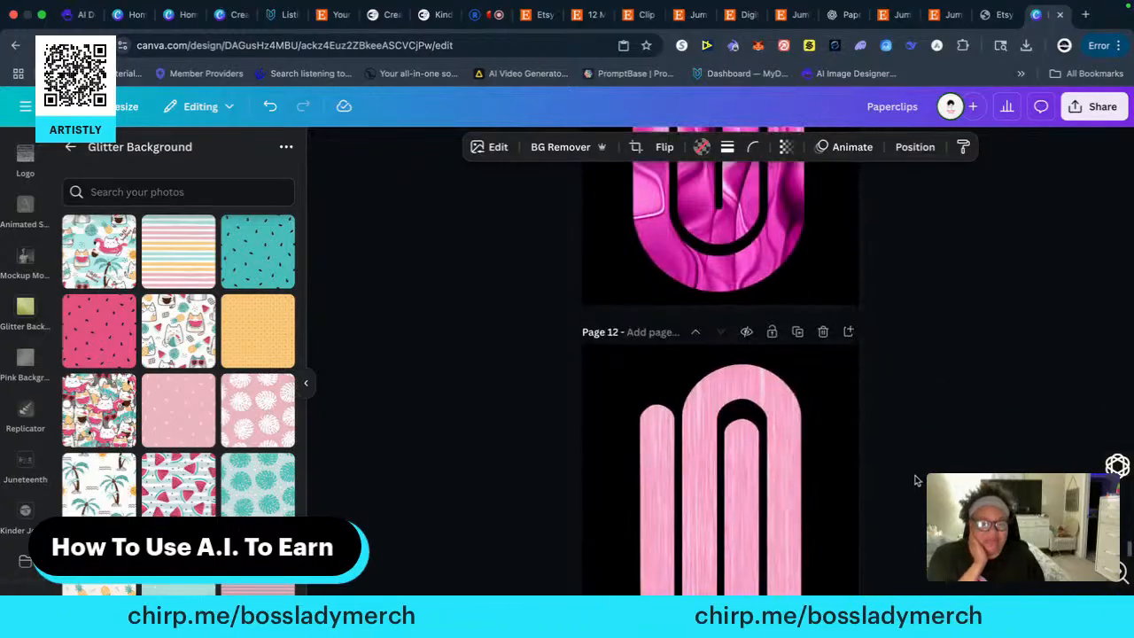
click(724, 586)
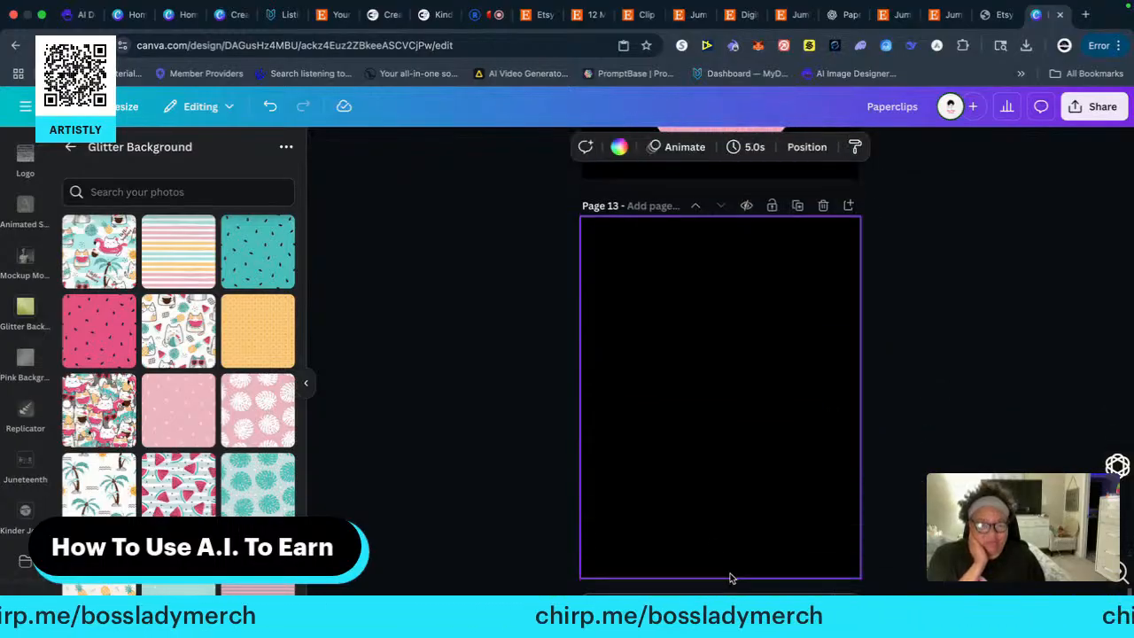
right_click(648, 300)
click(673, 362)
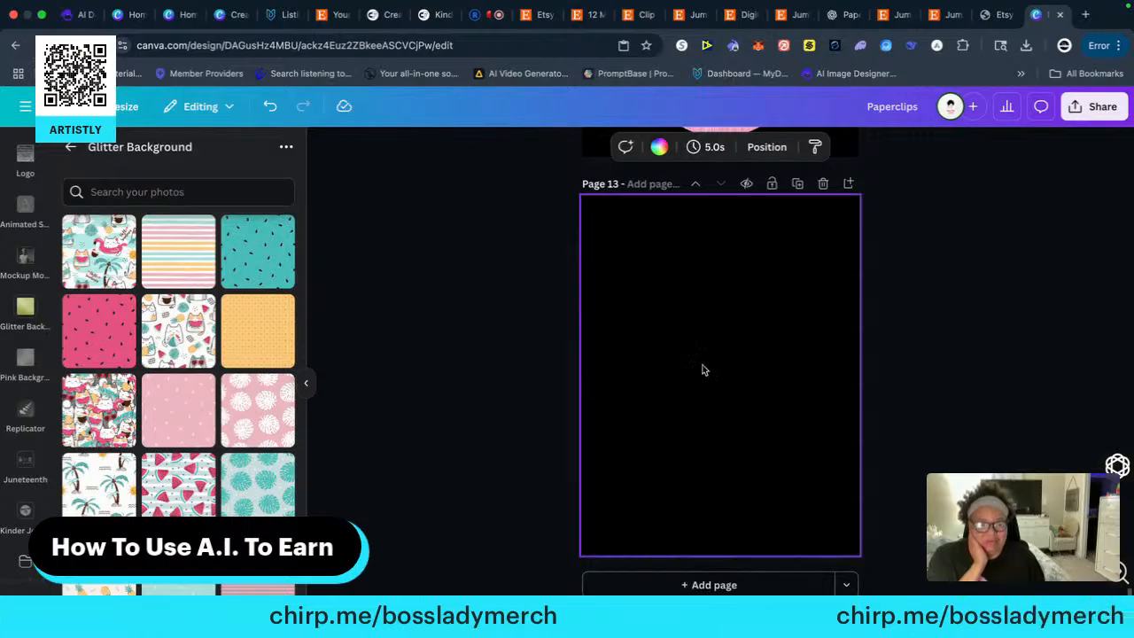
Enlarge the pink bokeh paper clip to most of page 13's height and centre it horizontally
drag(685, 359, 631, 548)
drag(667, 443, 717, 433)
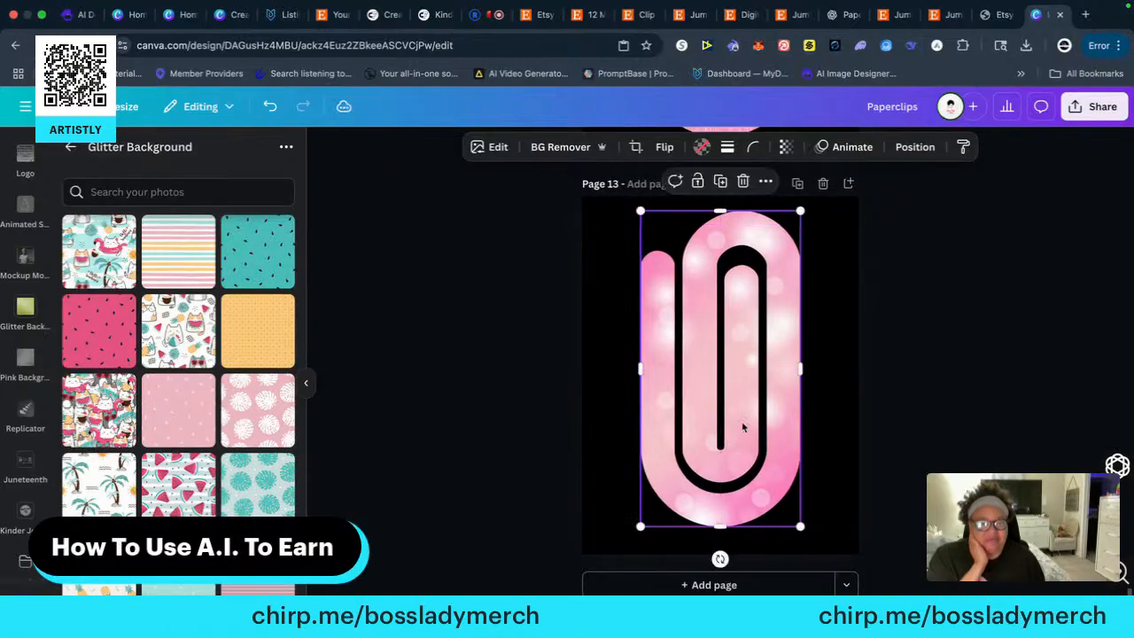
click(965, 387)
Copy the pink leopard-print paper clip from the end of page 2's top row onto a new page 14
scroll(952, 372, up, 20)
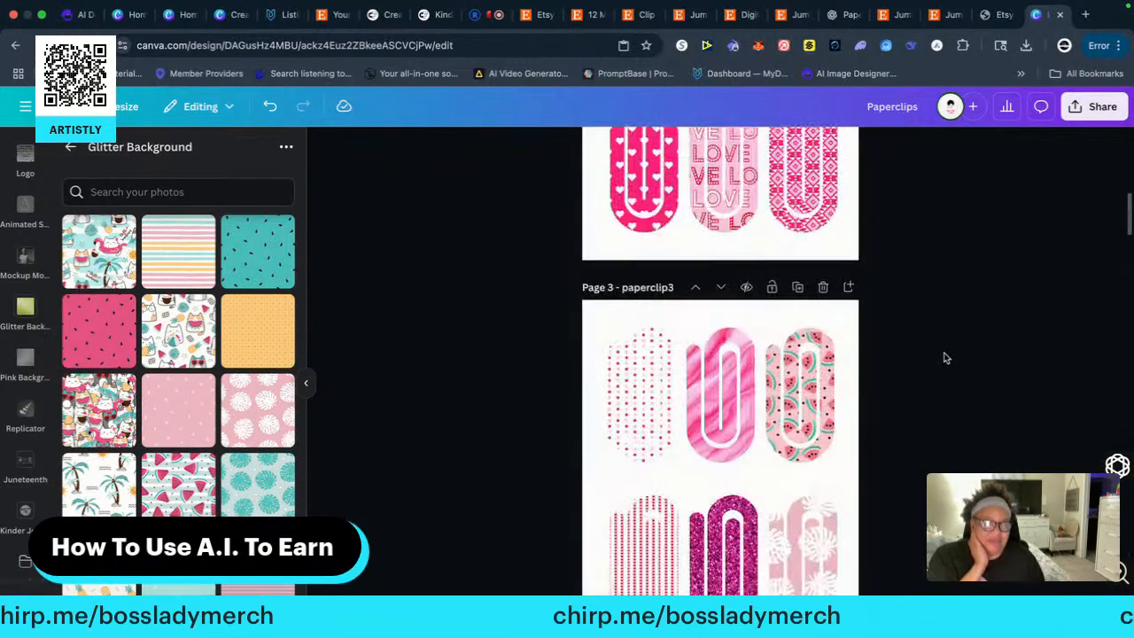
scroll(944, 358, up, 8)
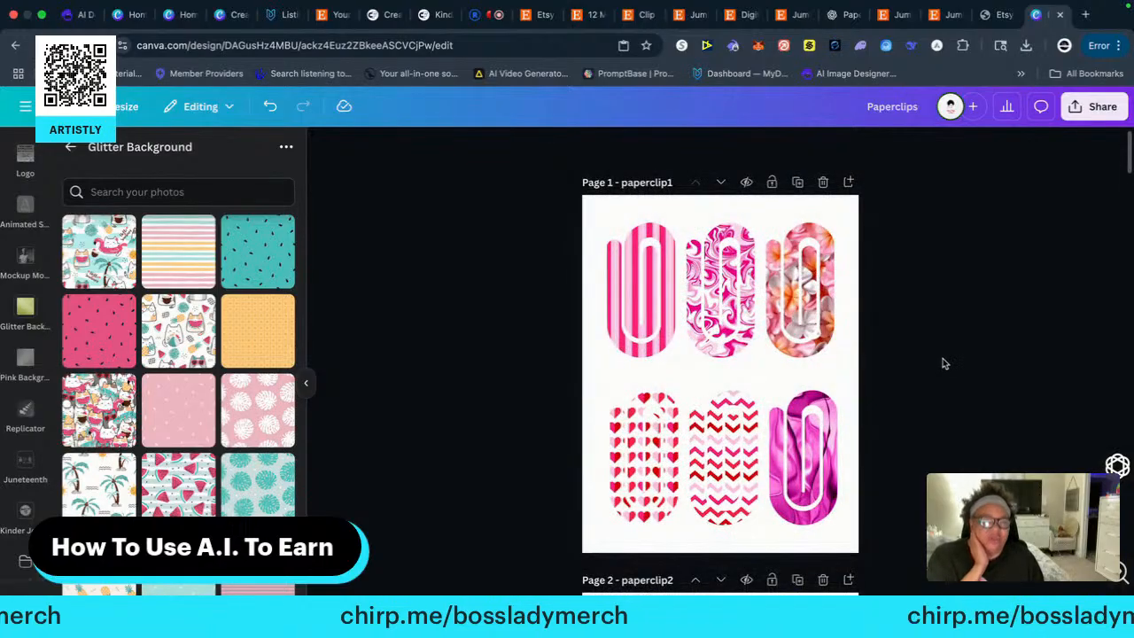
scroll(926, 371, down, 10)
scroll(927, 374, up, 7)
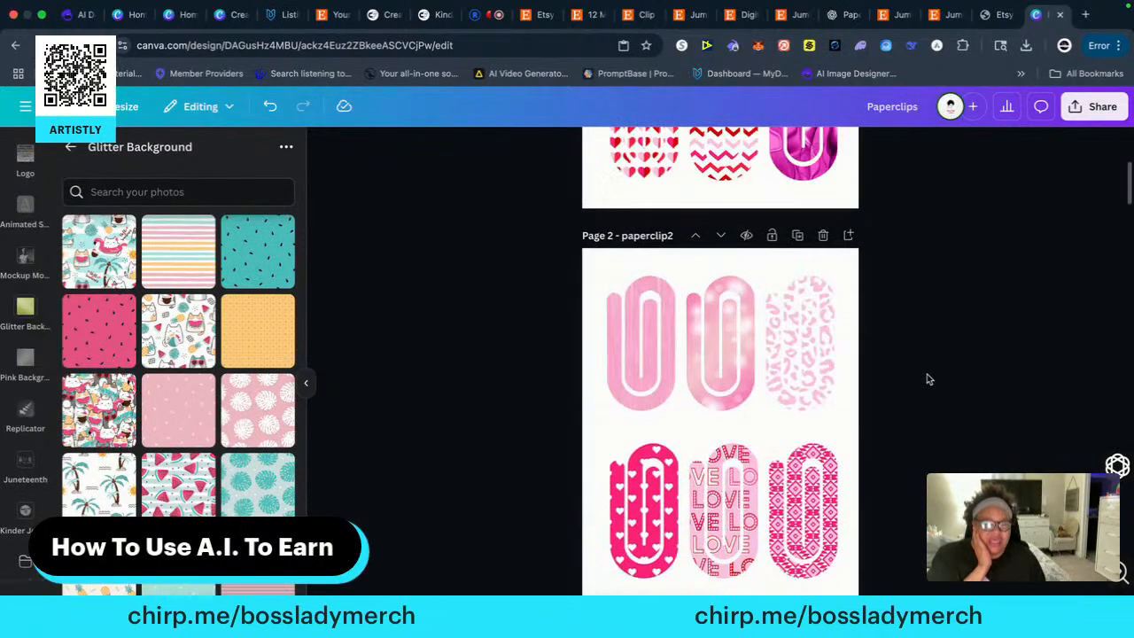
click(816, 347)
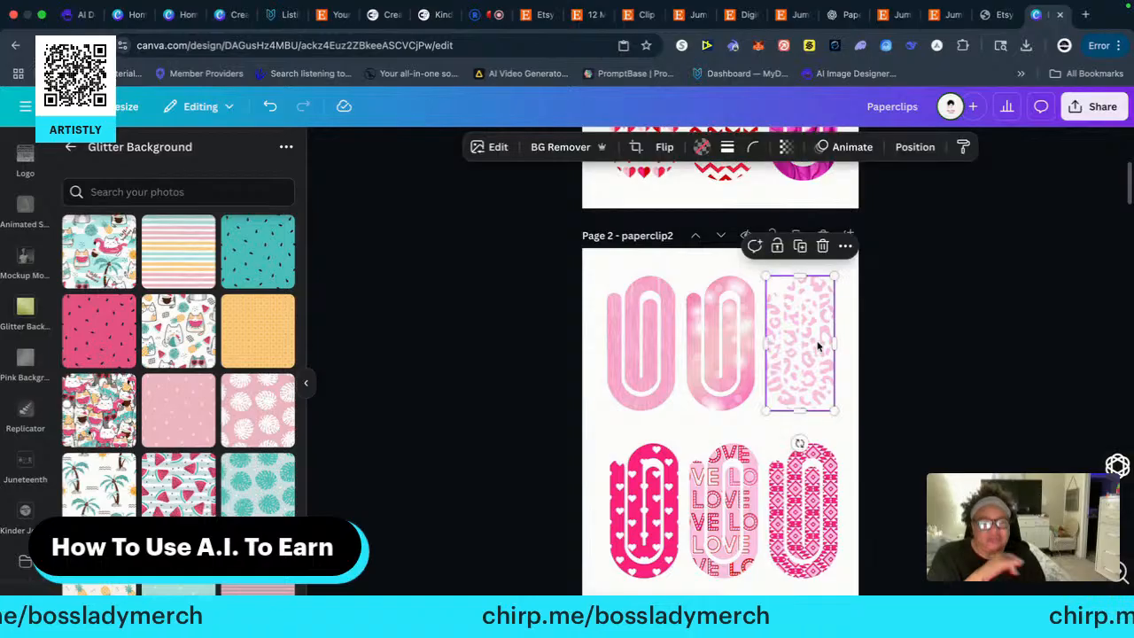
right_click(800, 322)
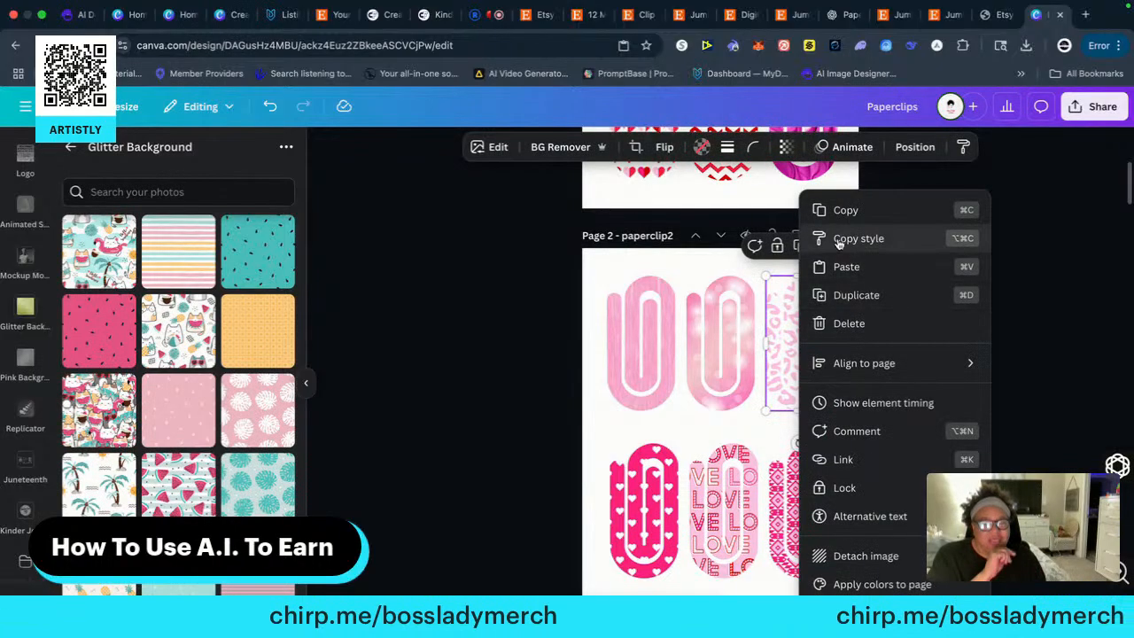
click(841, 209)
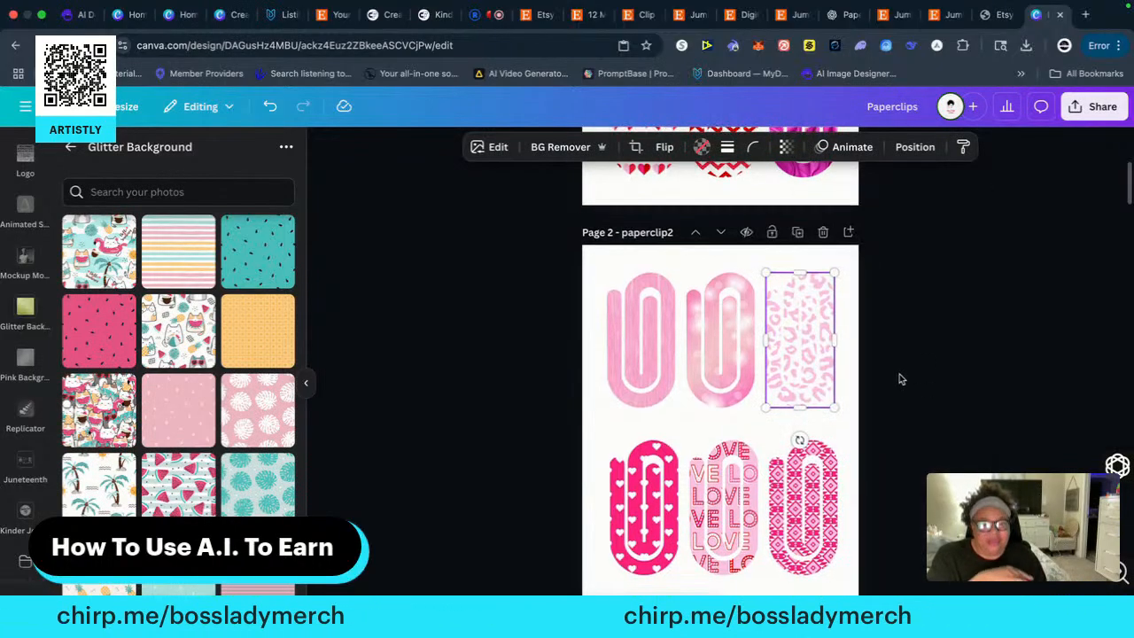
scroll(899, 373, down, 5)
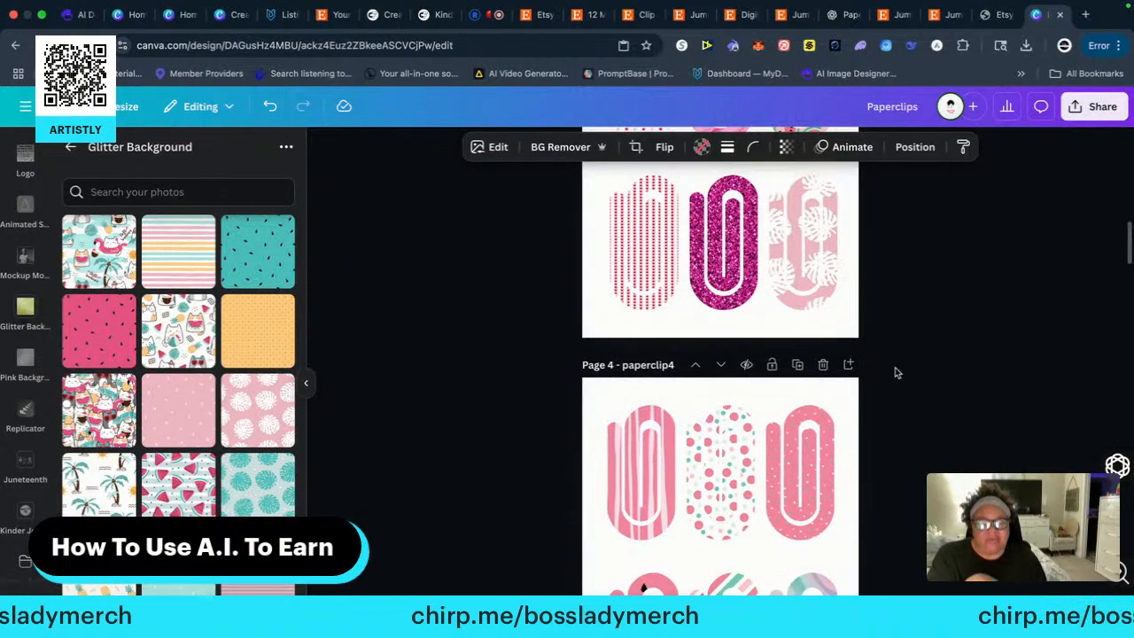
scroll(895, 370, down, 10)
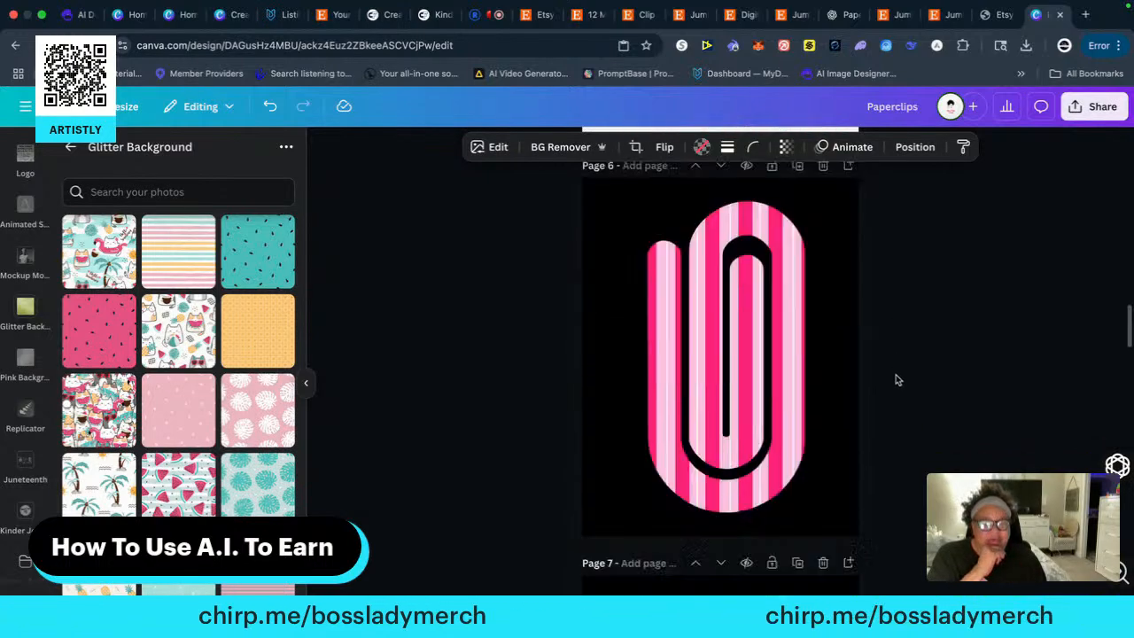
scroll(896, 376, down, 15)
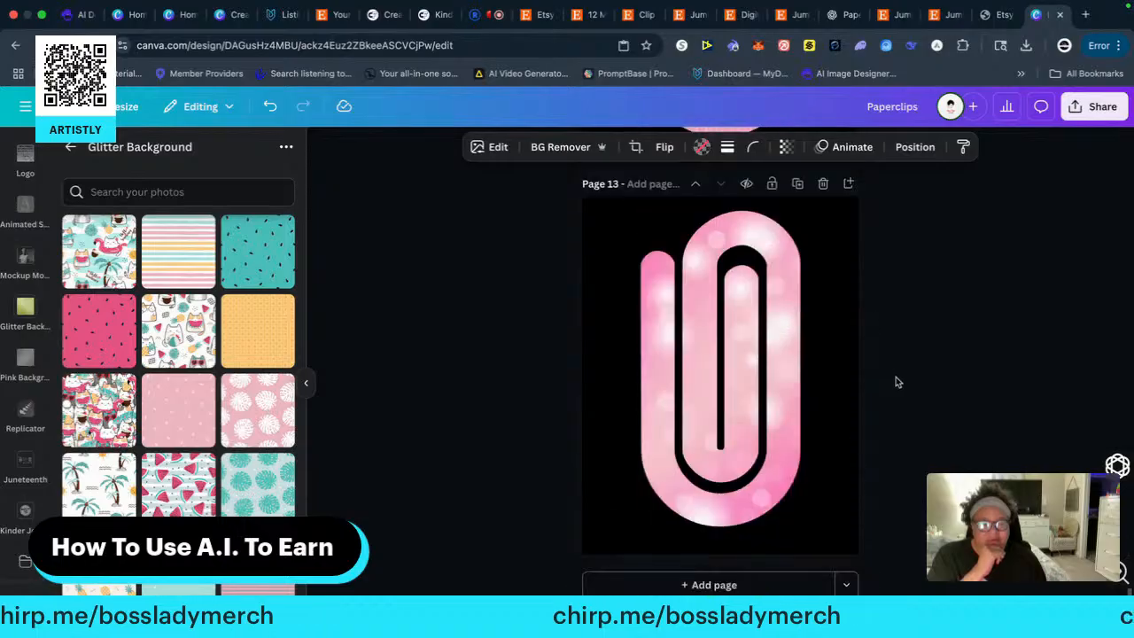
click(729, 585)
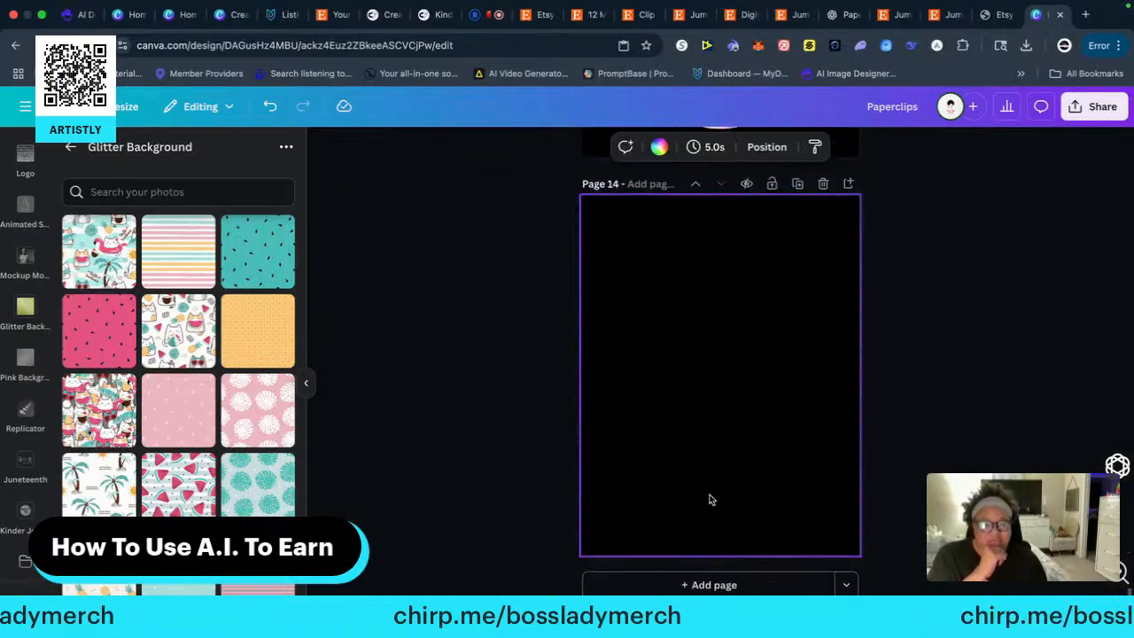
right_click(664, 308)
click(704, 381)
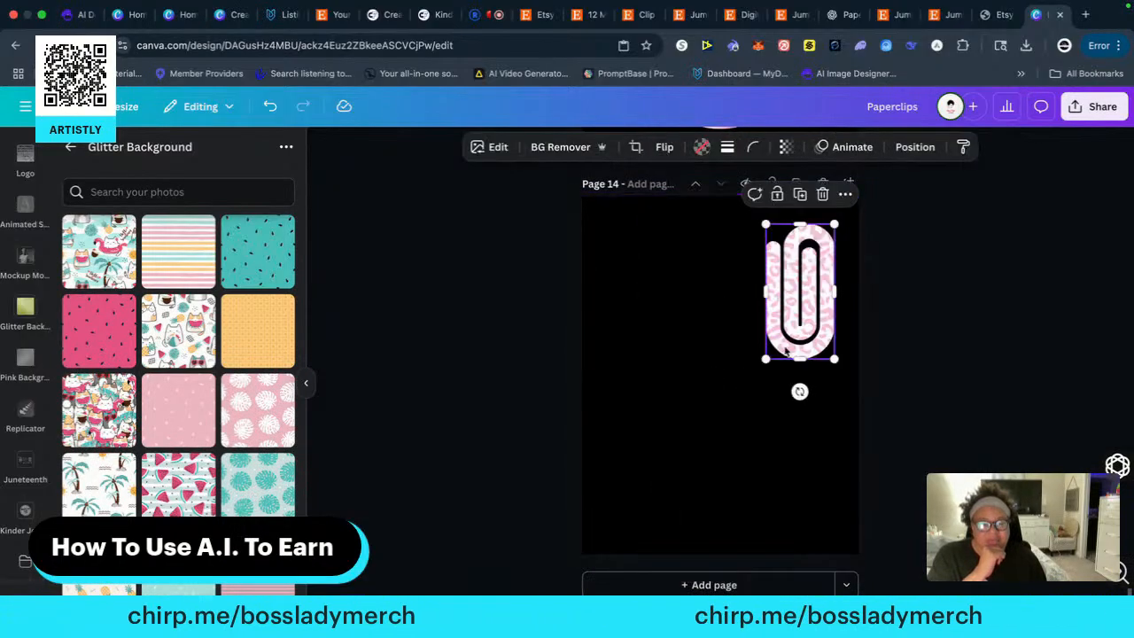
Enlarge the leopard-print paper clip to about 5.1 by 10.2 and centre it on page 14
drag(765, 359, 608, 523)
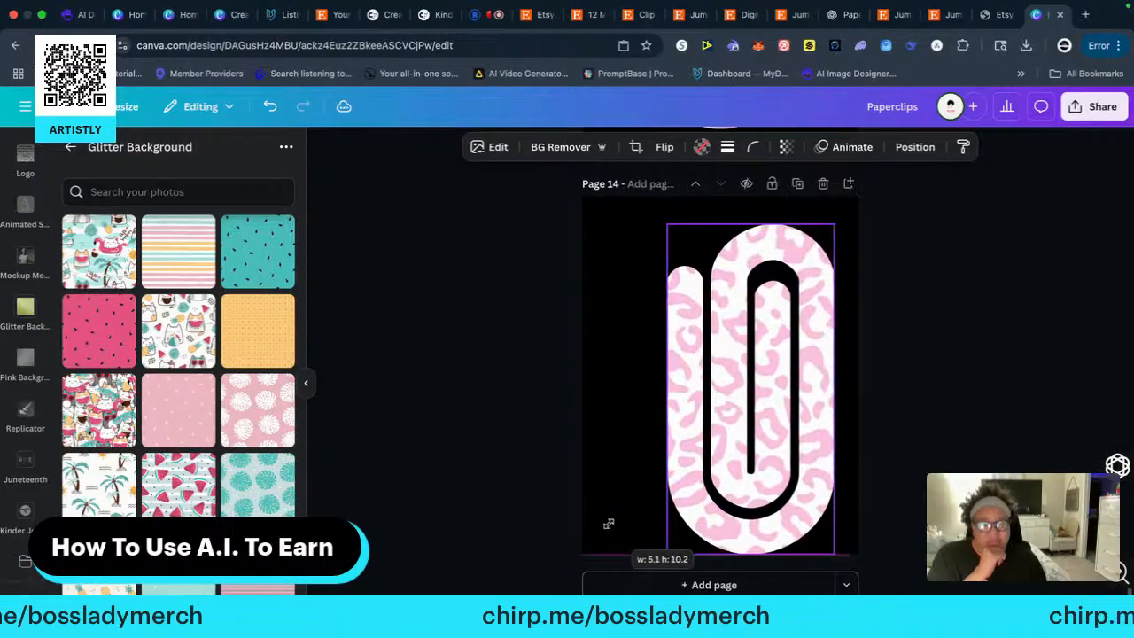
drag(704, 399, 676, 377)
click(924, 364)
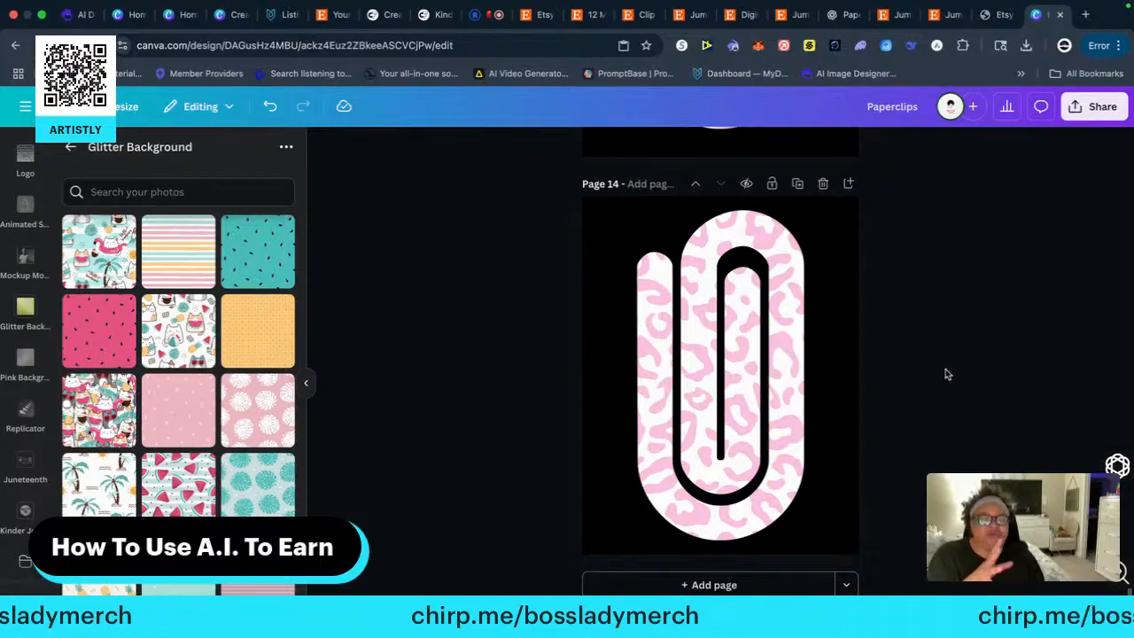
Add a new black-background page 15 after the leopard-print paper clip page
scroll(945, 375, up, 4)
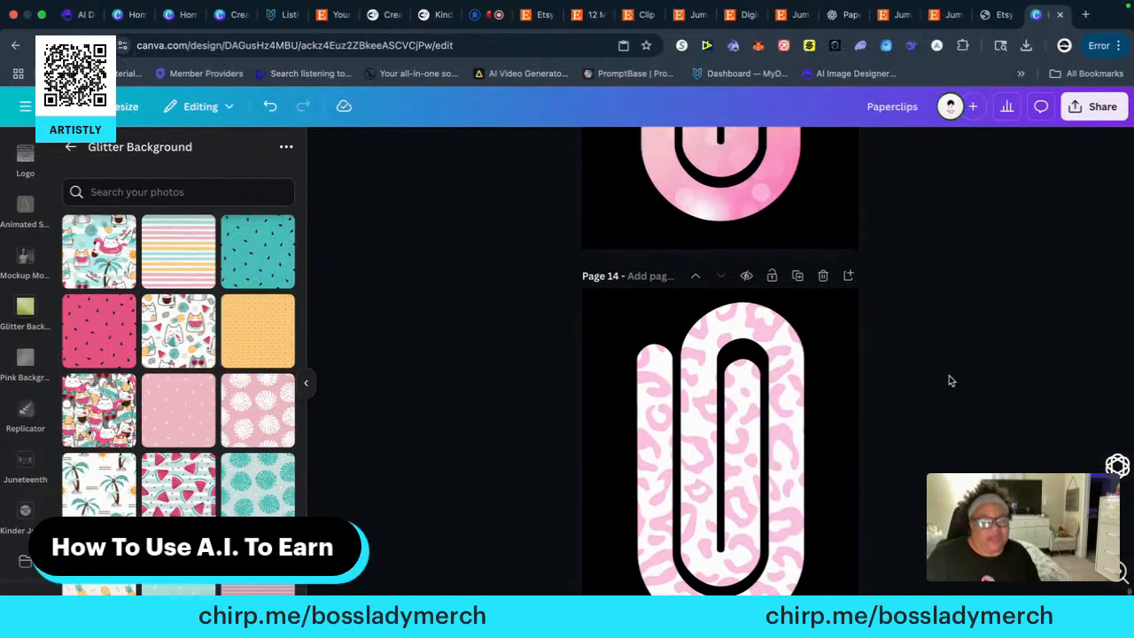
scroll(948, 382, down, 4)
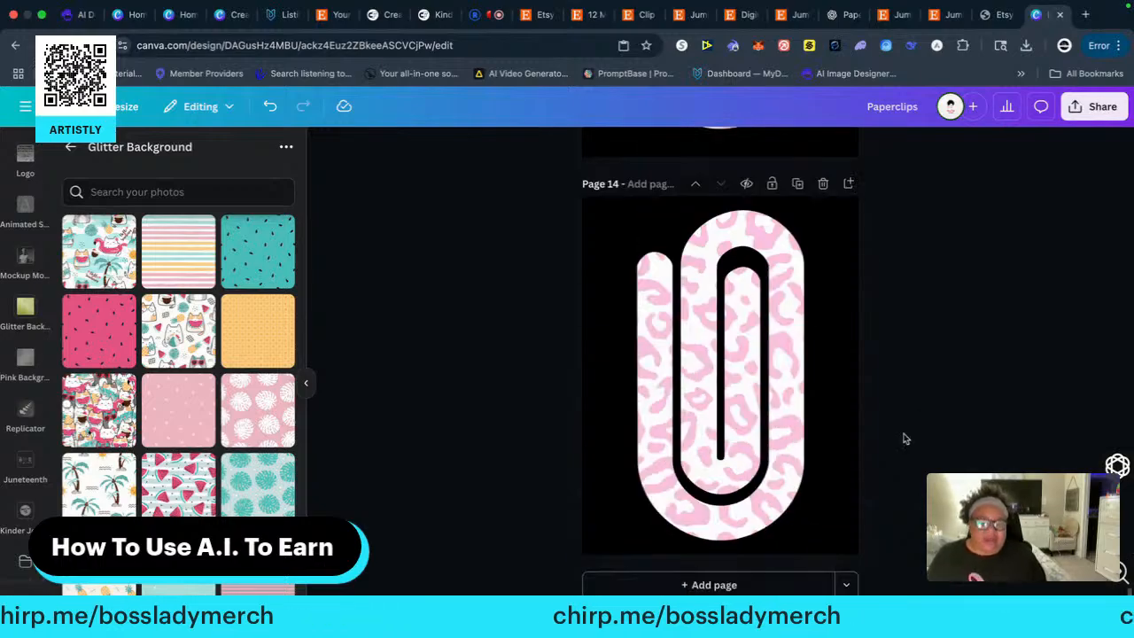
click(710, 582)
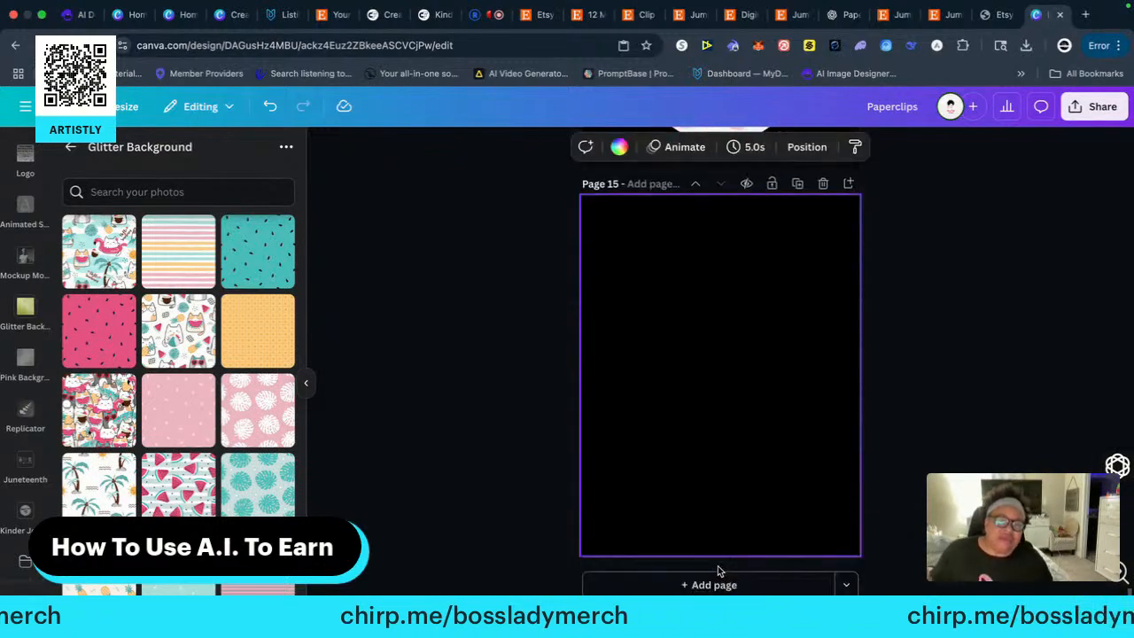
Copy the hot-pink paper clip with white hearts from page 2's bottom row onto the empty page 15
scroll(914, 303, up, 10)
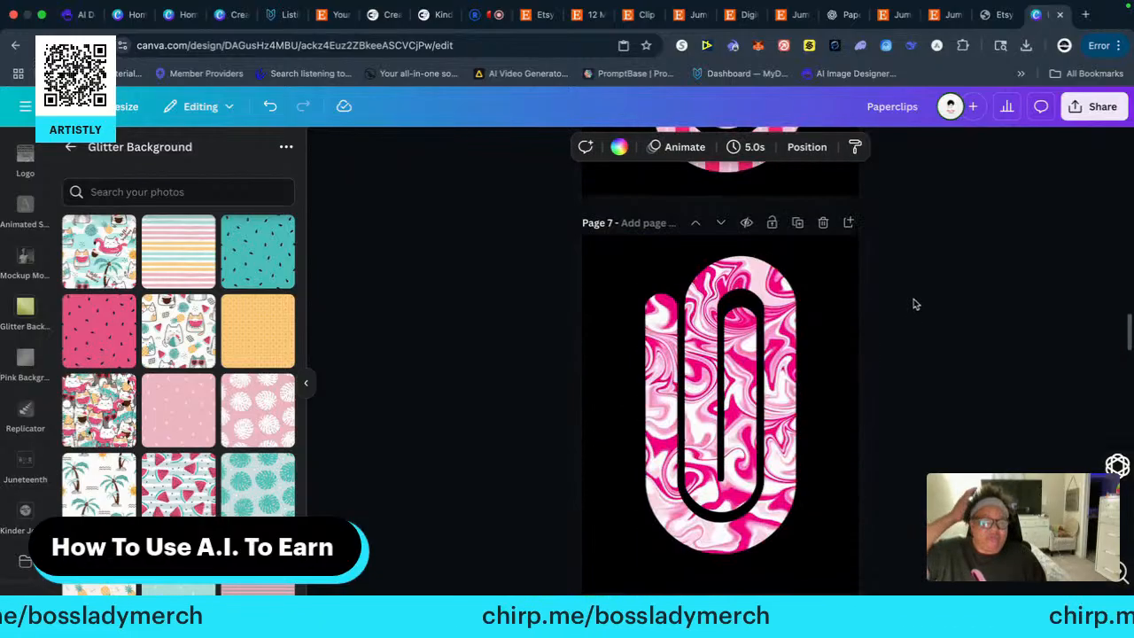
scroll(915, 303, up, 20)
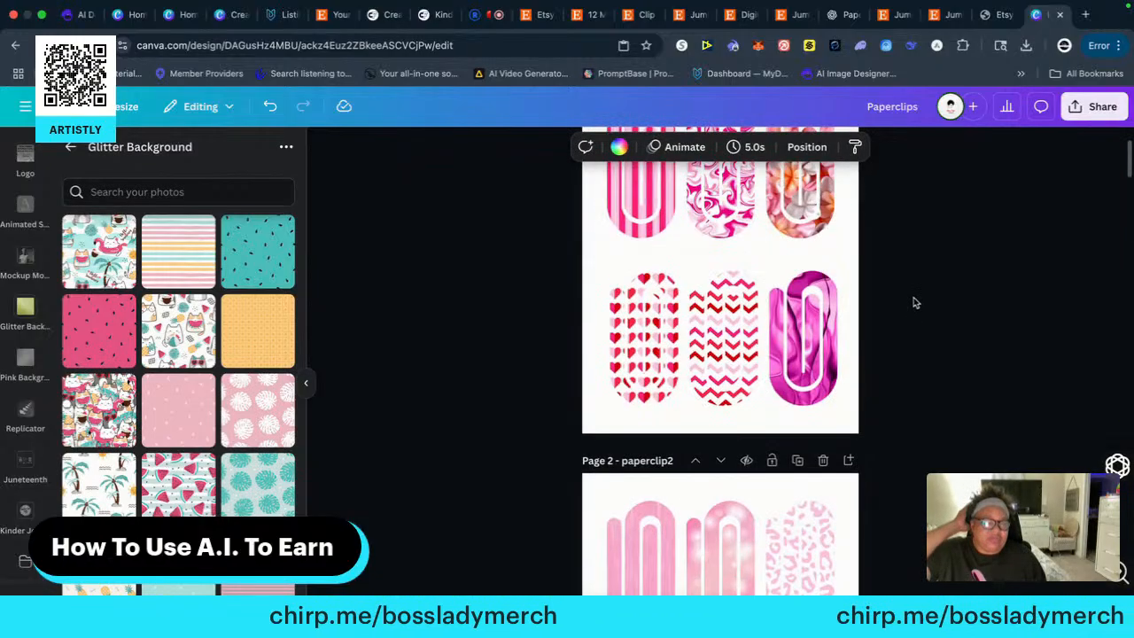
scroll(916, 302, down, 20)
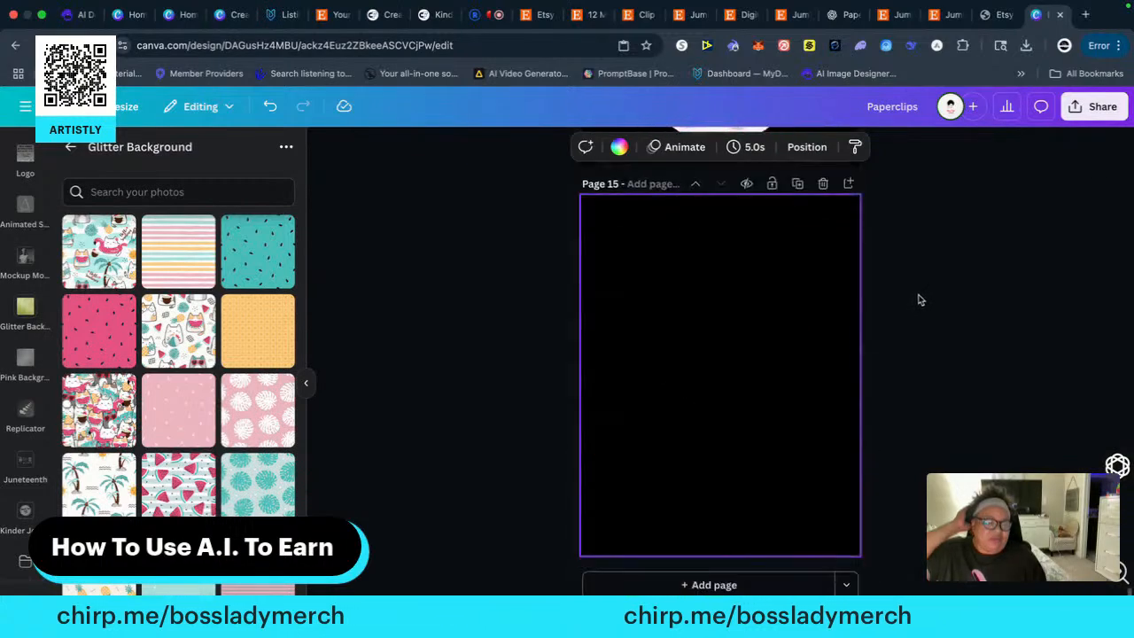
scroll(921, 301, up, 20)
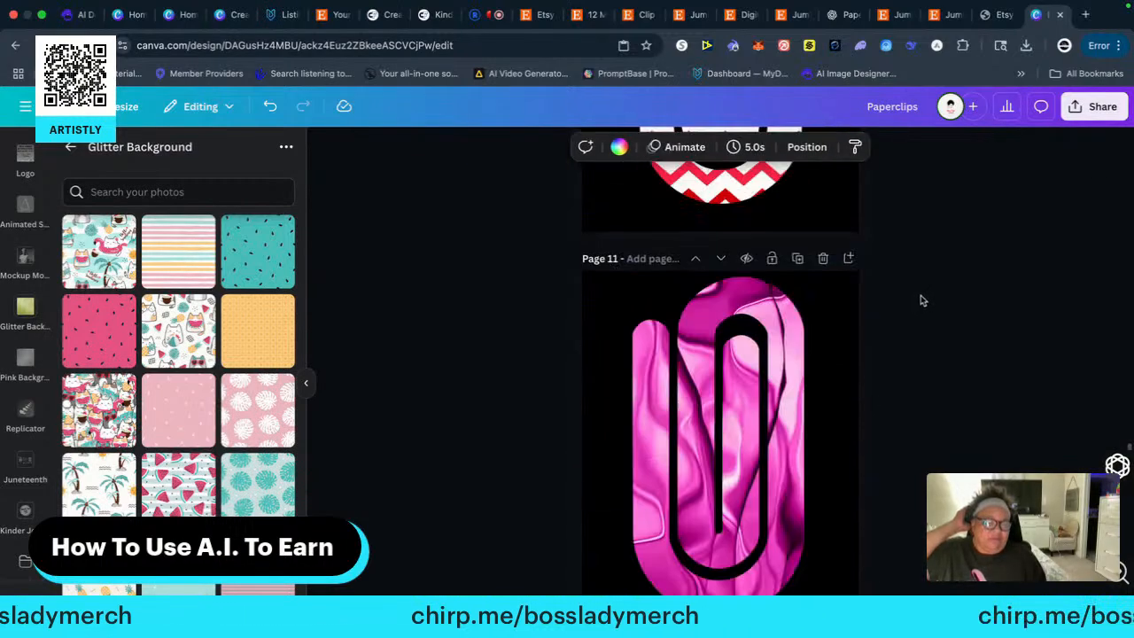
scroll(920, 299, up, 20)
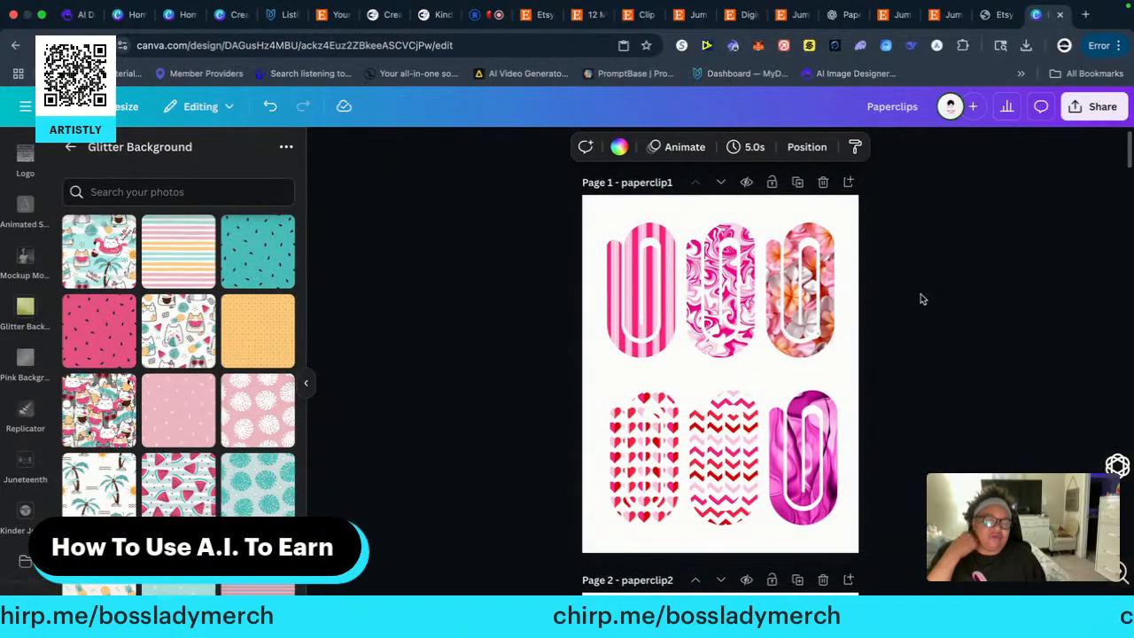
scroll(921, 300, down, 5)
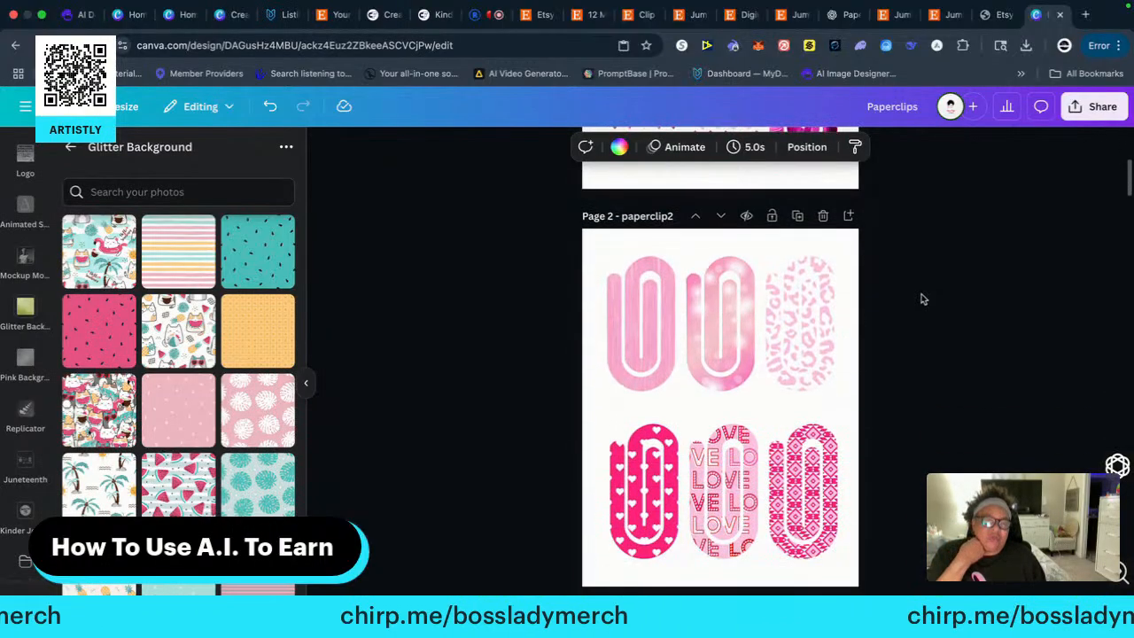
scroll(926, 303, down, 3)
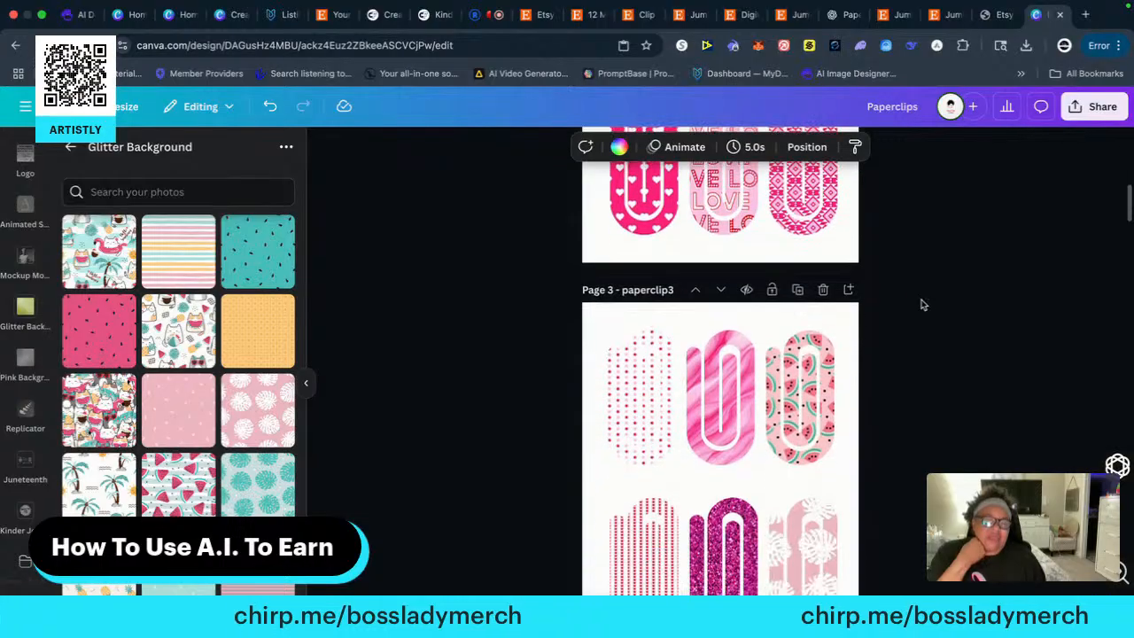
click(646, 218)
right_click(646, 218)
click(678, 210)
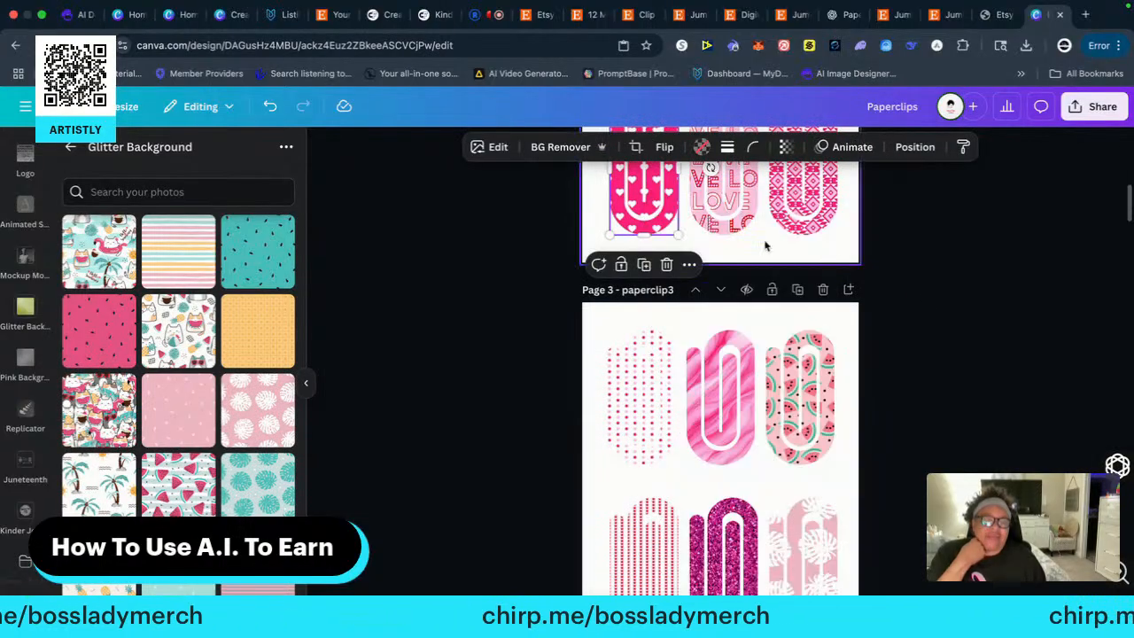
scroll(934, 344, down, 20)
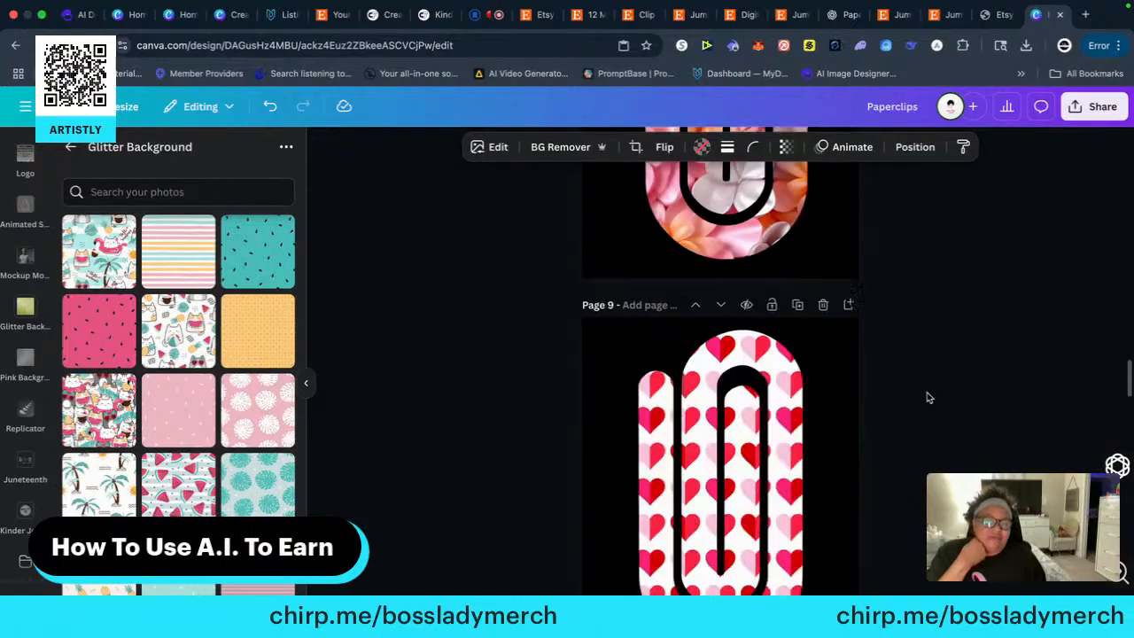
scroll(926, 394, down, 8)
right_click(701, 281)
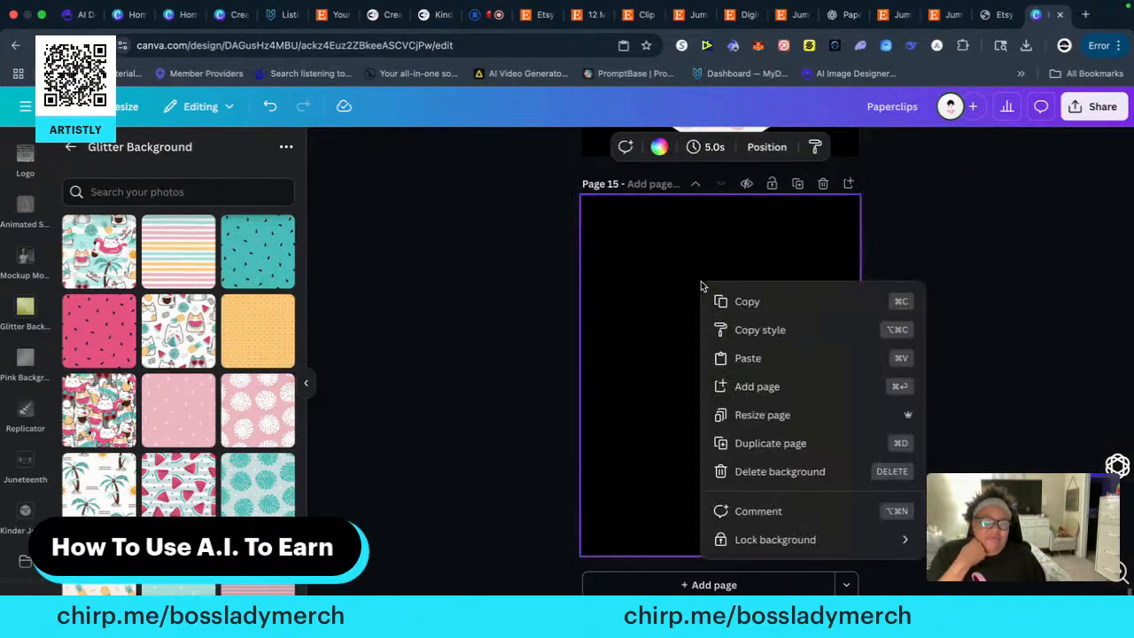
click(748, 357)
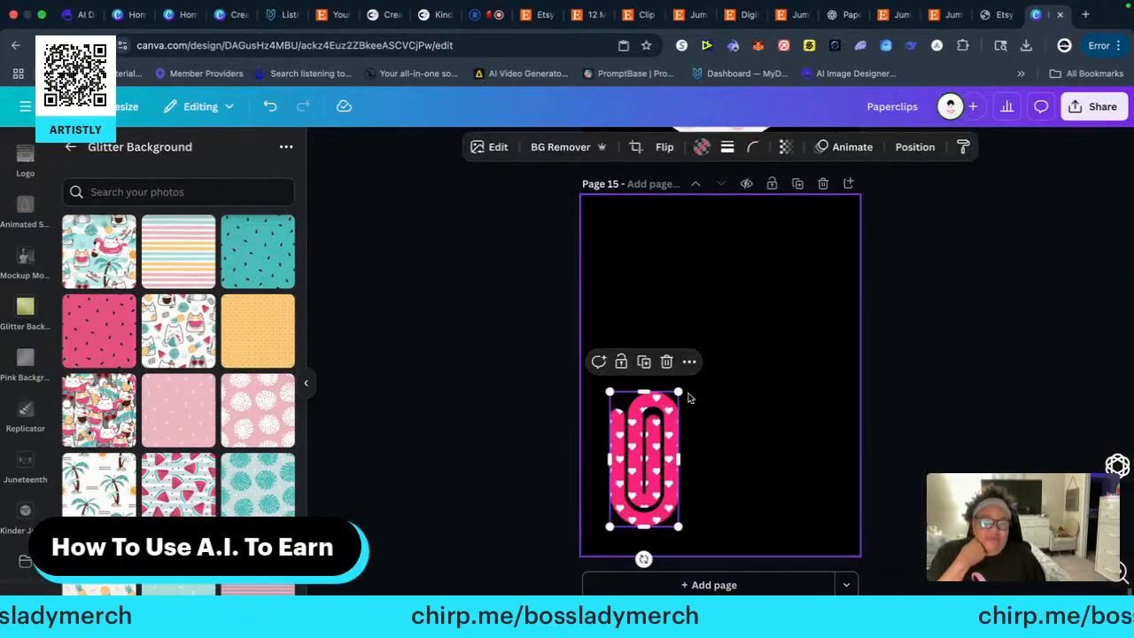
Enlarge the hot-pink paper clip with white hearts to about 5 by 9.9 and centre it on page 15
drag(678, 391, 798, 215)
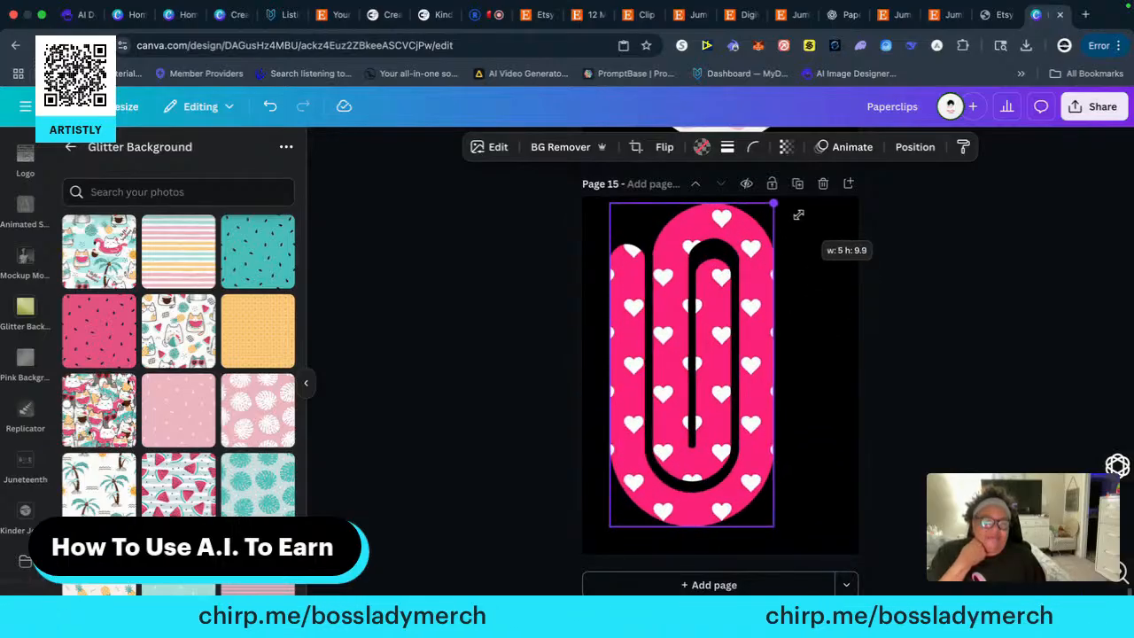
drag(716, 343, 746, 345)
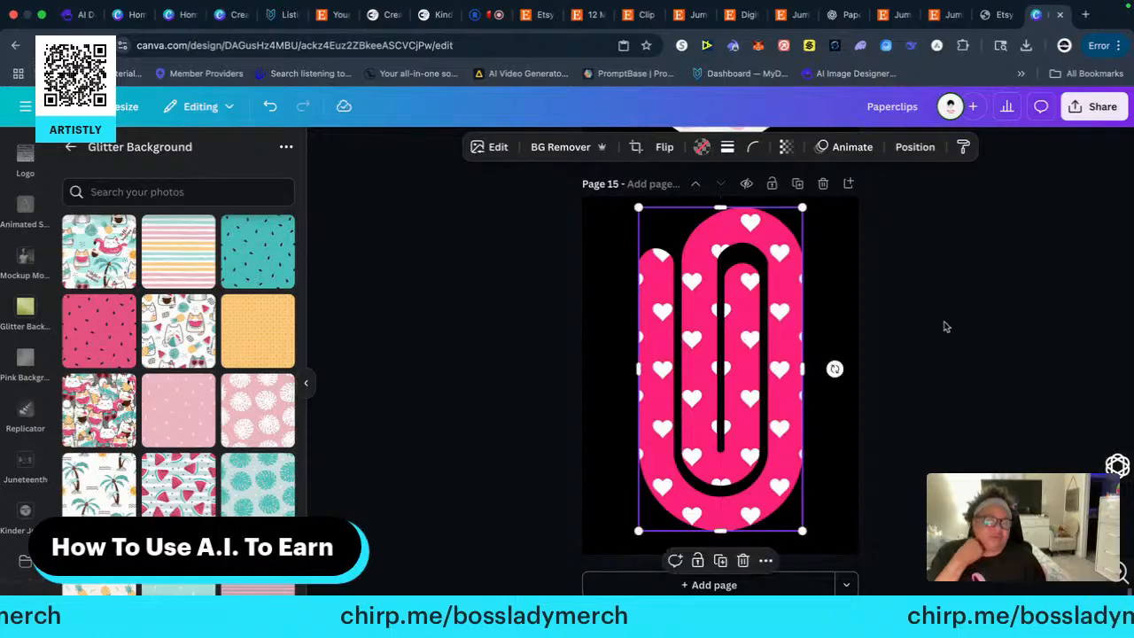
click(945, 309)
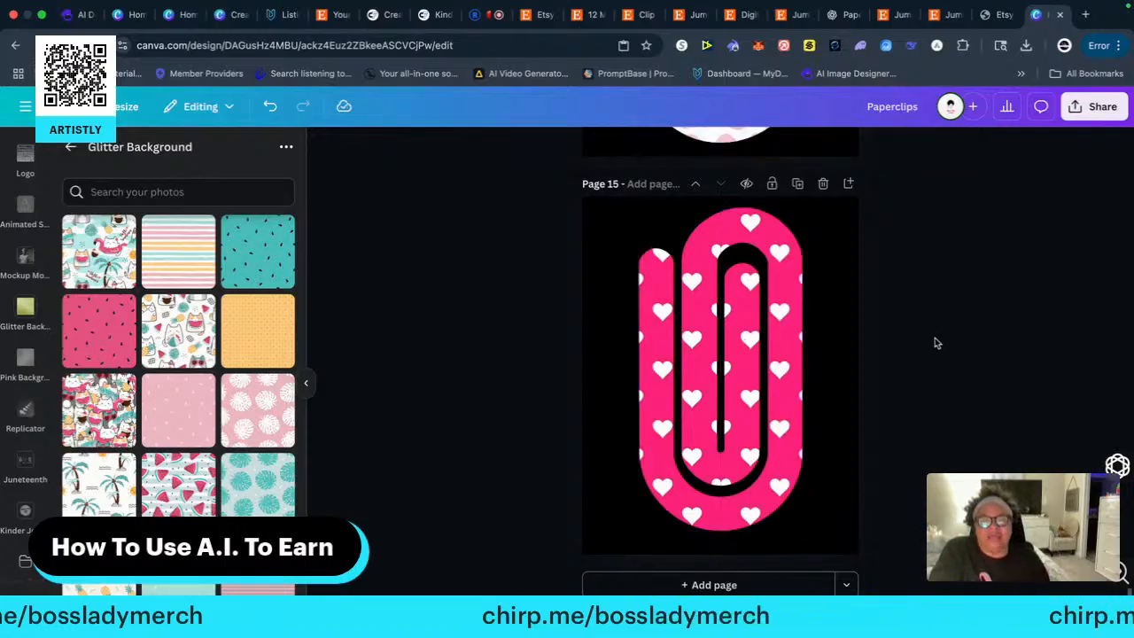
Copy the pink LOVE-lettered paper clip from the middle of page 2's bottom row onto a new black-background page 16
scroll(921, 324, up, 20)
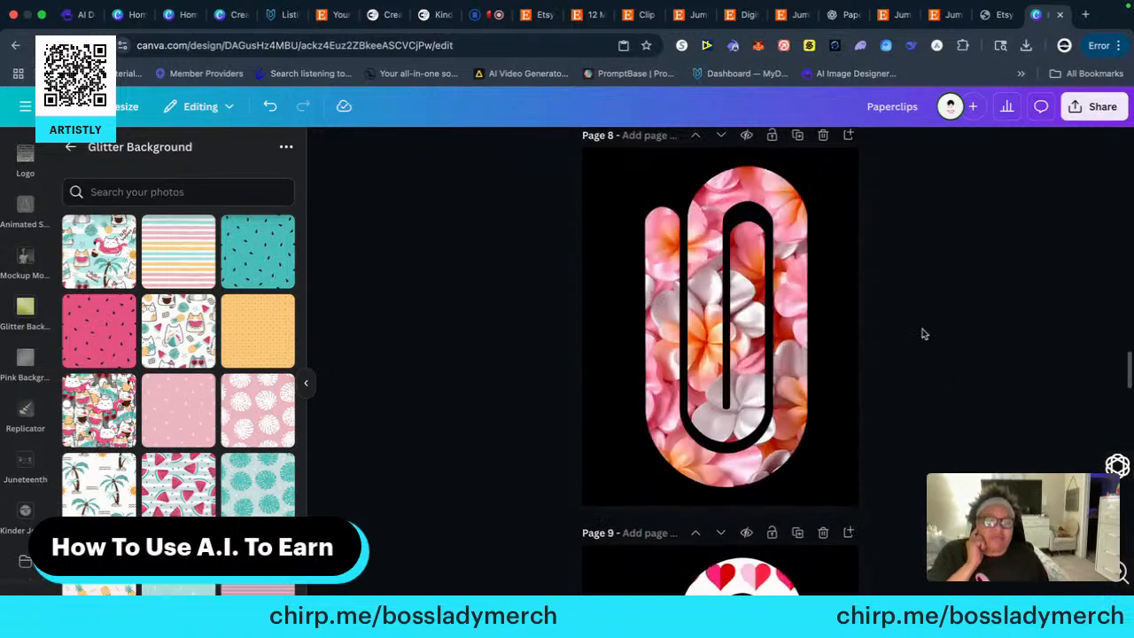
scroll(925, 337, up, 2)
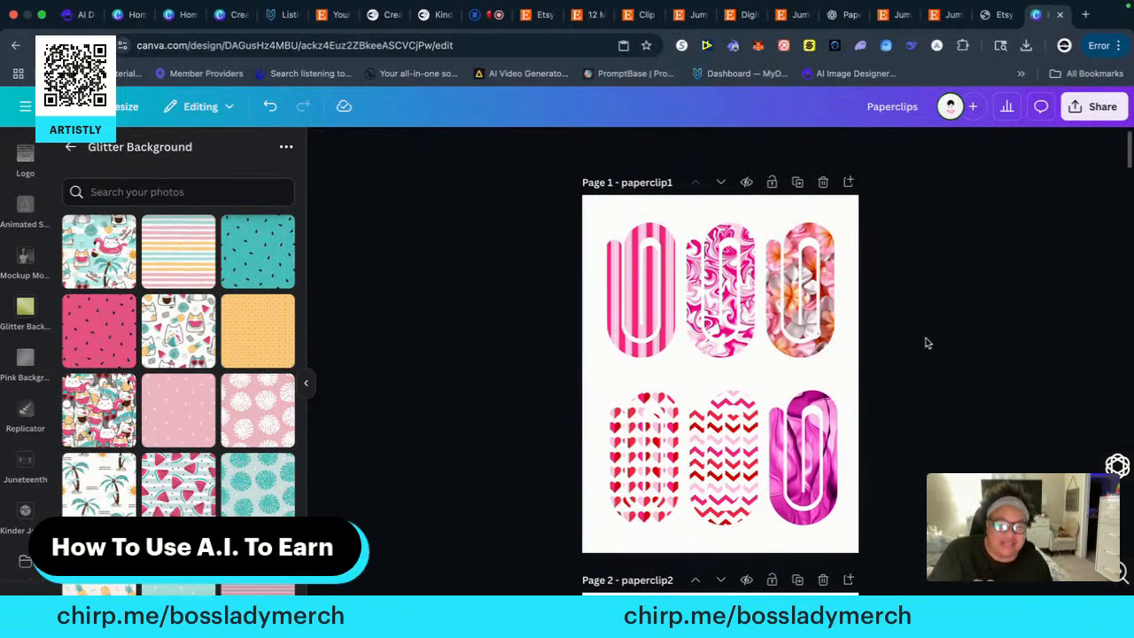
scroll(927, 343, down, 8)
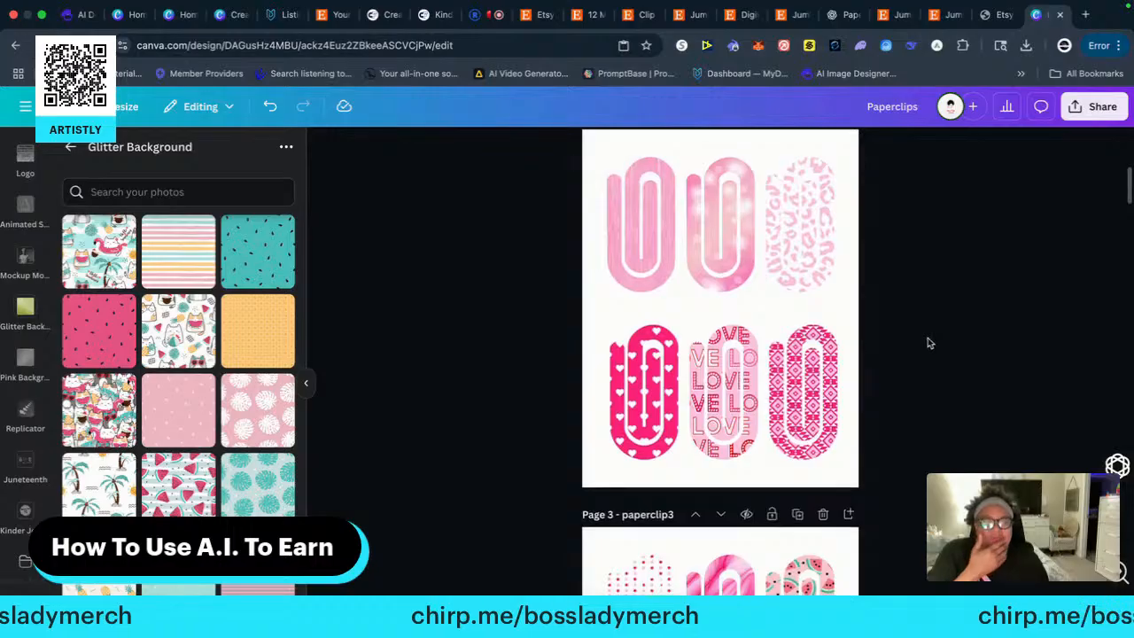
scroll(939, 341, up, 2)
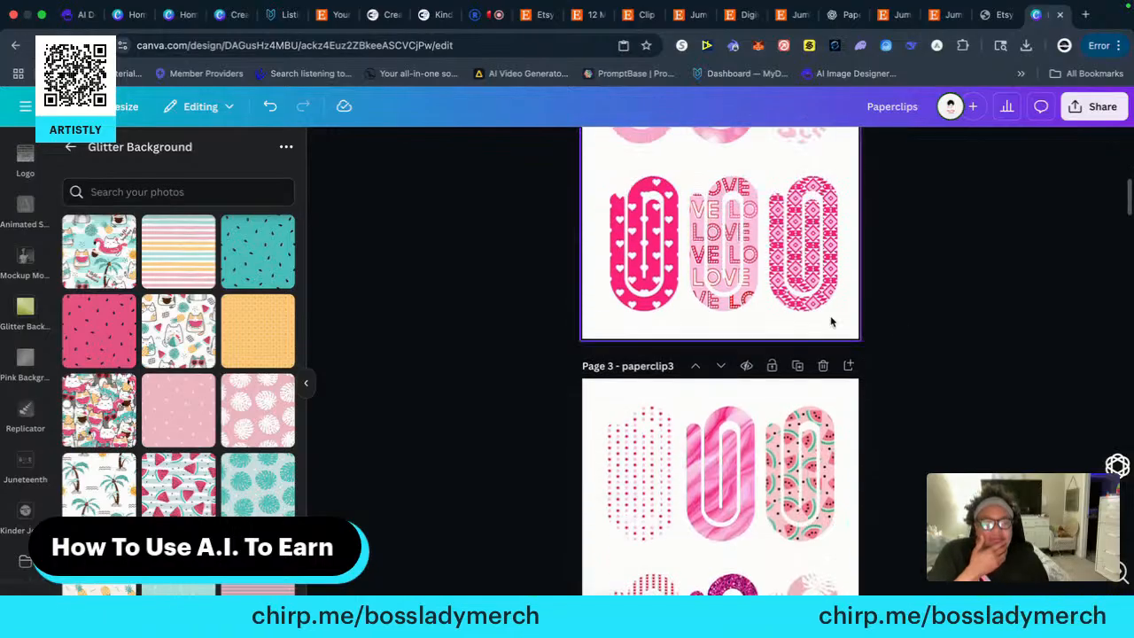
click(744, 276)
right_click(744, 276)
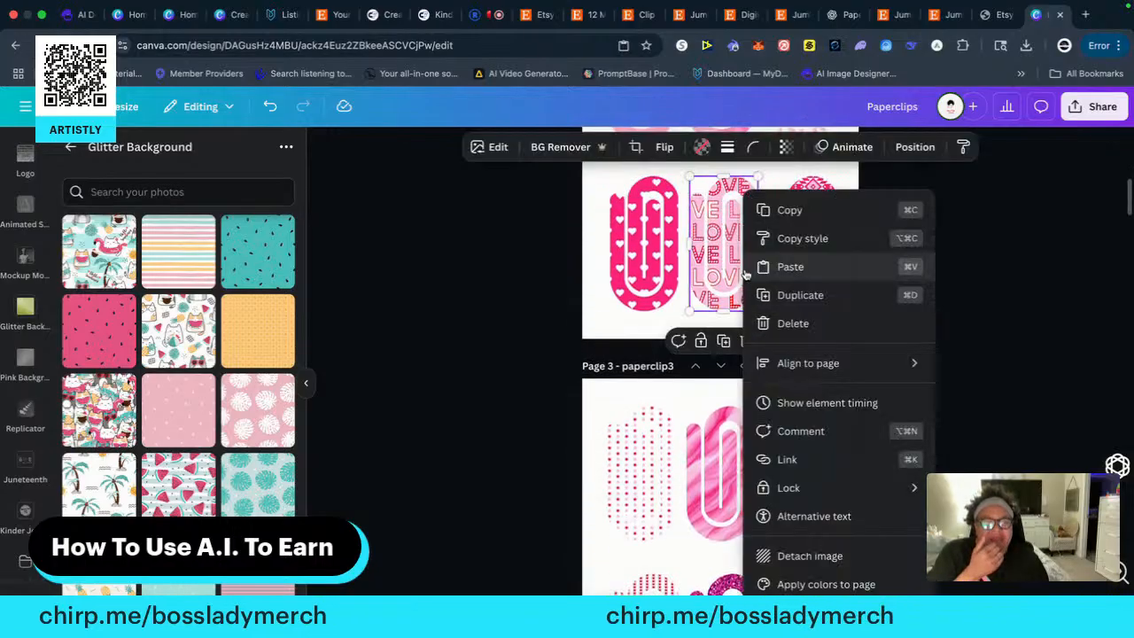
click(787, 208)
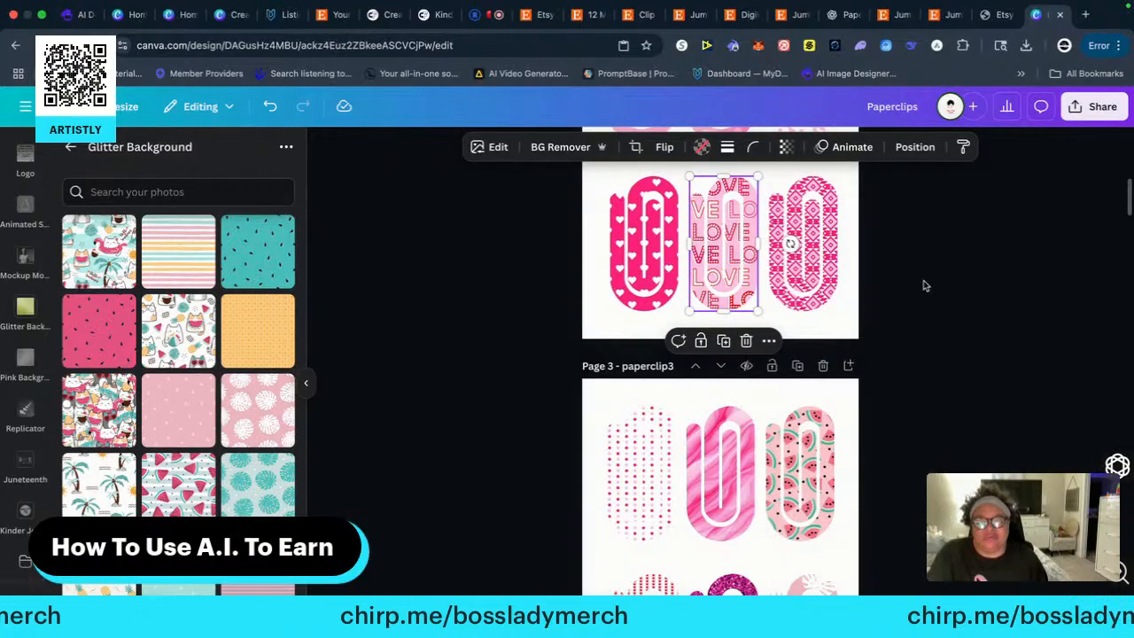
scroll(930, 407, down, 20)
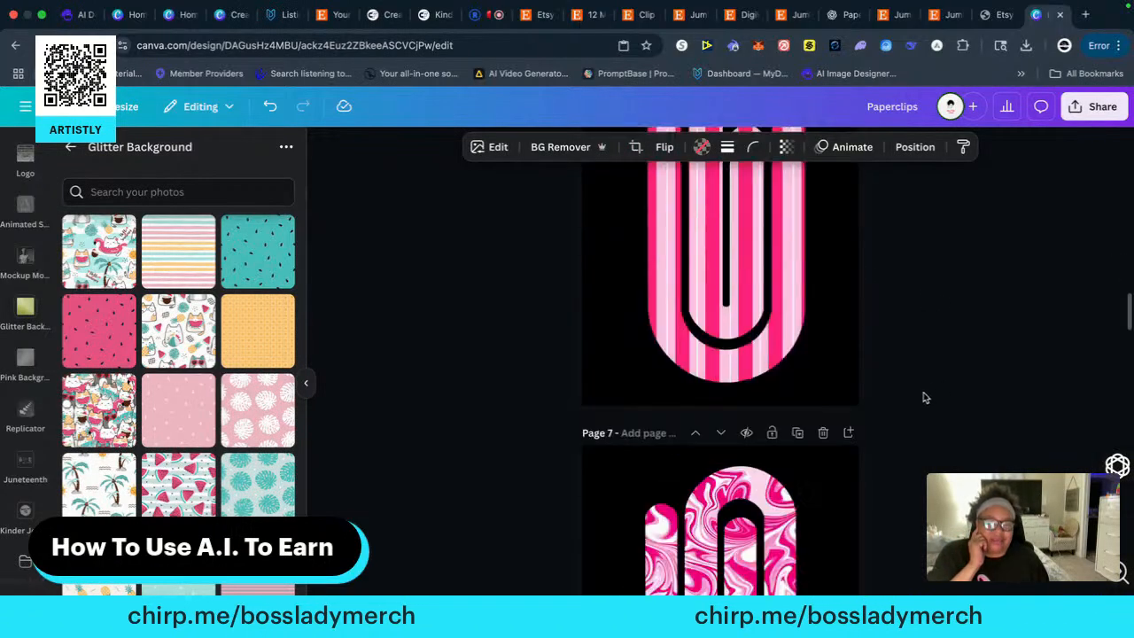
scroll(922, 396, down, 15)
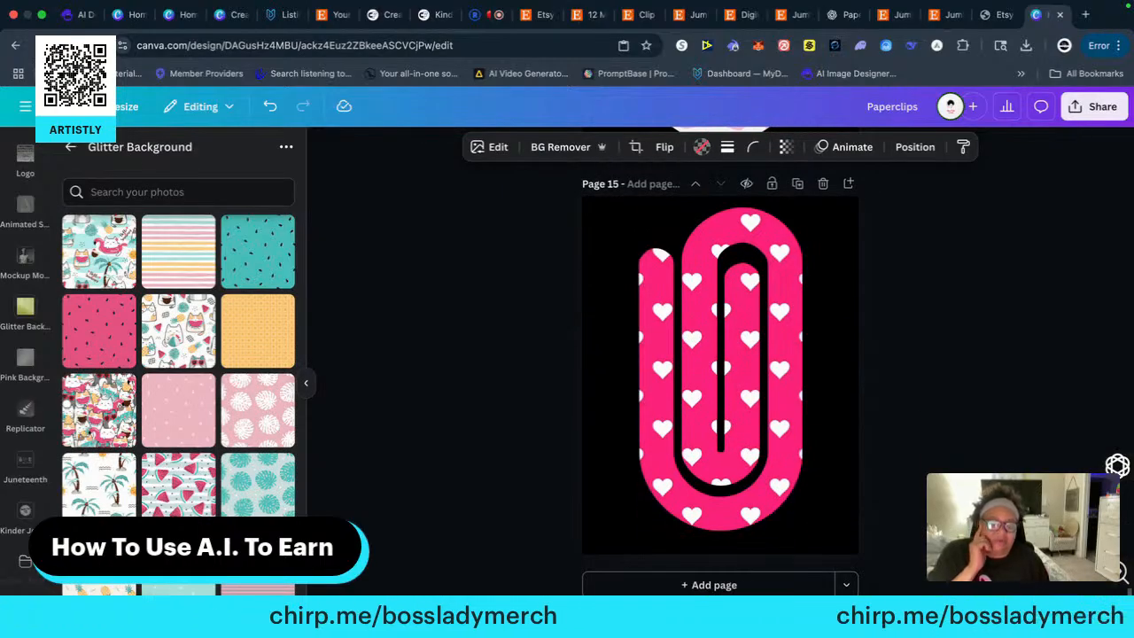
click(719, 585)
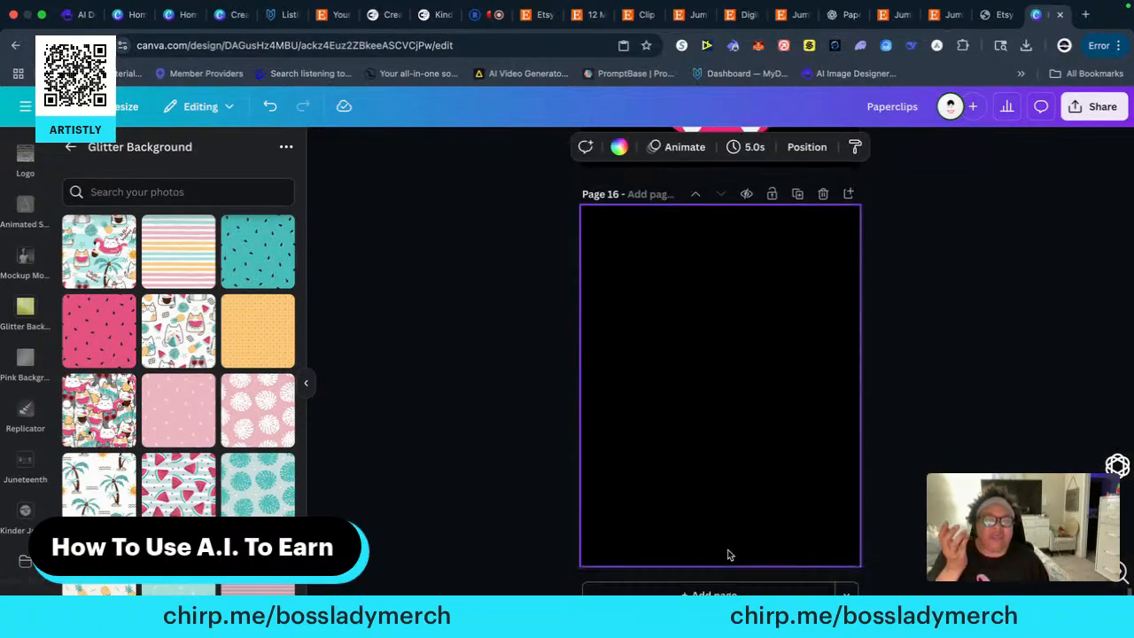
right_click(688, 310)
click(748, 384)
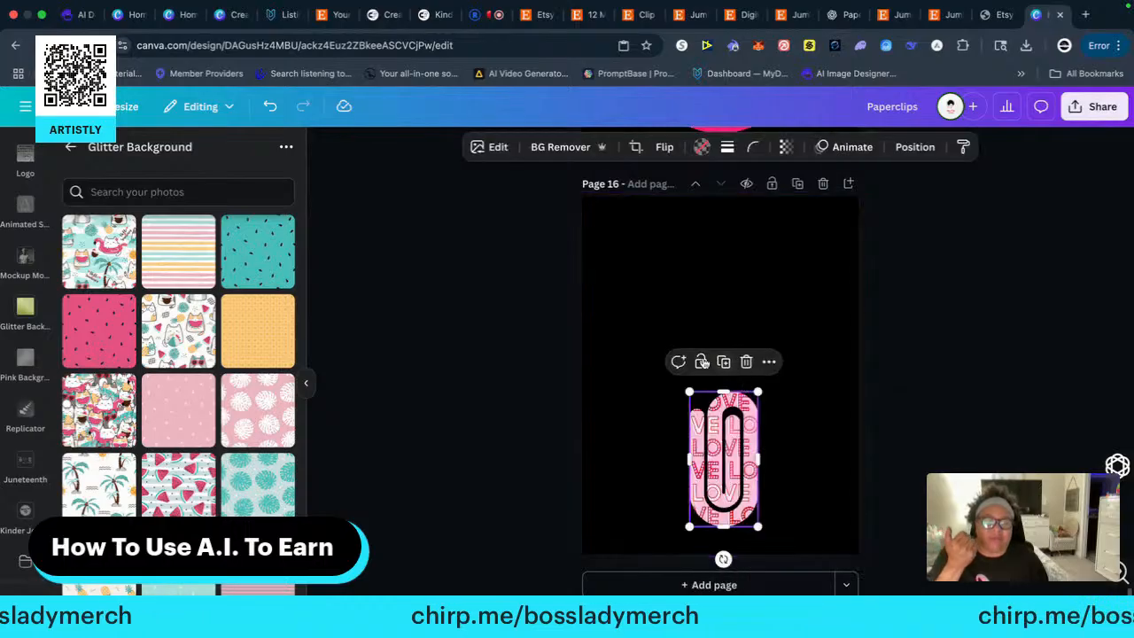
Enlarge the LOVE-lettered paper clip to nearly the full height of page 16 and centre it
drag(690, 391, 581, 204)
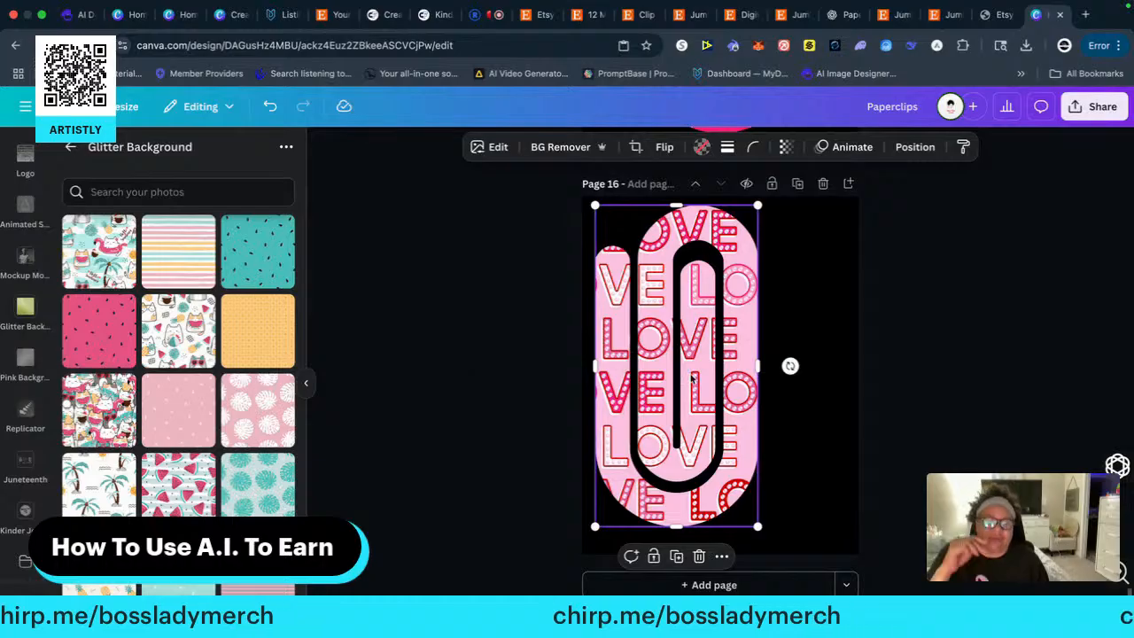
drag(705, 393, 748, 394)
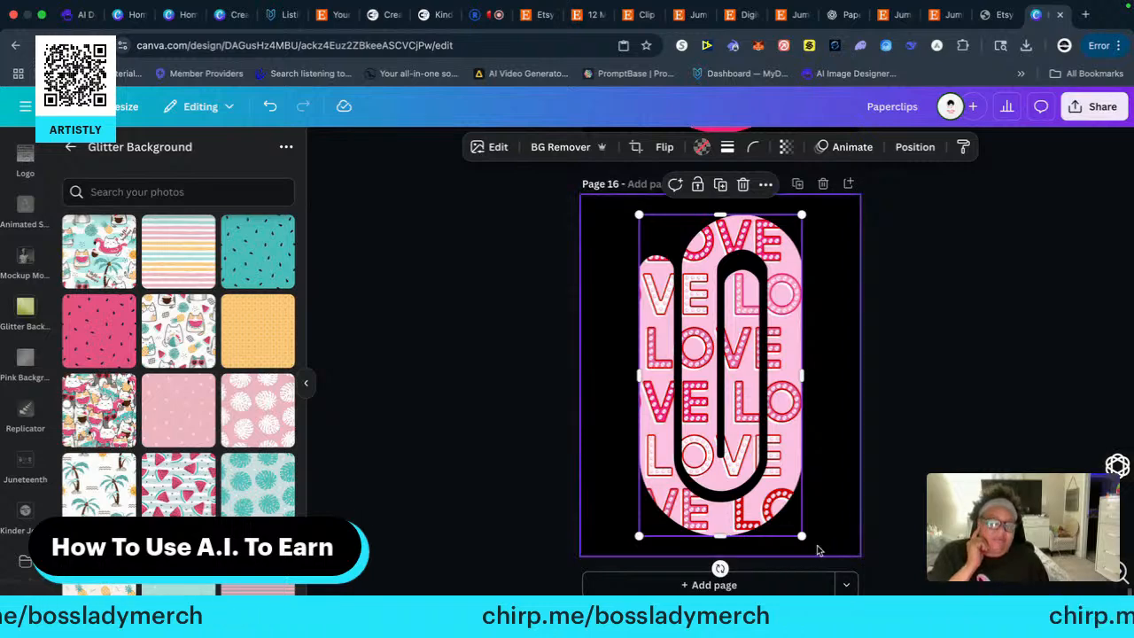
drag(805, 537, 817, 544)
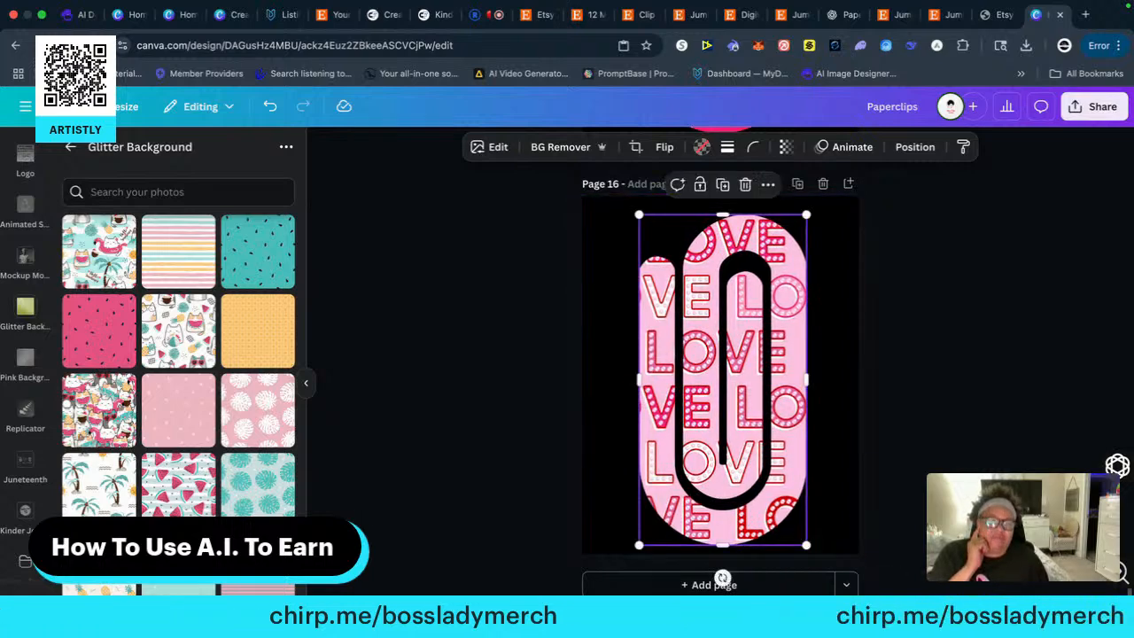
click(949, 536)
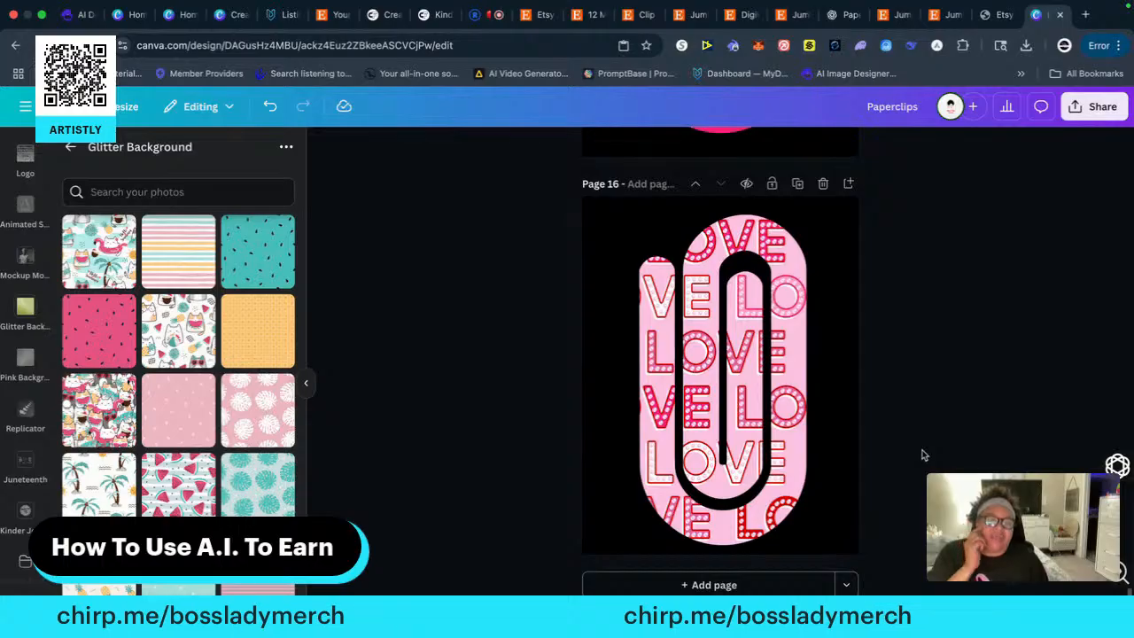
Copy the pink geometric diamond-patterned paper clip from the end of page 2's bottom row onto a new black-background page 17
scroll(876, 441, up, 20)
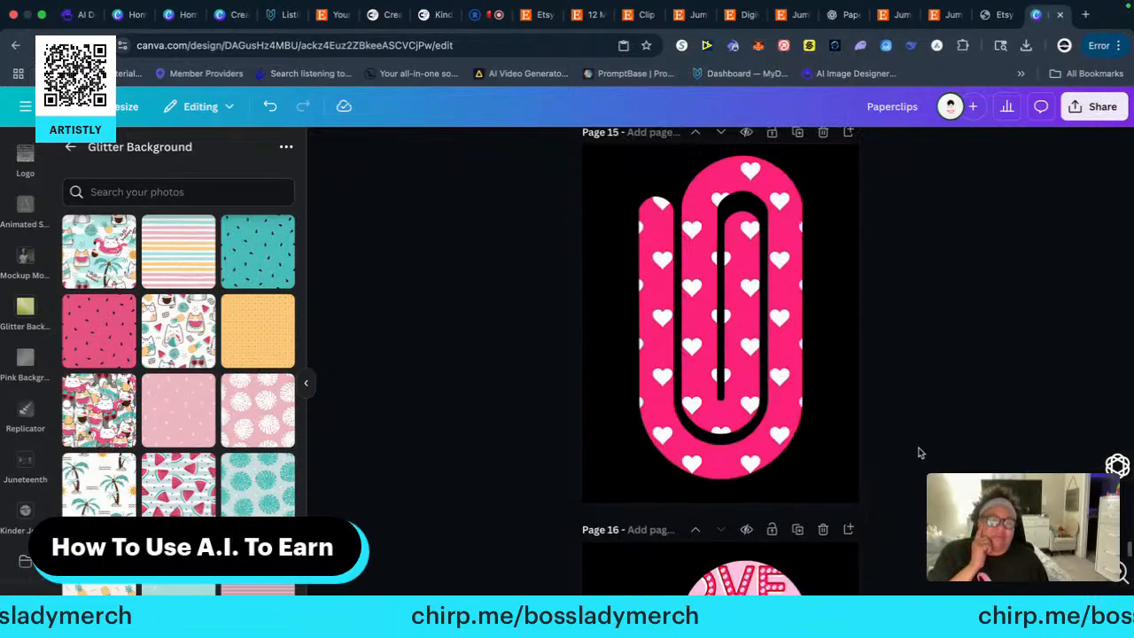
scroll(915, 439, up, 10)
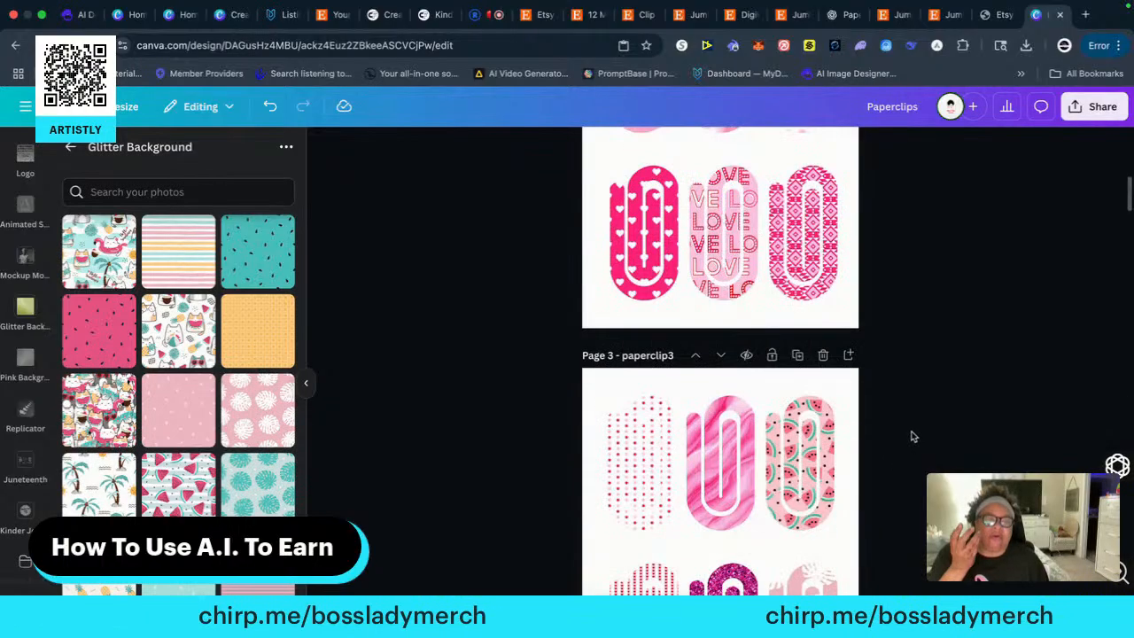
click(808, 262)
right_click(808, 260)
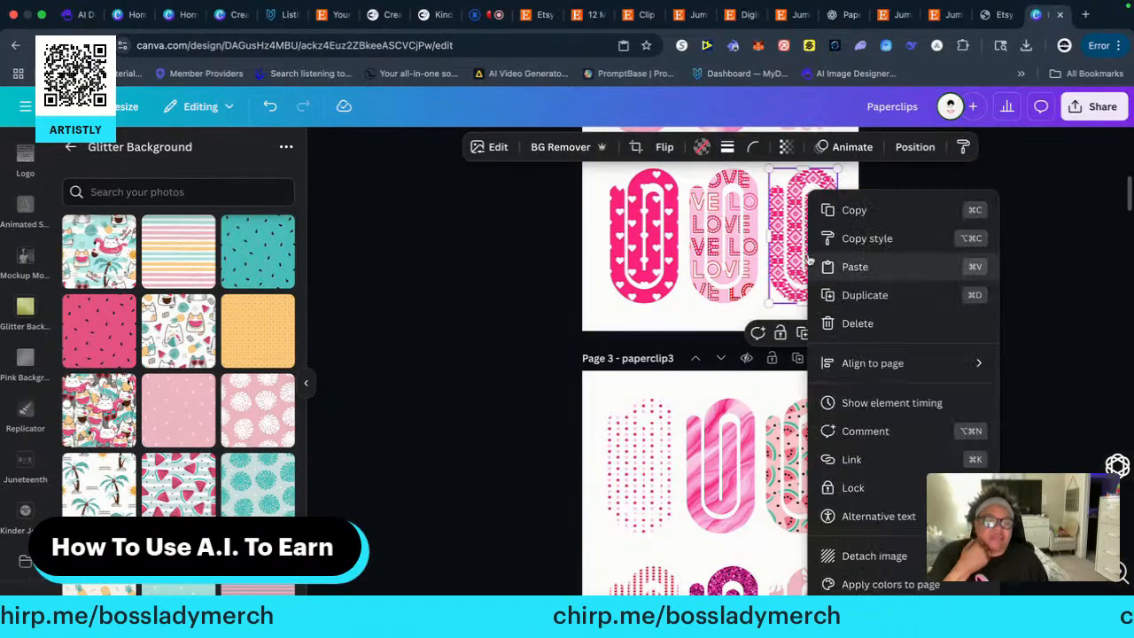
click(852, 210)
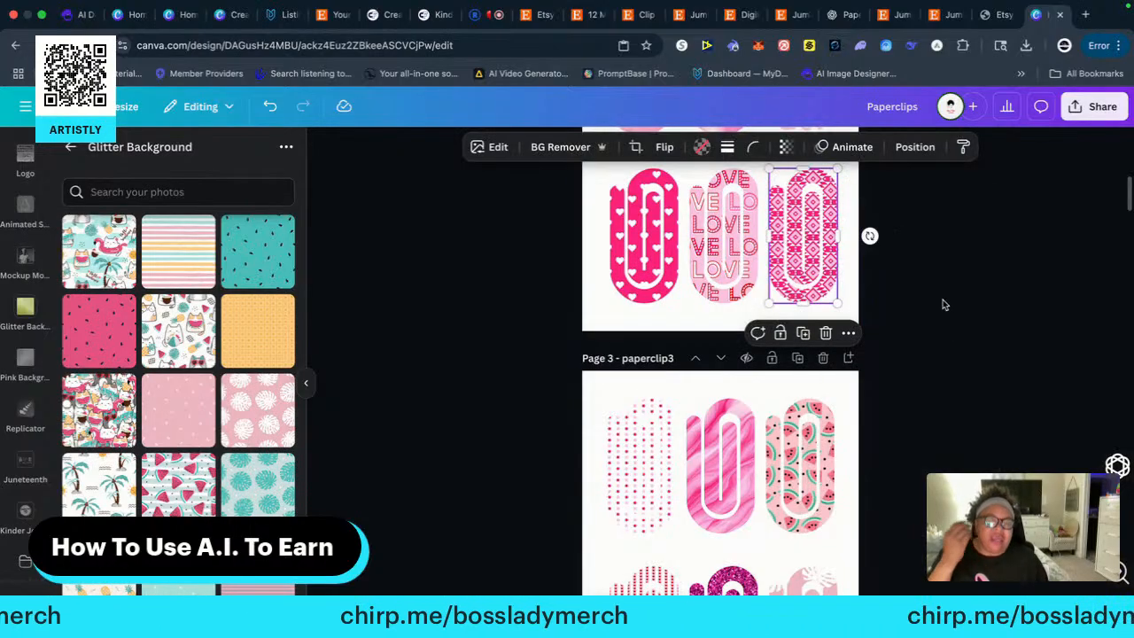
scroll(942, 337, down, 15)
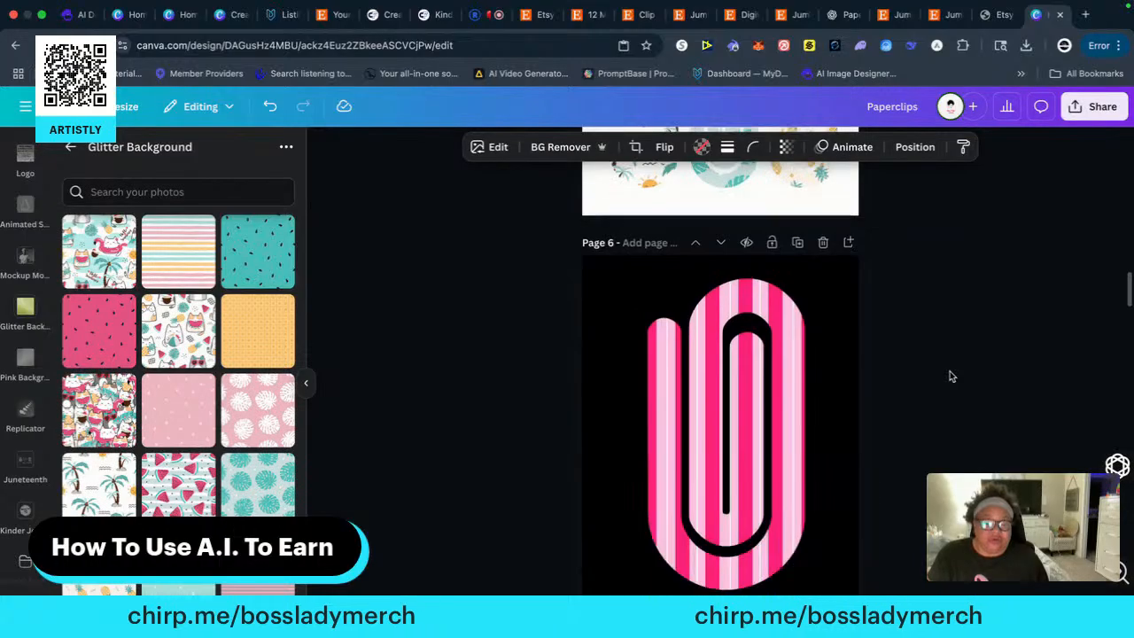
scroll(950, 377, down, 18)
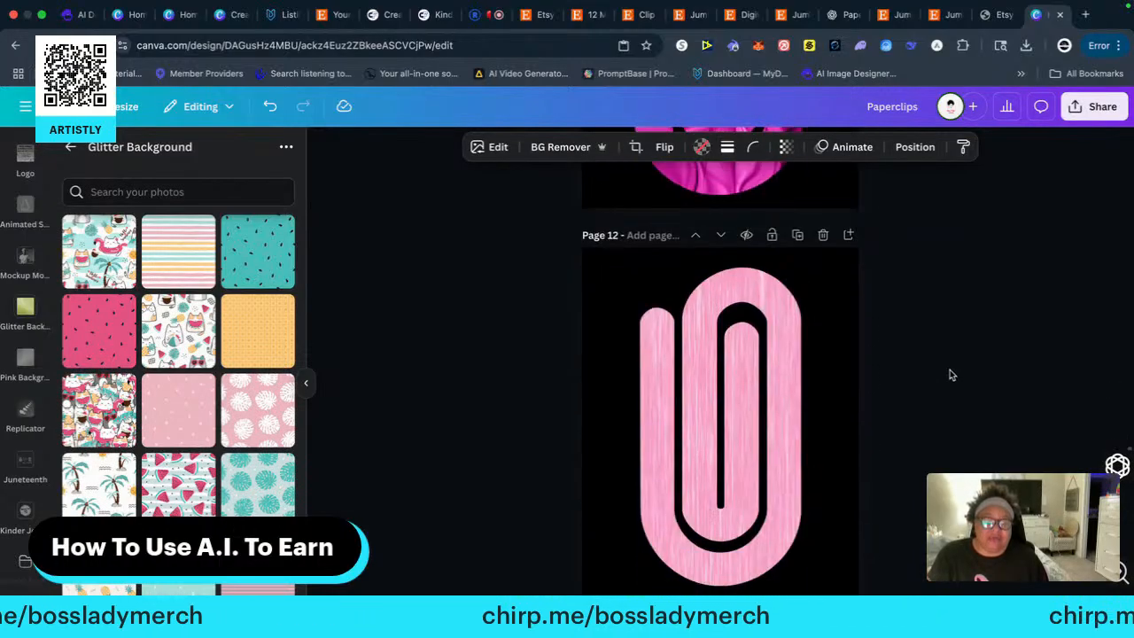
scroll(949, 374, down, 6)
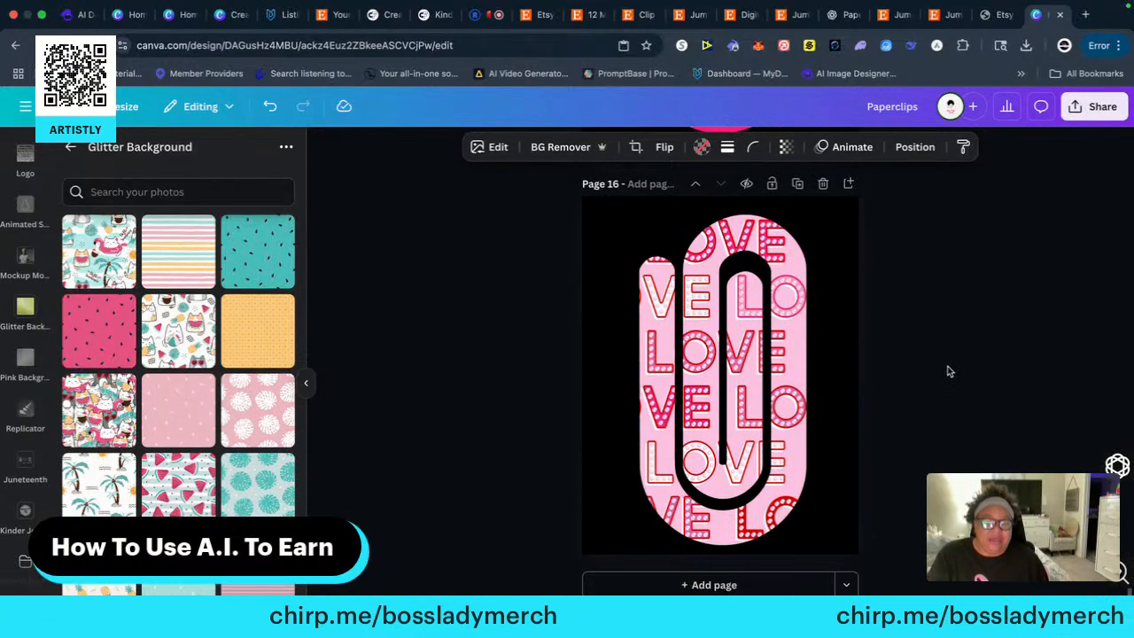
click(713, 584)
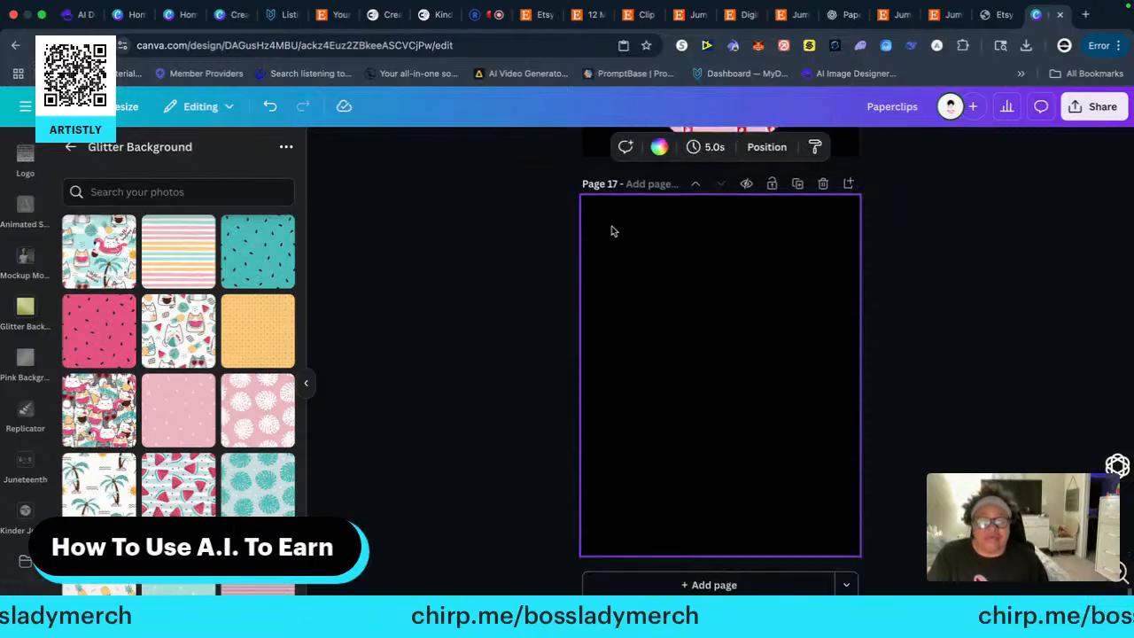
right_click(647, 234)
click(696, 310)
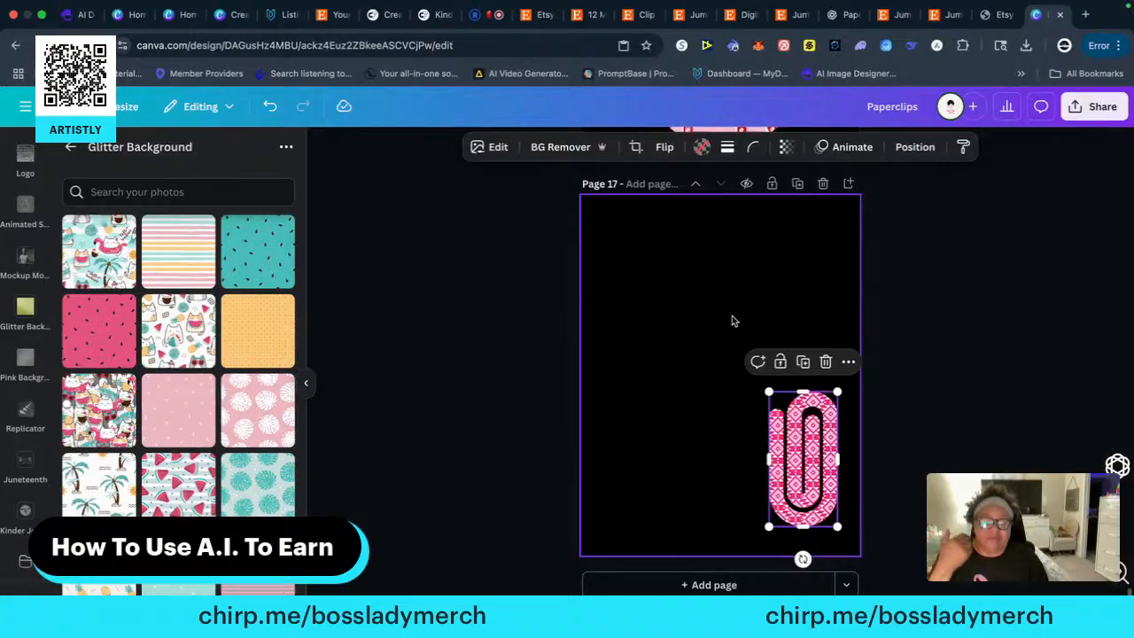
Enlarge the diamond-patterned paper clip to nearly the full height of page 17 and centre it horizontally
drag(768, 391, 597, 241)
drag(723, 319, 705, 312)
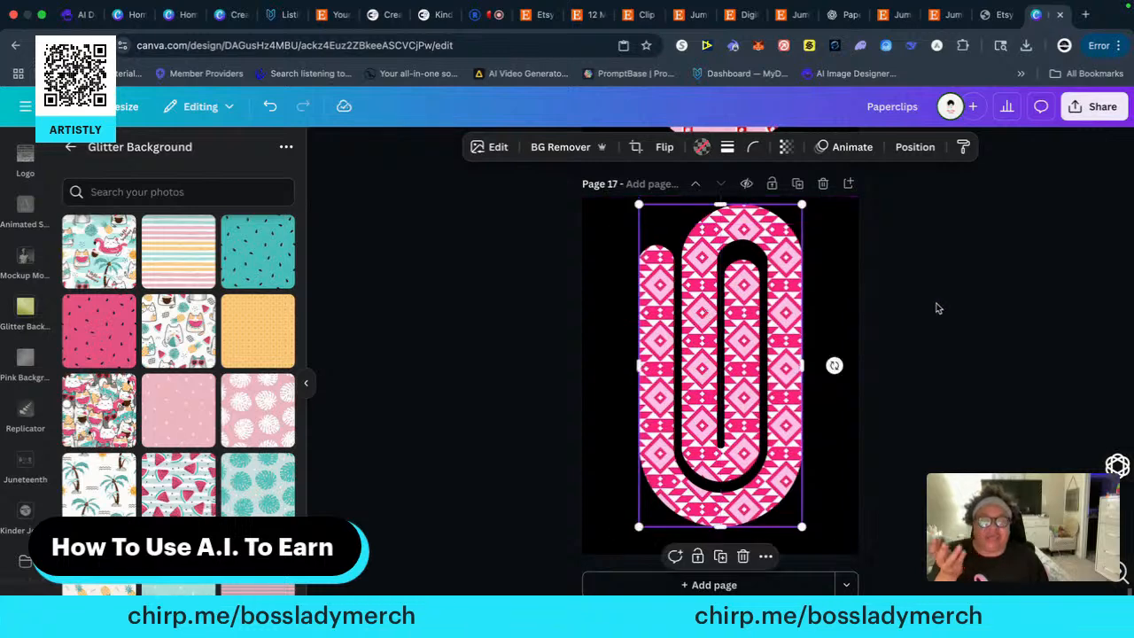
click(940, 308)
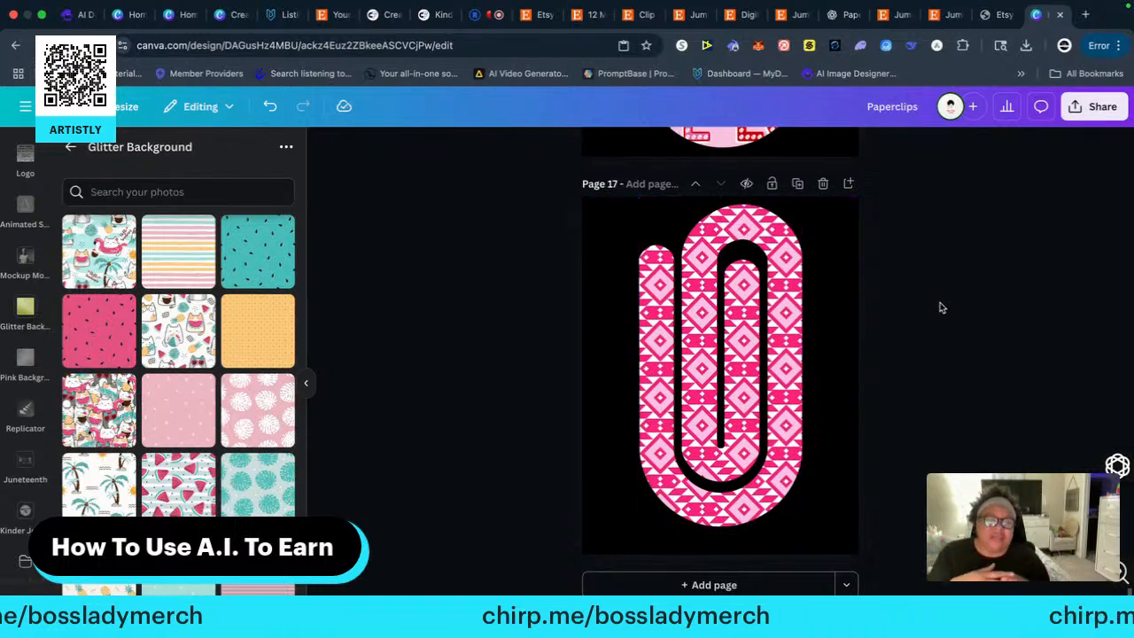
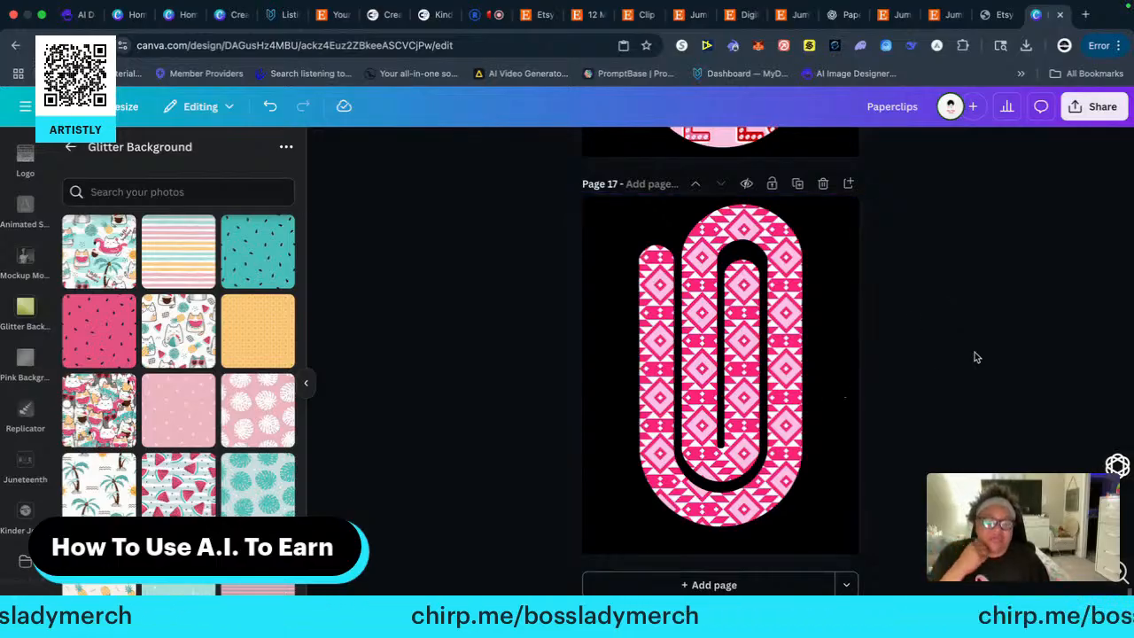
Copy the pink polka-dot paper clip from the start of page 3's top row onto a new black-background page 18
scroll(970, 357, up, 3)
scroll(954, 359, down, 3)
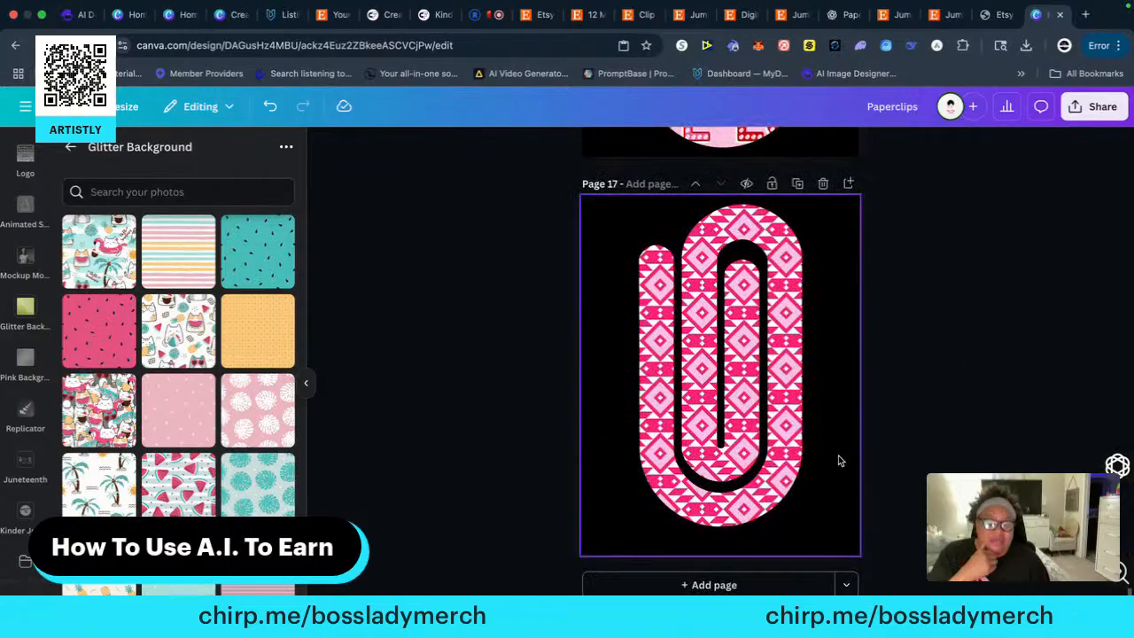
scroll(904, 450, down, 4)
scroll(903, 450, up, 15)
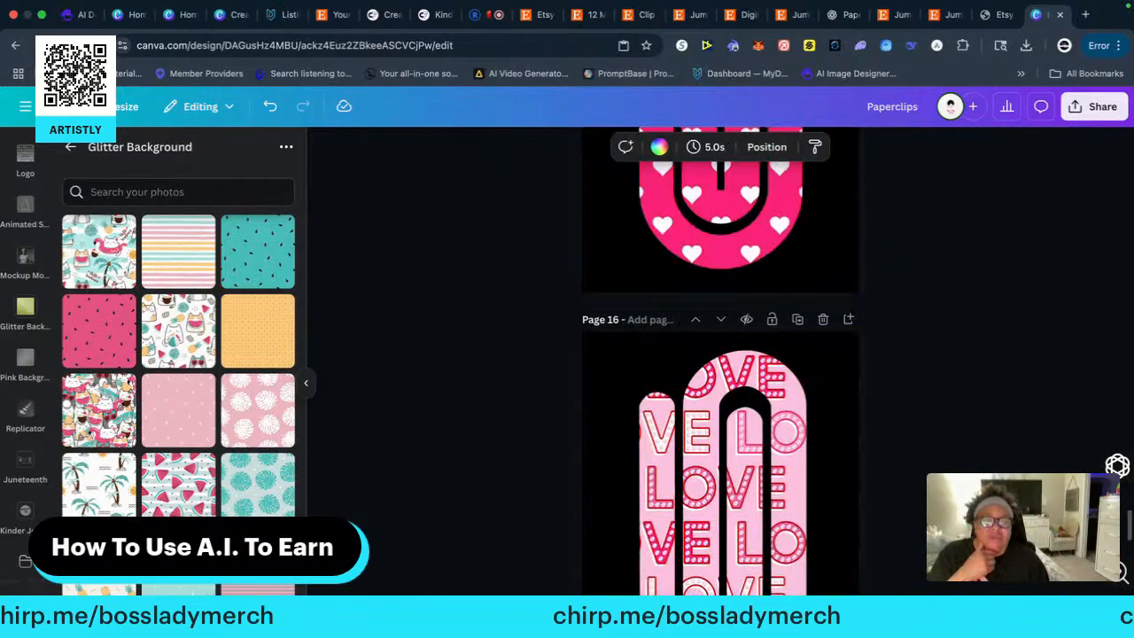
scroll(719, 363, up, 20)
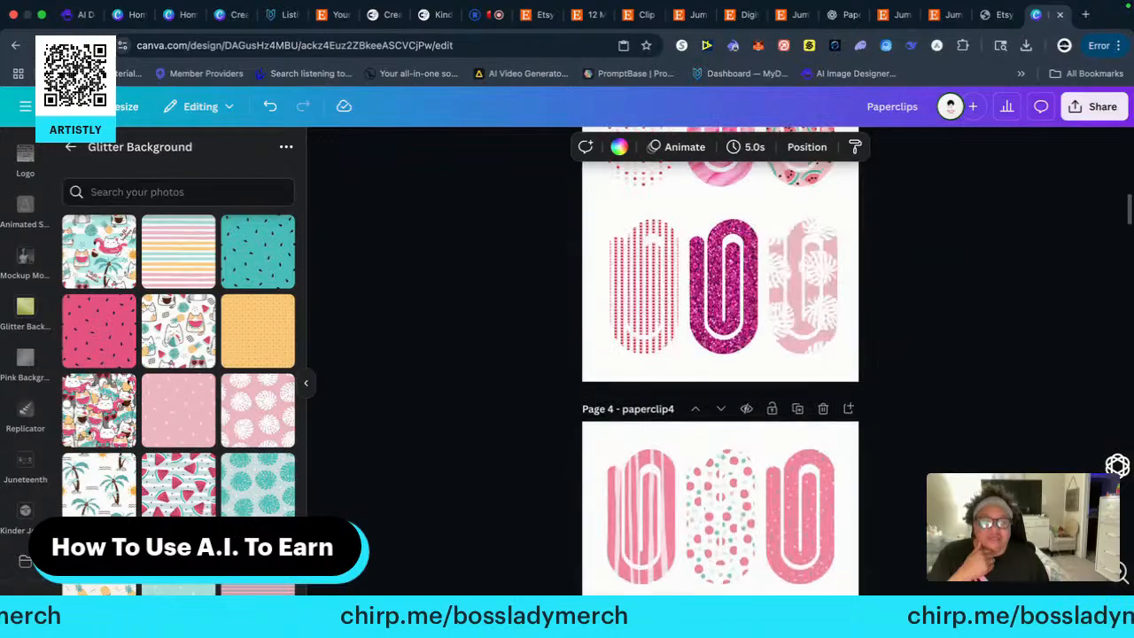
scroll(719, 363, down, 20)
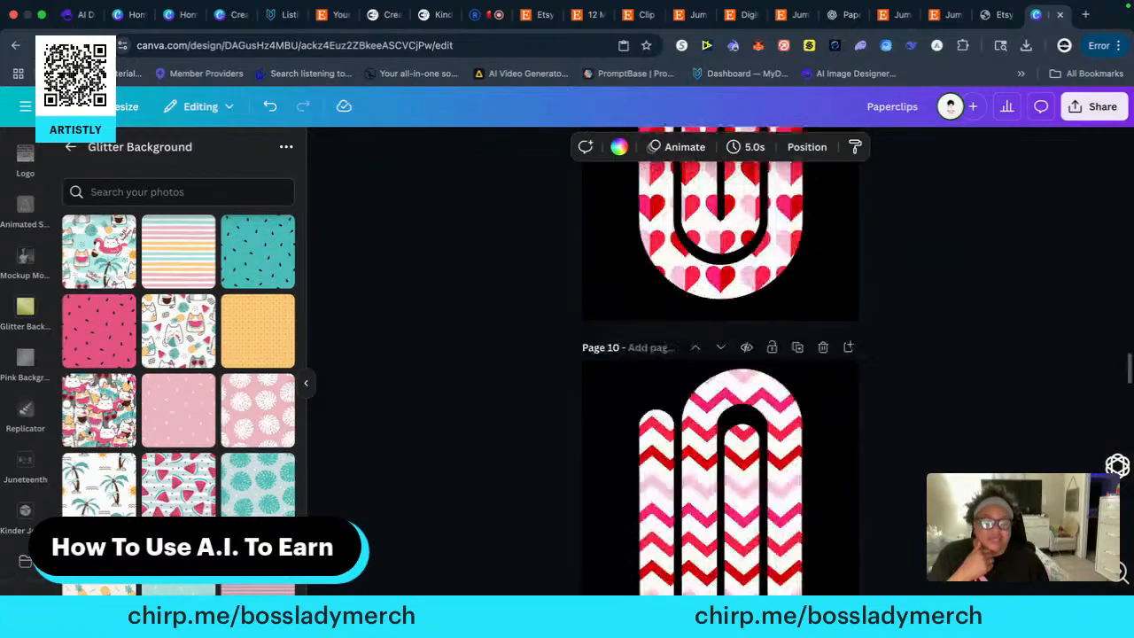
scroll(720, 363, down, 5)
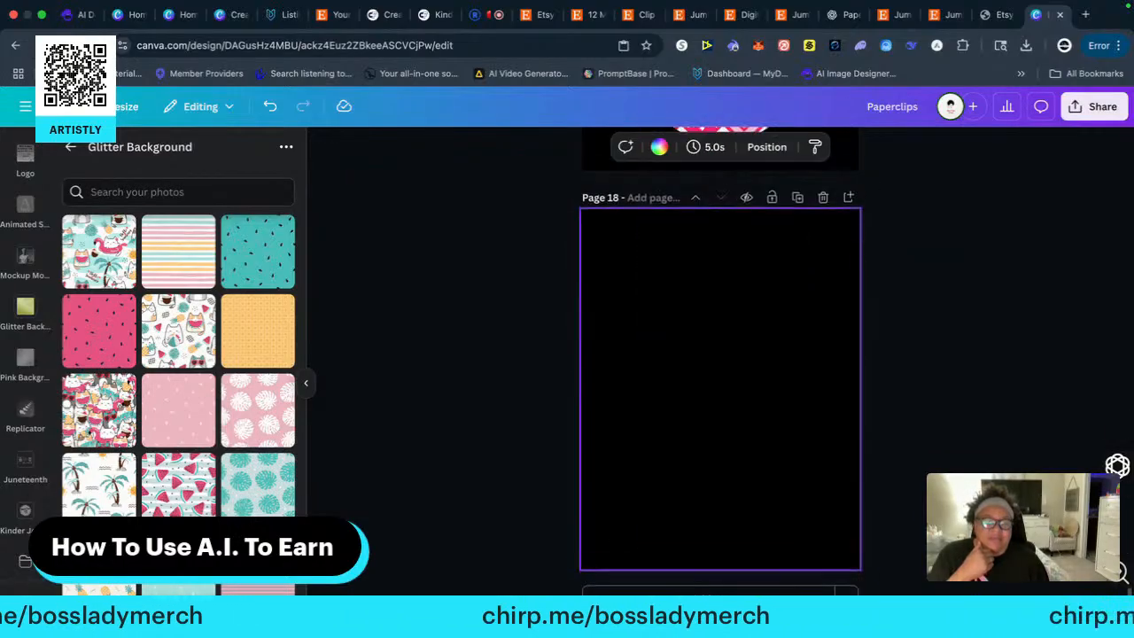
scroll(720, 363, up, 5)
scroll(719, 363, down, 3)
scroll(720, 363, up, 10)
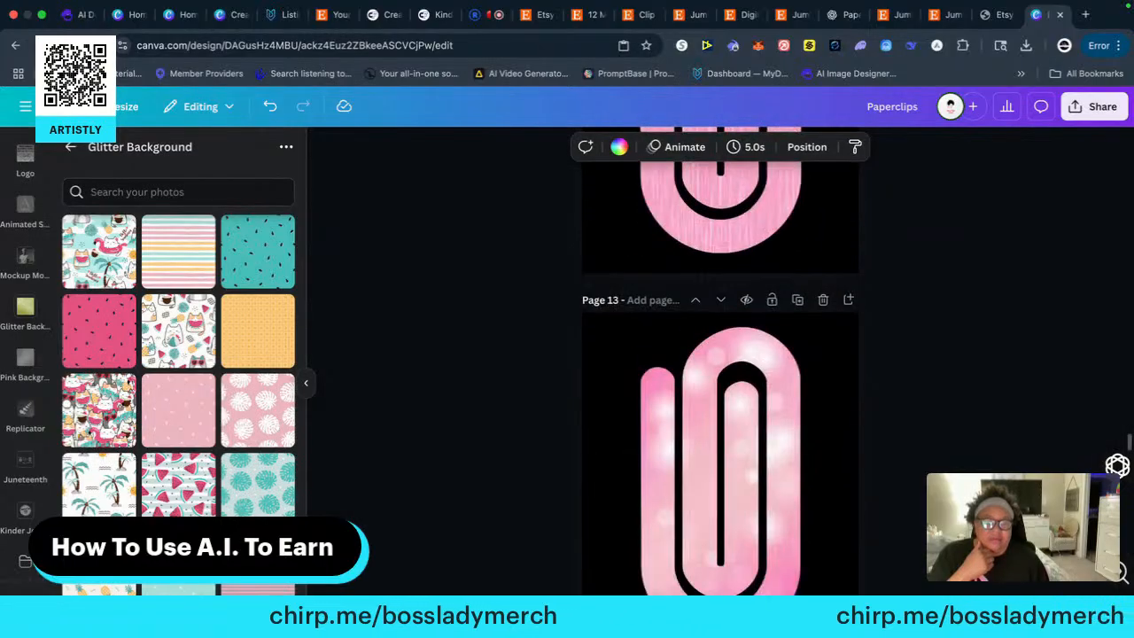
scroll(719, 363, up, 20)
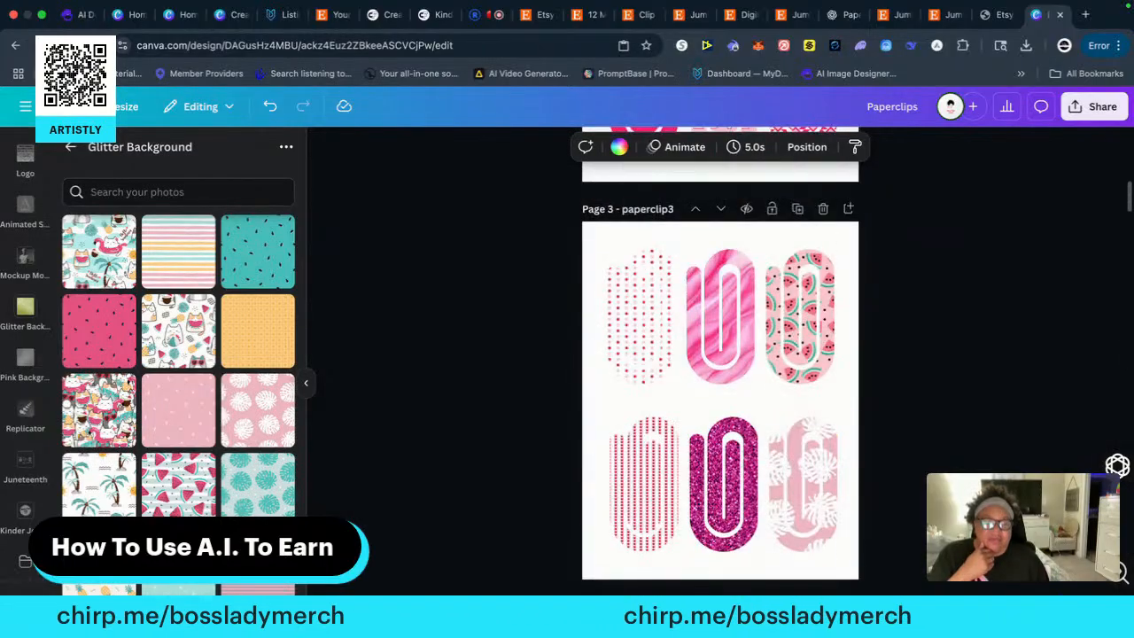
scroll(720, 363, up, 5)
scroll(719, 363, down, 2)
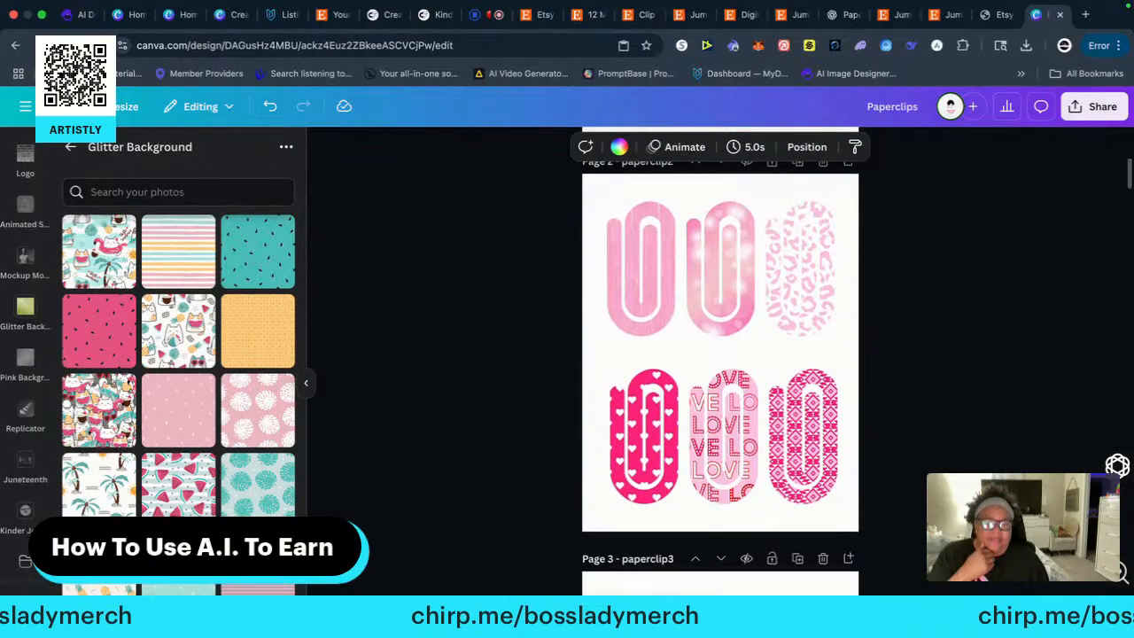
scroll(719, 363, down, 5)
scroll(917, 496, up, 3)
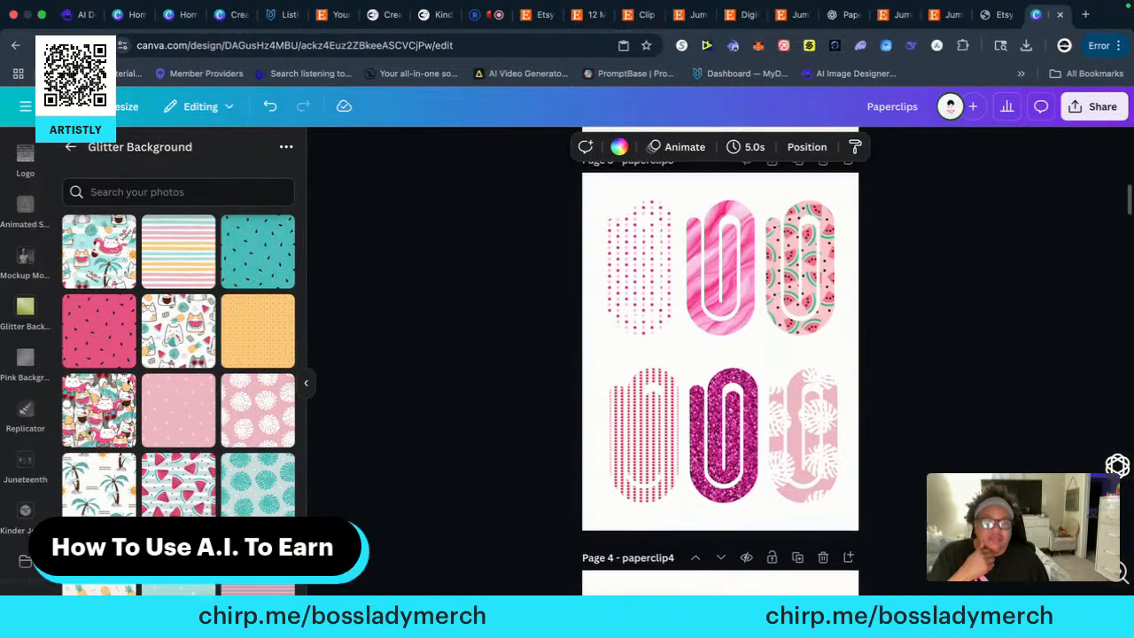
click(641, 310)
right_click(634, 305)
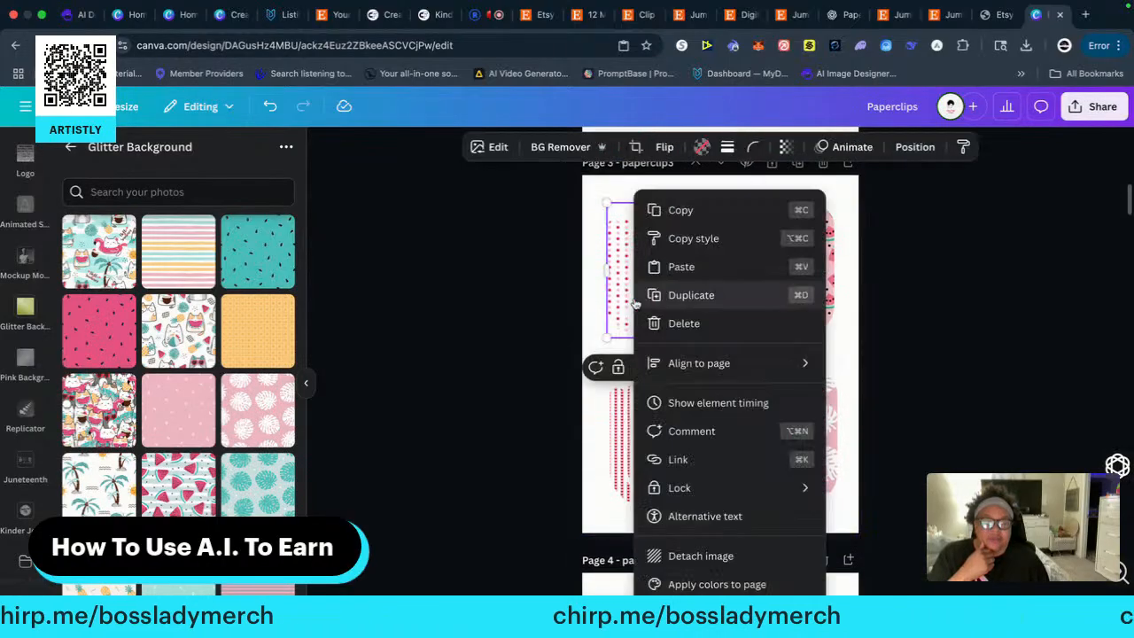
click(681, 211)
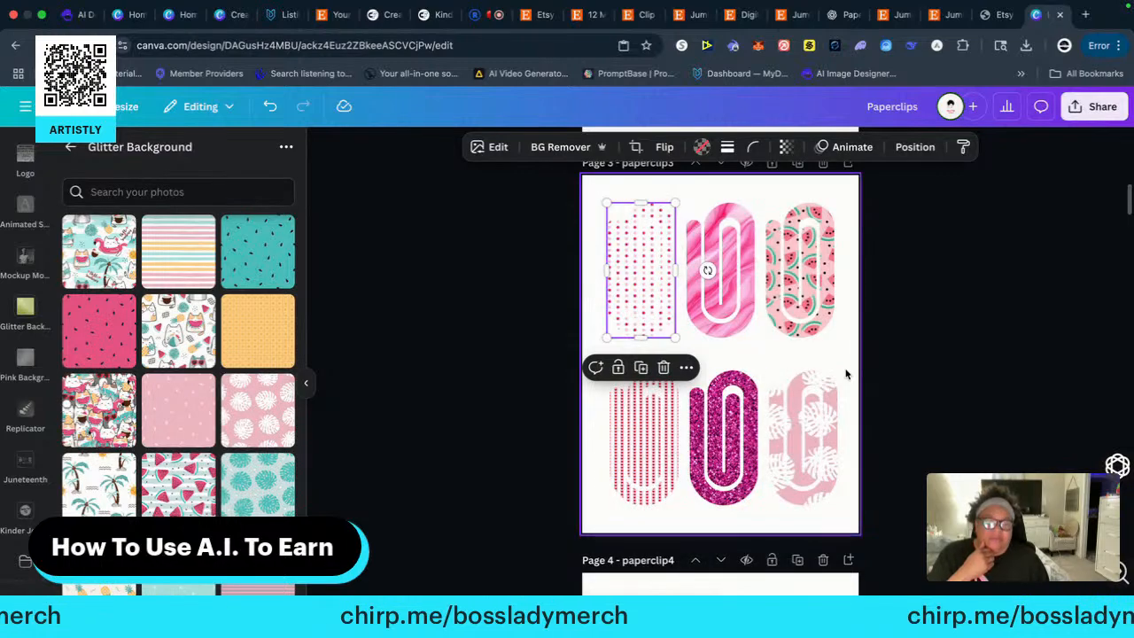
scroll(912, 498, down, 20)
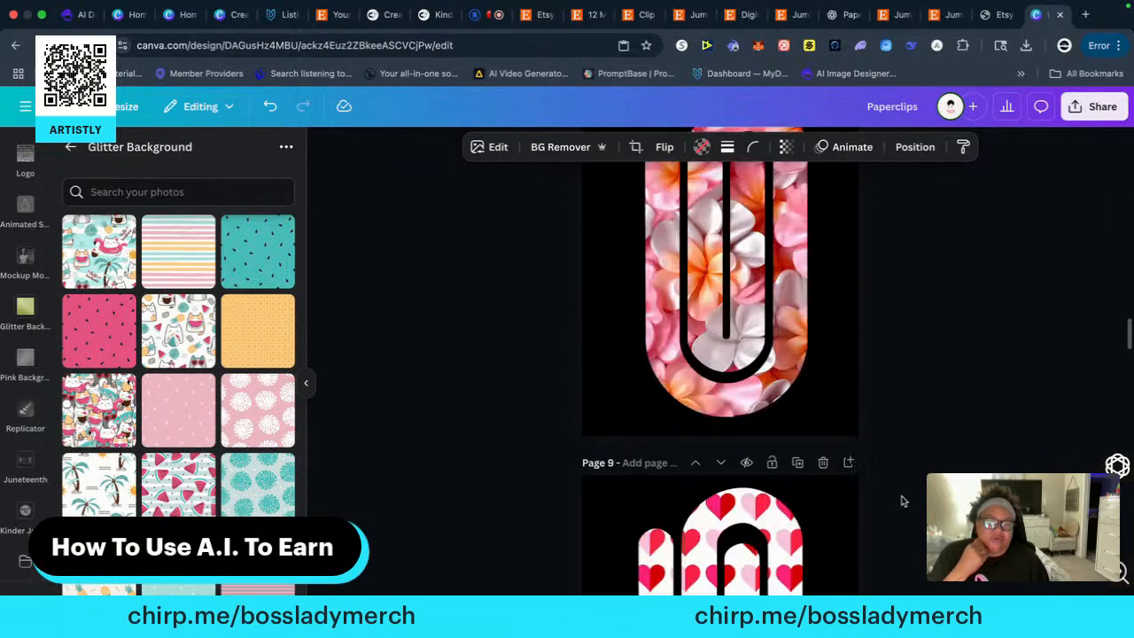
scroll(896, 495, down, 10)
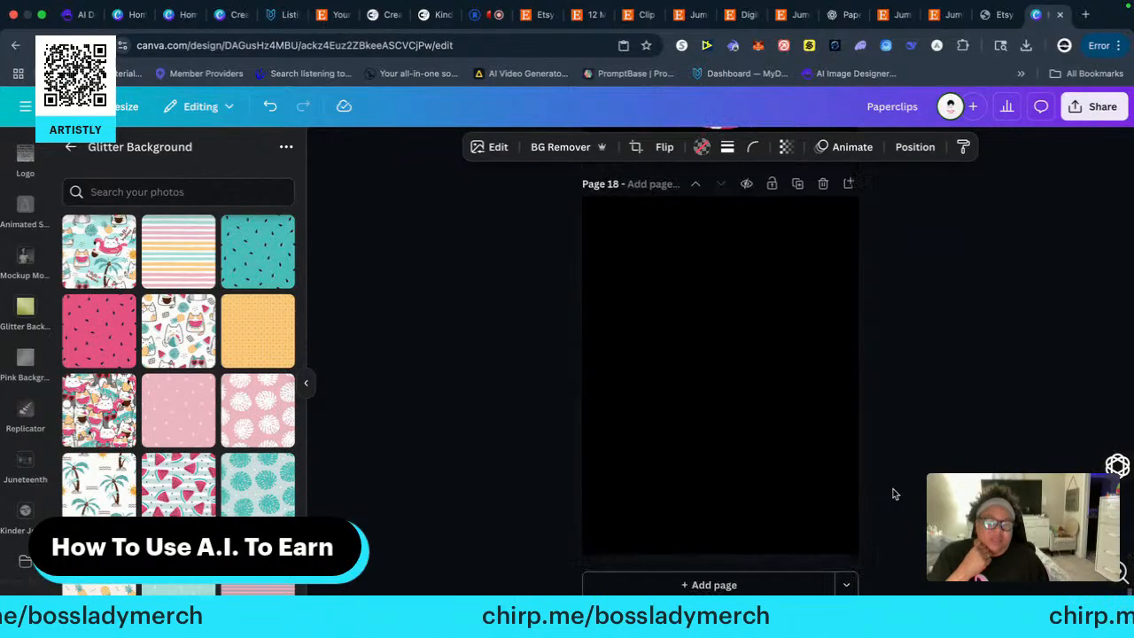
right_click(687, 367)
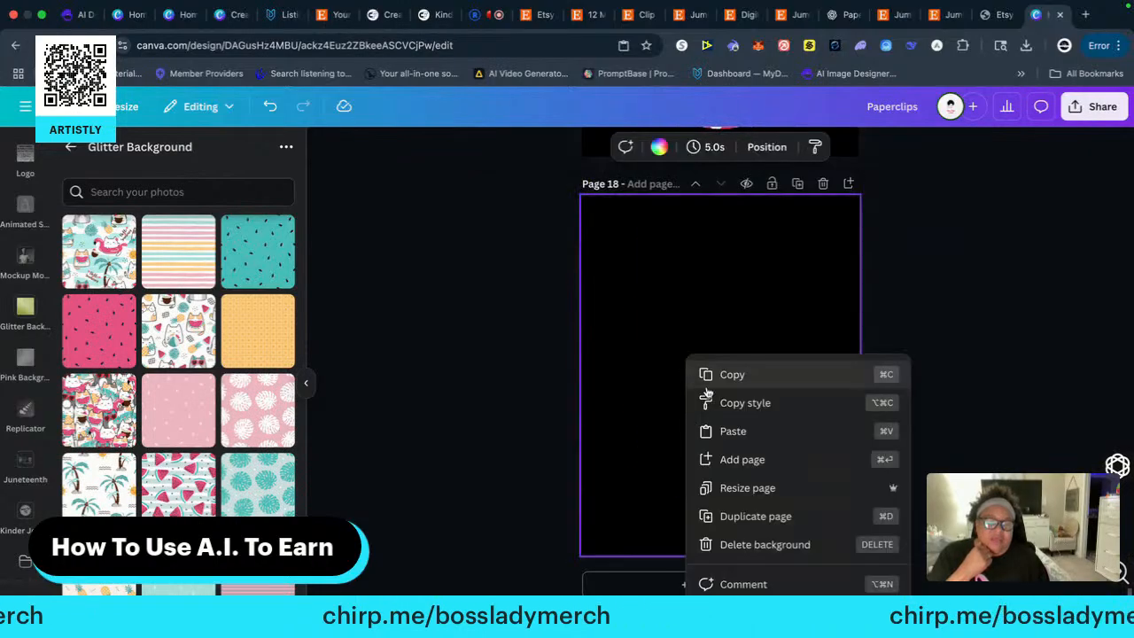
click(739, 431)
Enlarge the polka-dot paper clip to nearly the full height of page 18, reaching the page's lower edge, roughly centred horizontally
drag(676, 359, 817, 531)
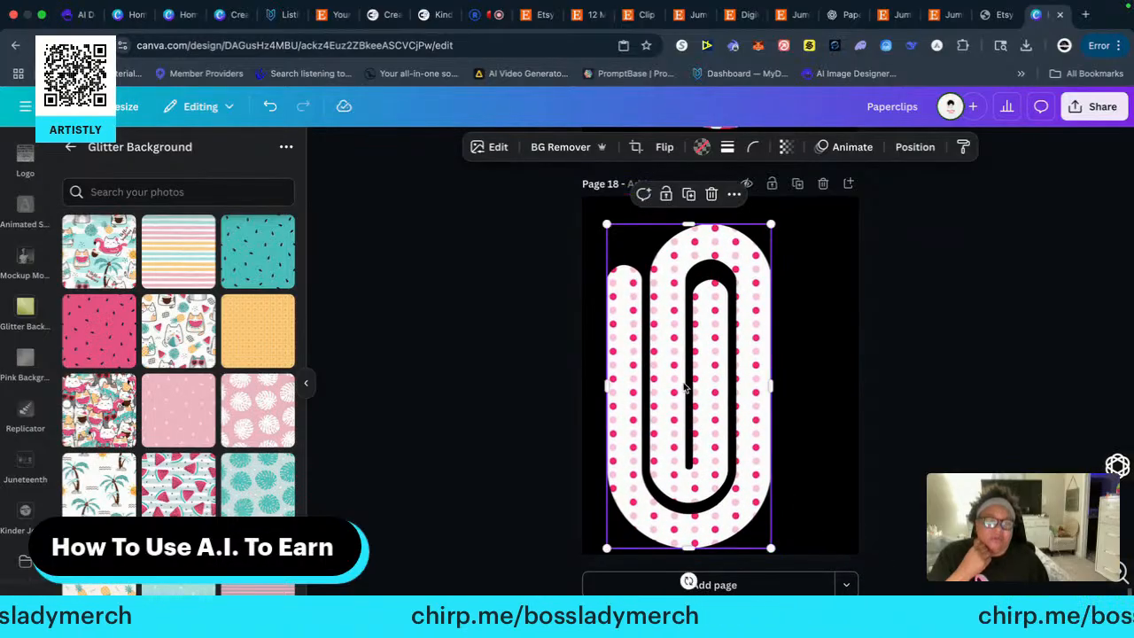
drag(686, 383, 718, 367)
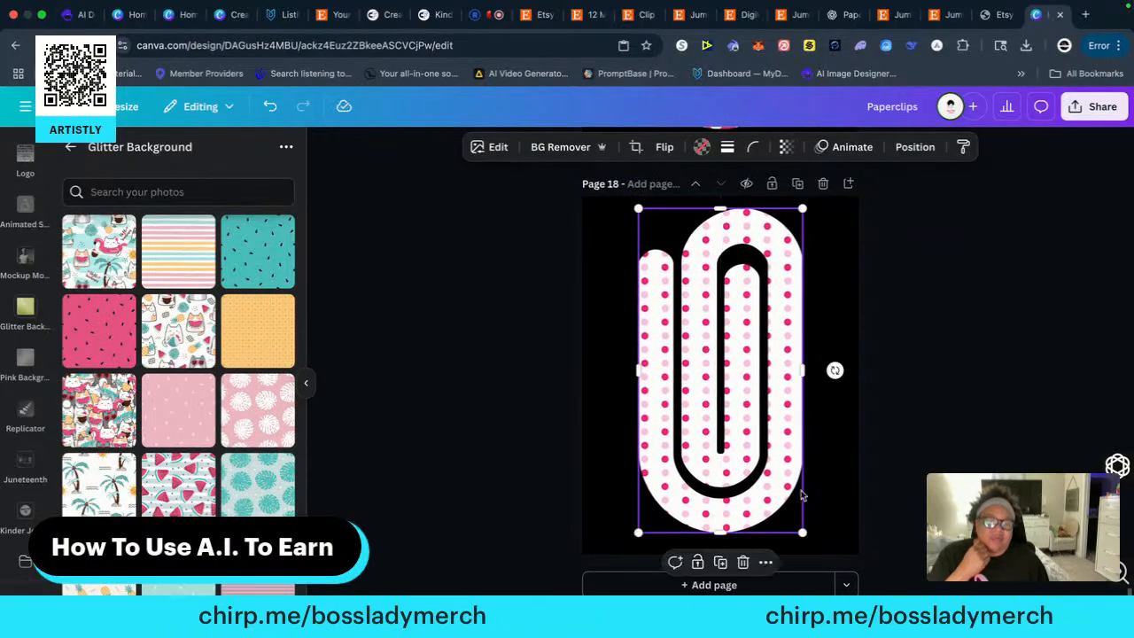
drag(803, 532, 813, 553)
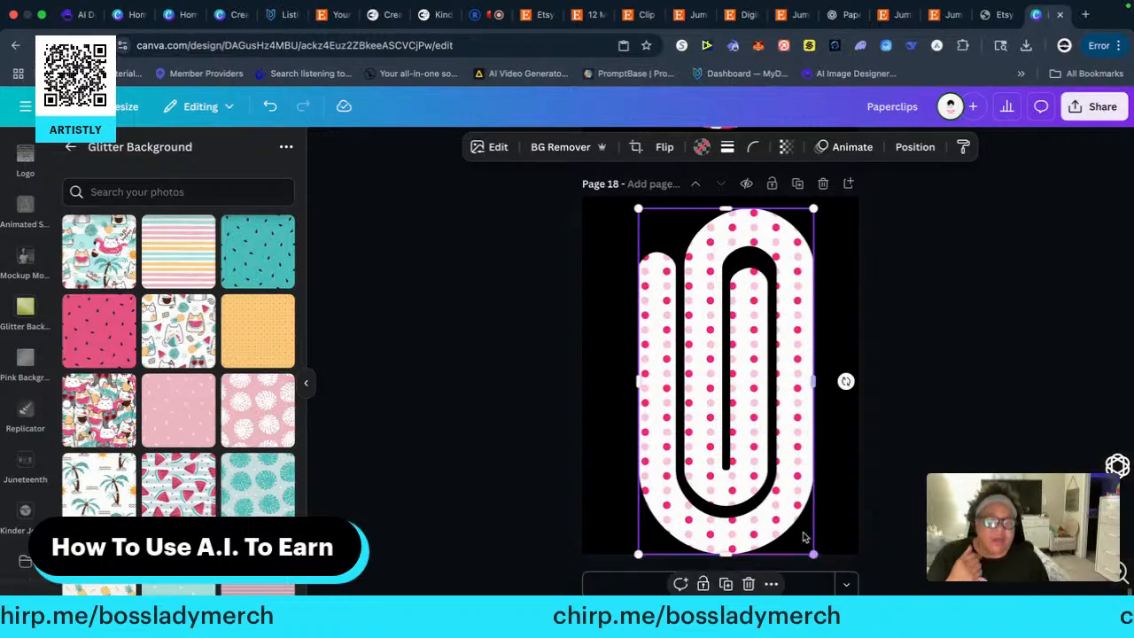
click(966, 424)
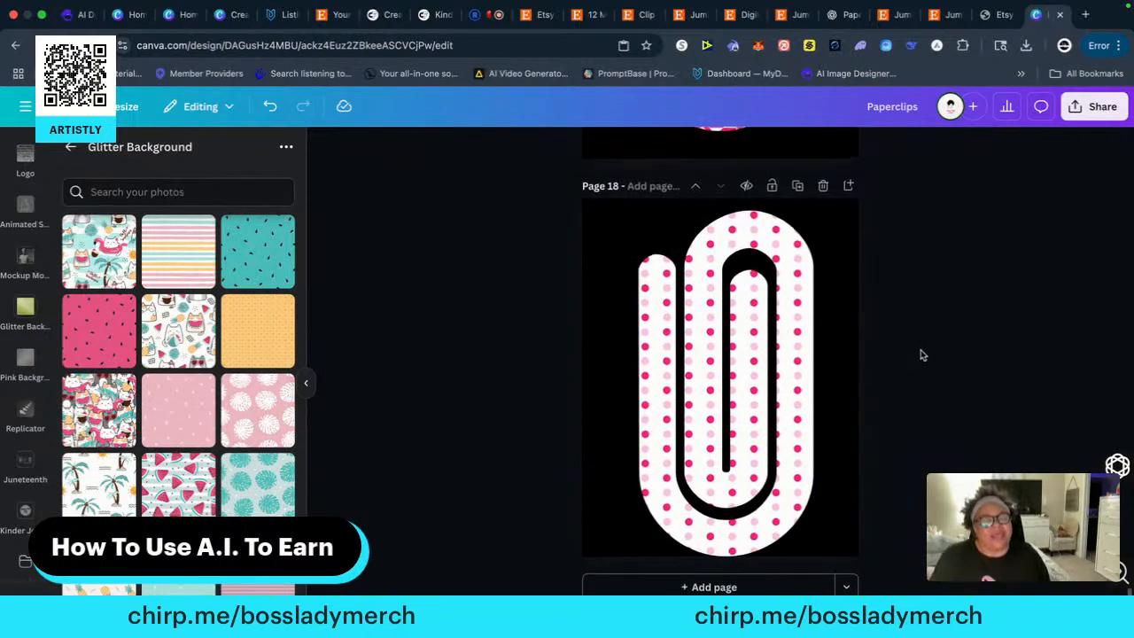
Copy the pink marbled paper clip from the middle of page 3's top row onto a new black-background page 19
scroll(921, 357, up, 1)
scroll(921, 359, down, 1)
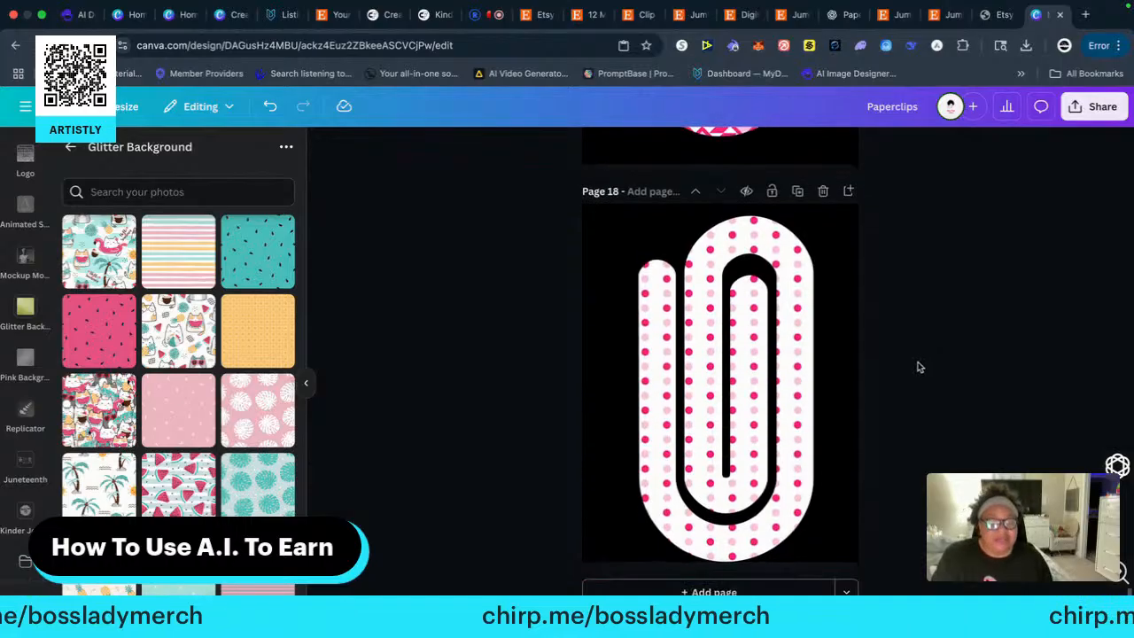
click(716, 586)
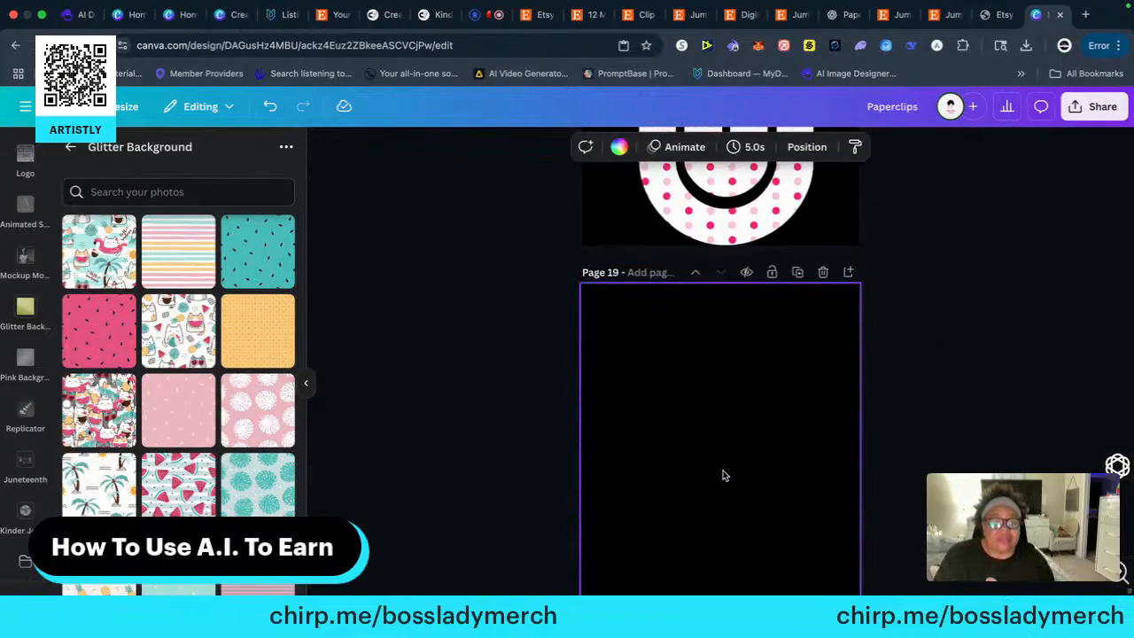
scroll(959, 310, up, 15)
scroll(955, 334, up, 20)
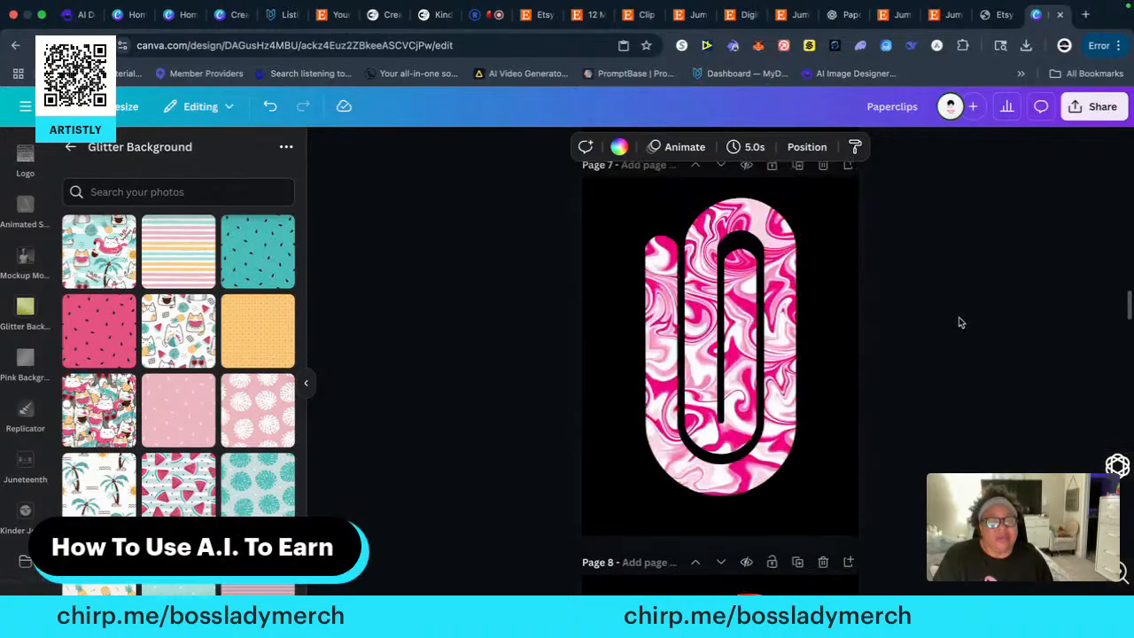
scroll(953, 321, down, 15)
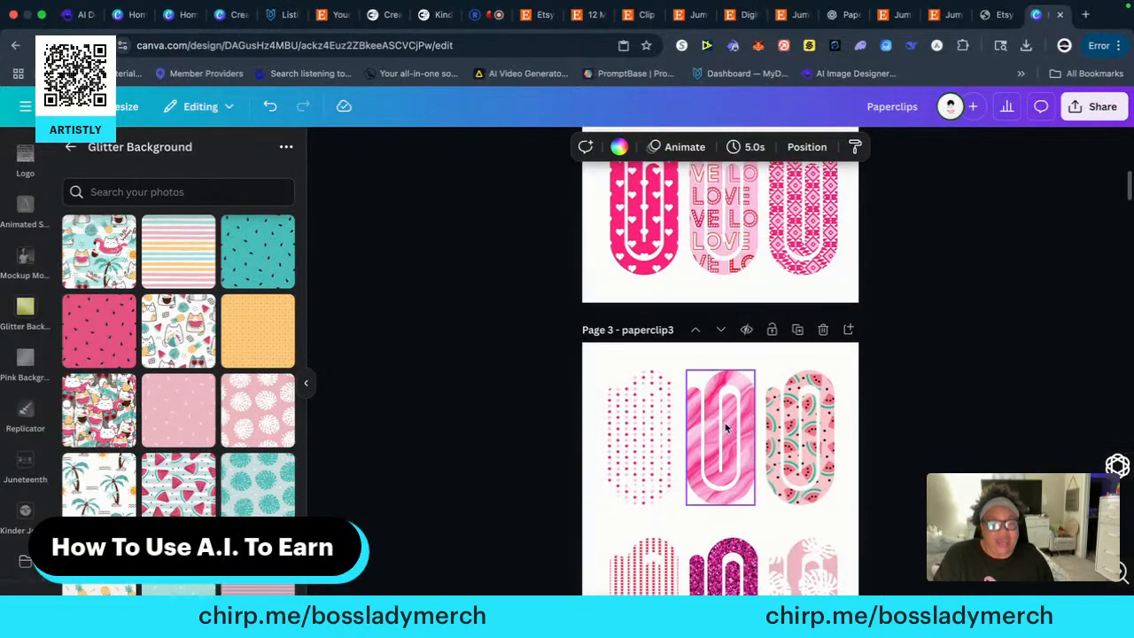
click(716, 424)
right_click(715, 424)
click(767, 211)
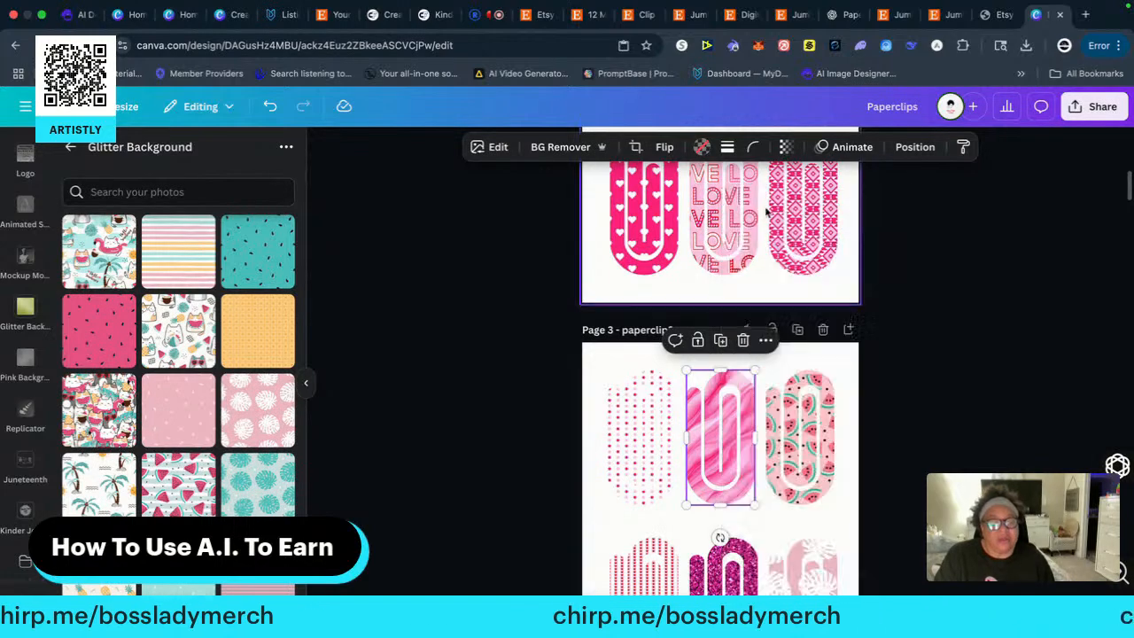
scroll(893, 465, down, 20)
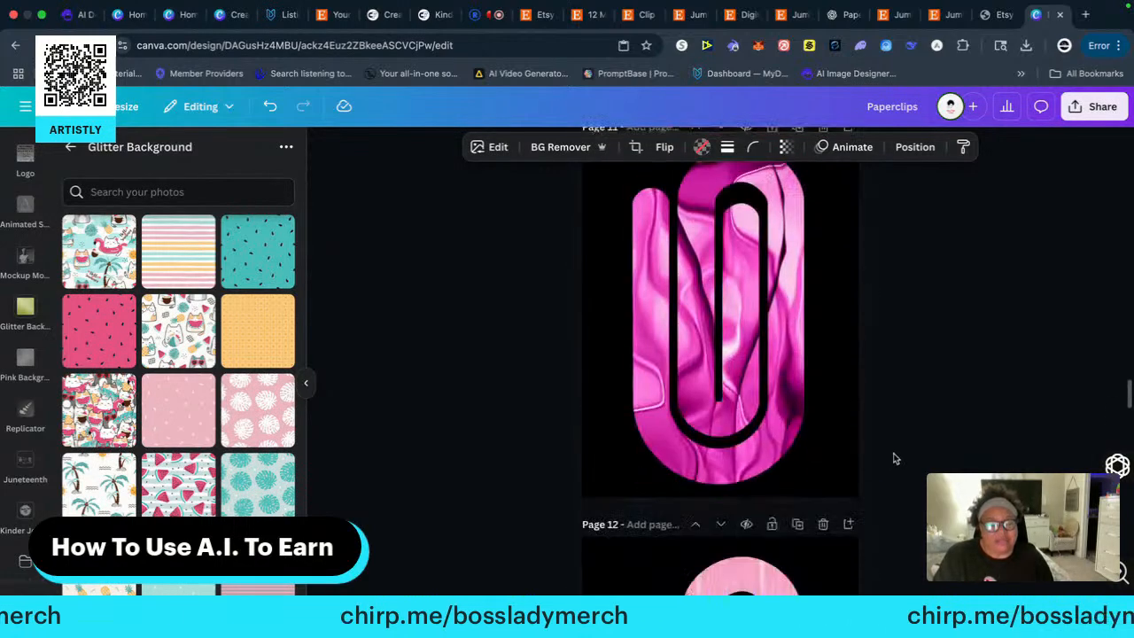
scroll(893, 457, down, 15)
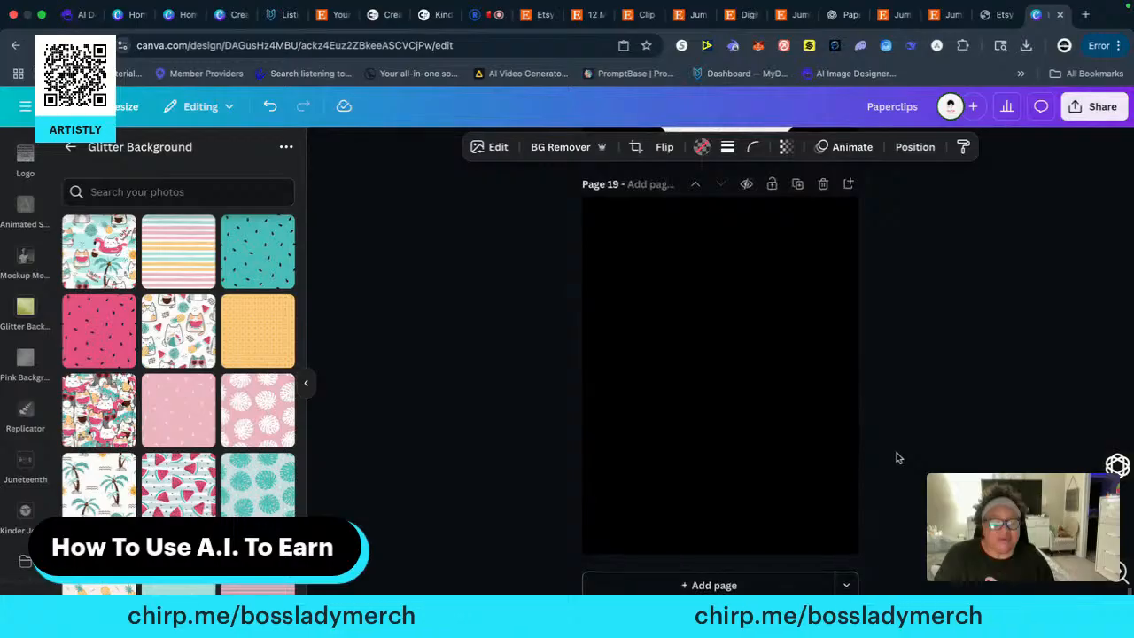
scroll(897, 457, up, 3)
scroll(899, 489, down, 3)
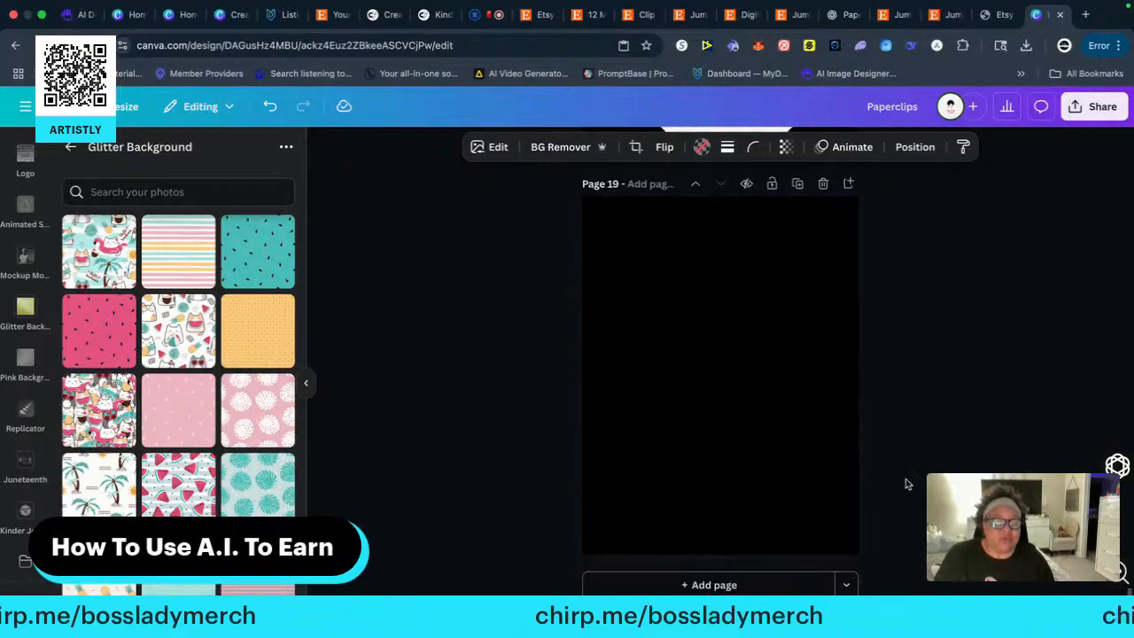
right_click(705, 343)
click(750, 420)
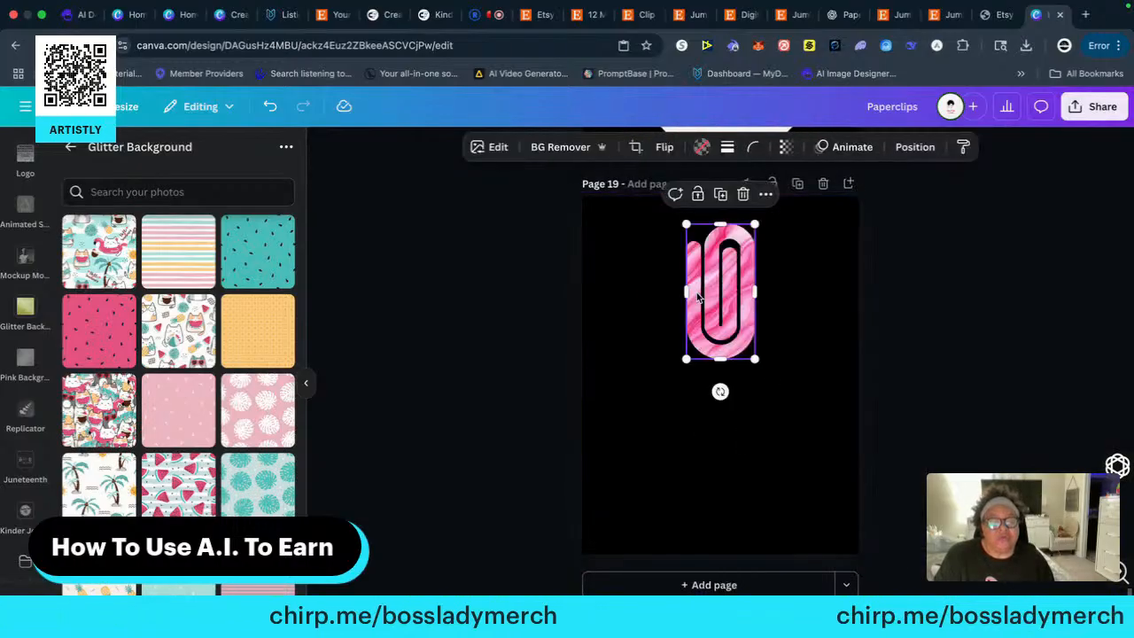
Enlarge the pink marbled paper clip to nearly the full height of page 19 and centre it on the page
drag(682, 359, 595, 539)
drag(688, 391, 727, 387)
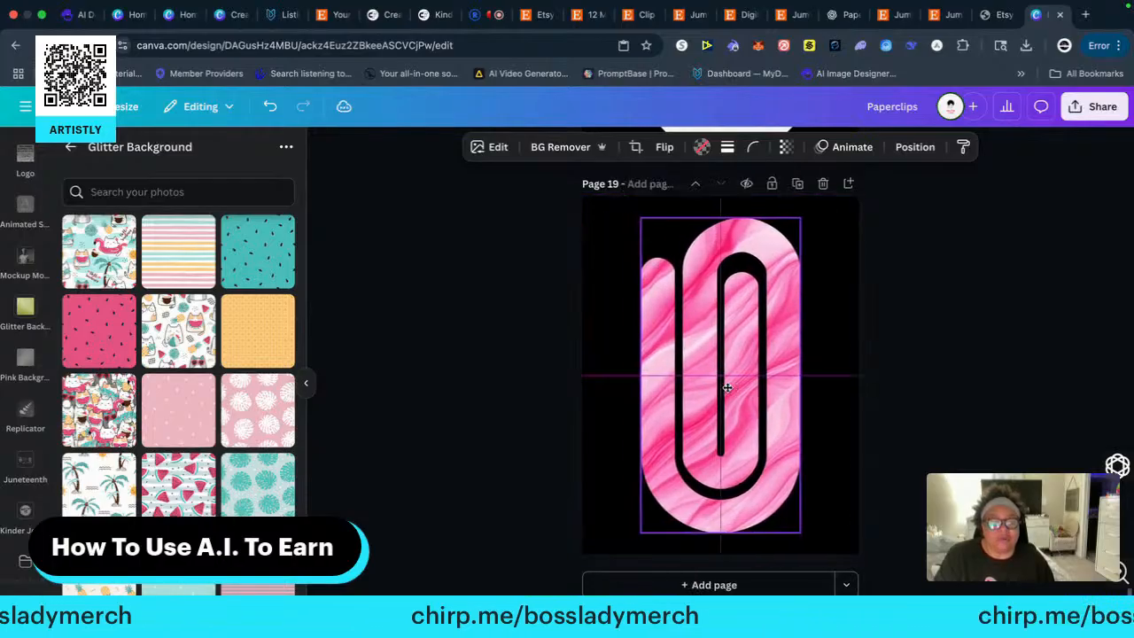
click(968, 381)
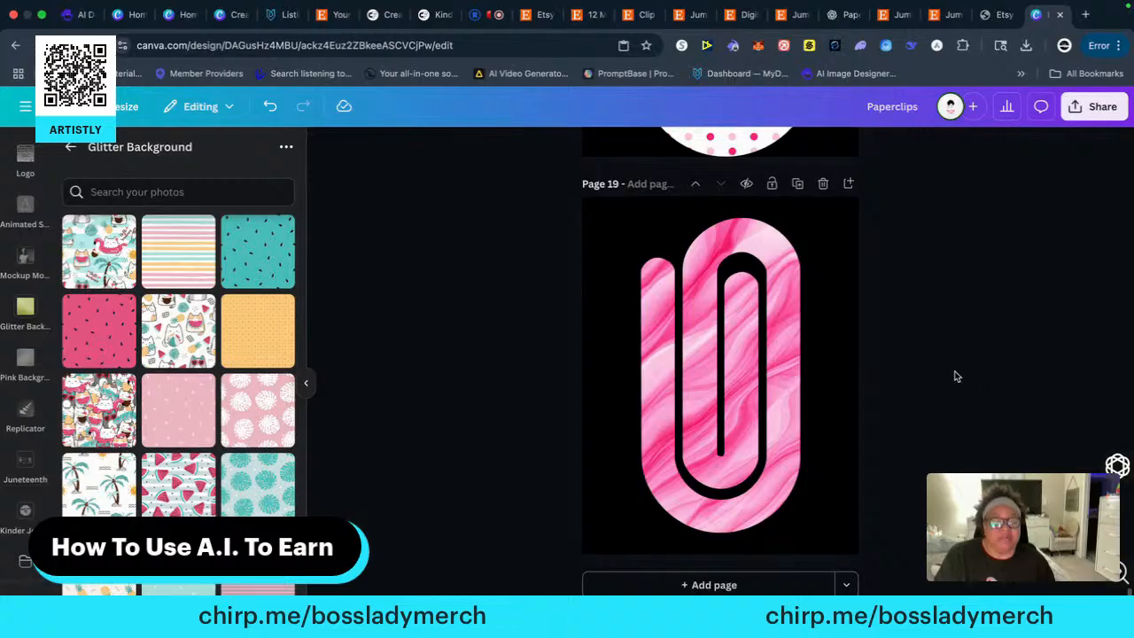
Copy the watermelon-patterned paper clip from the end of page 3's top row onto a new black-background page 20
scroll(954, 379, up, 7)
scroll(949, 387, up, 20)
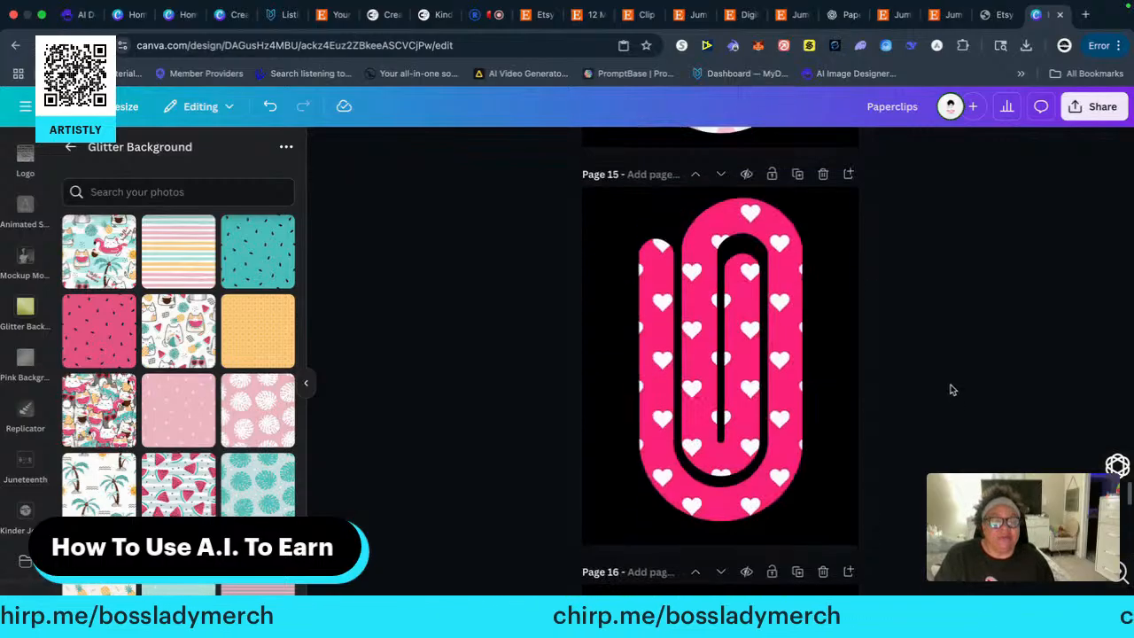
scroll(949, 390, up, 20)
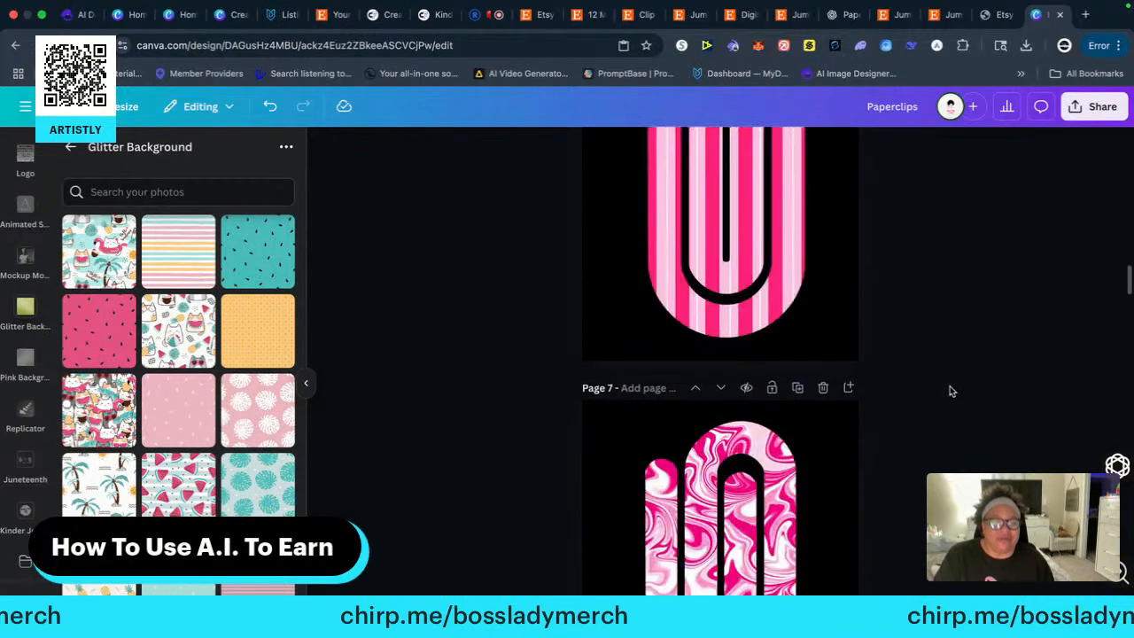
scroll(954, 392, up, 1)
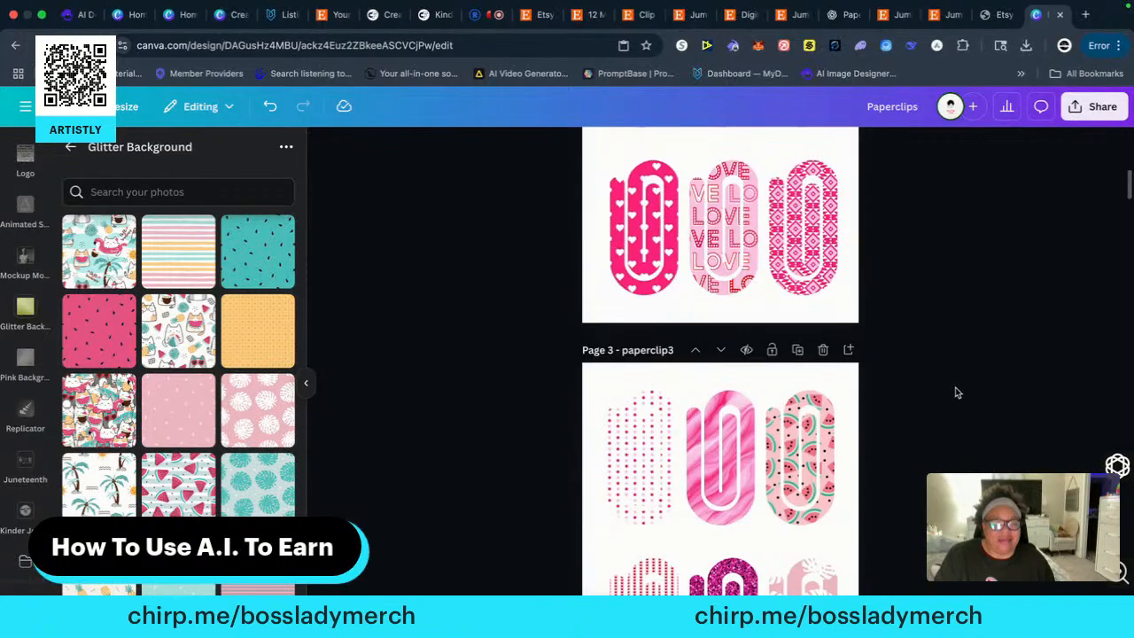
scroll(954, 392, down, 3)
scroll(954, 392, up, 3)
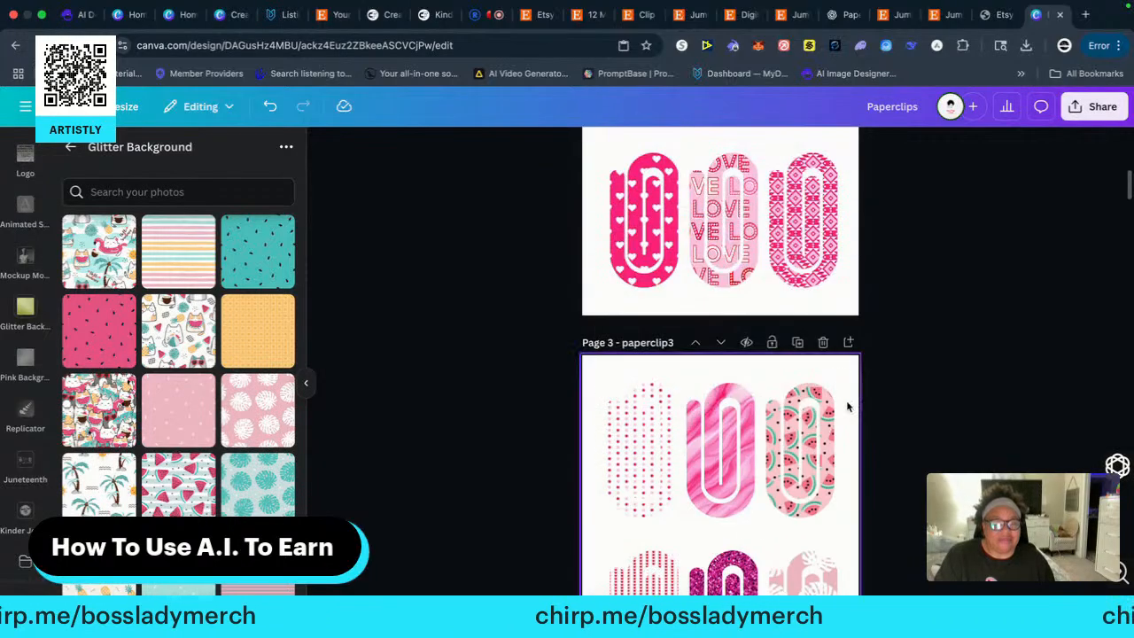
click(815, 445)
right_click(814, 443)
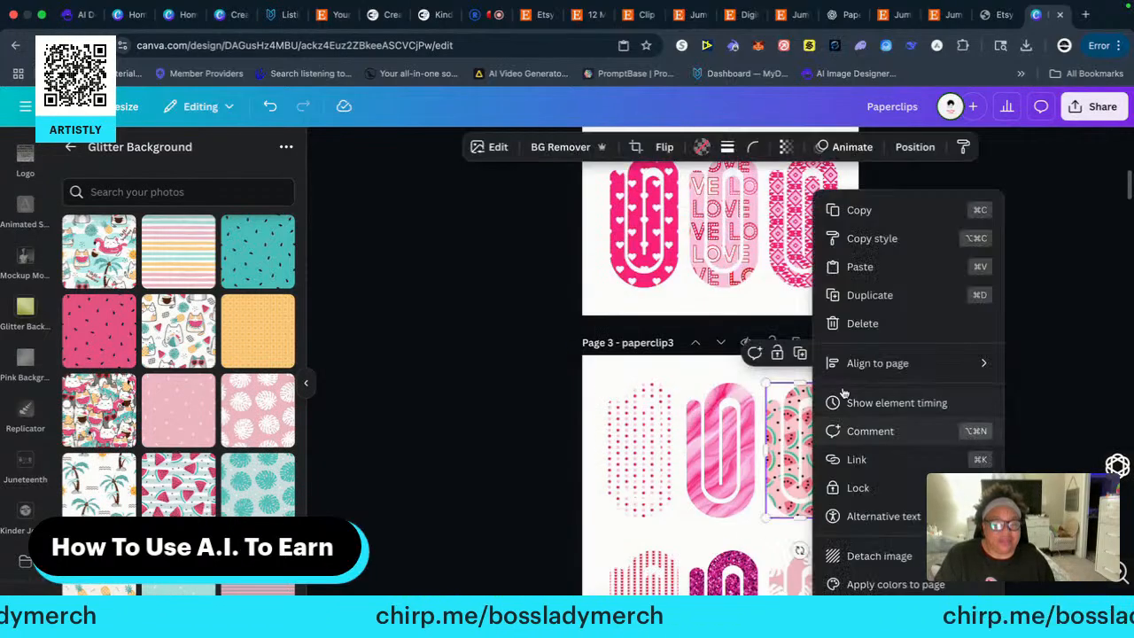
click(858, 214)
scroll(904, 464, down, 20)
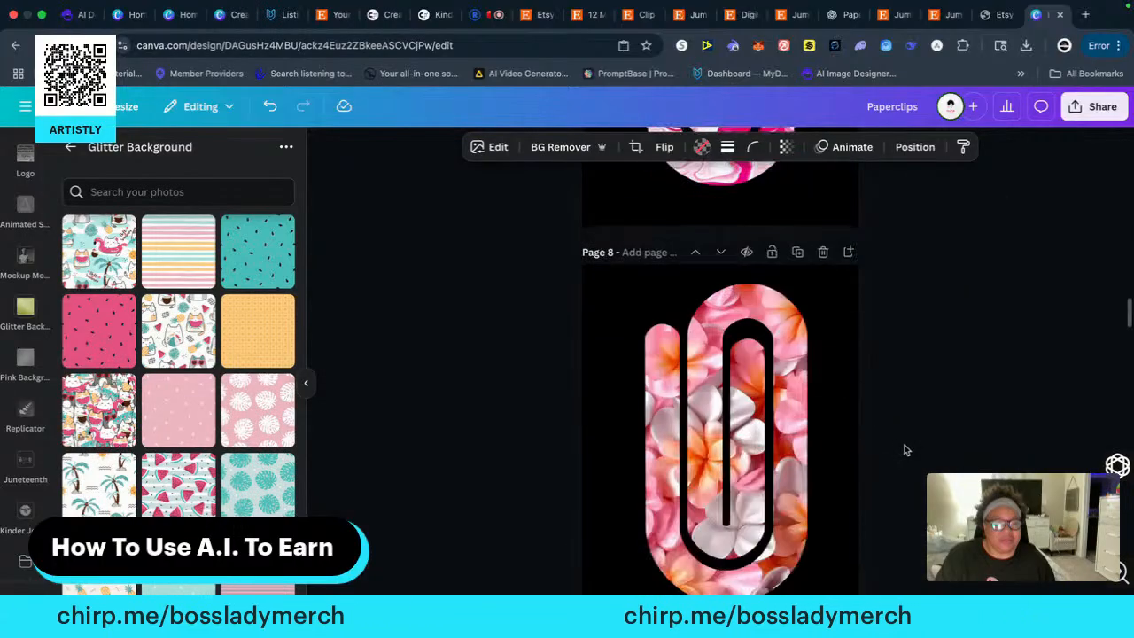
scroll(907, 445, down, 8)
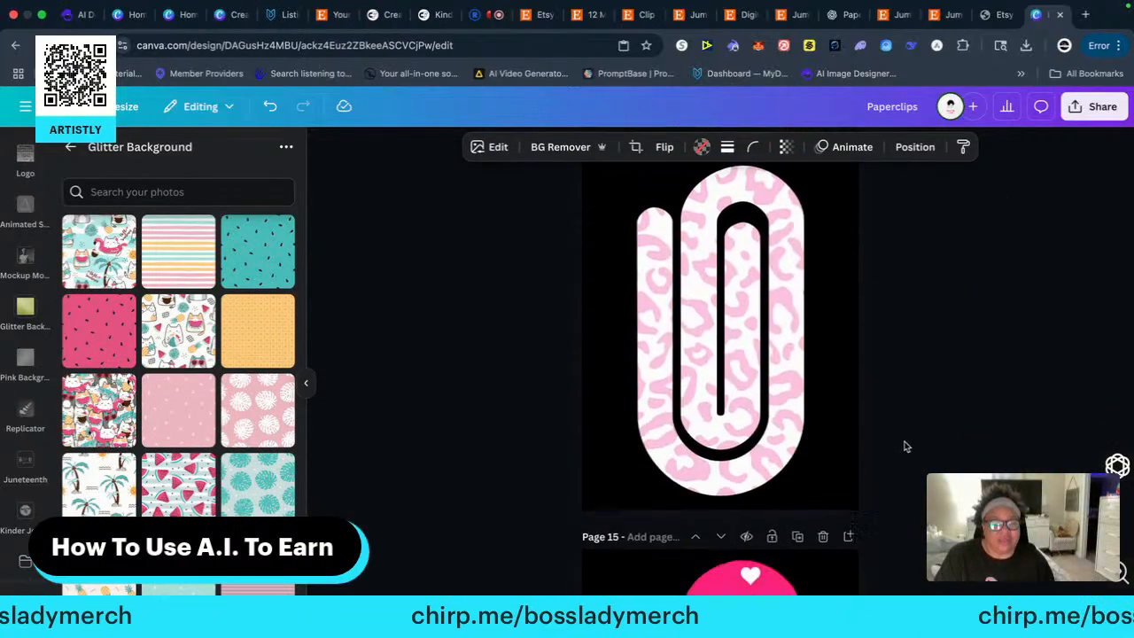
scroll(907, 445, down, 6)
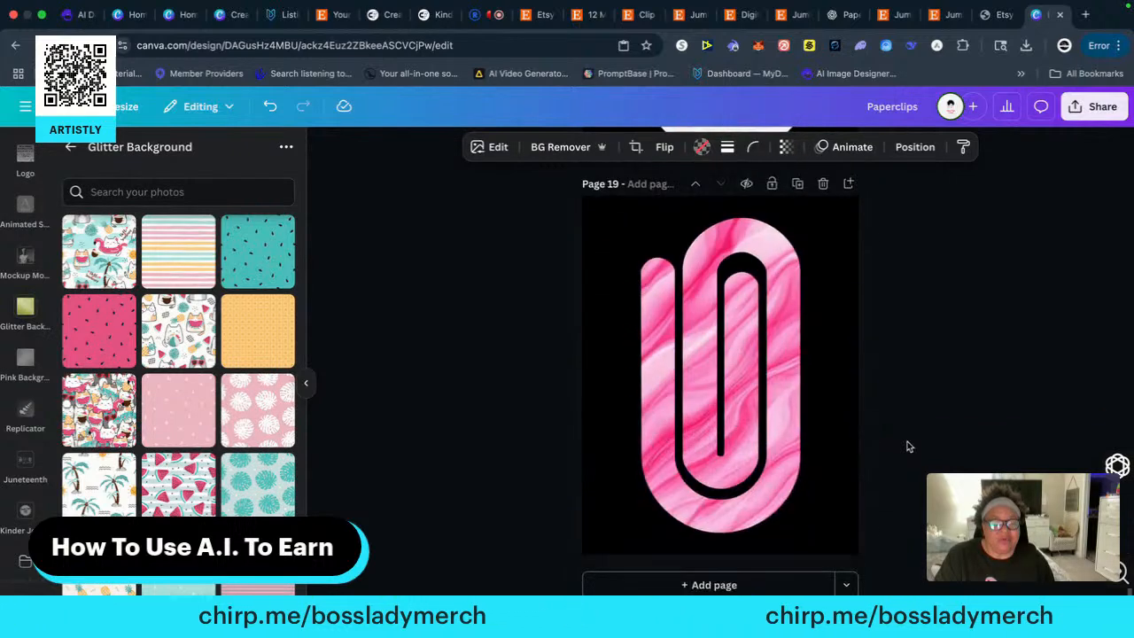
click(713, 584)
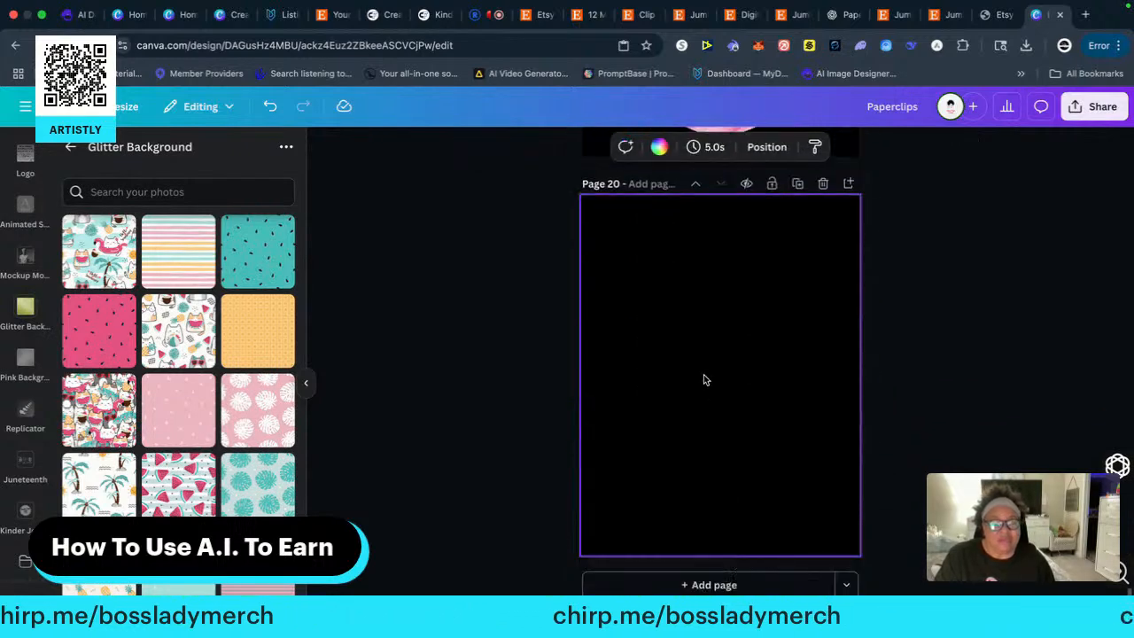
right_click(655, 284)
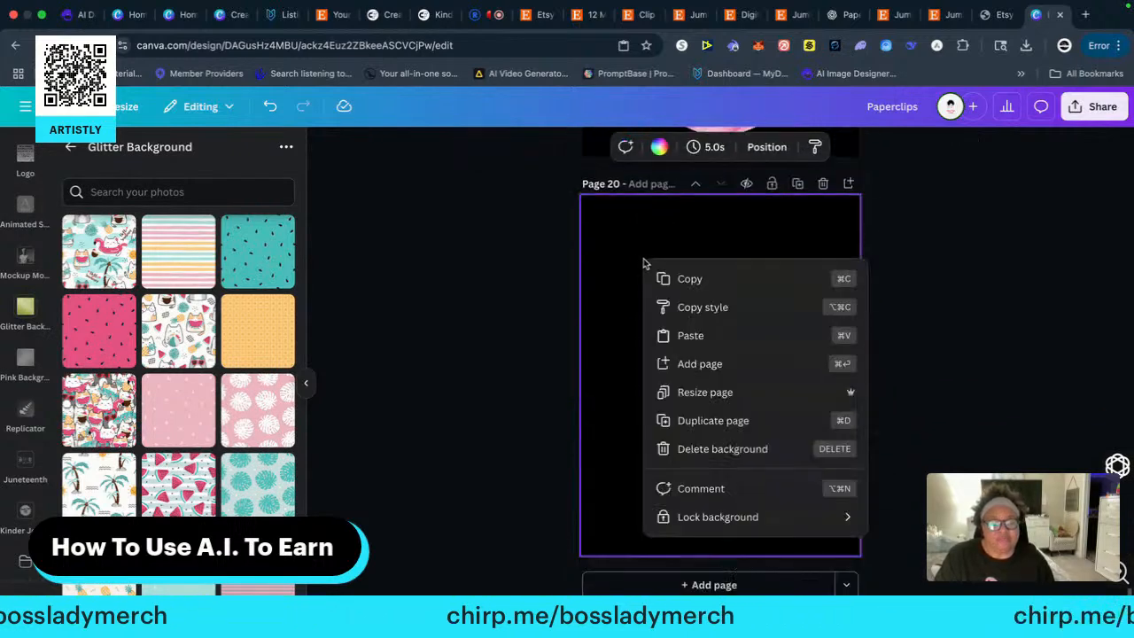
click(689, 334)
Enlarge the watermelon paper clip to about 5.2 by 10.2, nearly the full height of page 20, roughly centred on the page
drag(764, 358, 627, 519)
drag(747, 440, 714, 426)
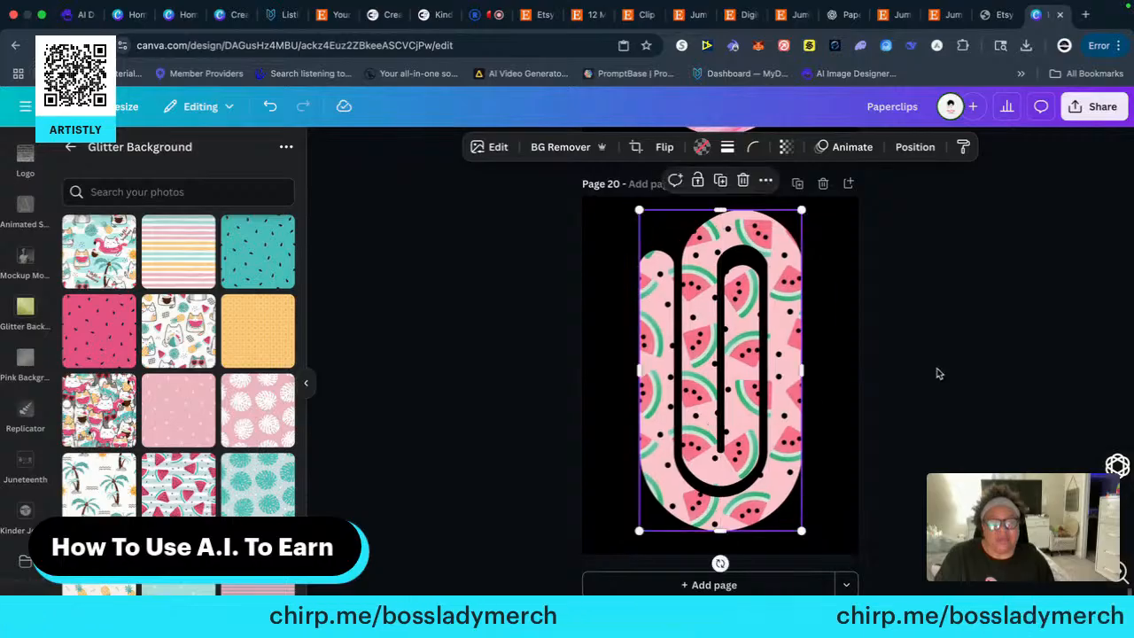
click(935, 360)
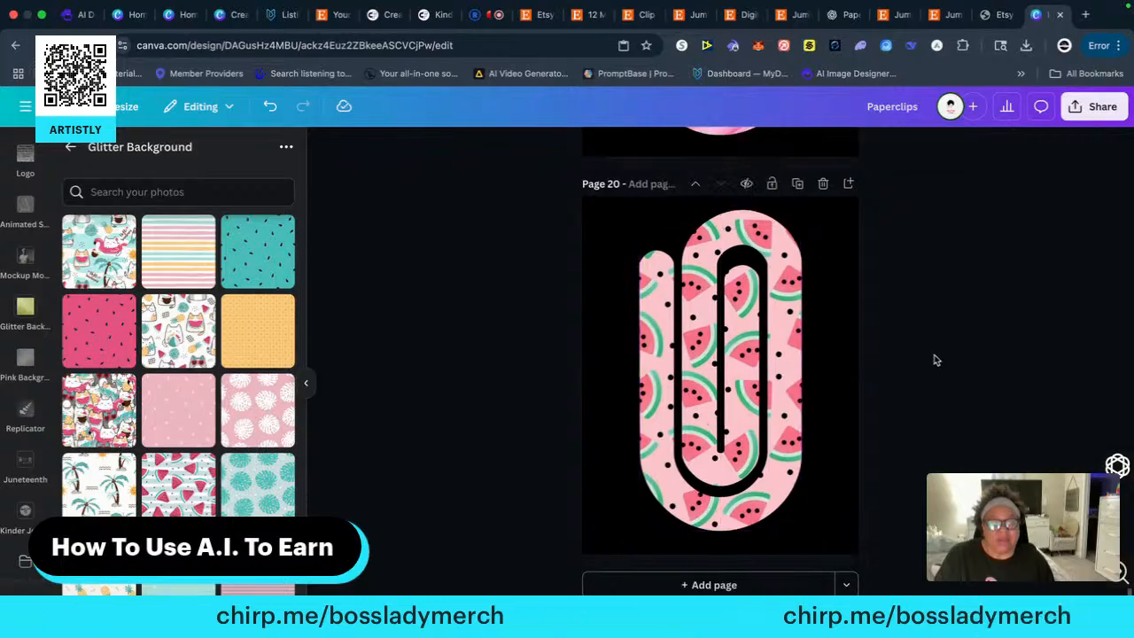
click(752, 378)
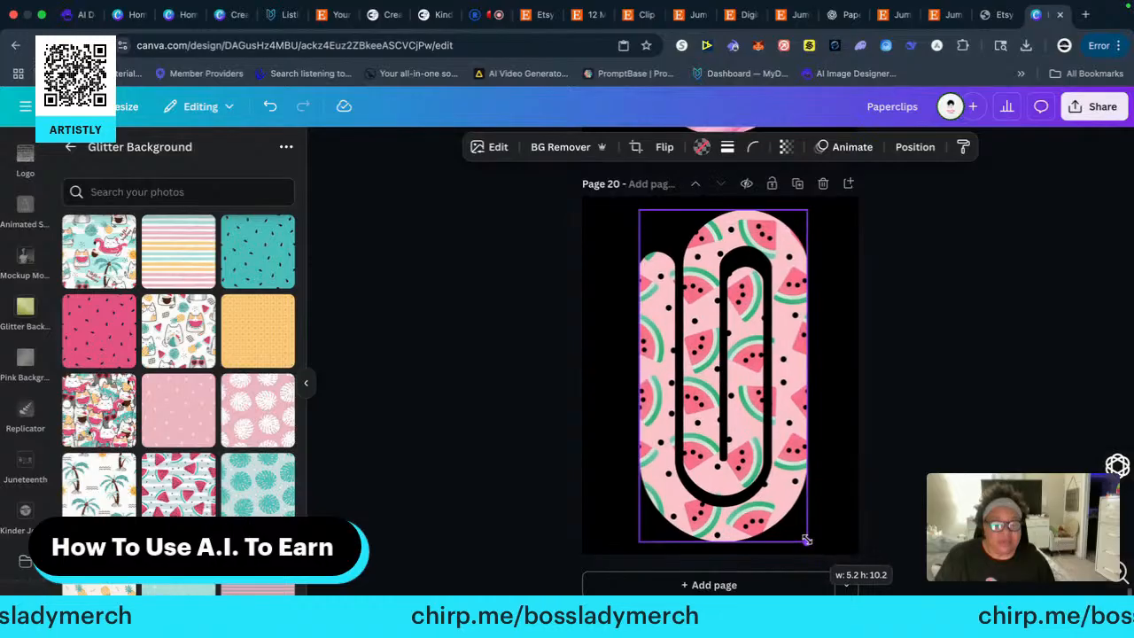
click(958, 399)
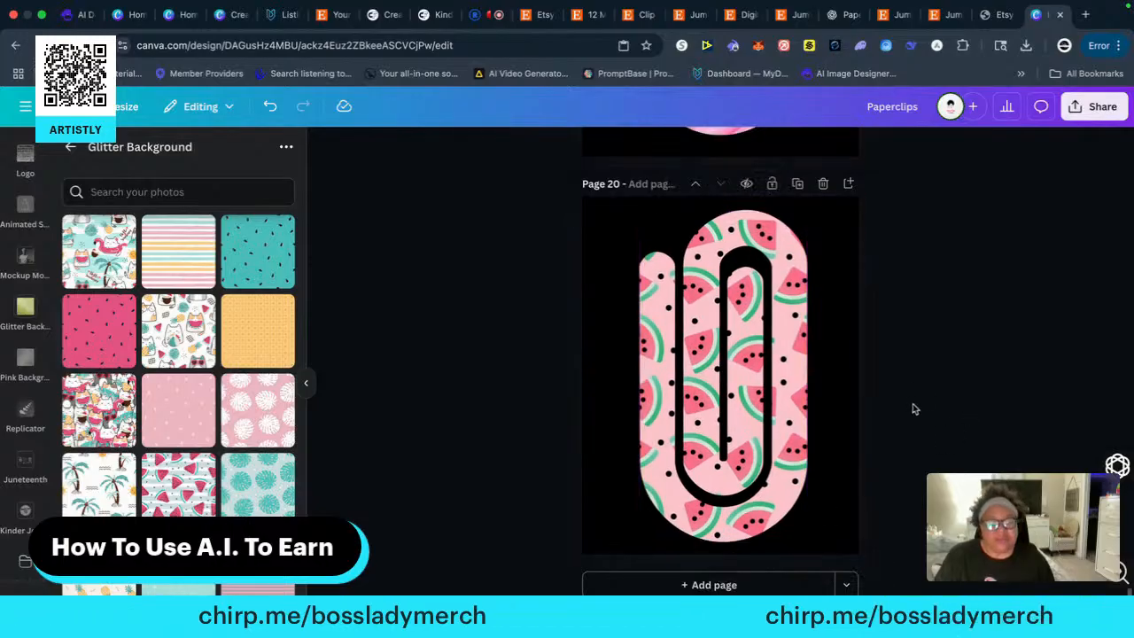
Compare the source paper clips on pages 4 and 5 with the last individual clip on page 20
scroll(918, 417, up, 20)
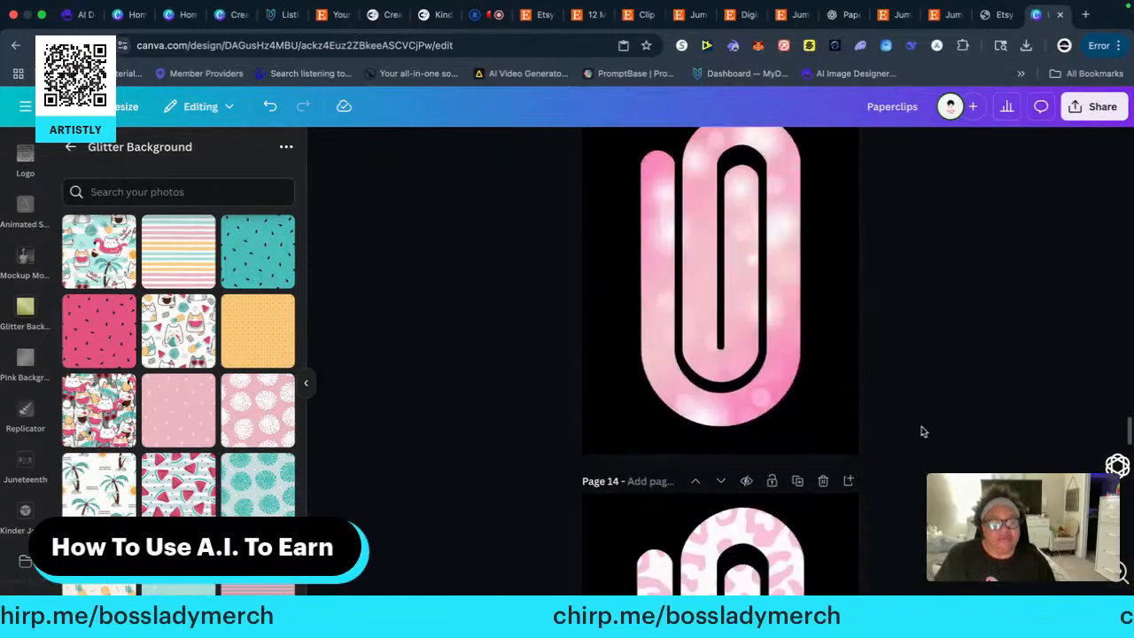
scroll(922, 431, up, 10)
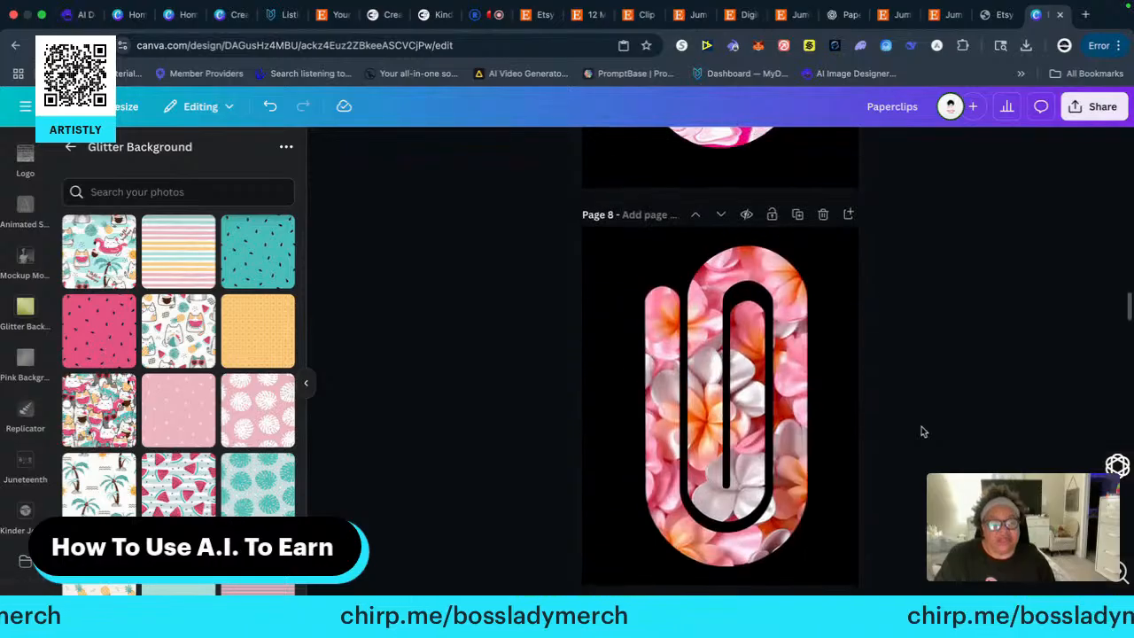
scroll(921, 431, up, 5)
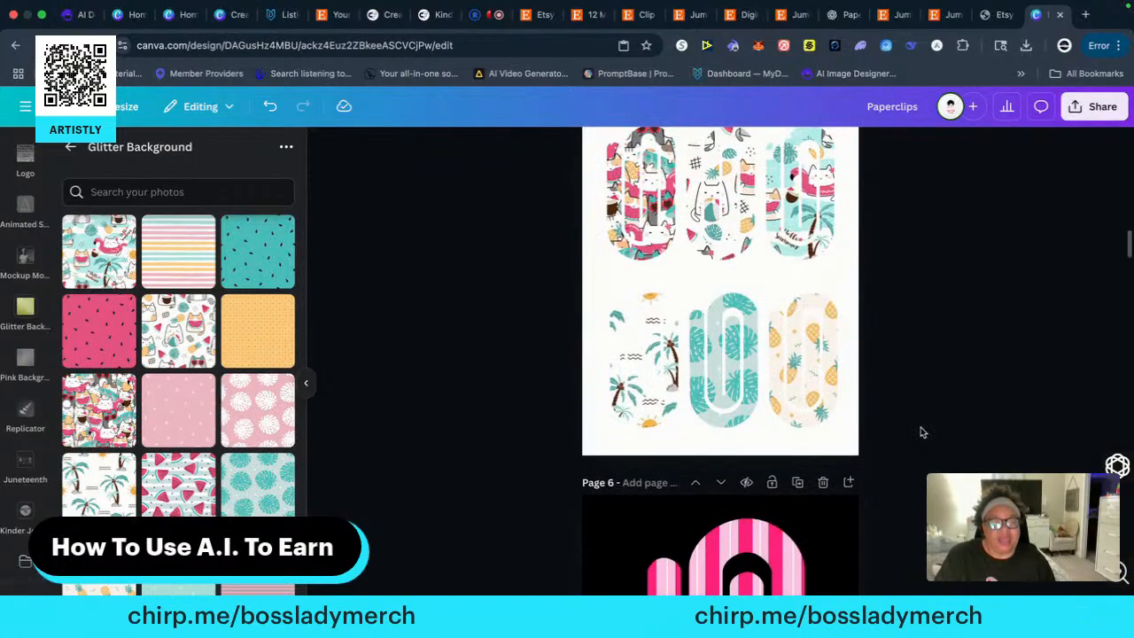
scroll(921, 432, up, 4)
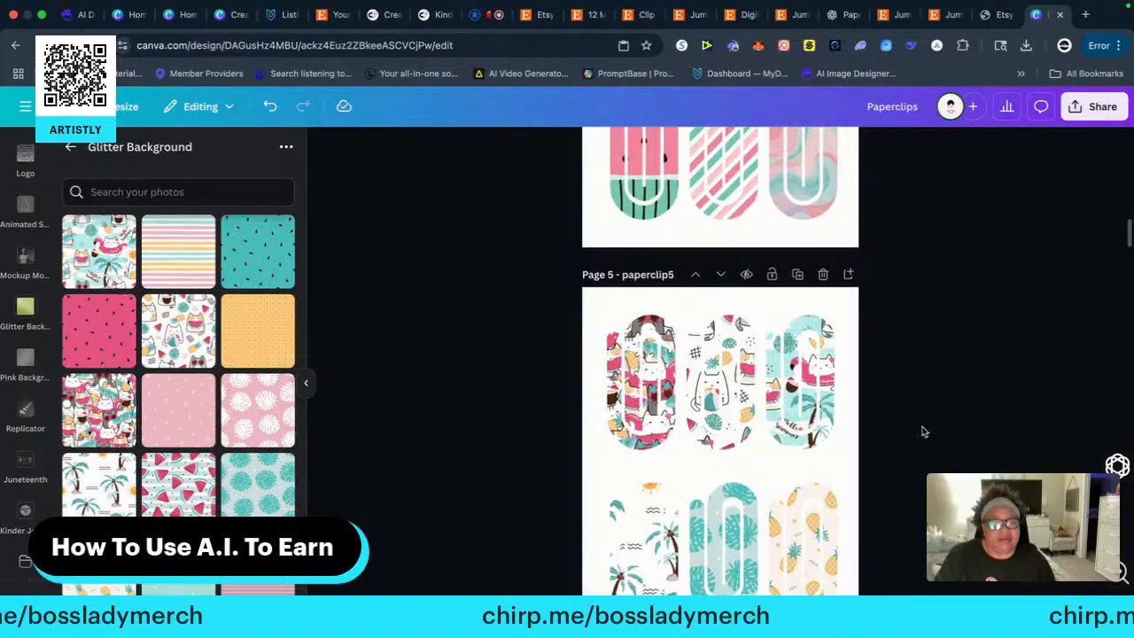
scroll(921, 432, up, 5)
scroll(921, 431, down, 3)
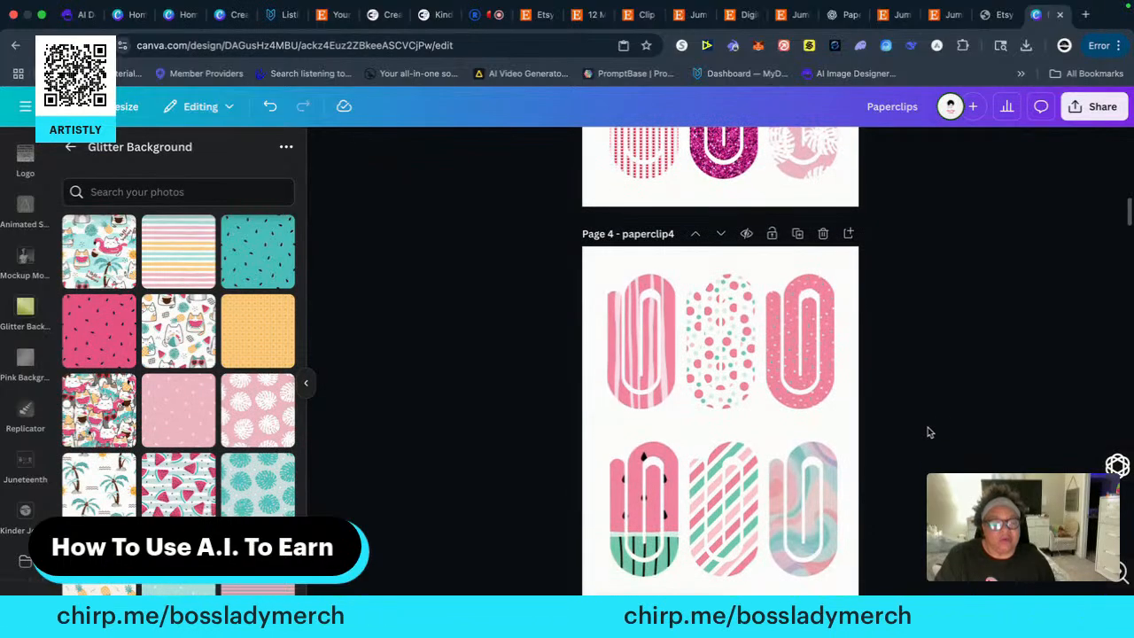
scroll(929, 432, down, 20)
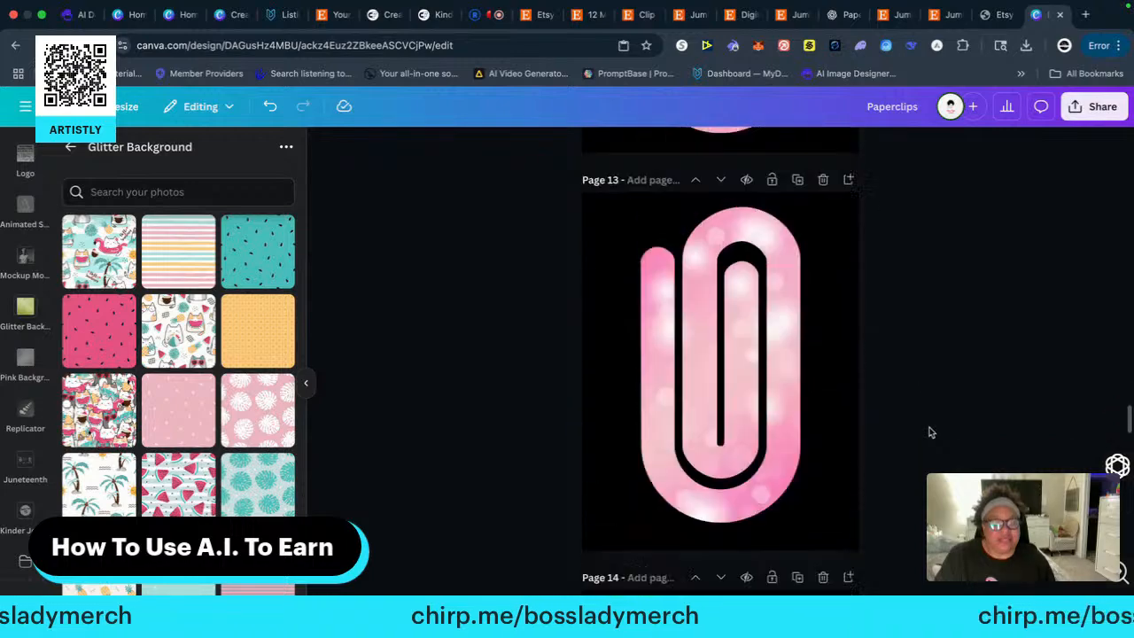
scroll(928, 431, down, 20)
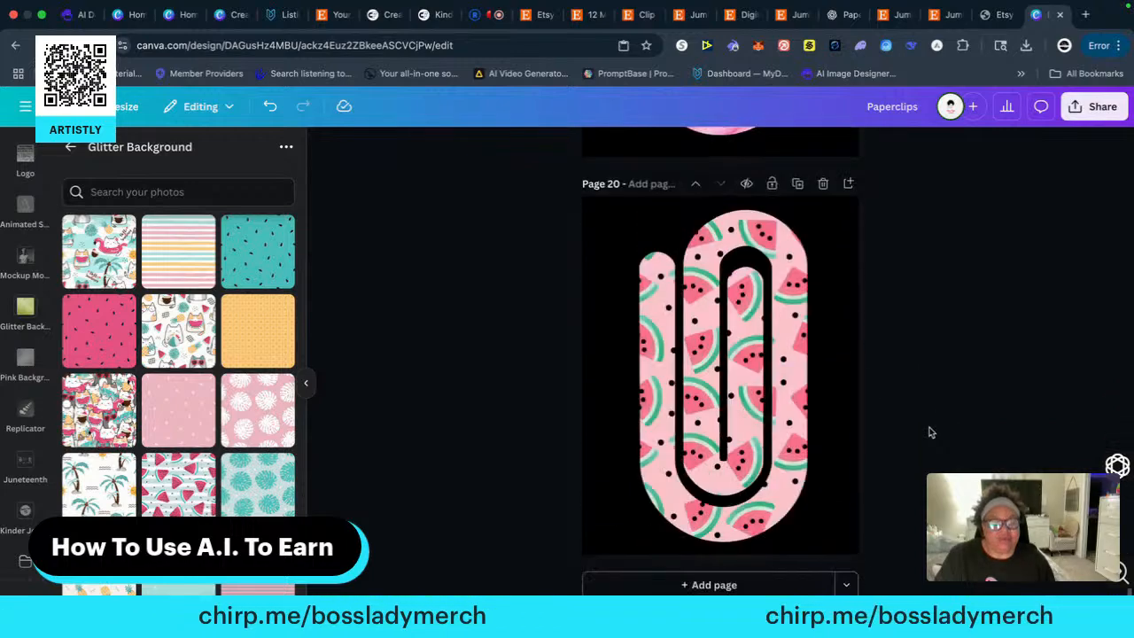
Copy the paper clip with columns of small red hearts from the start of page 3's bottom row onto a new black-background page 21
scroll(928, 432, up, 20)
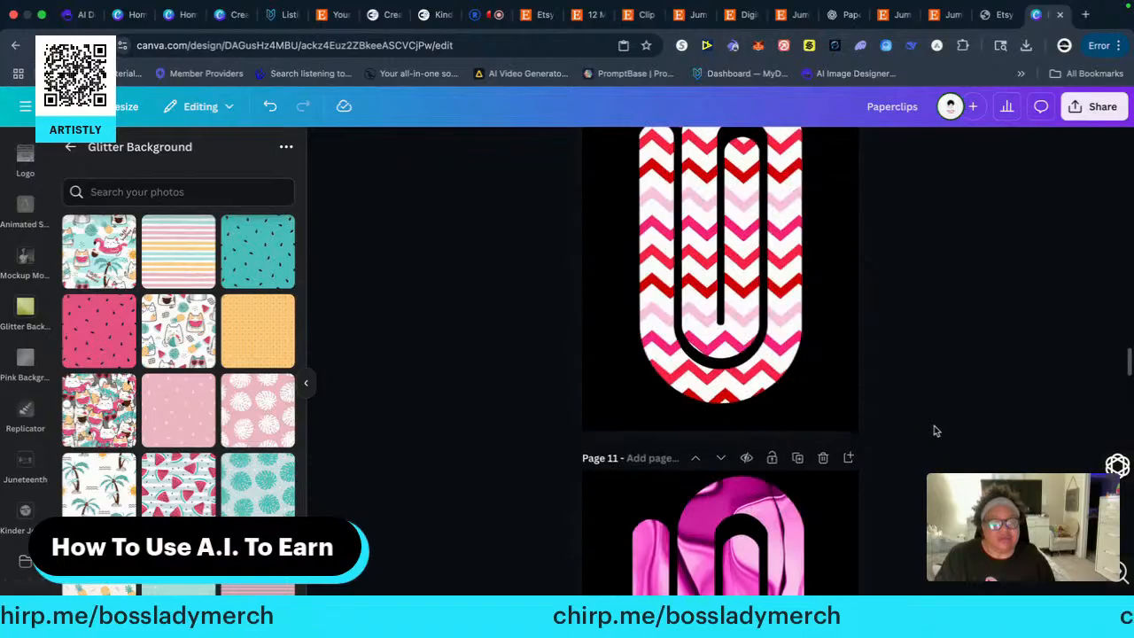
scroll(935, 430, up, 20)
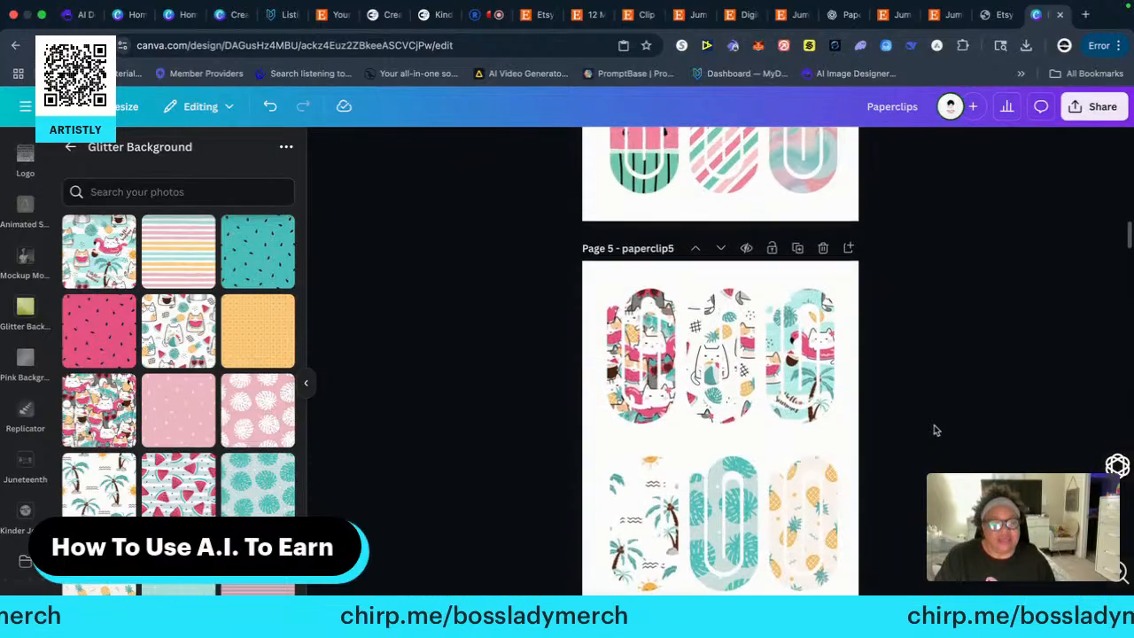
scroll(934, 430, up, 20)
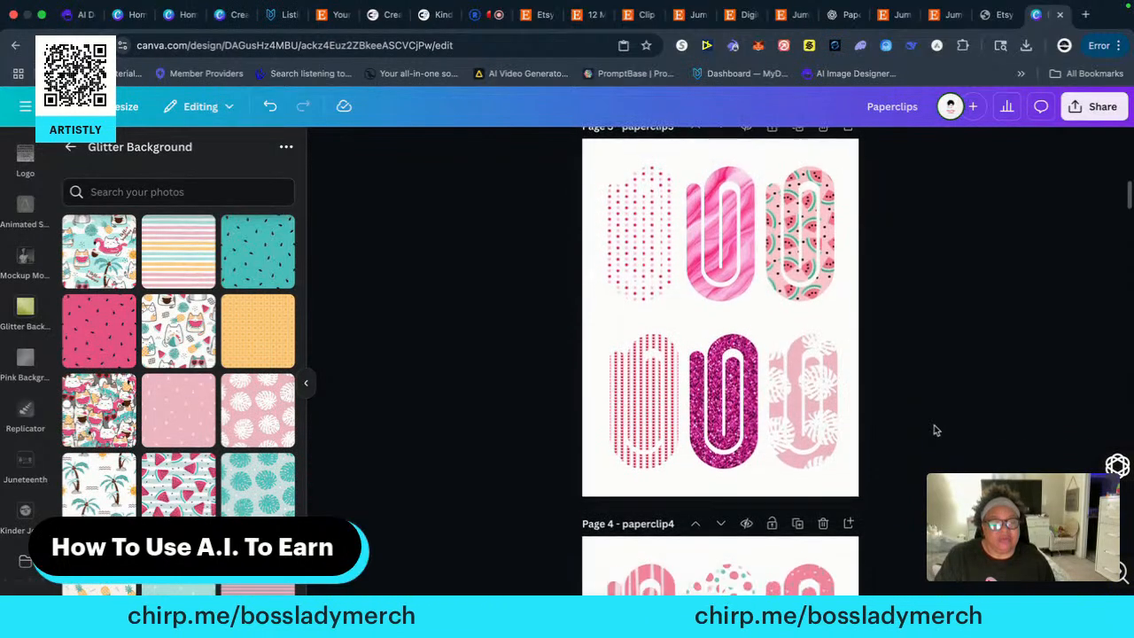
right_click(637, 420)
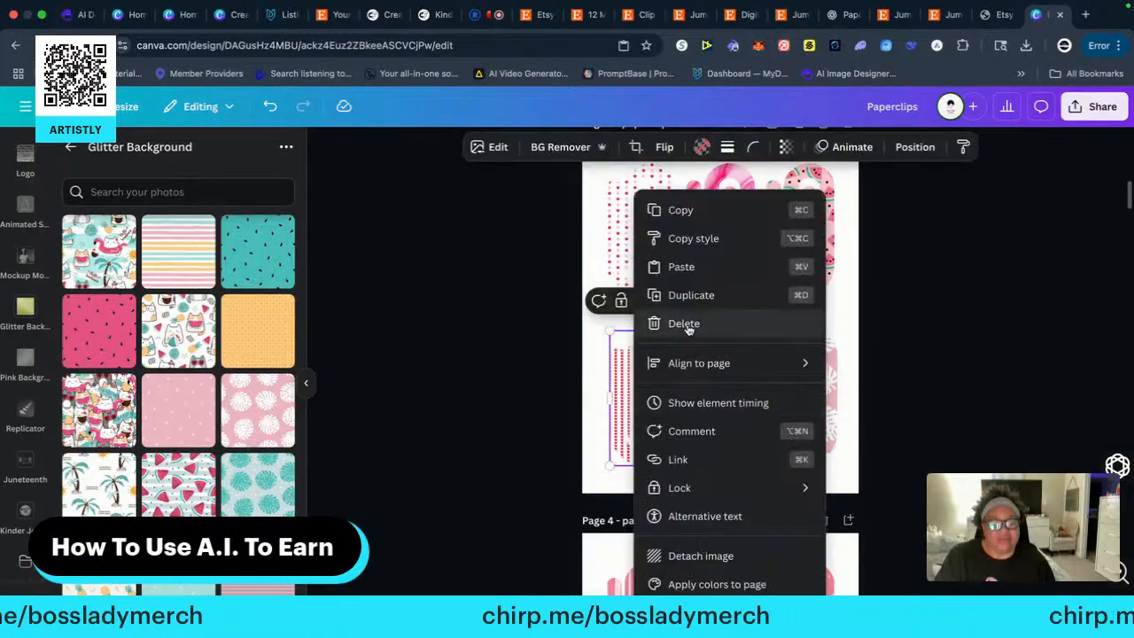
click(678, 210)
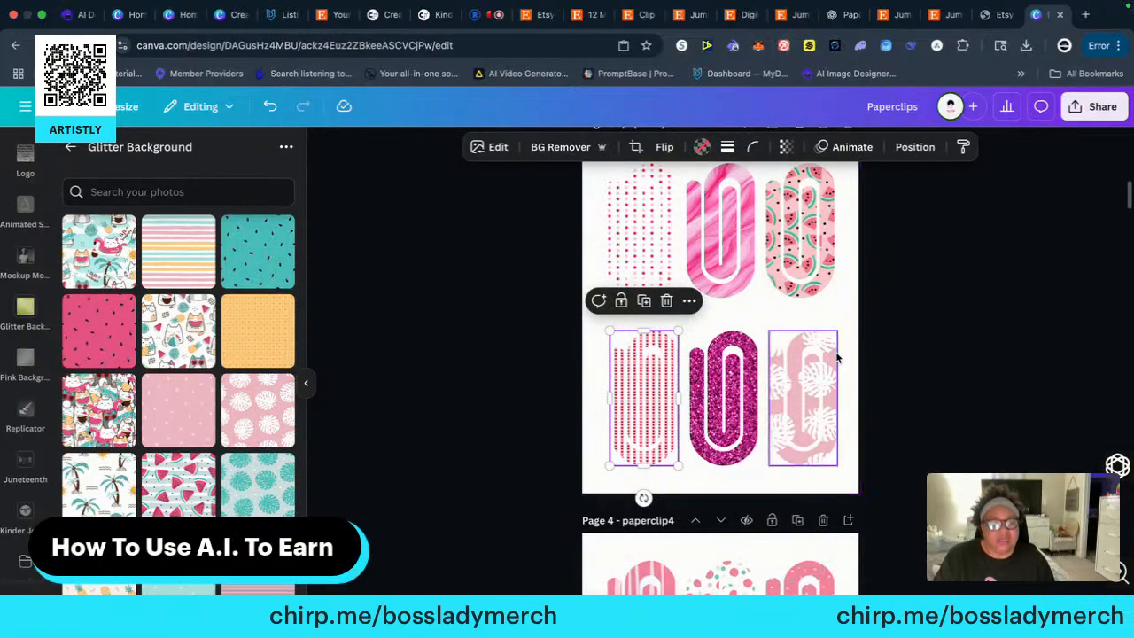
scroll(904, 453, down, 20)
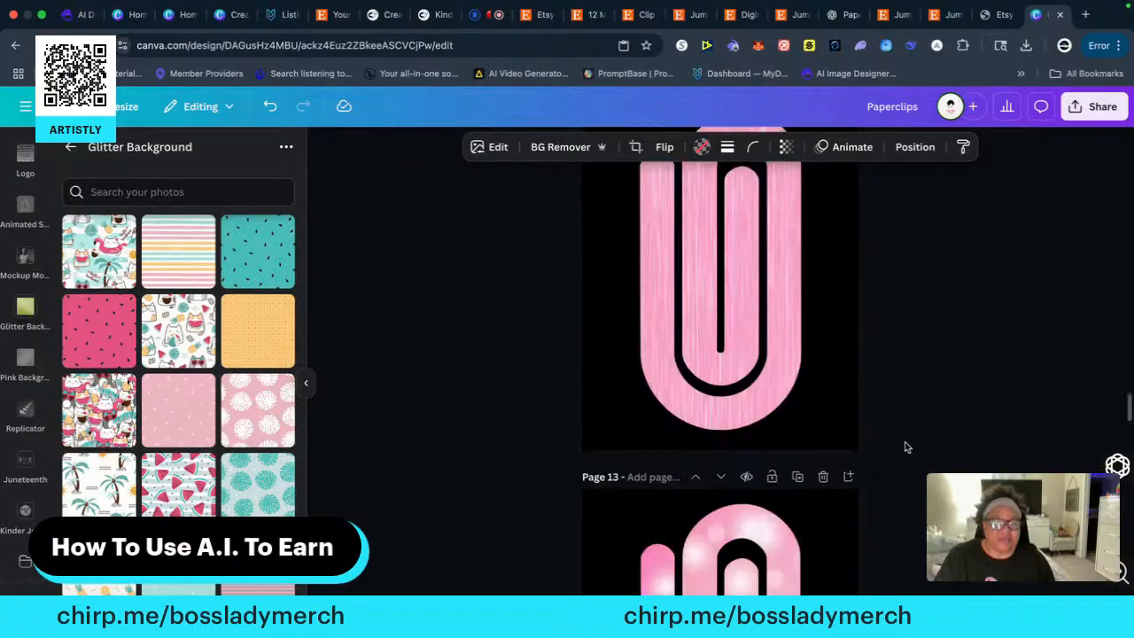
scroll(905, 449, down, 12)
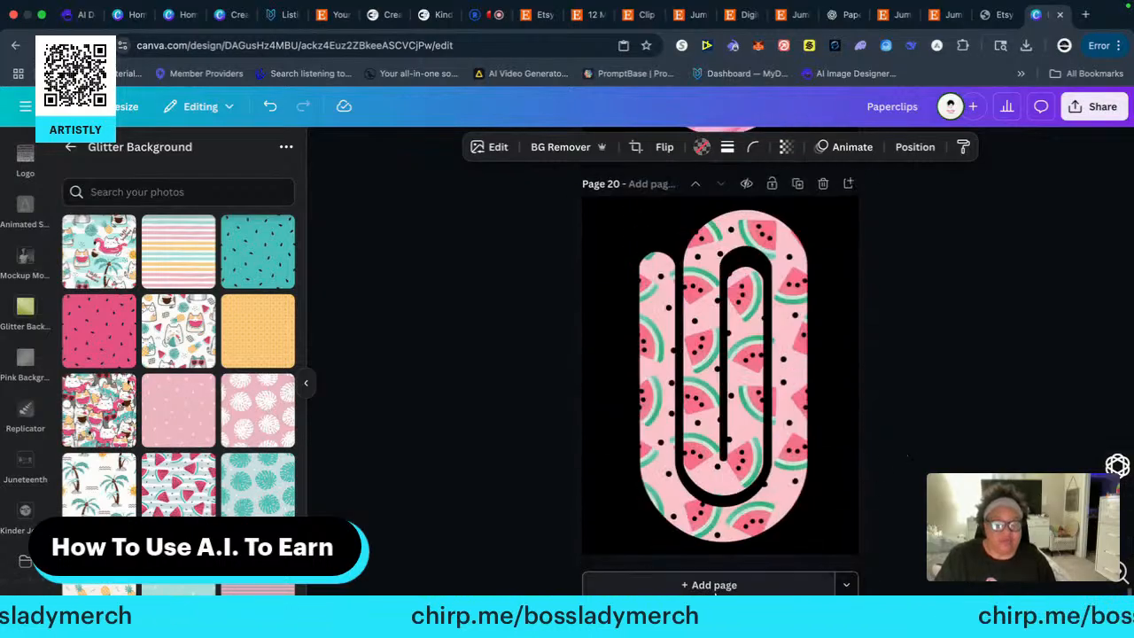
click(714, 587)
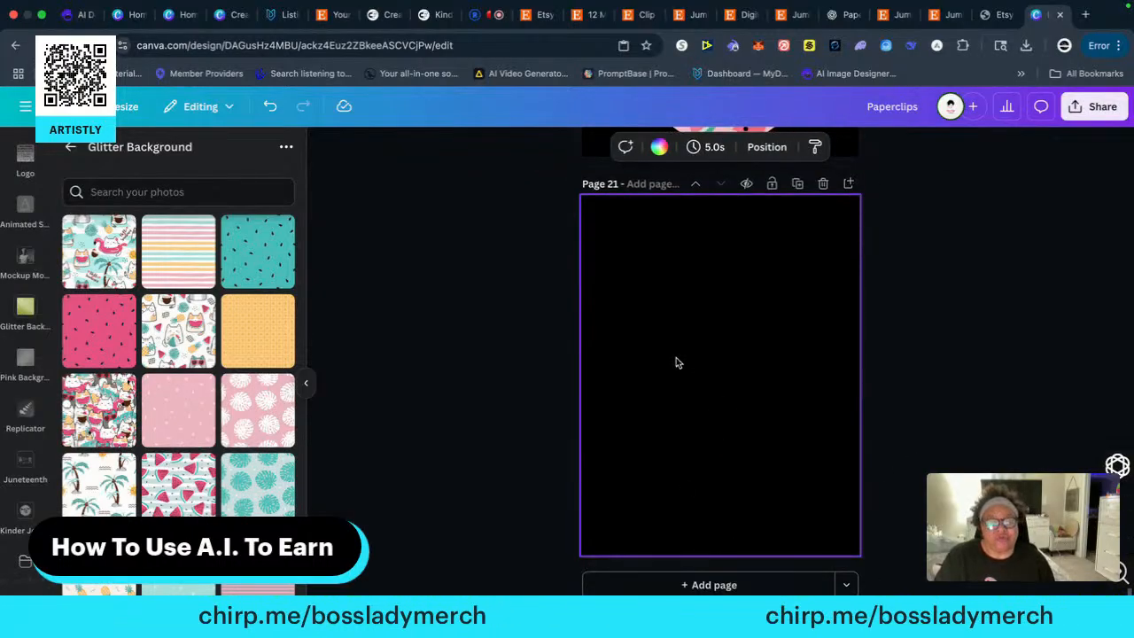
right_click(675, 362)
click(720, 431)
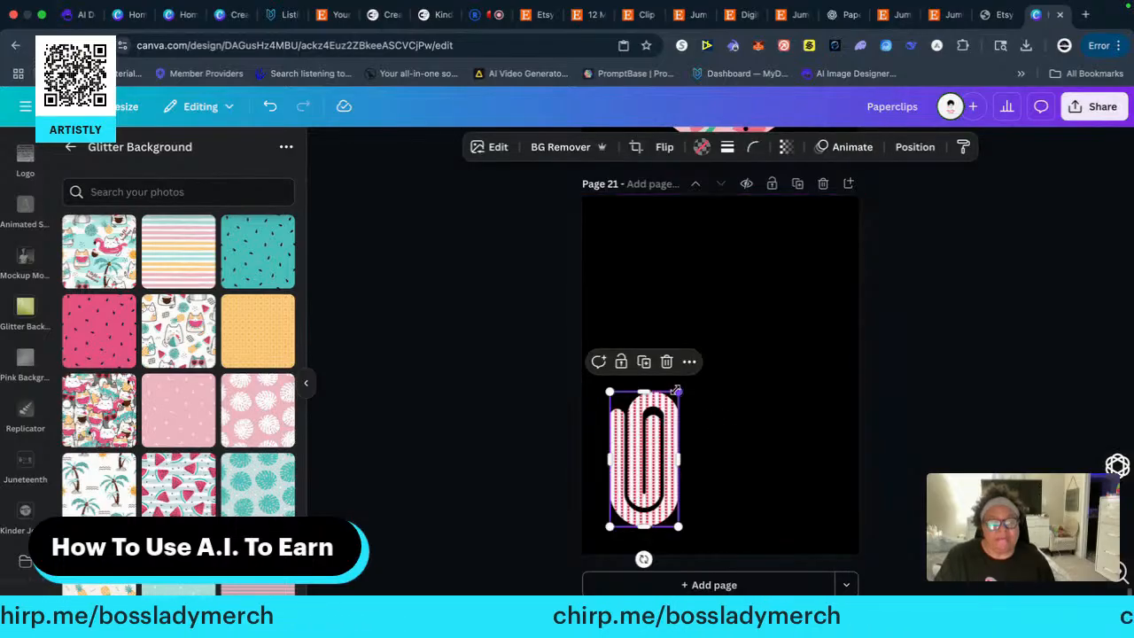
Enlarge the small-hearts paper clip to nearly the full height of page 21 and centre it horizontally
drag(680, 390, 823, 231)
drag(707, 346, 736, 347)
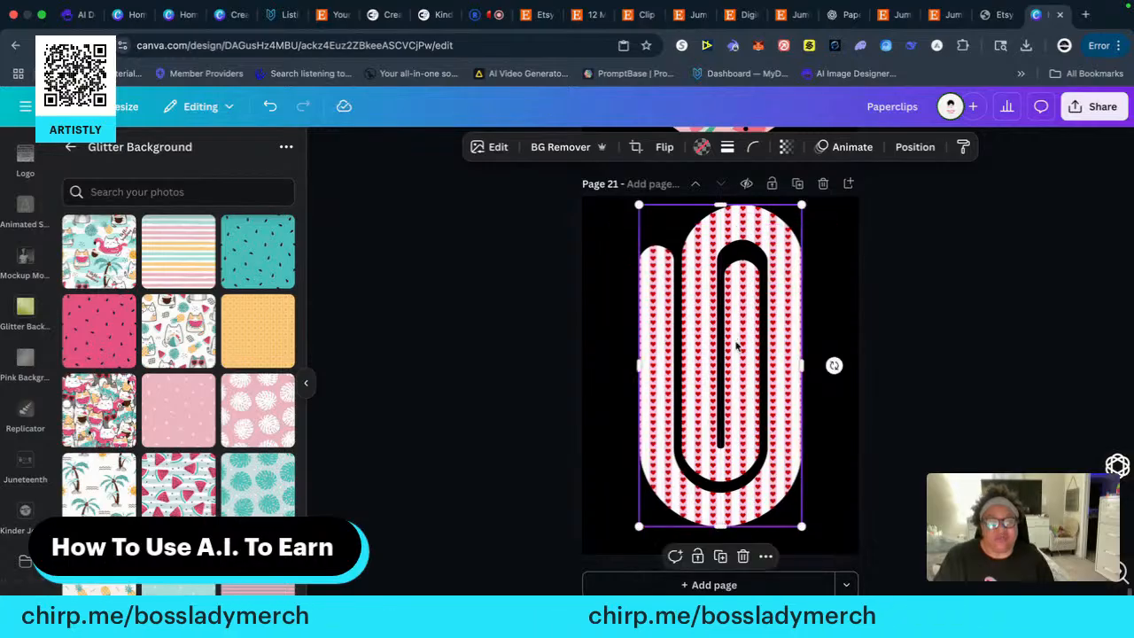
click(951, 348)
Copy the magenta glitter paper clip from the middle of page 3's bottom row onto a new black-background page 22
scroll(946, 346, up, 20)
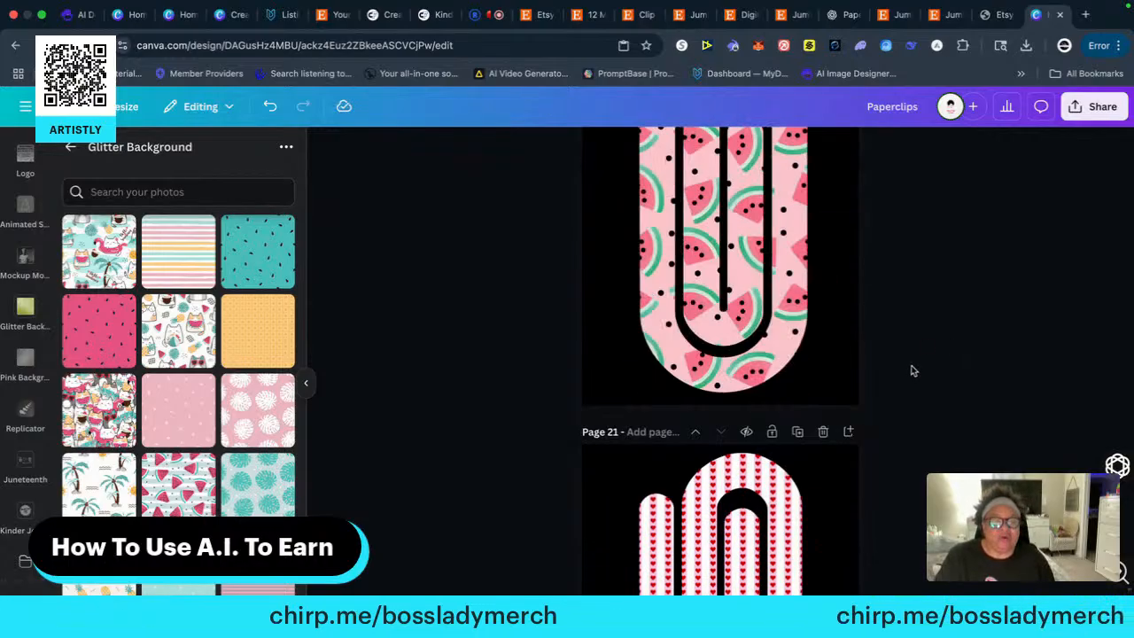
scroll(928, 390, up, 20)
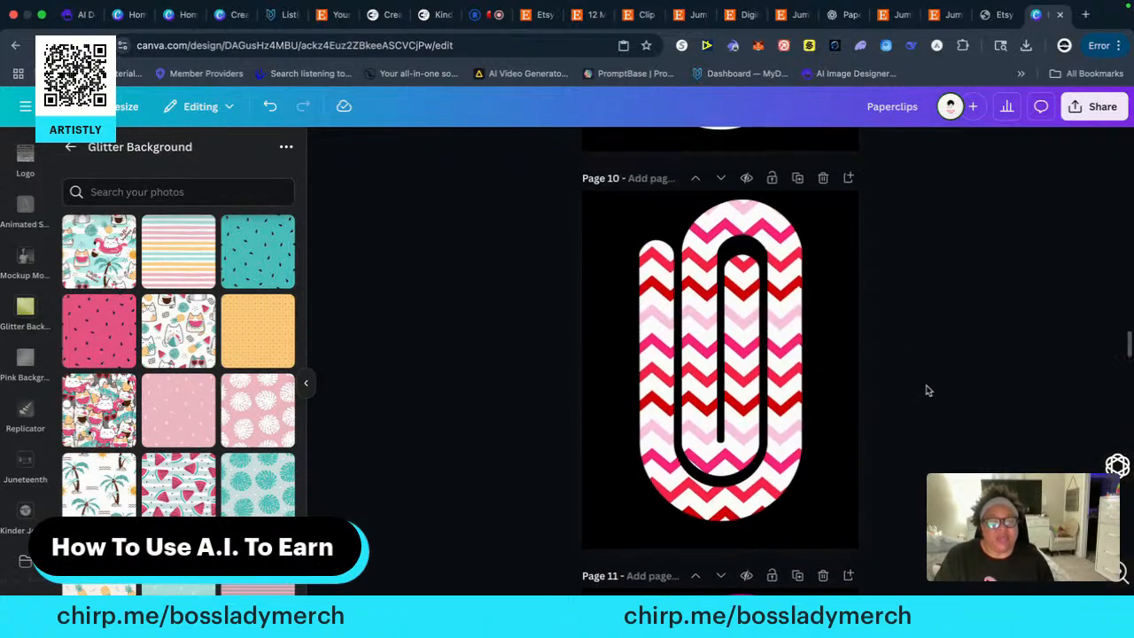
scroll(930, 390, up, 8)
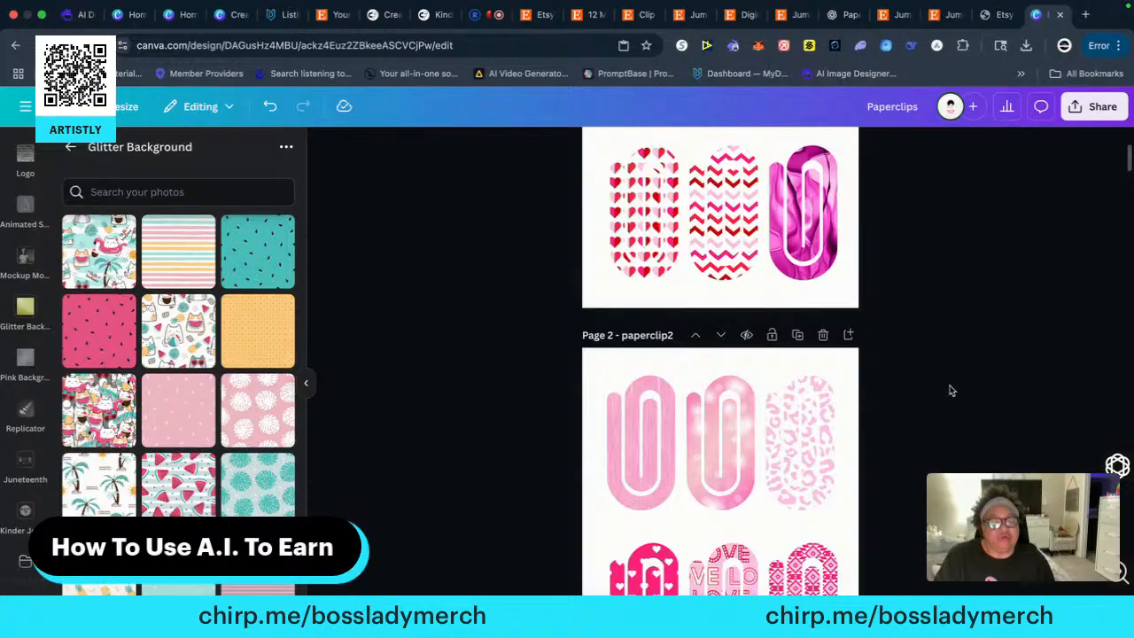
scroll(950, 389, down, 7)
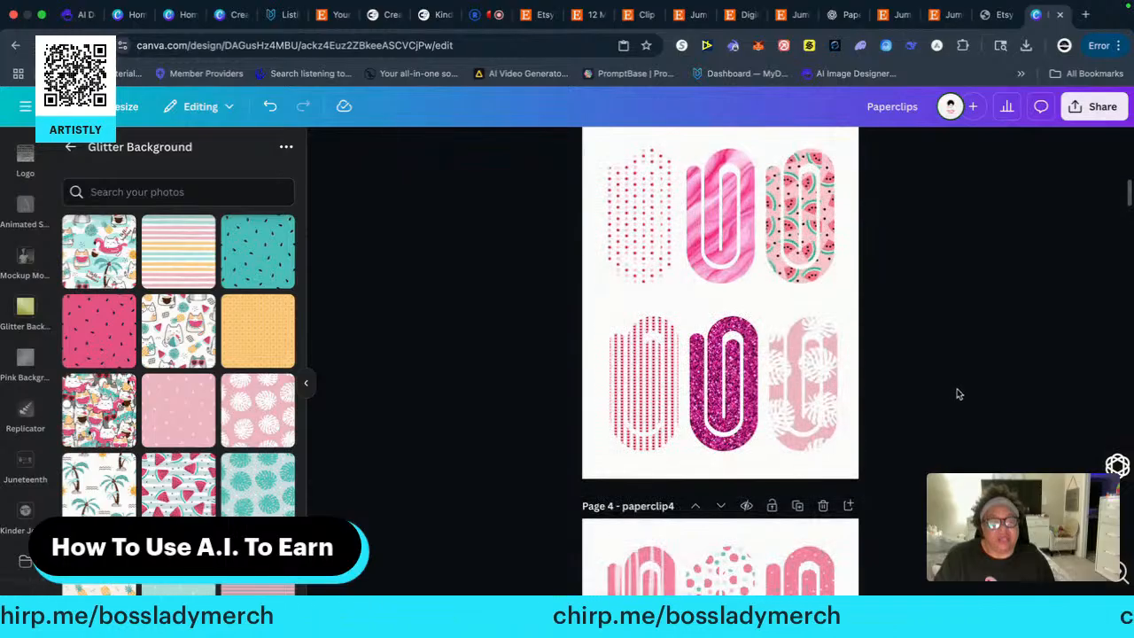
right_click(732, 387)
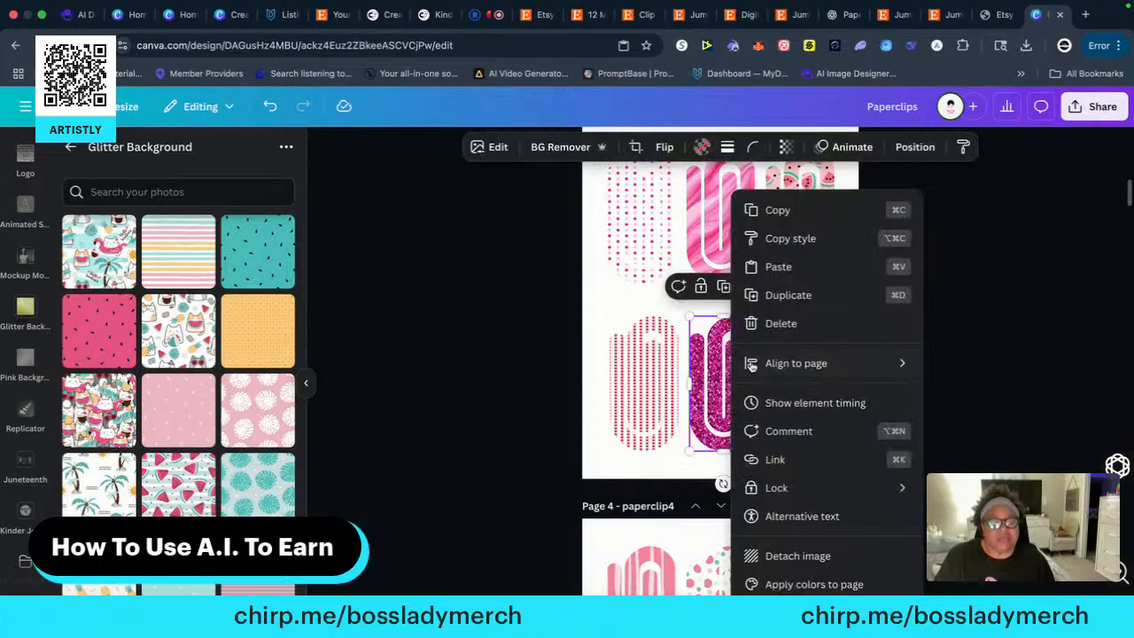
click(780, 215)
scroll(906, 426, down, 15)
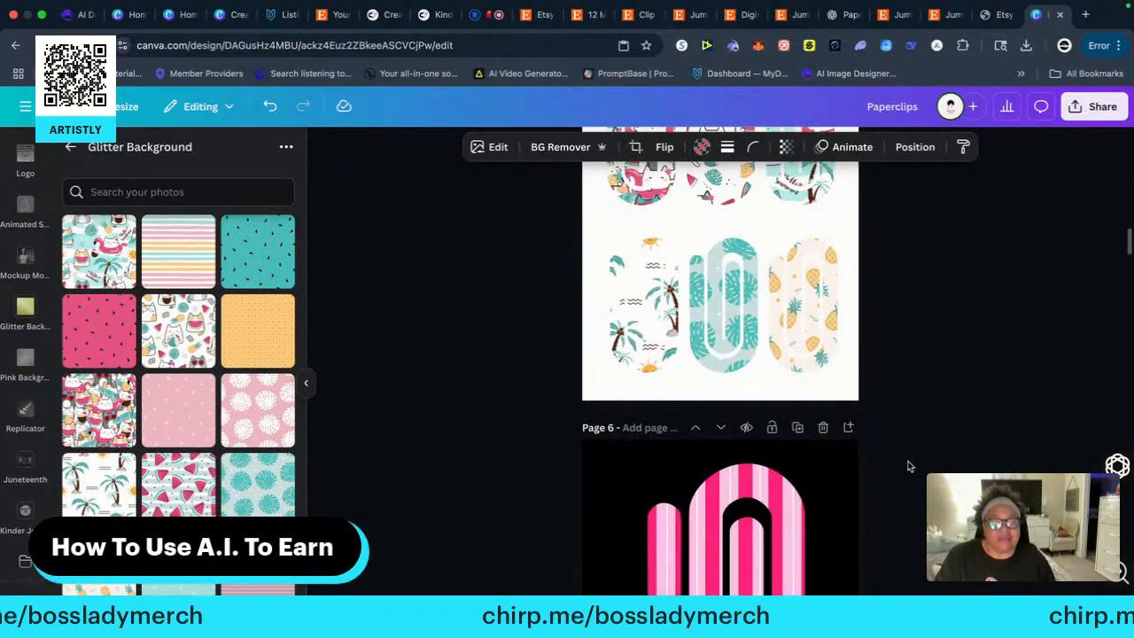
scroll(916, 465, down, 20)
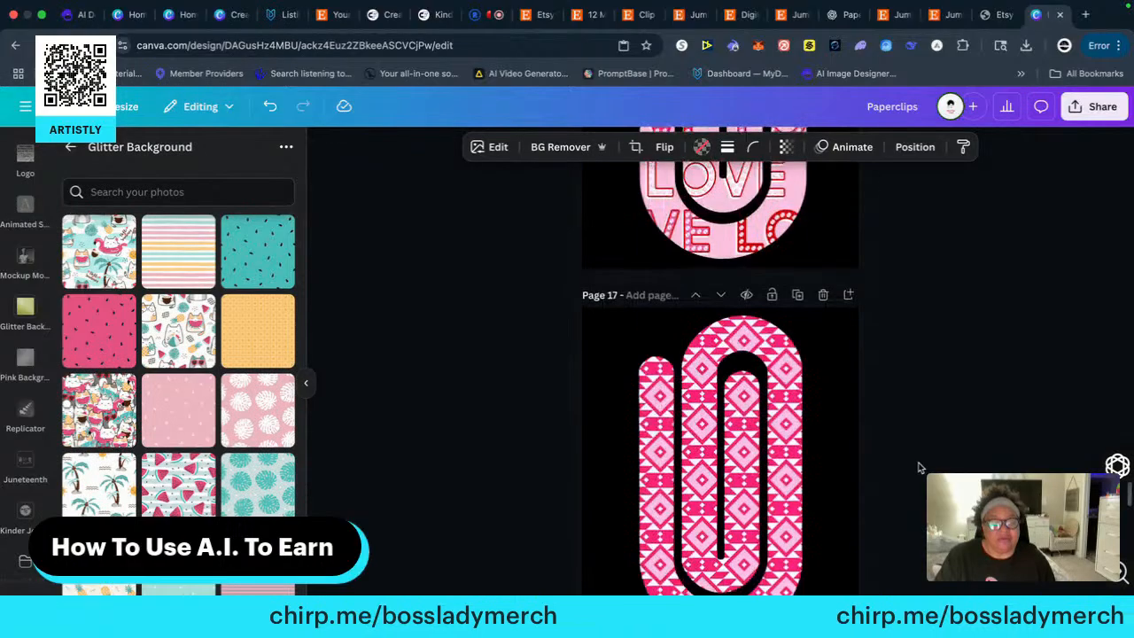
scroll(920, 468, down, 10)
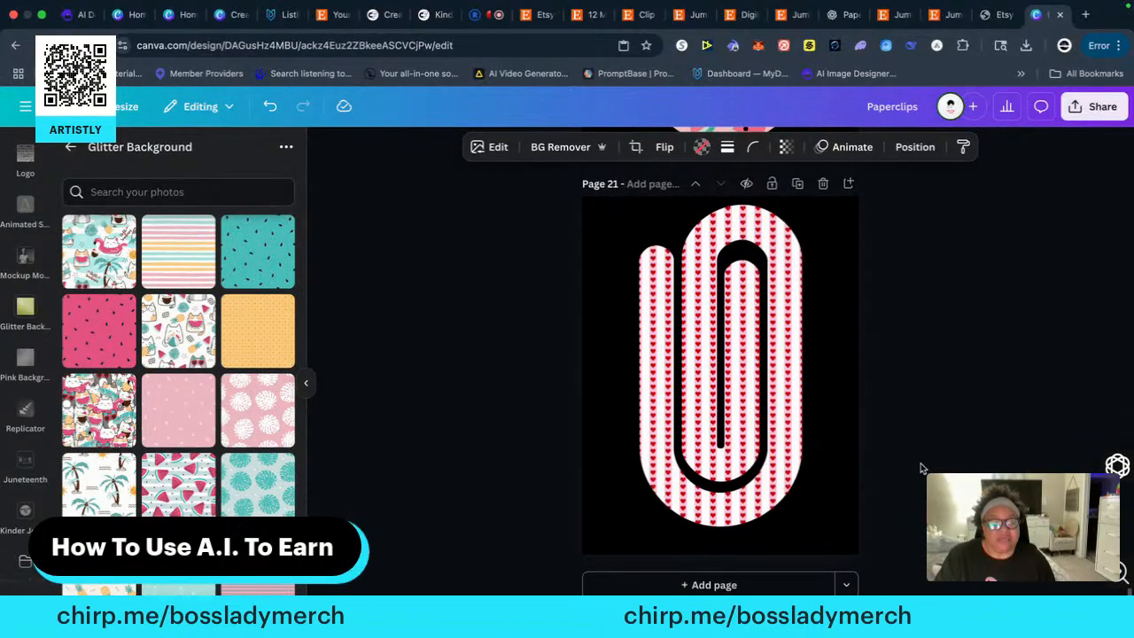
click(719, 583)
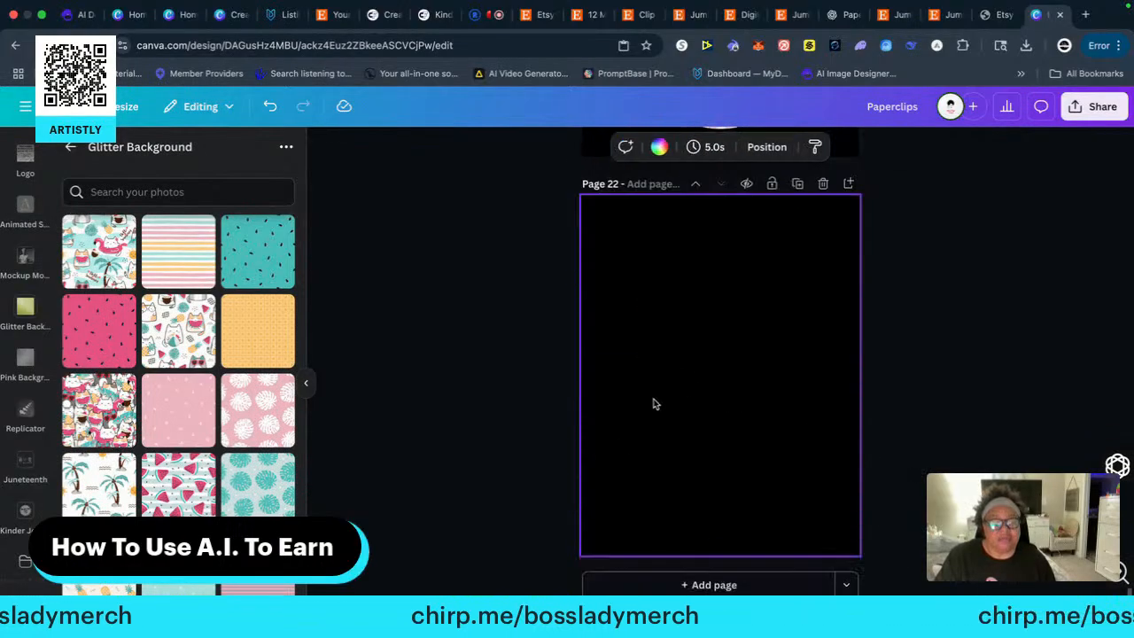
right_click(668, 354)
click(713, 426)
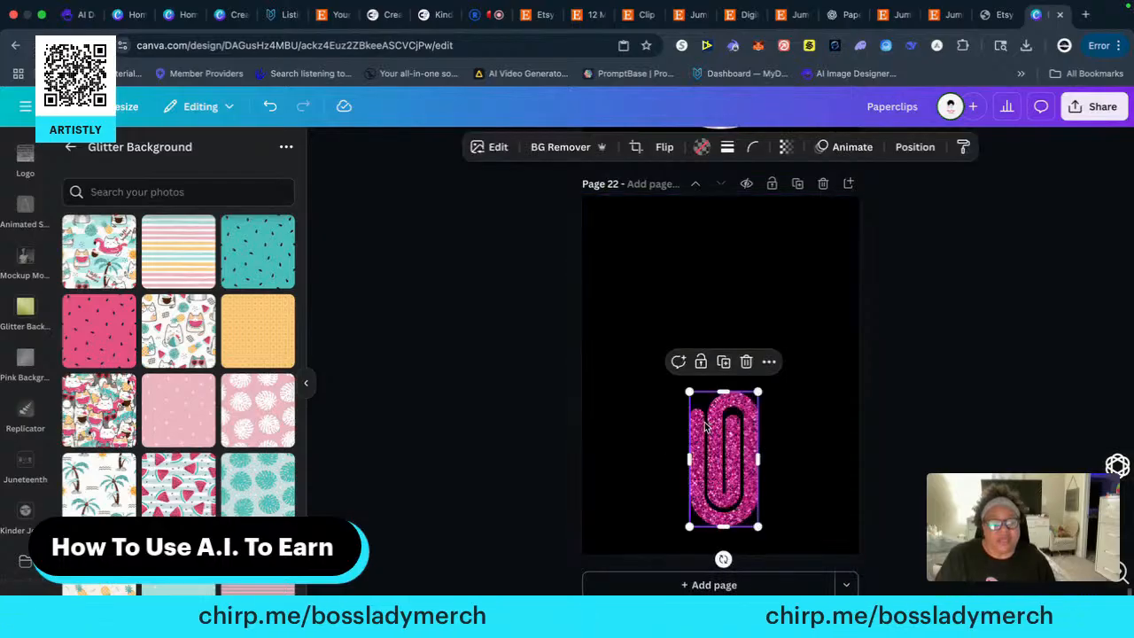
Enlarge the magenta glitter paper clip to nearly the full height of page 22 and centre it horizontally
drag(689, 391, 596, 208)
drag(693, 345, 736, 345)
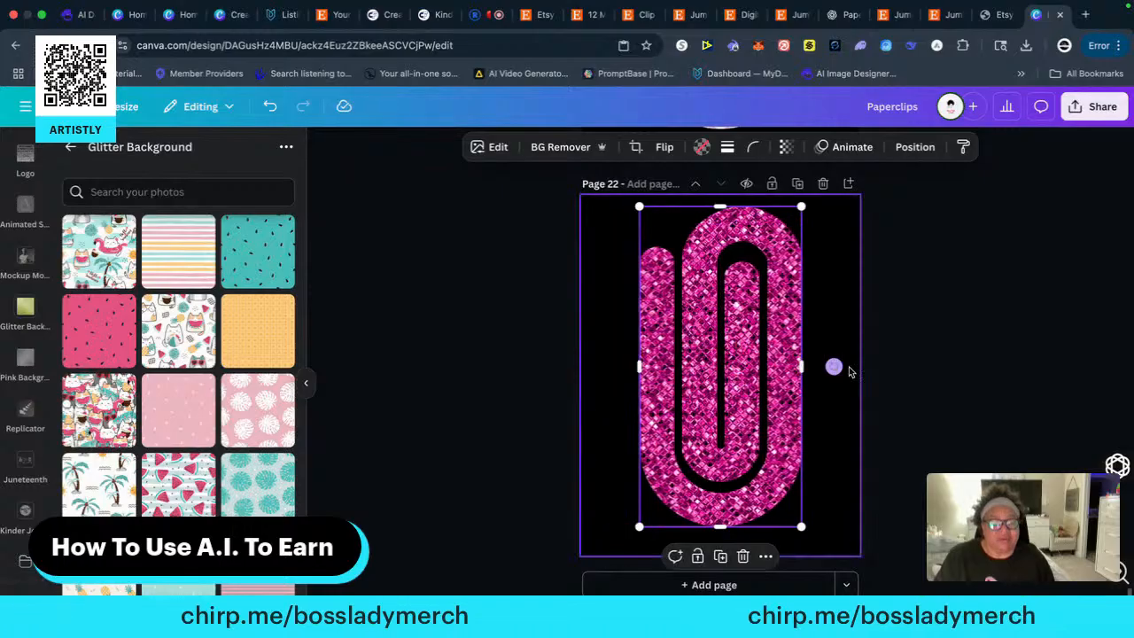
click(964, 380)
Copy the pink paper clip with white monstera leaves from the end of page 3's bottom row onto a new black-background page 23
scroll(965, 397, up, 5)
scroll(963, 401, up, 6)
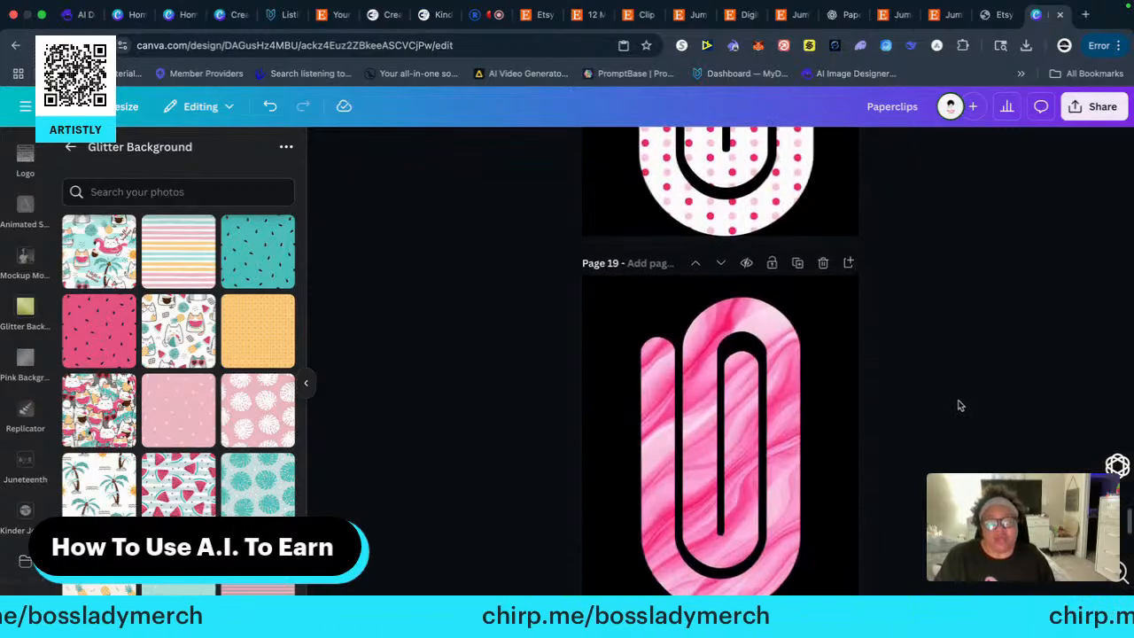
scroll(957, 411, up, 10)
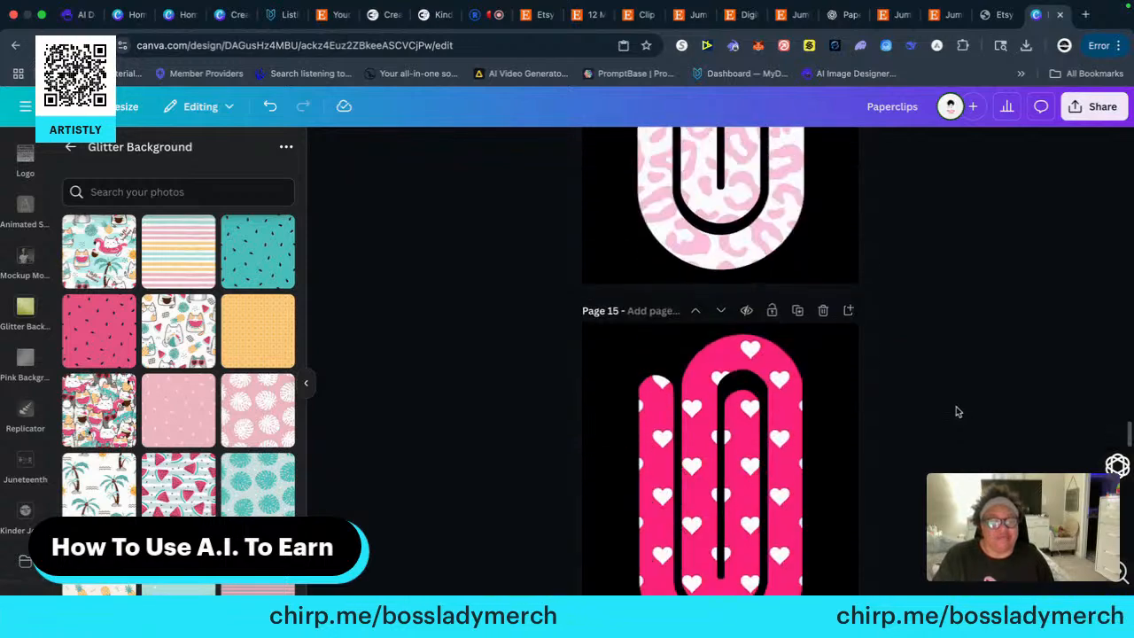
scroll(954, 412, up, 3)
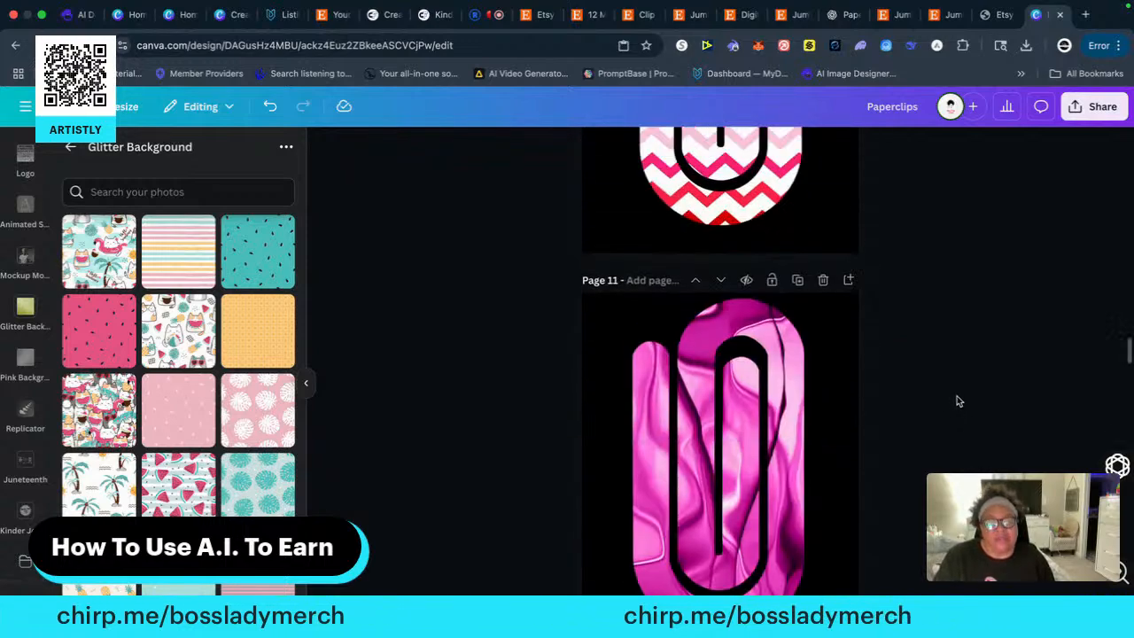
scroll(951, 412, up, 10)
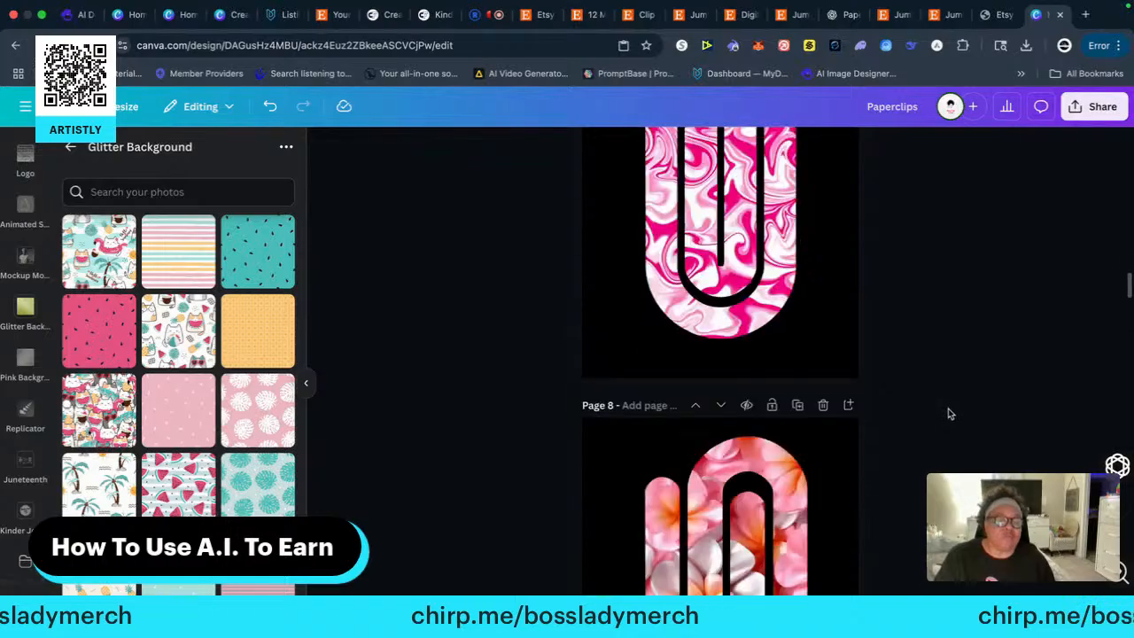
scroll(948, 414, up, 4)
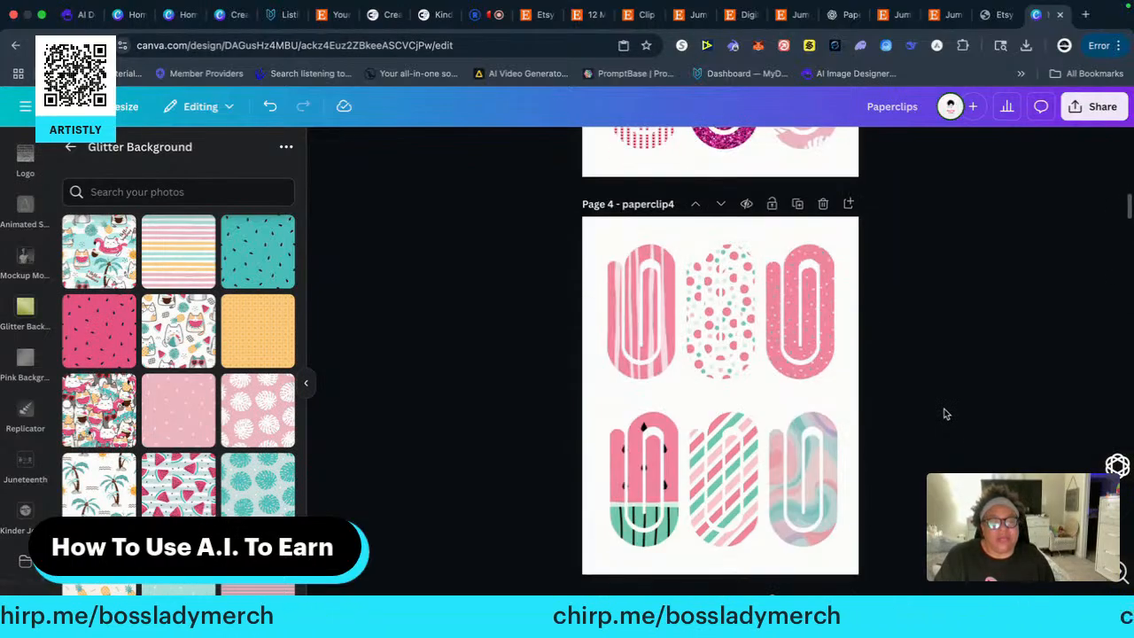
scroll(944, 414, up, 3)
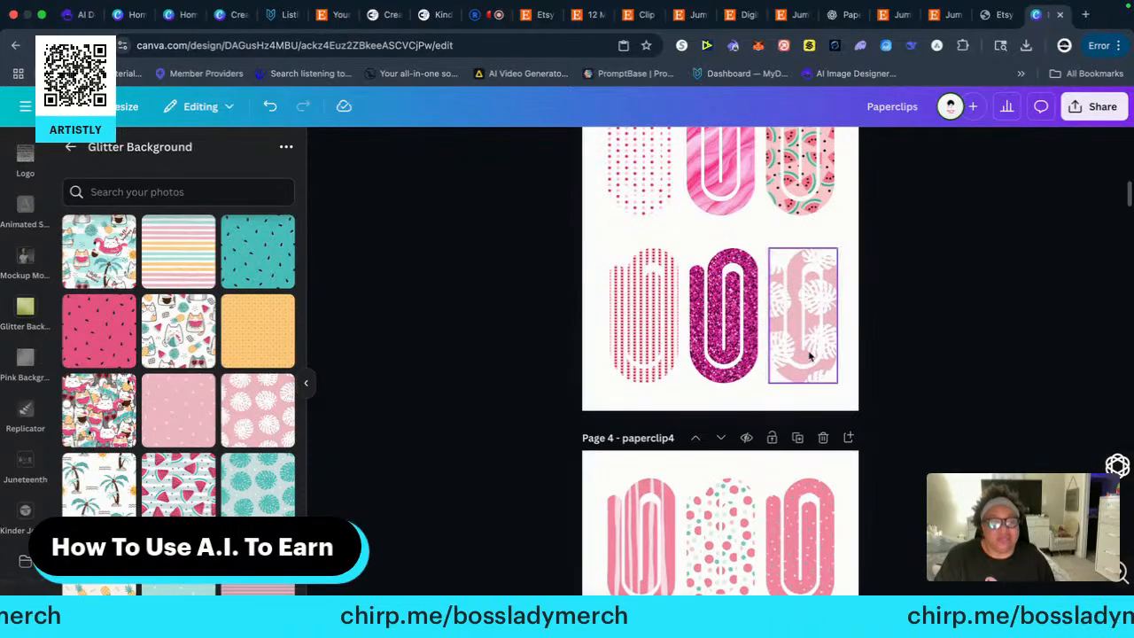
click(826, 324)
right_click(805, 323)
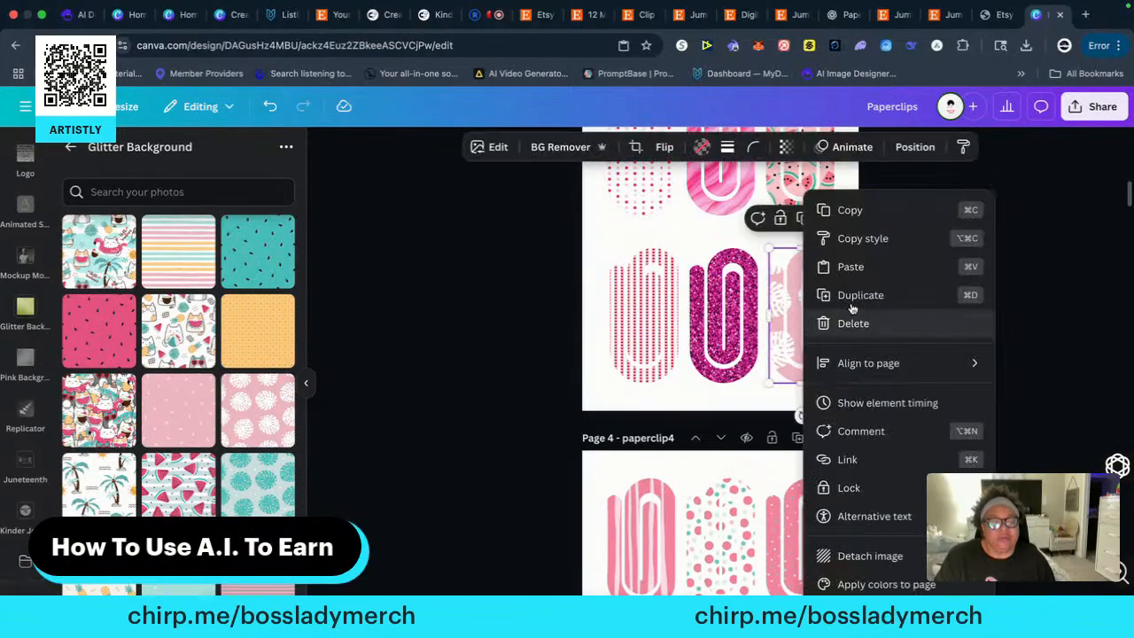
click(850, 210)
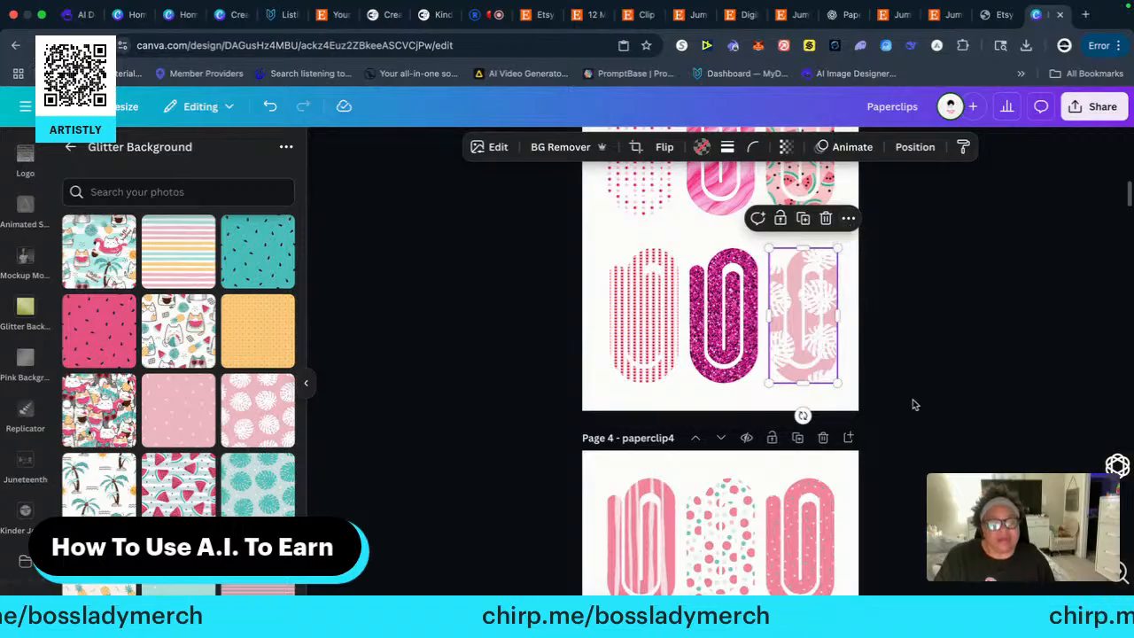
scroll(915, 404, down, 20)
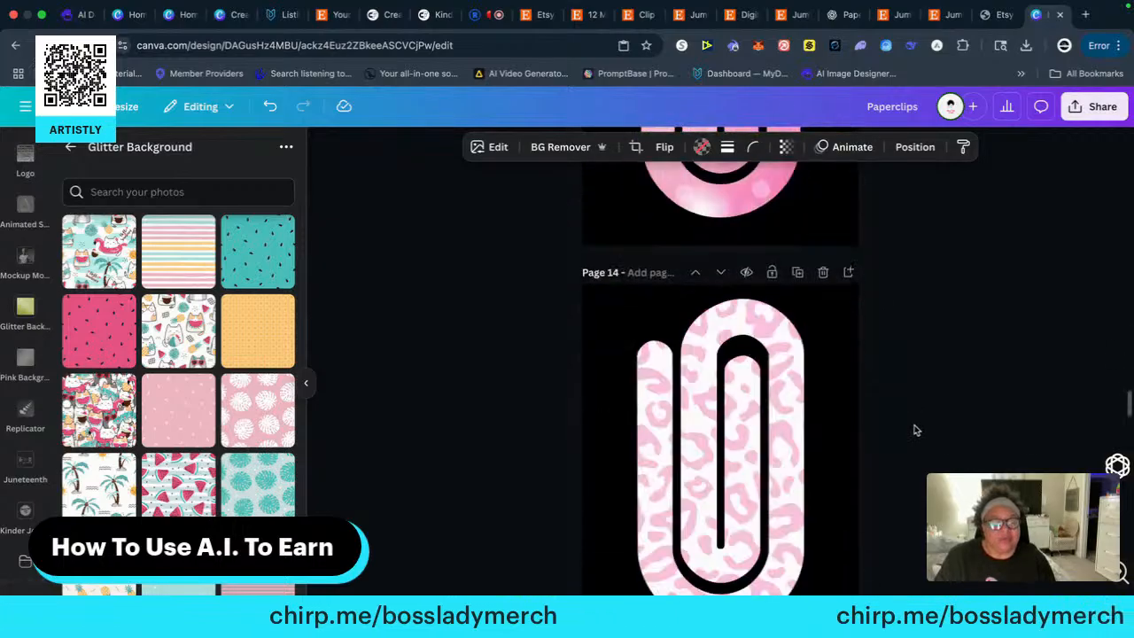
scroll(915, 429, down, 20)
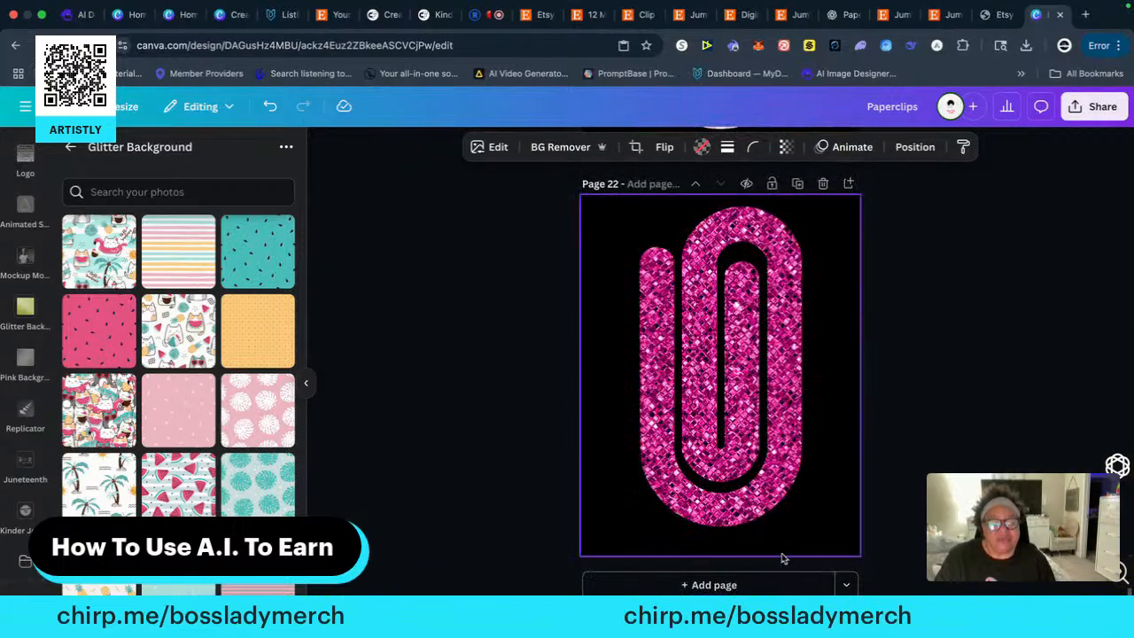
click(714, 584)
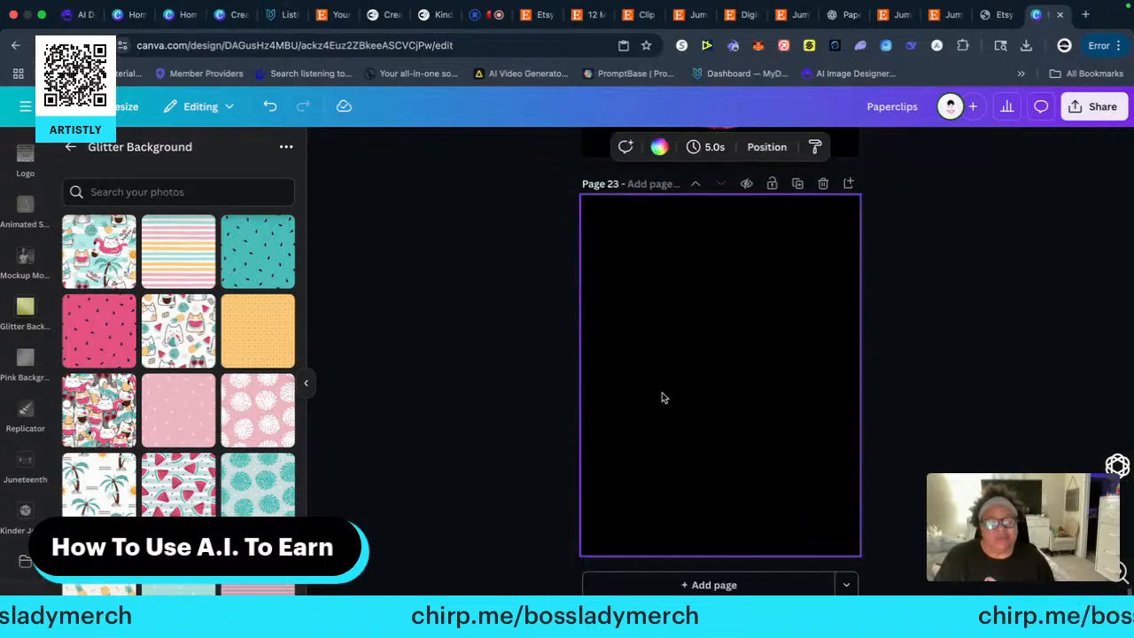
right_click(679, 348)
click(688, 419)
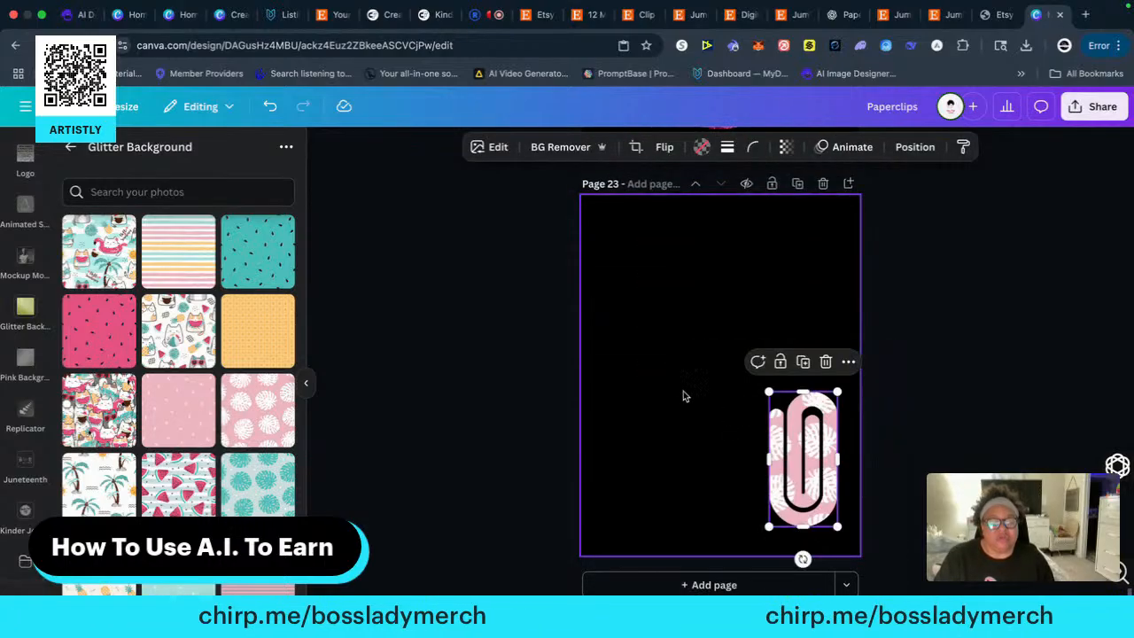
Enlarge the monstera-leaf paper clip to nearly the full height of page 23 and centre it horizontally
drag(767, 387, 596, 240)
drag(744, 346, 707, 348)
click(930, 356)
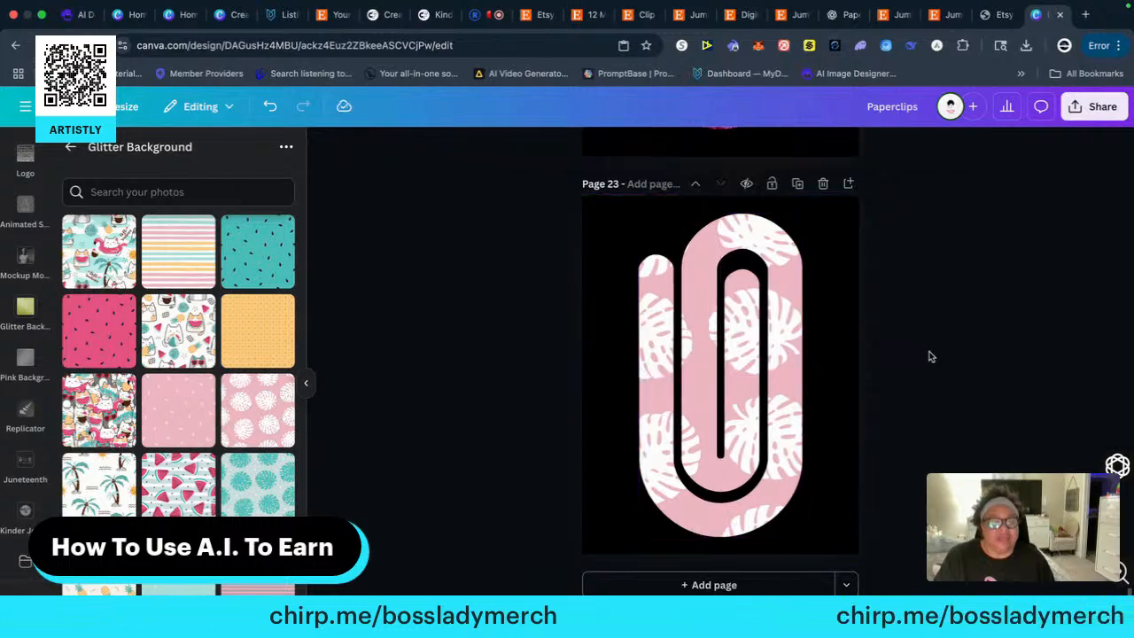
Copy the pink wavy-striped paper clip from the start of page 4's top row onto a new black-background page 24
scroll(900, 380, up, 20)
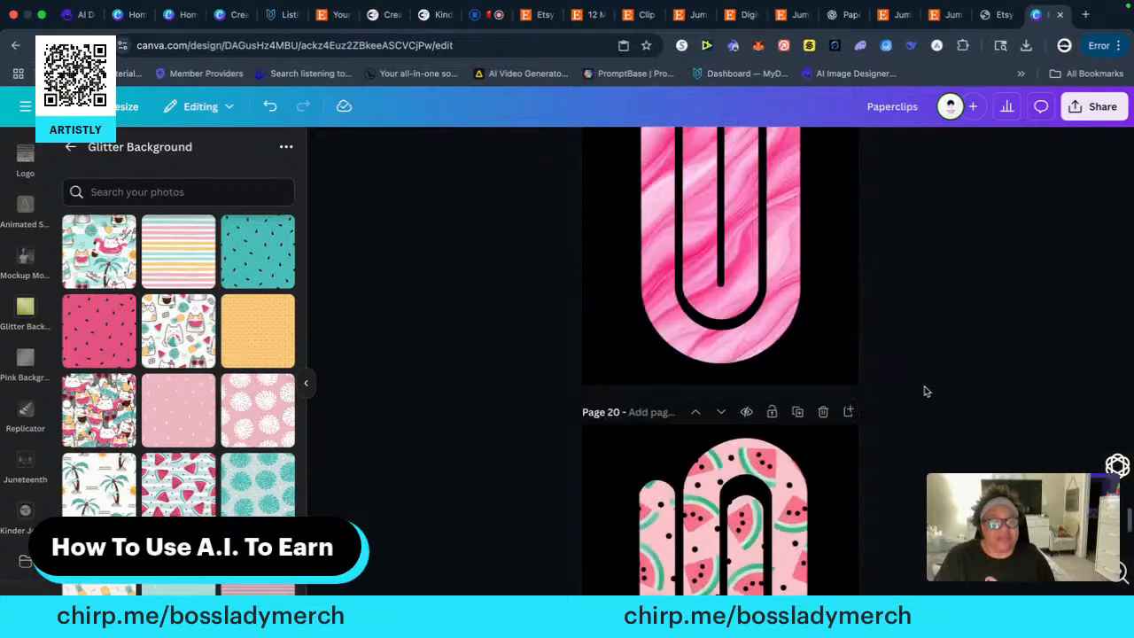
scroll(921, 389, up, 20)
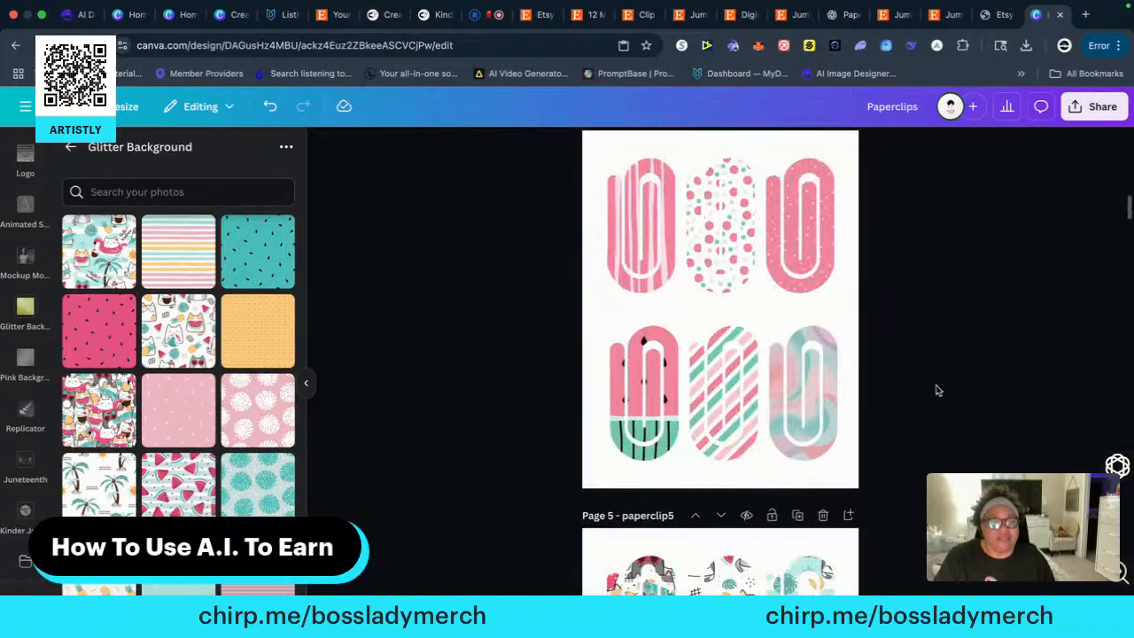
scroll(937, 389, up, 5)
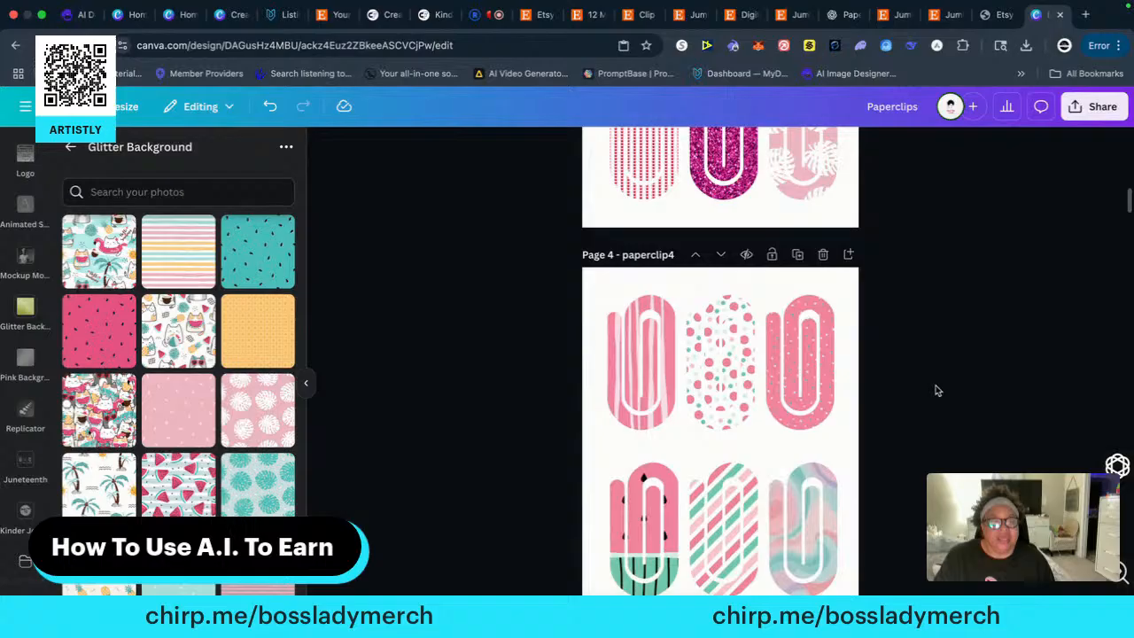
click(645, 387)
right_click(645, 387)
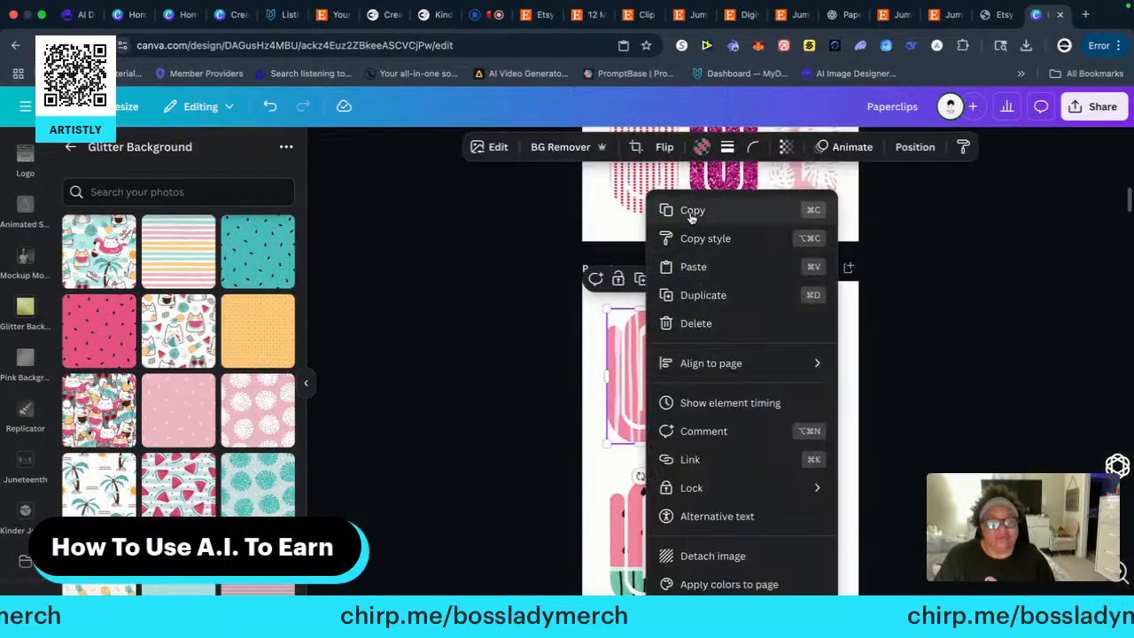
click(691, 213)
scroll(926, 463, down, 20)
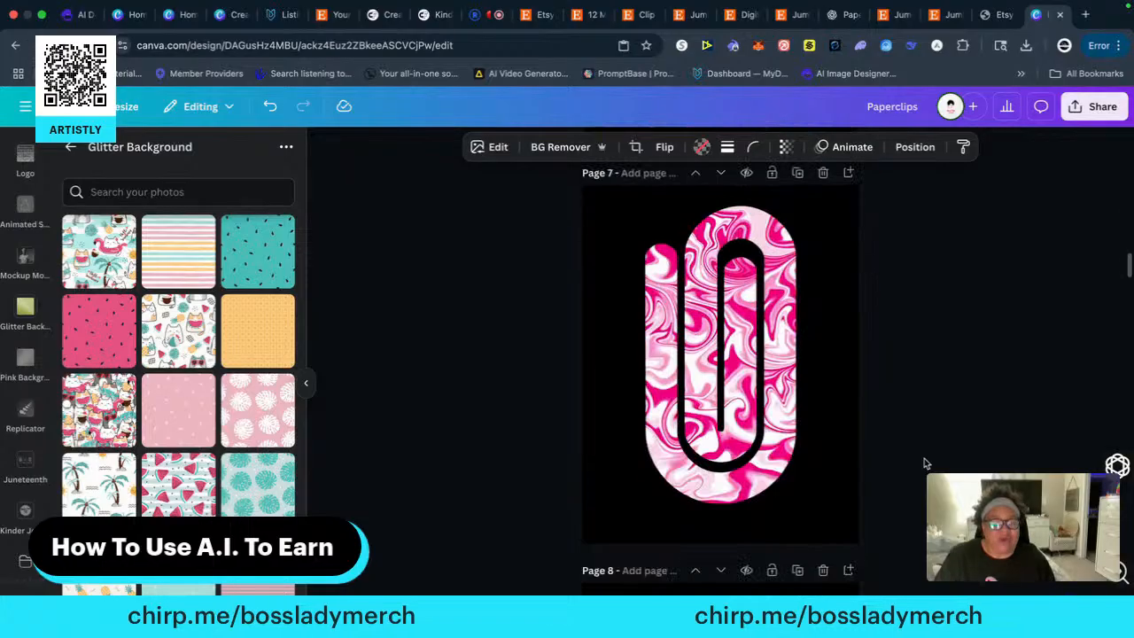
scroll(929, 464, down, 10)
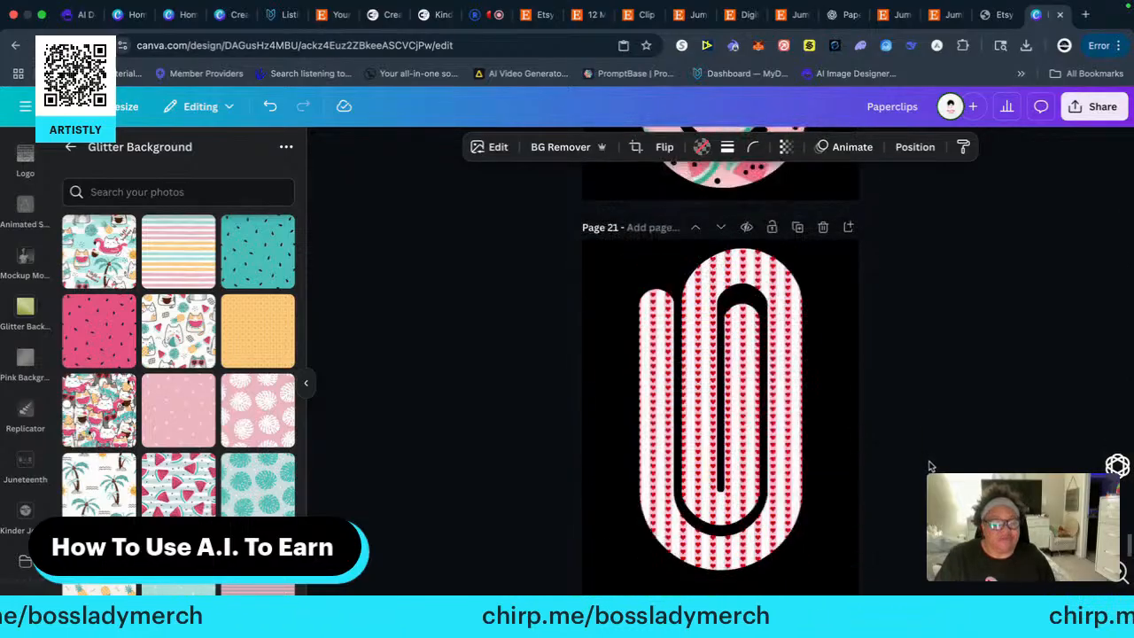
click(722, 582)
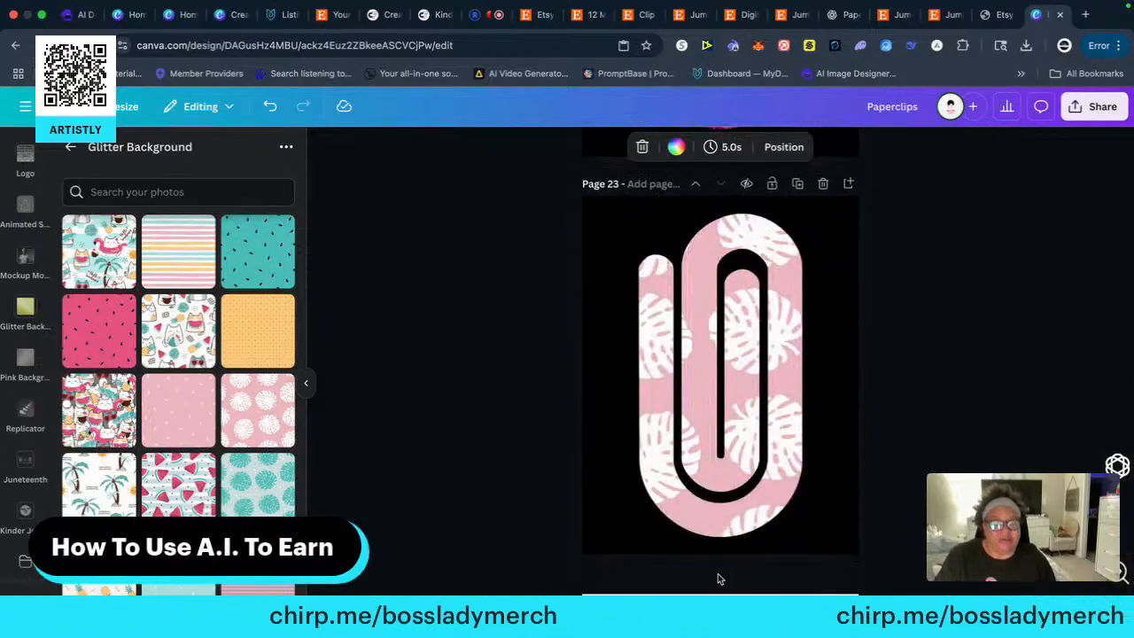
right_click(702, 355)
click(748, 427)
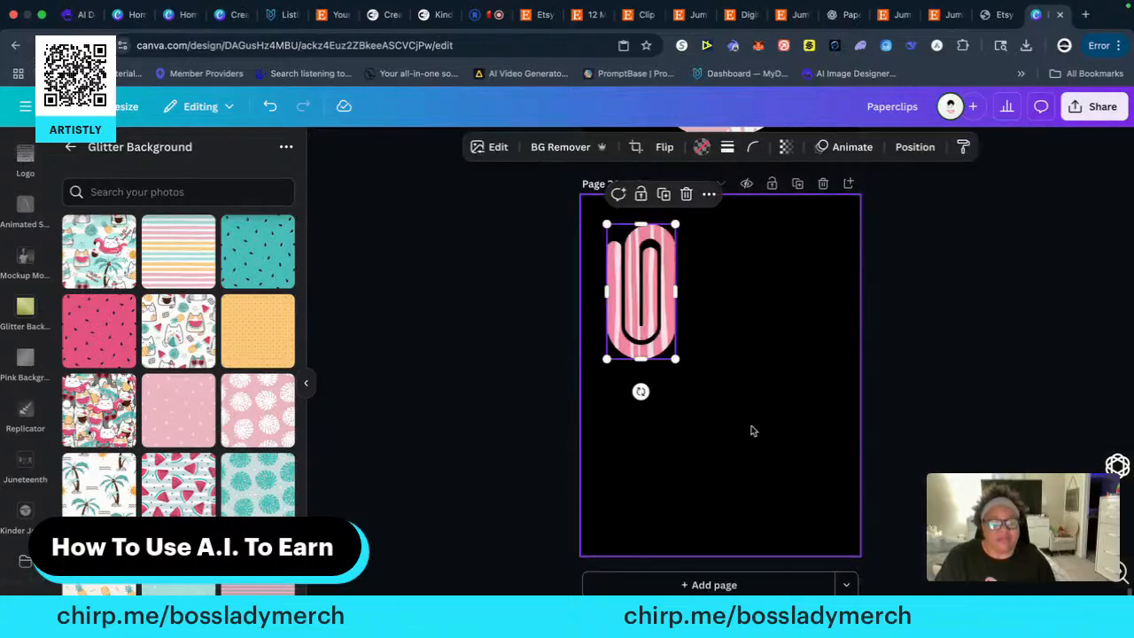
Enlarge the wavy-striped paper clip to nearly the full height of page 24 and centre it horizontally
drag(680, 358, 809, 517)
drag(720, 426, 747, 420)
click(990, 422)
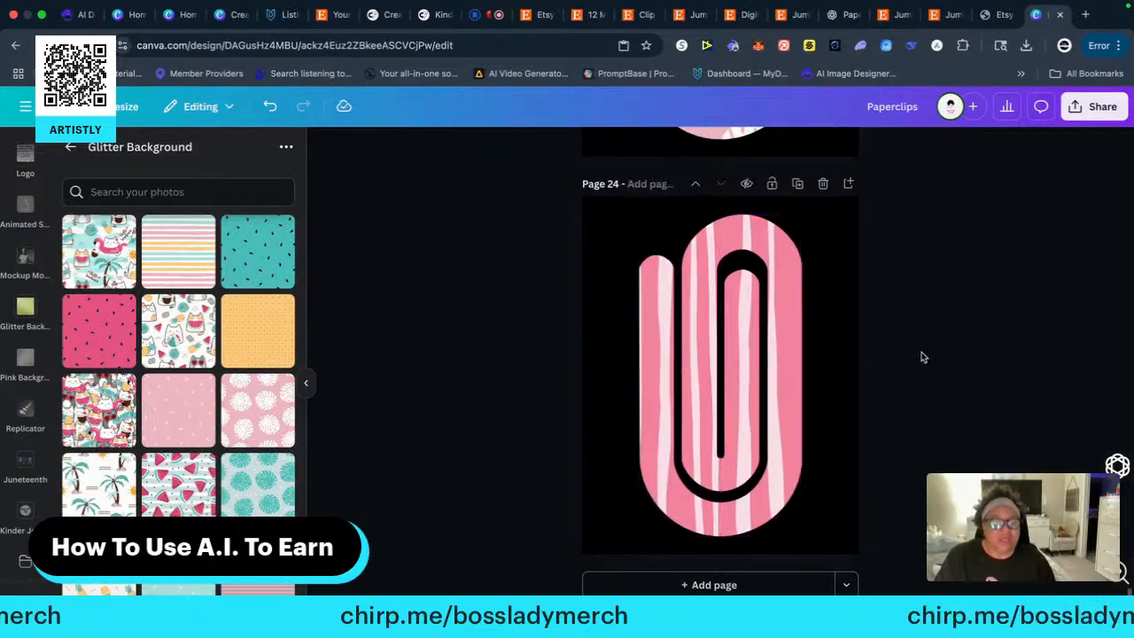
Copy the white paper clip with pink and green dots from the middle of page 4's top row onto a new black-background page 25
scroll(927, 380, up, 15)
scroll(944, 404, down, 20)
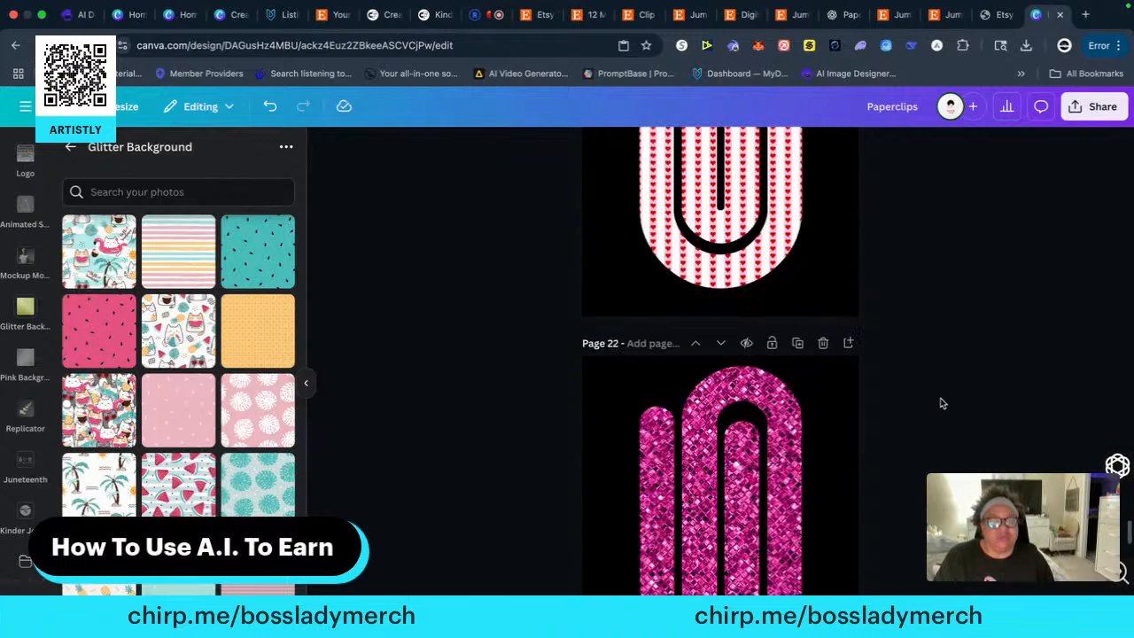
scroll(944, 404, up, 15)
scroll(945, 404, up, 20)
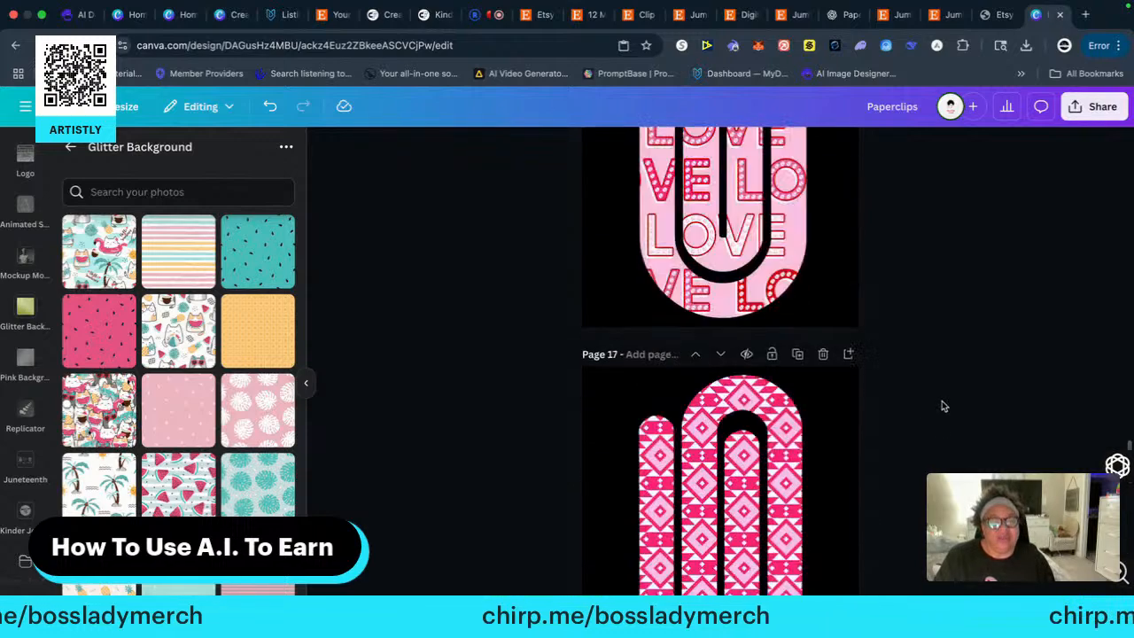
scroll(942, 408, up, 20)
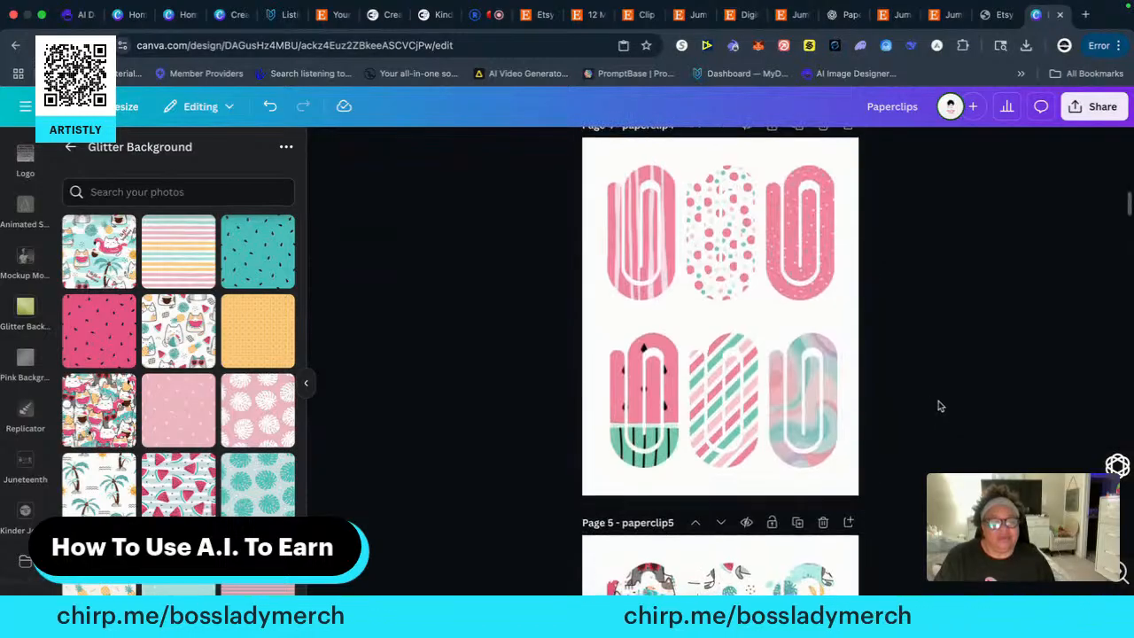
click(719, 235)
right_click(720, 236)
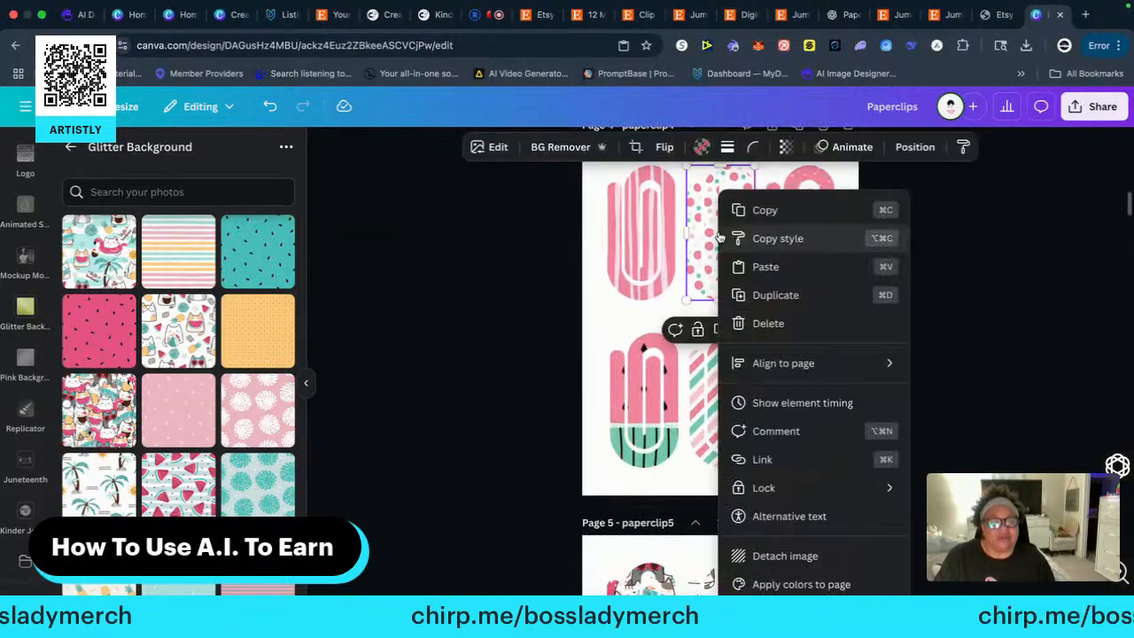
click(765, 213)
scroll(903, 416, down, 20)
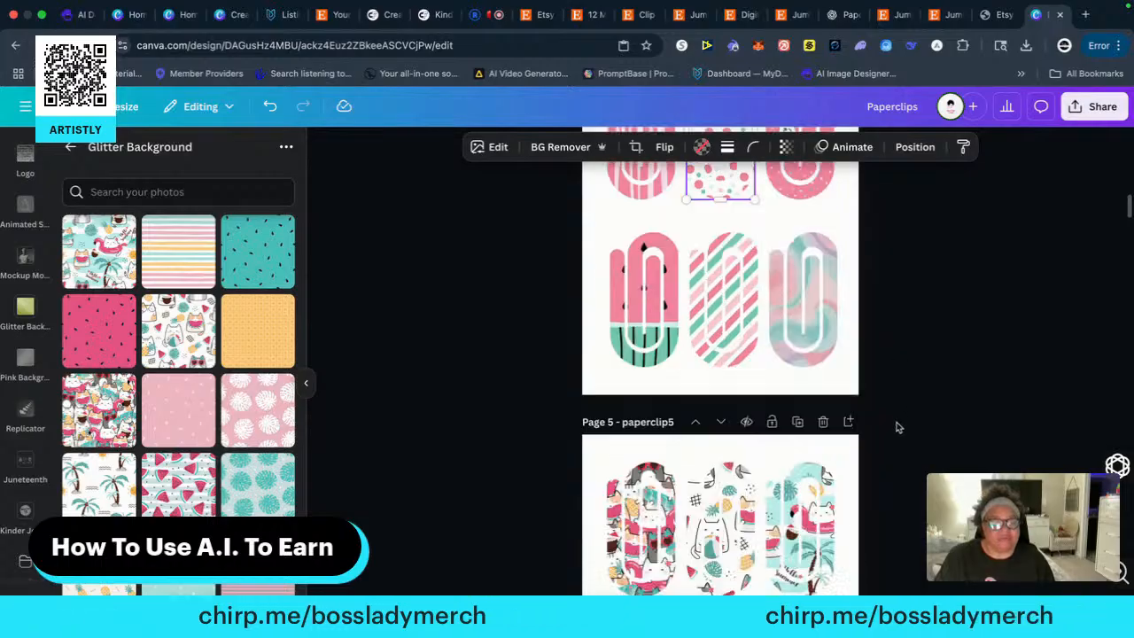
scroll(895, 465, down, 20)
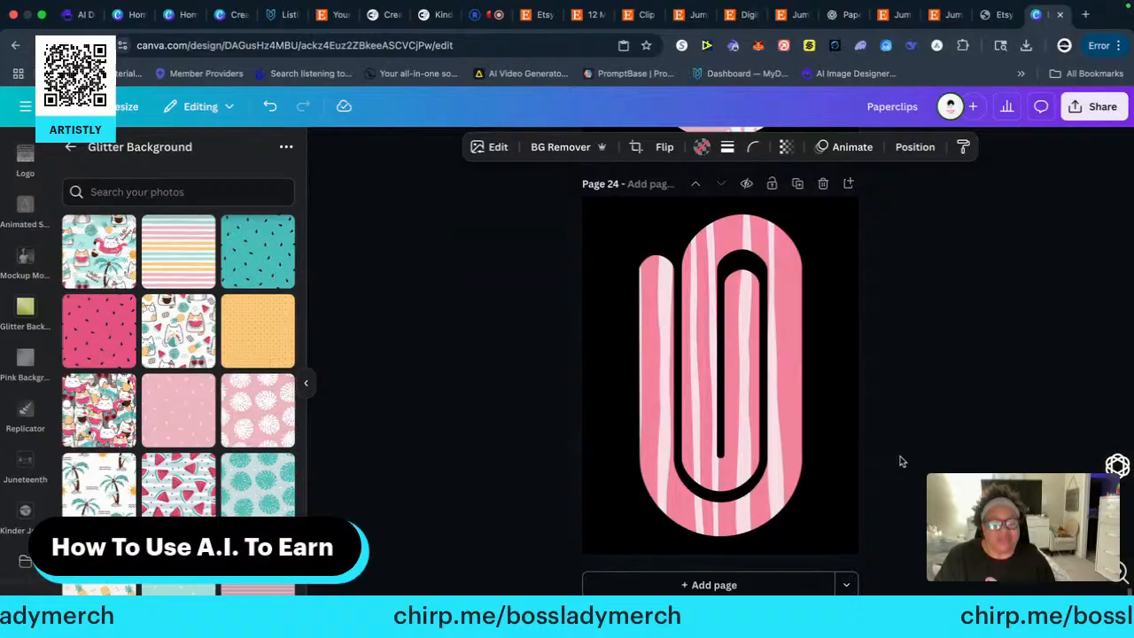
click(714, 585)
right_click(695, 372)
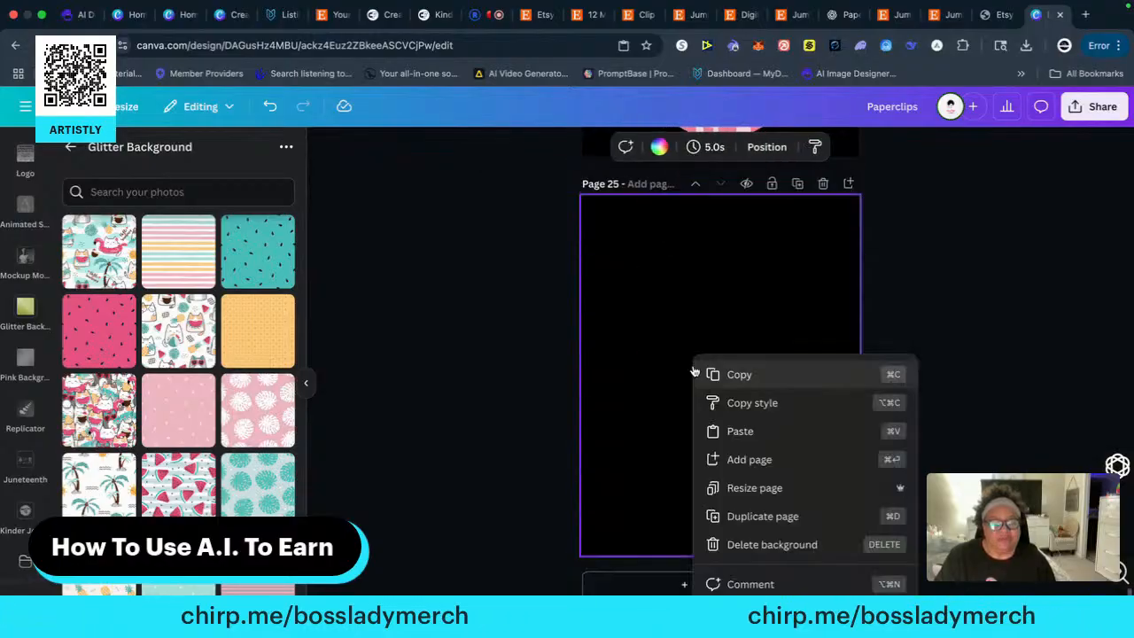
click(739, 430)
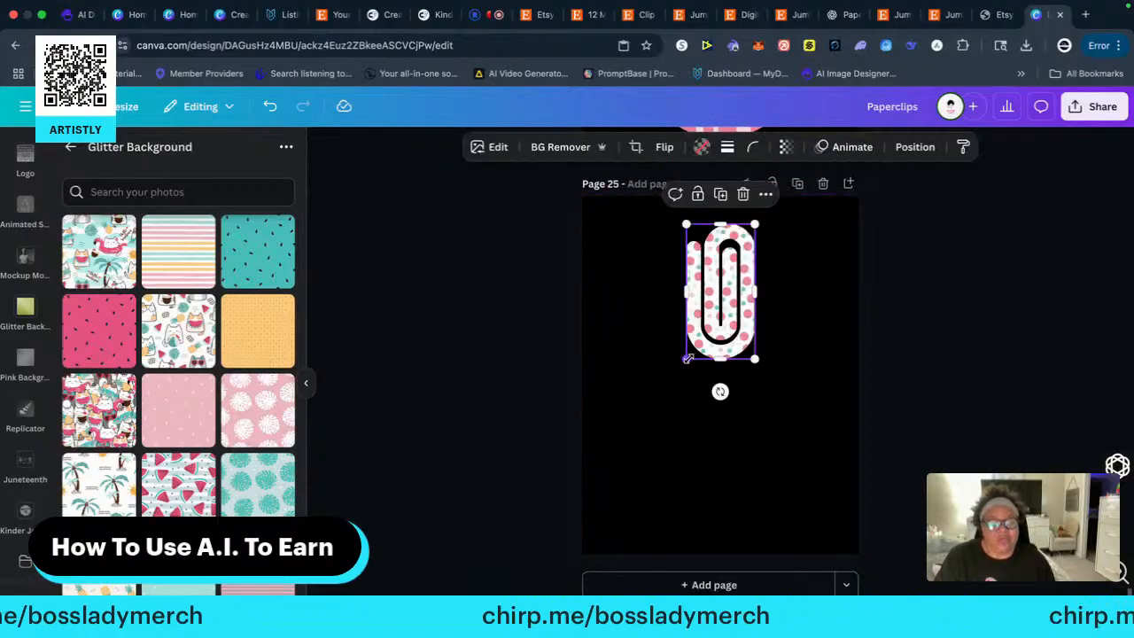
Enlarge the dotted paper clip to nearly the full height of page 25 and place it slightly right of centre
drag(688, 357, 599, 535)
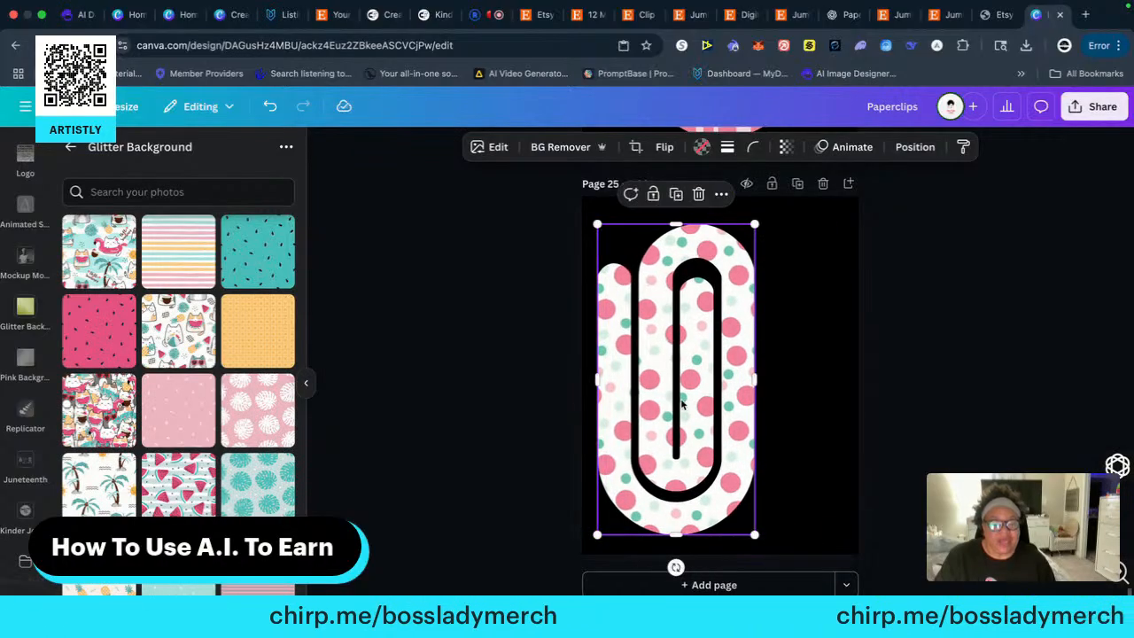
drag(661, 386, 706, 366)
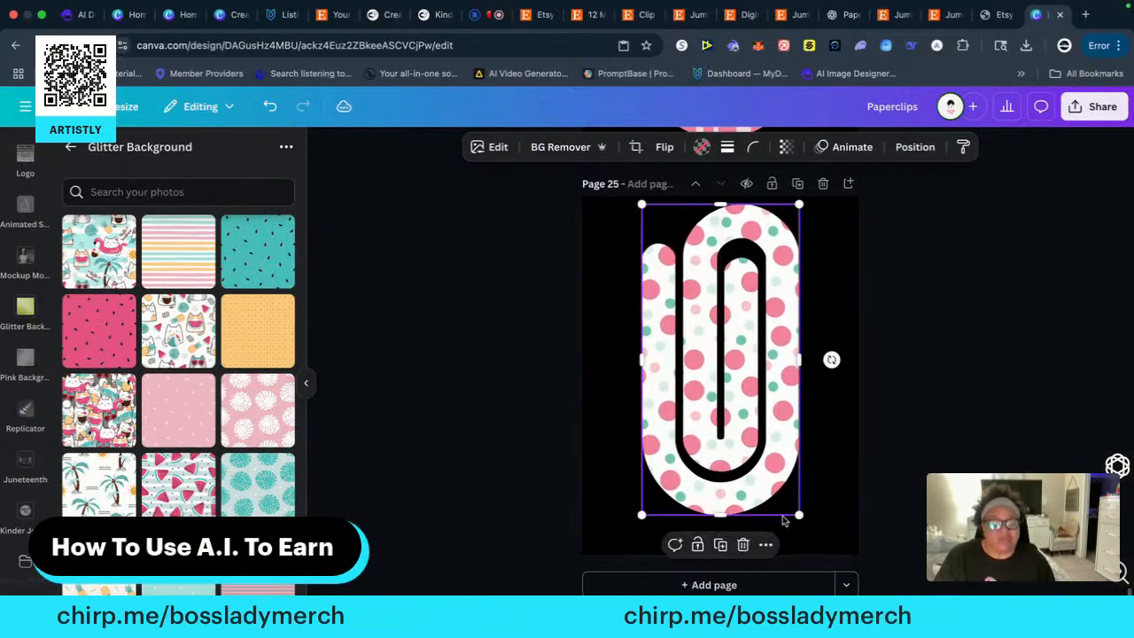
drag(799, 513, 808, 545)
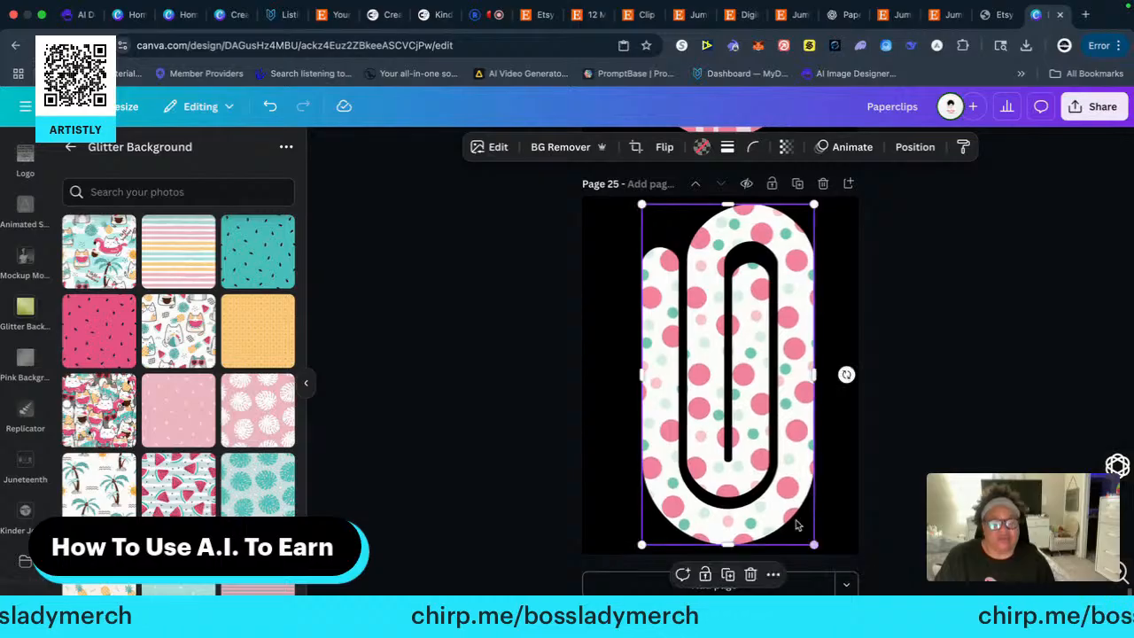
drag(774, 431, 778, 429)
click(978, 365)
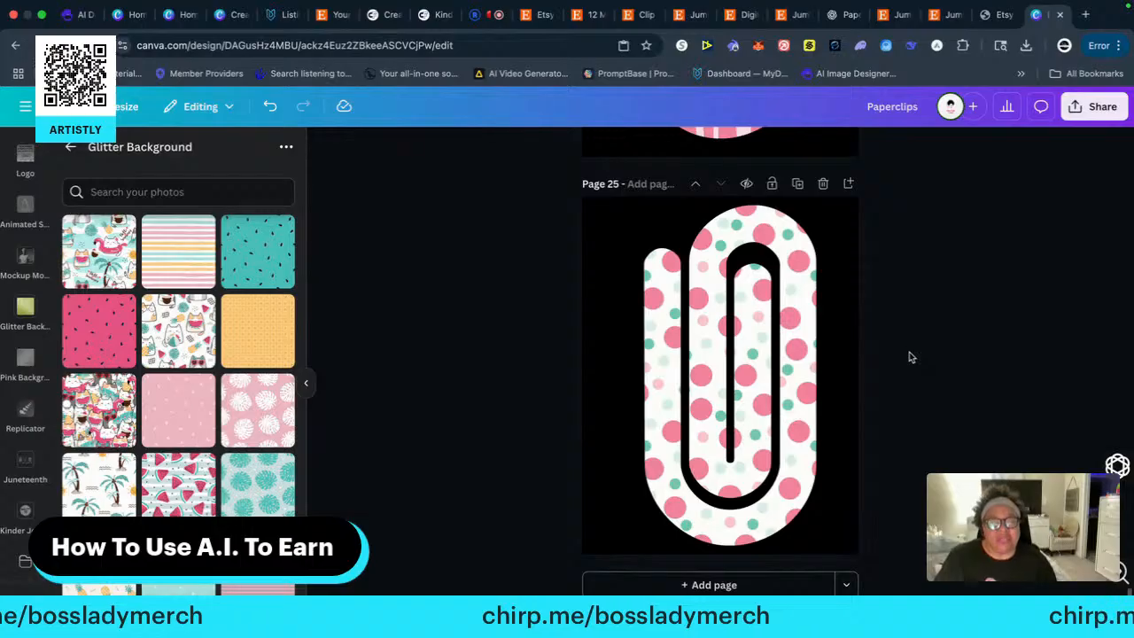
Review the enlarged single-clip pages and the six-clip pattern pages 2 to 4, ending at page 25
scroll(905, 361, up, 2)
scroll(917, 365, down, 2)
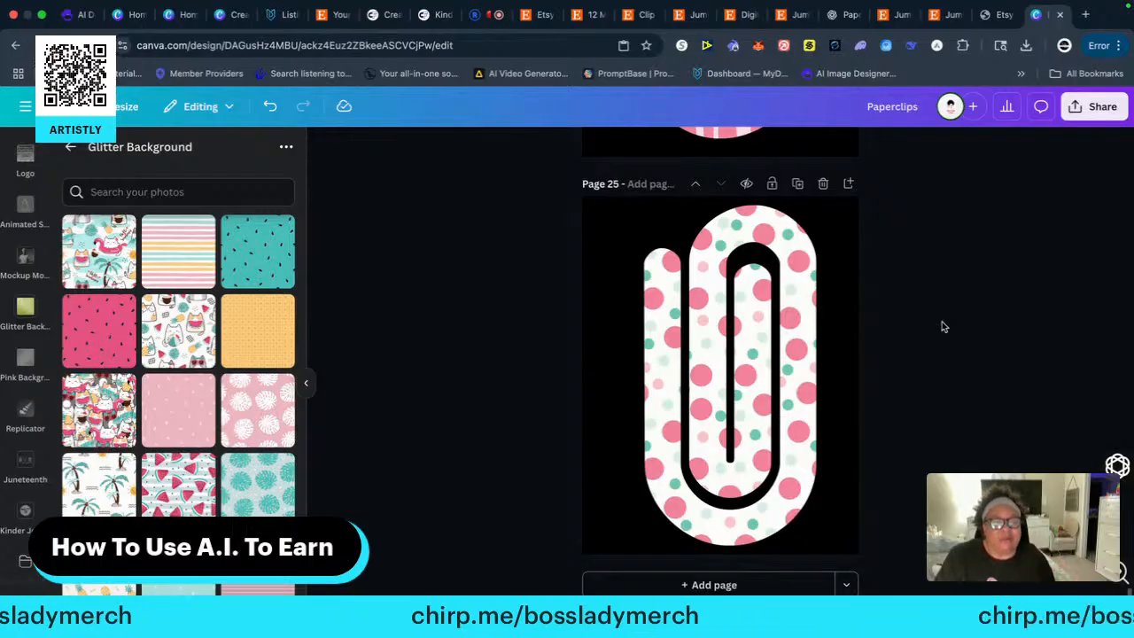
scroll(931, 300, up, 10)
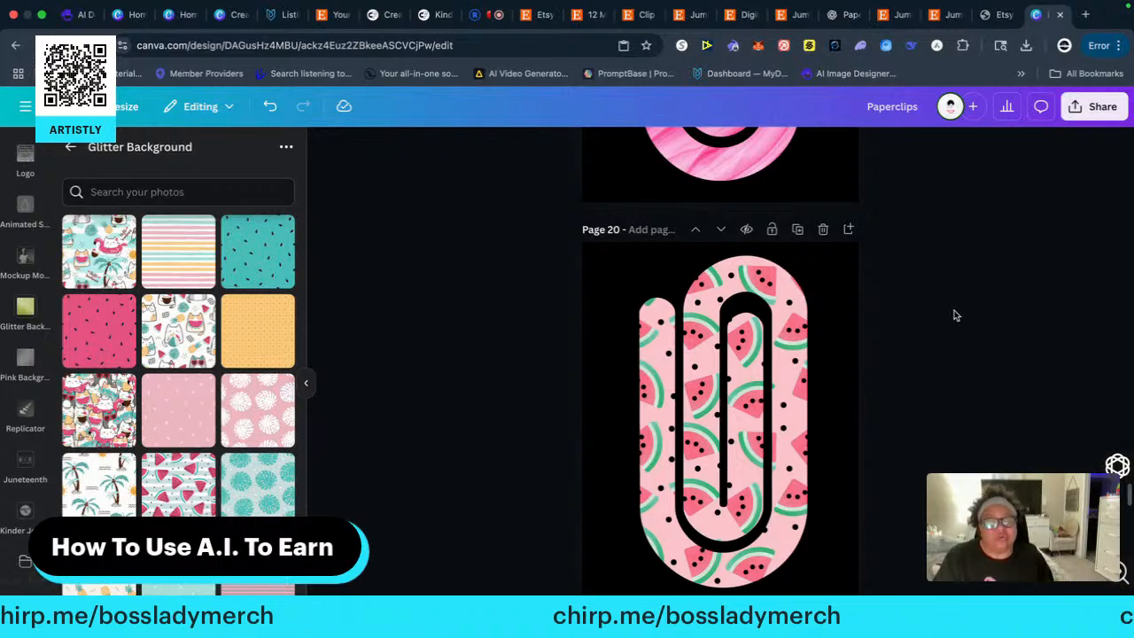
scroll(952, 317, up, 8)
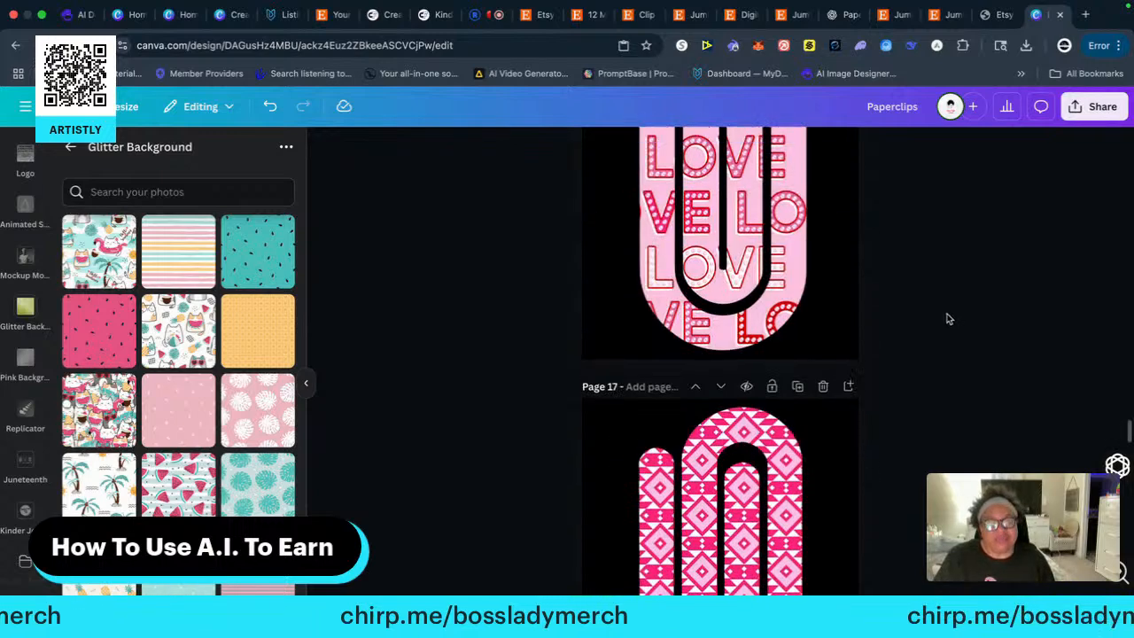
scroll(946, 321, up, 3)
scroll(946, 322, up, 10)
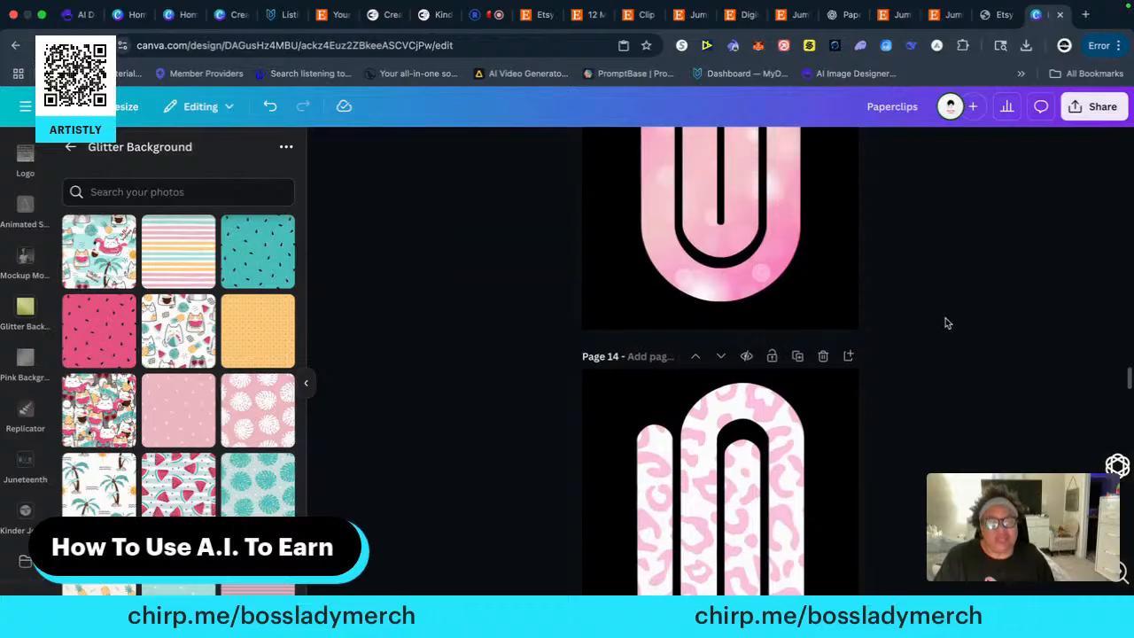
scroll(944, 320, up, 20)
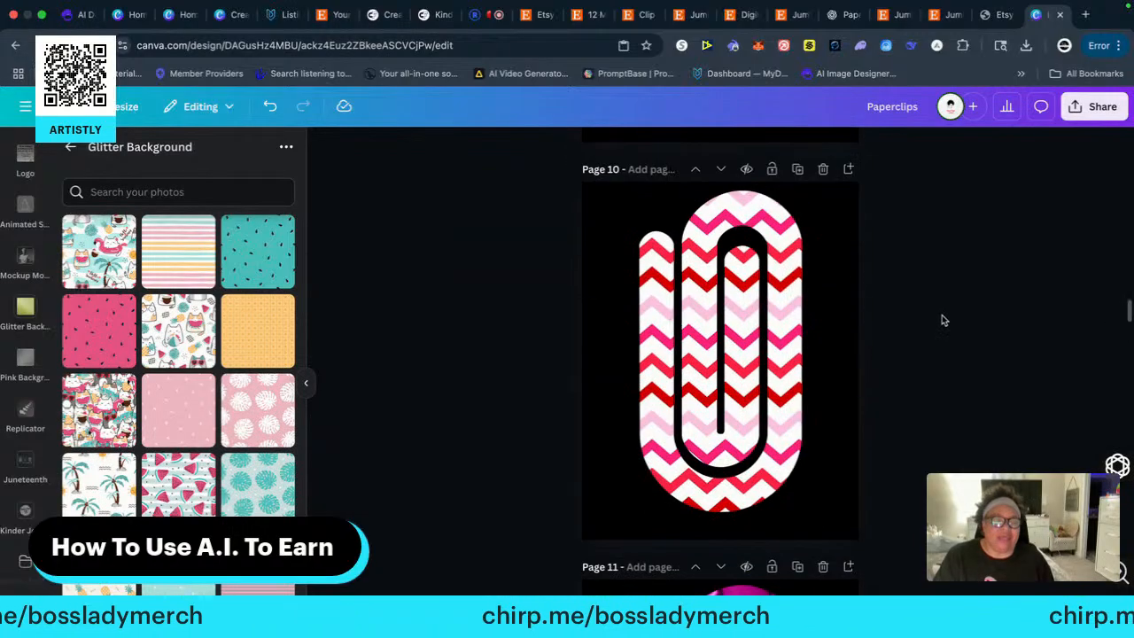
scroll(942, 324, up, 20)
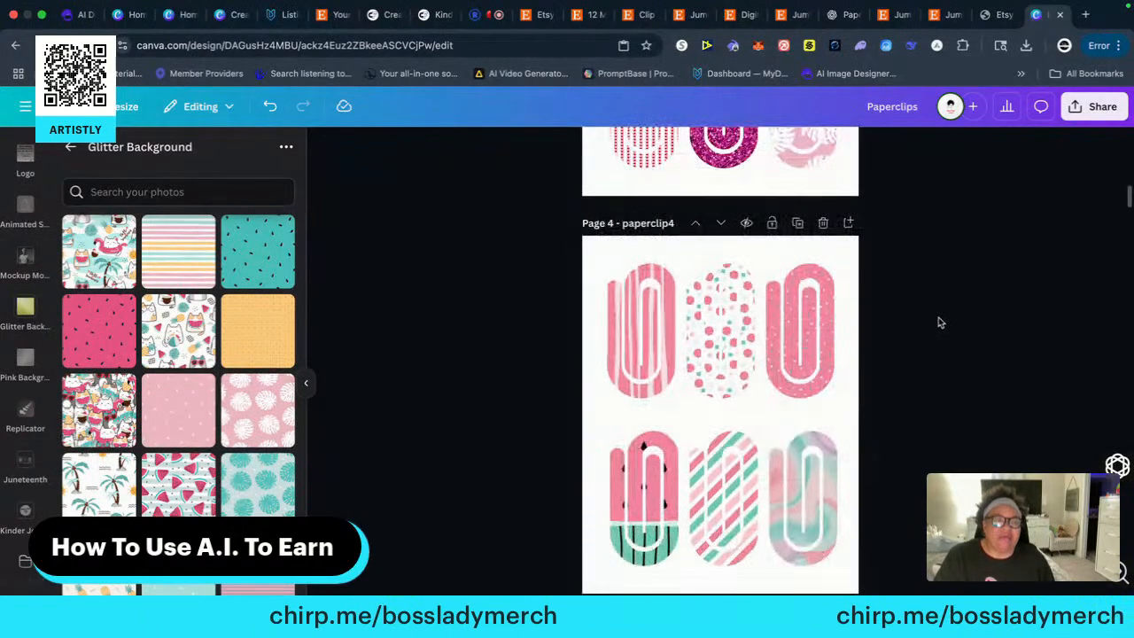
scroll(948, 327, up, 1)
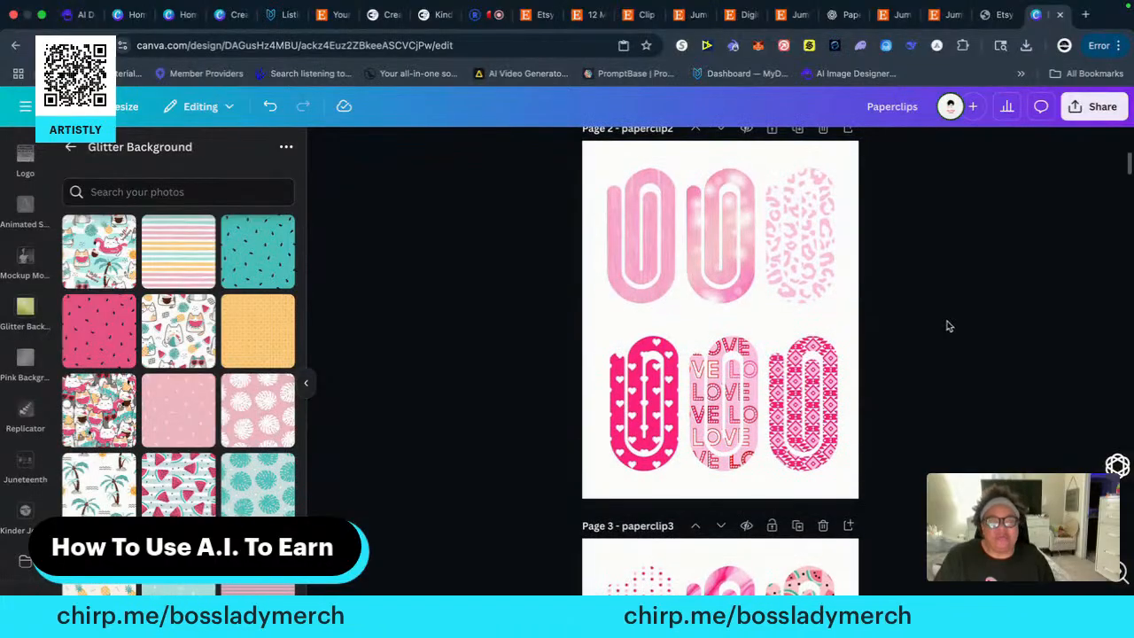
scroll(944, 321, down, 10)
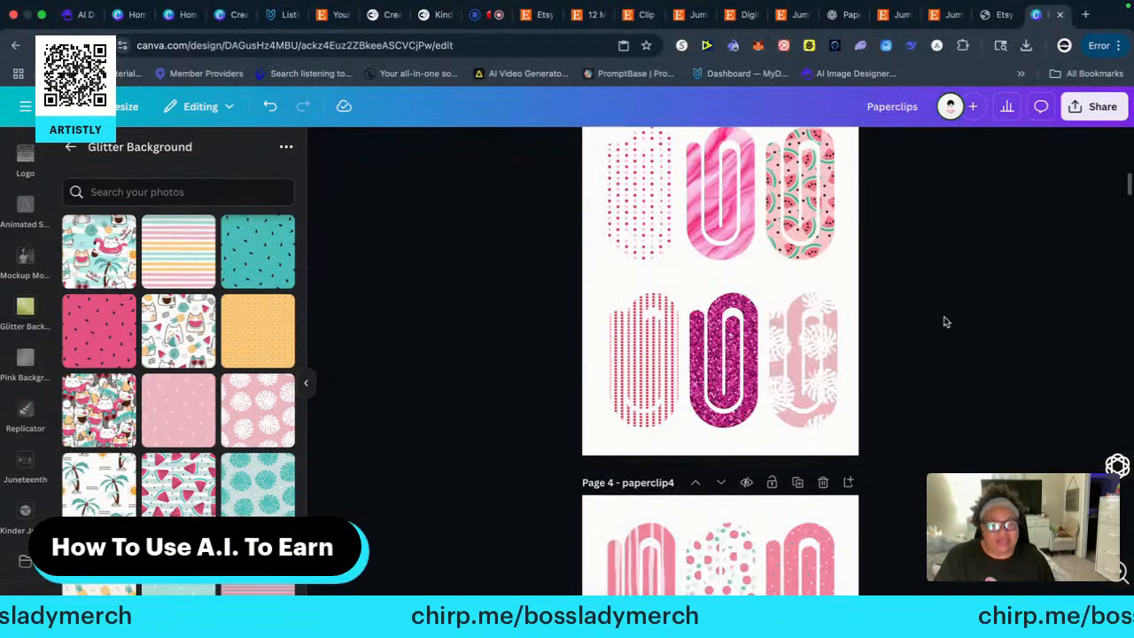
scroll(945, 321, down, 4)
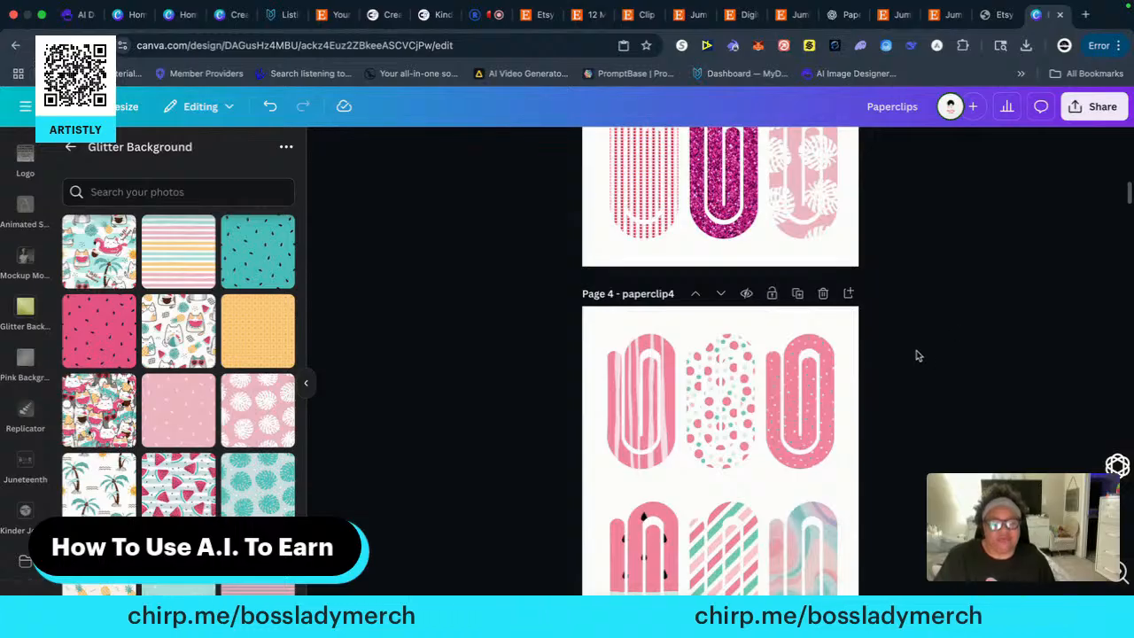
scroll(920, 413, down, 20)
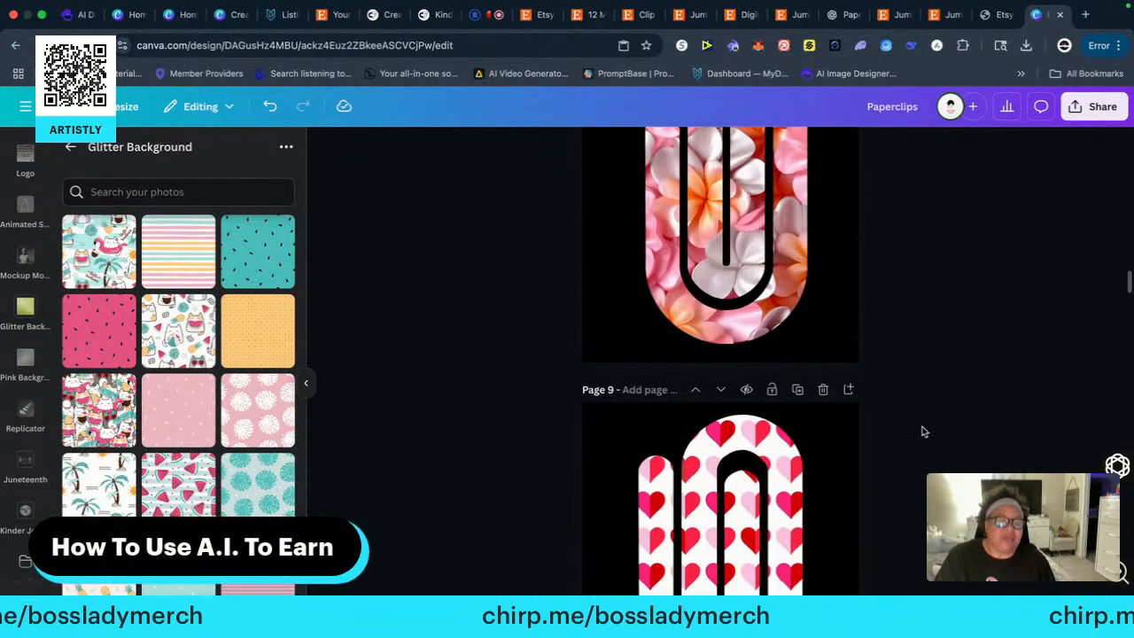
scroll(920, 412, down, 20)
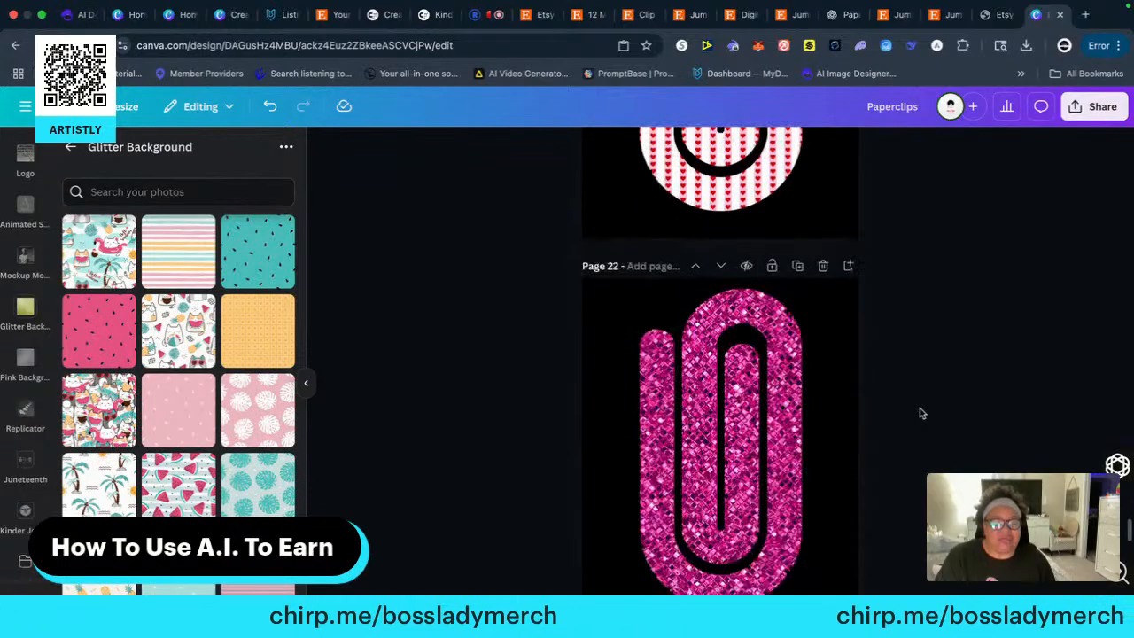
scroll(923, 413, down, 8)
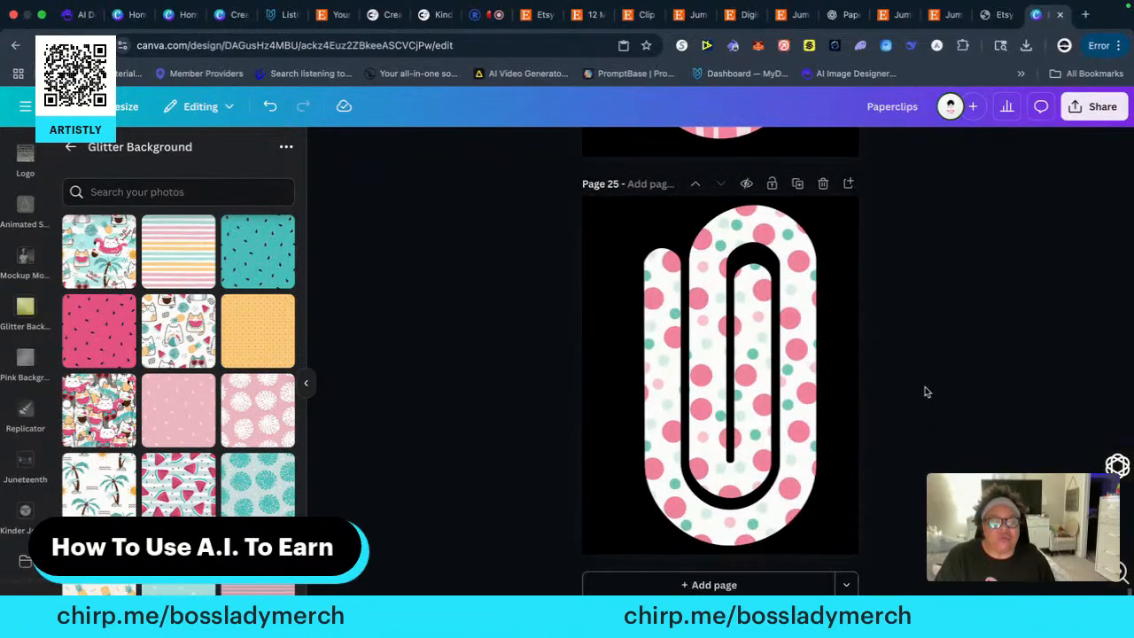
scroll(925, 386, up, 6)
scroll(925, 390, down, 6)
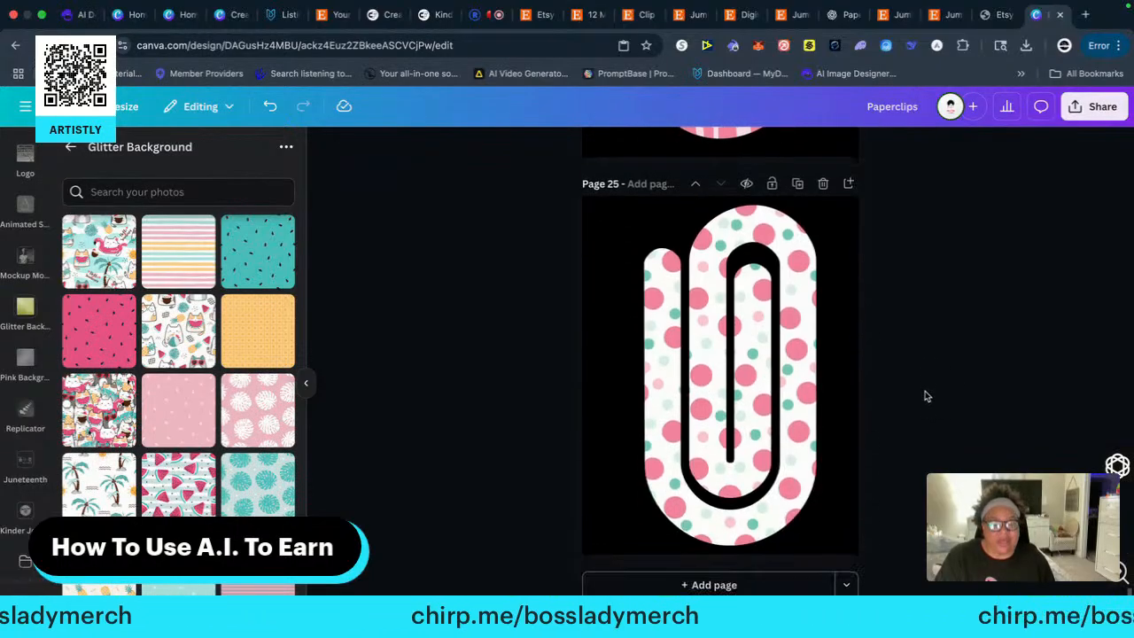
Copy the watermelon paper clip from the start of page 4's bottom row onto a new black-background page 26
scroll(921, 372, up, 20)
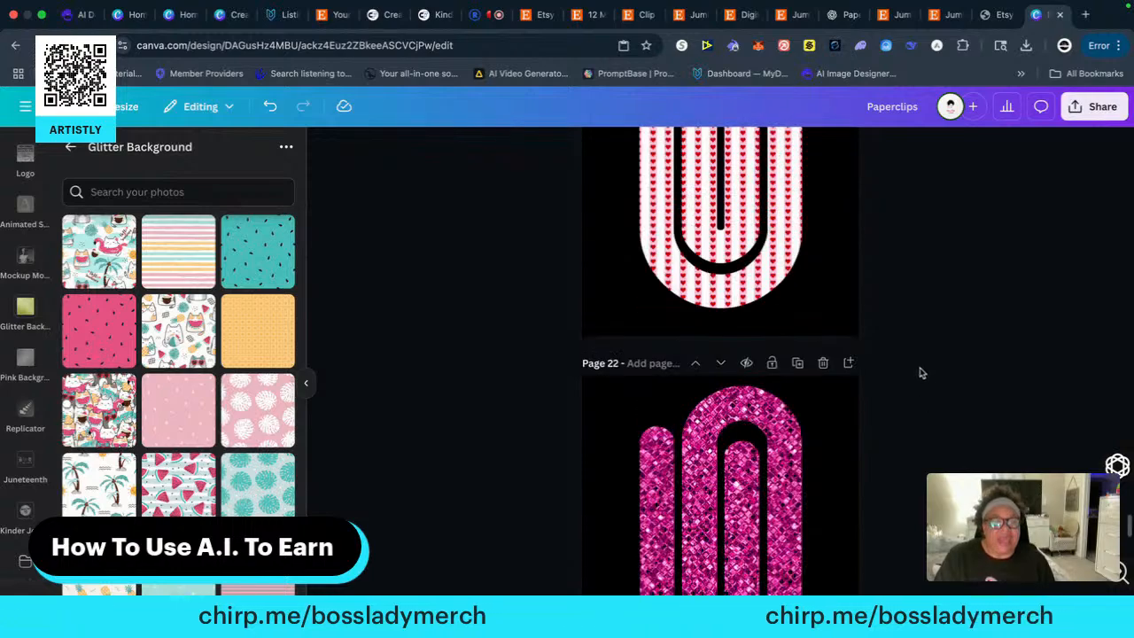
scroll(921, 381, up, 20)
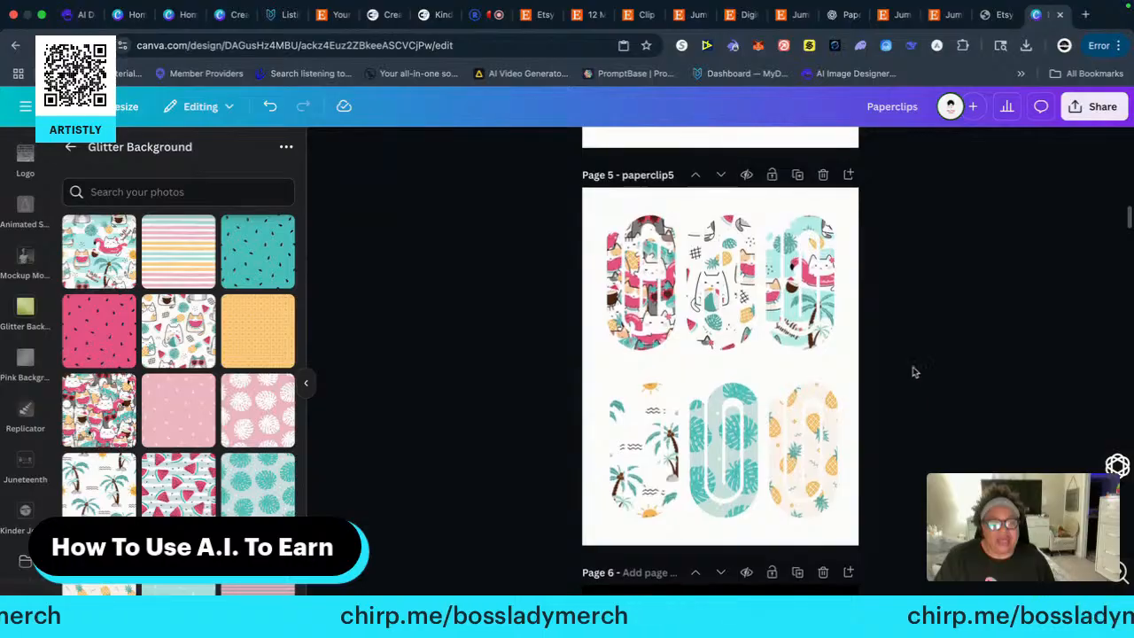
scroll(948, 372, up, 5)
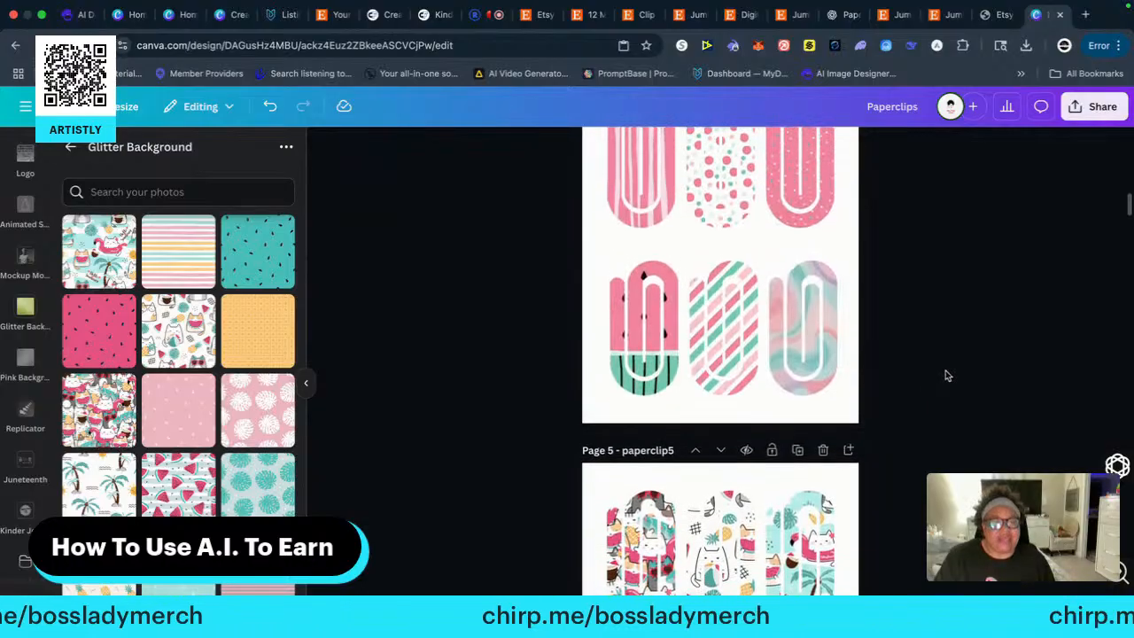
scroll(948, 375, up, 1)
scroll(946, 377, up, 1)
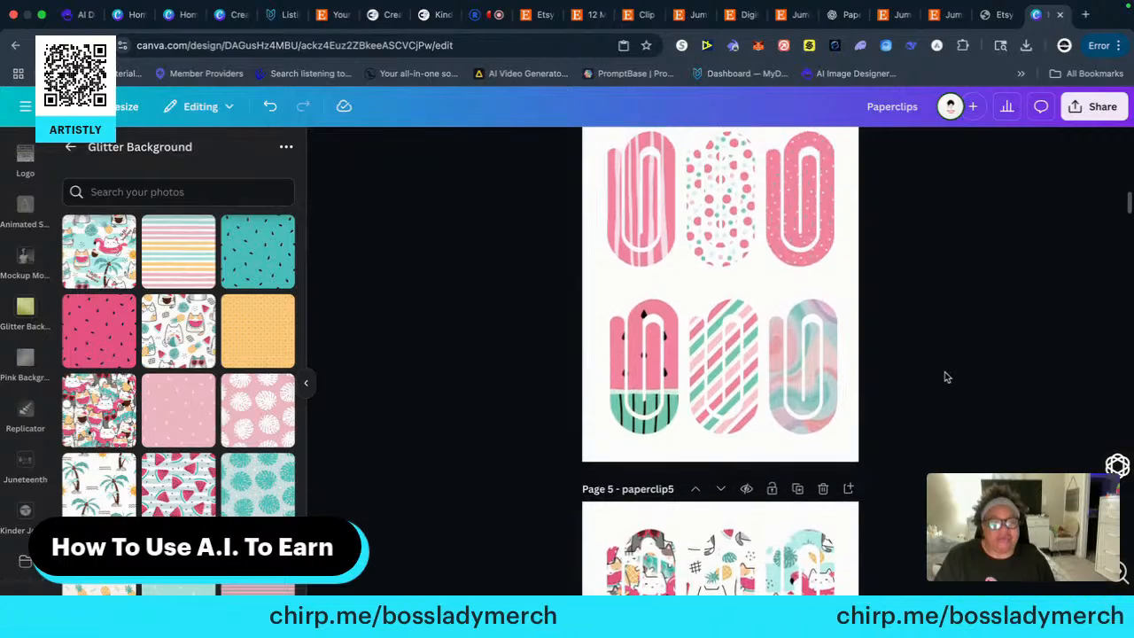
click(641, 375)
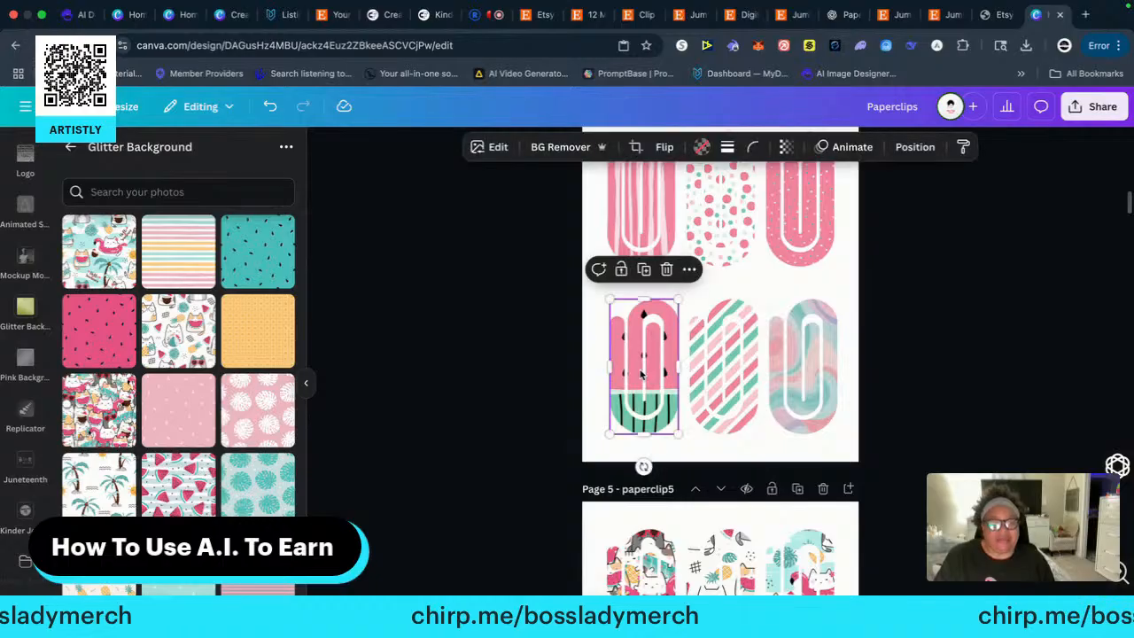
right_click(641, 373)
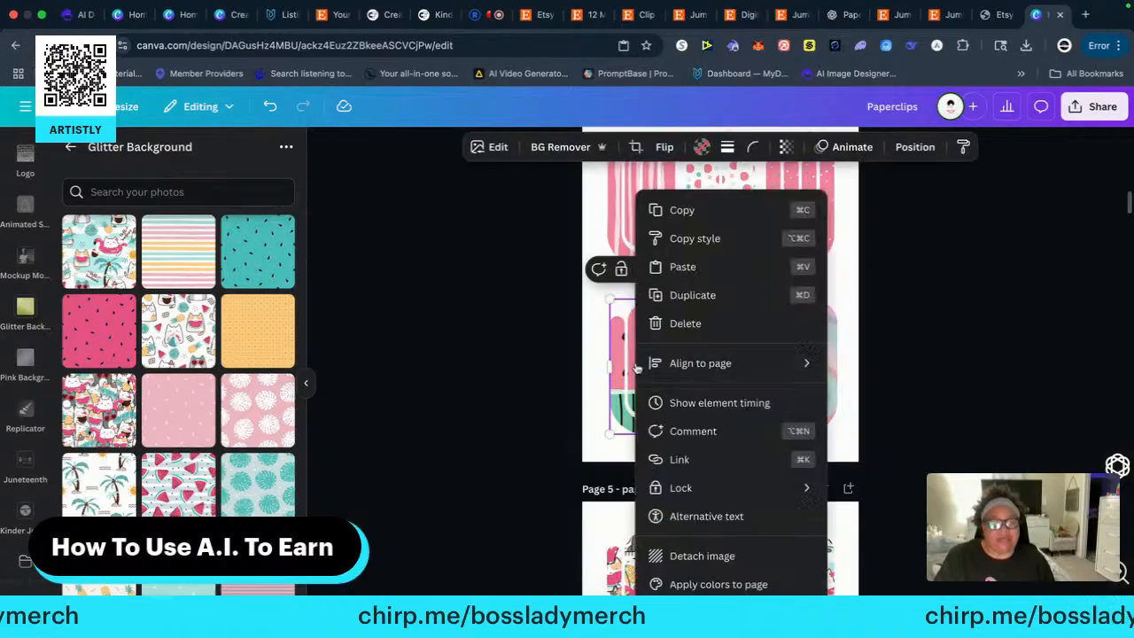
click(686, 210)
scroll(899, 451, down, 20)
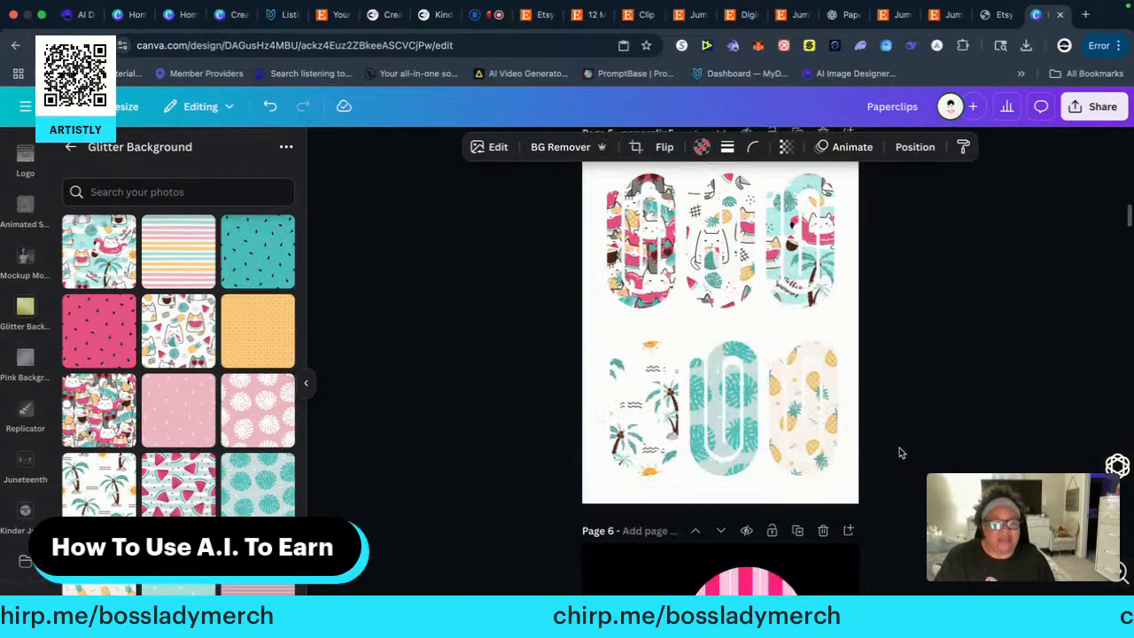
scroll(899, 451, down, 20)
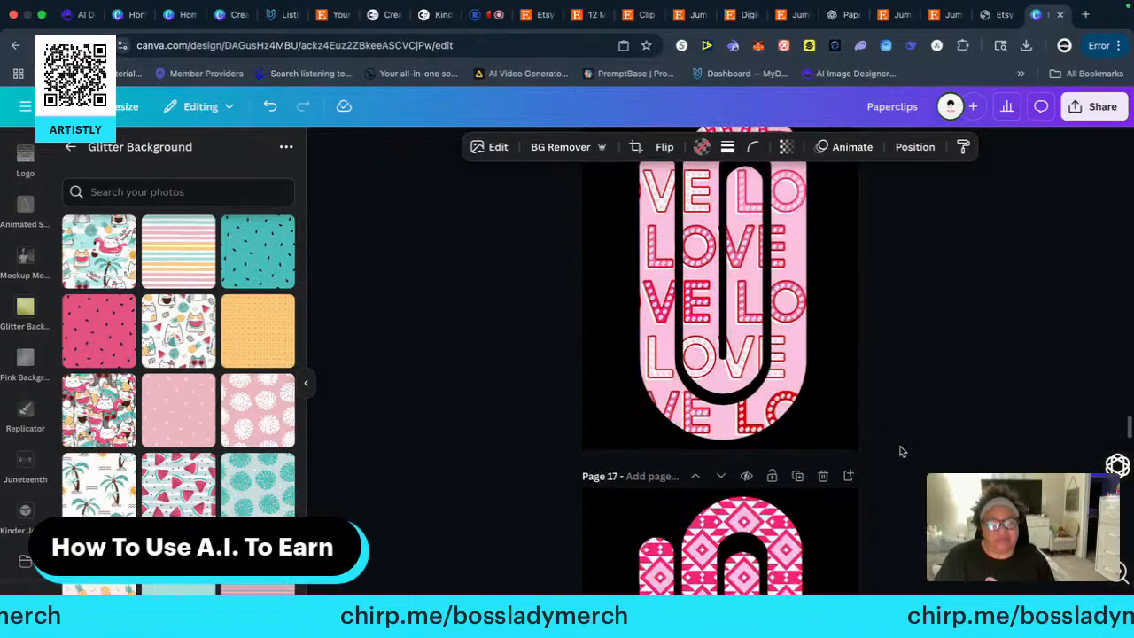
scroll(899, 452, down, 1)
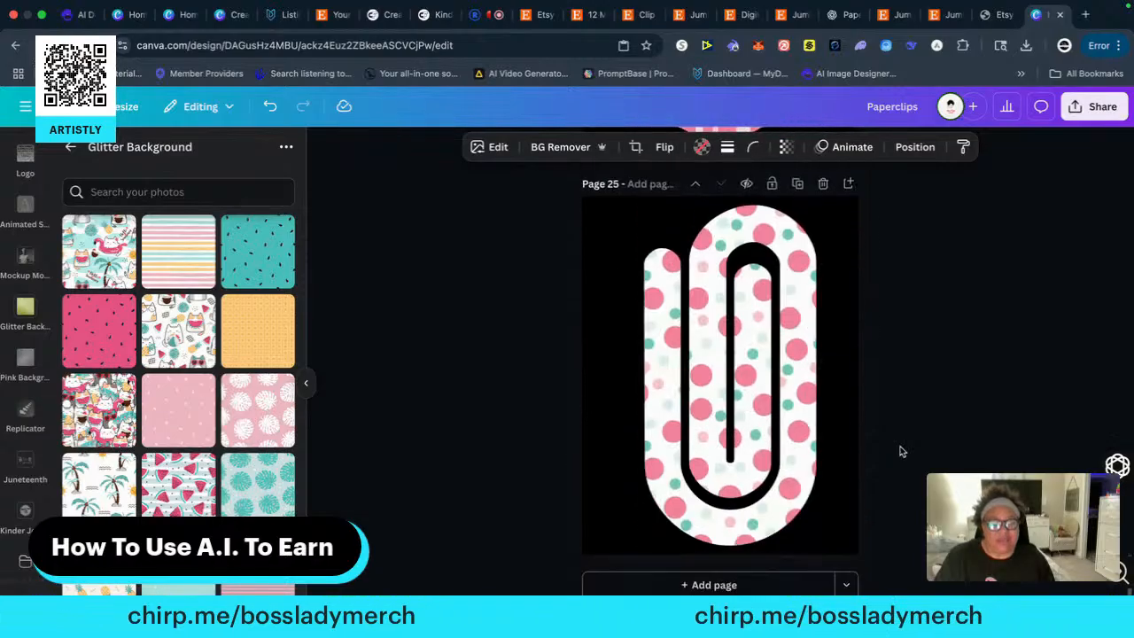
click(699, 583)
right_click(664, 376)
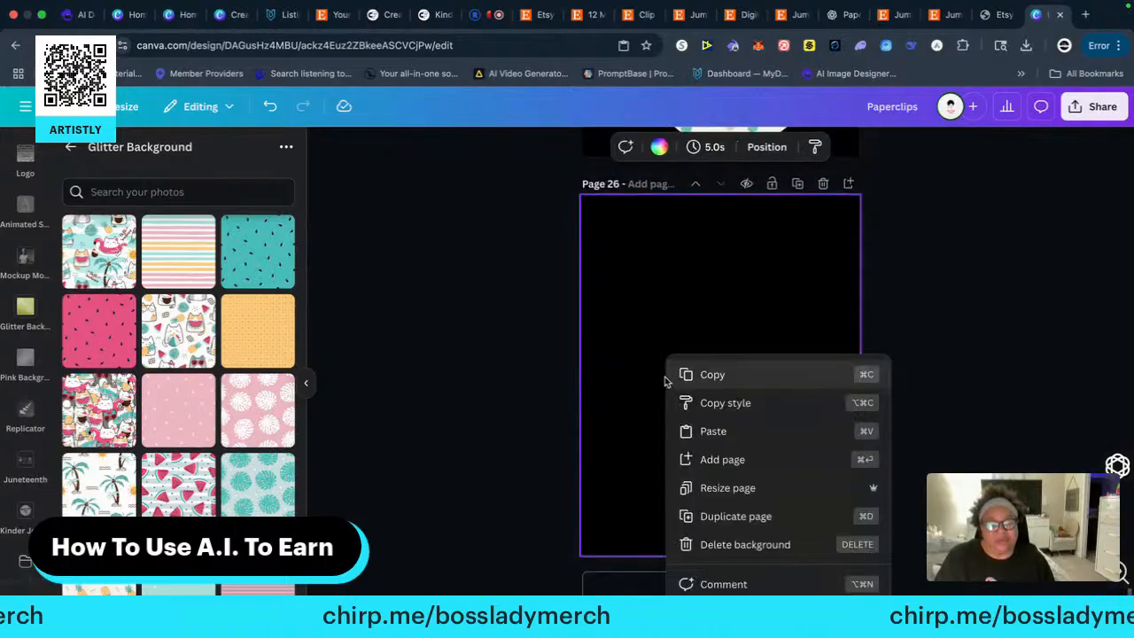
click(686, 430)
Enlarge the watermelon paper clip to nearly the full height of page 26 and centre it horizontally
drag(678, 392, 821, 232)
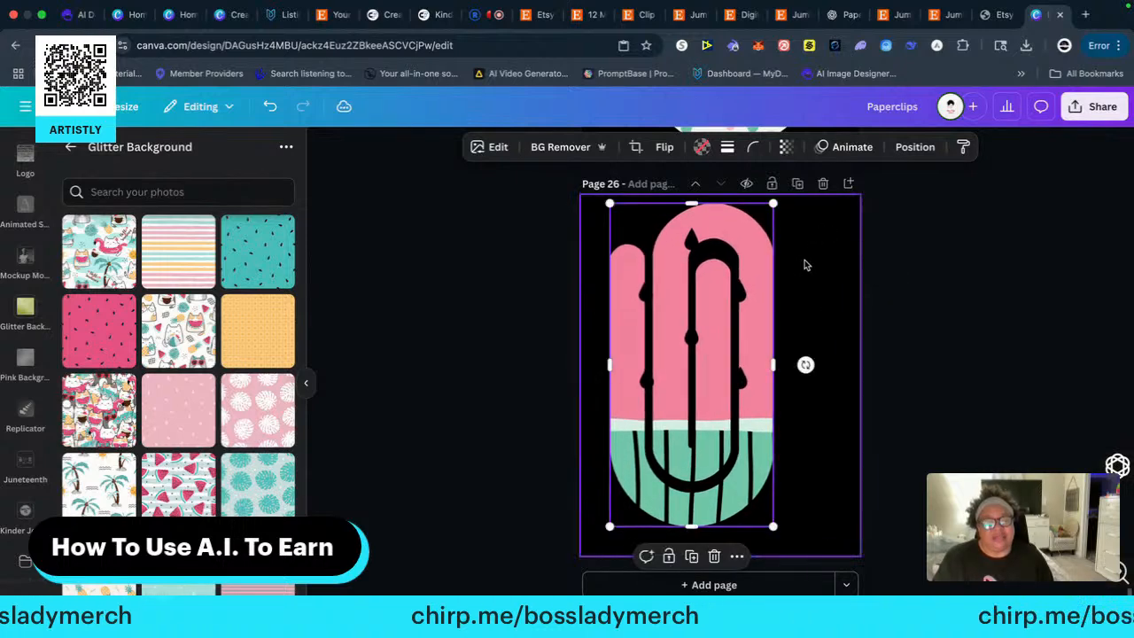
drag(686, 365, 735, 365)
click(949, 357)
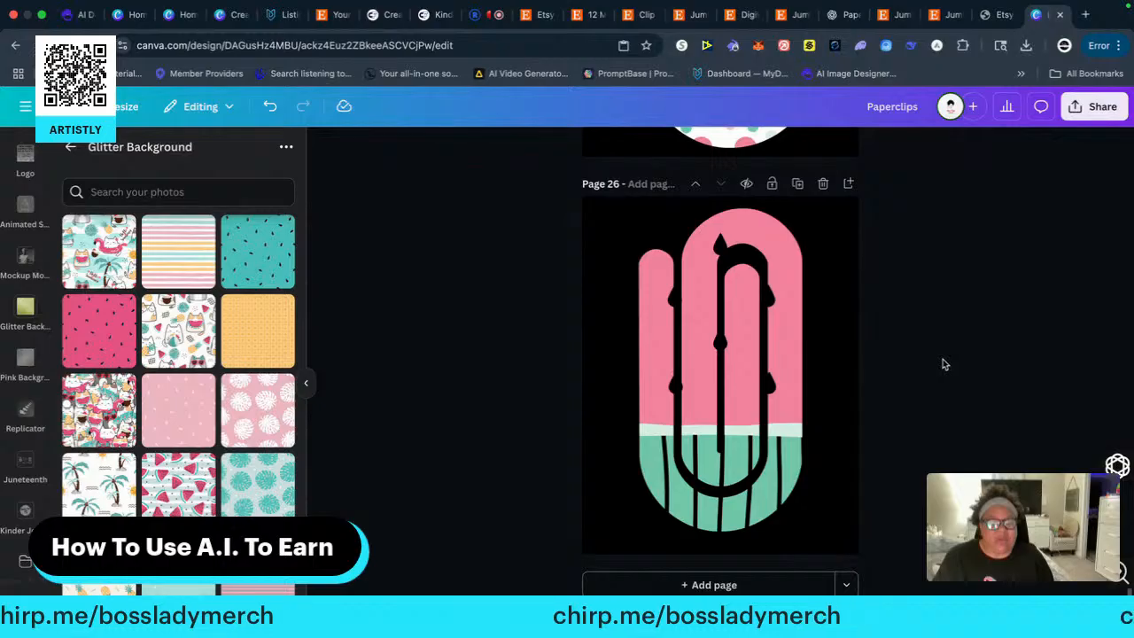
scroll(945, 372, up, 5)
scroll(946, 382, down, 5)
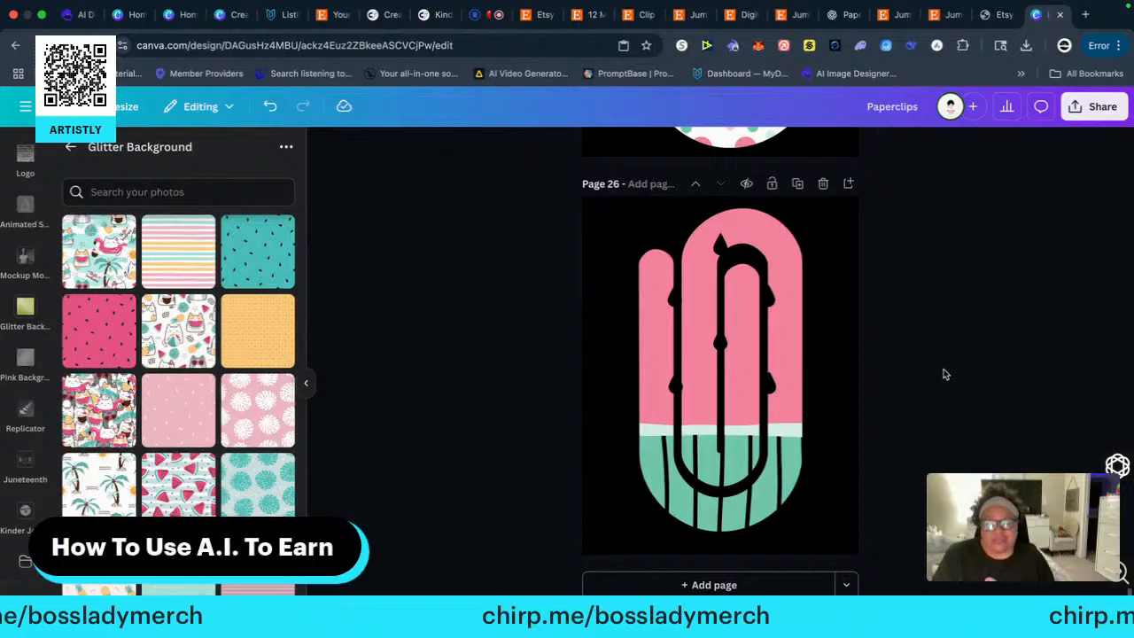
scroll(945, 375, up, 1)
scroll(930, 370, up, 1)
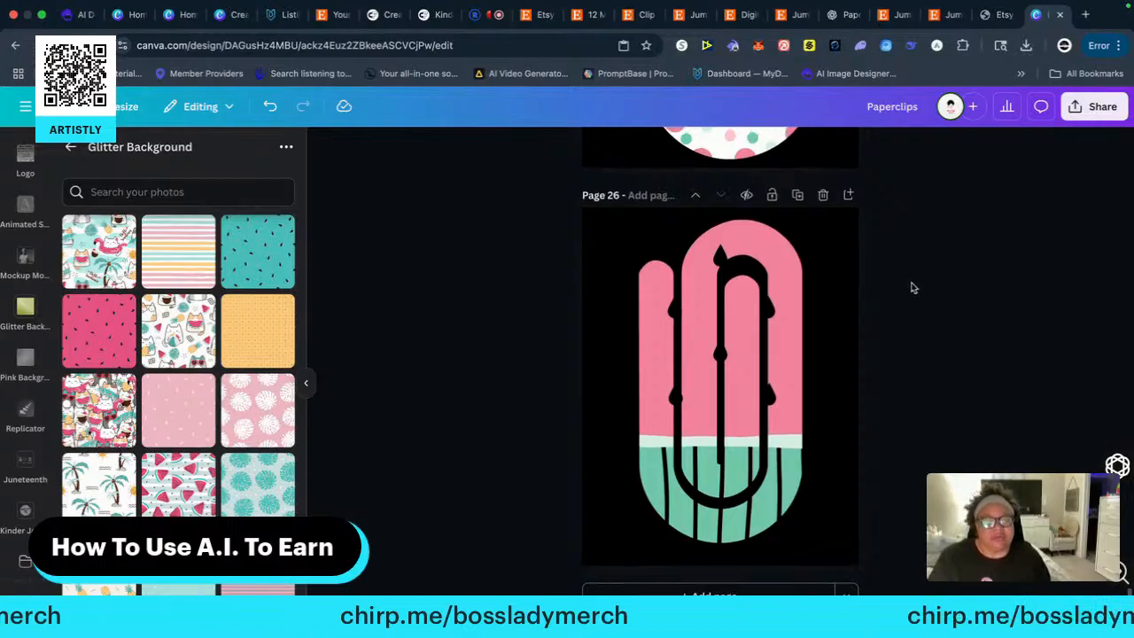
scroll(912, 288, down, 1)
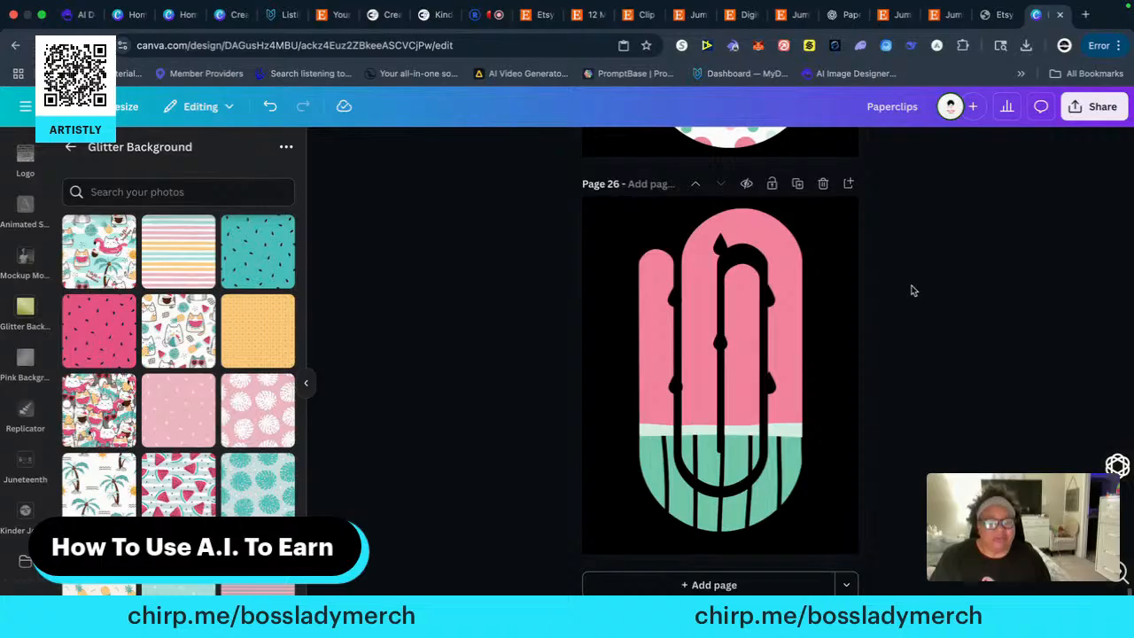
Copy the pink, green and white diagonal-striped paper clip from the middle of page 4's bottom row onto a new black-background page 27
scroll(903, 288, up, 20)
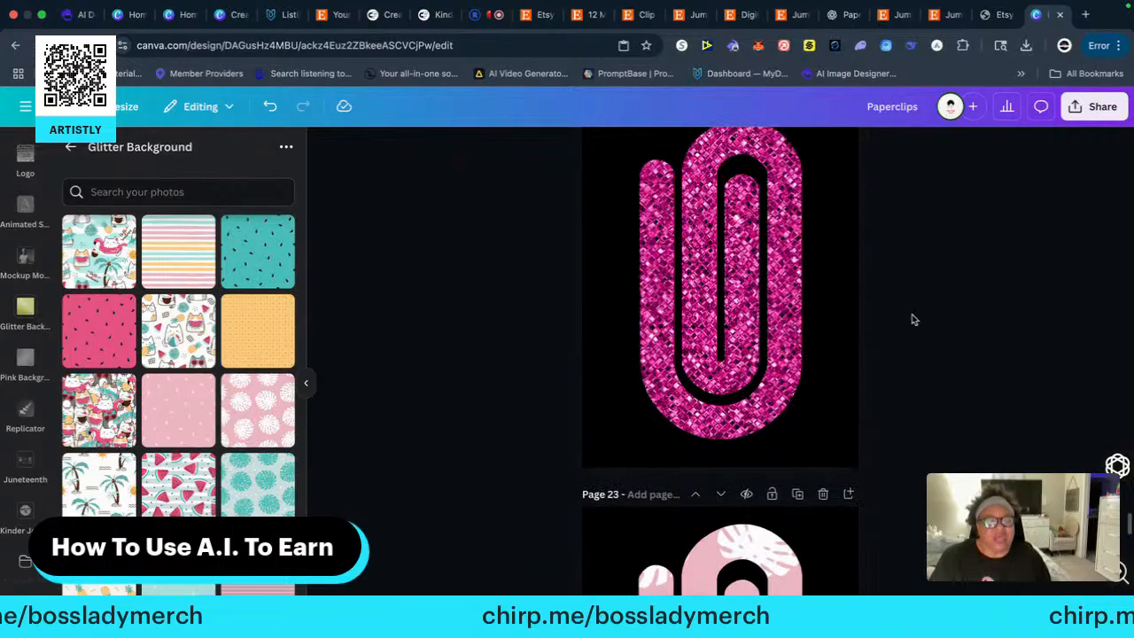
scroll(909, 309, up, 20)
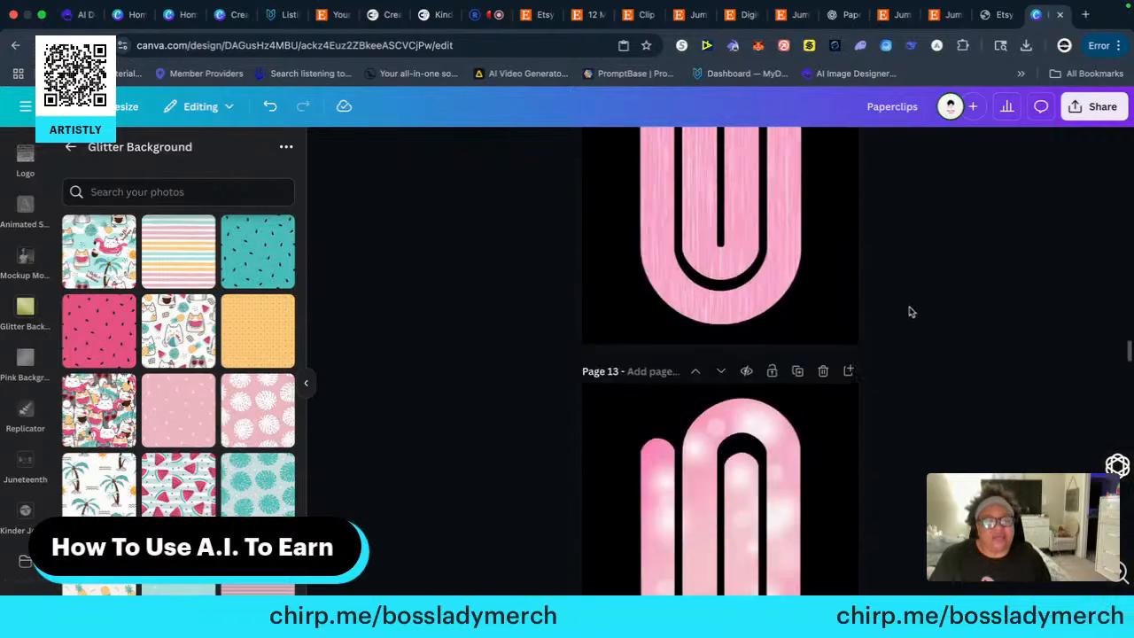
scroll(913, 311, up, 8)
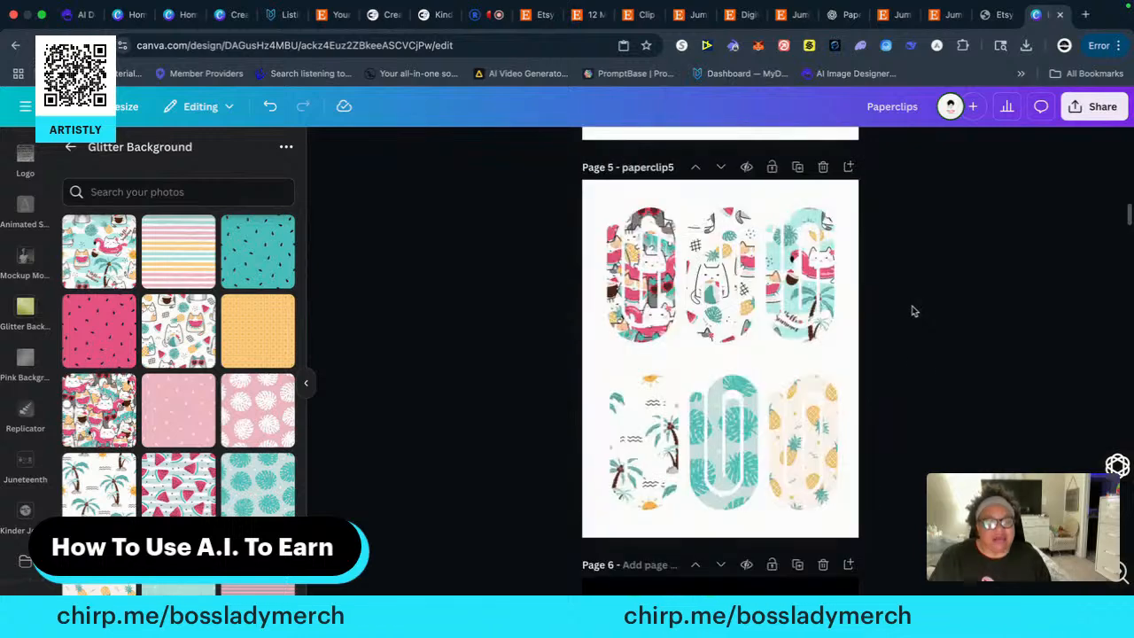
scroll(913, 311, up, 3)
click(725, 294)
right_click(722, 292)
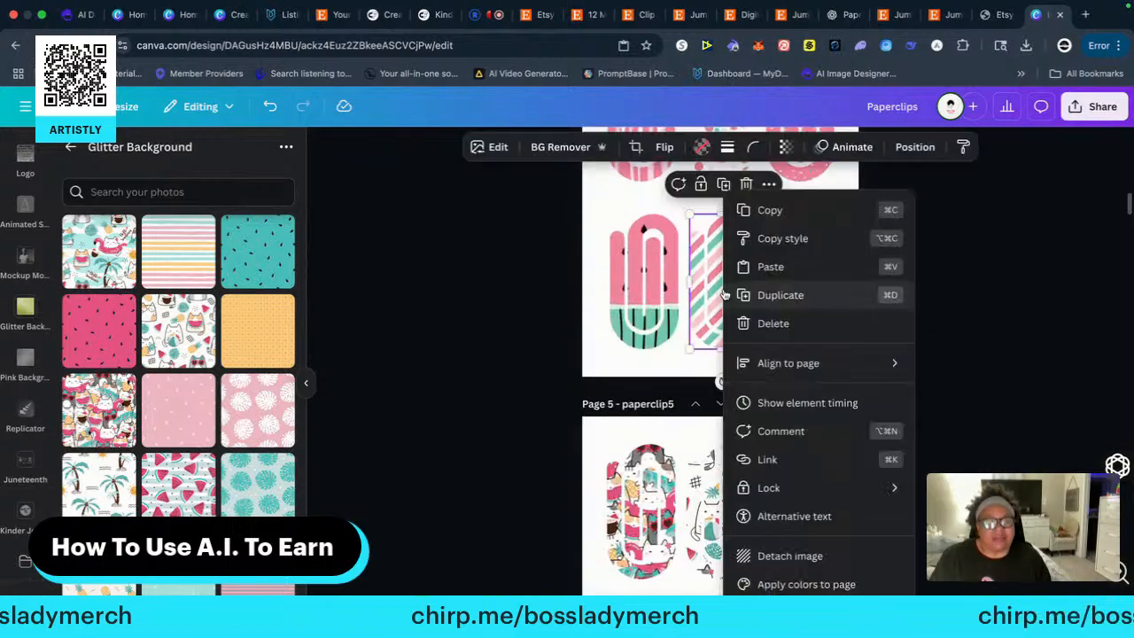
click(762, 210)
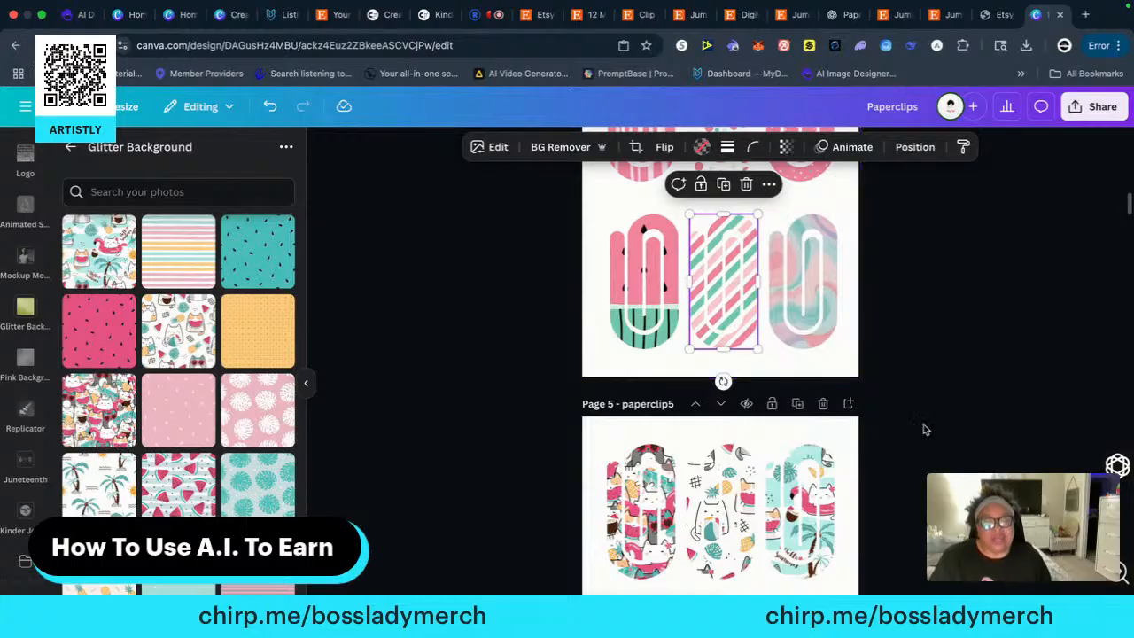
scroll(923, 429, down, 20)
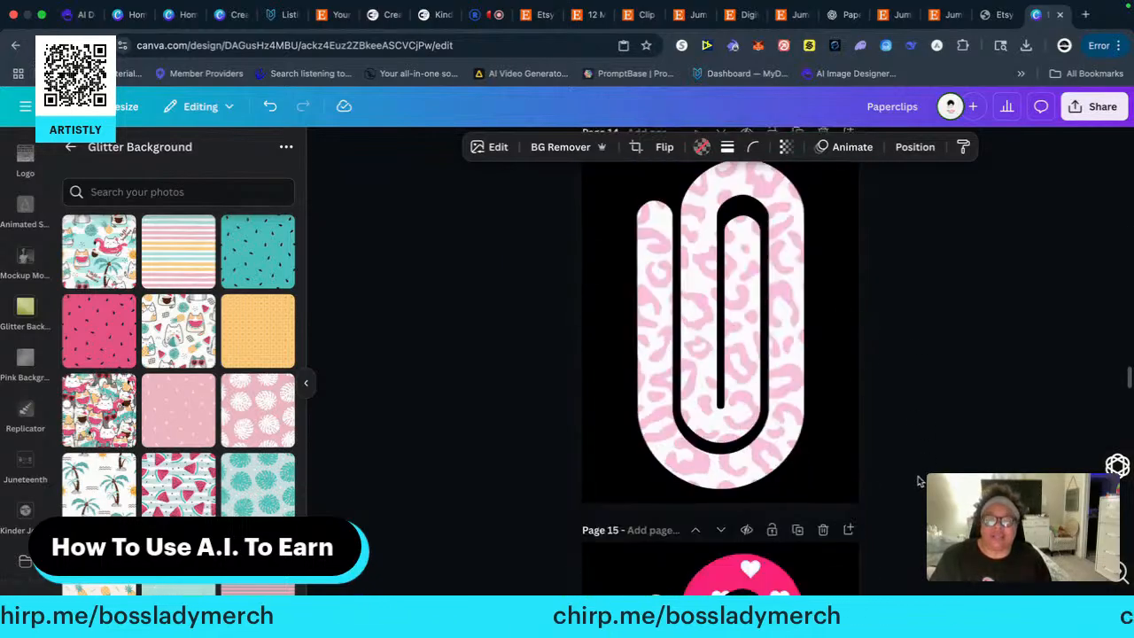
scroll(919, 480, down, 20)
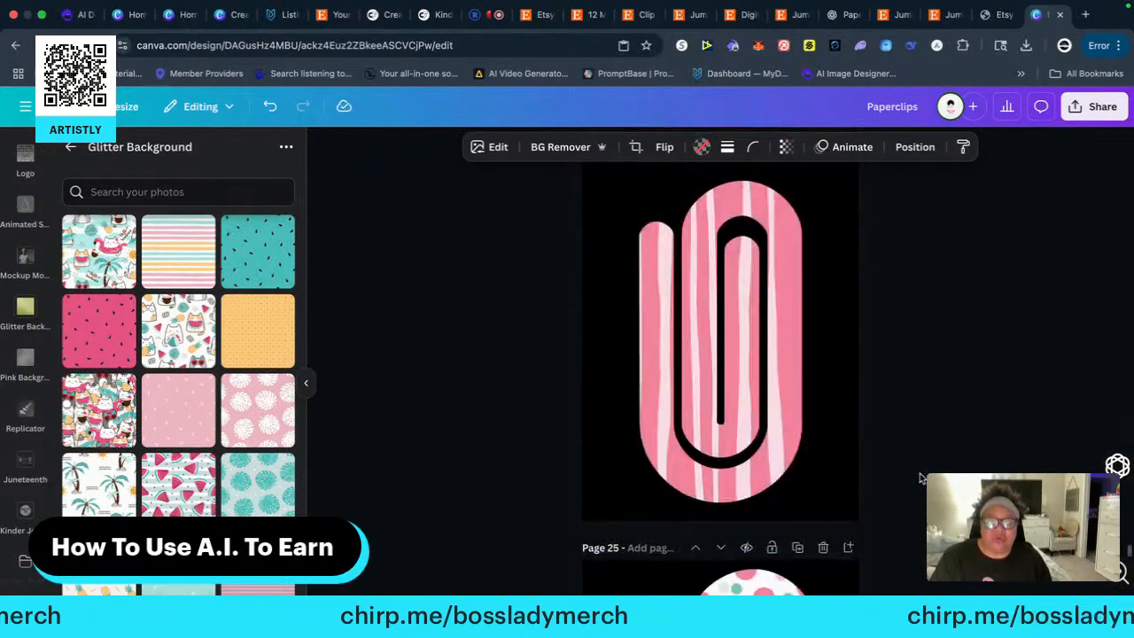
scroll(921, 478, down, 5)
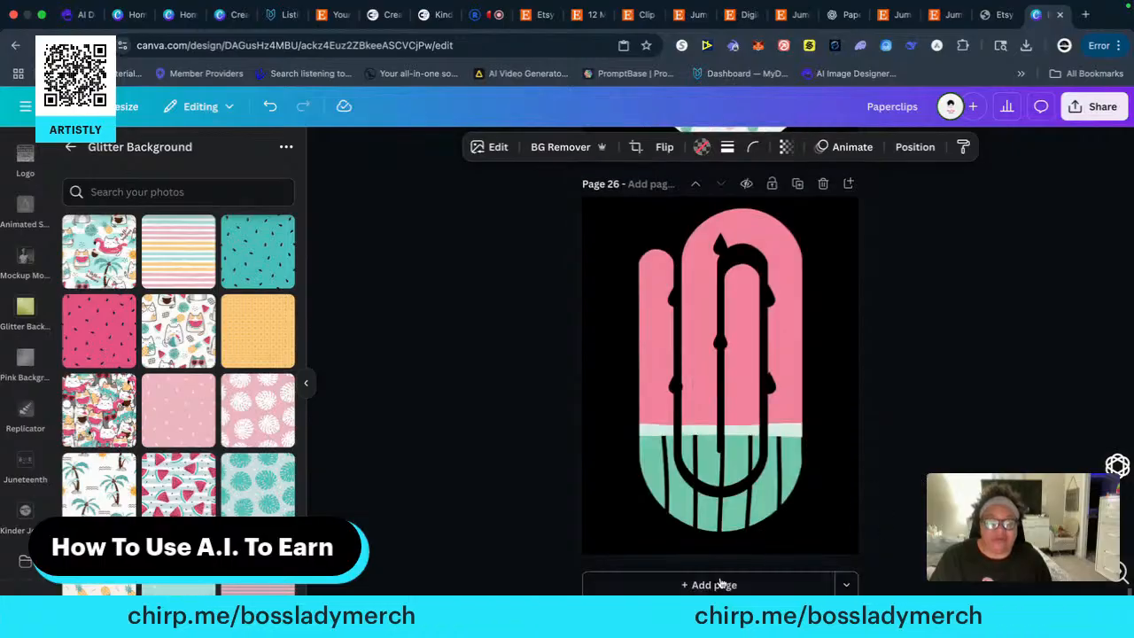
click(722, 584)
right_click(677, 409)
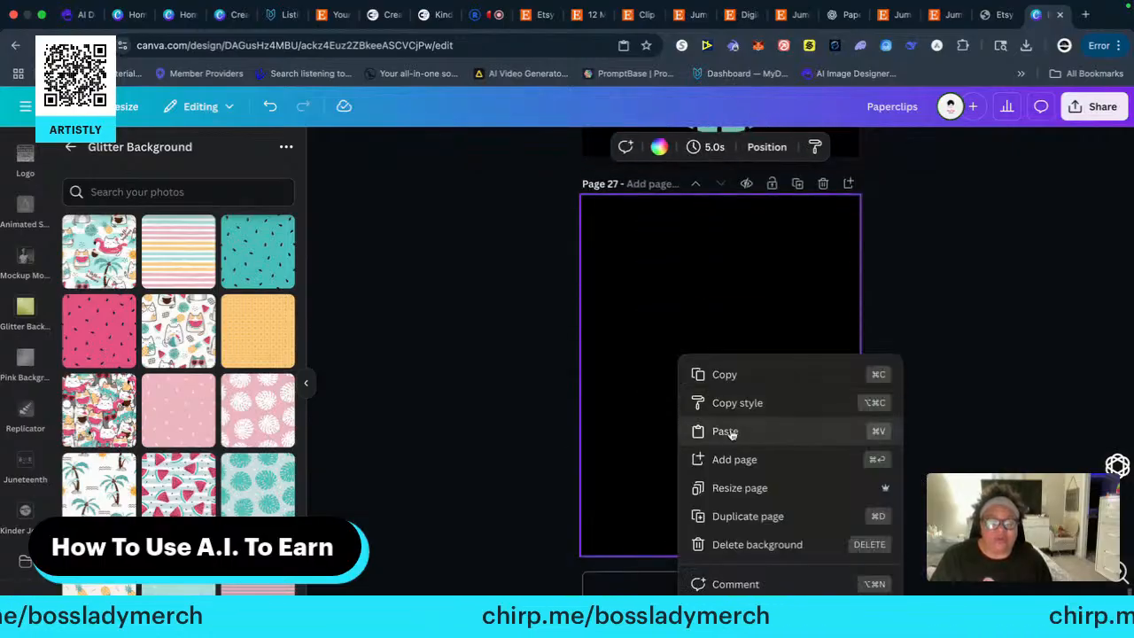
click(725, 431)
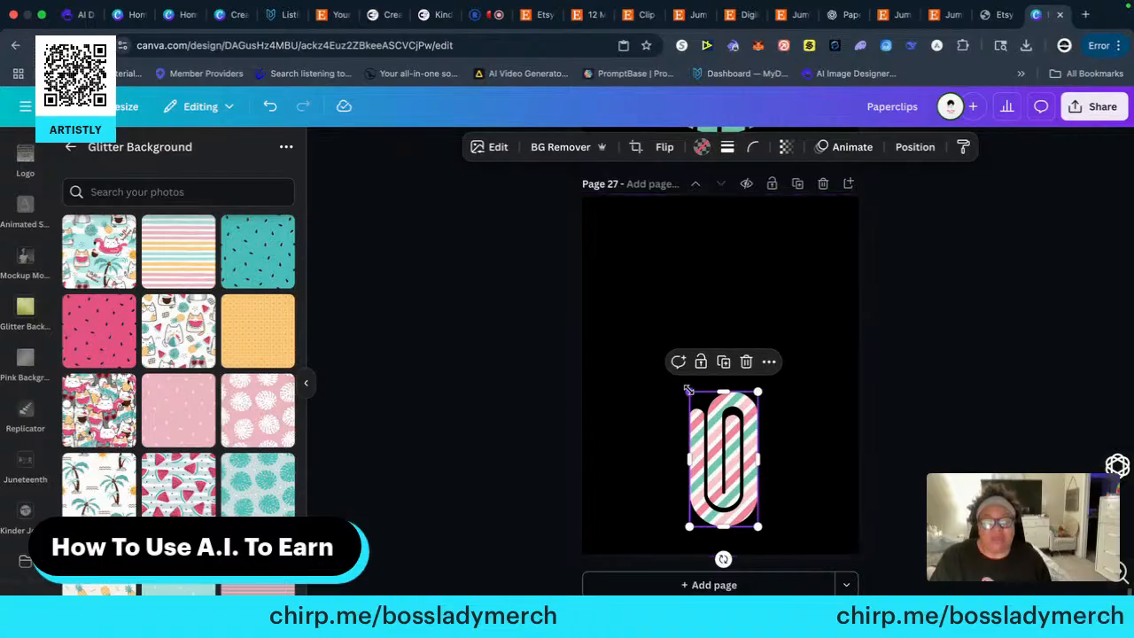
Enlarge the diagonal-striped paper clip to nearly the full height of page 27 and place it slightly right of centre
drag(689, 392, 599, 207)
drag(707, 387, 747, 382)
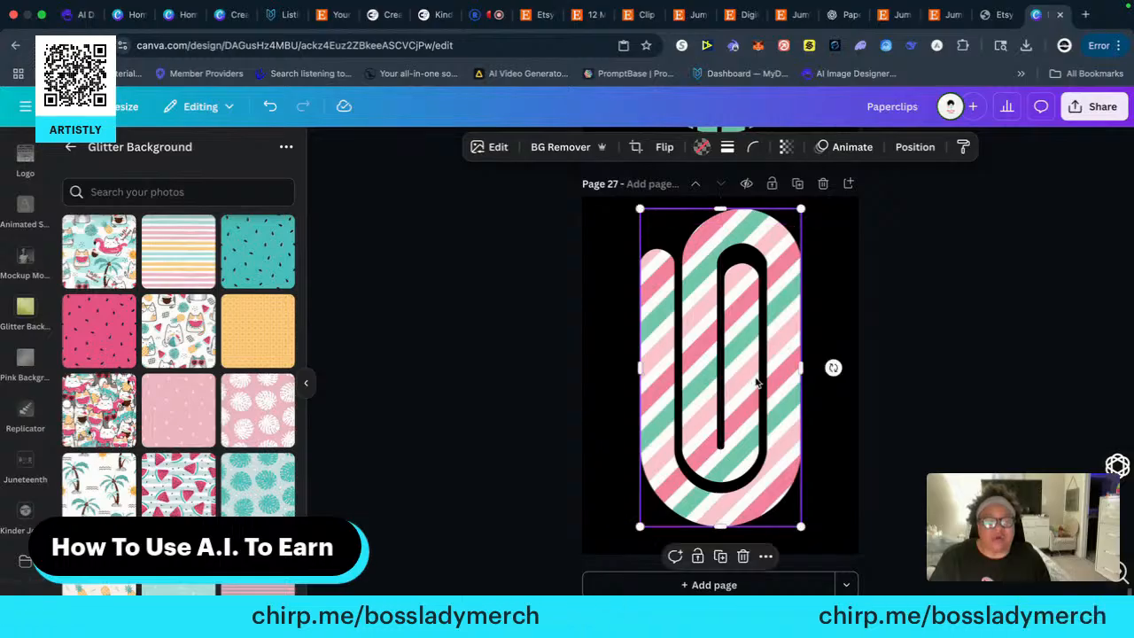
click(973, 384)
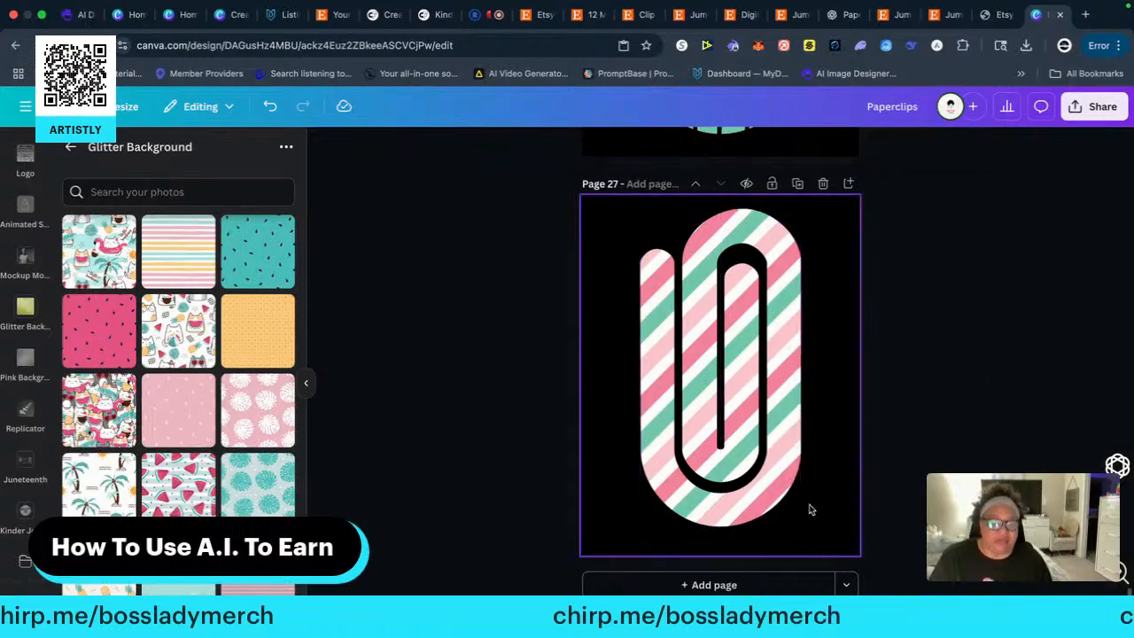
click(767, 468)
drag(803, 526, 817, 543)
click(932, 442)
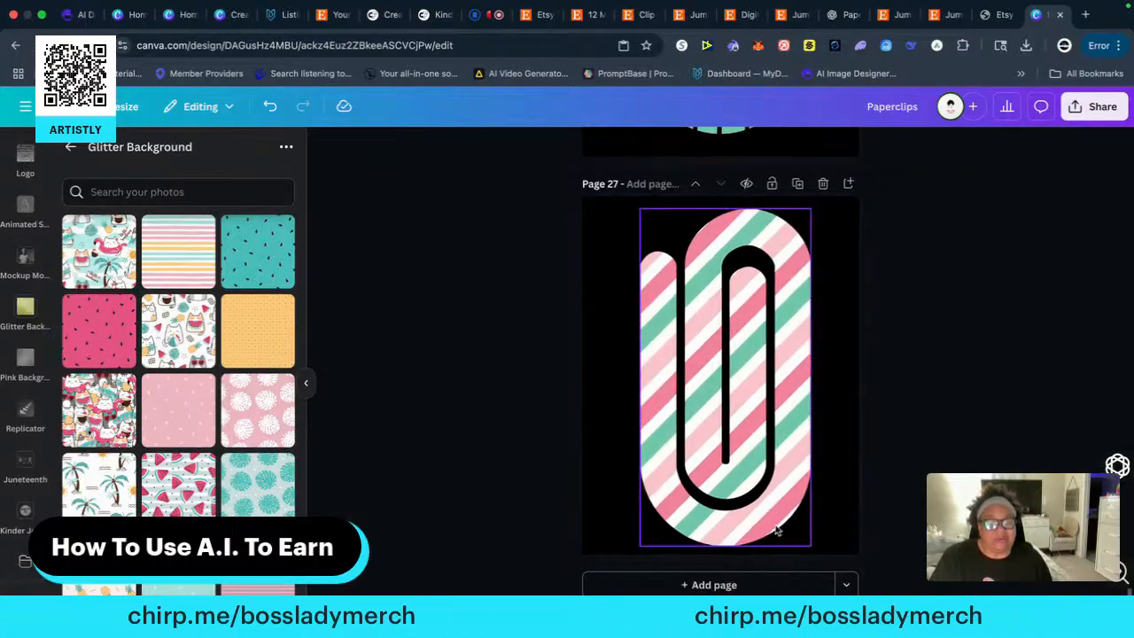
Copy the pink and teal marbled paper clip from the end of page 4's bottom row onto a new black-background page 28
click(722, 585)
scroll(980, 365, up, 5)
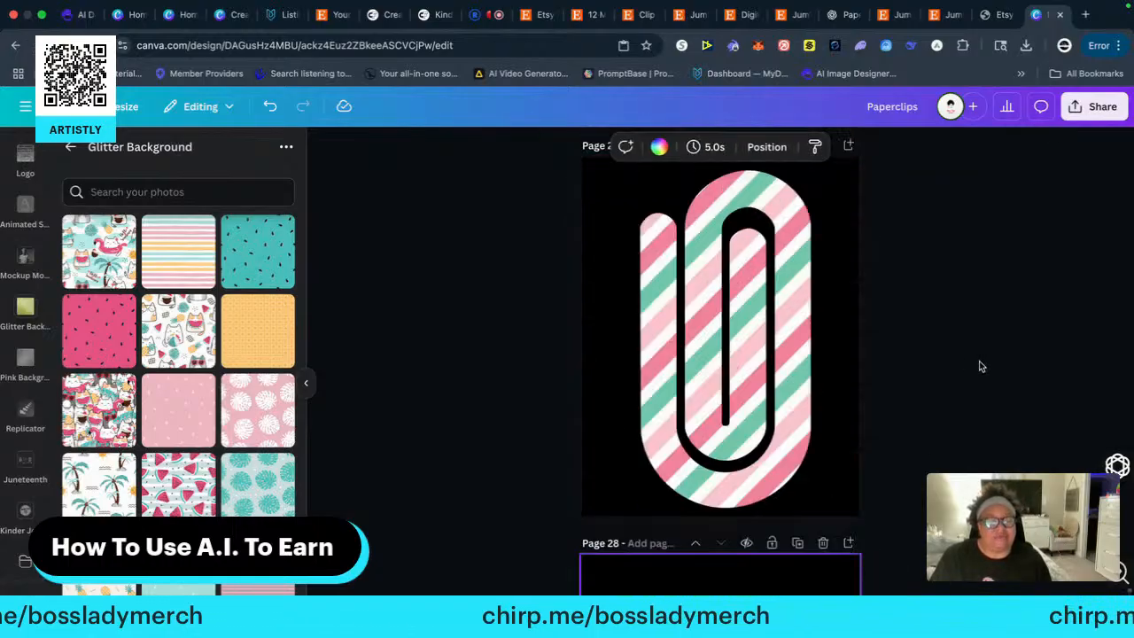
scroll(980, 366, up, 20)
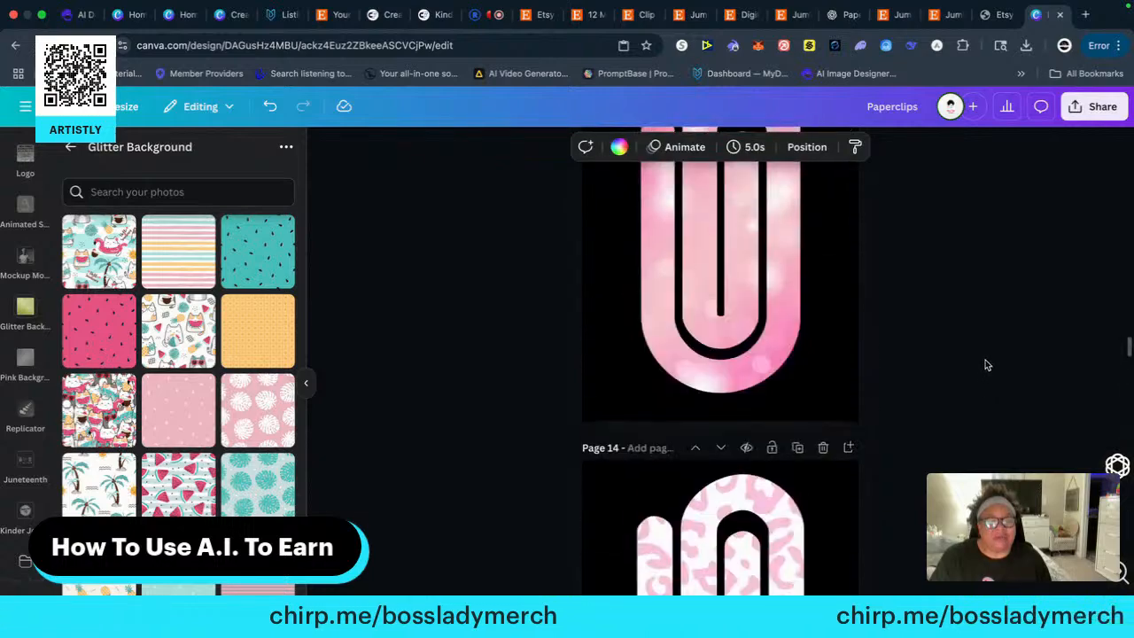
scroll(984, 360, up, 20)
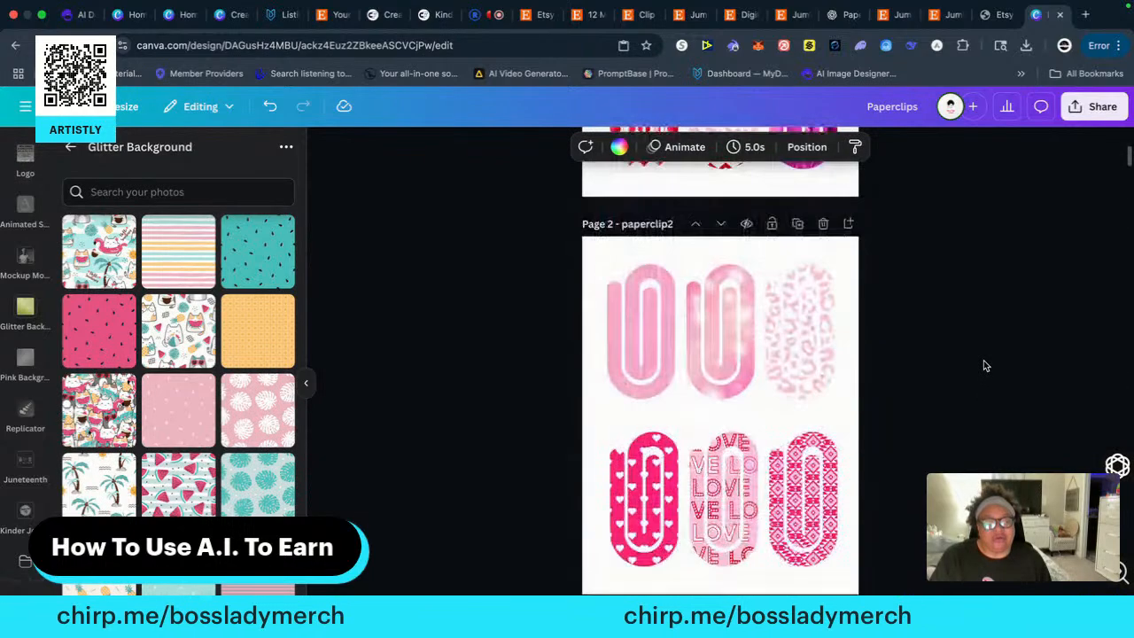
scroll(983, 361, down, 10)
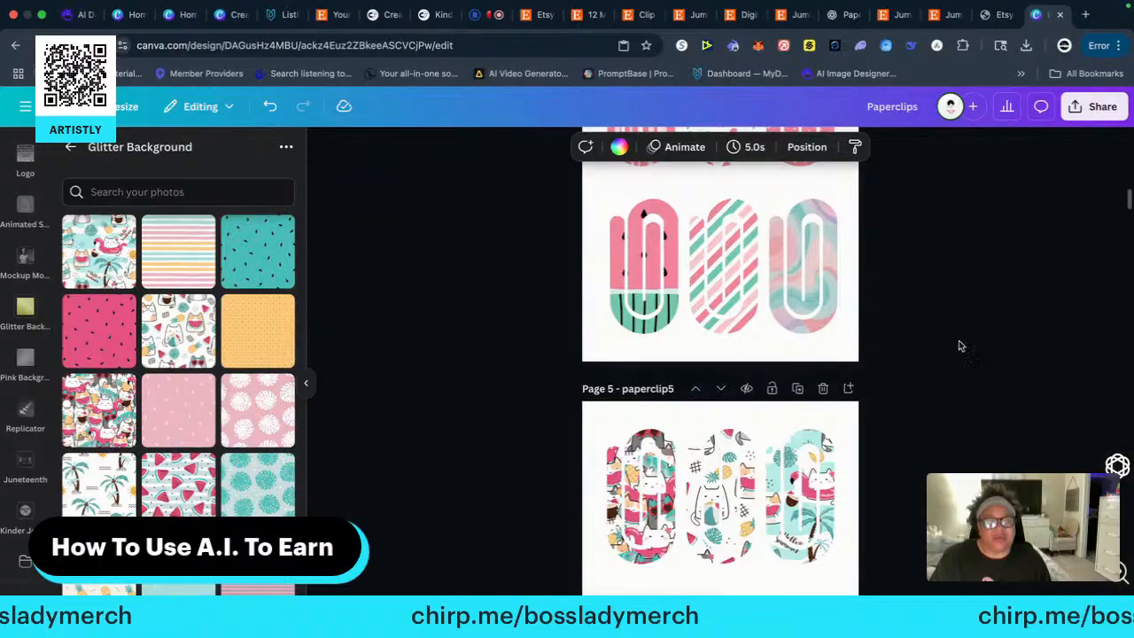
click(812, 272)
right_click(812, 272)
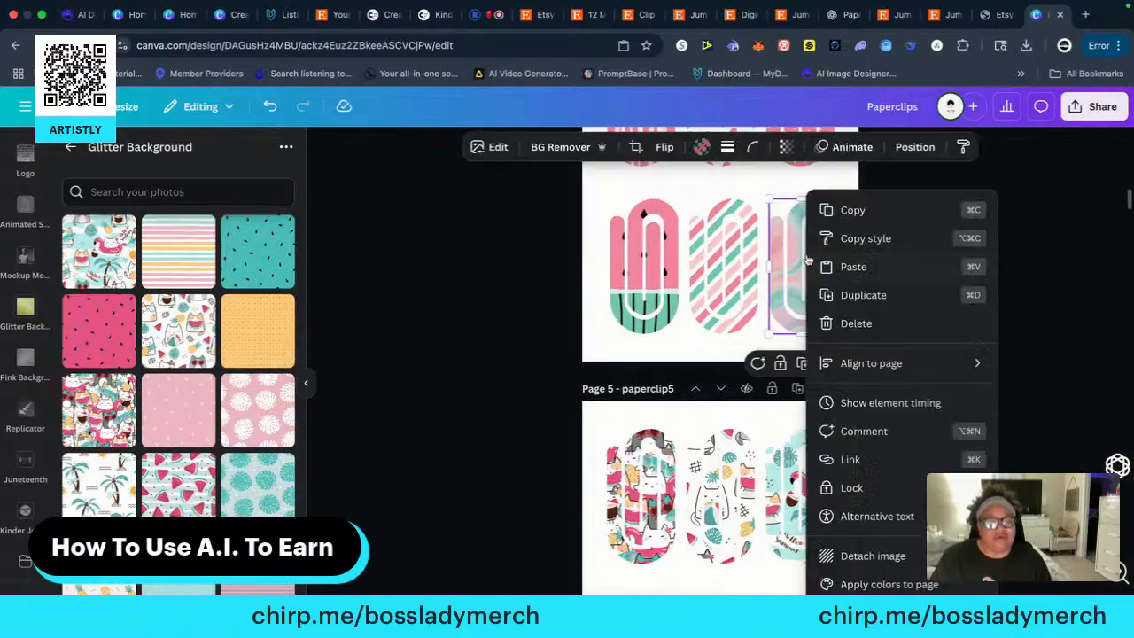
click(845, 211)
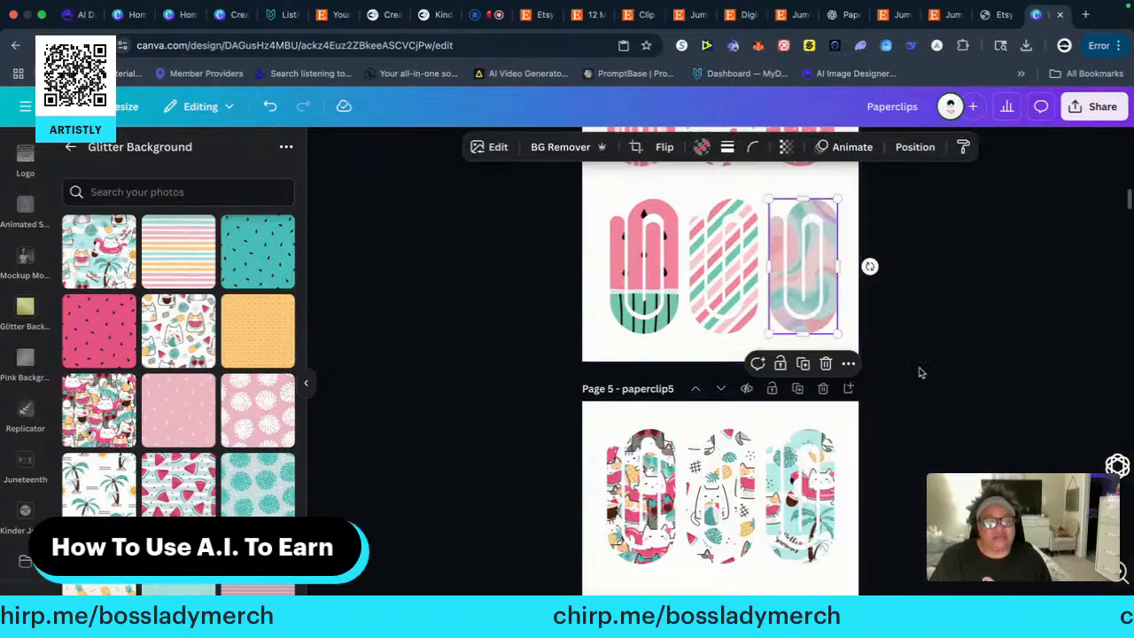
scroll(915, 520, down, 5)
scroll(908, 512, down, 20)
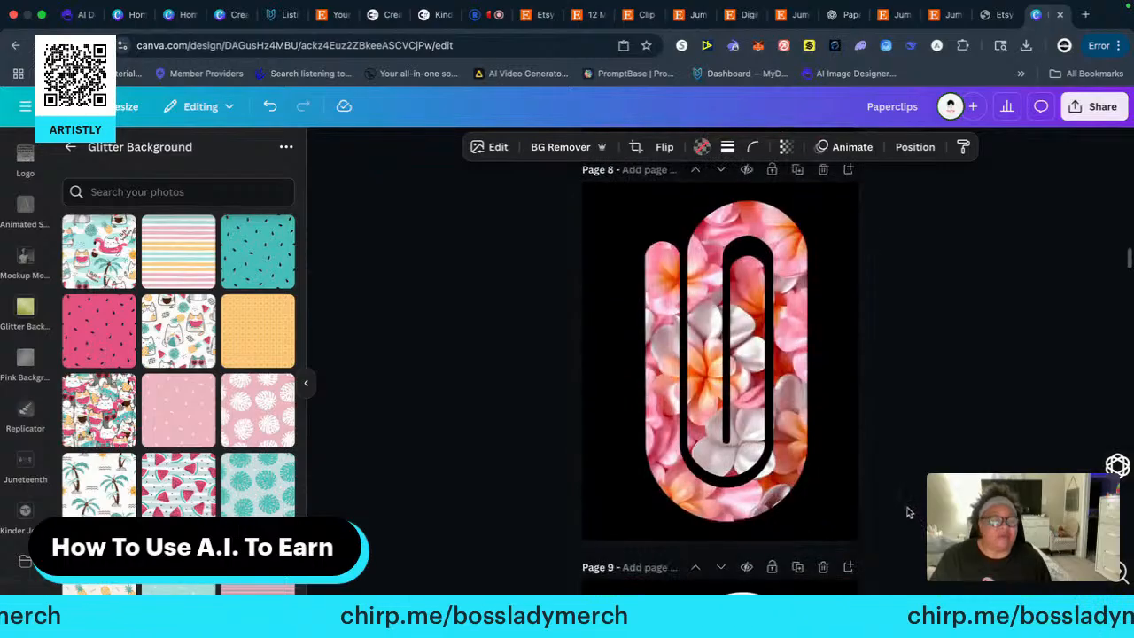
scroll(908, 508, down, 20)
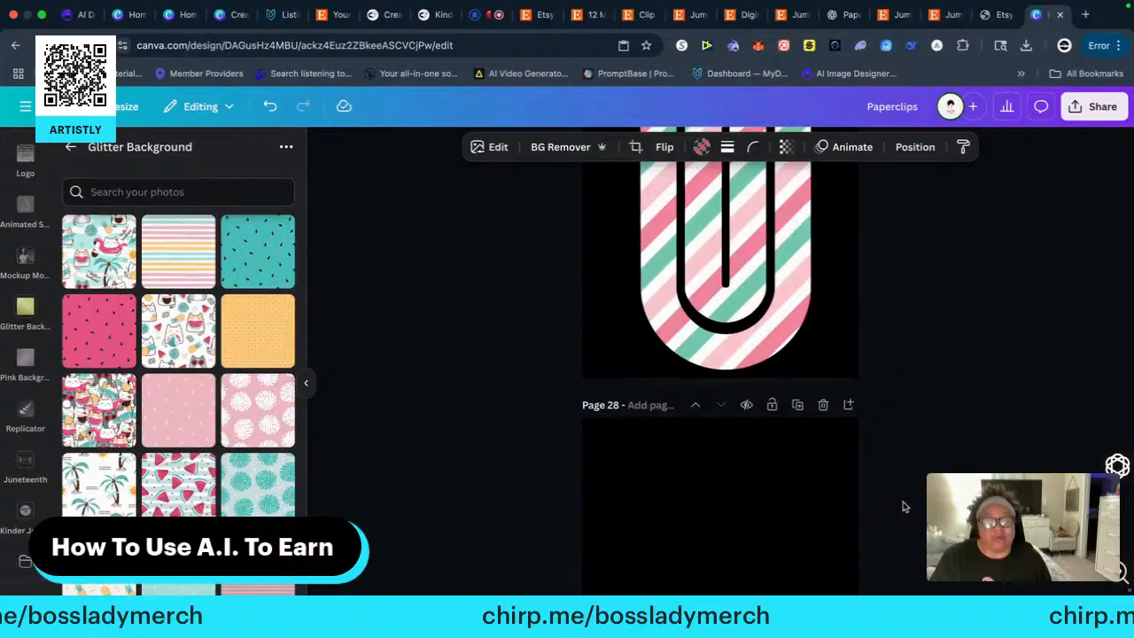
scroll(903, 506, down, 3)
right_click(649, 303)
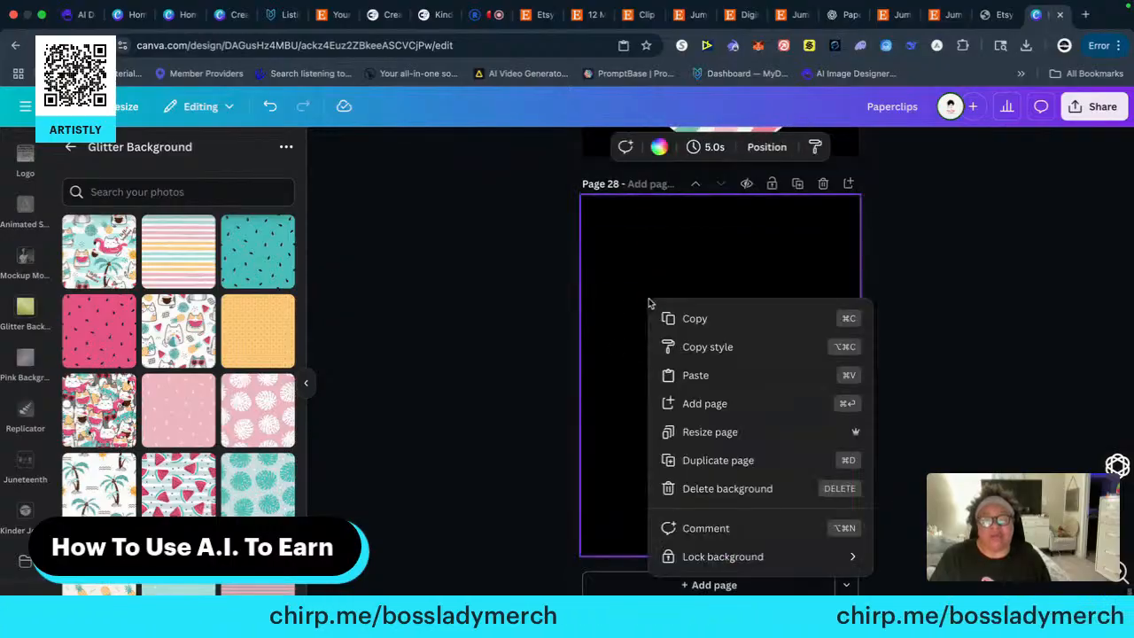
click(690, 375)
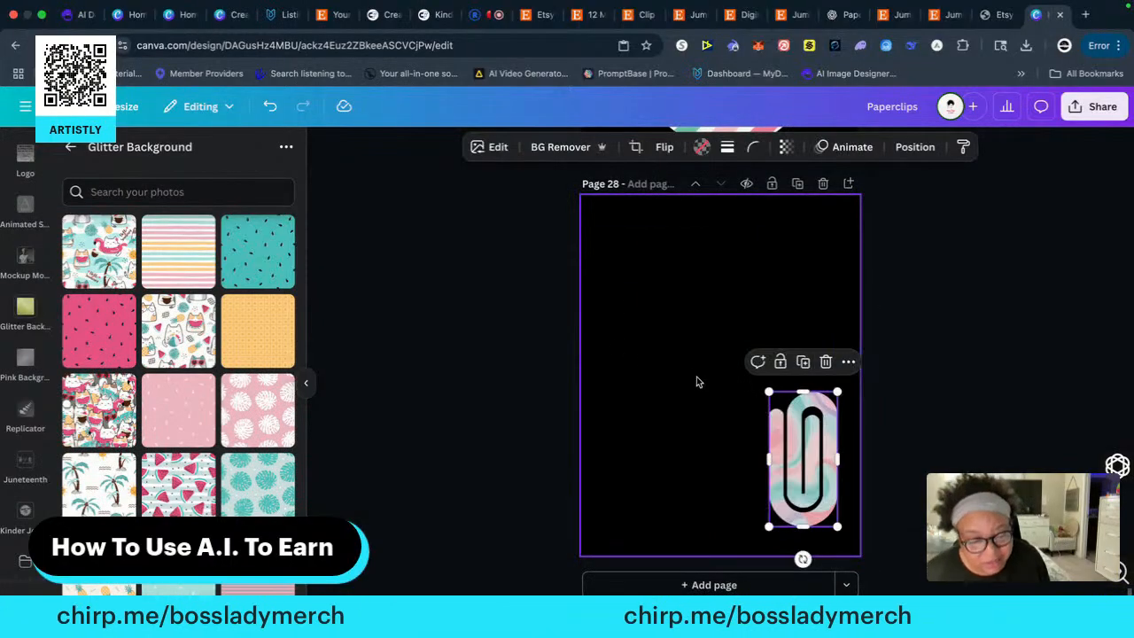
Enlarge the marbled paper clip to nearly the full height of page 28 and place it roughly in the horizontal centre
drag(768, 392, 593, 242)
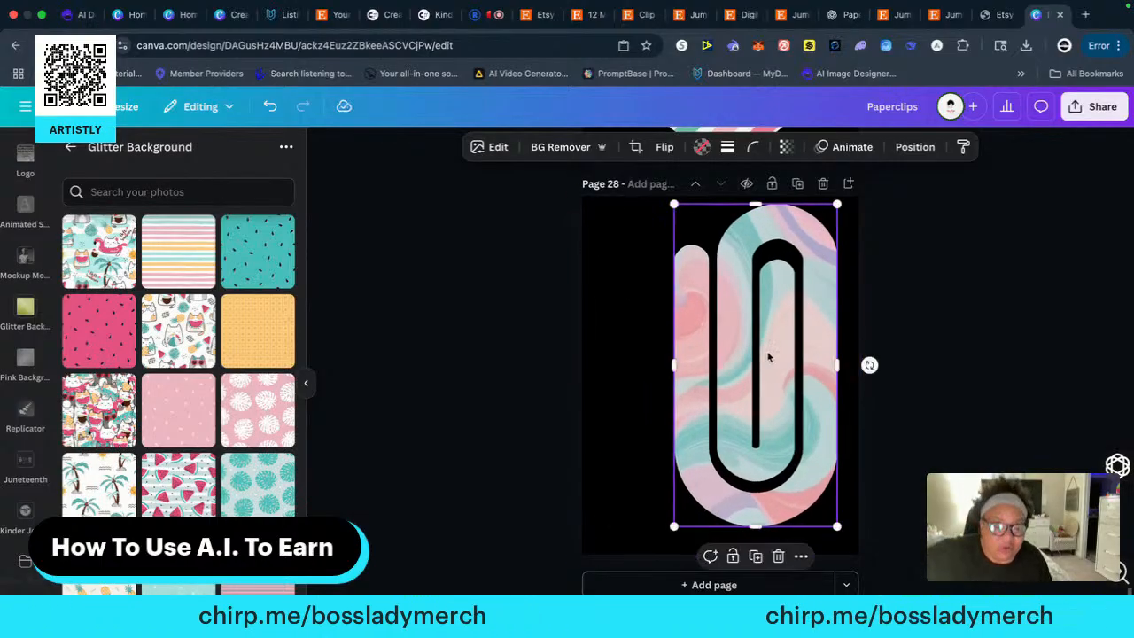
drag(768, 356, 737, 353)
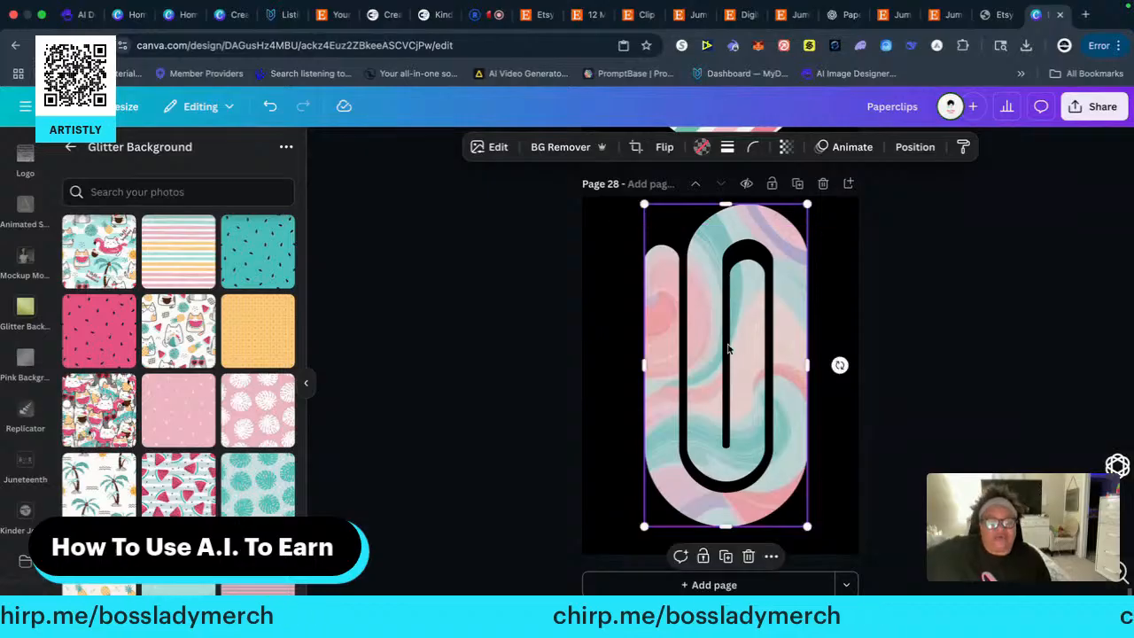
click(944, 357)
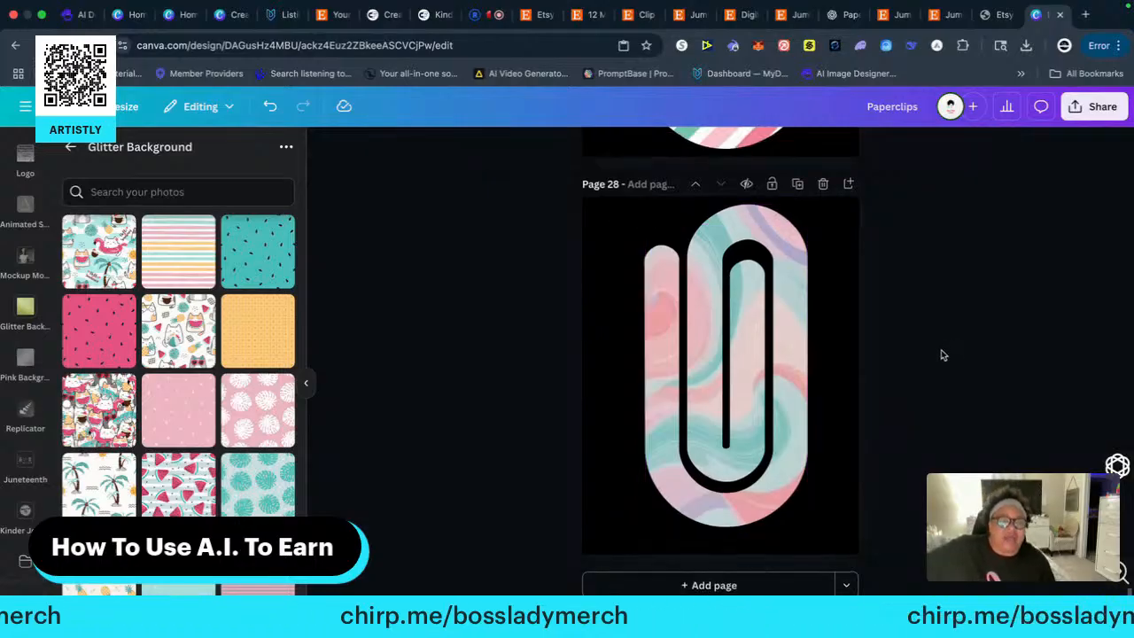
Copy the crowded summer-cats paper clip from the start of page 5's top row onto a new black-background page 29
scroll(943, 364, up, 15)
scroll(943, 368, up, 20)
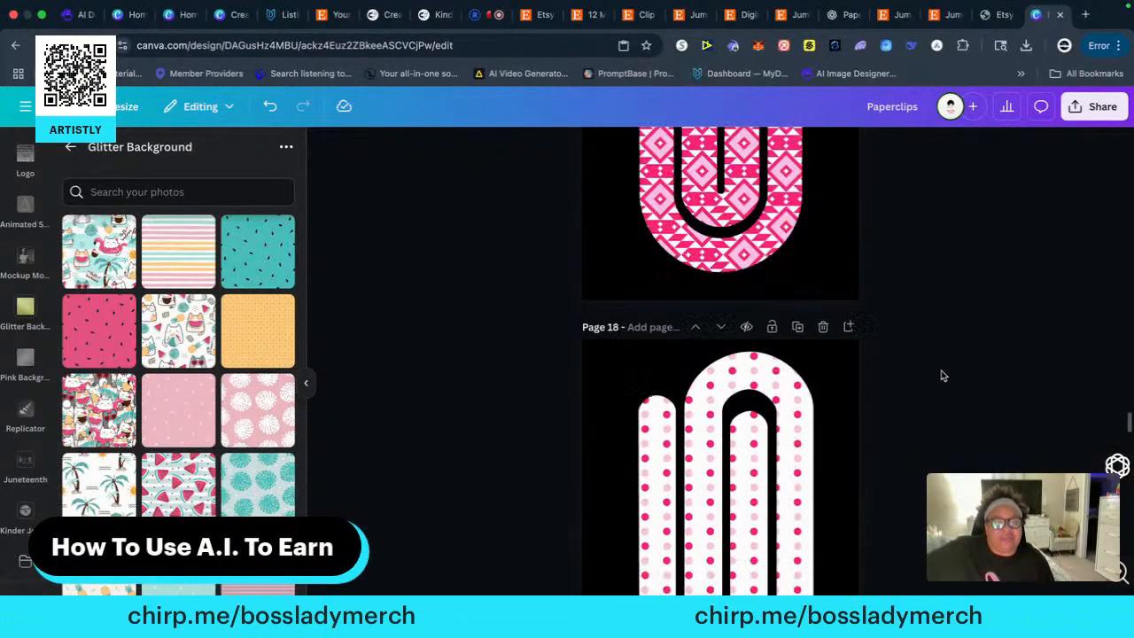
scroll(943, 373, up, 20)
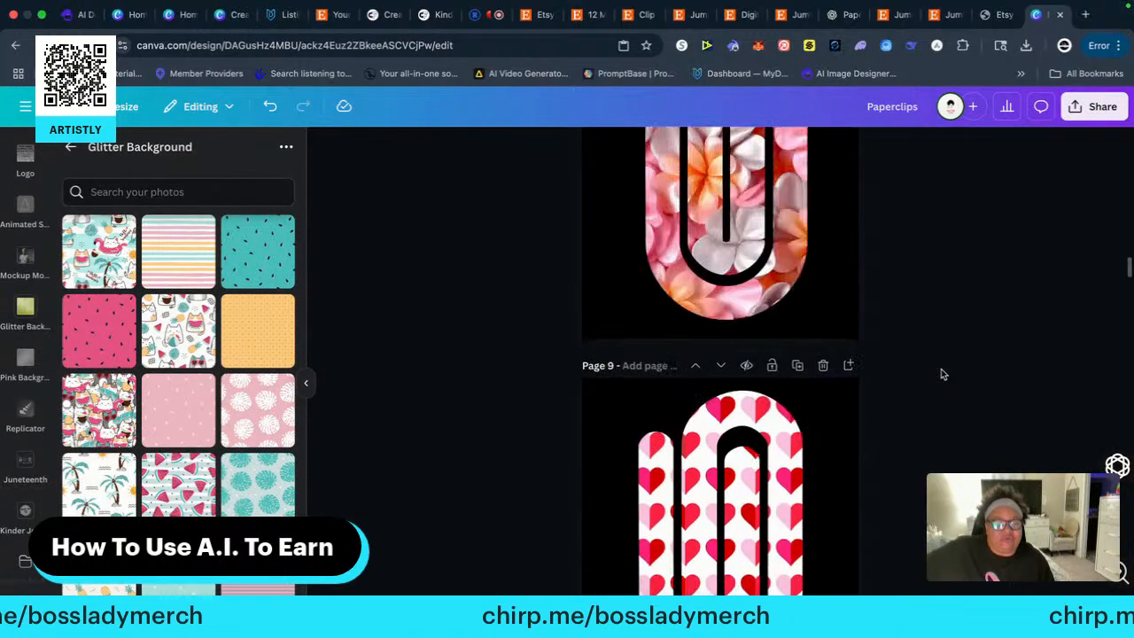
scroll(943, 374, up, 8)
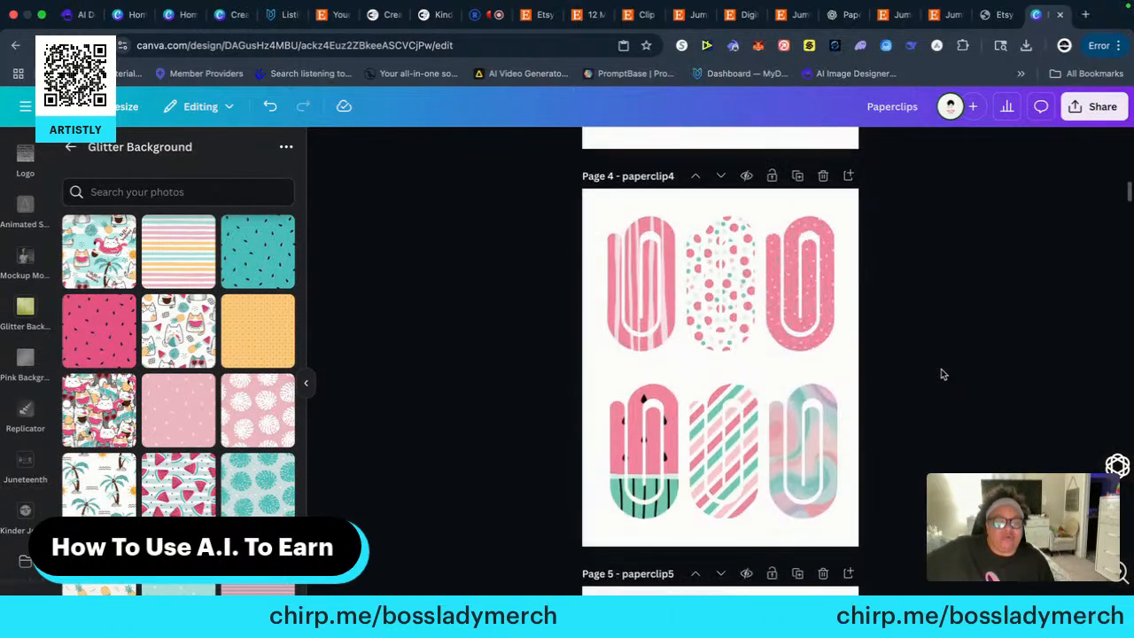
scroll(942, 375, down, 5)
scroll(940, 374, up, 2)
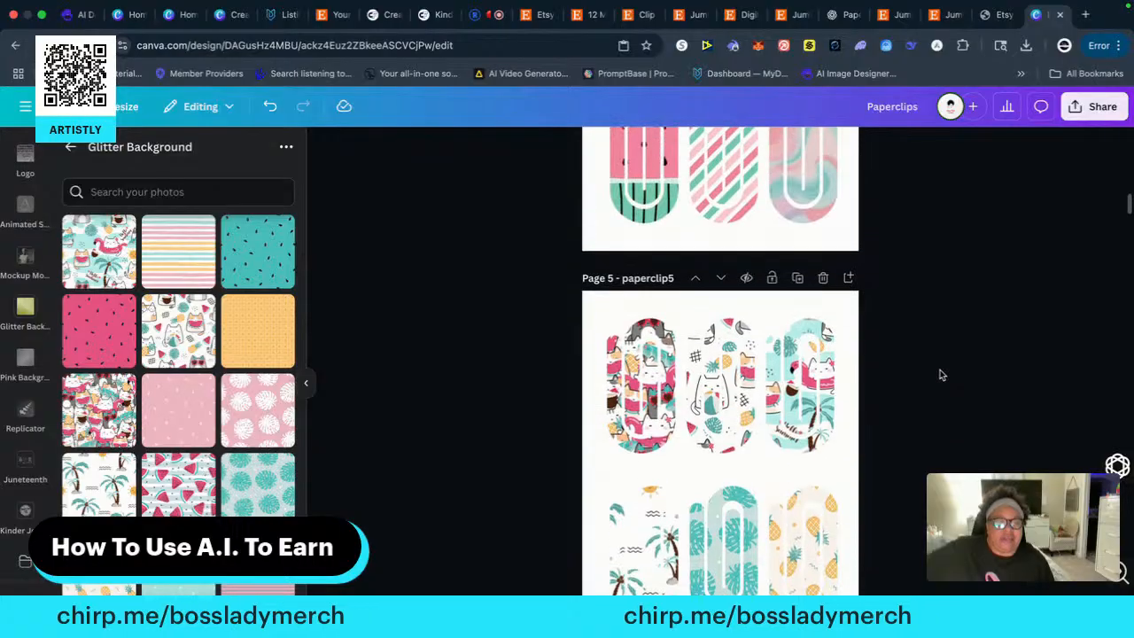
scroll(940, 374, down, 2)
click(639, 282)
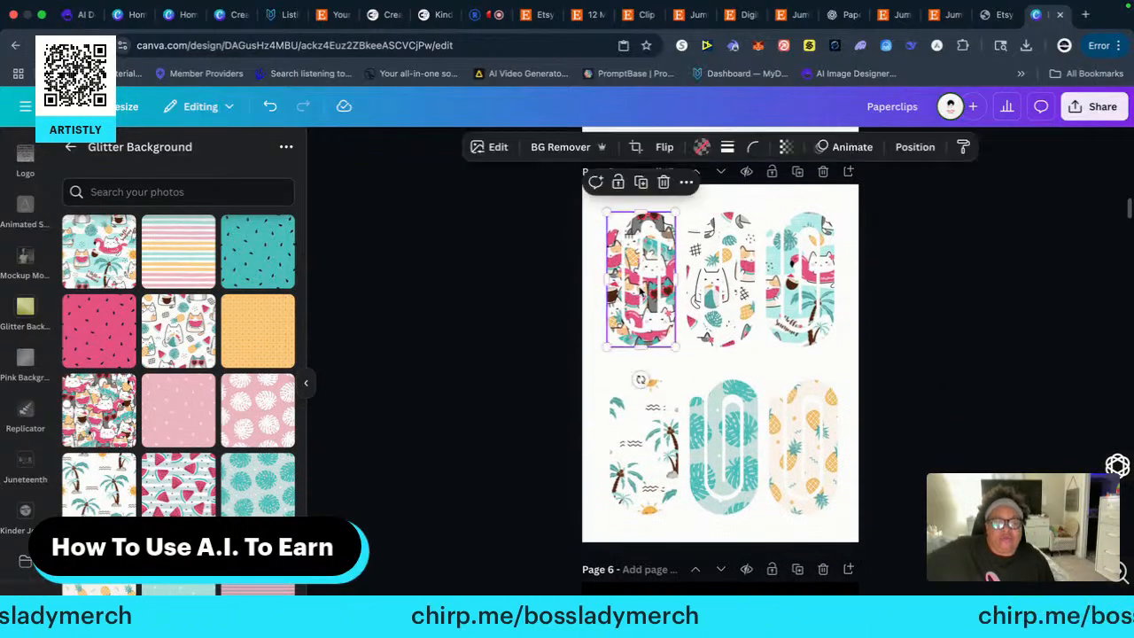
right_click(625, 277)
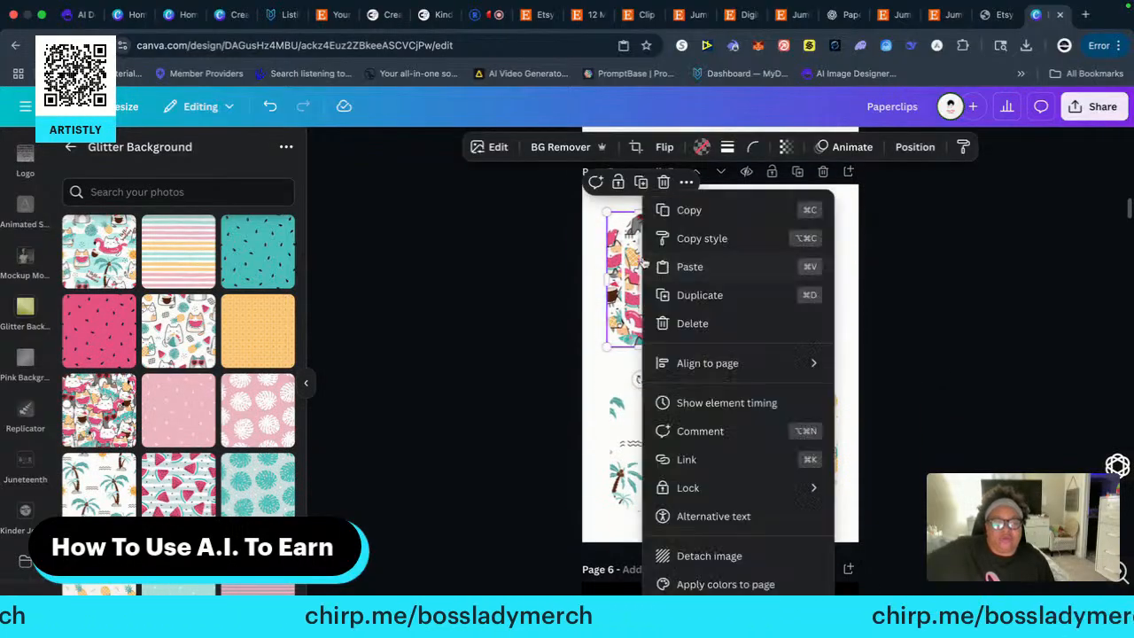
click(685, 208)
scroll(918, 448, down, 10)
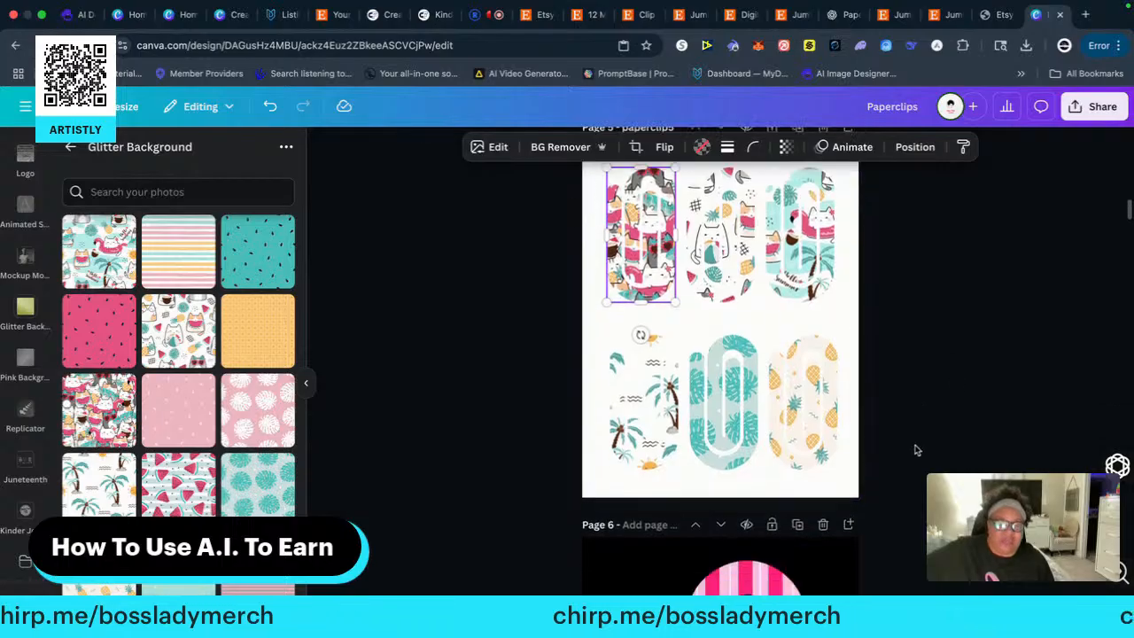
scroll(918, 449, down, 20)
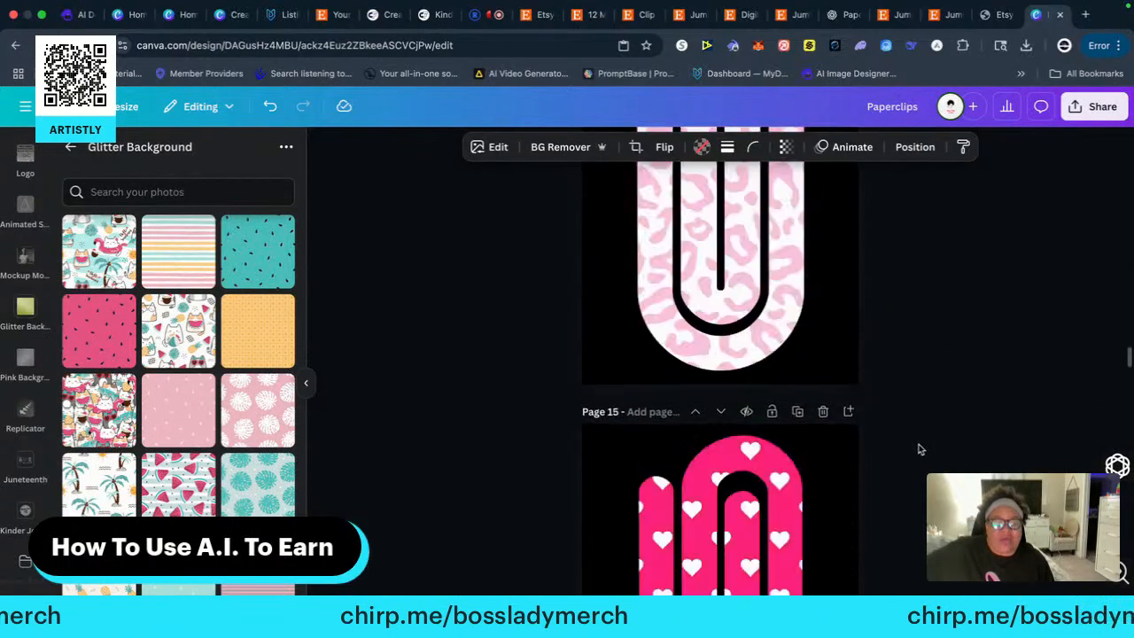
scroll(918, 449, down, 20)
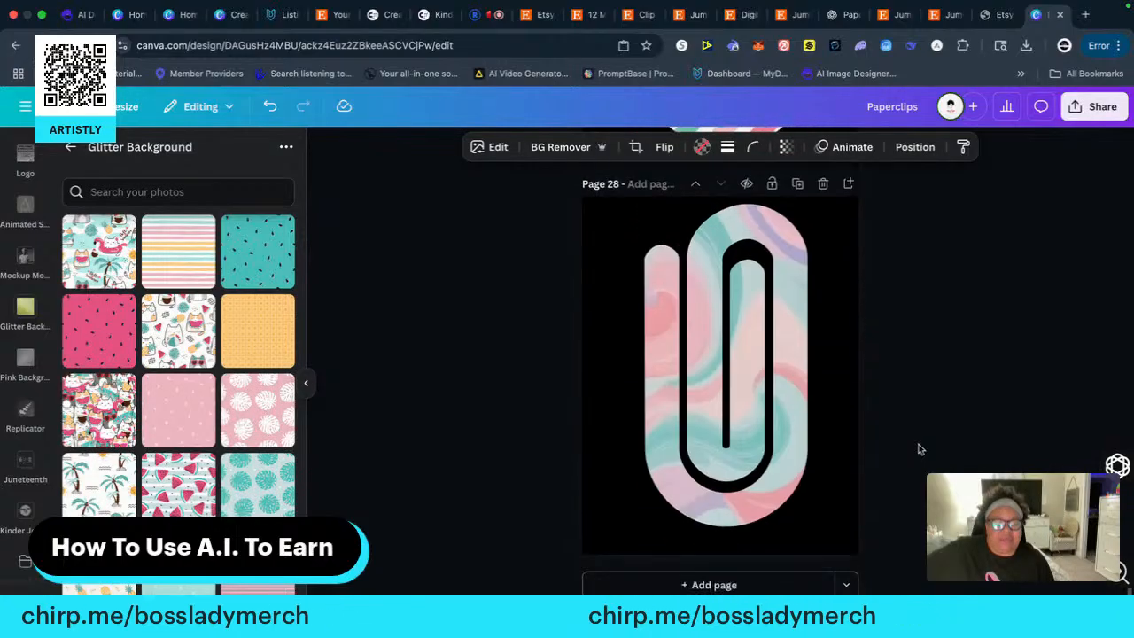
click(717, 584)
right_click(647, 297)
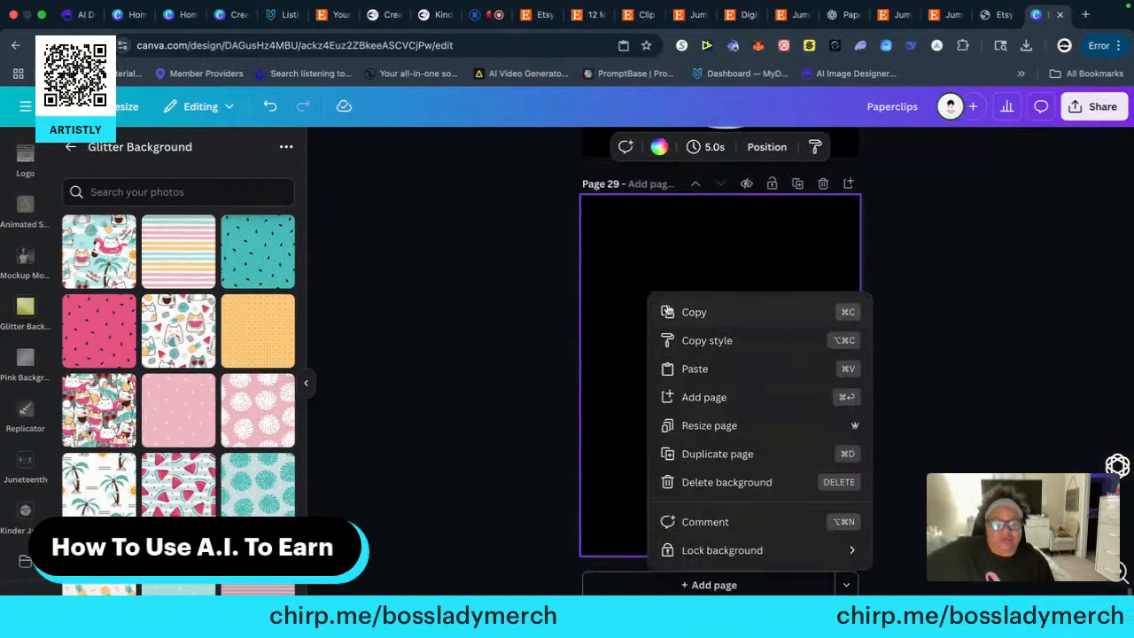
click(702, 368)
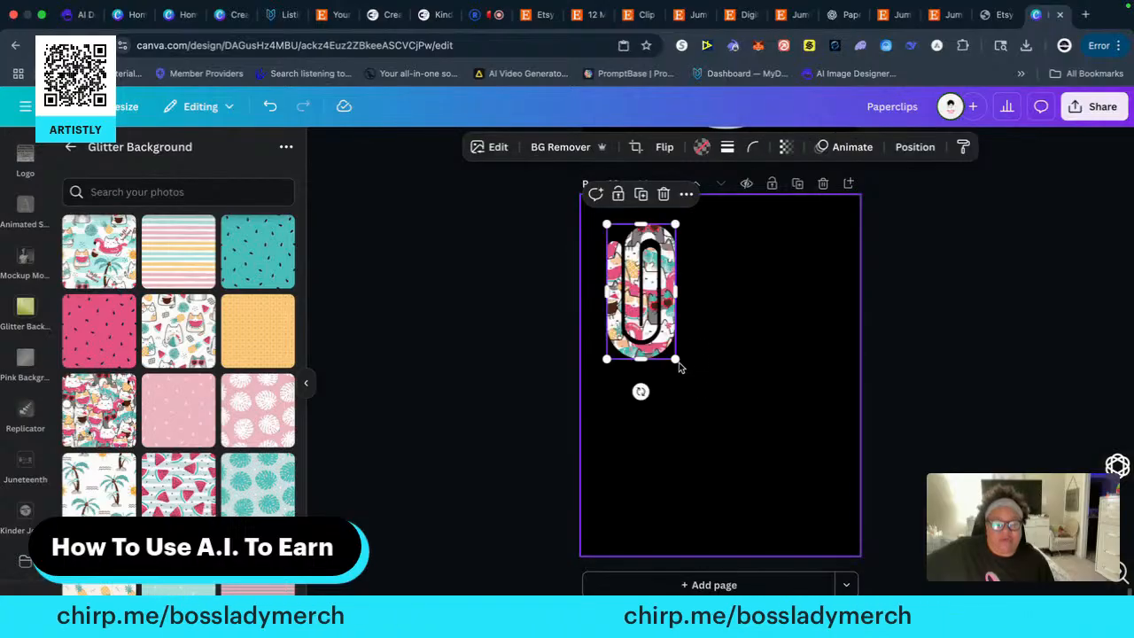
Enlarge the summer-cats paper clip to nearly the full height of page 29 and centre it horizontally
drag(676, 359, 790, 528)
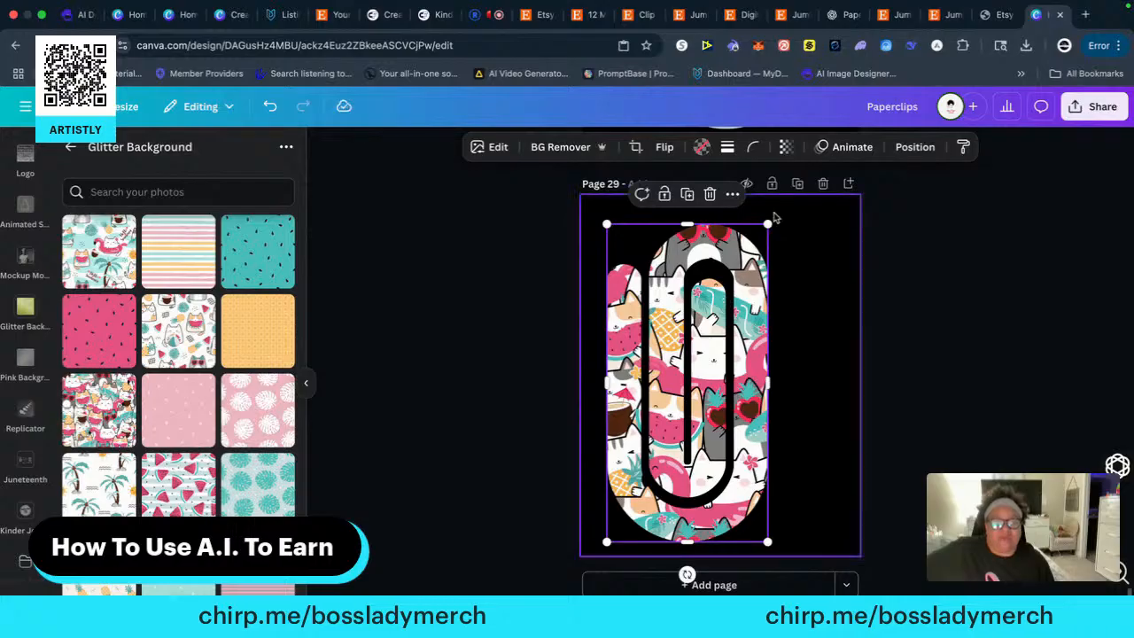
drag(773, 217, 778, 206)
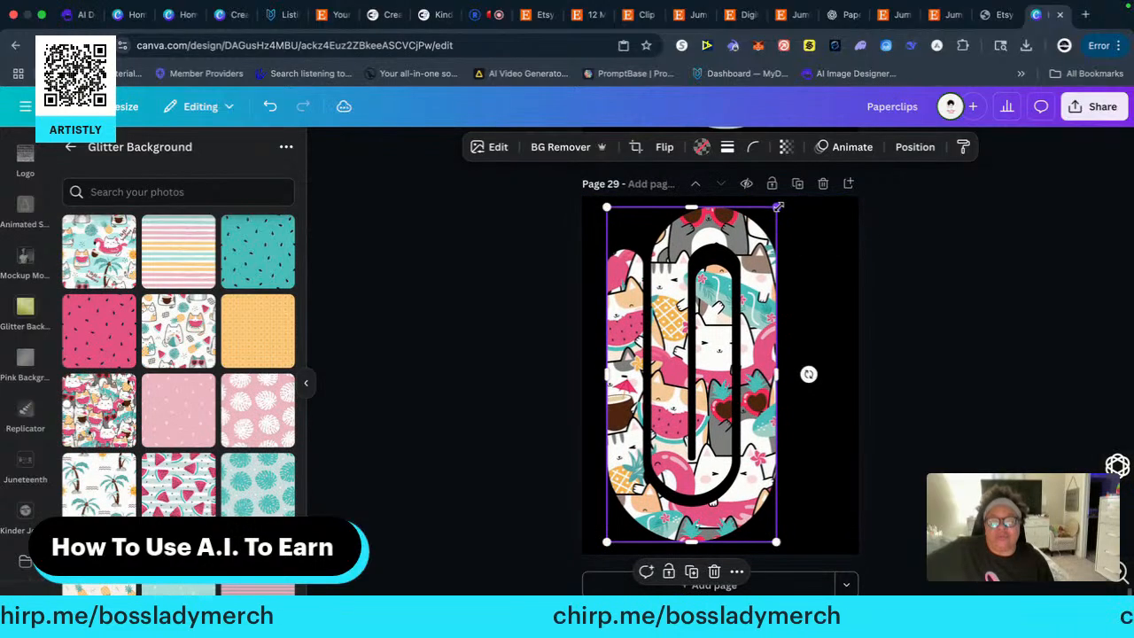
drag(712, 312, 739, 309)
click(937, 304)
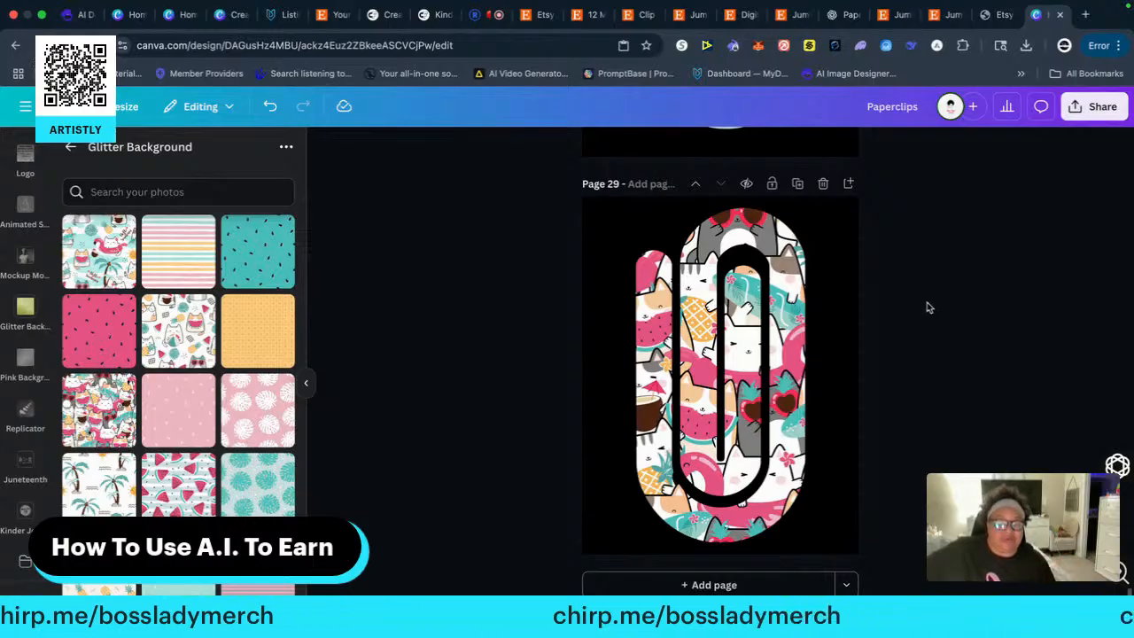
Copy the white summer-cat paper clip from the middle of page 5's top row onto a new black-background page 30
scroll(916, 318, up, 1)
scroll(916, 318, up, 20)
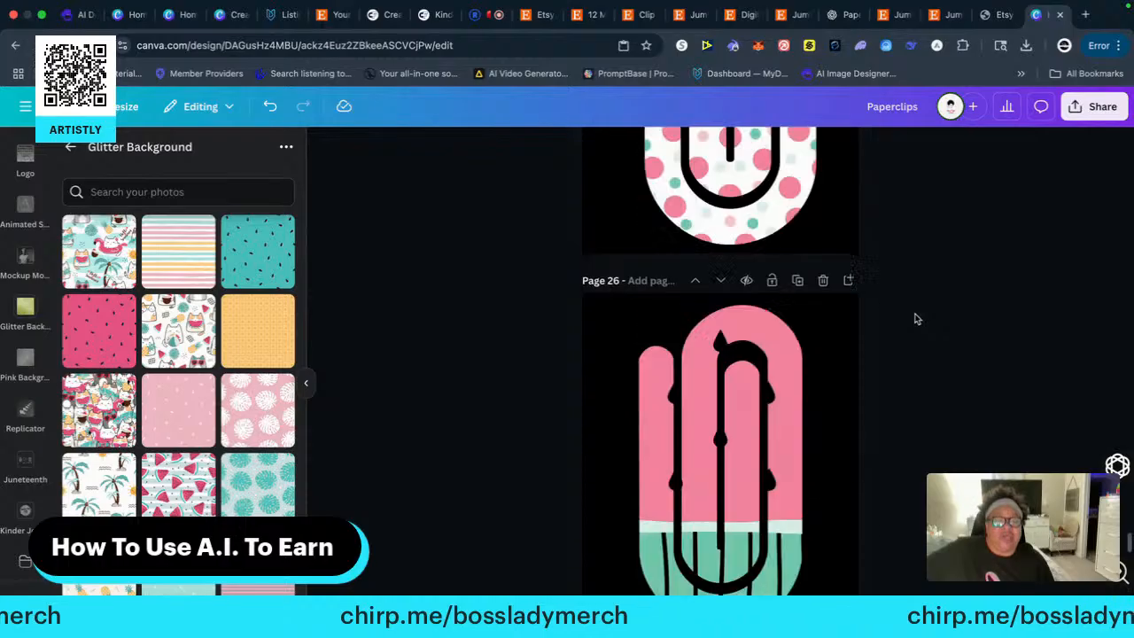
scroll(917, 320, up, 20)
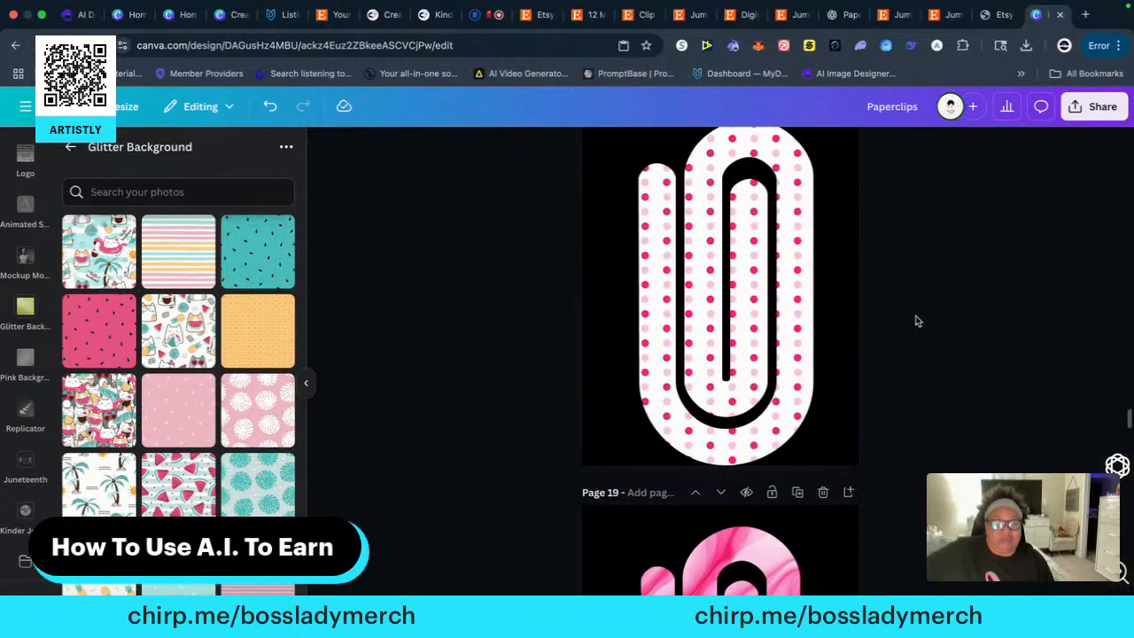
scroll(930, 324, up, 12)
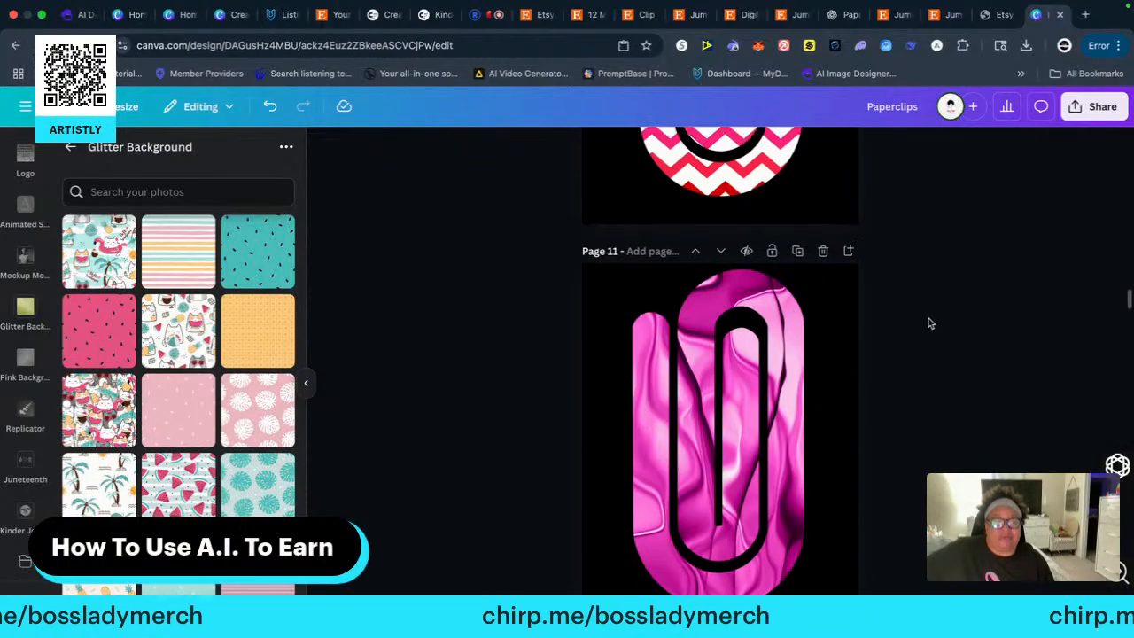
scroll(929, 323, up, 10)
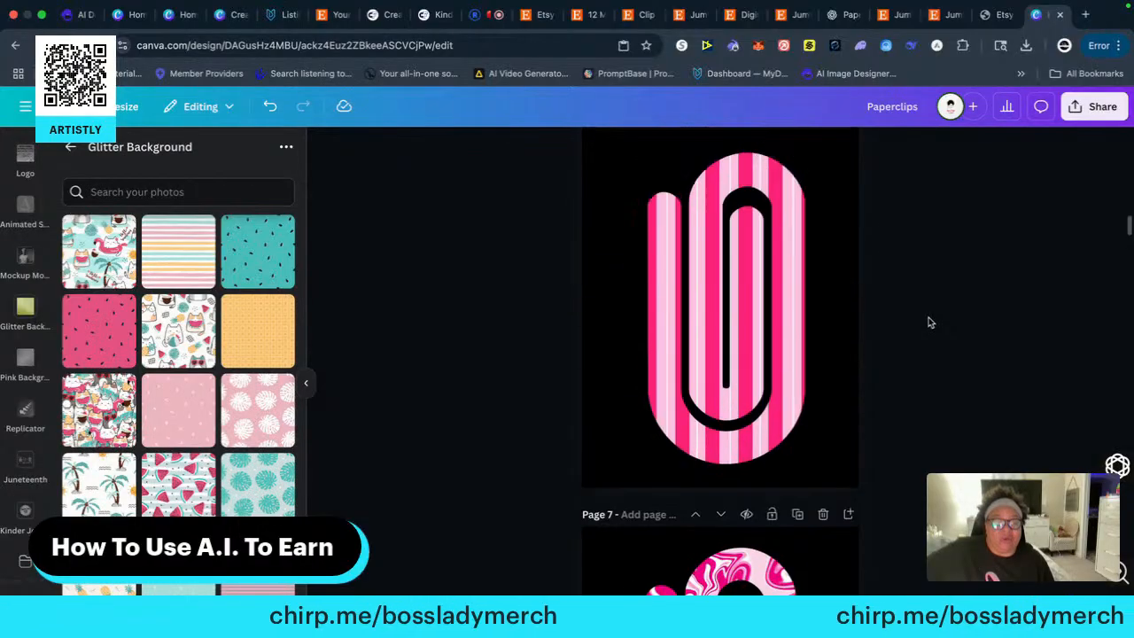
scroll(933, 323, down, 5)
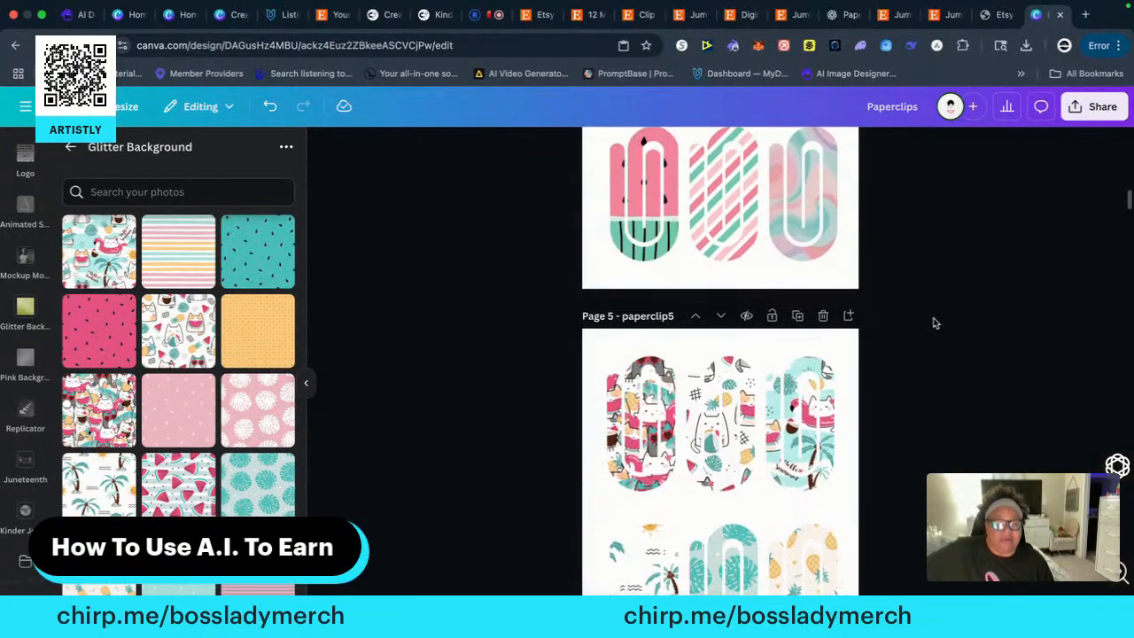
right_click(739, 374)
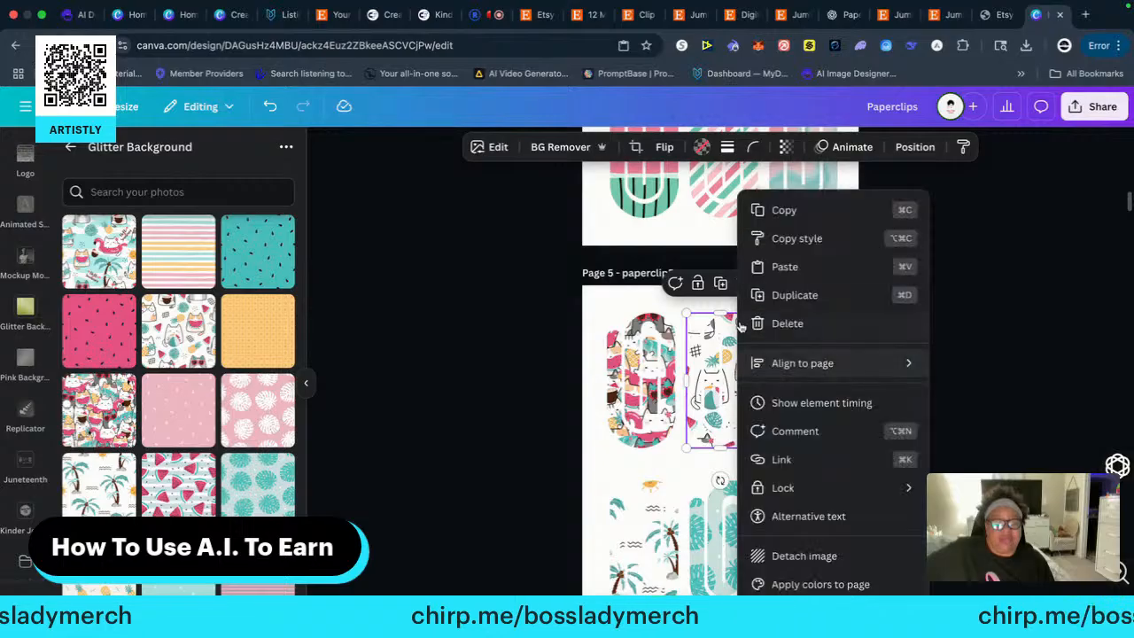
click(778, 211)
scroll(922, 479, down, 20)
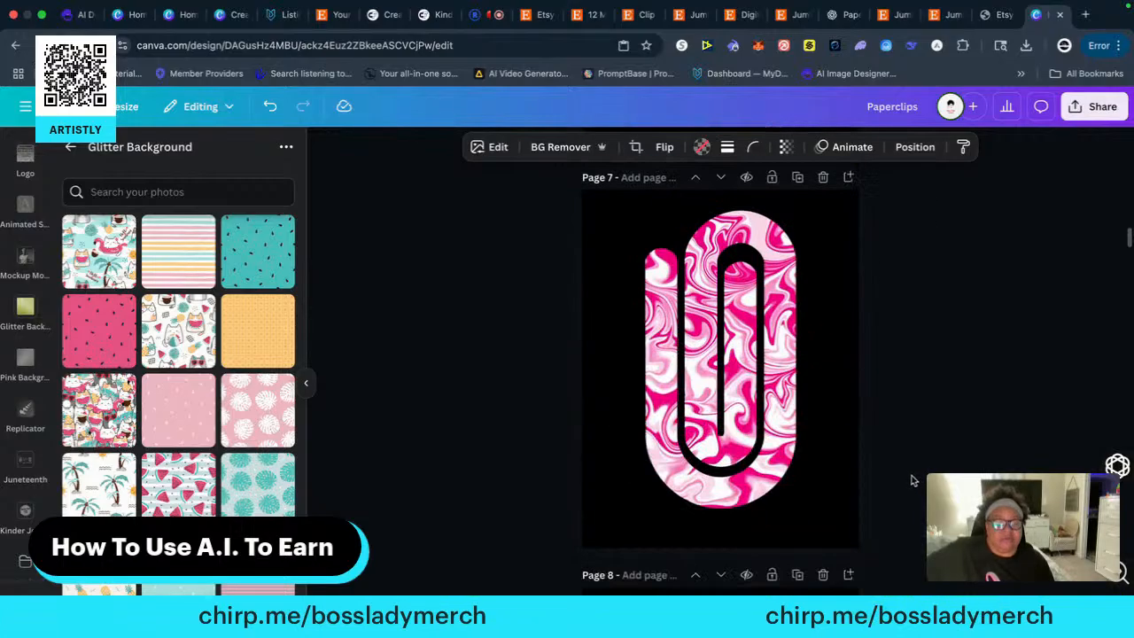
scroll(912, 474, down, 20)
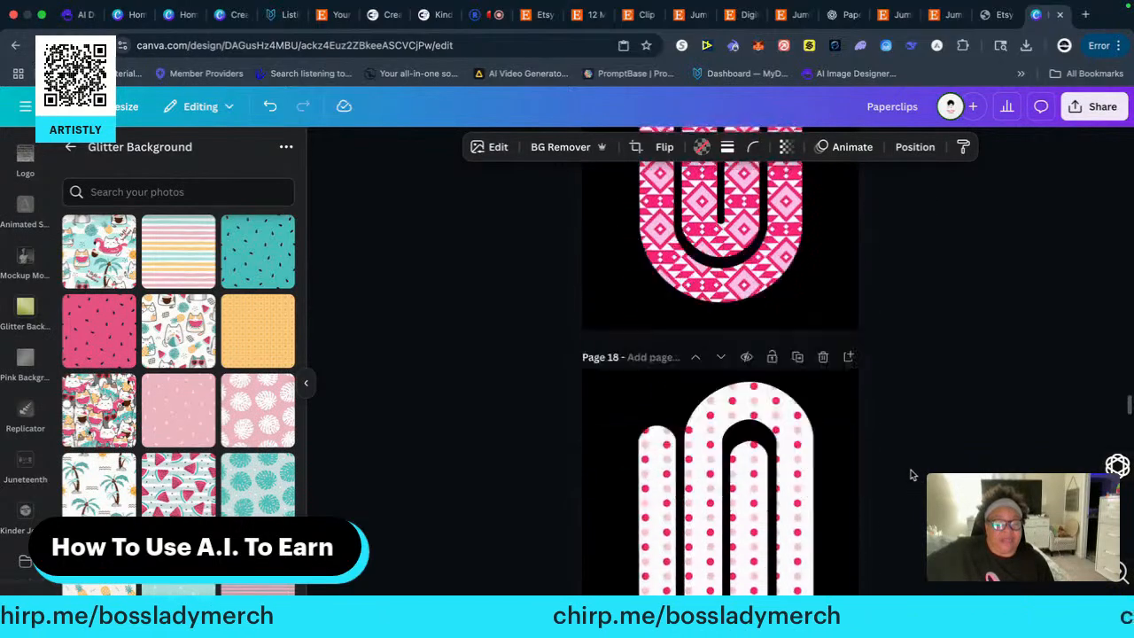
scroll(913, 472, down, 8)
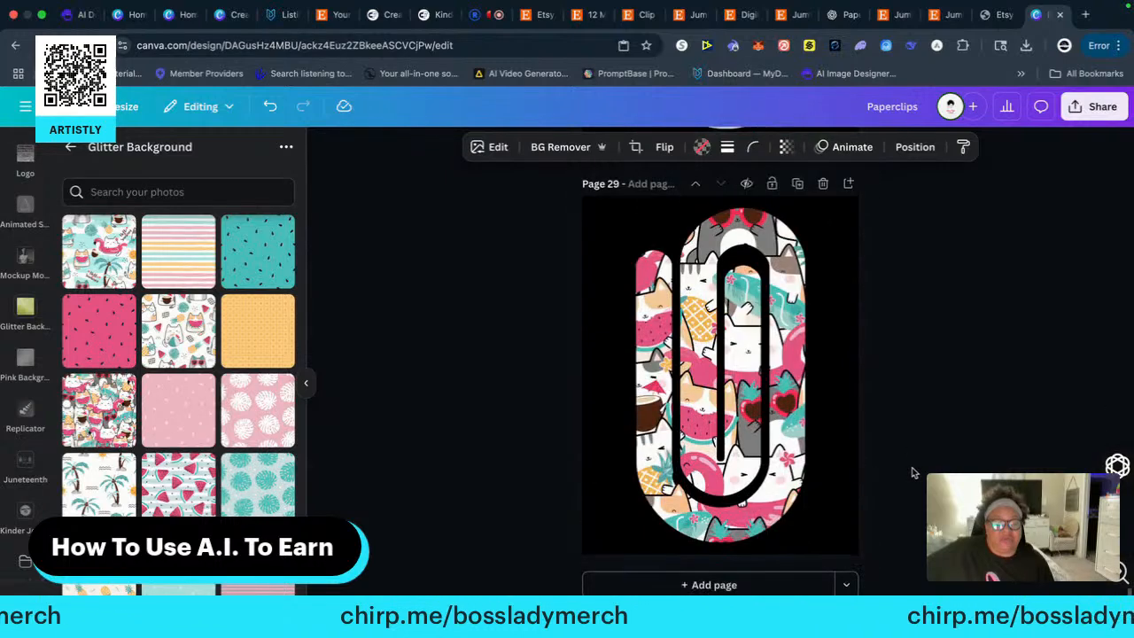
click(732, 588)
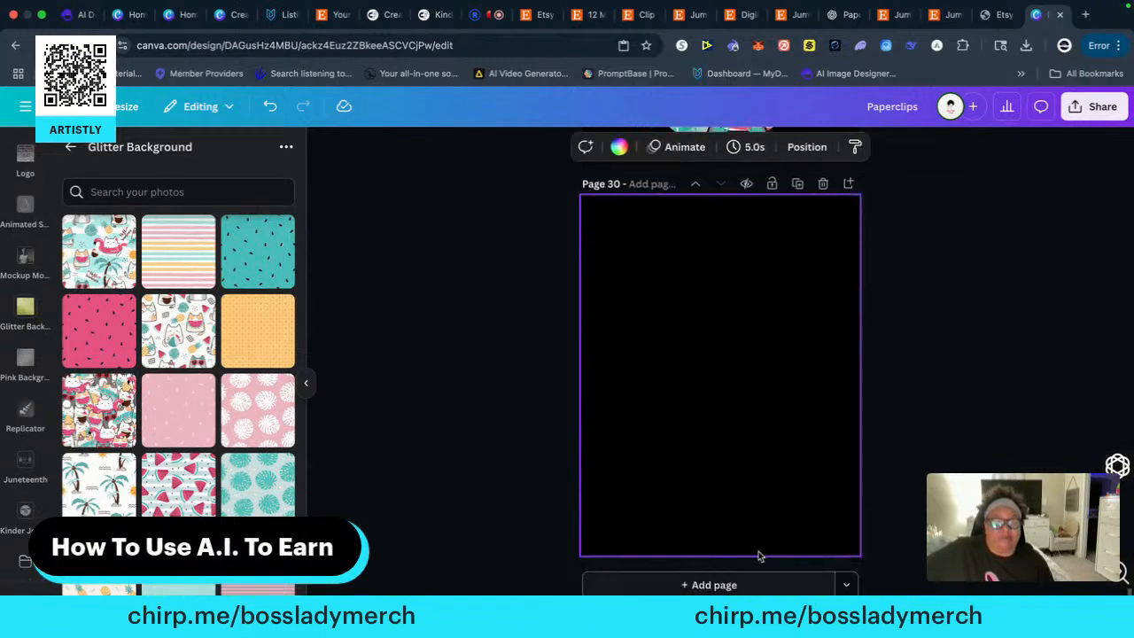
right_click(693, 356)
click(737, 428)
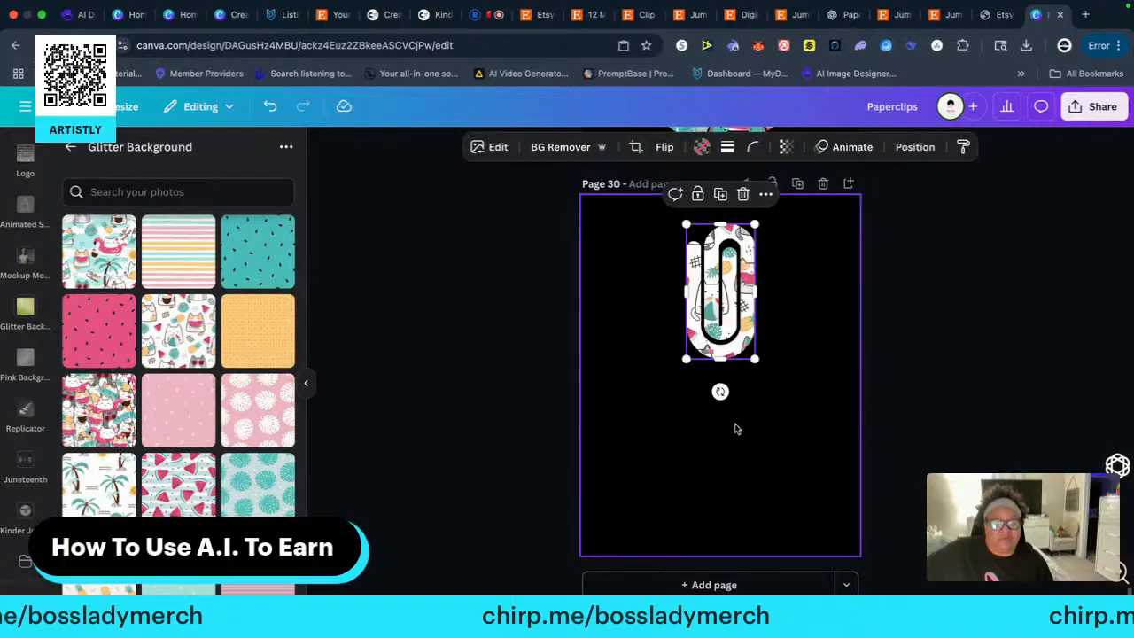
Enlarge the white summer-cat paper clip to nearly the full height of page 30 and centre it on the page
scroll(907, 387, up, 2)
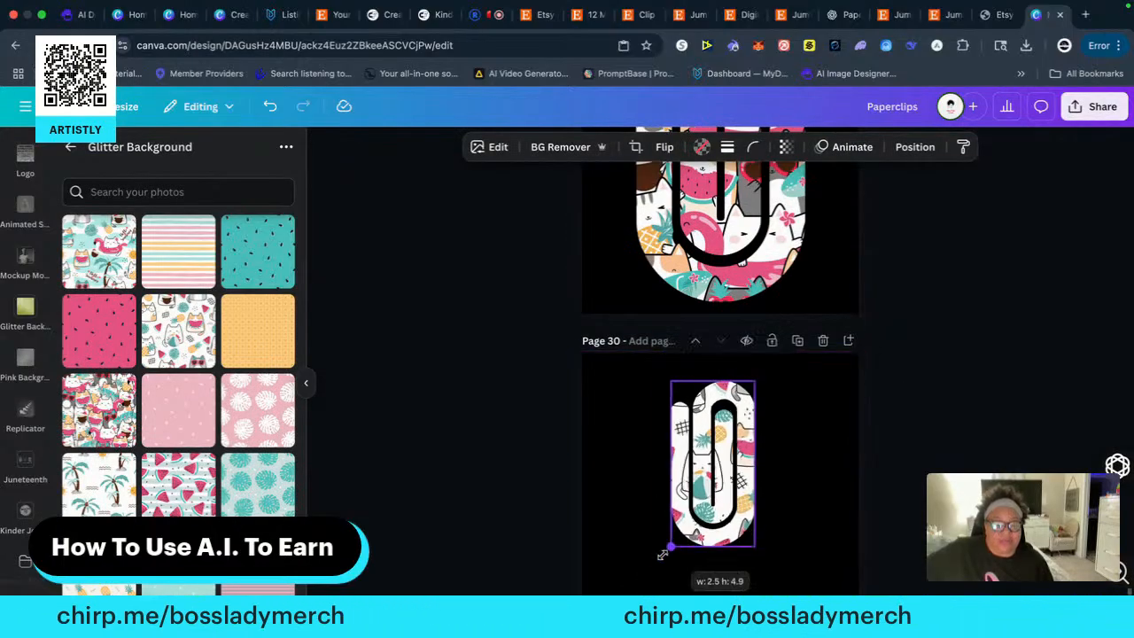
drag(662, 554, 621, 633)
scroll(766, 494, down, 2)
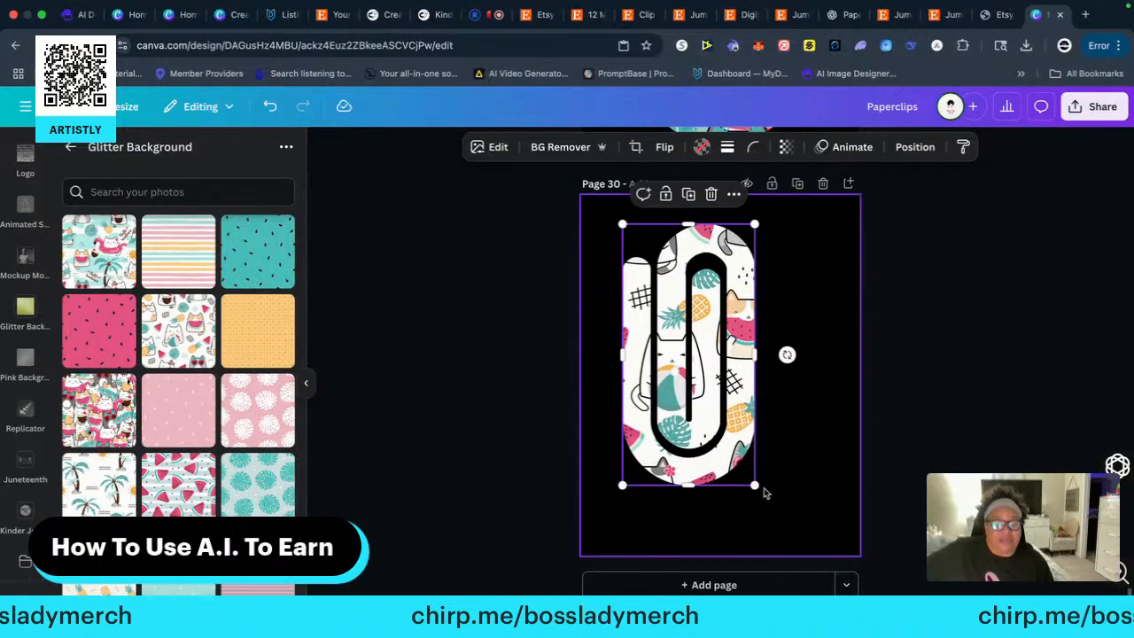
drag(755, 487, 822, 524)
drag(719, 442, 737, 432)
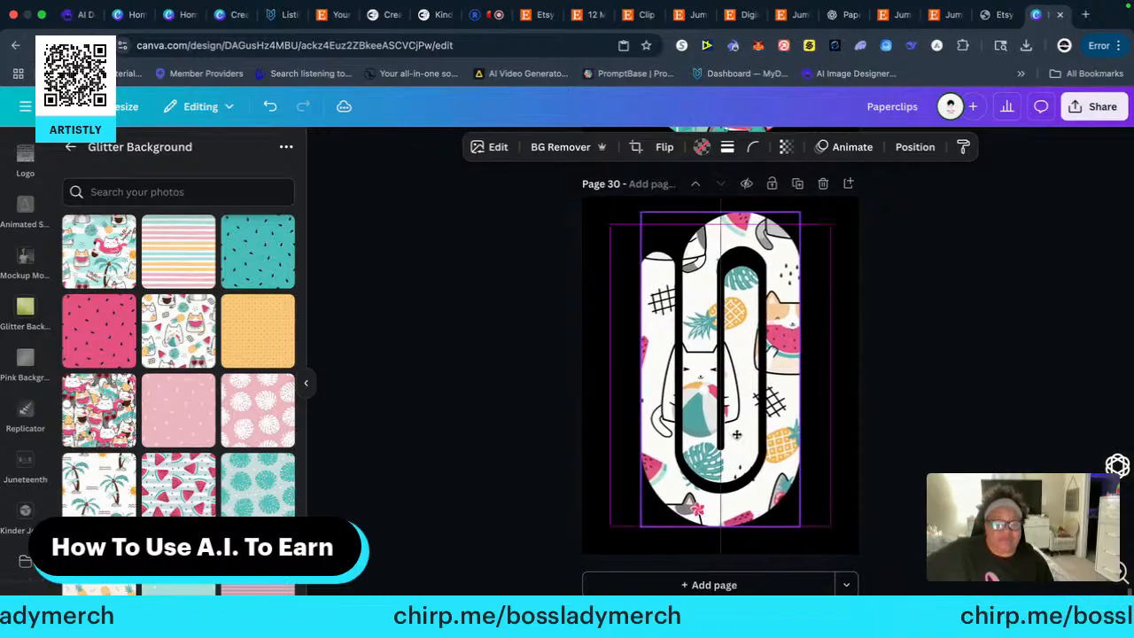
click(982, 407)
Copy the turquoise "Hello Summer" paper clip from the end of page 5's top row onto a new black-background page 31
scroll(929, 380, up, 20)
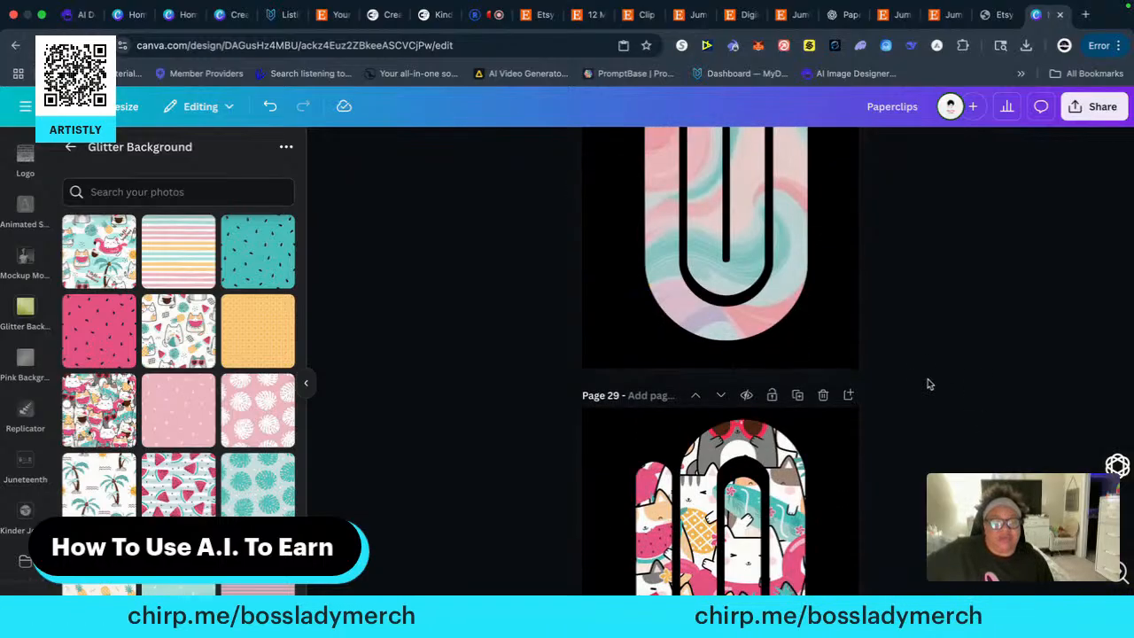
scroll(932, 403, up, 20)
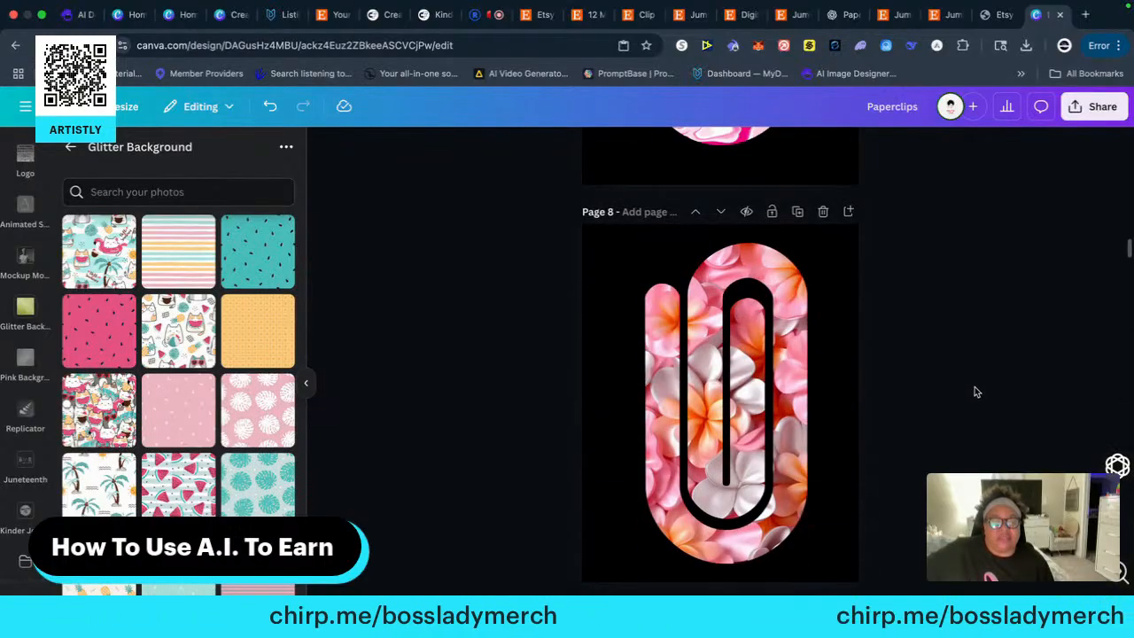
scroll(974, 389, up, 12)
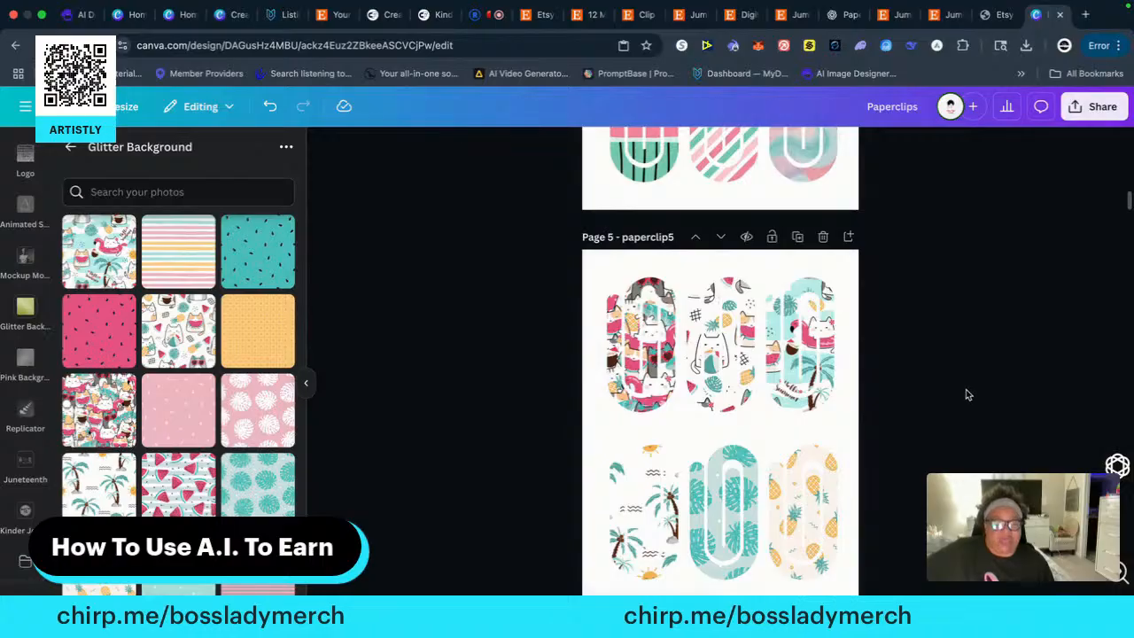
scroll(966, 390, down, 1)
right_click(804, 333)
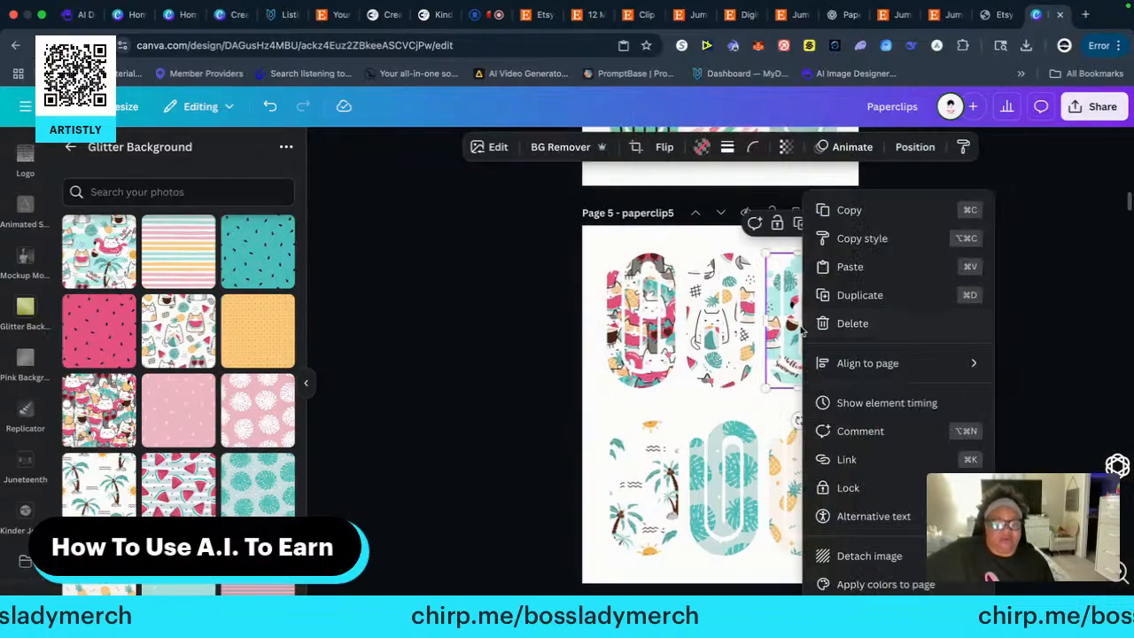
click(841, 213)
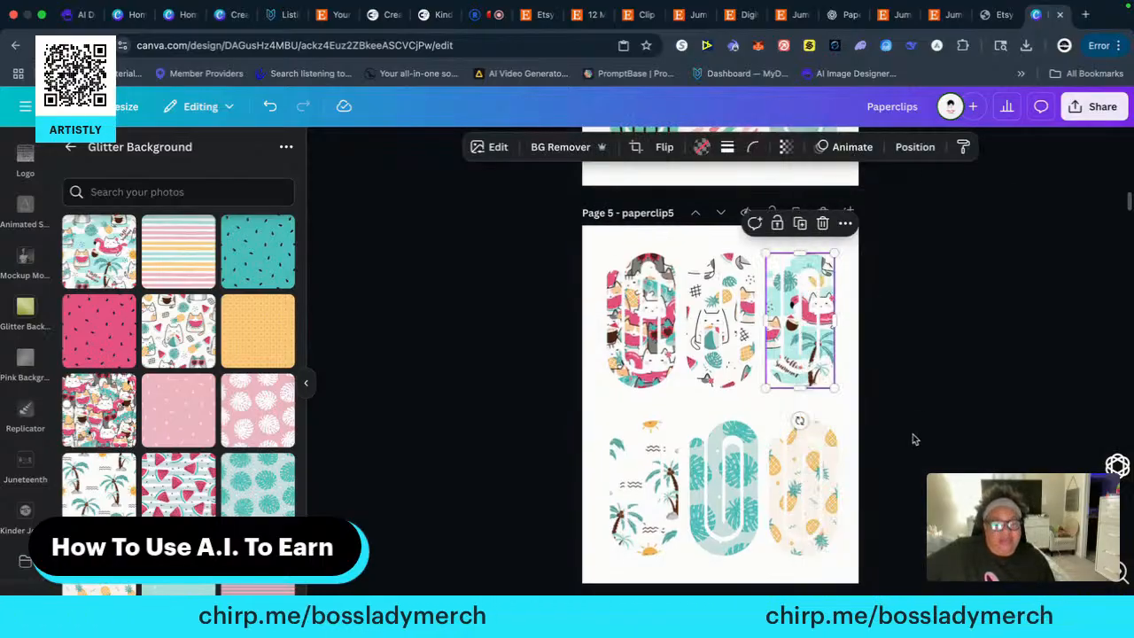
scroll(915, 440, down, 20)
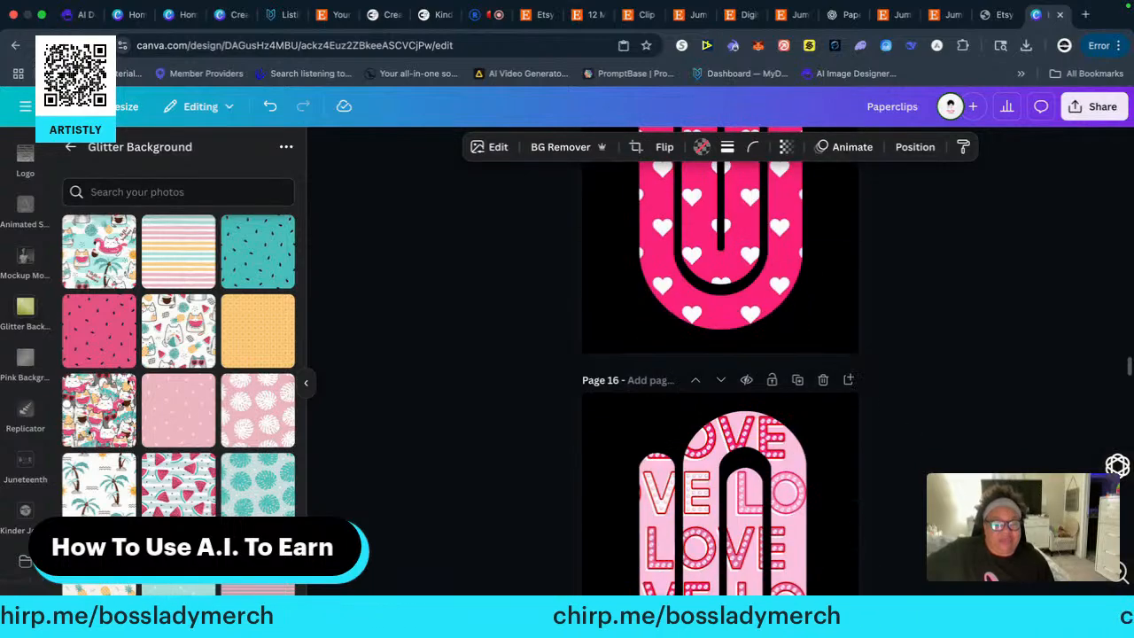
scroll(719, 364, down, 20)
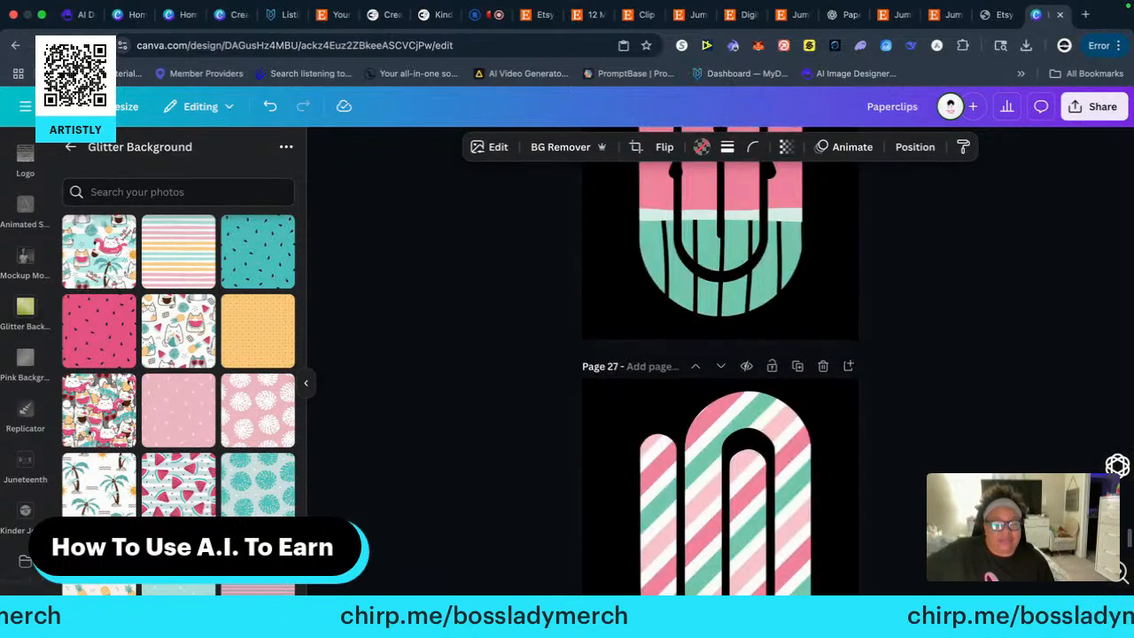
scroll(719, 363, down, 6)
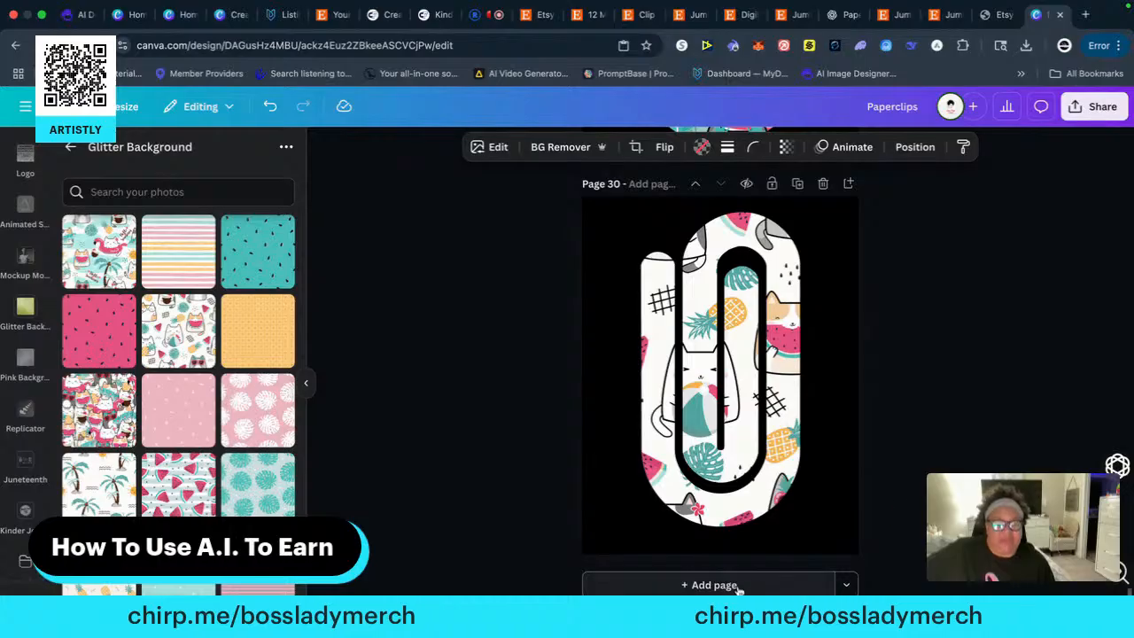
click(714, 584)
right_click(649, 275)
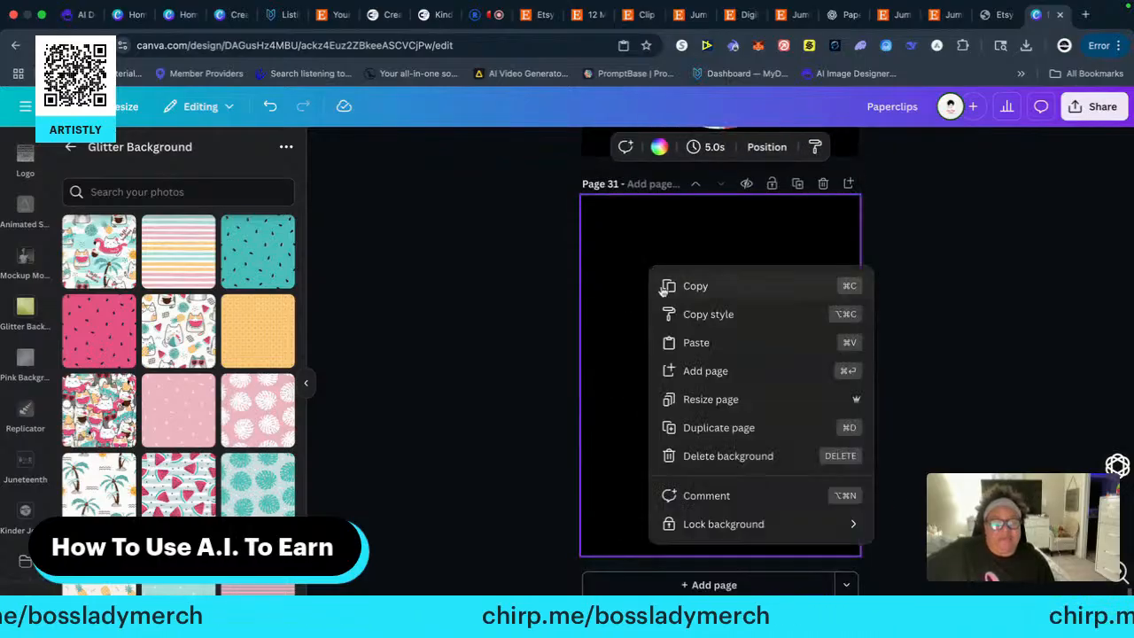
click(686, 341)
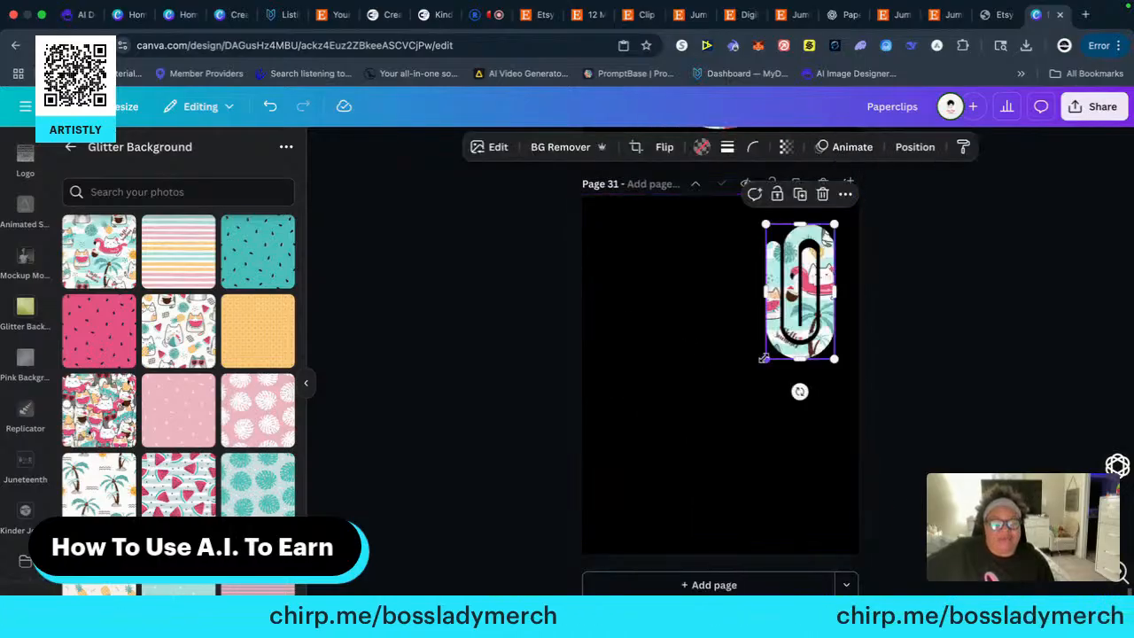
Enlarge the "Hello Summer" paper clip to nearly the full height of page 31 and place it roughly in the horizontal centre
drag(763, 358, 616, 515)
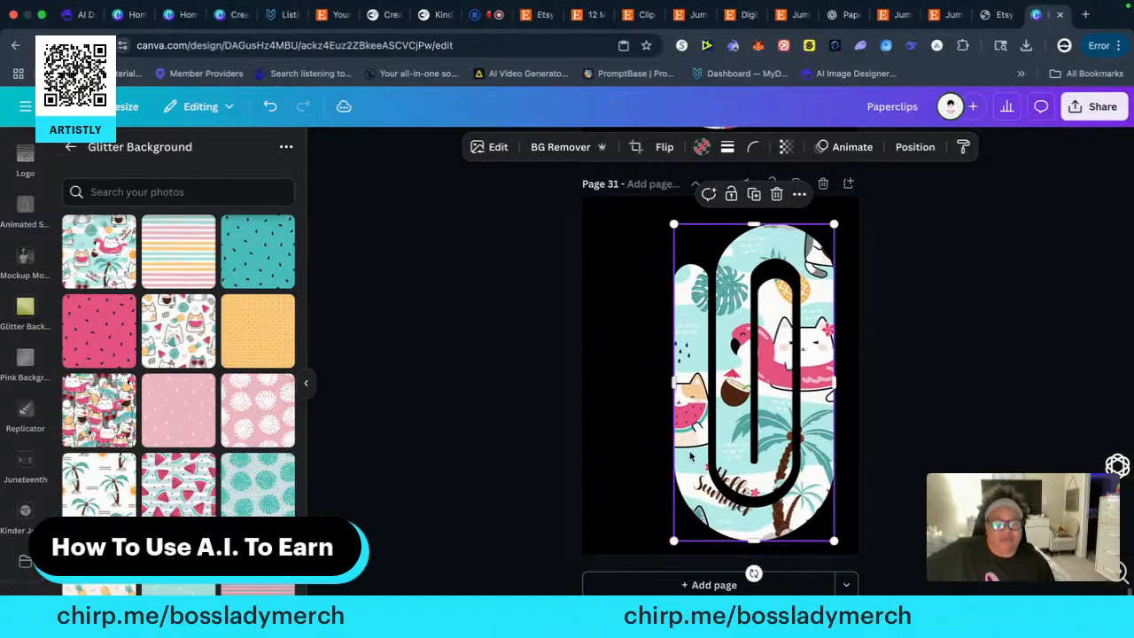
drag(768, 427, 726, 405)
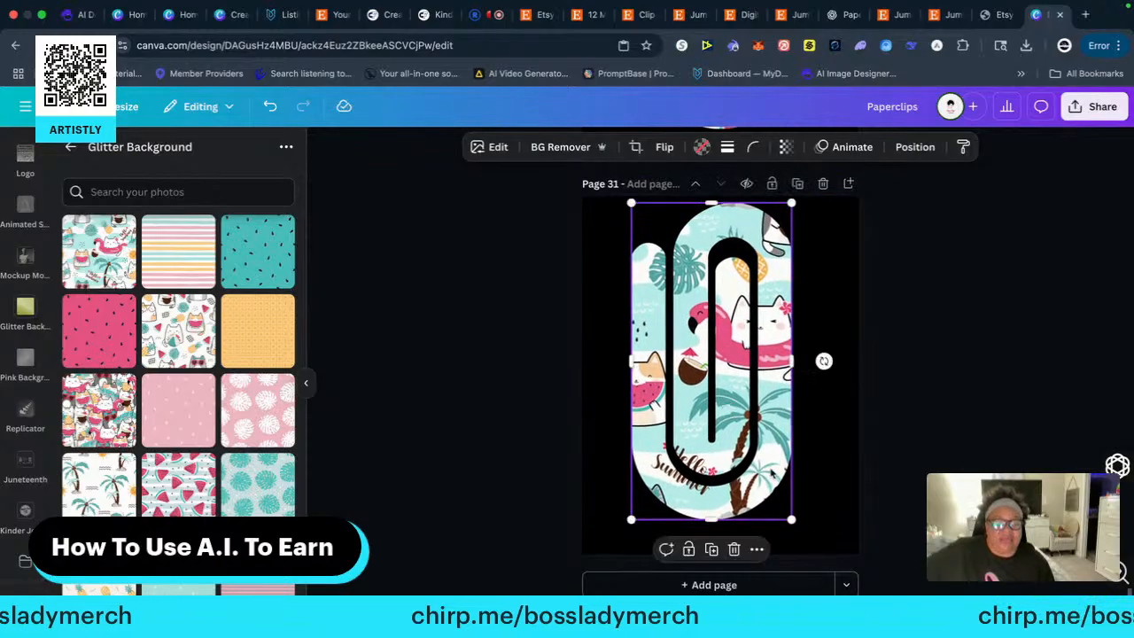
drag(791, 521, 803, 542)
click(953, 417)
Copy the white palm-tree paper clip at the start of page 5's bottom row
scroll(949, 425, up, 15)
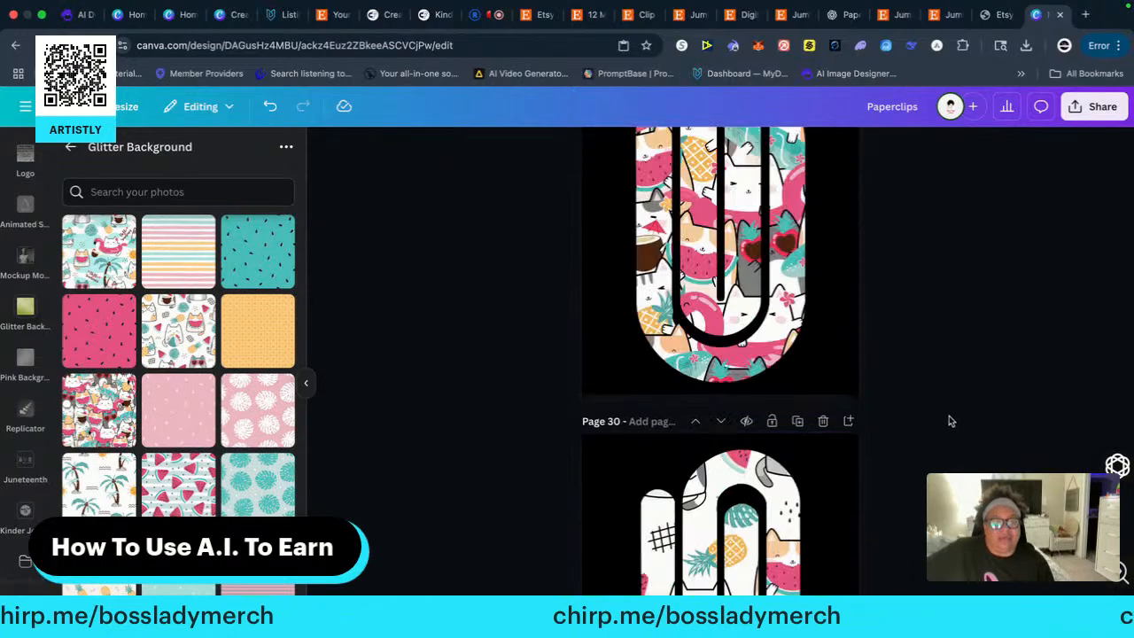
scroll(948, 434, up, 15)
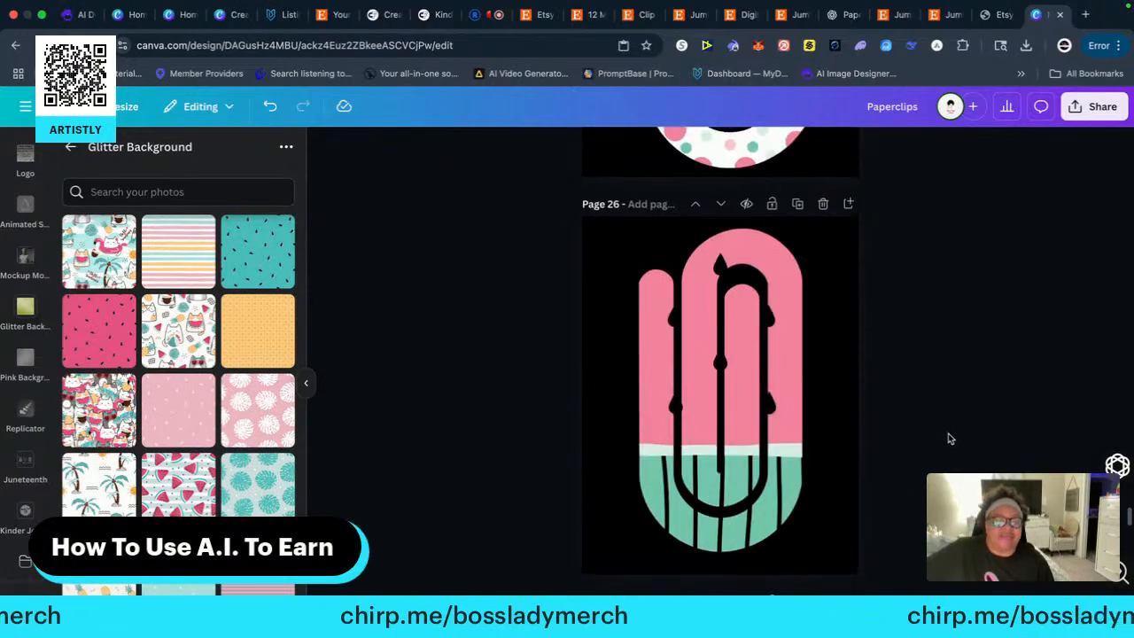
scroll(948, 434, up, 15)
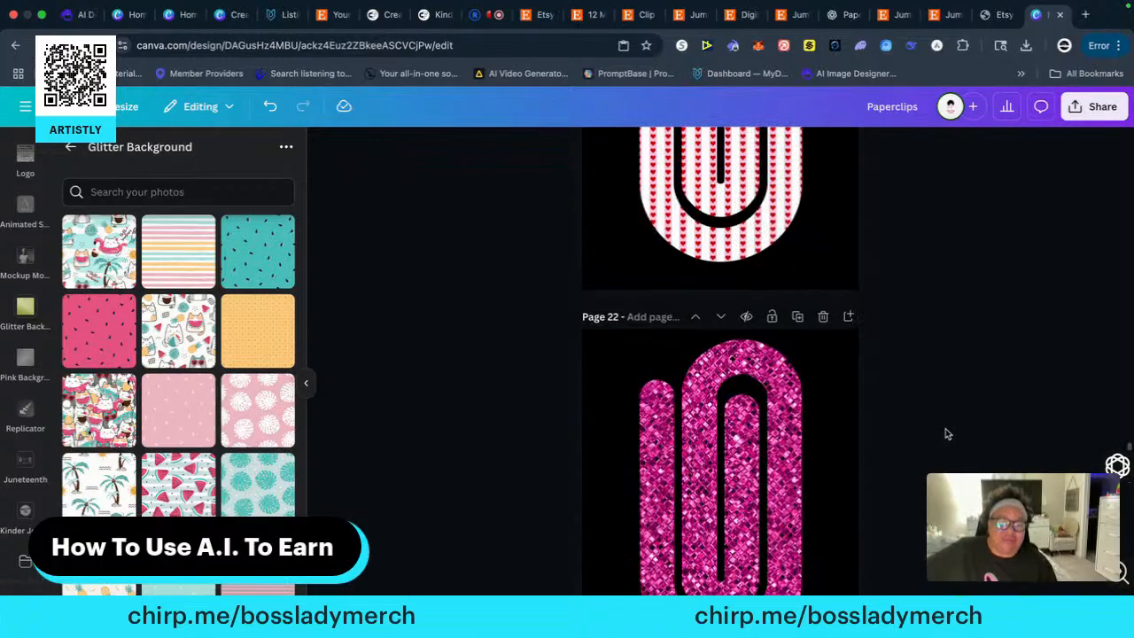
scroll(946, 431, up, 15)
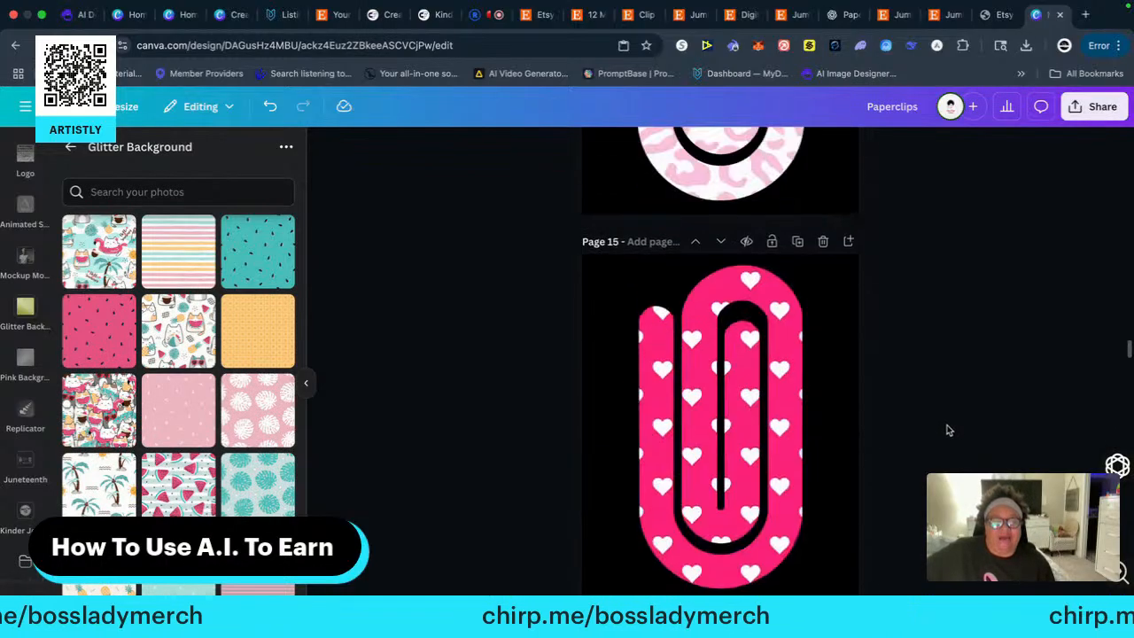
scroll(949, 433, up, 6)
scroll(948, 434, up, 3)
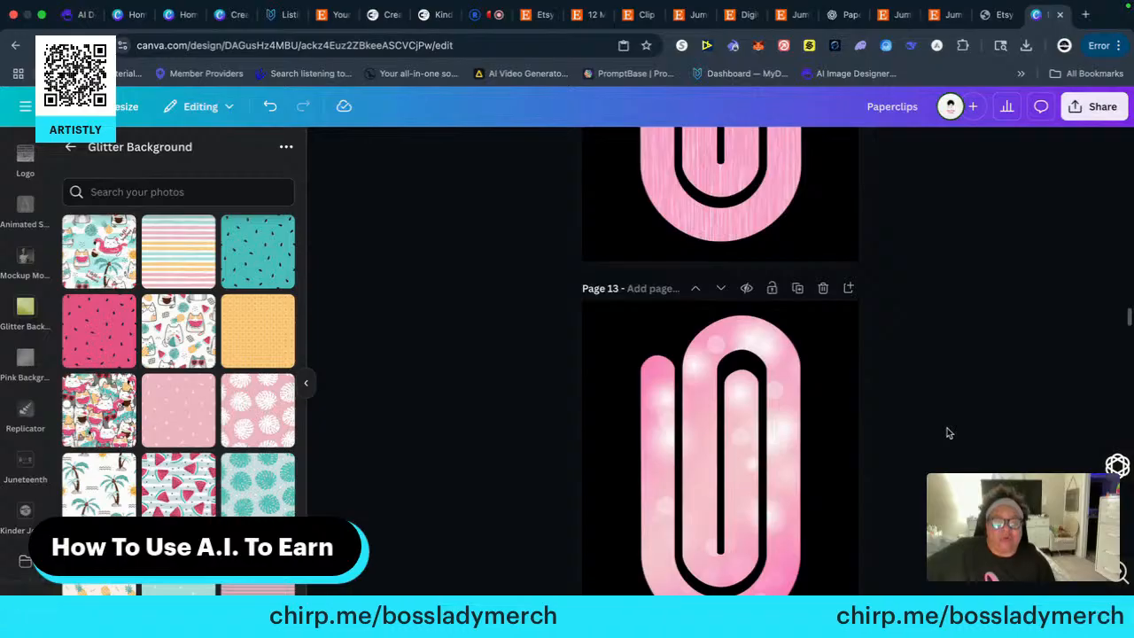
scroll(947, 433, up, 15)
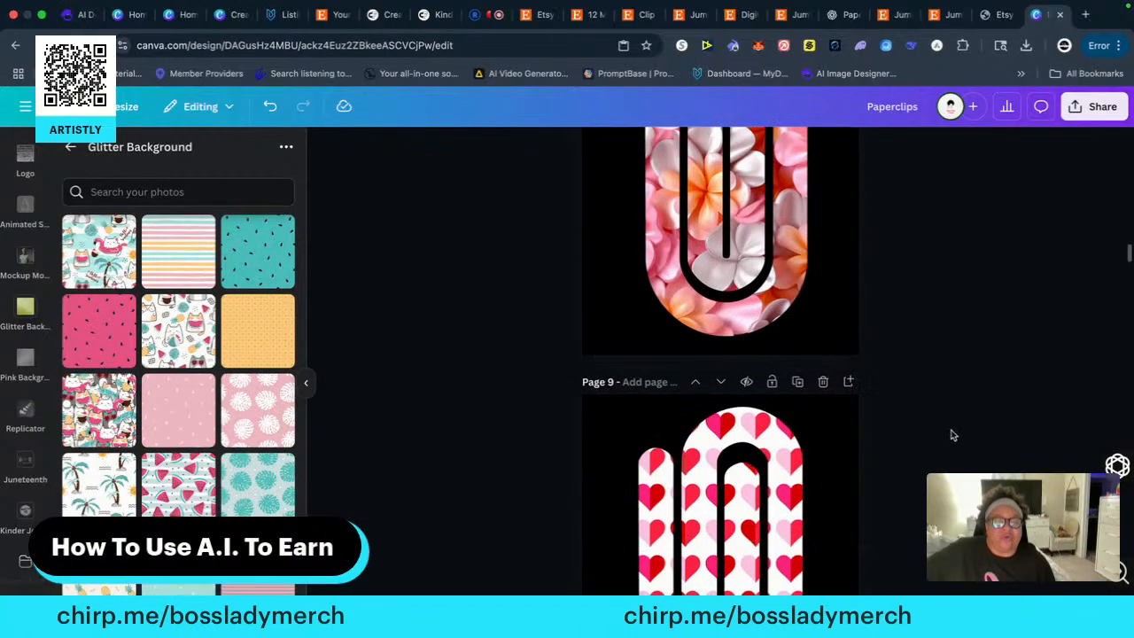
scroll(964, 417, up, 8)
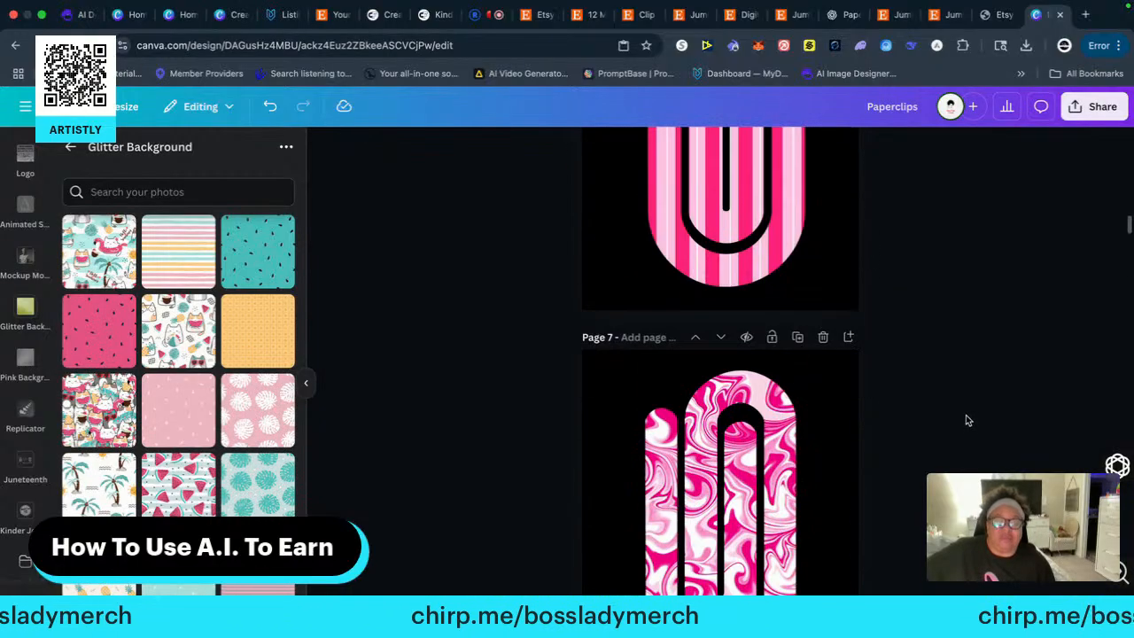
scroll(968, 418, up, 1)
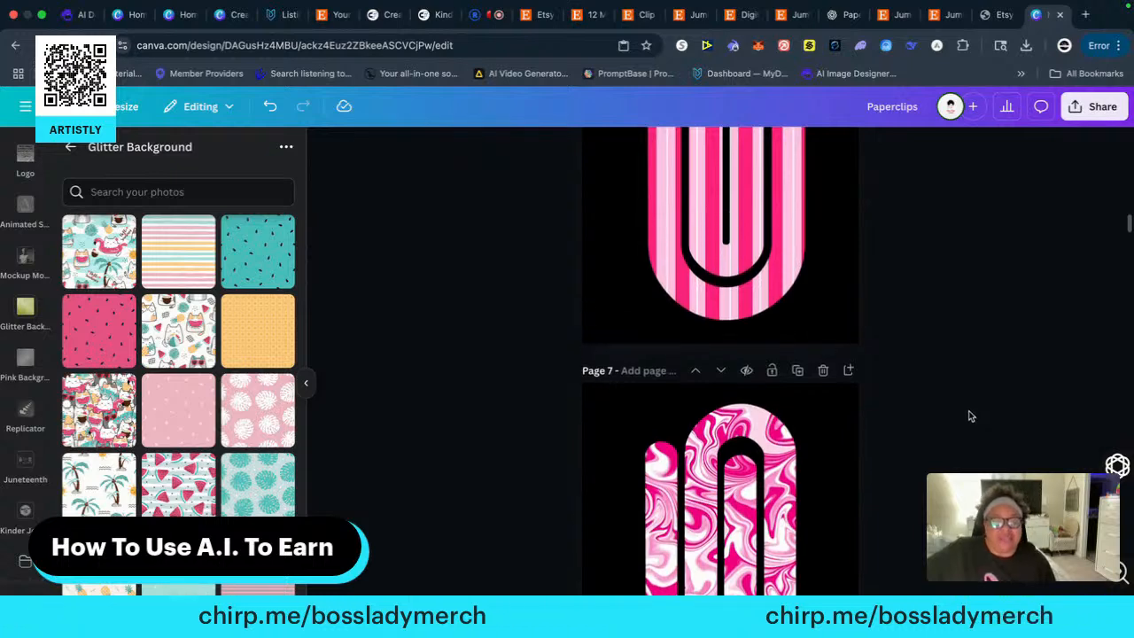
scroll(974, 412, up, 10)
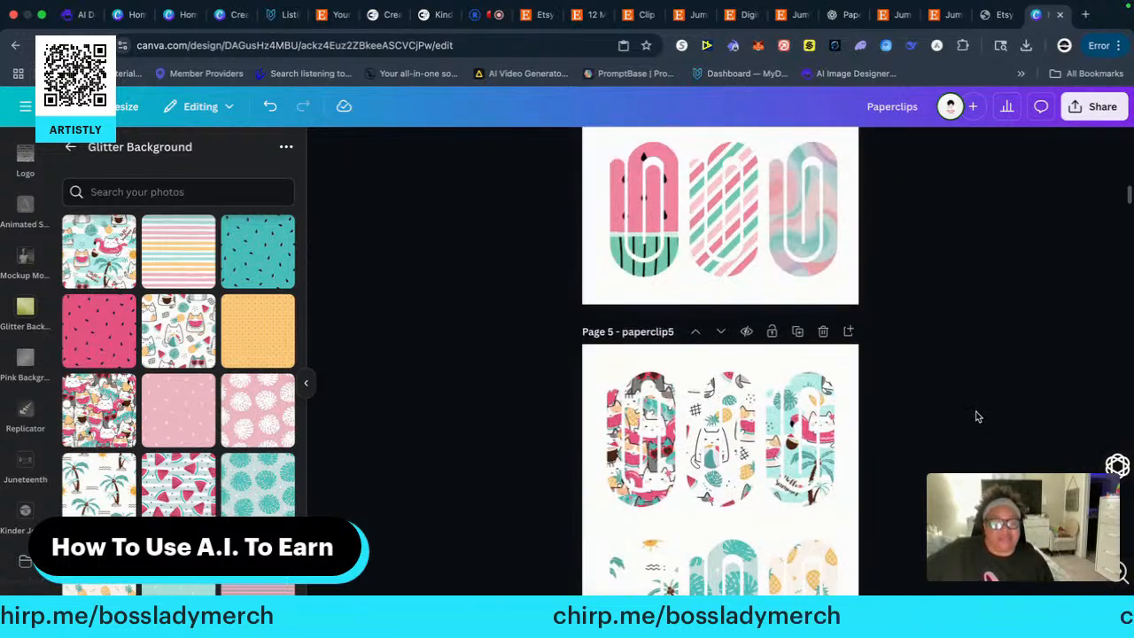
scroll(976, 416, down, 3)
click(652, 426)
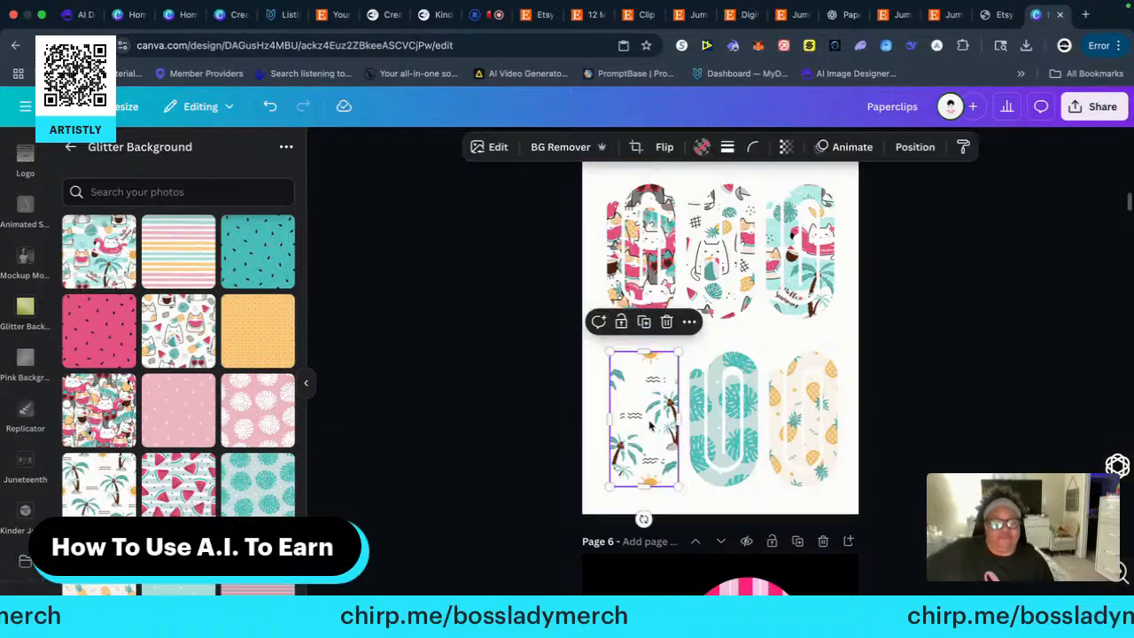
right_click(651, 423)
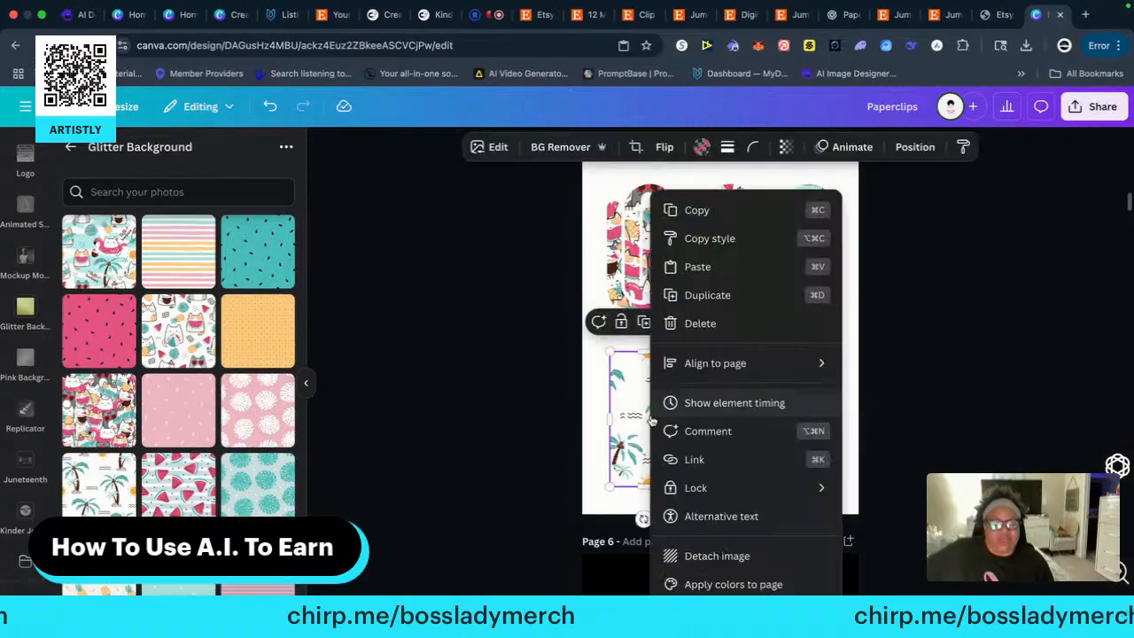
click(682, 211)
Paste the palm-tree paper clip onto a new black-background page 32, enlarge it to nearly full page height and centre it horizontally
scroll(927, 463, down, 20)
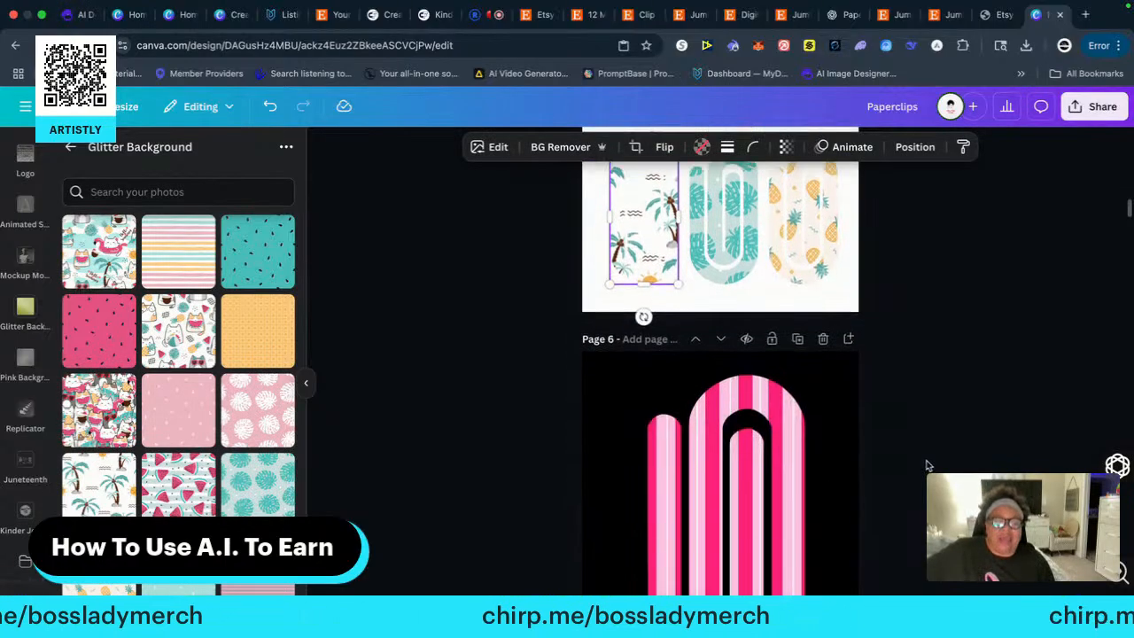
scroll(927, 463, down, 20)
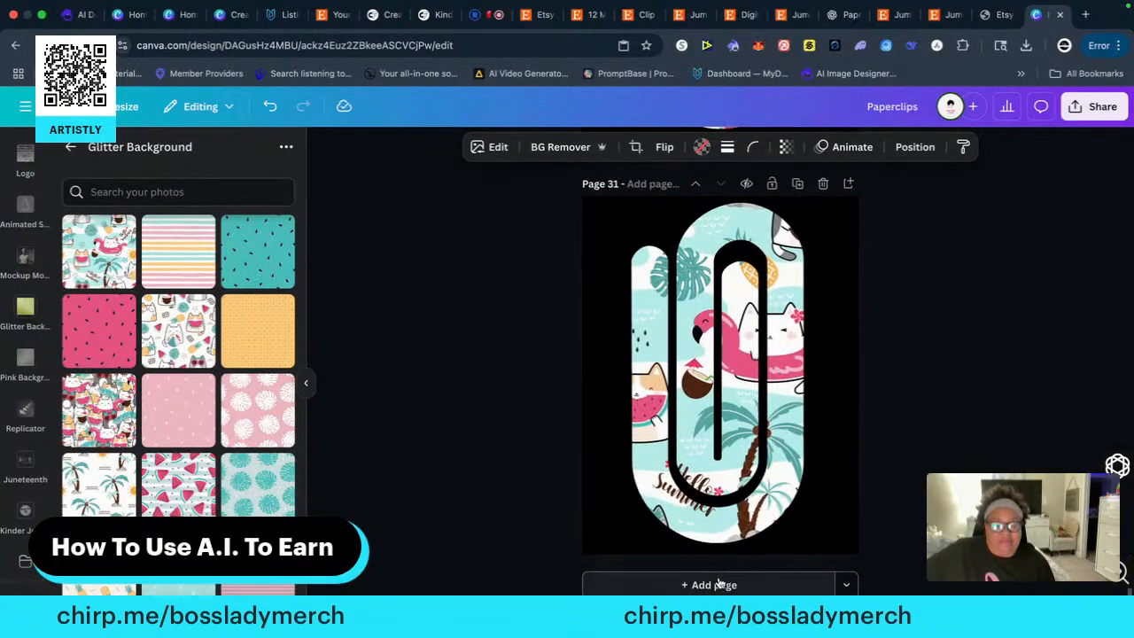
click(726, 585)
right_click(696, 383)
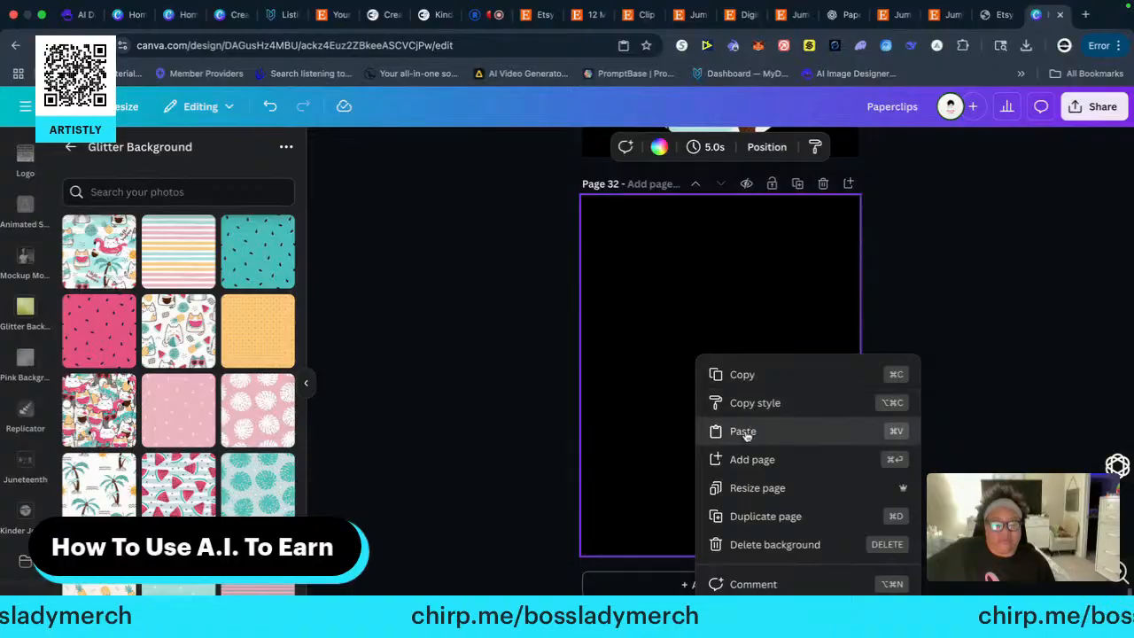
click(747, 431)
drag(683, 392, 845, 237)
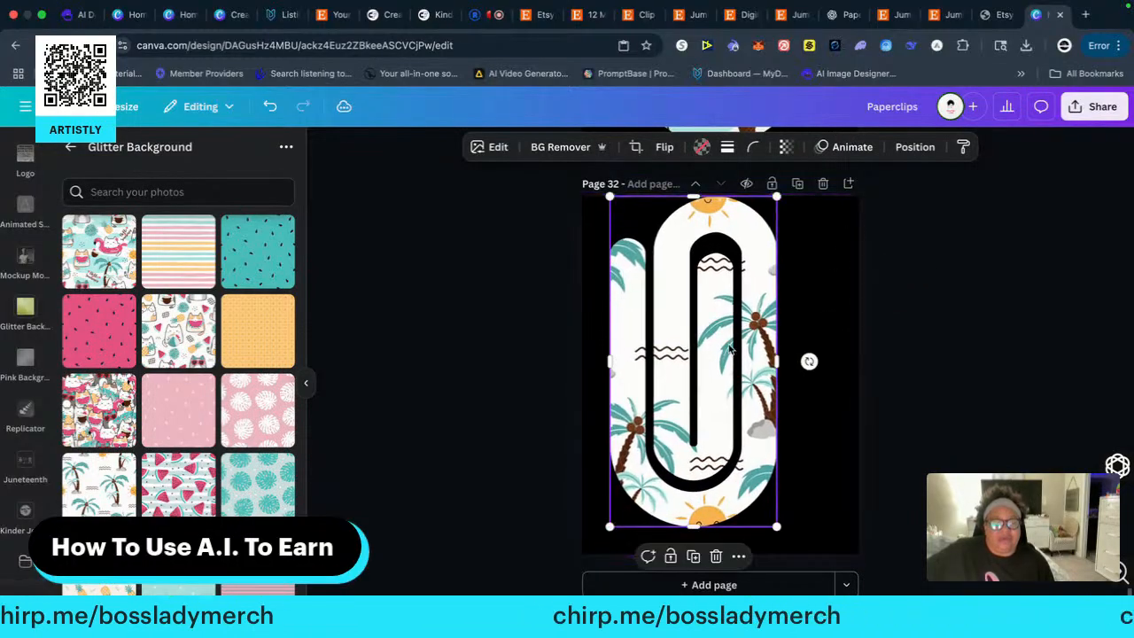
drag(718, 351, 741, 353)
click(953, 354)
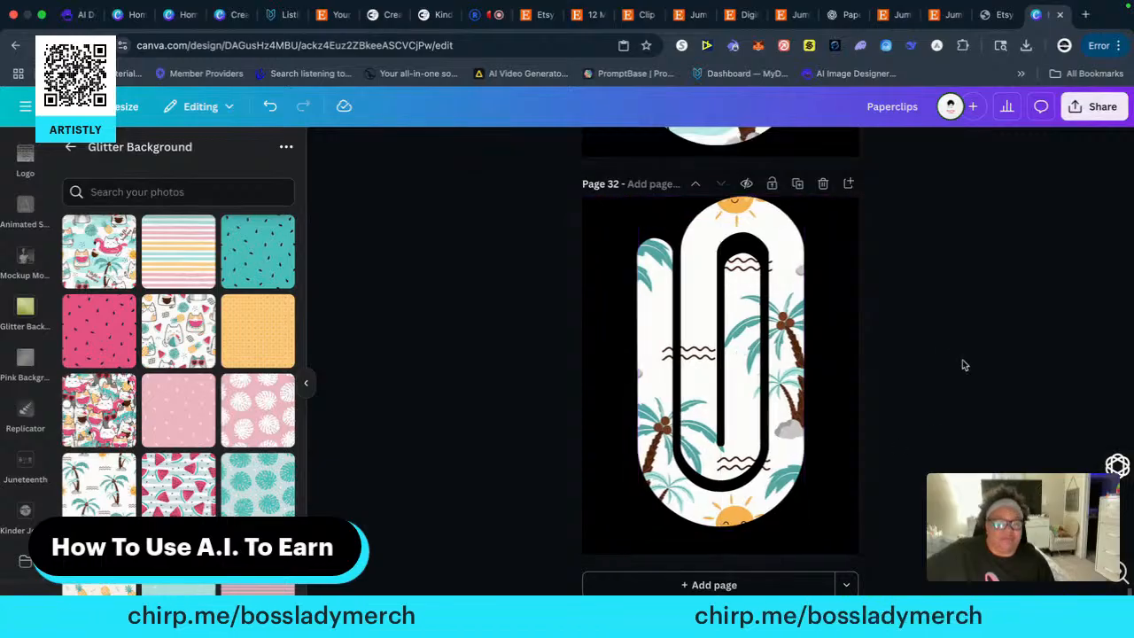
Copy the turquoise monstera-leaf paper clip in the middle of page 5's bottom row
scroll(960, 368, up, 5)
scroll(958, 369, down, 5)
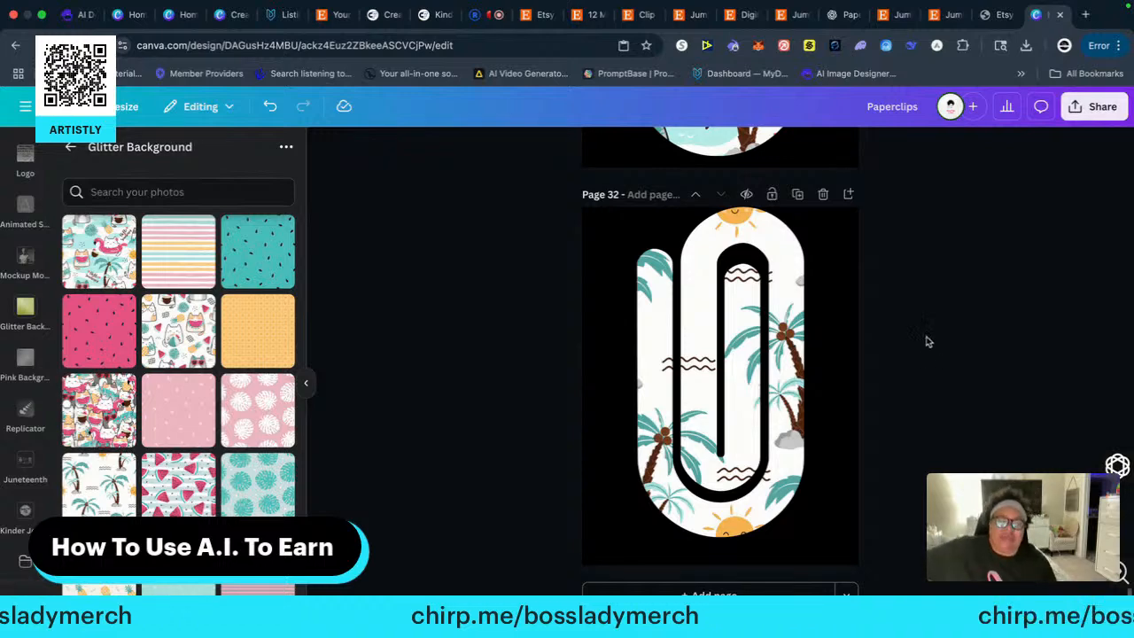
scroll(921, 336, up, 10)
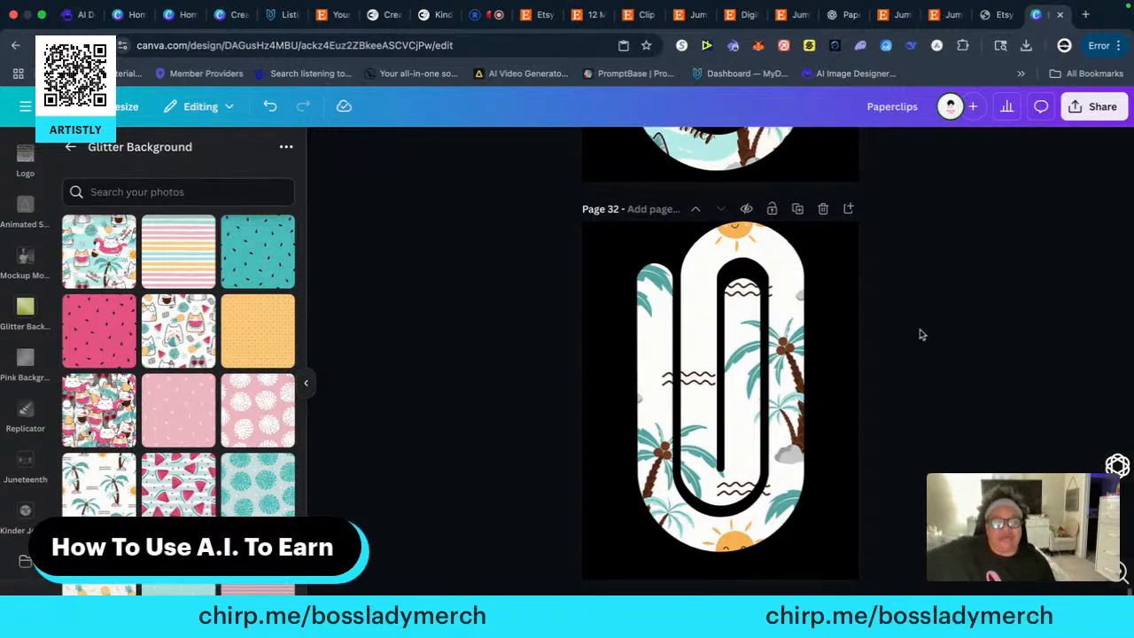
scroll(921, 336, up, 20)
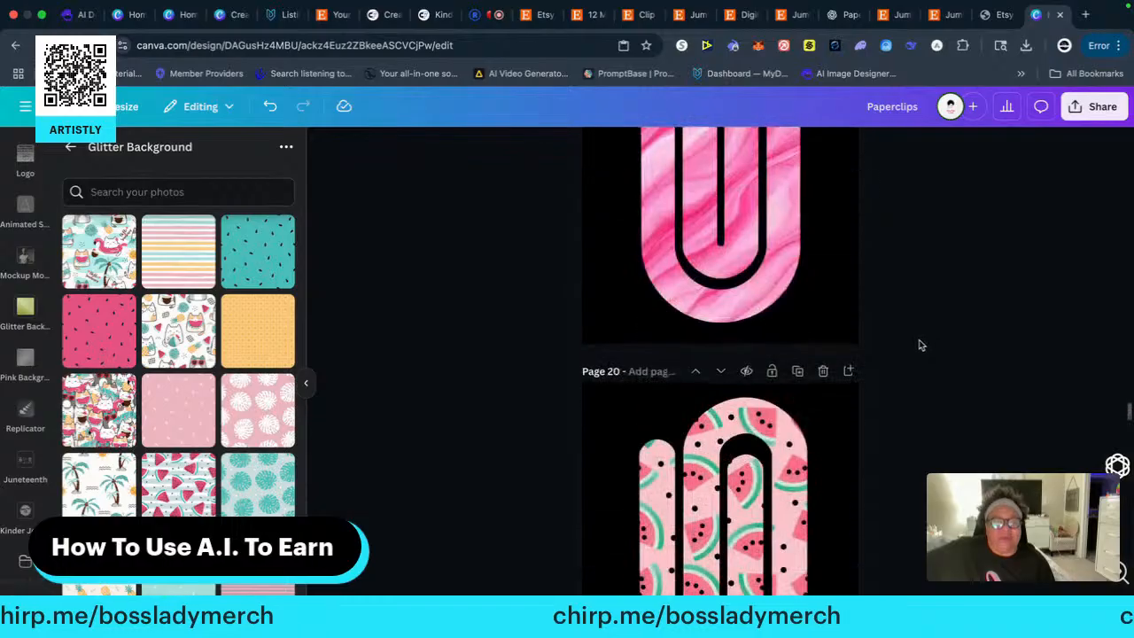
scroll(928, 332, up, 20)
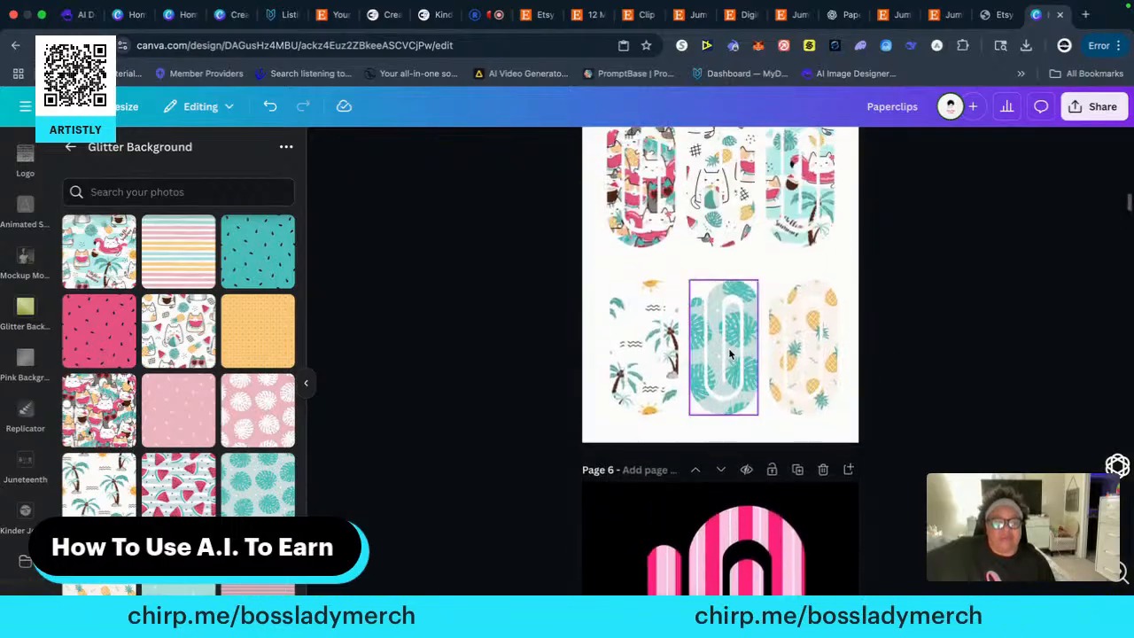
click(730, 354)
right_click(729, 354)
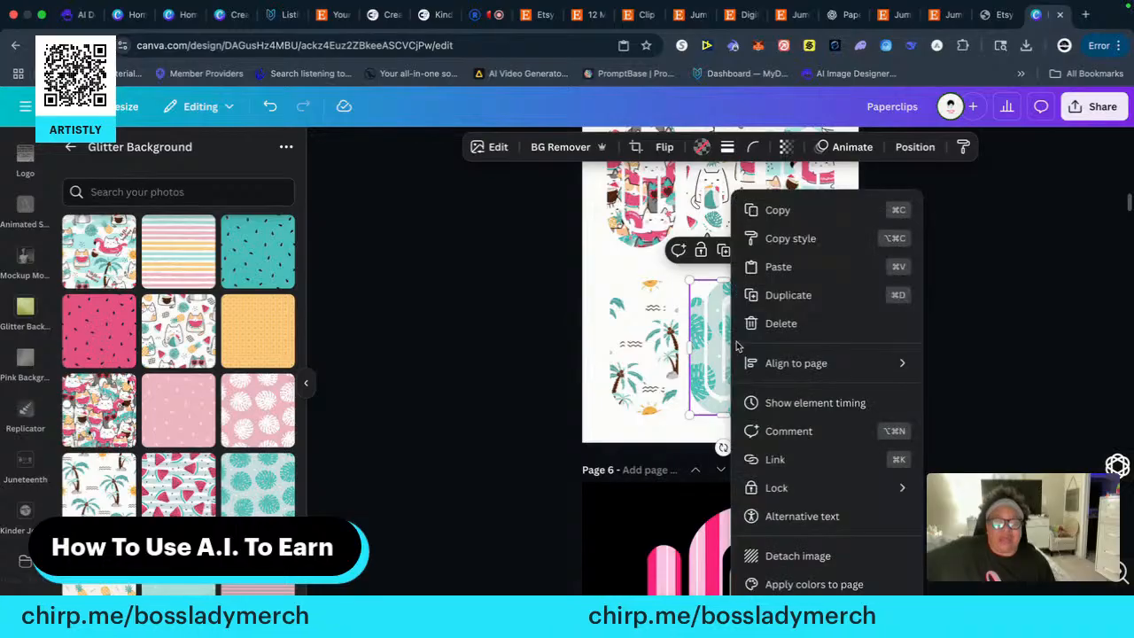
click(779, 211)
Paste the monstera-leaf paper clip onto a new black-background page 33, enlarge it to nearly full page height and centre it horizontally
scroll(950, 469, down, 15)
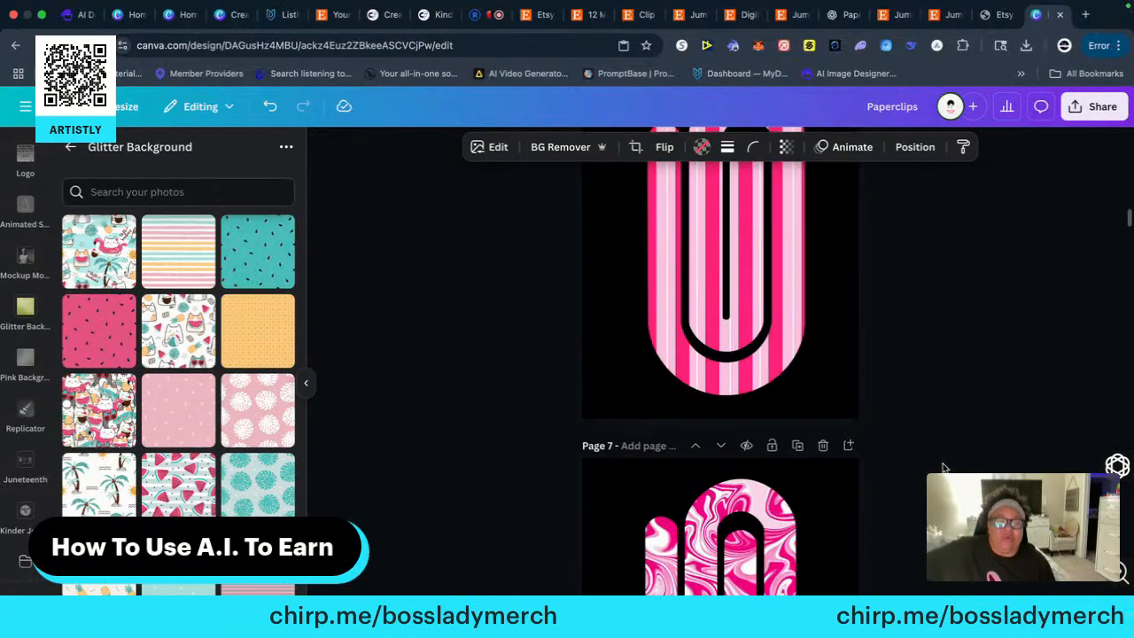
scroll(940, 463, down, 20)
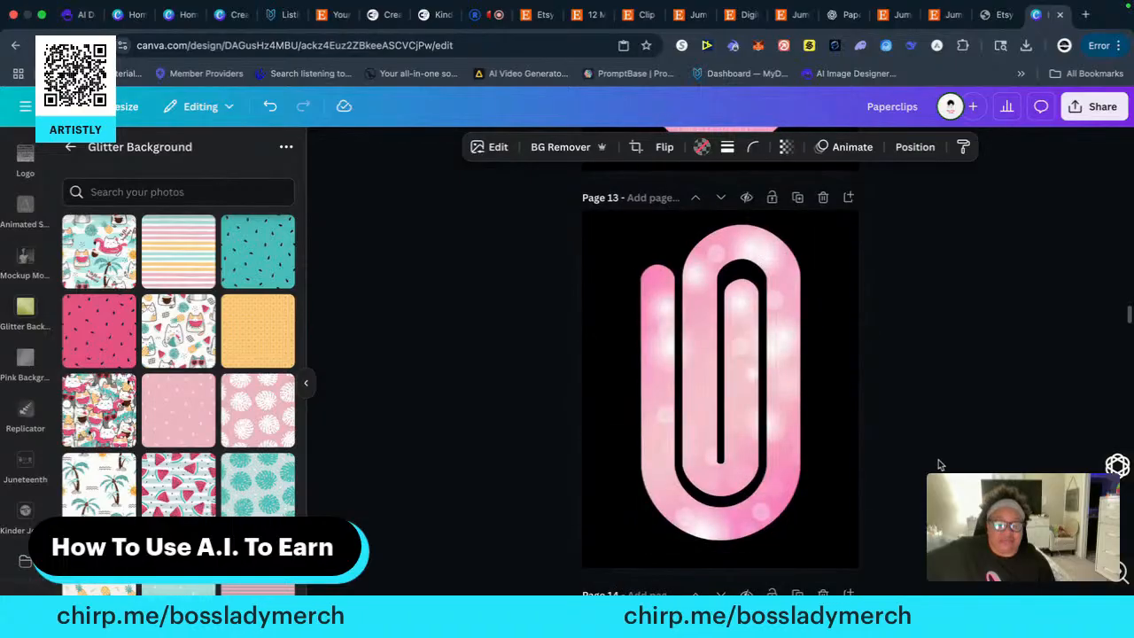
scroll(942, 463, down, 8)
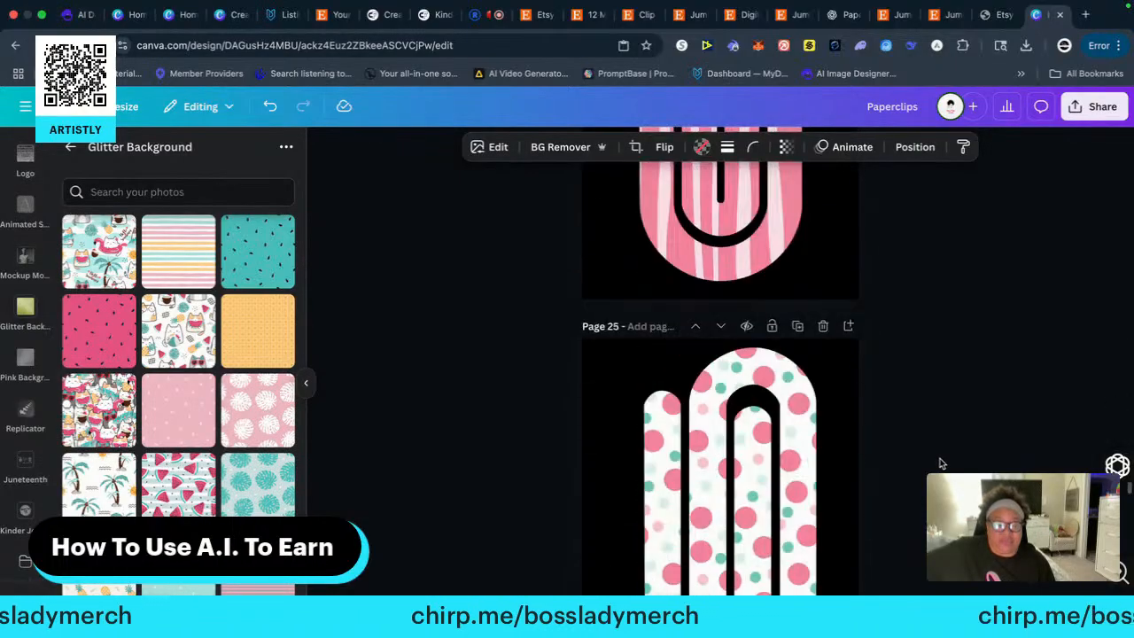
scroll(942, 463, down, 1)
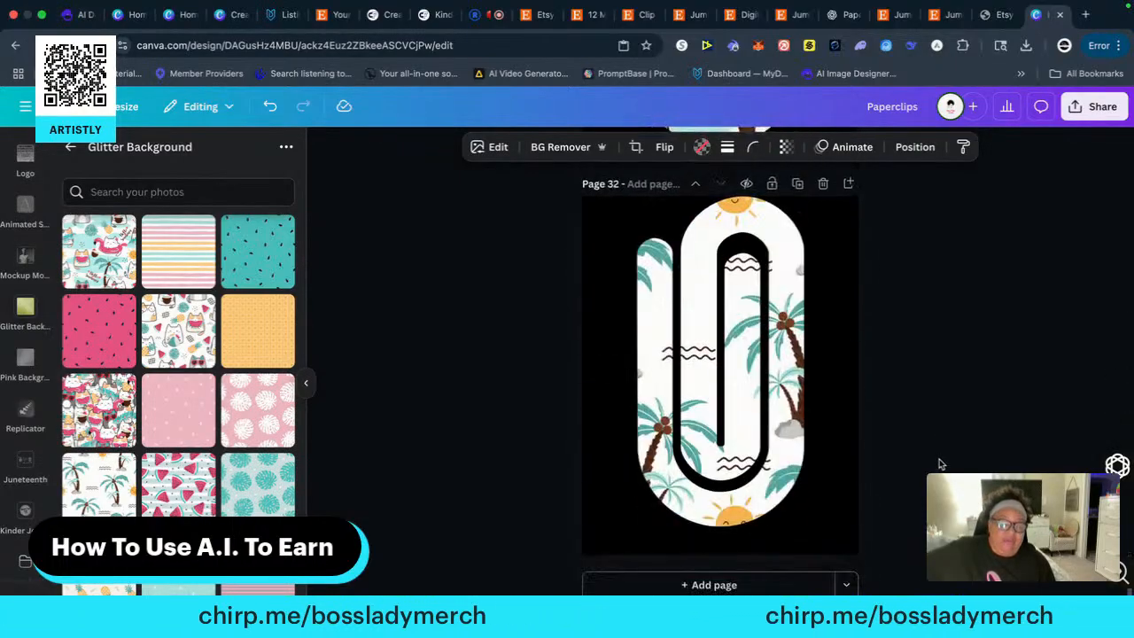
click(719, 586)
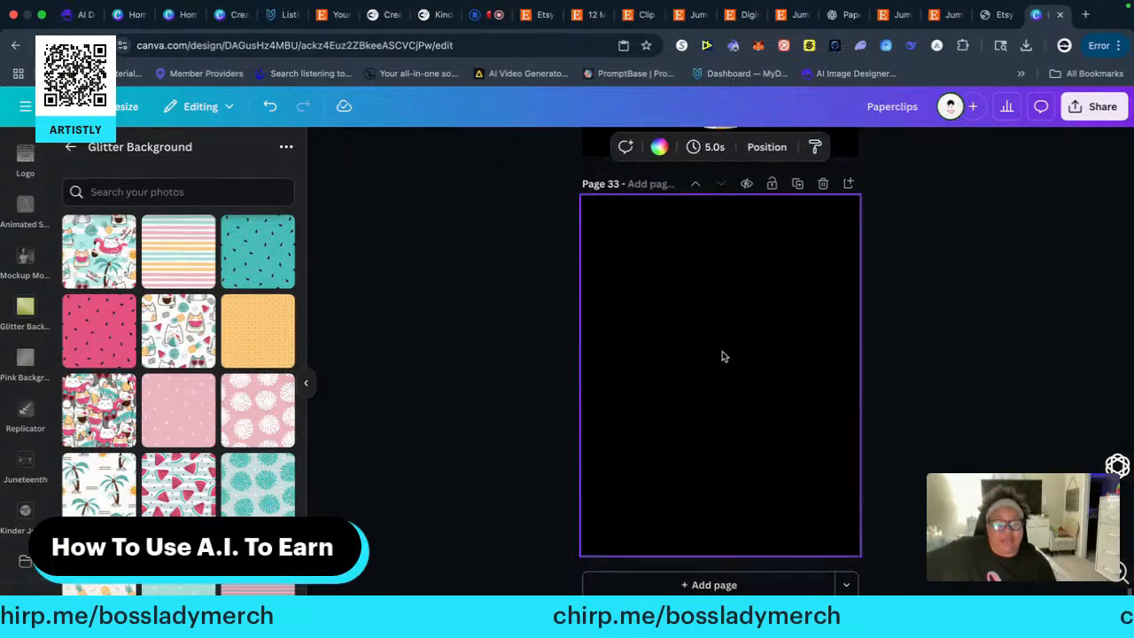
right_click(719, 354)
click(764, 421)
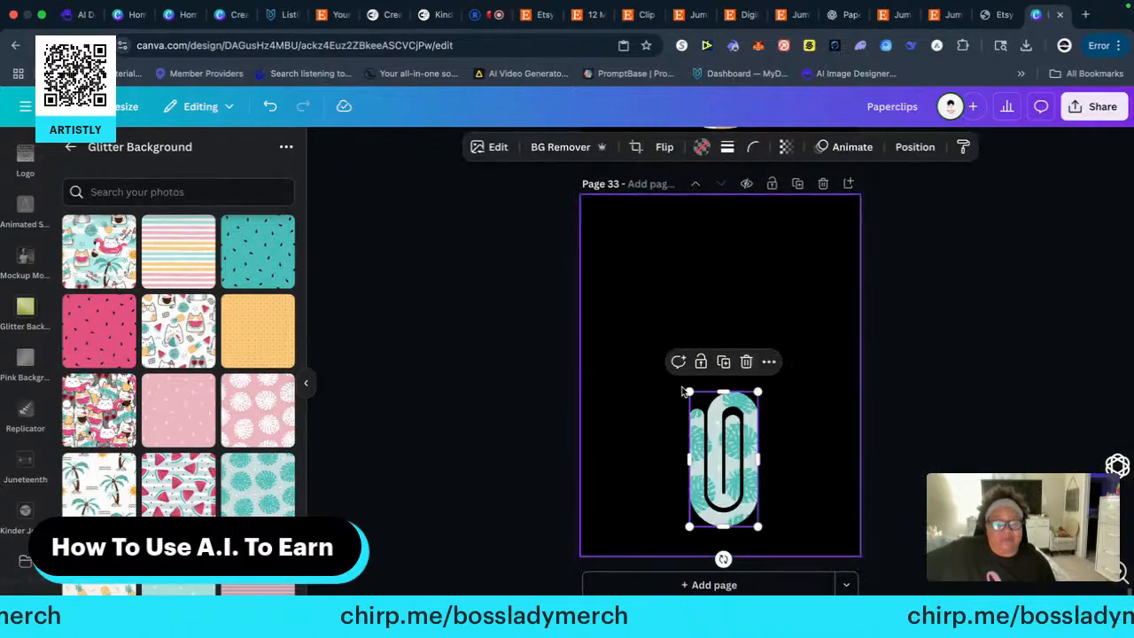
drag(684, 386, 618, 199)
drag(675, 319, 716, 322)
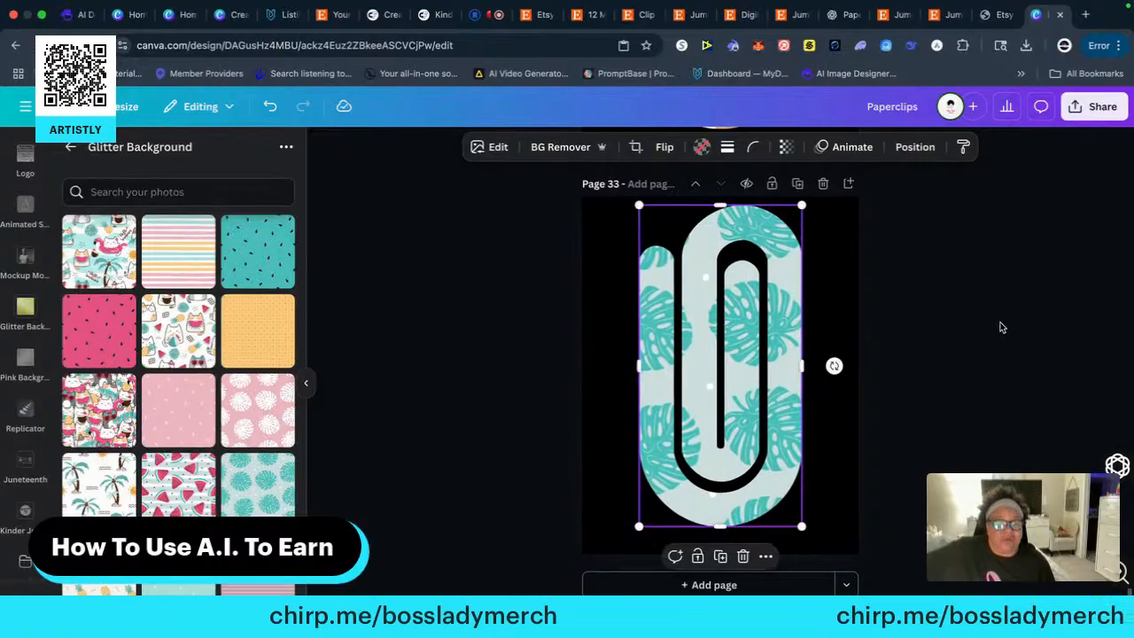
click(996, 323)
Copy the pineapple-patterned paper clip at the end of page 5's bottom row
scroll(919, 342, up, 10)
scroll(918, 342, up, 20)
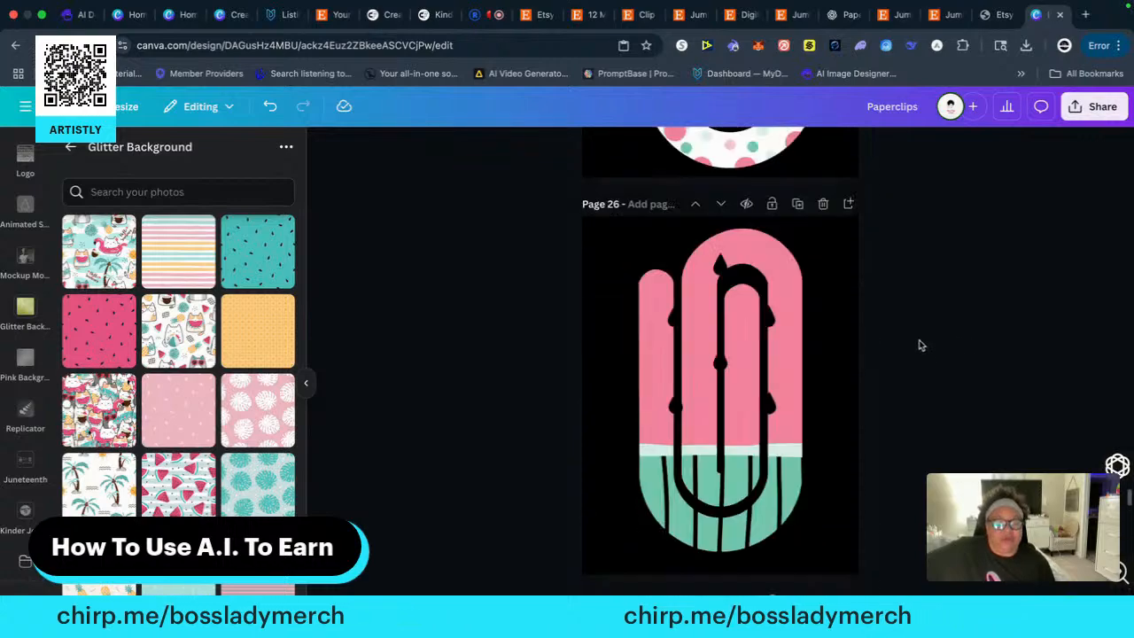
scroll(921, 345, up, 20)
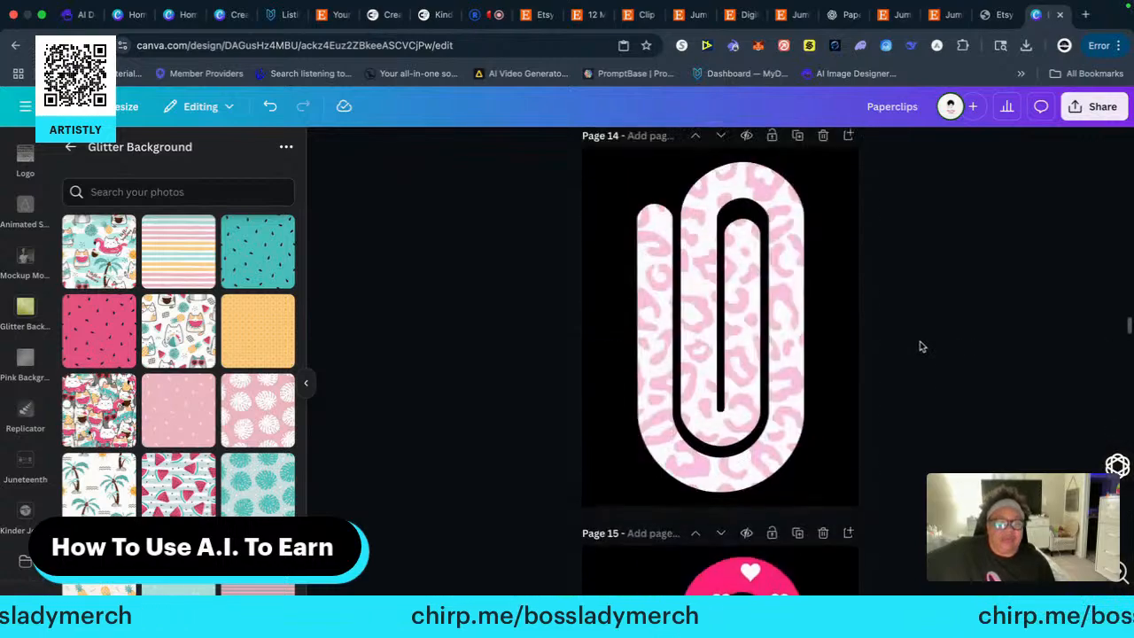
scroll(921, 347, up, 15)
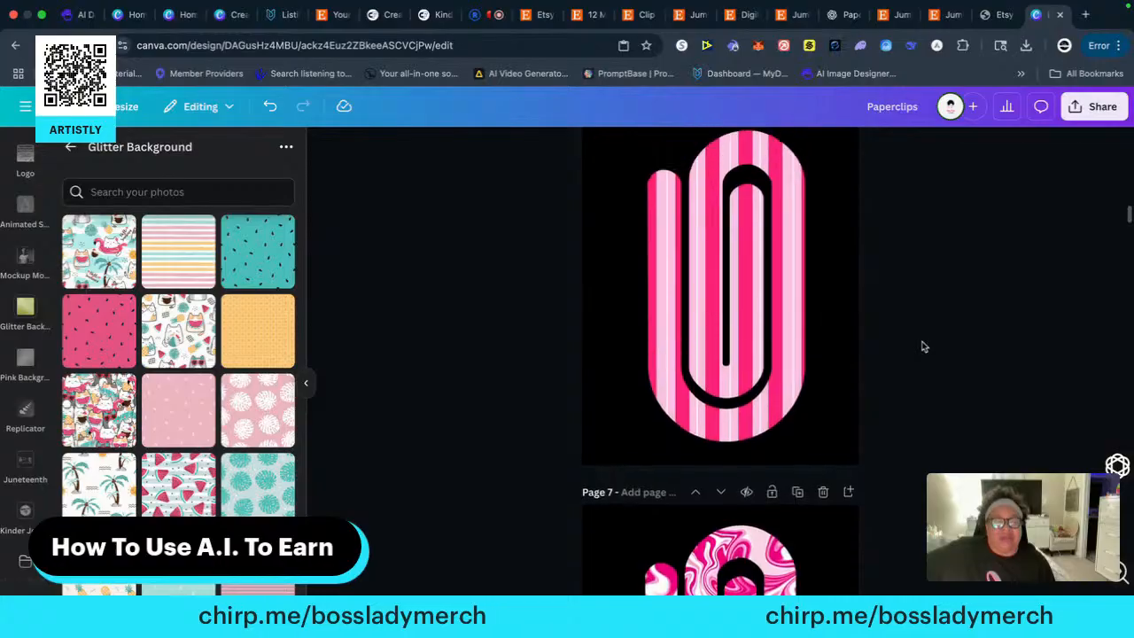
click(809, 418)
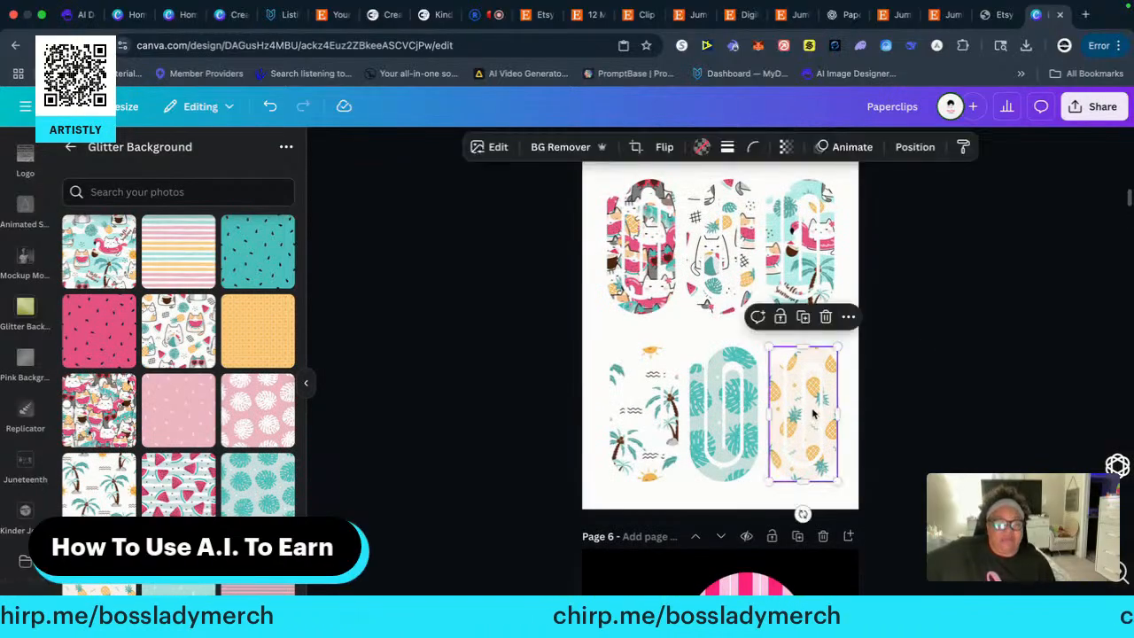
right_click(811, 409)
click(849, 211)
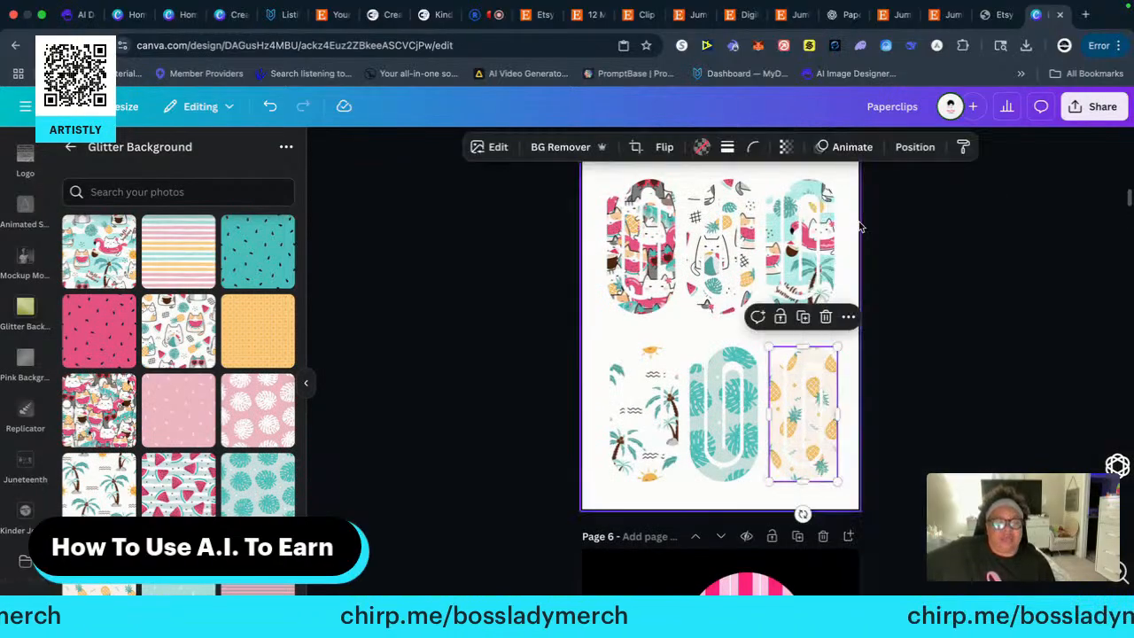
Paste the pineapple paper clip onto a new black-background page 34, enlarge it to nearly full page height and centre it horizontally
scroll(916, 412, down, 5)
scroll(918, 407, down, 20)
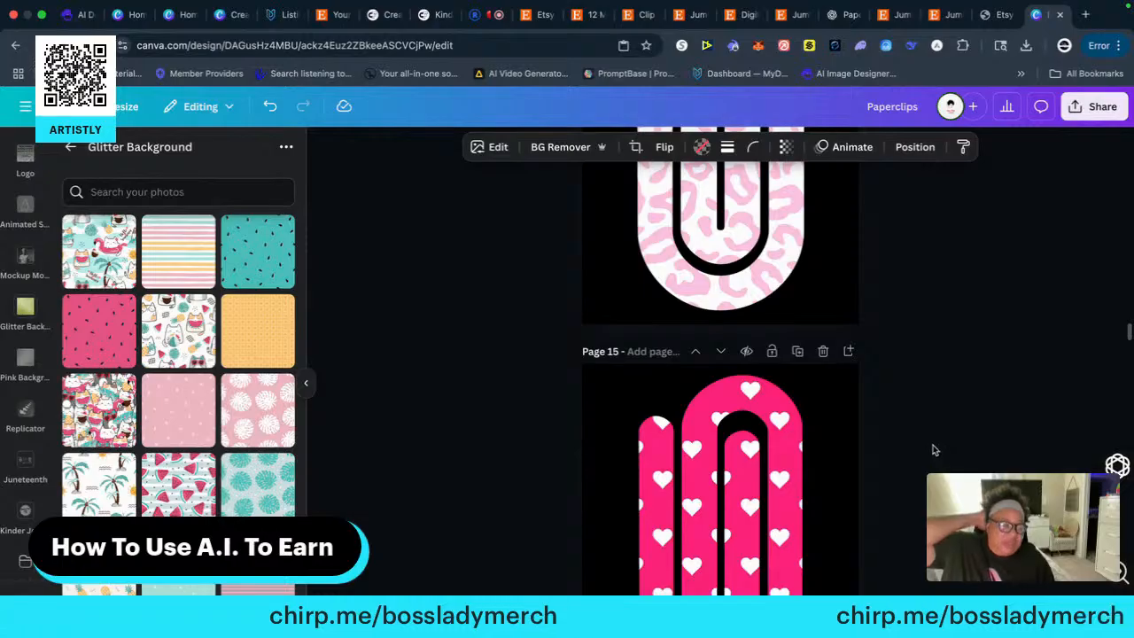
scroll(934, 448, down, 9)
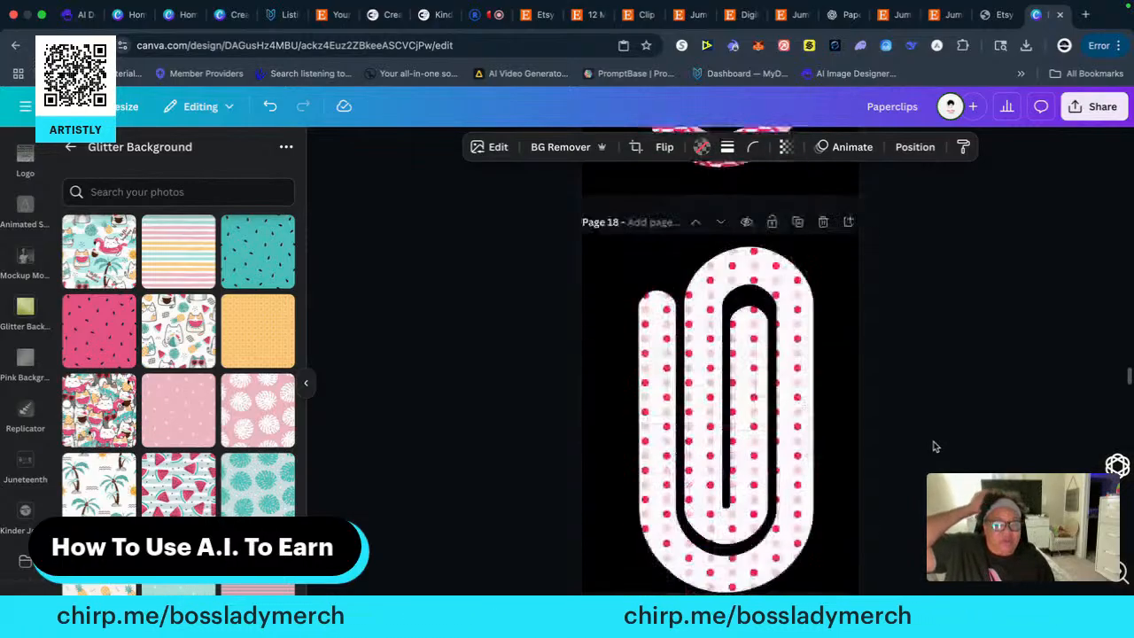
scroll(939, 434, down, 15)
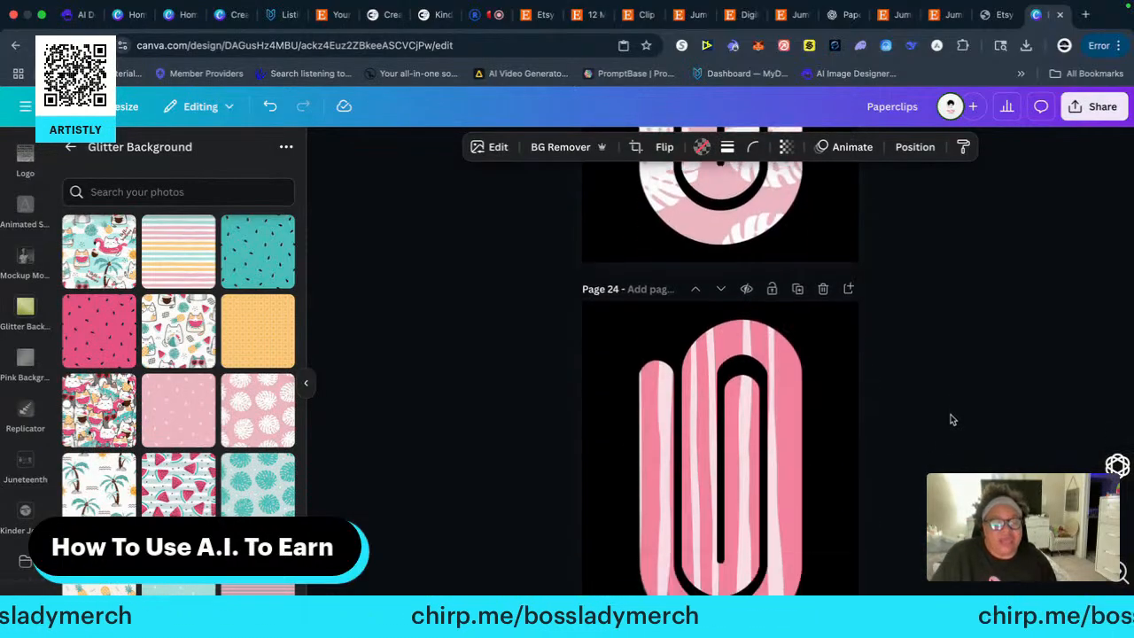
scroll(948, 420, down, 20)
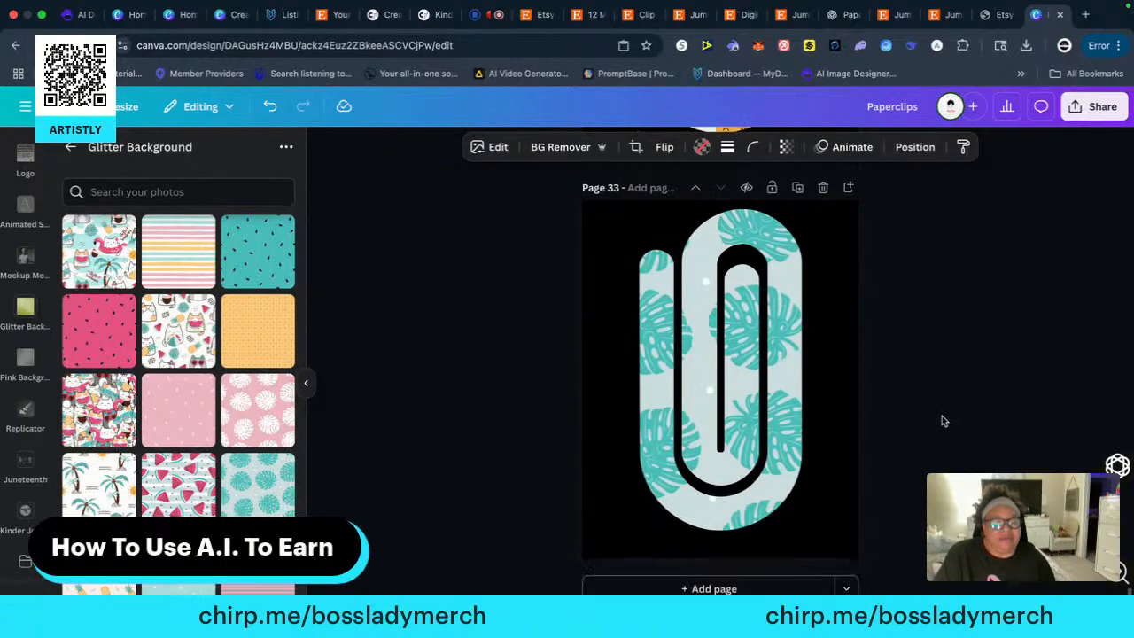
scroll(943, 422, down, 1)
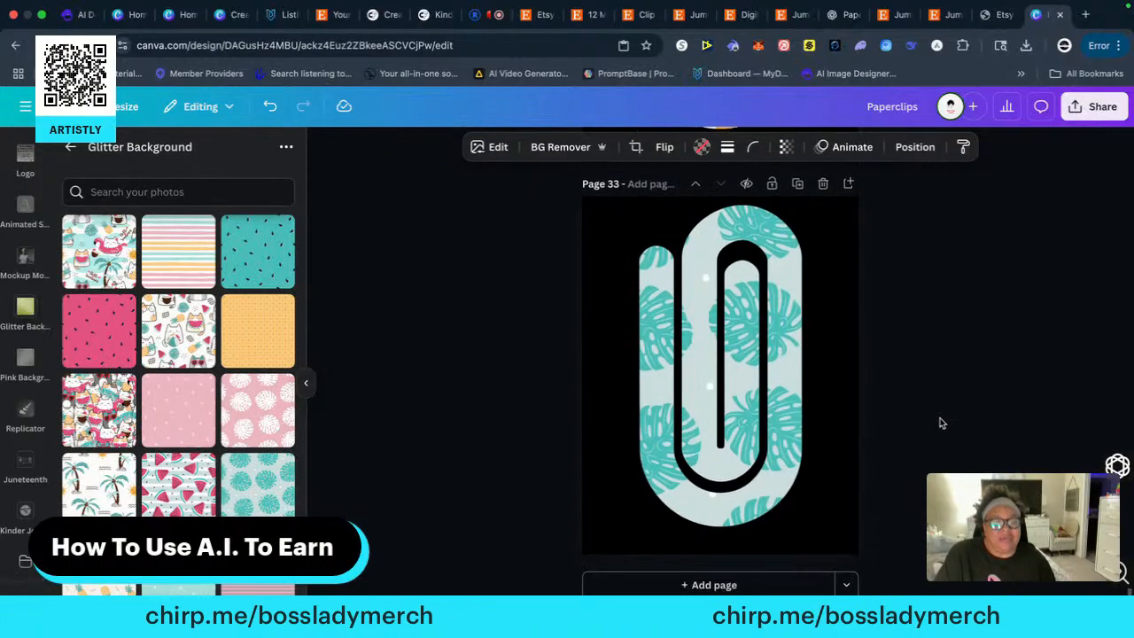
click(714, 587)
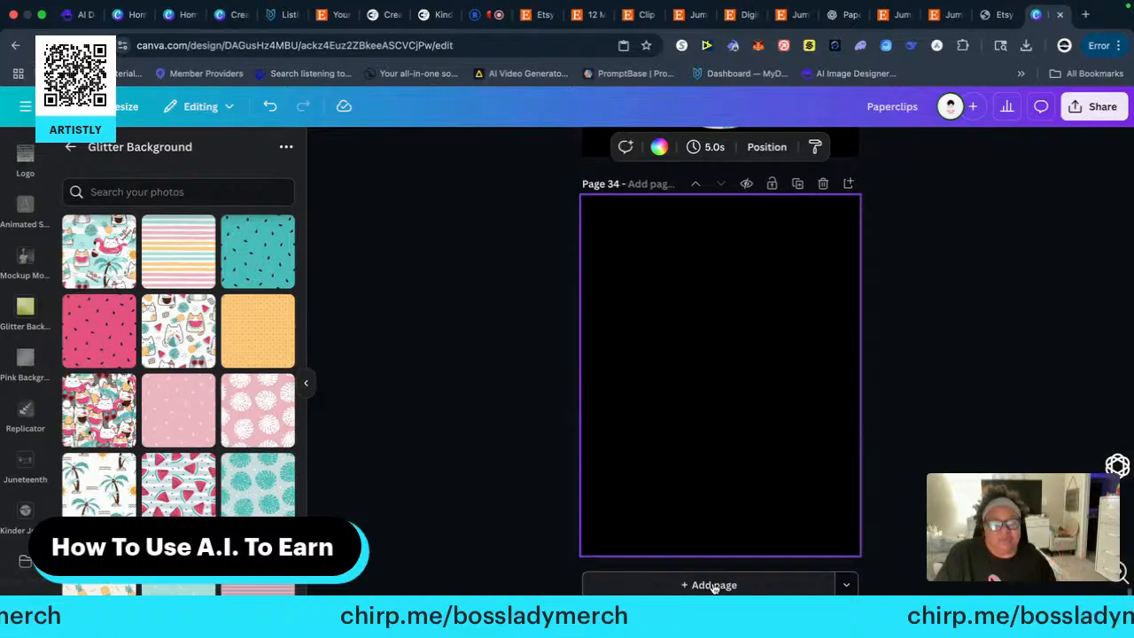
right_click(683, 376)
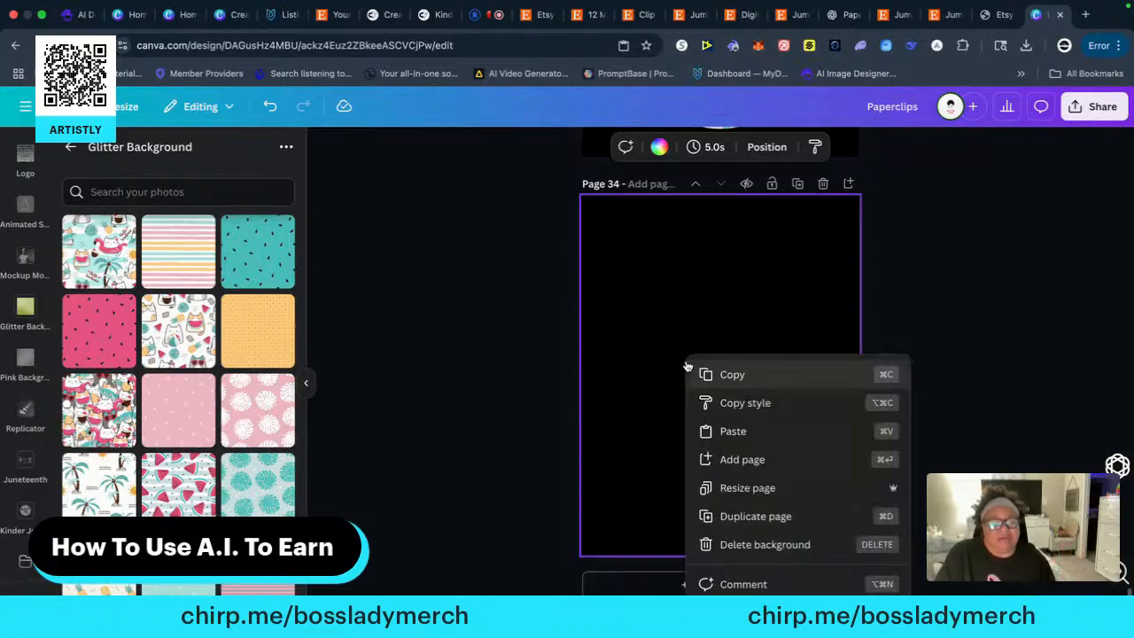
click(731, 432)
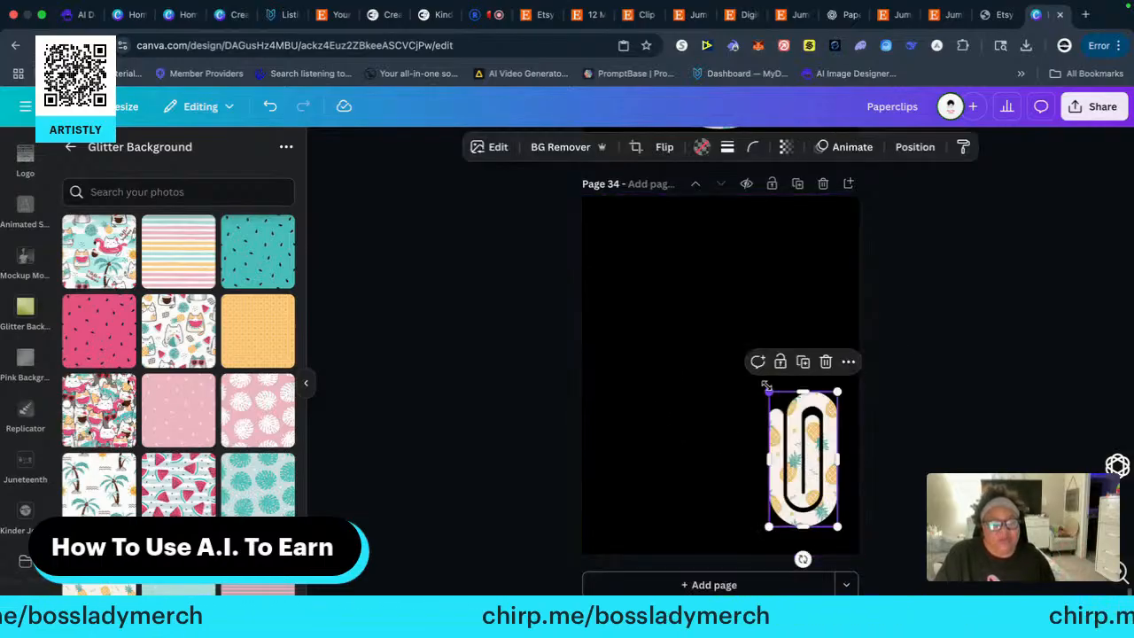
drag(767, 387, 600, 236)
drag(740, 335, 709, 331)
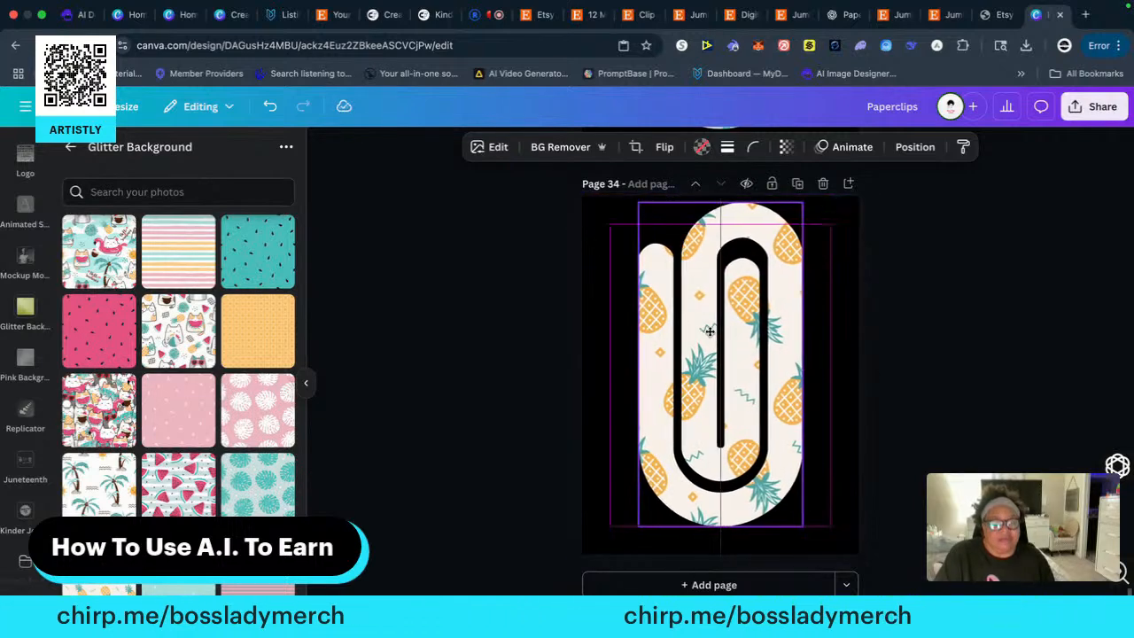
click(877, 375)
Review the patterned template pages 1 to 5 and the enlarged single-clip pages that follow them
scroll(903, 412, up, 20)
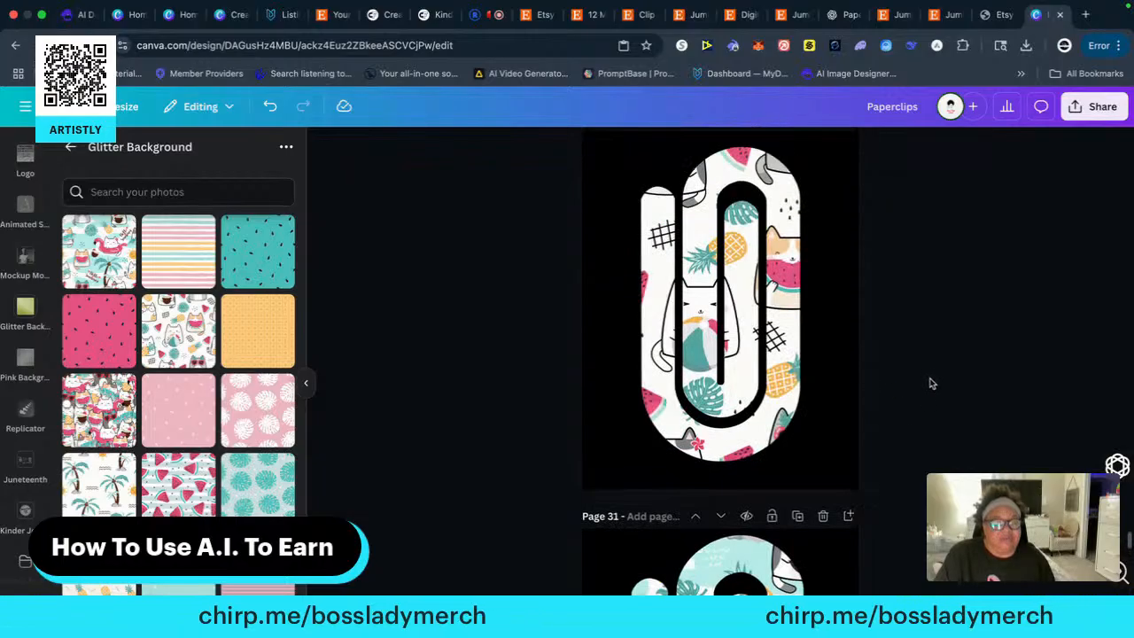
scroll(937, 372, up, 20)
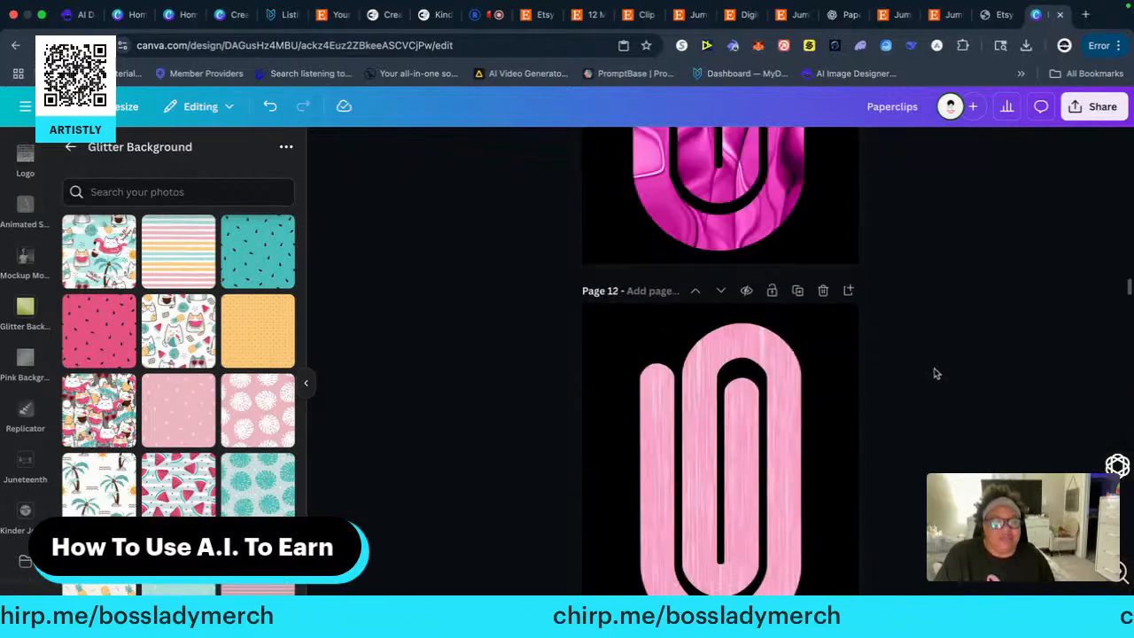
scroll(935, 376, up, 12)
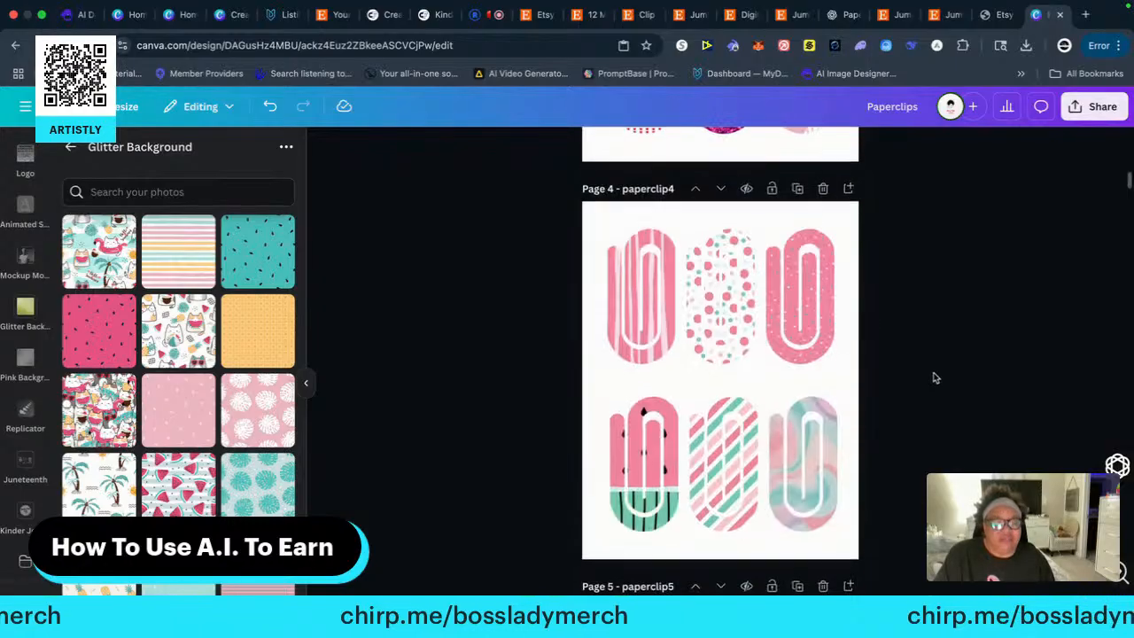
scroll(935, 381, down, 15)
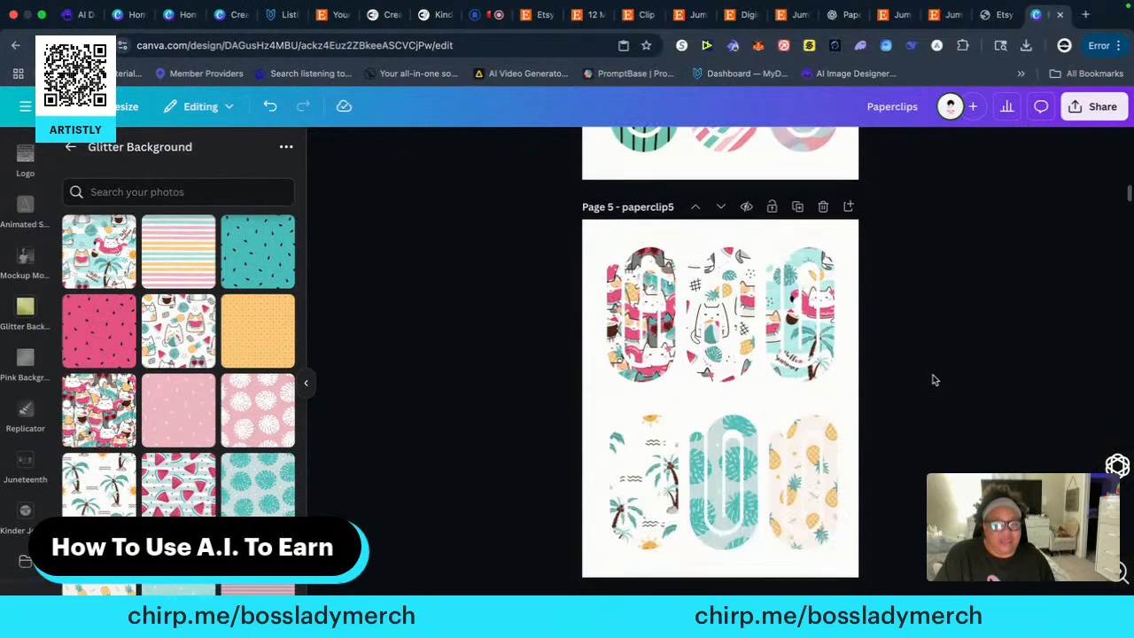
scroll(937, 399, down, 15)
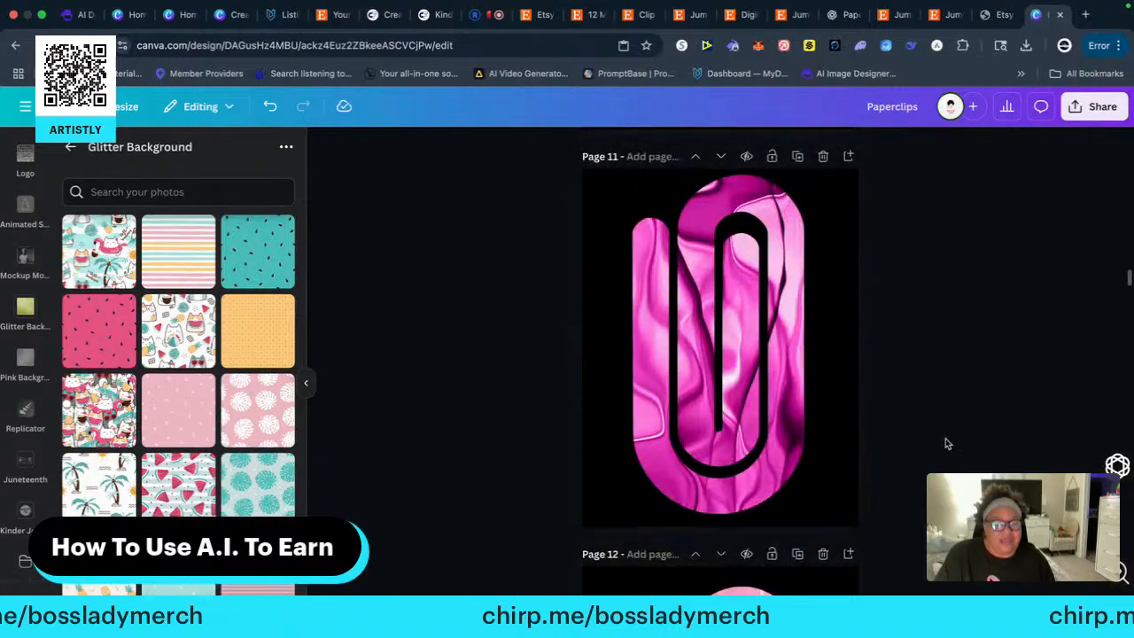
scroll(944, 441, up, 15)
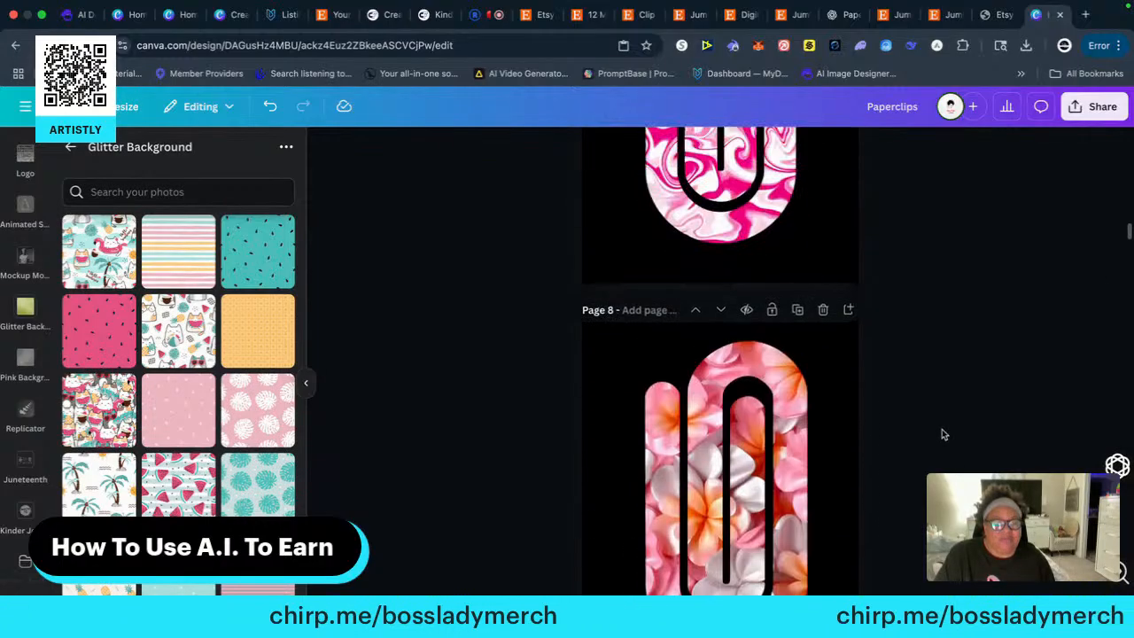
scroll(943, 433, up, 15)
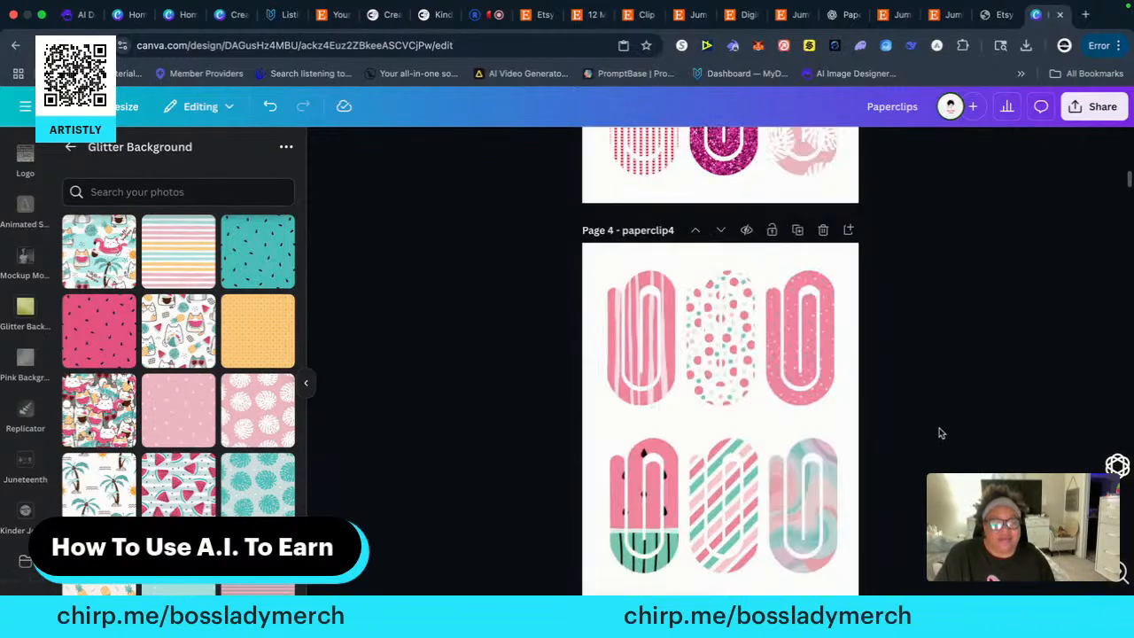
scroll(942, 433, up, 4)
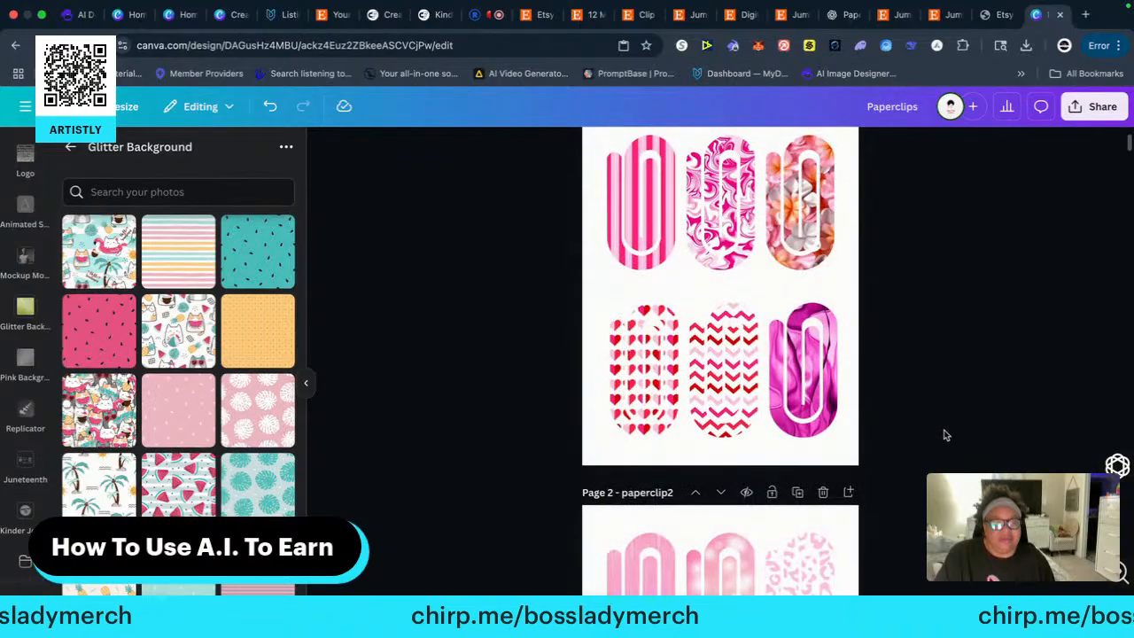
scroll(944, 435, down, 20)
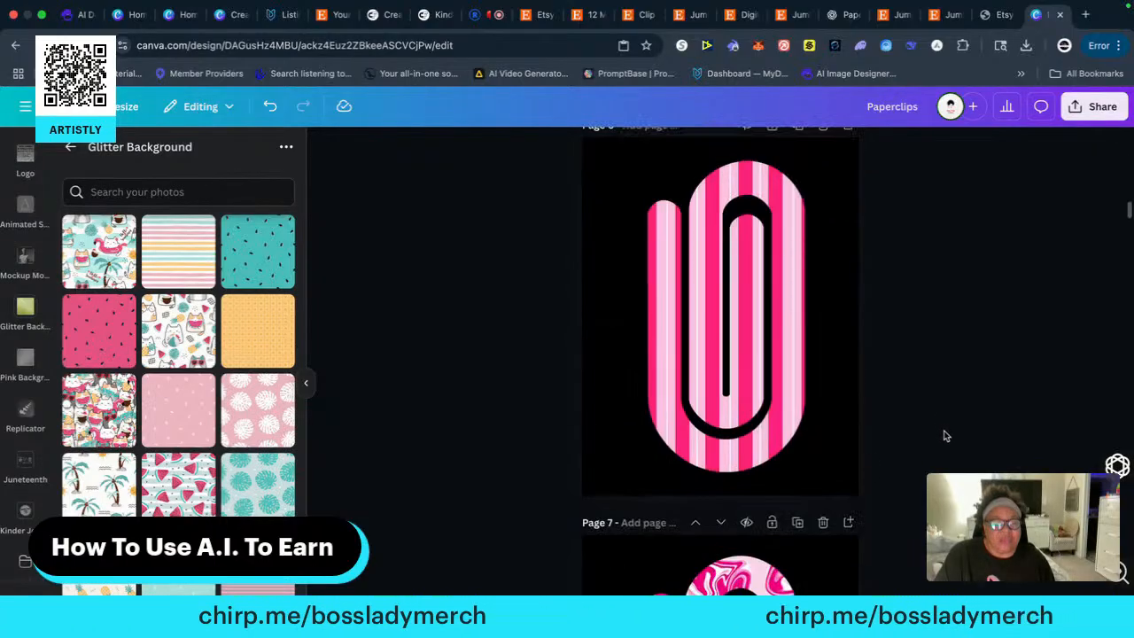
scroll(945, 435, up, 4)
scroll(945, 435, down, 4)
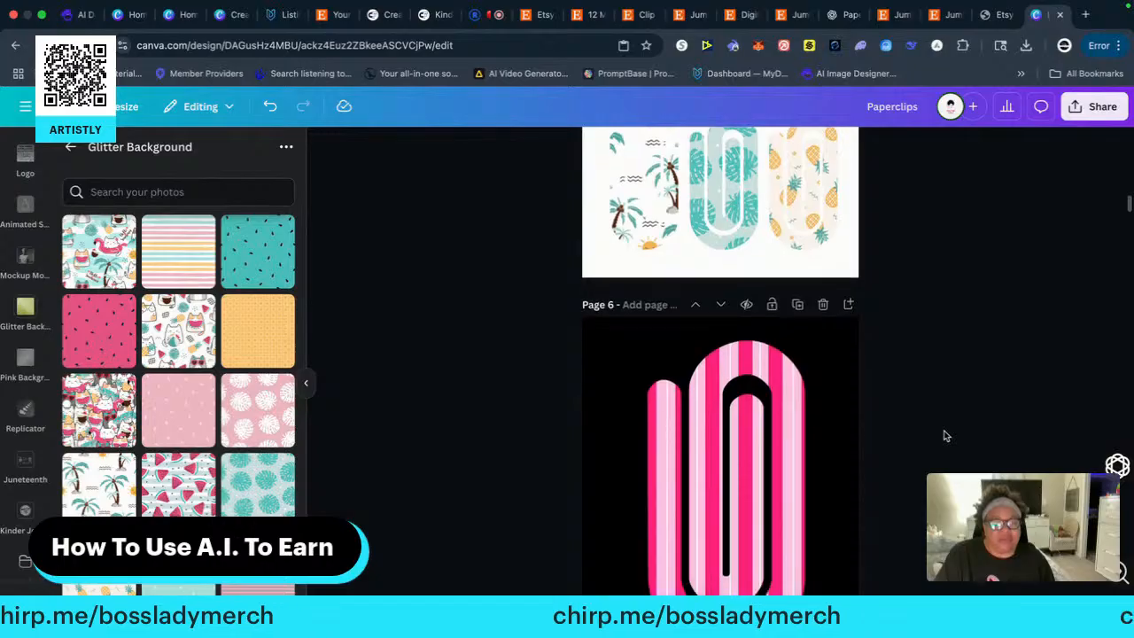
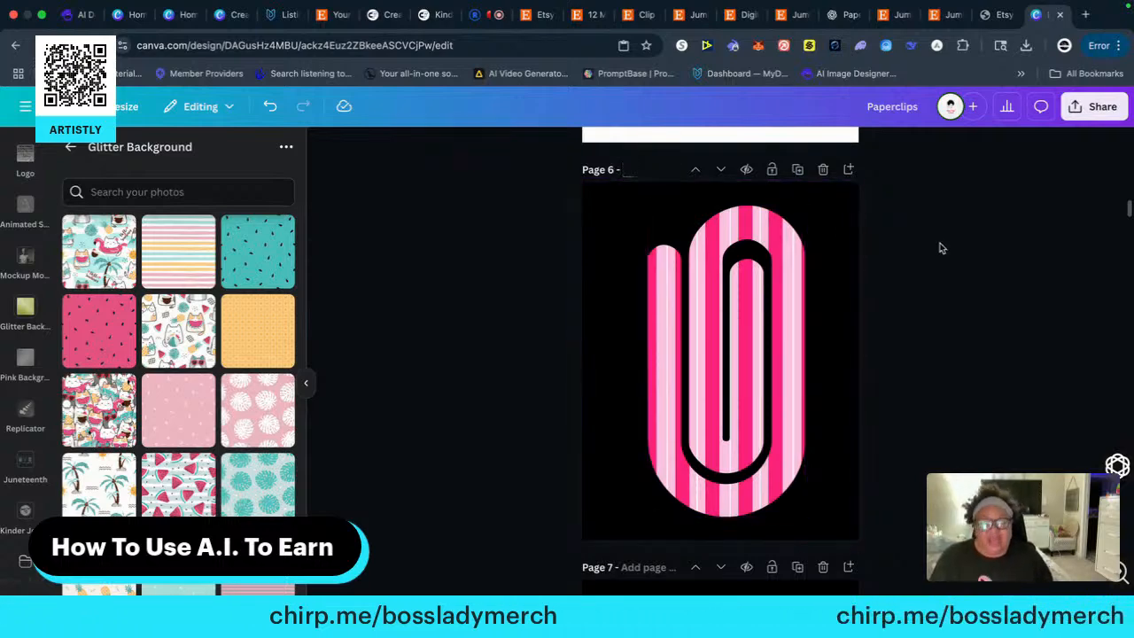
Title the pink-striped clip's page 6 "paperclip6" and the pink-marble clip's page 7 "paperclip7"
scroll(939, 304, up, 5)
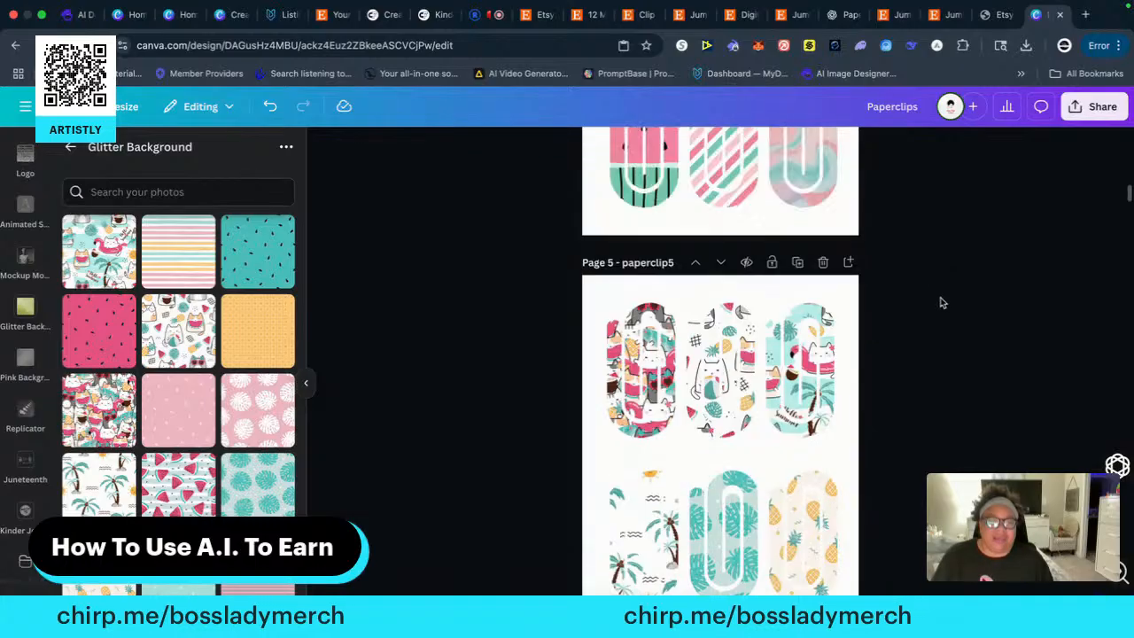
scroll(937, 305, down, 2)
scroll(938, 307, down, 3)
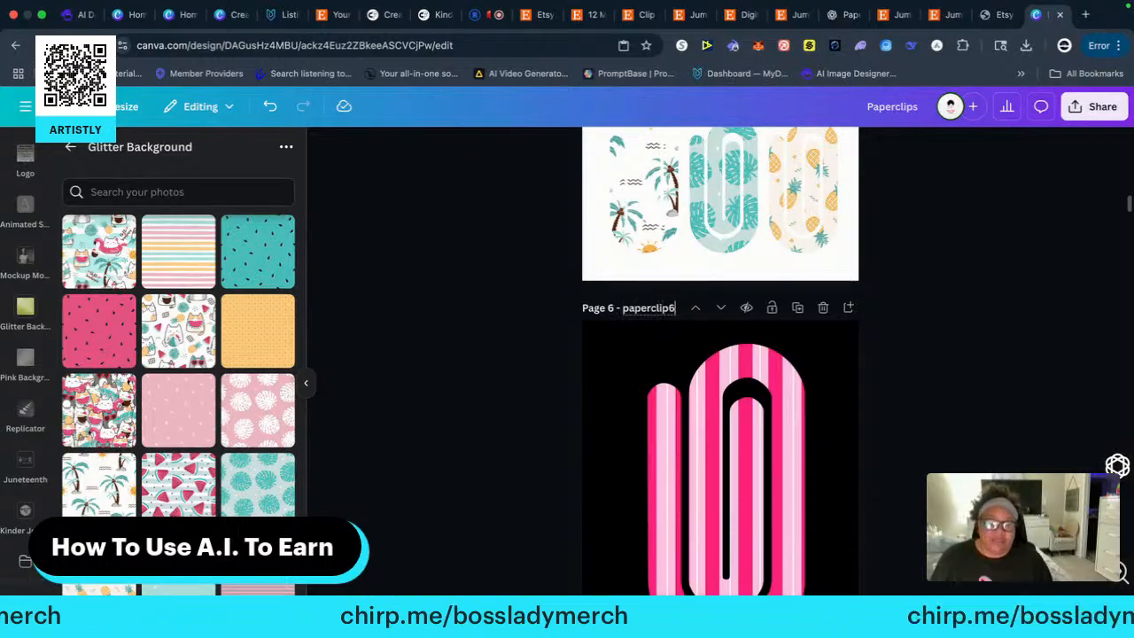
scroll(918, 412, down, 4)
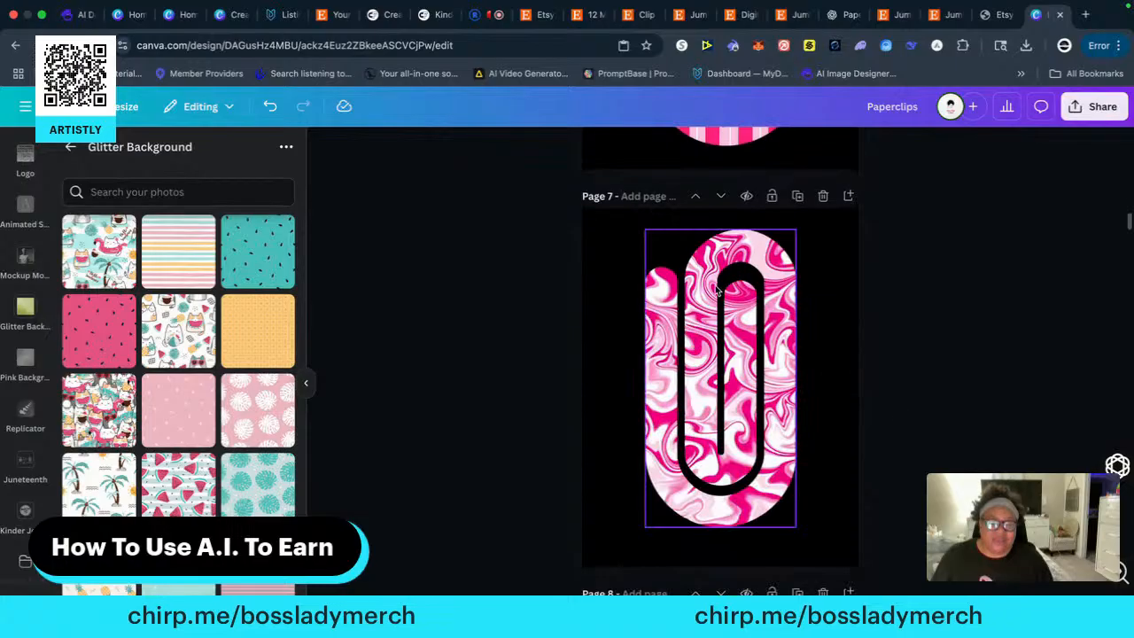
click(636, 196)
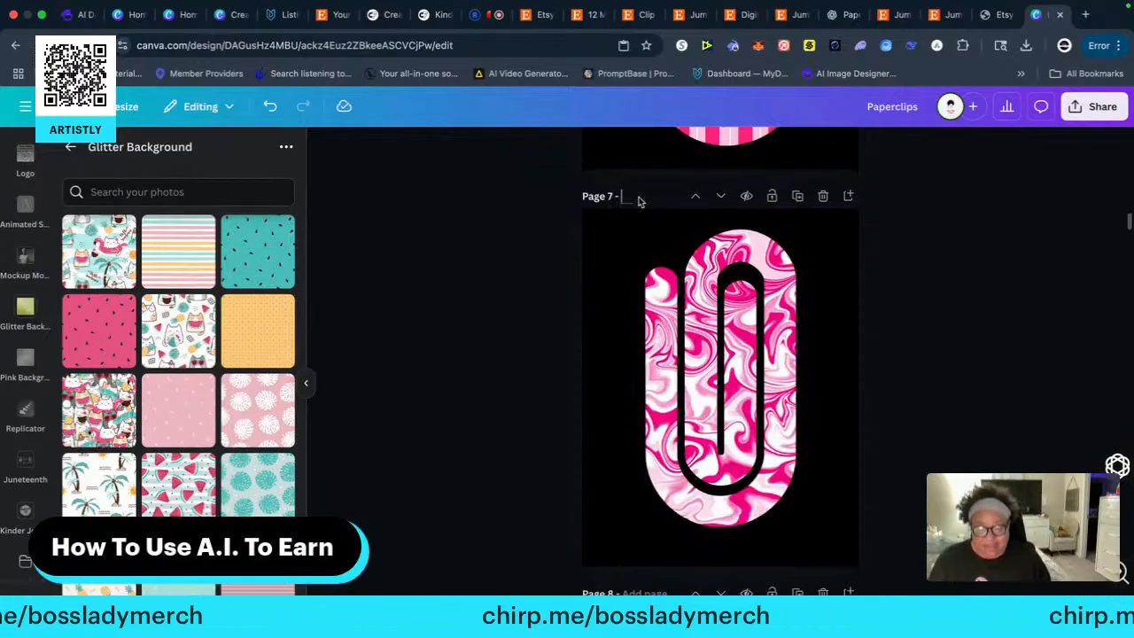
text(paperclip7)
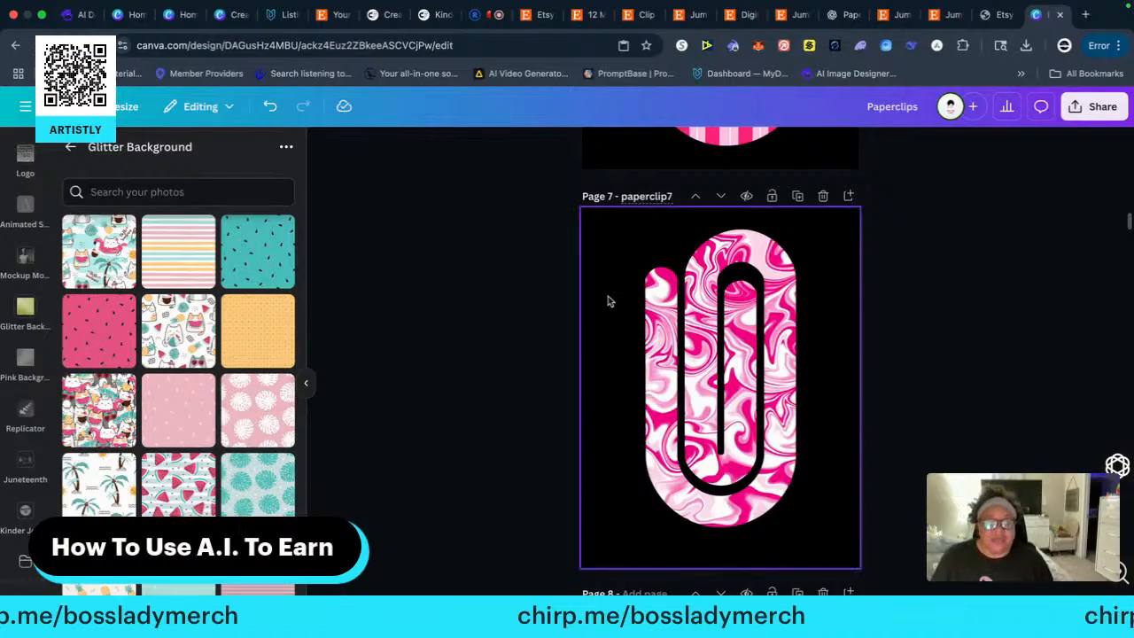
Title page 8, which holds the pink flower-patterned clip, "paperclip8"
scroll(570, 315, down, 6)
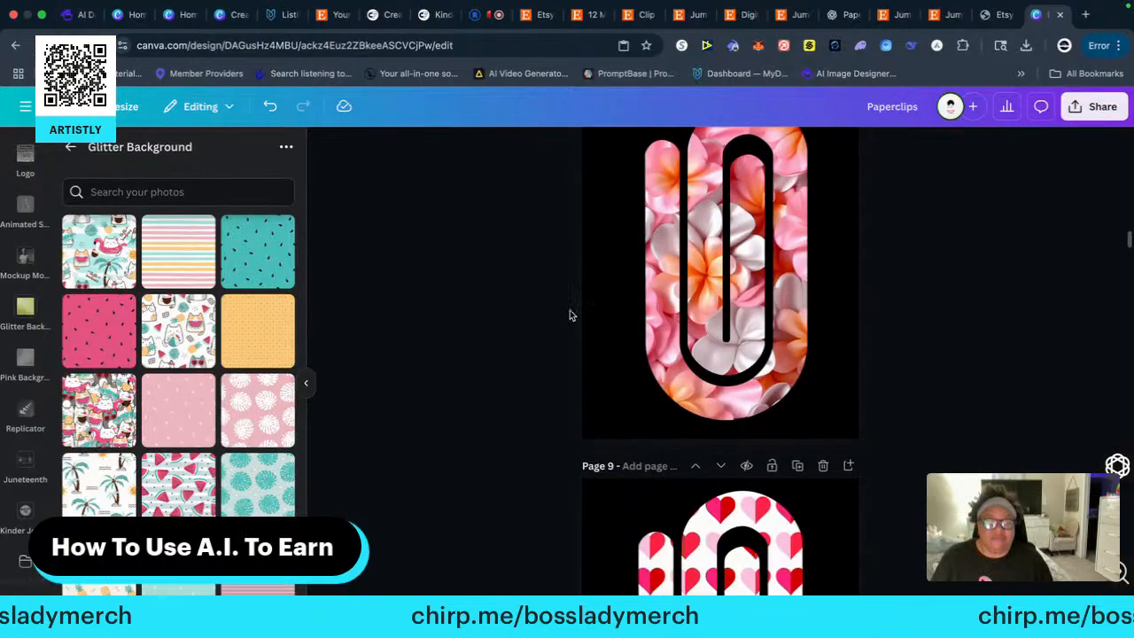
scroll(570, 314, up, 5)
click(644, 382)
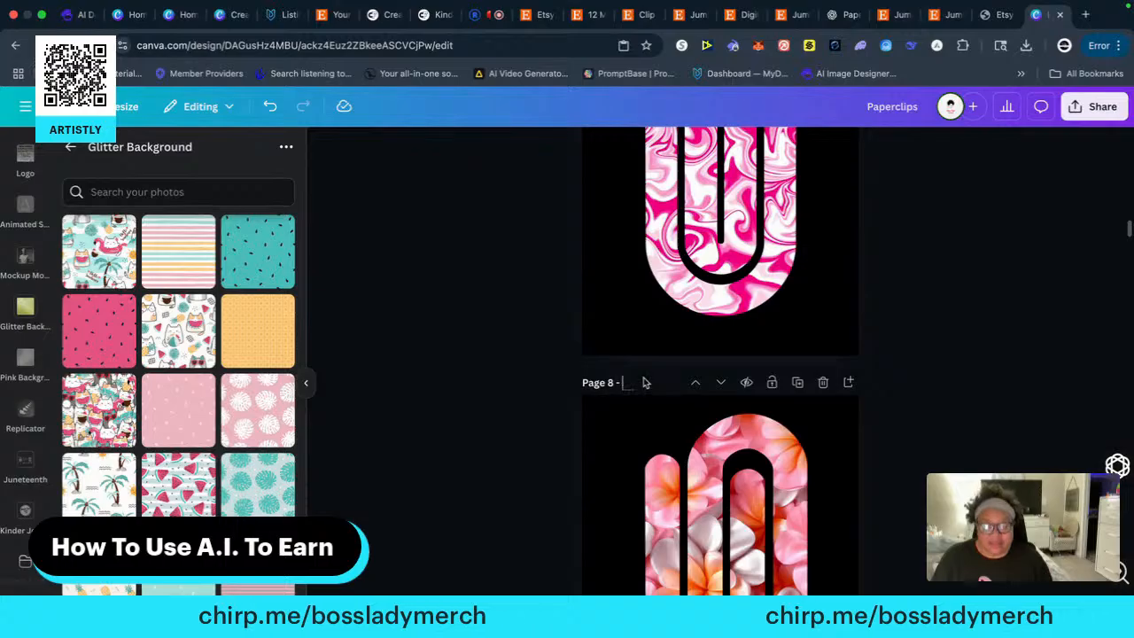
text(paperclip7)
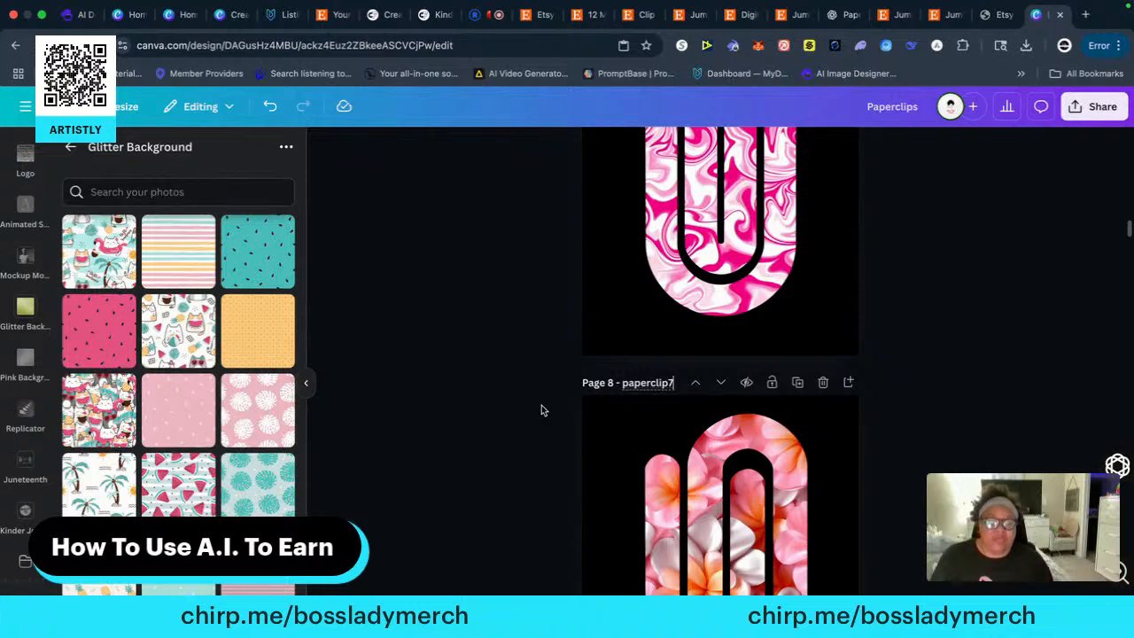
scroll(541, 405, up, 3)
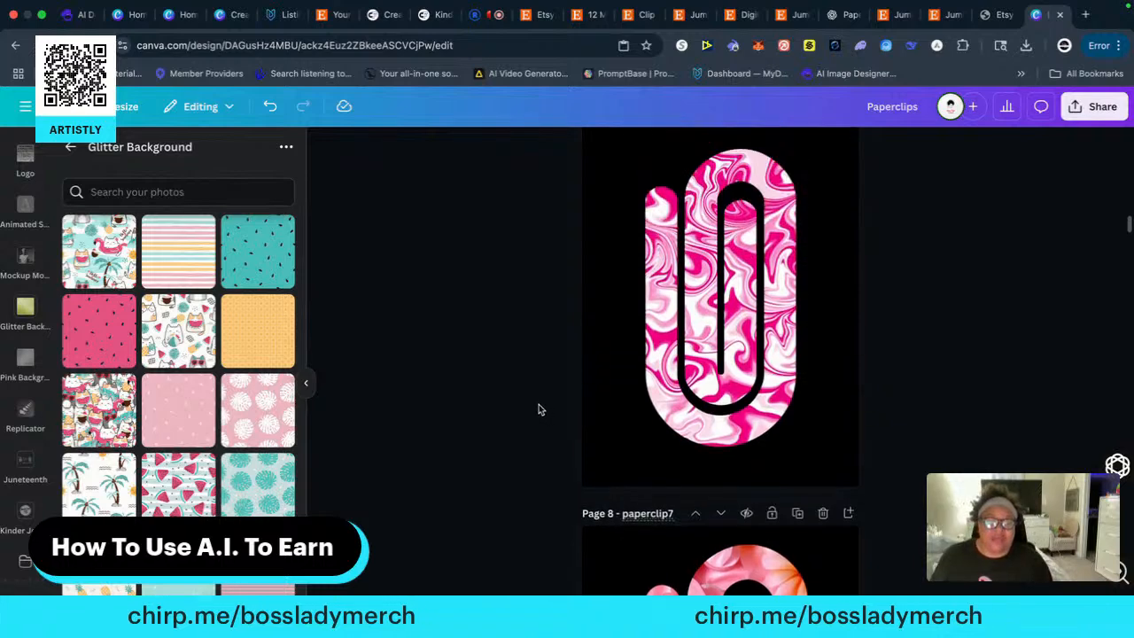
scroll(541, 403, down, 1)
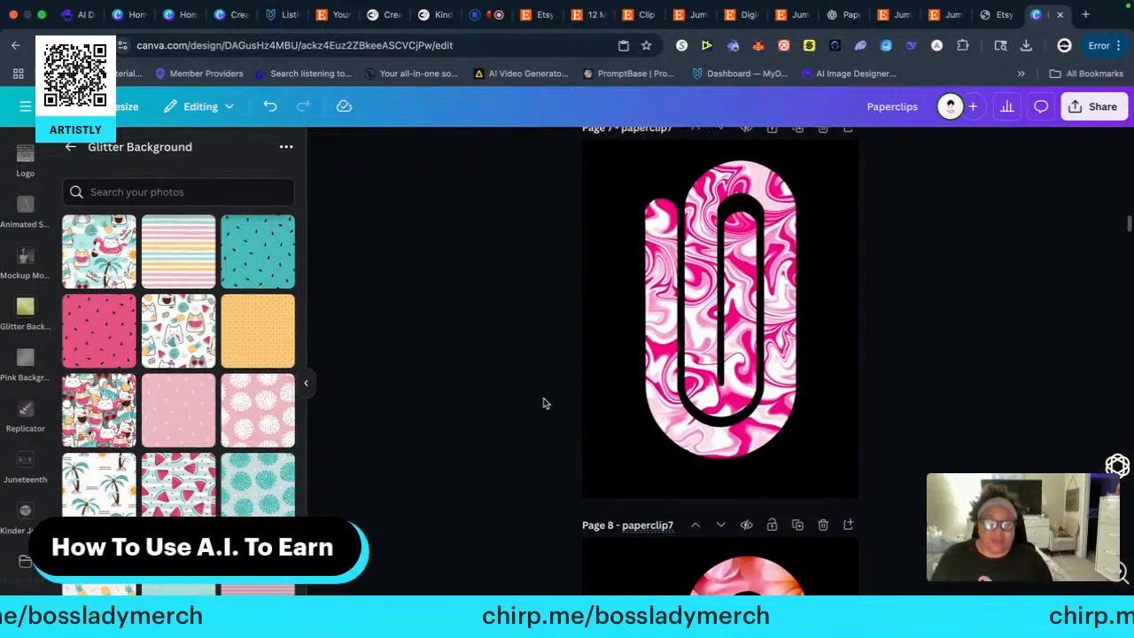
key(BackSpace)
text(8)
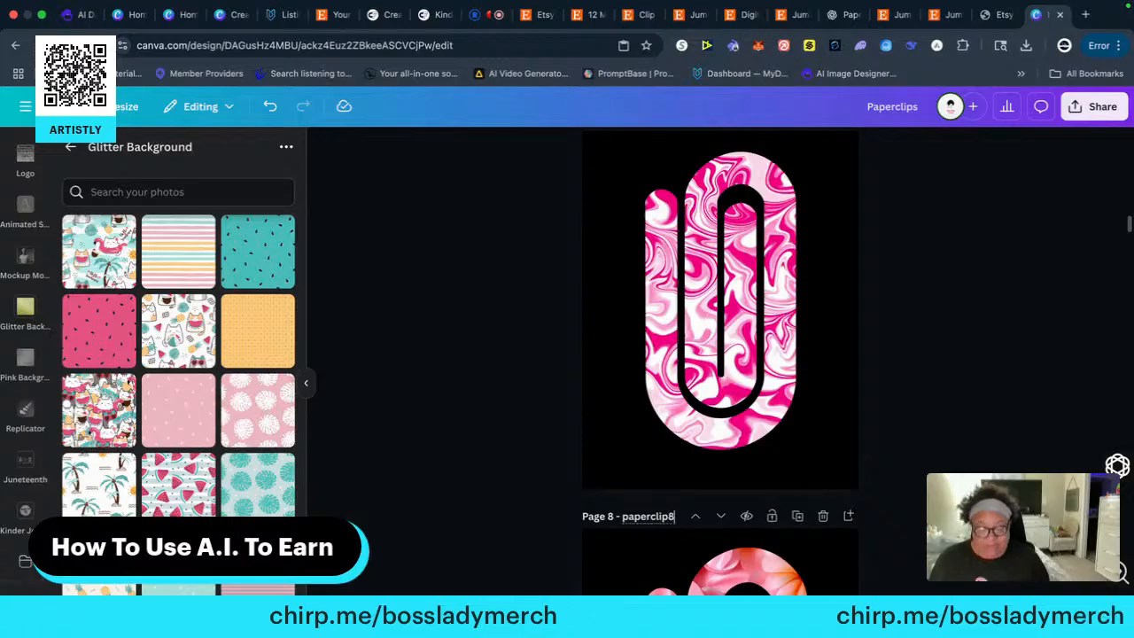
Title page 9, which holds the heart-patterned clip, "paperclip9"
scroll(536, 423, down, 8)
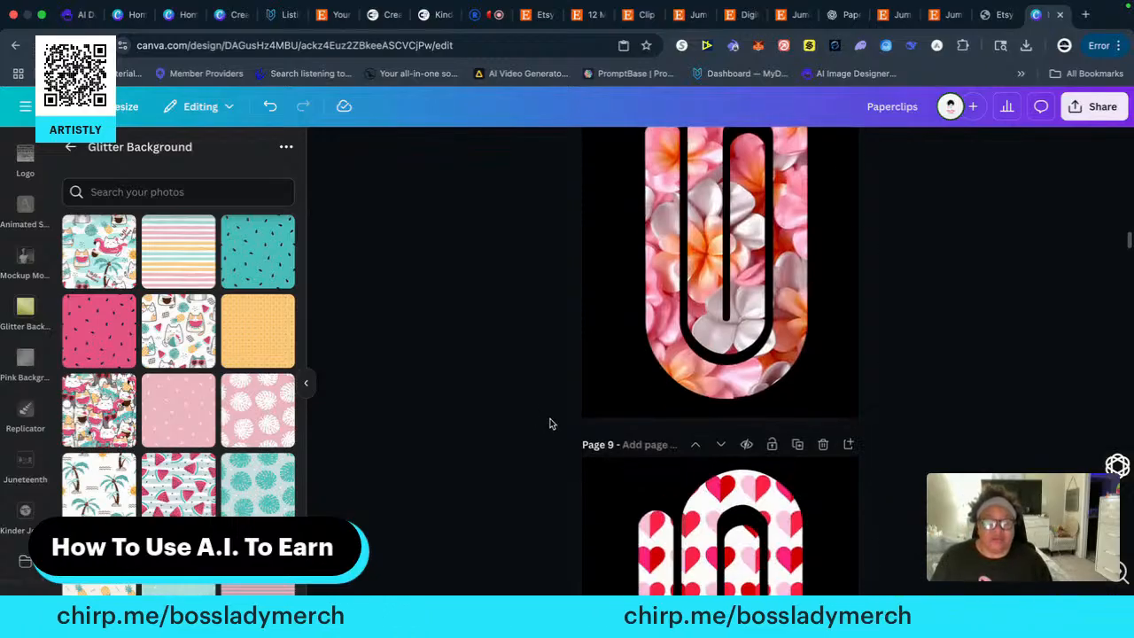
click(634, 442)
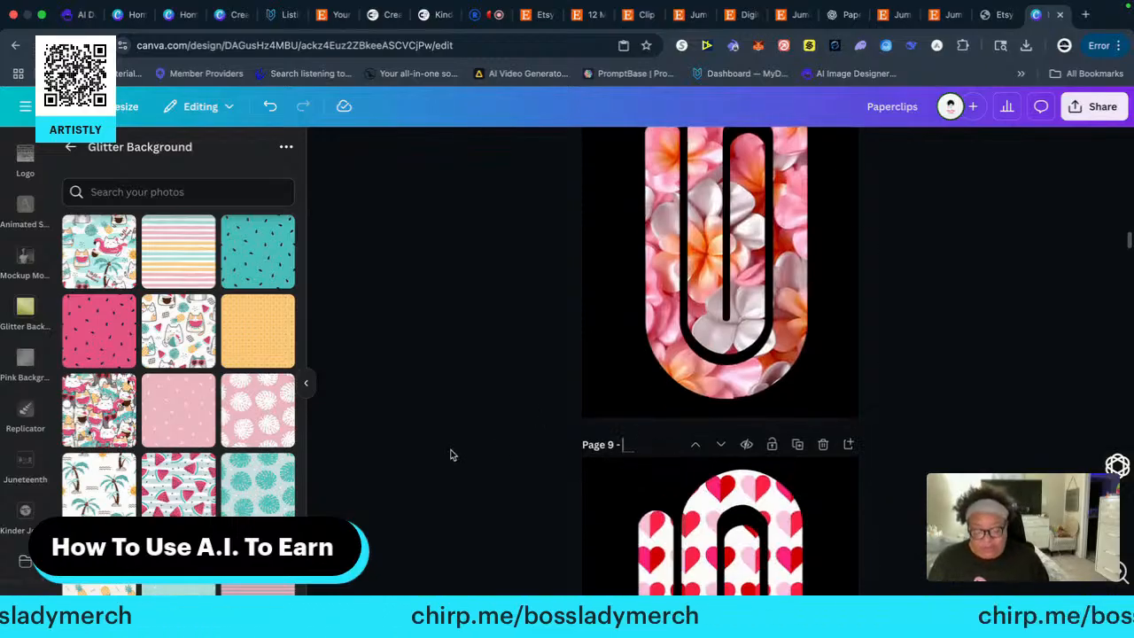
text(paperclip)
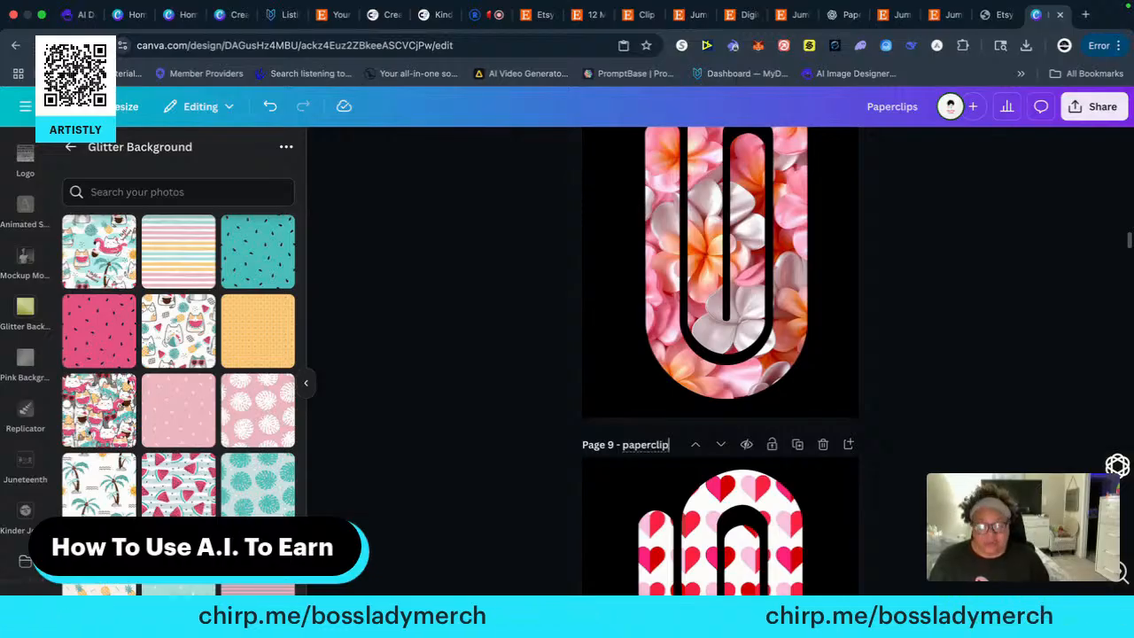
text(9)
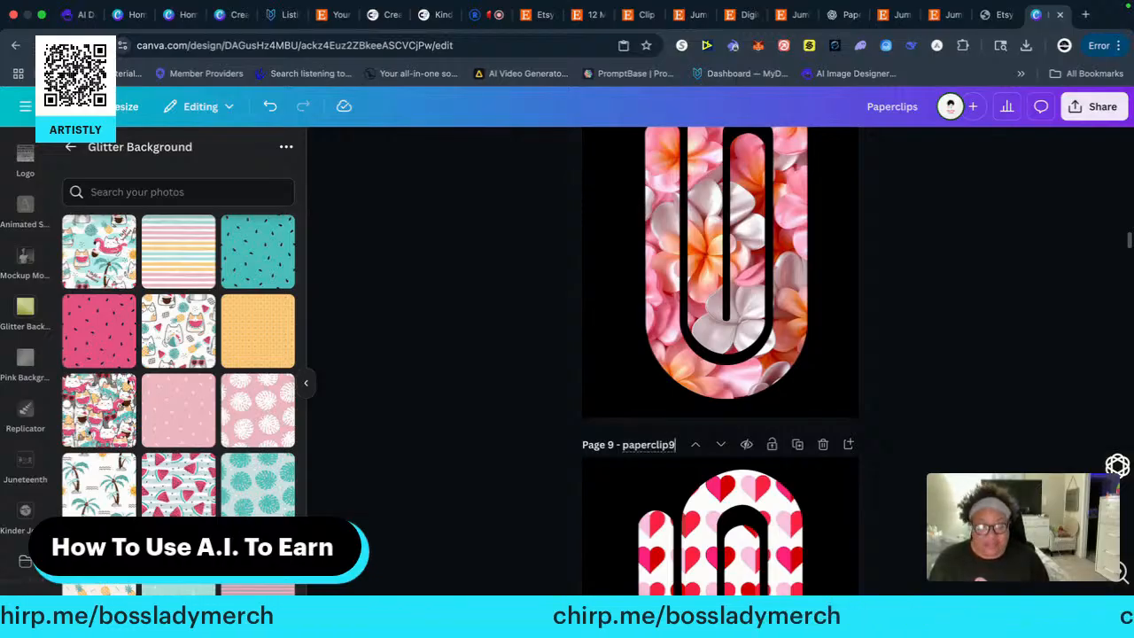
Title page 10, which holds the pink and red chevron clip, "paperclip10"
scroll(498, 410, up, 1)
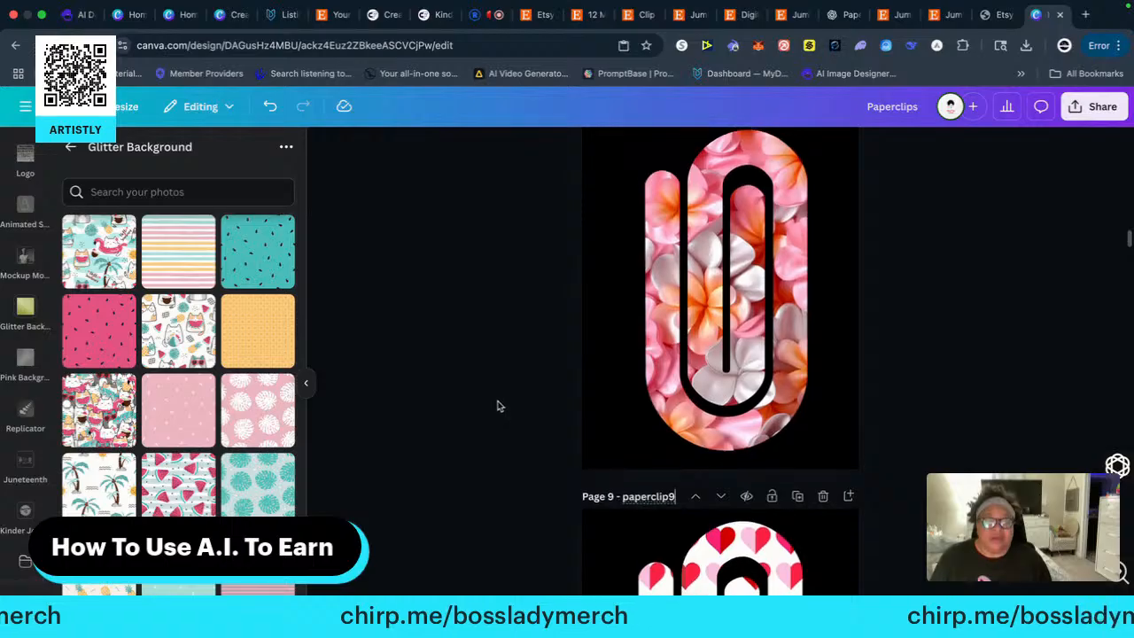
scroll(497, 410, up, 1)
scroll(501, 409, down, 7)
scroll(502, 409, down, 5)
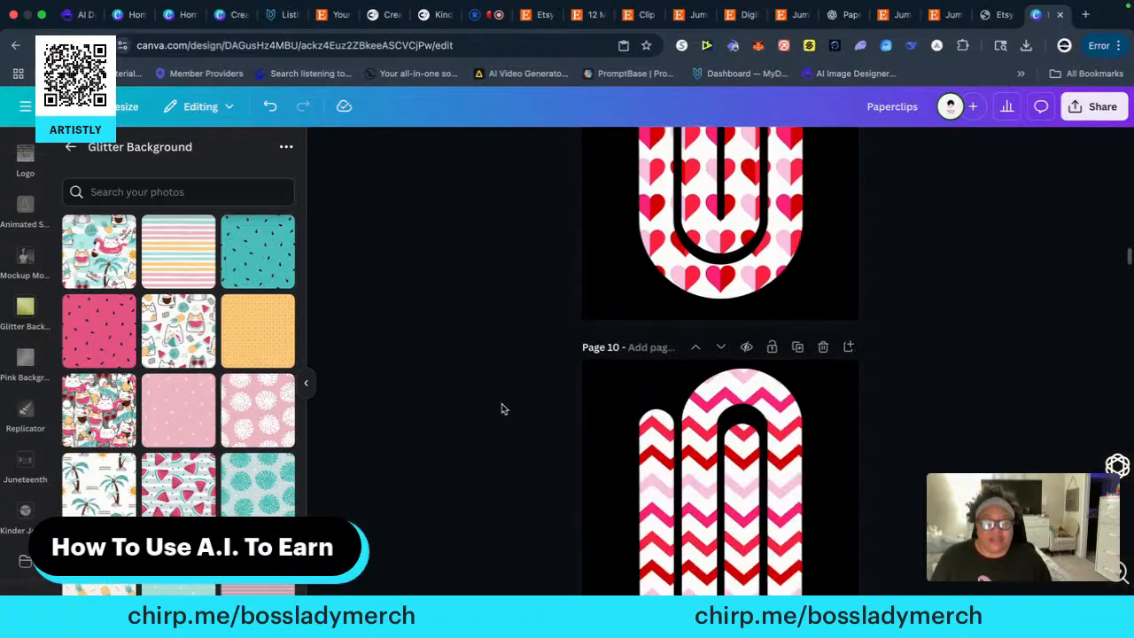
click(636, 338)
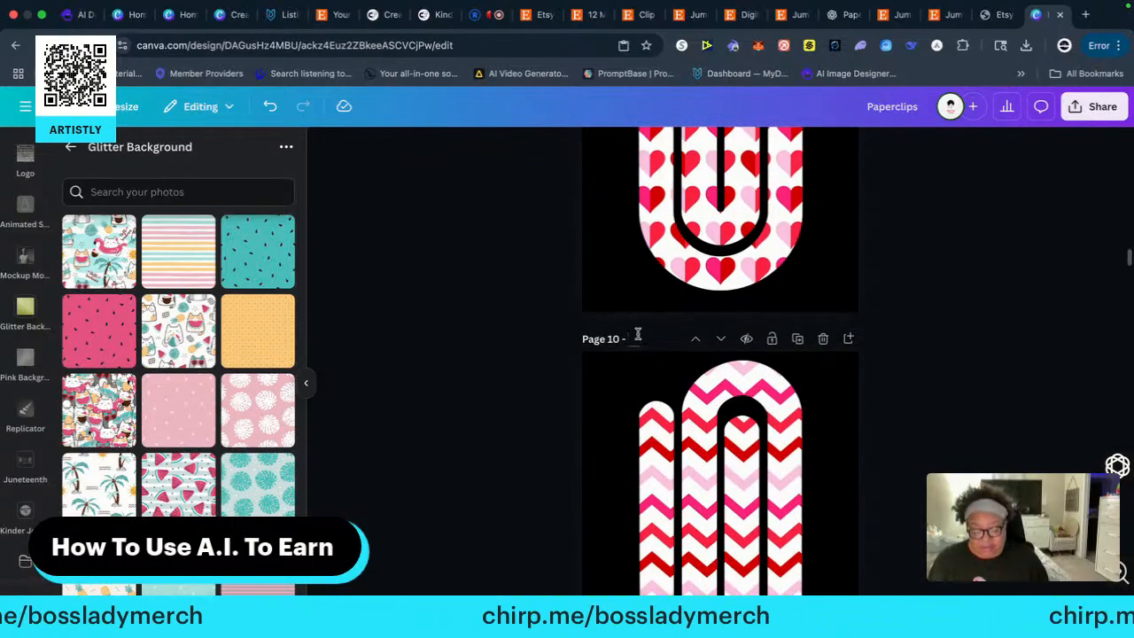
text(papercl)
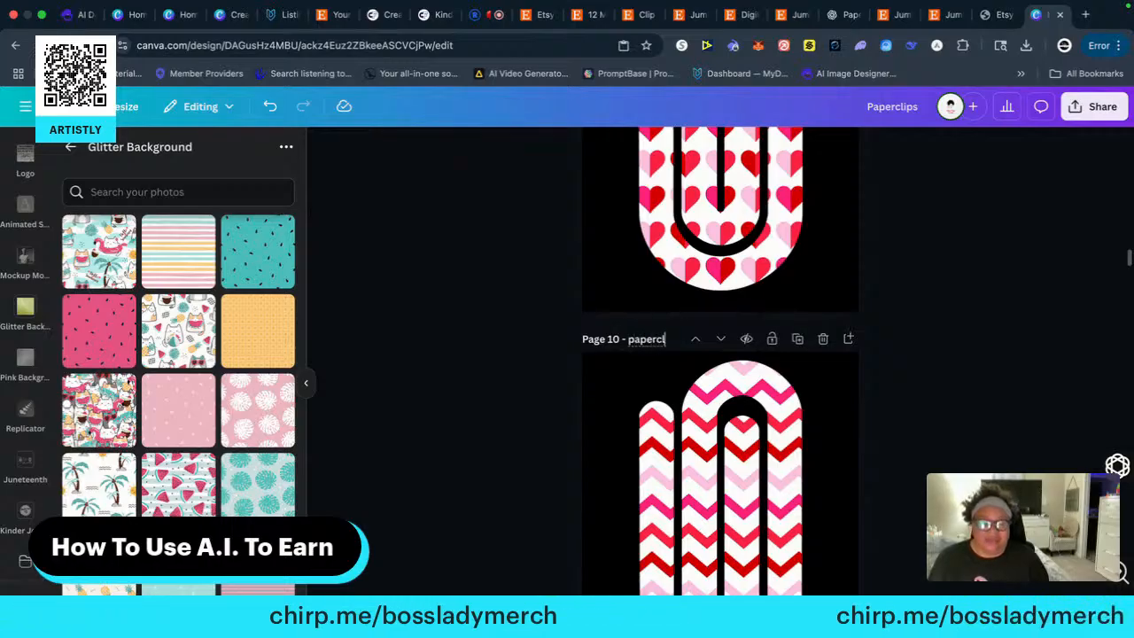
text(ip10)
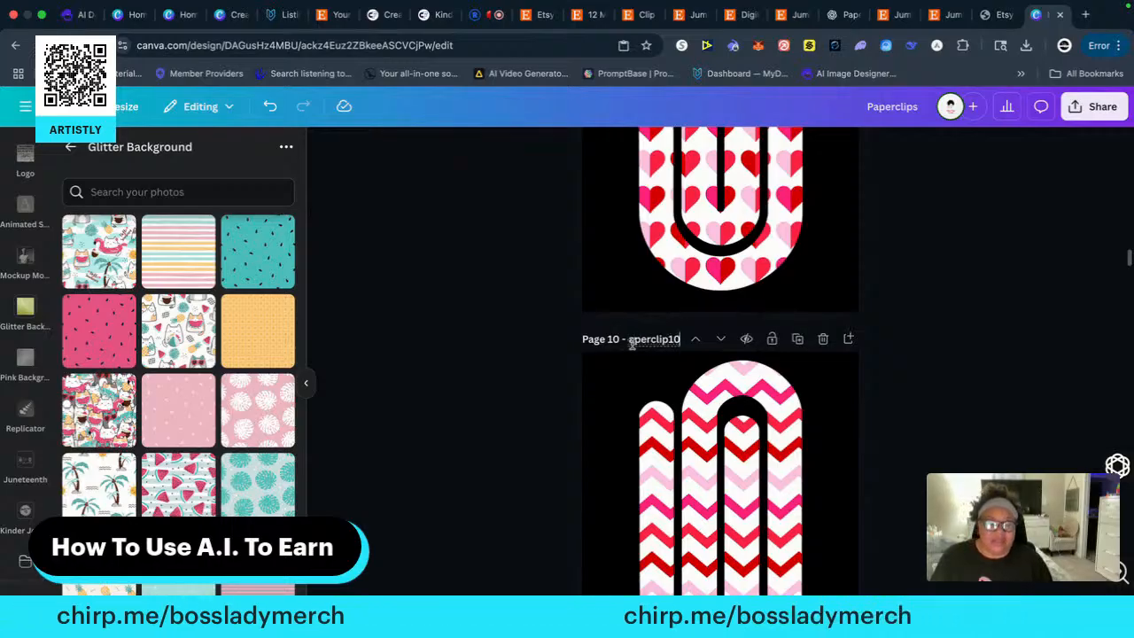
Title page 11, which holds the magenta satin-look clip, "paperclip11"
scroll(532, 416, down, 5)
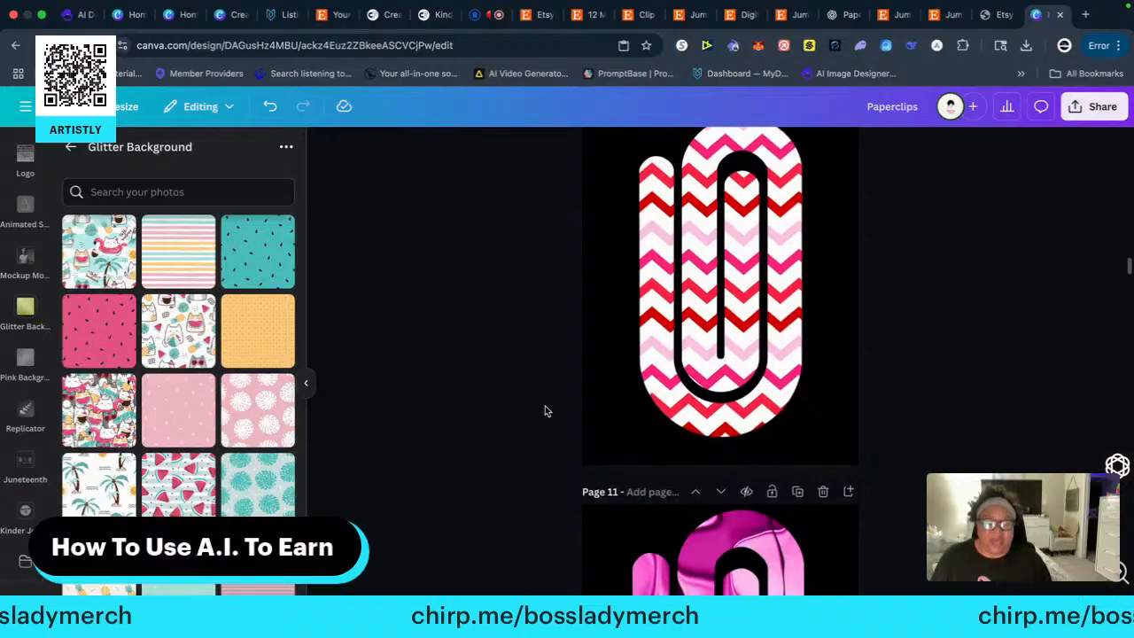
scroll(544, 410, down, 1)
click(629, 476)
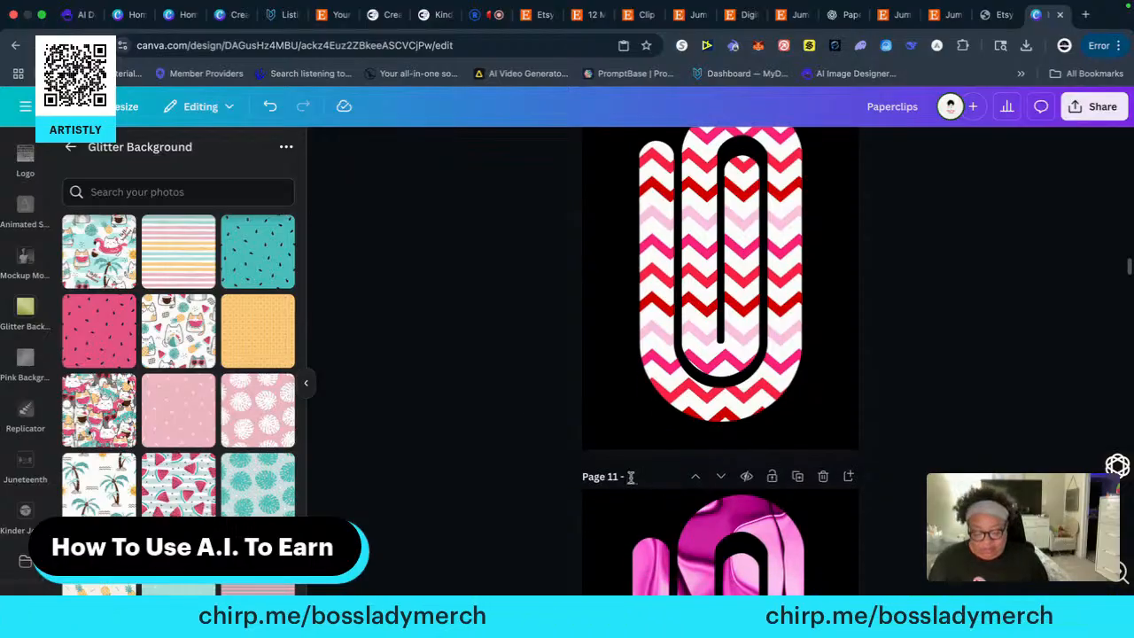
text(papercli)
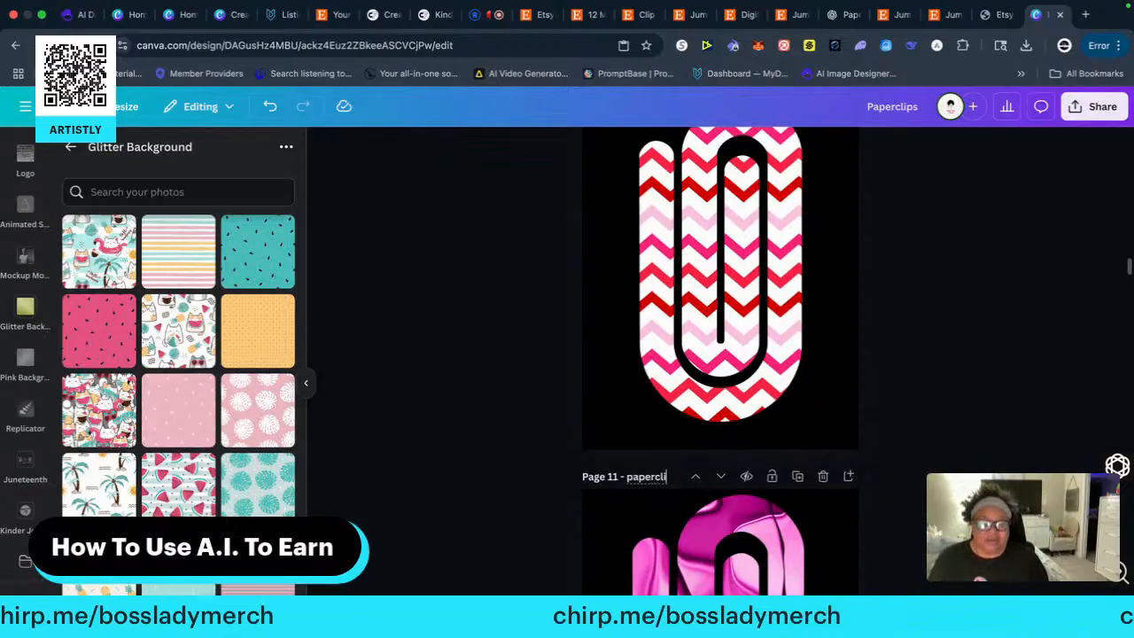
text(p11)
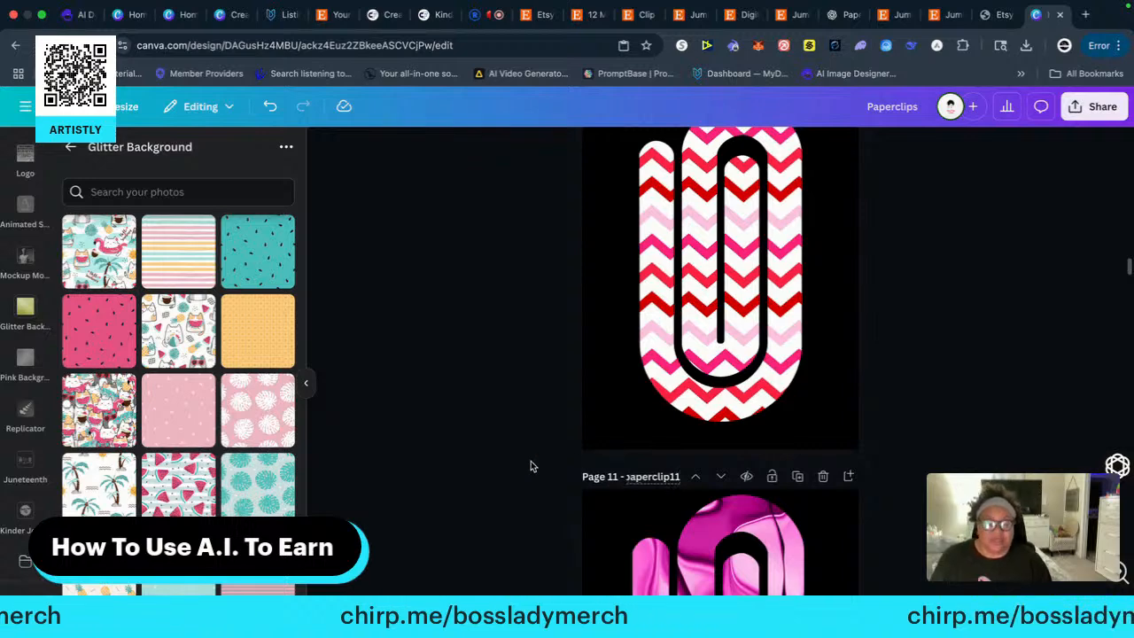
Title page 12, the page following the magenta satin-look clip, "paperclip12"
scroll(515, 455, up, 3)
scroll(518, 455, down, 5)
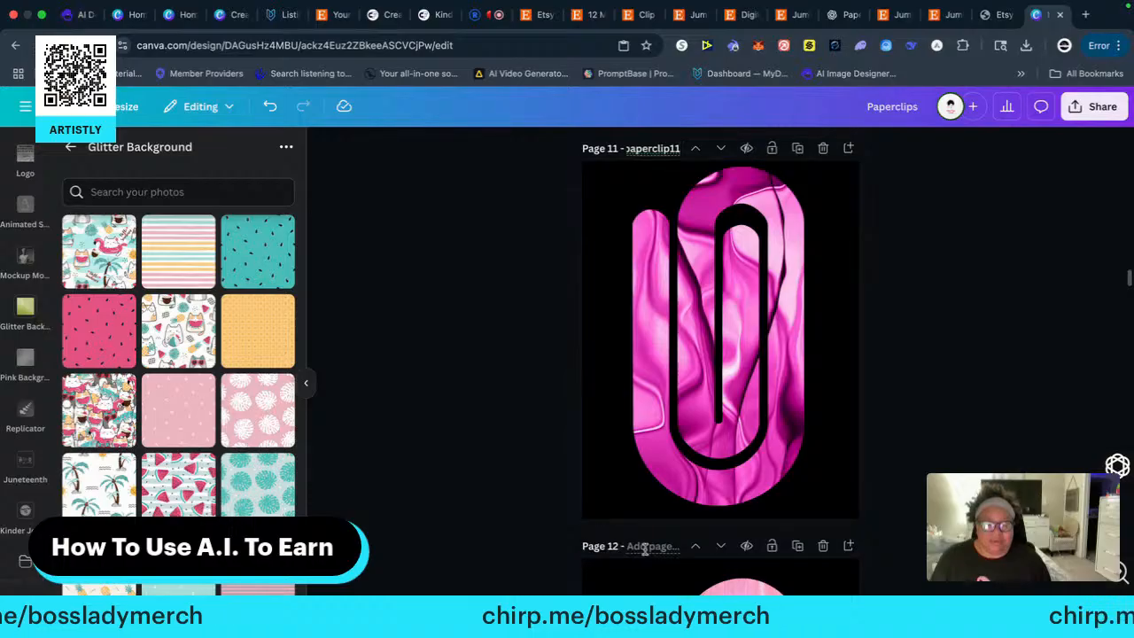
click(641, 548)
text(pape)
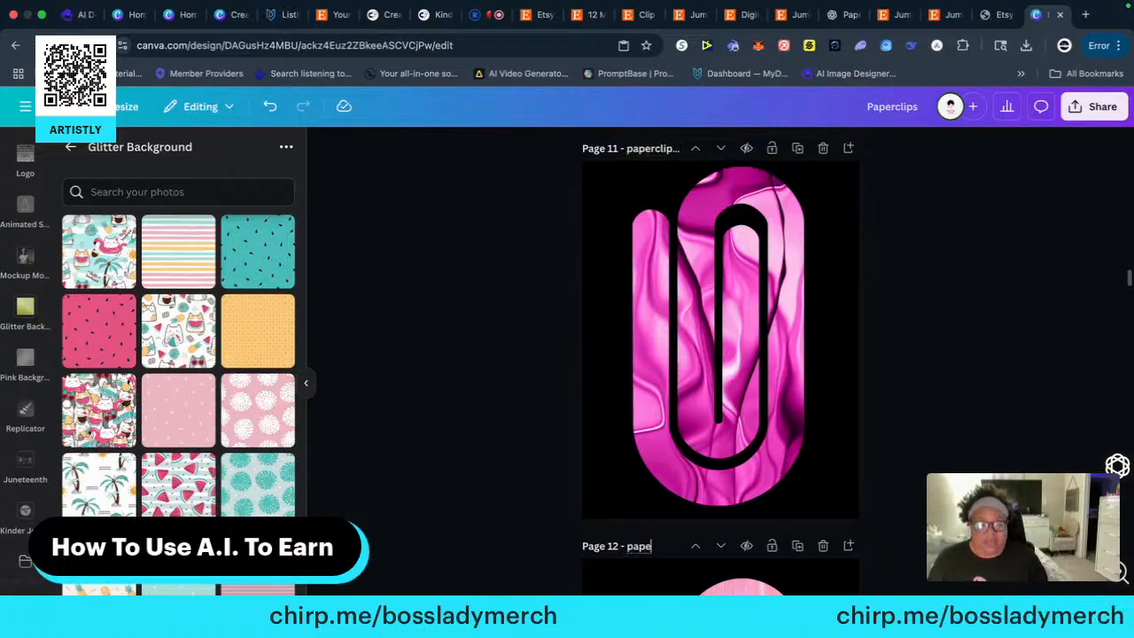
text(rclip)
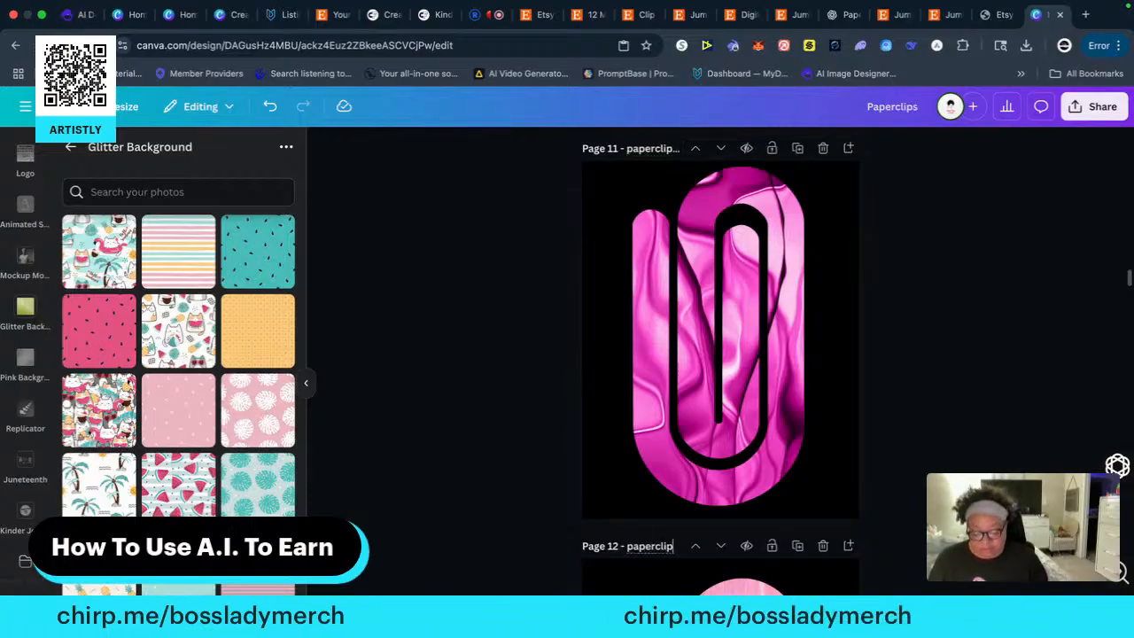
text(12)
Title page 13, which holds the pink bokeh-patterned clip, "paperclip13"
scroll(508, 468, down, 2)
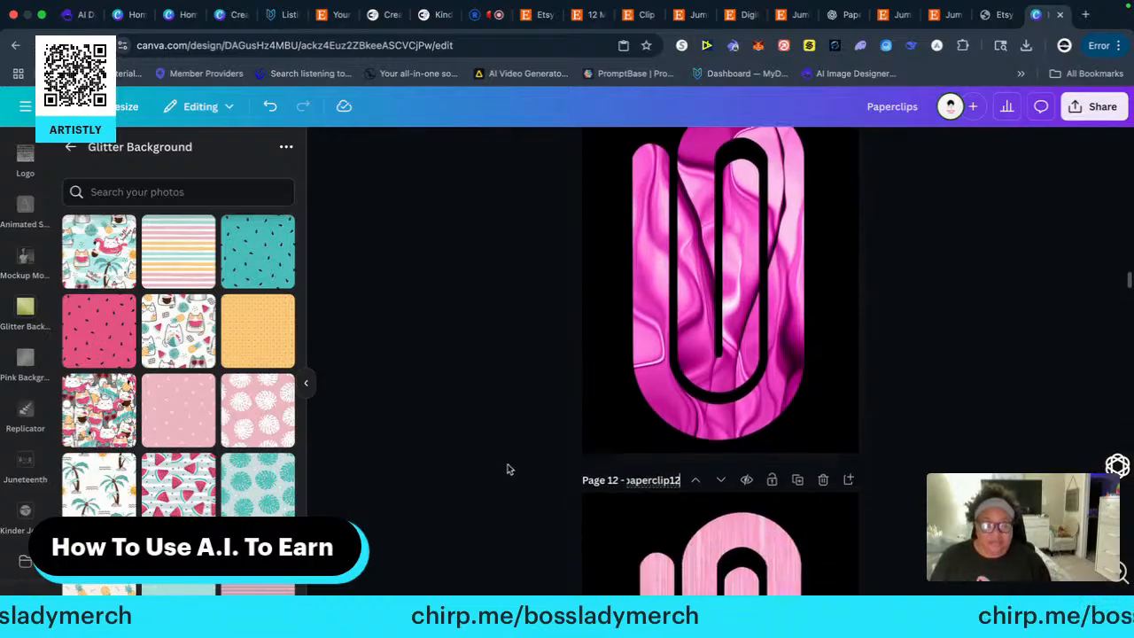
scroll(508, 469, down, 8)
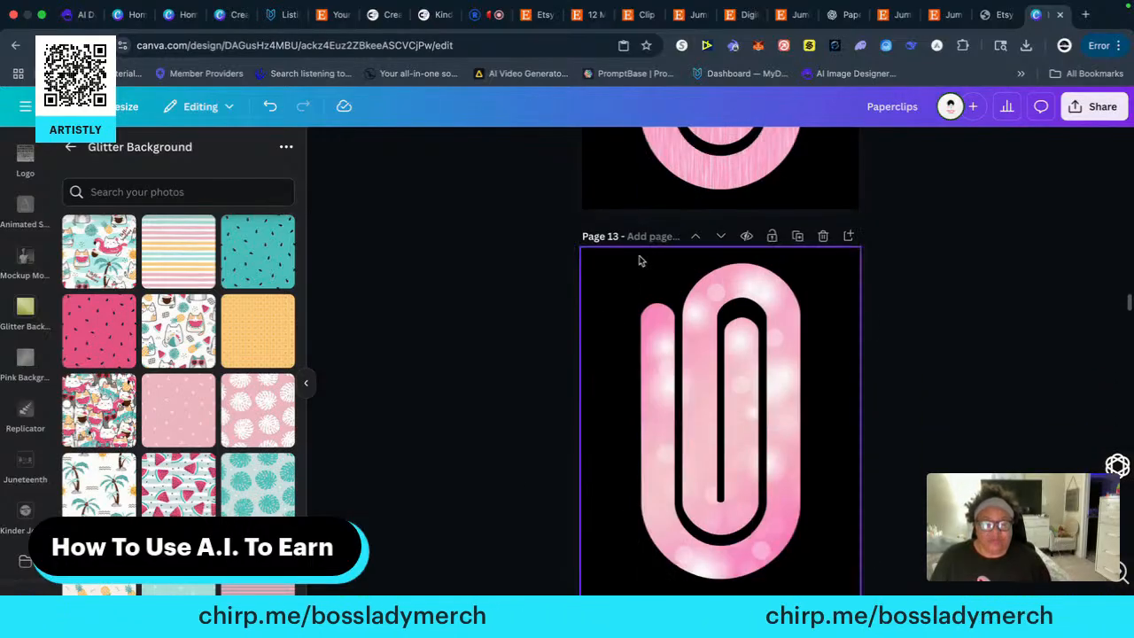
click(634, 238)
text(pa)
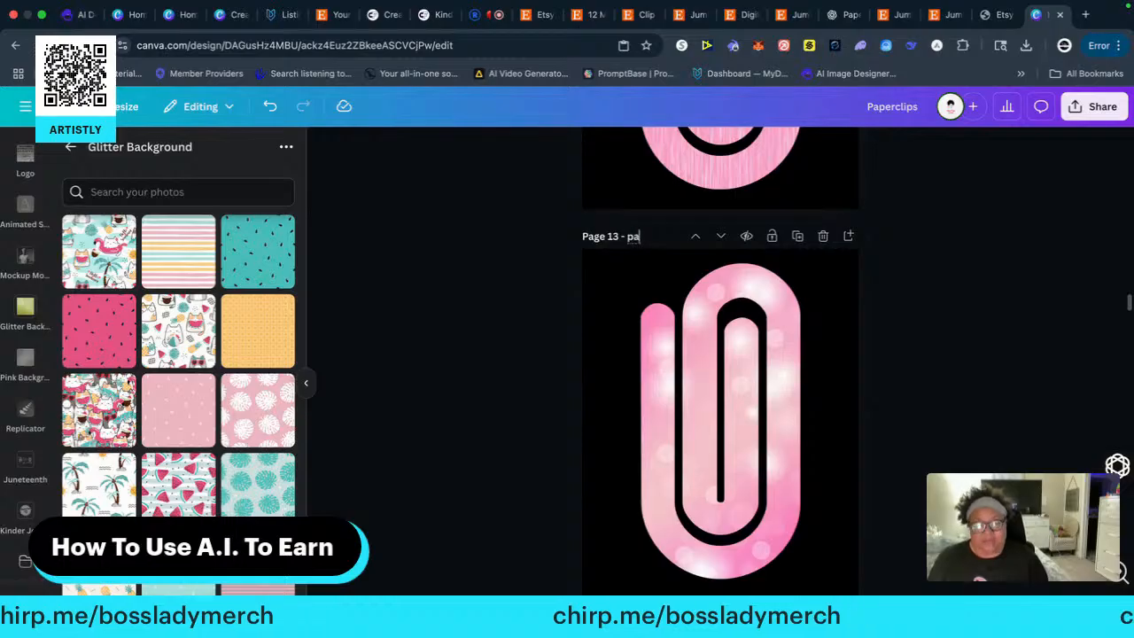
text(perclip13)
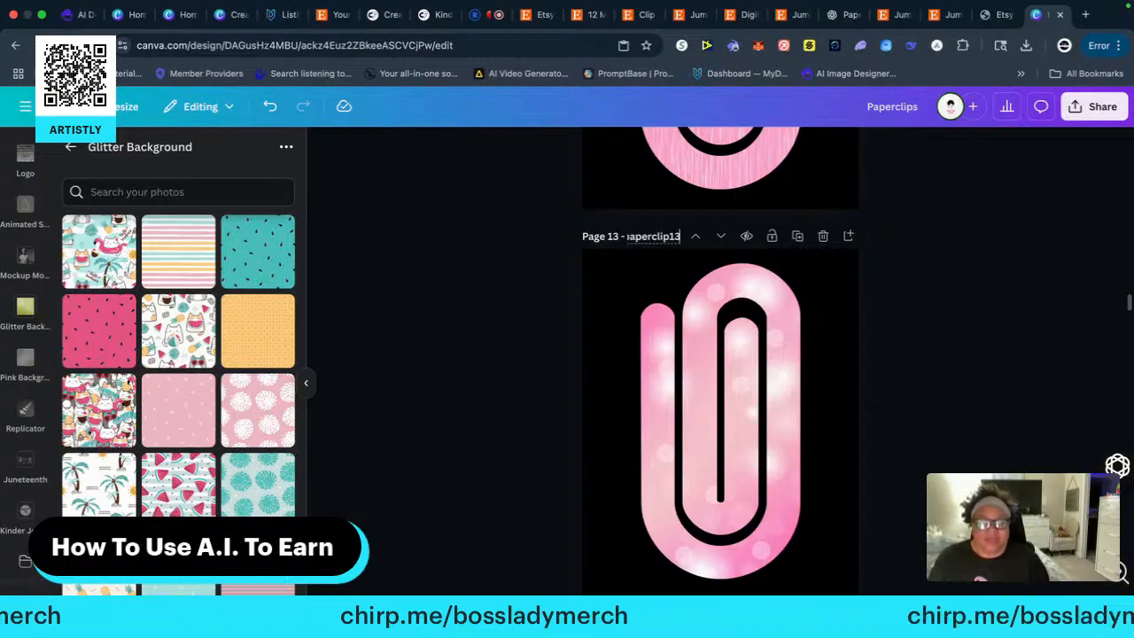
click(518, 349)
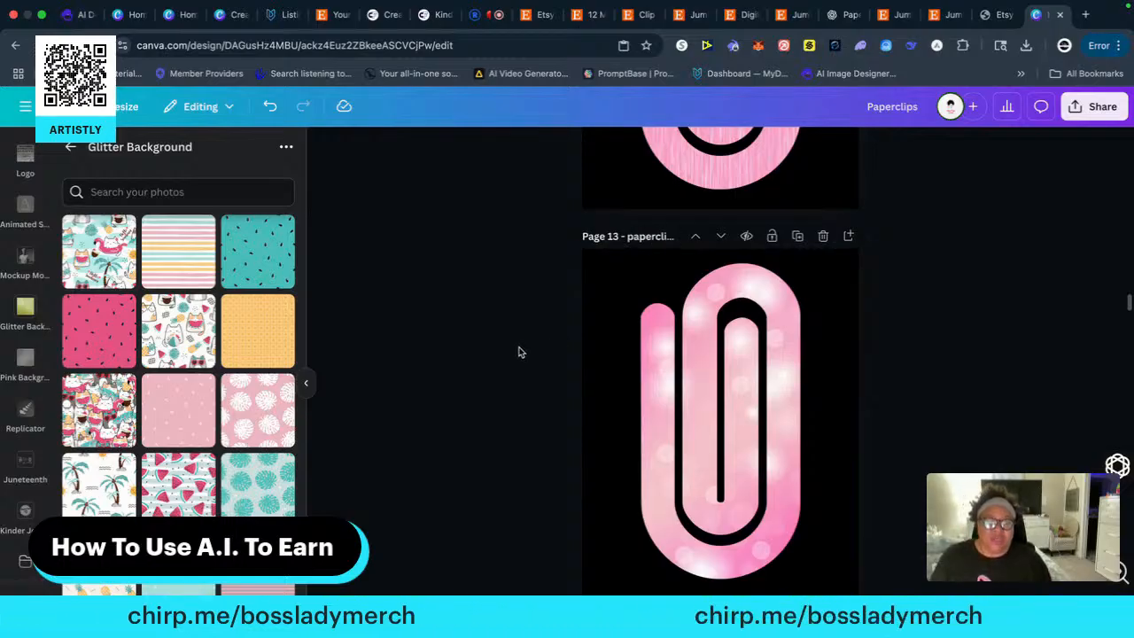
Title page 14, which holds the white clip with pink leopard spots, "paperclip1"
scroll(540, 355, down, 3)
click(631, 356)
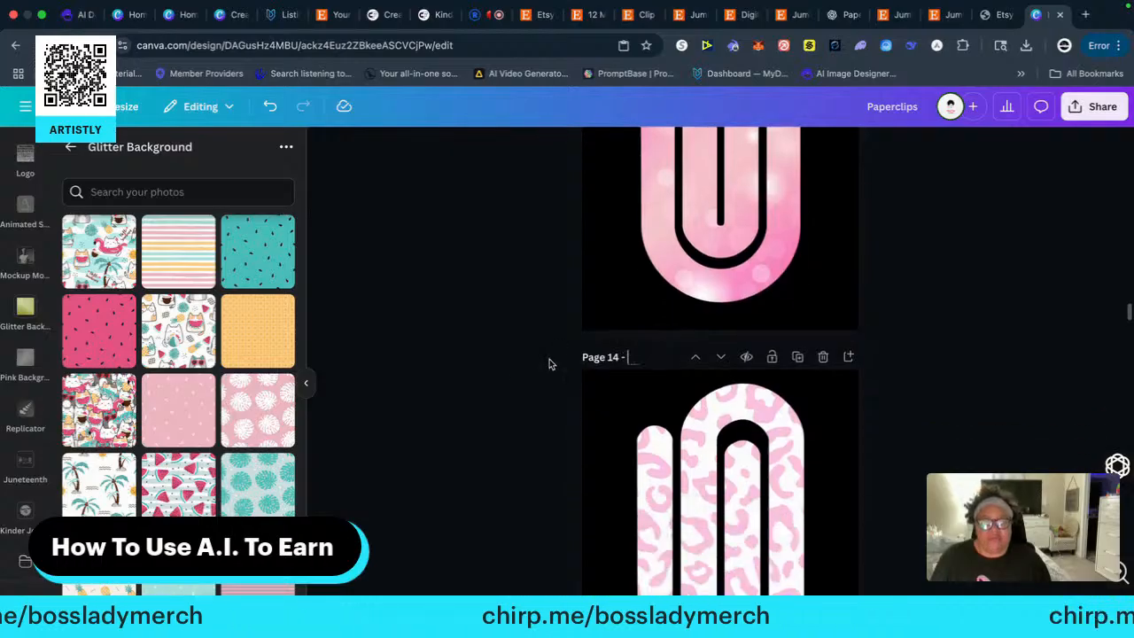
text(p)
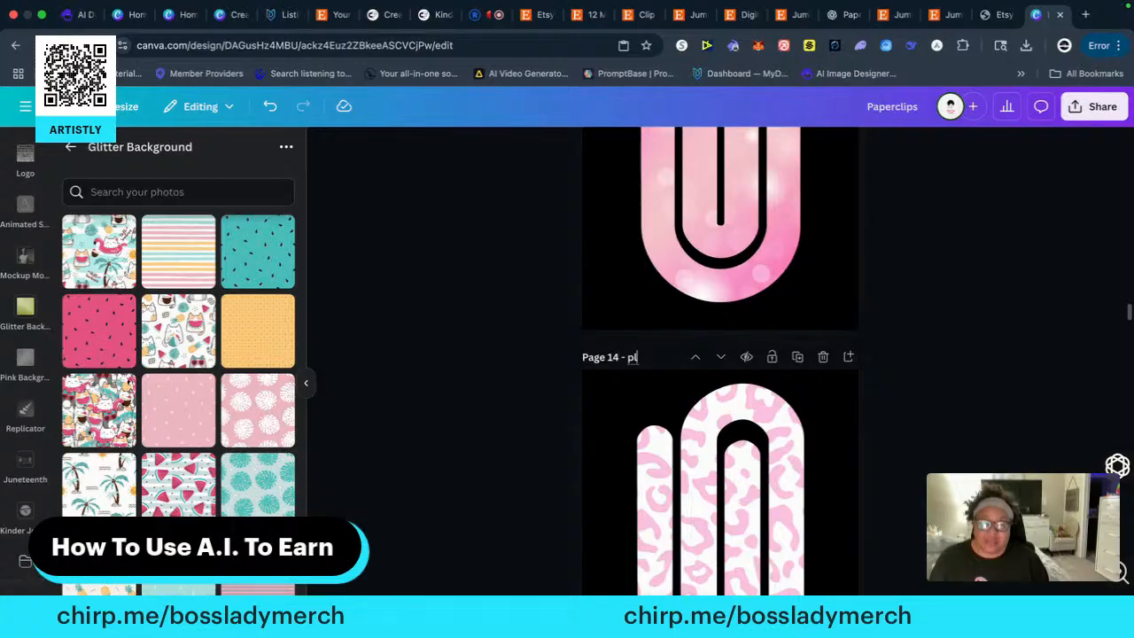
text(aperclip)
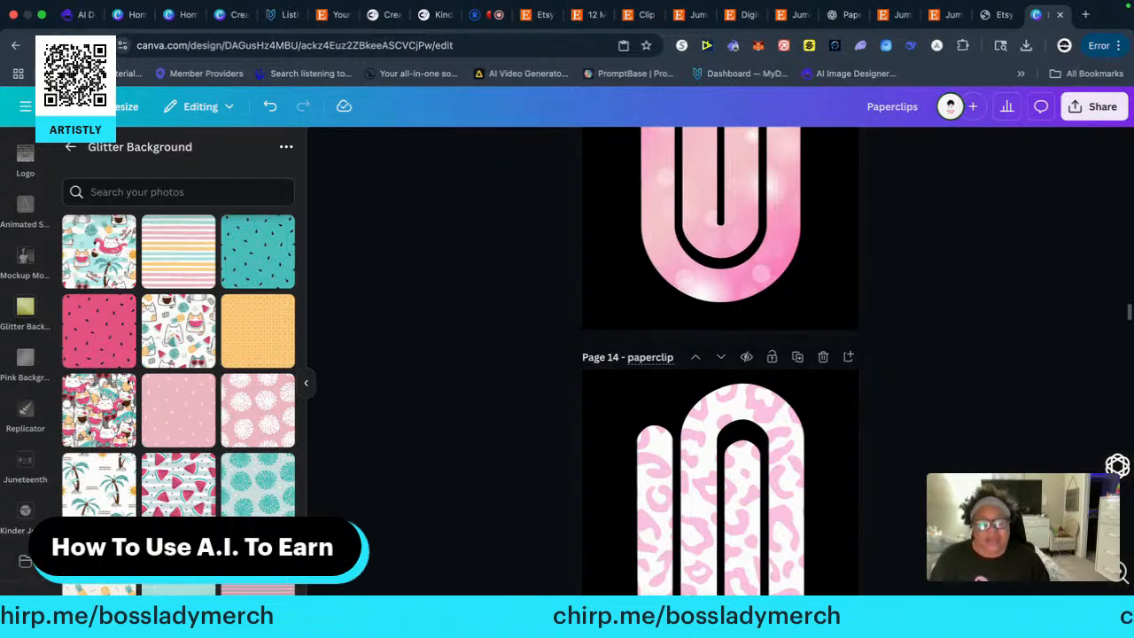
scroll(478, 312, up, 3)
text(lip)
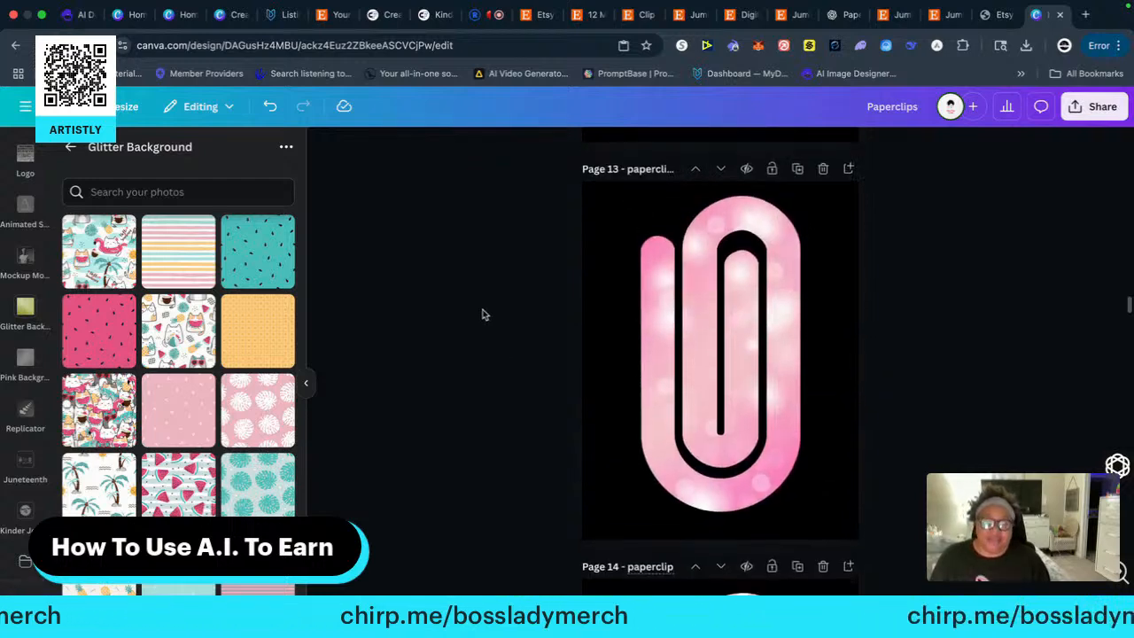
scroll(483, 315, down, 3)
text(13)
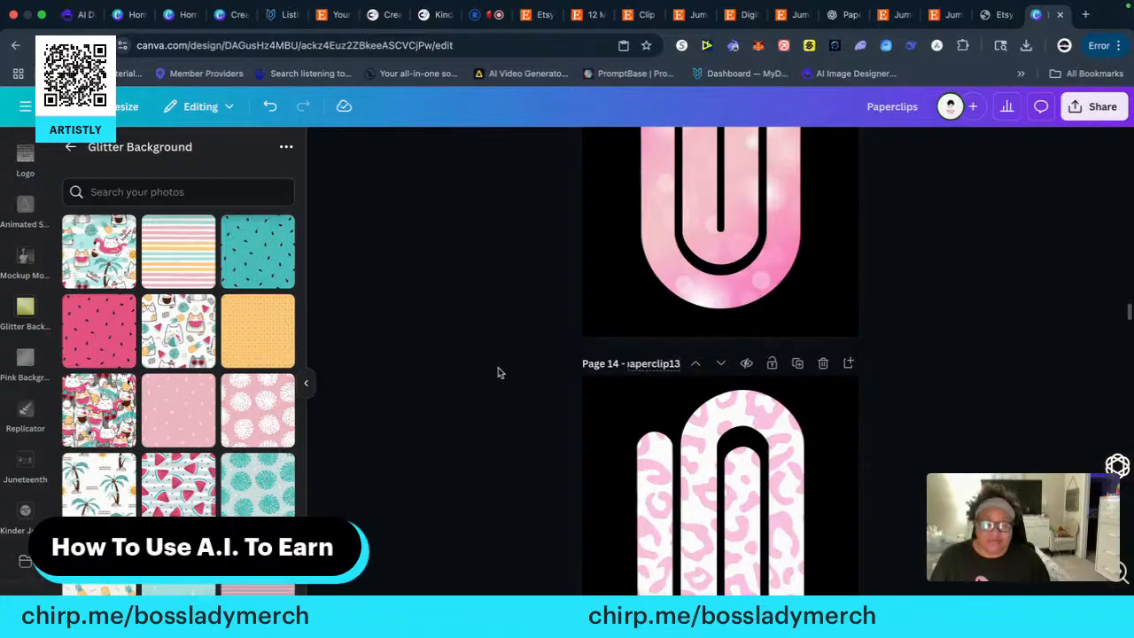
Title page 15, which holds the hot pink clip with white hearts, "paperclip14"
scroll(498, 371, down, 4)
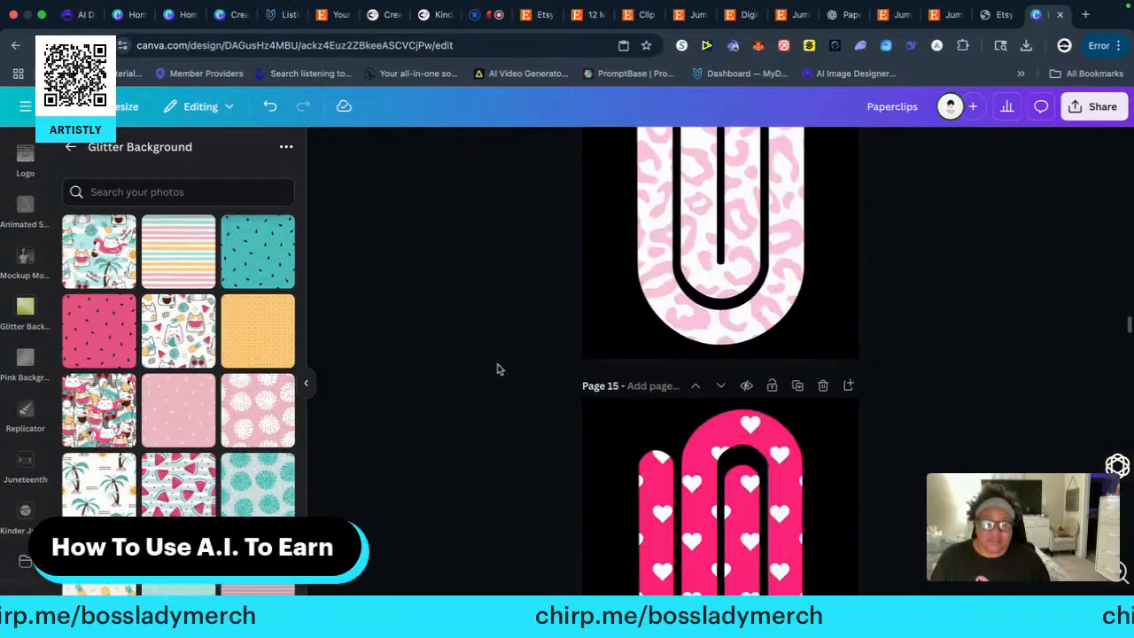
click(644, 389)
text(pap)
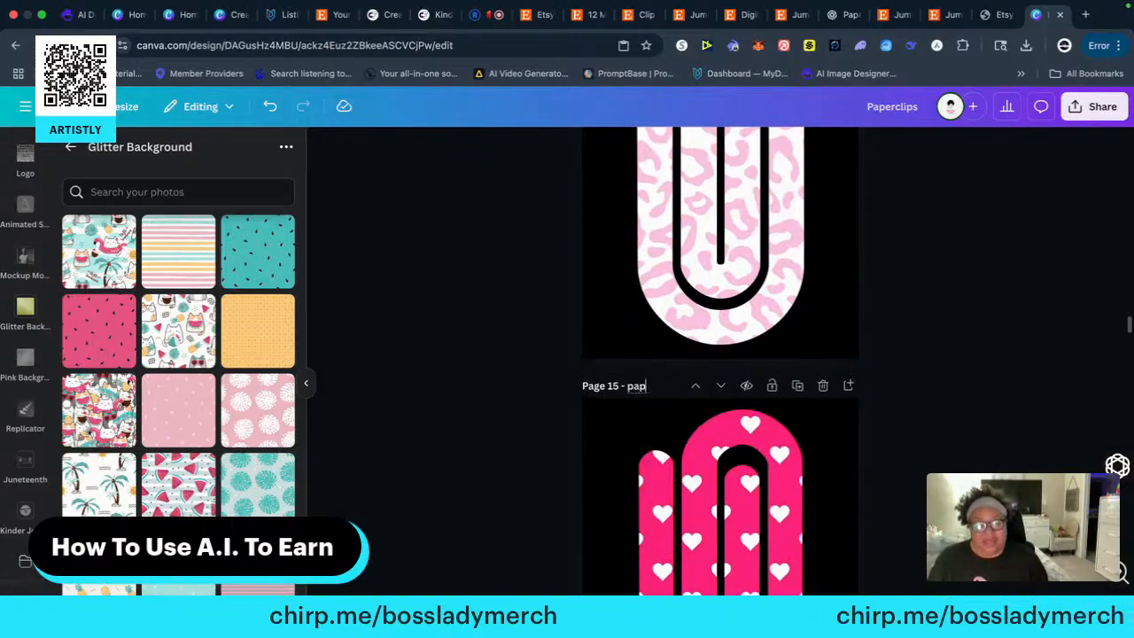
text(erclip1)
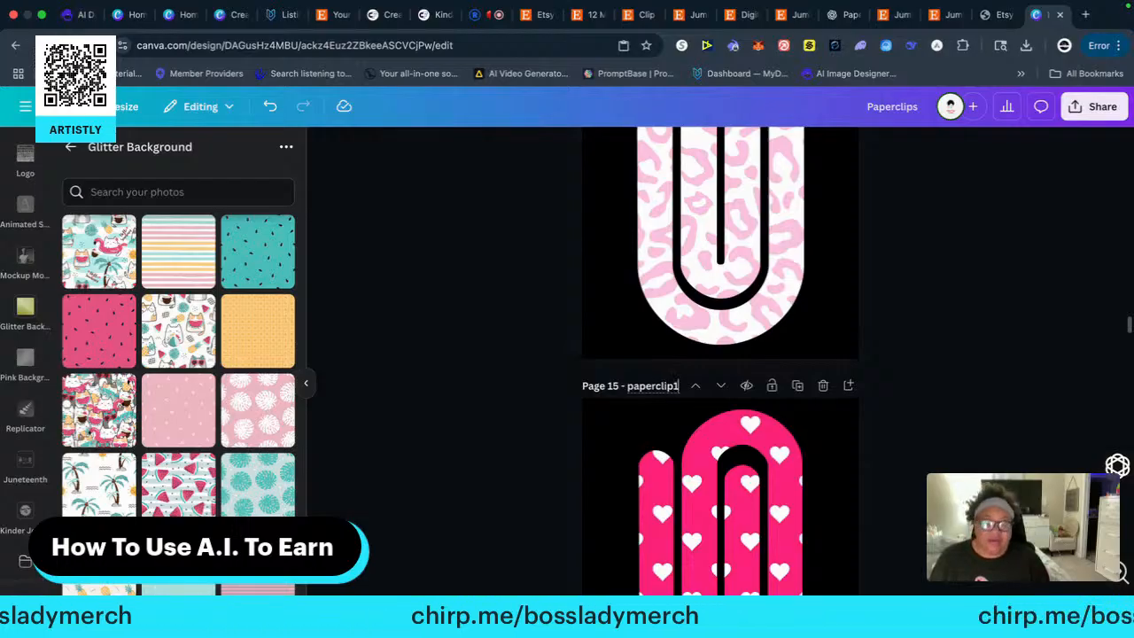
text(3)
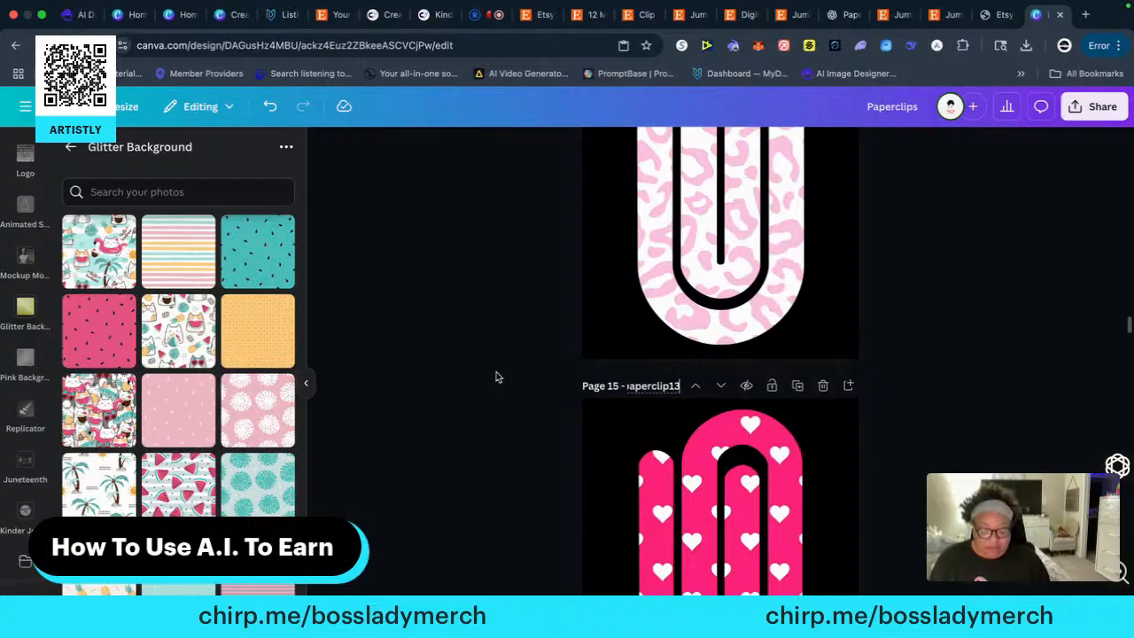
key(BackSpace)
text(4)
Title page 16, which holds the pink clip with the LOVE lettering pattern, "paperclip15"
scroll(479, 383, down, 3)
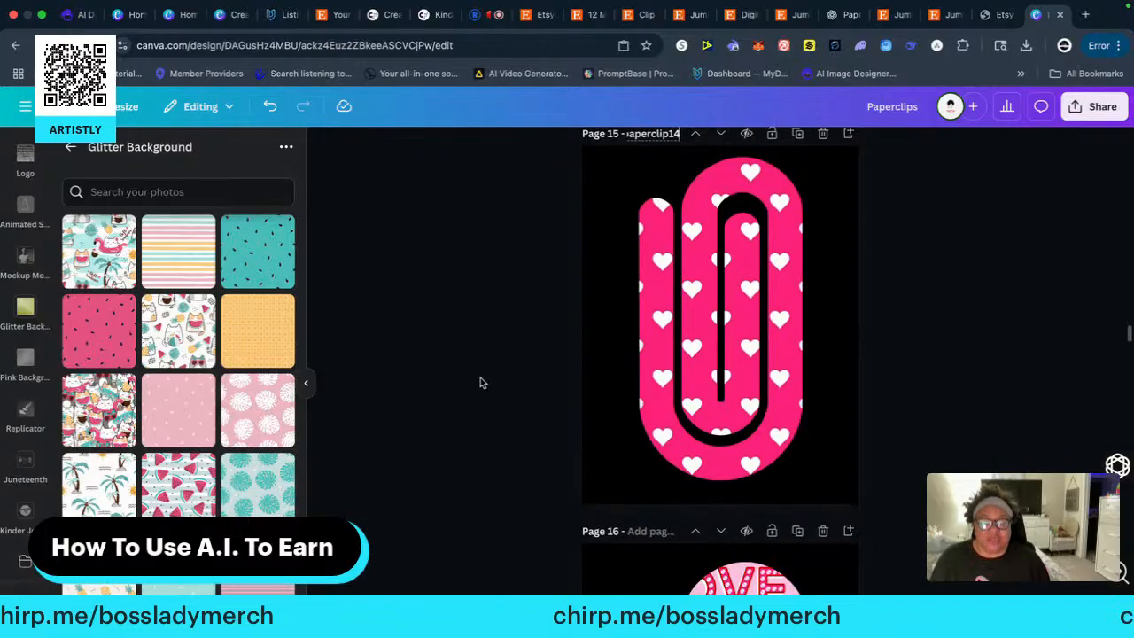
scroll(502, 384, down, 5)
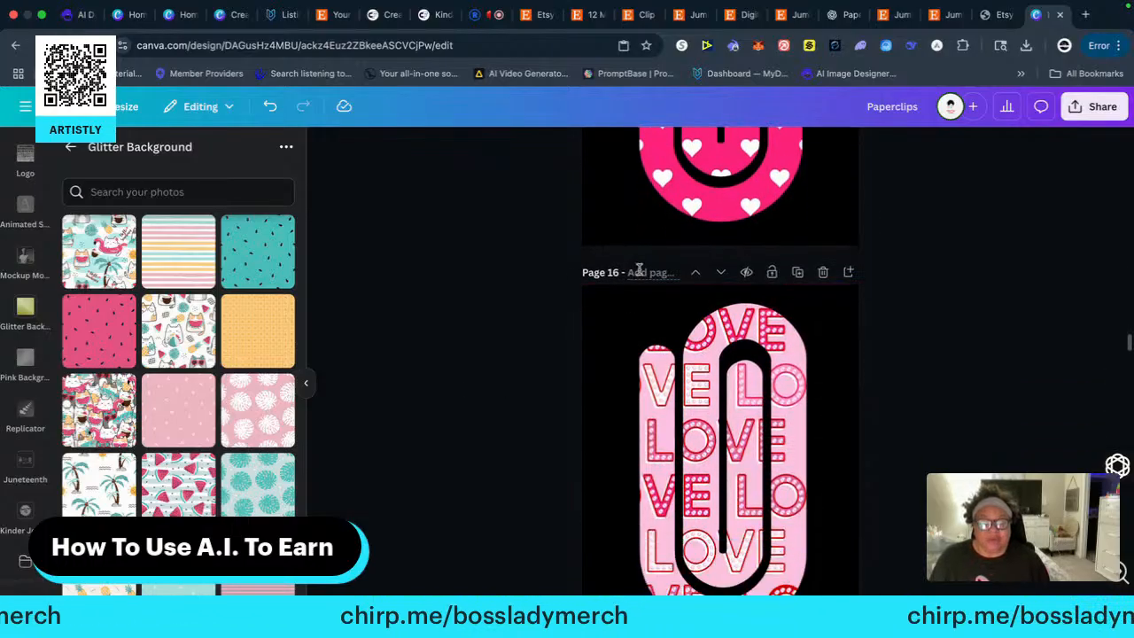
click(638, 272)
text(pap)
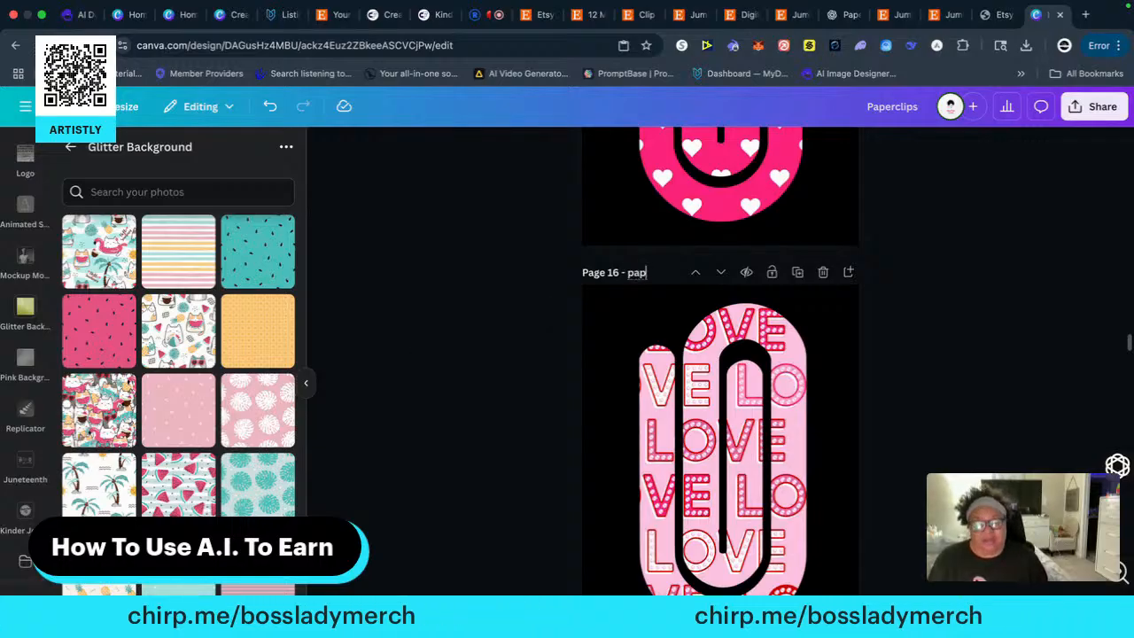
text(erclip)
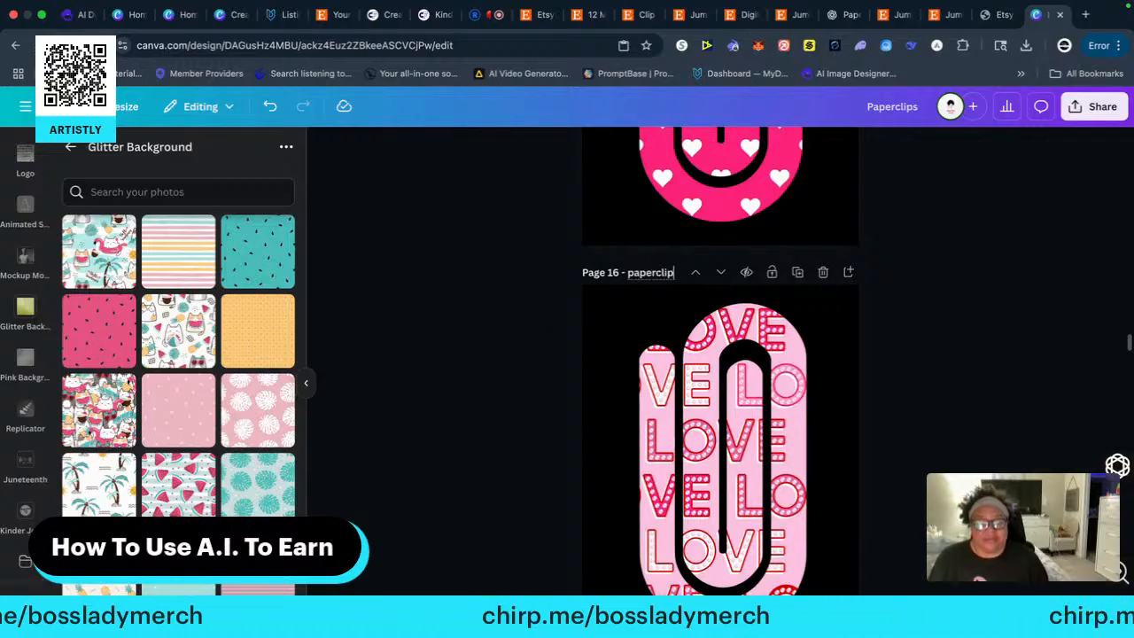
text(15)
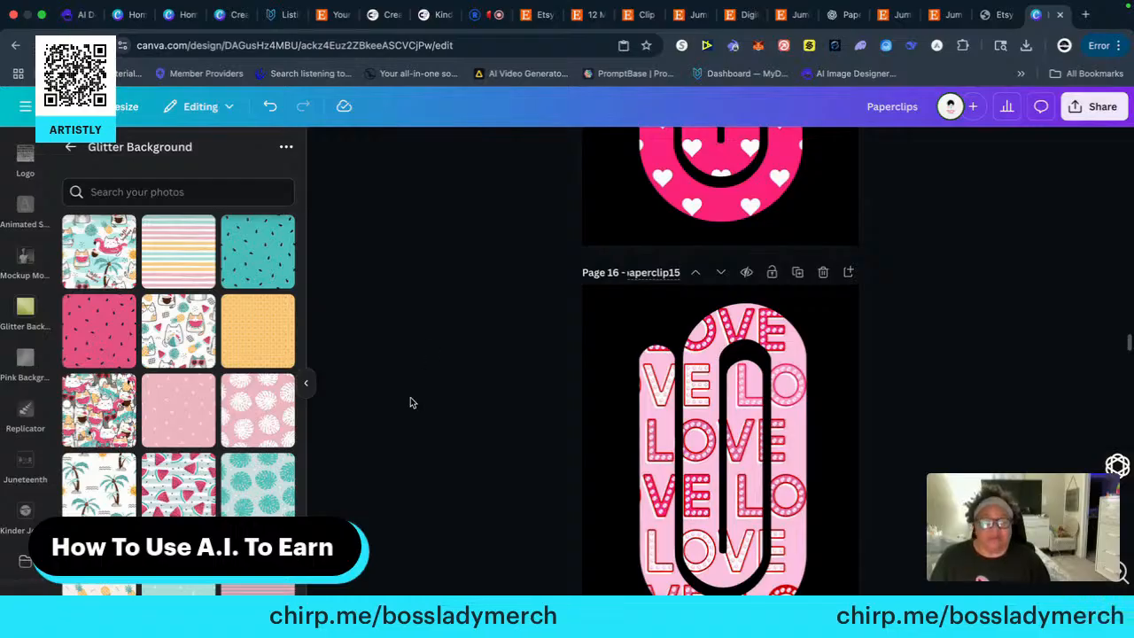
Title page 17, which holds the pink geometric diamond-patterned clip, "paperclip1"
scroll(443, 397, down, 5)
click(625, 380)
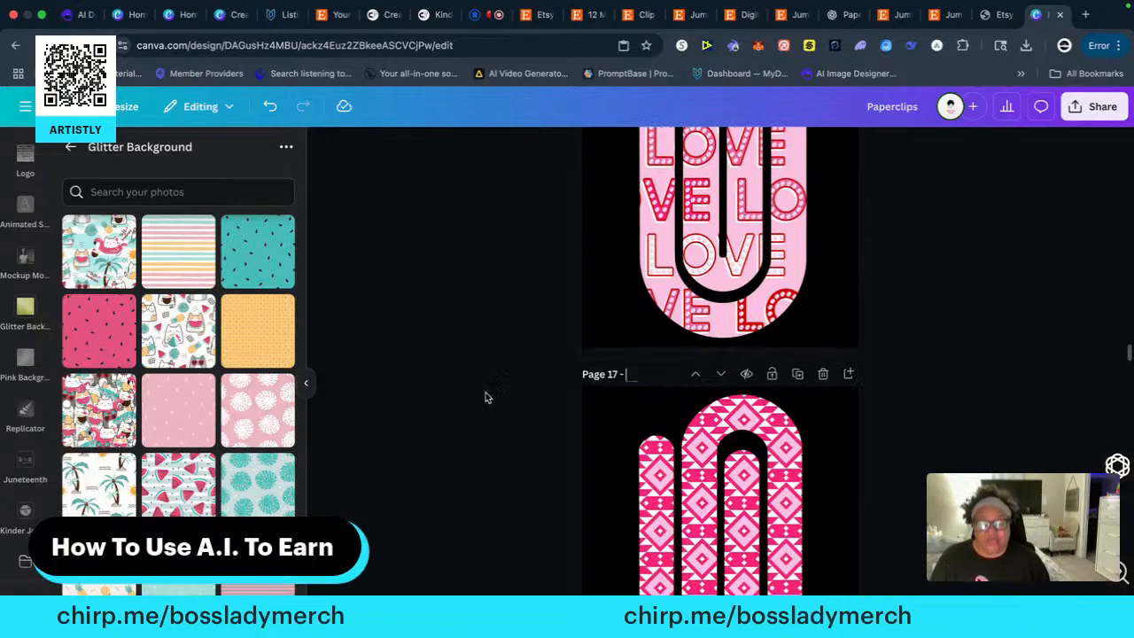
text(paper)
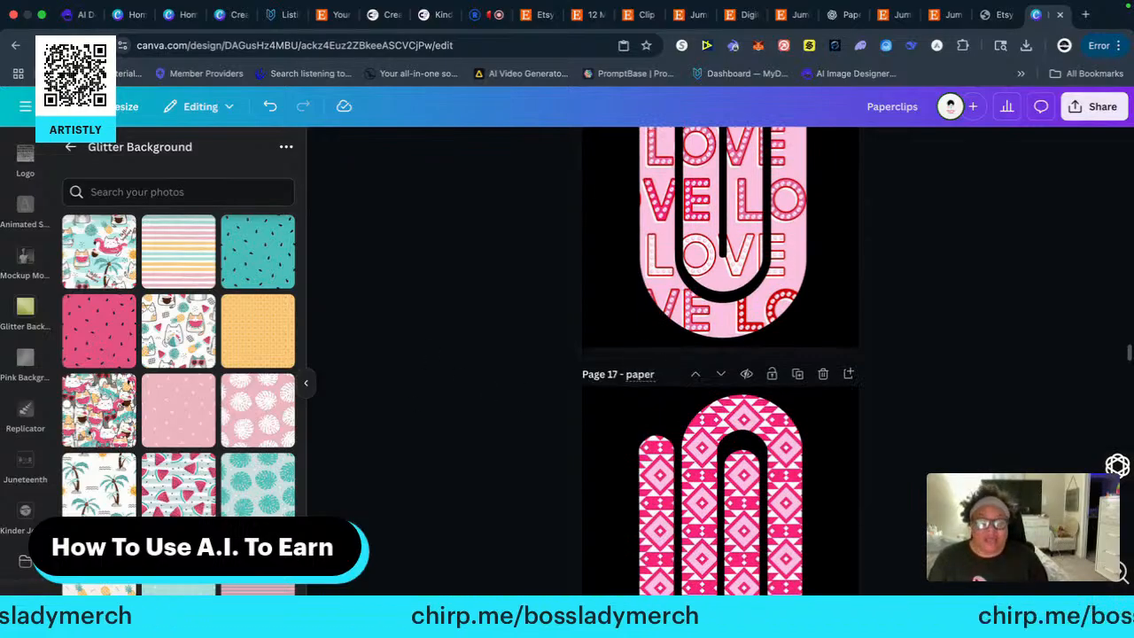
text(clip)
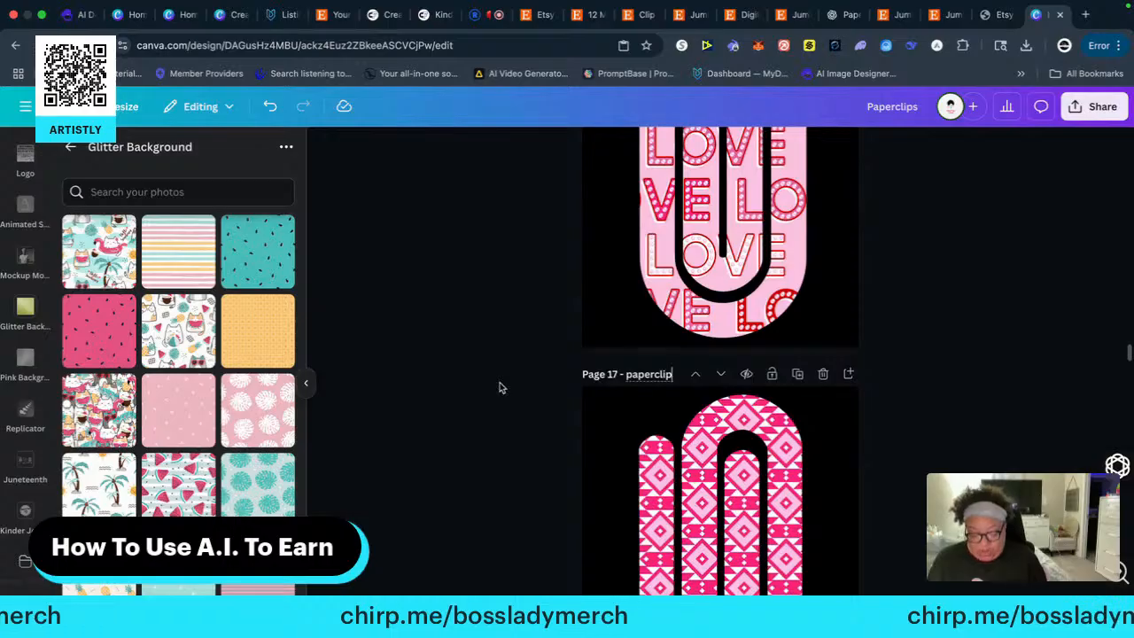
text(17)
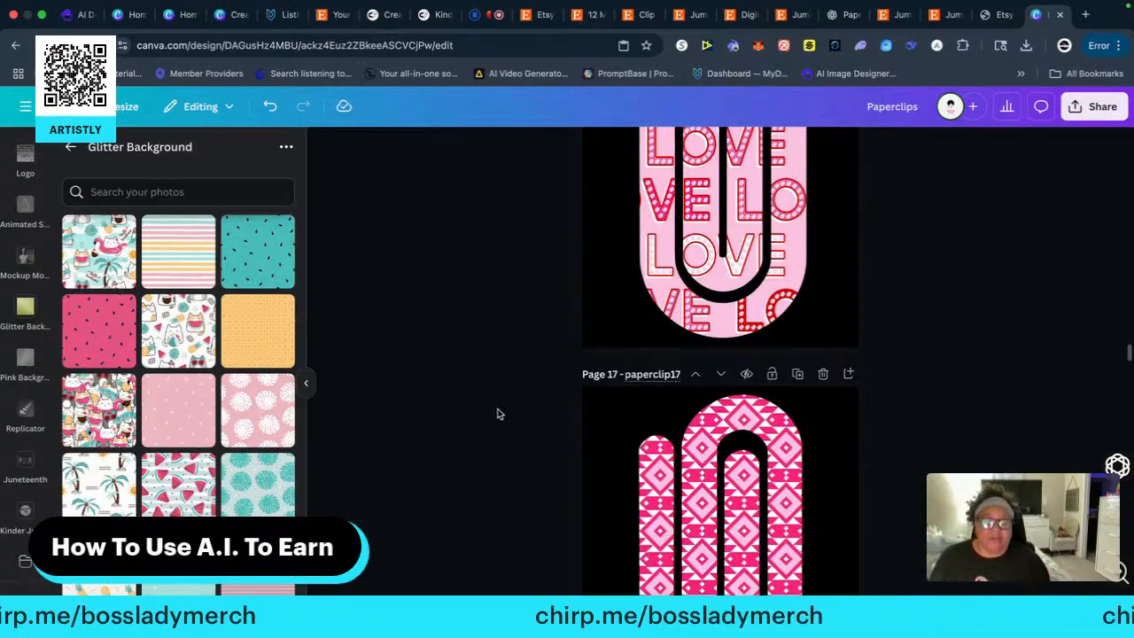
Title page 18, which holds the white clip with pink polka dots, "paperclip18"
scroll(503, 411, down, 6)
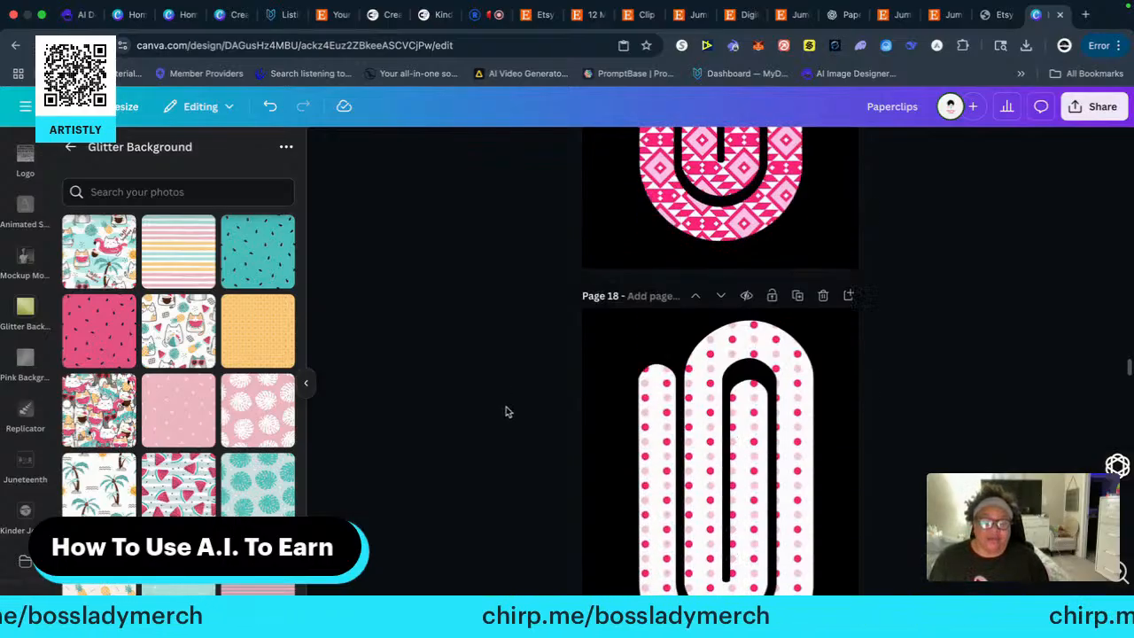
click(629, 196)
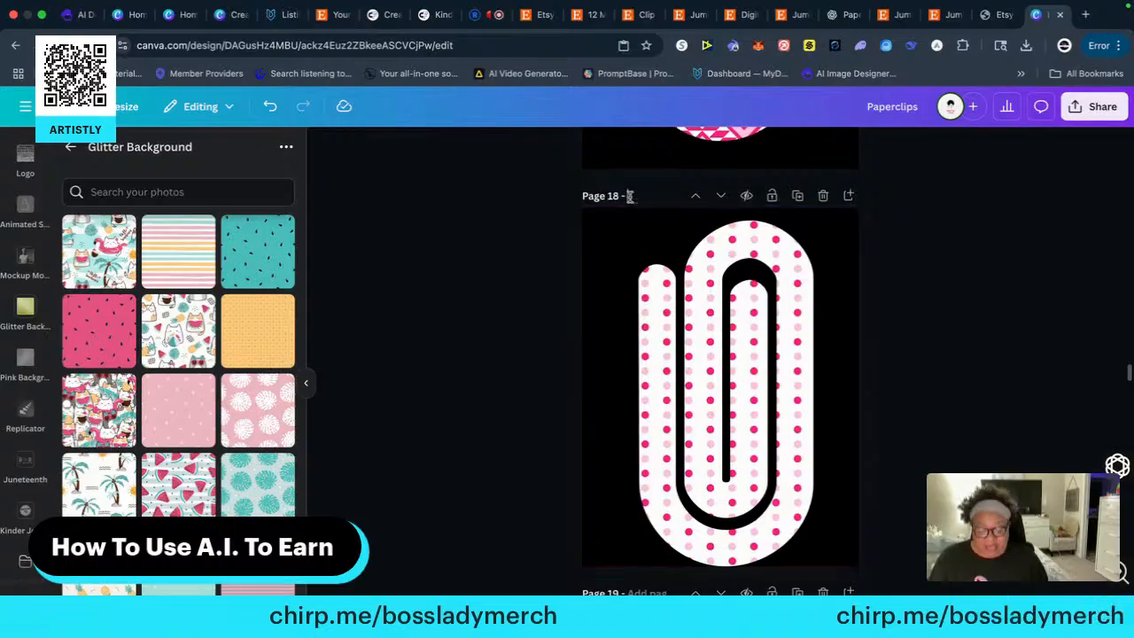
text(paper)
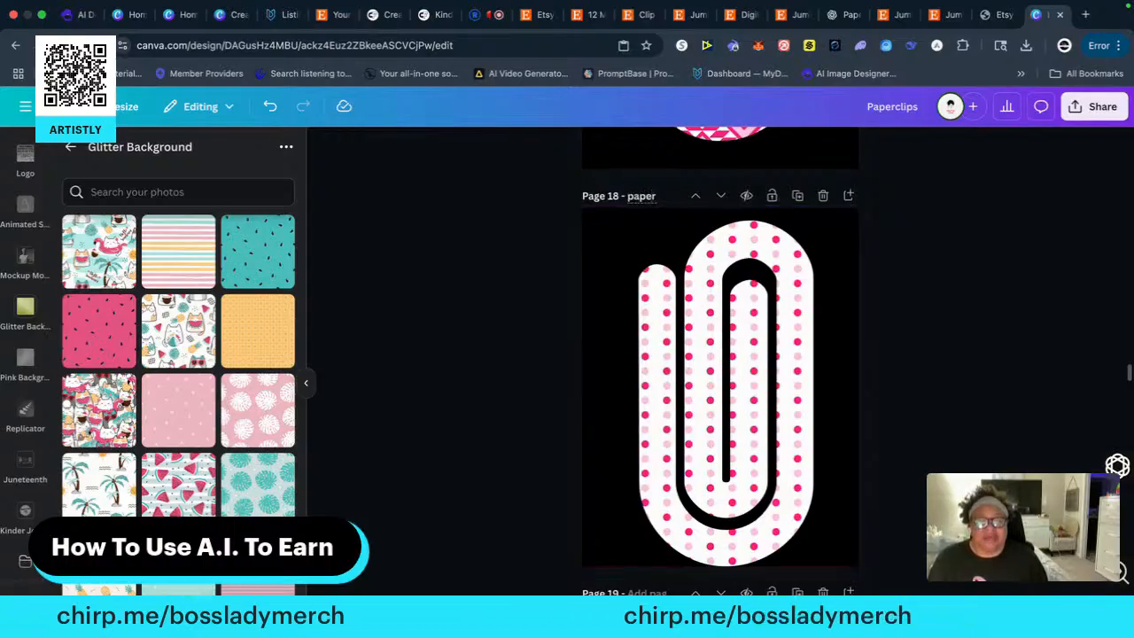
text(clip18)
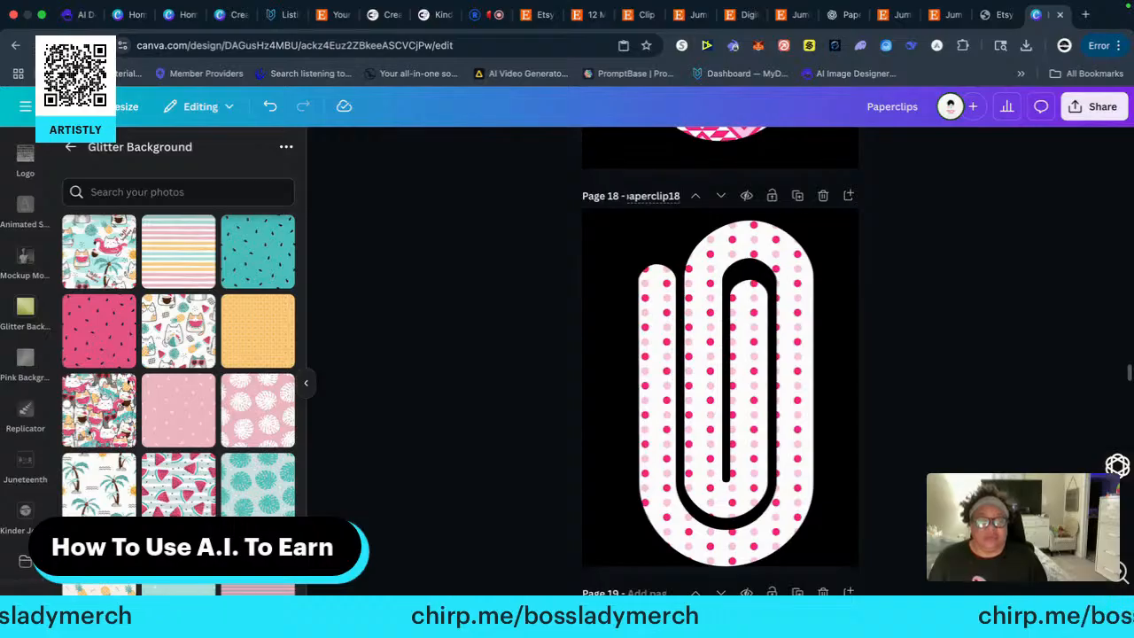
Title page 19, which holds the pink marbled clip, "paperclip19"
scroll(529, 384, down, 5)
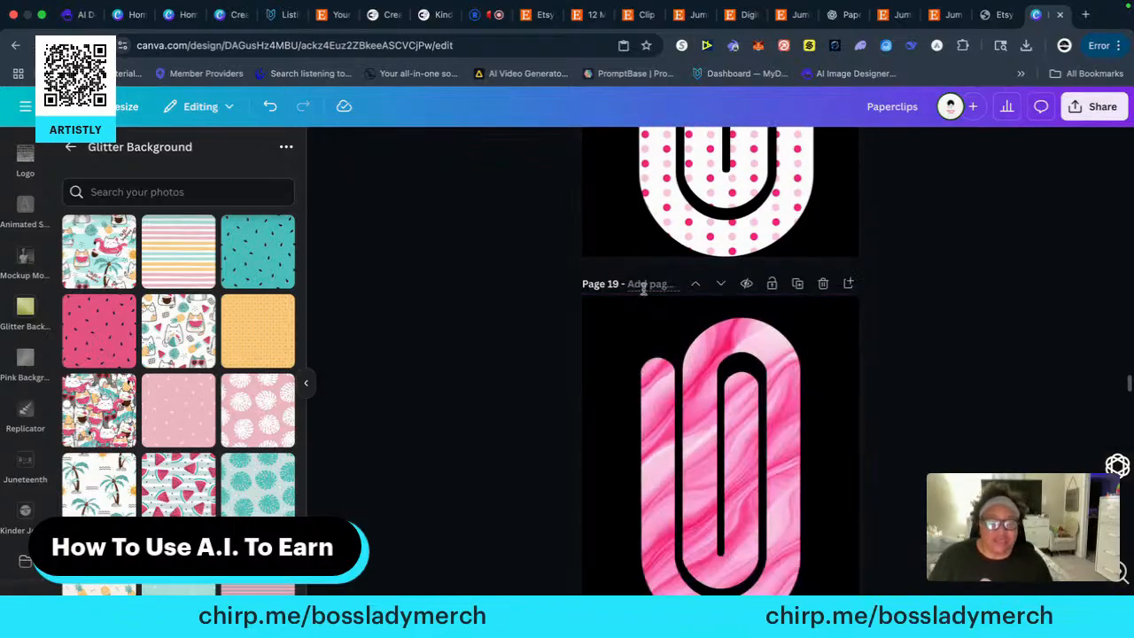
click(644, 285)
text(pa)
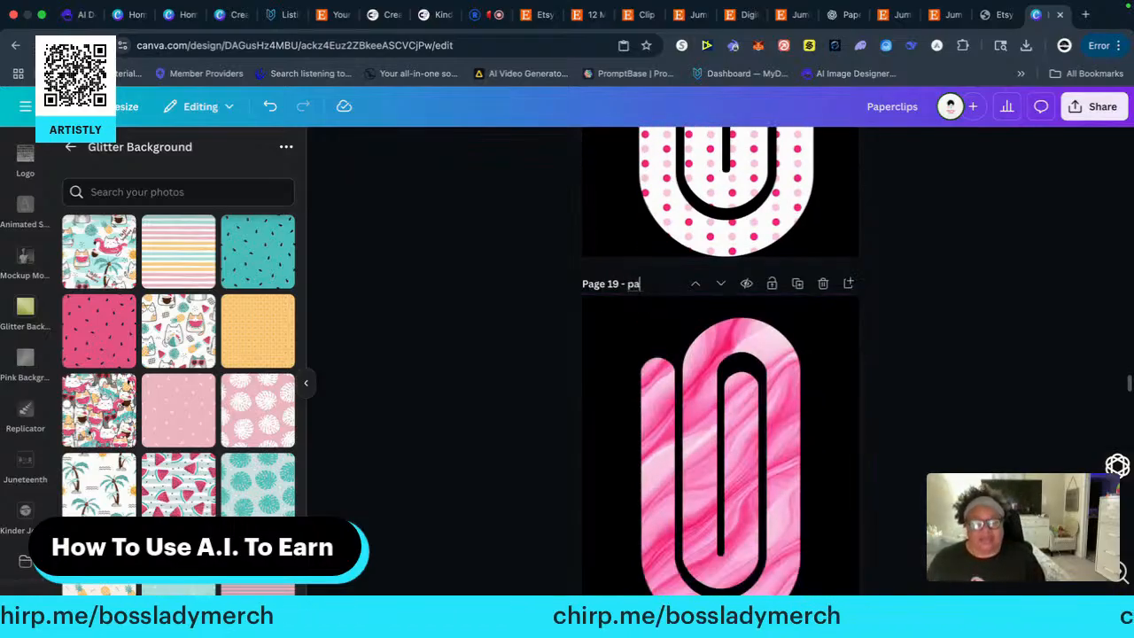
text(perclip19)
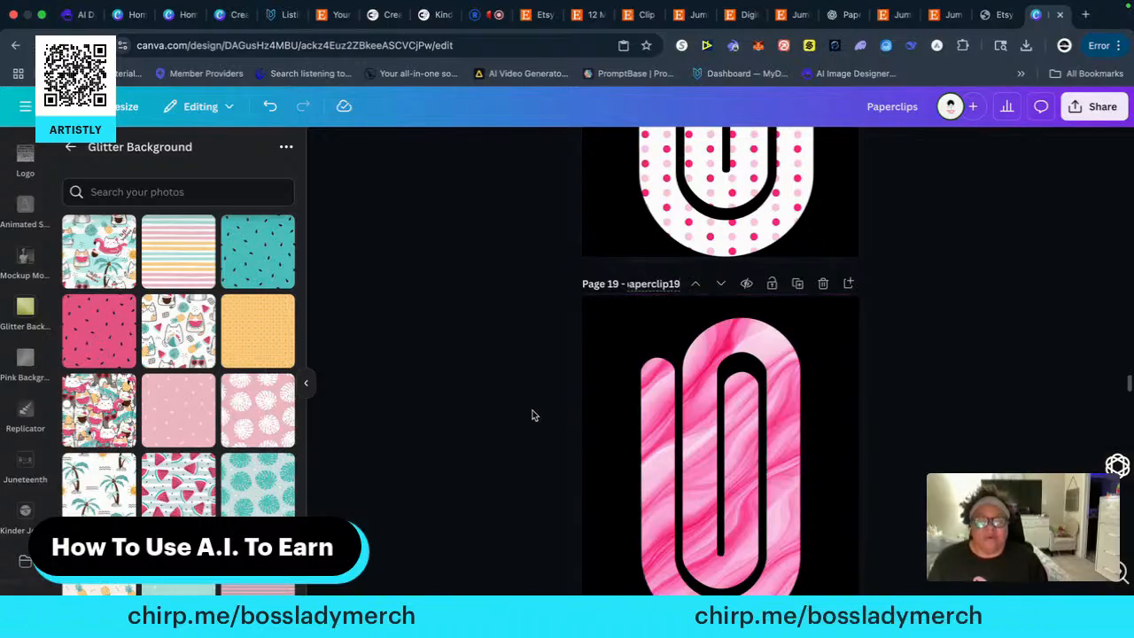
Title page 20, which holds the pink watermelon-patterned clip, "paperclip20"
scroll(534, 414, down, 5)
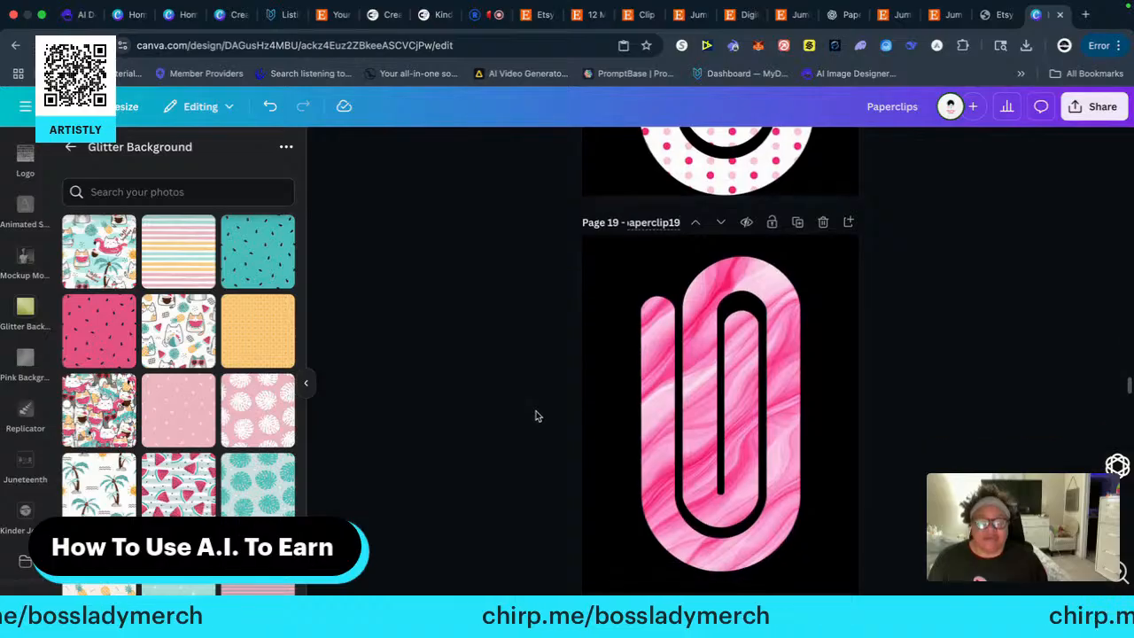
click(638, 221)
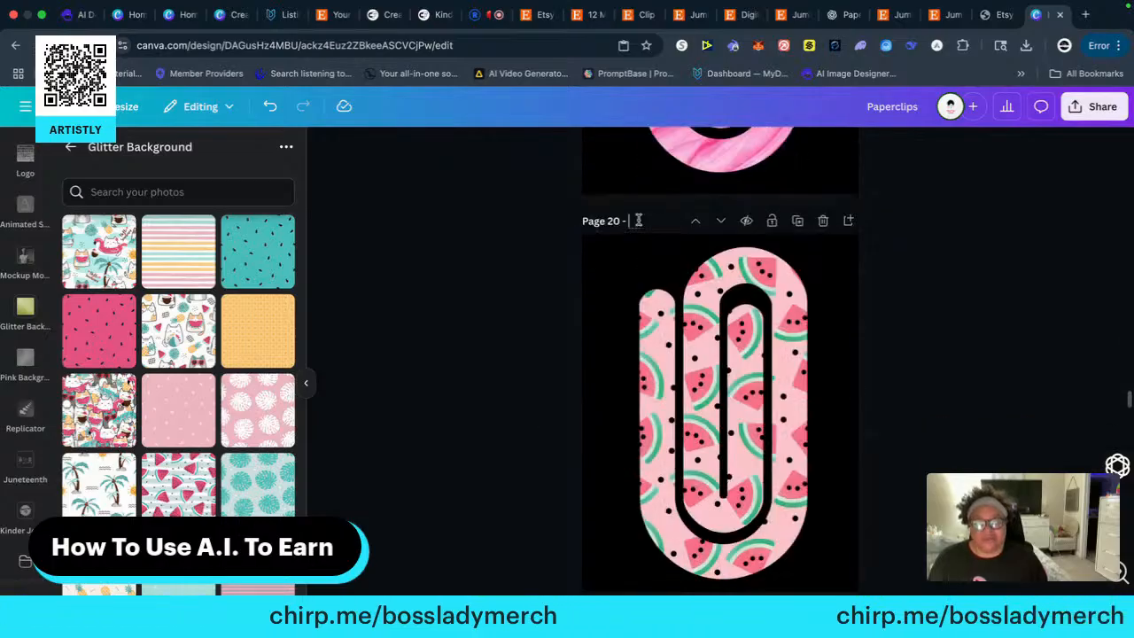
text(paper)
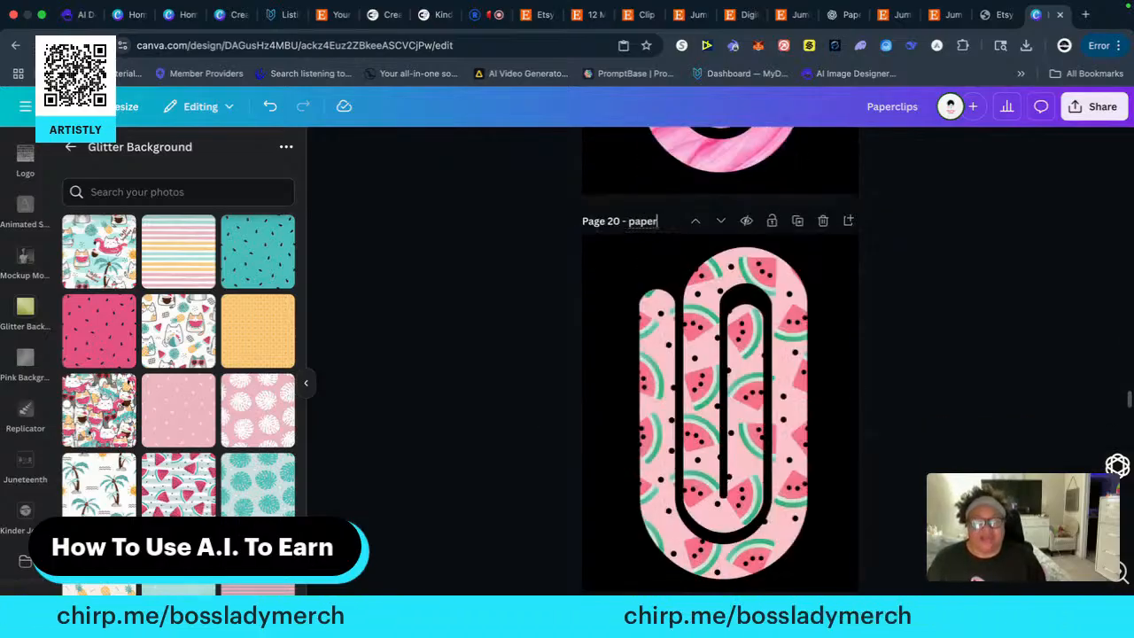
text(clip20)
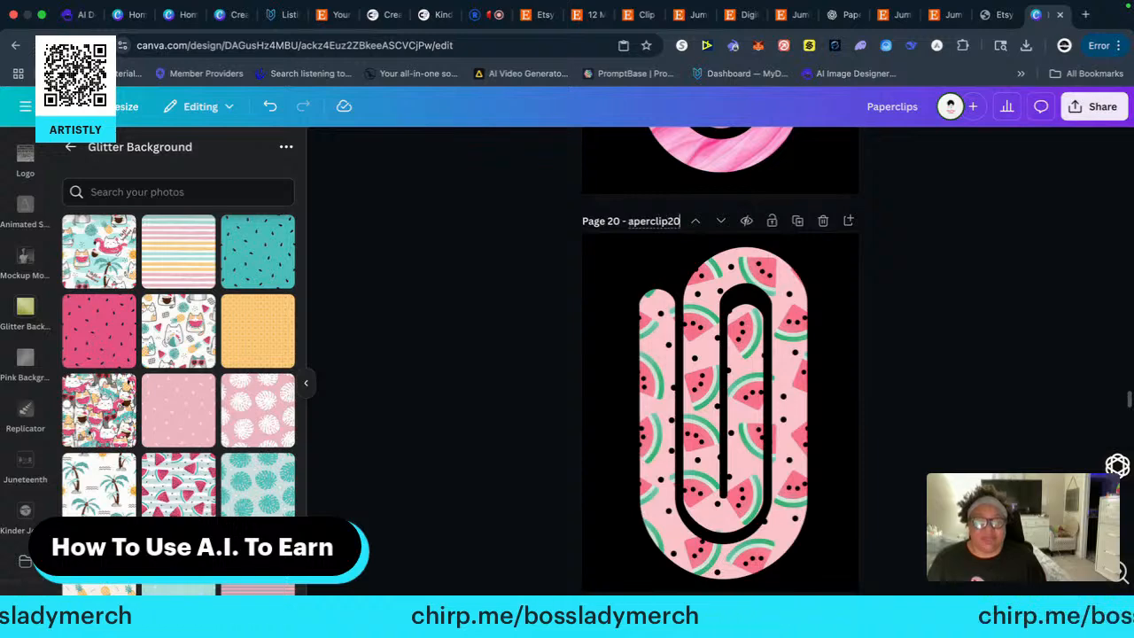
Title page 21, which holds the white clip with rows of small red hearts, "paperclip21"
scroll(511, 394, down, 7)
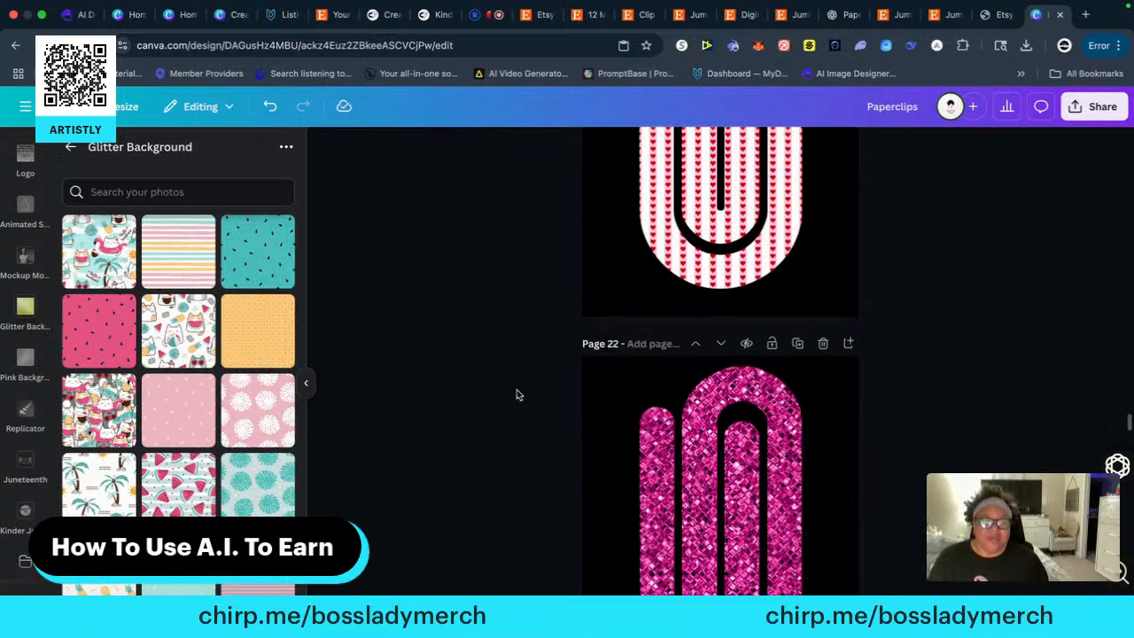
scroll(518, 390, up, 3)
click(640, 172)
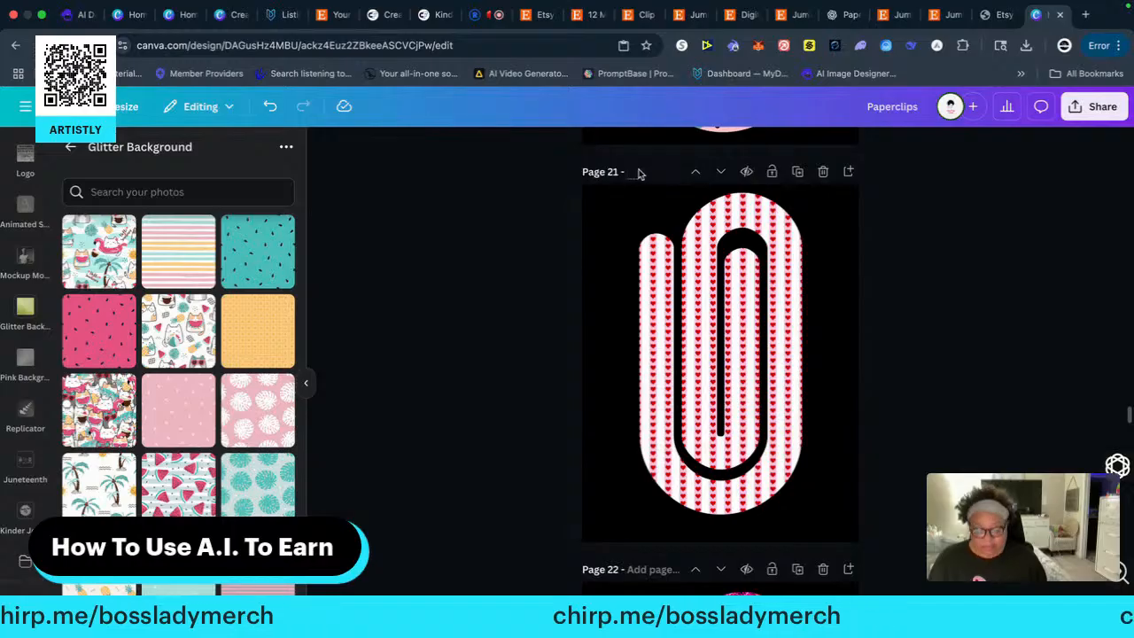
text(paperclip21)
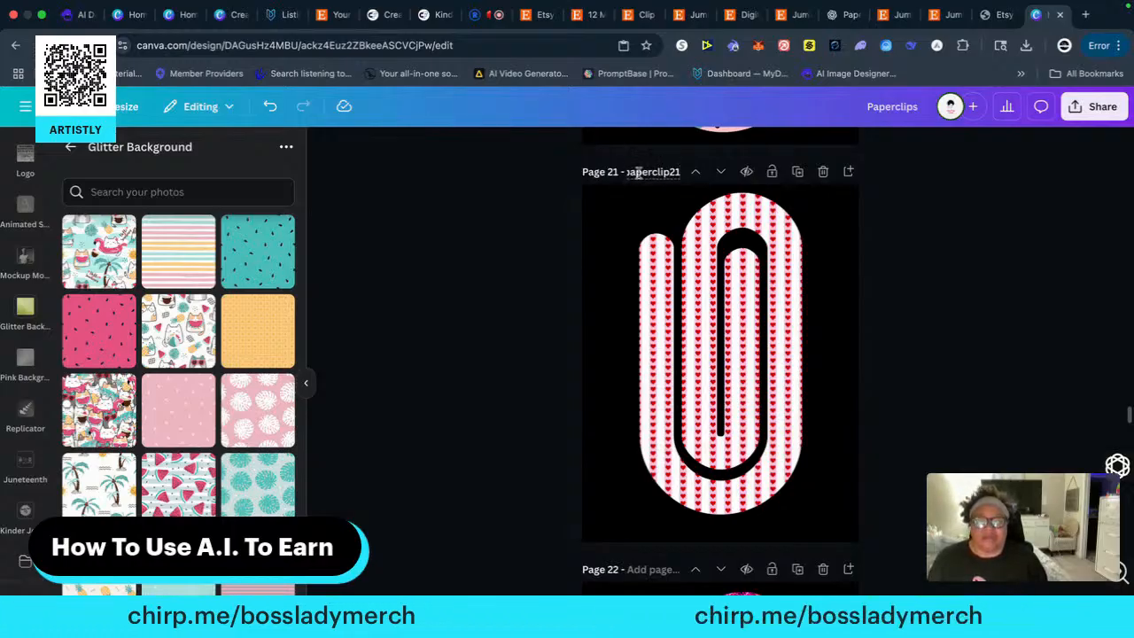
Give page 22, which holds the magenta glitter clip, its "paperclip" title in line with the previous pages
scroll(512, 367, down, 3)
click(641, 346)
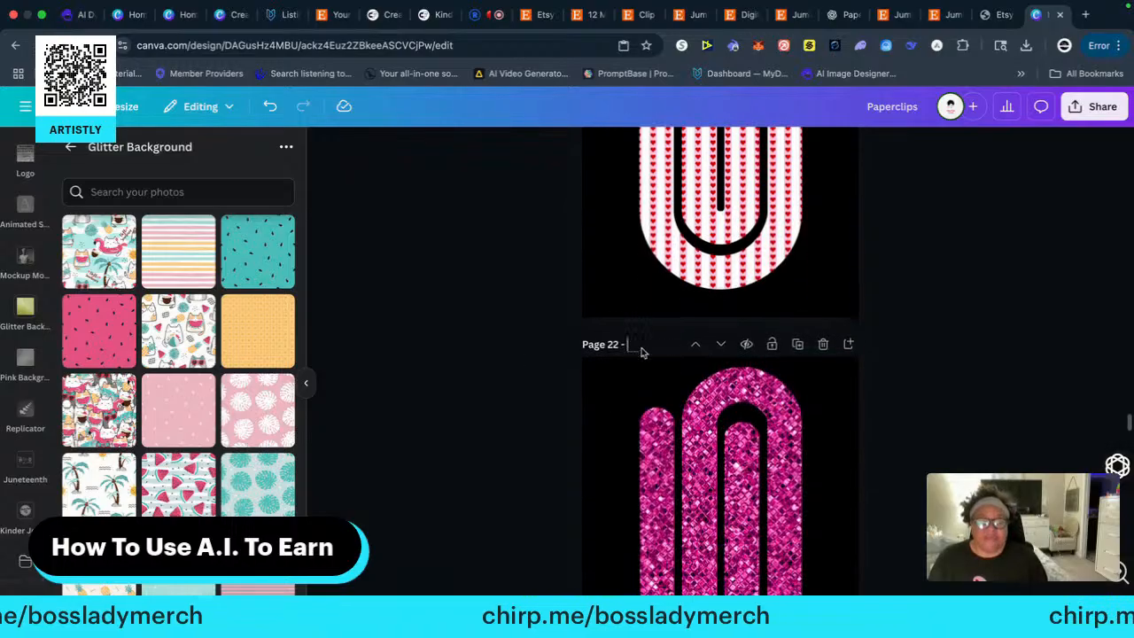
text(p)
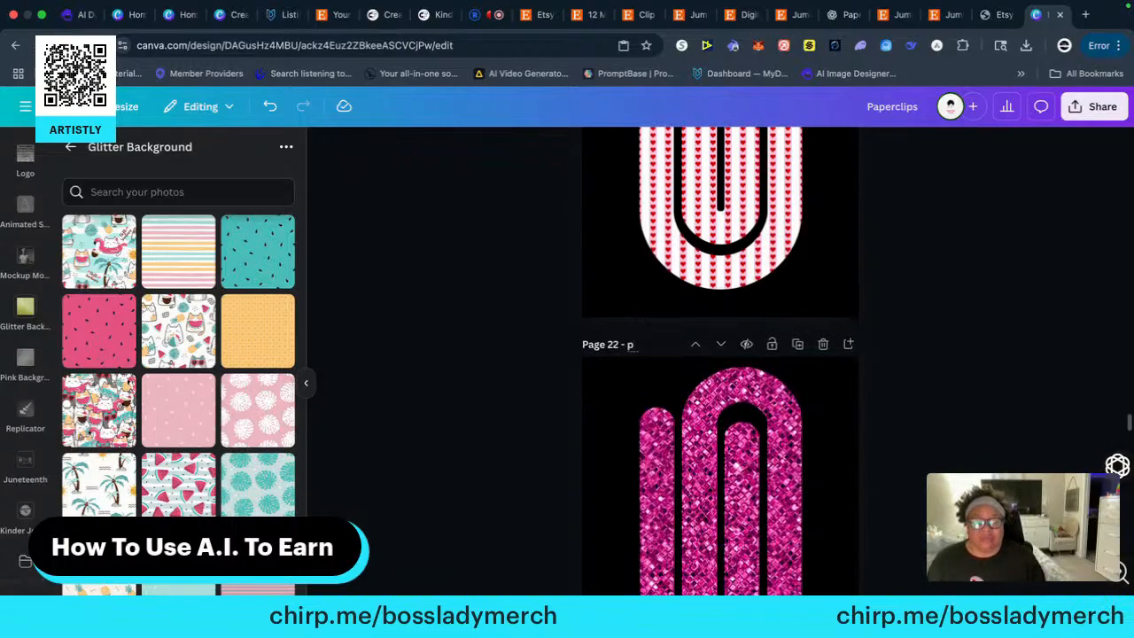
text(aperclip)
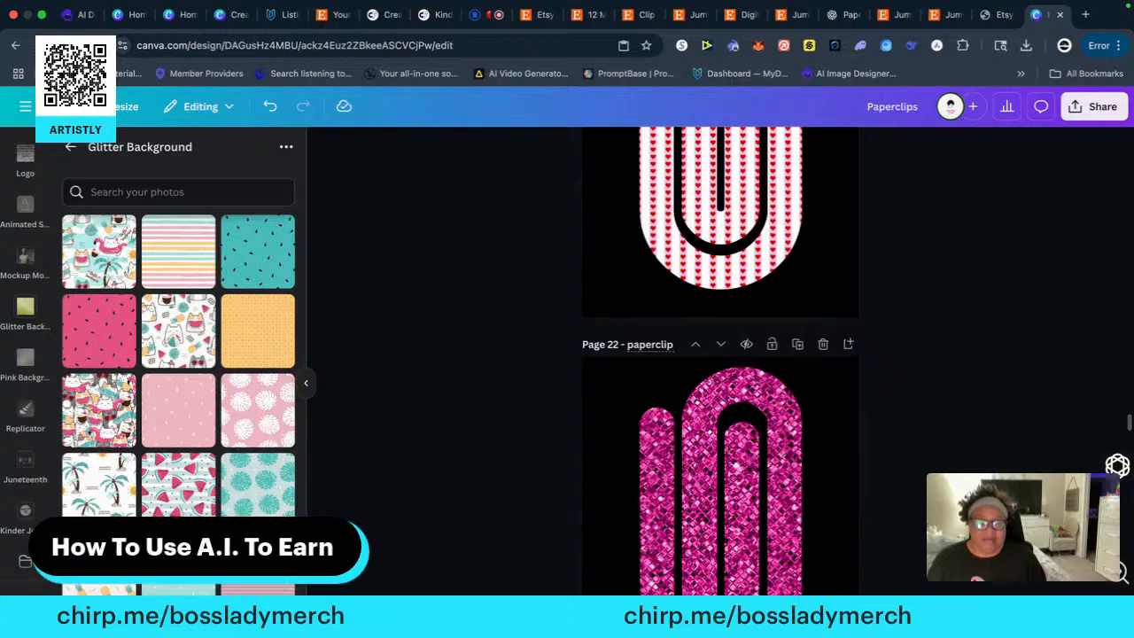
key(Return)
Title page 23, which holds the pink clip with white monstera leaves, "paperclip23"
scroll(550, 403, down, 4)
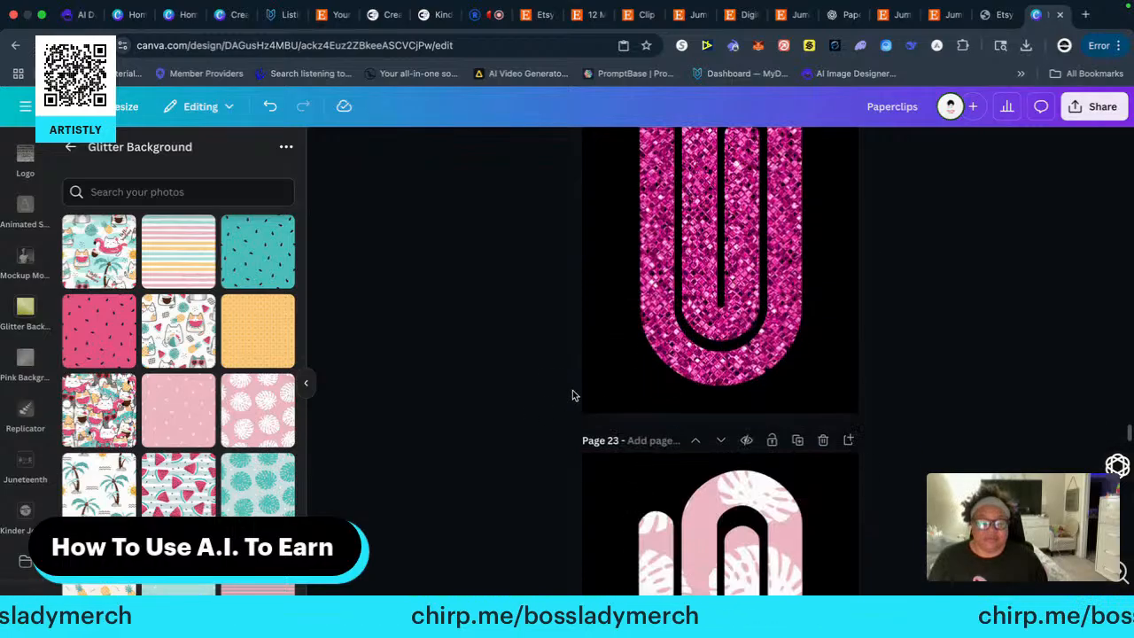
click(636, 440)
text(pa)
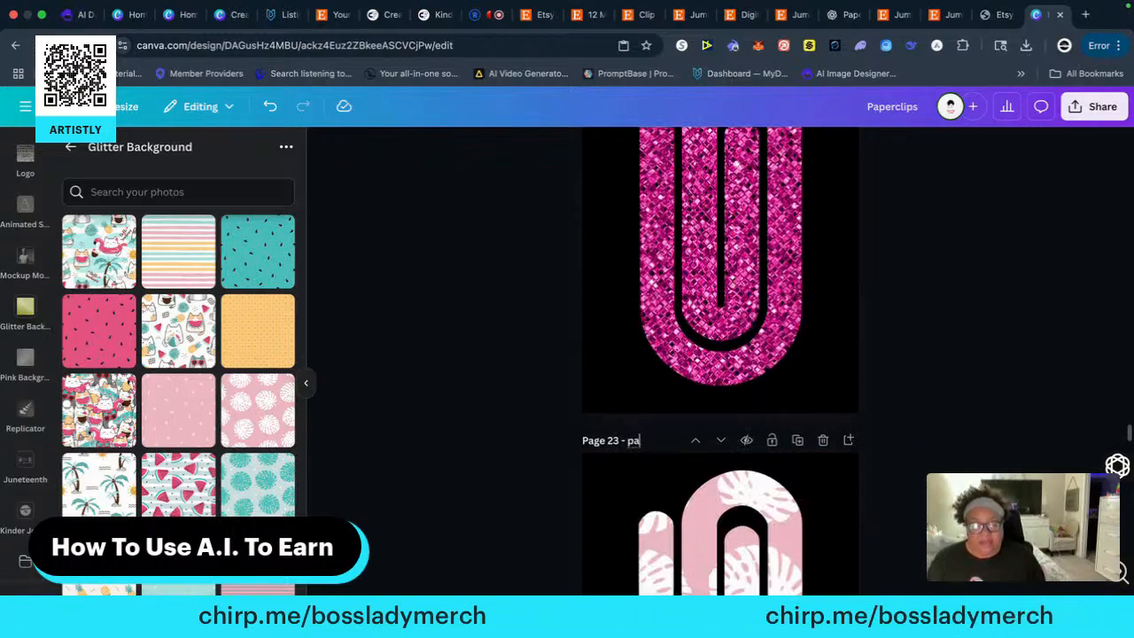
text(perclip23)
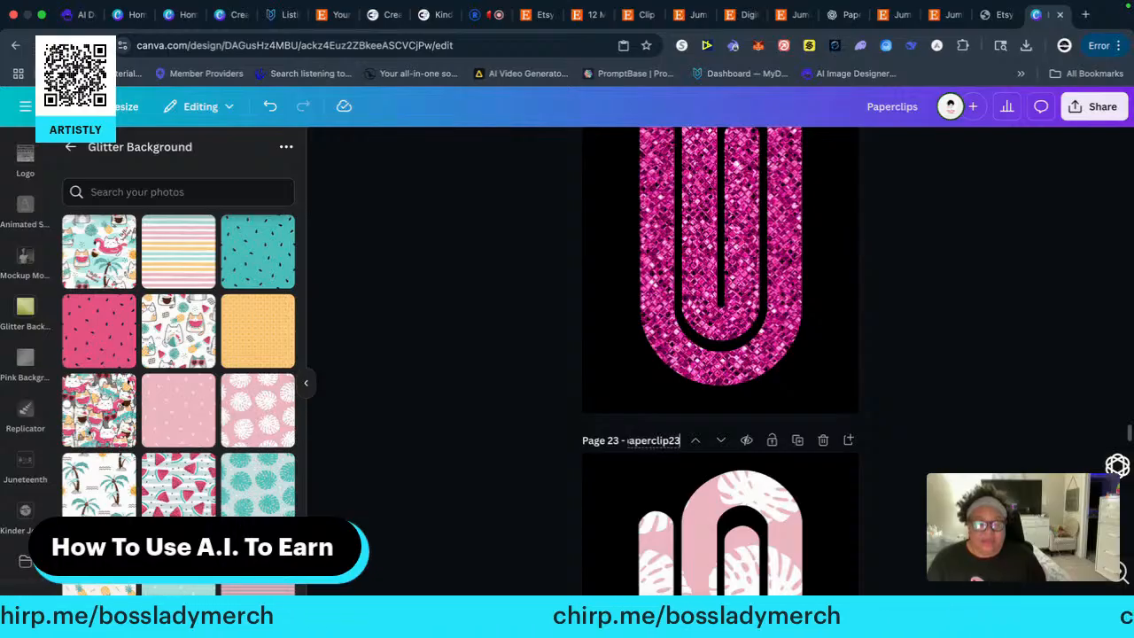
Title page 24, which holds the clip with vertical pink stripes, "paperclip24"
scroll(519, 436, down, 5)
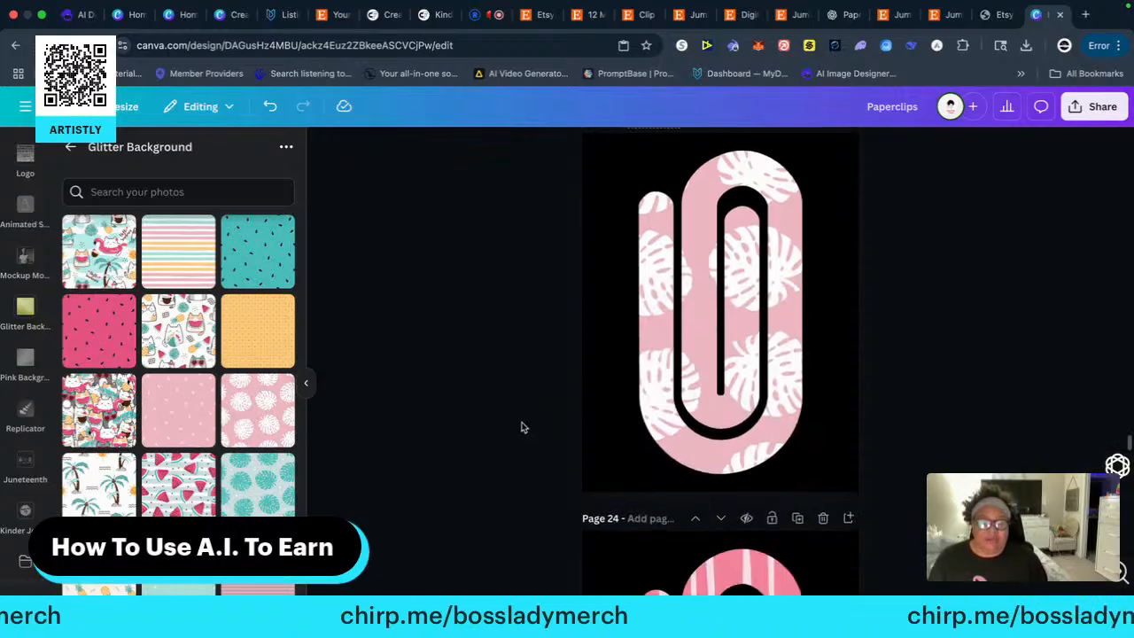
click(631, 354)
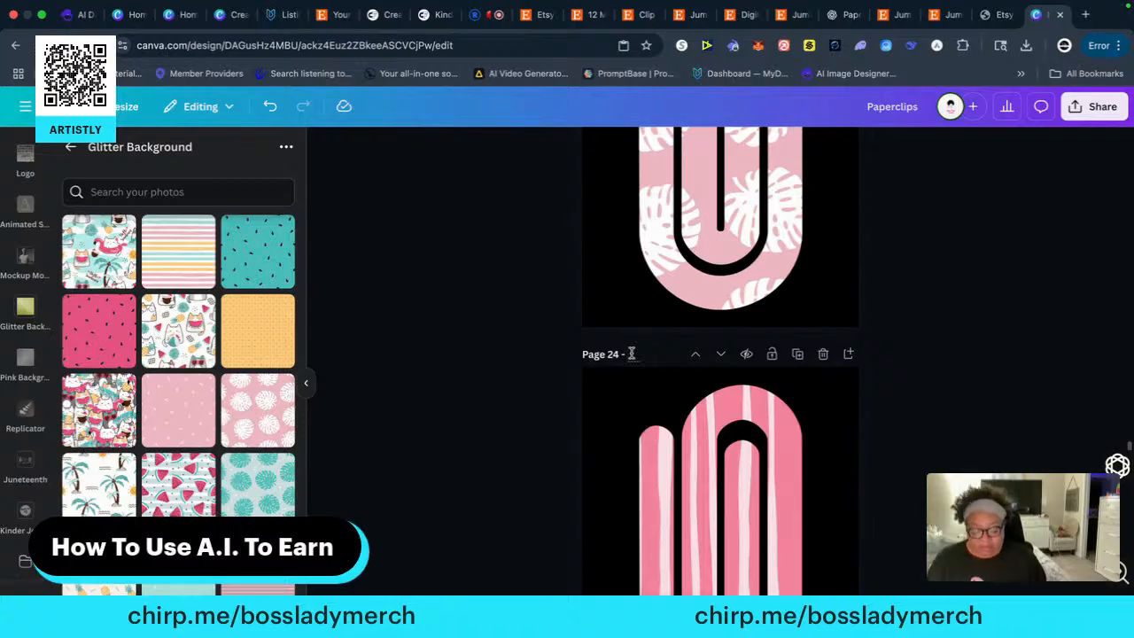
text(papercli)
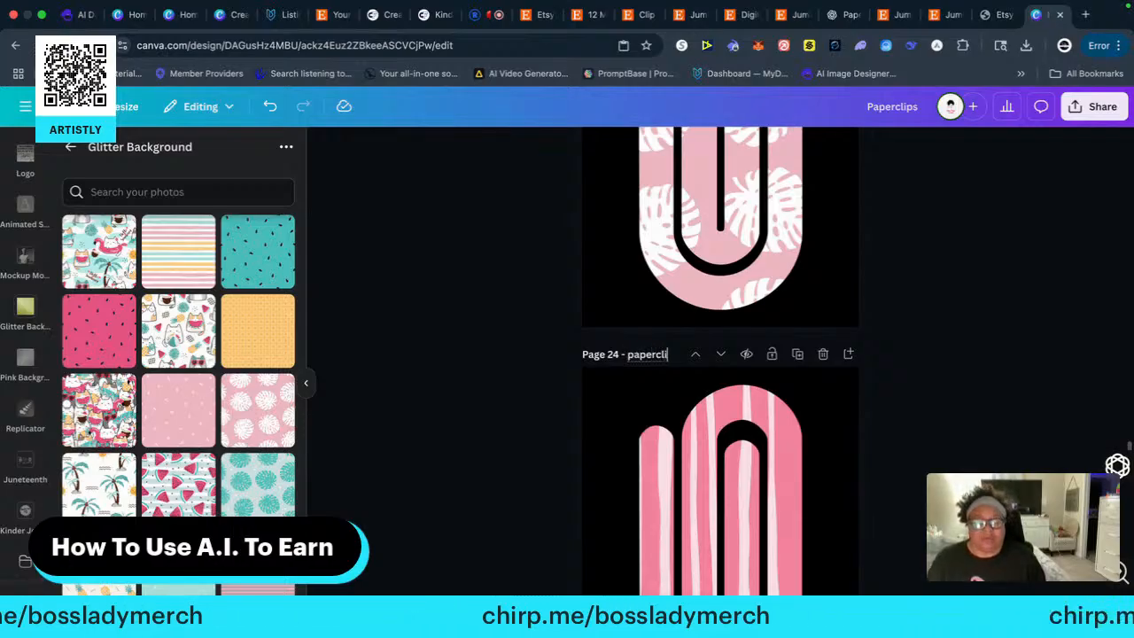
text(p24)
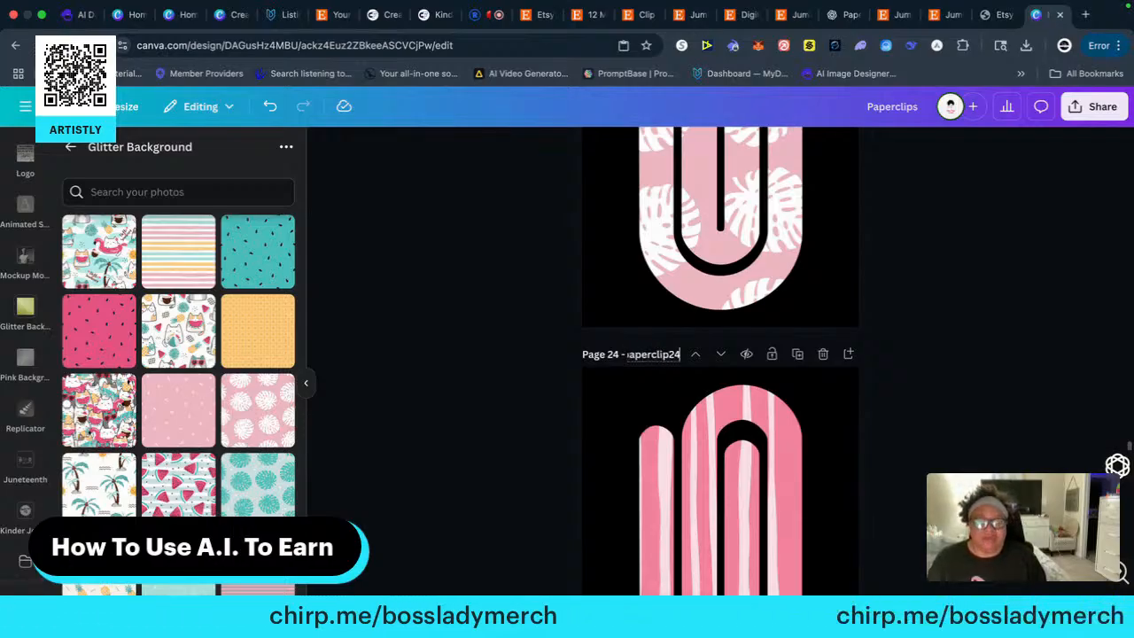
Title page 25, which holds the white clip with pink and green polka dots, "paperclip25"
scroll(514, 407, down, 5)
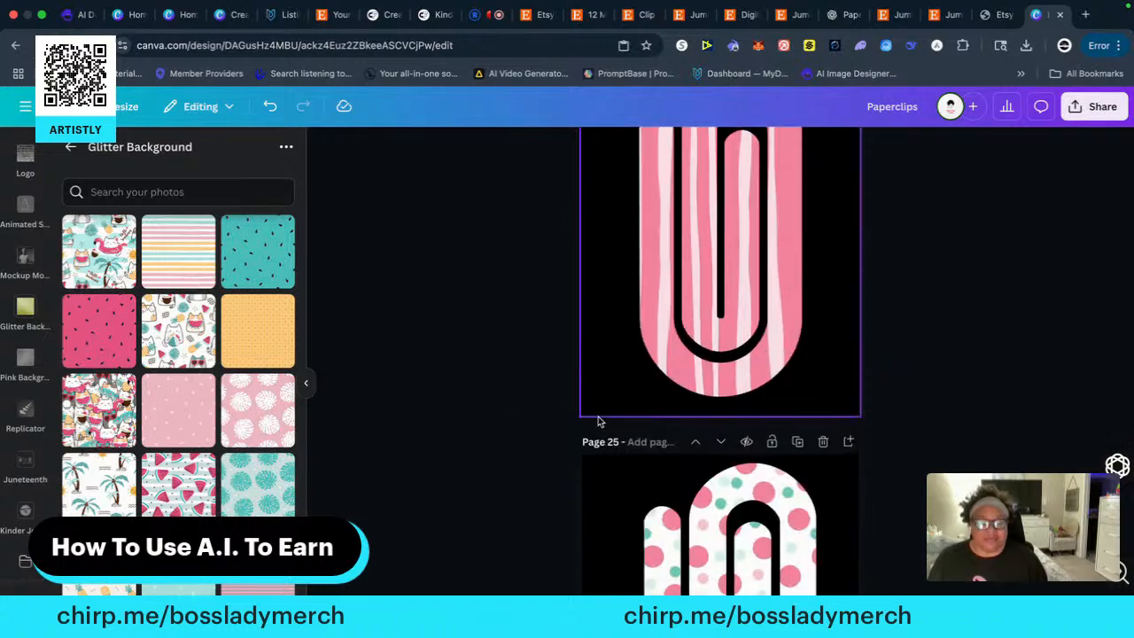
click(634, 440)
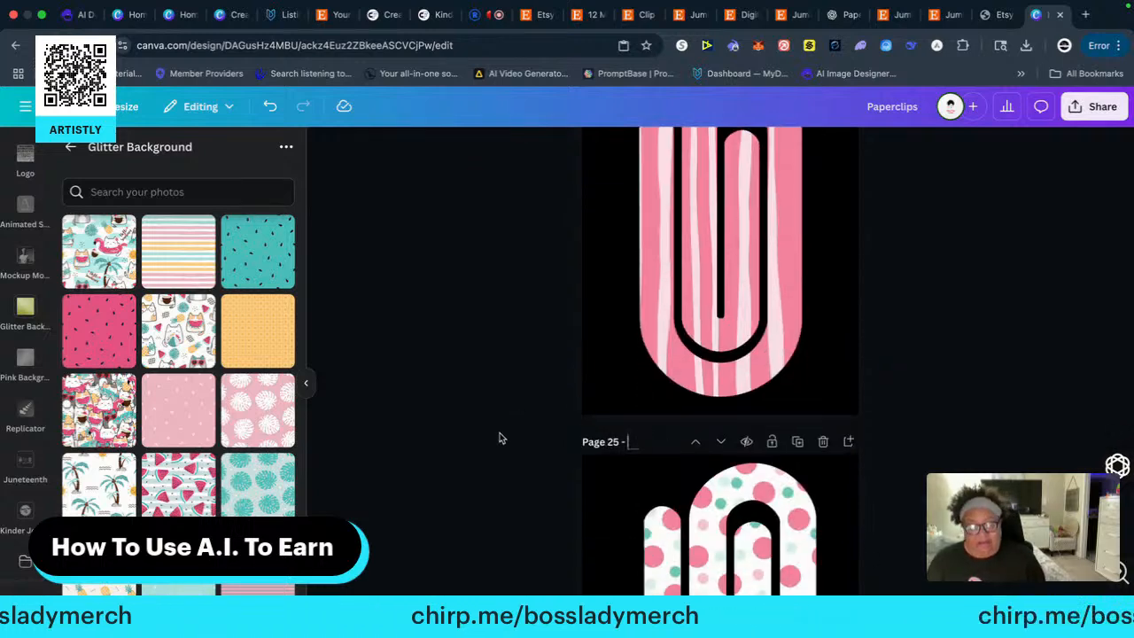
text(paperclip25)
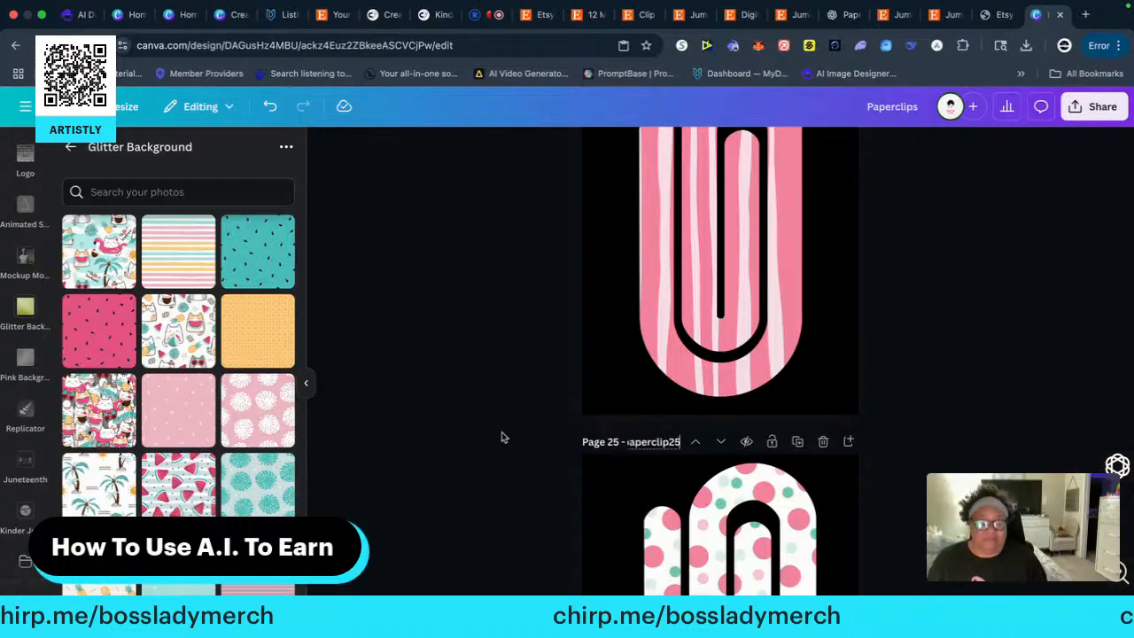
Title page 26, which holds the pink and green watermelon-slice clip, "paperclip26"
scroll(501, 413, down, 5)
click(635, 363)
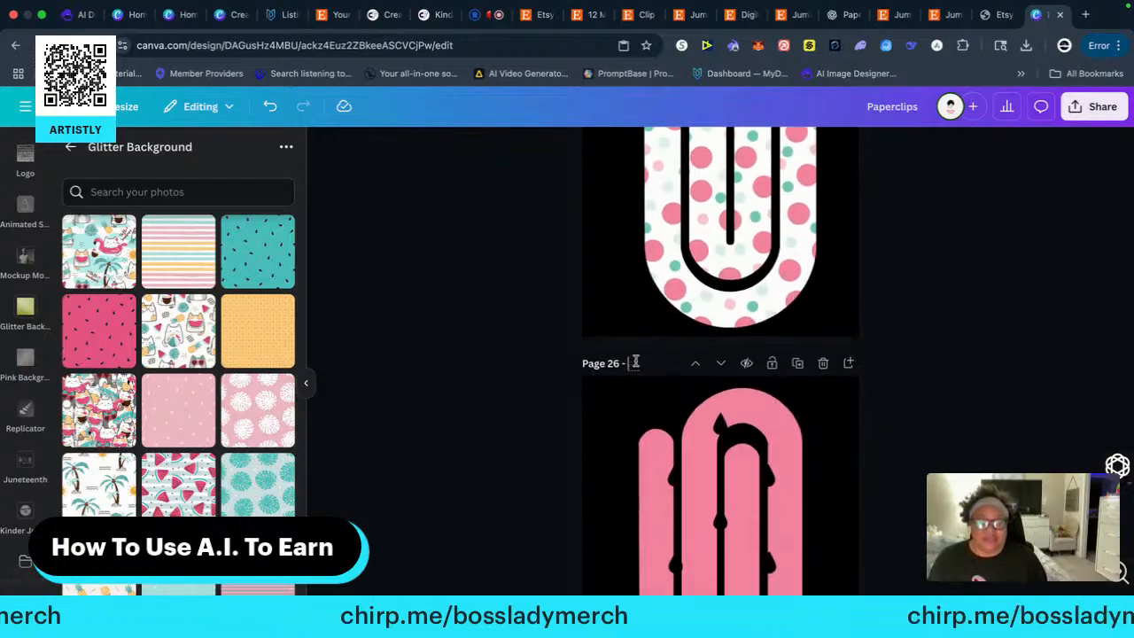
text(paper)
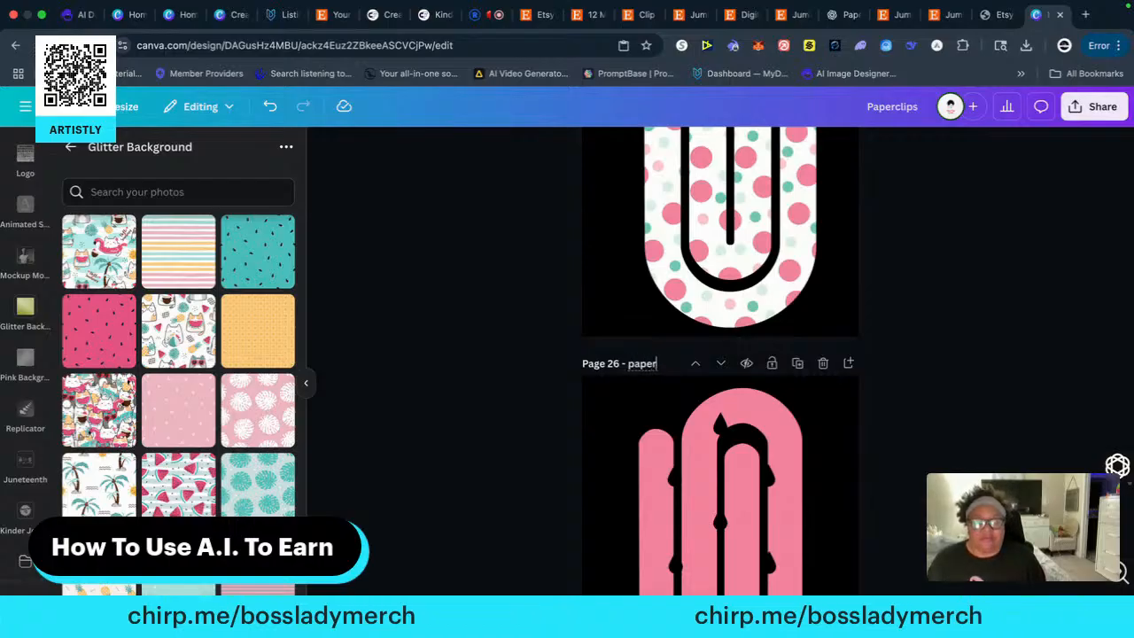
text(clip)
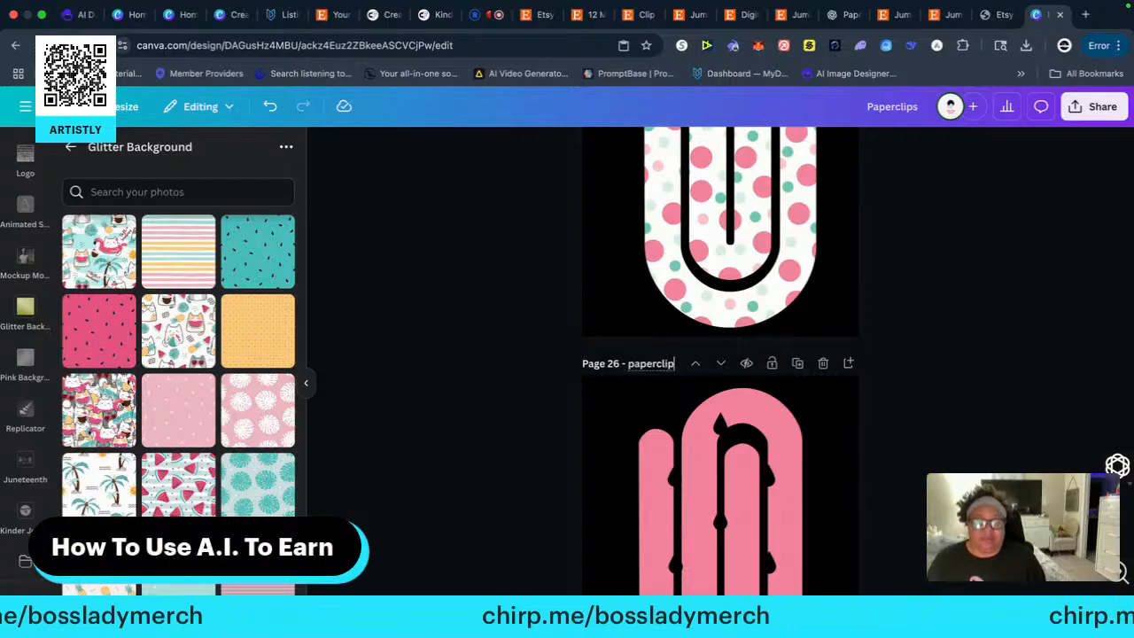
text(26)
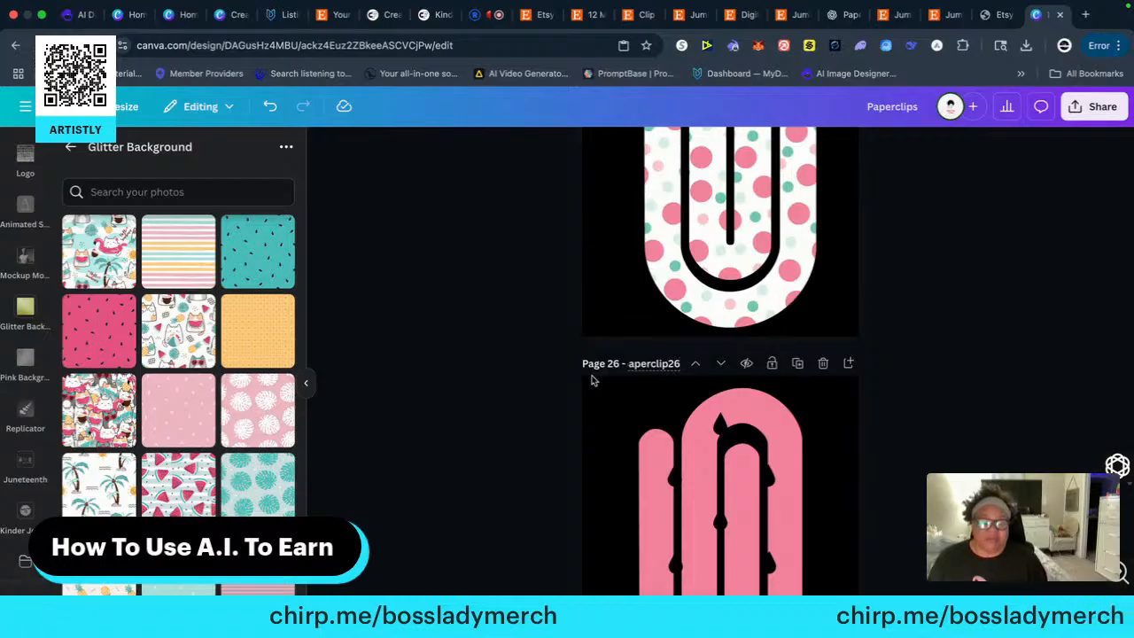
Title page 27, which holds the clip with diagonal pink, green and white stripes, "paperclip27"
scroll(532, 412, down, 3)
click(633, 444)
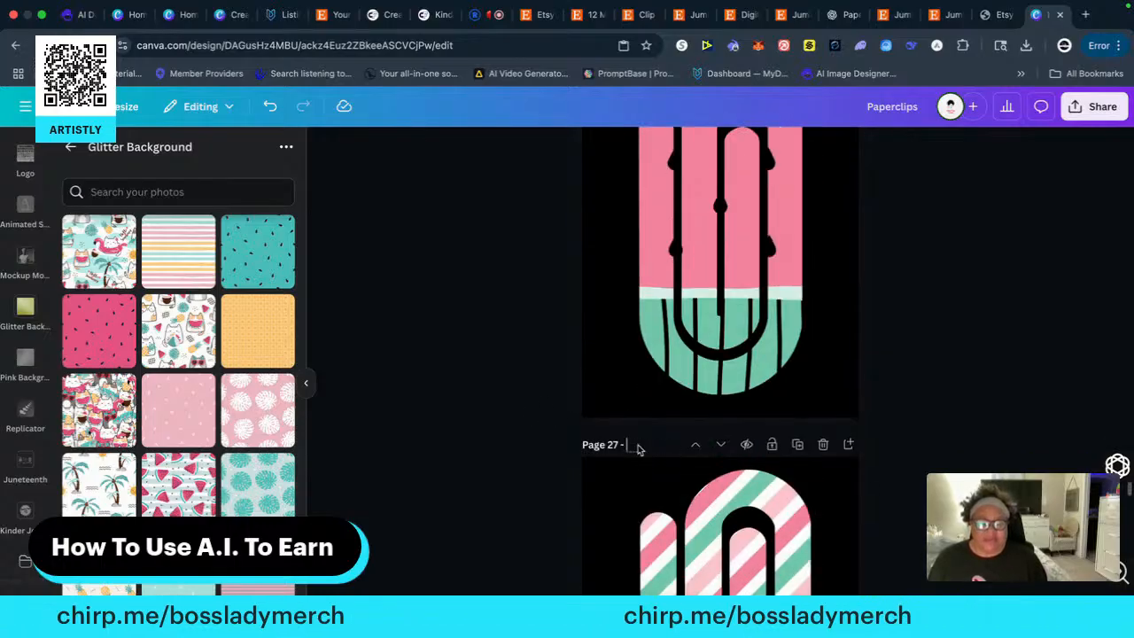
text(paper)
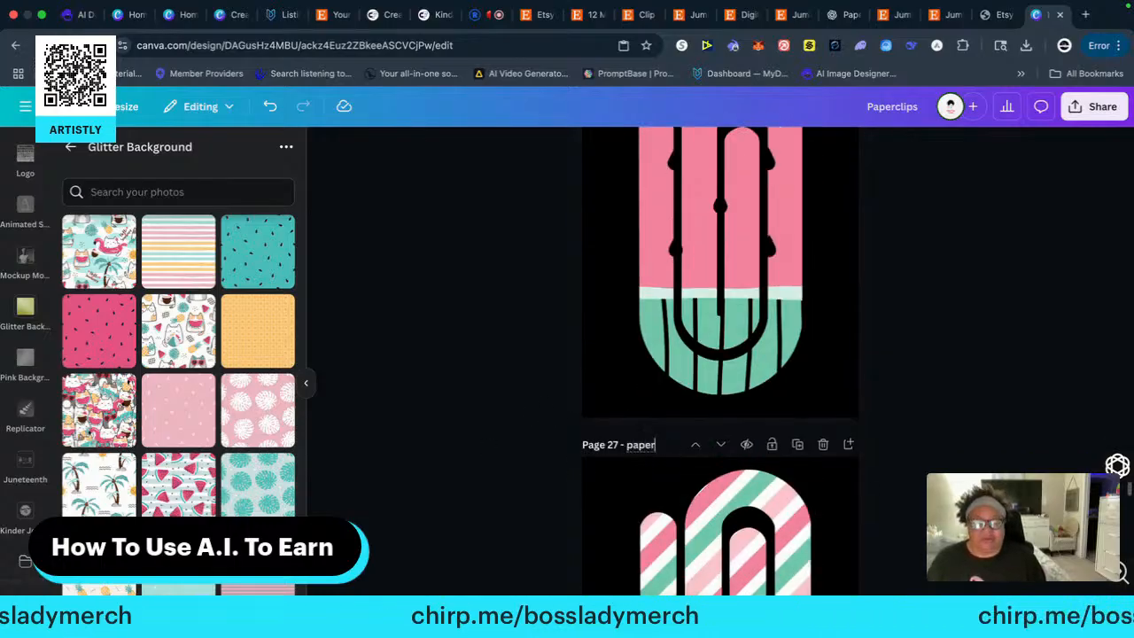
text(clip27)
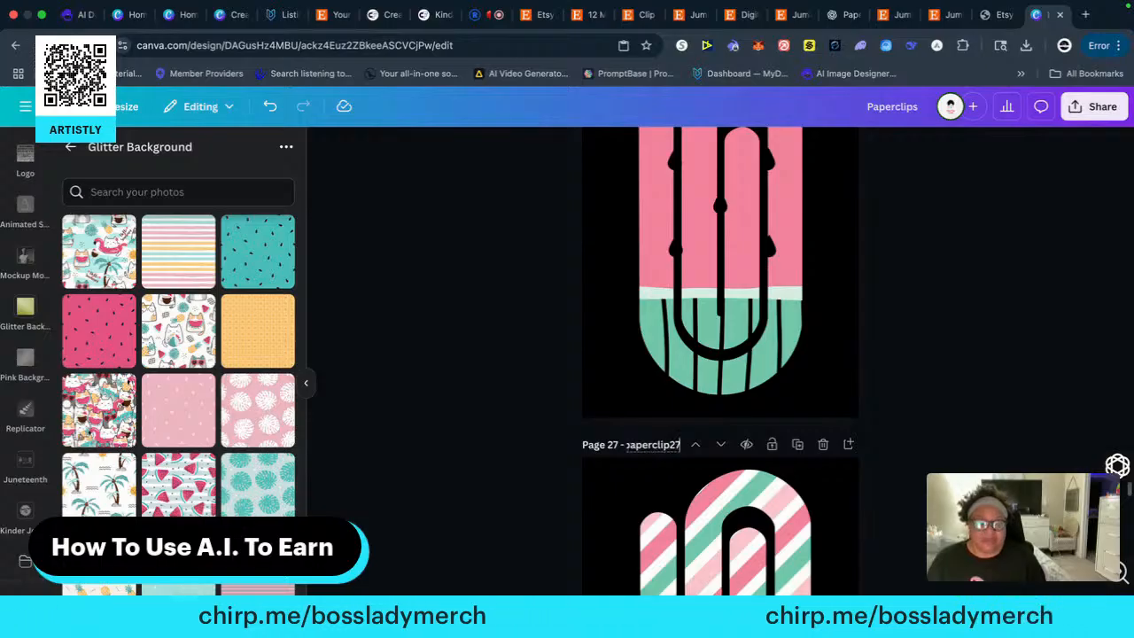
Title page 28, which holds the pastel pink and teal swirled clip, "paperclip28"
scroll(500, 450, down, 5)
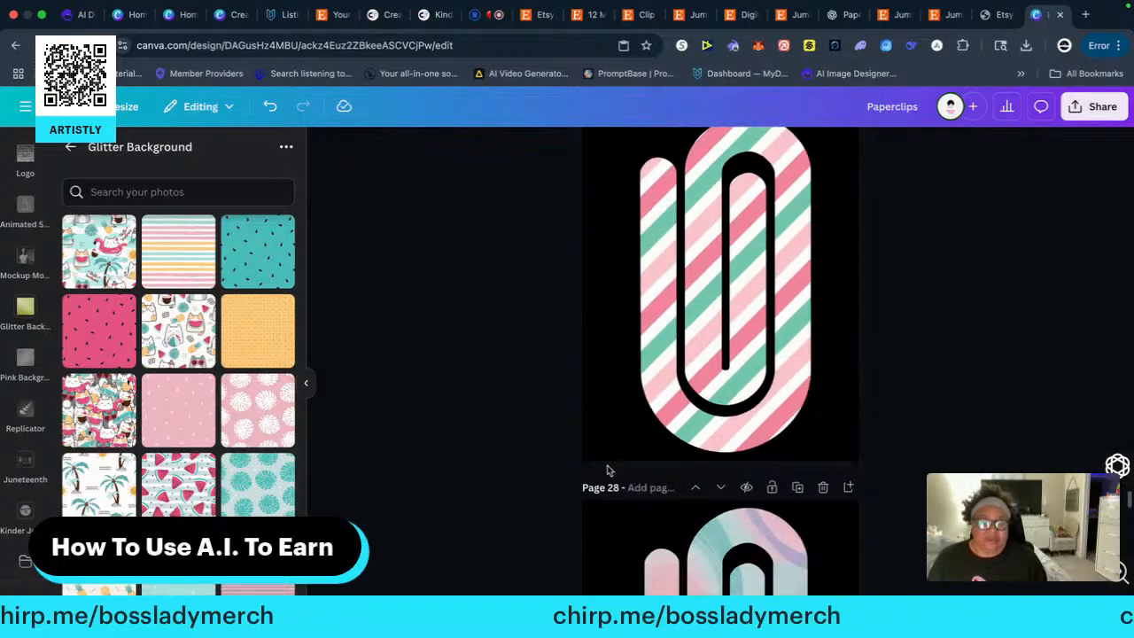
click(640, 487)
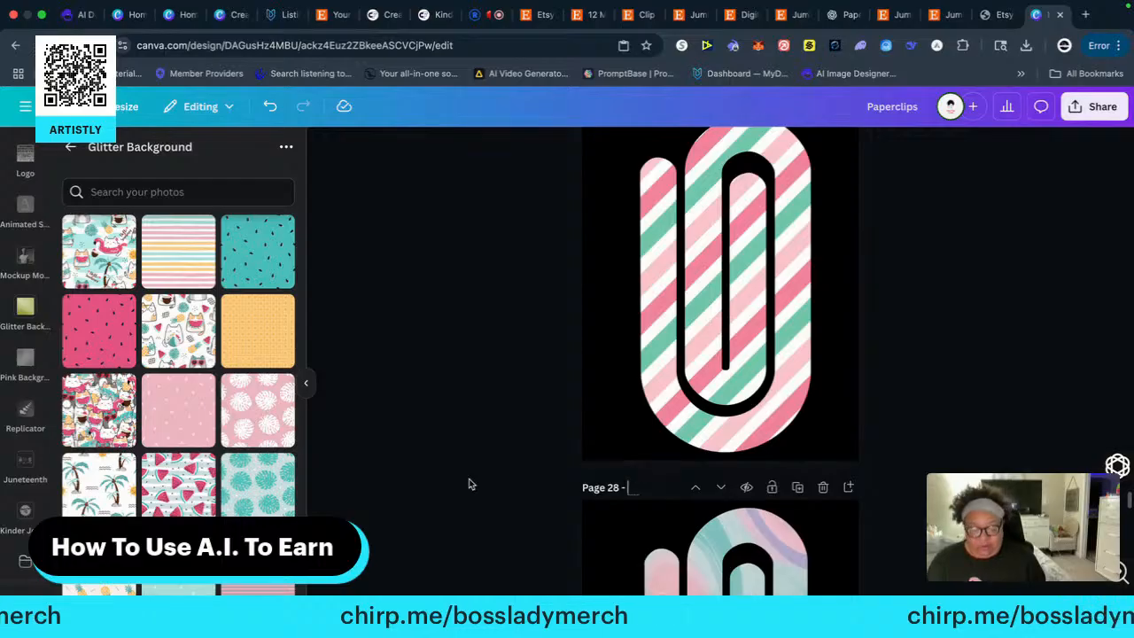
text(paperclip)
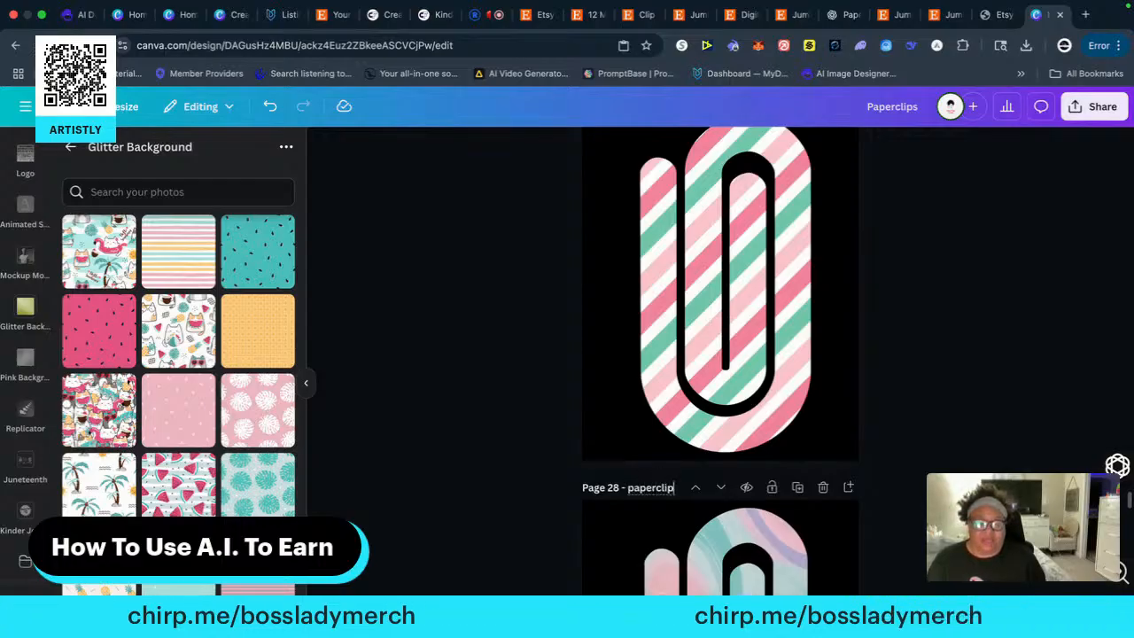
text(29)
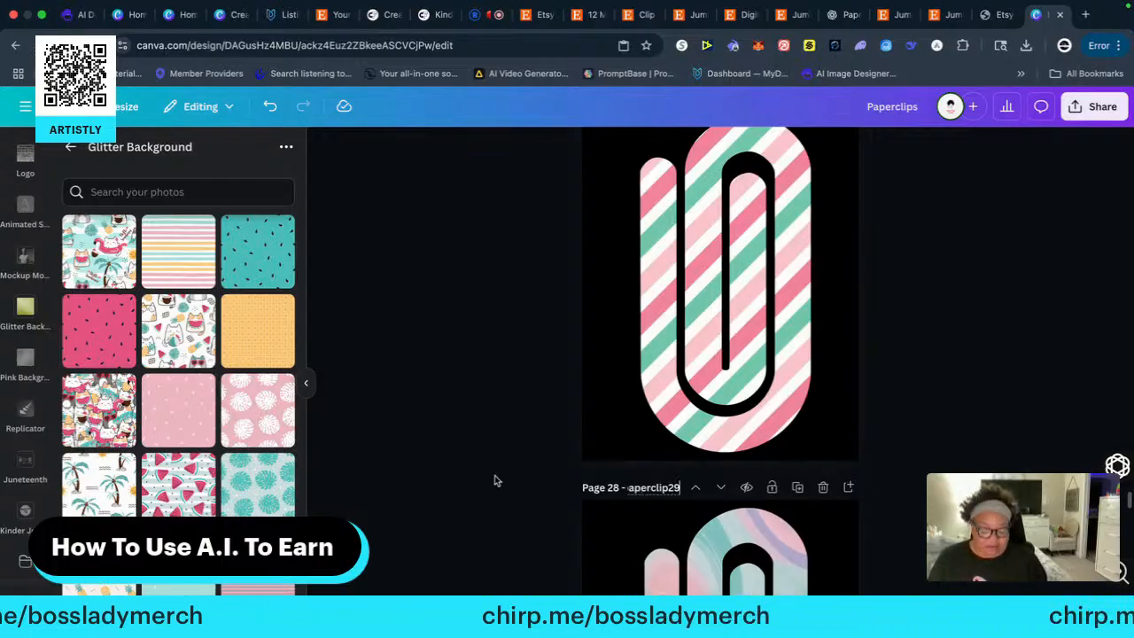
key(BackSpace)
text(8)
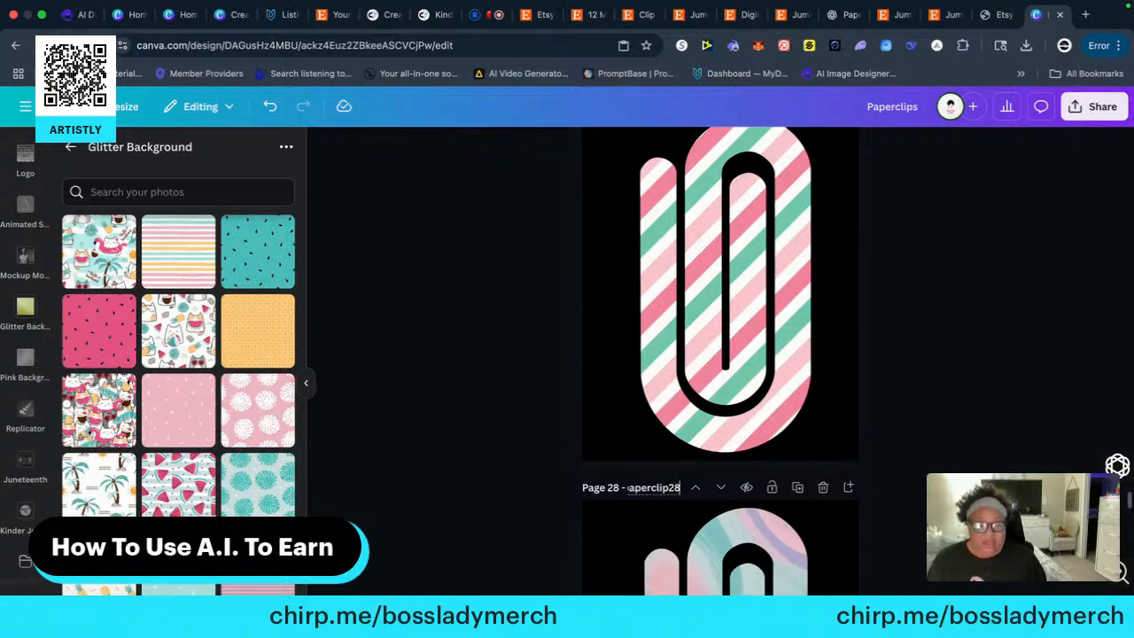
Title page 29, which holds the clip densely patterned with summer cats, "paperclip29"
scroll(508, 455, down, 5)
scroll(509, 454, down, 2)
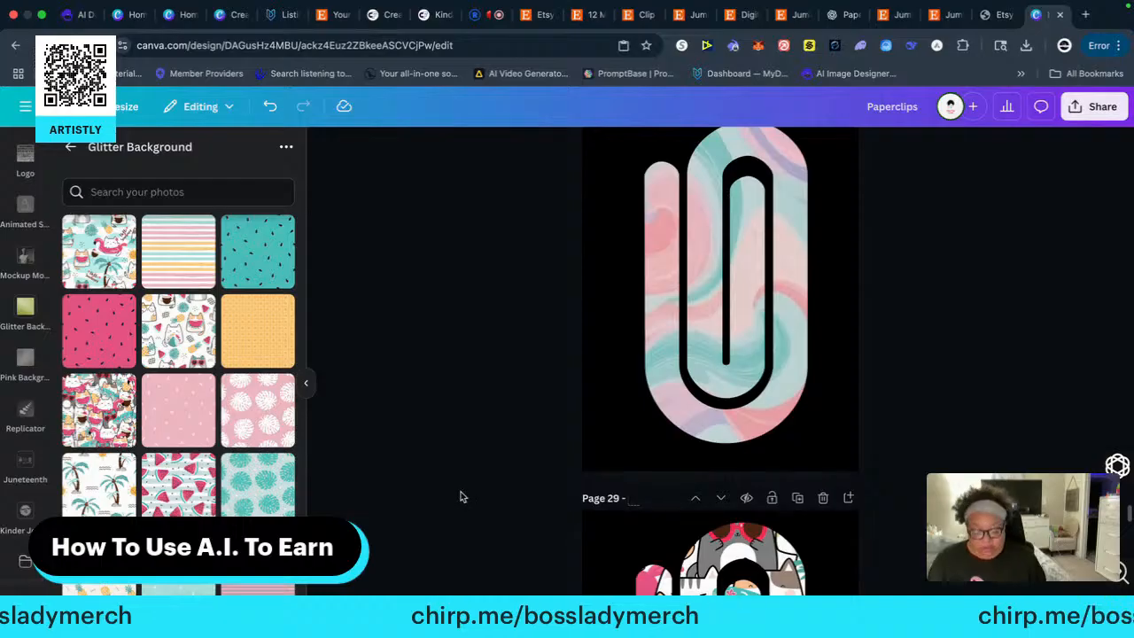
text(paper)
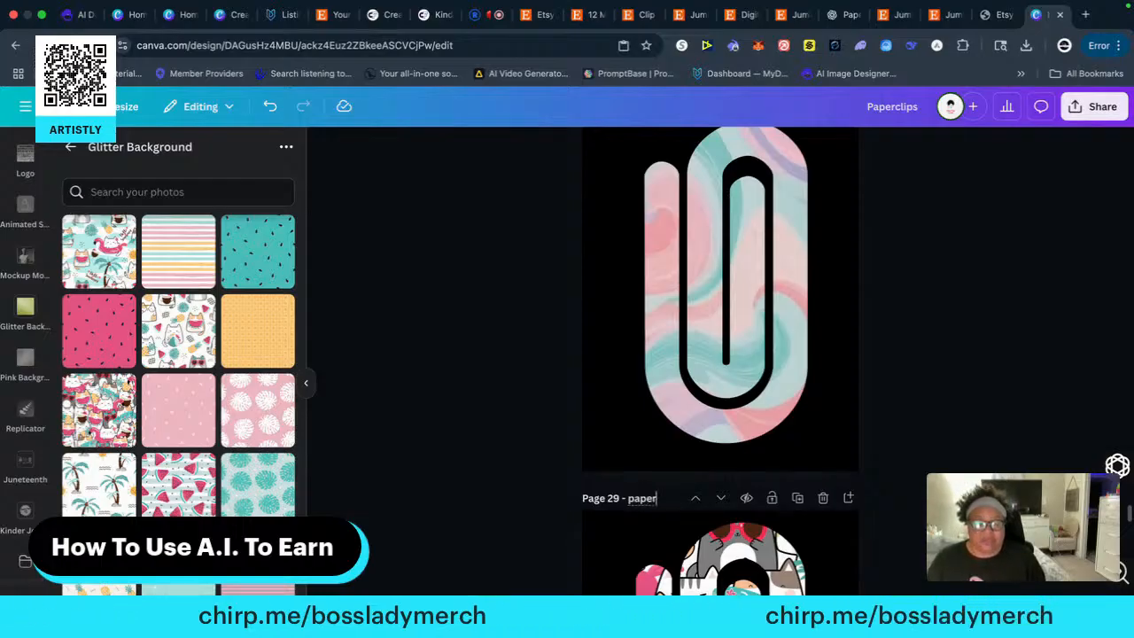
text(clip29)
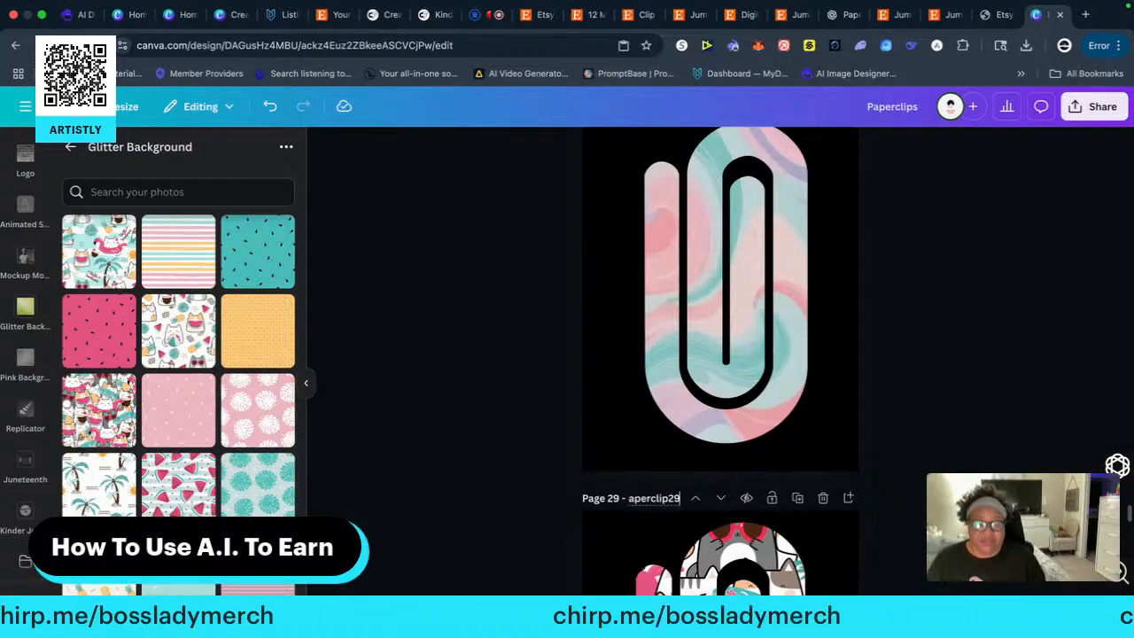
Title page 30, which holds the white clip with cats, pineapples and watermelon slices, "paperclip30"
scroll(453, 516, down, 5)
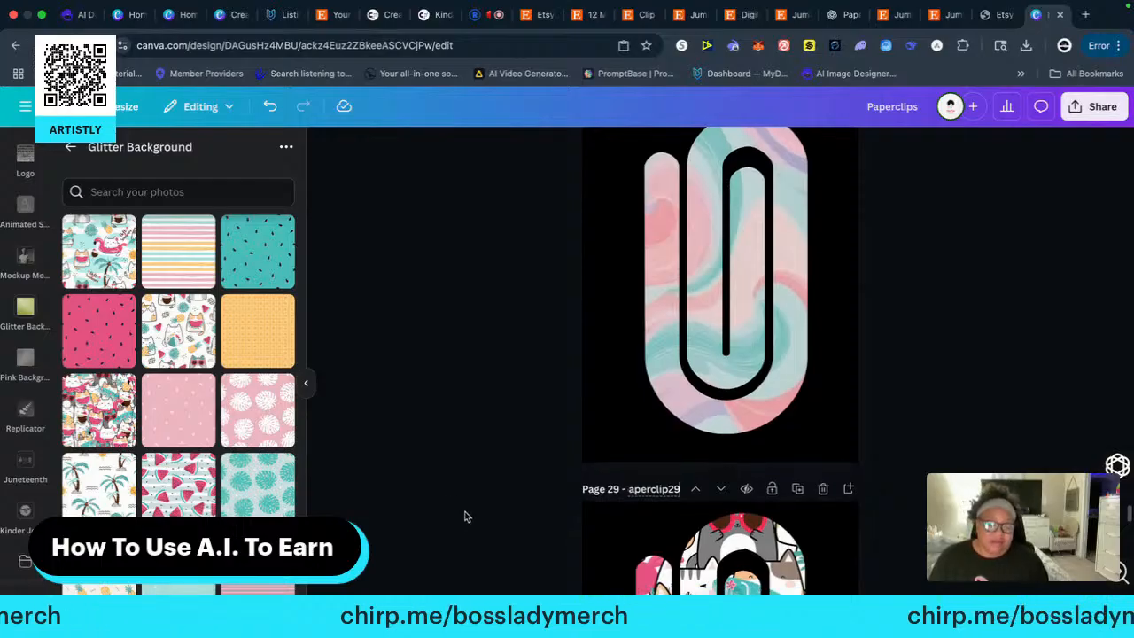
scroll(512, 505, down, 2)
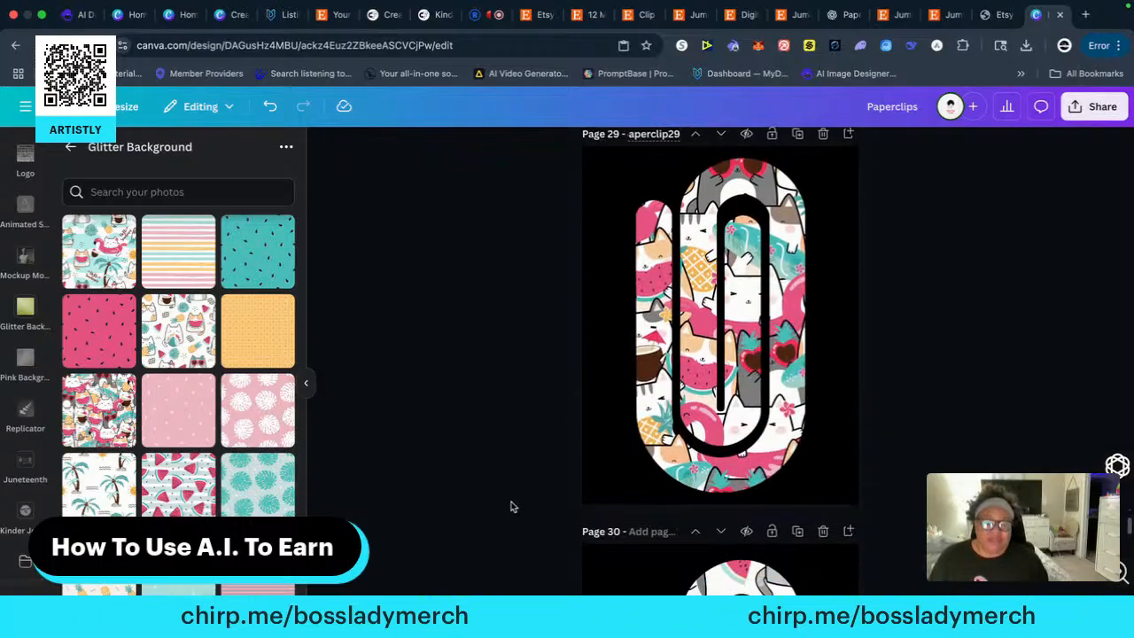
click(640, 532)
text(paperclip)
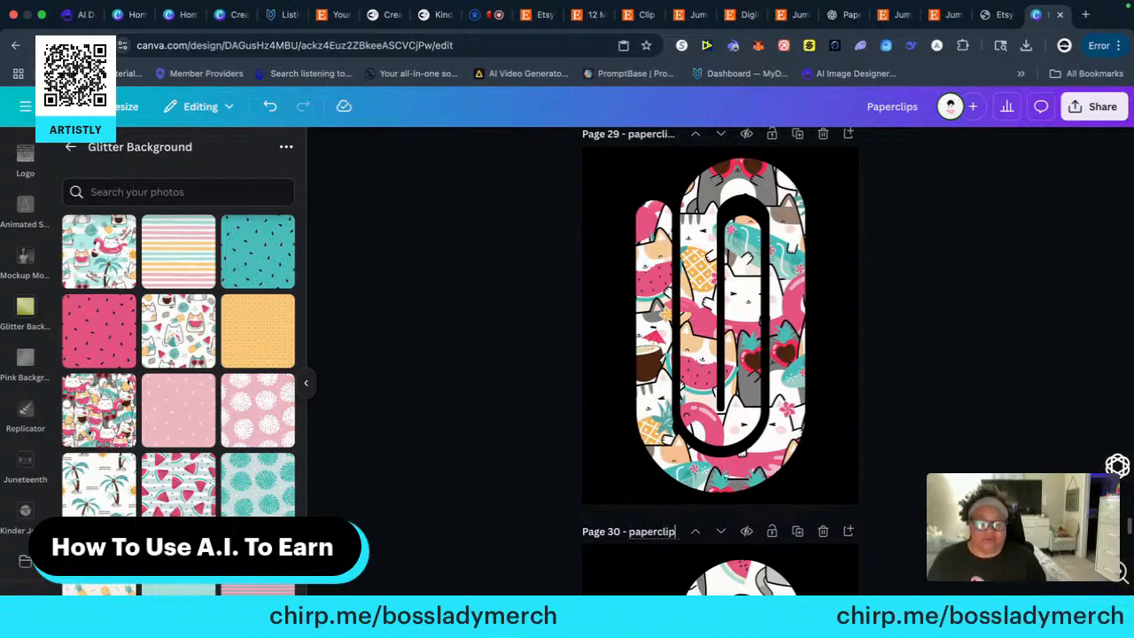
text(30)
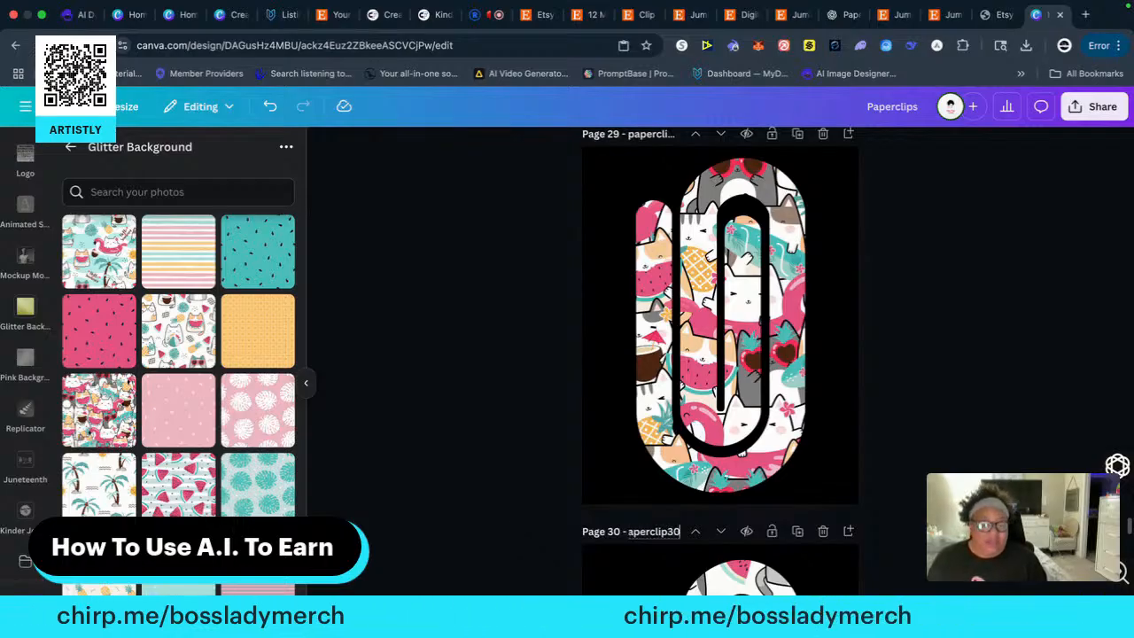
Title page 31, which holds the aqua Hello Summer clip with a cat on a flamingo float, "paperclip31"
scroll(501, 509, down, 8)
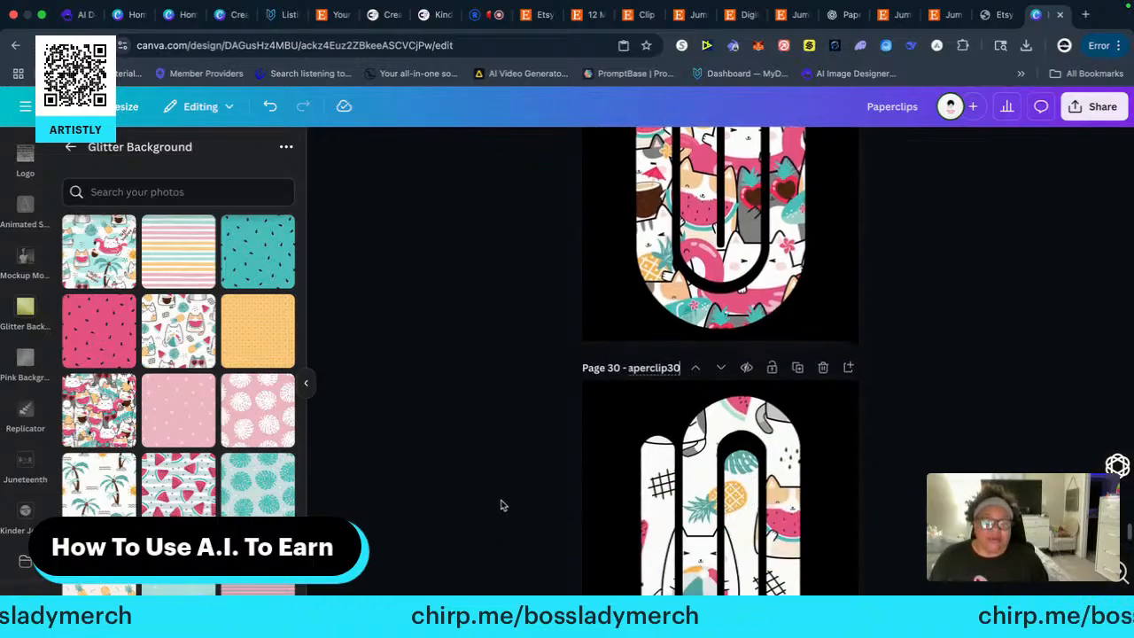
click(577, 508)
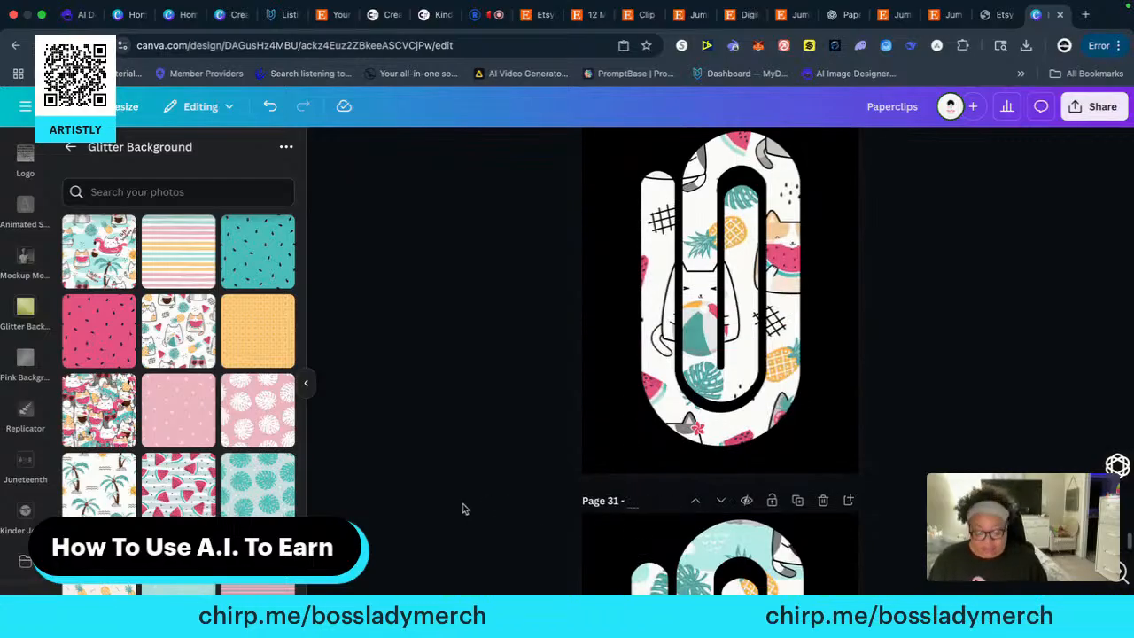
text(papercl)
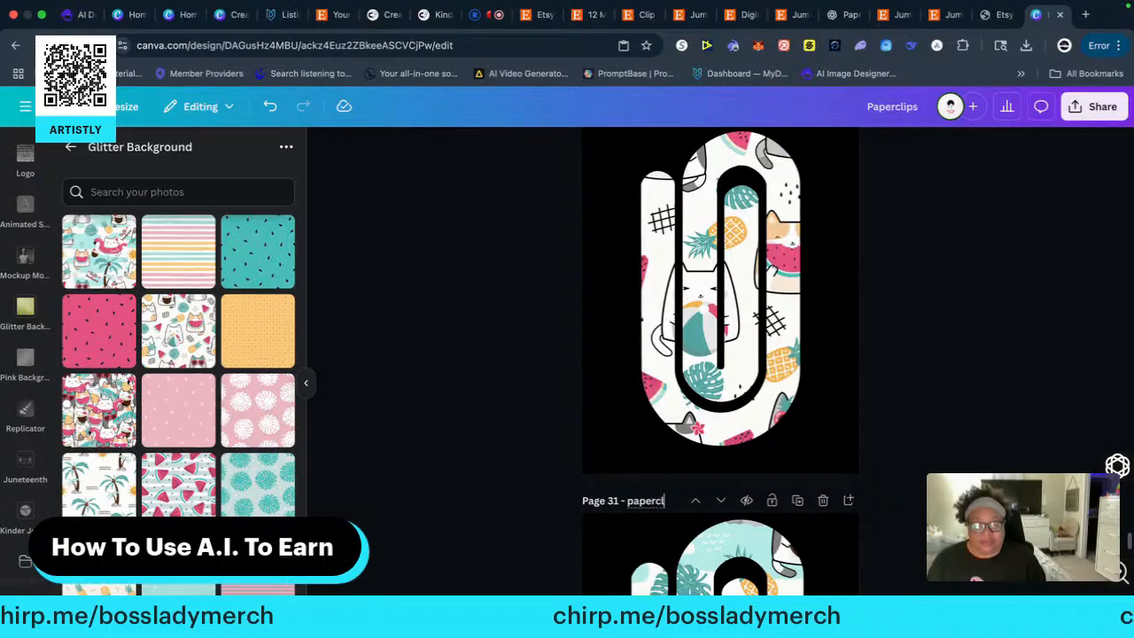
text(ip3)
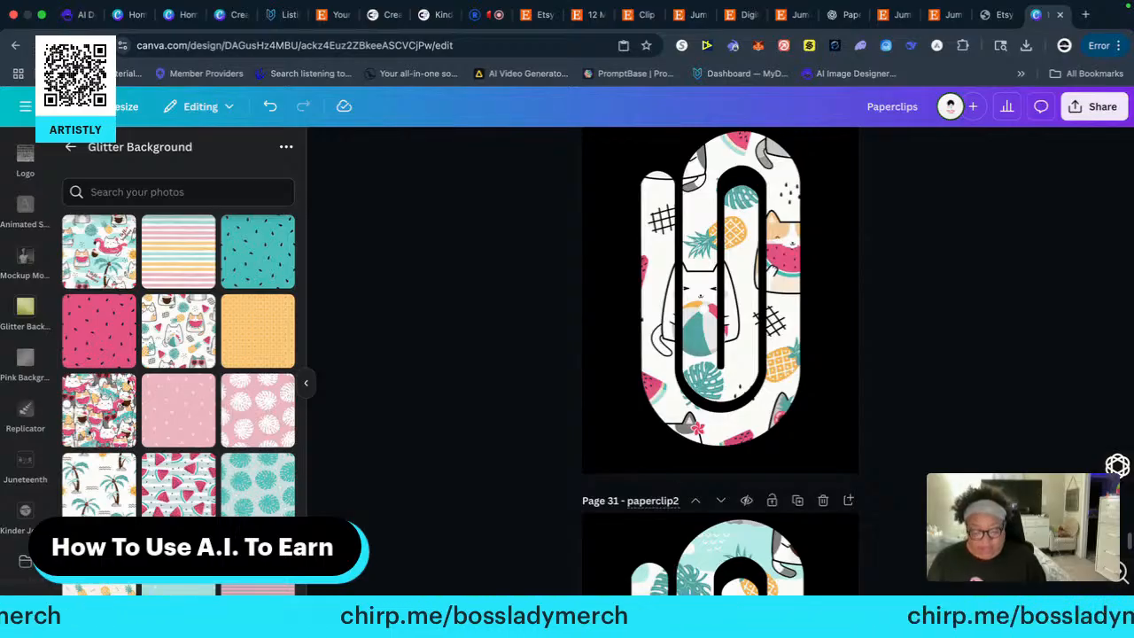
text(1)
Give page 32, which holds the white clip with palm trees and smiling suns, its numbered paperclip title
scroll(476, 451, up, 2)
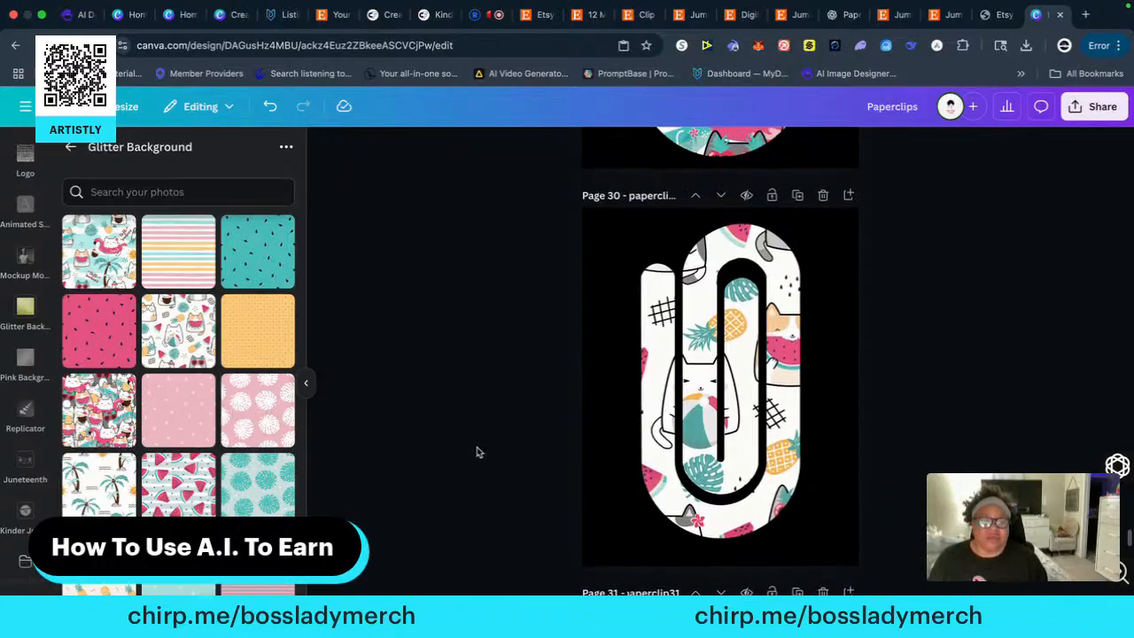
scroll(475, 450, down, 4)
scroll(509, 459, down, 5)
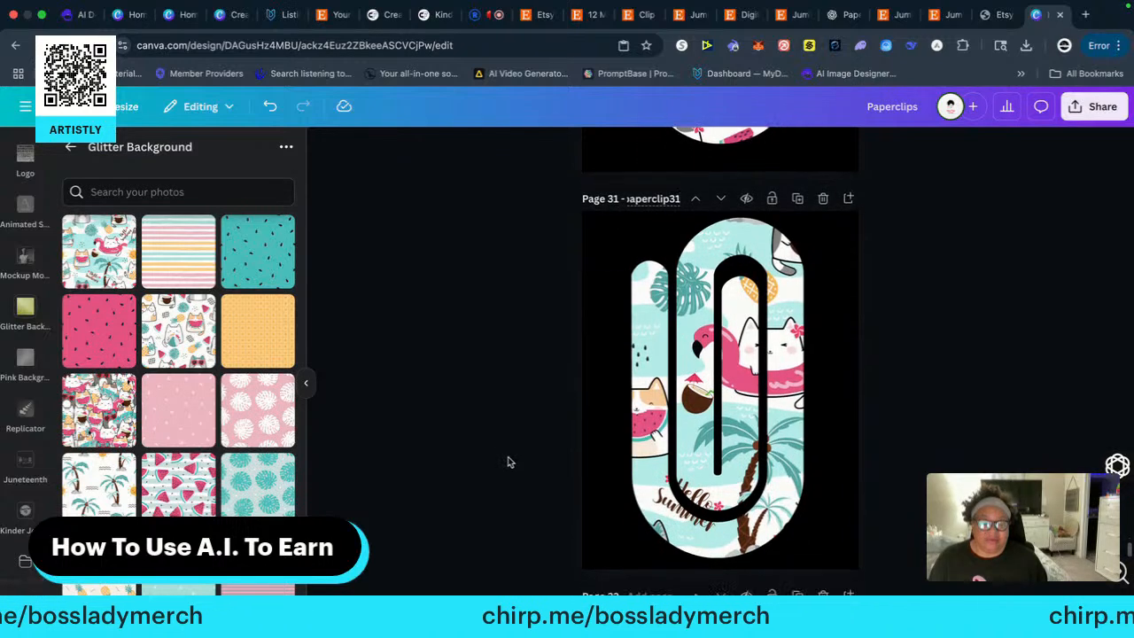
click(644, 464)
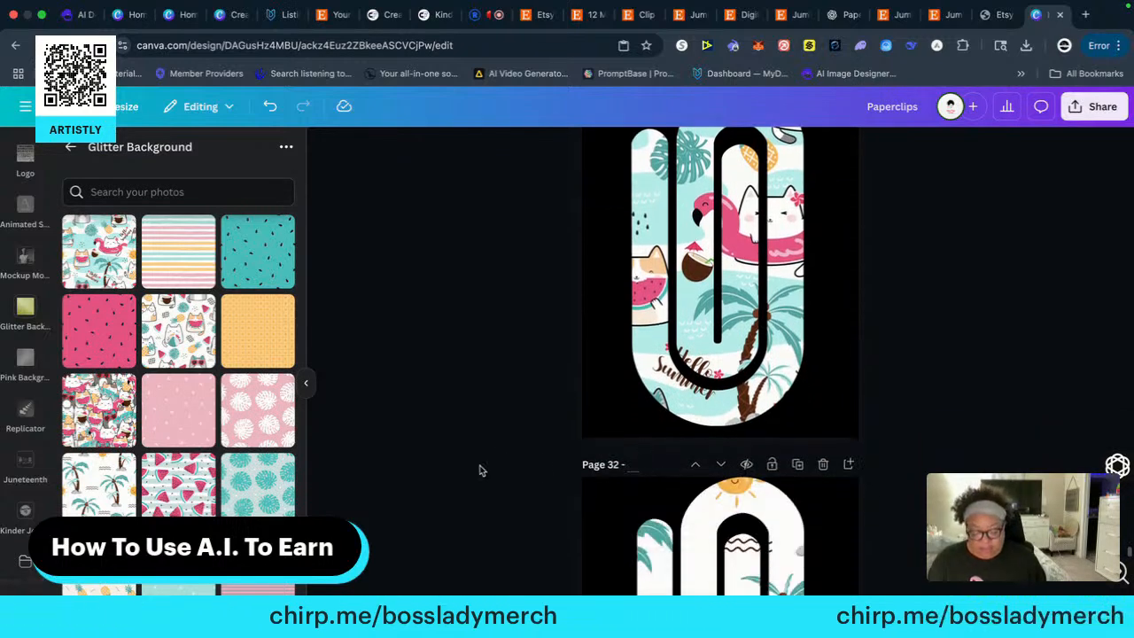
text(paperclip3)
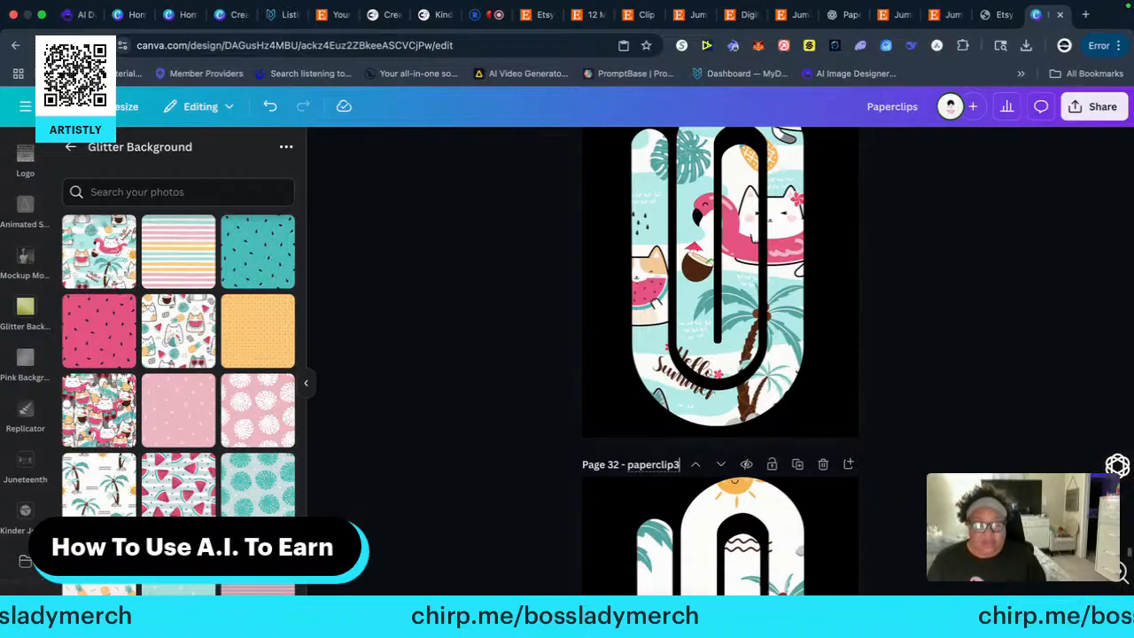
click(476, 466)
Title page 33, which holds the pale clip with teal monstera leaves, "paperclip33"
scroll(496, 473, down, 5)
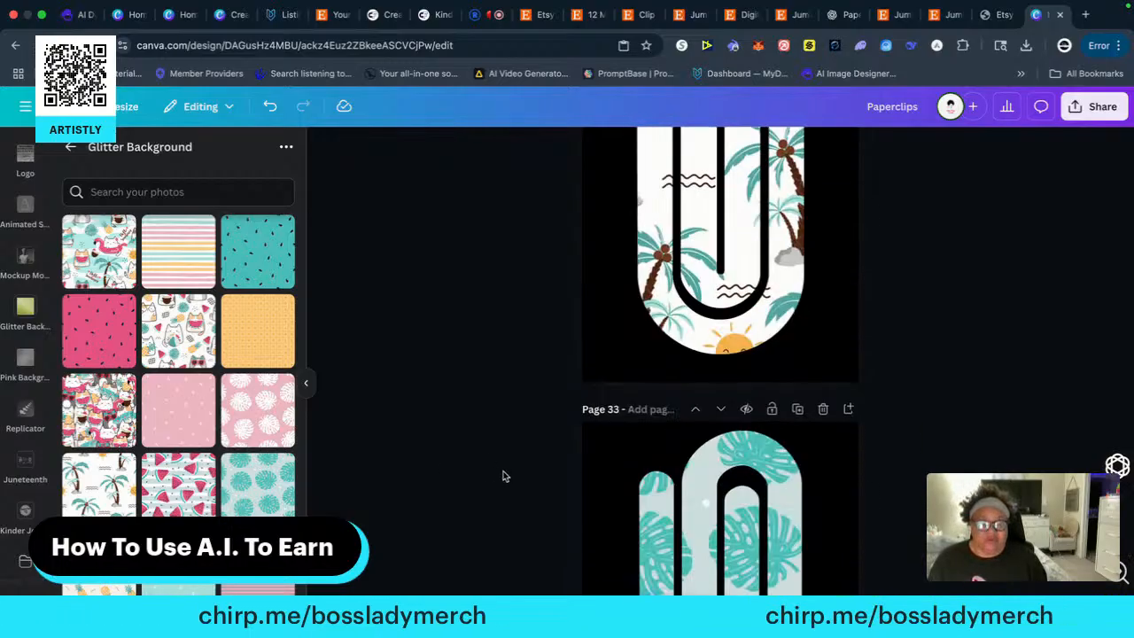
click(630, 408)
text(p)
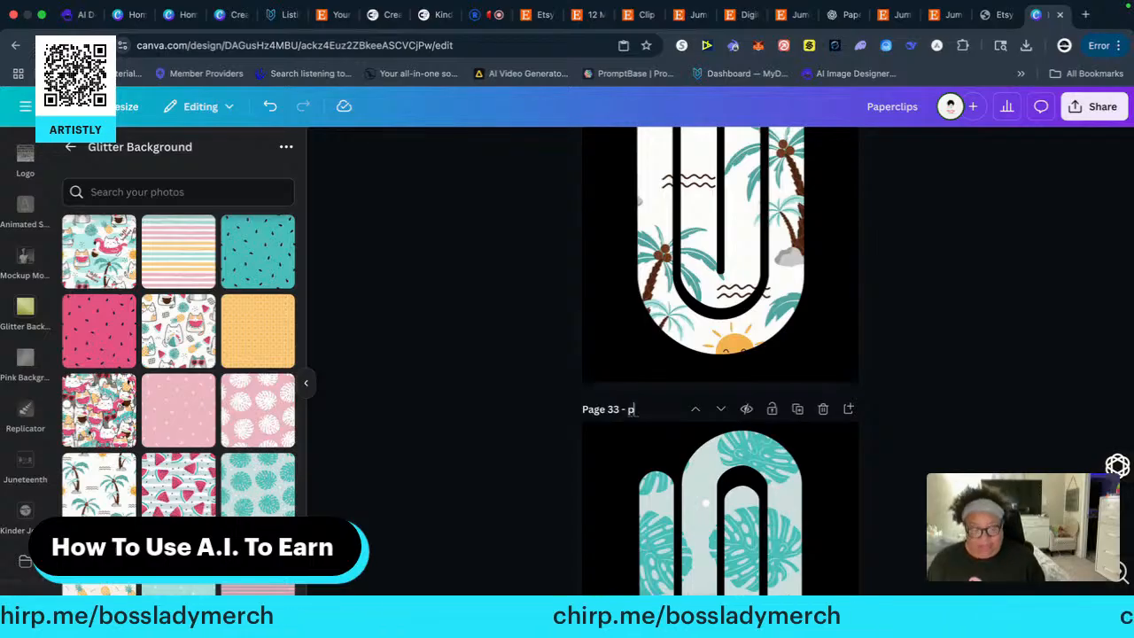
text(aperclip)
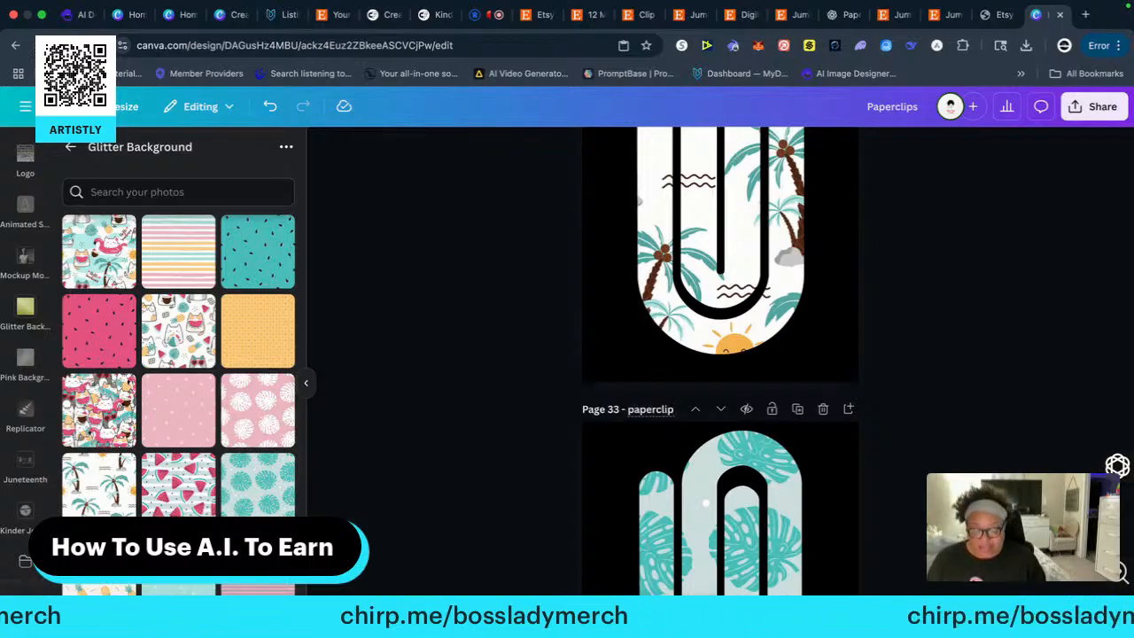
text(33)
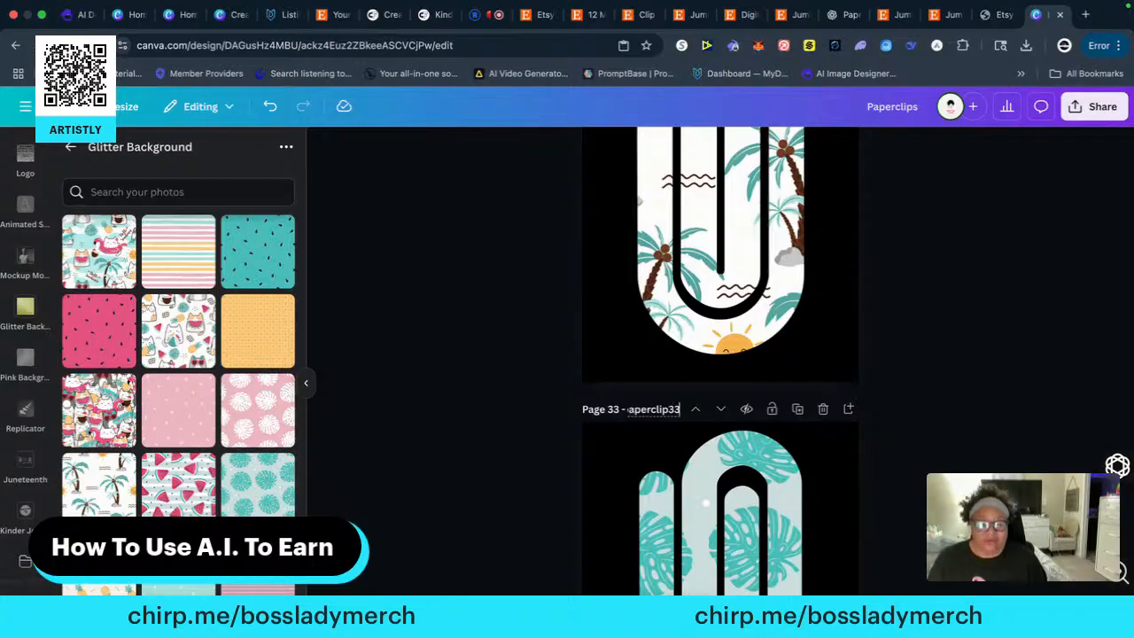
Title page 34, which holds the cream clip with orange pineapples, "paperclip35"
scroll(530, 445, down, 5)
click(643, 462)
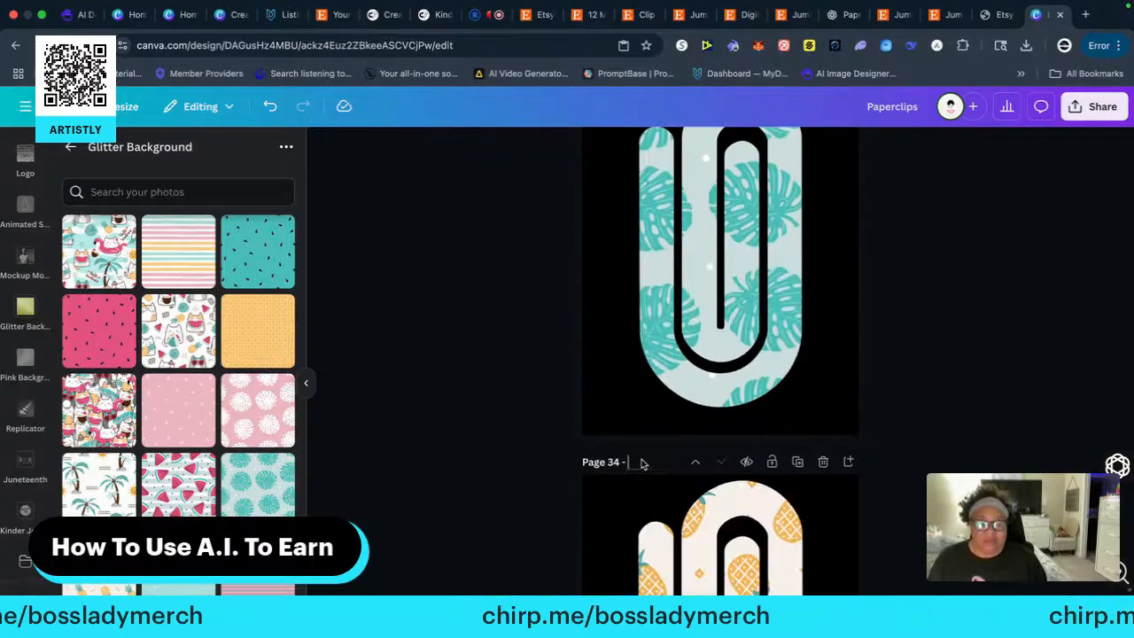
text(p)
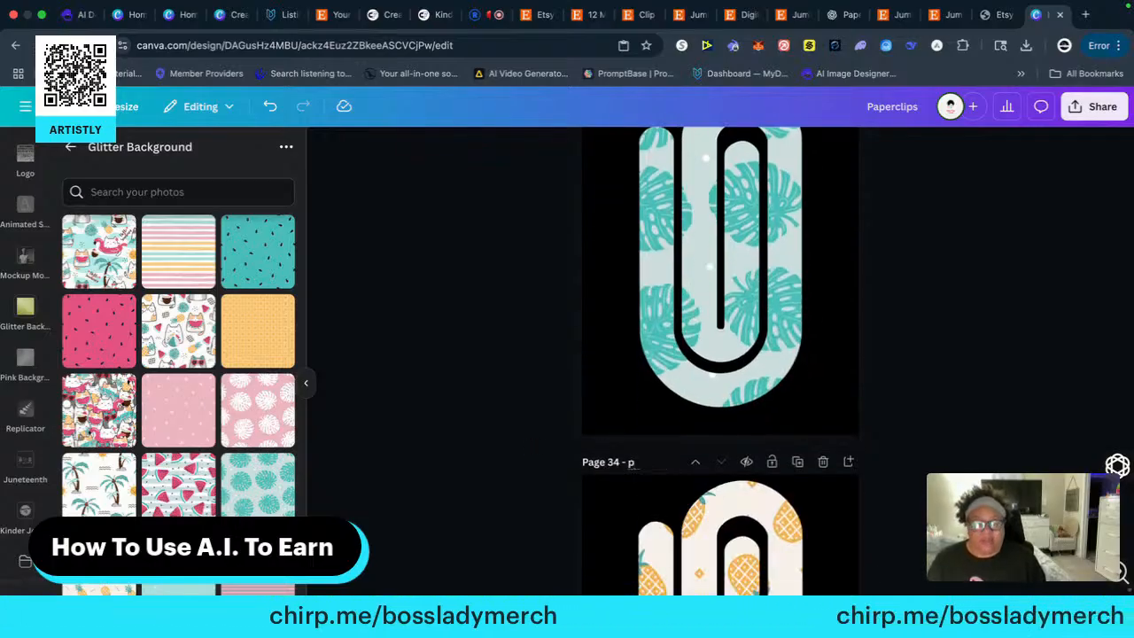
text(aperclip)
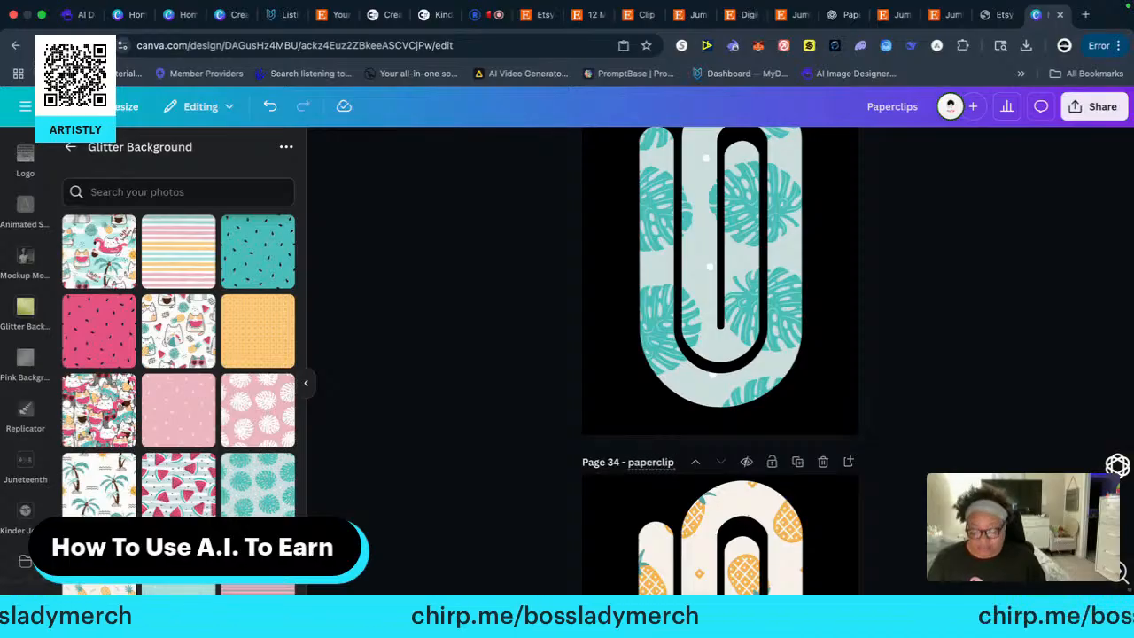
text(35)
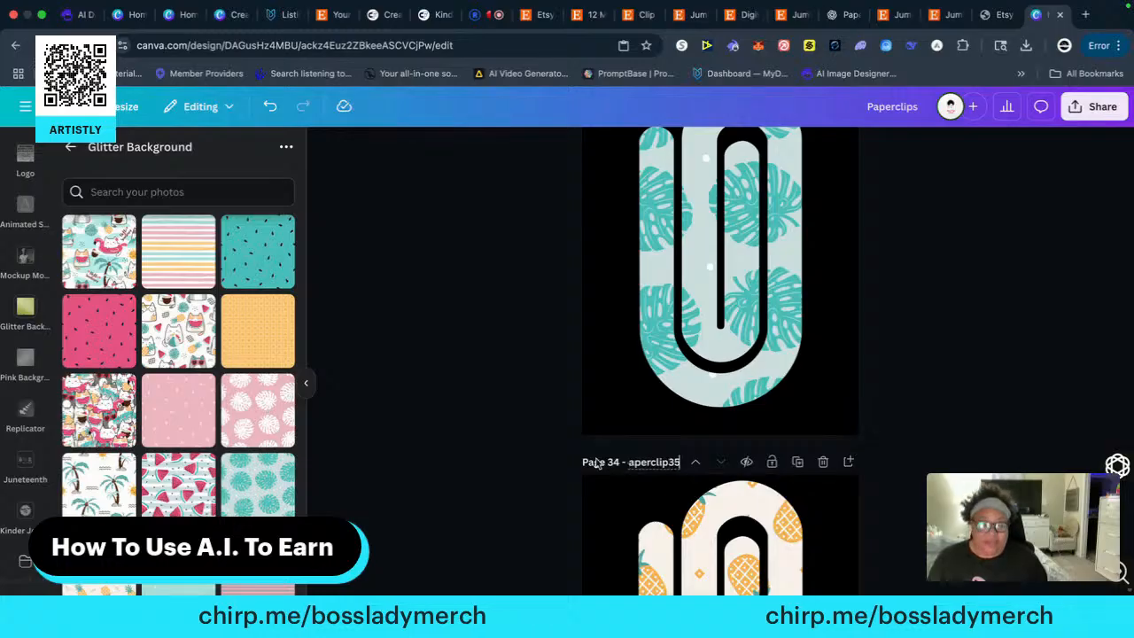
scroll(521, 451, down, 5)
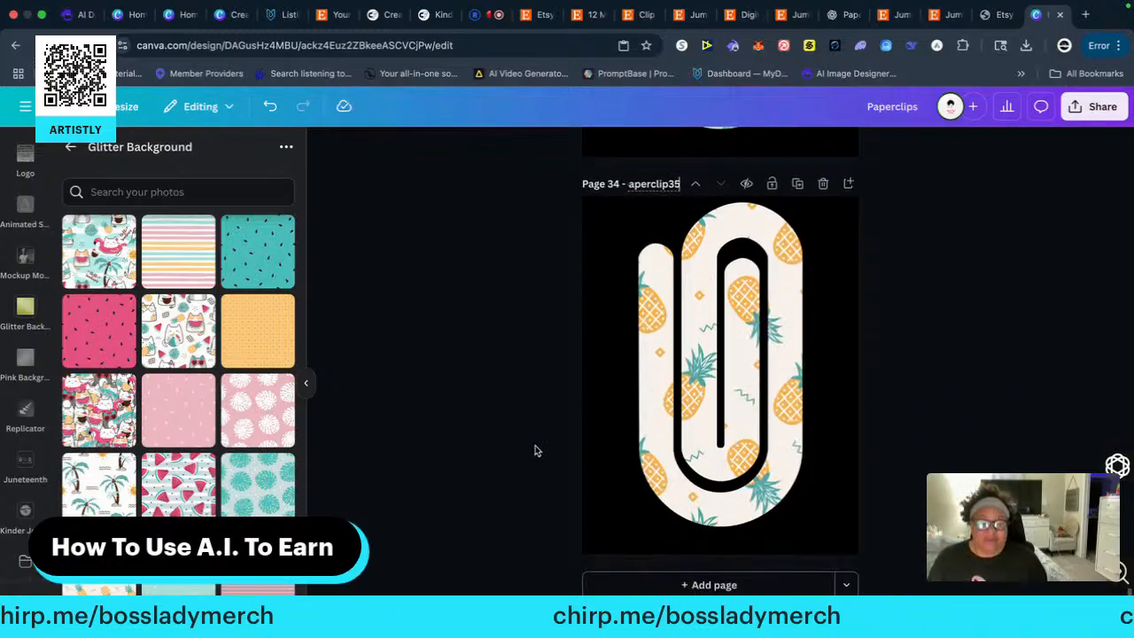
Open the design's PNG download settings and clear every page from the page selection
scroll(543, 356, up, 20)
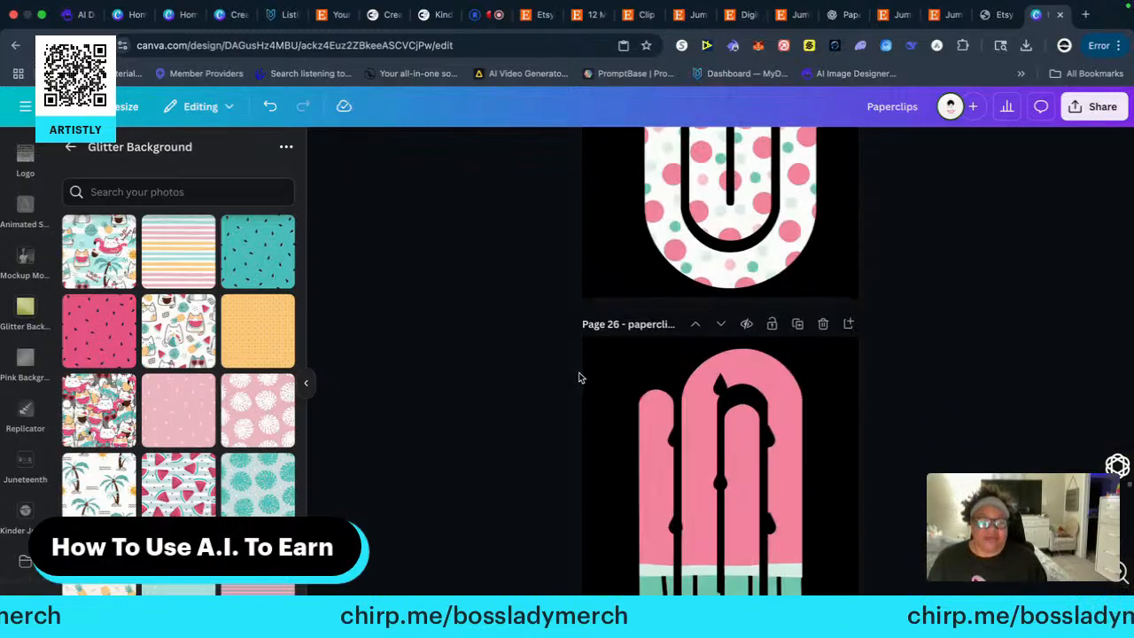
scroll(582, 380, up, 20)
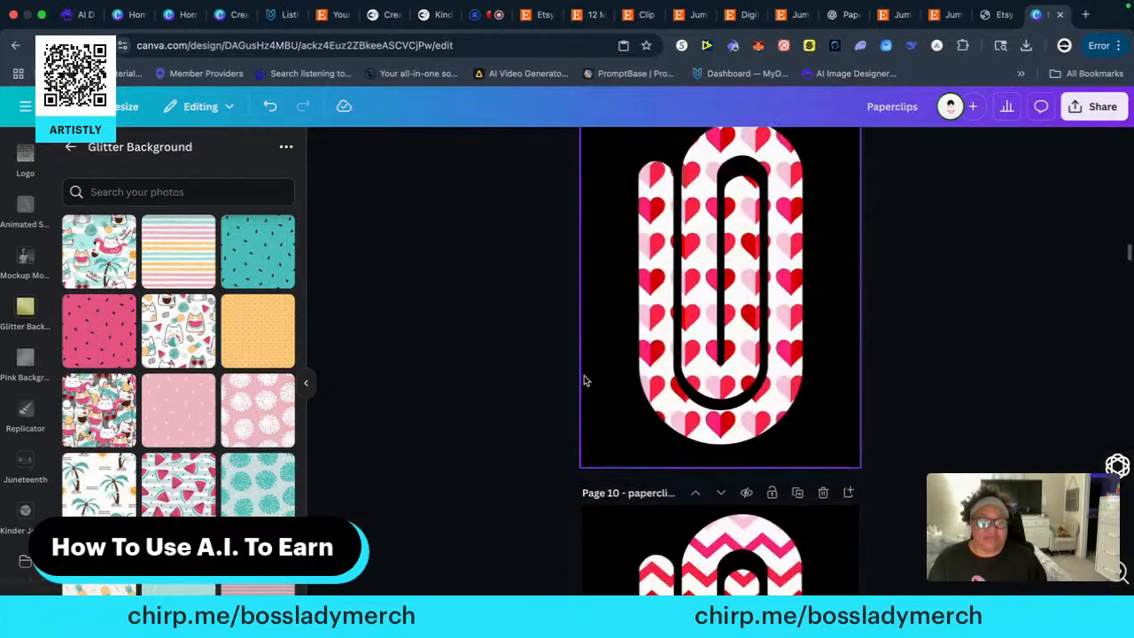
scroll(584, 380, up, 8)
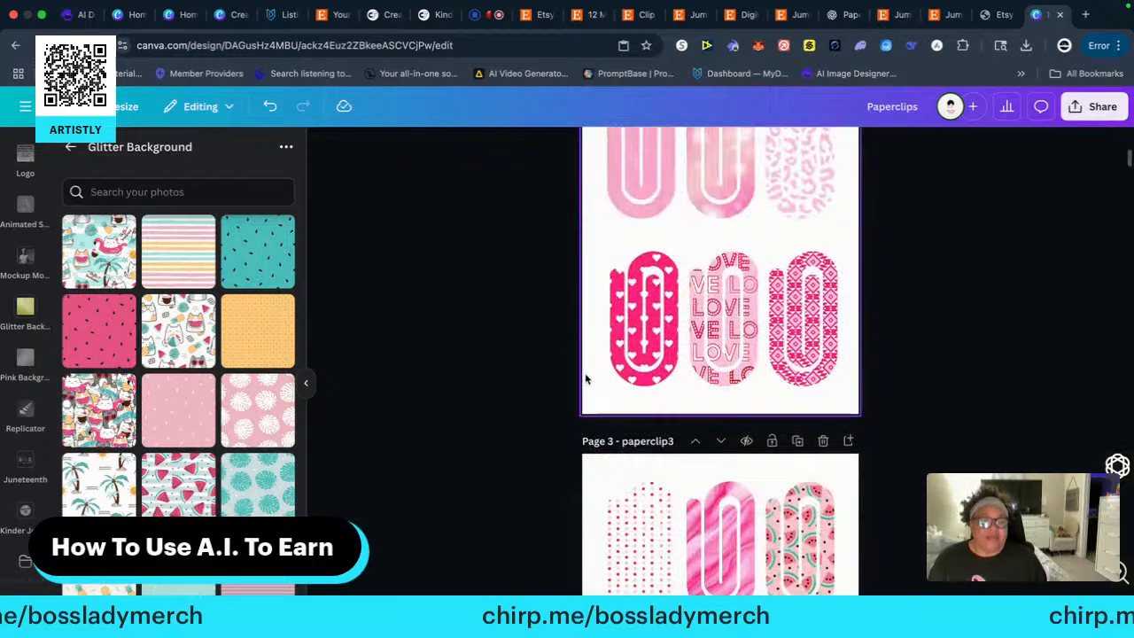
scroll(584, 380, down, 5)
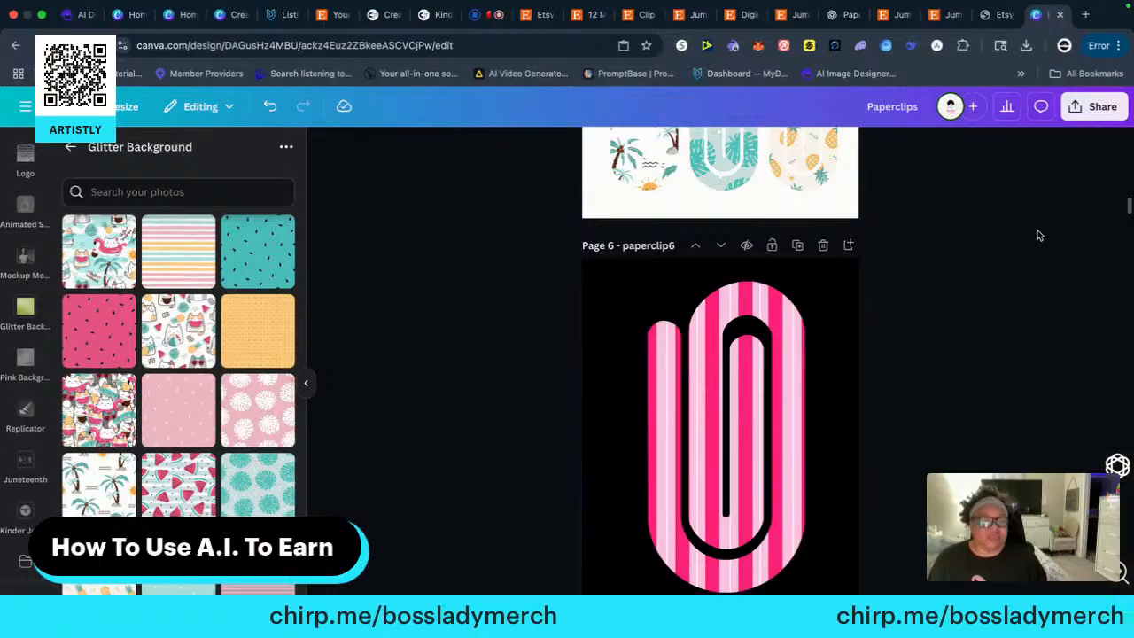
click(1097, 106)
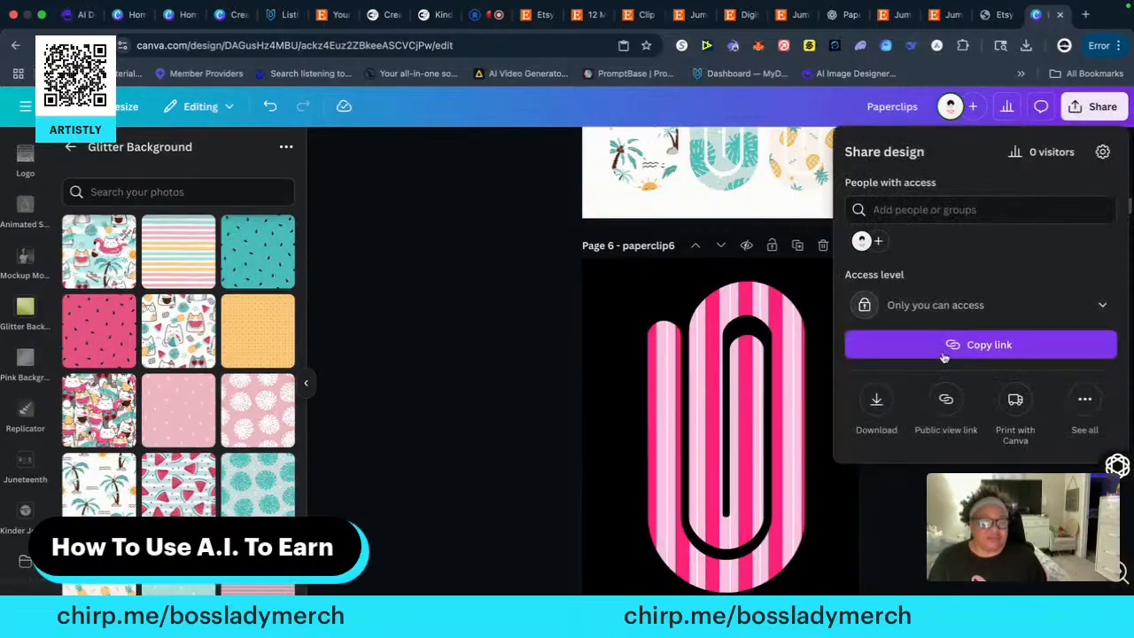
click(876, 401)
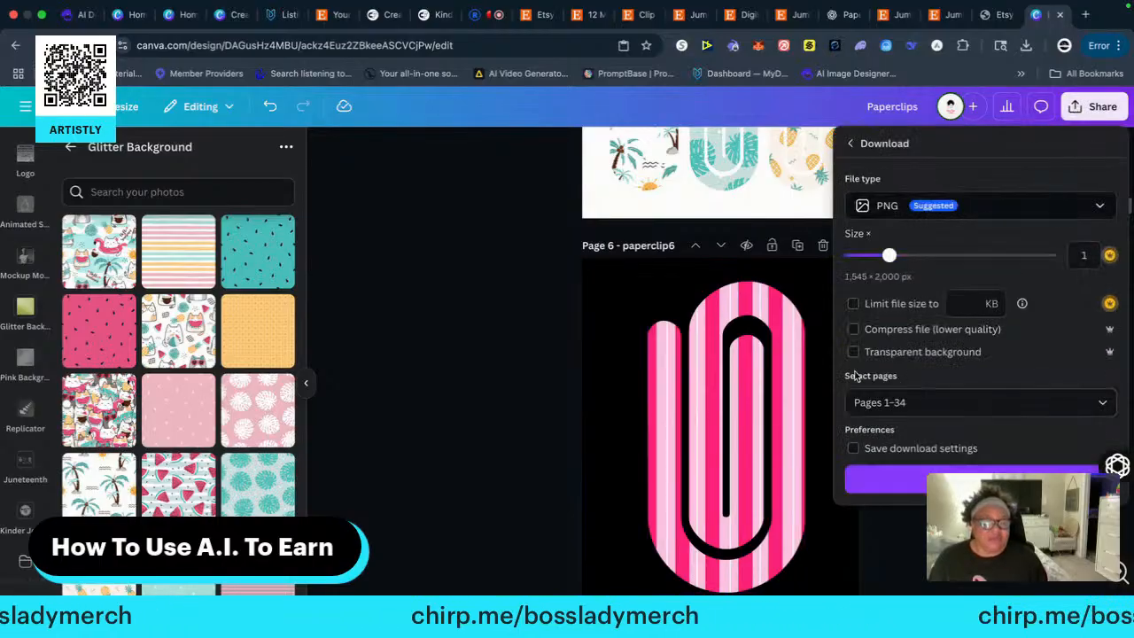
click(961, 401)
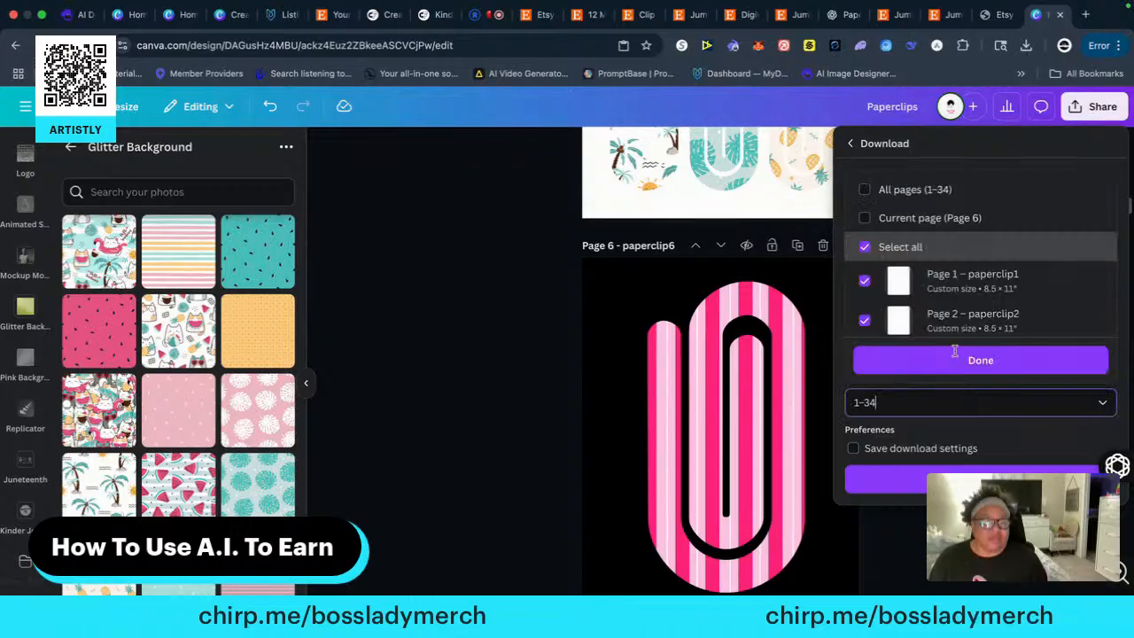
click(868, 217)
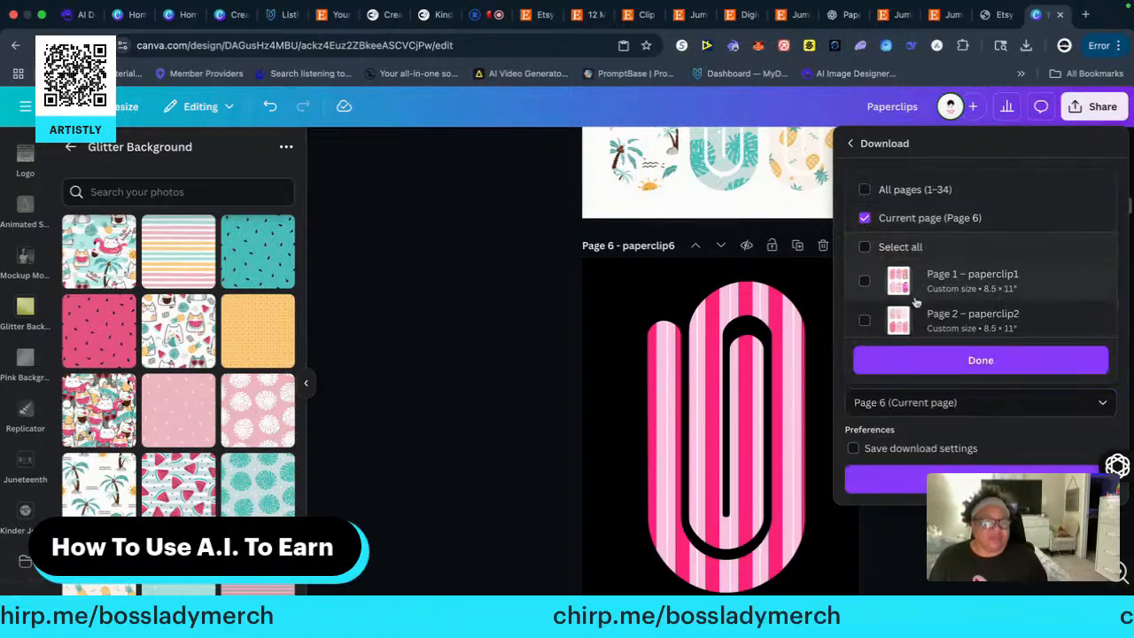
click(865, 214)
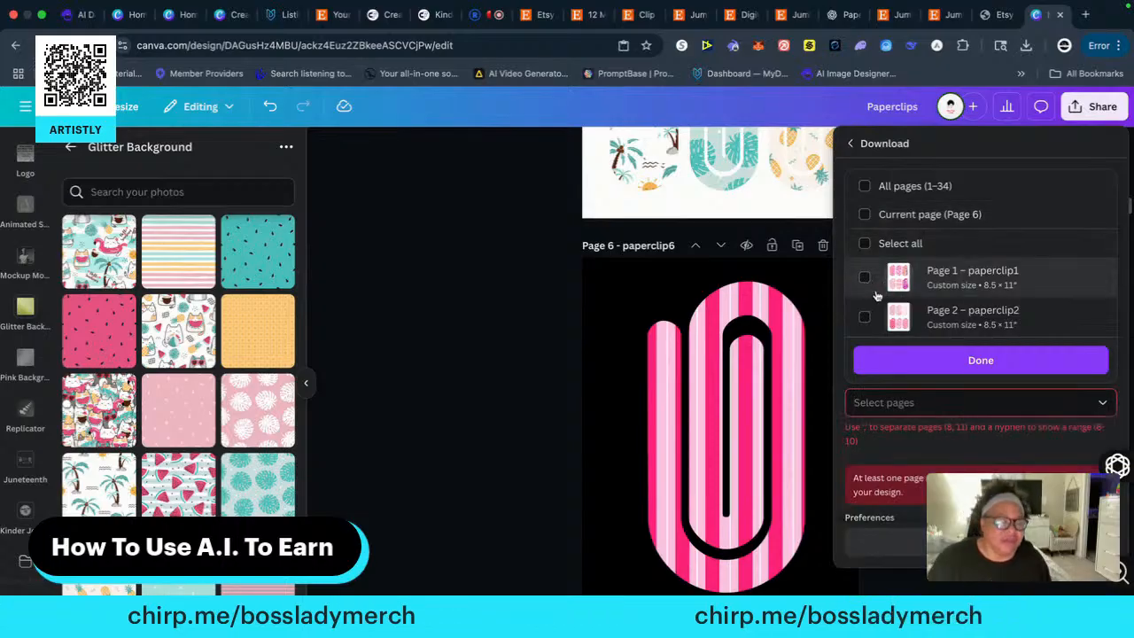
Select pages 6 to 10, starting from the first single-clip black page, for the download
scroll(889, 299, down, 5)
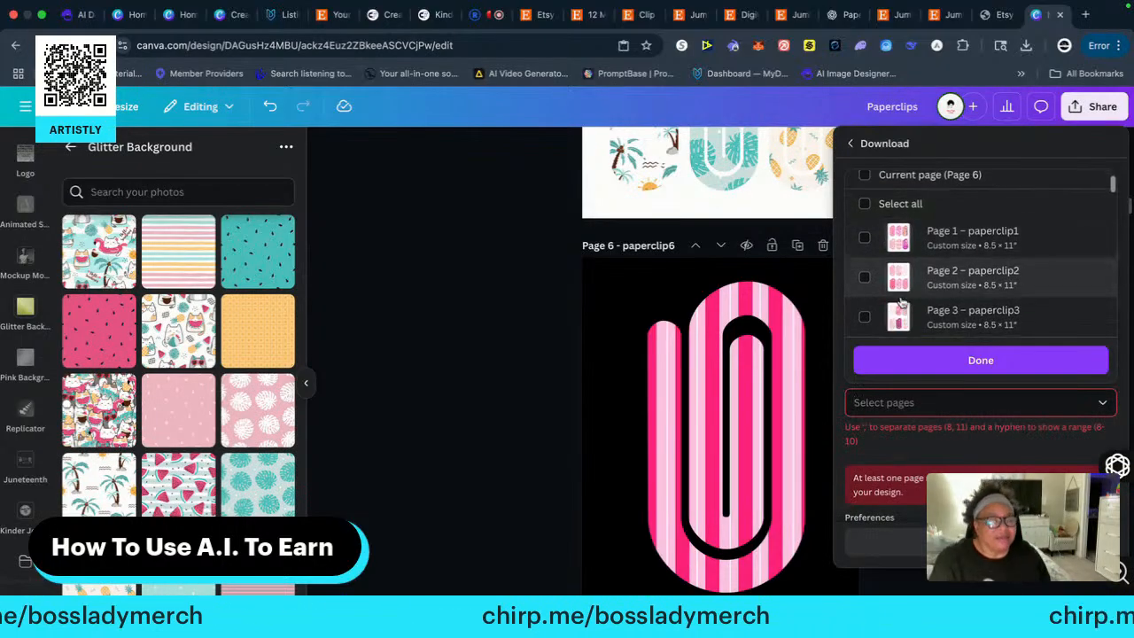
scroll(894, 299, up, 3)
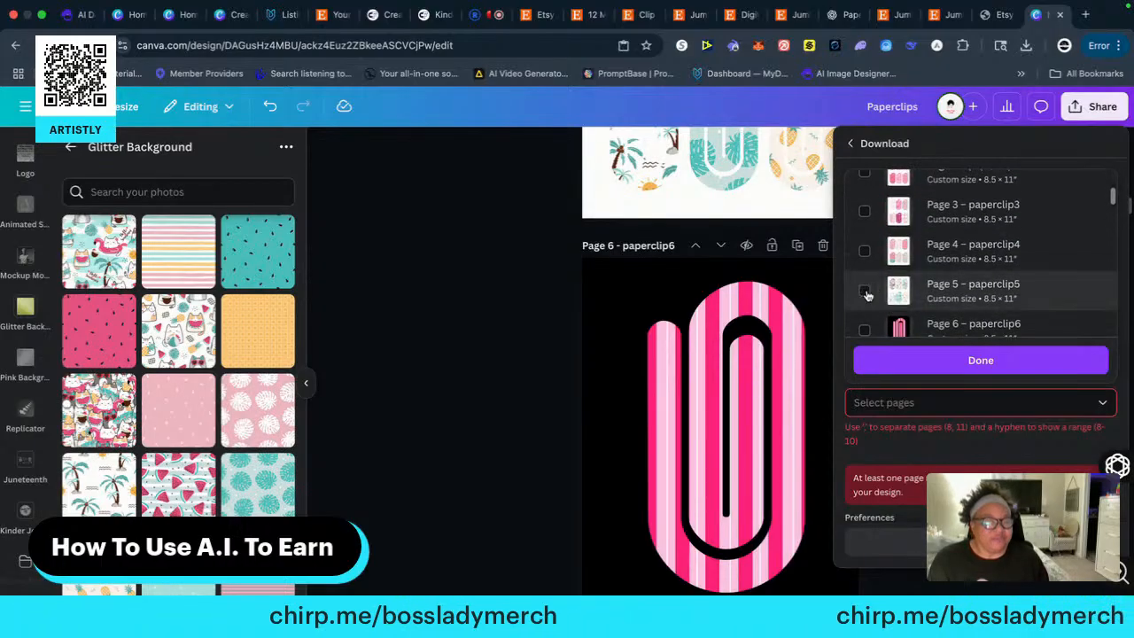
scroll(895, 301, down, 1)
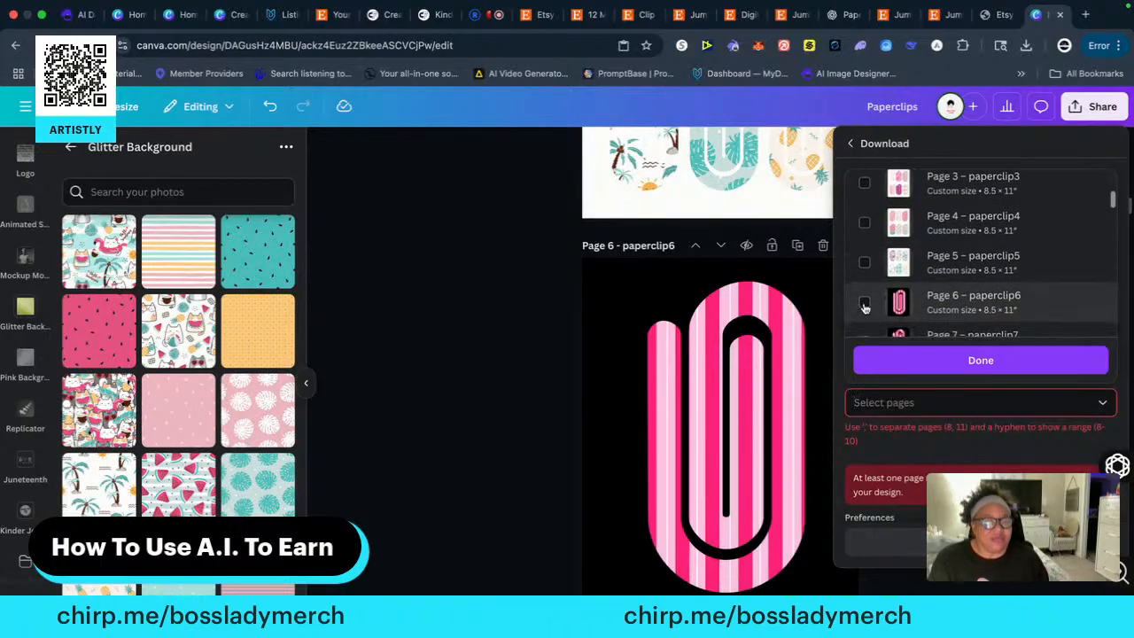
click(864, 304)
scroll(871, 299, down, 2)
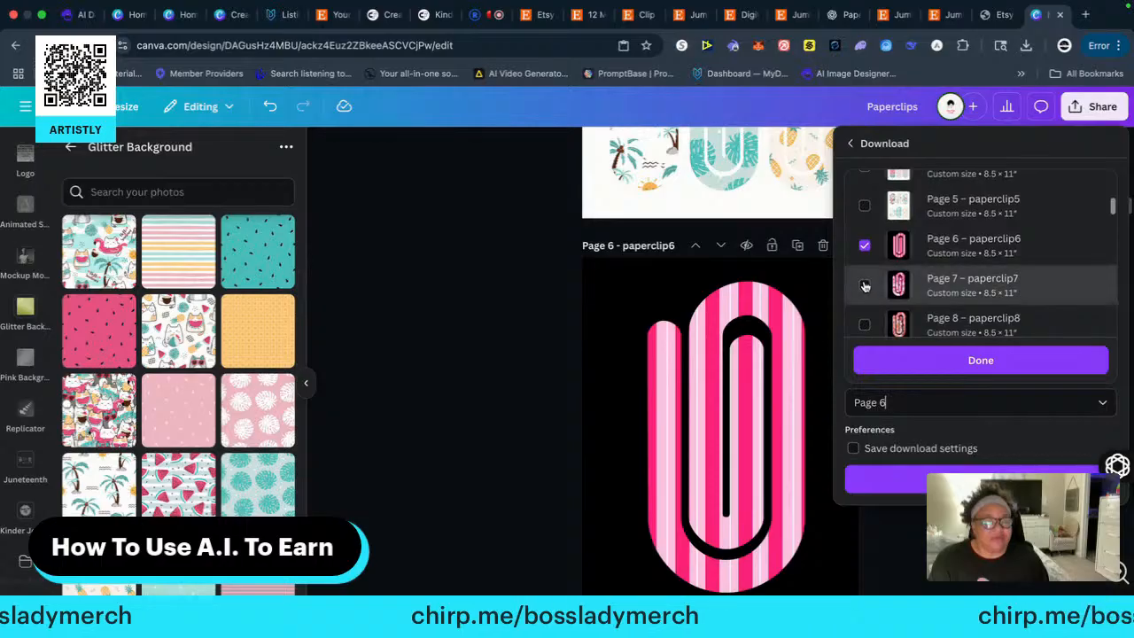
click(866, 286)
scroll(865, 248, down, 3)
click(865, 208)
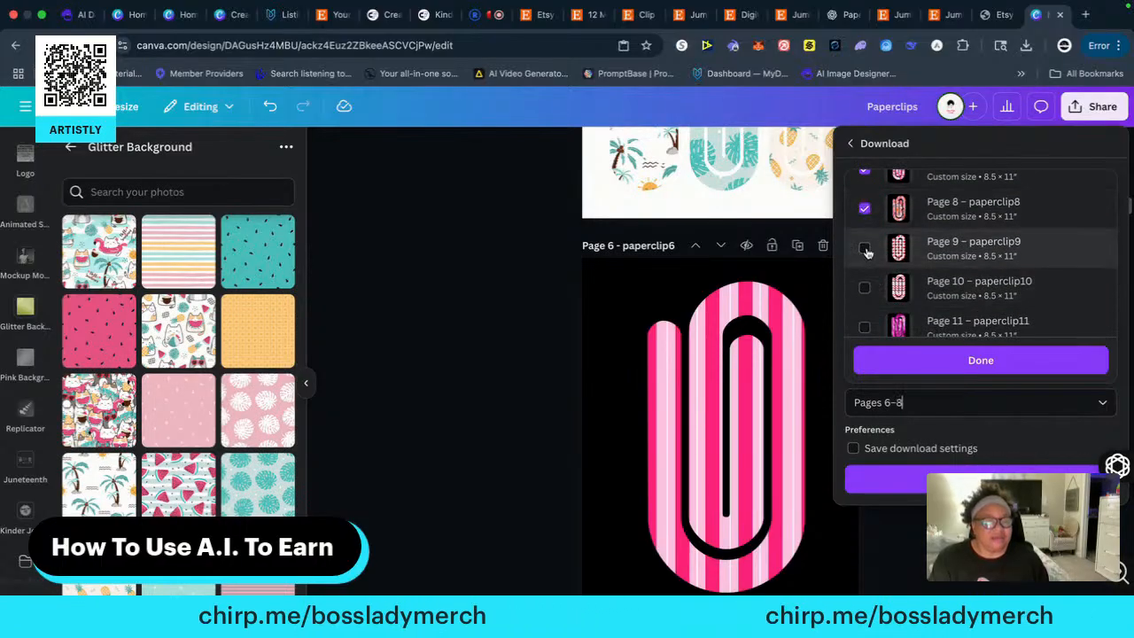
click(864, 238)
click(864, 276)
Add pages 11 to 14 to the pages selected for the download
scroll(890, 316, down, 1)
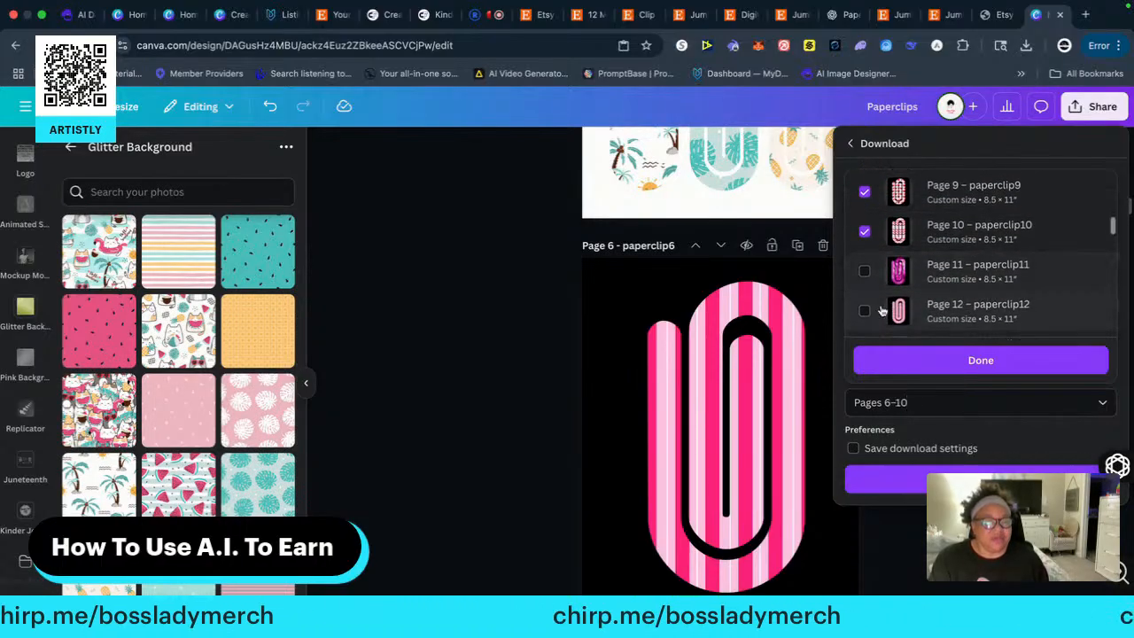
click(865, 271)
click(864, 310)
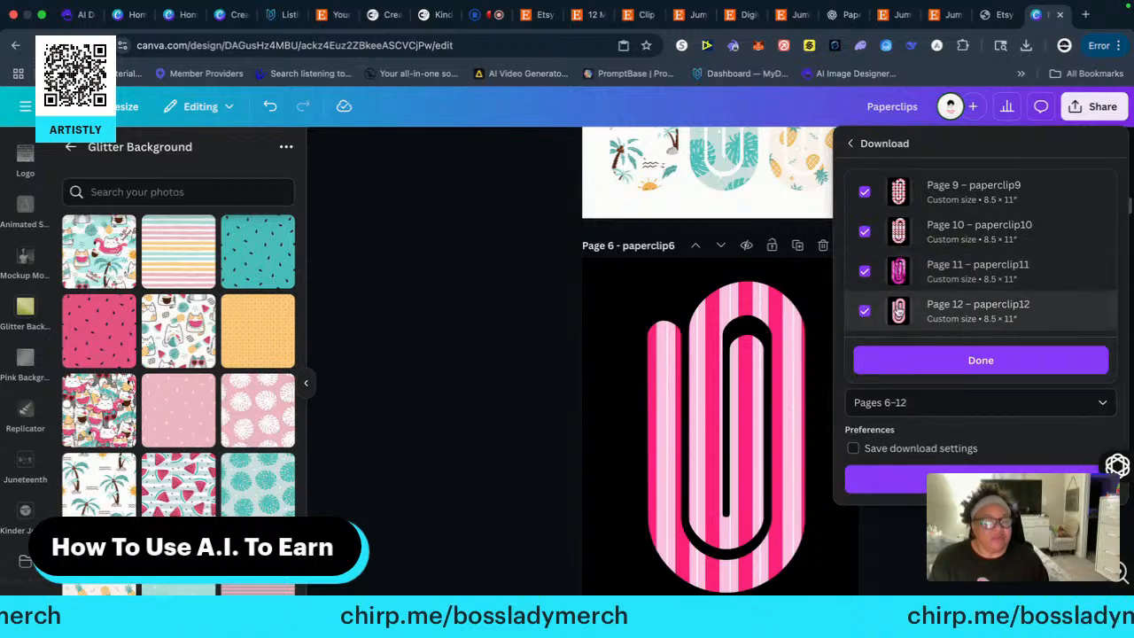
scroll(864, 301, down, 2)
click(865, 262)
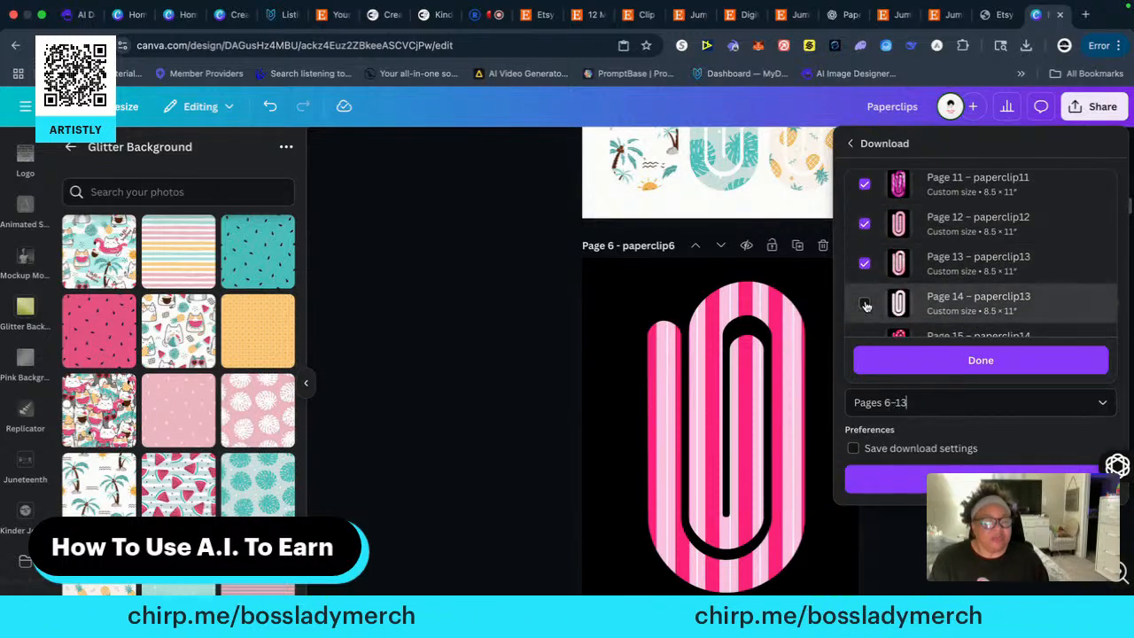
click(865, 303)
Add pages 15 to 18 to the pages selected for the download
scroll(863, 297, down, 2)
click(858, 264)
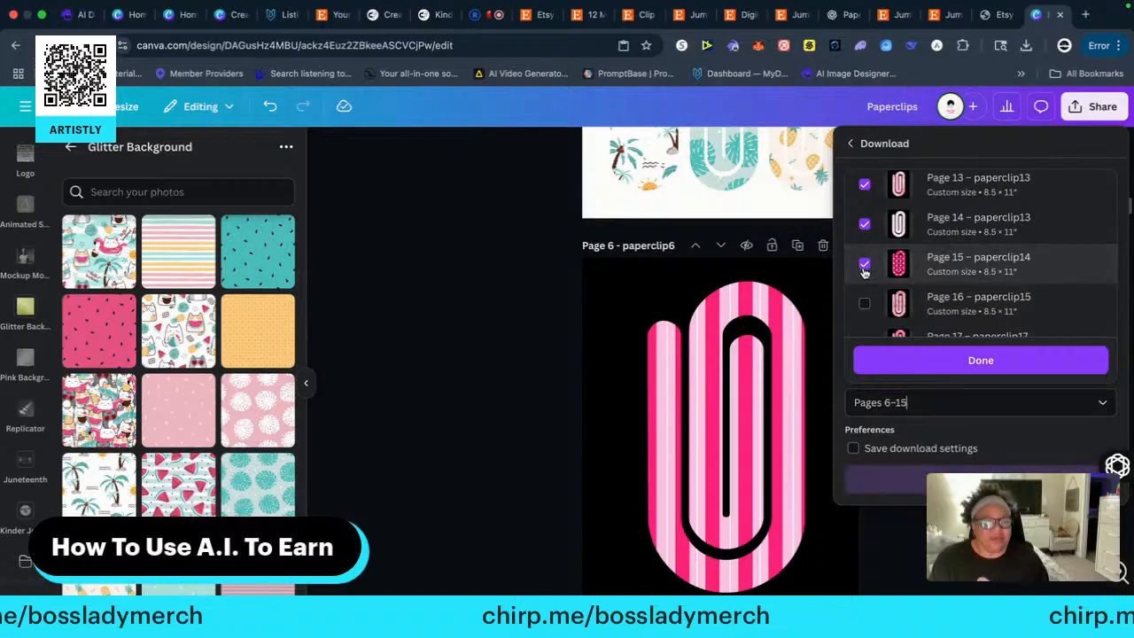
click(864, 303)
scroll(902, 308, down, 1)
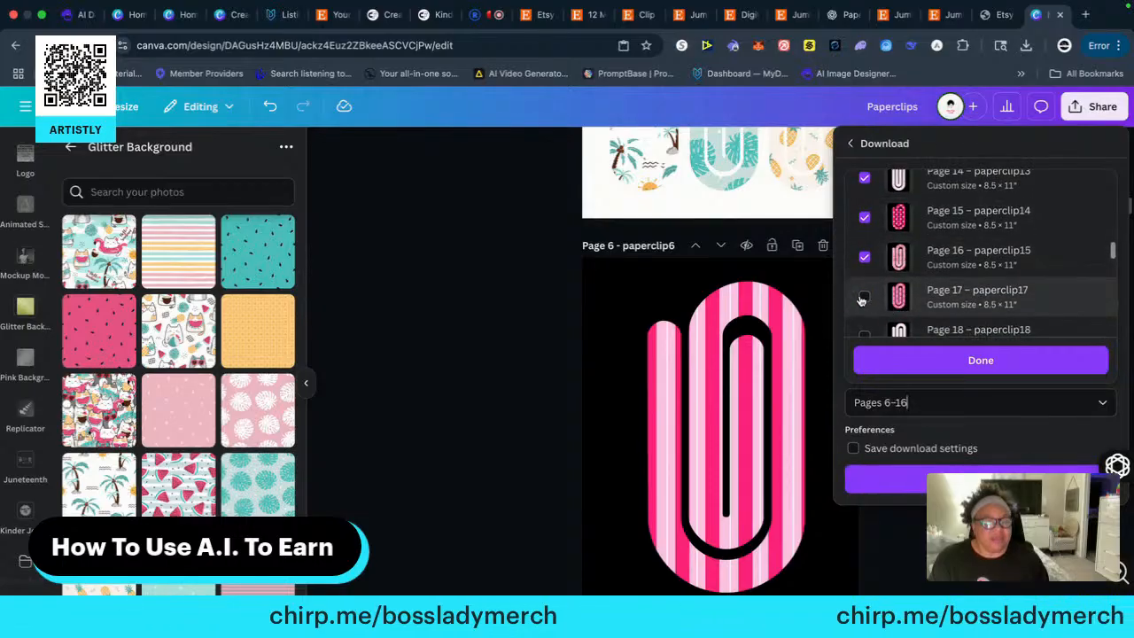
click(865, 306)
scroll(877, 310, down, 1)
click(864, 309)
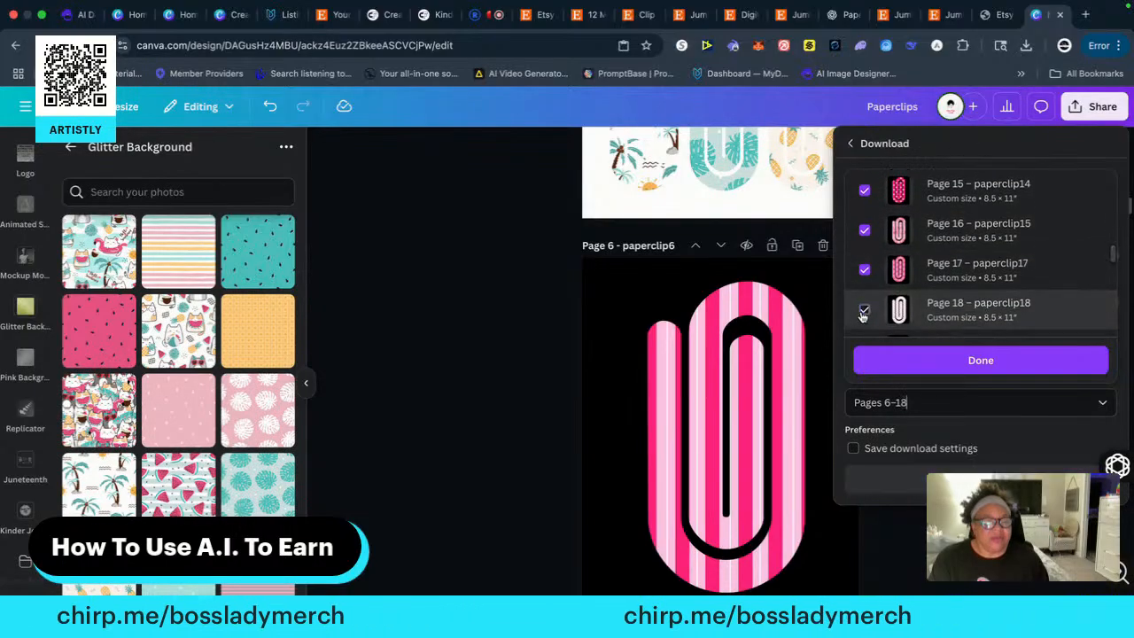
Add pages 19 to 22 to the pages selected for the download
scroll(864, 288, down, 2)
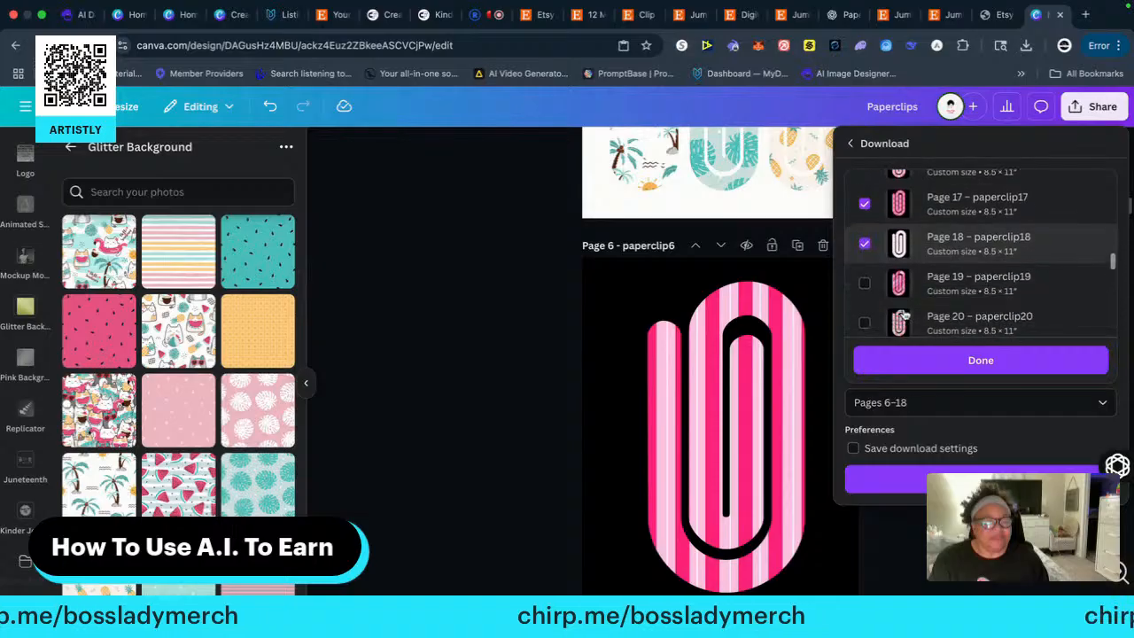
click(865, 272)
scroll(901, 308, down, 2)
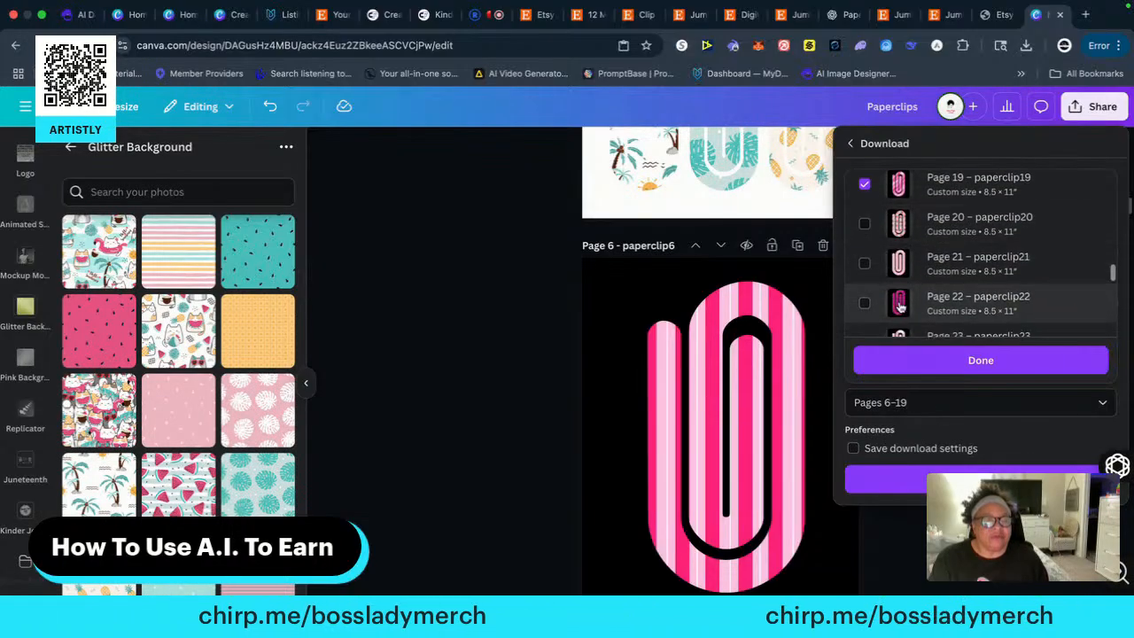
click(864, 223)
click(864, 263)
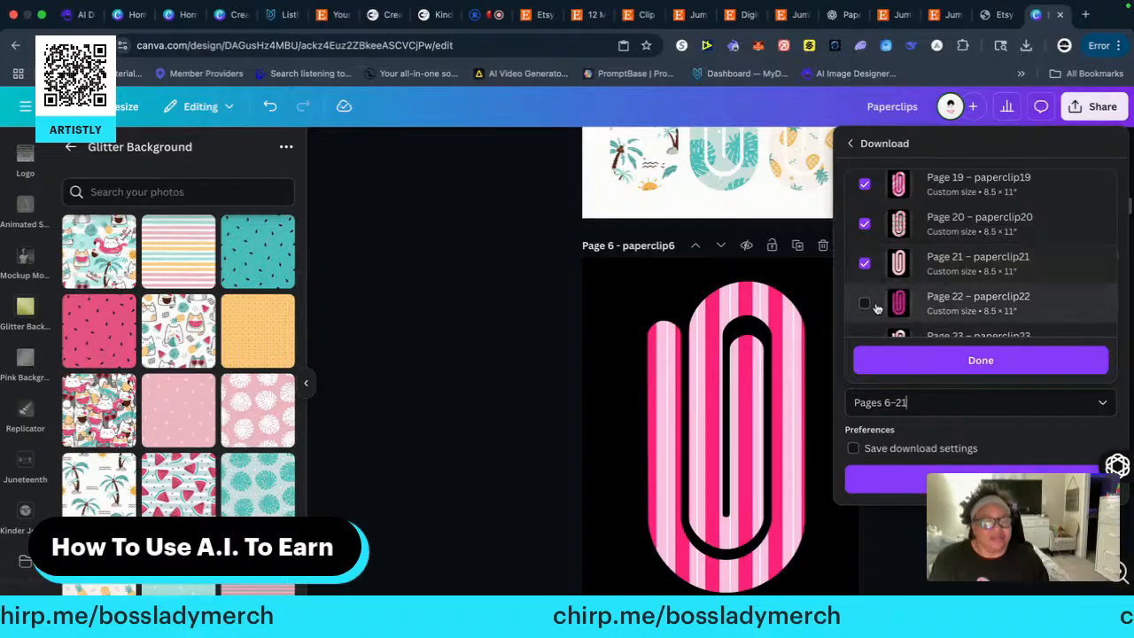
click(866, 304)
Add pages 23 to 26 to the pages selected for the download
scroll(901, 301, down, 1)
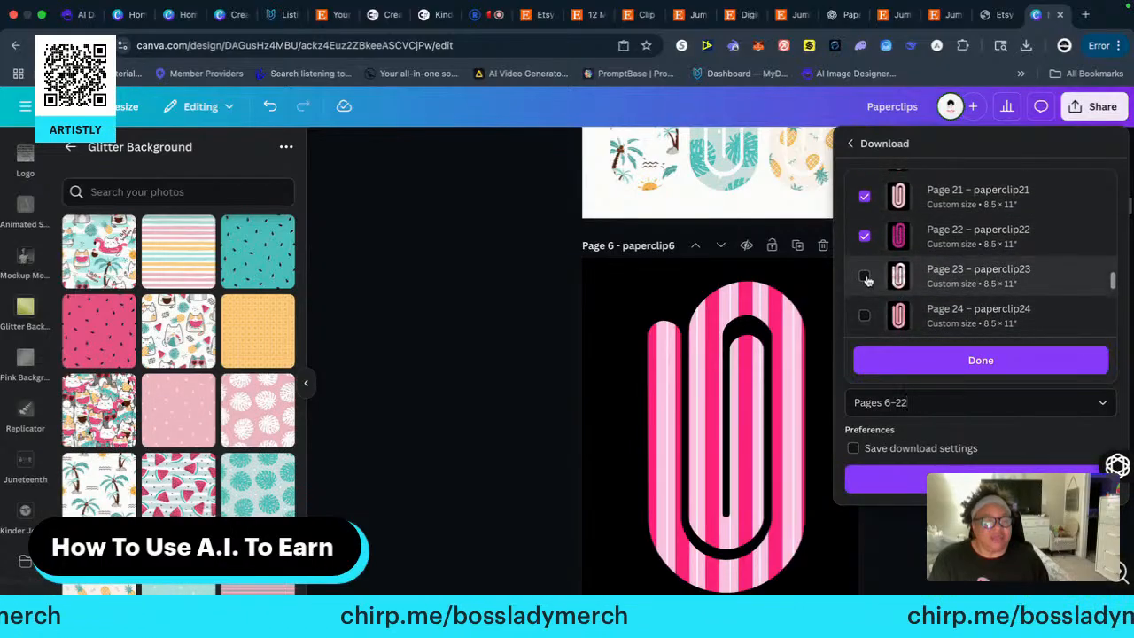
click(867, 280)
click(865, 315)
scroll(904, 310, down, 1)
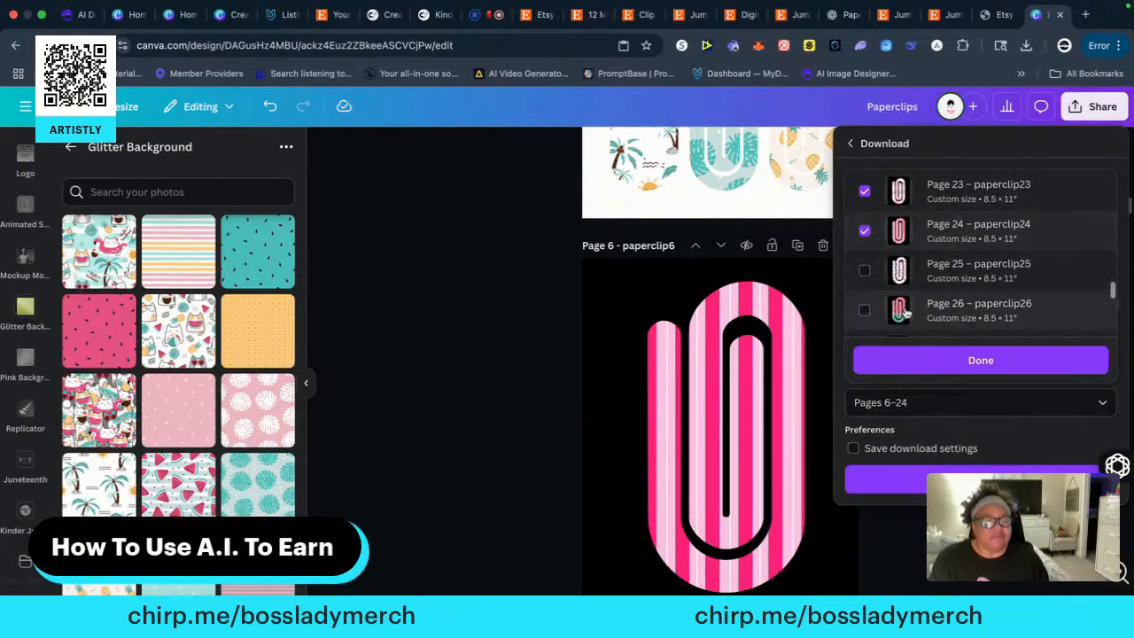
click(864, 270)
click(865, 310)
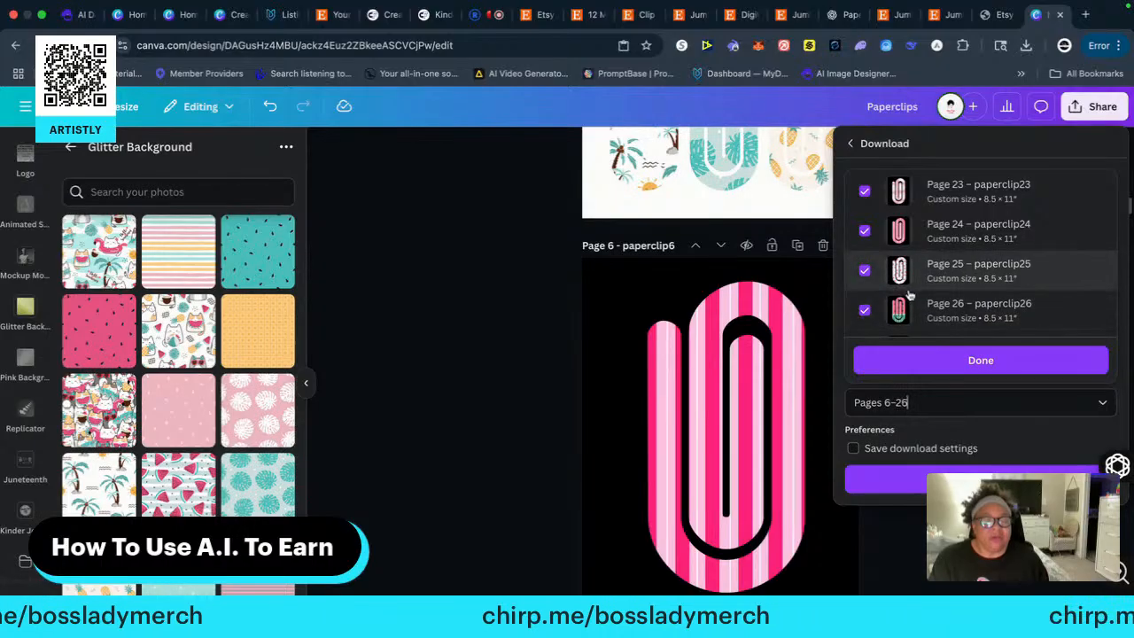
Add pages 27 to 30 to the pages selected for the download
scroll(908, 295, down, 5)
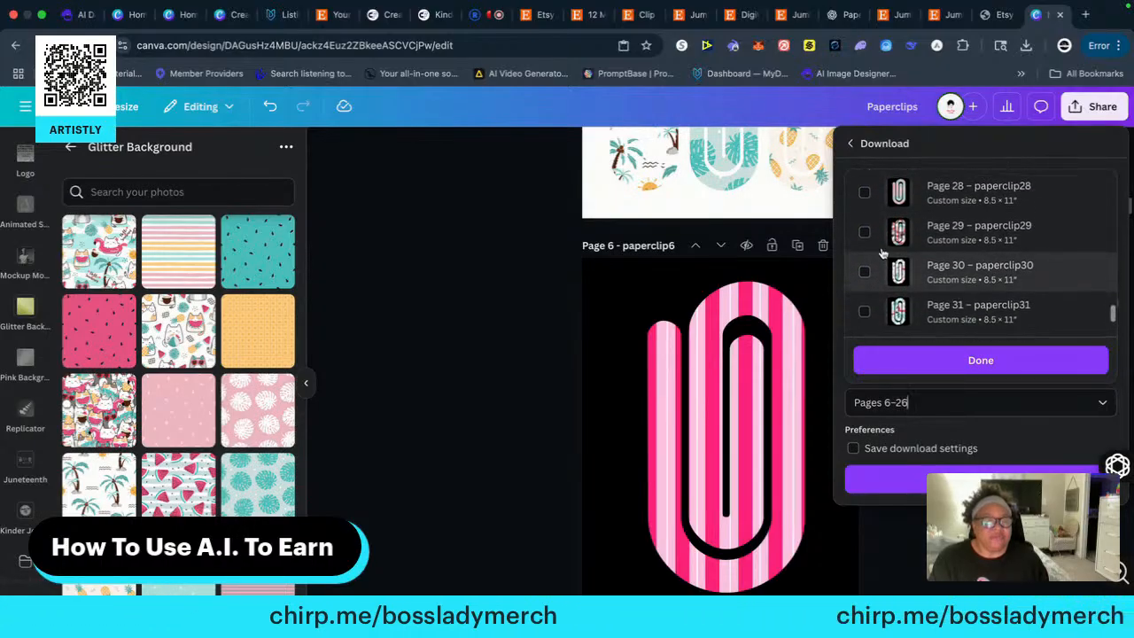
scroll(882, 254, up, 2)
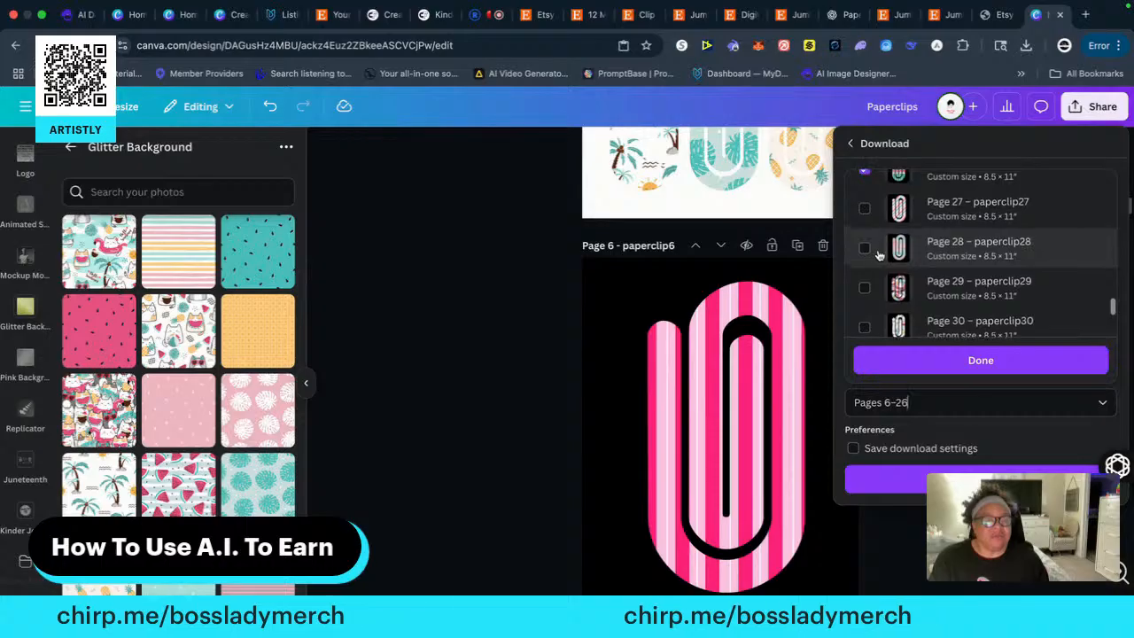
click(865, 208)
click(865, 248)
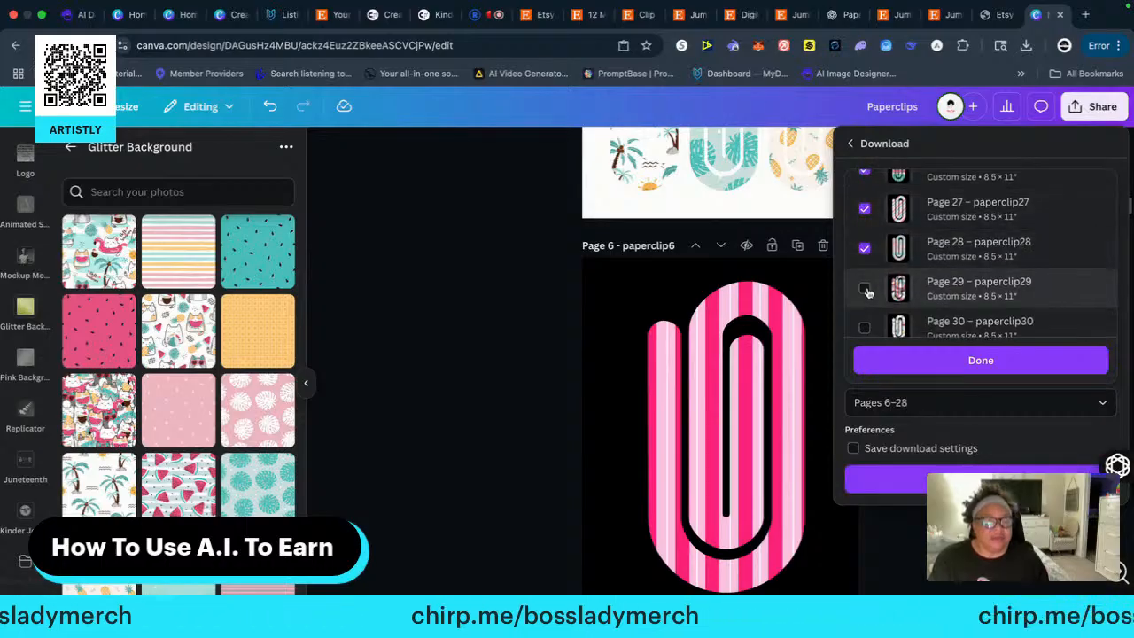
click(866, 290)
click(866, 319)
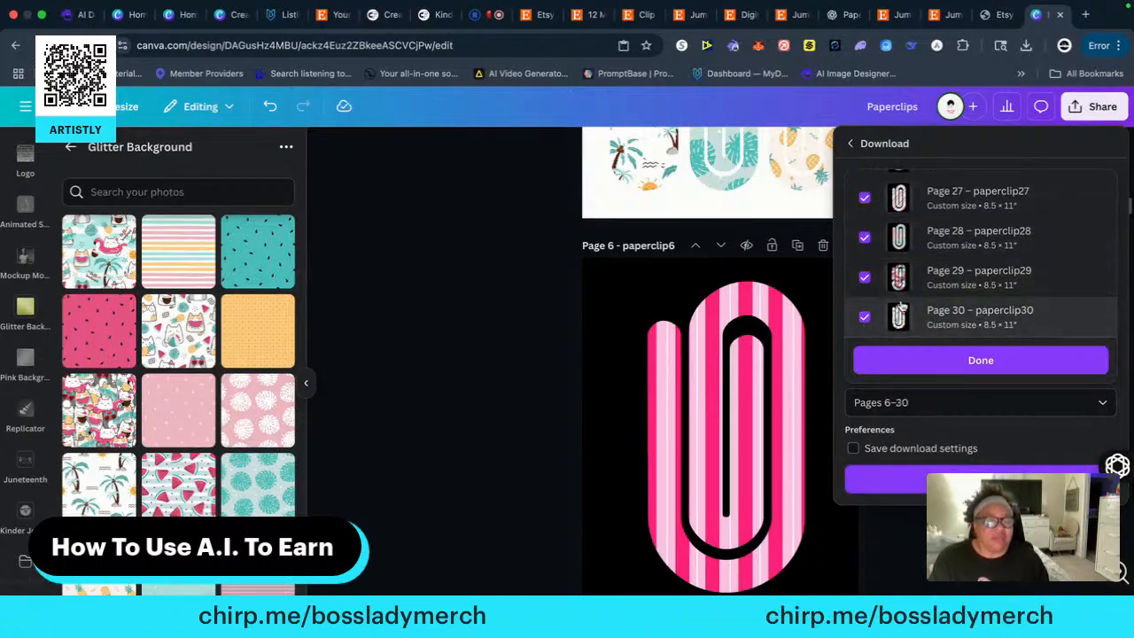
Add pages 31 to 34 to the selection and download pages 6–34 as PNG files
scroll(901, 305, down, 4)
scroll(869, 280, up, 3)
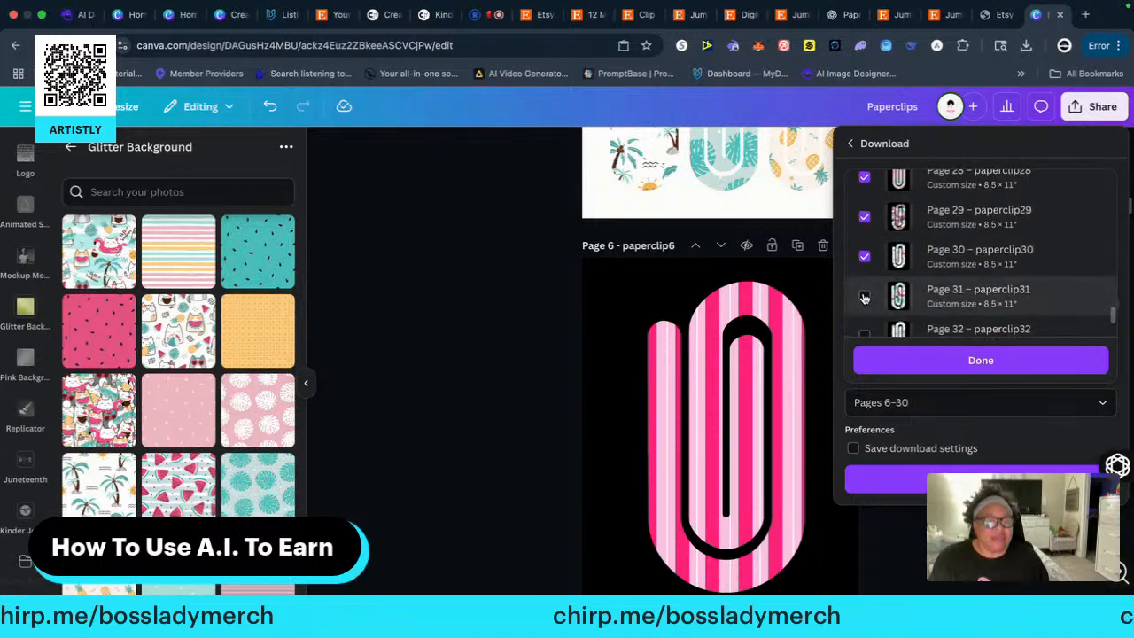
click(864, 297)
scroll(864, 302, down, 3)
click(865, 232)
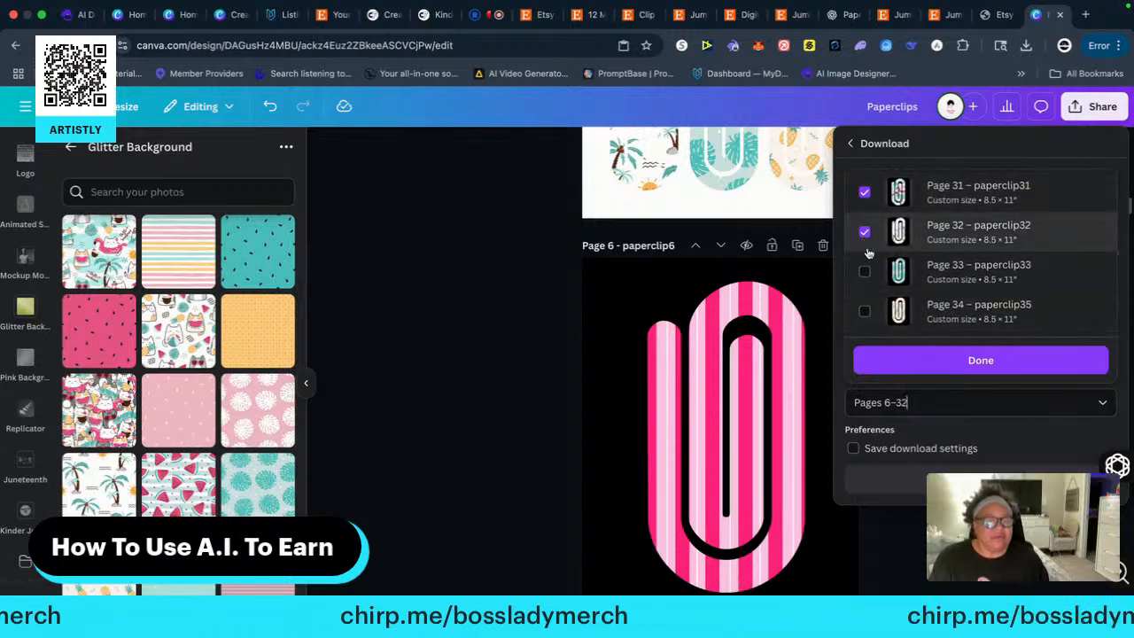
click(865, 271)
click(865, 310)
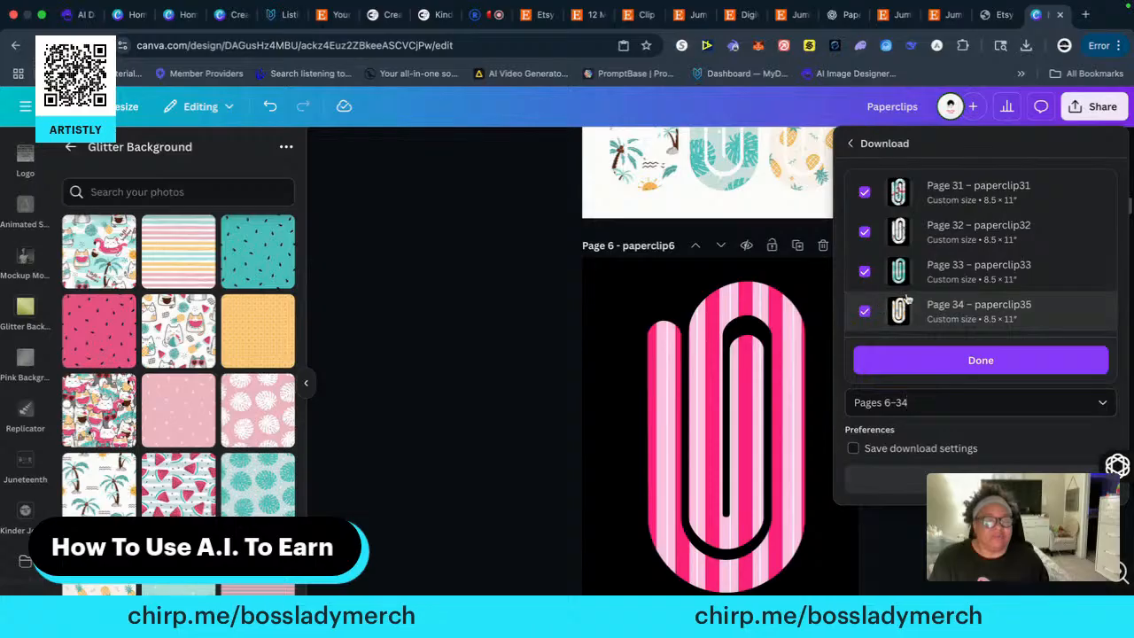
click(981, 361)
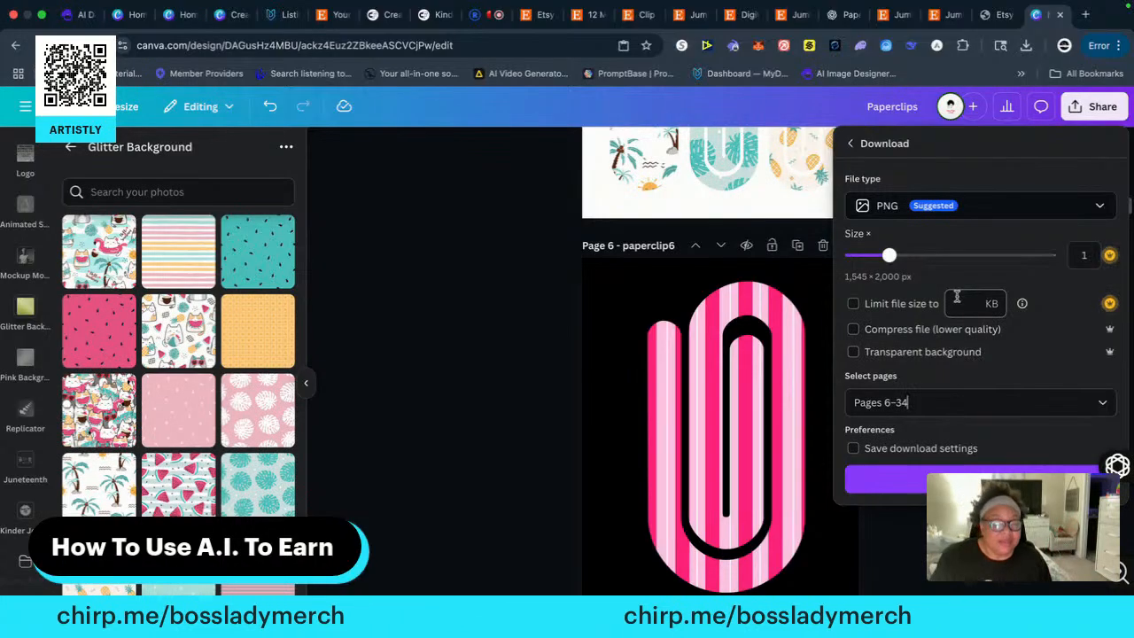
click(951, 480)
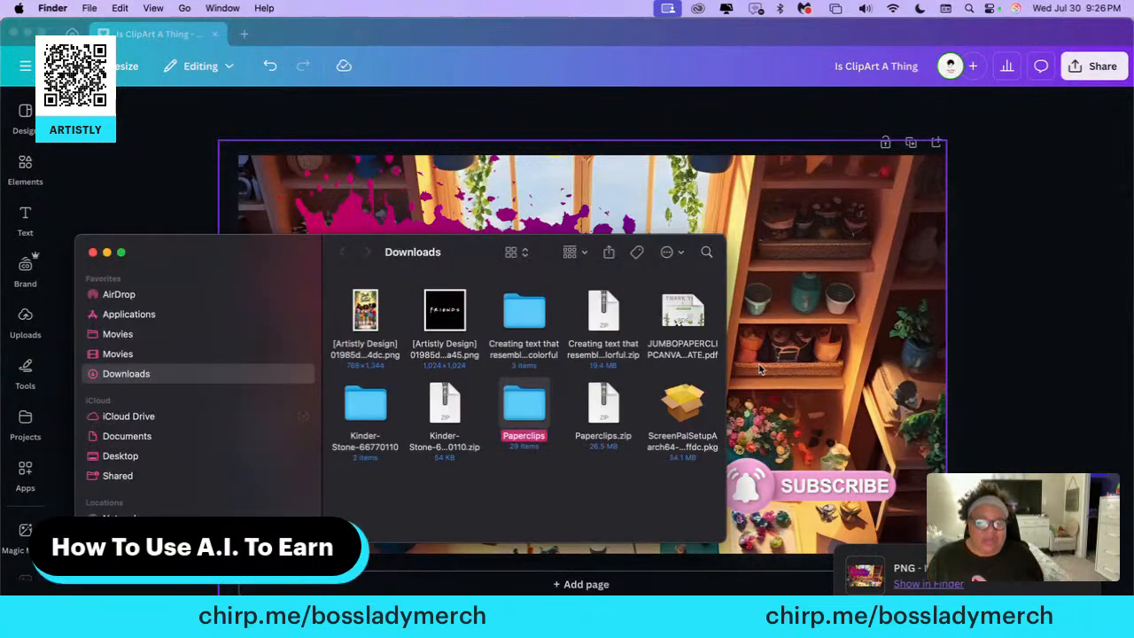
Open the Paperclips folder in Finder's Downloads and look through its exported PNG files
double_click(530, 413)
scroll(484, 420, down, 3)
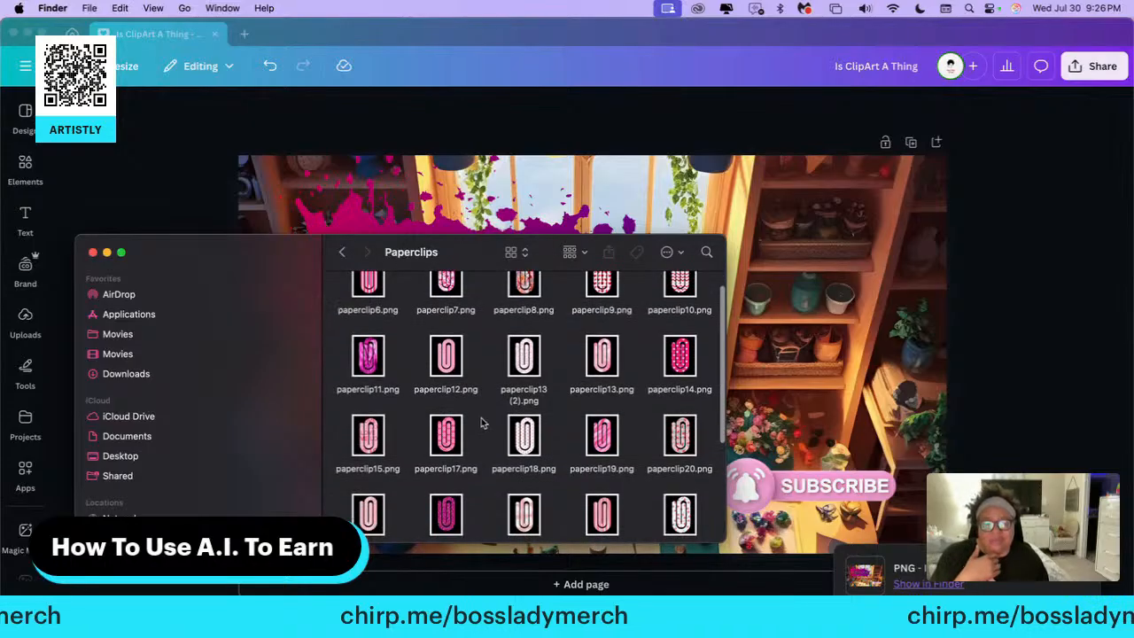
scroll(483, 424, down, 5)
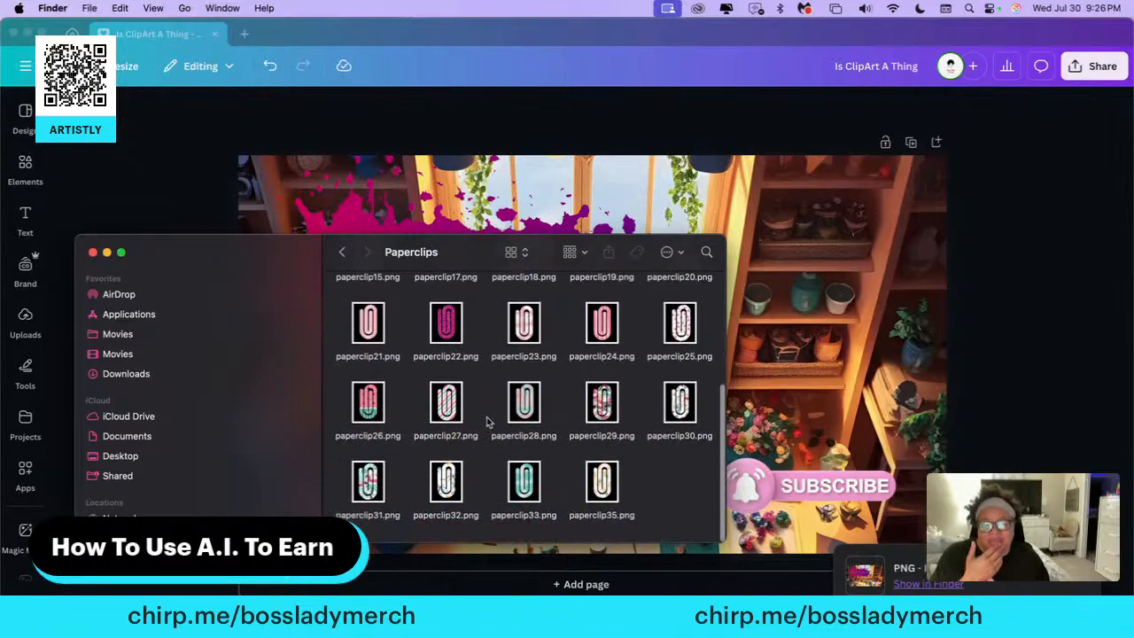
scroll(507, 403, up, 5)
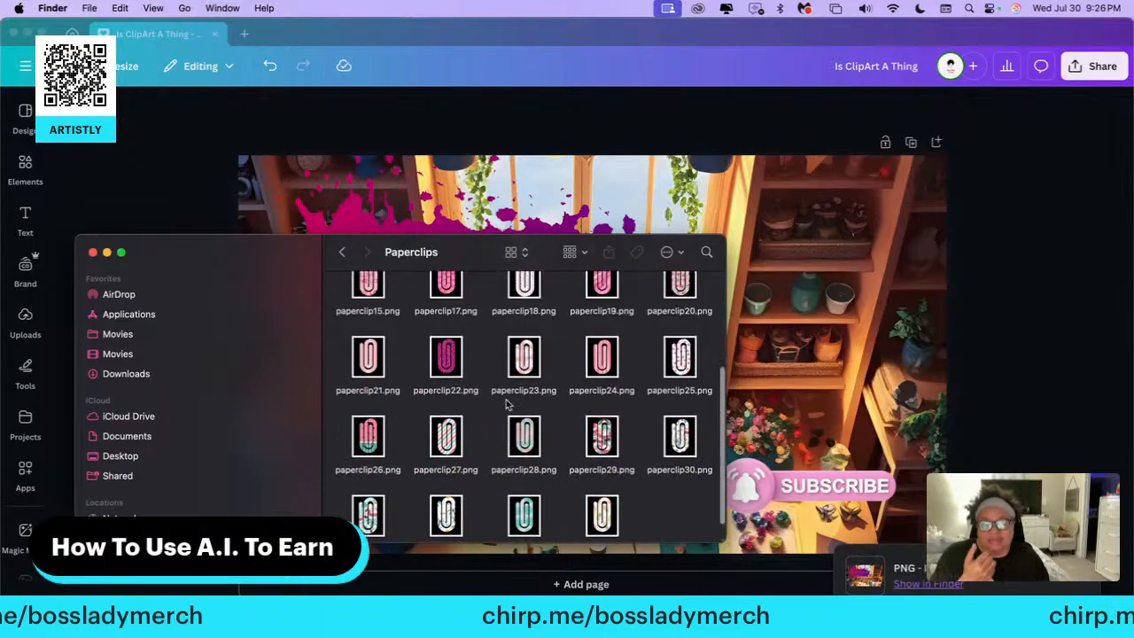
scroll(501, 409, up, 1)
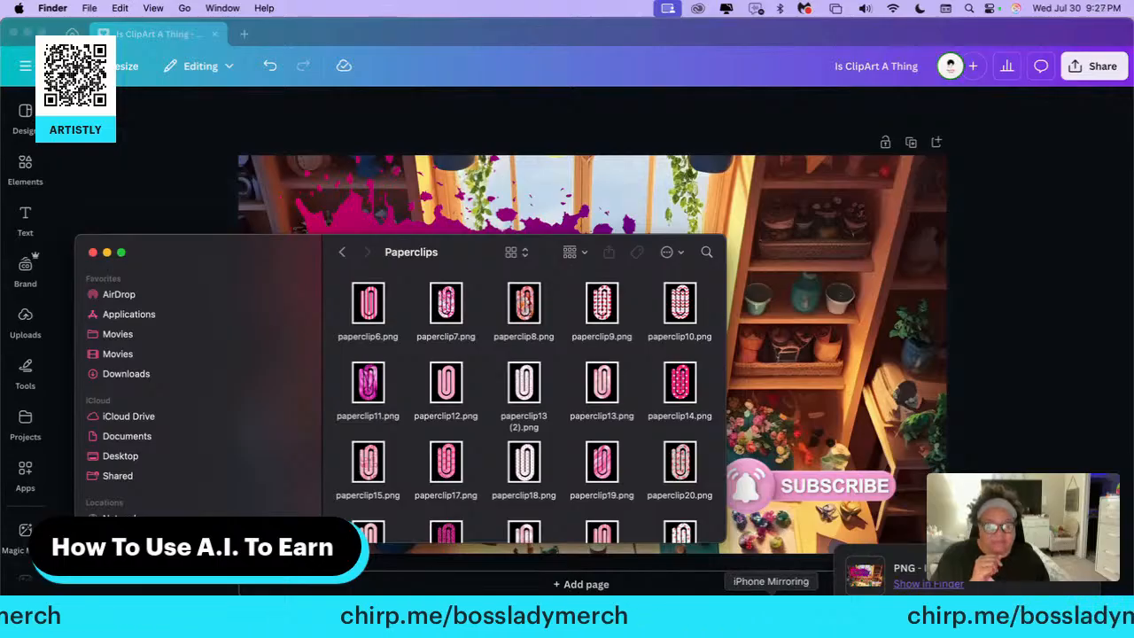
Switch back to the Paperclips design in Chrome and look over its single-clip pages
click(695, 615)
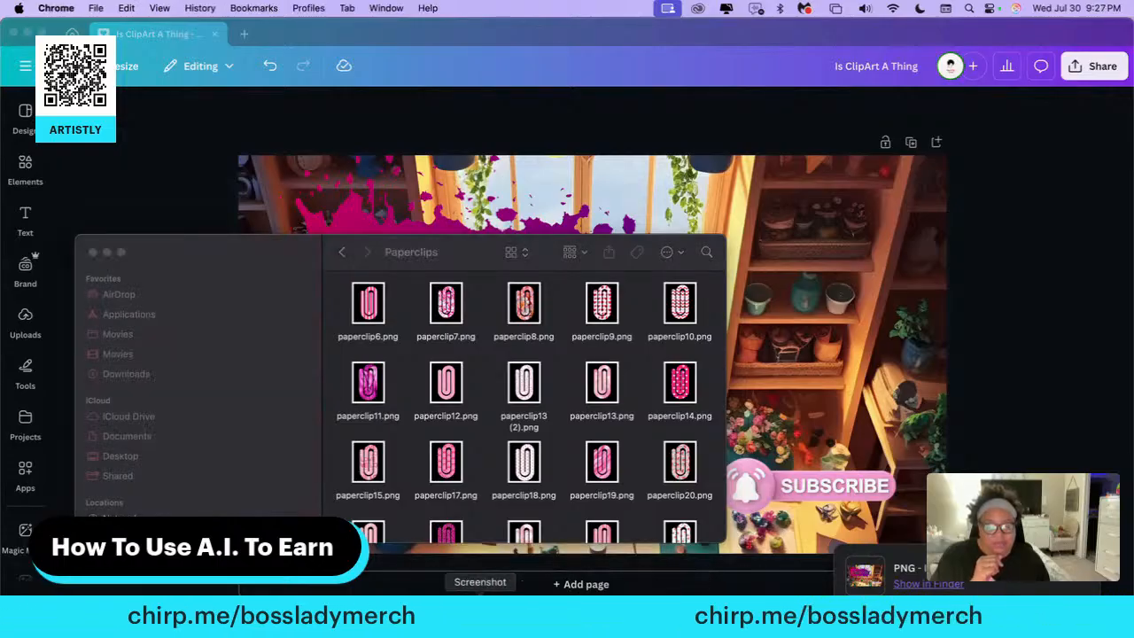
click(654, 614)
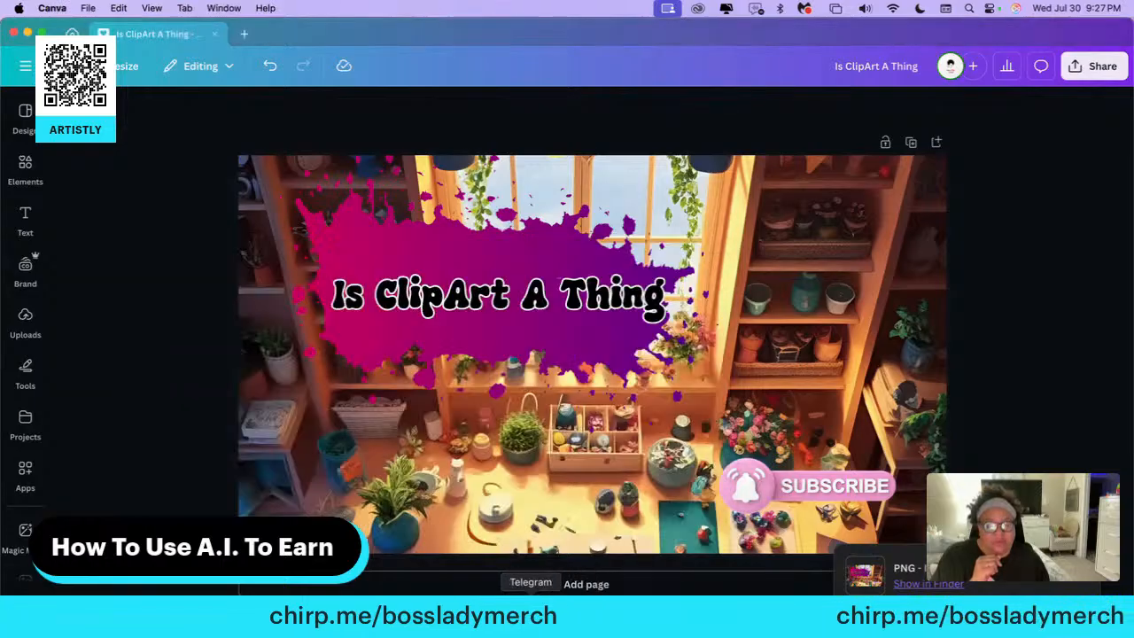
click(629, 615)
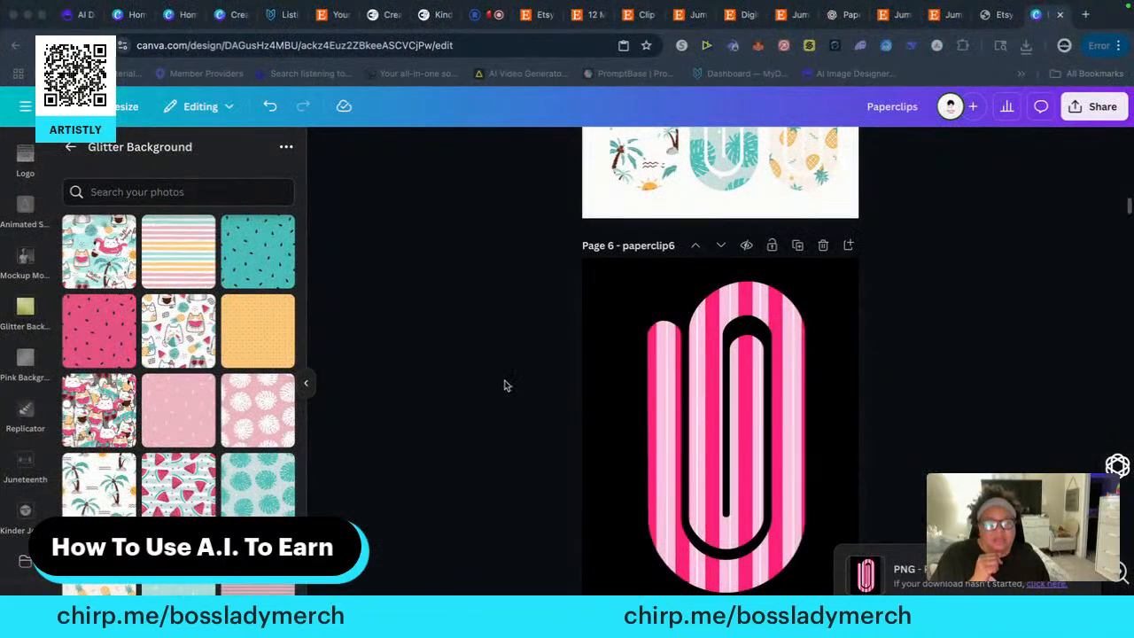
scroll(485, 411, down, 20)
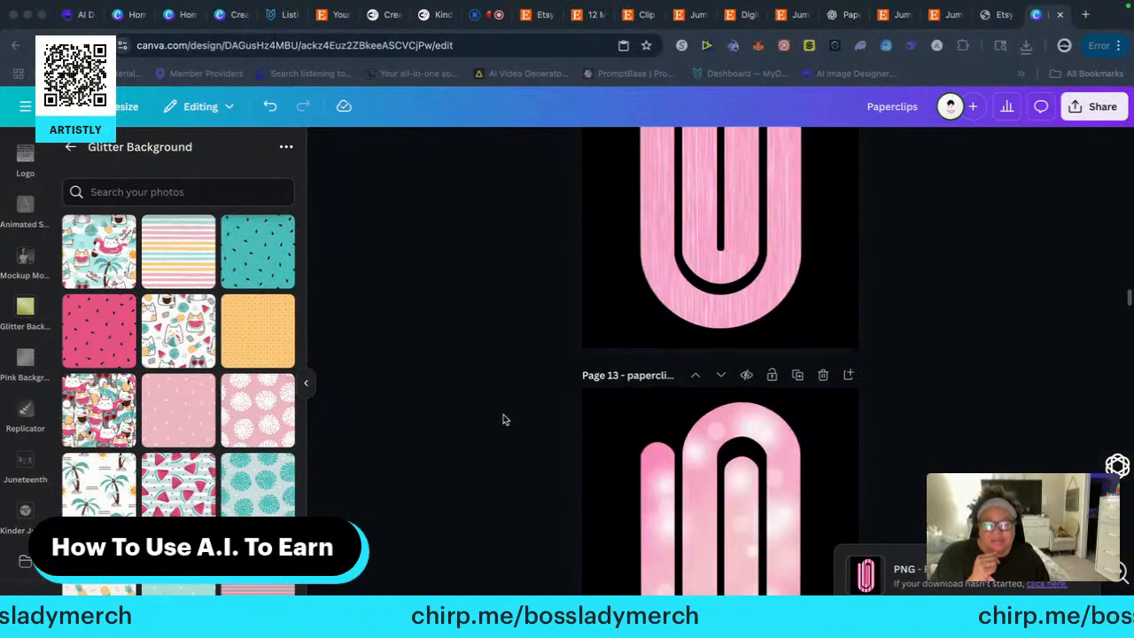
scroll(502, 418, down, 20)
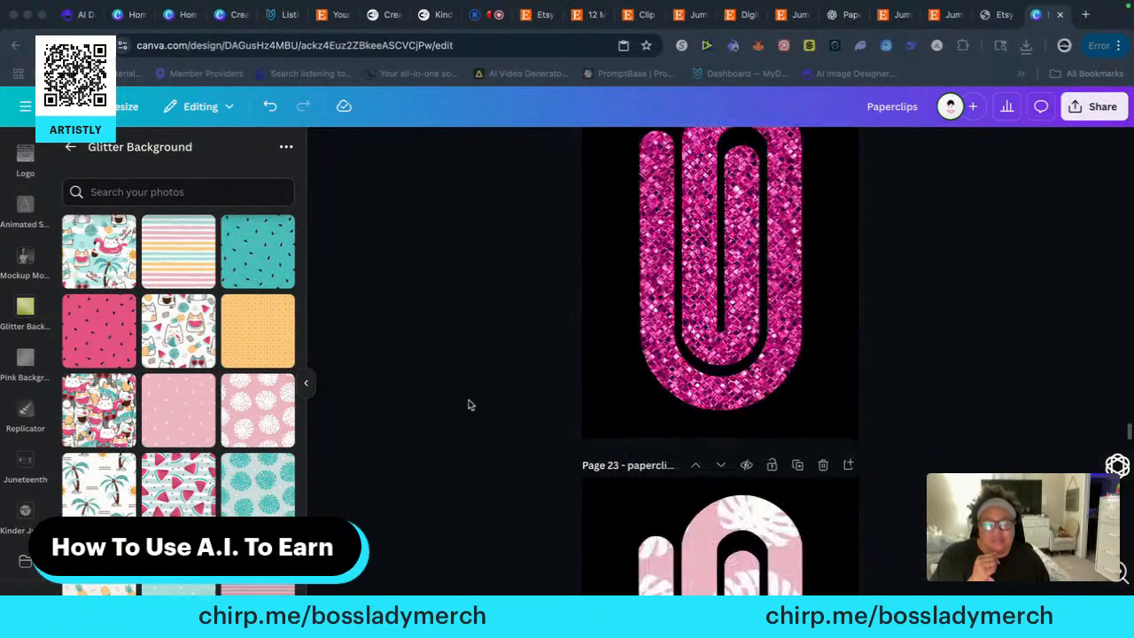
Take Chrome out of full screen, close the "Is ClipArt A Thing" window and place the Finder Paperclips folder beside the browser
click(41, 16)
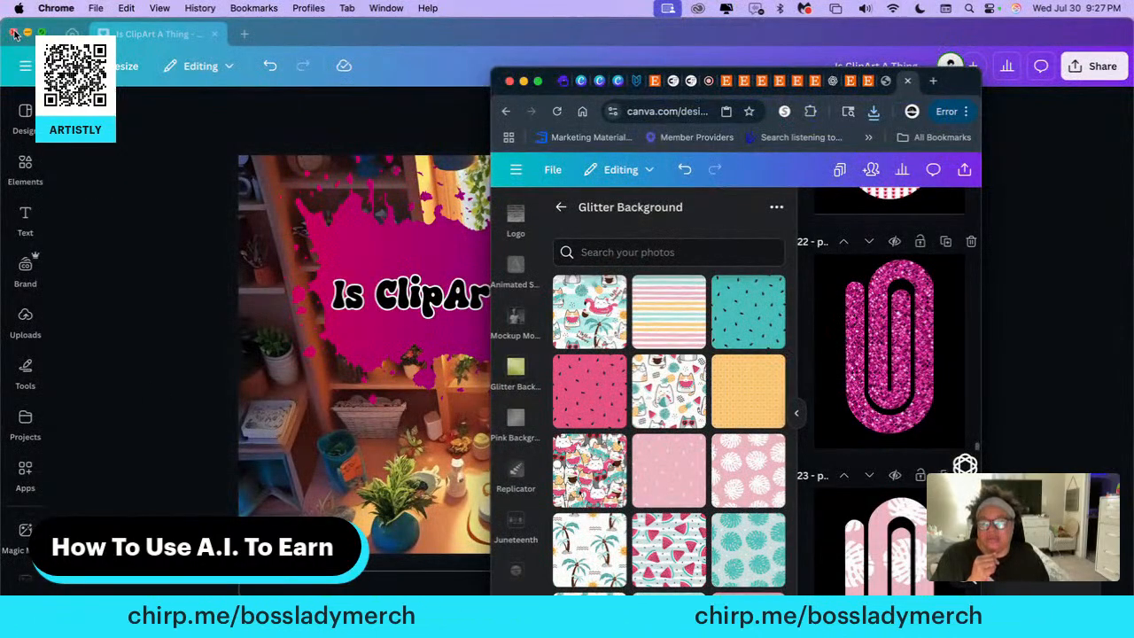
click(14, 33)
drag(271, 251, 124, 247)
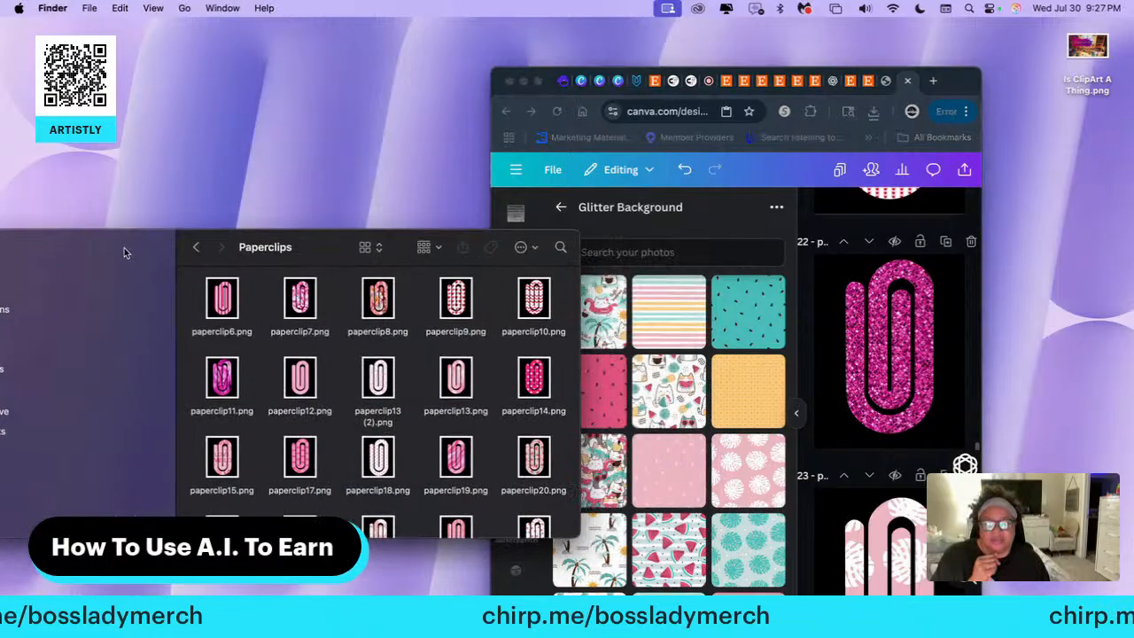
Upload the first two rows of clip images, paperclip6.png to paperclip14.png, from Finder into Canva's Glitter Background folder
drag(200, 273, 537, 398)
drag(315, 308, 542, 327)
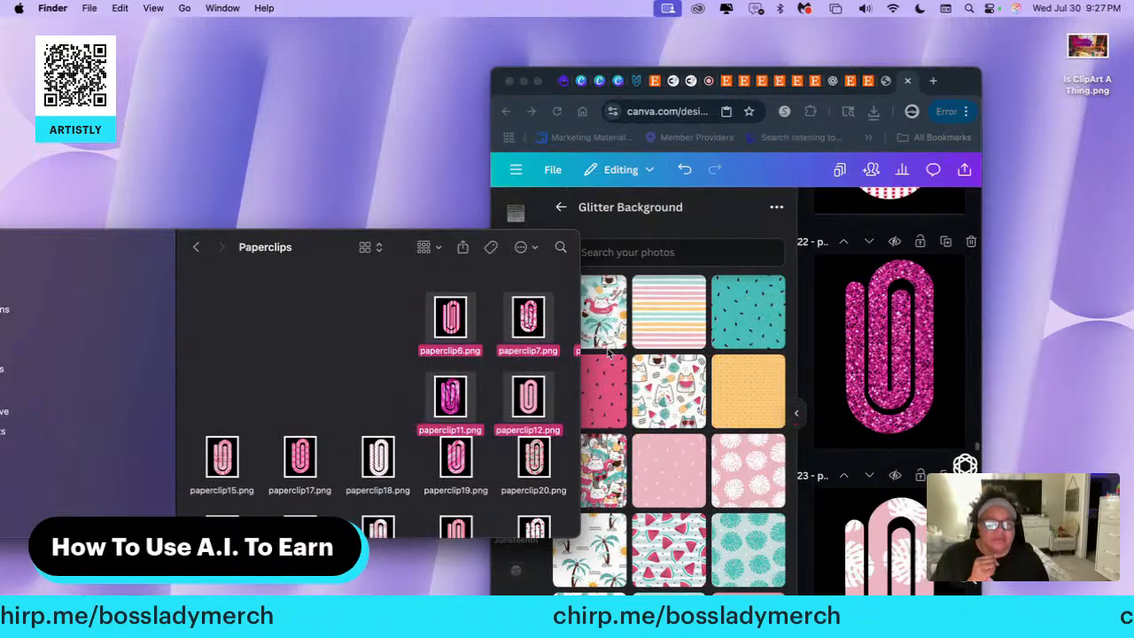
drag(474, 350, 605, 351)
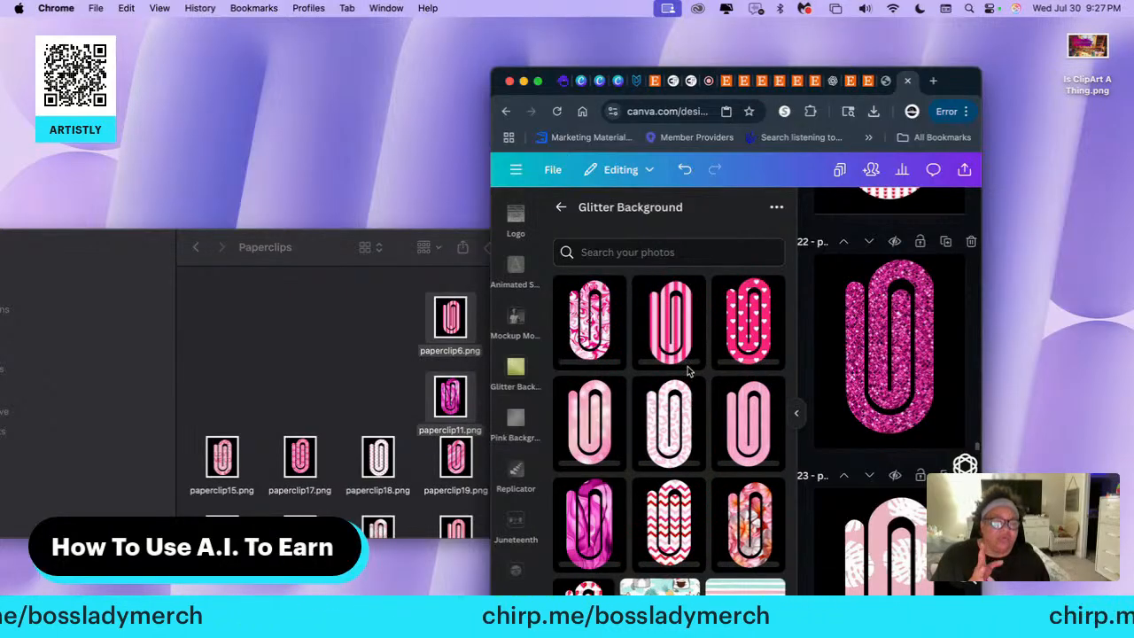
scroll(835, 421, down, 10)
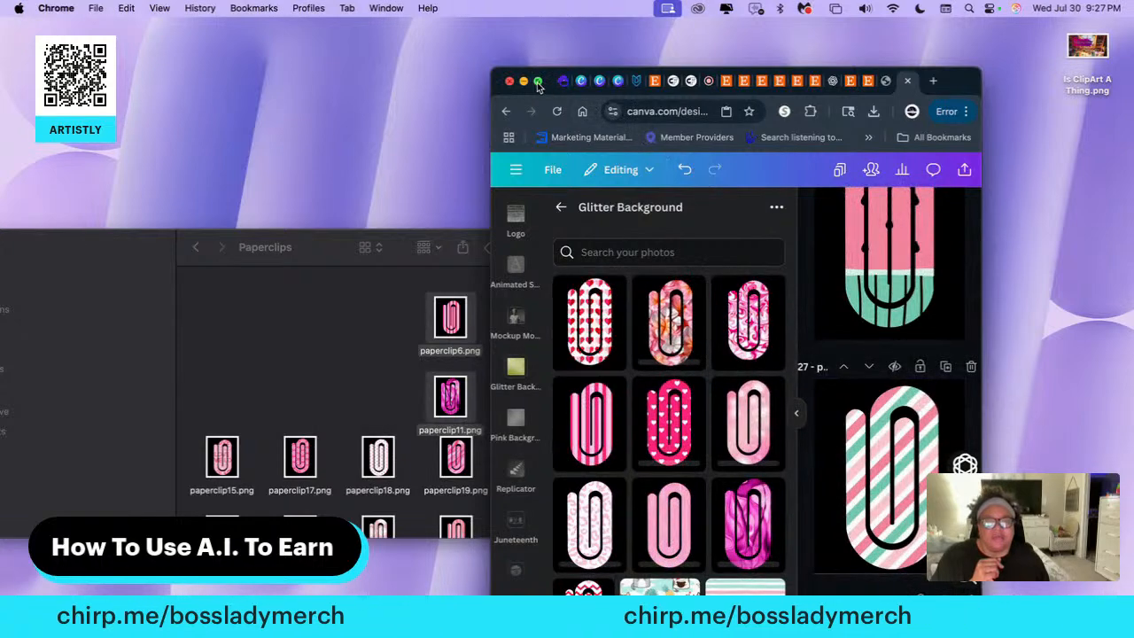
Return Chrome to full screen and add a blank page after page 34 of the Paperclips design
click(537, 81)
scroll(473, 425, down, 20)
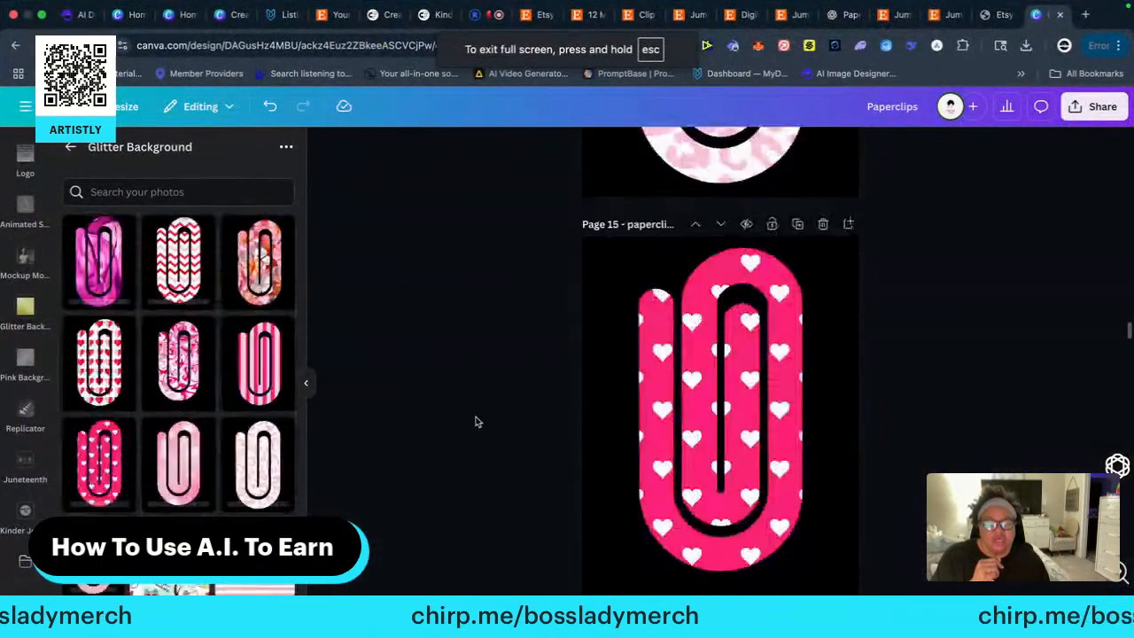
scroll(476, 419, down, 20)
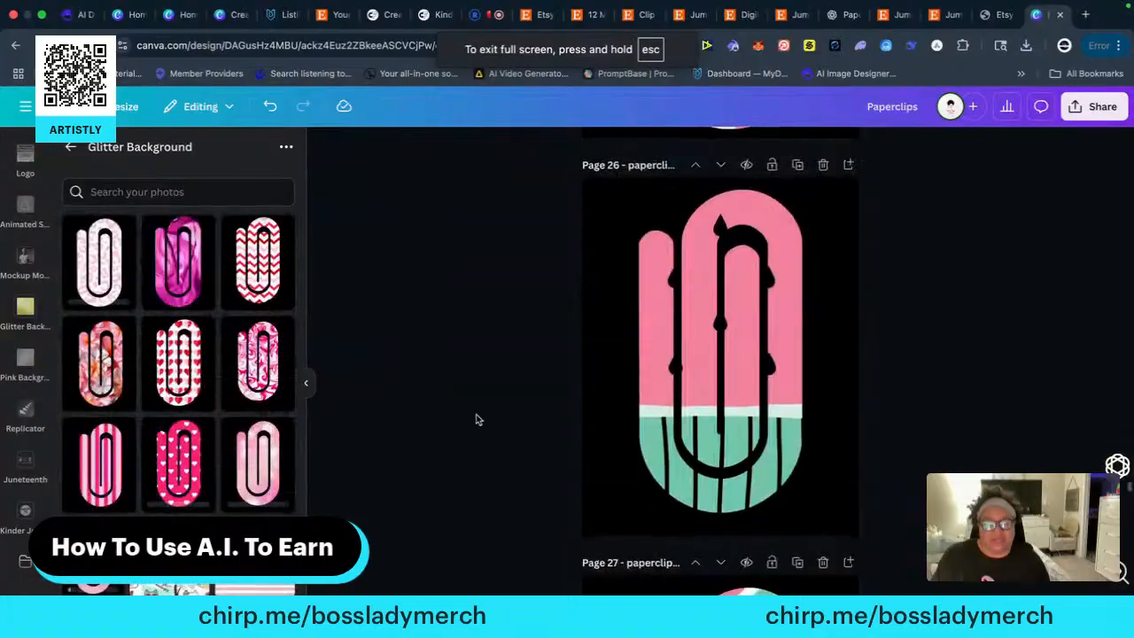
scroll(476, 419, down, 2)
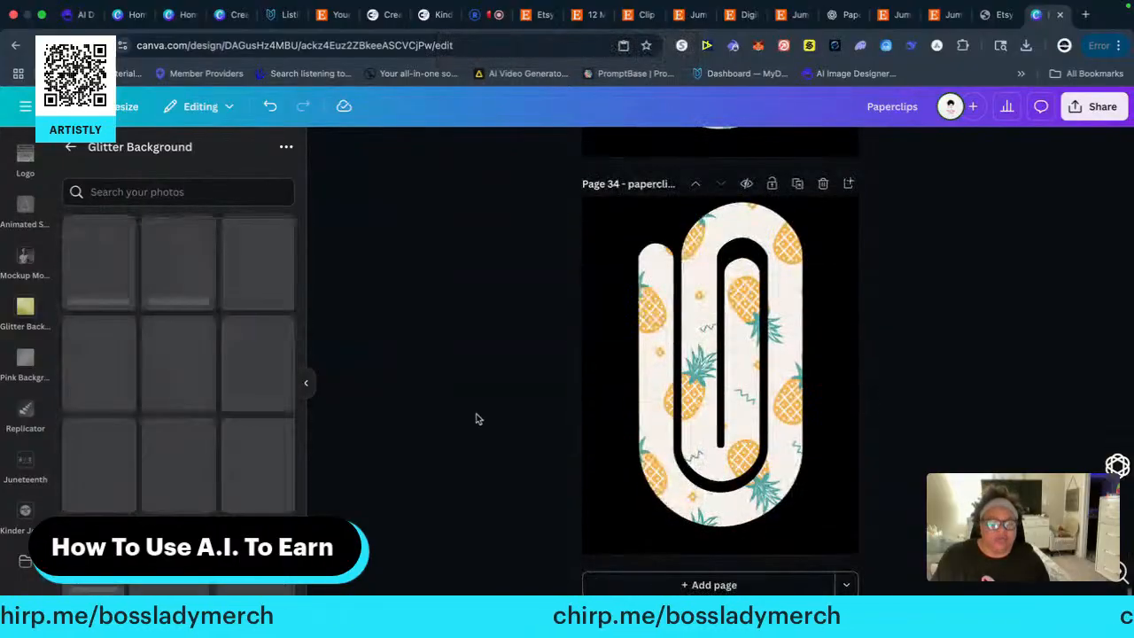
click(714, 584)
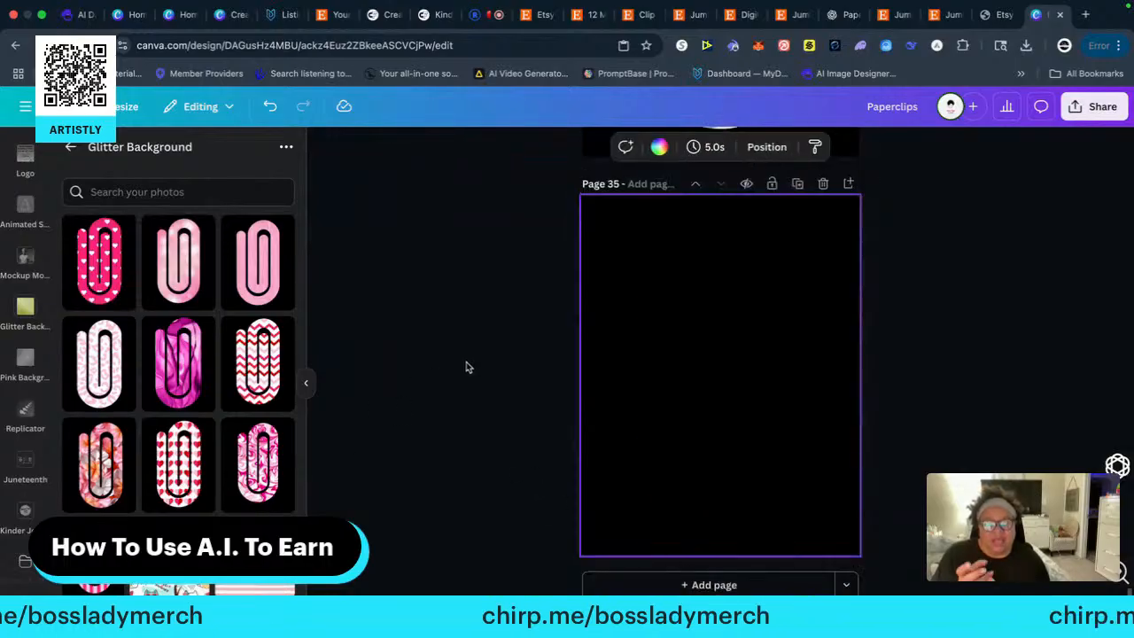
Place the hot pink clip with white hearts on page 35, shrunk to about half the page width in the lower-left corner
drag(98, 266, 616, 360)
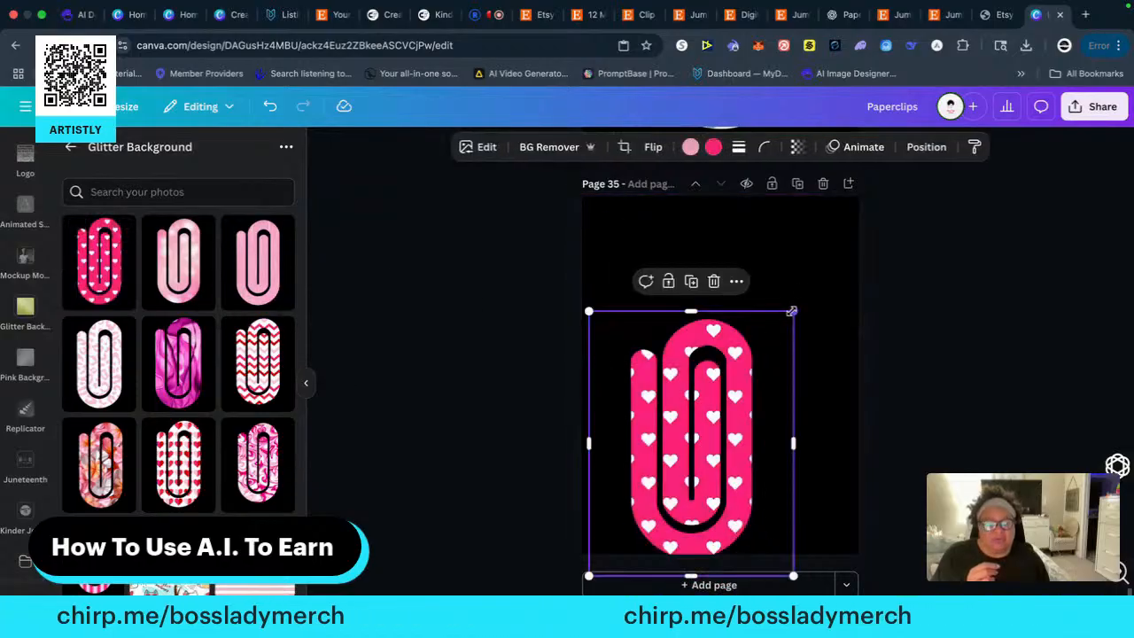
drag(792, 311, 872, 208)
right_click(763, 326)
click(726, 331)
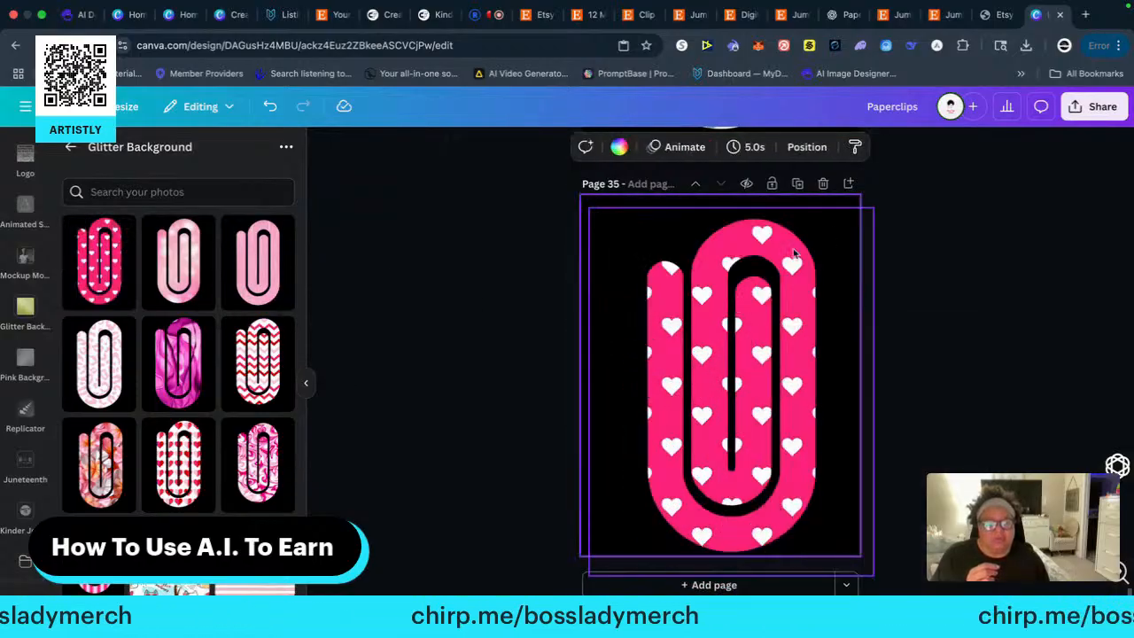
drag(795, 254, 746, 322)
drag(791, 282, 659, 450)
drag(600, 509, 662, 433)
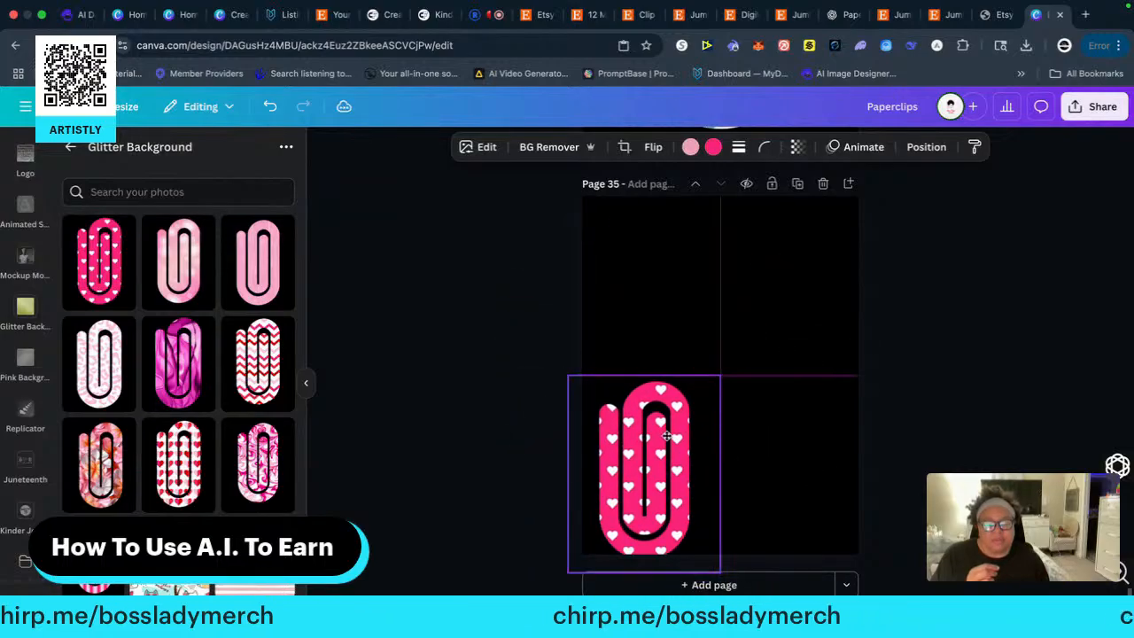
Add the light pink bokeh clip, remove the background from both clips, and set it at reduced size beside the hot pink one
click(176, 275)
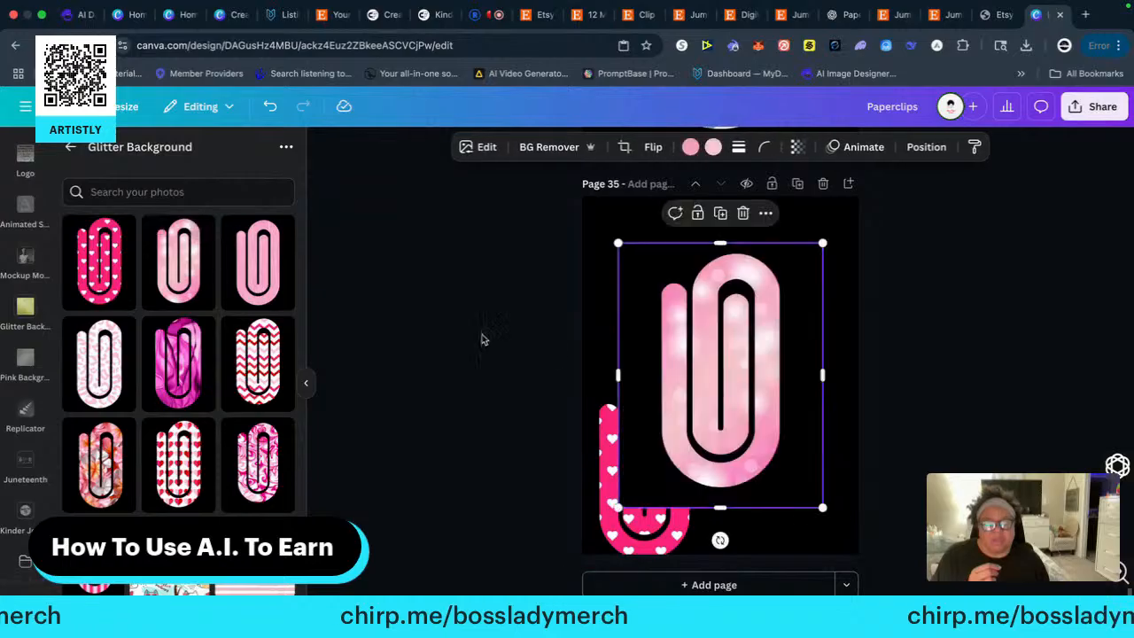
click(556, 147)
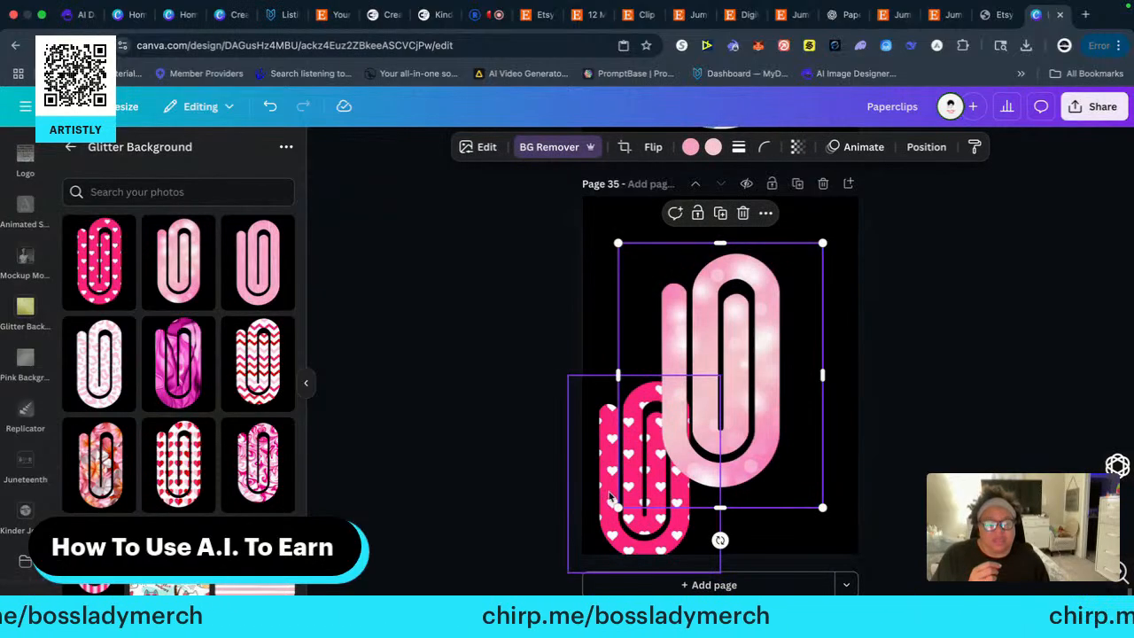
click(608, 495)
click(534, 148)
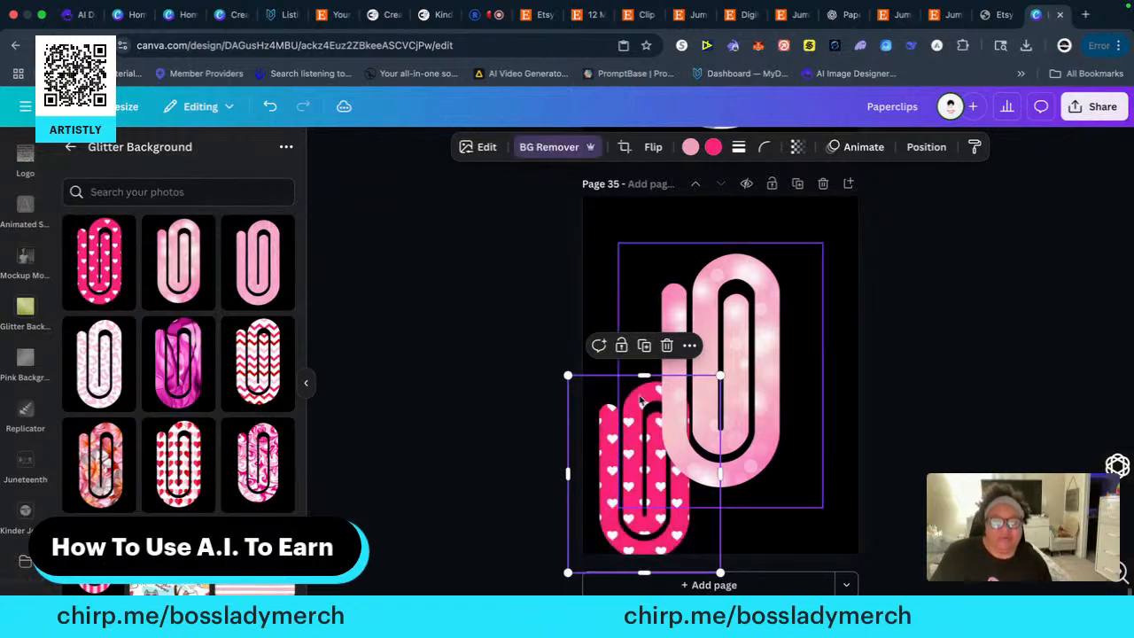
click(734, 279)
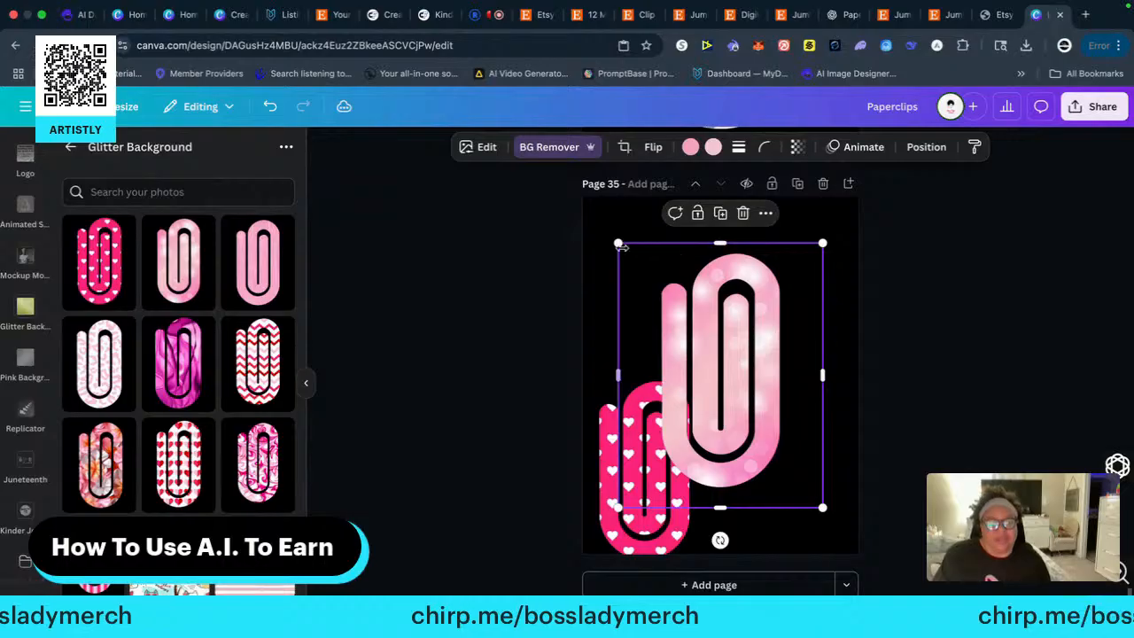
drag(619, 244, 680, 323)
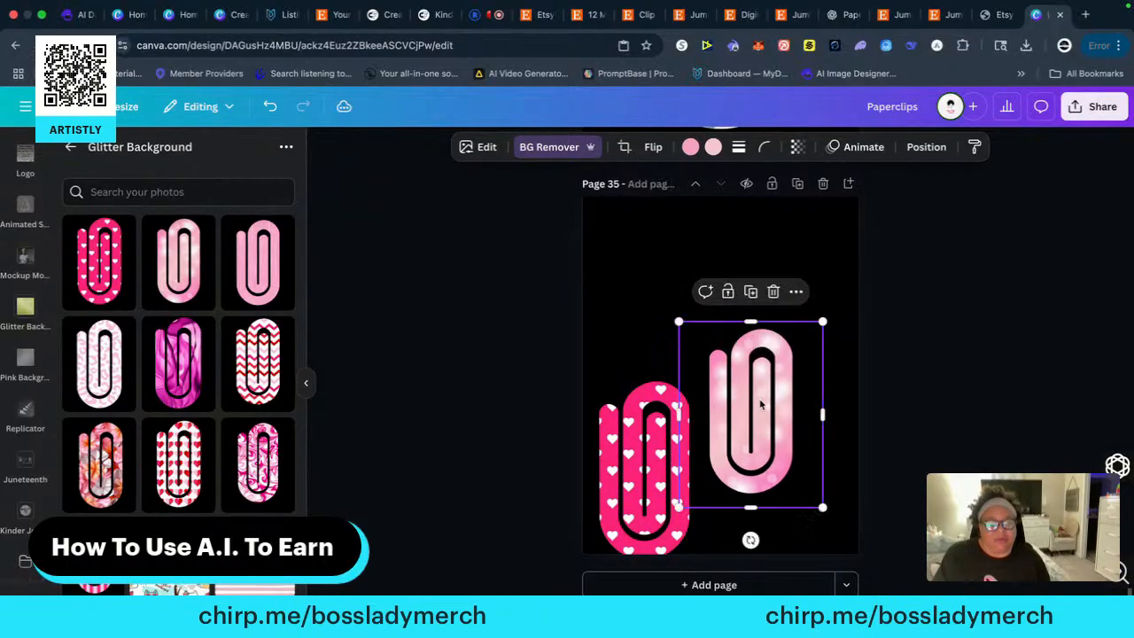
drag(762, 406, 724, 456)
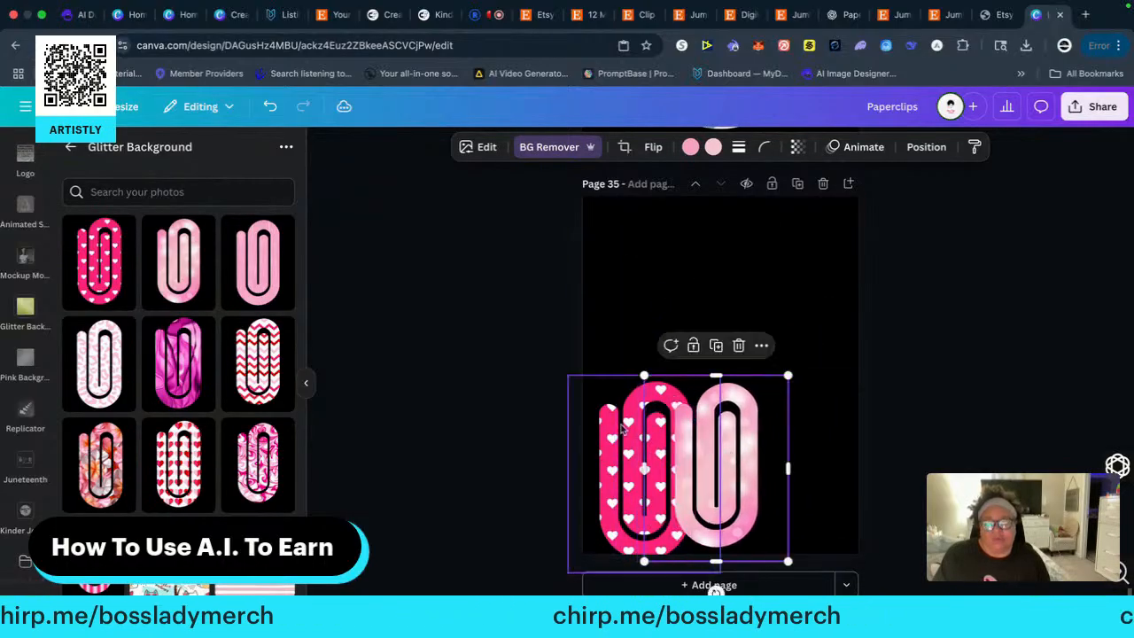
Add the plain pink striped-texture clip, remove its background, and place it at reduced size above the hot pink heart clip
click(261, 268)
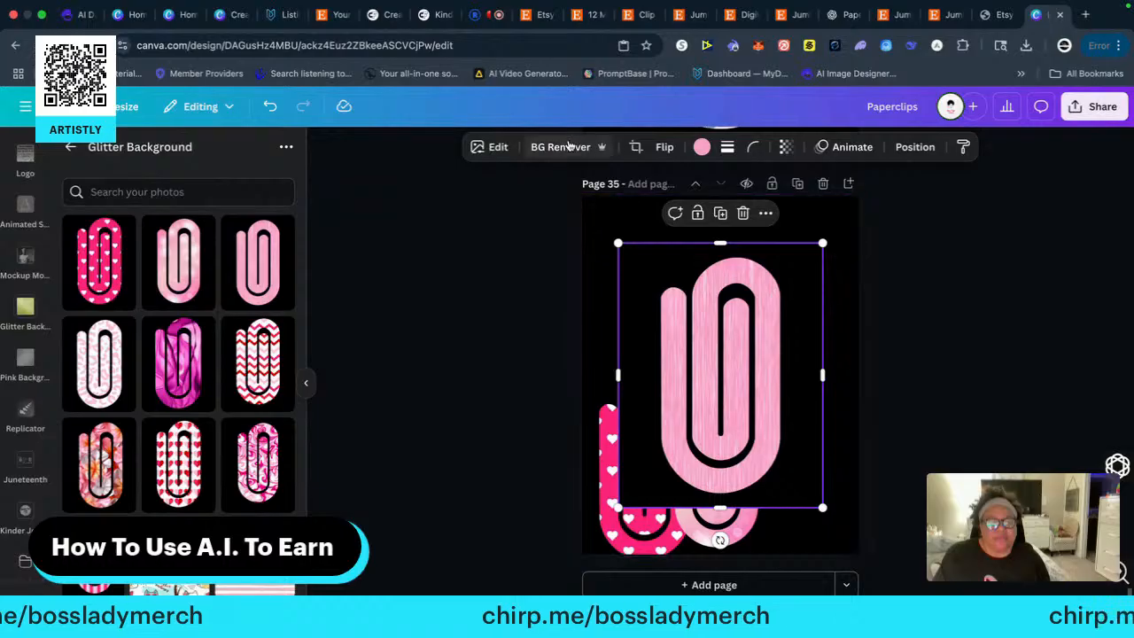
click(561, 147)
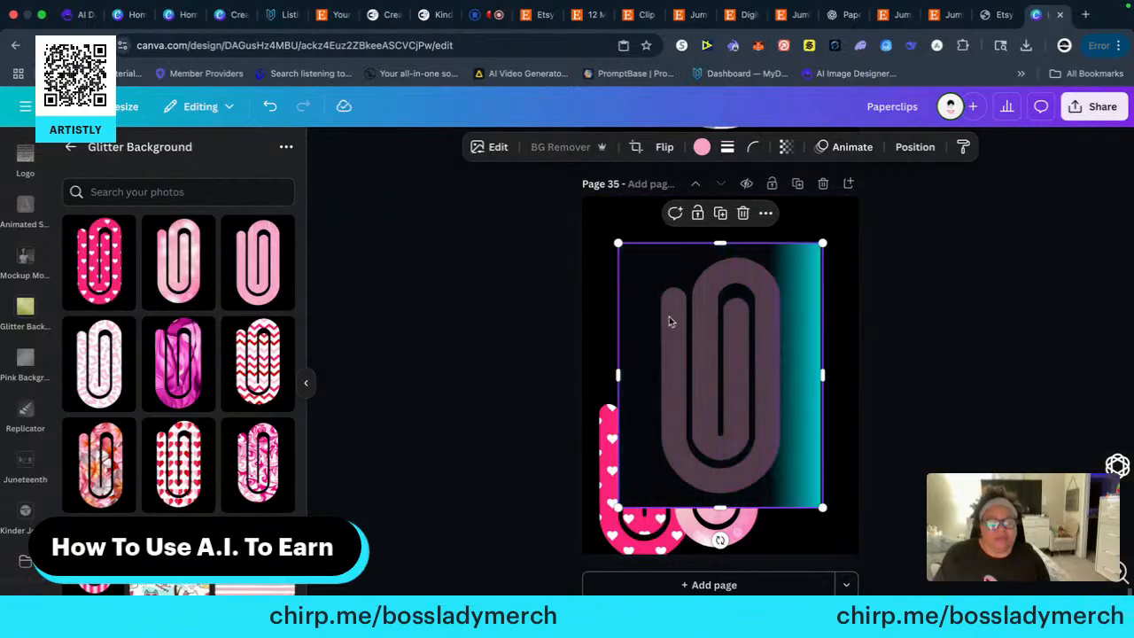
drag(618, 242, 685, 330)
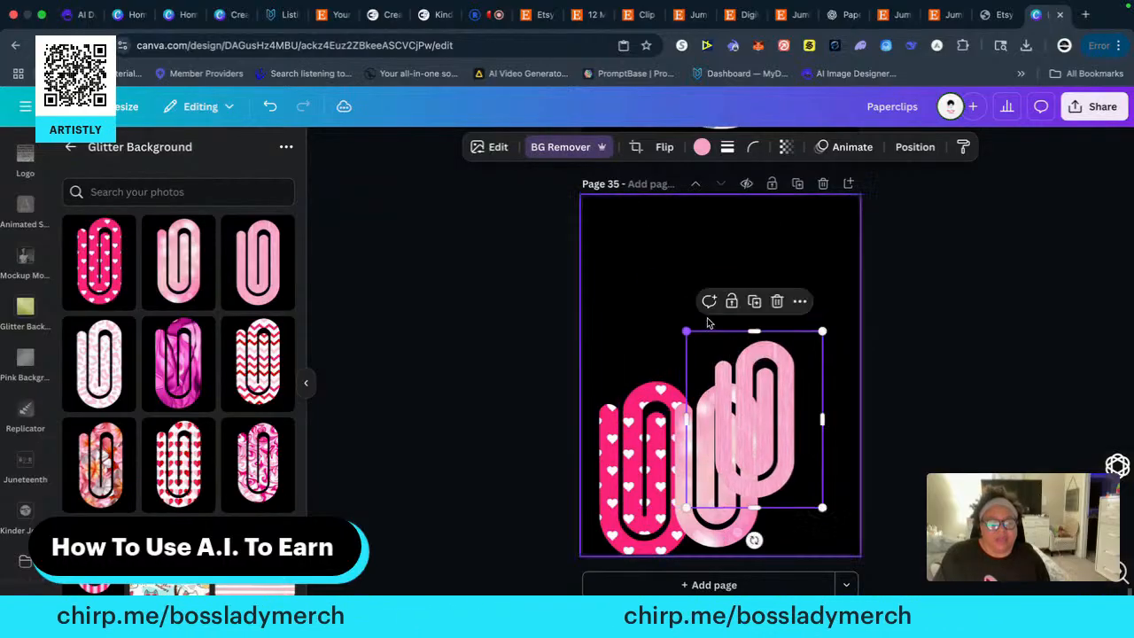
drag(766, 387, 679, 321)
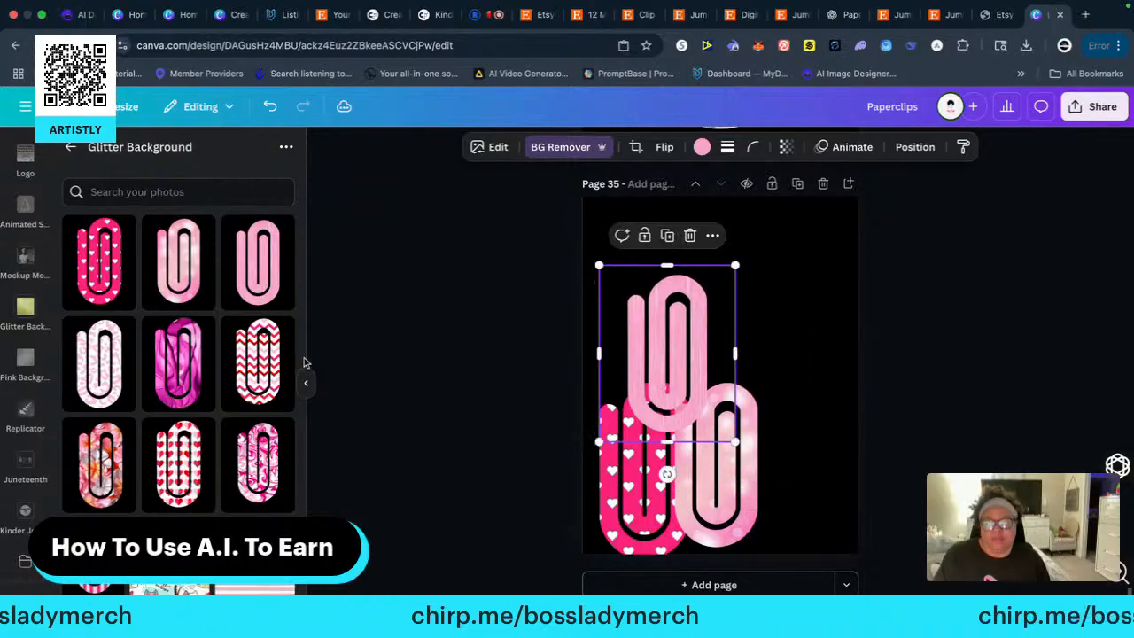
Add the red and pink chevron clip, remove its background, and fit it at reduced size into the page's lower-right corner
click(280, 333)
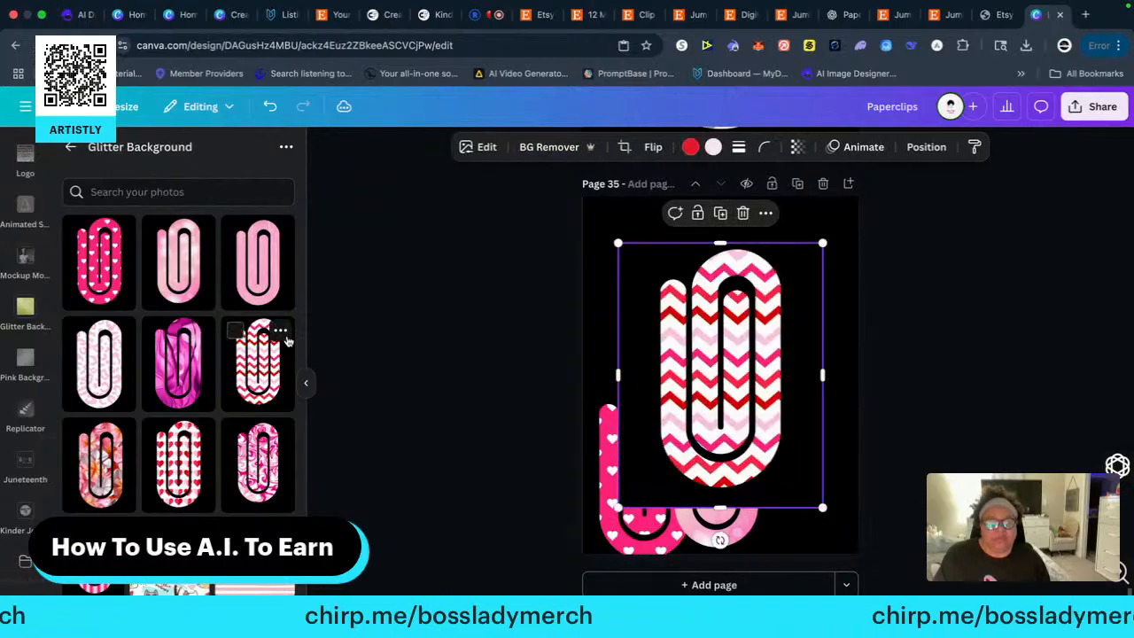
click(549, 147)
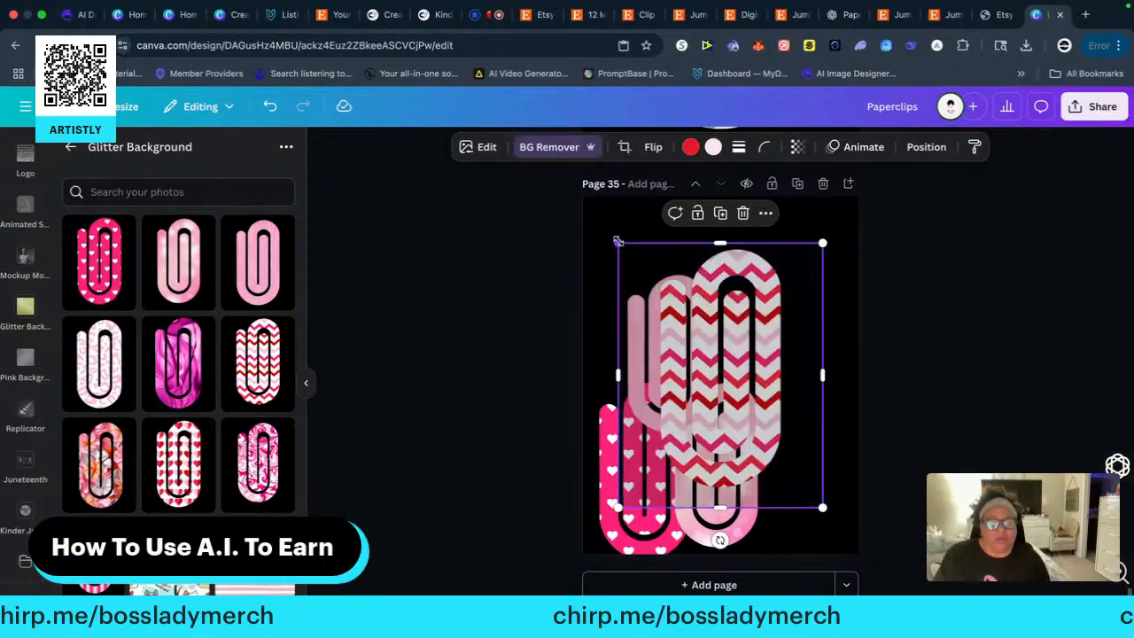
drag(619, 241, 677, 321)
drag(750, 391, 793, 443)
Add the floral clip, remove its background, and place it at reduced size above the chevron clip
drag(84, 463, 109, 449)
click(105, 462)
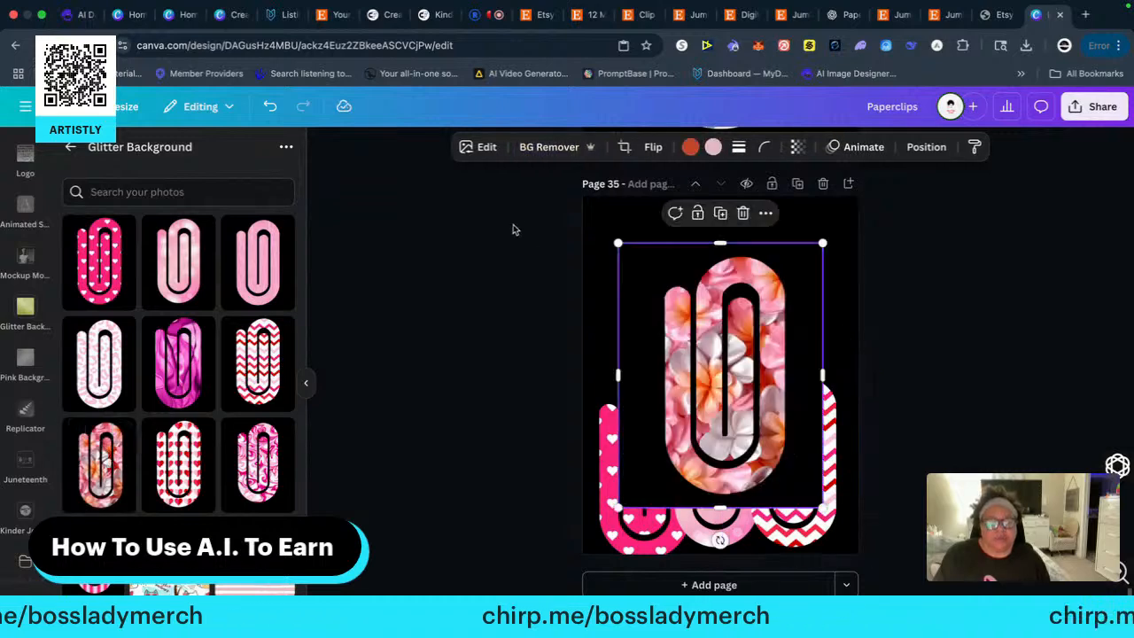
click(539, 149)
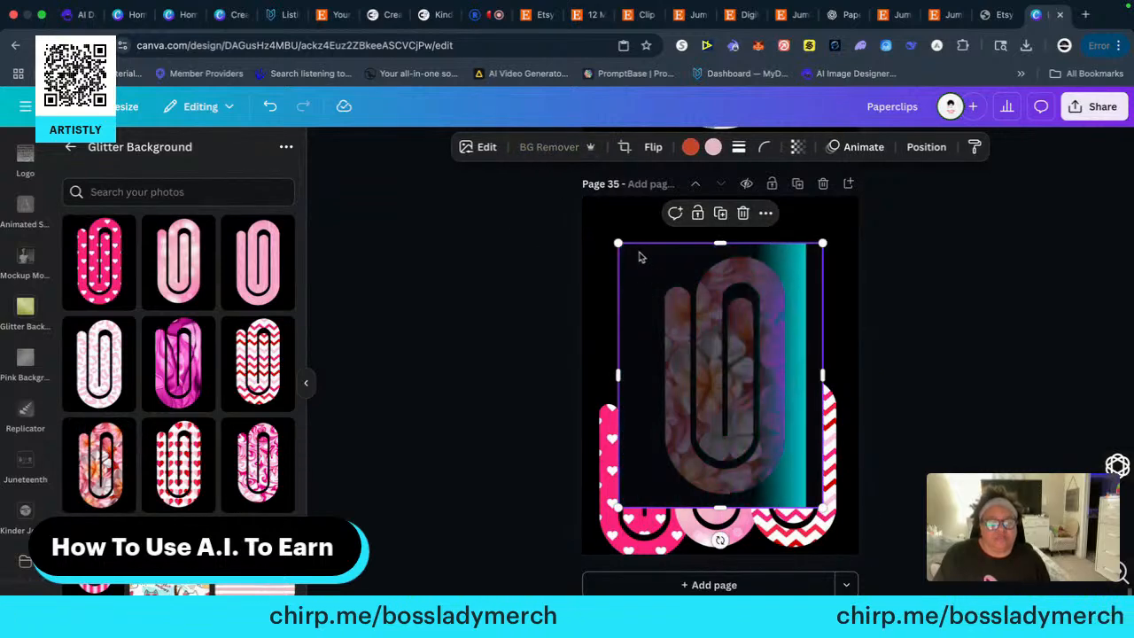
drag(621, 242, 681, 324)
drag(751, 402, 792, 321)
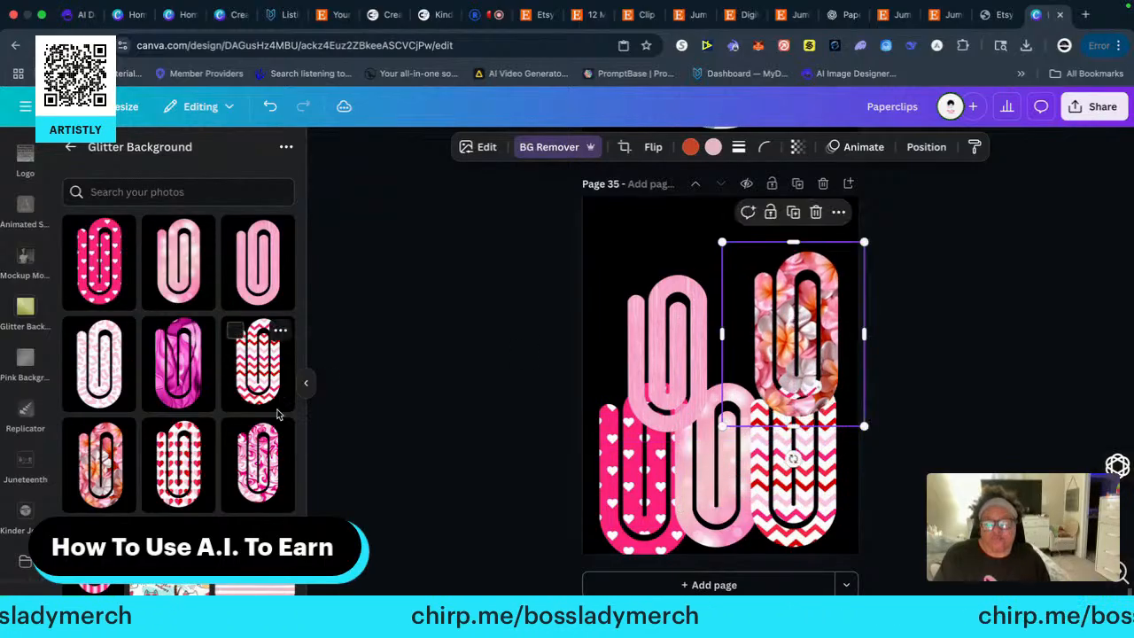
Add the white clip with red and pink hearts, remove its background, and shrink it to match the other clips
click(167, 479)
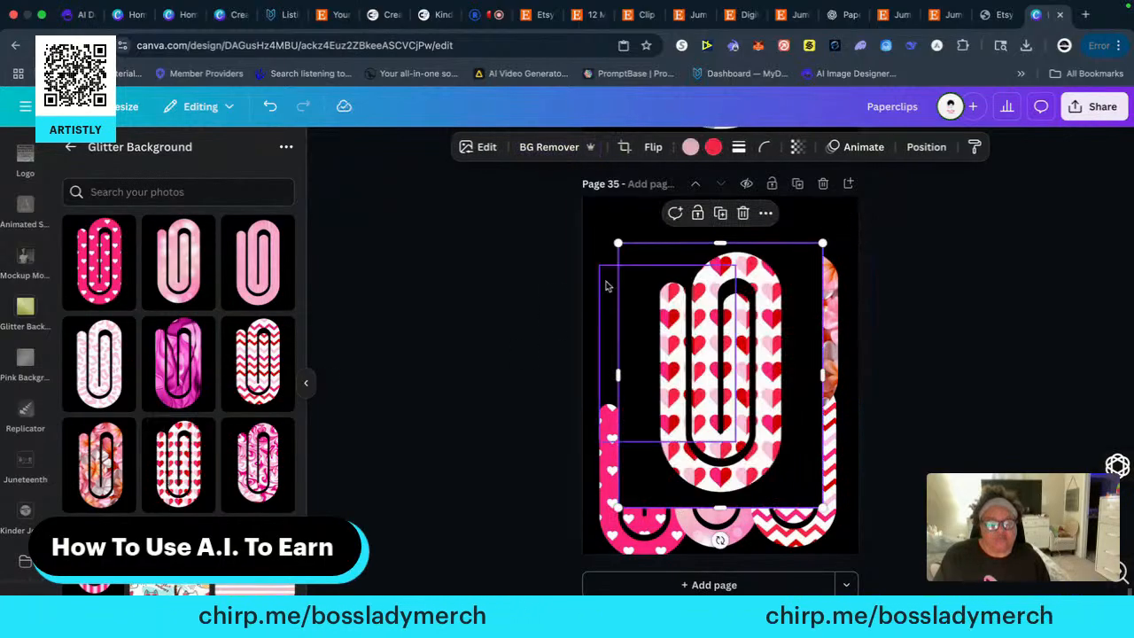
click(541, 148)
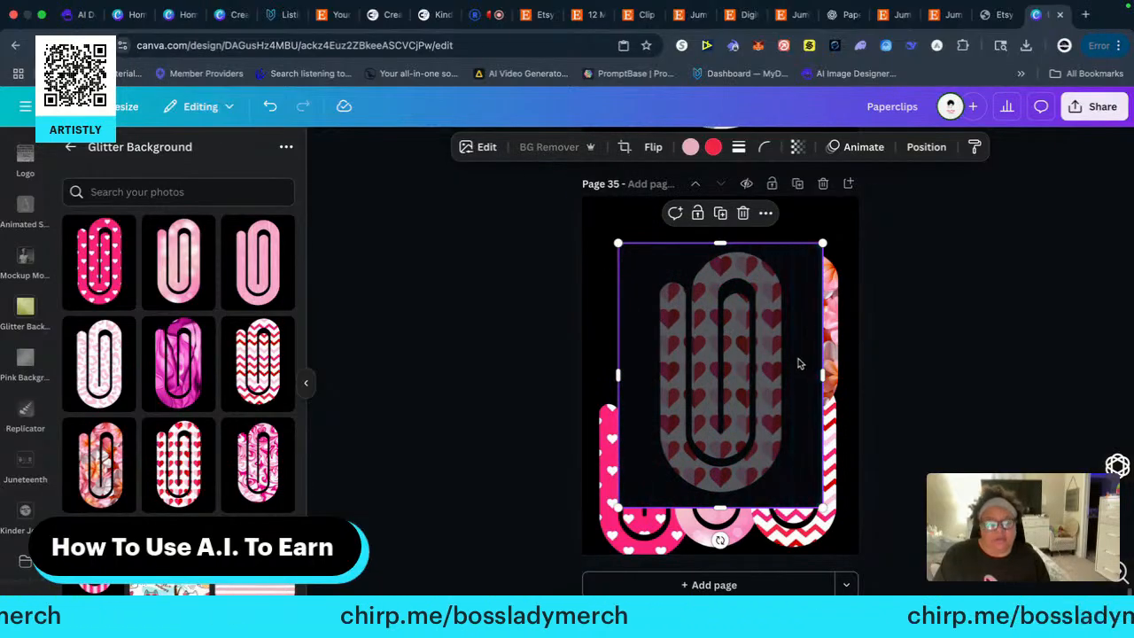
drag(748, 327, 744, 281)
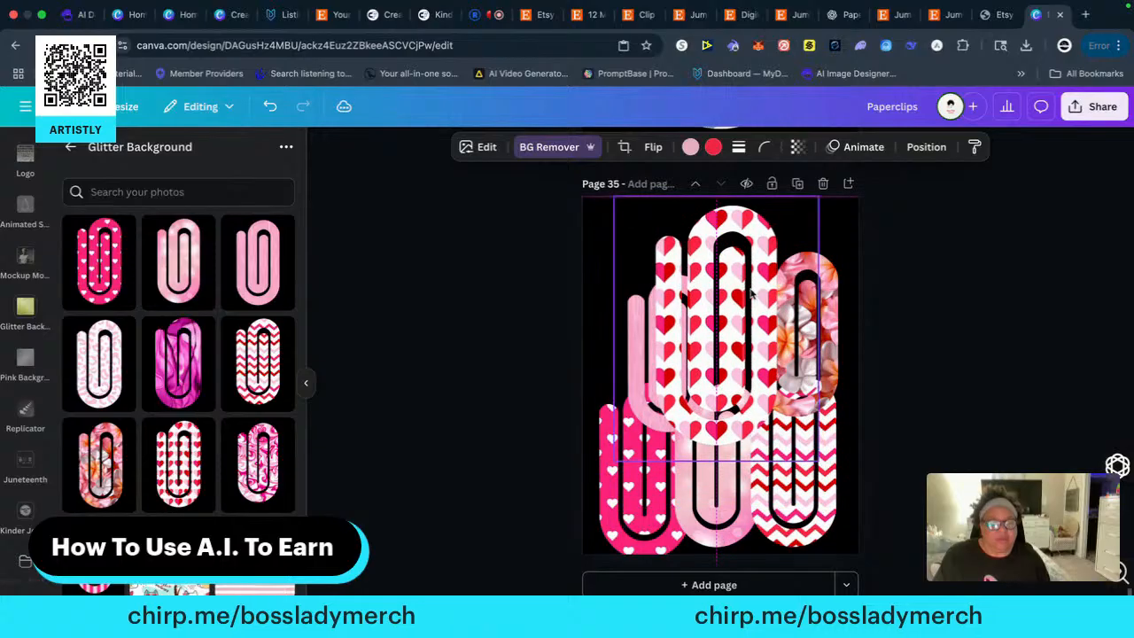
drag(611, 198, 684, 287)
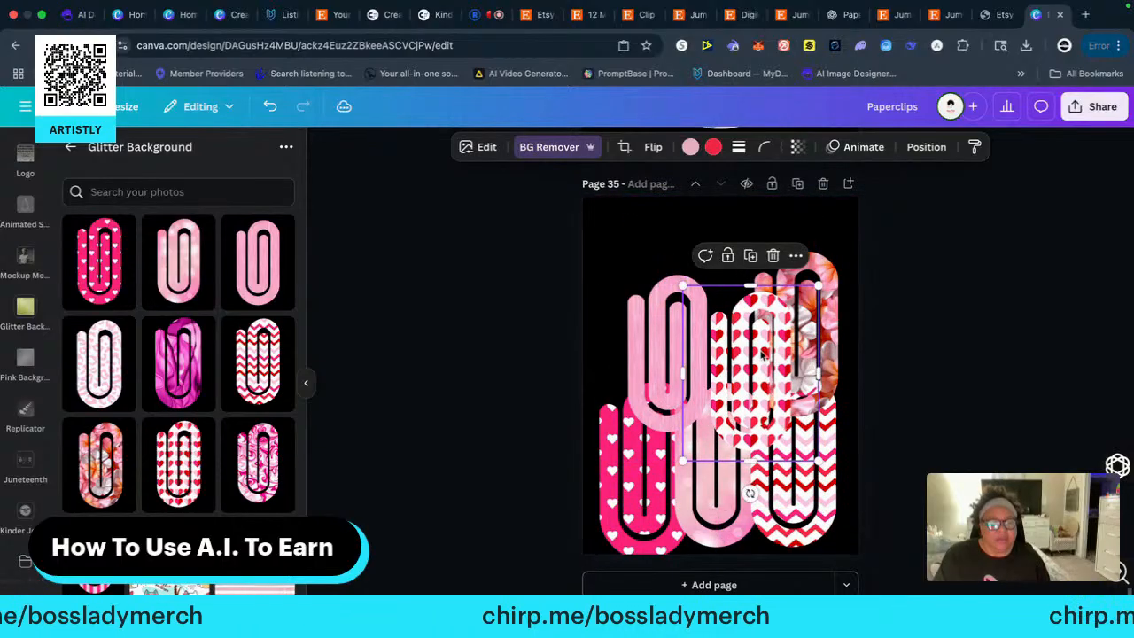
Spread the upper row out with the plain pink clip left, the white heart clip in the middle and the floral clip right
drag(708, 406, 622, 352)
drag(726, 316, 704, 374)
drag(816, 333, 840, 333)
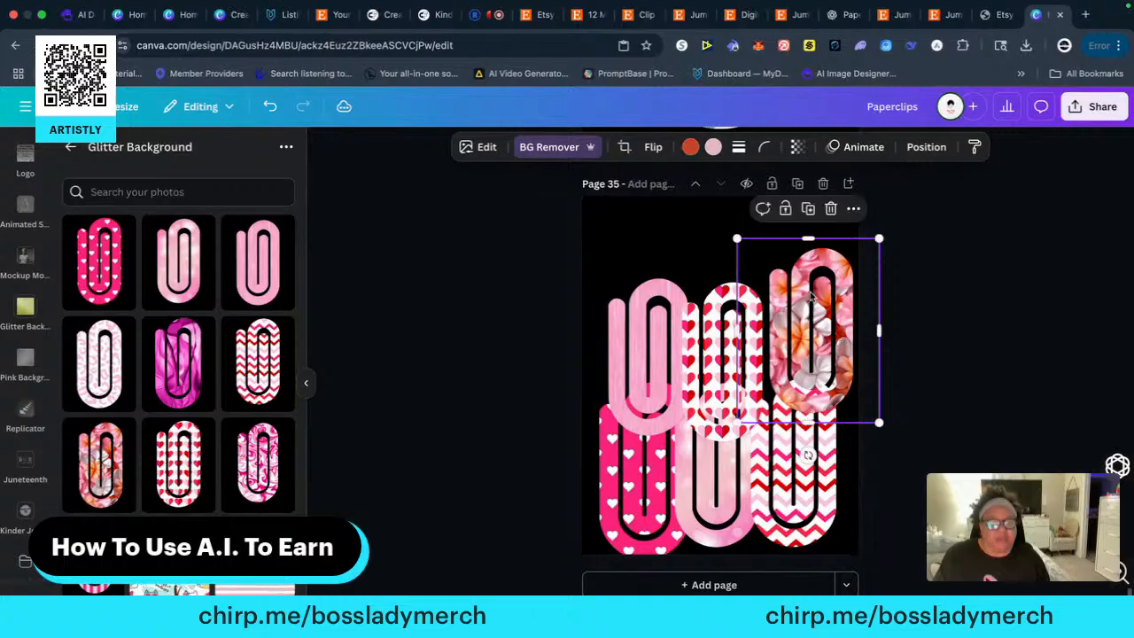
Rotate the floral clip counterclockwise and the plain pink clip clockwise, moving the pink one toward the page's upper-left edge
drag(807, 454, 837, 424)
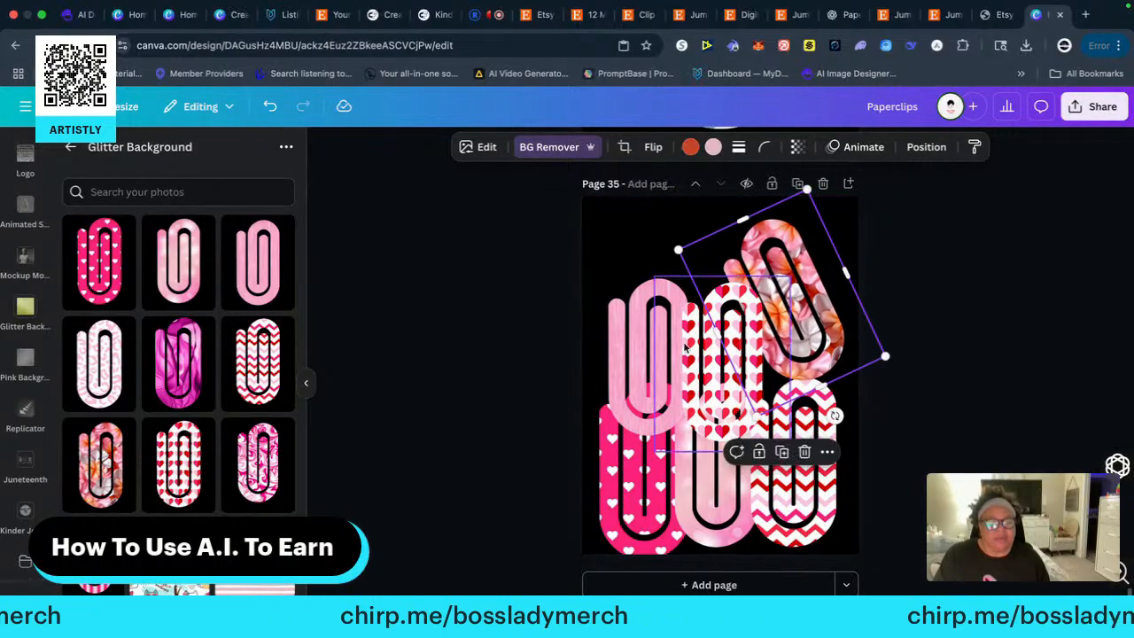
click(653, 416)
drag(648, 476, 592, 424)
drag(634, 322, 624, 307)
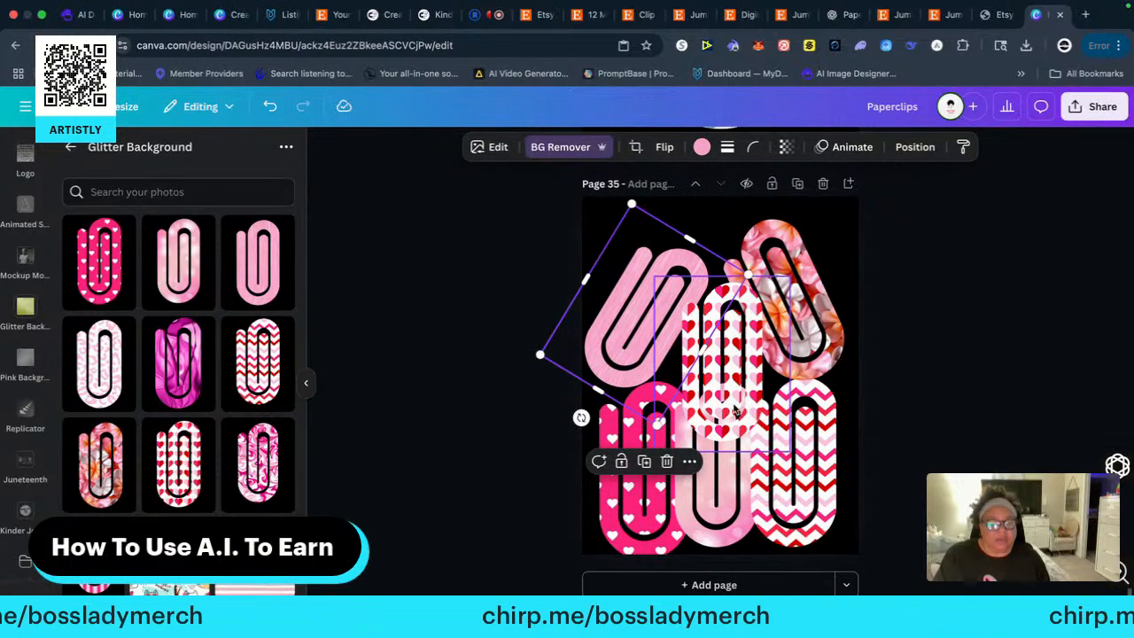
Tilt the white heart clip counterclockwise and lower it so it overlaps the bottom row in the page's center
click(736, 411)
drag(723, 488, 799, 500)
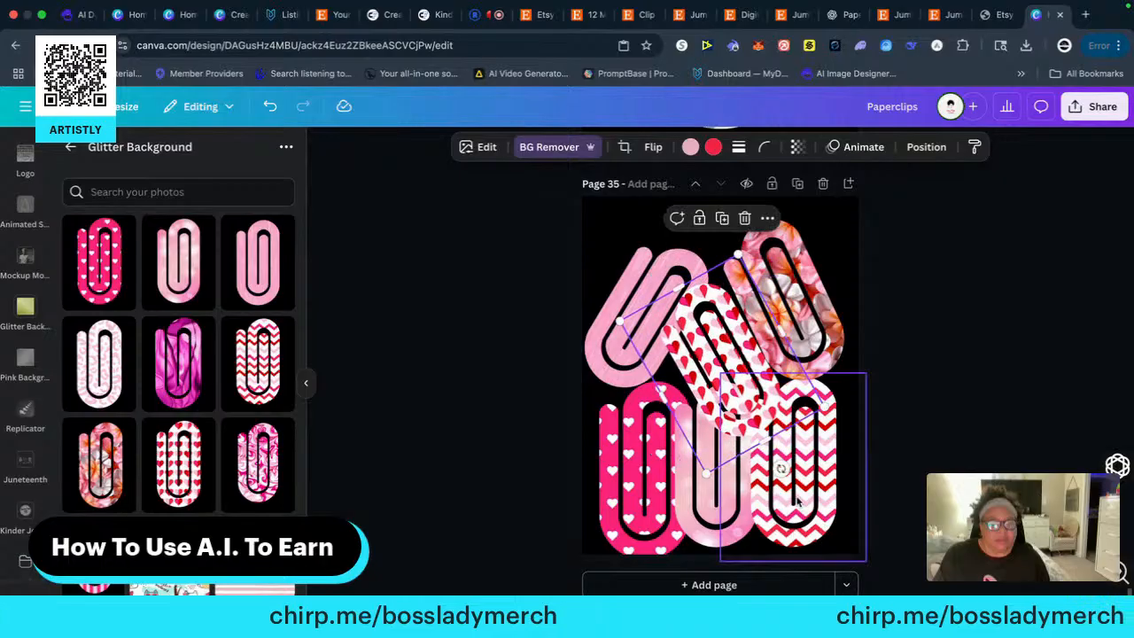
drag(741, 400, 739, 427)
click(947, 401)
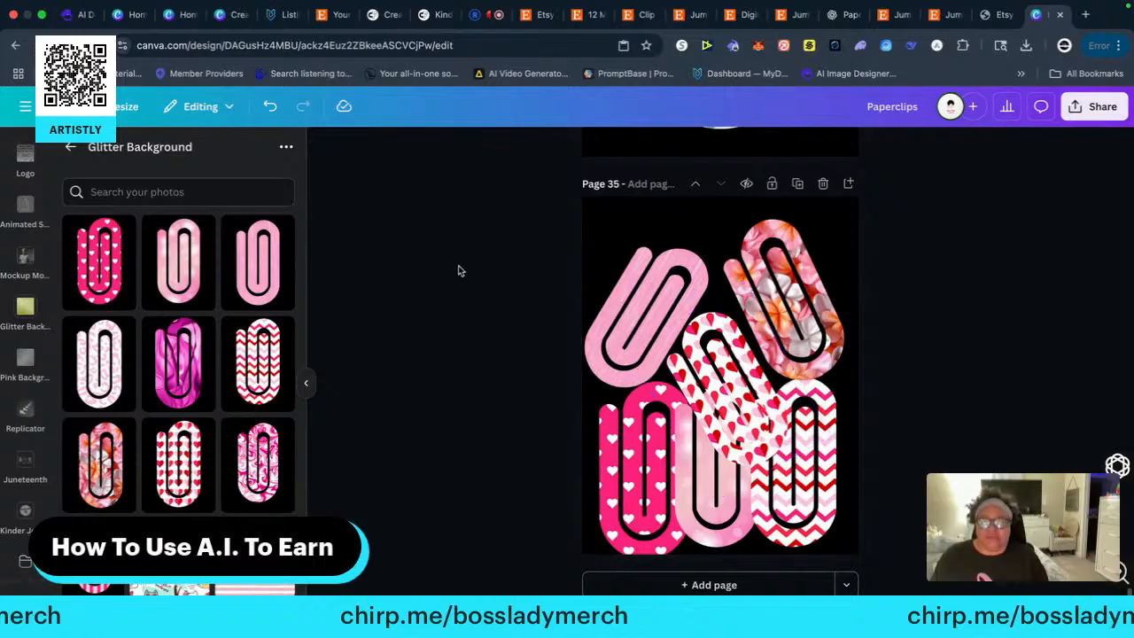
Add a subheading reading "PaperClip PNG ClipArt" to page 35 and move it above the paper clips at the page's upper edge
scroll(29, 278, up, 5)
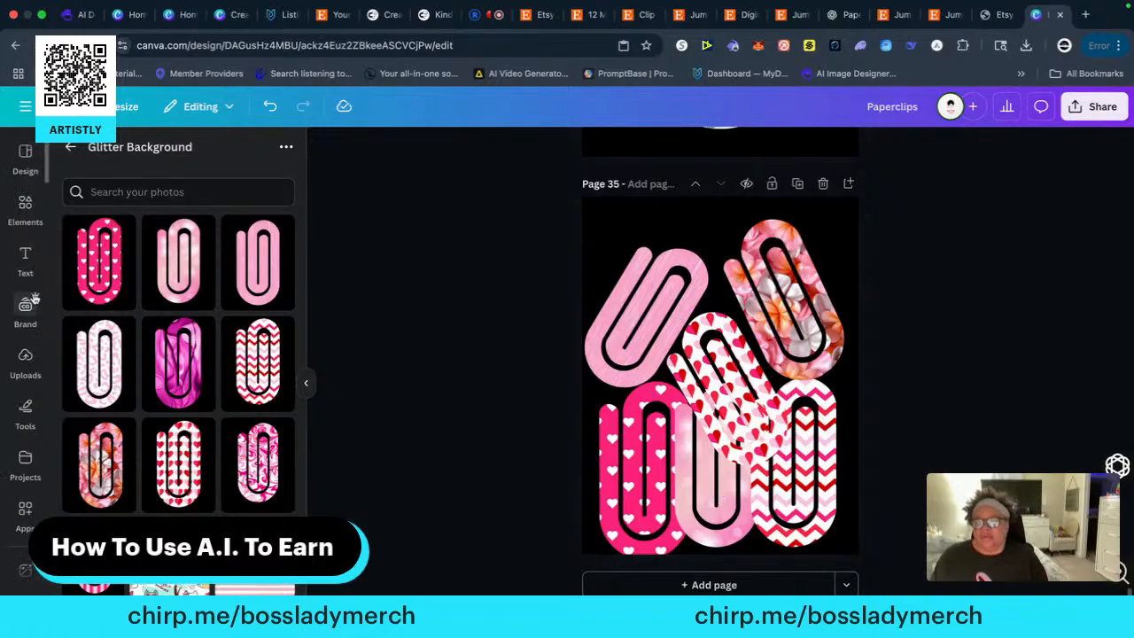
click(26, 264)
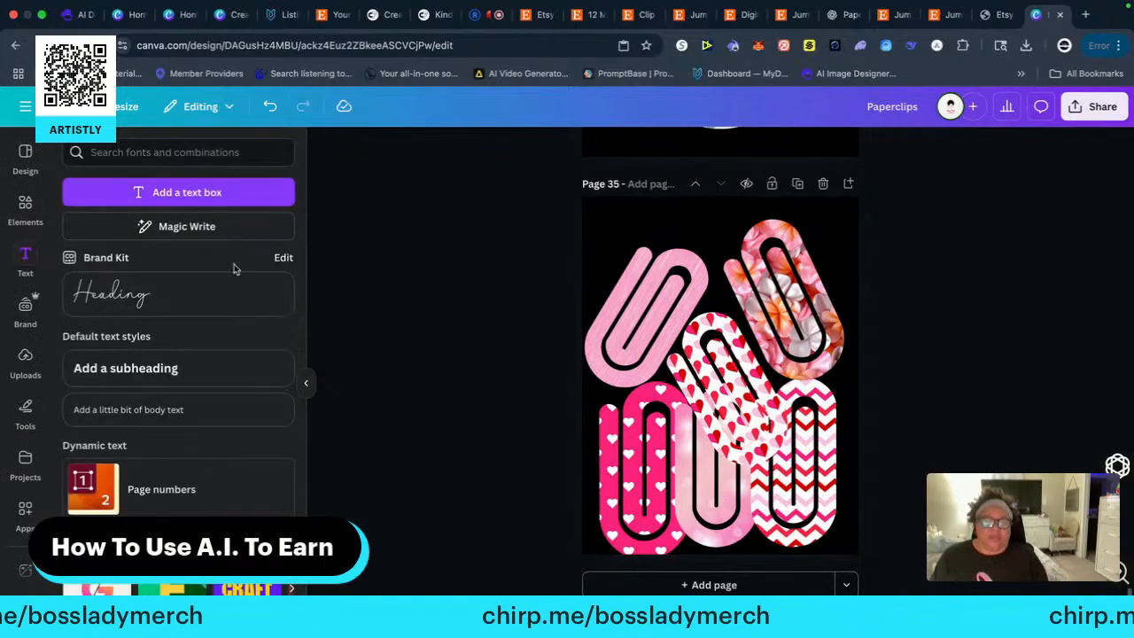
click(139, 369)
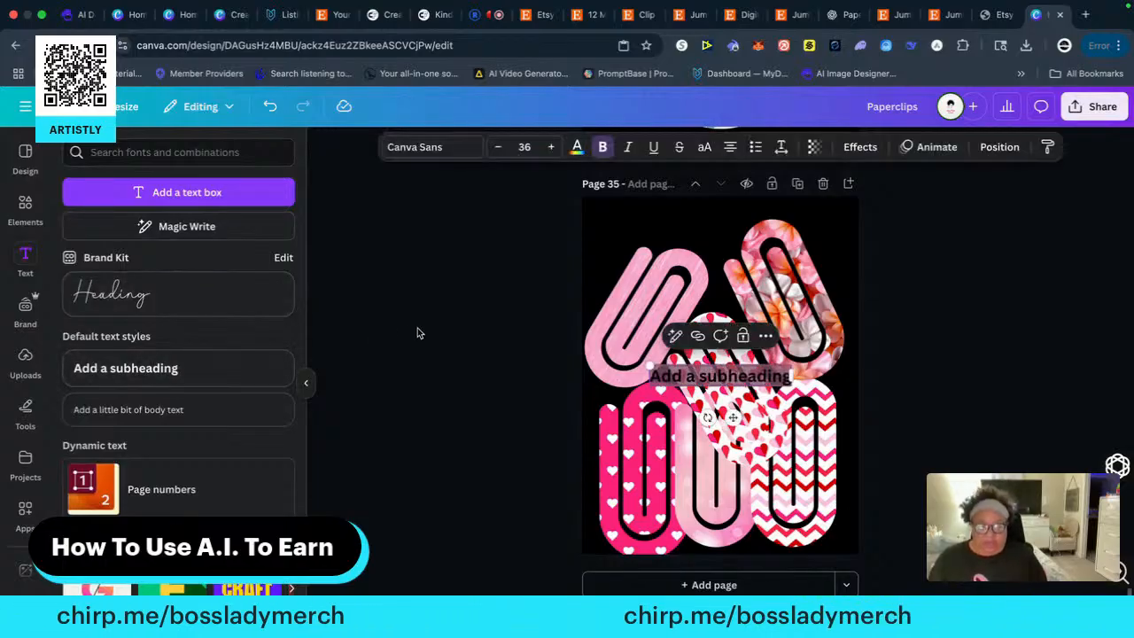
text(Paper)
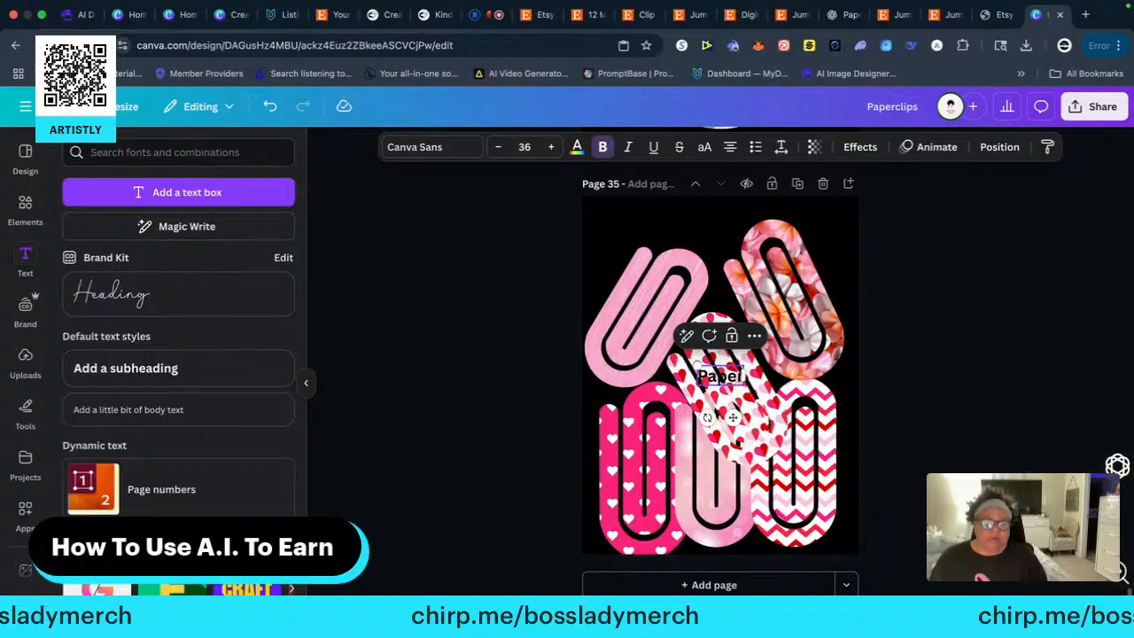
text(Clip)
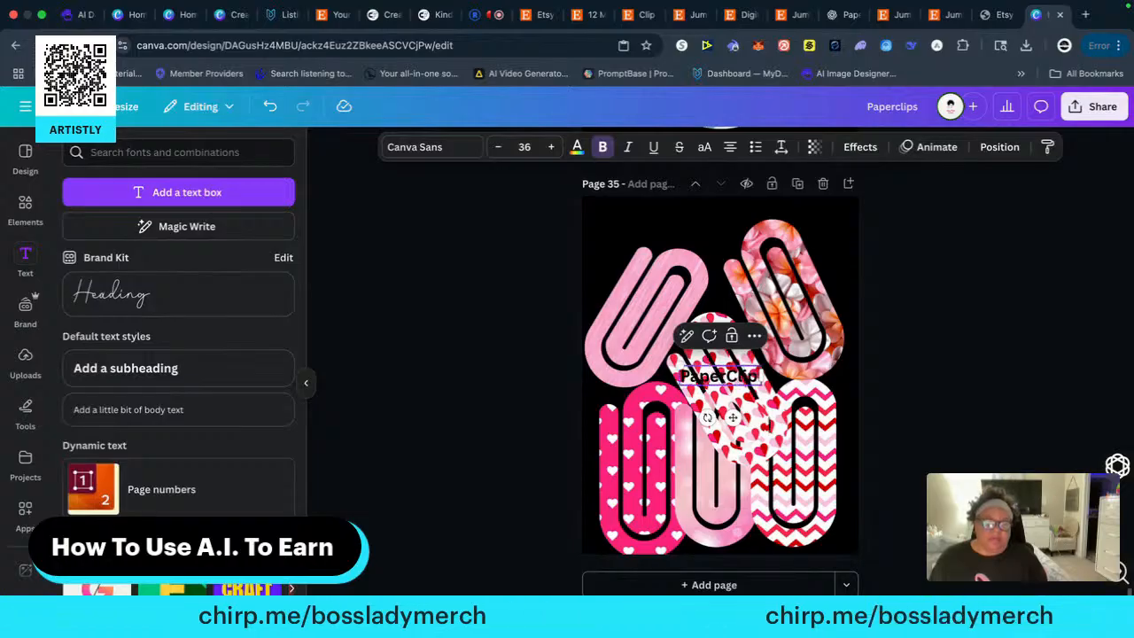
text( PN)
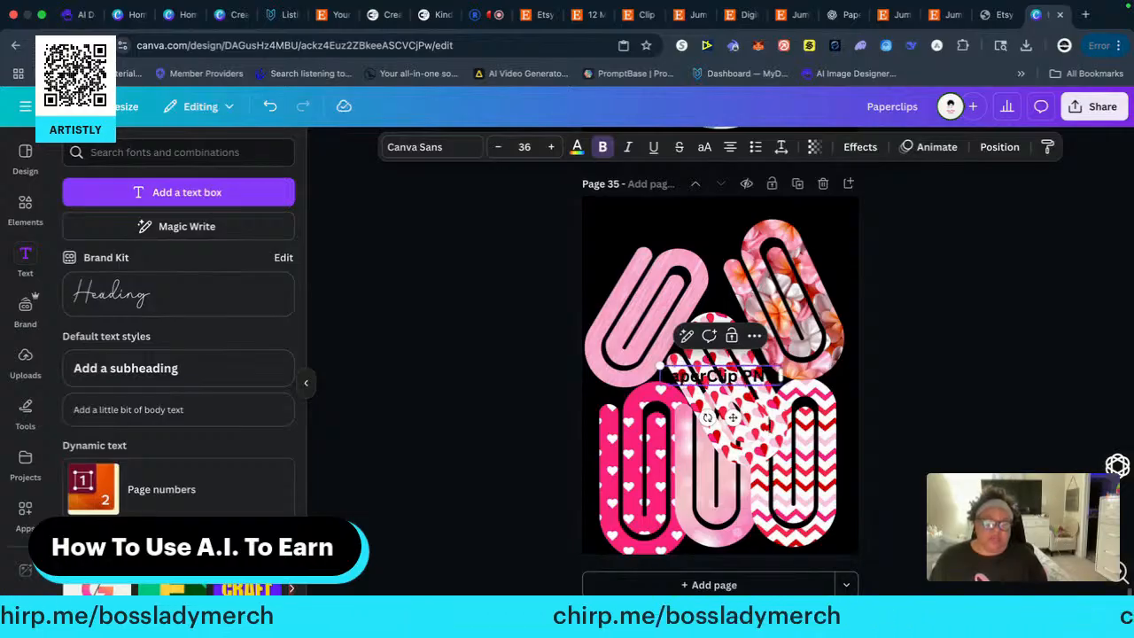
text(GS)
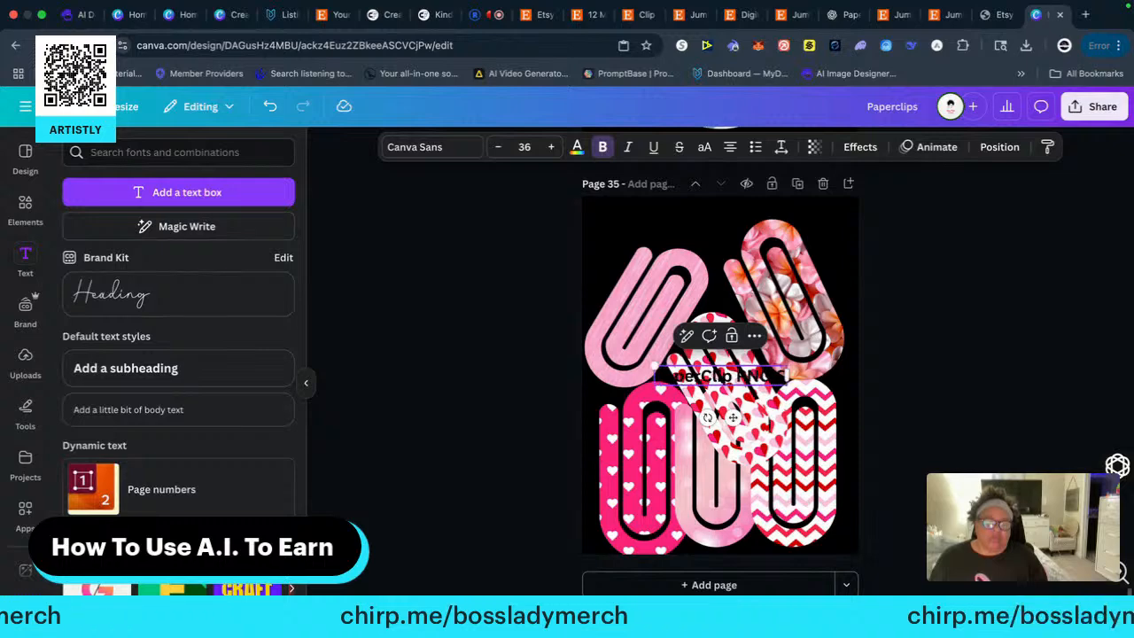
text(lipArt)
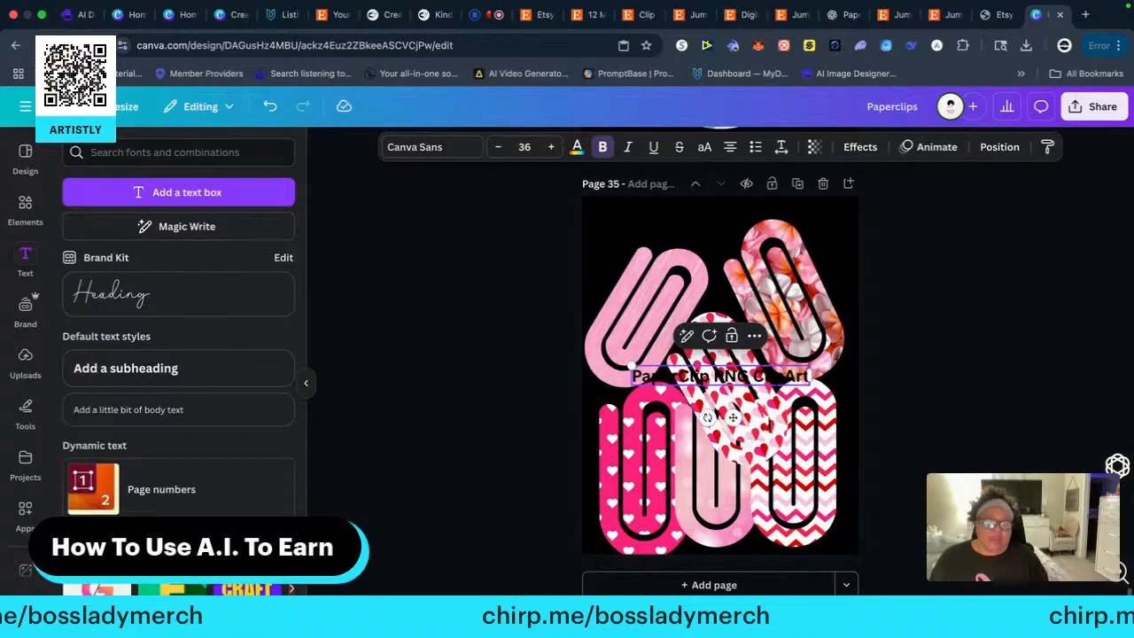
drag(733, 417, 713, 257)
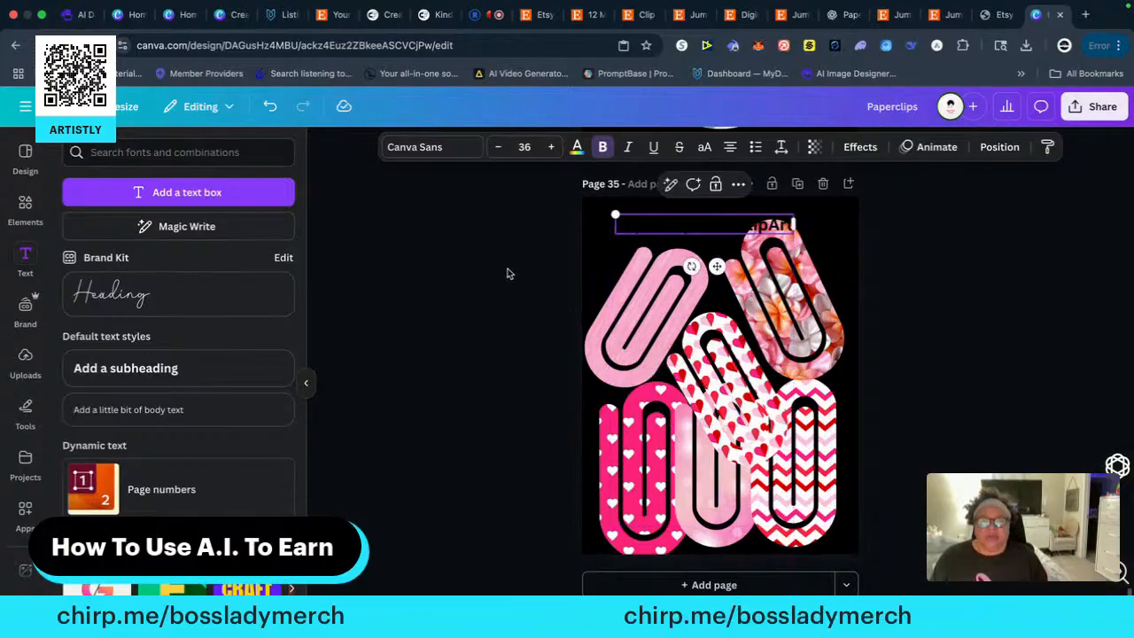
Apply the Outline text effect to the "PaperClip PNG ClipArt" title
click(576, 149)
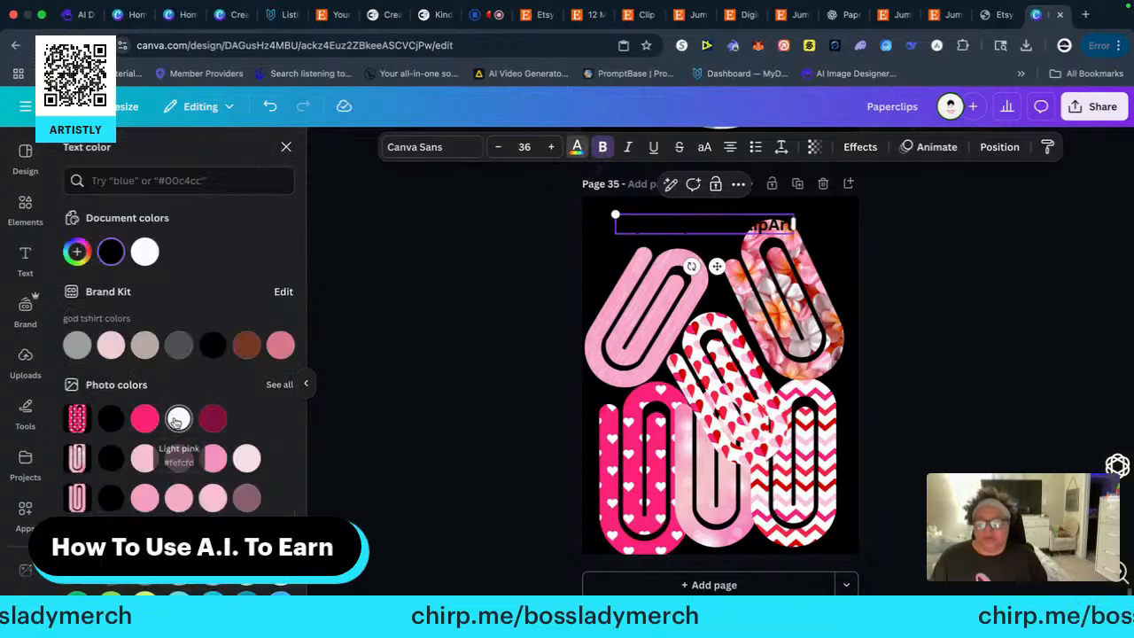
click(179, 418)
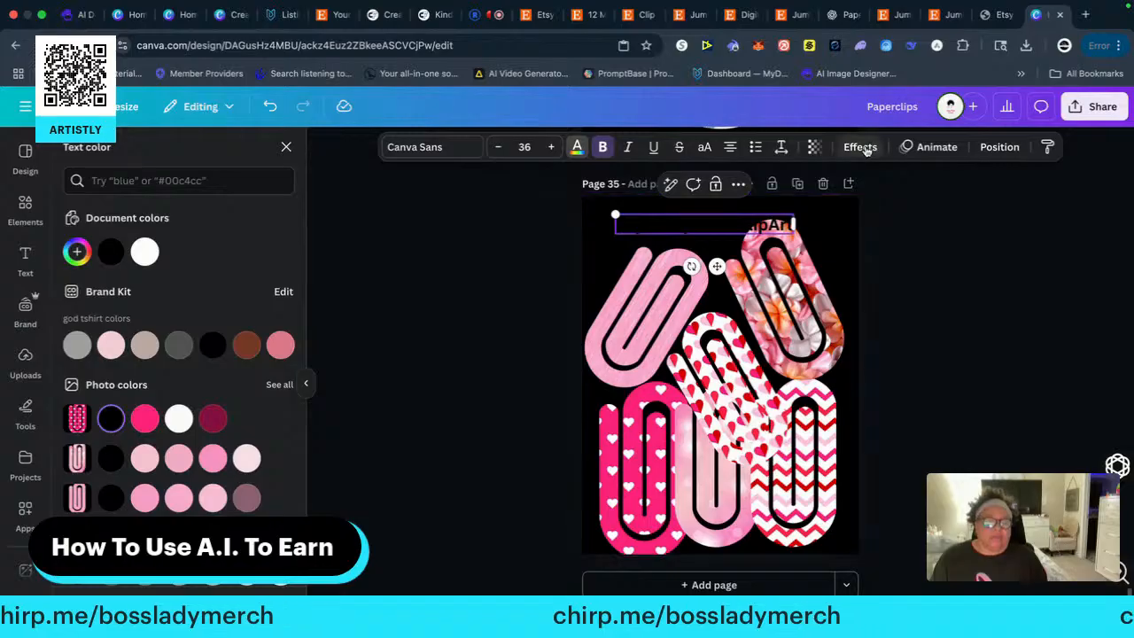
click(860, 147)
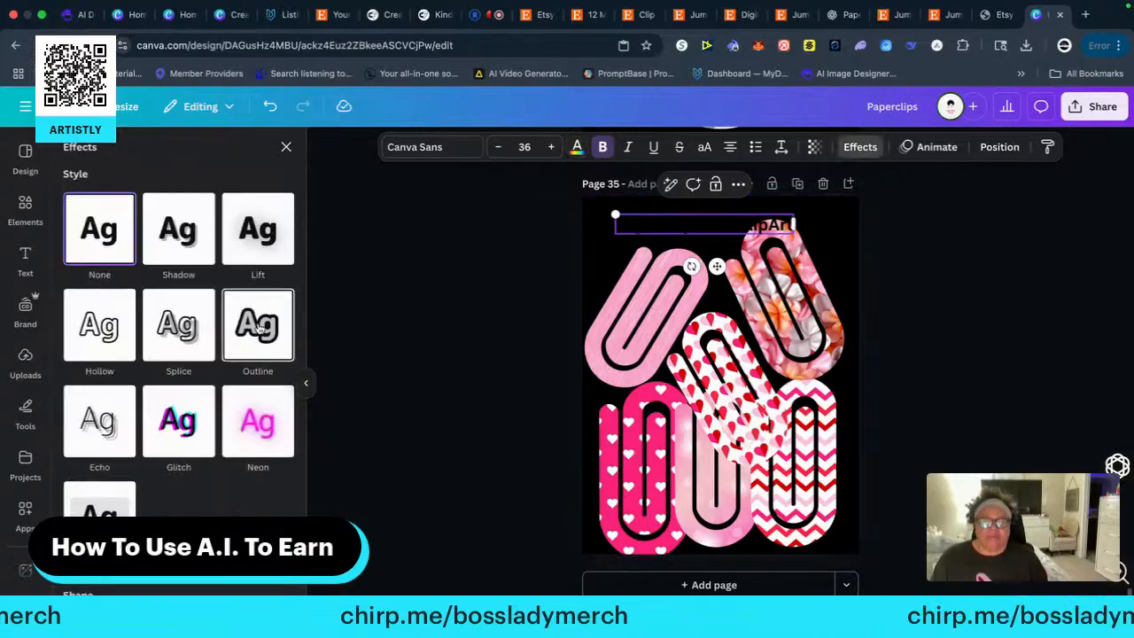
click(258, 326)
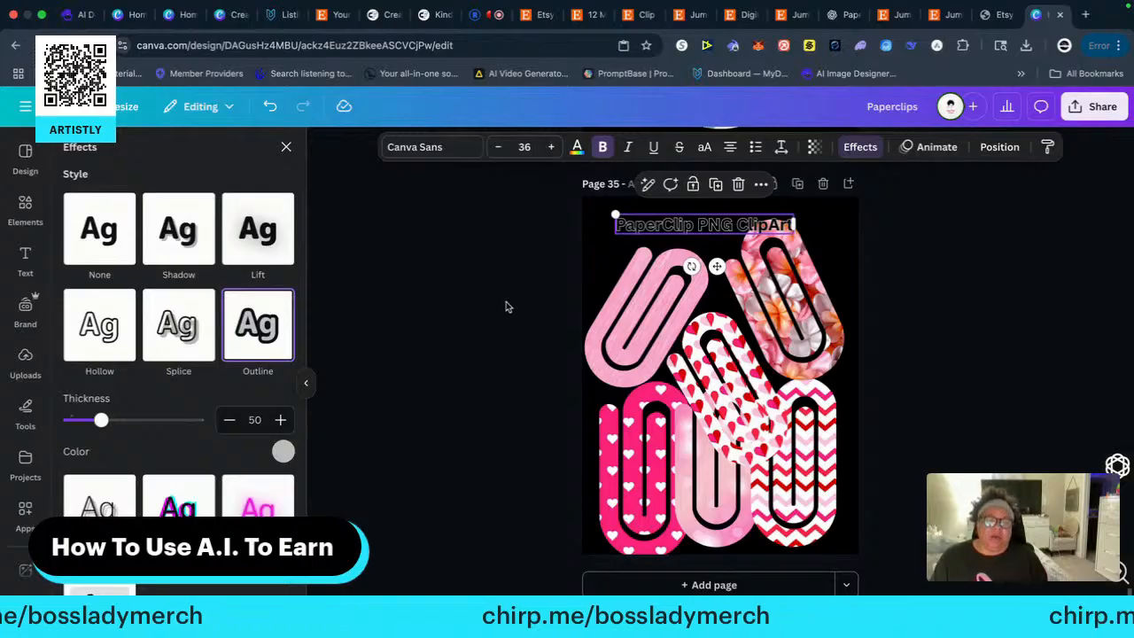
Enlarge the title to font size 39.1 and widen its text box to about 7.3 inches, then deselect it
drag(614, 214, 600, 212)
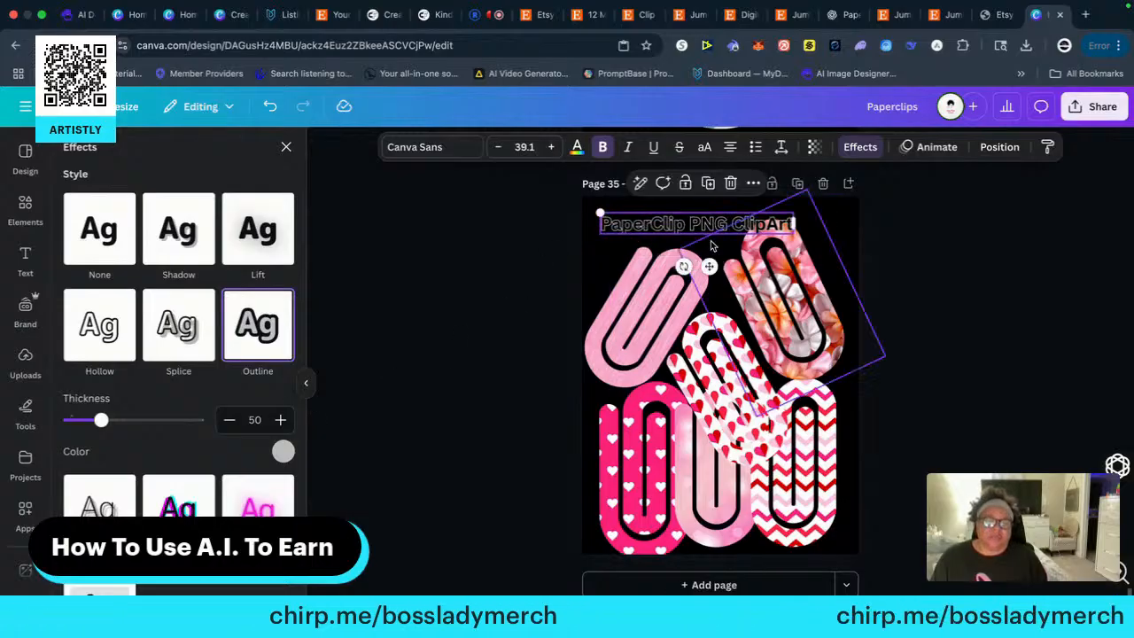
drag(795, 221, 837, 222)
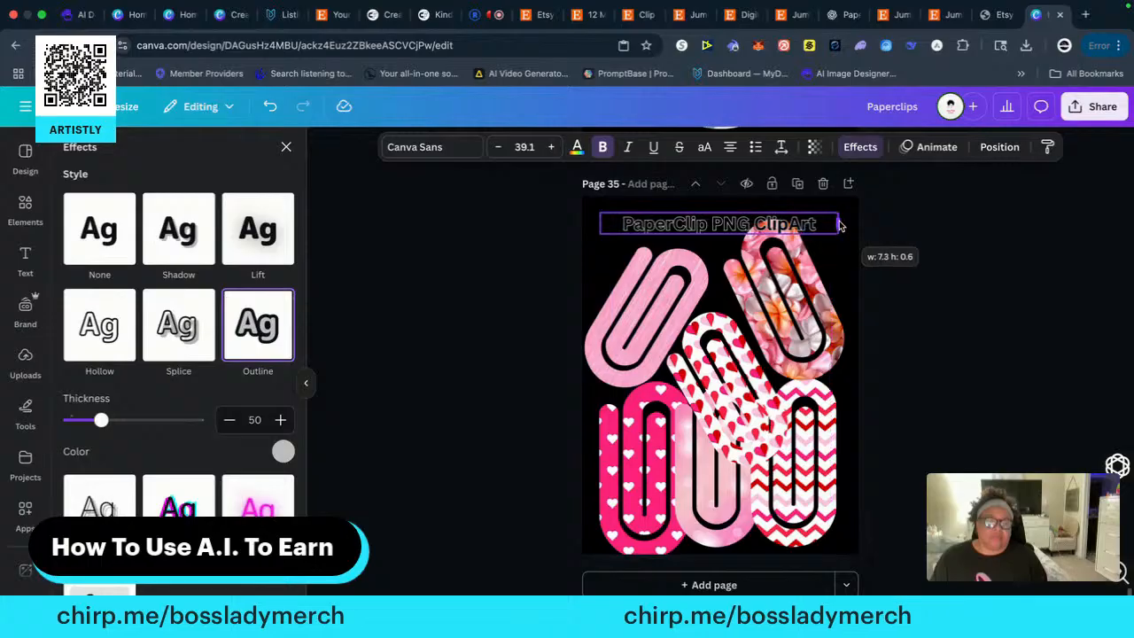
click(470, 422)
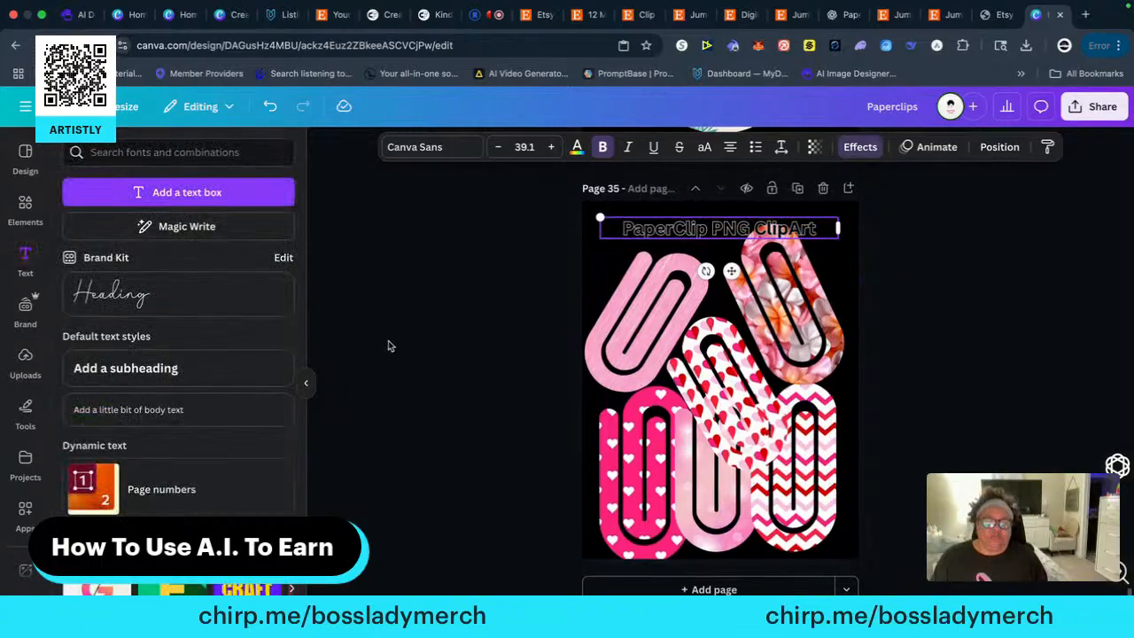
click(461, 290)
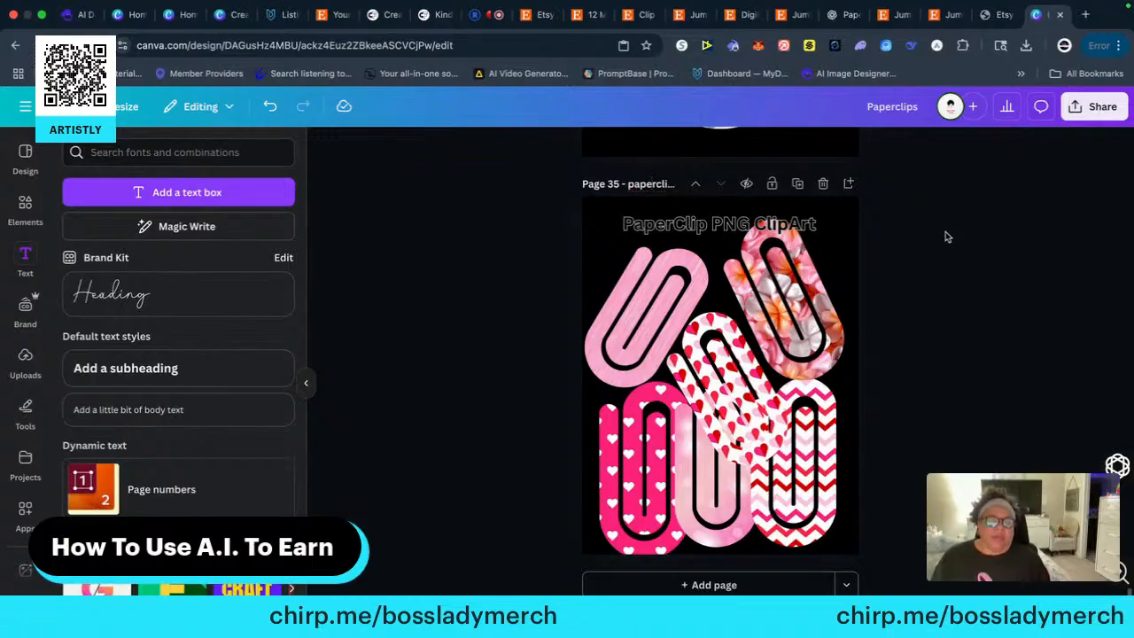
Look back through the design's pages to find where the single-clip pages start, and return to page 35
scroll(931, 283, up, 20)
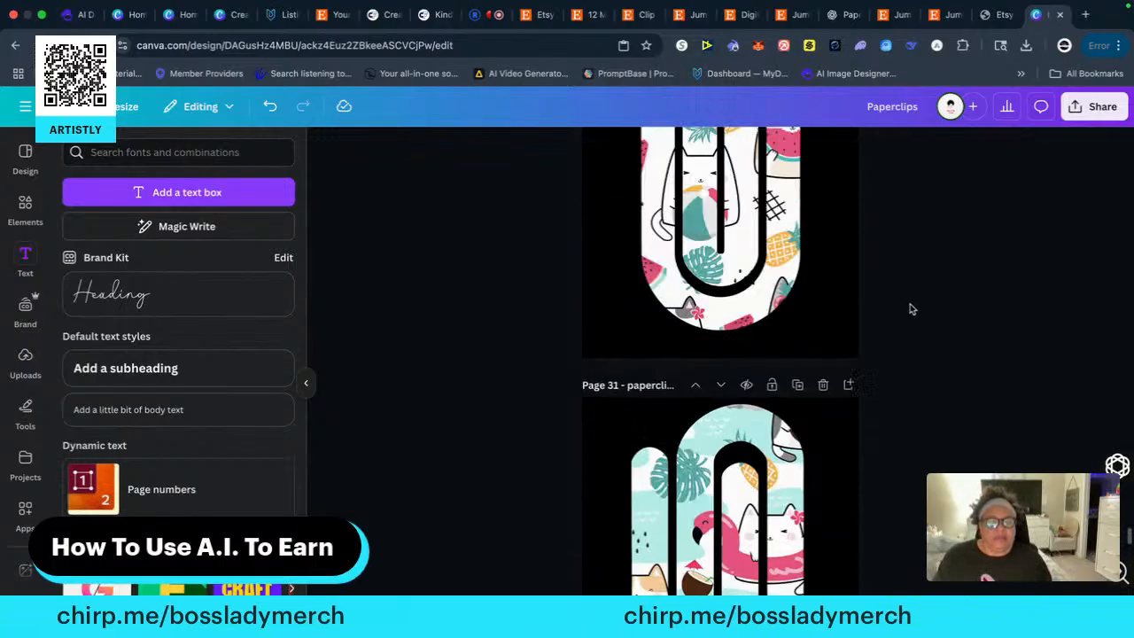
scroll(911, 308, up, 20)
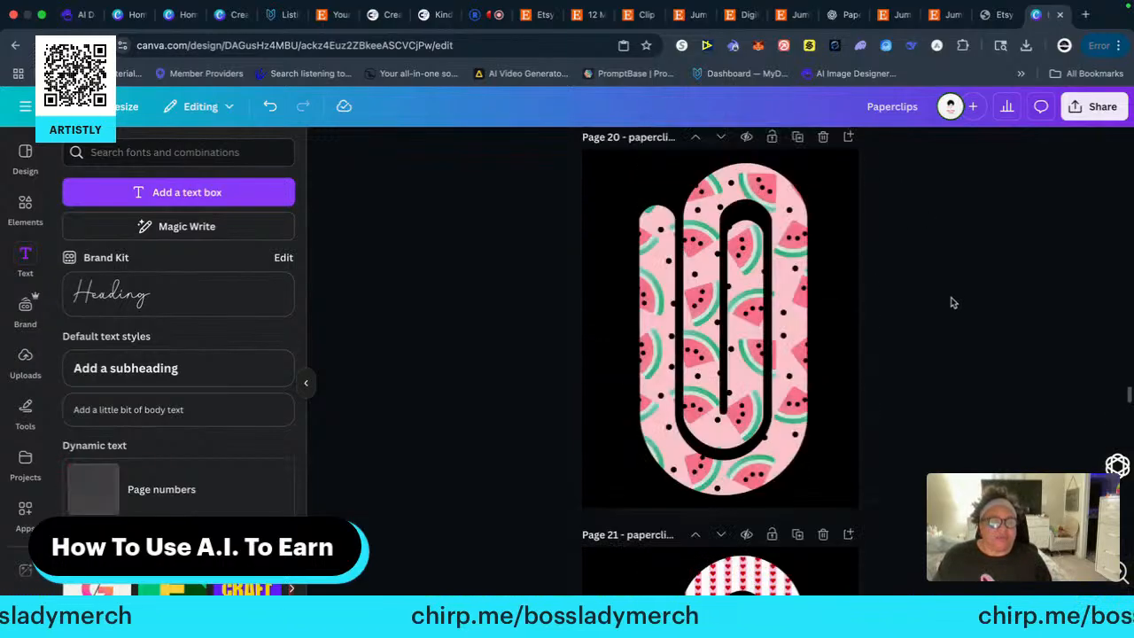
scroll(953, 303, up, 20)
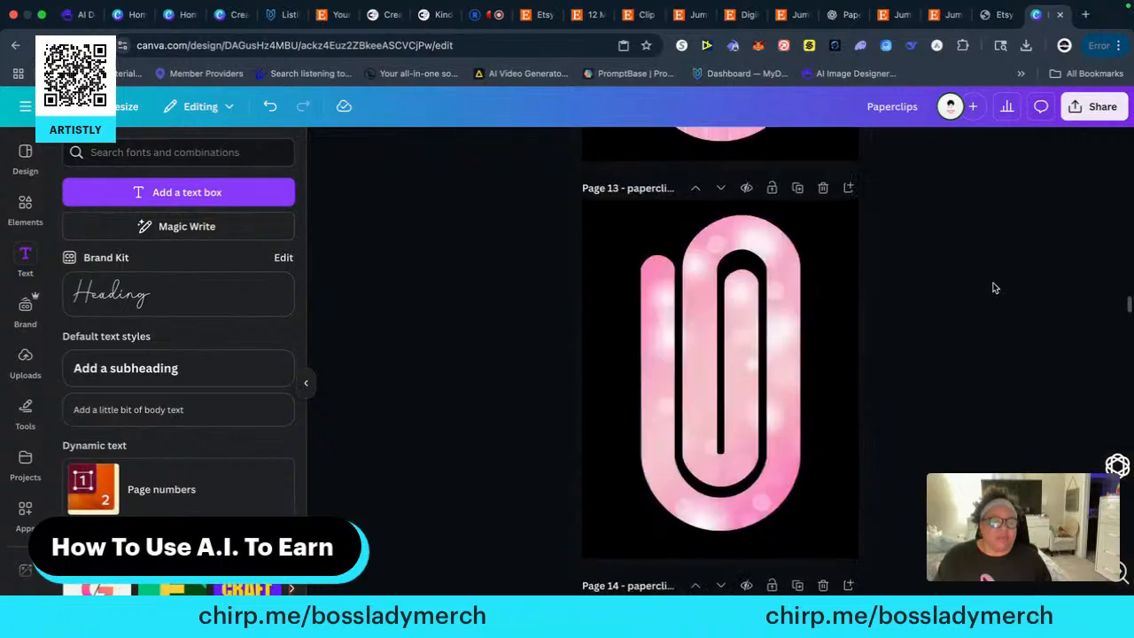
scroll(994, 281, up, 20)
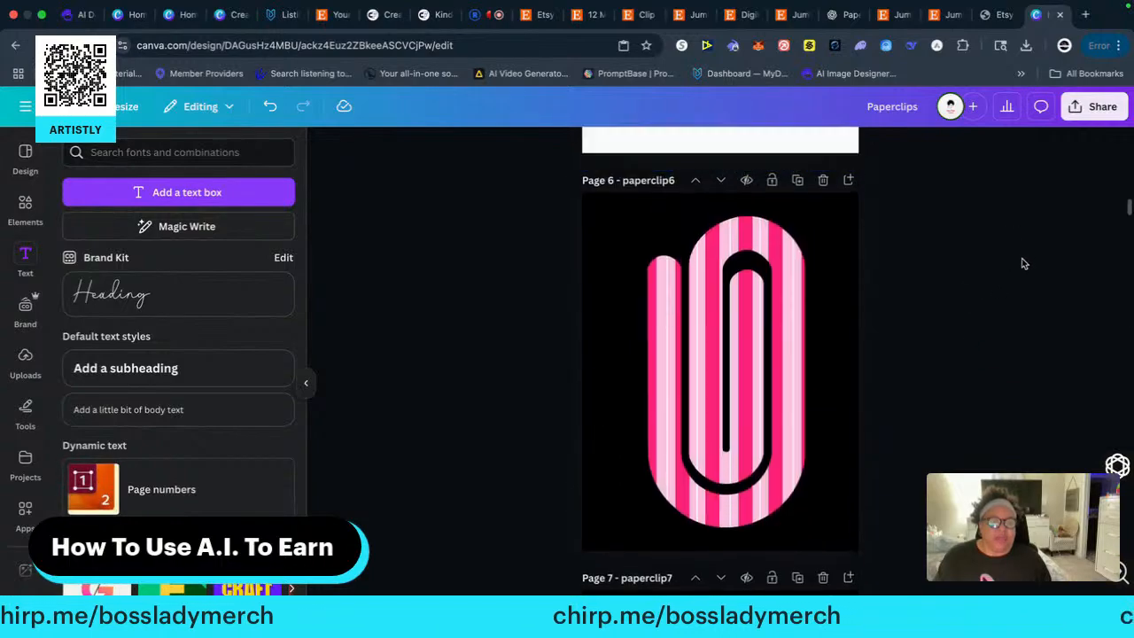
scroll(1023, 263, up, 10)
scroll(1022, 264, down, 12)
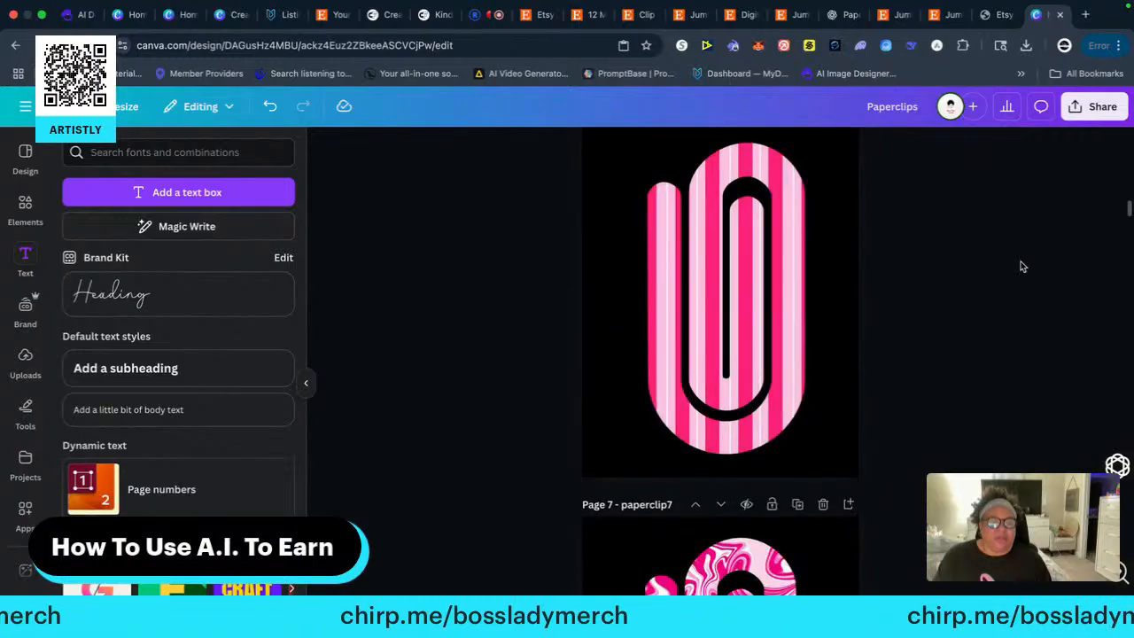
scroll(1021, 265, up, 2)
scroll(1022, 265, down, 20)
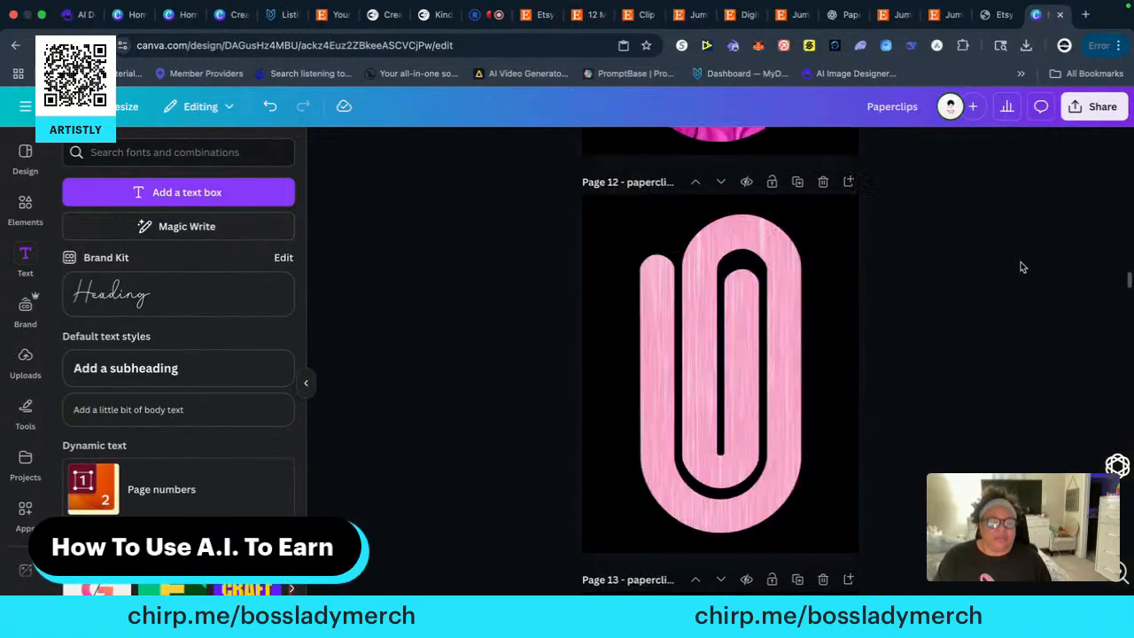
scroll(1018, 277, down, 20)
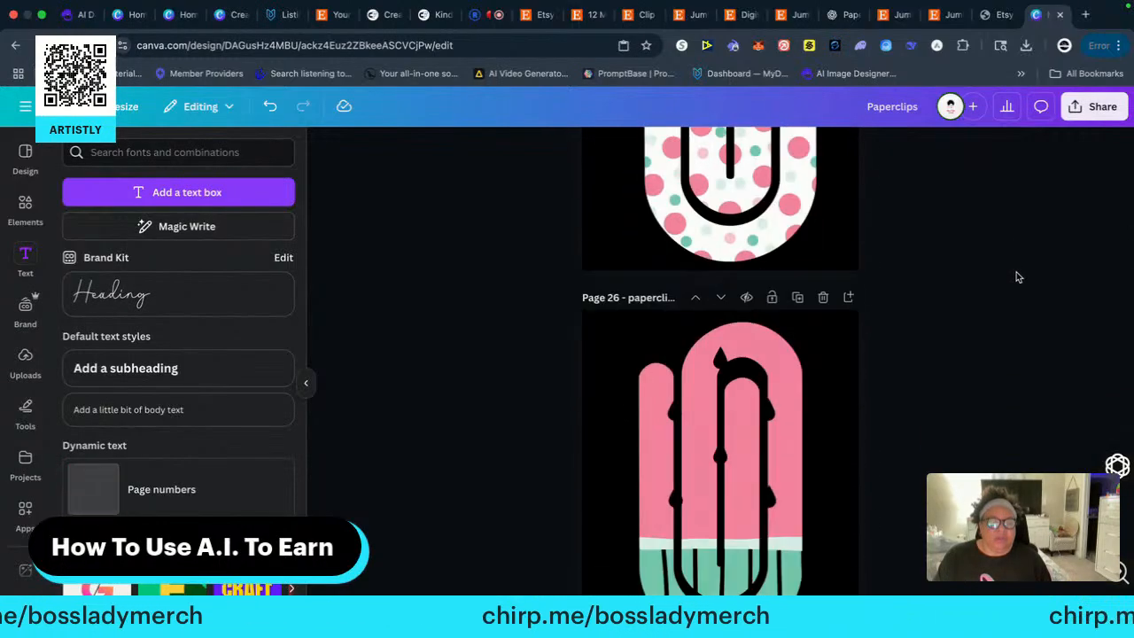
scroll(1018, 277, down, 15)
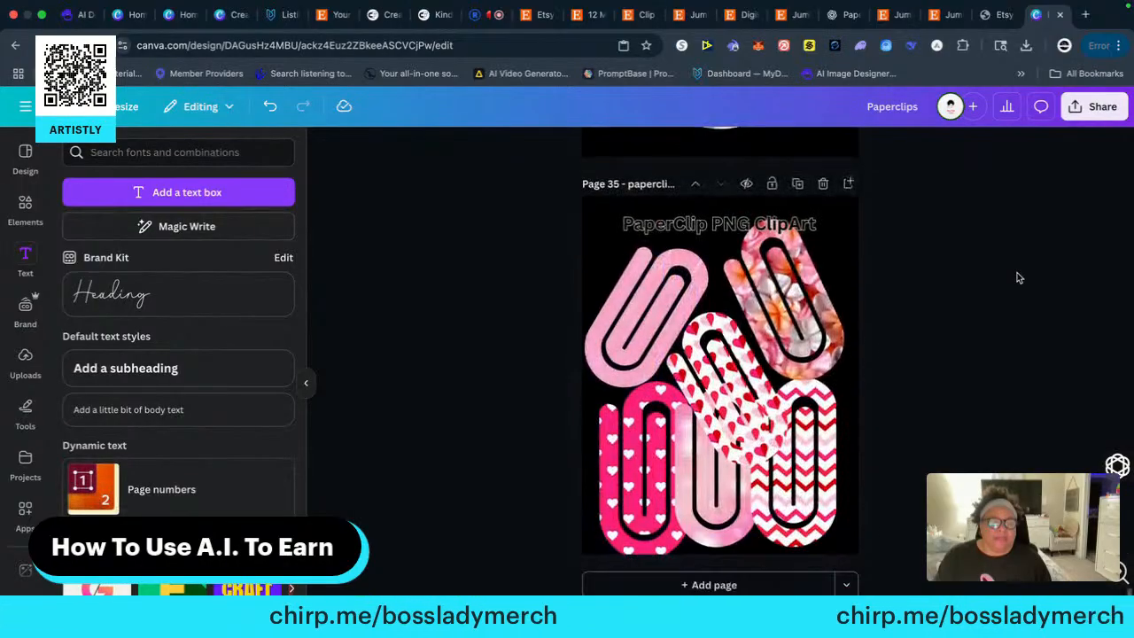
Open the PNG download settings for the design and deselect all pages
click(1073, 116)
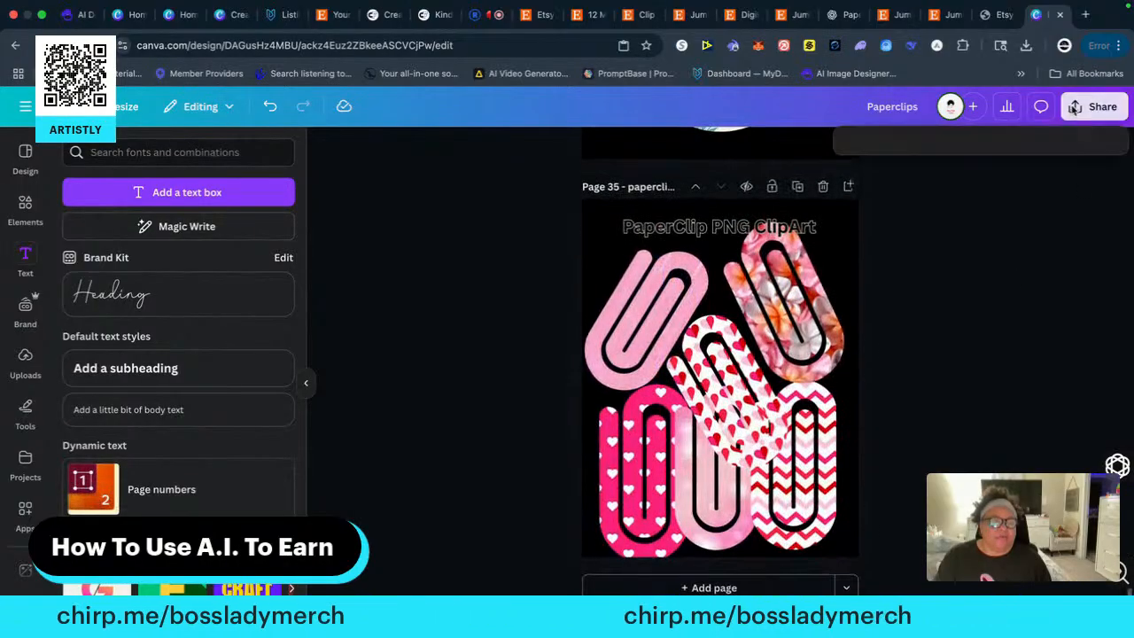
click(880, 402)
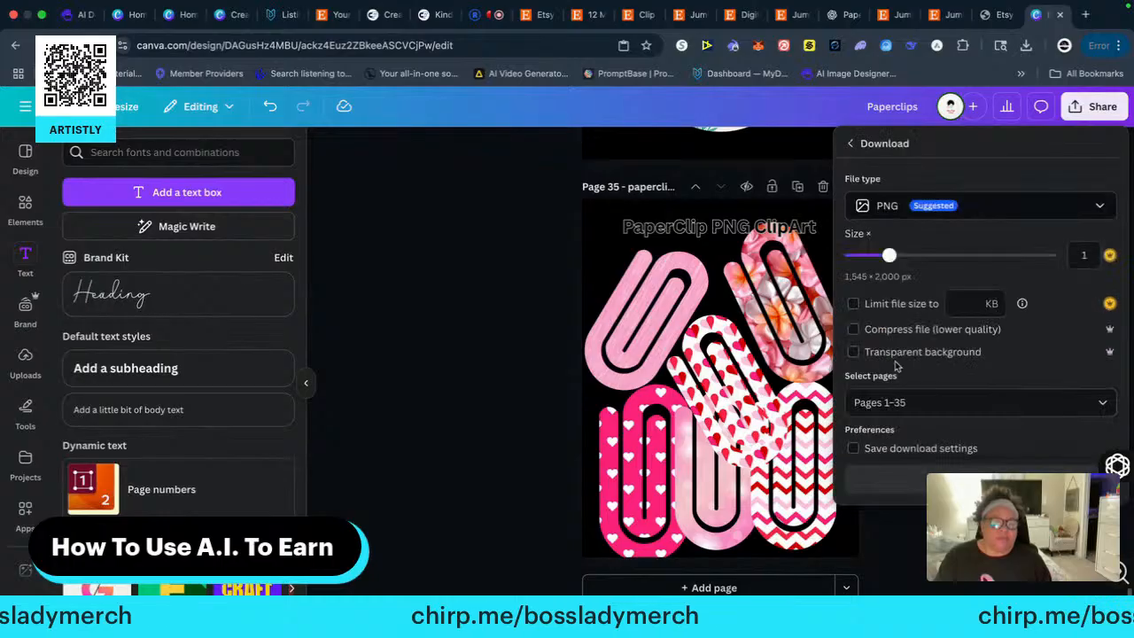
click(921, 404)
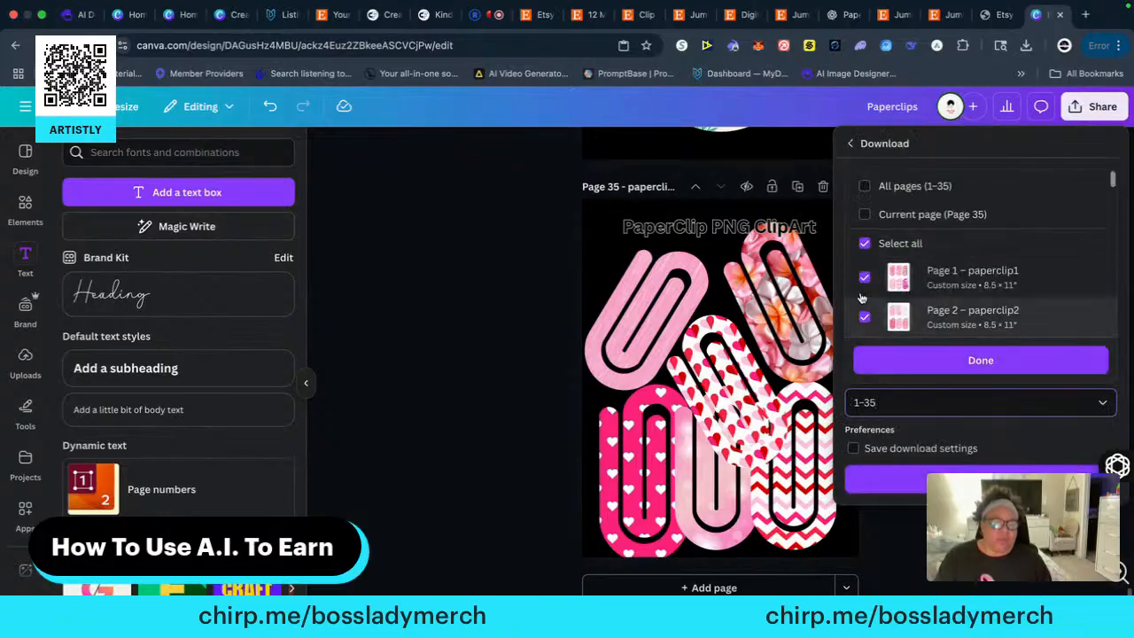
click(864, 247)
Select pages 6 through 8 for the download and extend the page range to 6–35
scroll(900, 306, down, 5)
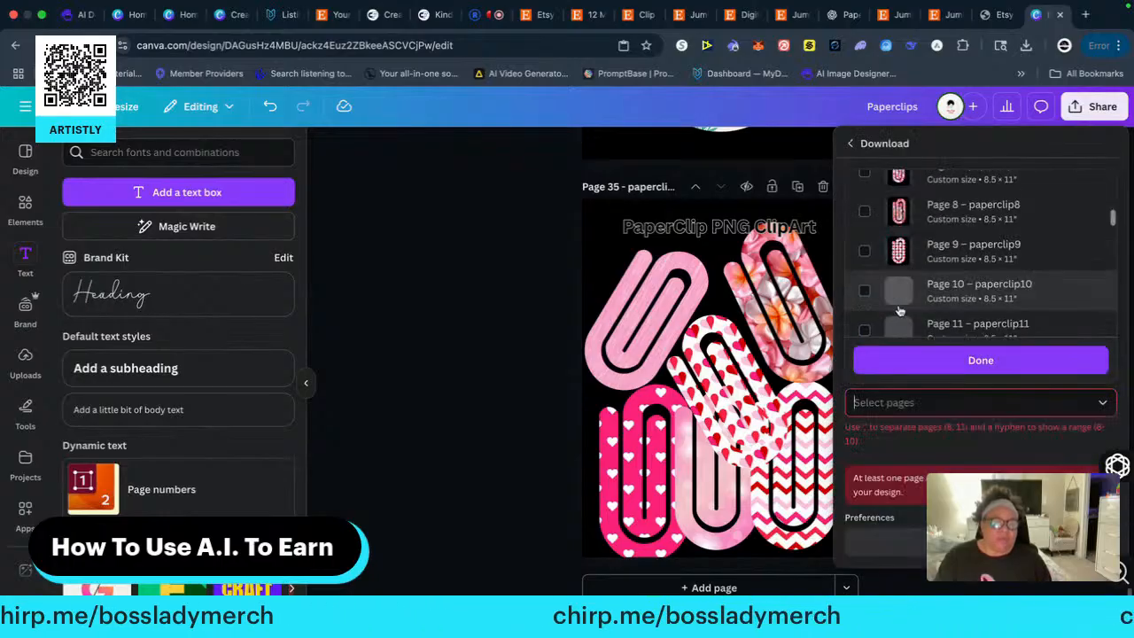
scroll(899, 282, up, 3)
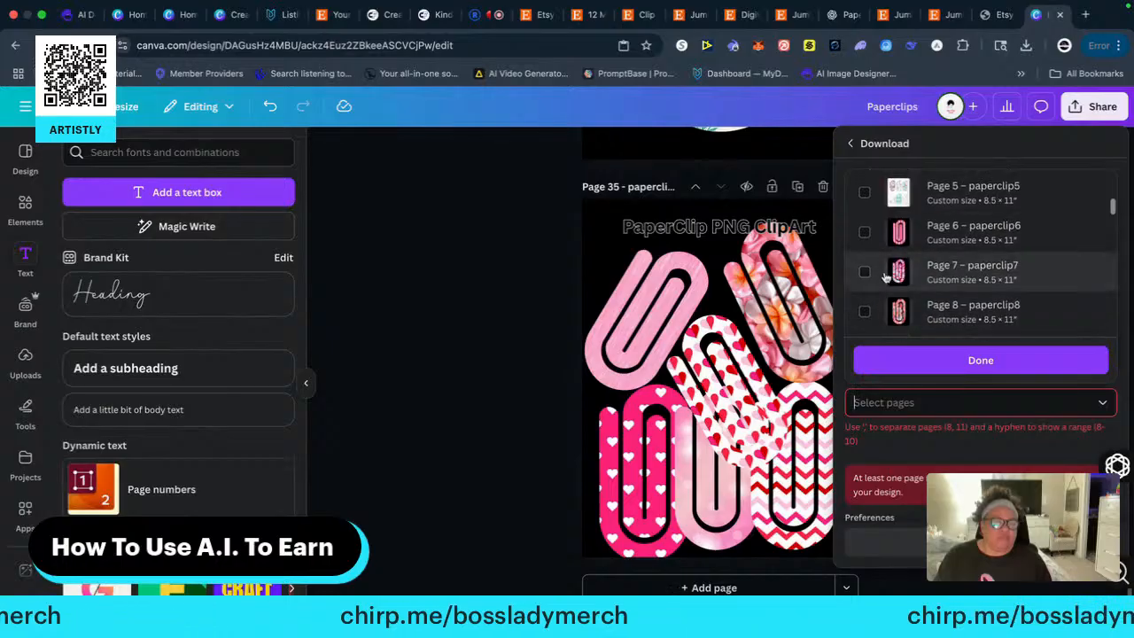
click(865, 231)
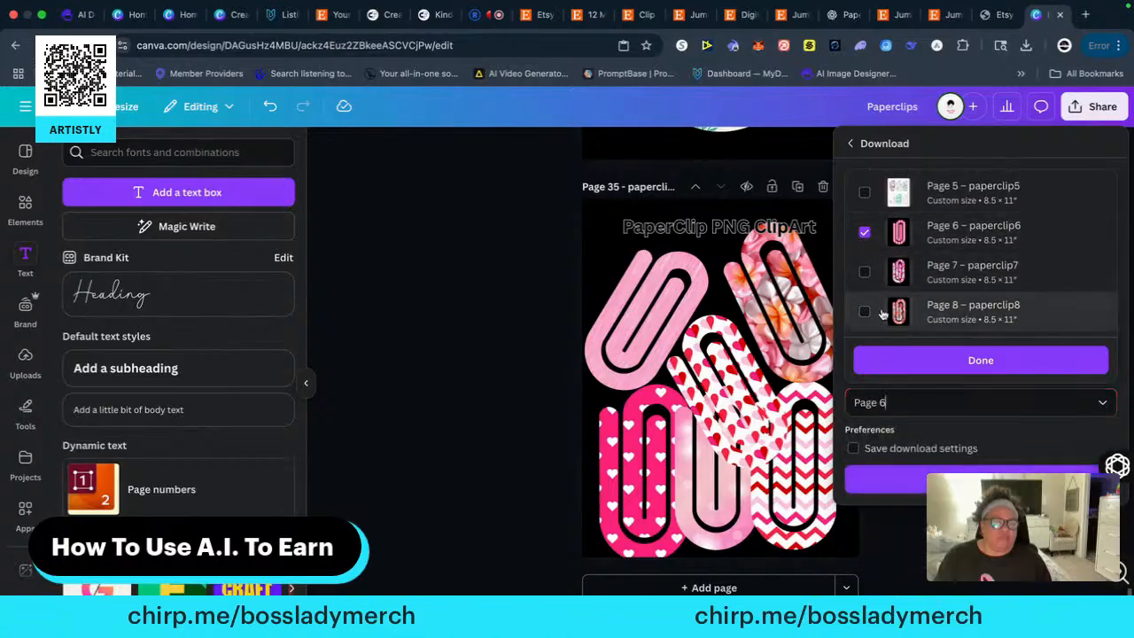
click(864, 271)
click(866, 311)
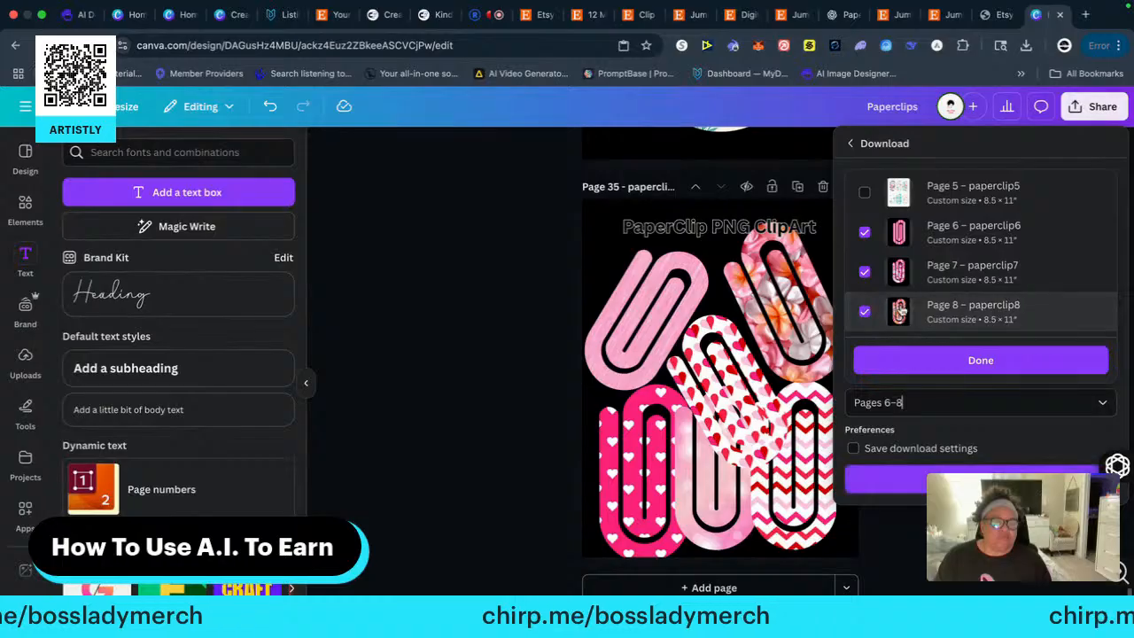
scroll(865, 310, down, 2)
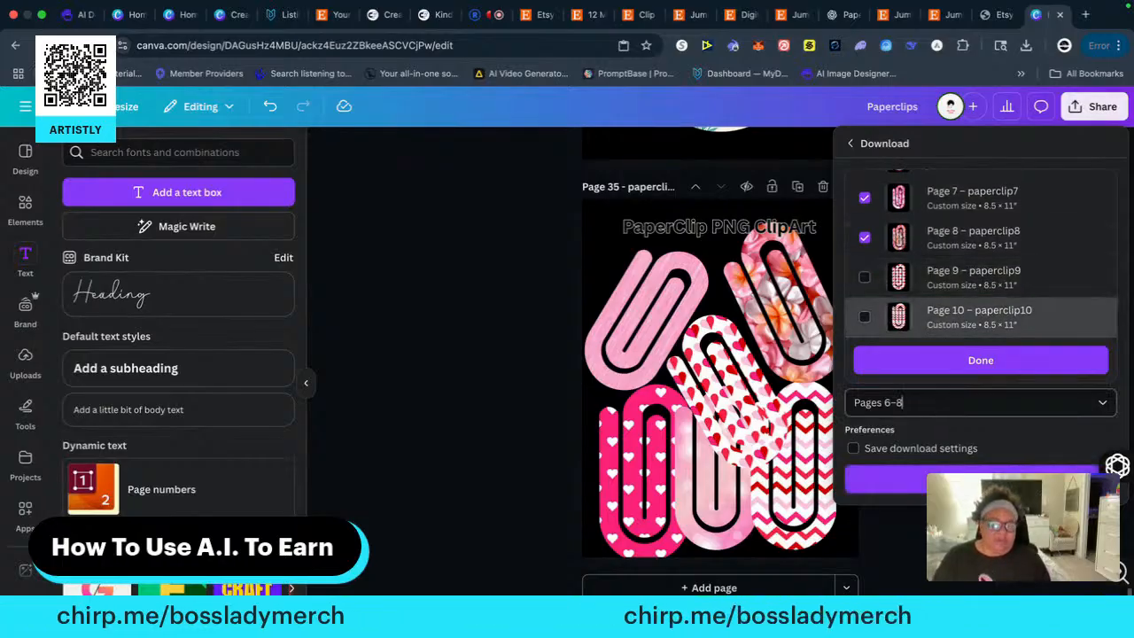
key(BackSpace)
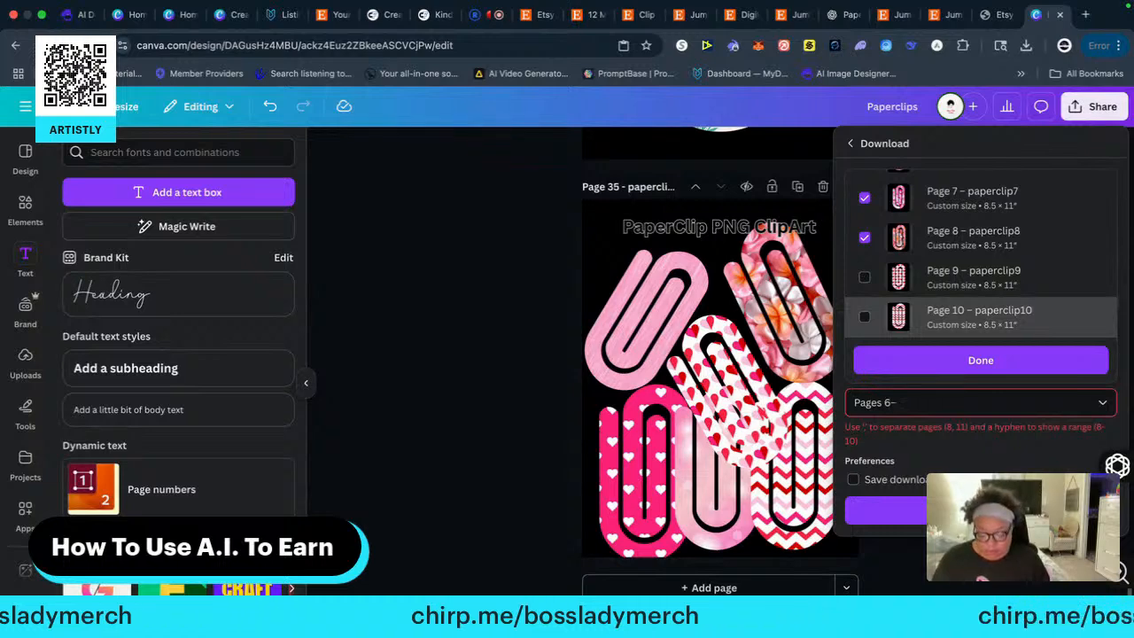
text(35)
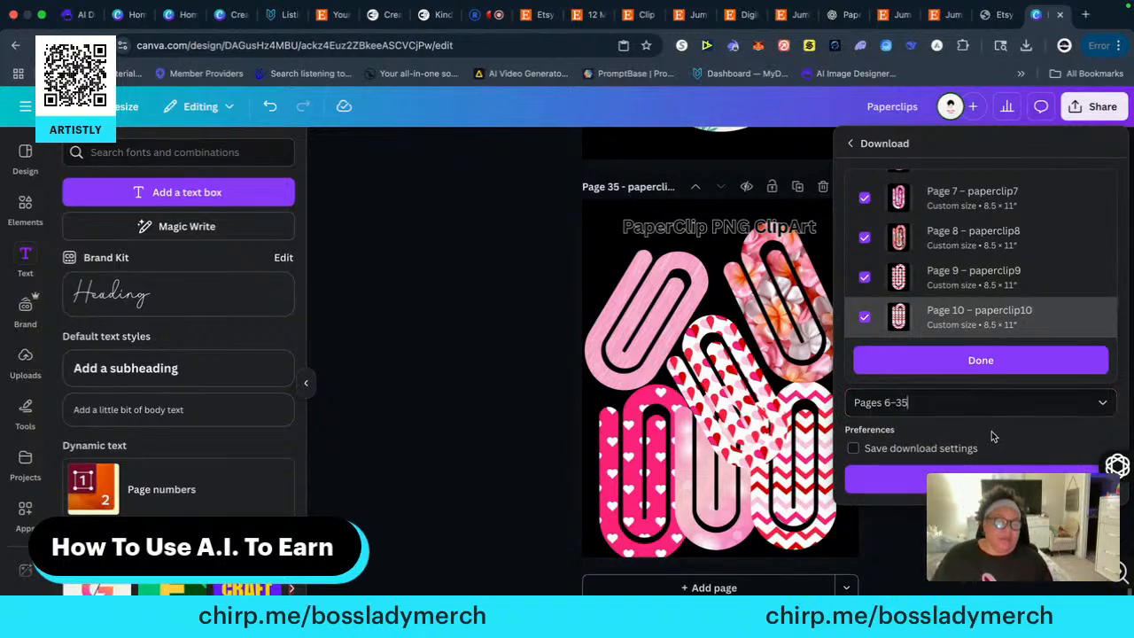
Download pages 6–35 as PNG, take the browser out of full screen, and close the older Paperclips folder window
click(886, 480)
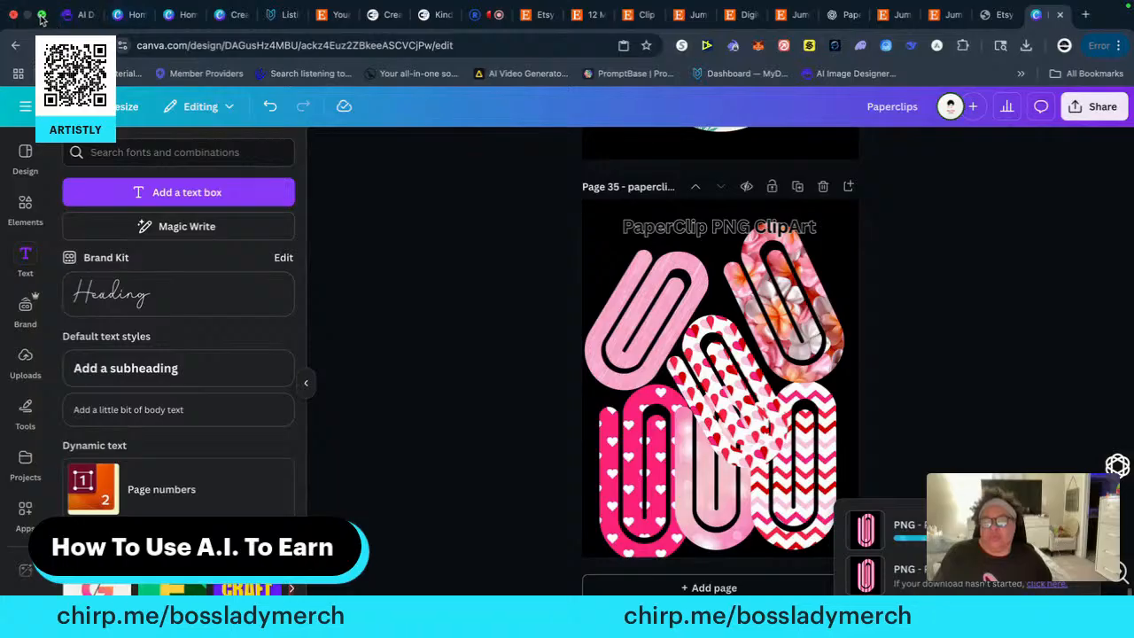
click(41, 15)
click(297, 254)
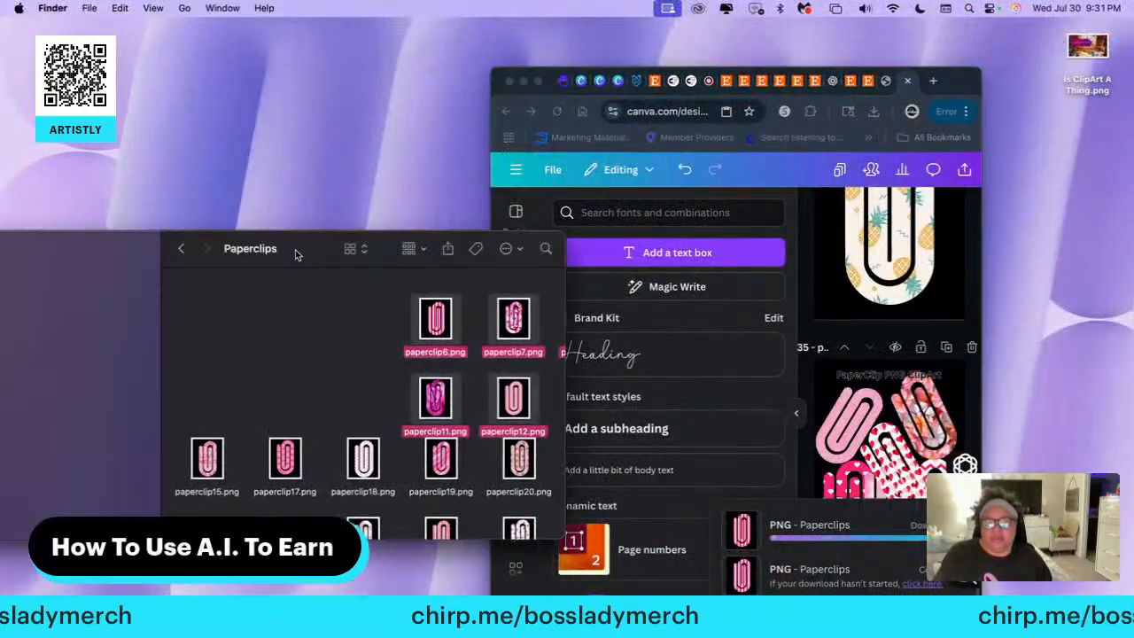
drag(297, 254, 386, 277)
click(113, 297)
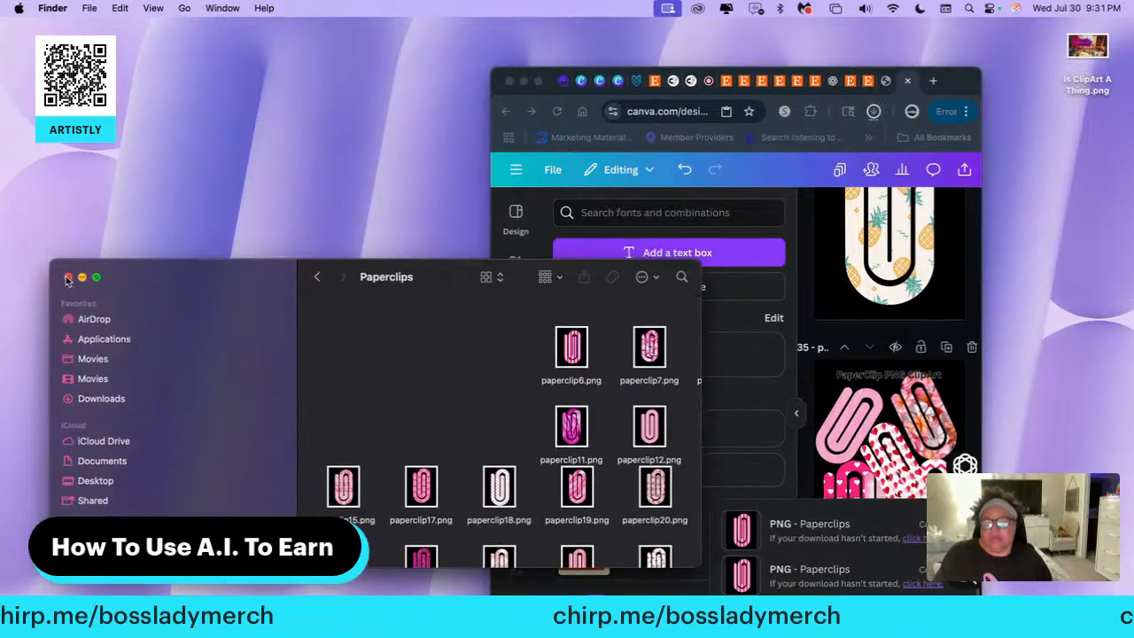
click(67, 278)
Open the Paperclips (1) folder in Downloads and arrange its window beside the browser window
click(763, 148)
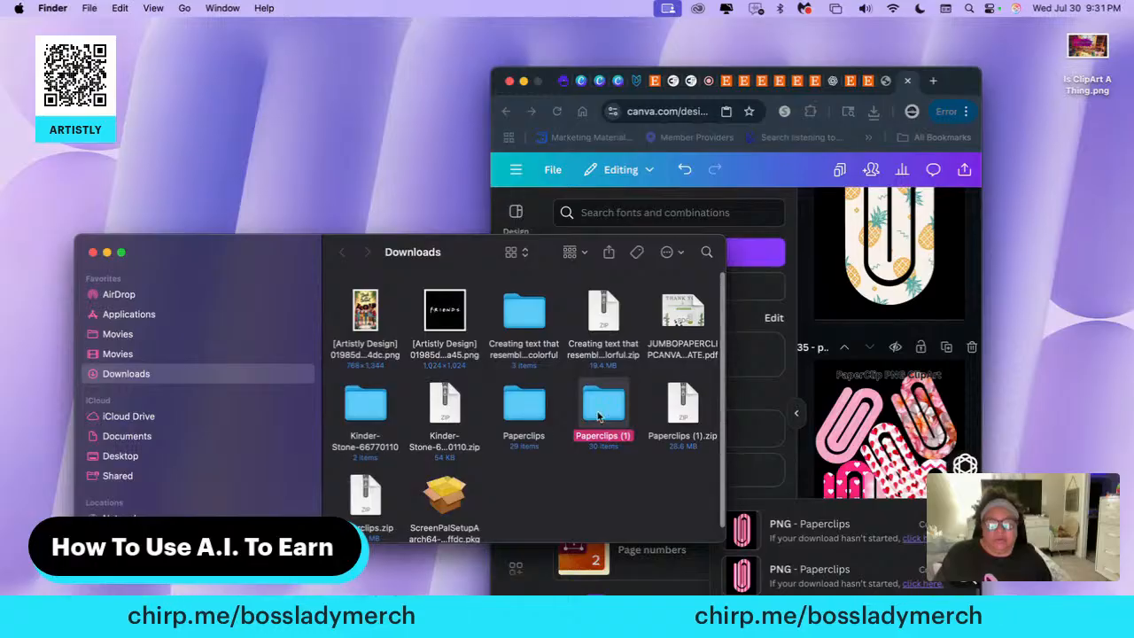
double_click(610, 403)
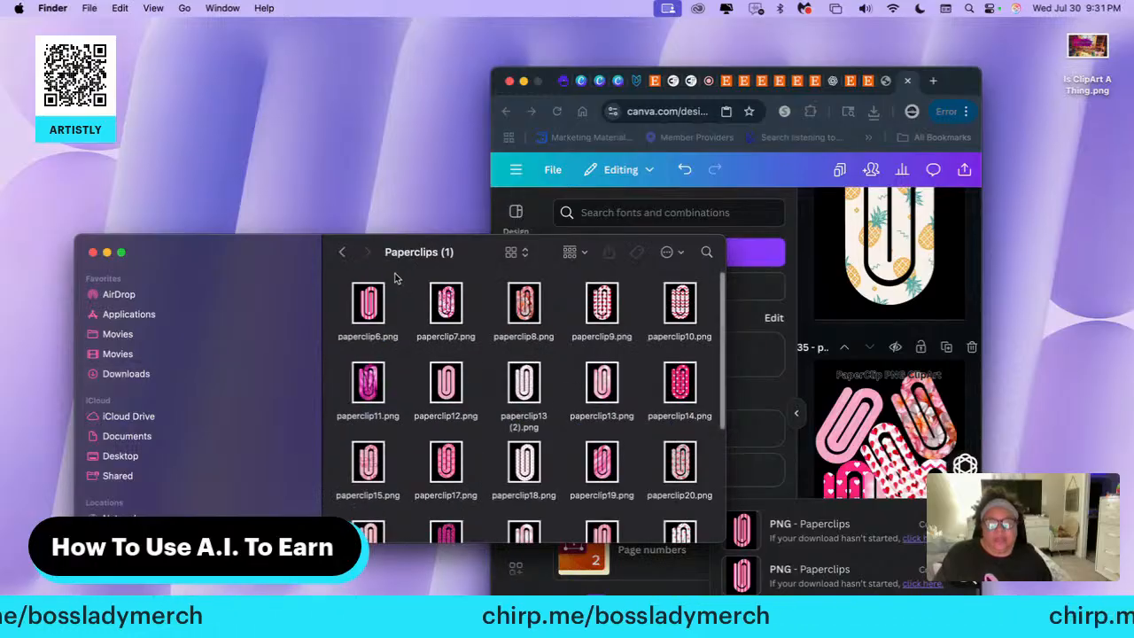
drag(464, 249, 178, 154)
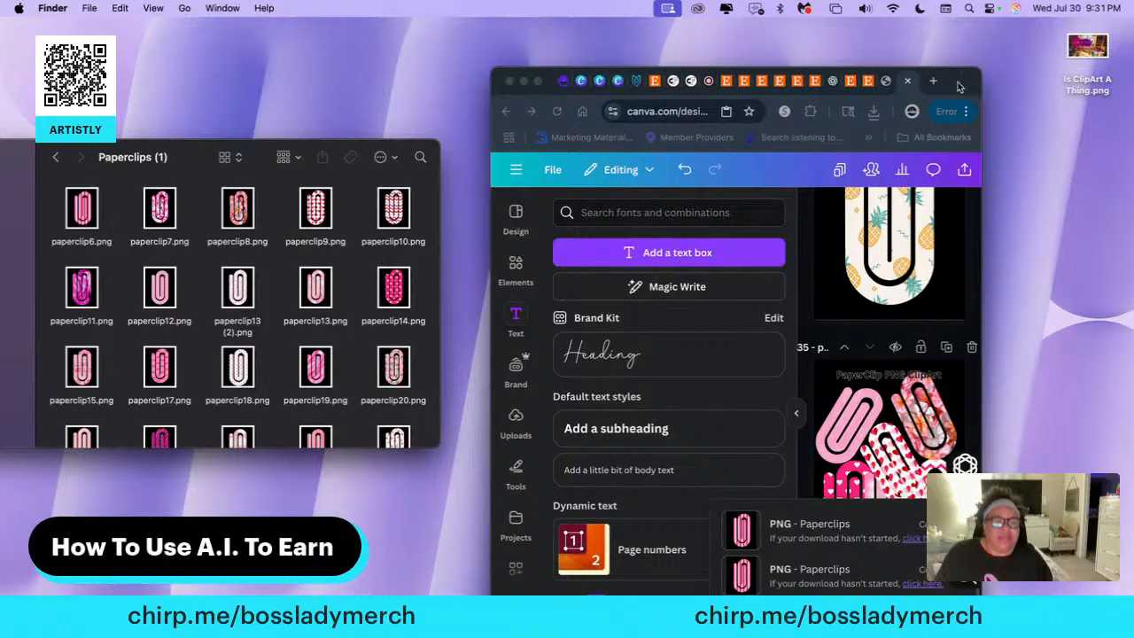
drag(958, 85, 1060, 88)
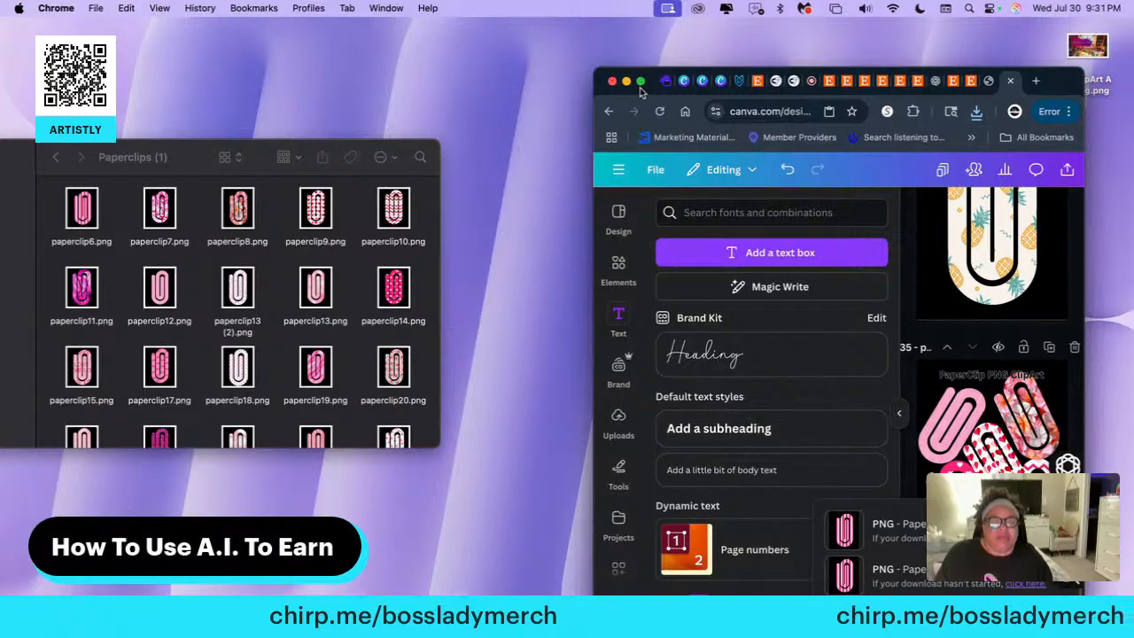
Switch to the MyDesigns listings page in the full-screen browser and deselect the Witches PNG listing
click(641, 82)
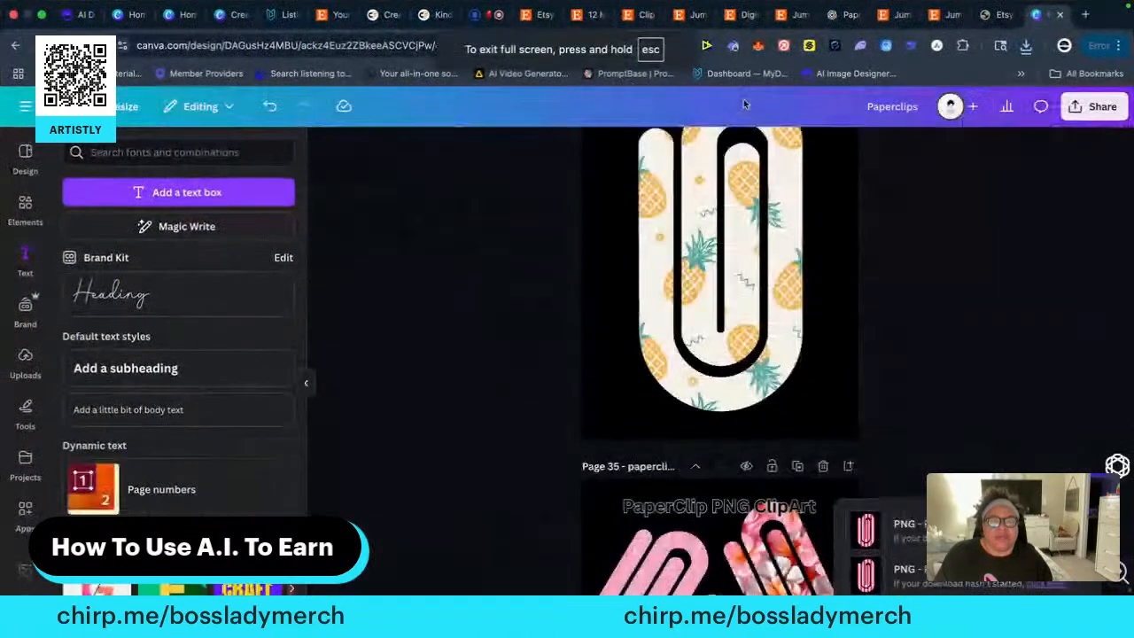
click(278, 19)
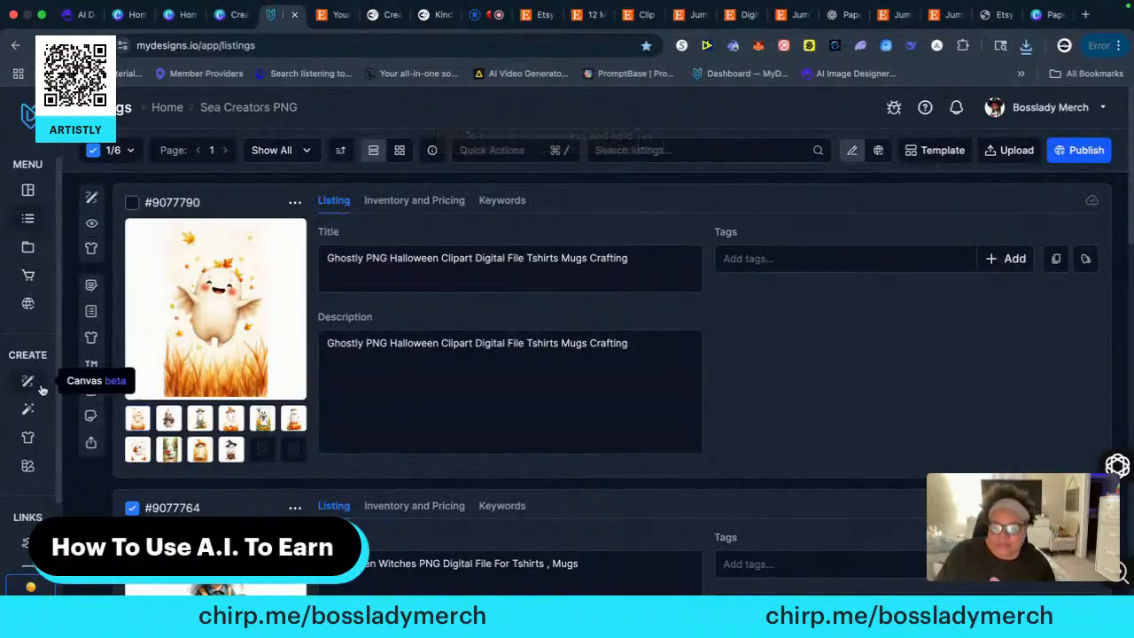
scroll(27, 390, down, 2)
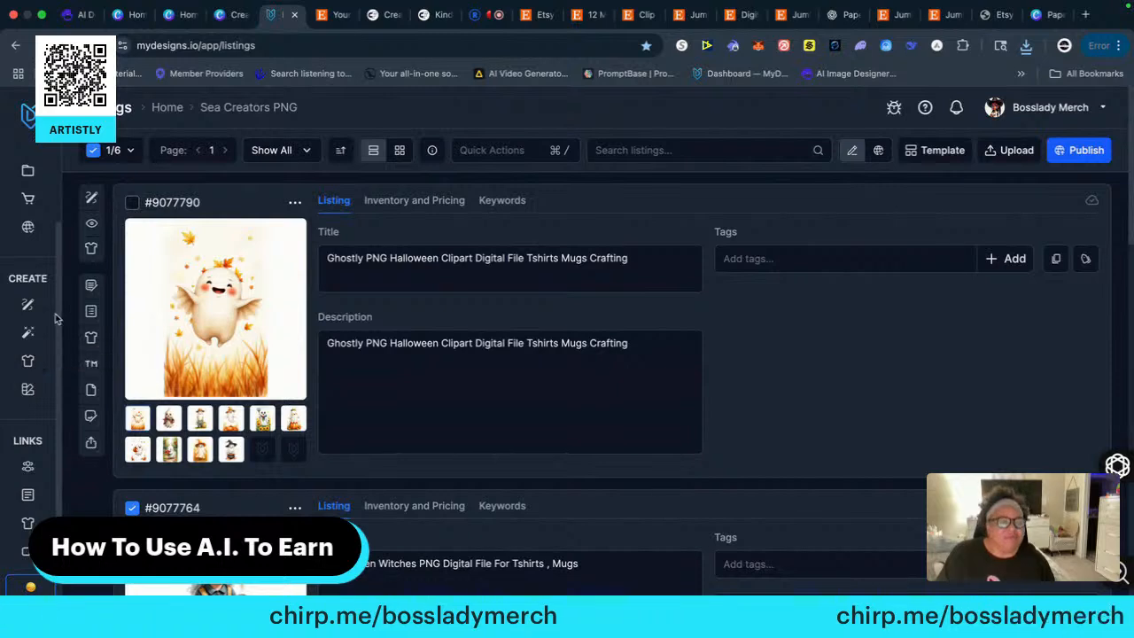
click(1100, 110)
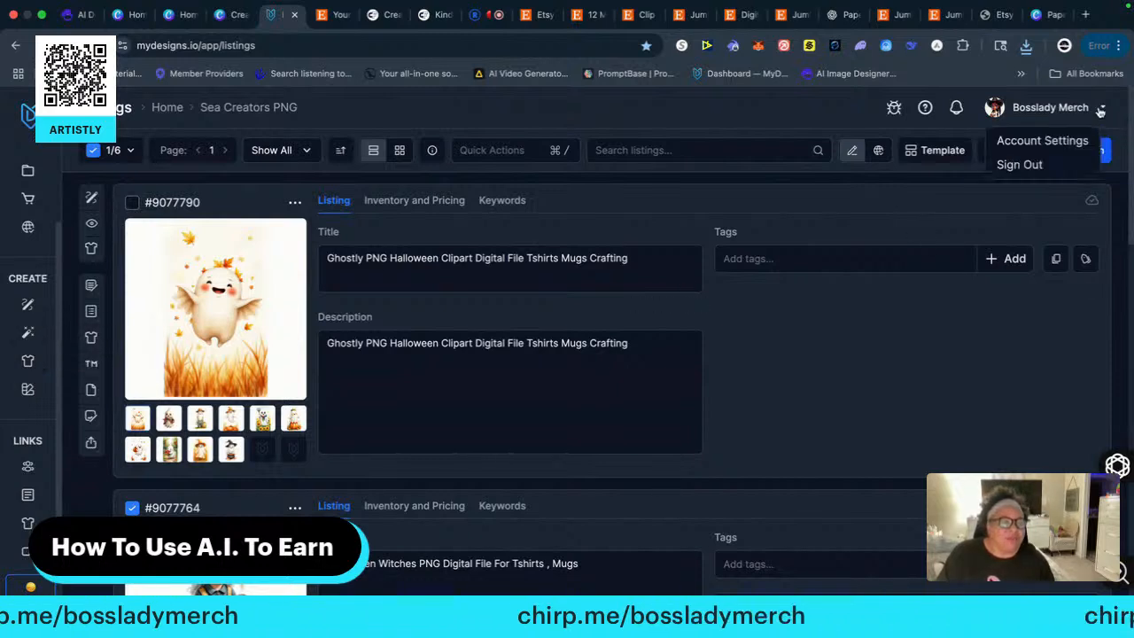
click(782, 112)
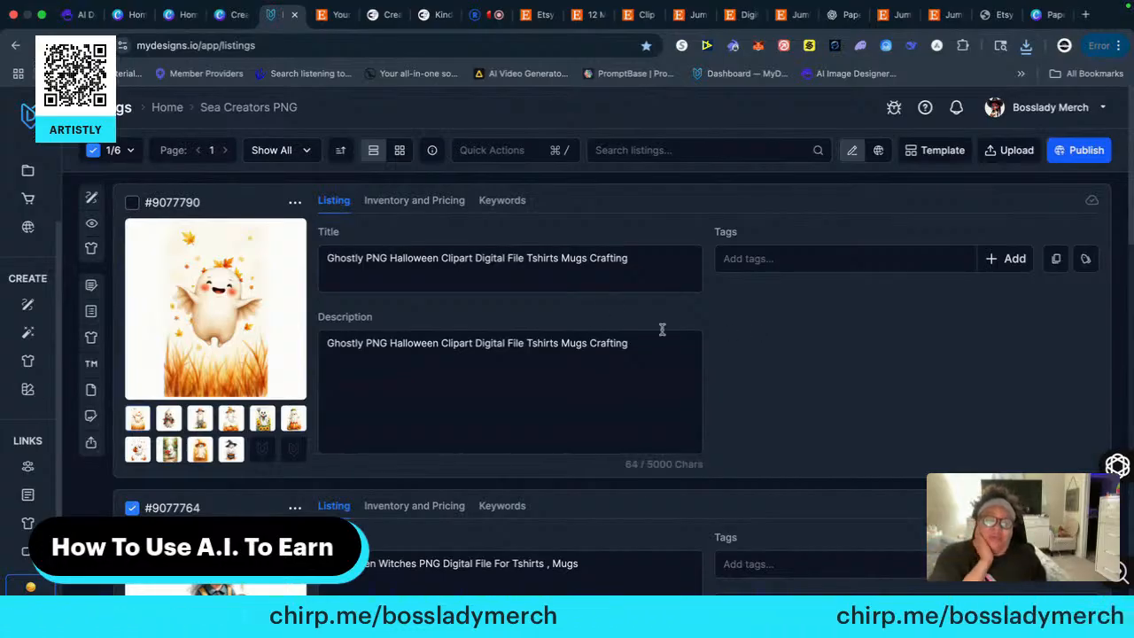
click(133, 507)
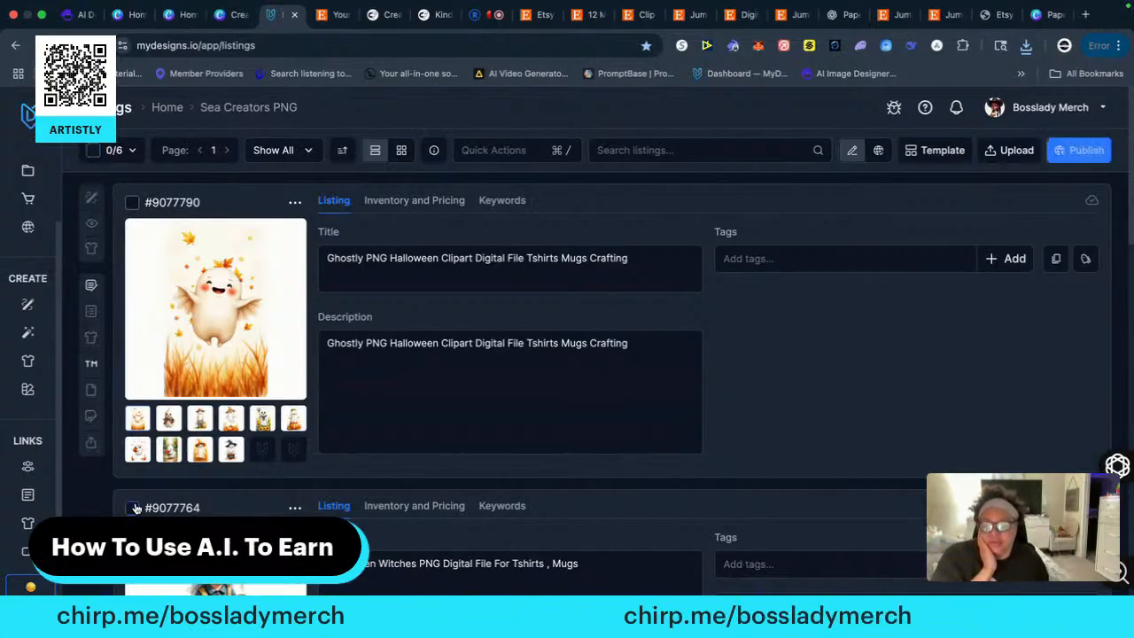
Look through the existing clip art listings and open the file upload dialog for new designs
scroll(221, 491, down, 10)
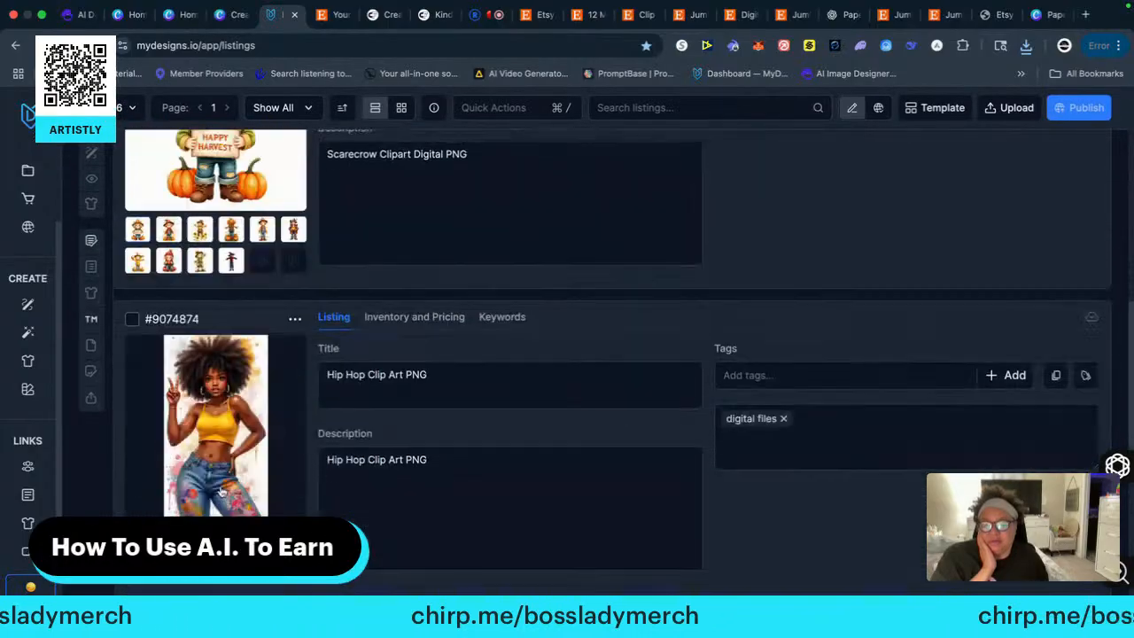
scroll(223, 490, down, 5)
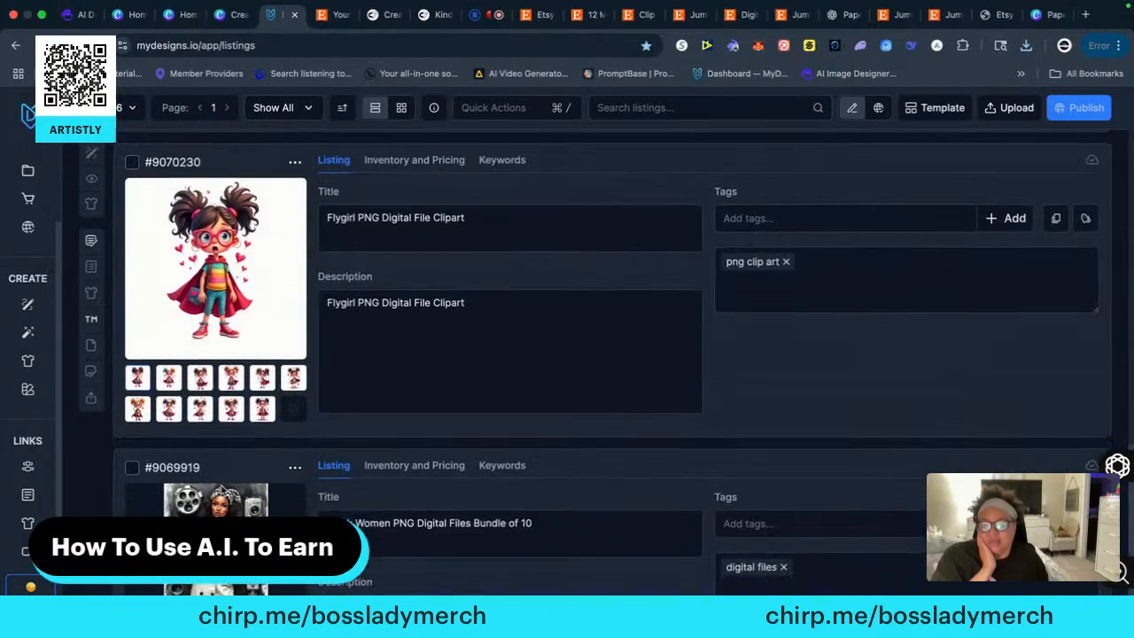
scroll(226, 293, up, 2)
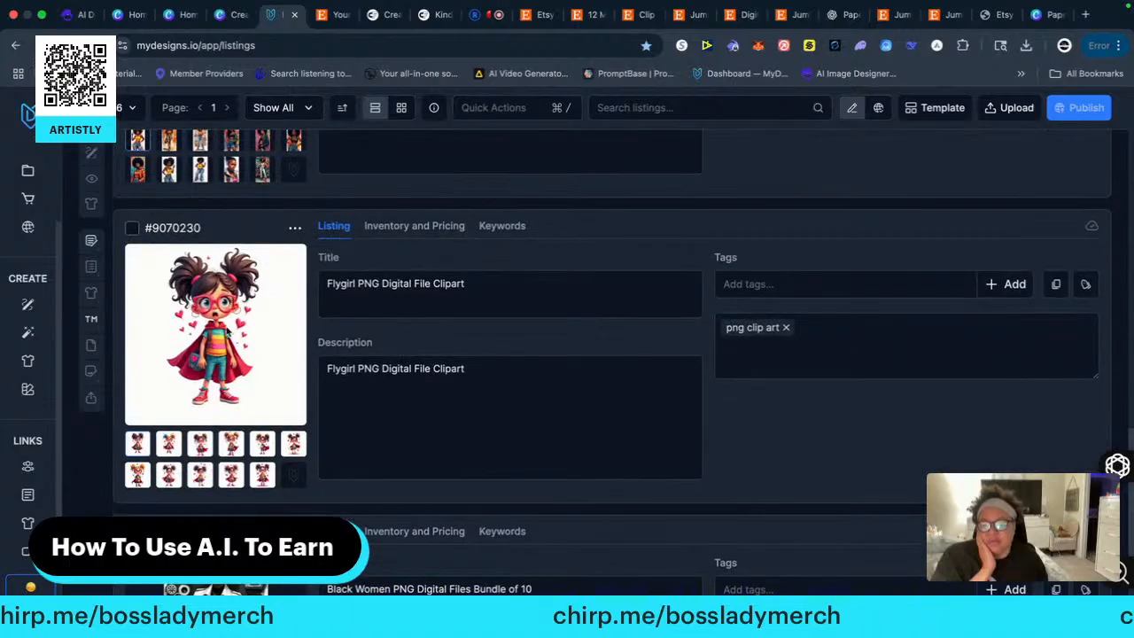
scroll(223, 432, down, 2)
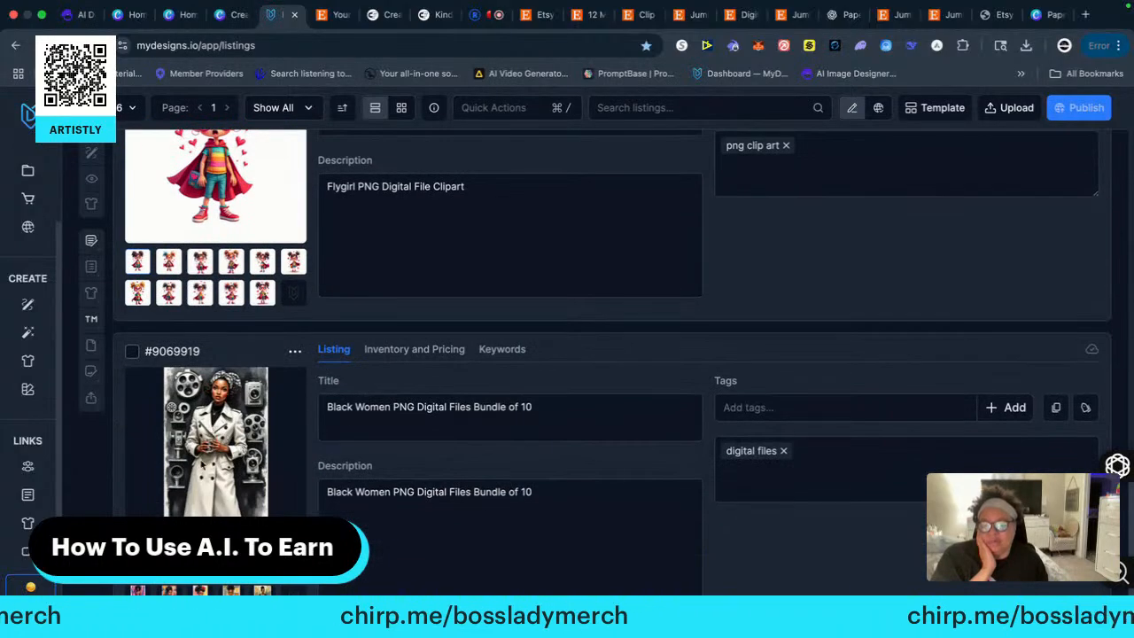
scroll(252, 350, up, 15)
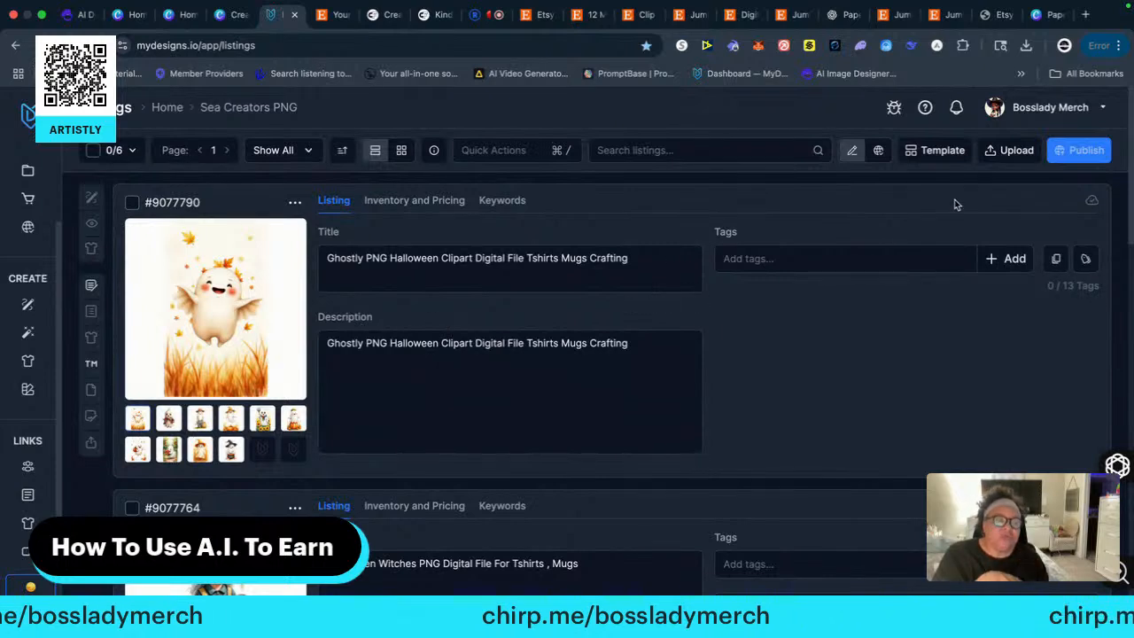
click(1009, 150)
click(892, 183)
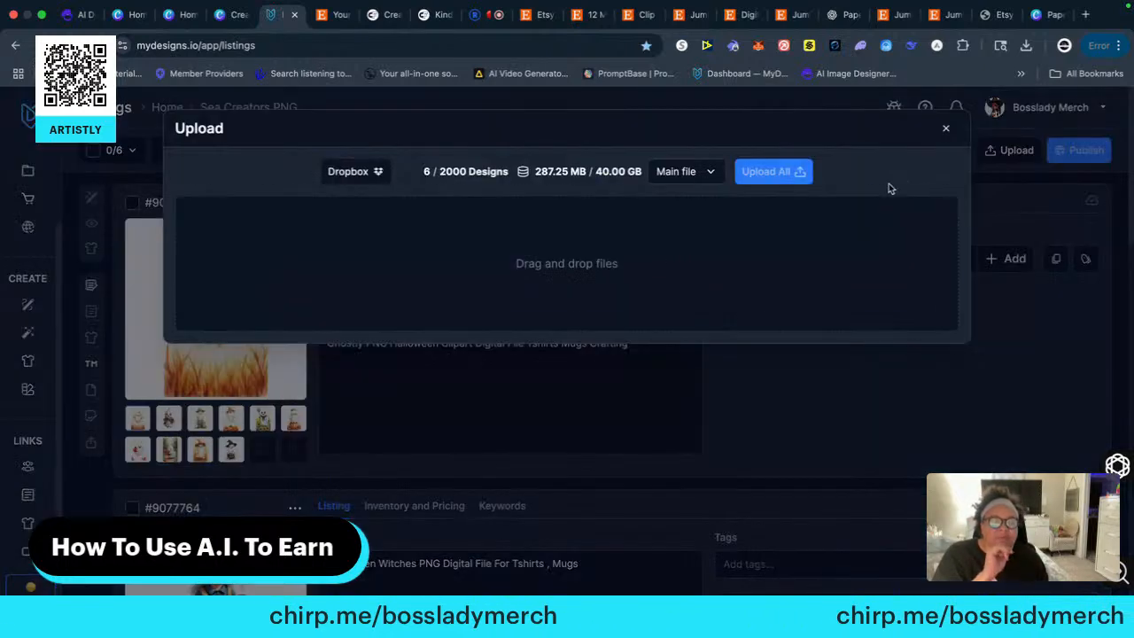
Place the browser beside the Paperclips (1) folder and upload paperclip6.png as a new design
click(42, 15)
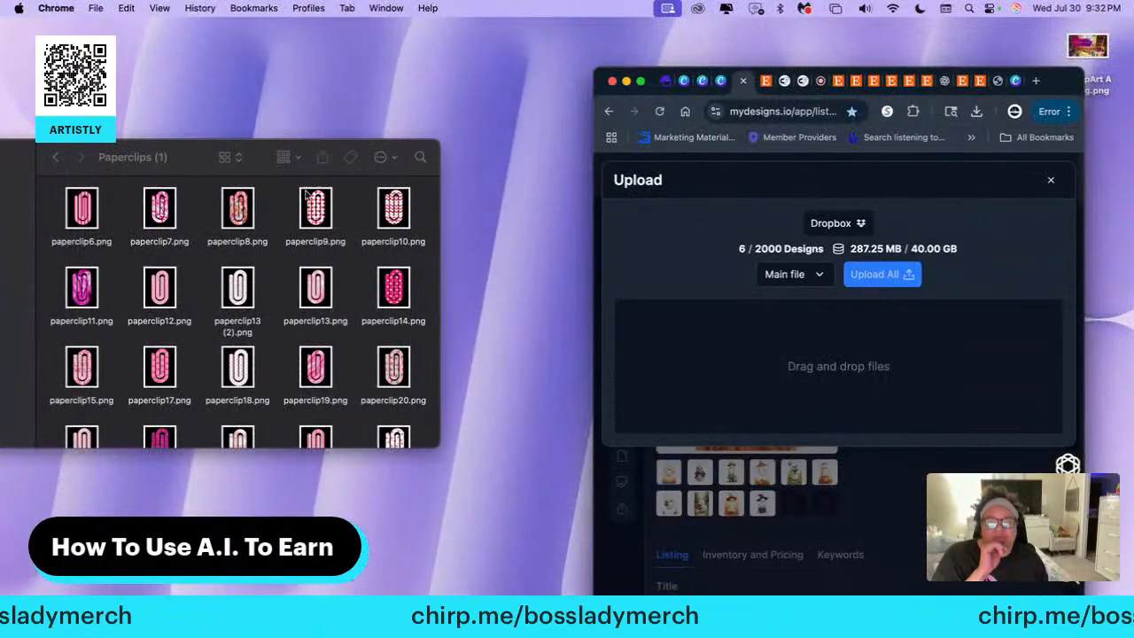
drag(189, 157, 311, 156)
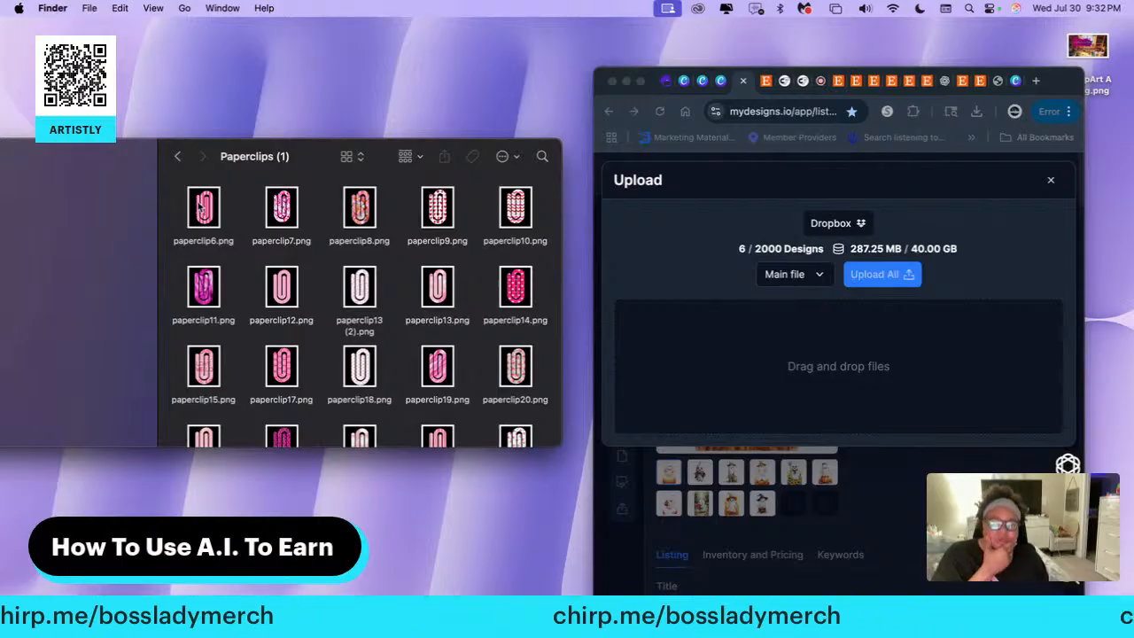
drag(198, 206, 686, 357)
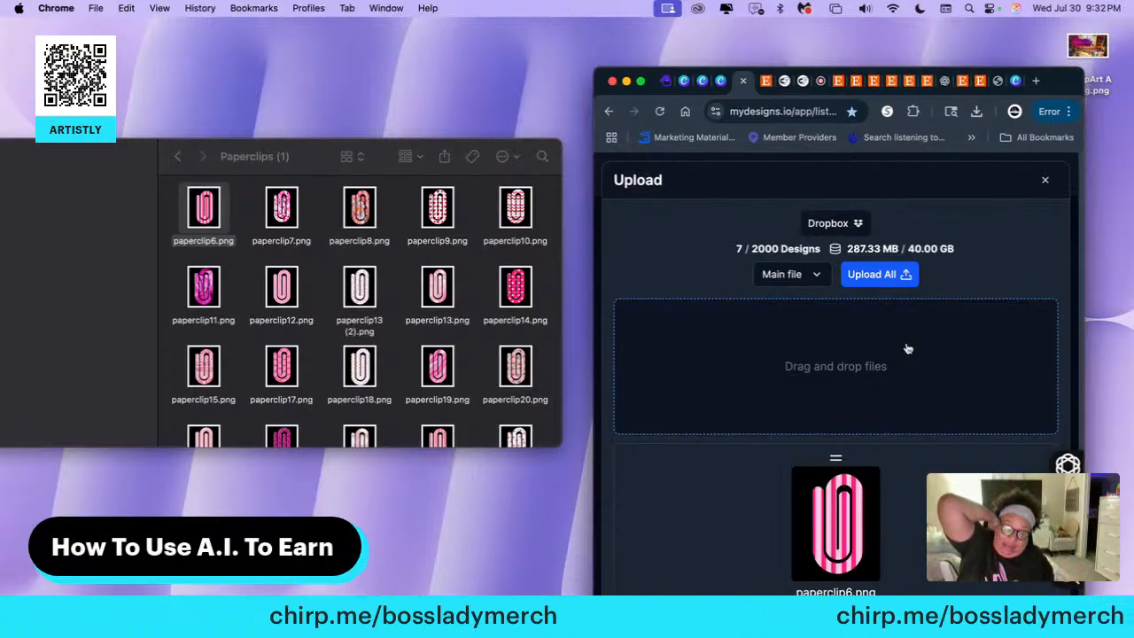
click(870, 277)
click(859, 290)
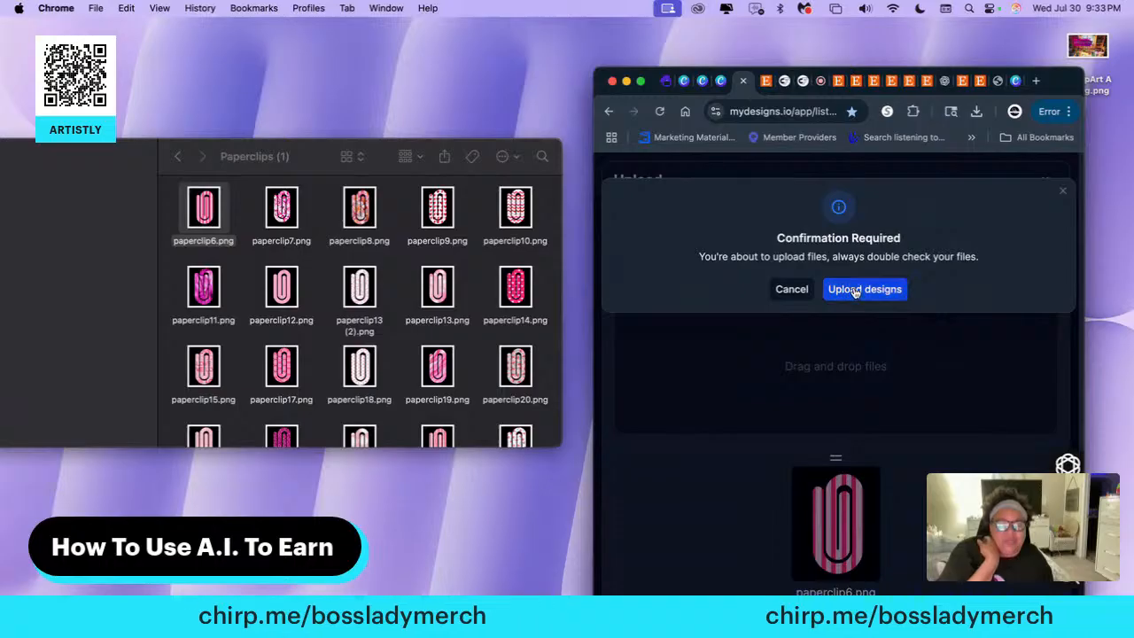
Select the new striped paper clip listing and add paperclip7.png to its second image slot
scroll(858, 326, down, 1)
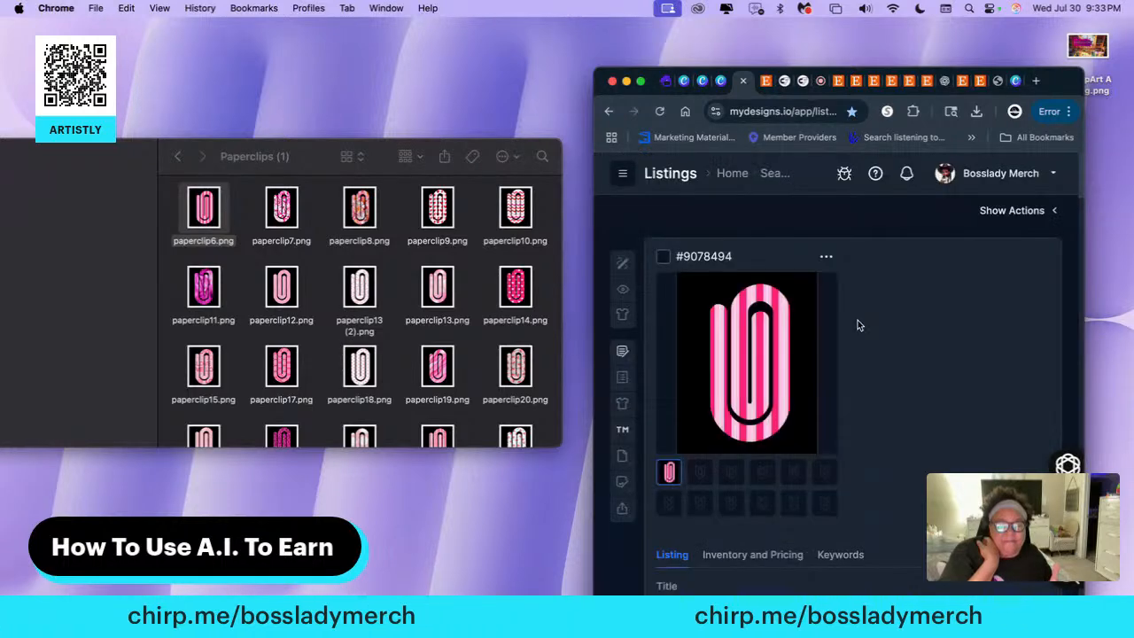
click(665, 257)
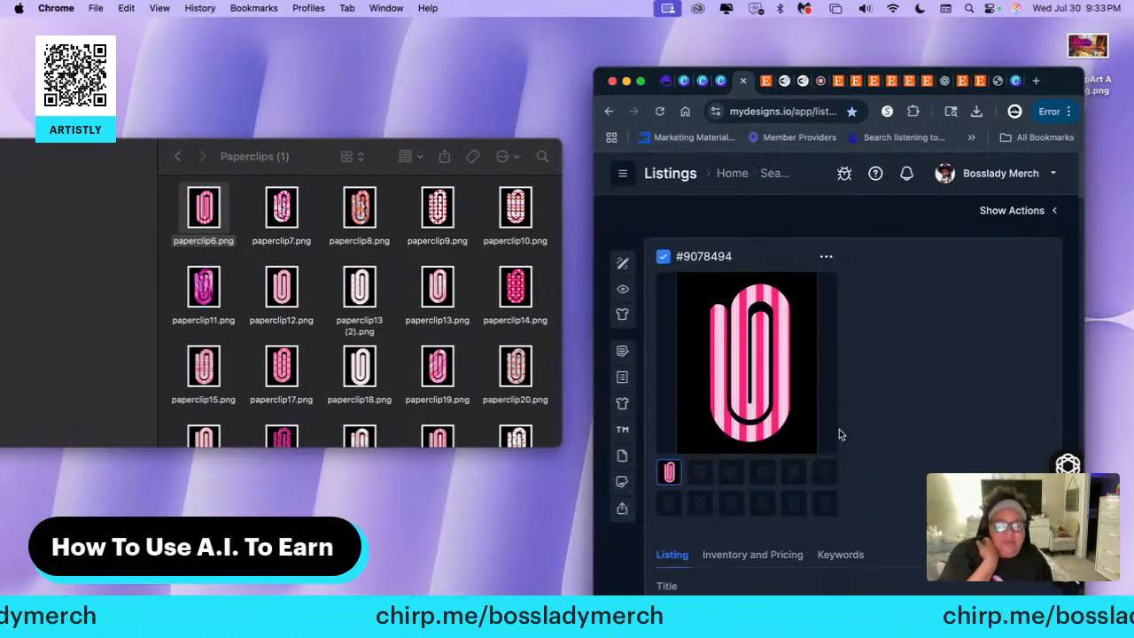
click(700, 472)
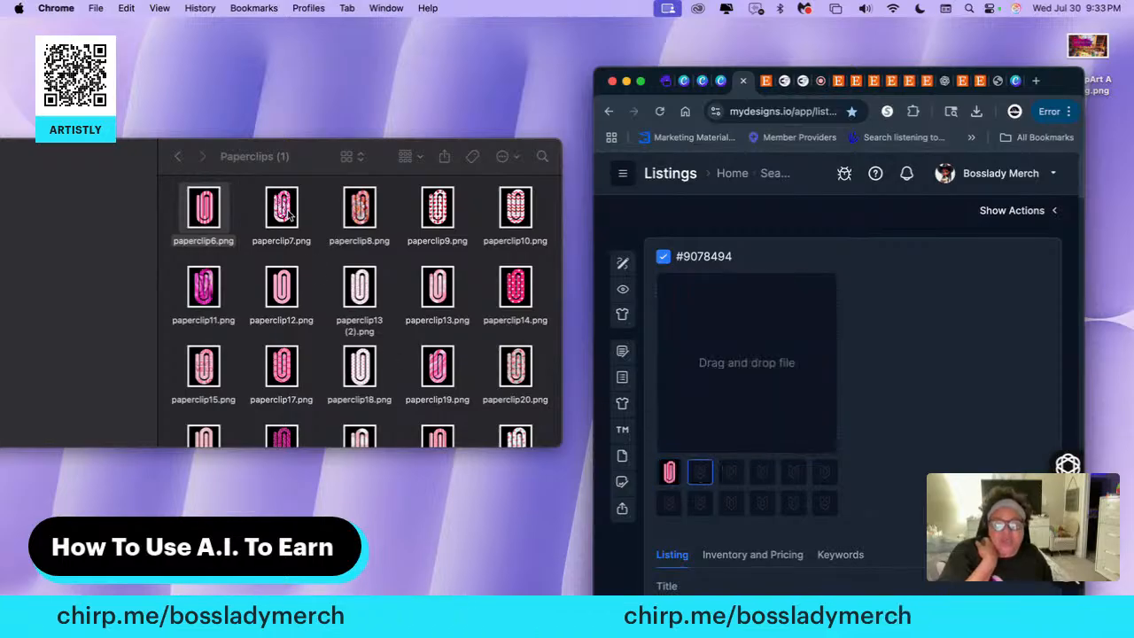
mouse_move(290, 217)
mouse_down()
mouse_move(628, 349)
mouse_move(383, 281)
mouse_move(293, 217)
mouse_up()
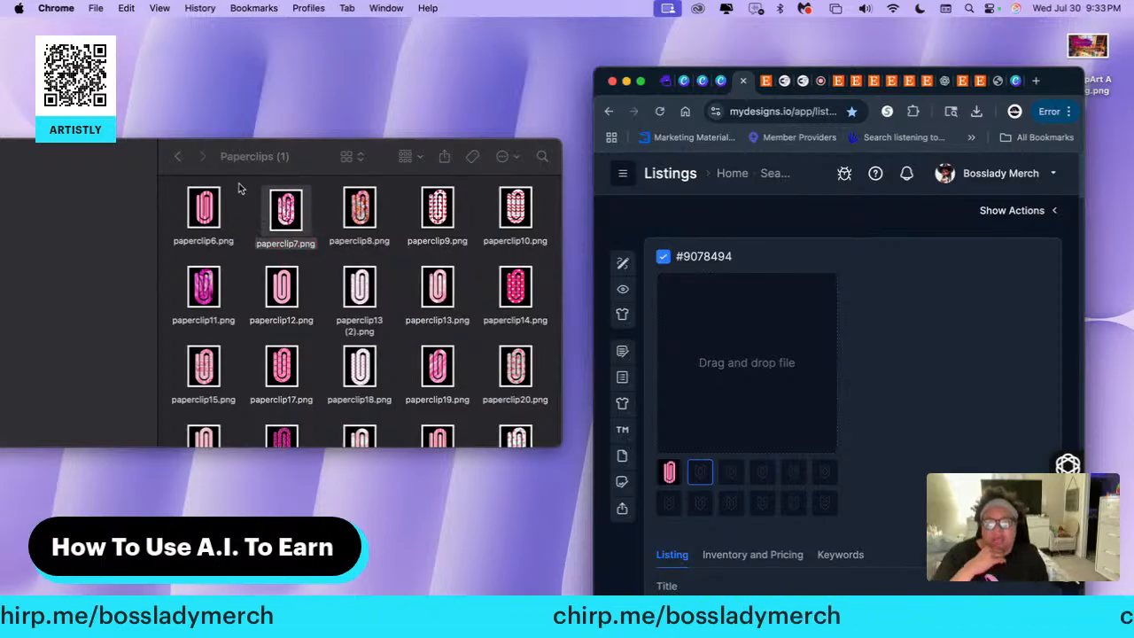
drag(295, 222, 751, 344)
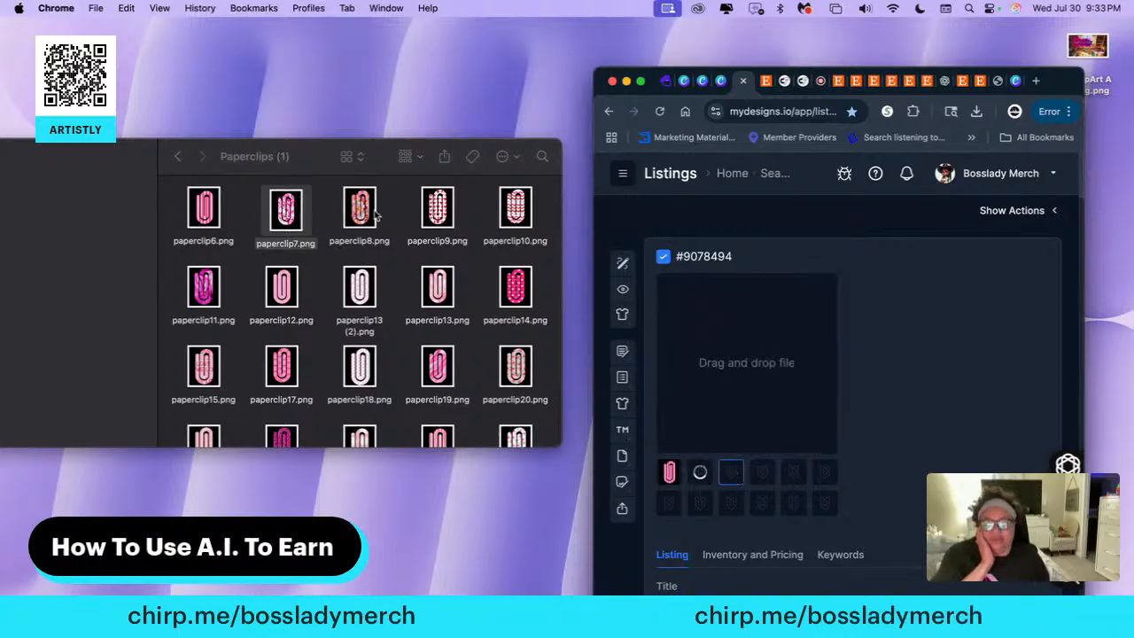
Add paperclip8.png, paperclip9.png and paperclip10.png to the third, fourth and fifth image slots of the listing
drag(360, 206, 739, 367)
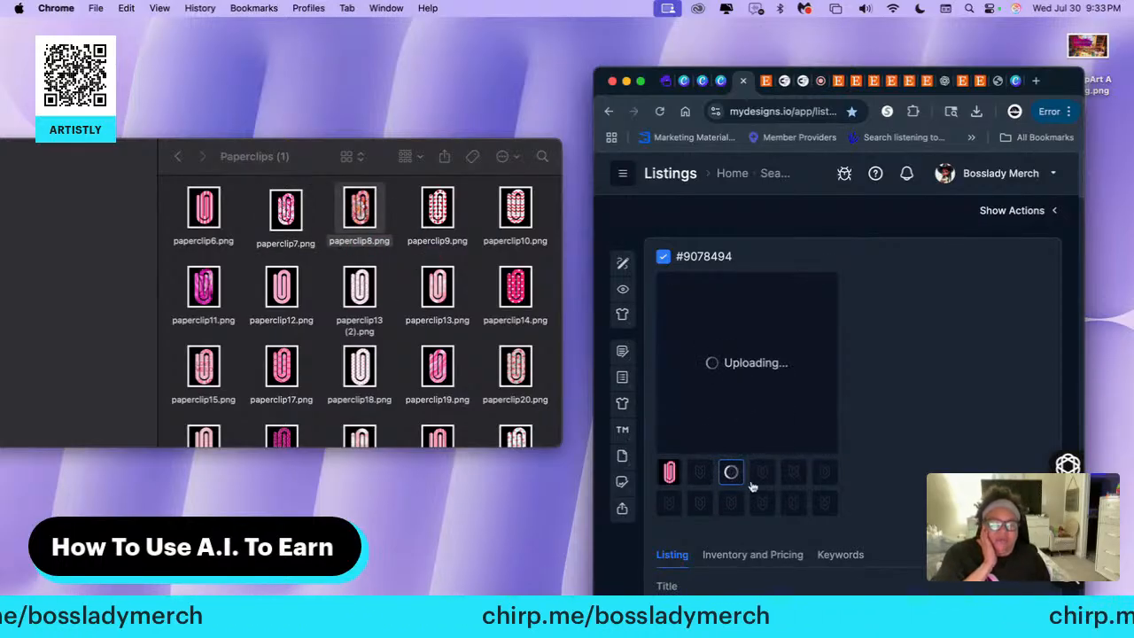
drag(440, 210, 700, 331)
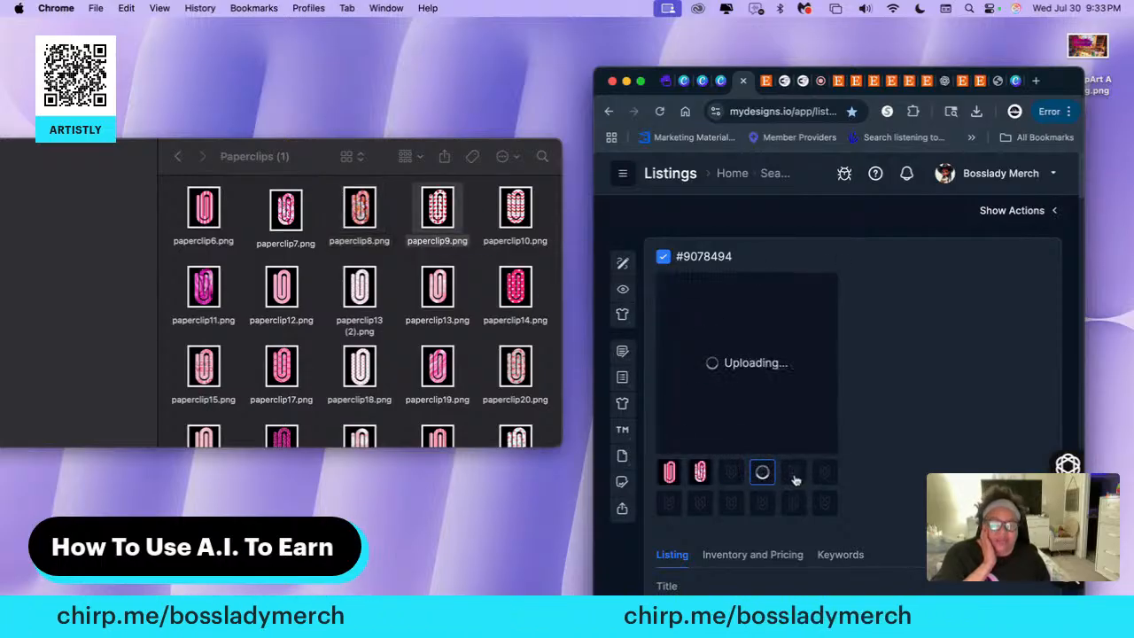
drag(515, 208, 751, 353)
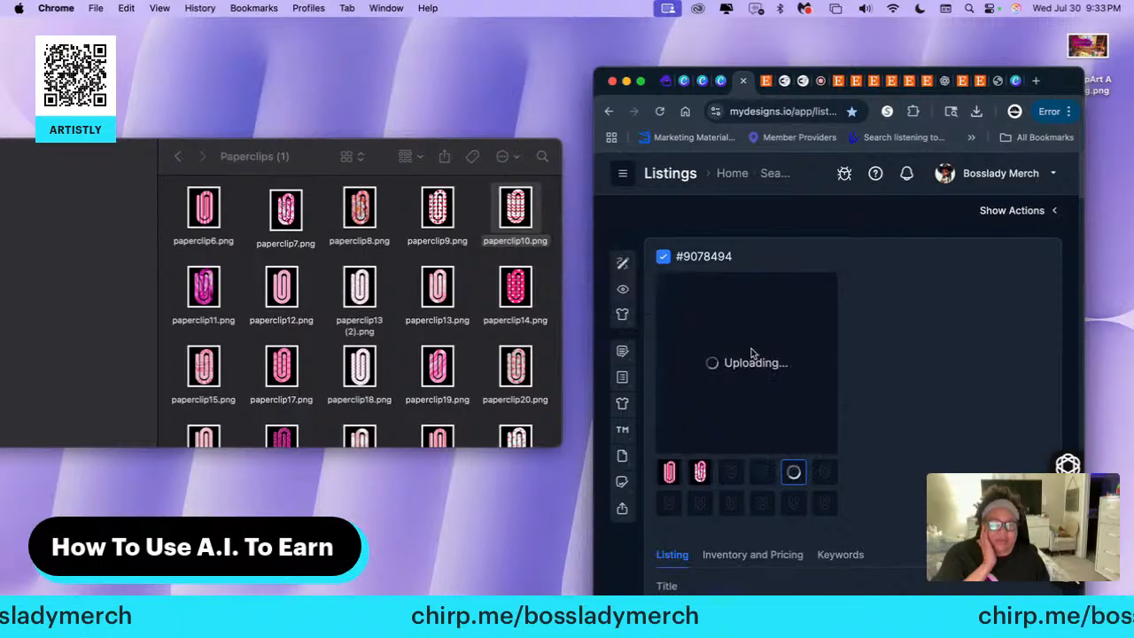
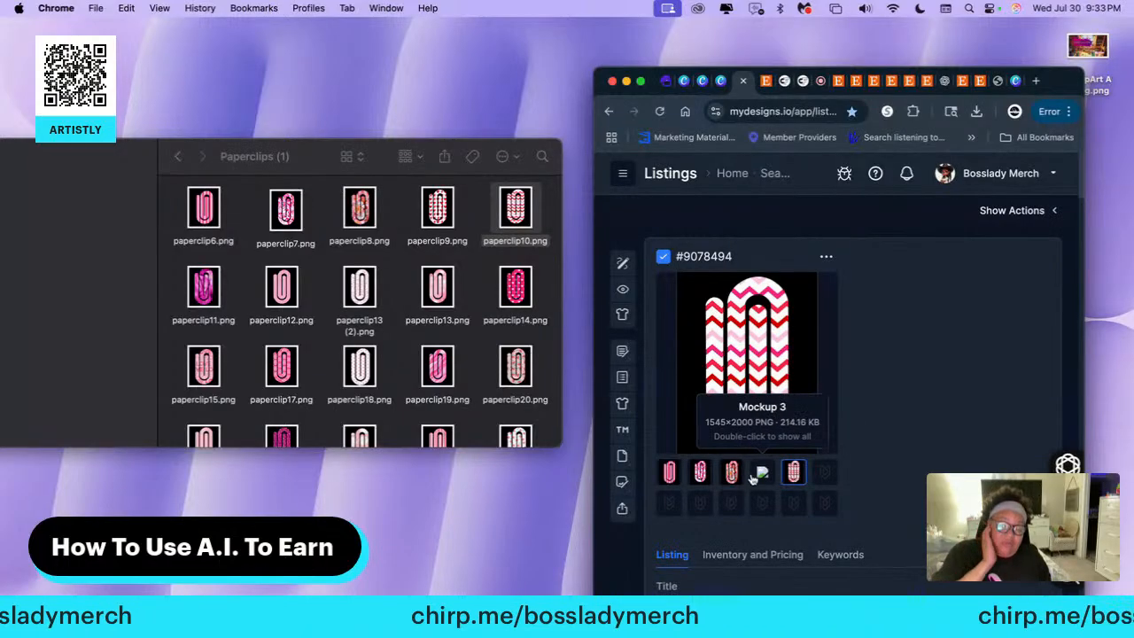
Add paperclip11.png, paperclip12.png and paperclip13 (2).png to the sixth, seventh and eighth image slots of the selected listing
click(760, 472)
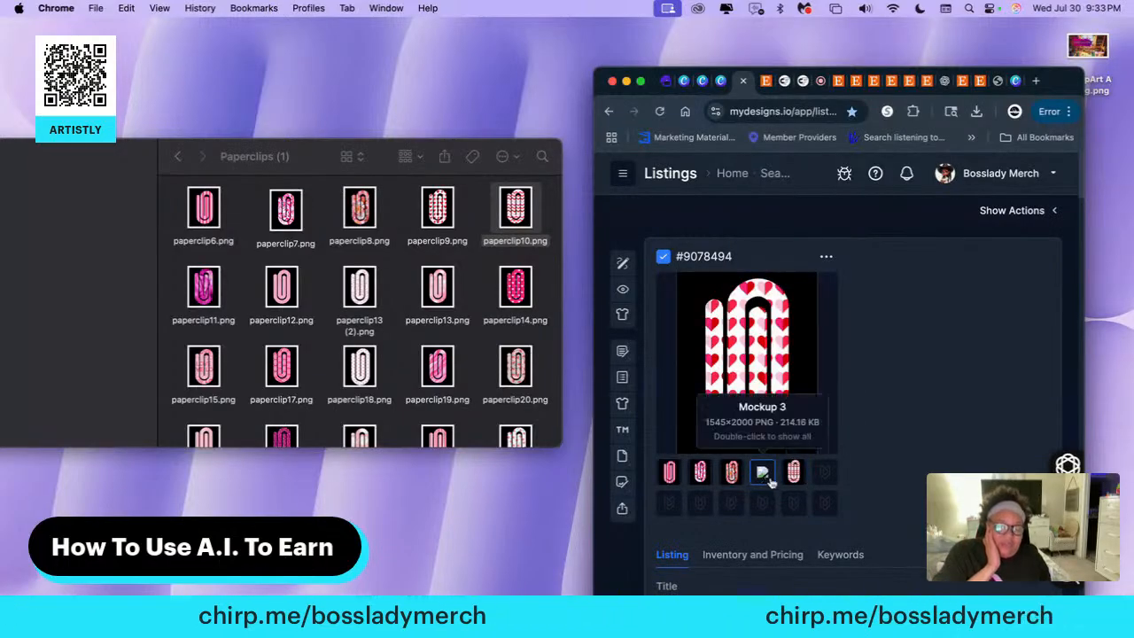
click(824, 479)
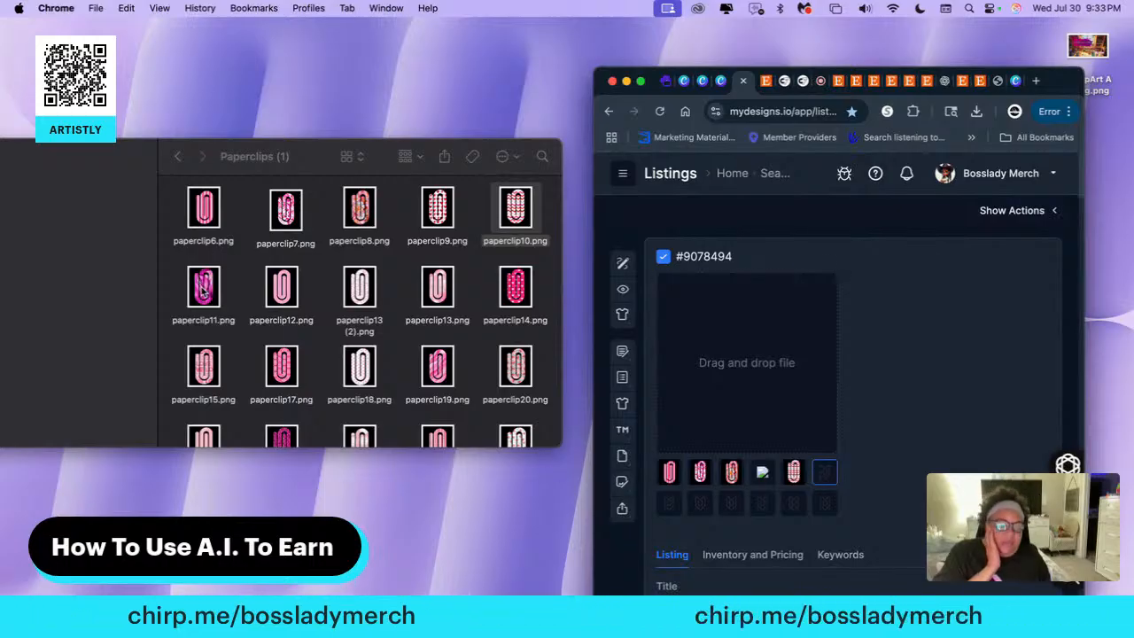
drag(202, 289, 706, 360)
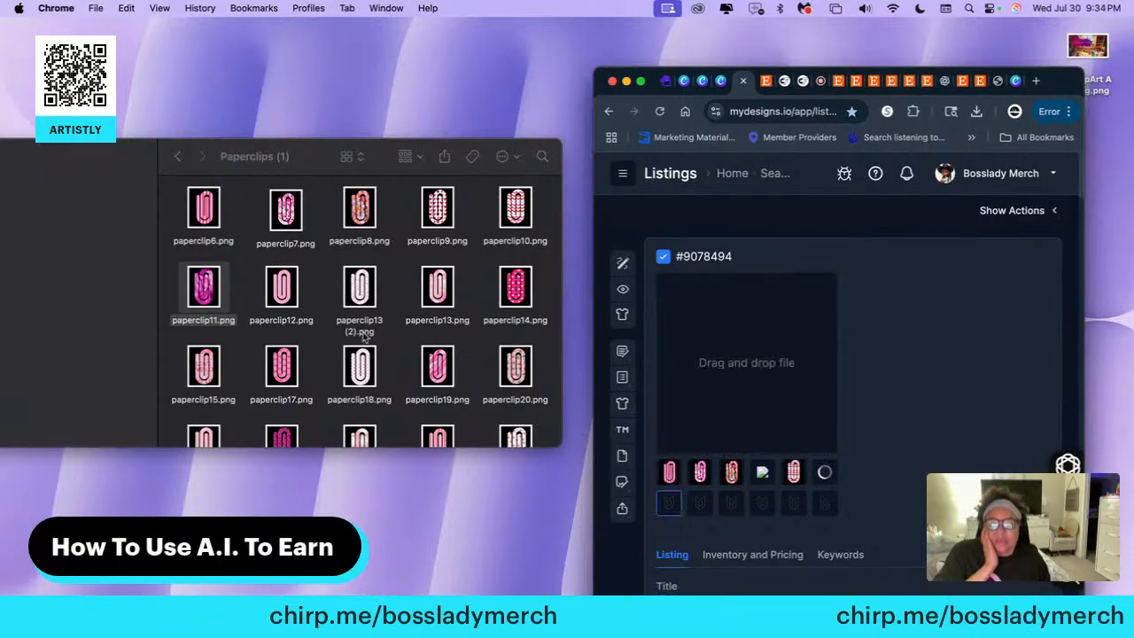
drag(284, 292, 699, 359)
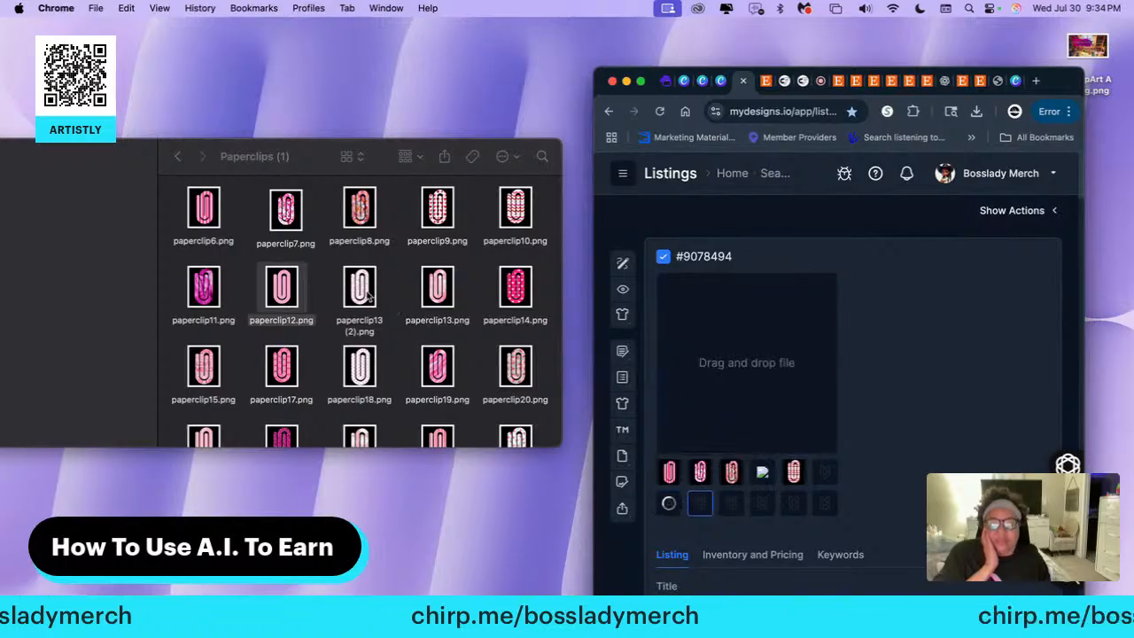
drag(369, 299, 734, 328)
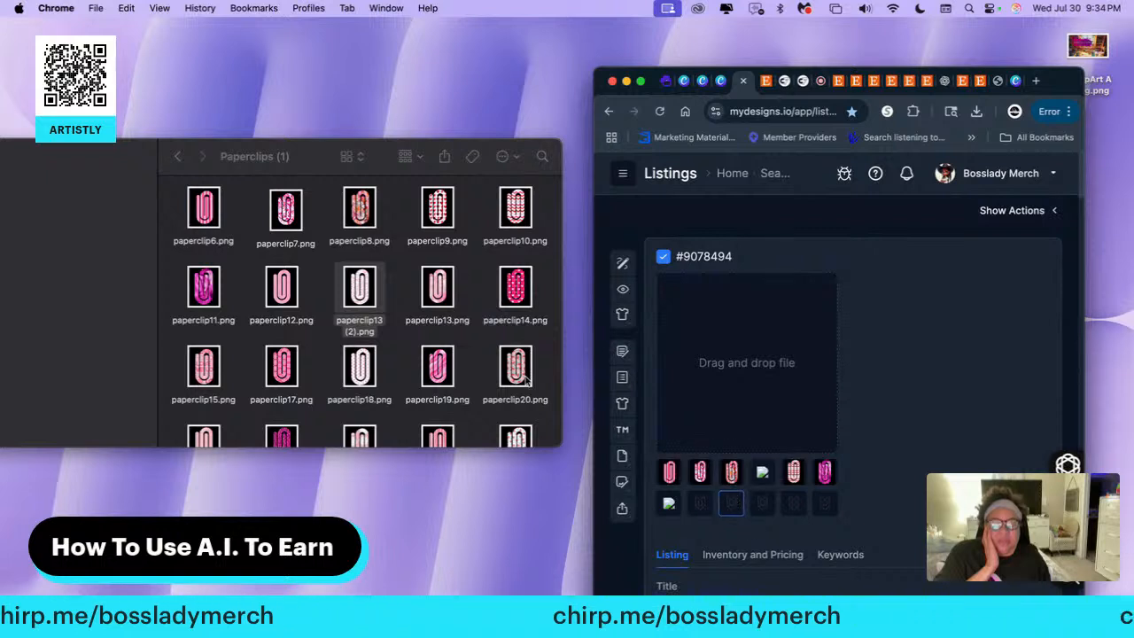
Add paperclip13.png, paperclip14.png and paperclip15.png to the ninth, tenth and eleventh image slots of the listing
drag(436, 293, 722, 358)
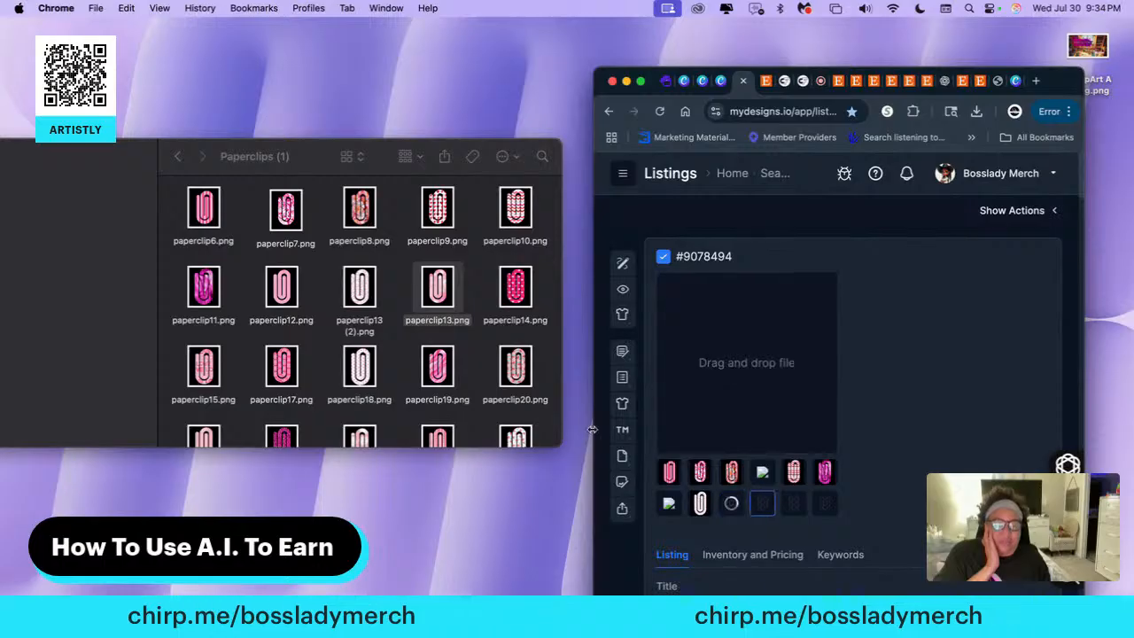
drag(523, 292, 747, 342)
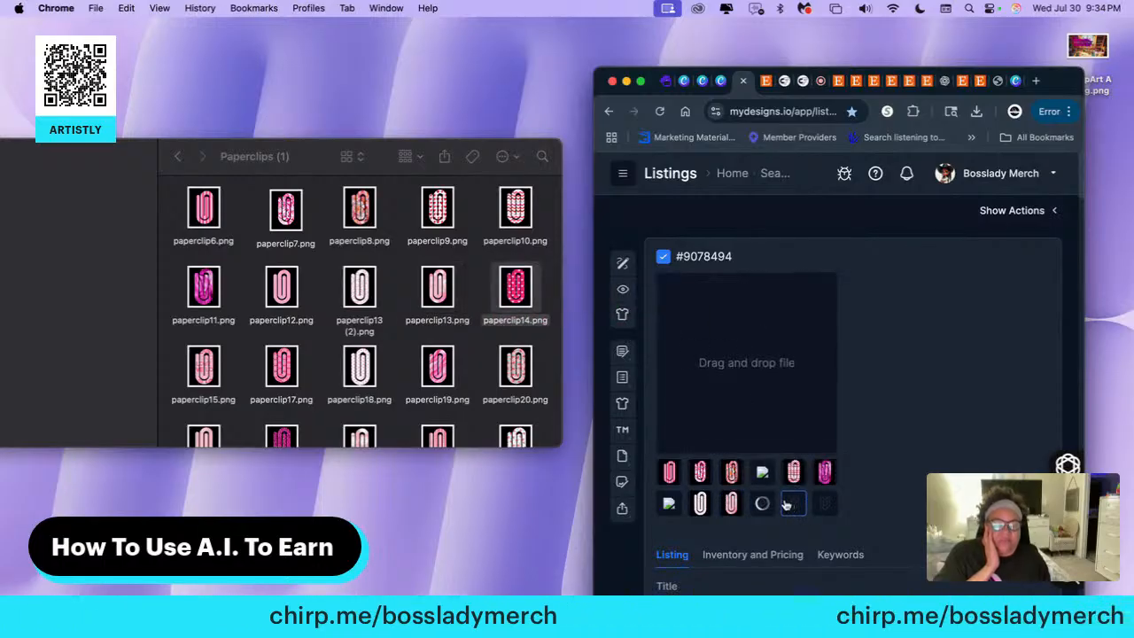
drag(208, 372, 731, 367)
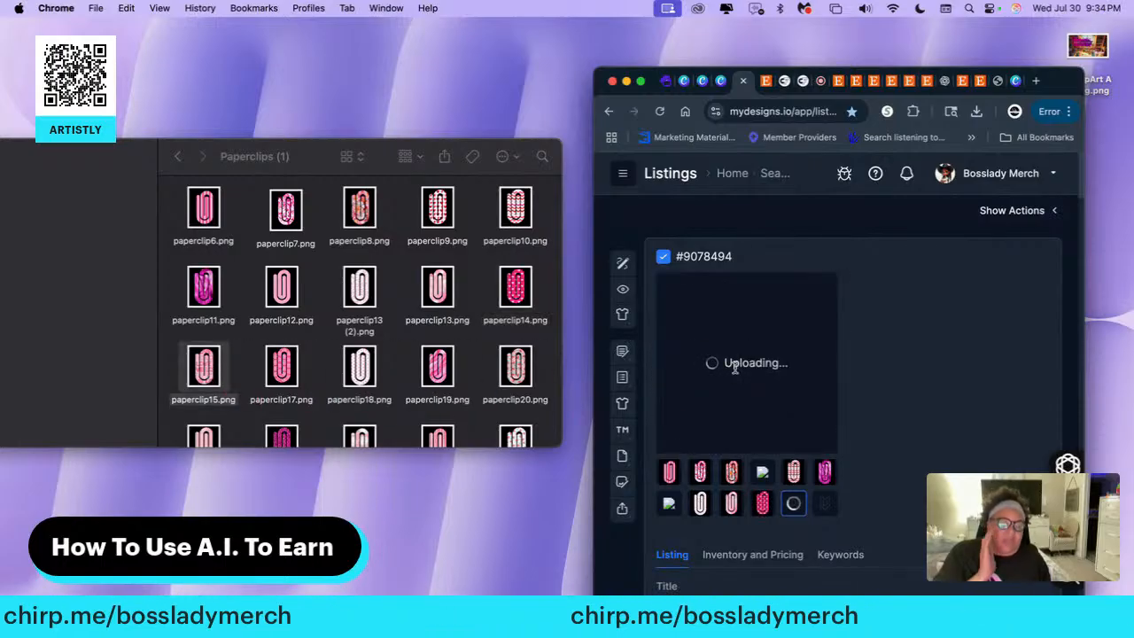
Deselect the listing holding the first set of paper clip images
right_click(881, 433)
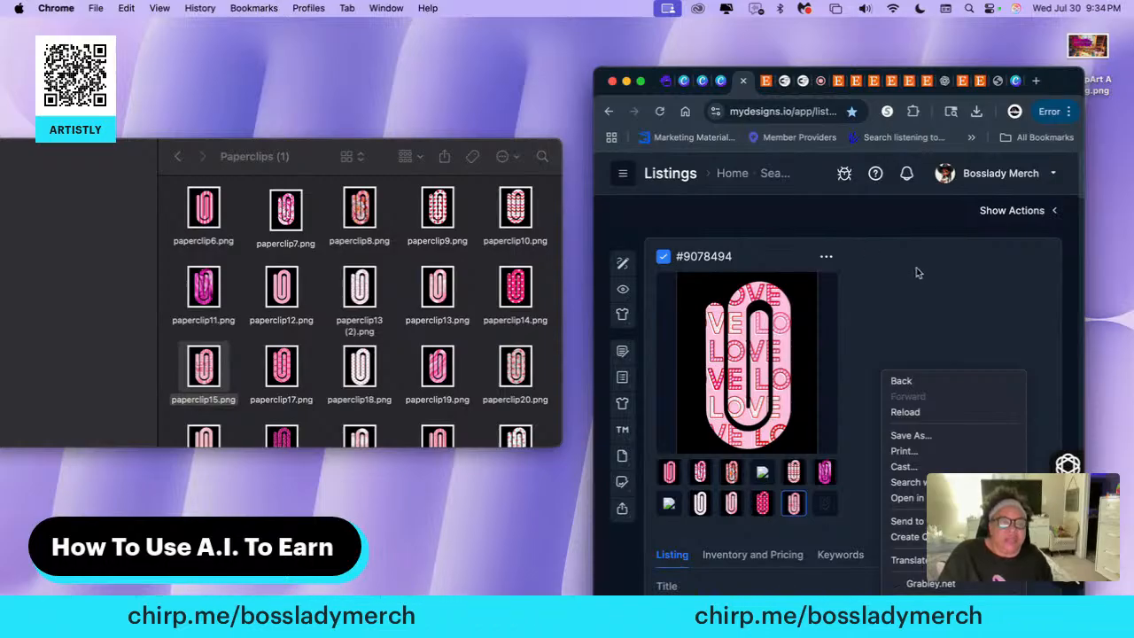
click(664, 257)
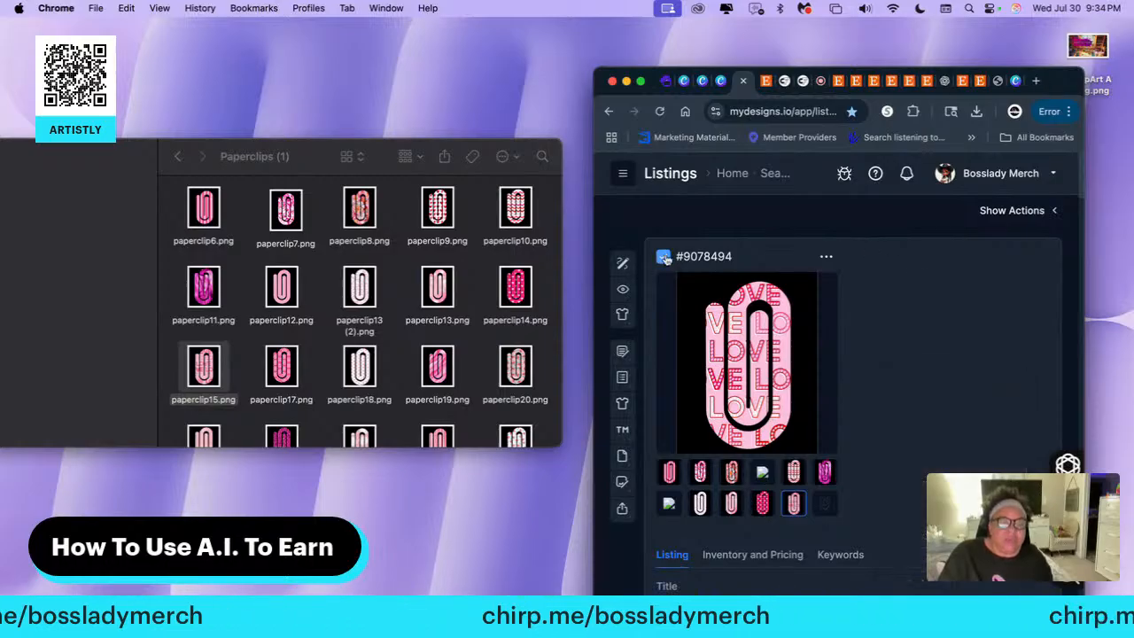
click(665, 257)
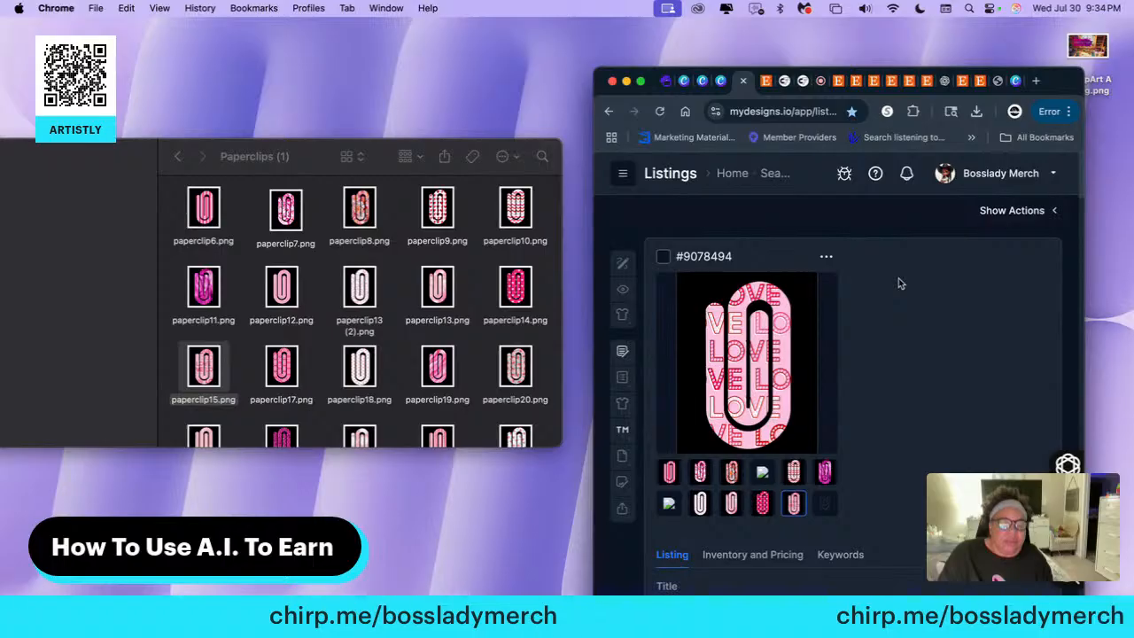
scroll(916, 277, down, 3)
scroll(918, 279, up, 3)
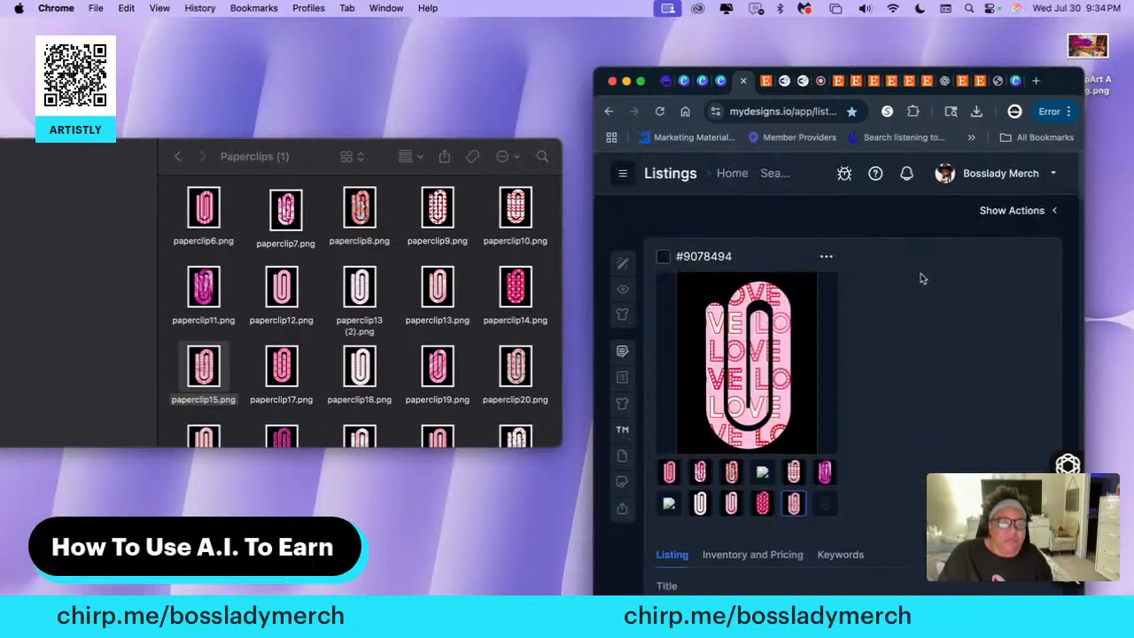
Open the file upload dialog for new designs and place the browser beside the Paperclips (1) folder again
click(1054, 210)
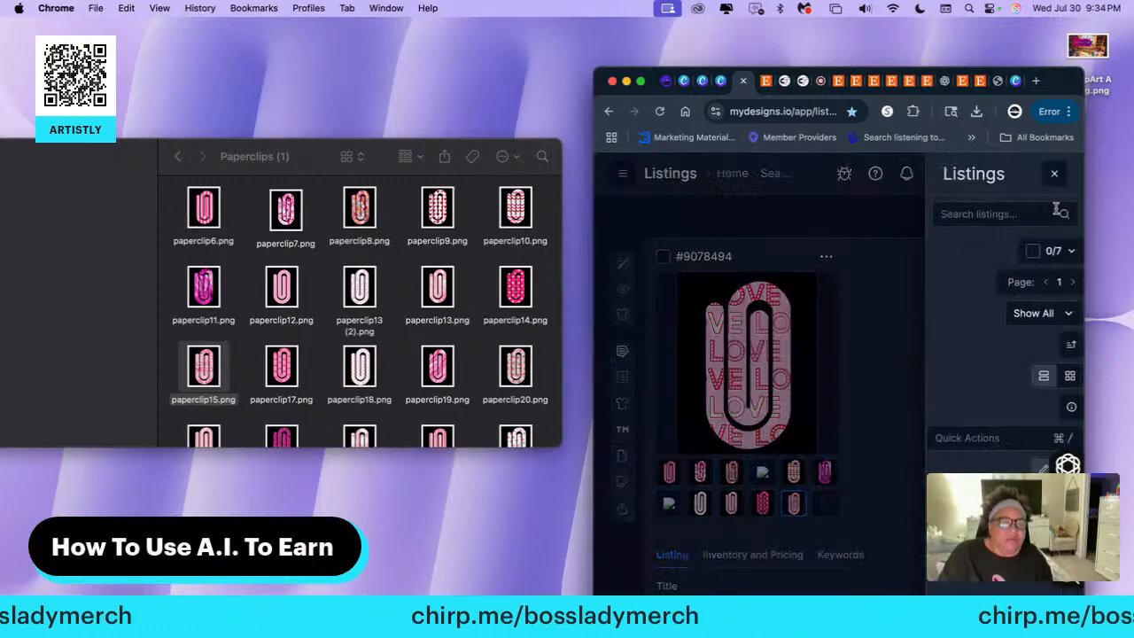
click(868, 254)
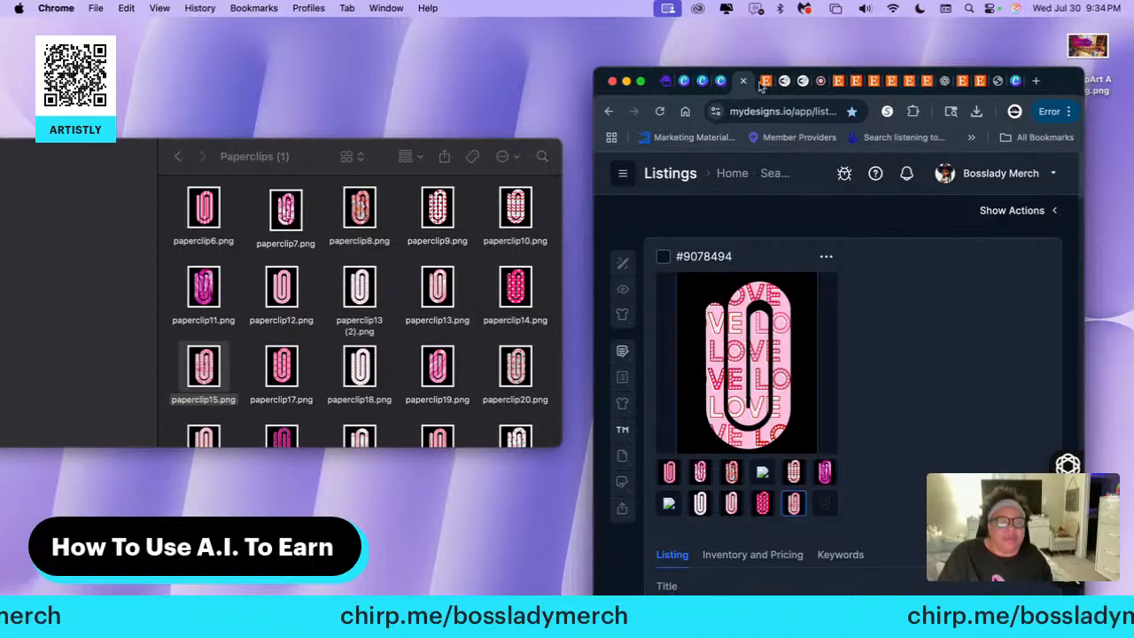
click(641, 80)
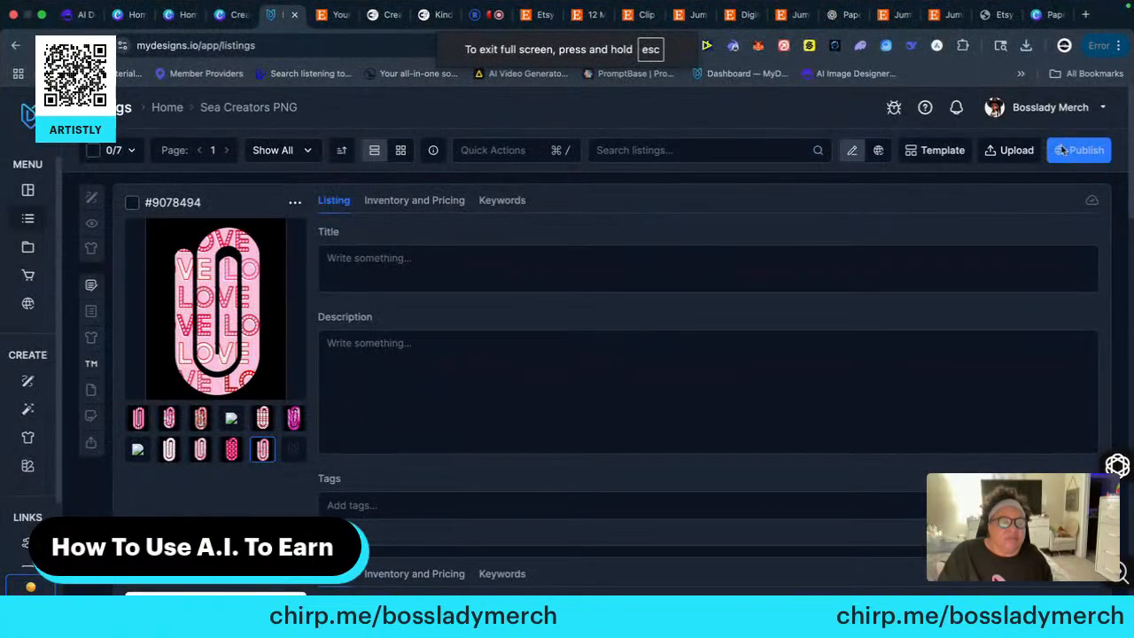
click(1014, 149)
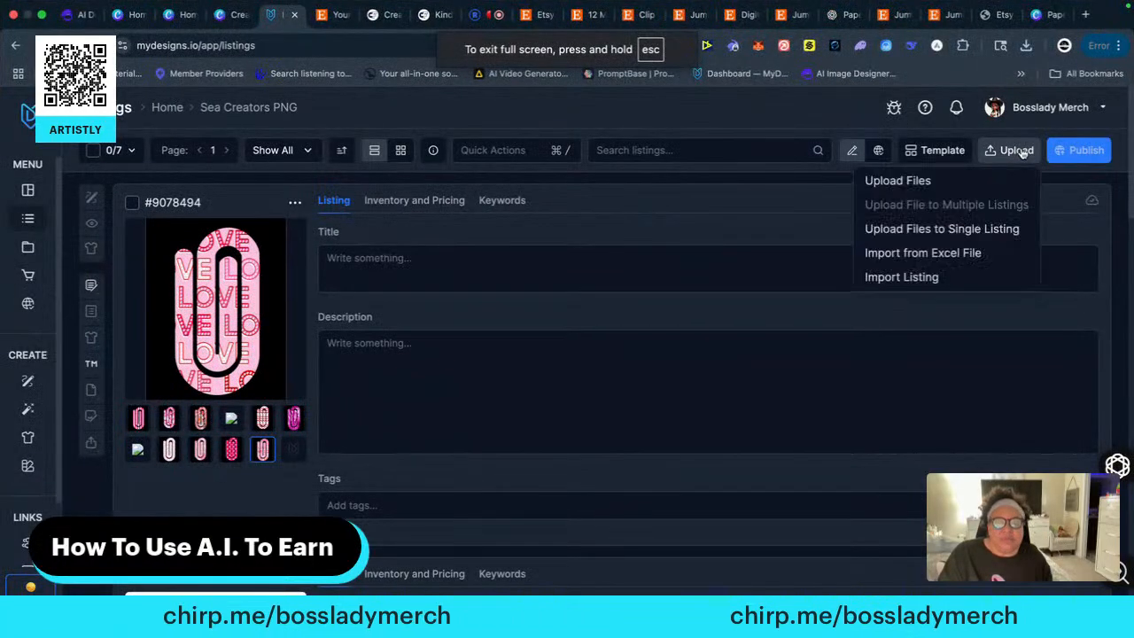
click(896, 181)
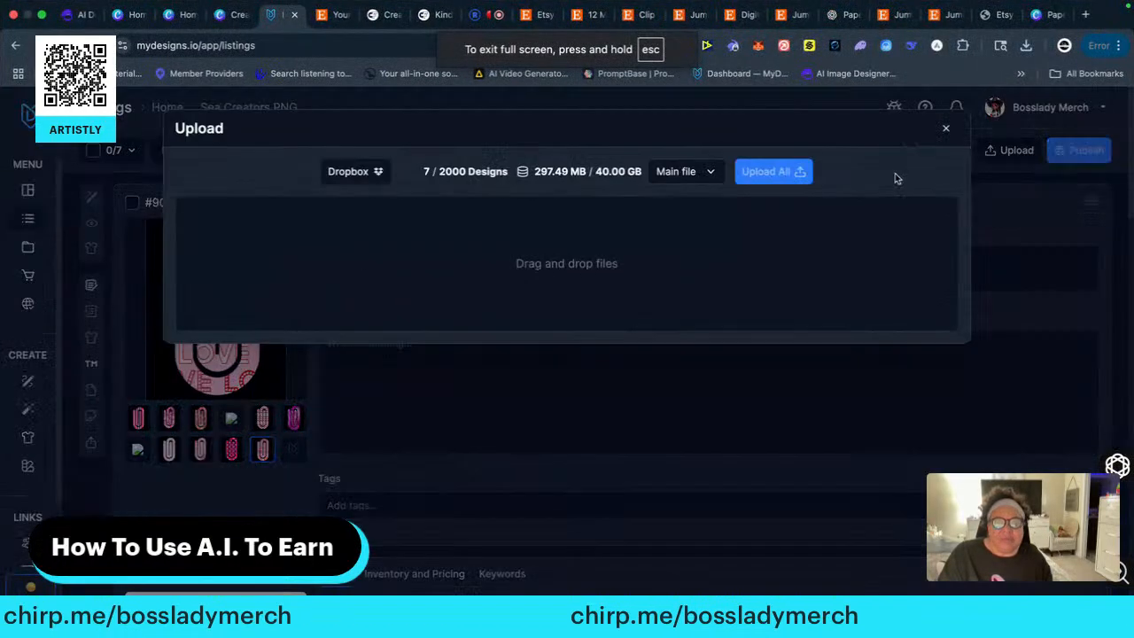
click(400, 213)
click(42, 14)
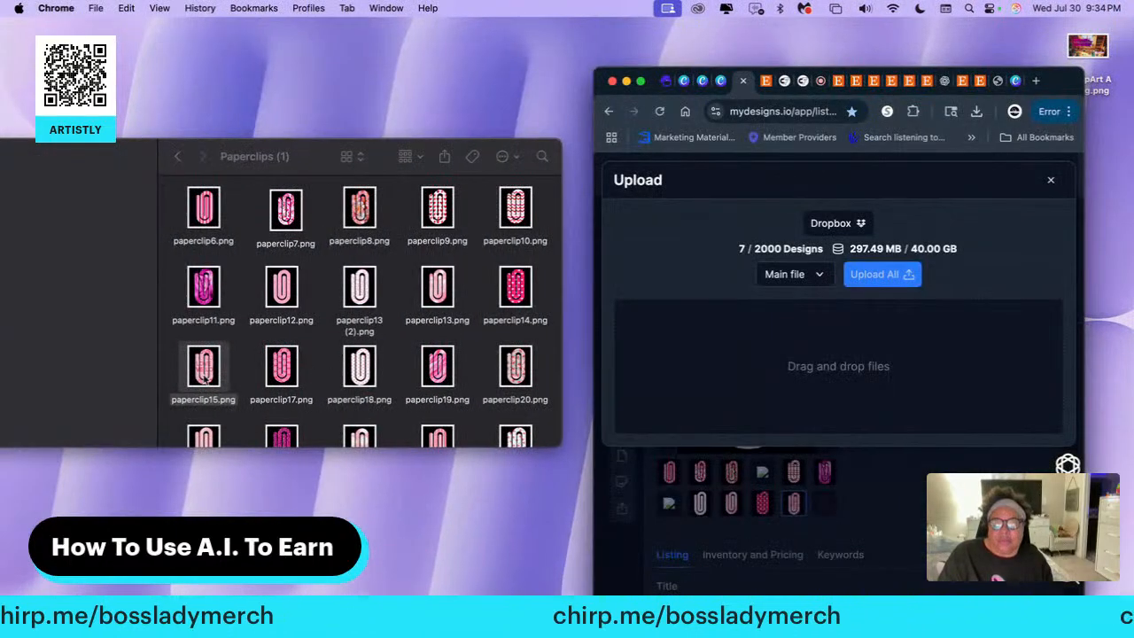
Upload paperclip17.png as the main file of a new design and confirm the upload
drag(283, 362, 658, 354)
click(878, 274)
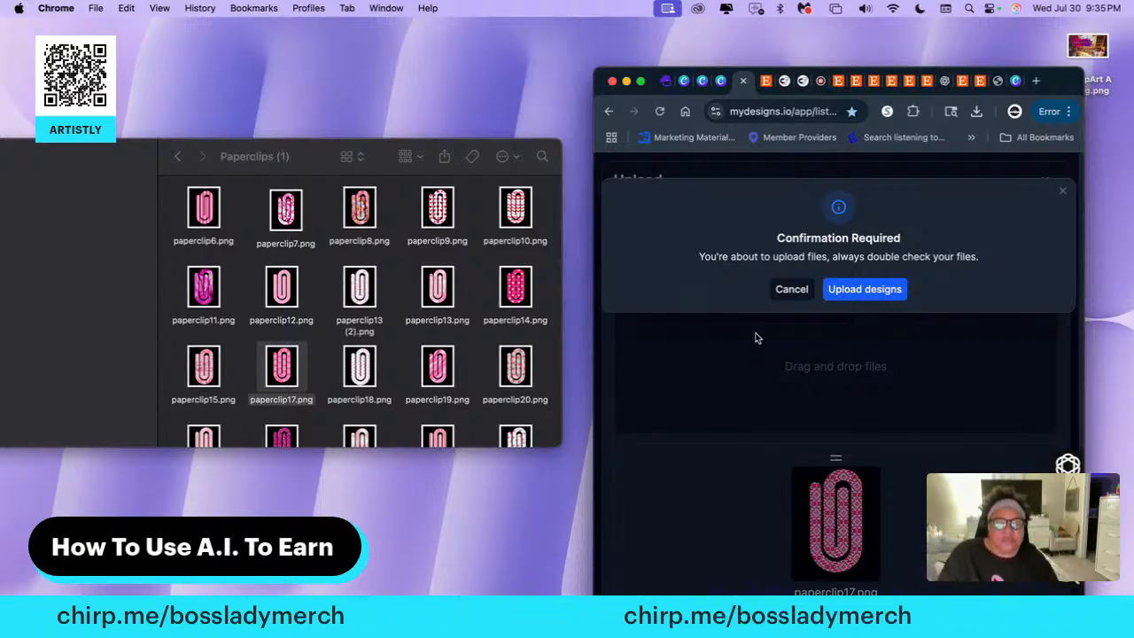
click(864, 289)
scroll(755, 374, down, 1)
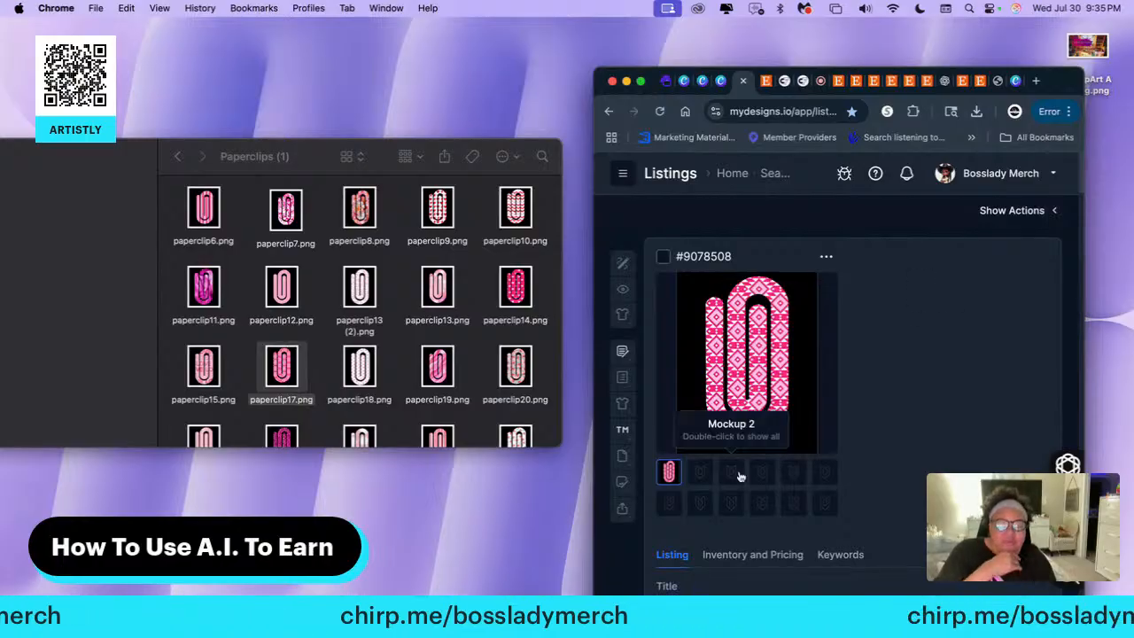
Add paperclip18.png, paperclip19.png and paperclip20.png to the second, third and fourth image slots of the new listing
click(701, 472)
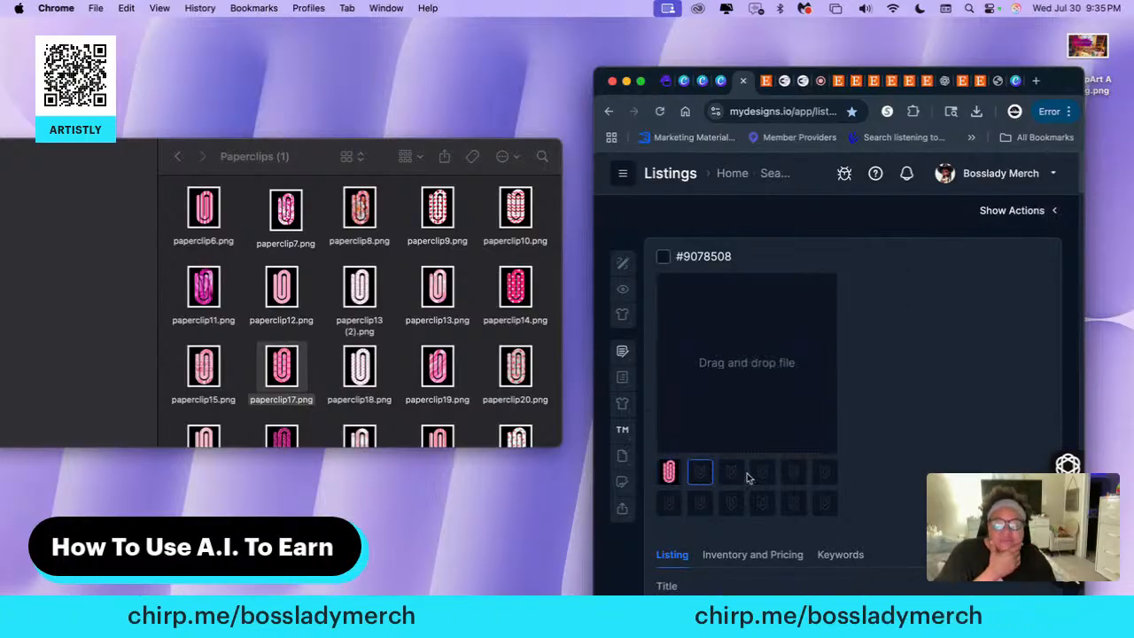
drag(366, 365, 736, 362)
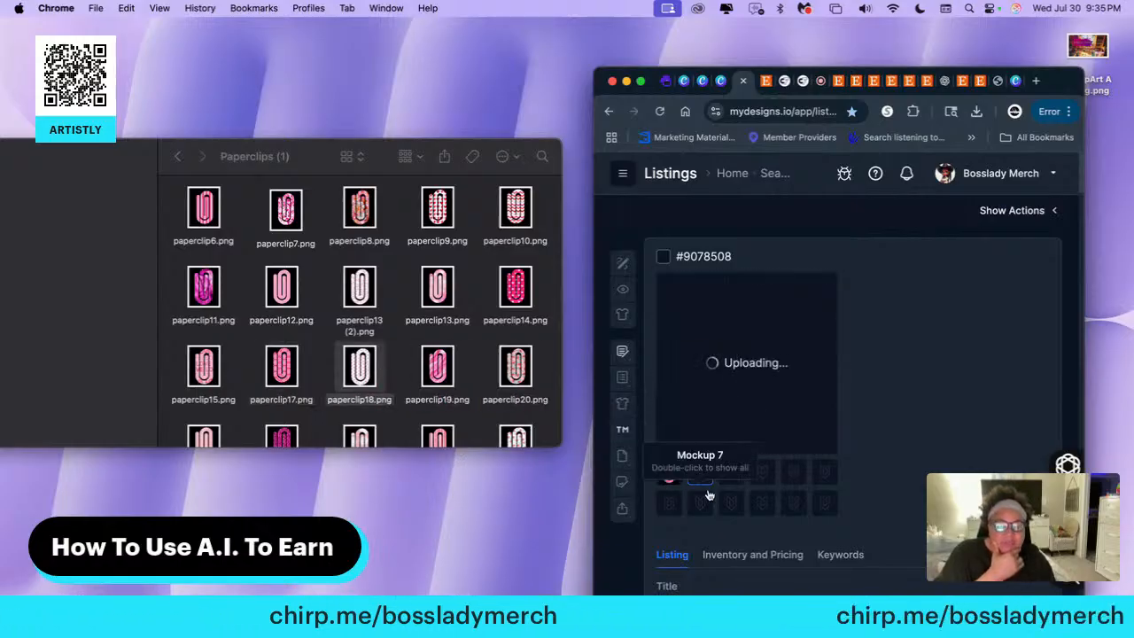
click(731, 472)
drag(440, 378, 735, 363)
click(766, 477)
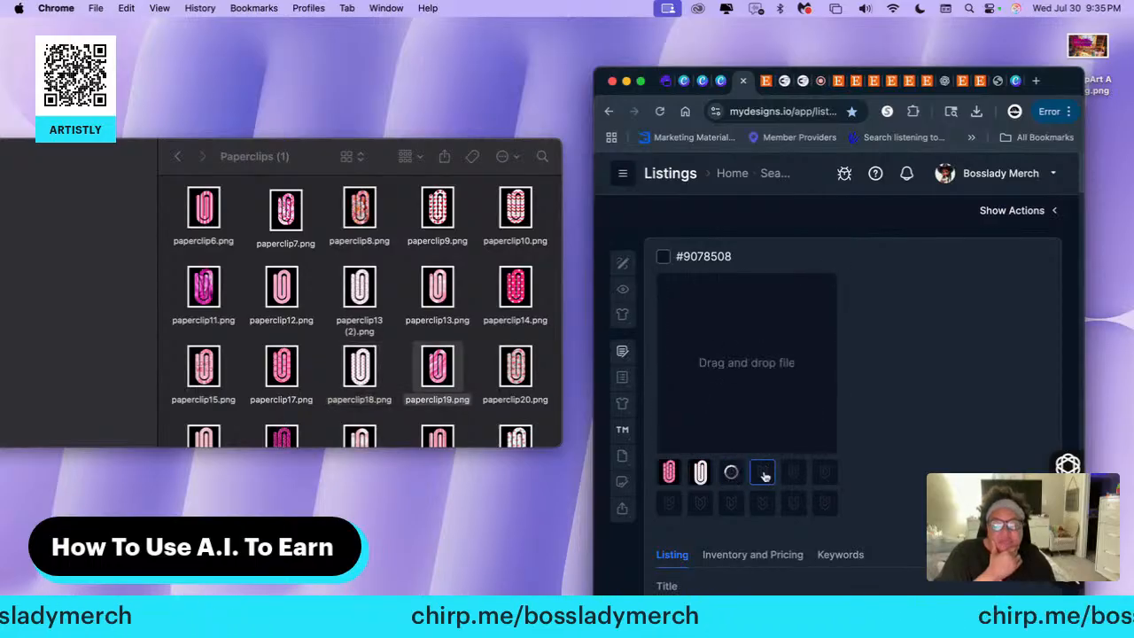
drag(516, 367, 742, 371)
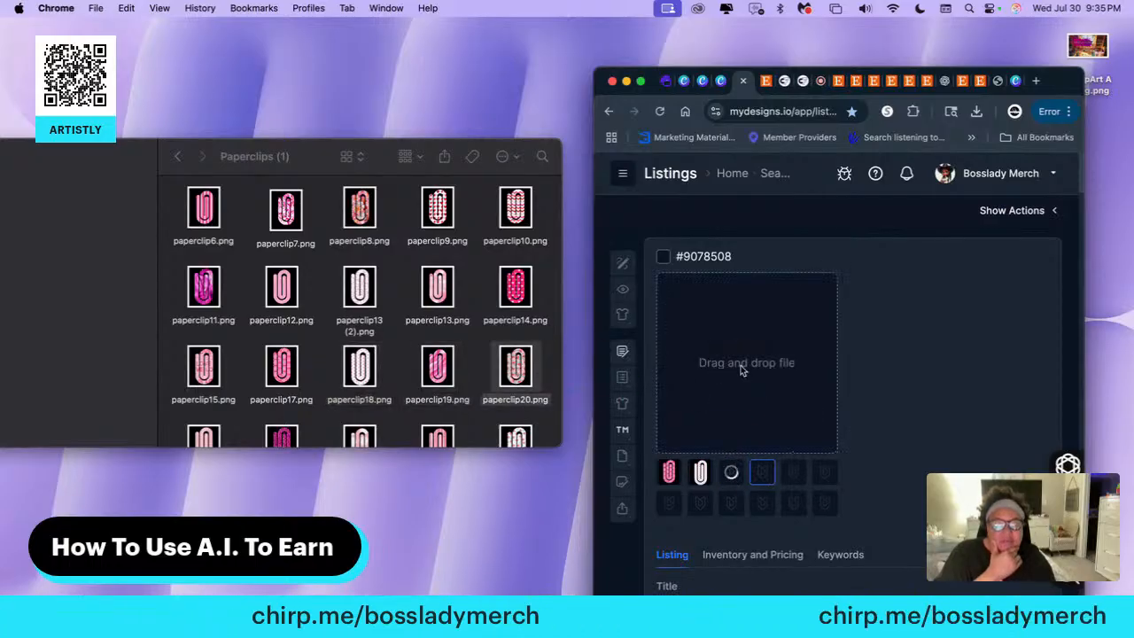
Add paperclip21.png and paperclip22.png to the fifth and sixth image slots of the new listing
click(795, 475)
scroll(279, 396, down, 1)
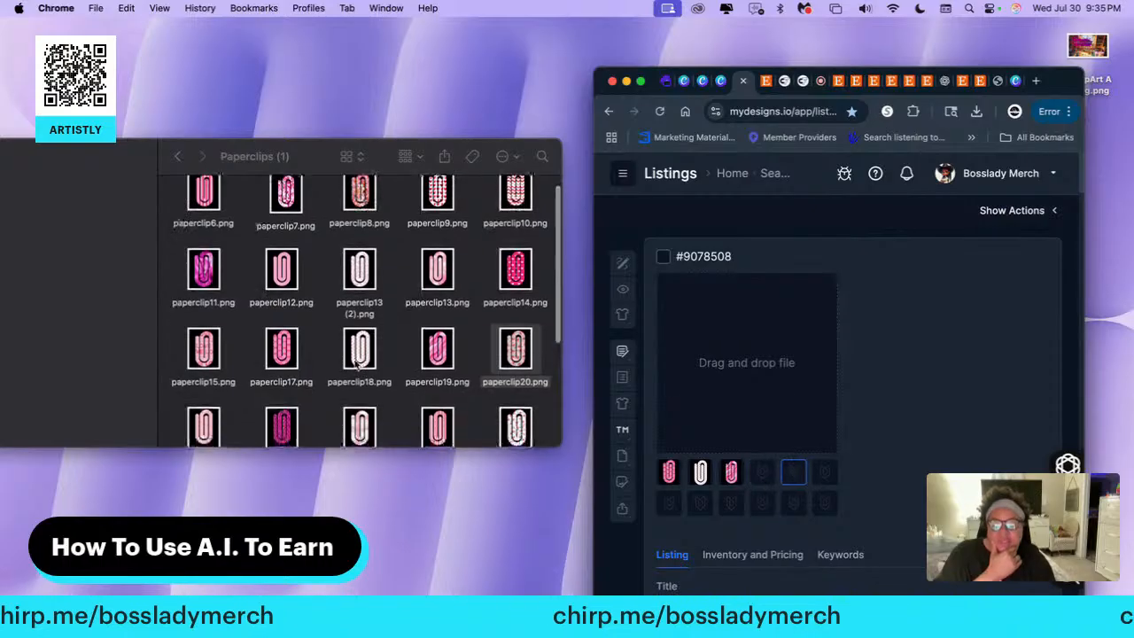
drag(229, 416, 693, 399)
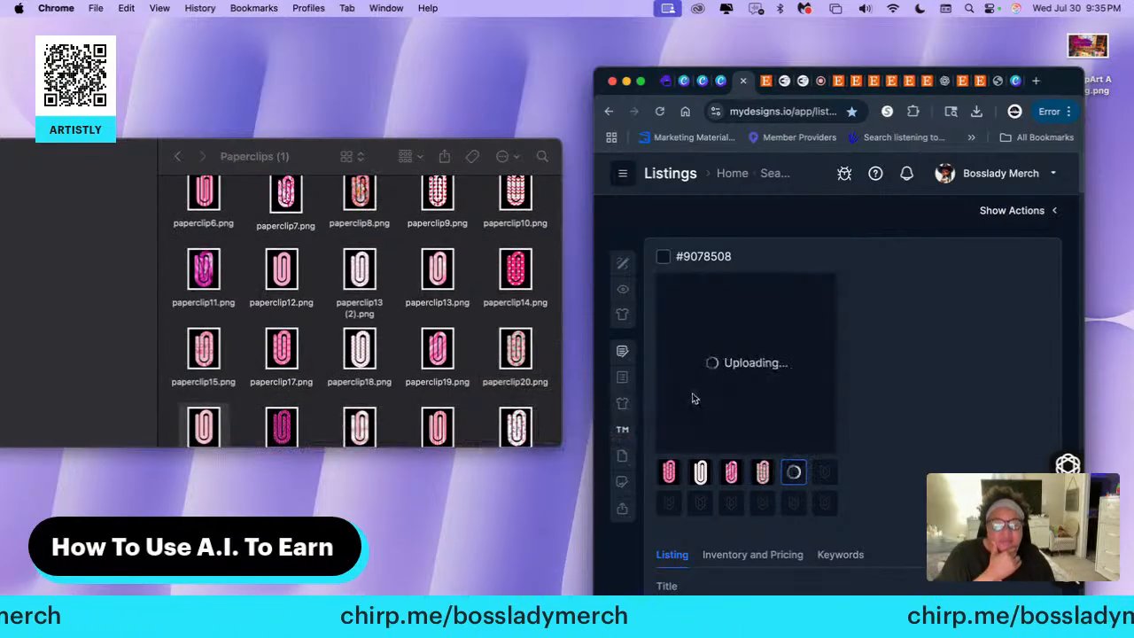
click(825, 473)
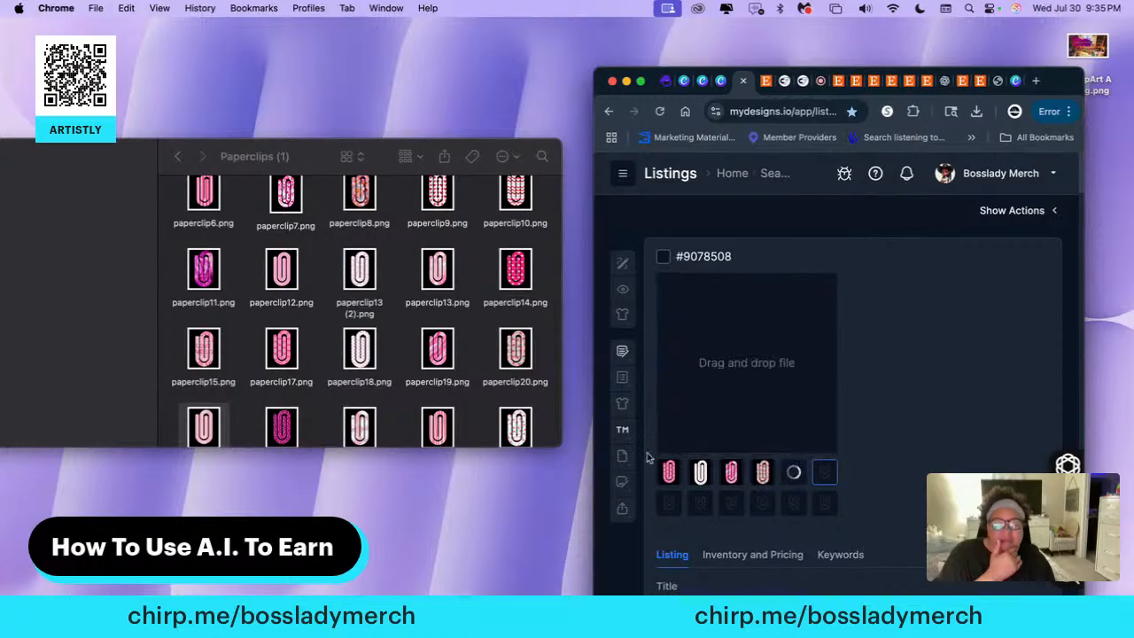
drag(282, 427, 715, 392)
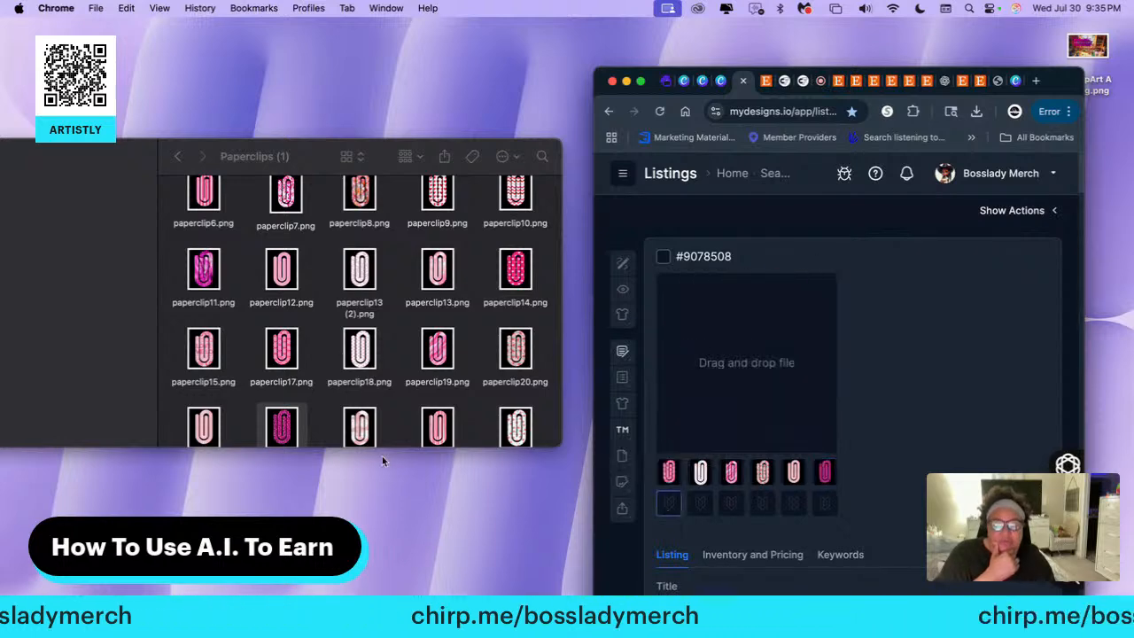
Add paperclip23.png, paperclip24.png and paperclip25.png to the seventh, eighth and ninth image slots
drag(361, 434, 742, 383)
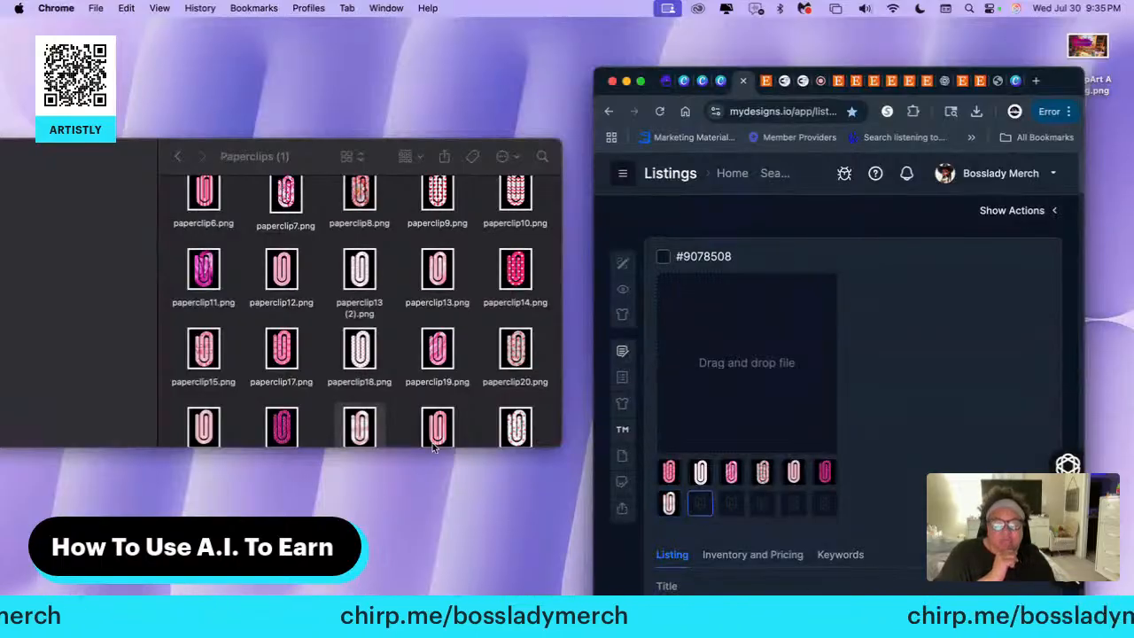
drag(448, 431, 744, 381)
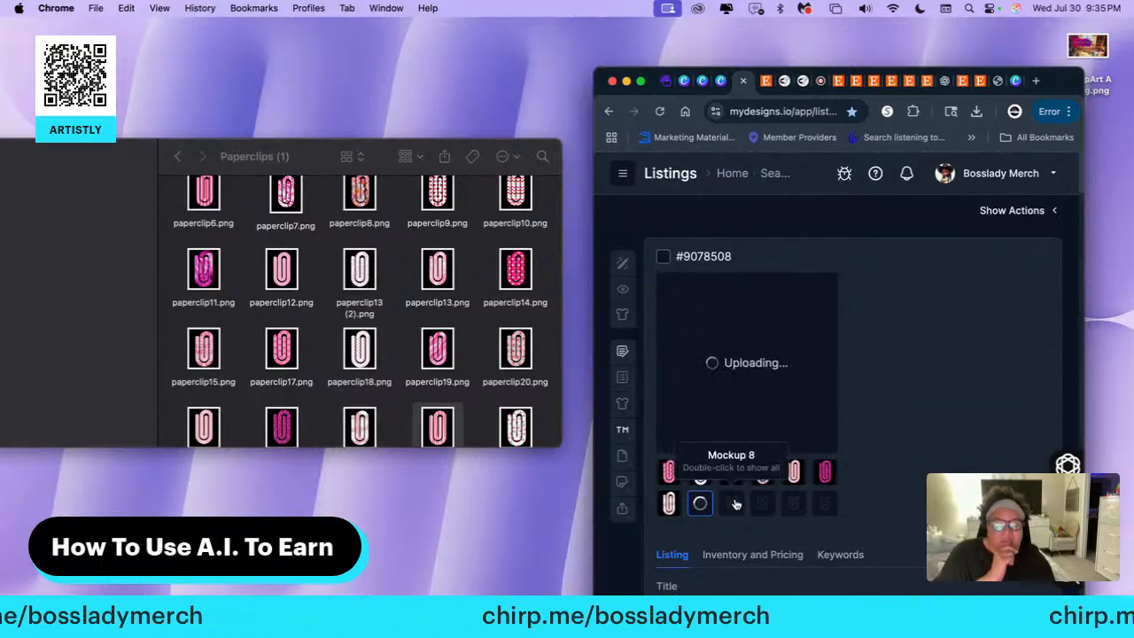
drag(516, 434, 747, 403)
Add paperclip26.png and paperclip27.png to the tenth and eleventh image slots of listing #9078508
scroll(465, 376, down, 5)
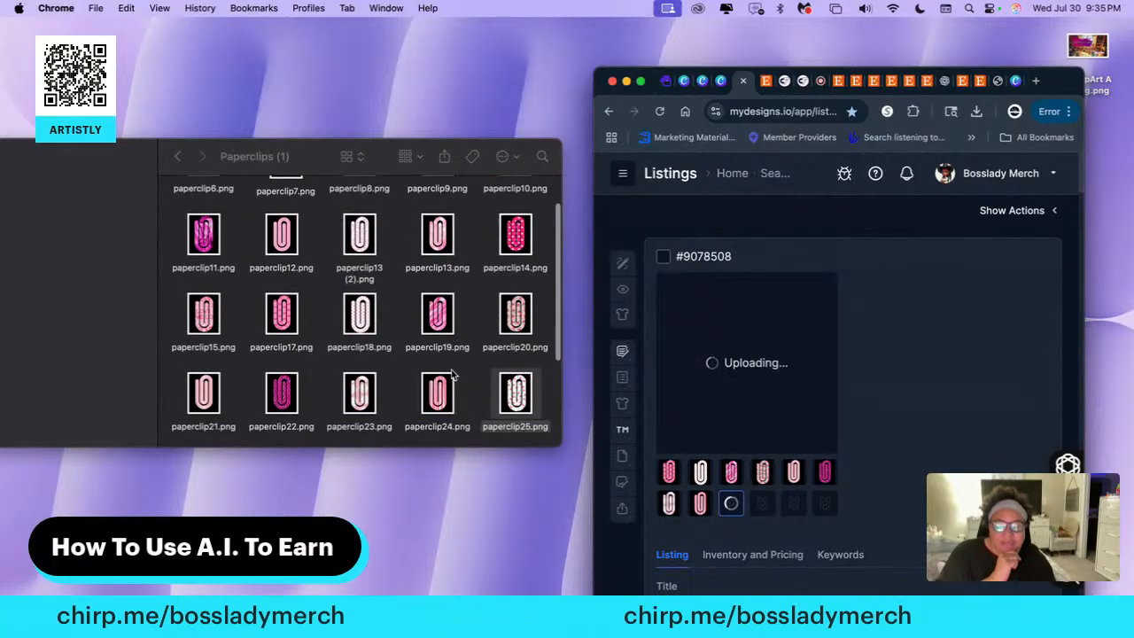
scroll(450, 378, down, 2)
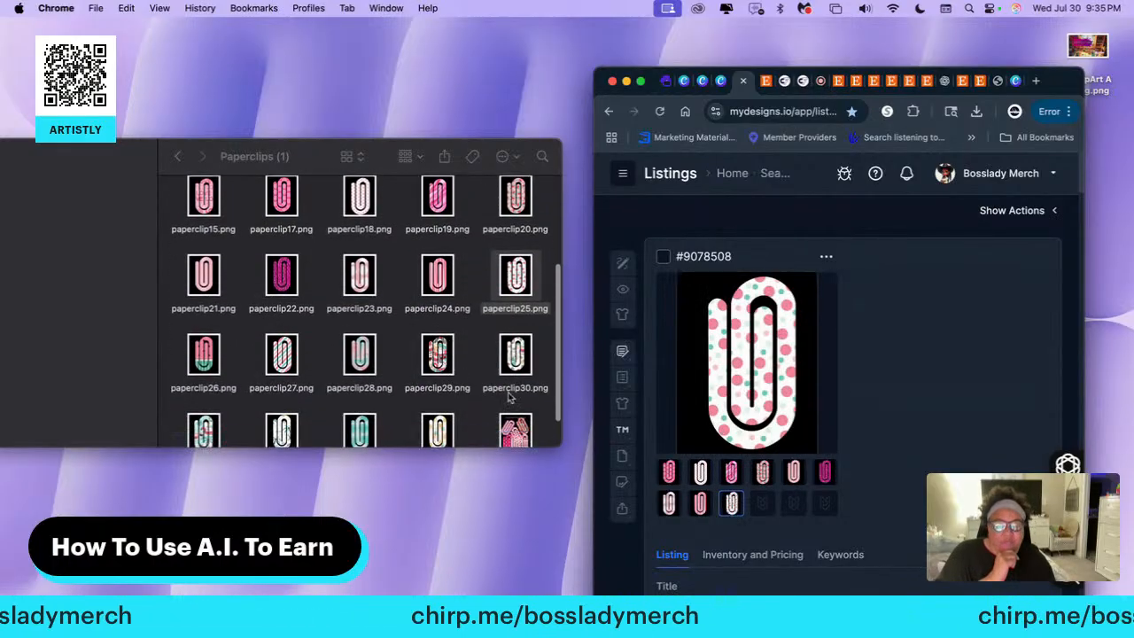
click(761, 505)
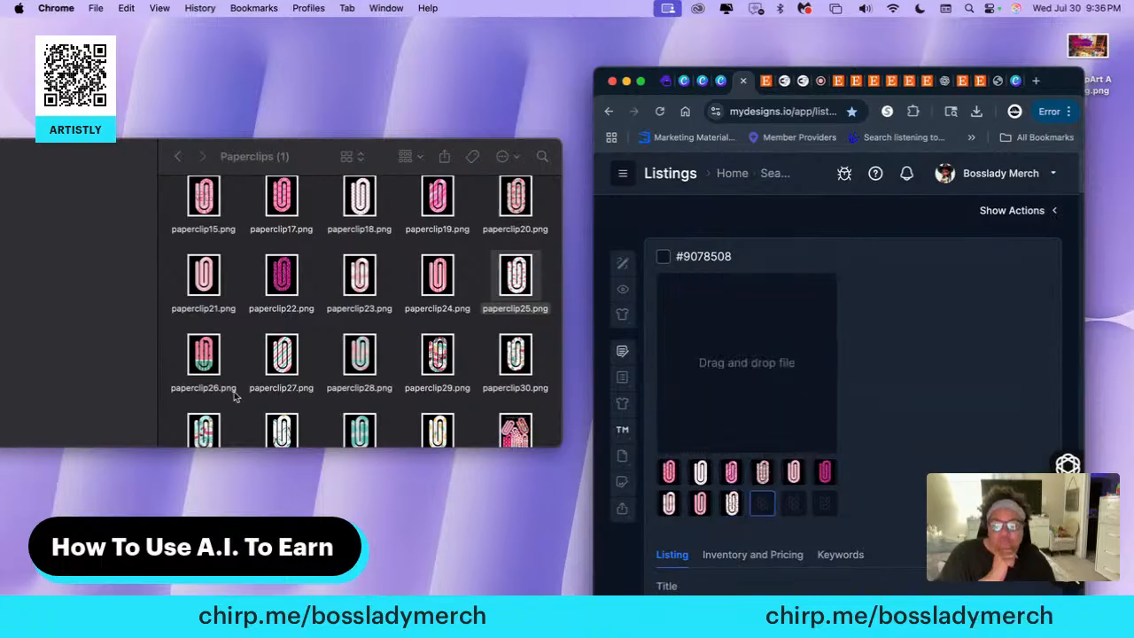
drag(209, 355, 735, 362)
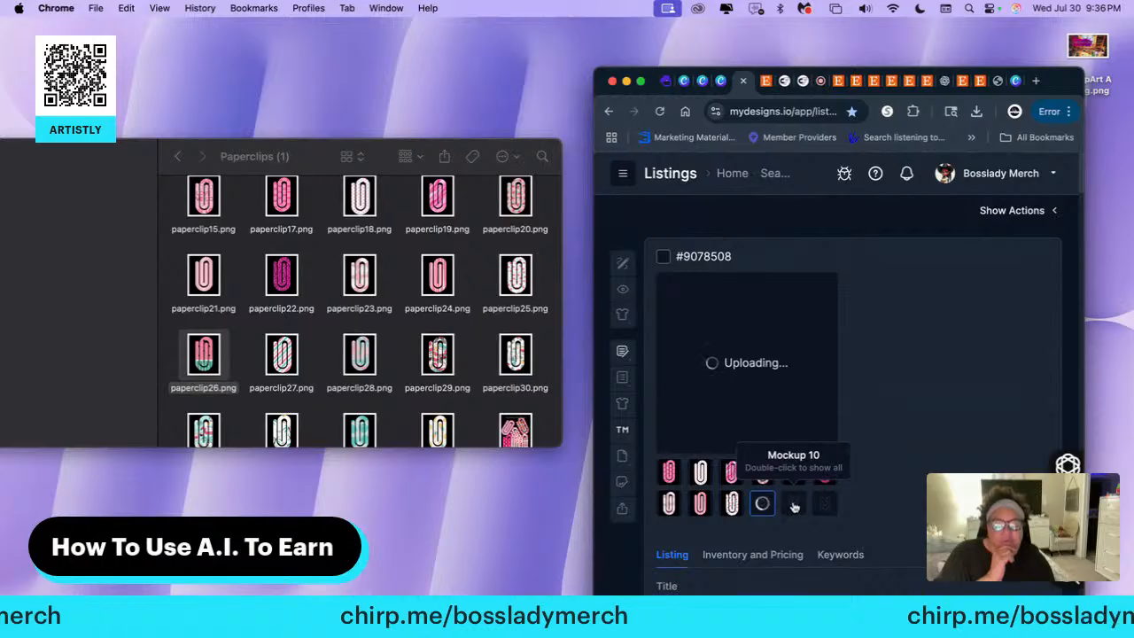
click(794, 505)
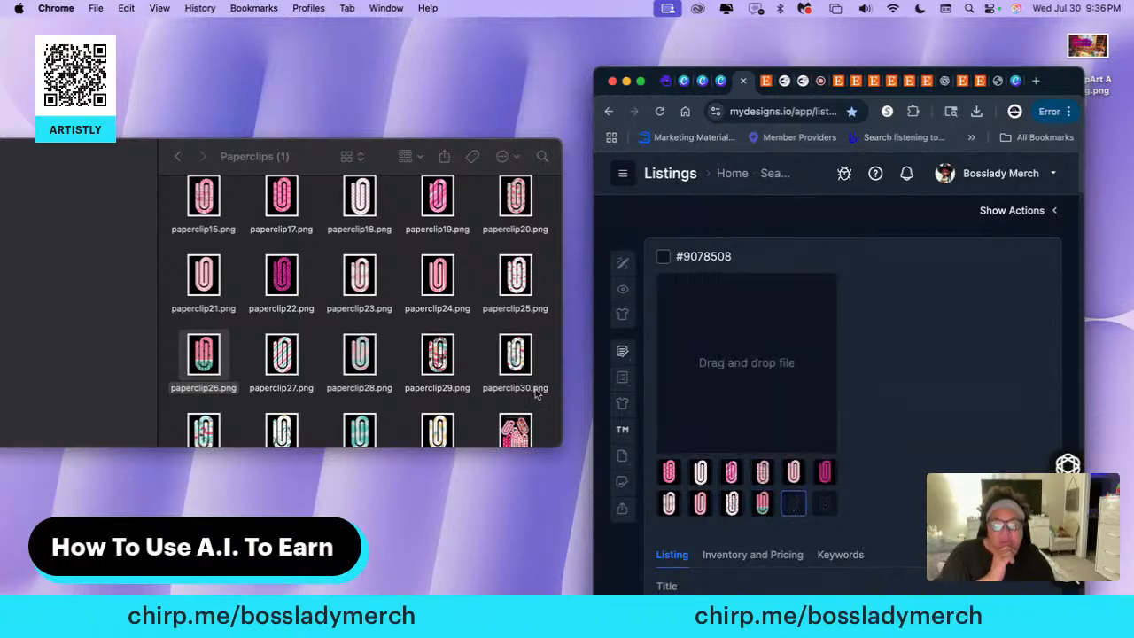
drag(280, 353, 724, 359)
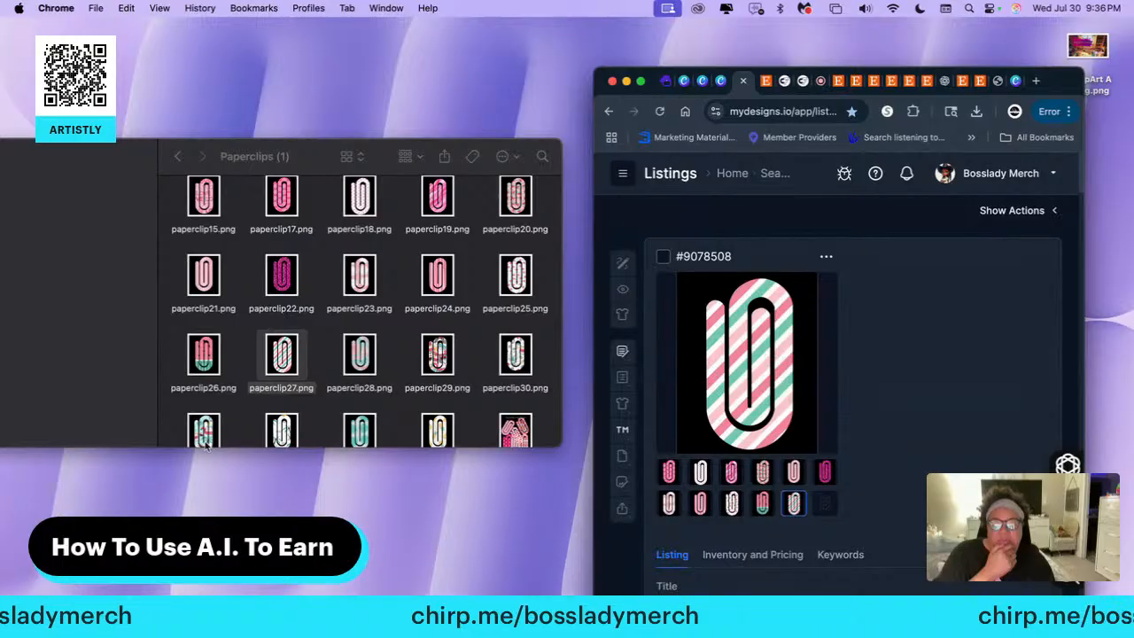
Upload paperclip28.png as the main file of another new design and confirm the upload
scroll(461, 432, down, 2)
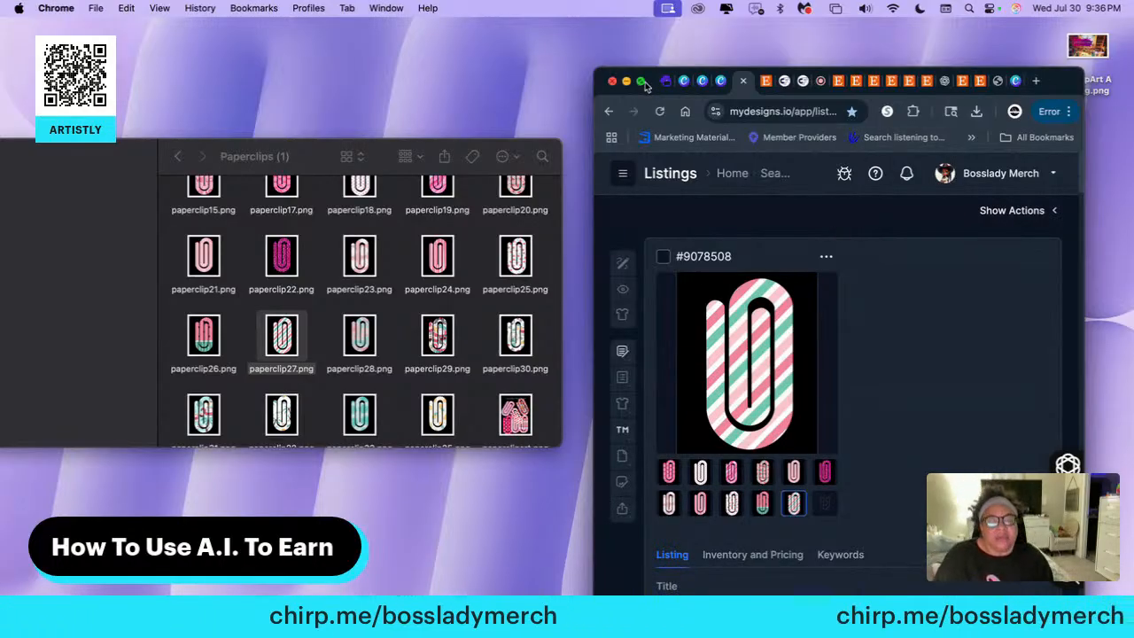
click(640, 81)
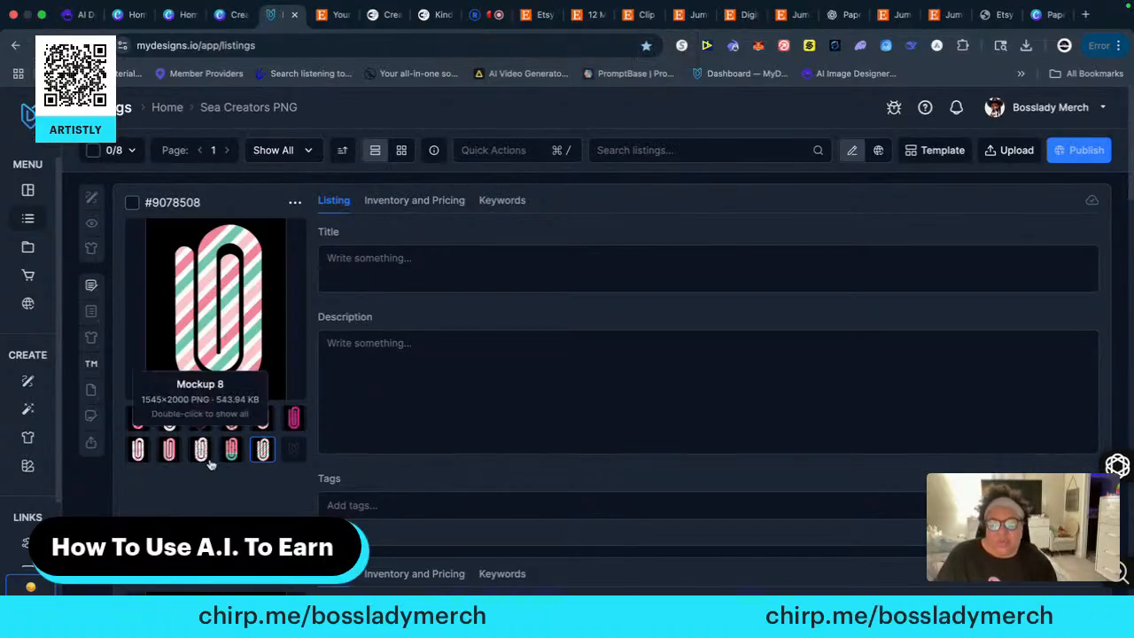
click(1004, 150)
click(898, 178)
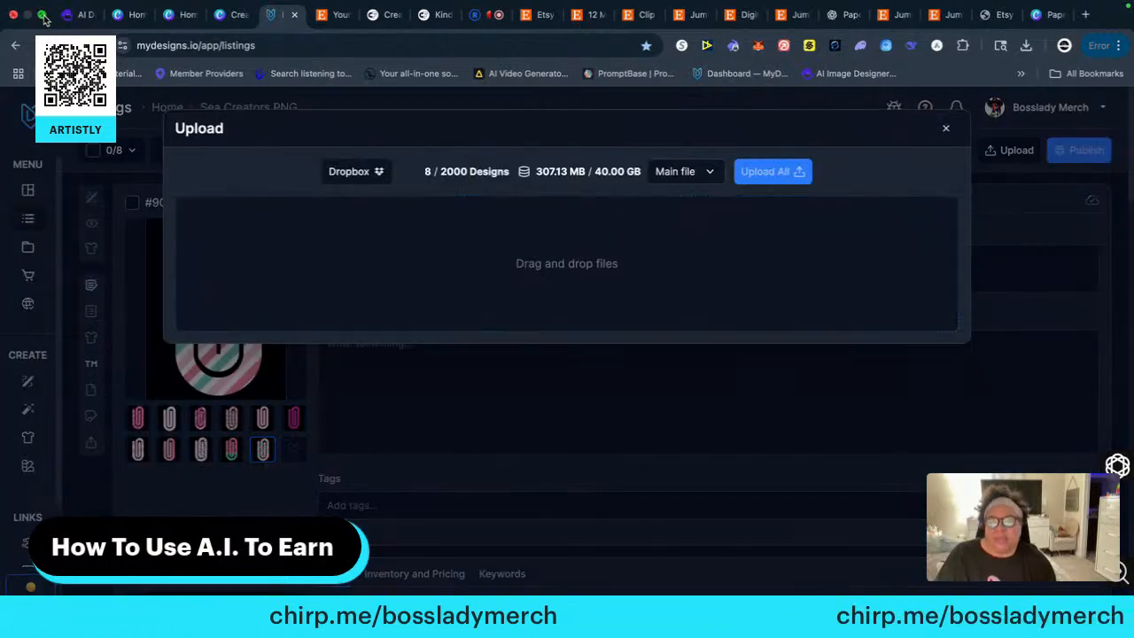
mouse_move(43, 18)
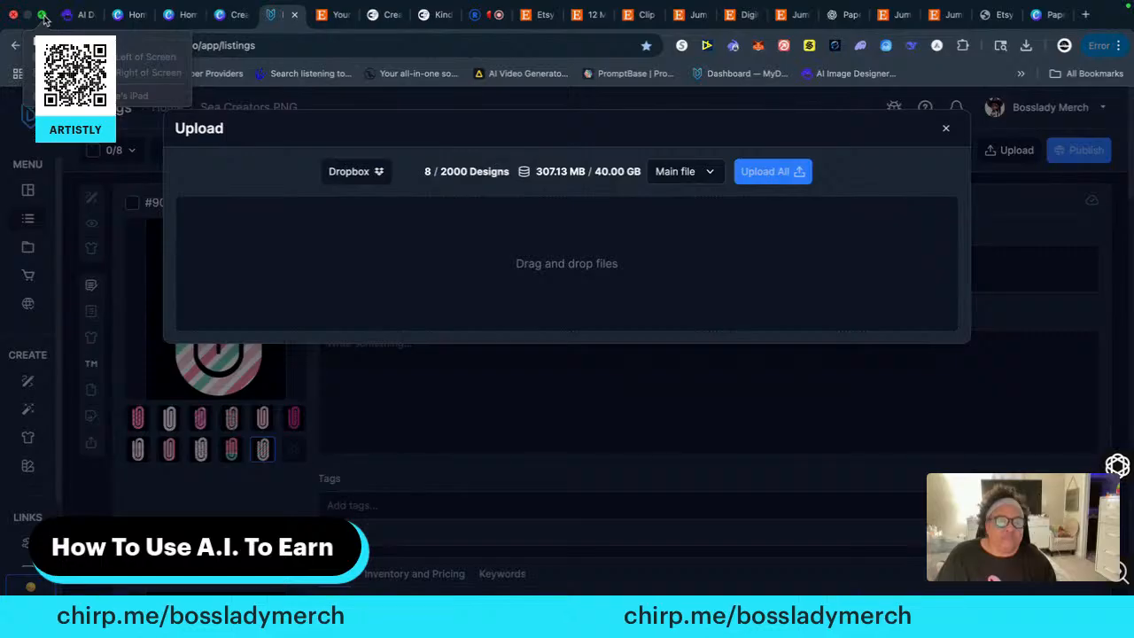
click(146, 73)
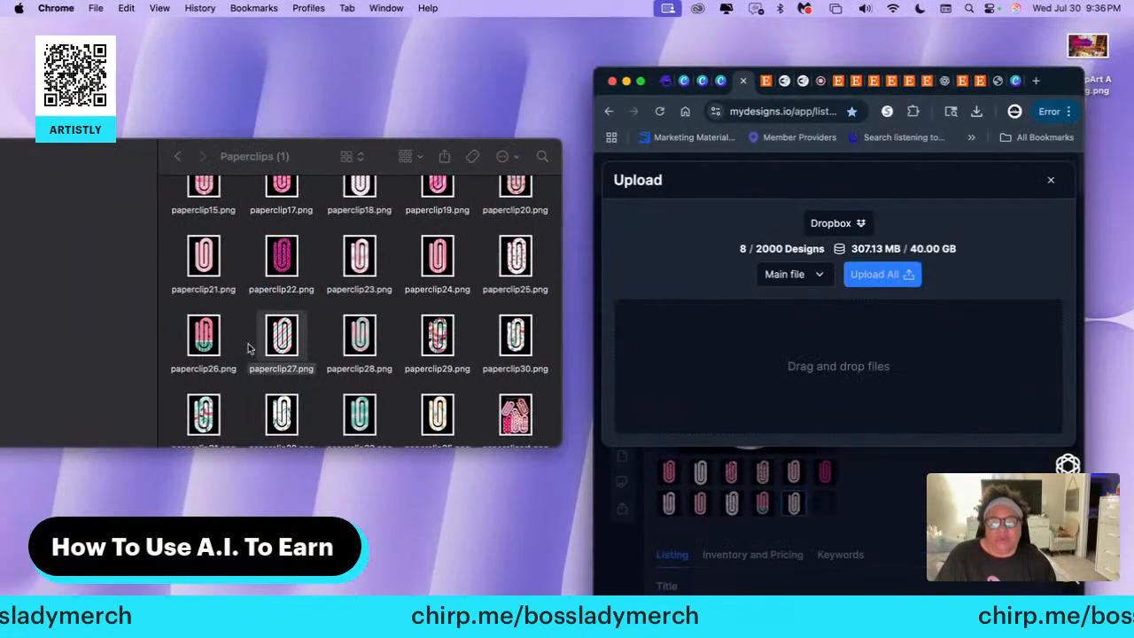
drag(357, 339, 693, 361)
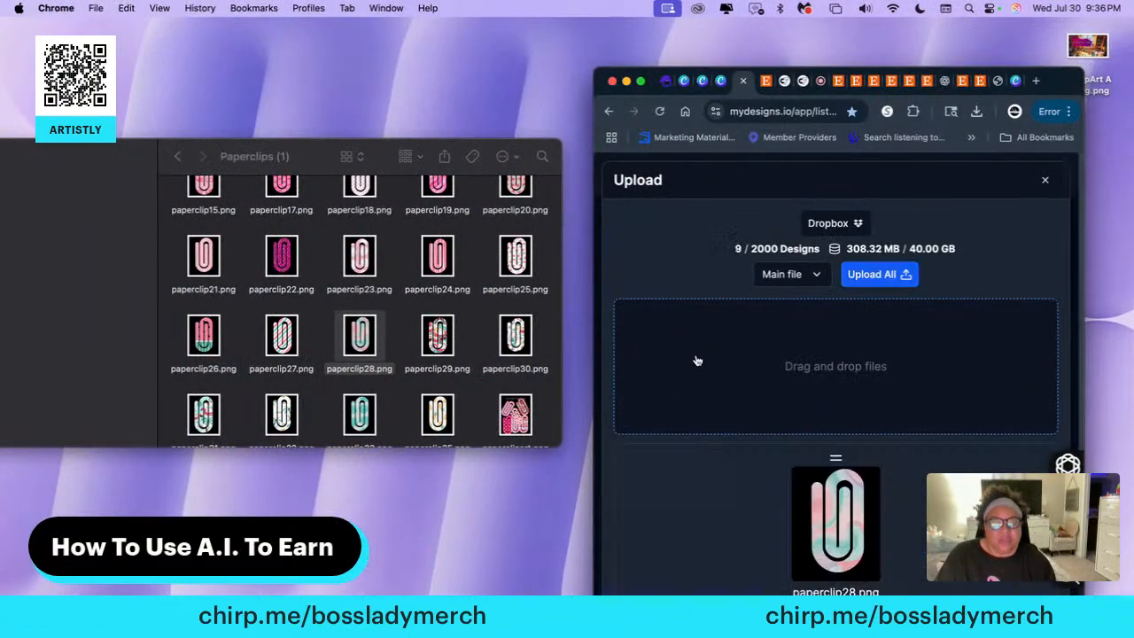
click(884, 278)
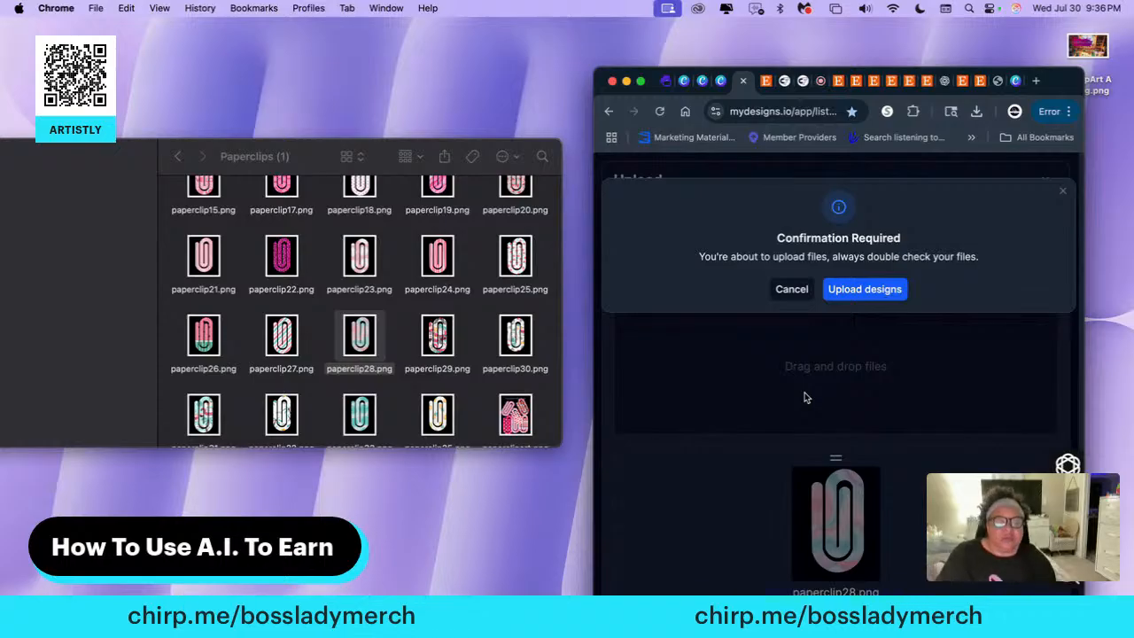
click(867, 290)
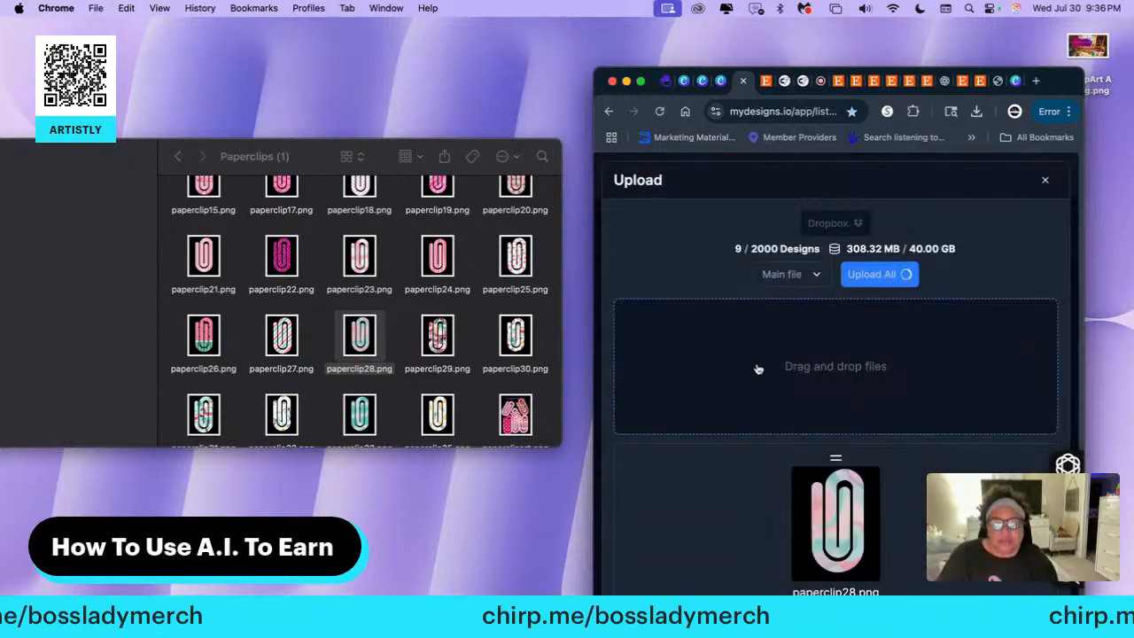
Add paperclip29.png, paperclip30.png and paperclip31.png to the second, third and fourth image slots of listing #9078510
scroll(759, 370, down, 1)
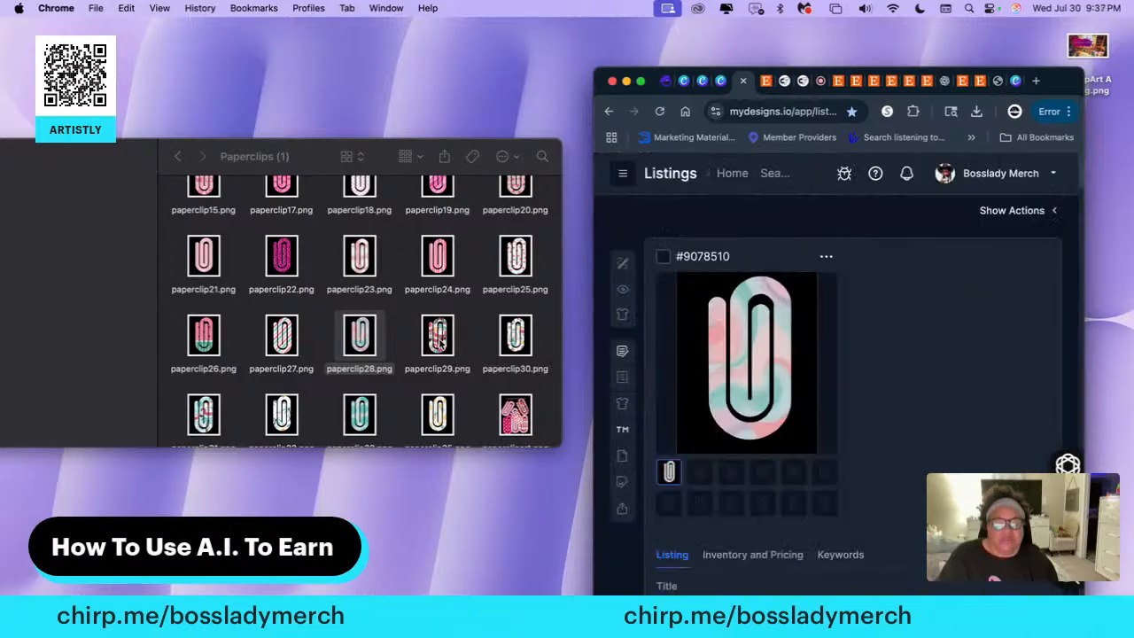
click(699, 472)
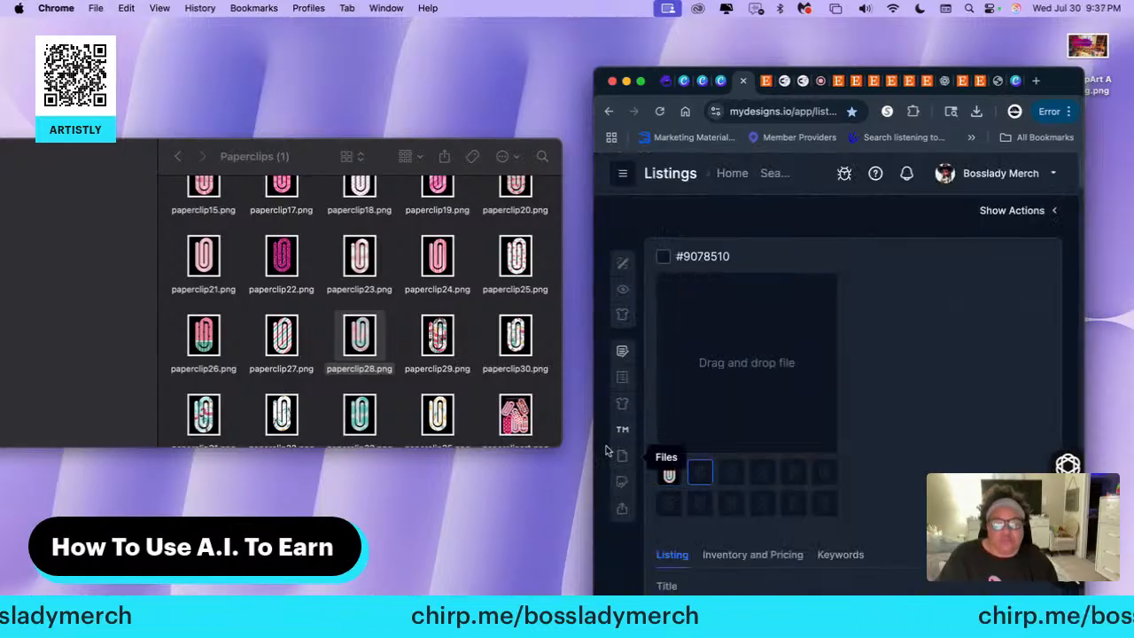
drag(436, 339, 716, 346)
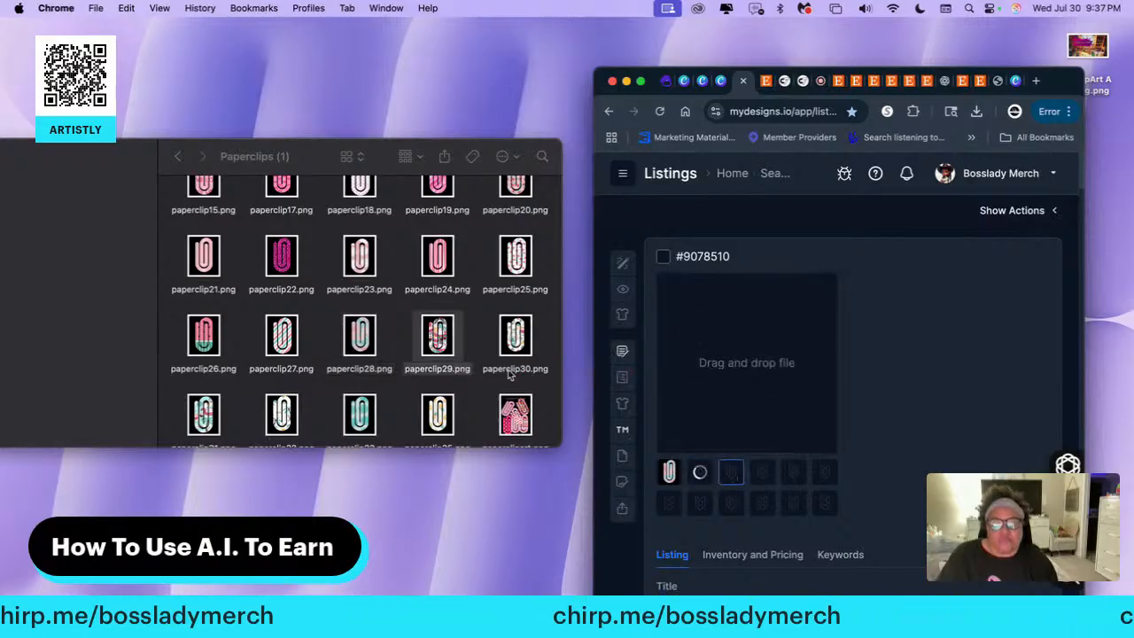
drag(523, 341, 722, 390)
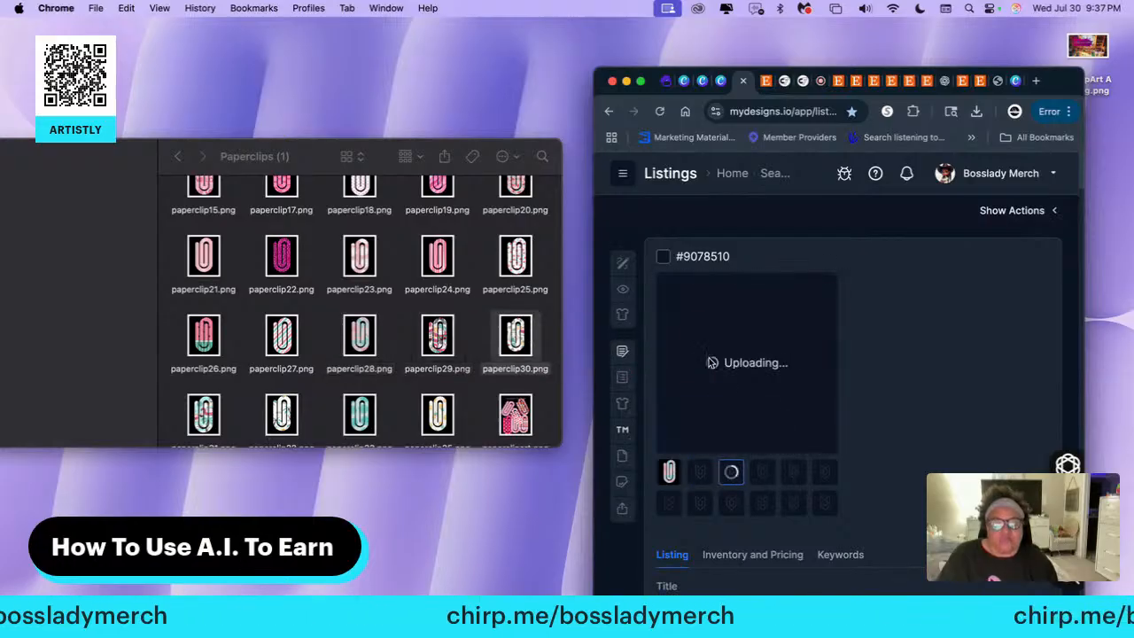
click(760, 473)
drag(205, 431, 761, 412)
Fill the fifth, sixth and seventh image slots with the last three single paper clip files, ending with paperclip35.png
click(794, 474)
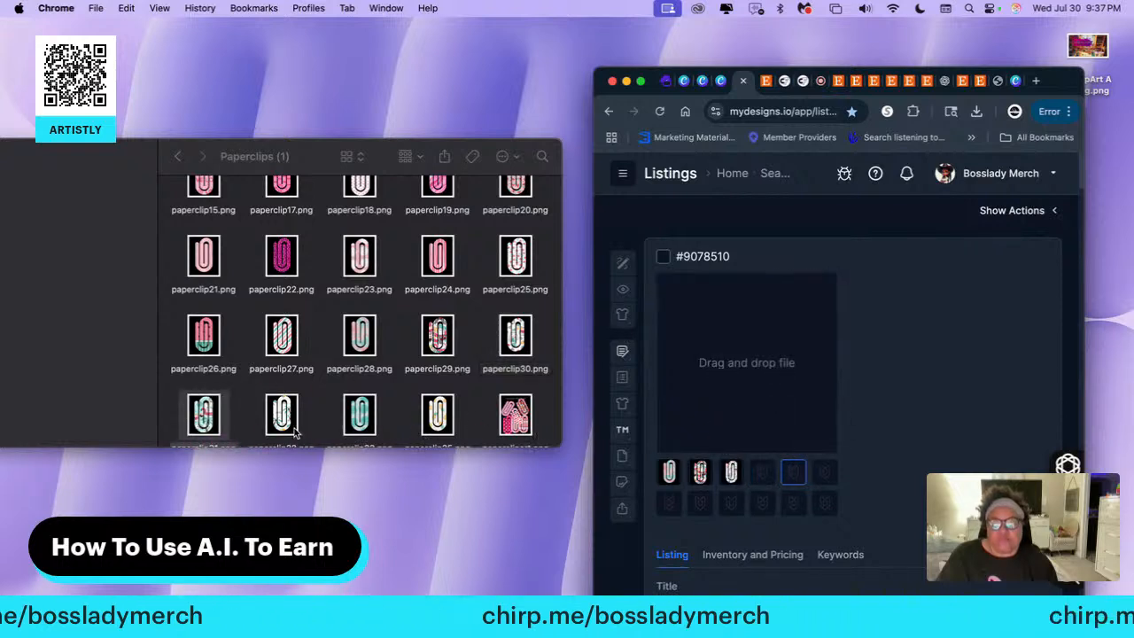
drag(295, 431, 710, 377)
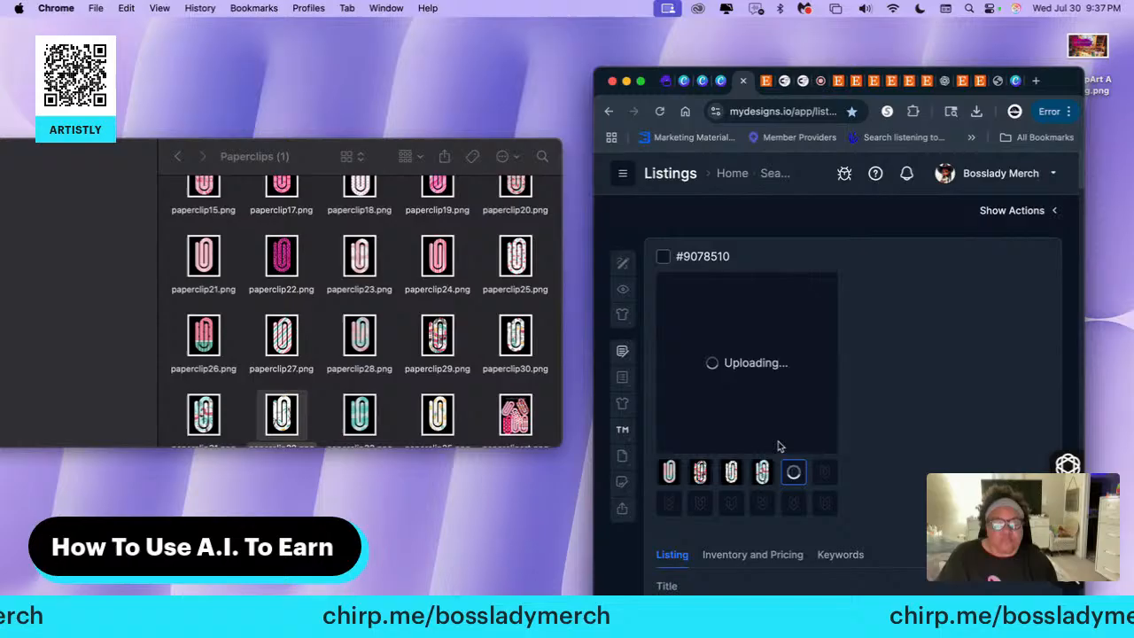
click(822, 480)
drag(359, 416, 719, 372)
click(438, 415)
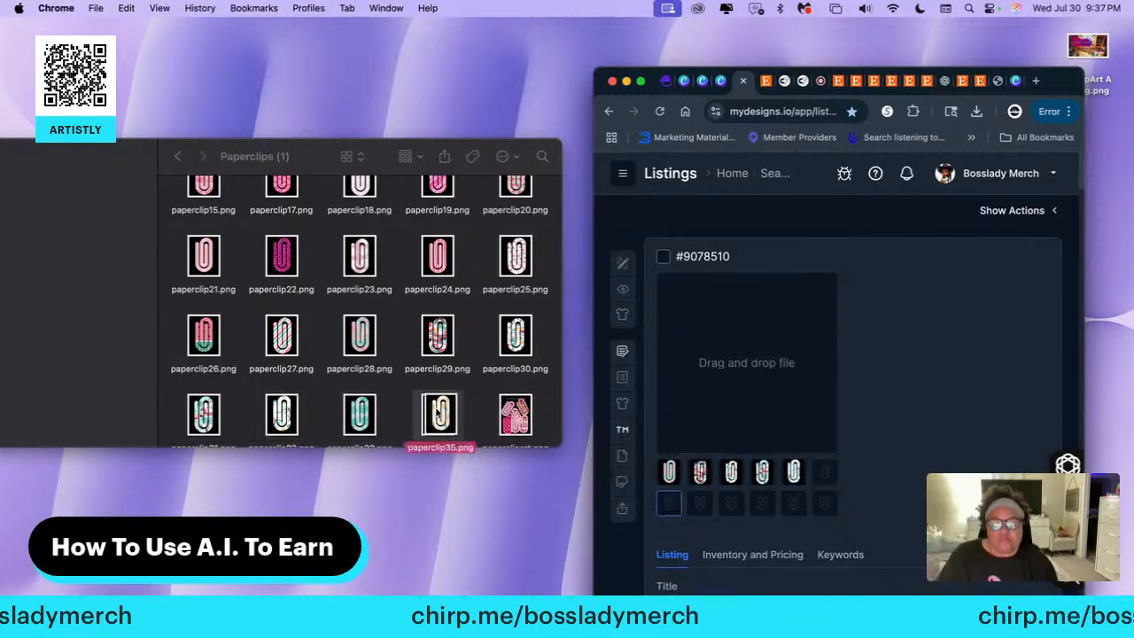
drag(439, 414, 726, 372)
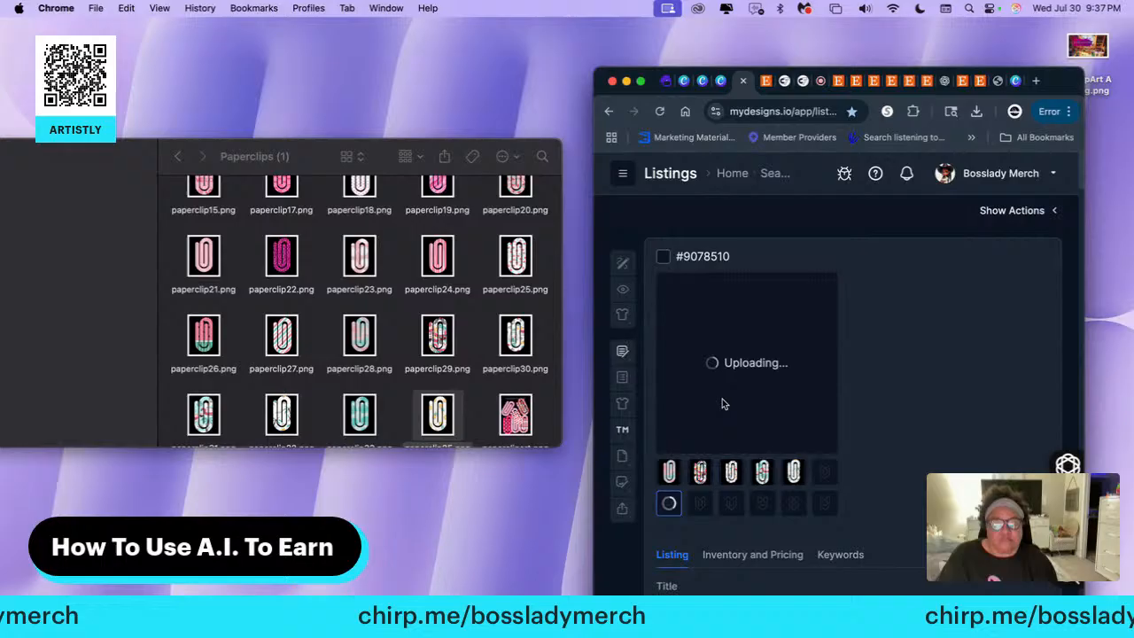
Add the PaperClip PNG Clip Art collage image to the eighth image slot of listing #9078510
click(699, 505)
click(515, 414)
drag(514, 414, 665, 389)
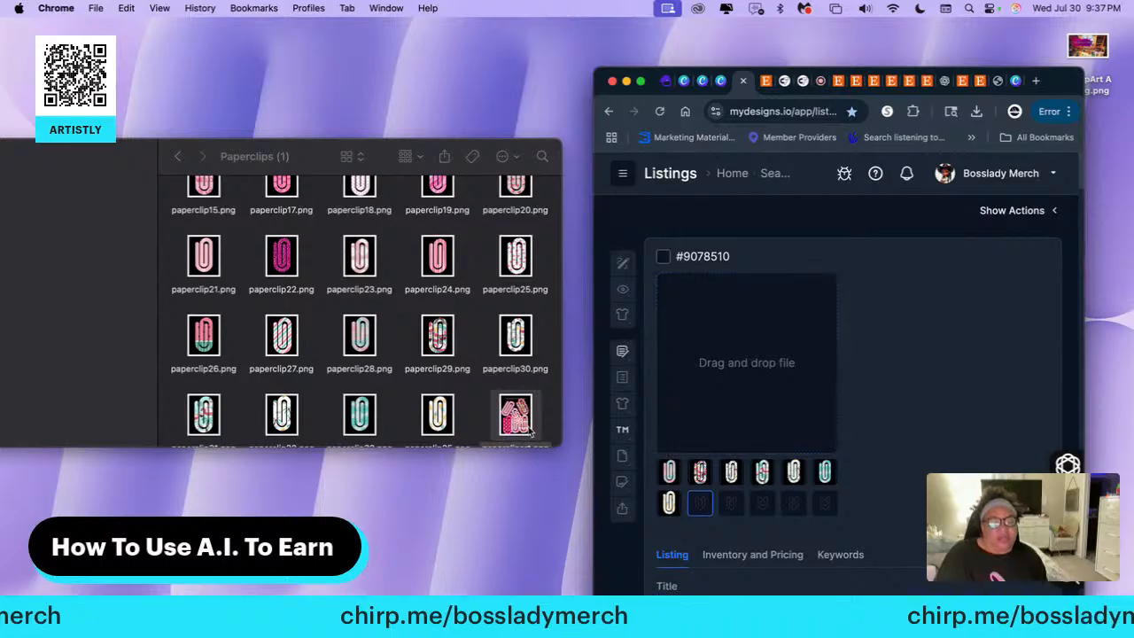
drag(518, 423, 737, 397)
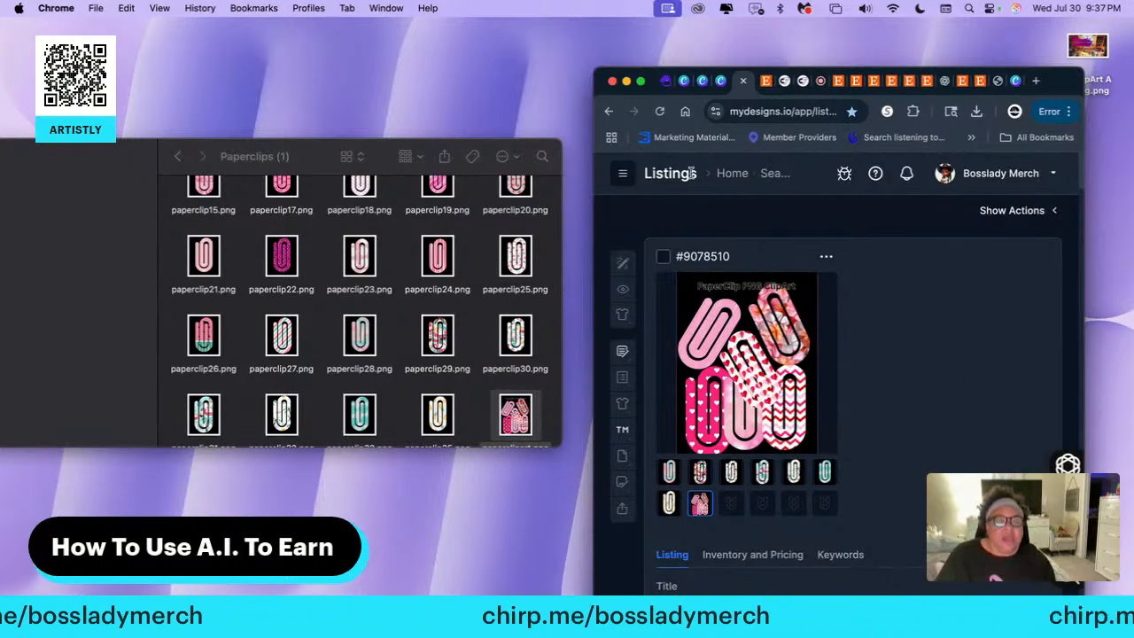
Show the listings page full screen and select the three listings #9078510, #9078508 and #9078494
mouse_move(641, 83)
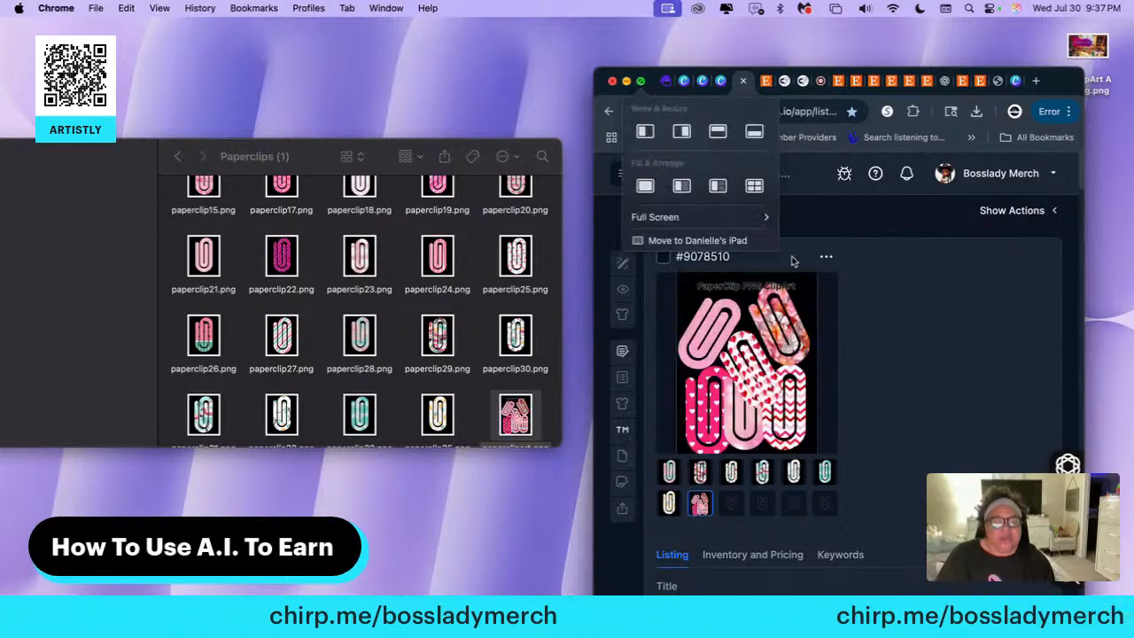
click(641, 81)
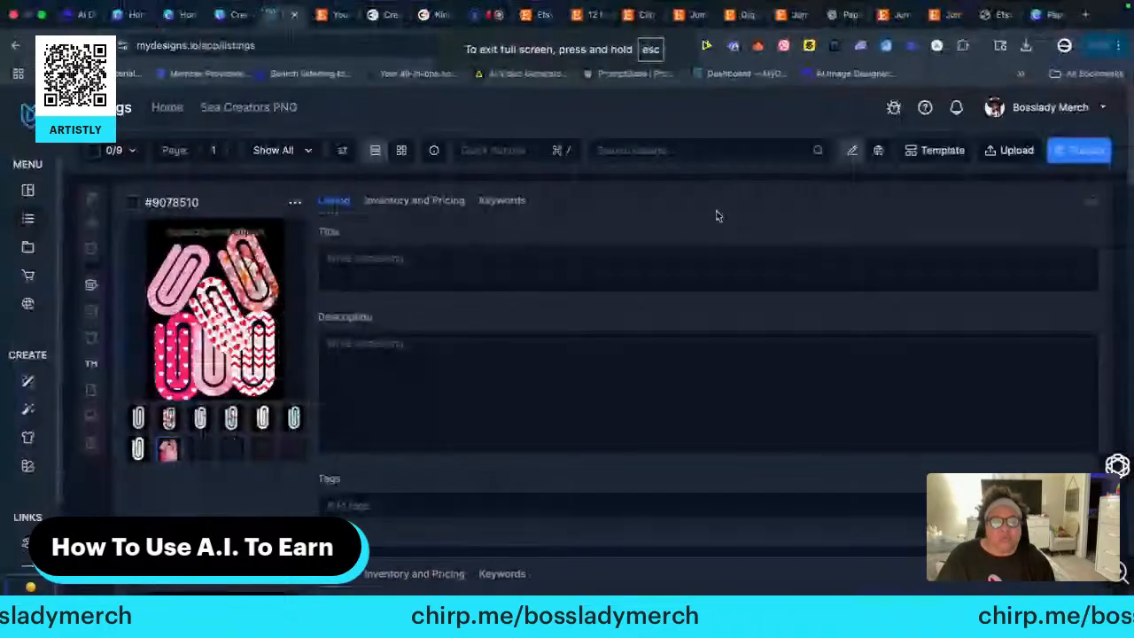
scroll(630, 346, down, 5)
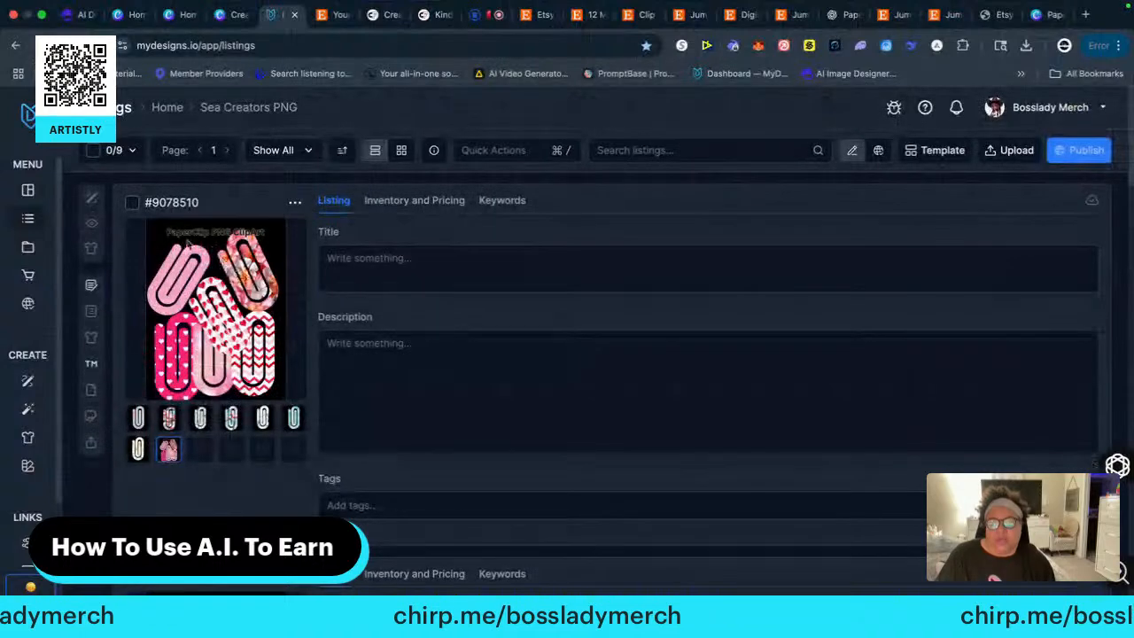
click(132, 202)
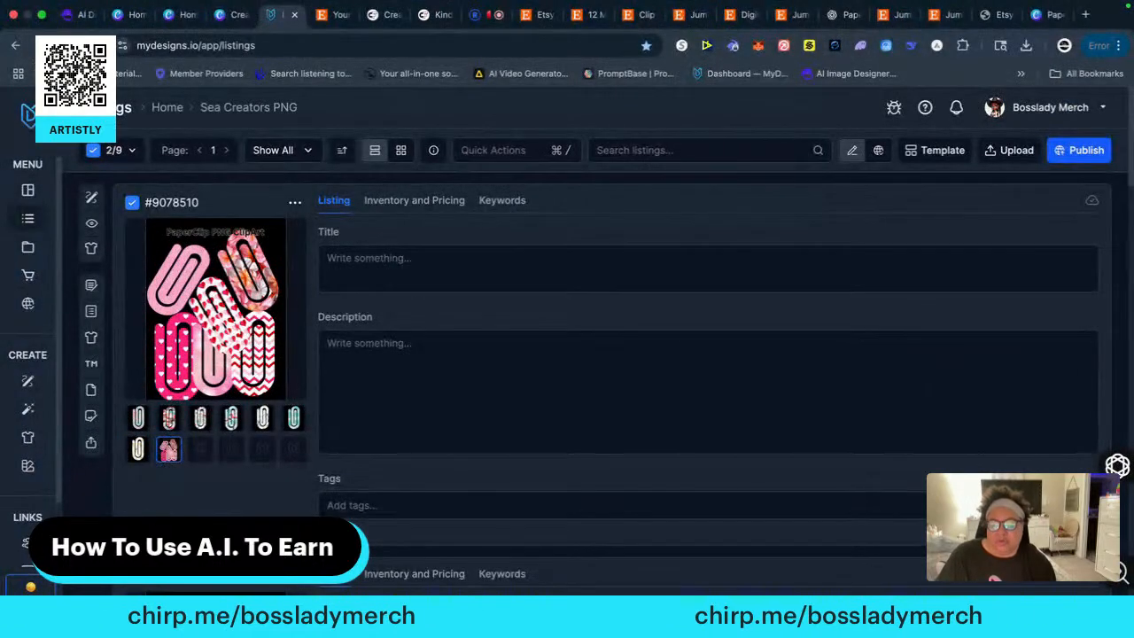
scroll(197, 499, down, 5)
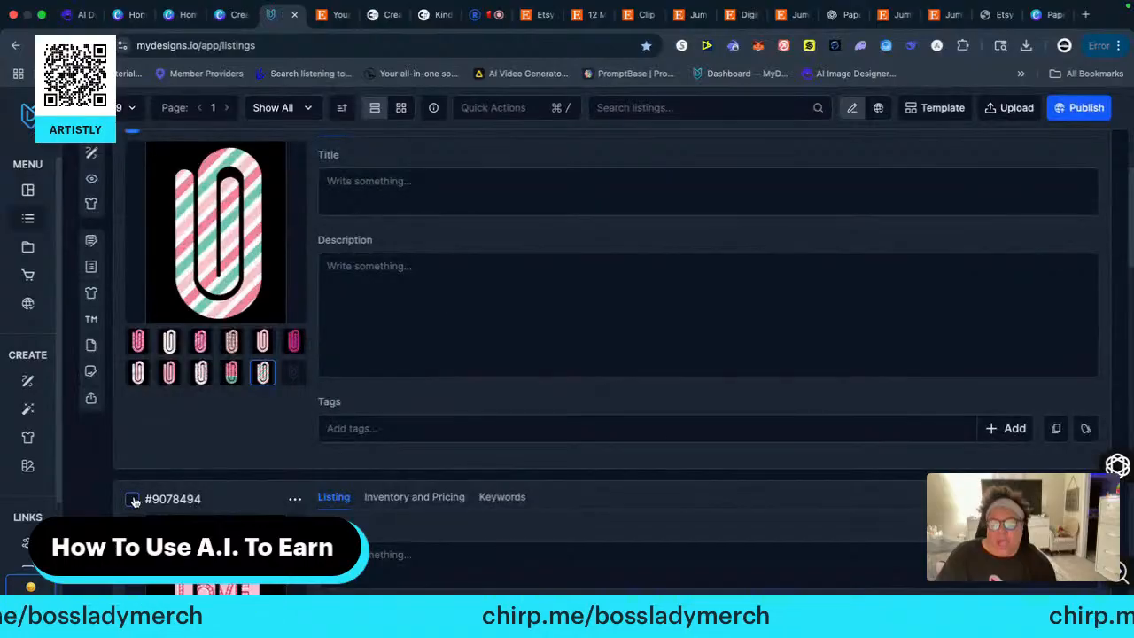
click(133, 500)
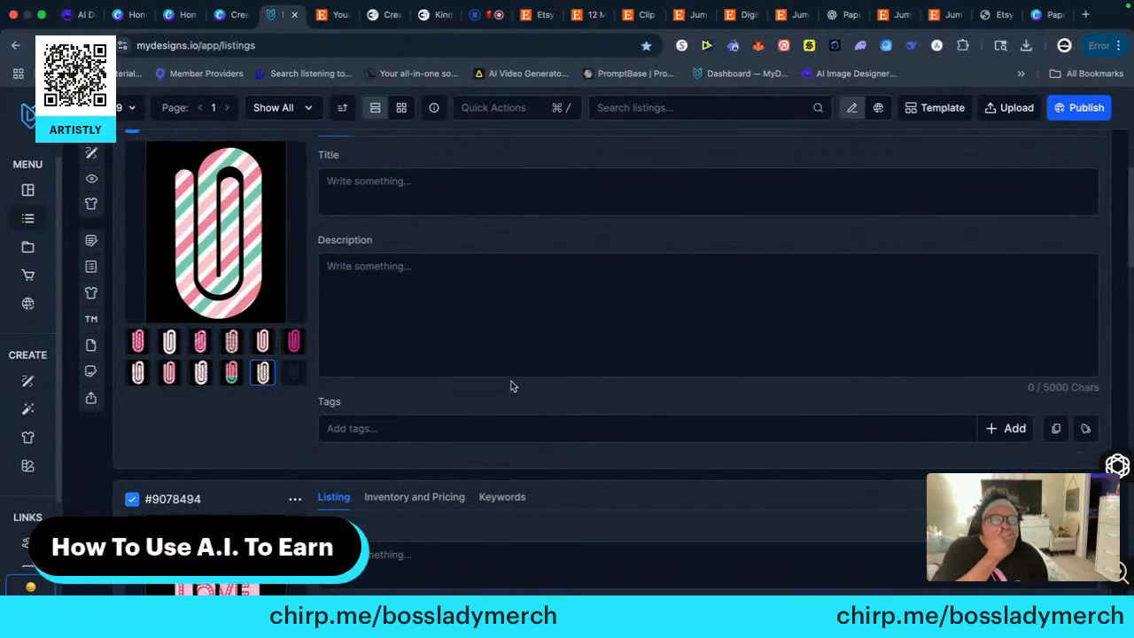
Switch to the Etsy results for "clip png" and open the Jumbo Paper Clip Bookmark Bundle listing to check its title
scroll(545, 386, up, 1)
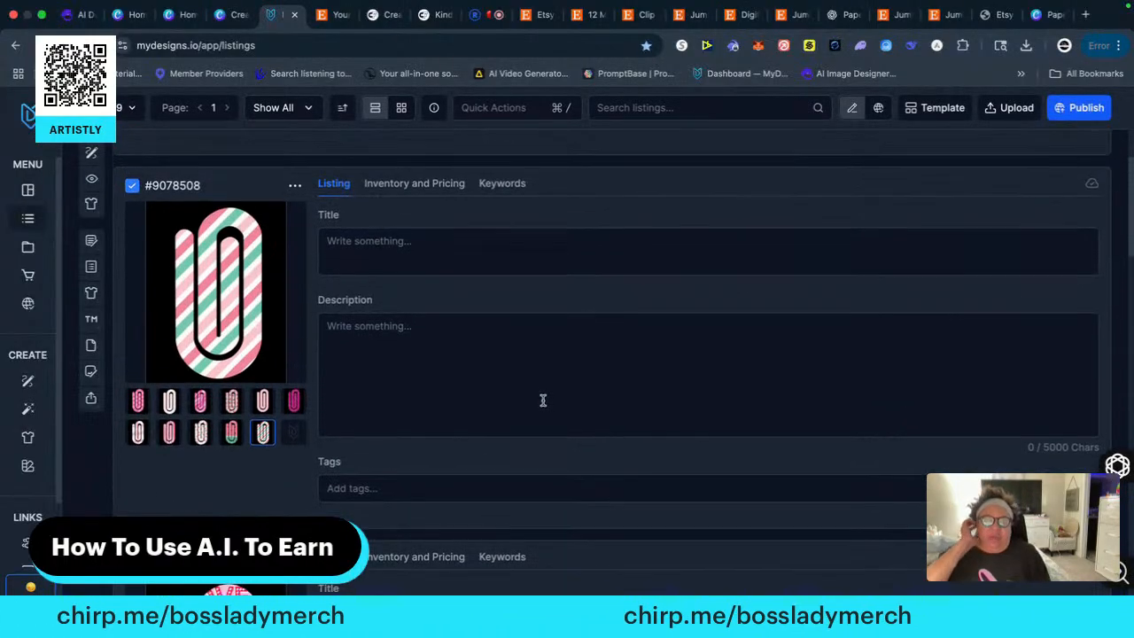
click(640, 16)
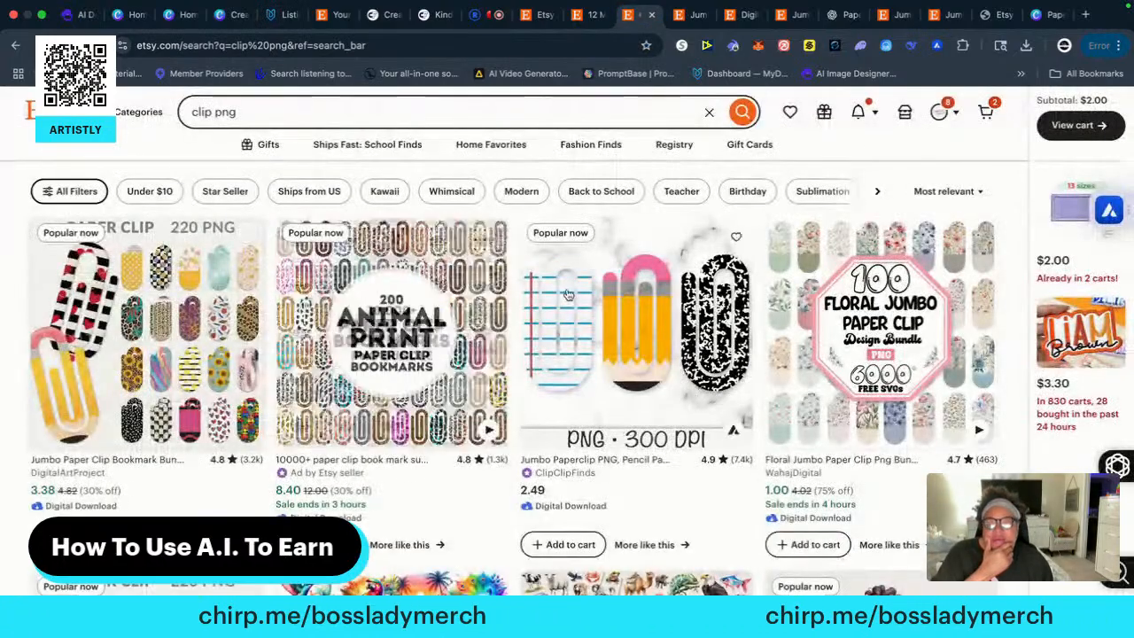
click(147, 278)
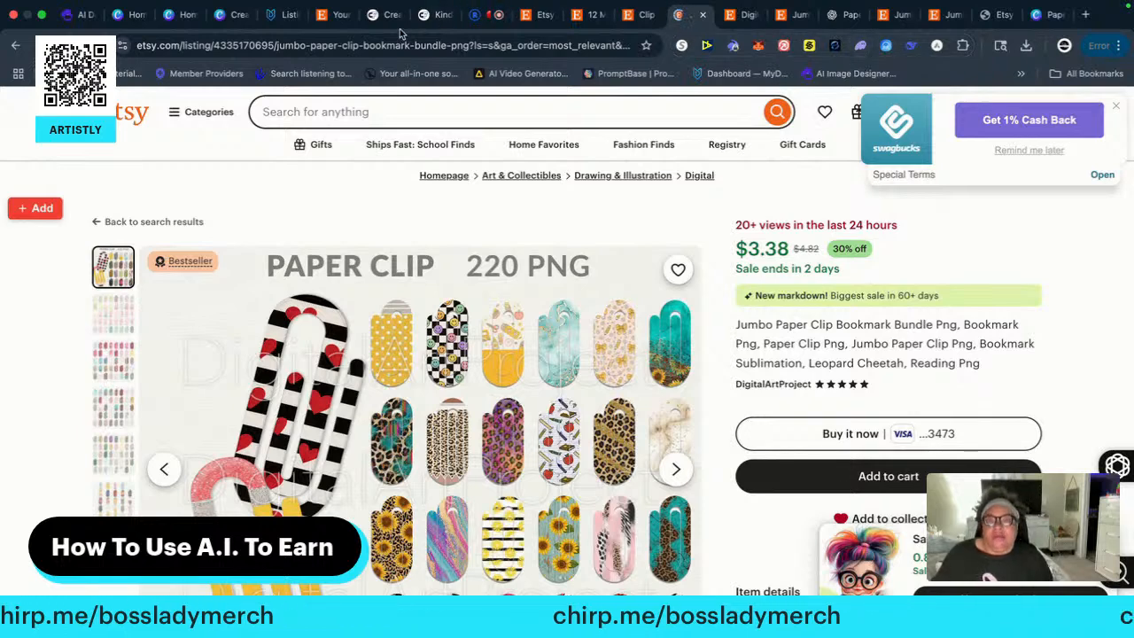
Switch back to the MyDesigns listings and title listing #9078508 "Jumbo Paperclip Bookmarker"
click(284, 14)
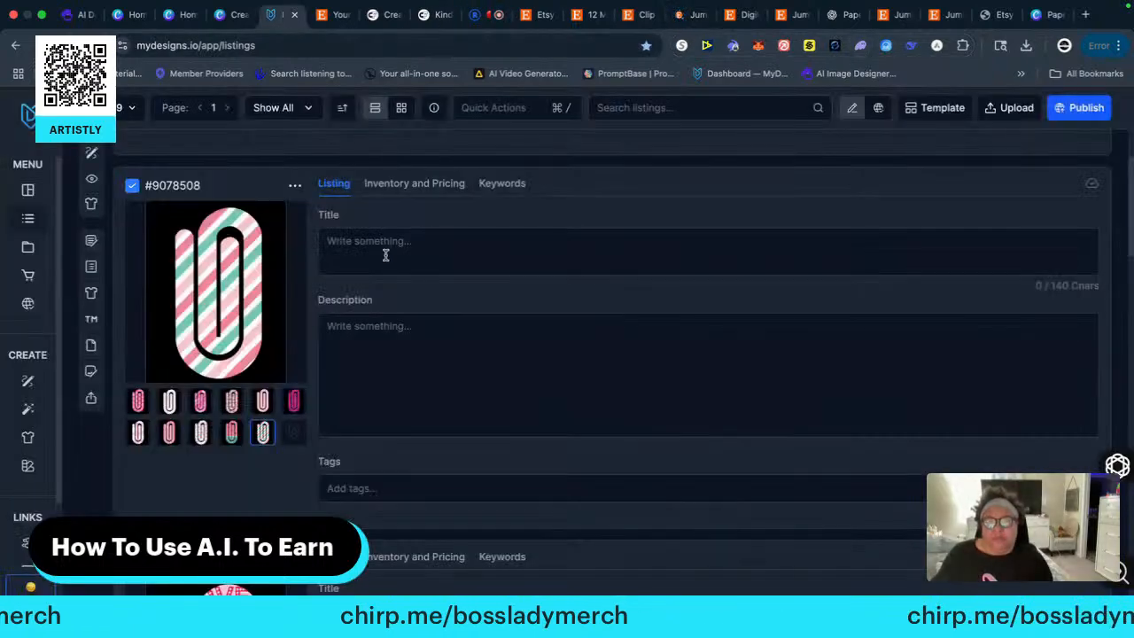
click(377, 240)
text(Ju)
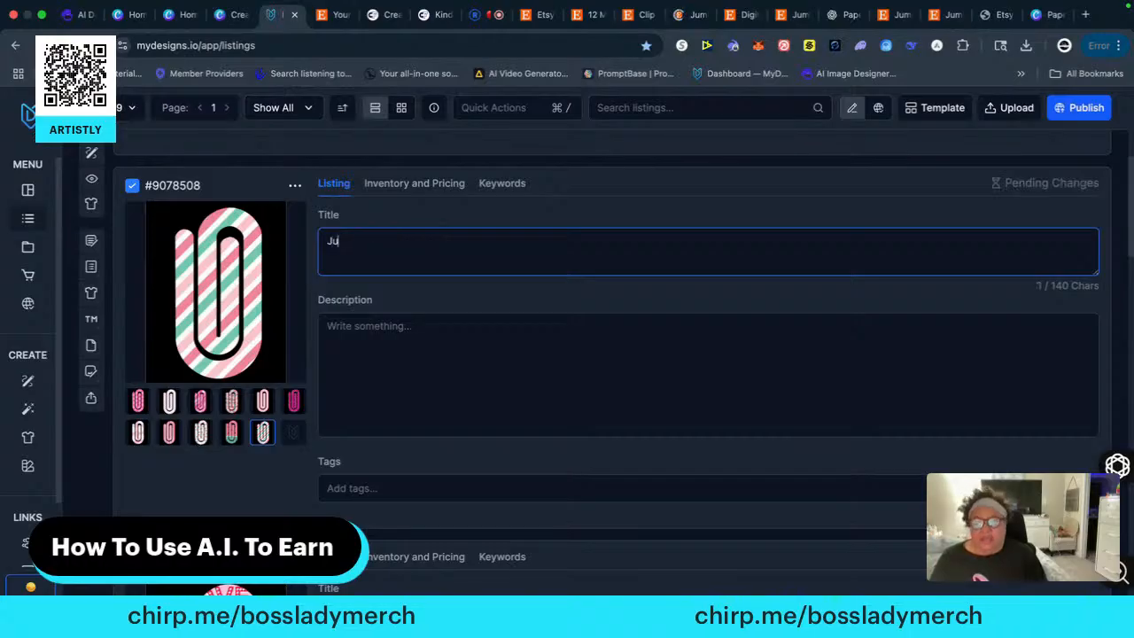
text(mbo Paperclip Bookmarker)
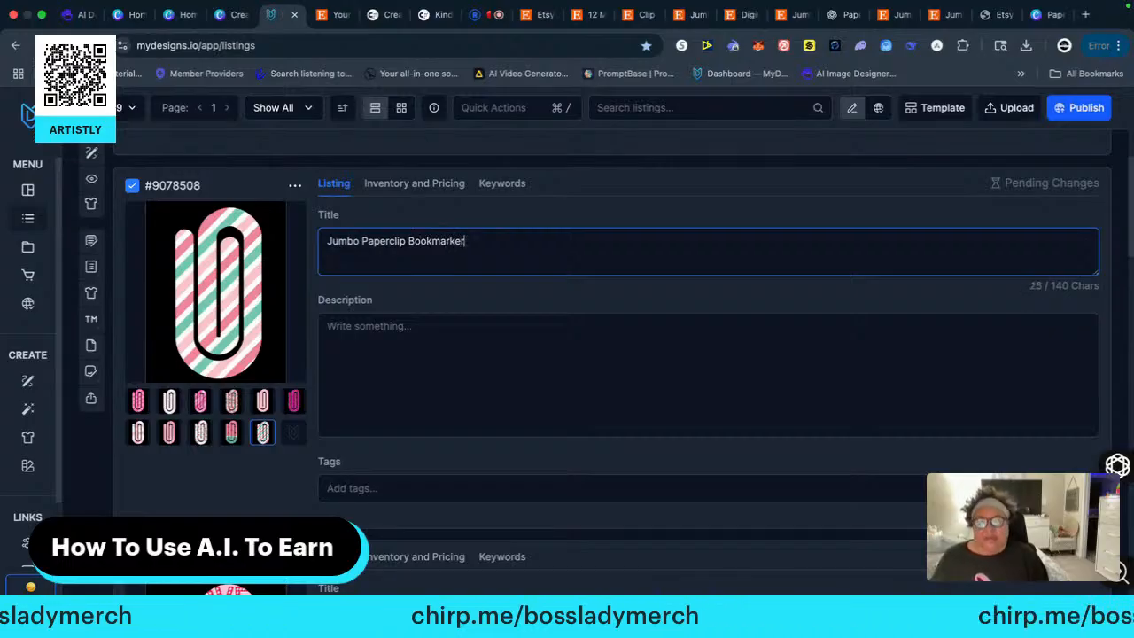
Copy the title of listing #9078508 and paste it as that listing's description
drag(468, 240, 326, 235)
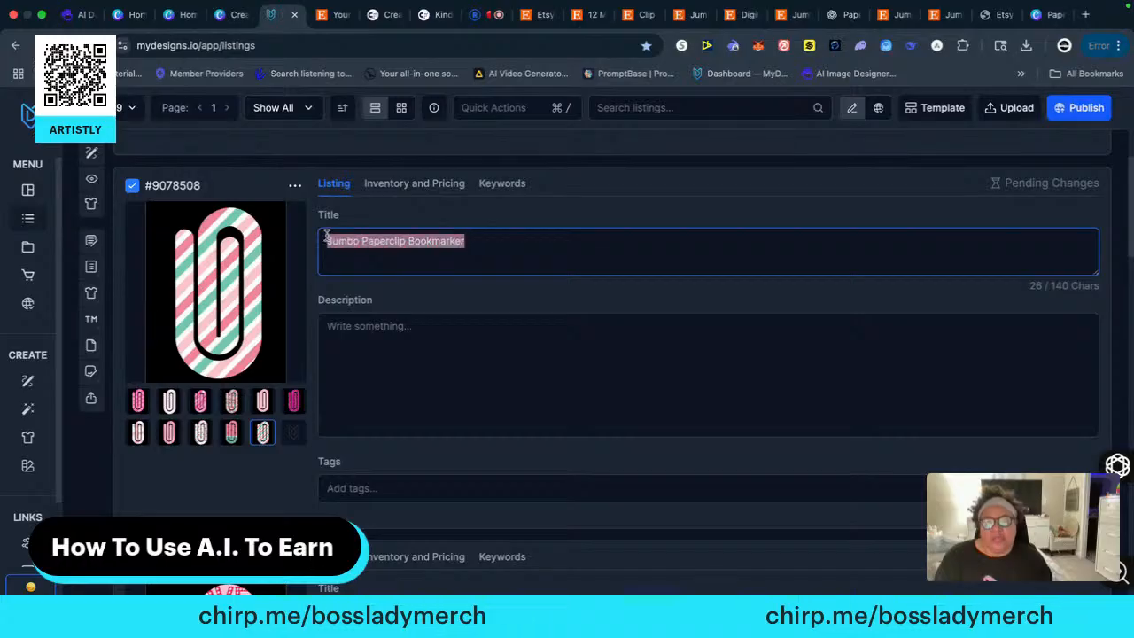
right_click(354, 240)
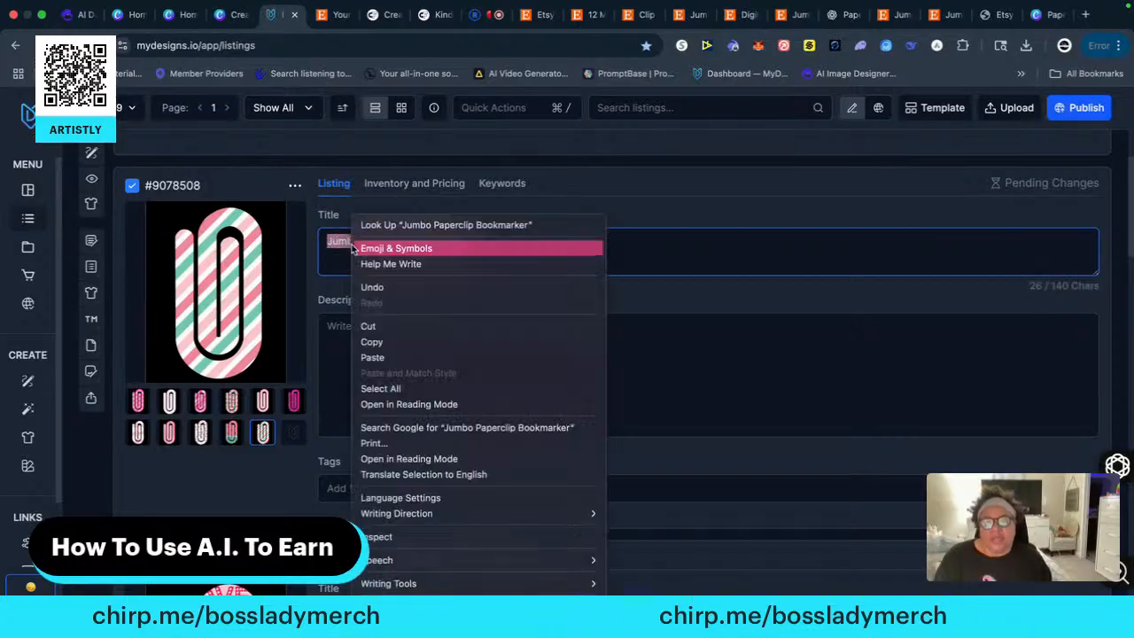
click(374, 342)
right_click(367, 325)
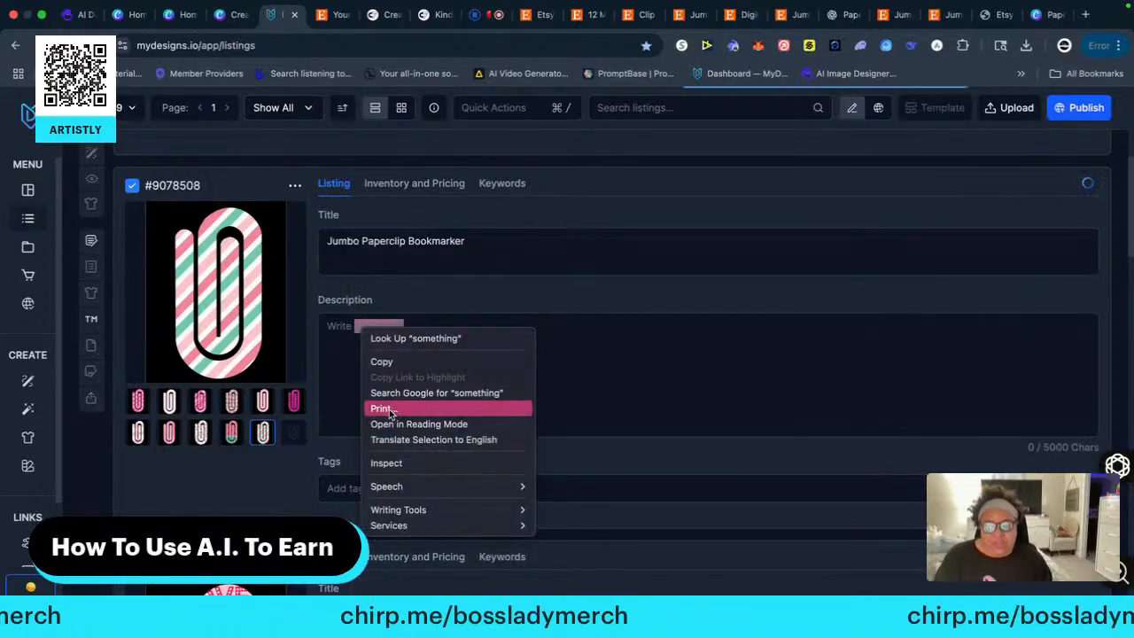
click(336, 333)
click(345, 326)
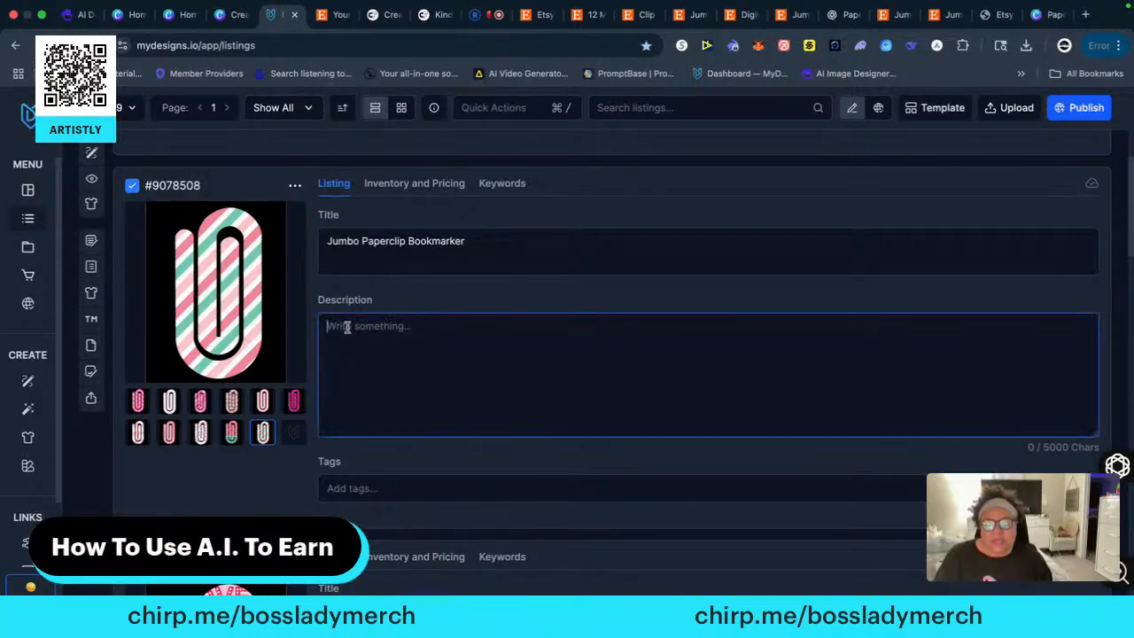
right_click(351, 326)
click(372, 444)
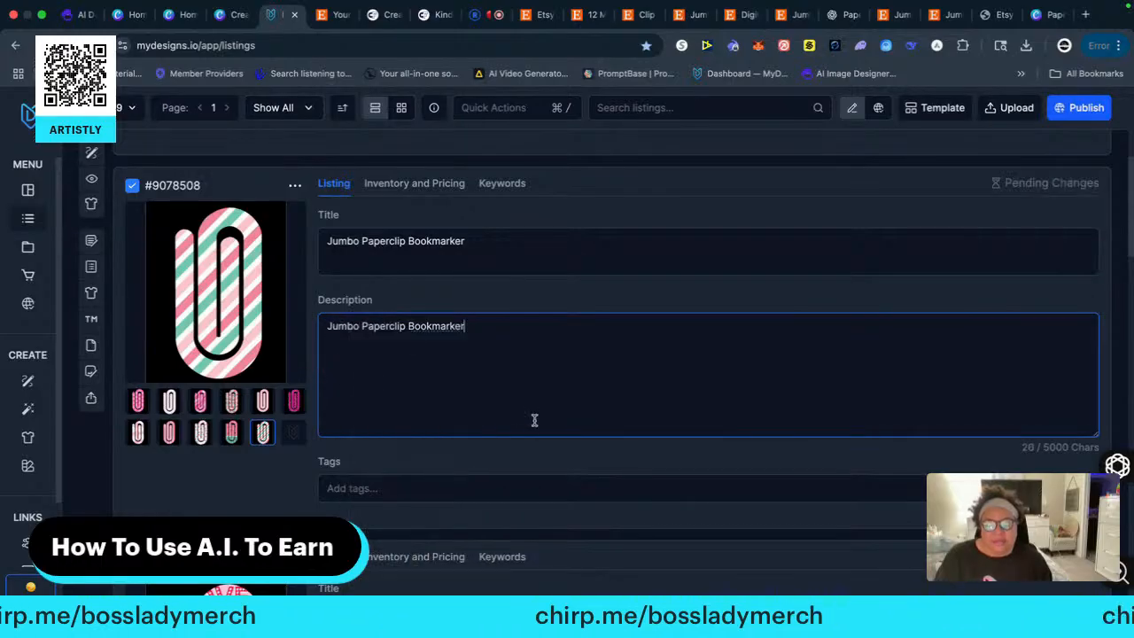
Add the tag "digital files" to listing #9078508
click(349, 488)
text(digital f)
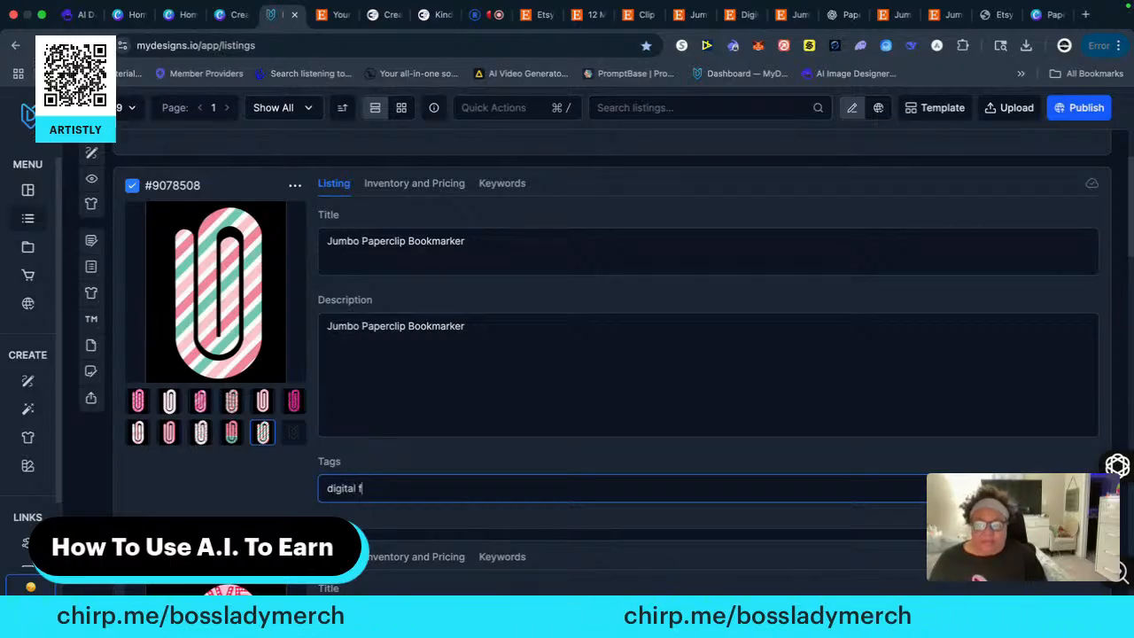
text(iles)
key(Return)
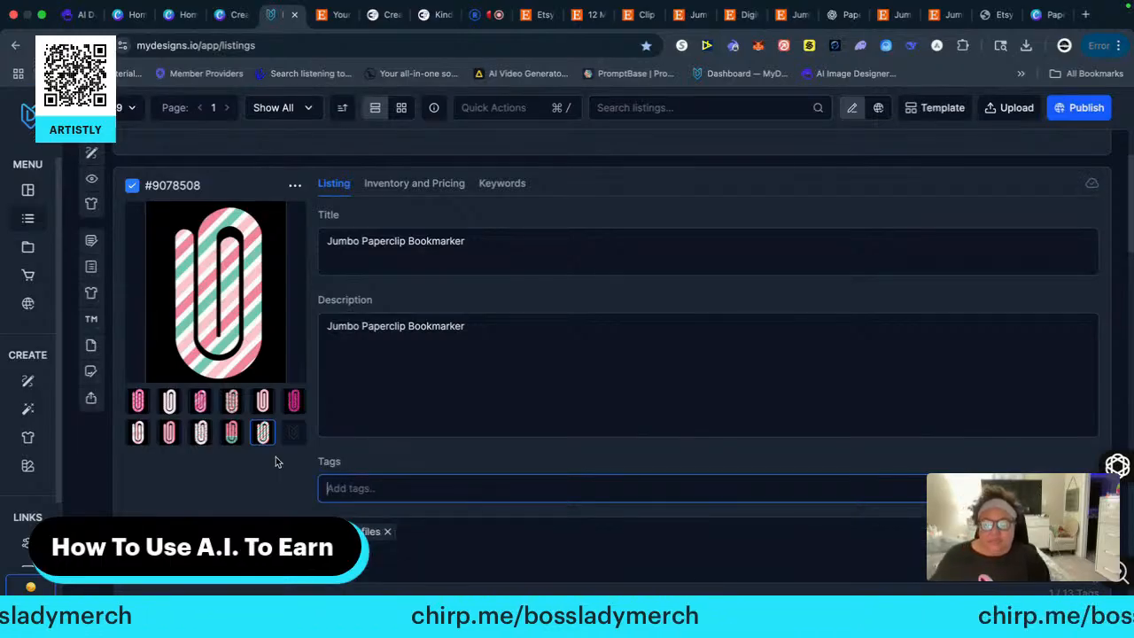
scroll(278, 458, down, 3)
scroll(277, 457, down, 3)
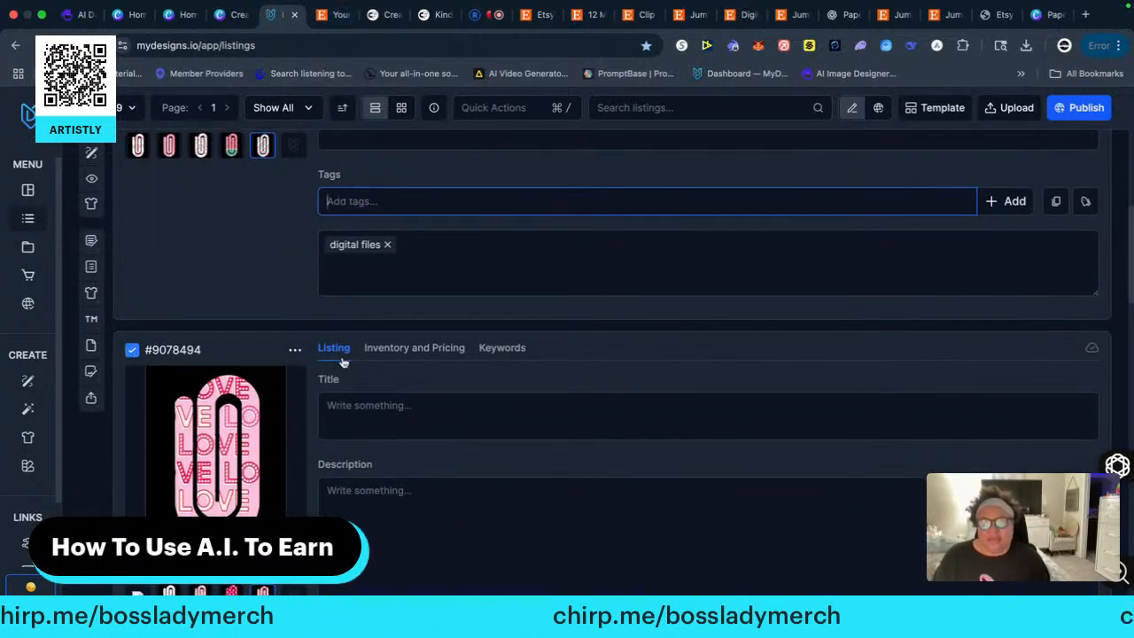
right_click(351, 404)
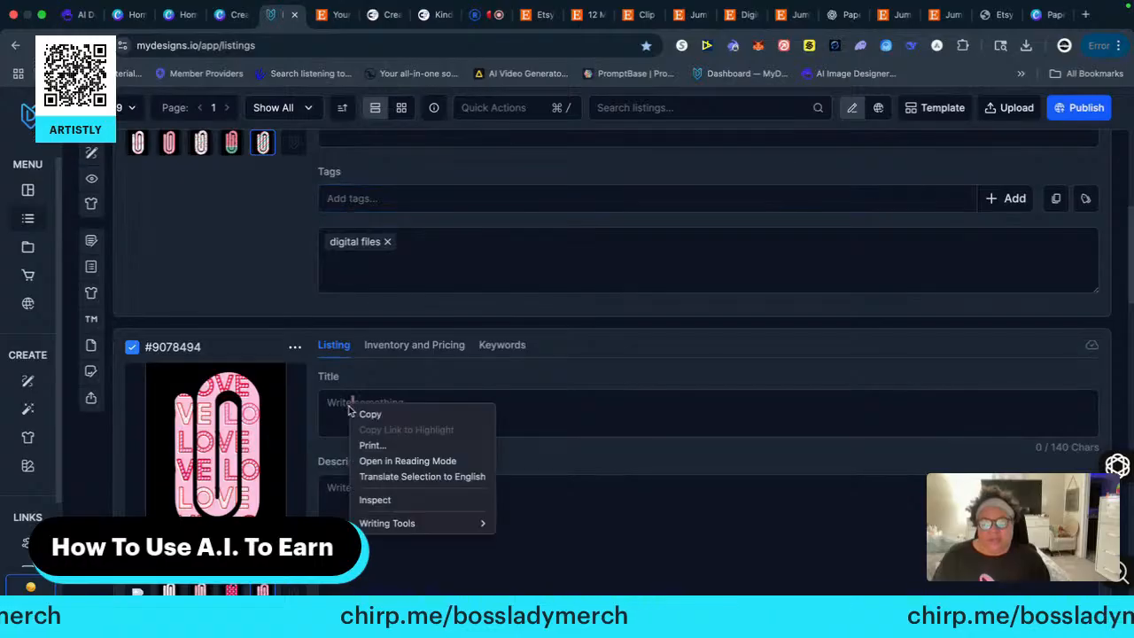
click(370, 444)
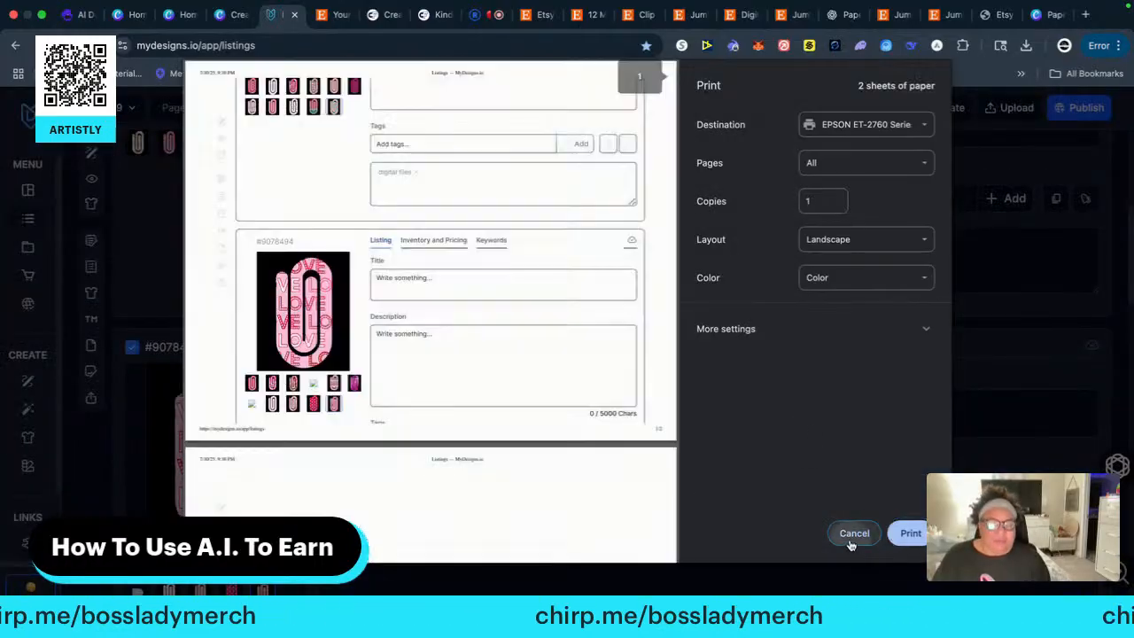
click(852, 532)
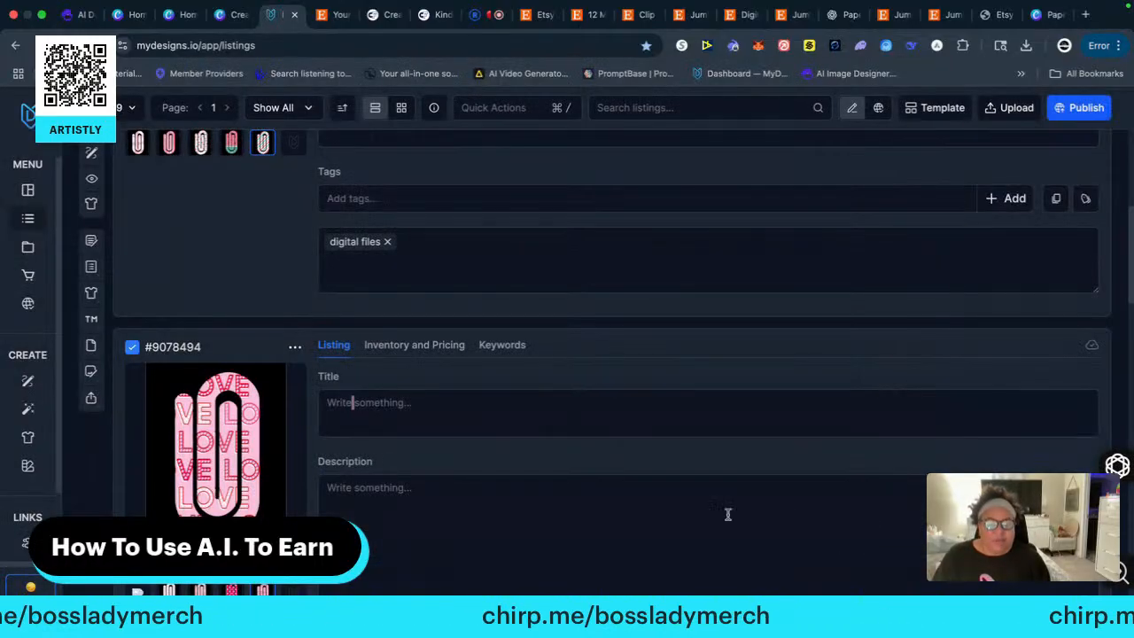
click(335, 404)
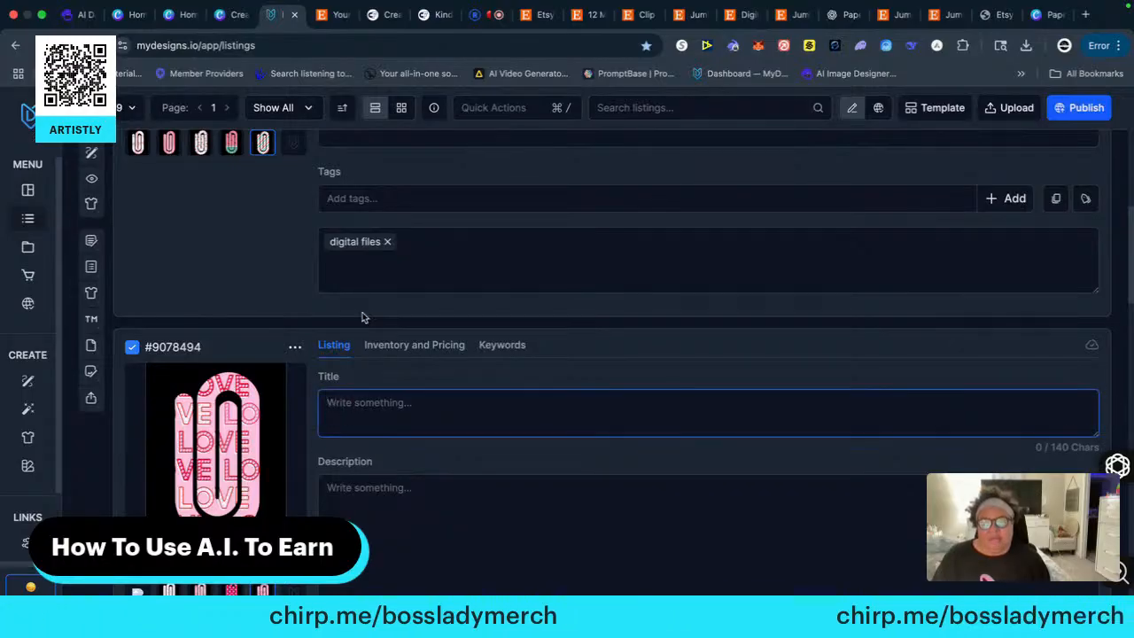
Copy the full description text "Jumbo Paperclip Bookmarker" from listing #9078508
scroll(416, 272, up, 3)
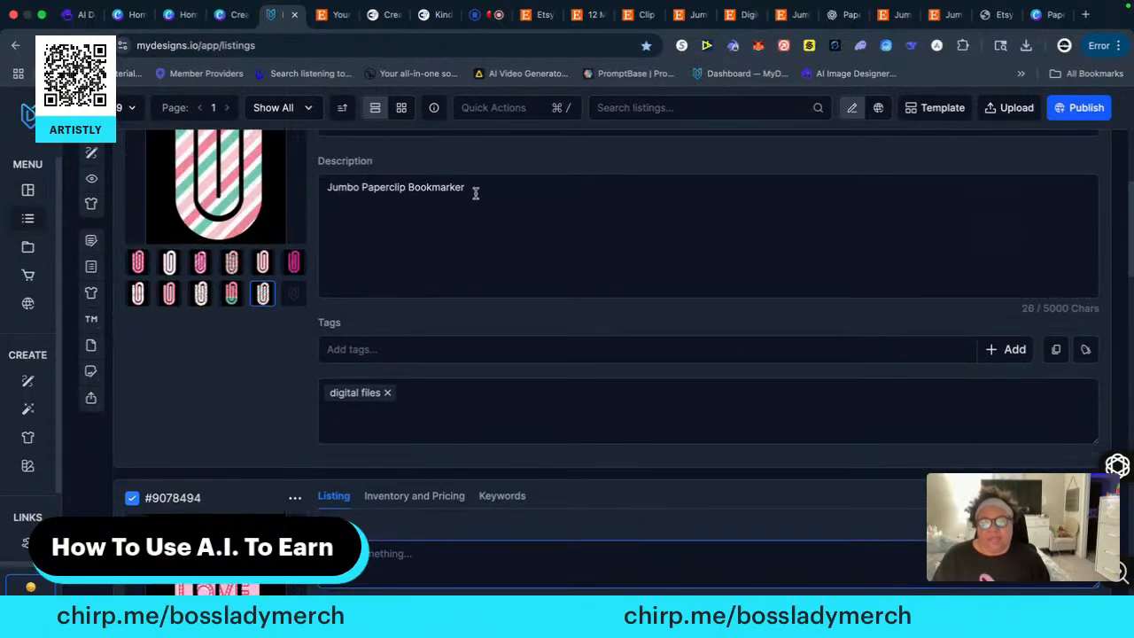
drag(475, 193, 324, 189)
right_click(361, 191)
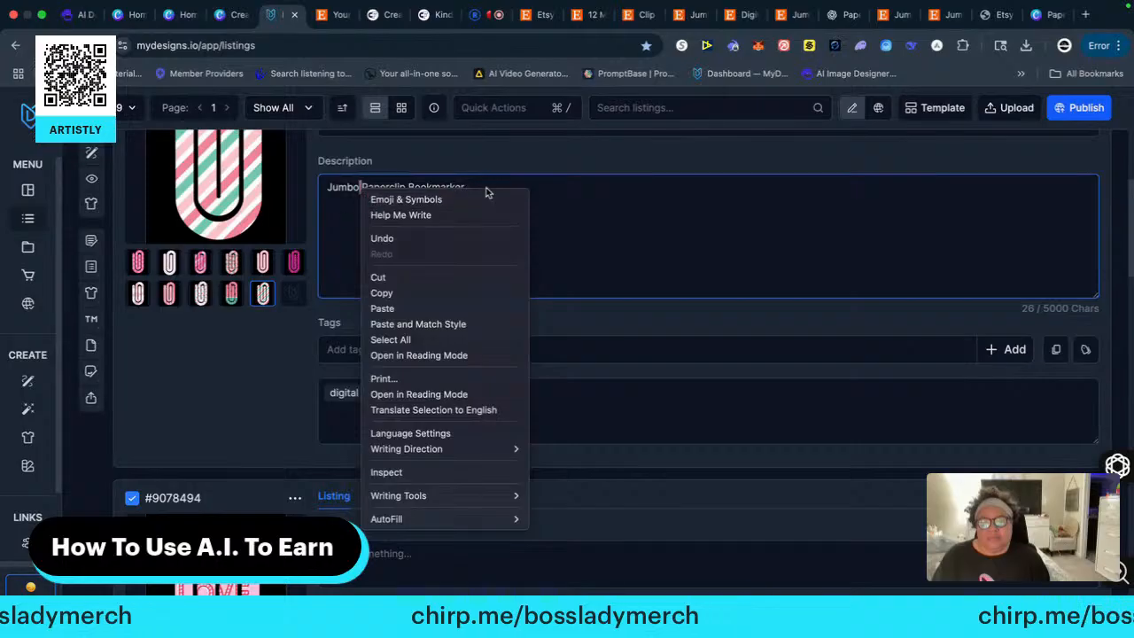
click(481, 184)
drag(466, 187, 326, 186)
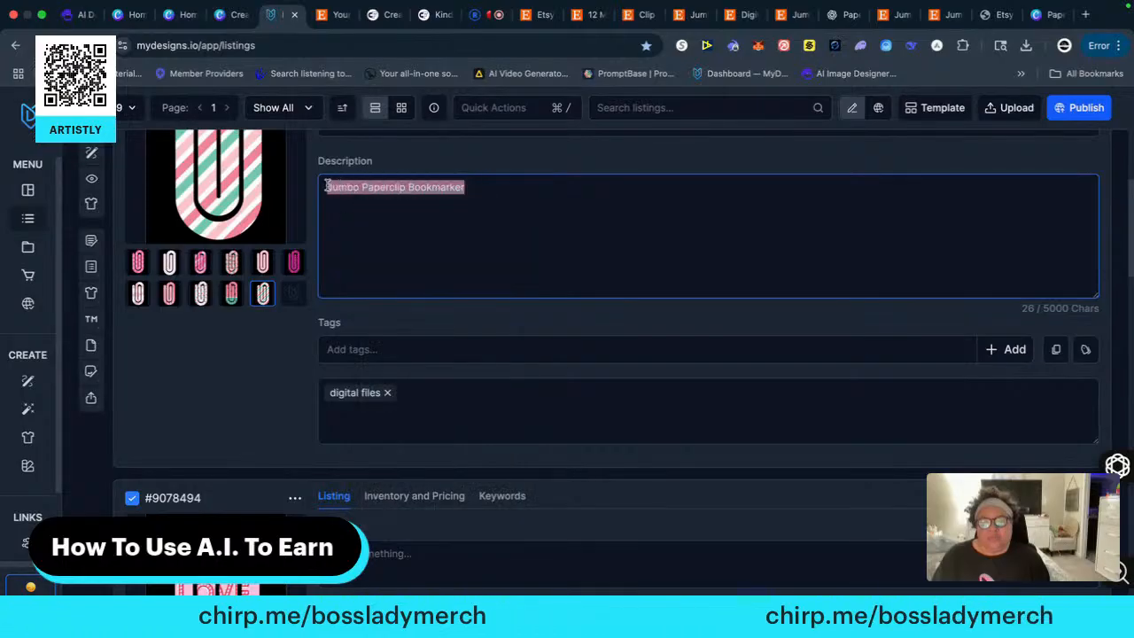
right_click(346, 187)
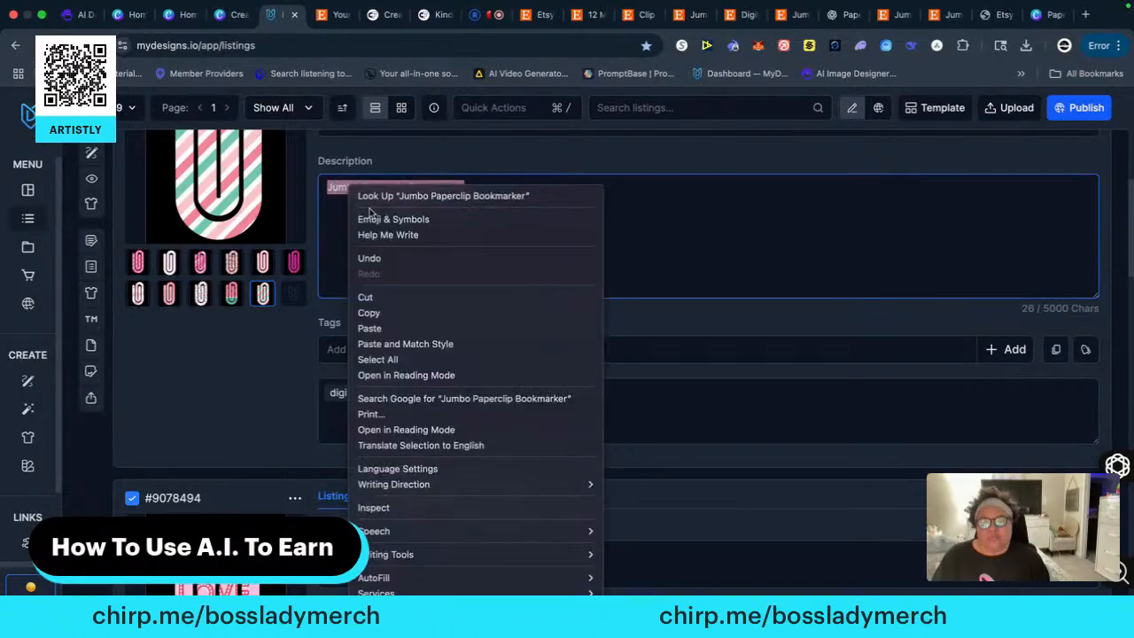
click(379, 311)
Paste the copied text "Jumbo Paperclip Bookmarker" as the title of listing #9078494
scroll(301, 408, down, 5)
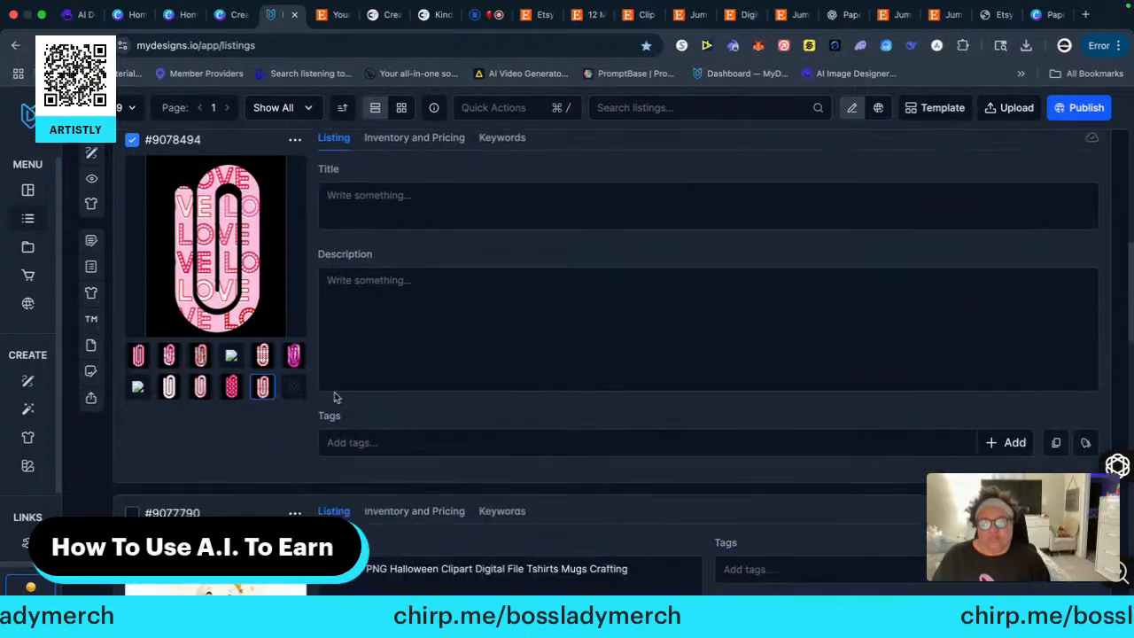
right_click(363, 196)
click(350, 223)
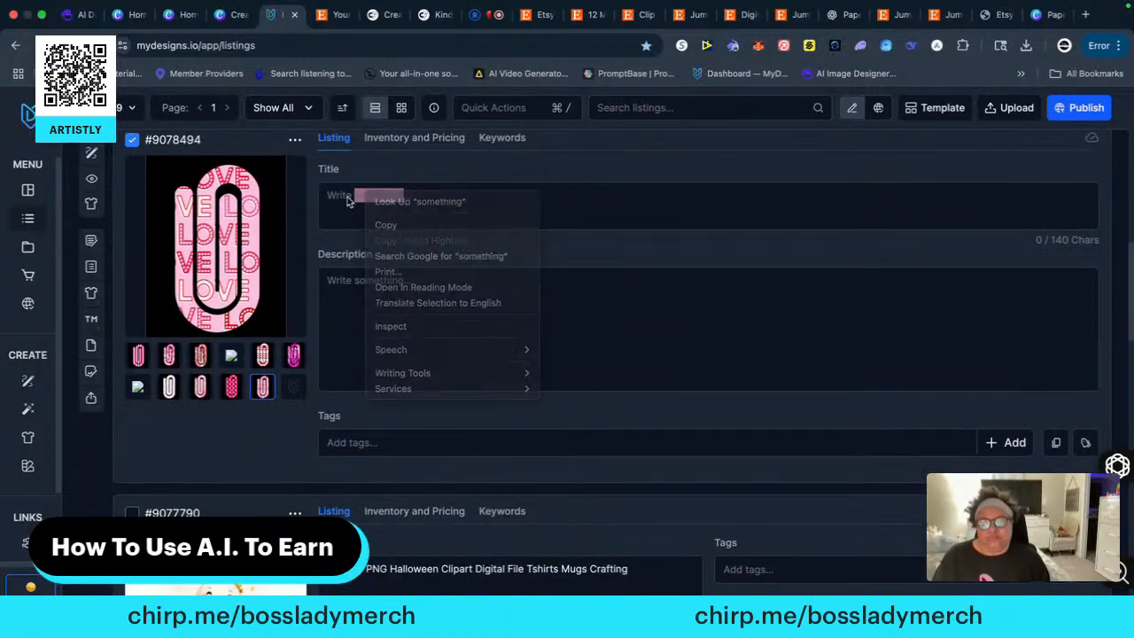
click(358, 197)
right_click(358, 197)
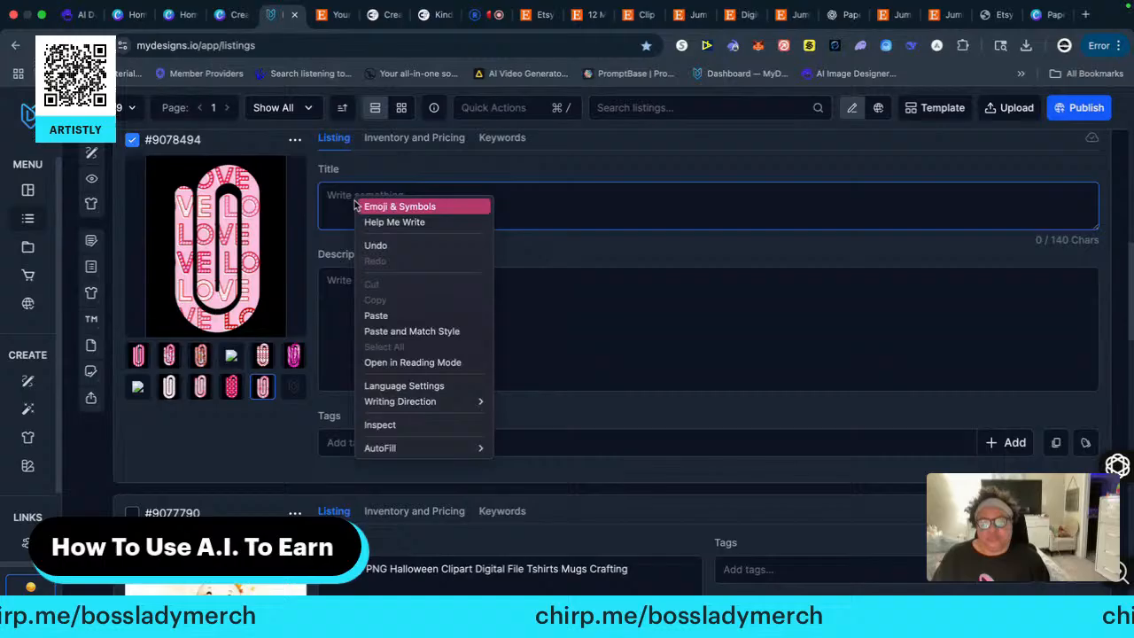
click(376, 315)
Paste the same "Jumbo Paperclip Bookmarker" text as the description of listing #9078494
right_click(351, 292)
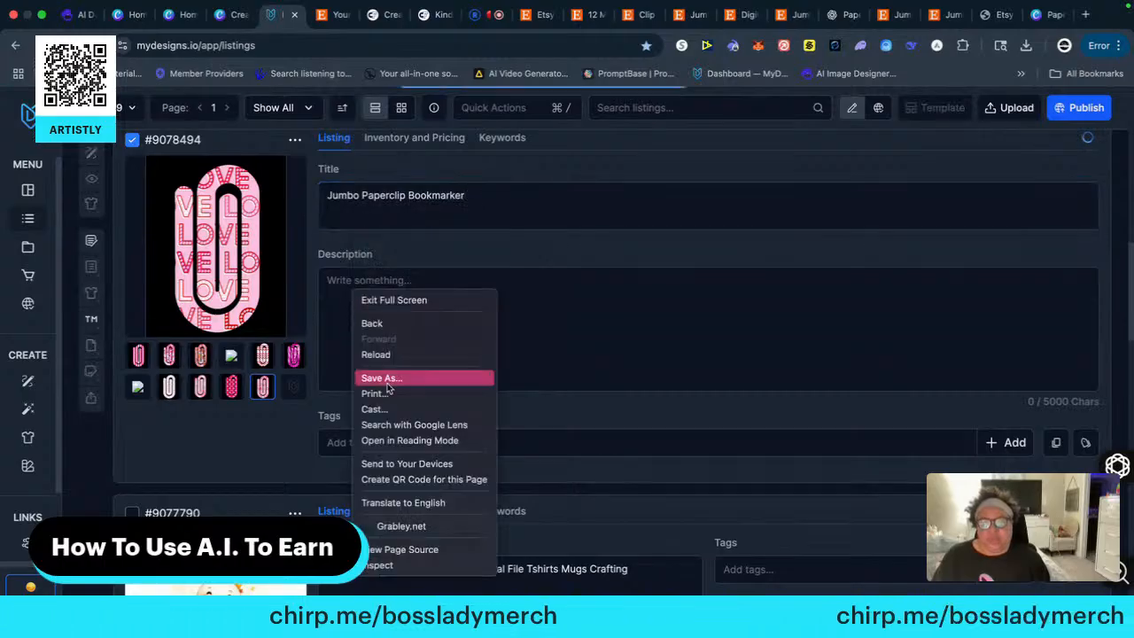
click(347, 292)
right_click(345, 282)
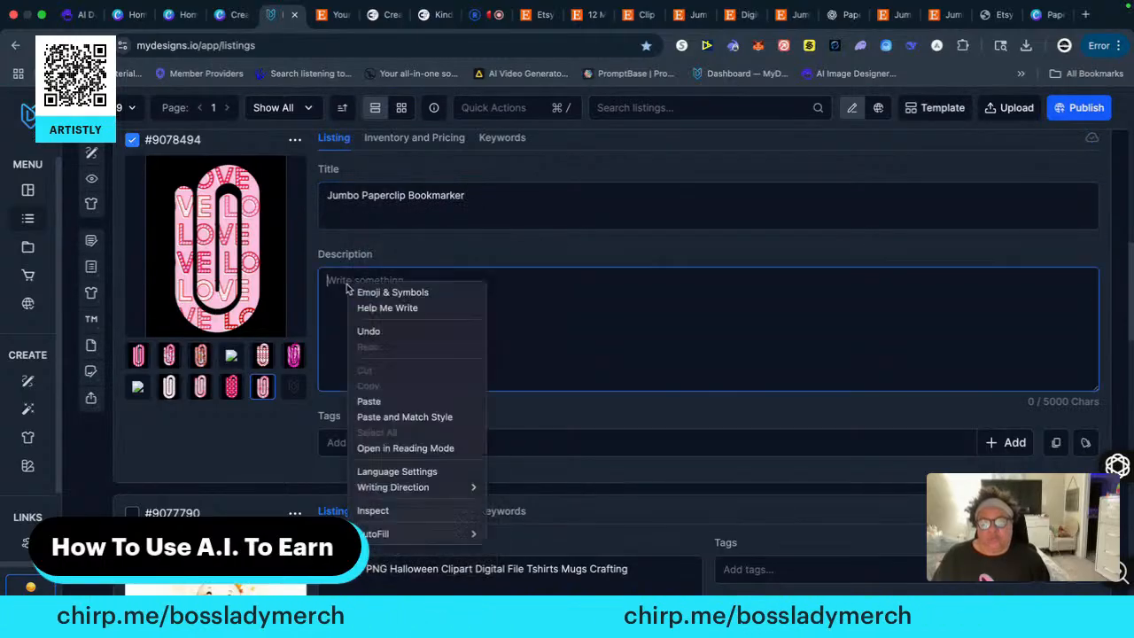
click(381, 401)
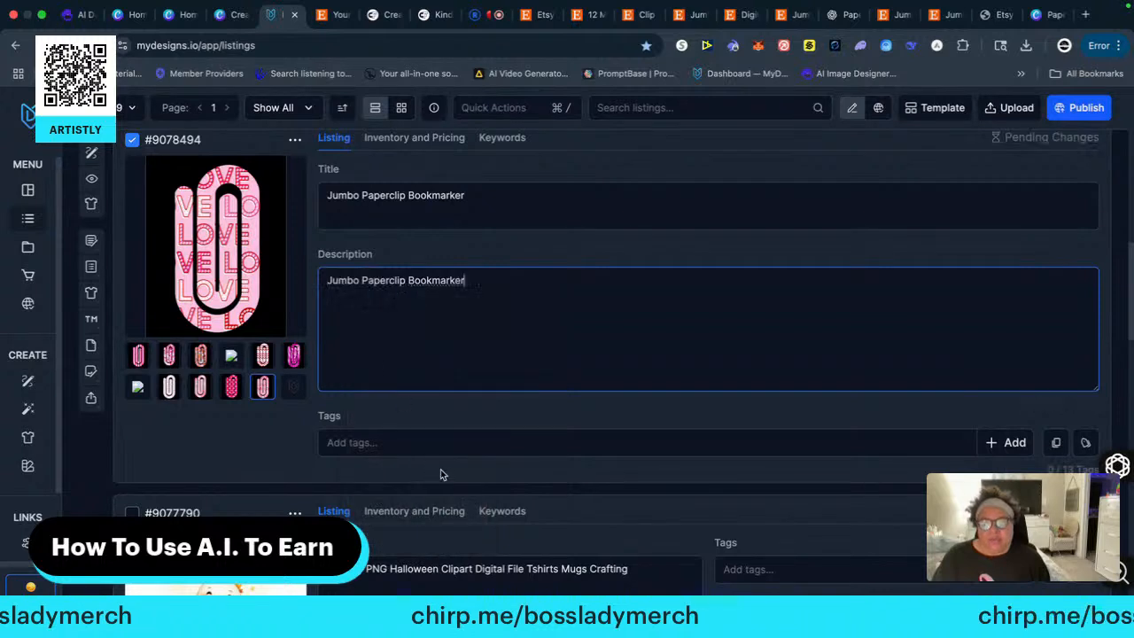
Add the tag "digital files" to listing #9078494
scroll(434, 465, down, 2)
click(371, 334)
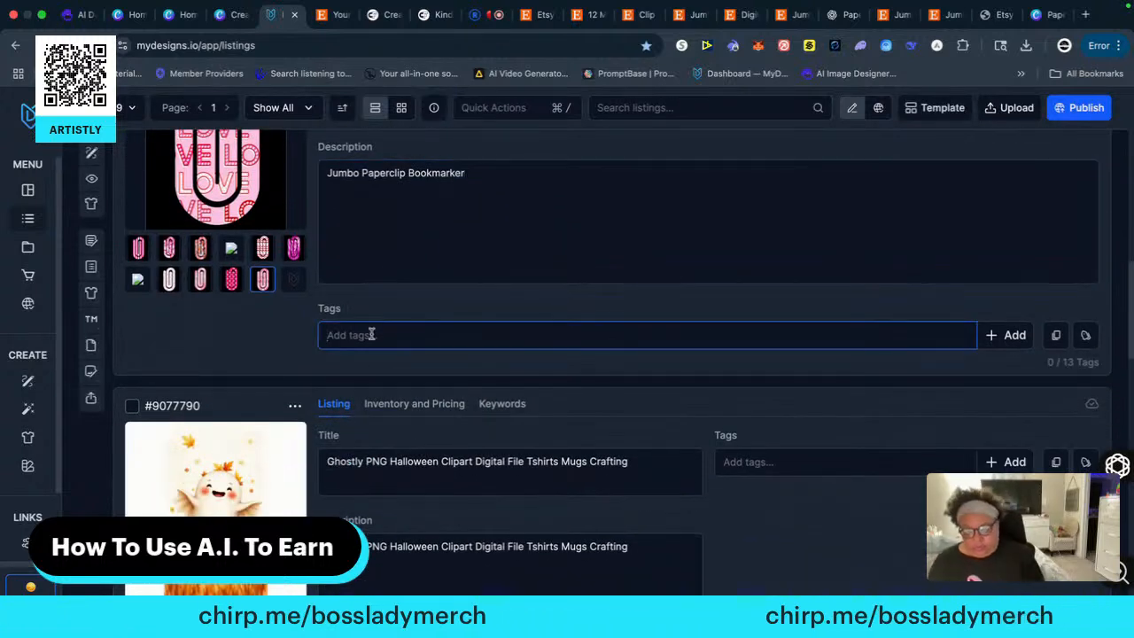
text(digital)
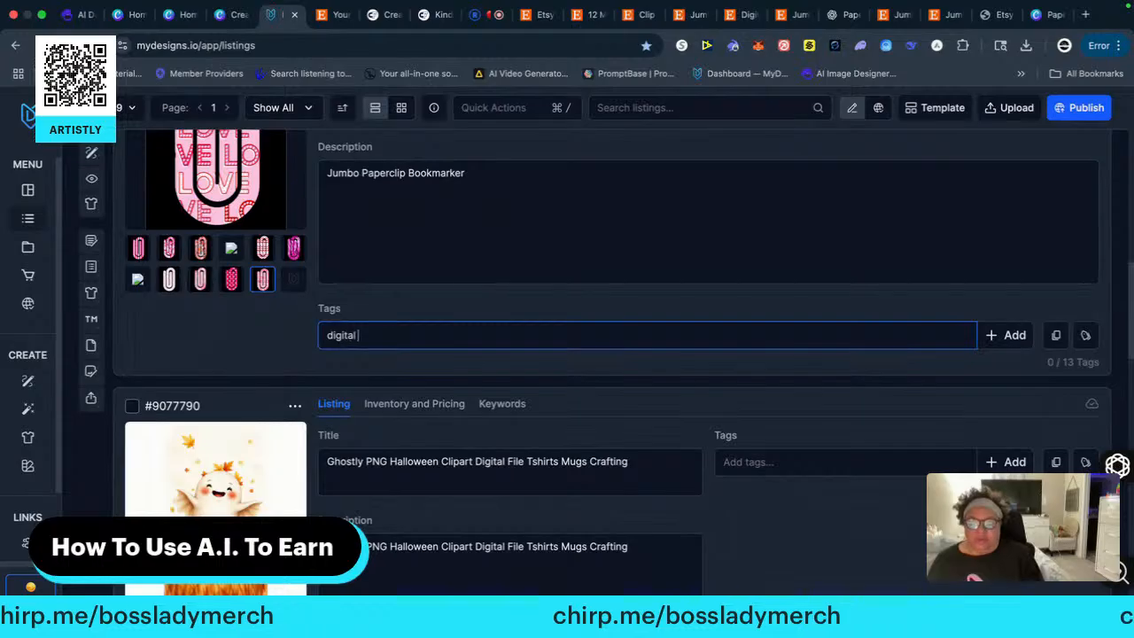
text( files)
key(Return)
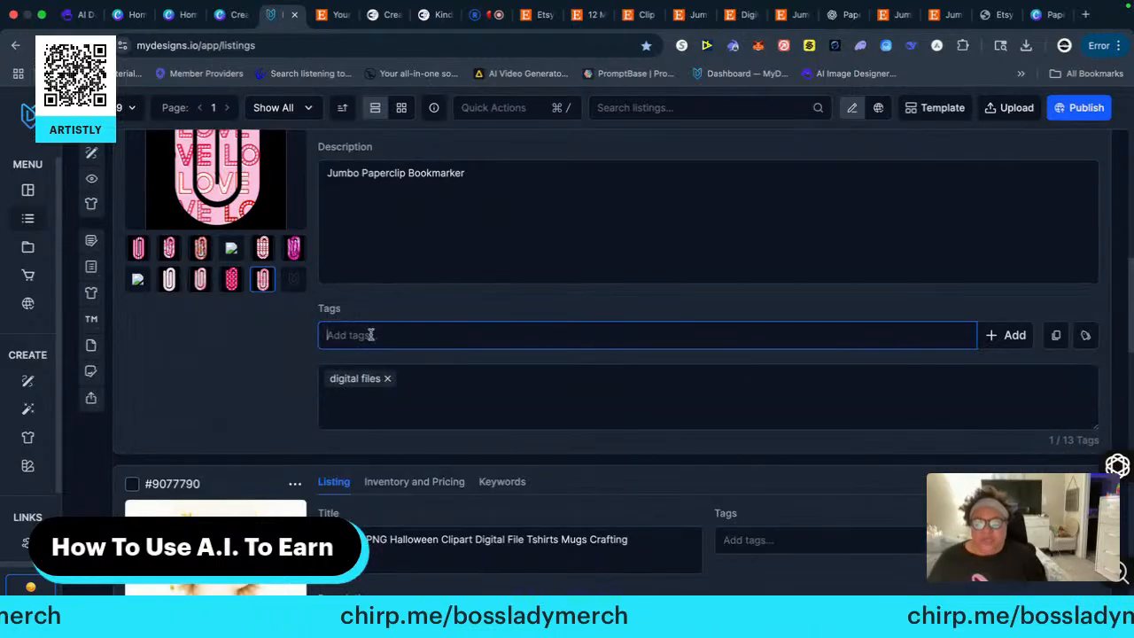
Paste "Jumbo Paperclip Bookmarker" as the title of listing #9078510
scroll(284, 402, down, 1)
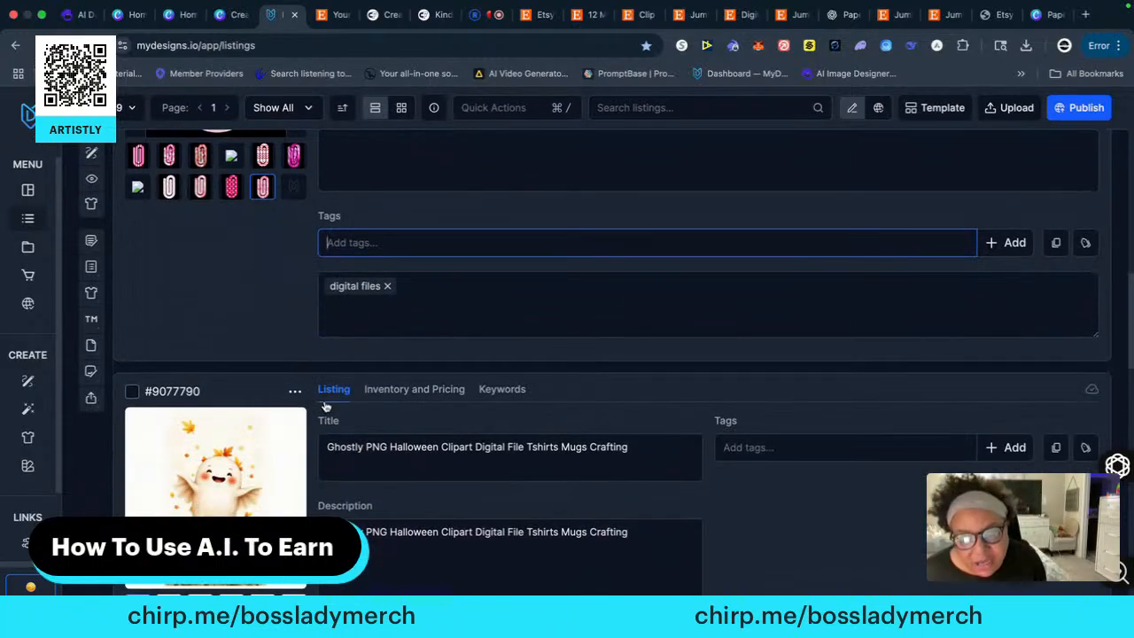
scroll(328, 404, up, 5)
scroll(330, 408, up, 5)
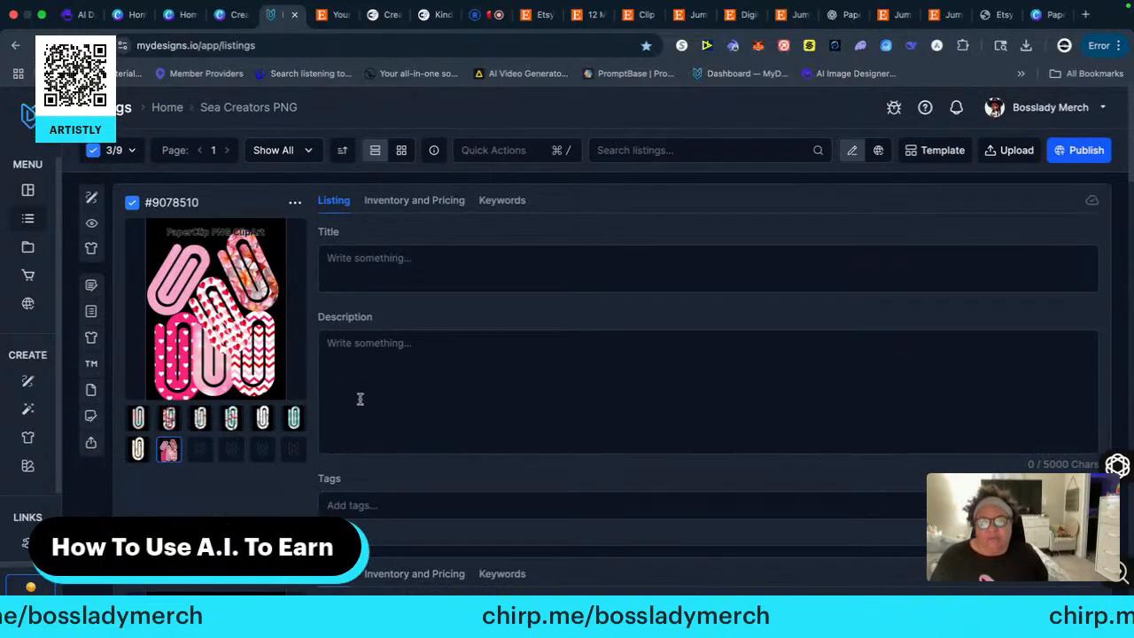
right_click(344, 258)
click(343, 278)
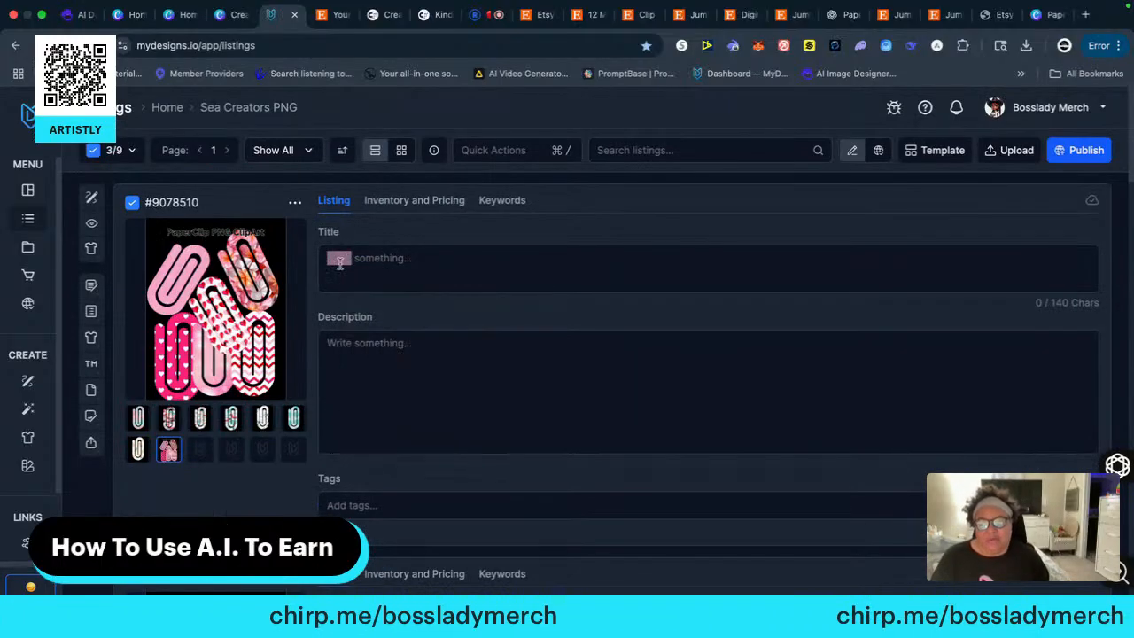
click(346, 263)
right_click(344, 258)
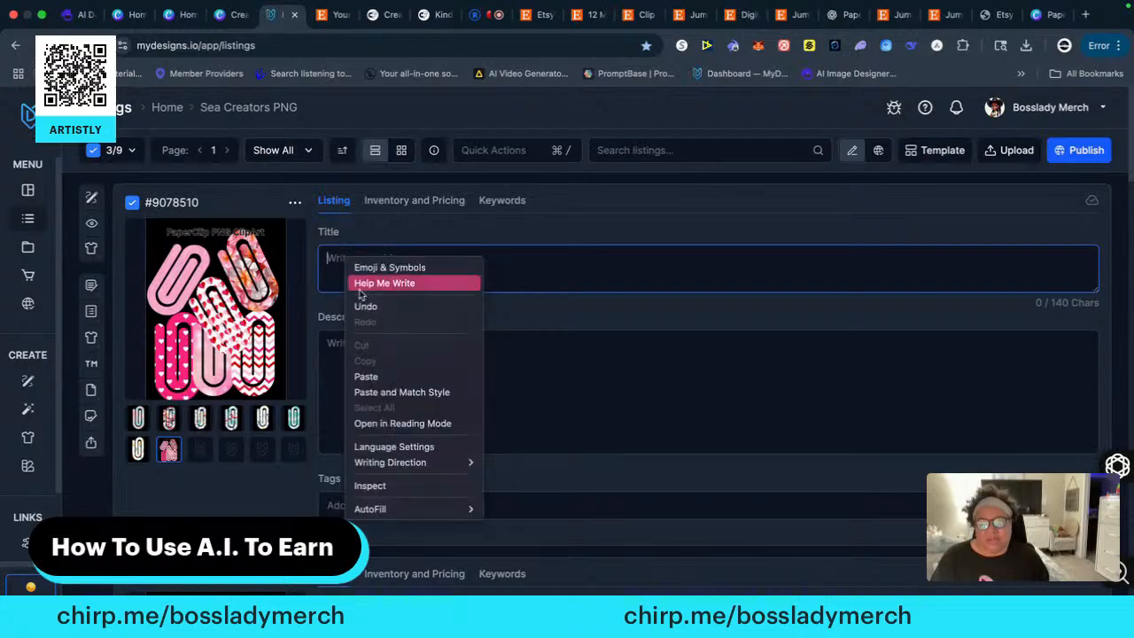
click(367, 375)
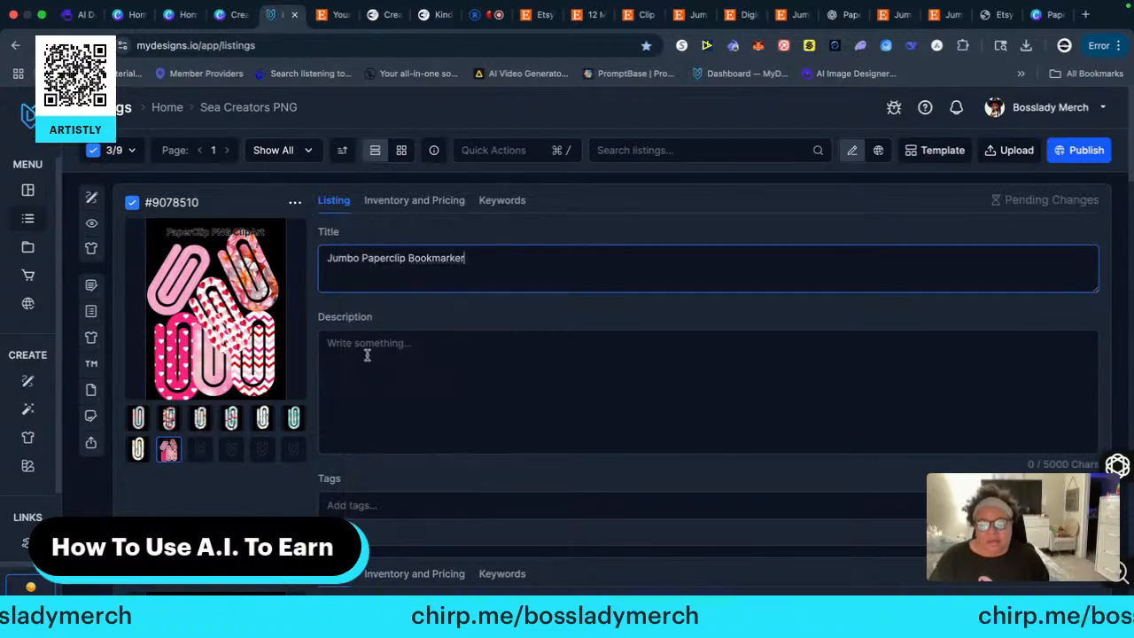
Paste "Jumbo Paperclip Bookmarker" as the description of listing #9078510 and open its tags entry for editing
click(366, 354)
right_click(360, 349)
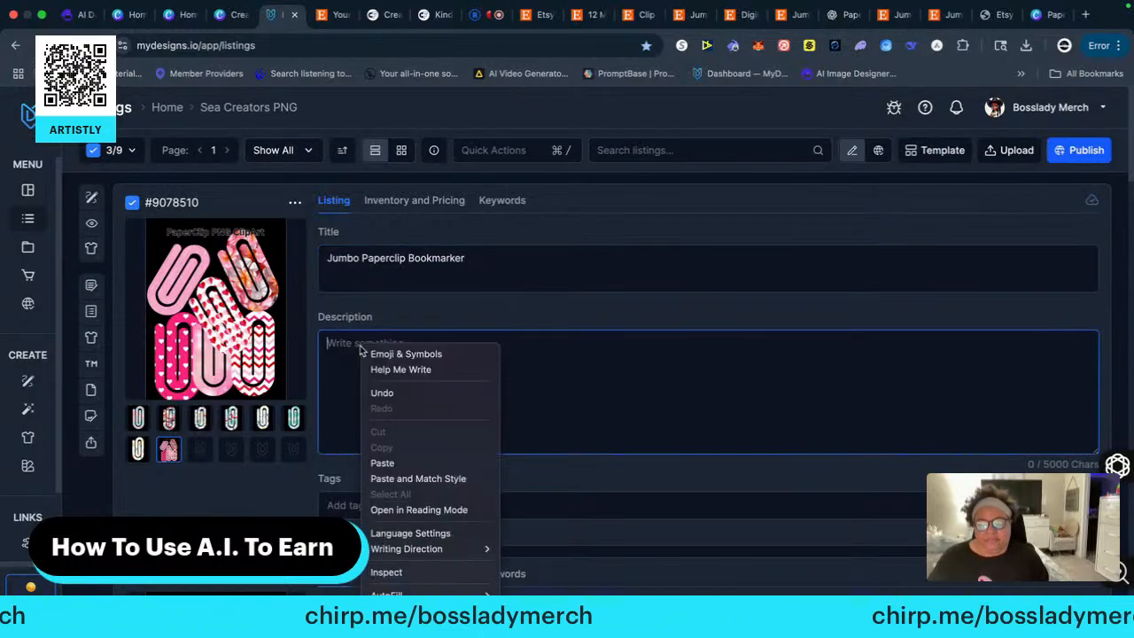
click(383, 462)
click(377, 494)
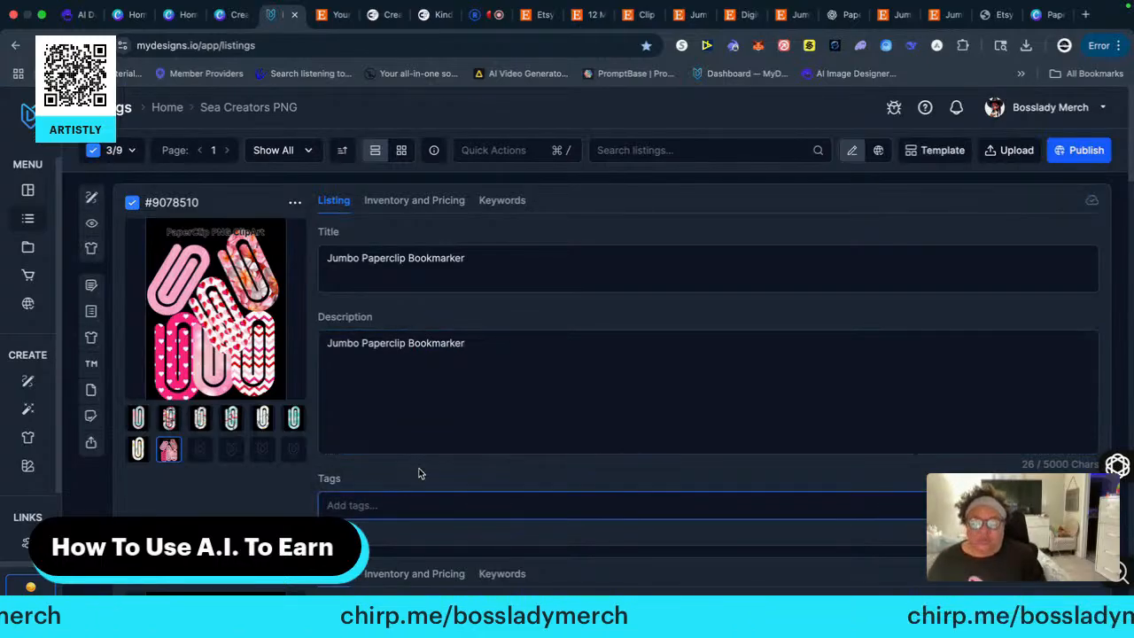
Add the tag "digital clips" to listing #9078510
text(digital clips)
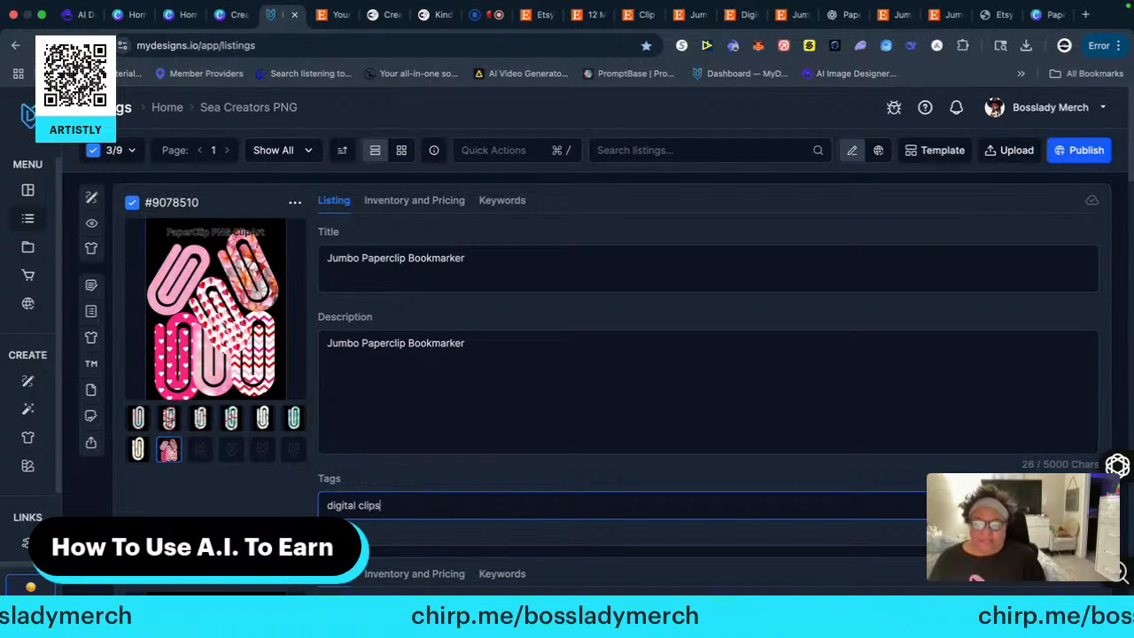
key(Return)
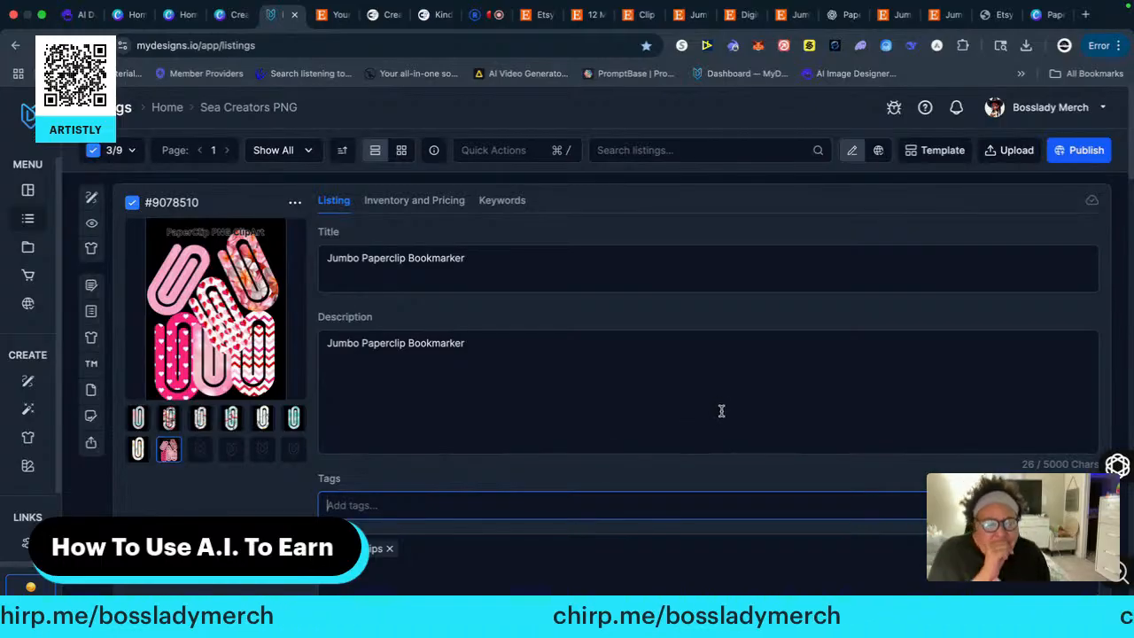
scroll(727, 404, down, 4)
scroll(717, 406, down, 3)
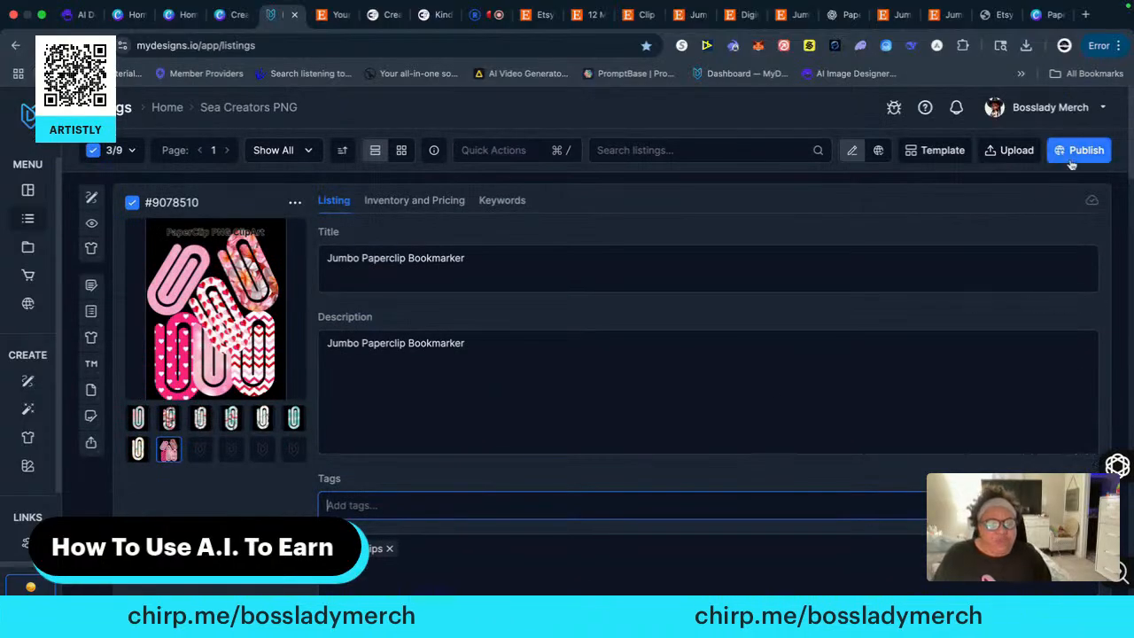
Start publishing the checked listings as digital products on Etsy, using the "Select files to sell" mode
click(1076, 154)
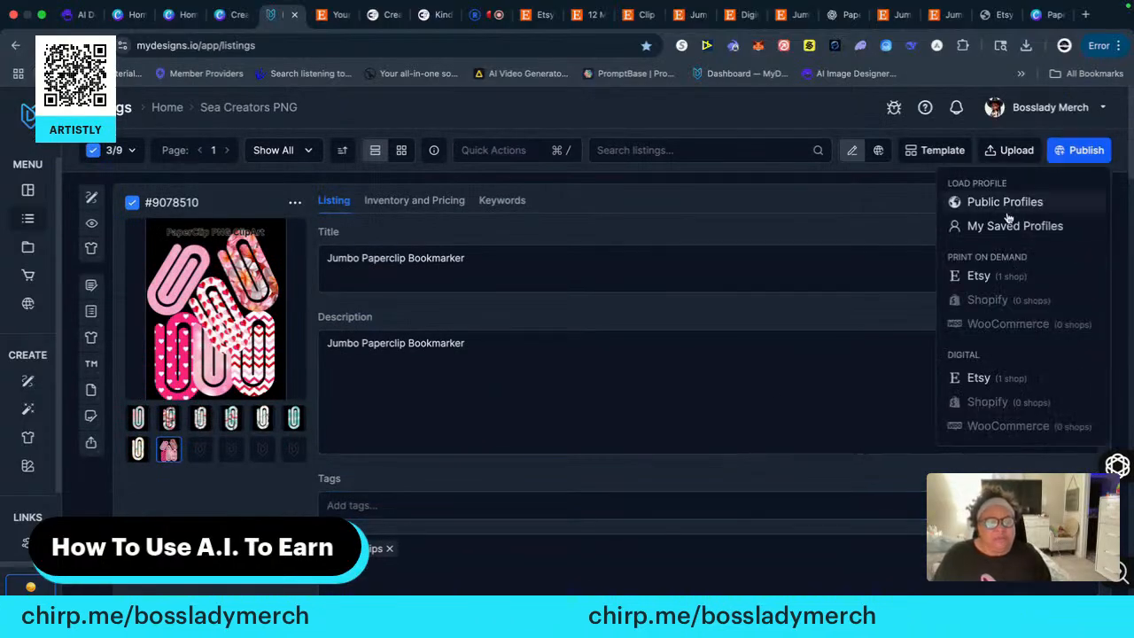
click(979, 379)
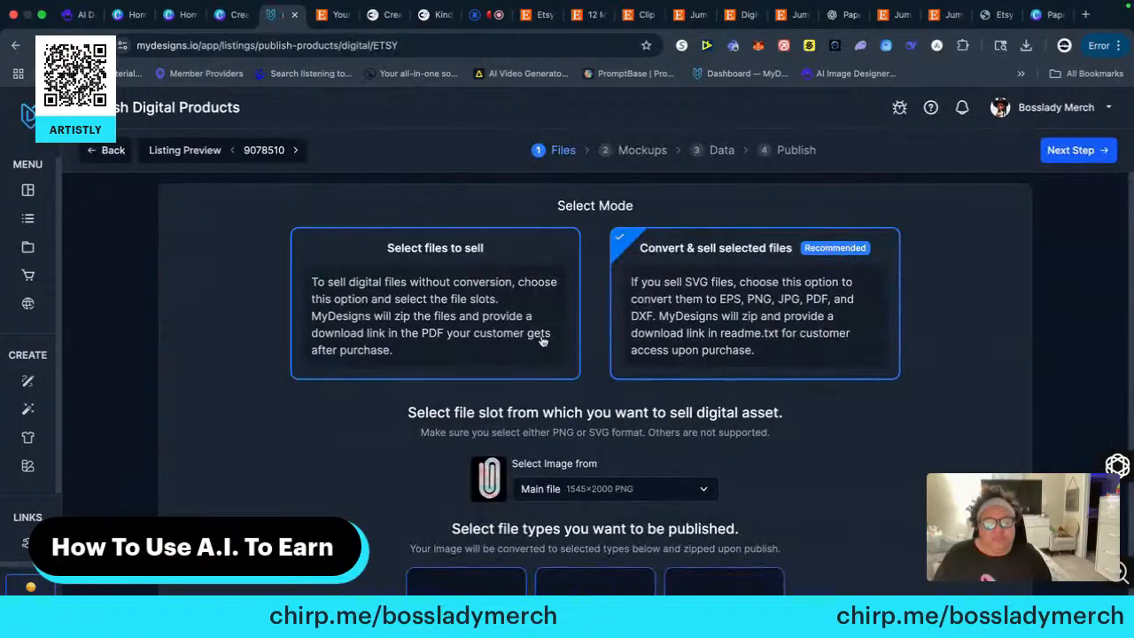
click(396, 306)
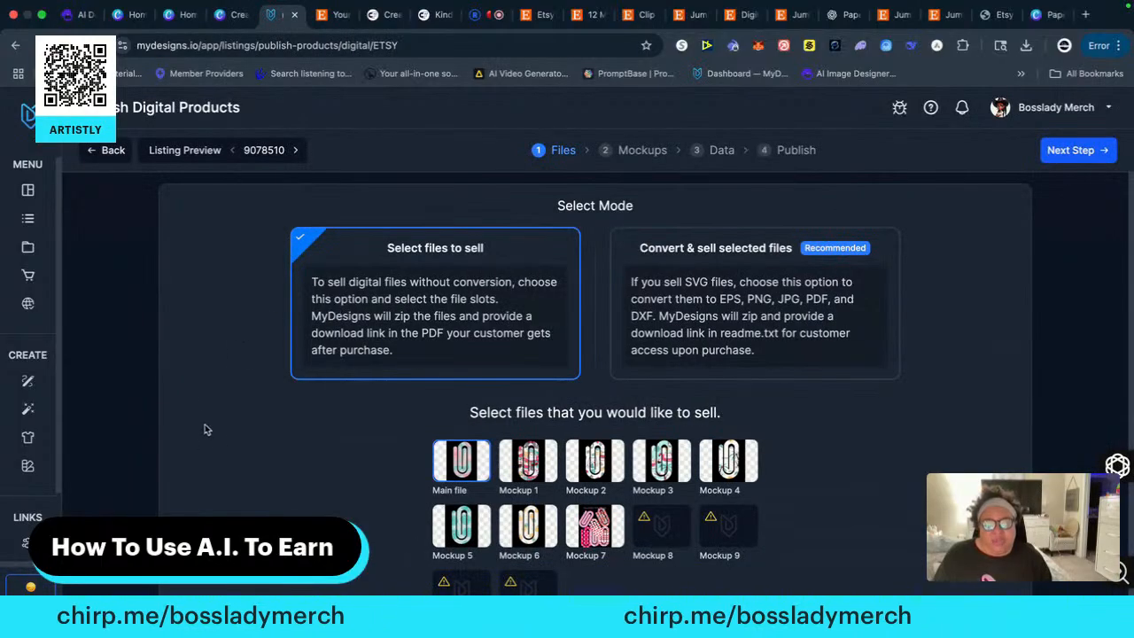
Add Mockups 1 to 6 to the main file as files to sell, leaving out Mockup 7
scroll(233, 439, down, 1)
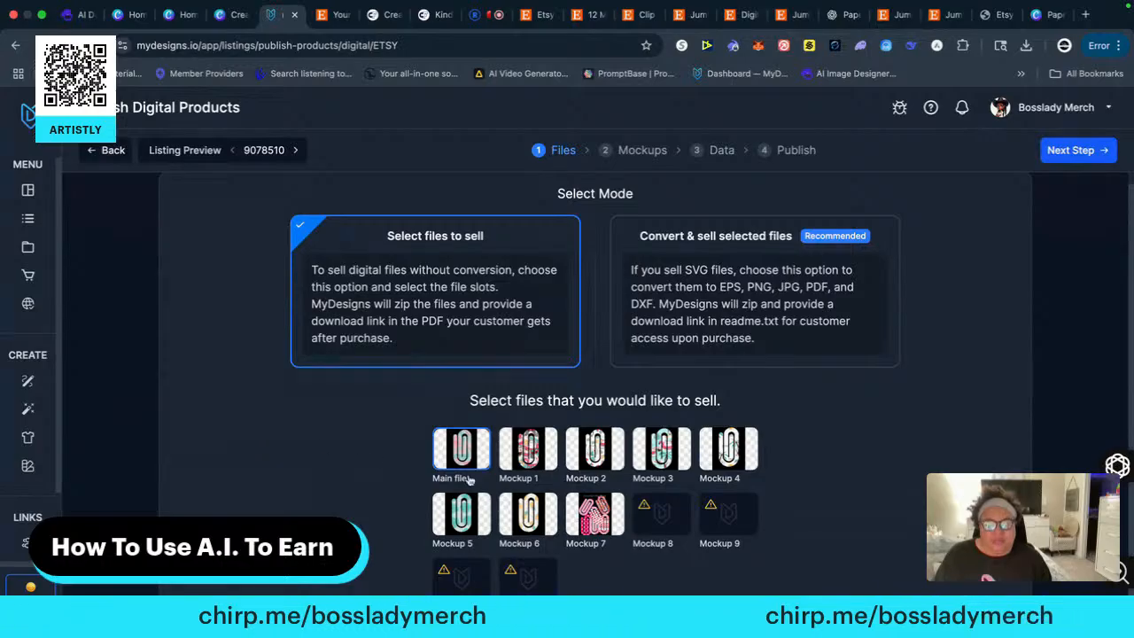
click(532, 456)
click(600, 456)
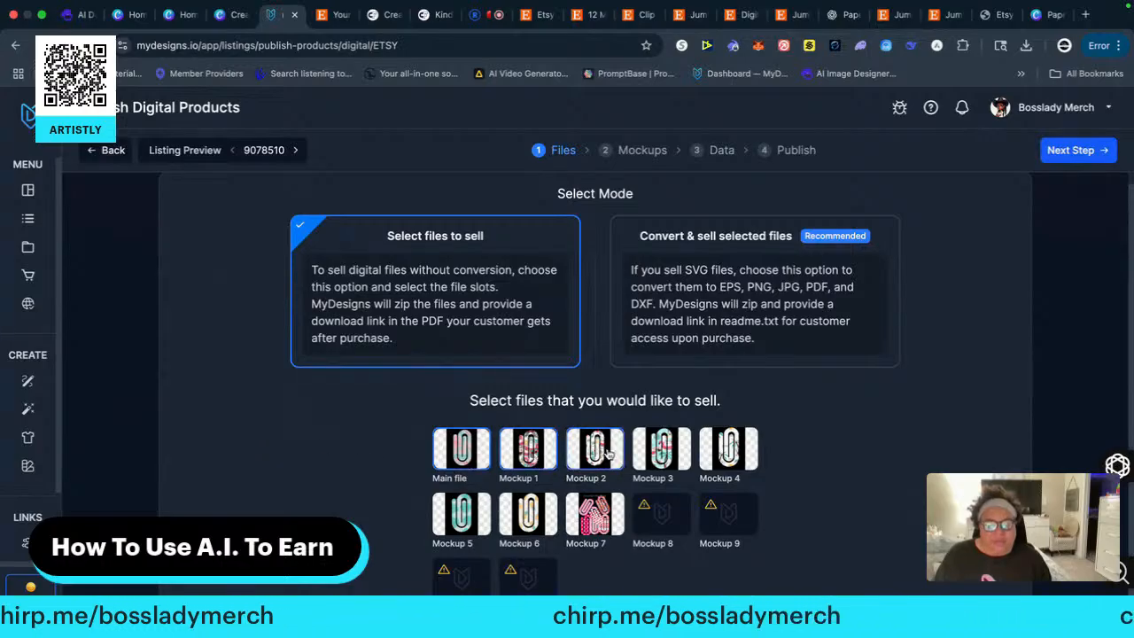
click(672, 453)
click(728, 452)
click(597, 523)
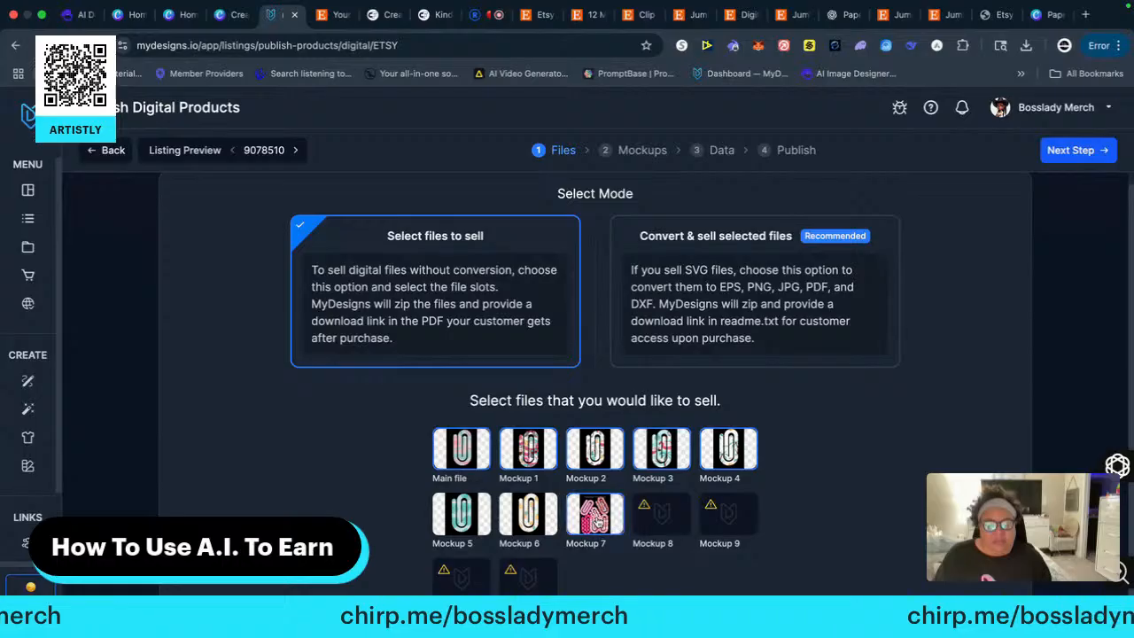
click(597, 523)
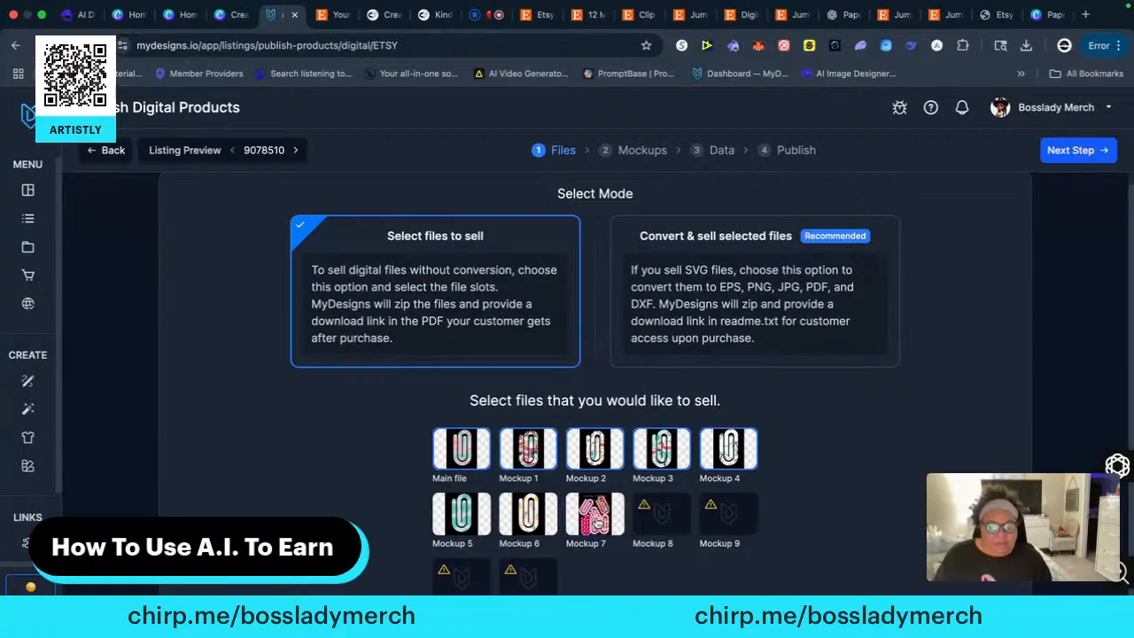
click(534, 519)
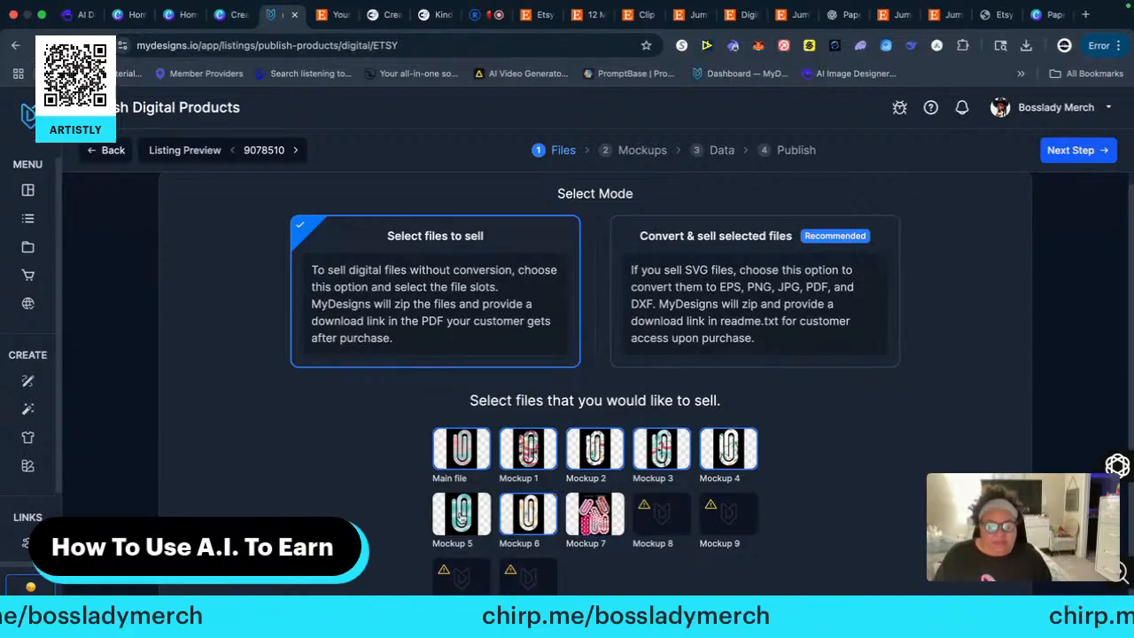
click(463, 519)
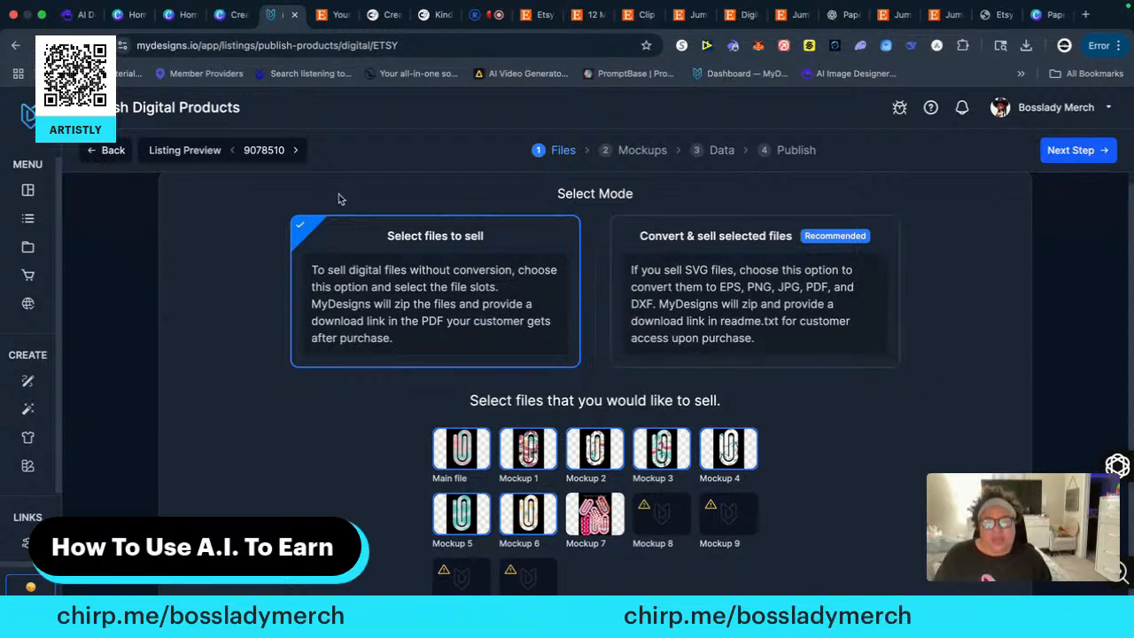
For listing 9078508, add Mockups 7 to 10 to the files to sell
click(297, 150)
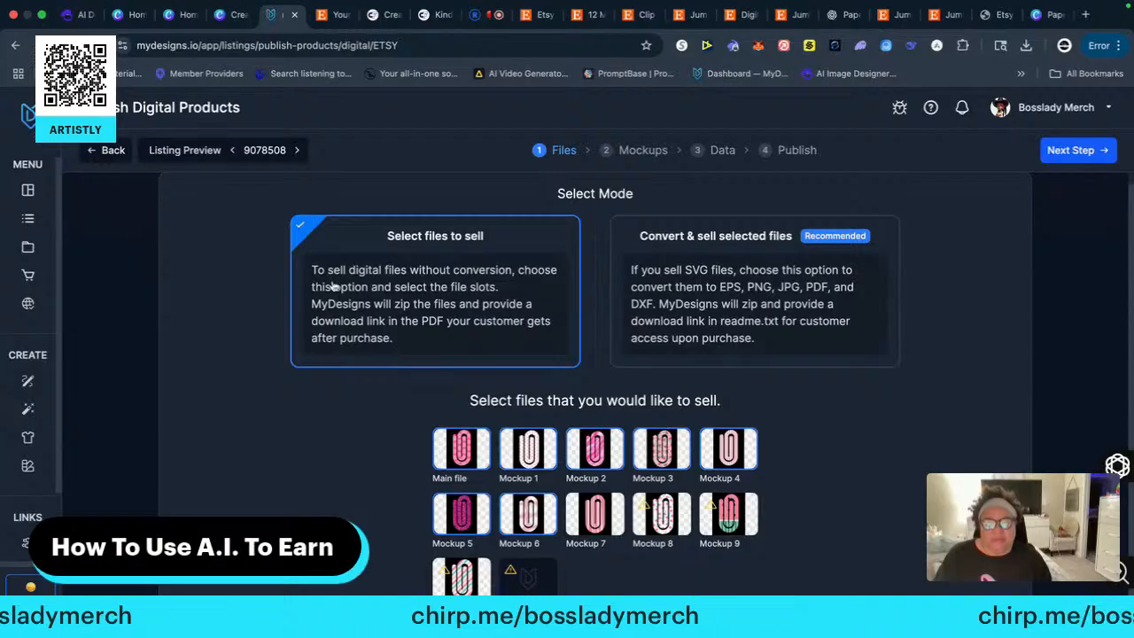
click(597, 518)
click(667, 526)
click(730, 526)
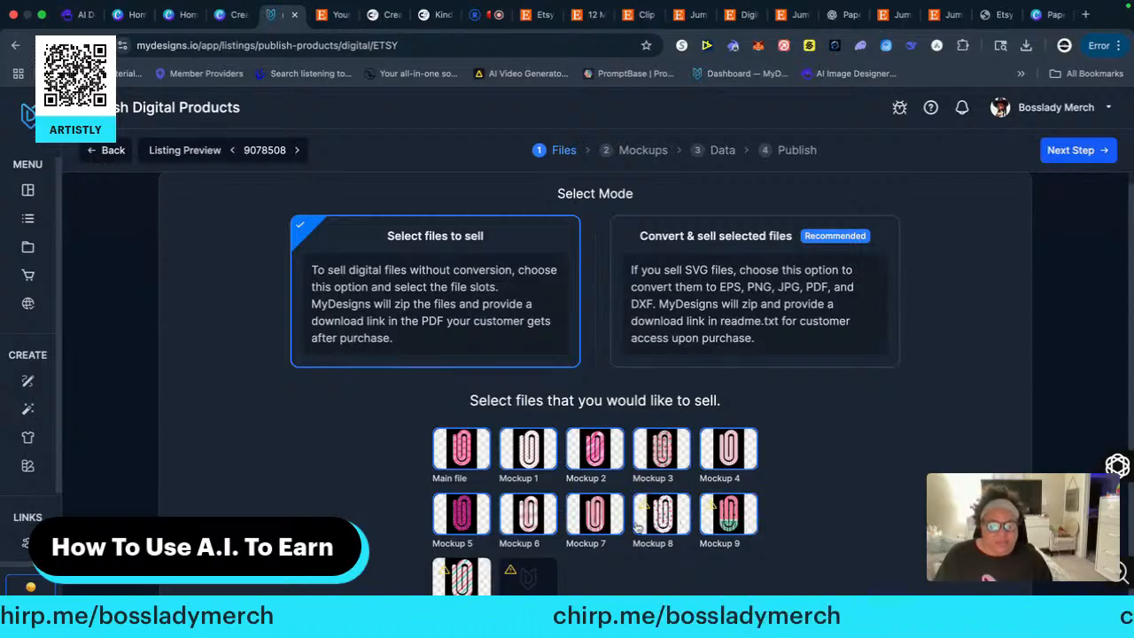
click(458, 574)
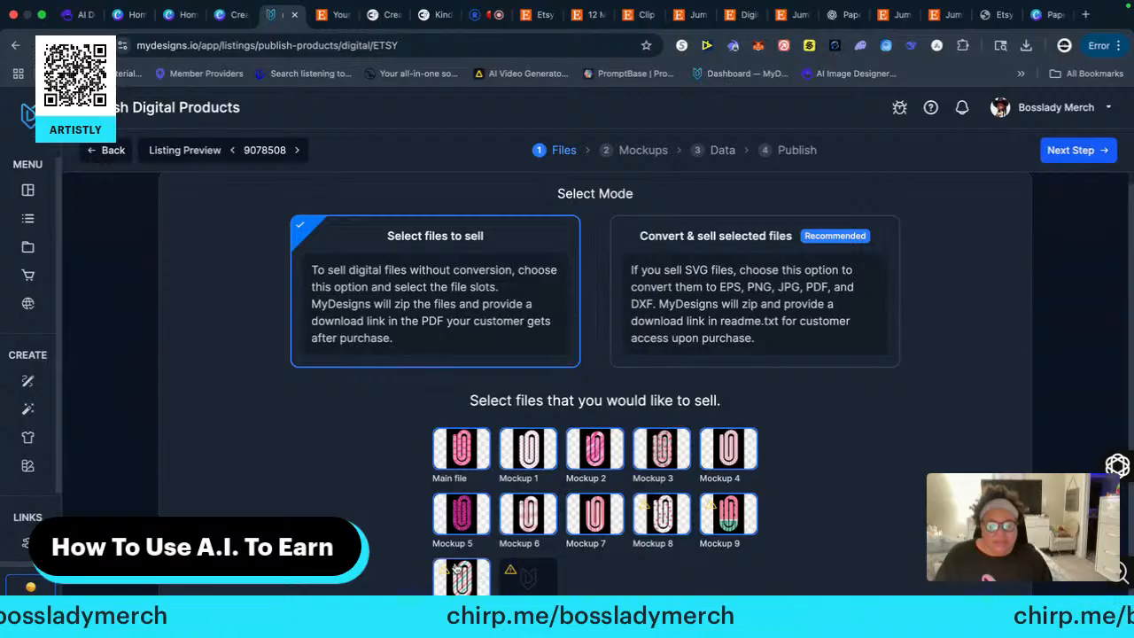
Check the file selection of listing 9078494 and go back through the previews to listing 9078510
click(297, 150)
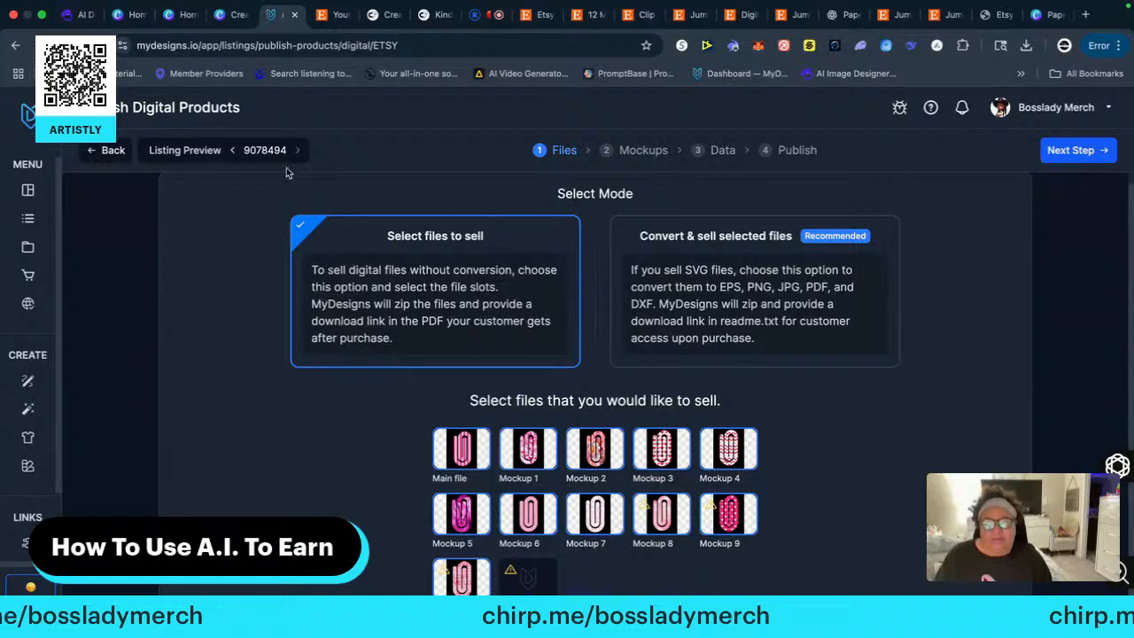
click(235, 152)
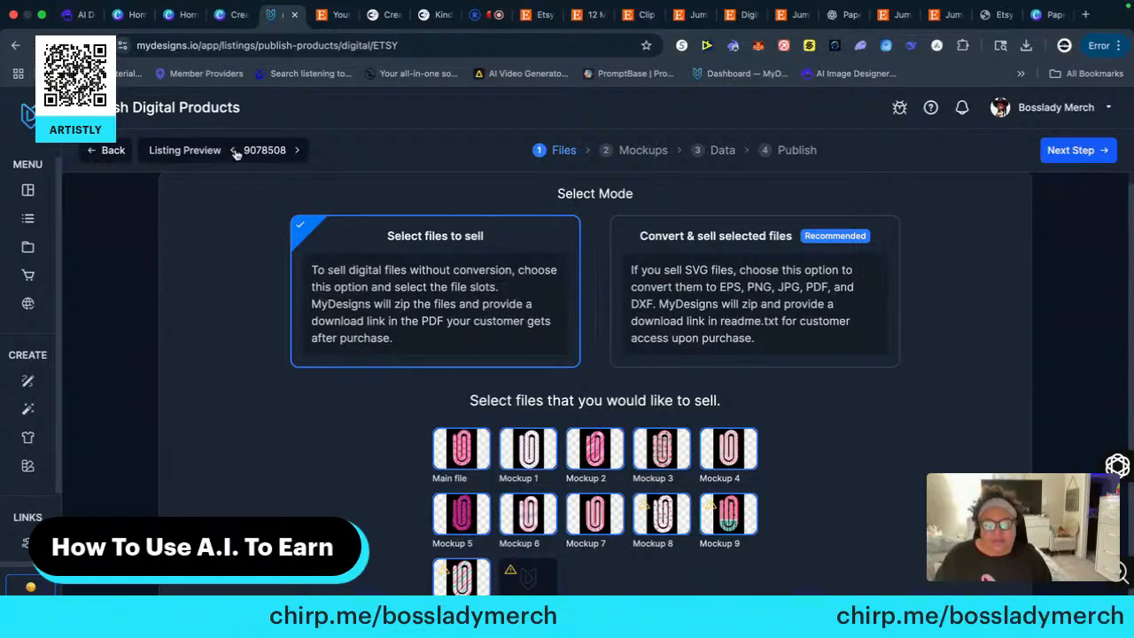
click(234, 152)
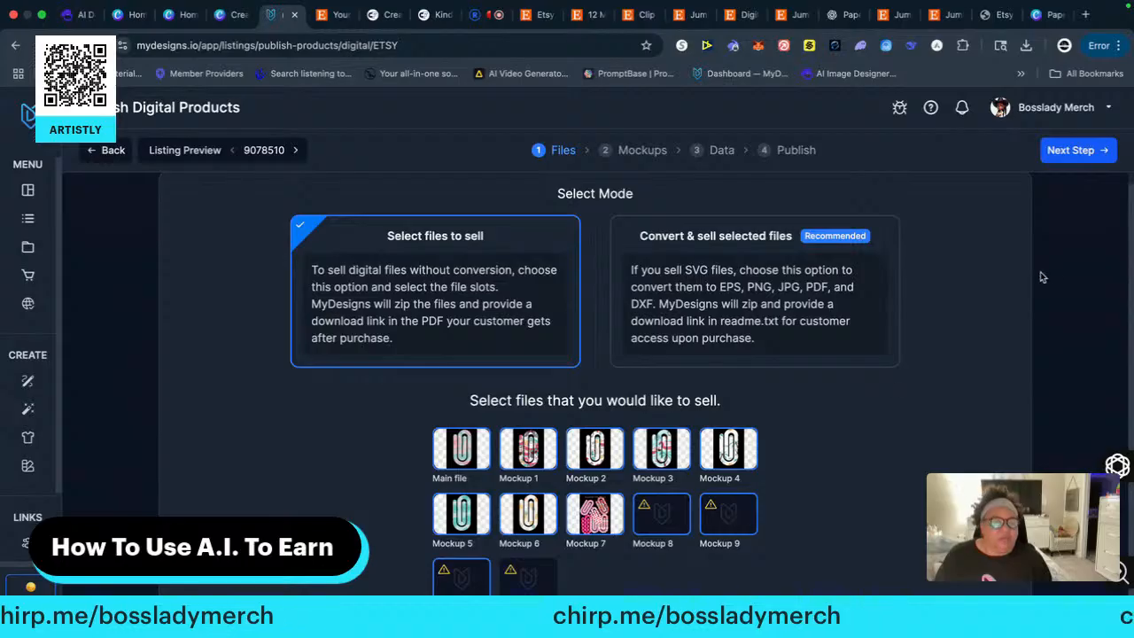
Proceed to the mockups, choose Mockup 7 as the image to be published, and continue to the listing data
click(1063, 154)
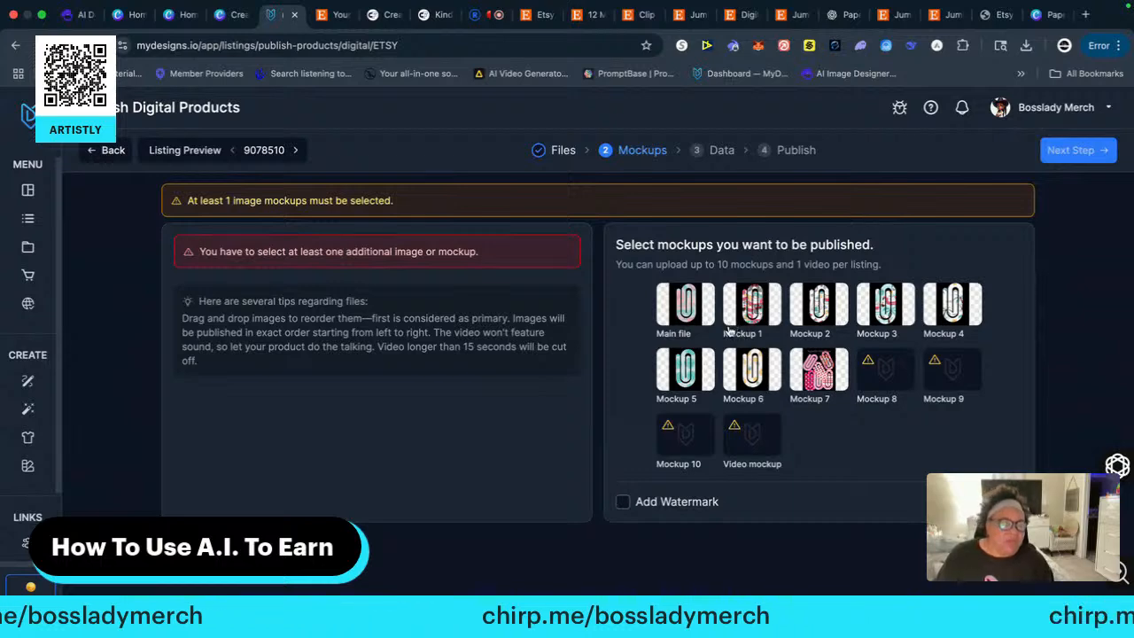
click(819, 369)
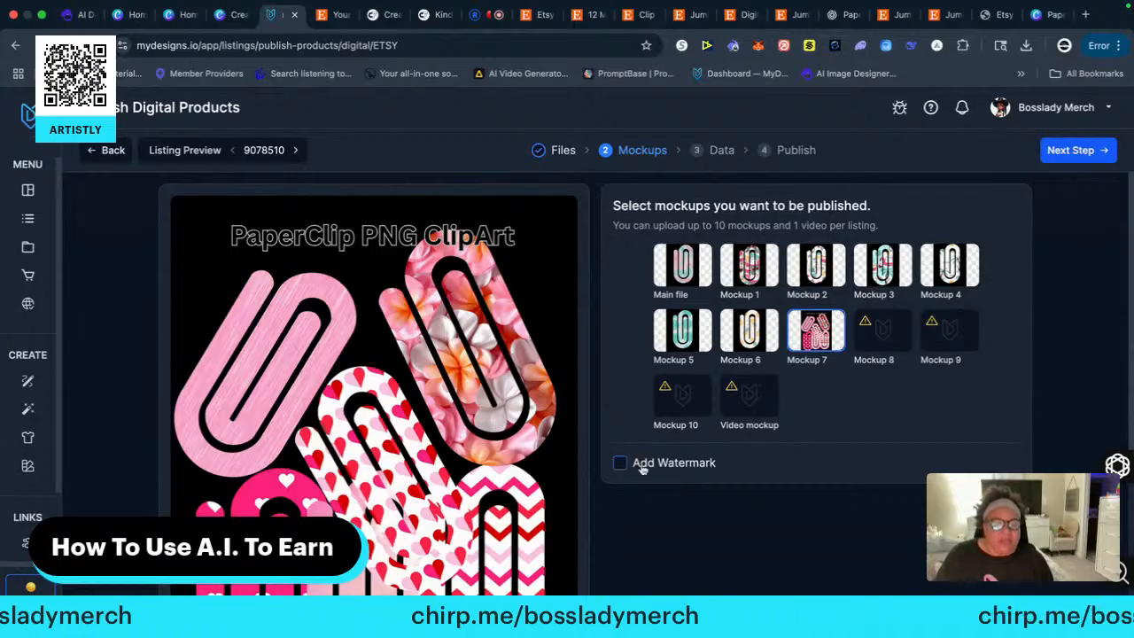
click(1076, 150)
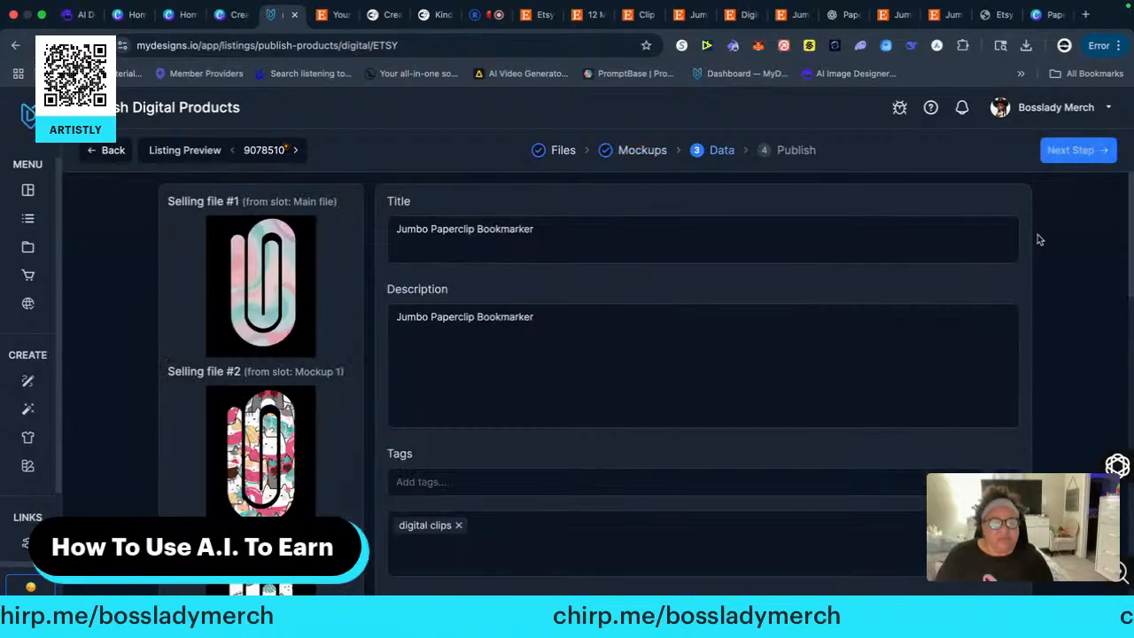
Review the data and selling files of listing 9078510 down to its price and quantity
scroll(559, 404, down, 2)
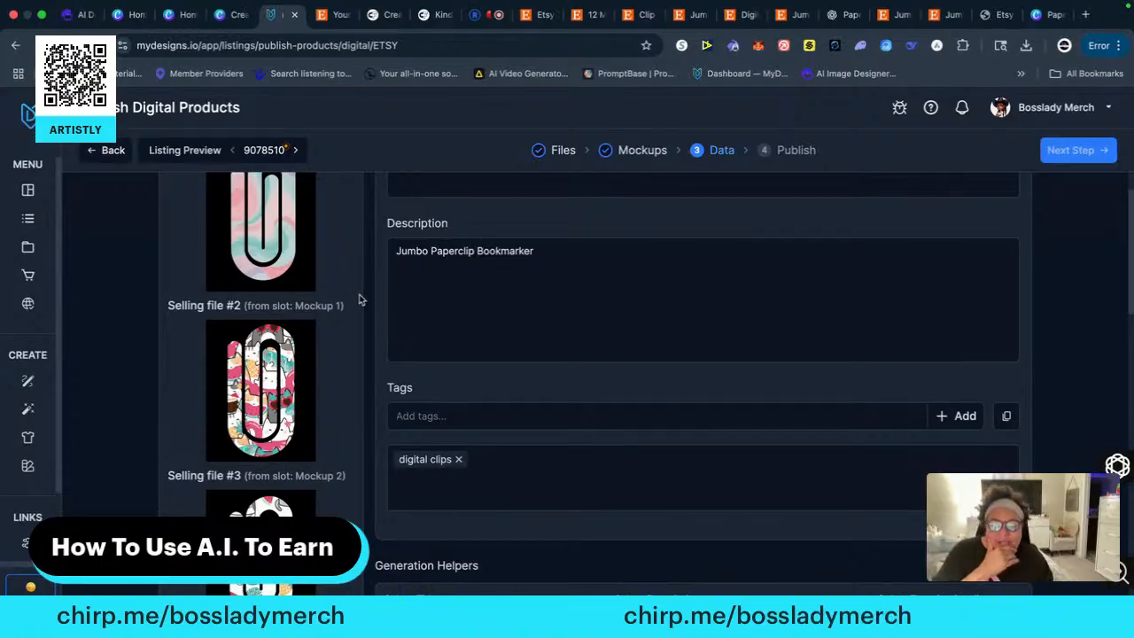
scroll(367, 299, down, 2)
scroll(368, 300, down, 5)
scroll(372, 300, down, 5)
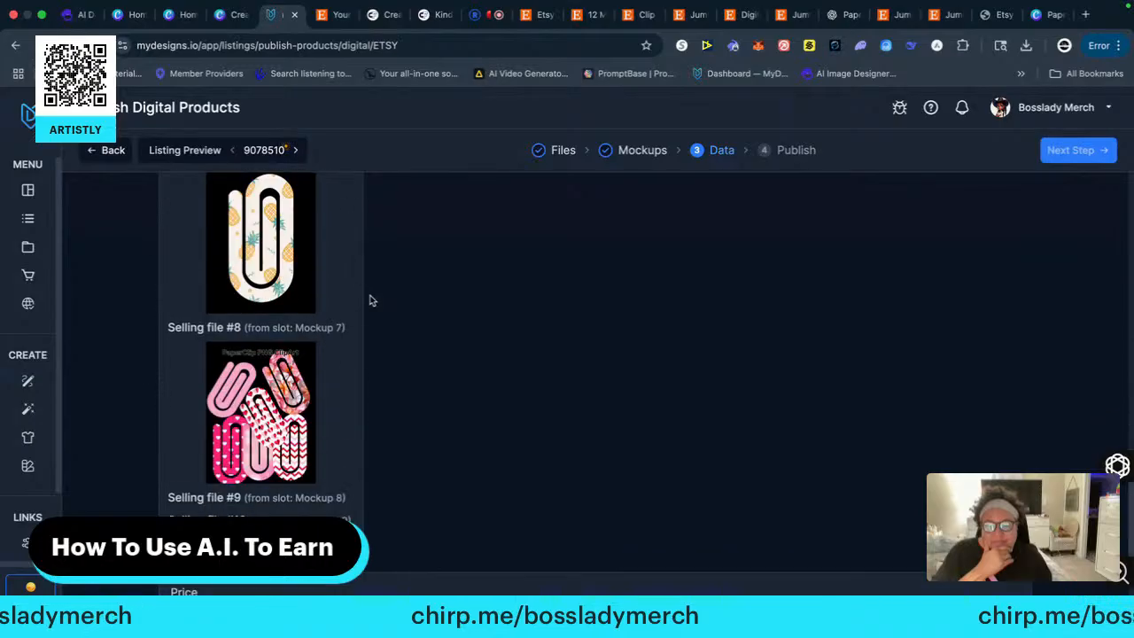
scroll(368, 301, up, 12)
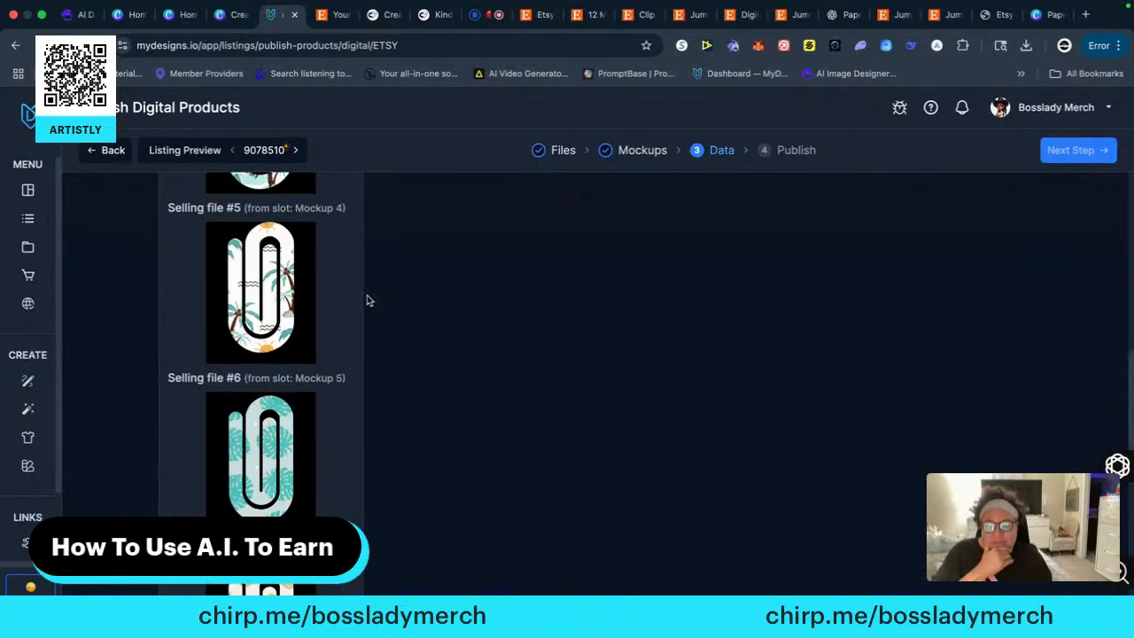
scroll(369, 300, down, 4)
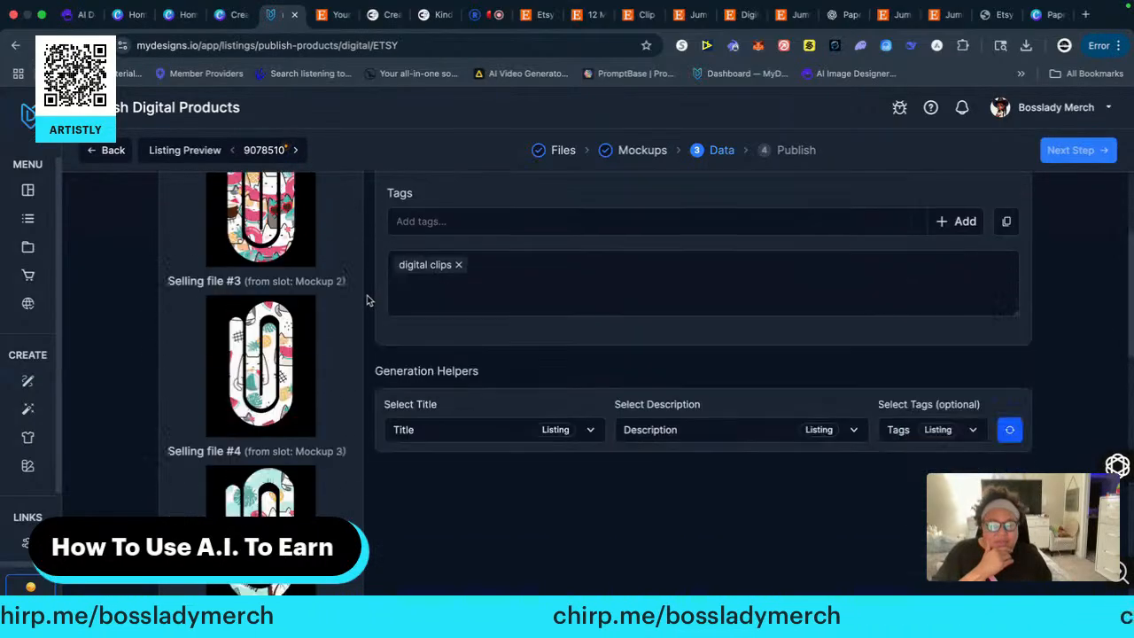
scroll(386, 327, down, 8)
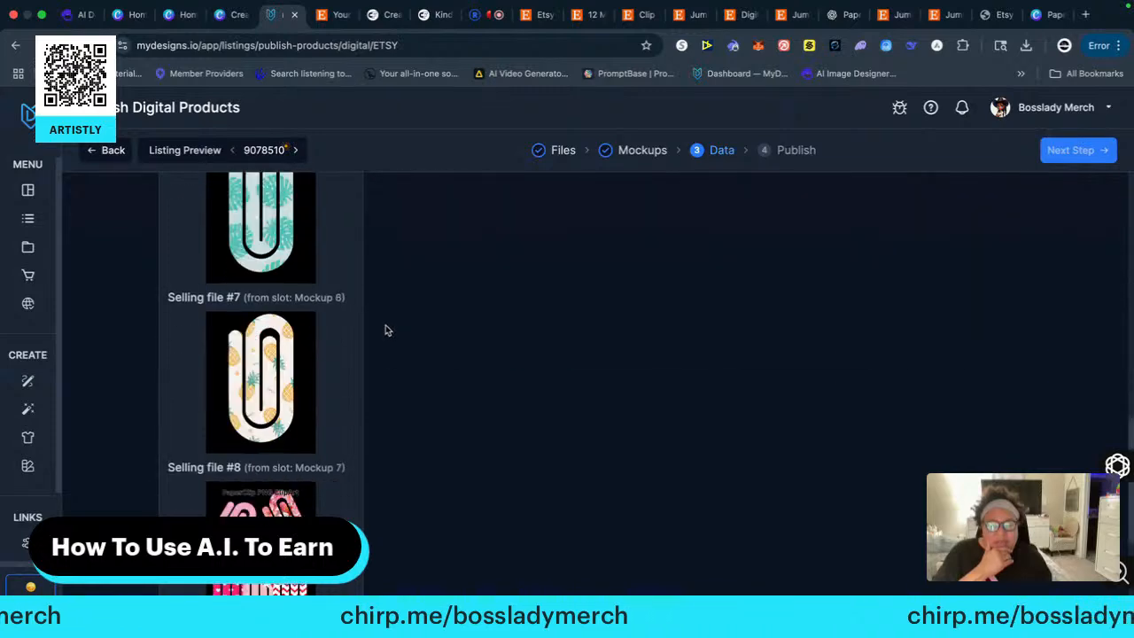
click(183, 408)
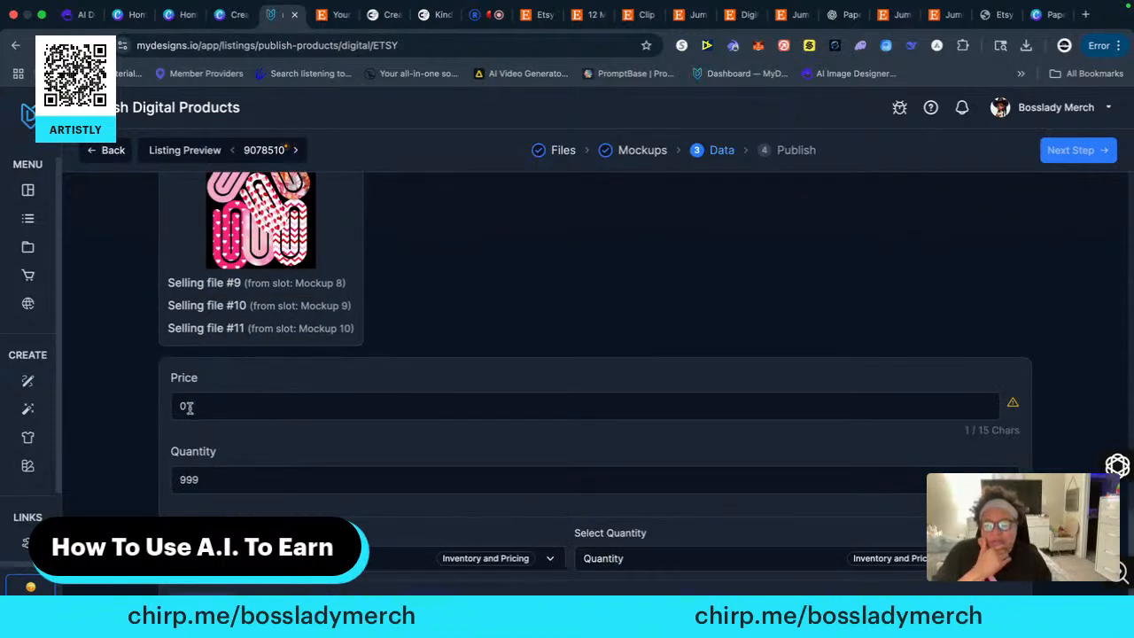
Switch to the Etsy "clip png" search results to compare paper clip bundle prices, and look at the Canva paperclip design
click(640, 15)
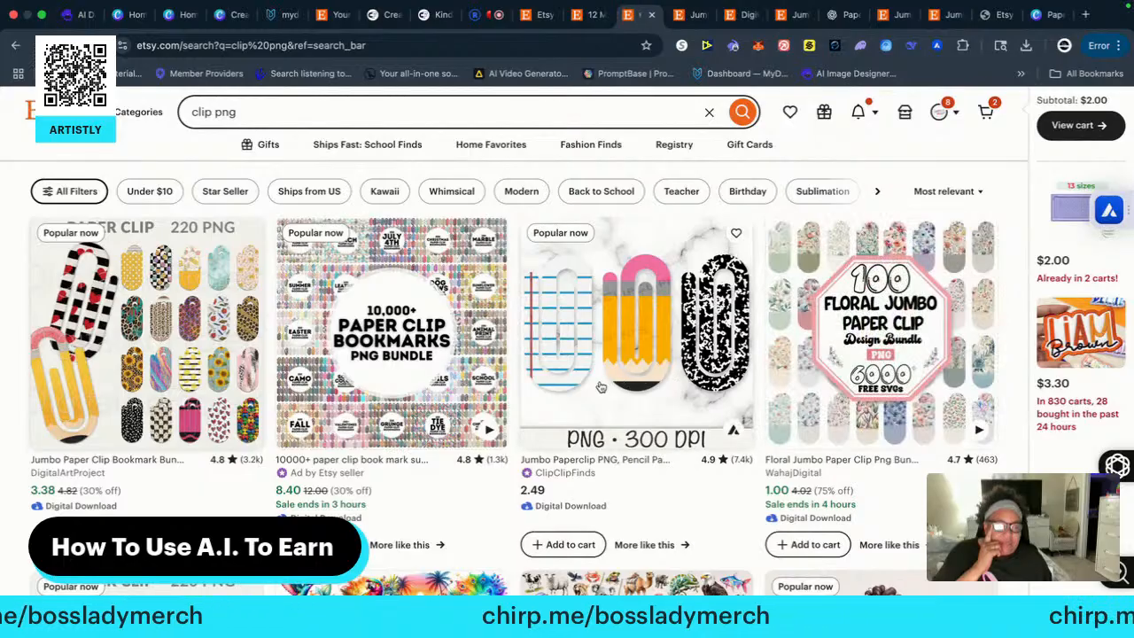
scroll(620, 381, down, 2)
scroll(611, 382, down, 3)
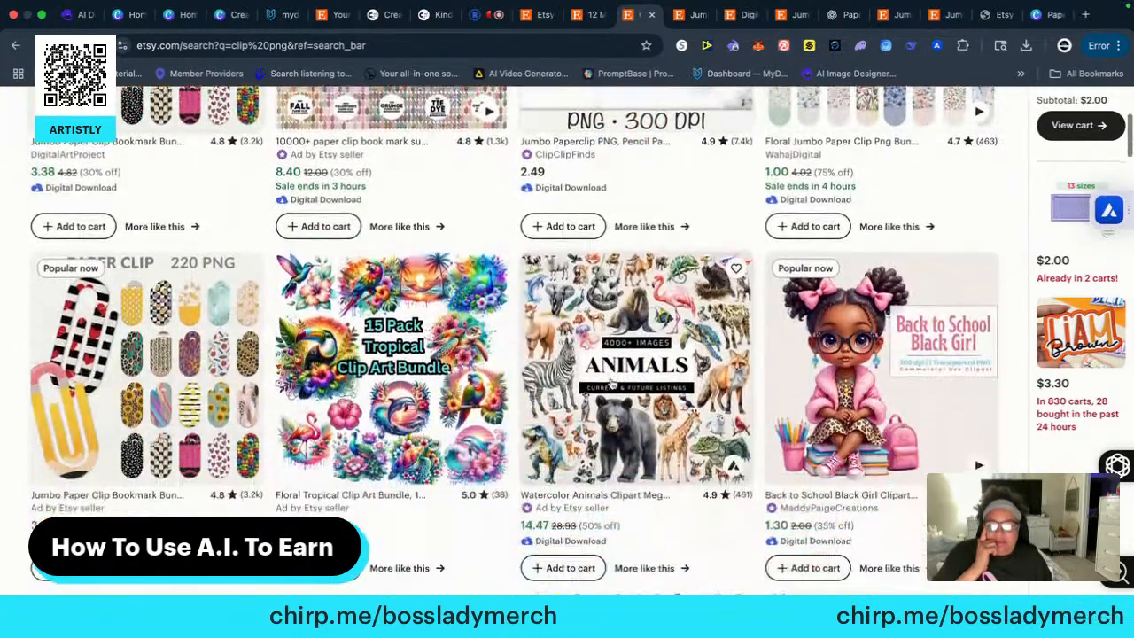
scroll(613, 383, up, 5)
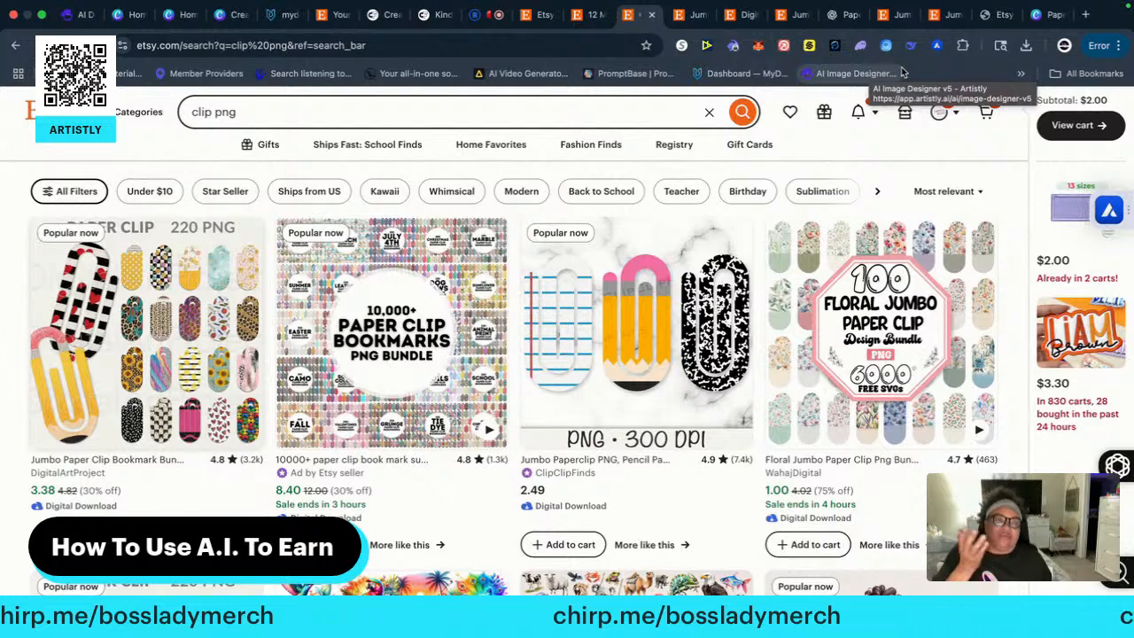
click(1045, 32)
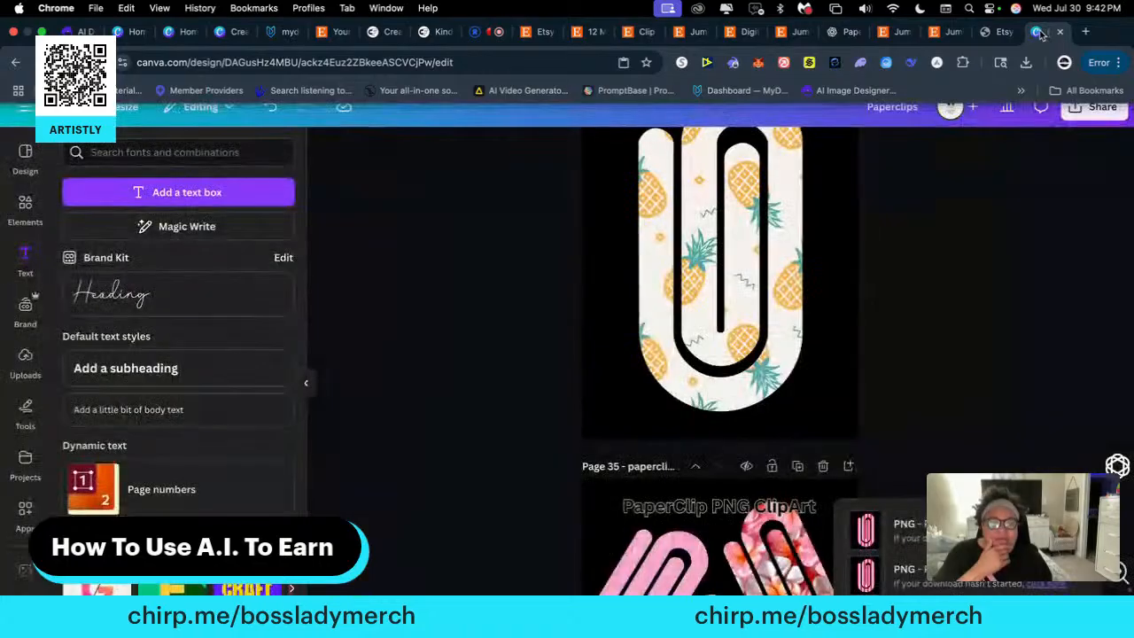
Switch back to the MyDesigns listing data and set the price of listing 9078510 to 6.50
click(283, 32)
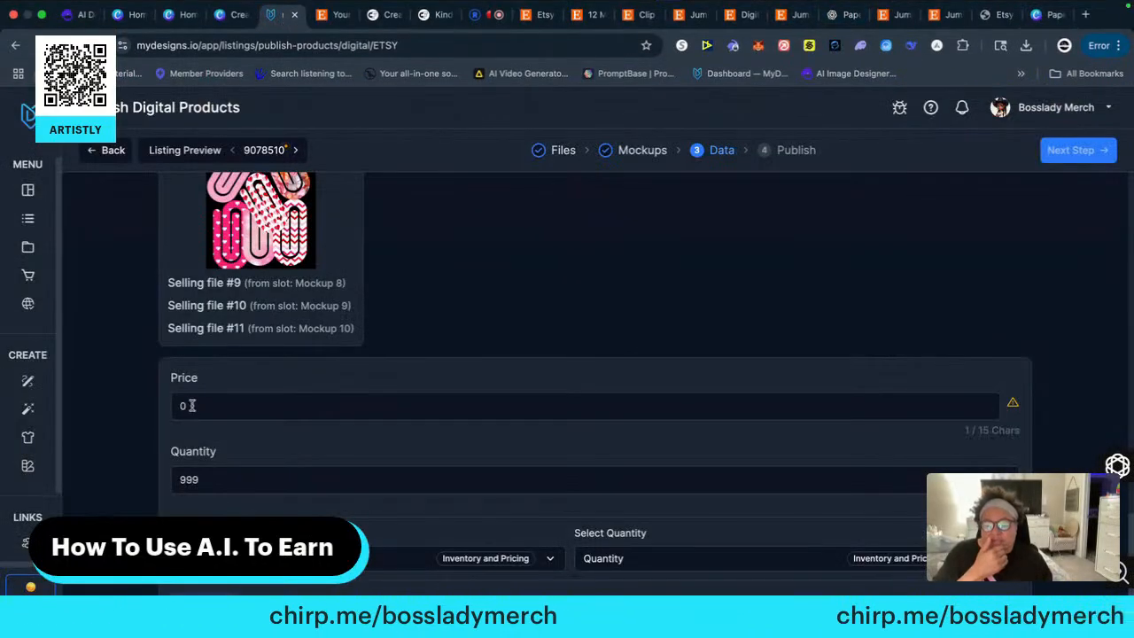
click(177, 405)
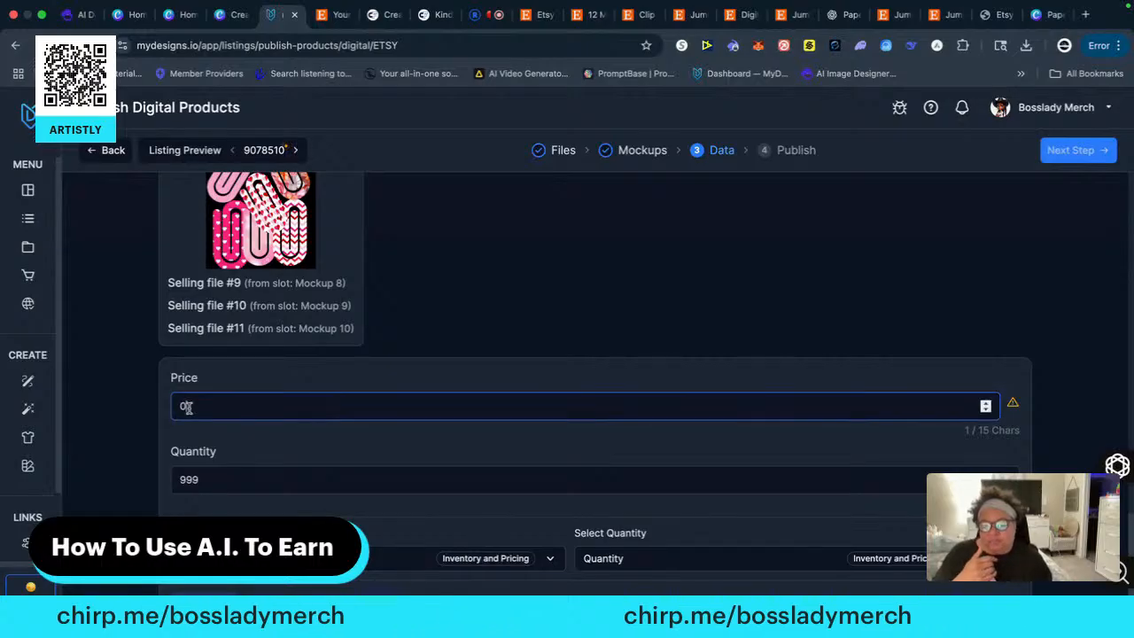
double_click(177, 406)
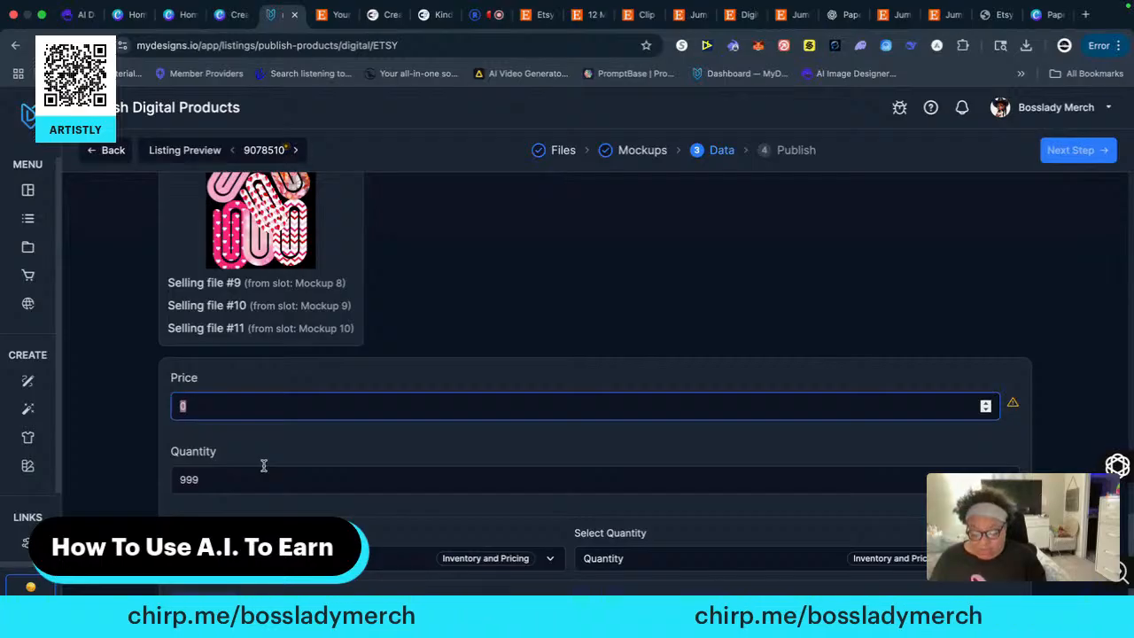
text(7)
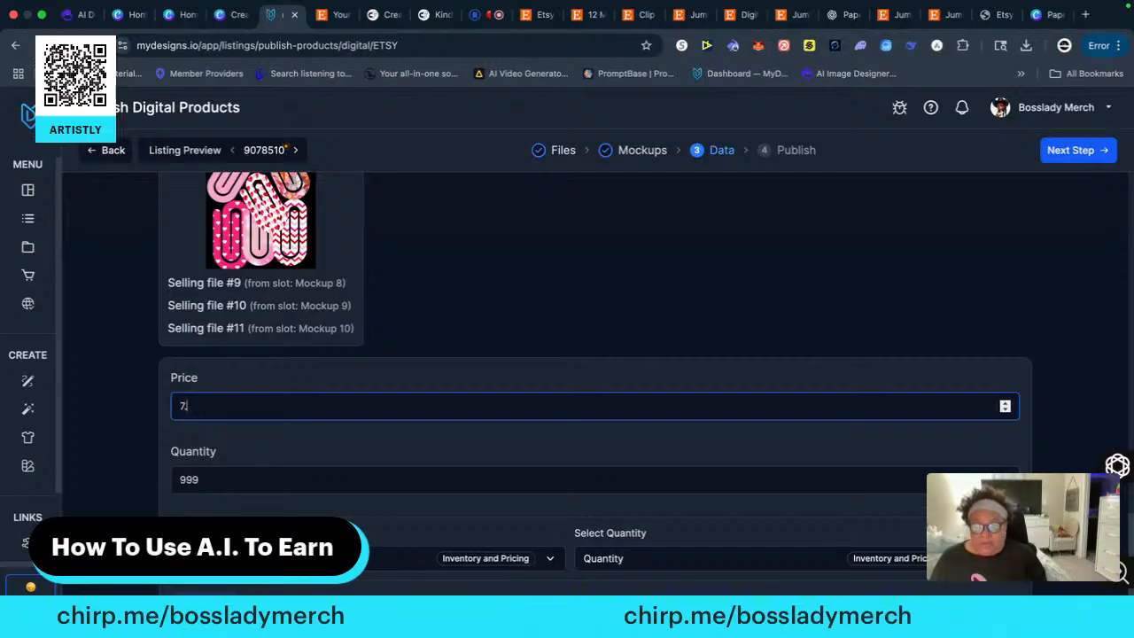
key(BackSpace)
key(BackSpace)
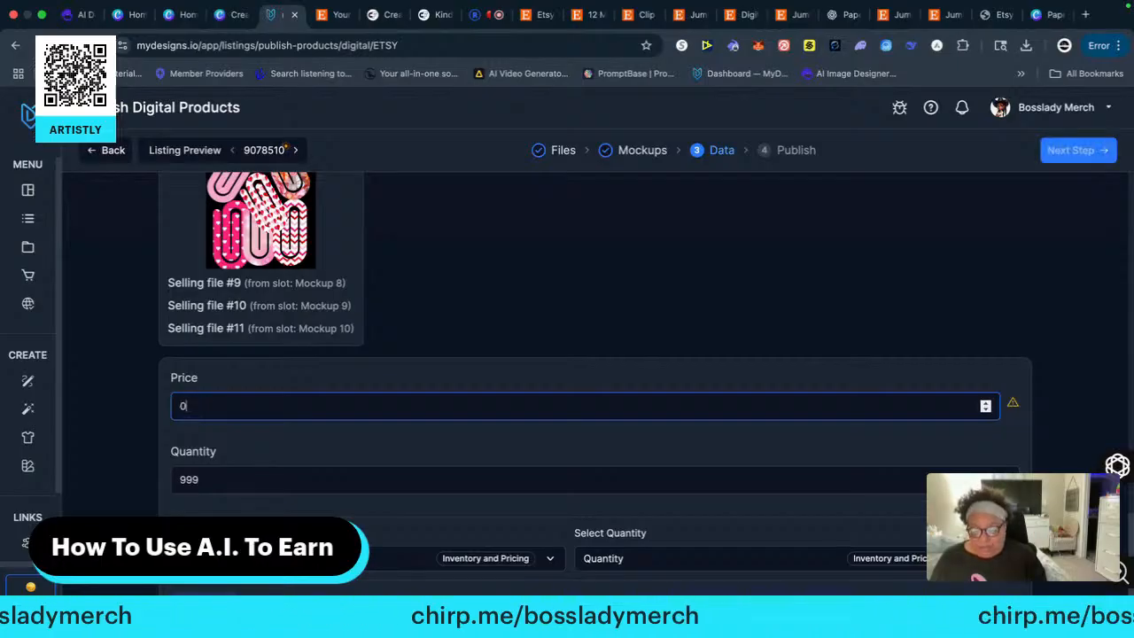
text(6.4)
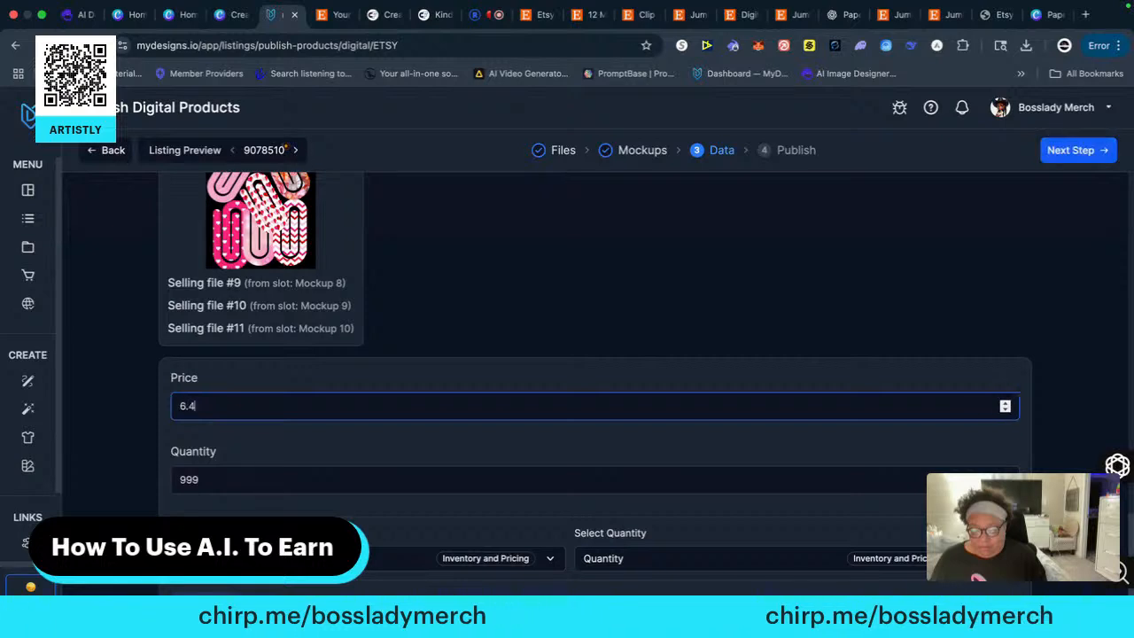
key(BackSpace)
text(50)
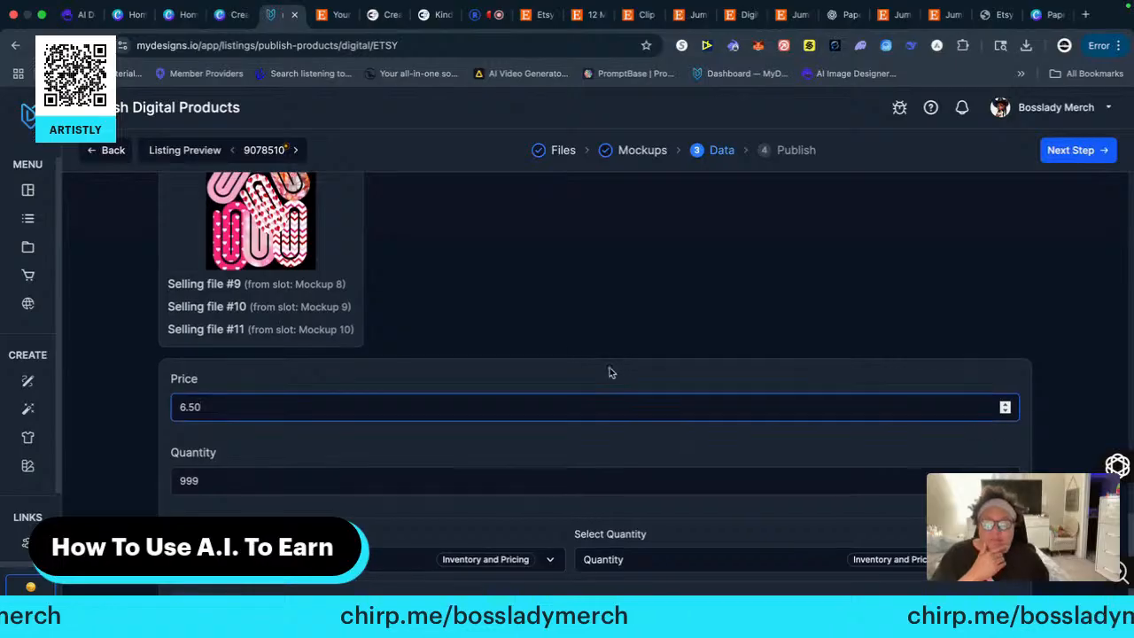
Reset the individual listing price, and bulk edit all selected listings to a price of 6.50 and a quantity of 999
scroll(650, 397, up, 15)
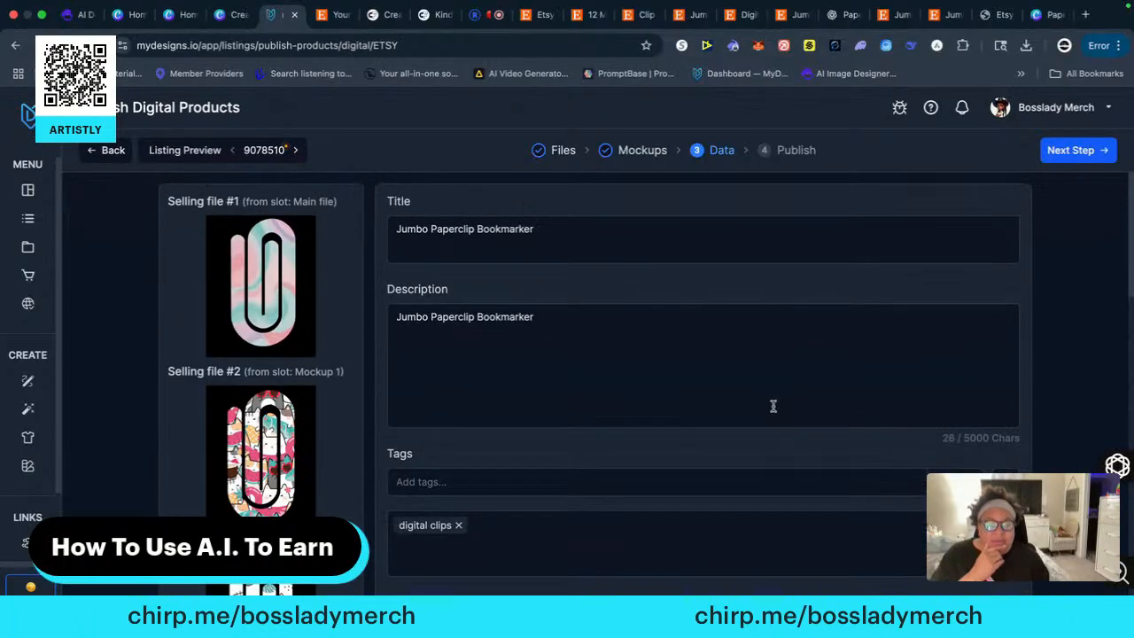
scroll(736, 400, down, 15)
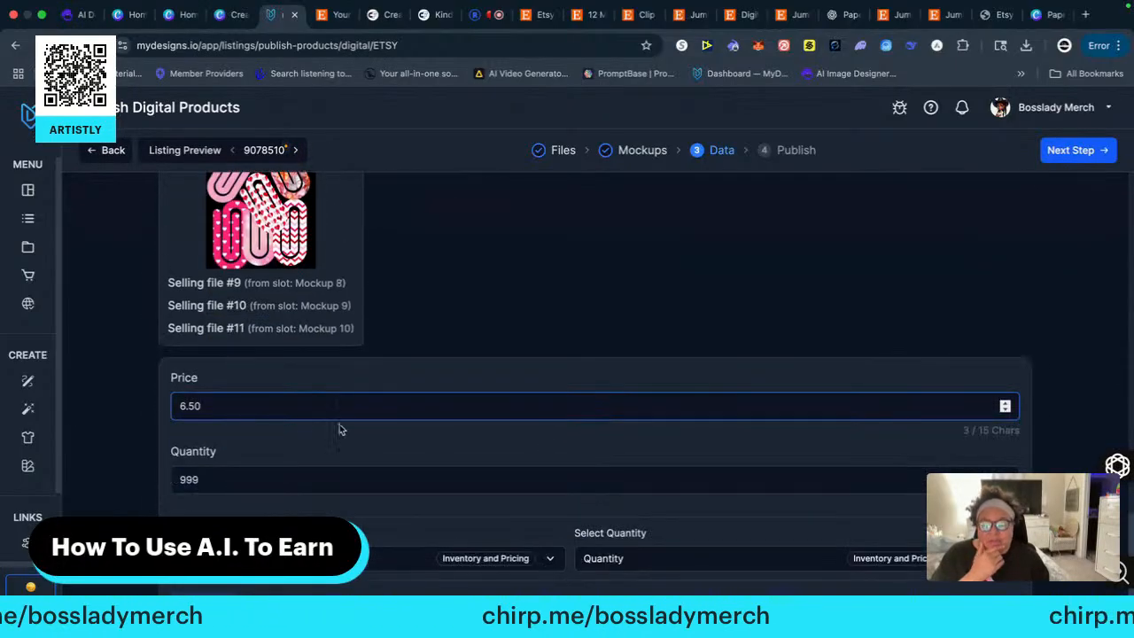
drag(213, 406, 152, 407)
text(0)
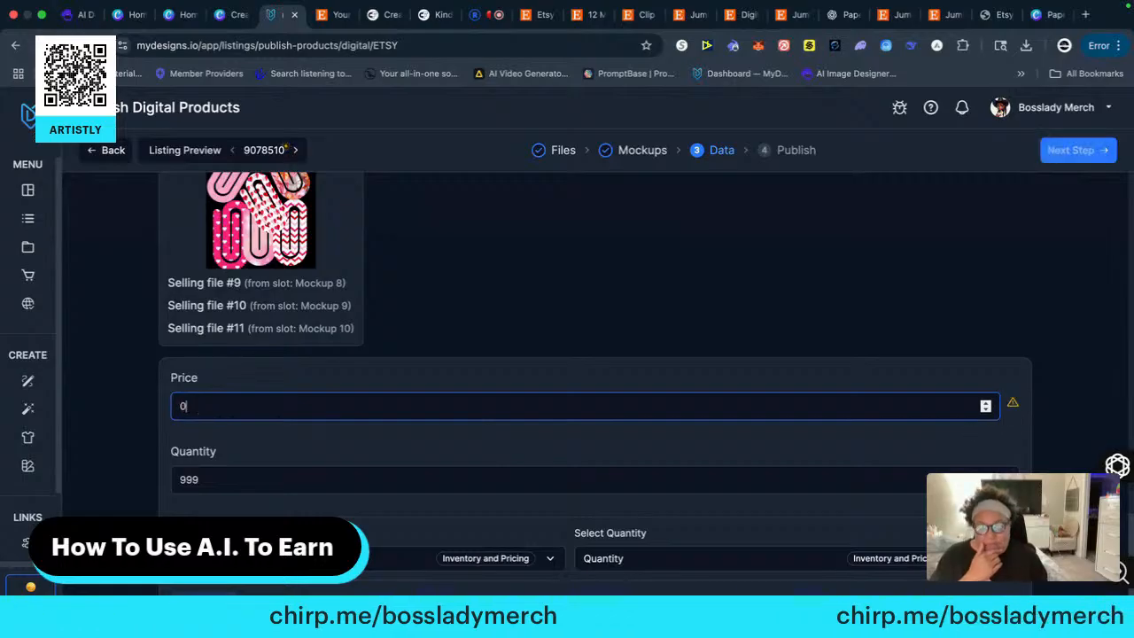
click(205, 603)
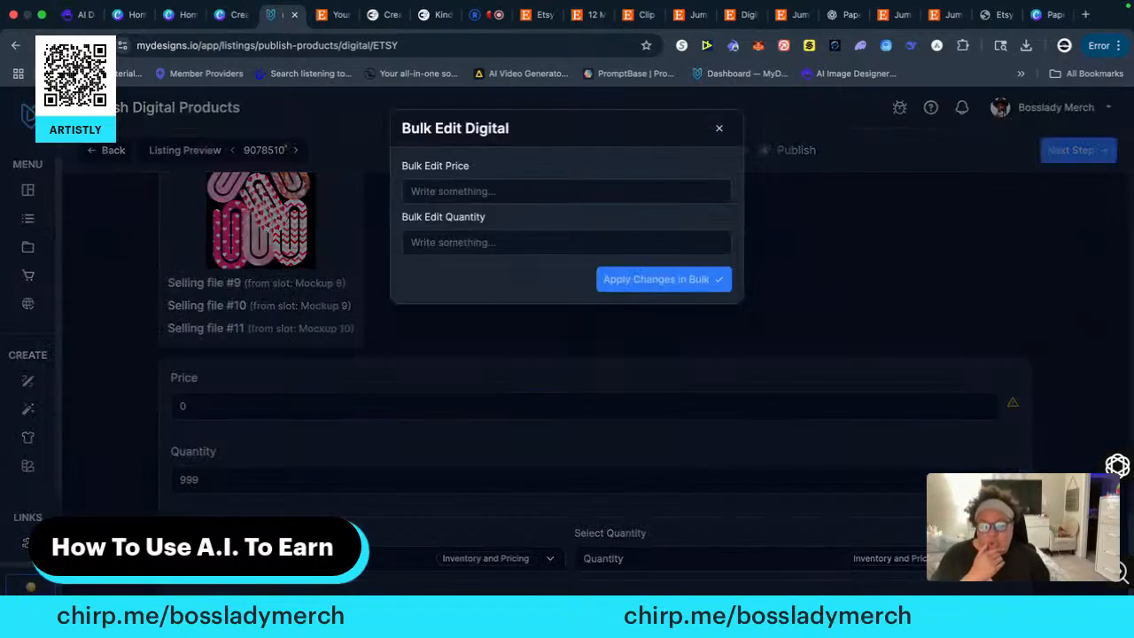
click(452, 193)
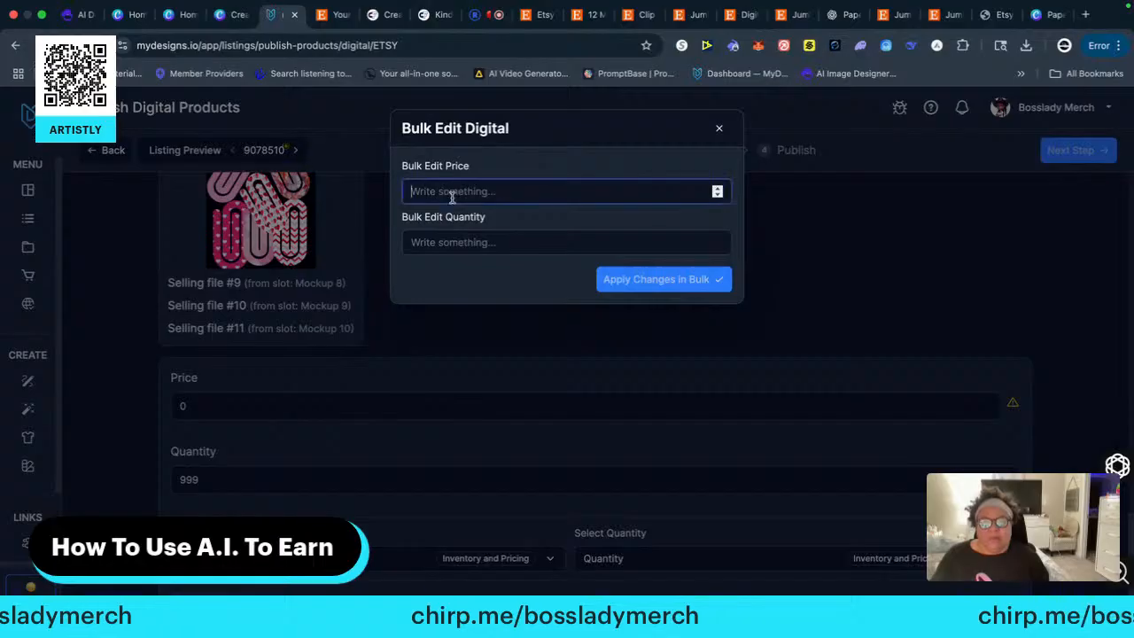
text(6.50)
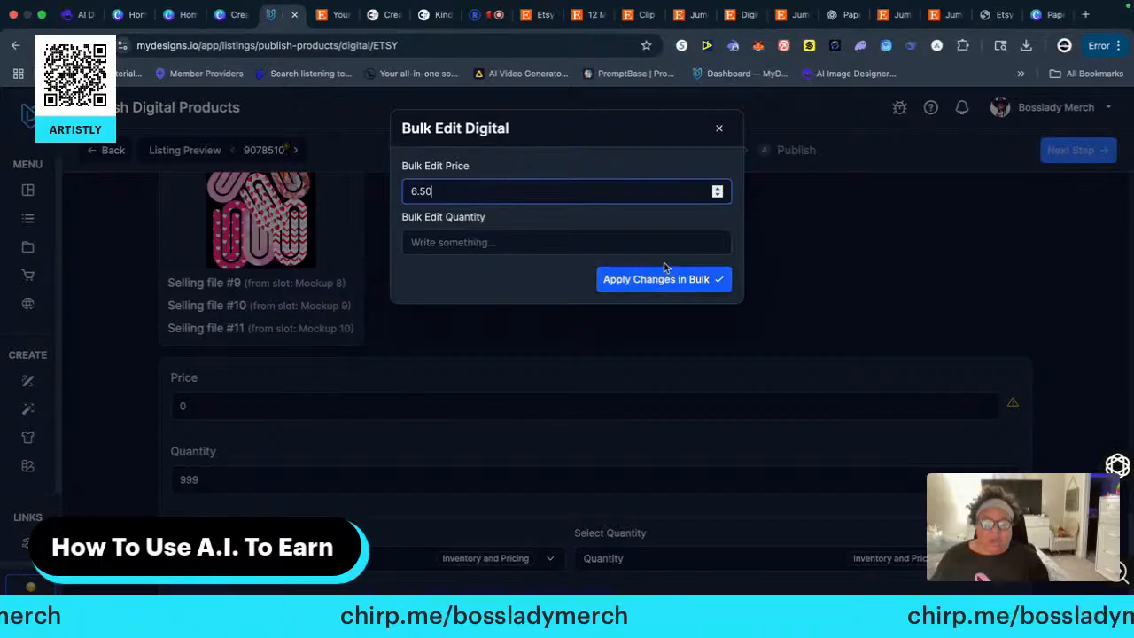
click(483, 242)
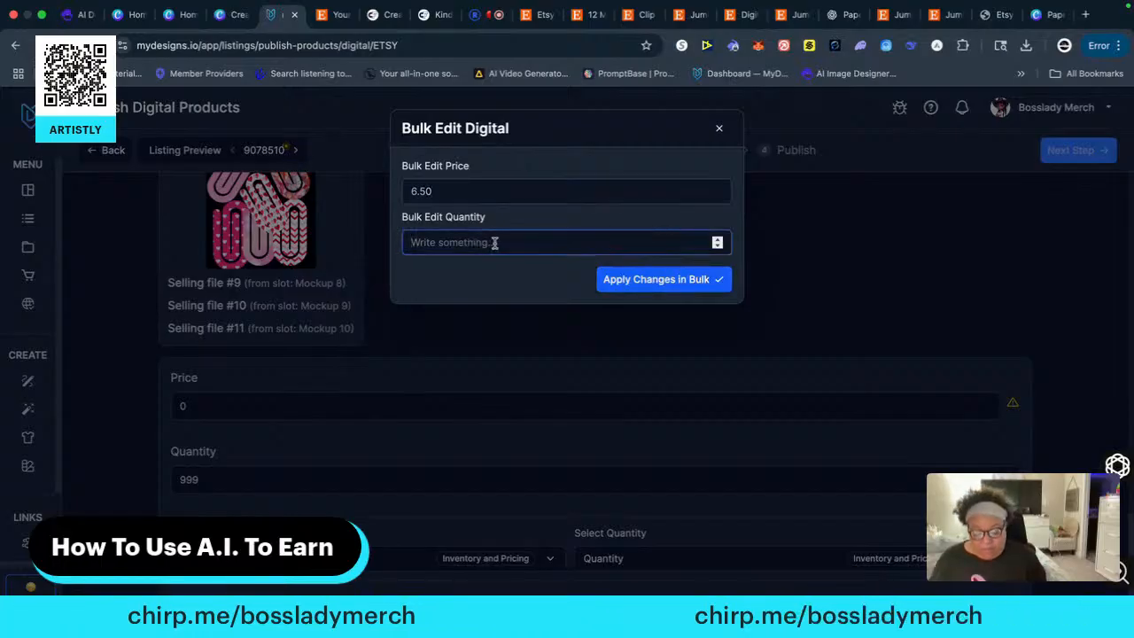
text(999)
click(655, 280)
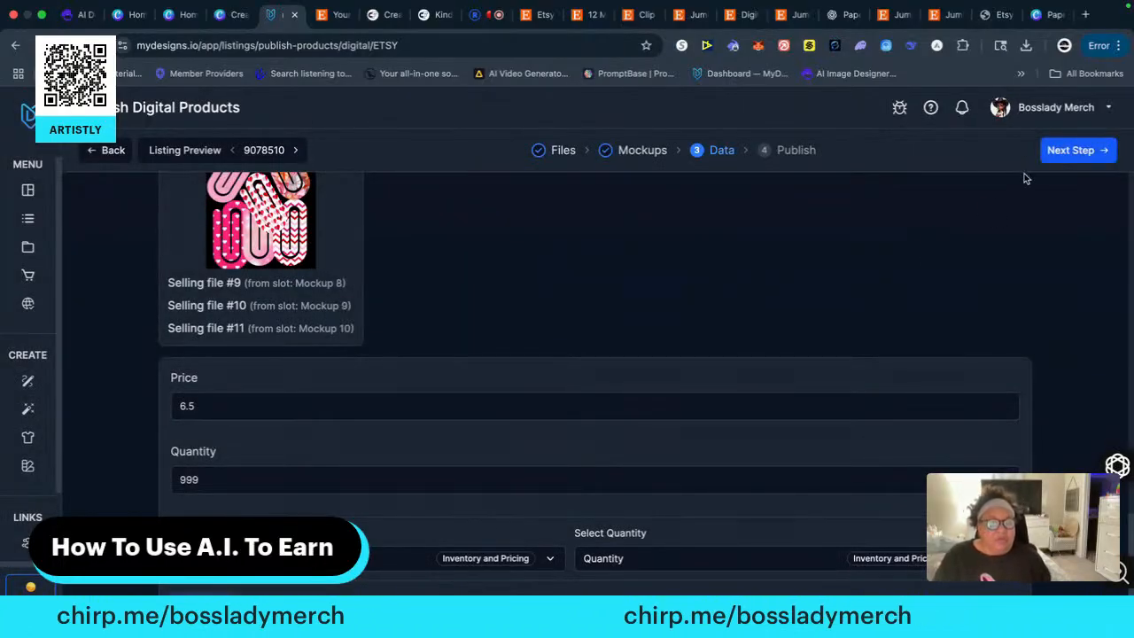
Proceed to the publishing overview, check the paperclip listings, and publish them to the Etsy store in the Digital category
click(1074, 150)
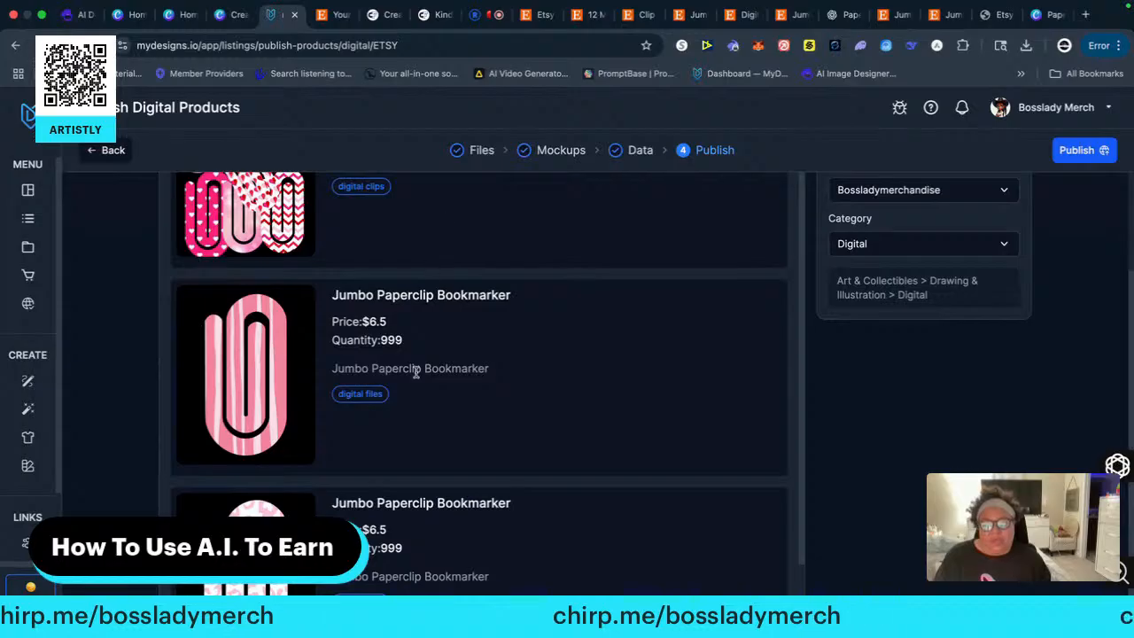
scroll(446, 379, up, 3)
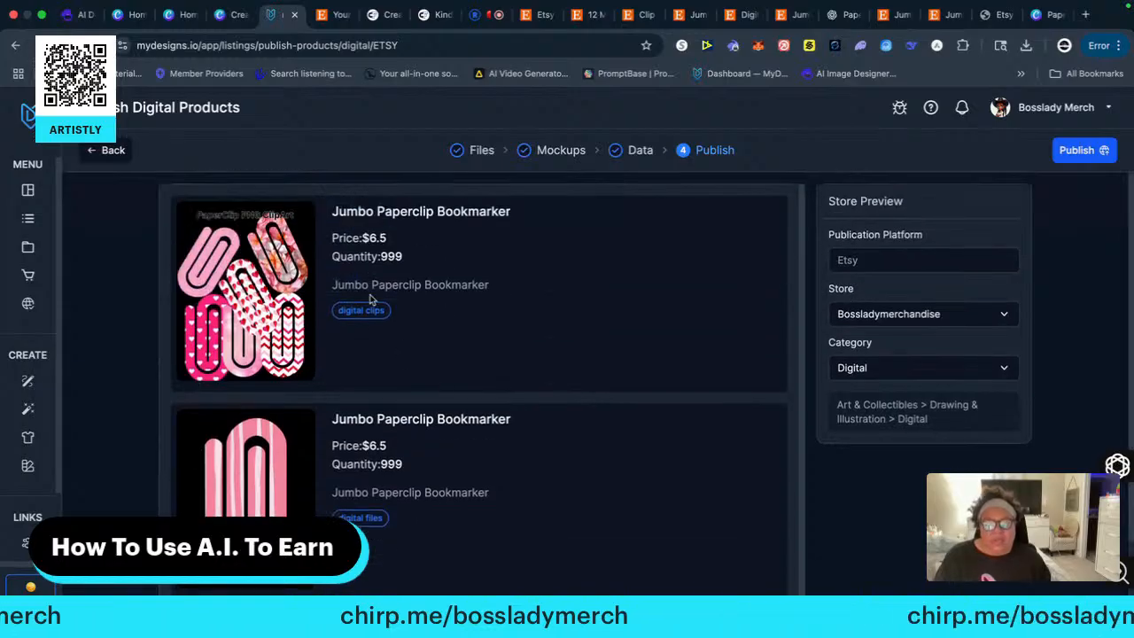
scroll(354, 380, down, 2)
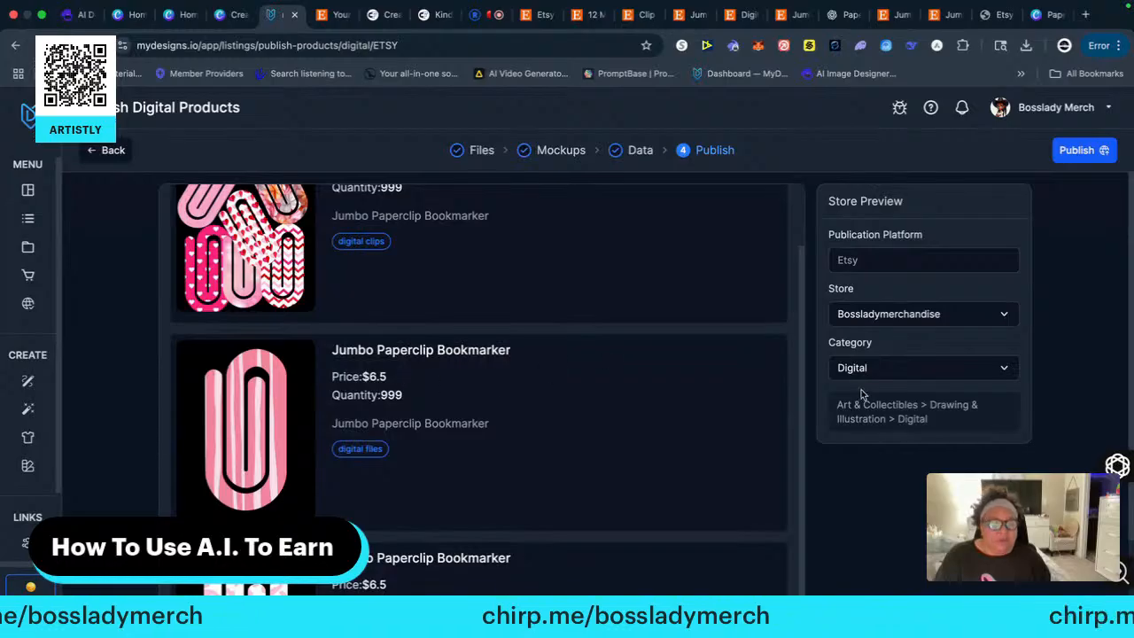
click(1086, 154)
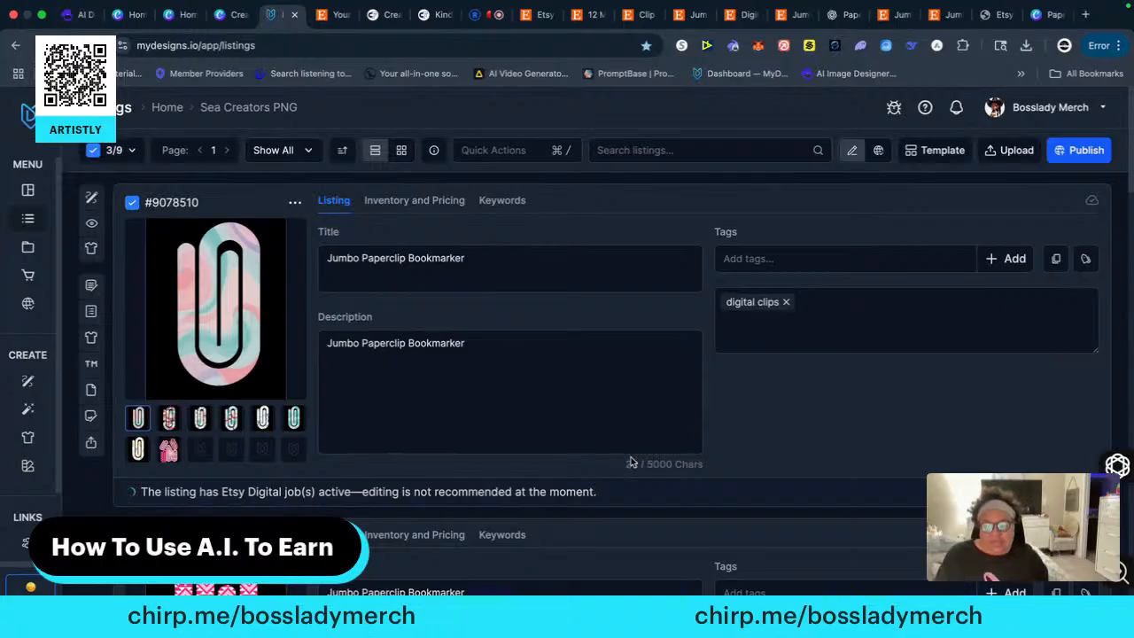
scroll(229, 490, down, 3)
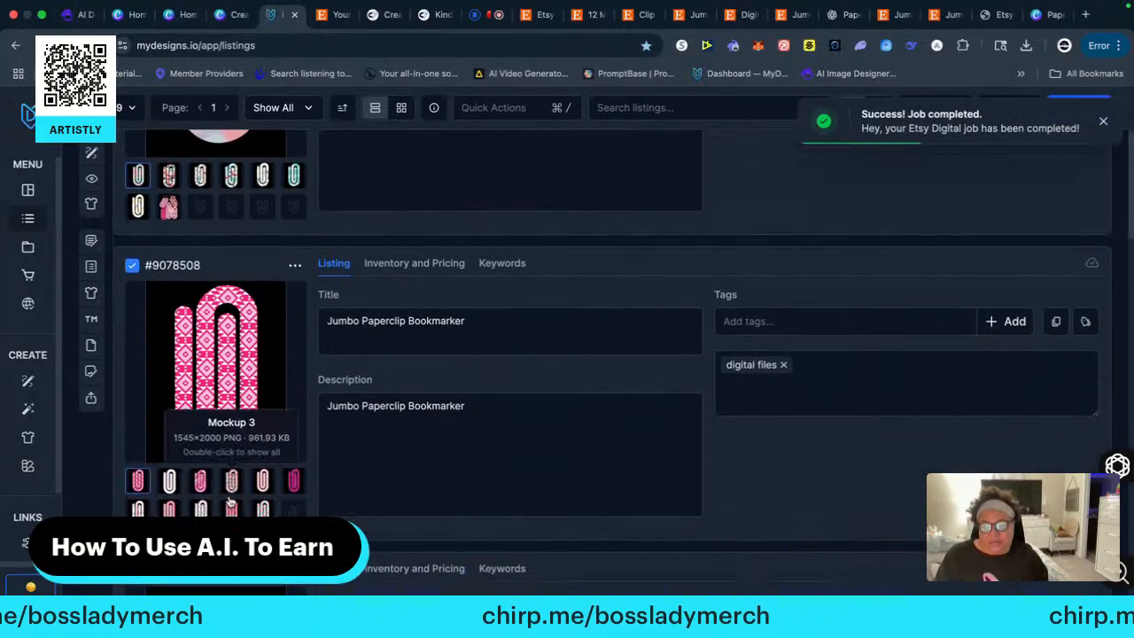
scroll(612, 355, down, 8)
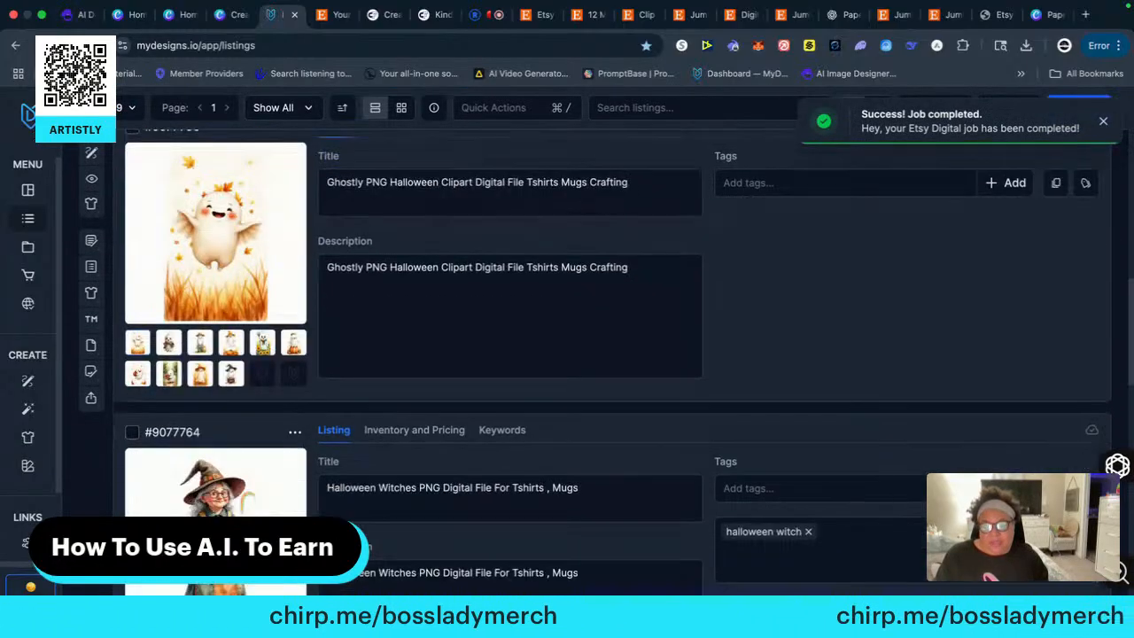
scroll(612, 354, up, 4)
scroll(310, 488, up, 6)
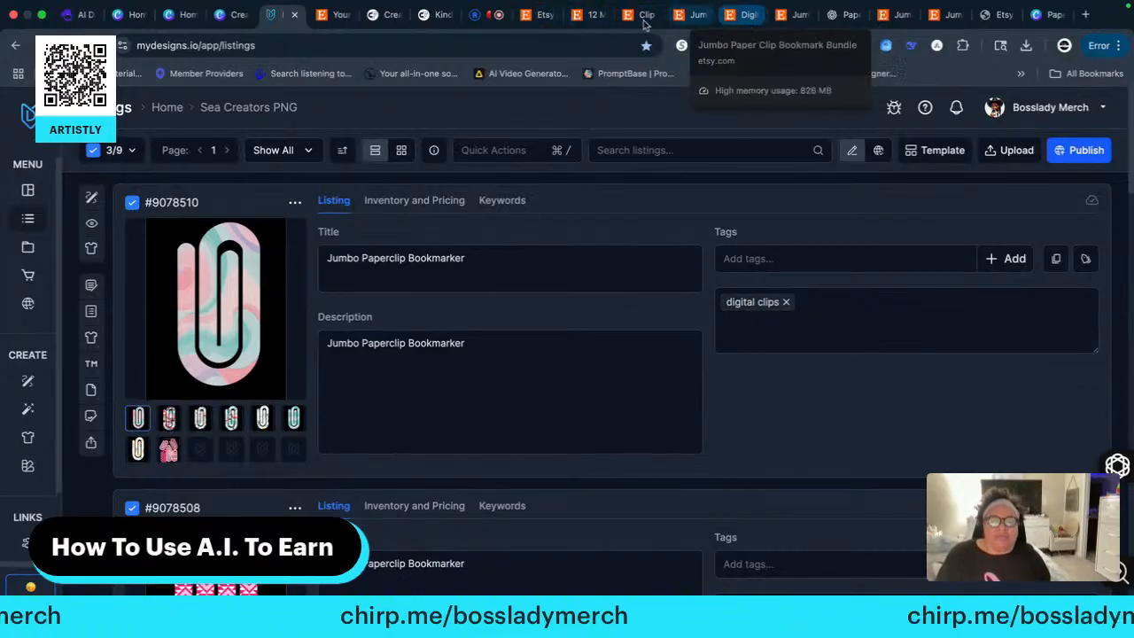
Switch to Etsy, go to the shop's listings, and show only the drafts
click(531, 15)
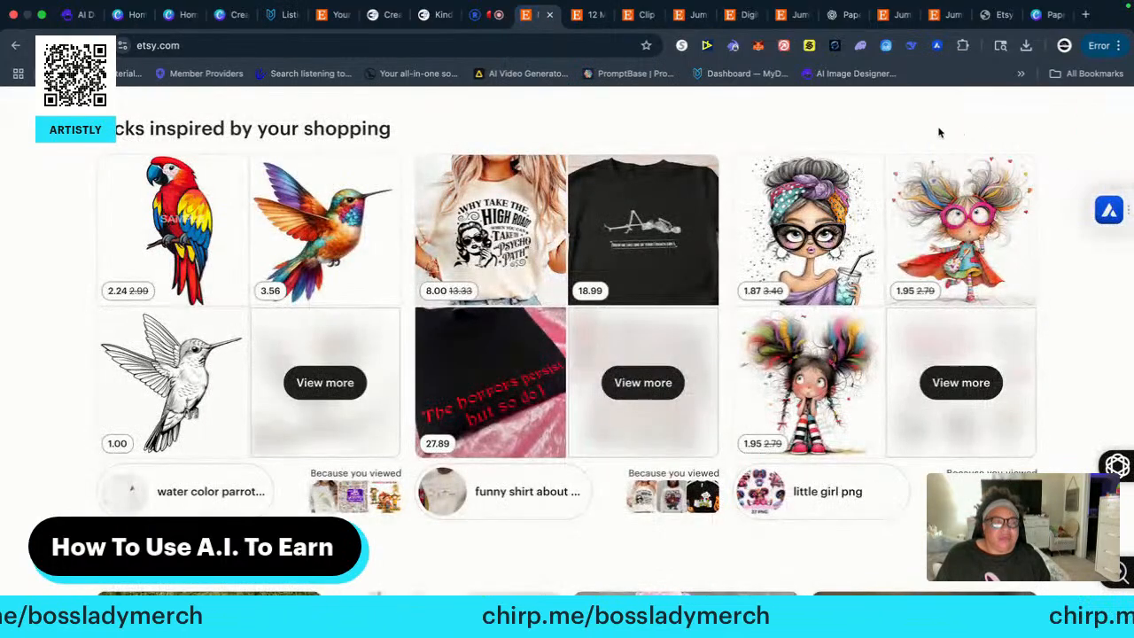
scroll(943, 146, up, 8)
click(939, 114)
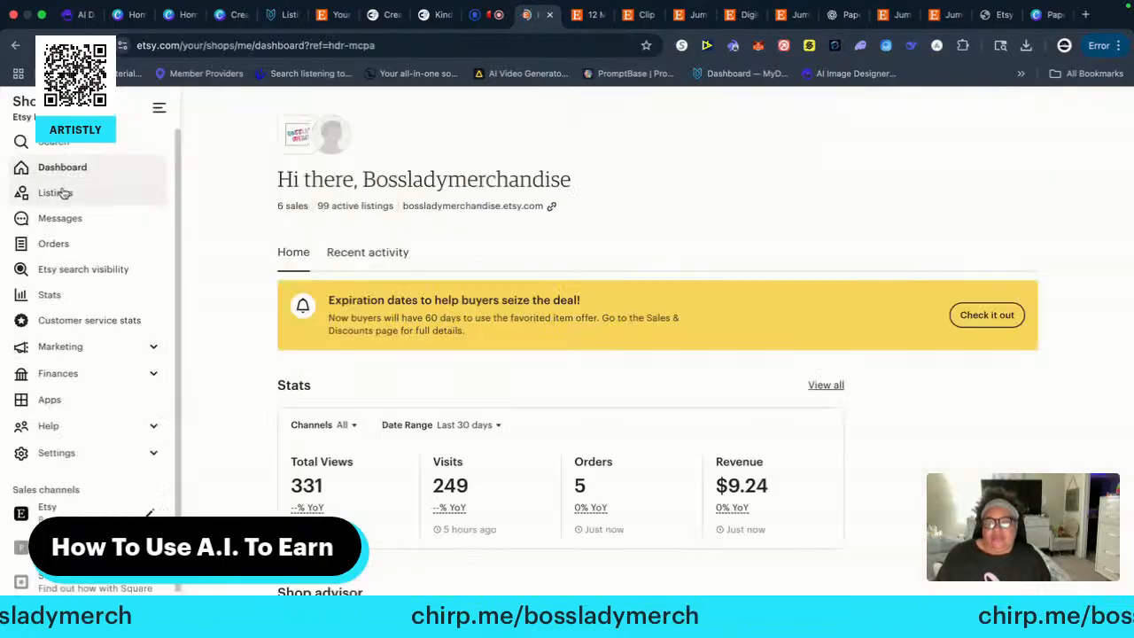
click(63, 191)
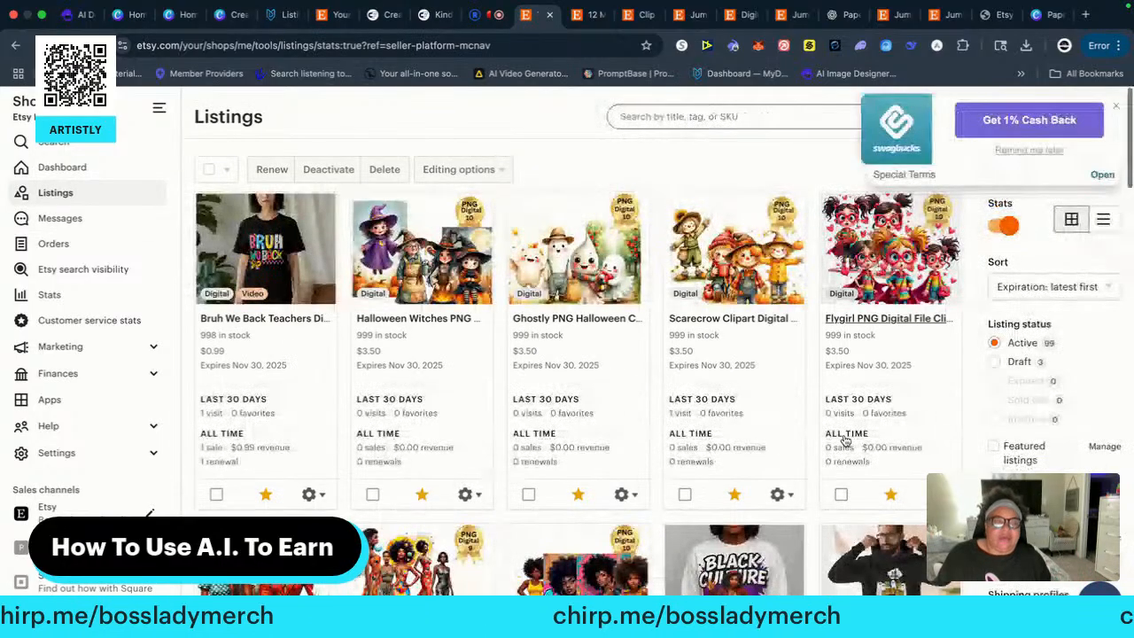
click(1010, 364)
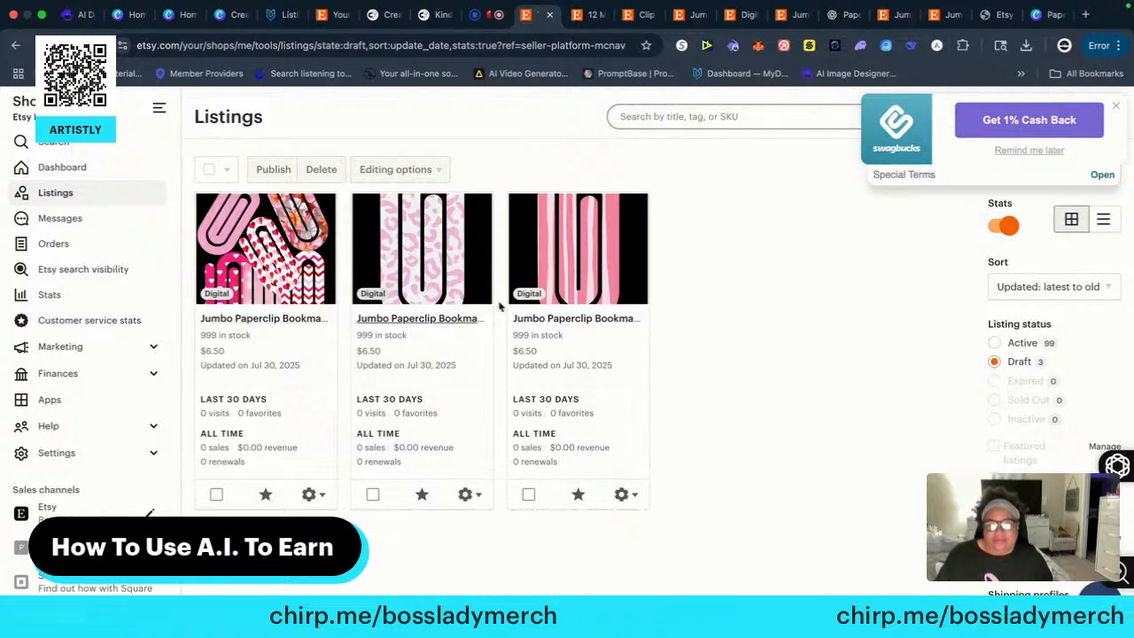
Edit the draft Jumbo Paperclip Bookmarker listing with the multi-clip cover image and check its title and photos
click(323, 498)
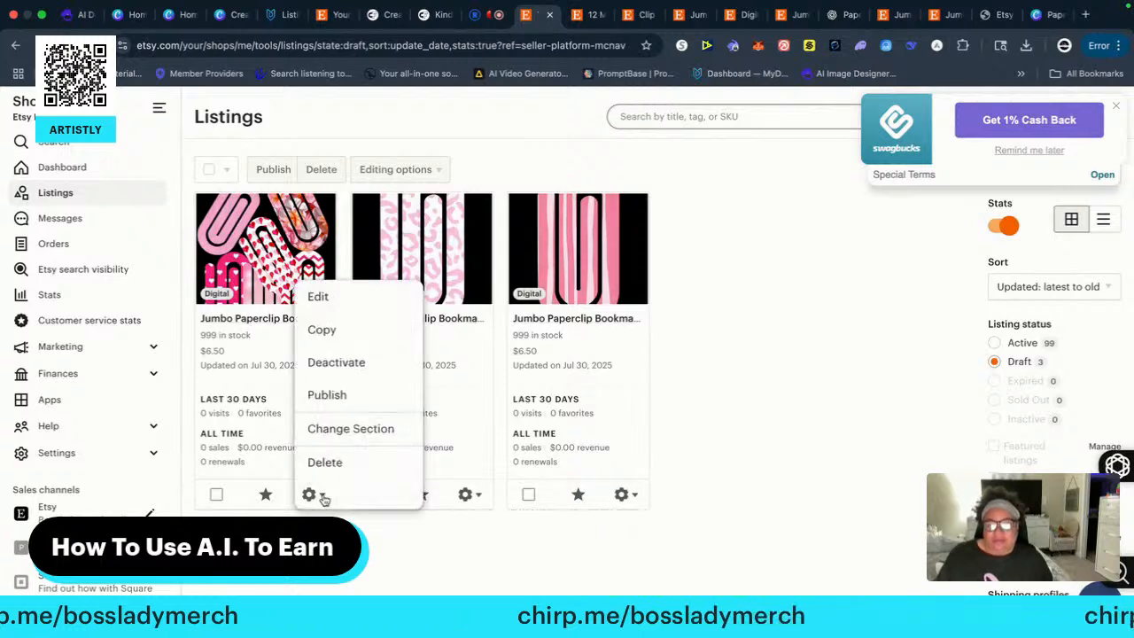
click(319, 299)
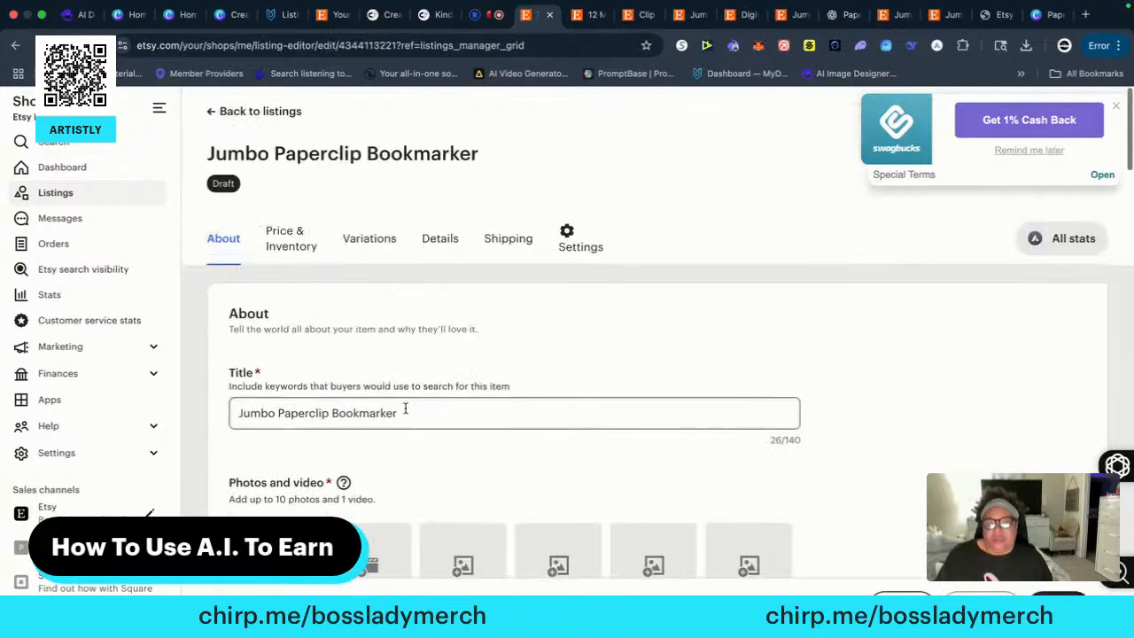
scroll(394, 468, down, 2)
scroll(383, 465, down, 3)
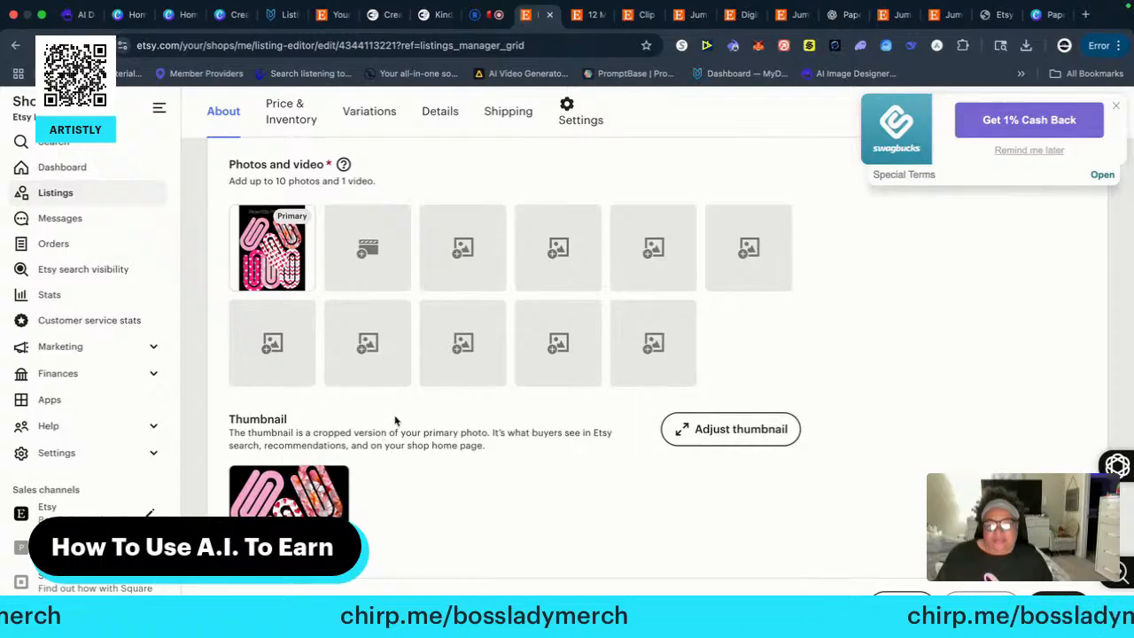
scroll(395, 421, up, 1)
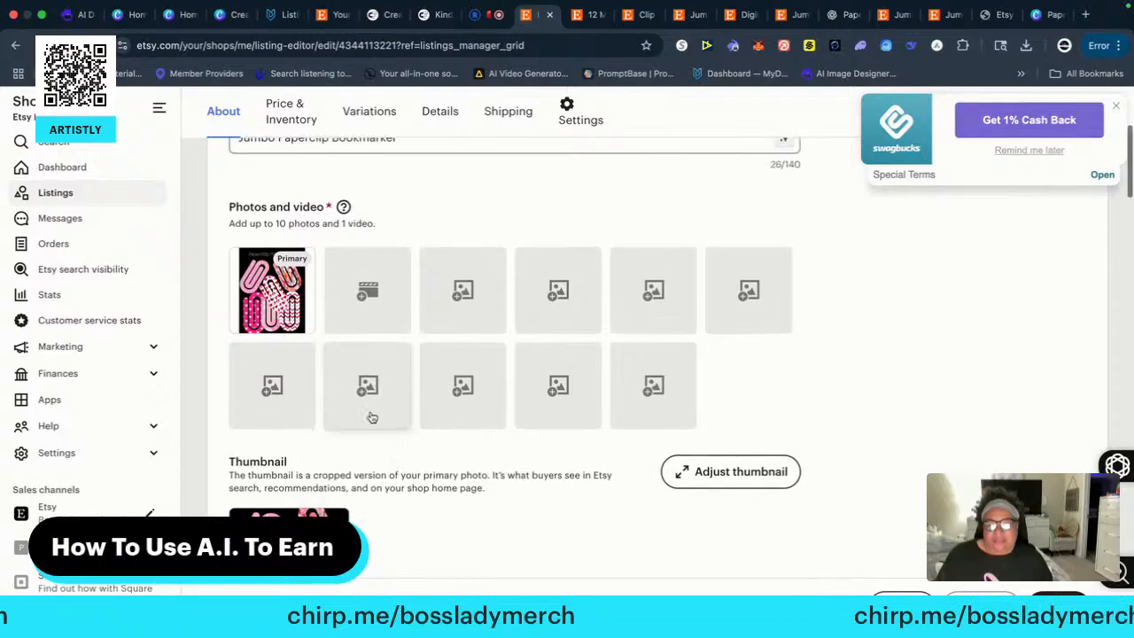
click(458, 296)
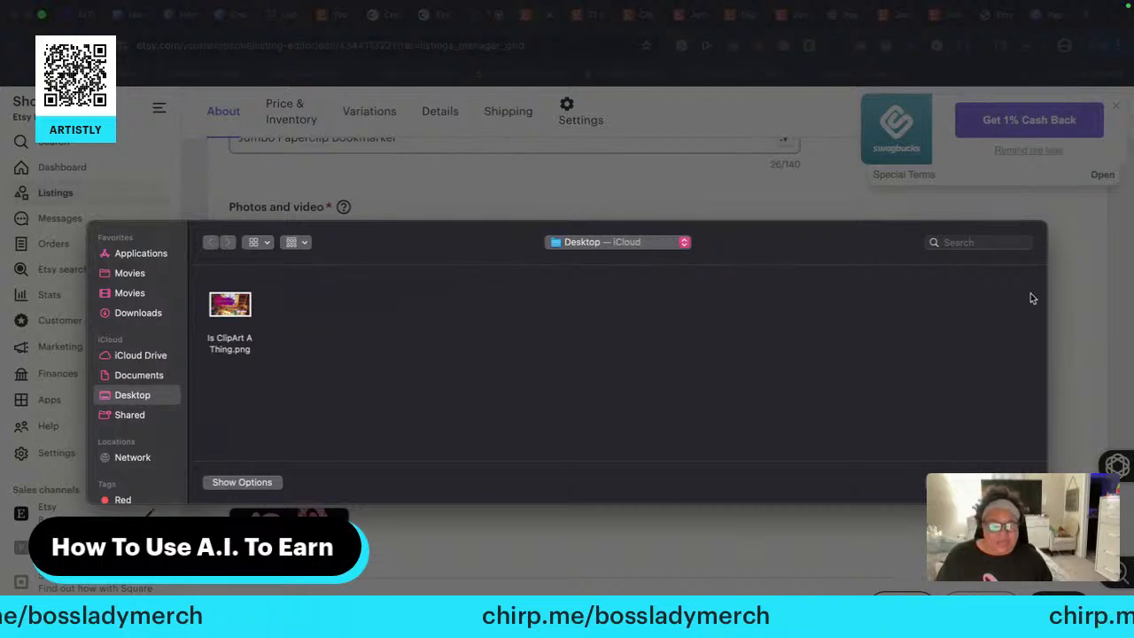
click(137, 315)
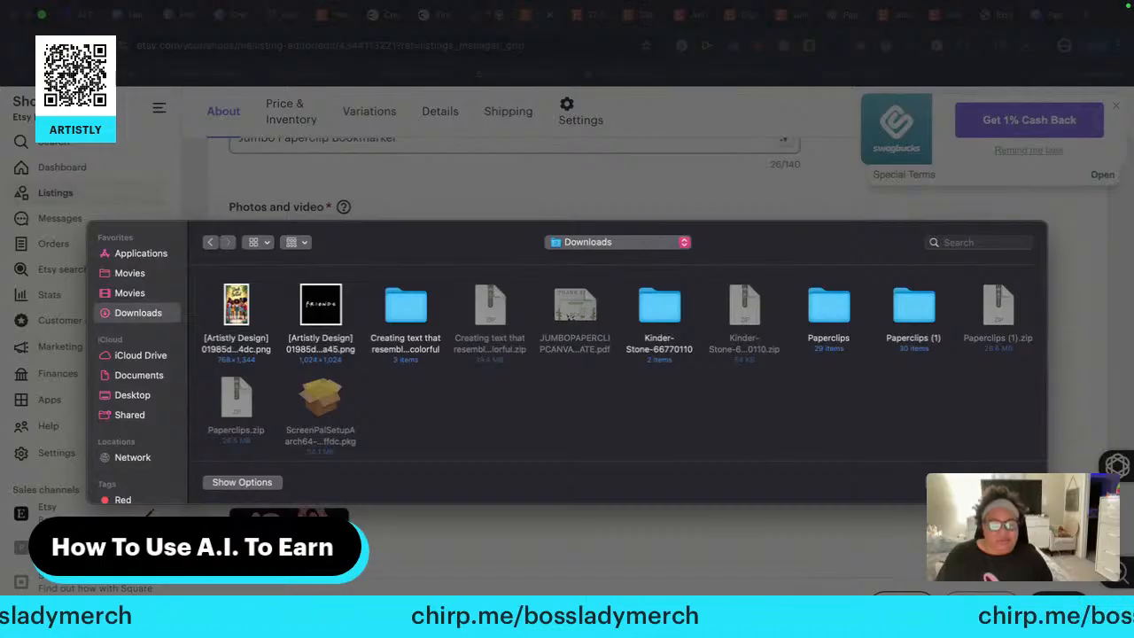
click(133, 392)
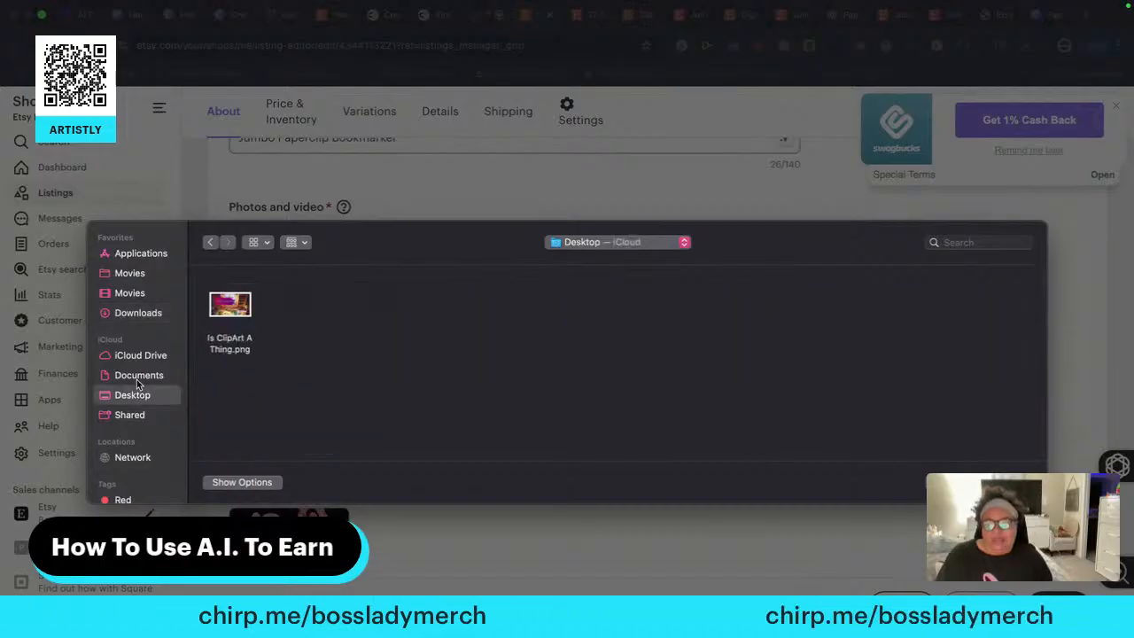
click(139, 376)
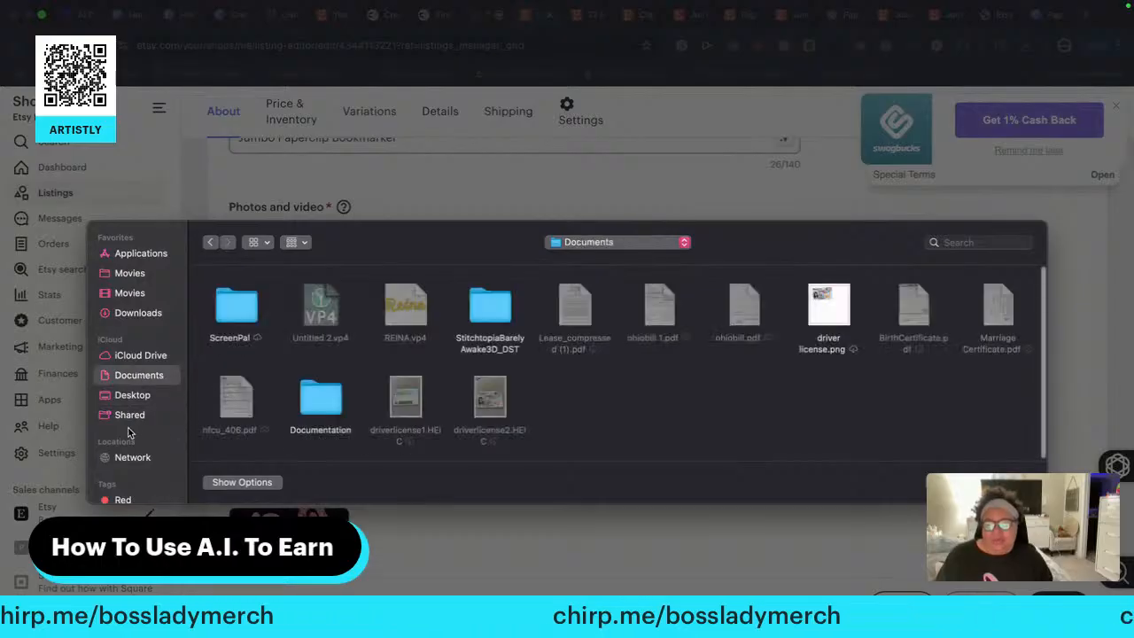
scroll(128, 432, down, 5)
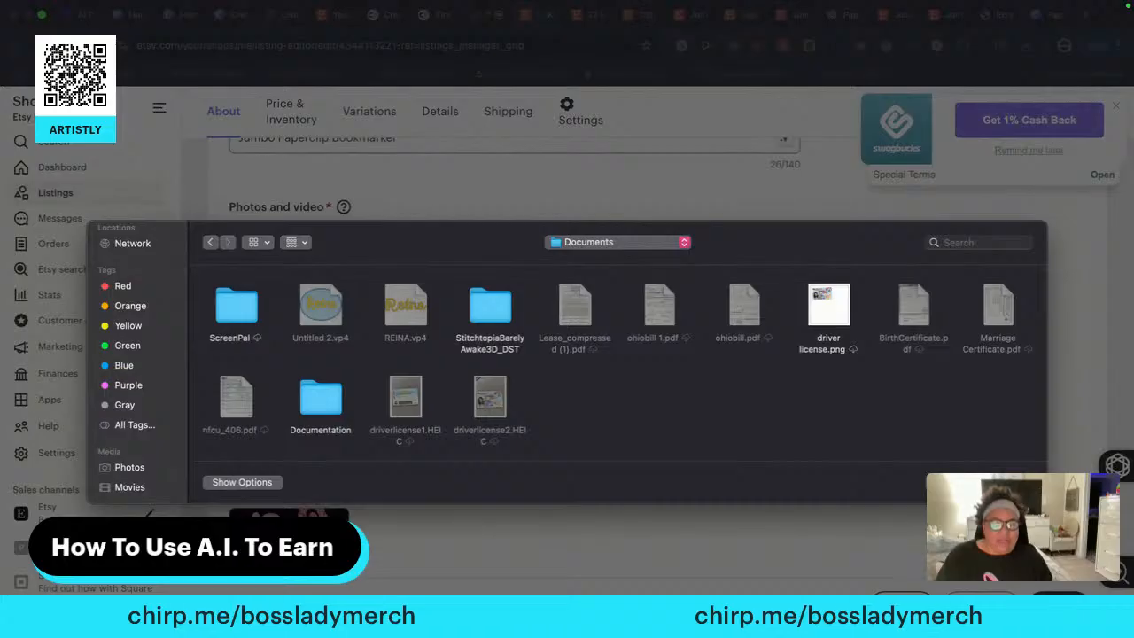
click(962, 483)
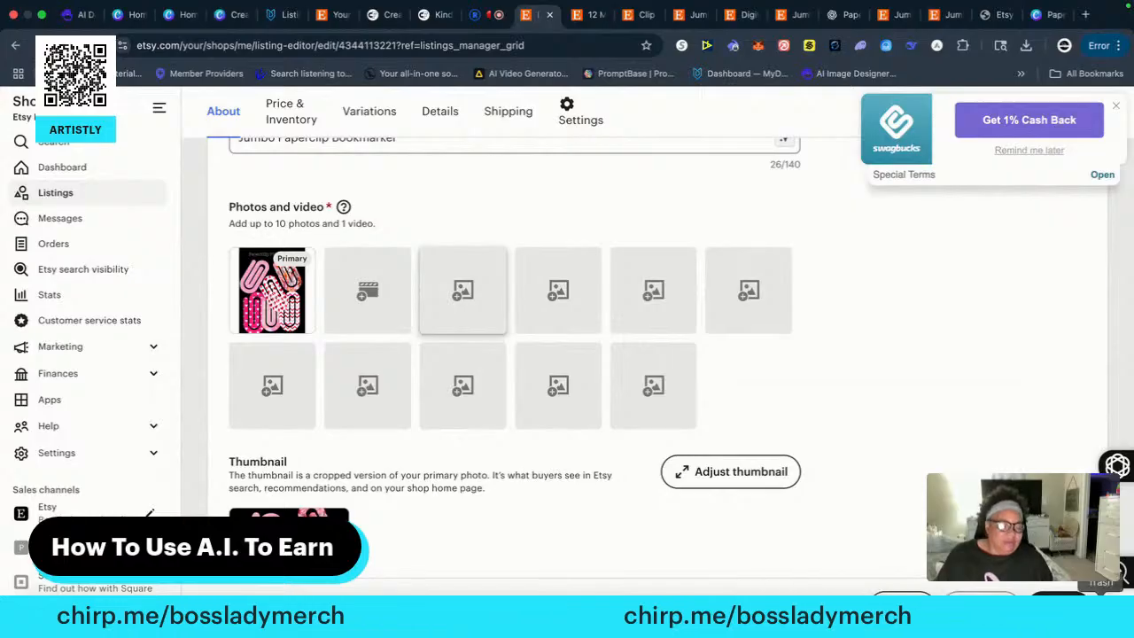
Switch to Finder and look through the Trash, Downloads, Documents and Desktop folders for more listing photos
click(1100, 611)
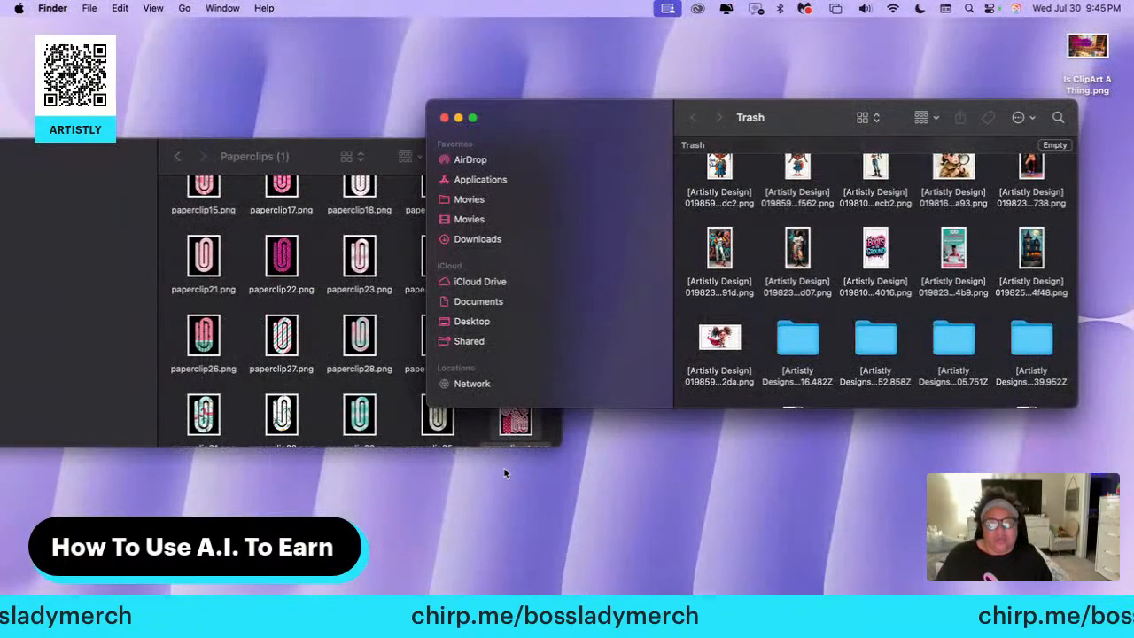
scroll(802, 299, down, 1)
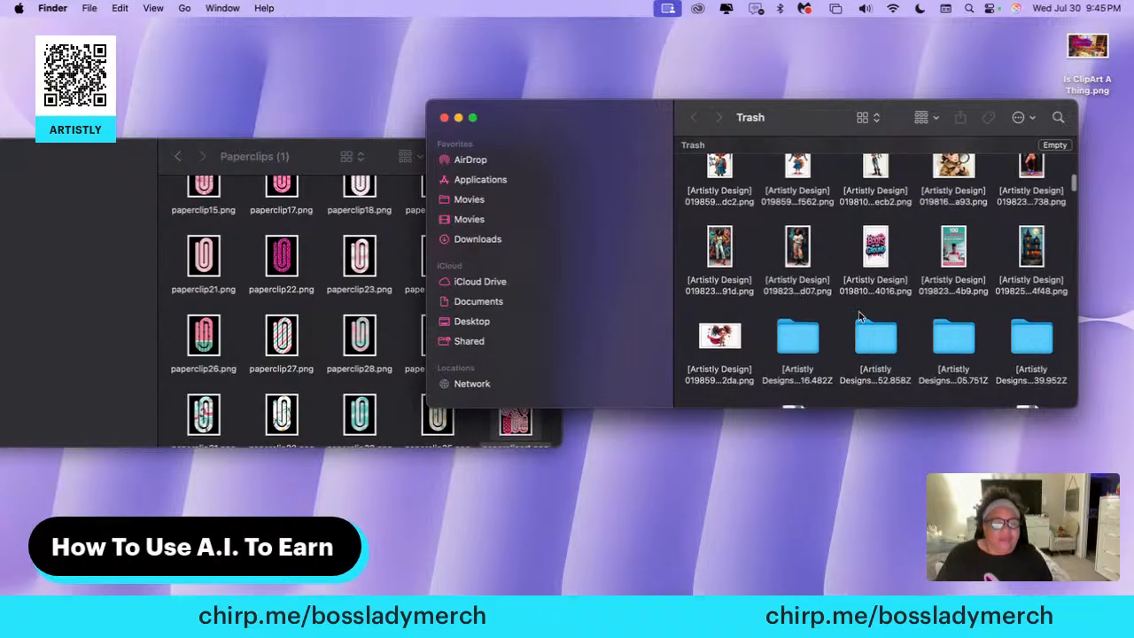
scroll(857, 317, up, 5)
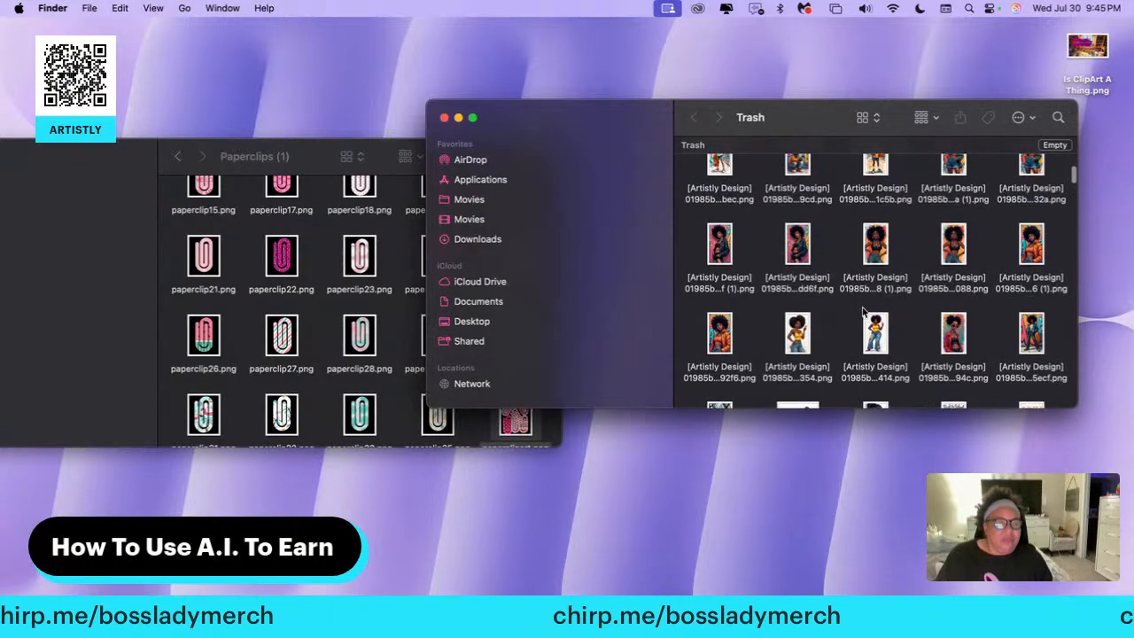
scroll(864, 310, up, 10)
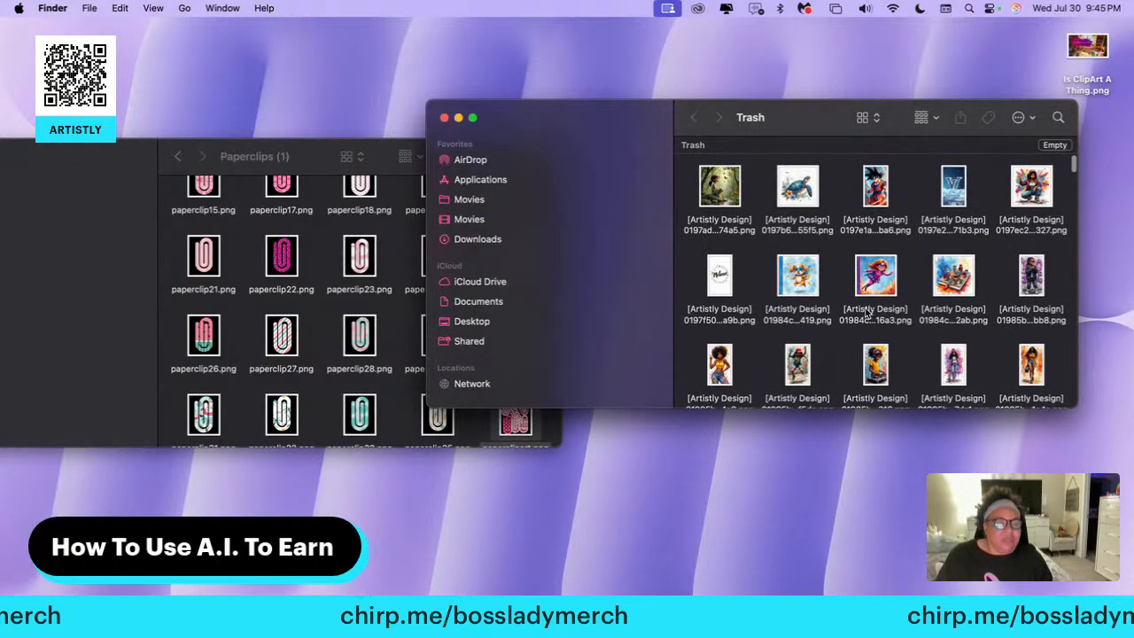
scroll(839, 299, down, 3)
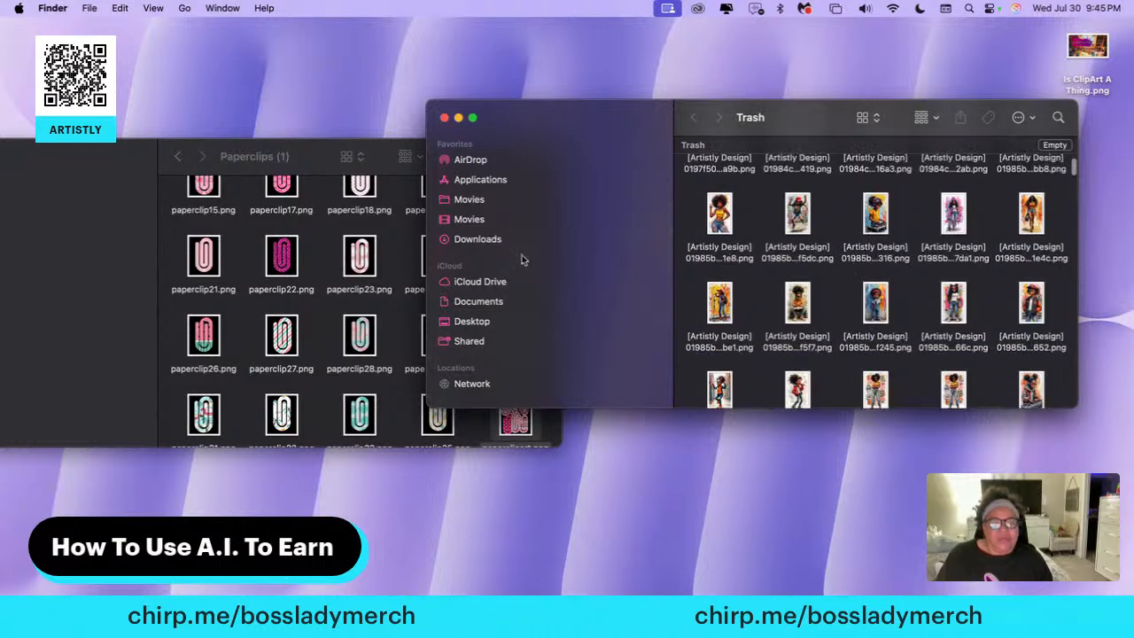
click(488, 243)
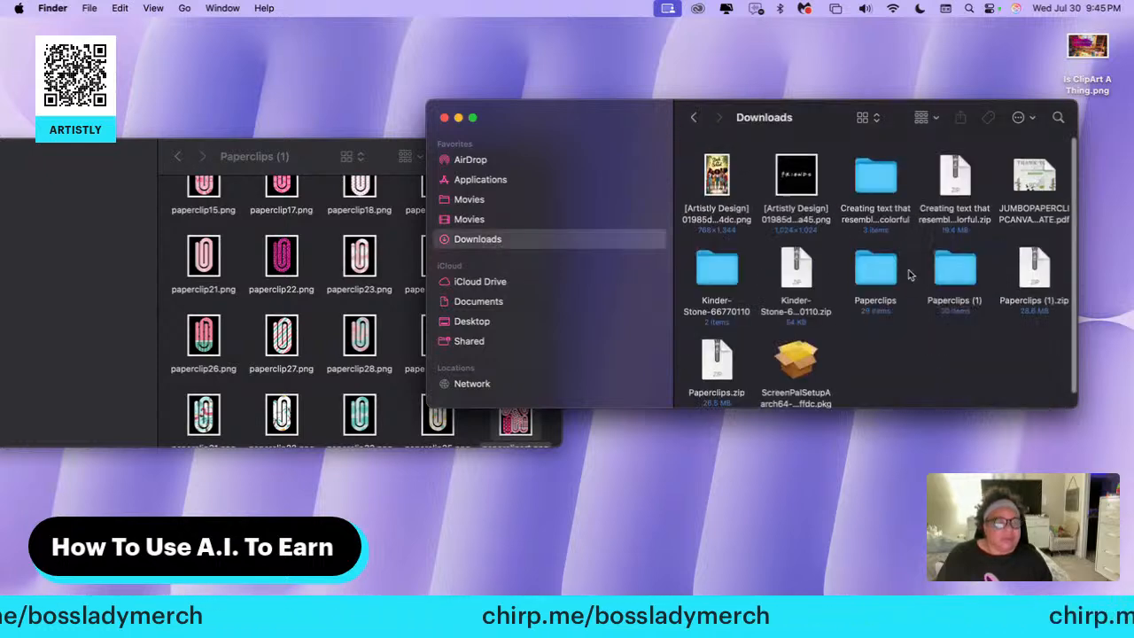
scroll(902, 278, down, 1)
scroll(893, 279, up, 1)
scroll(499, 277, down, 5)
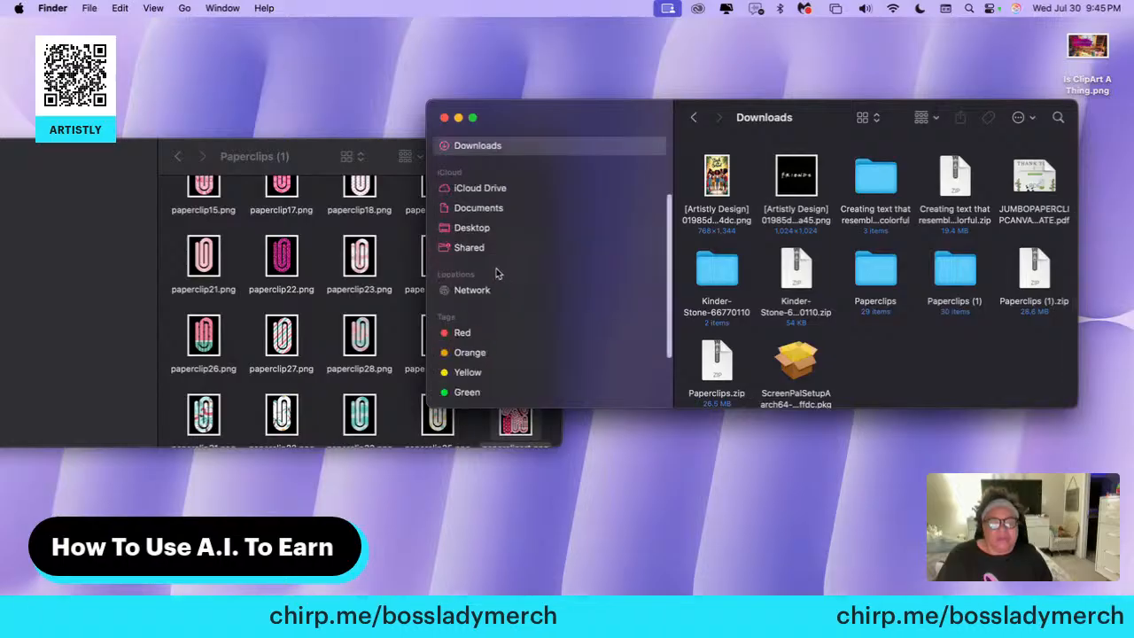
scroll(502, 279, up, 5)
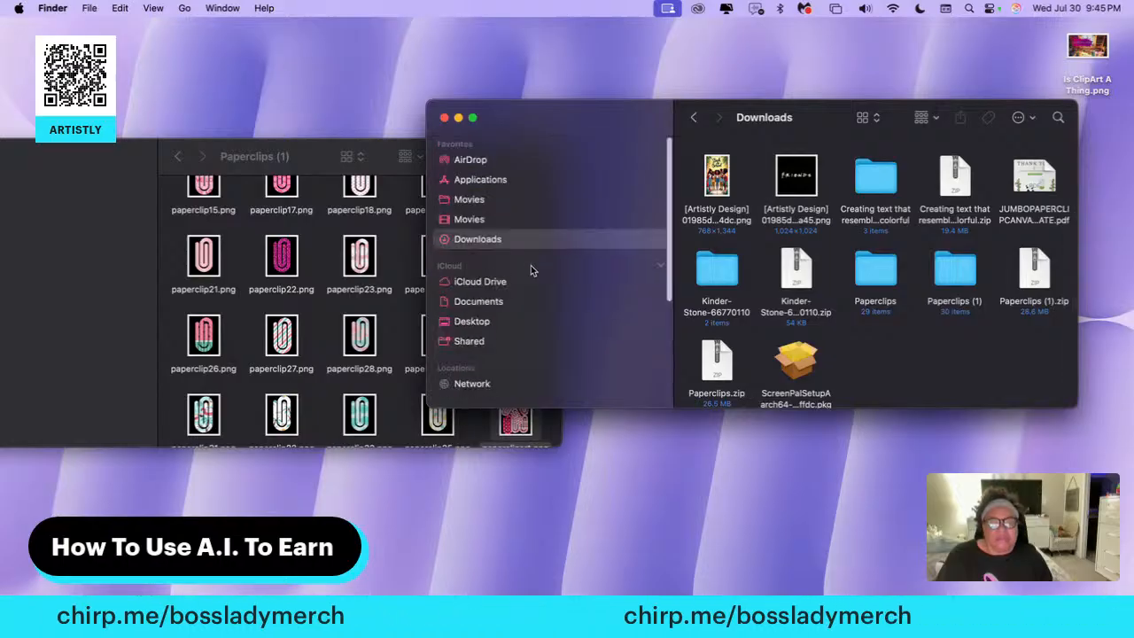
click(484, 303)
click(479, 324)
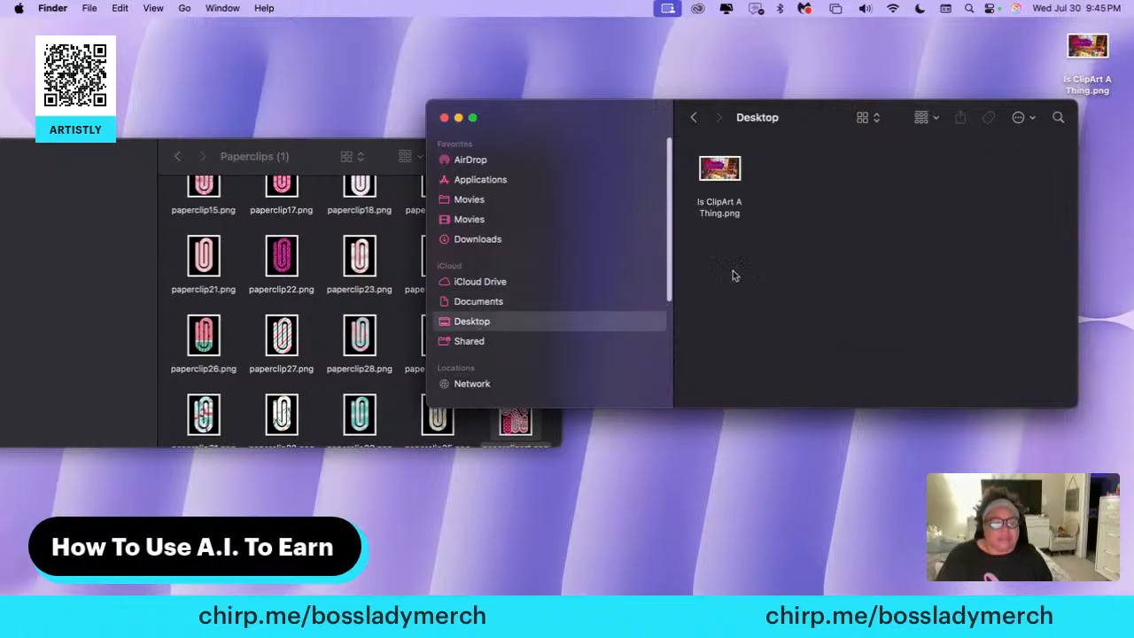
click(734, 432)
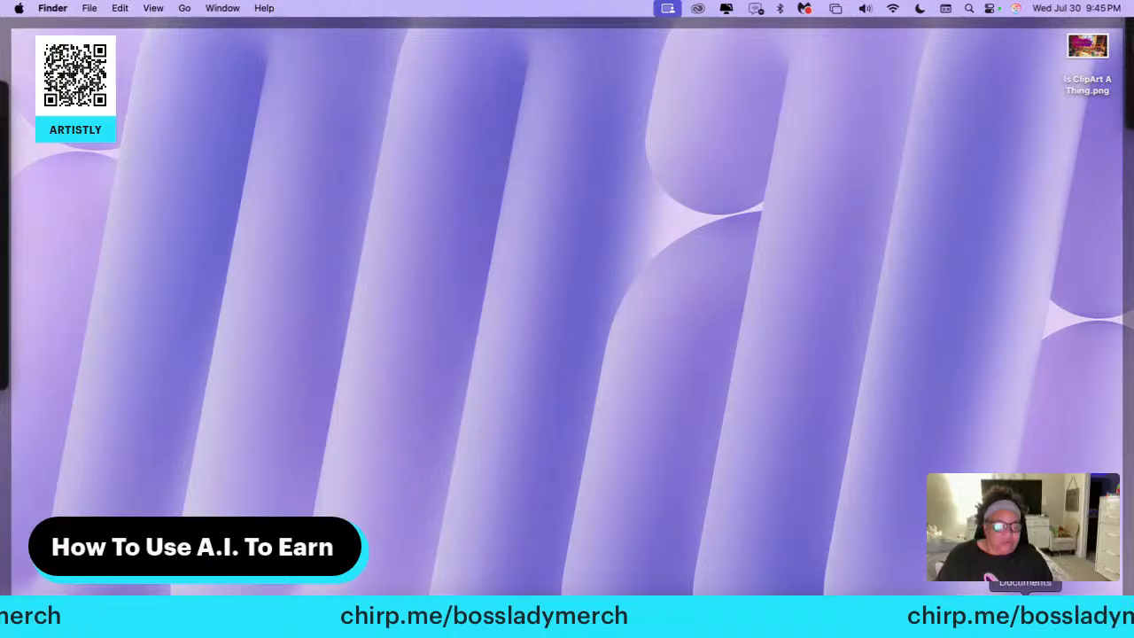
Find digitalform.png and Frequently Asked Questions.png in the Trash and move both images to the Desktop folder
click(1100, 611)
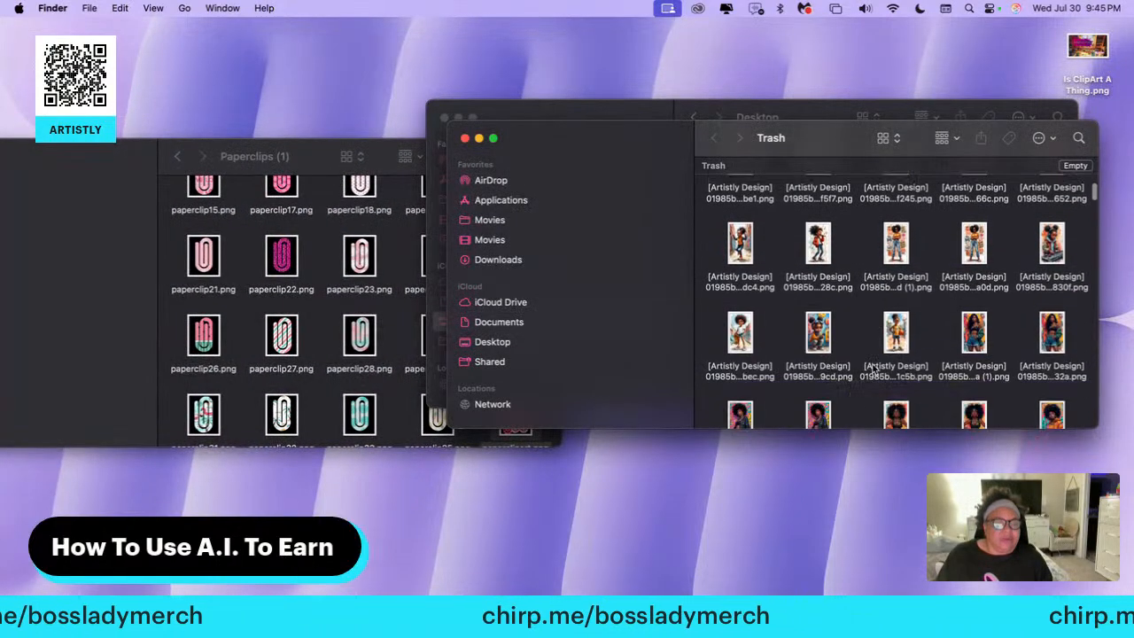
scroll(873, 370, down, 5)
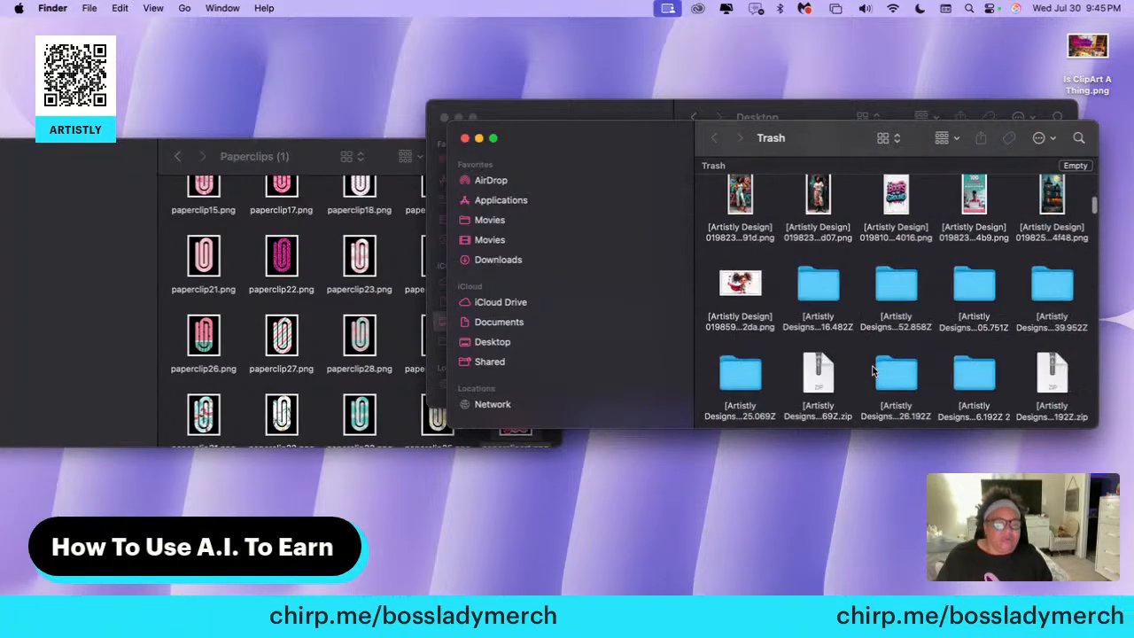
scroll(873, 370, down, 5)
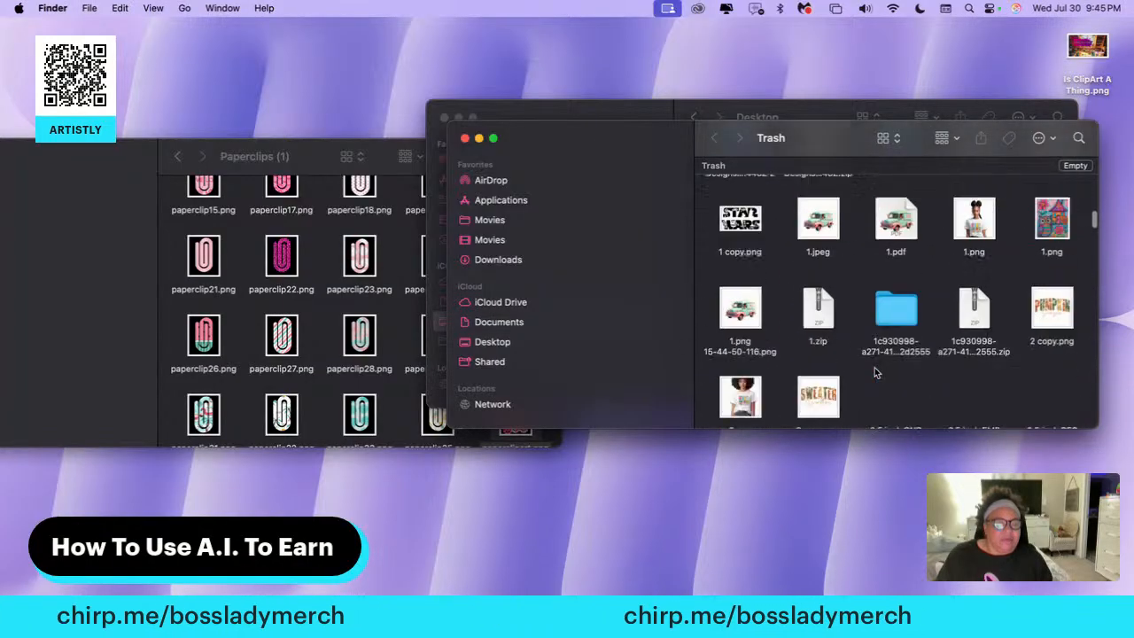
scroll(874, 372, down, 10)
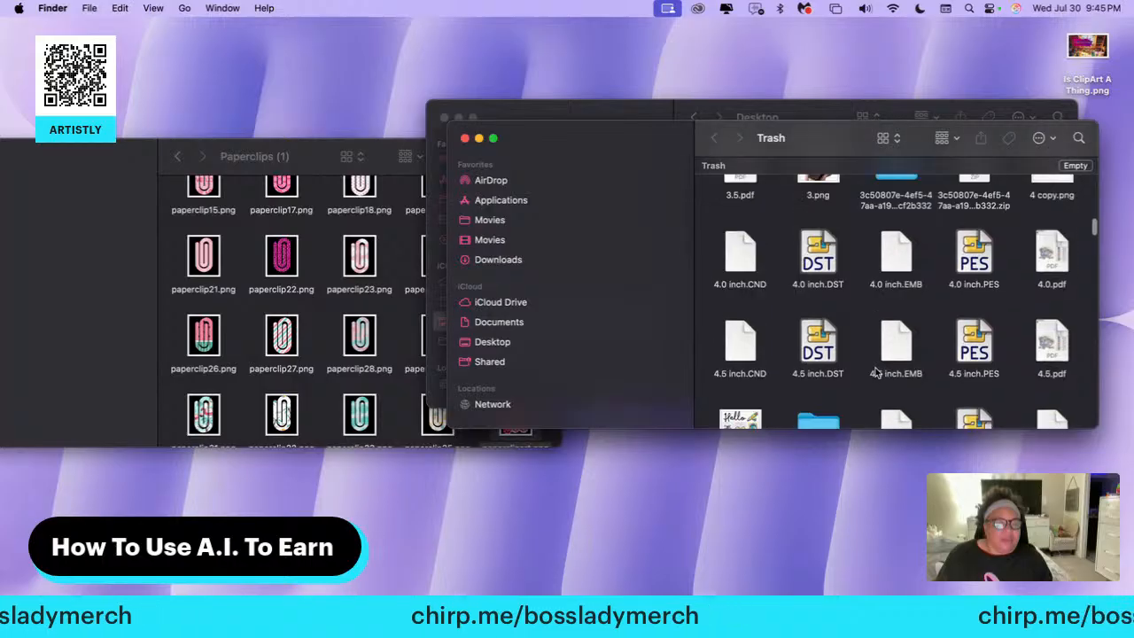
scroll(874, 372, down, 10)
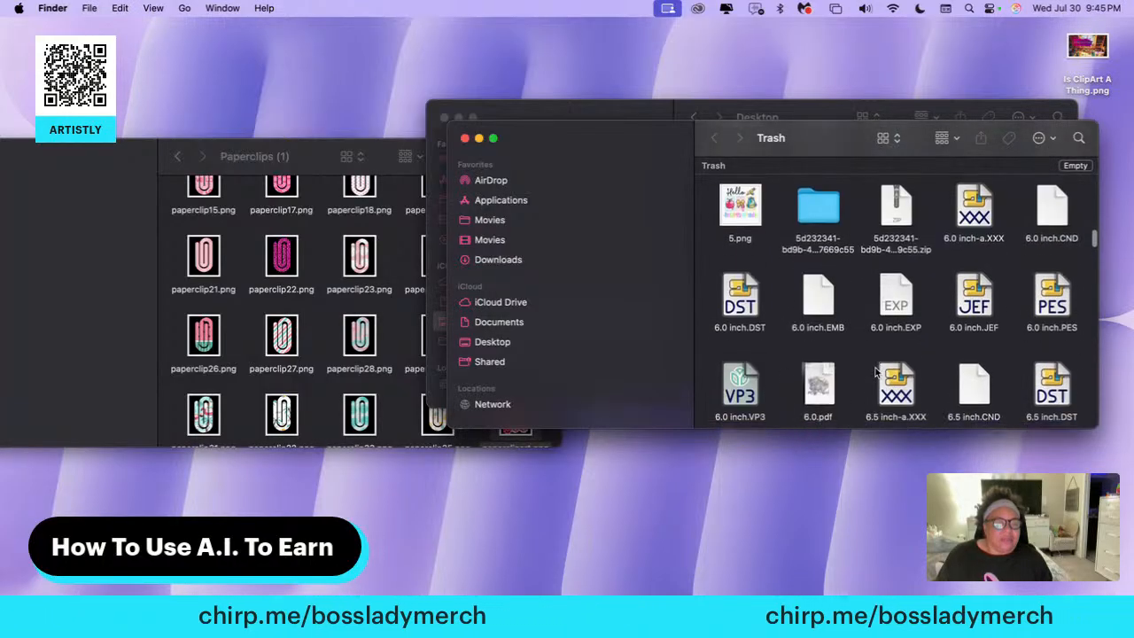
scroll(874, 373, down, 10)
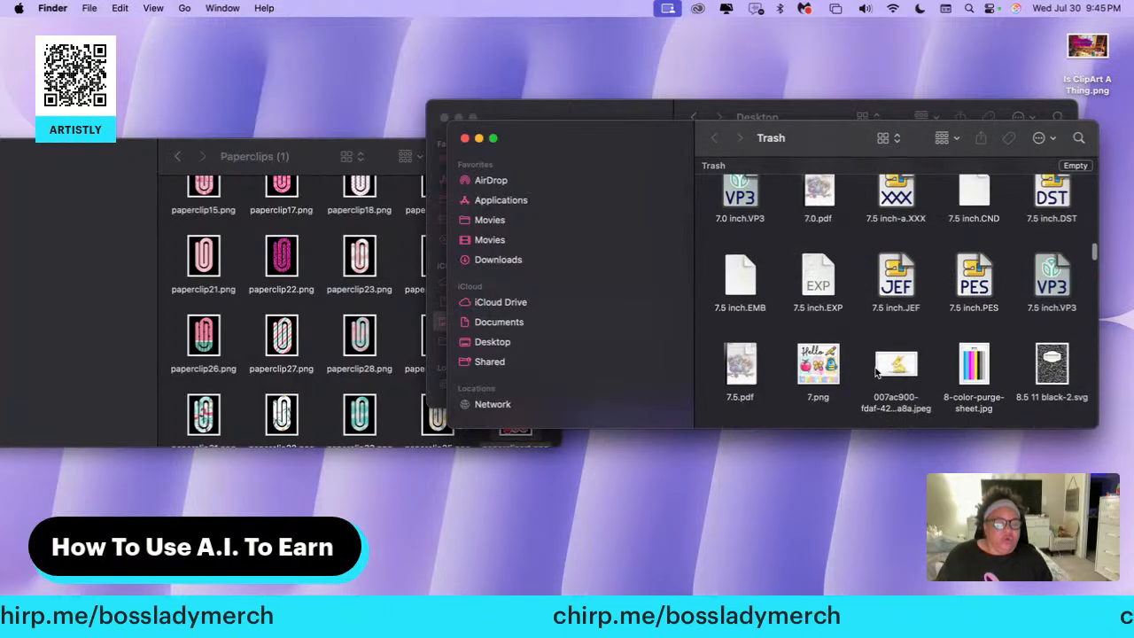
scroll(874, 372, down, 10)
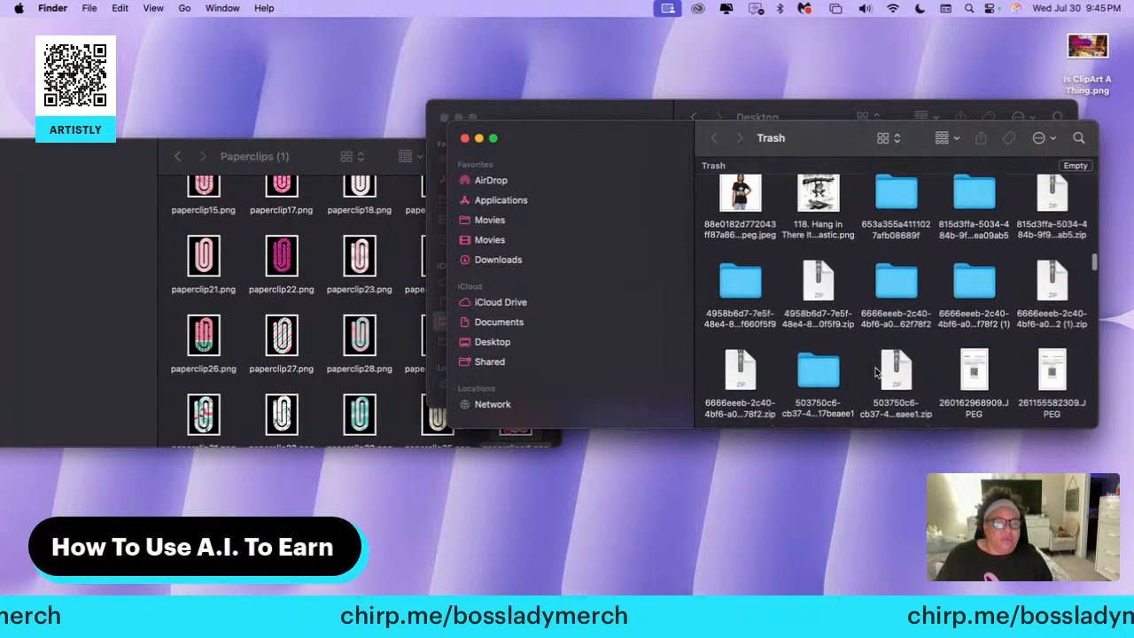
scroll(875, 372, down, 5)
scroll(875, 372, up, 6)
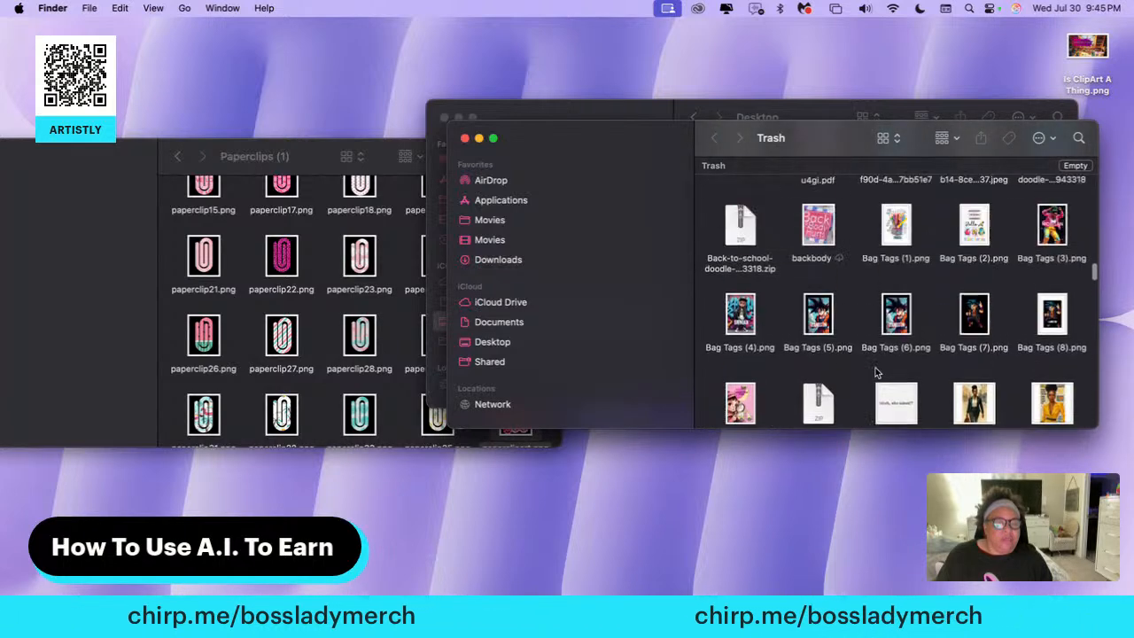
scroll(875, 372, down, 6)
scroll(875, 372, down, 10)
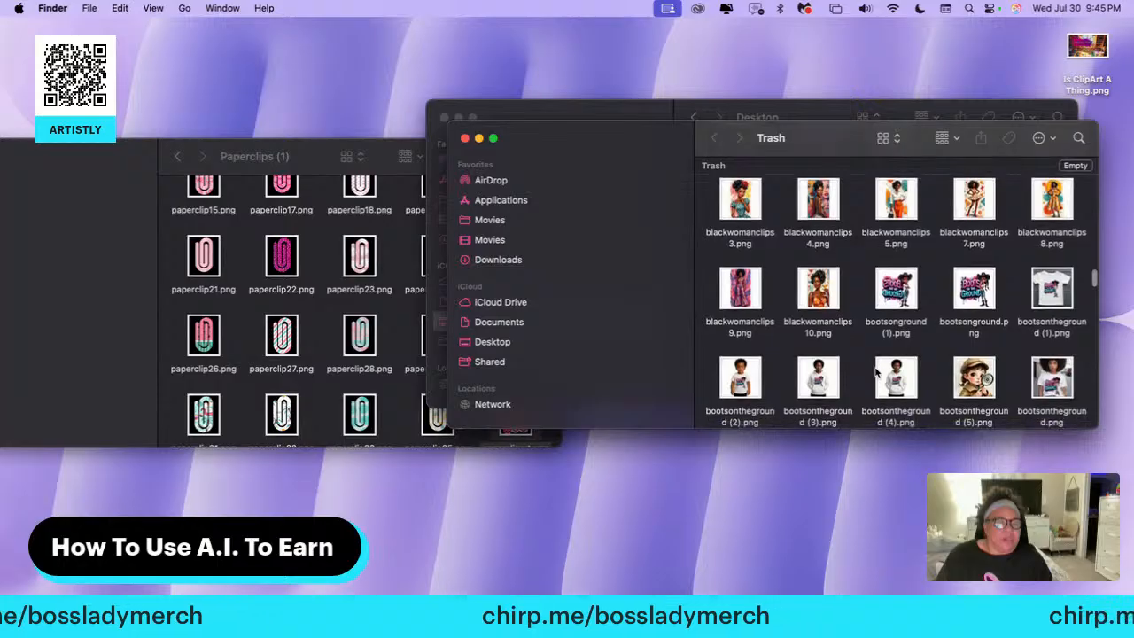
scroll(874, 372, down, 5)
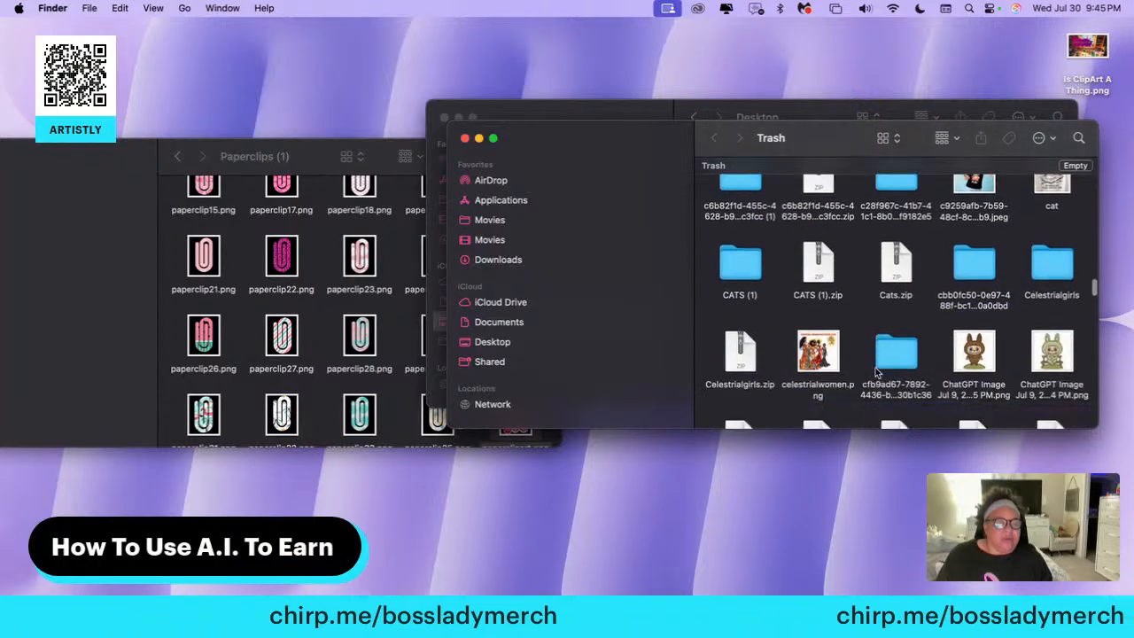
scroll(876, 372, down, 8)
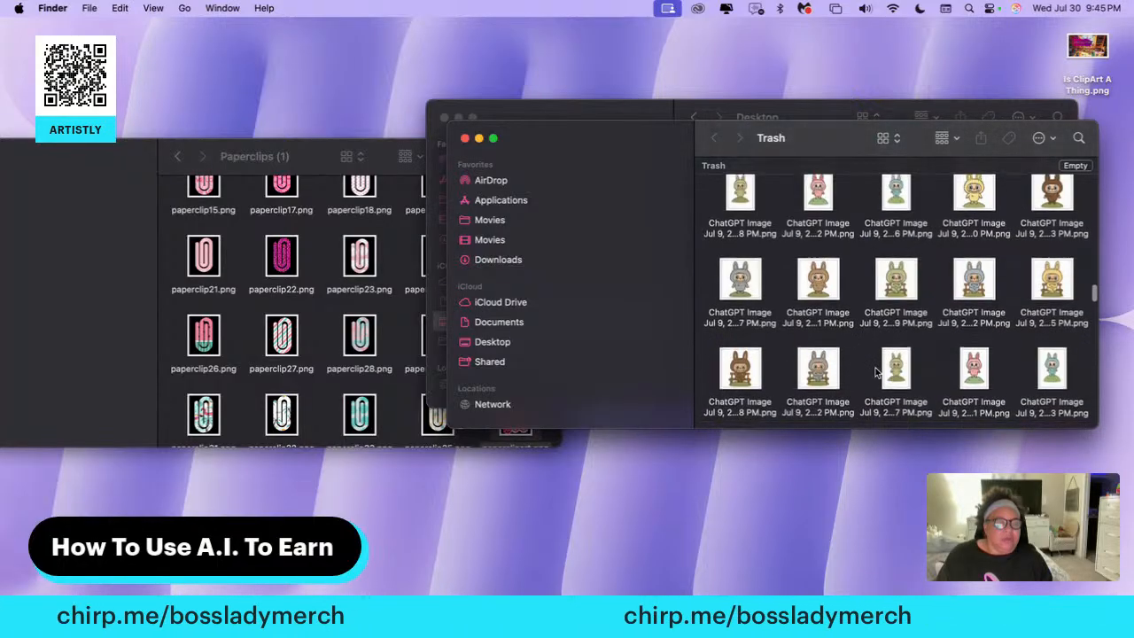
scroll(876, 373, down, 10)
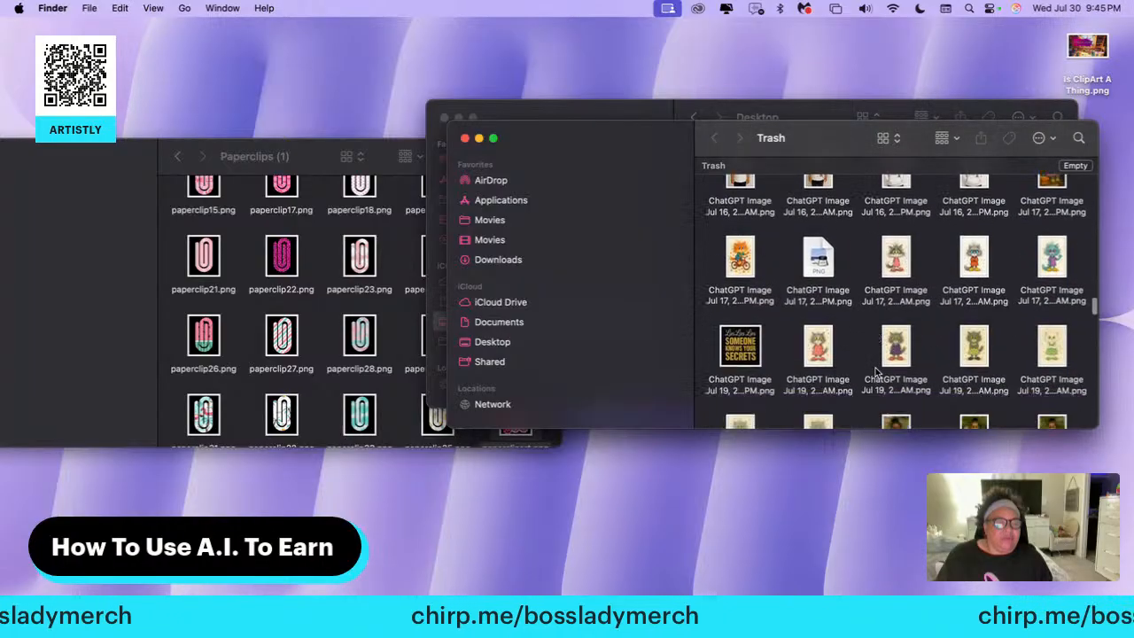
scroll(875, 372, down, 10)
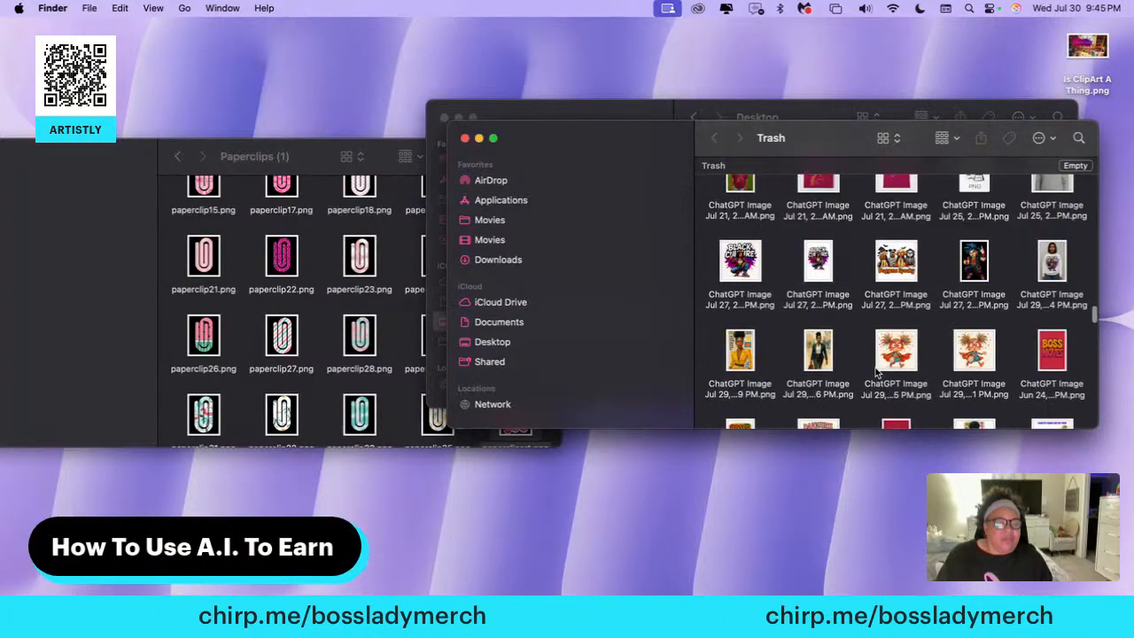
scroll(875, 372, down, 5)
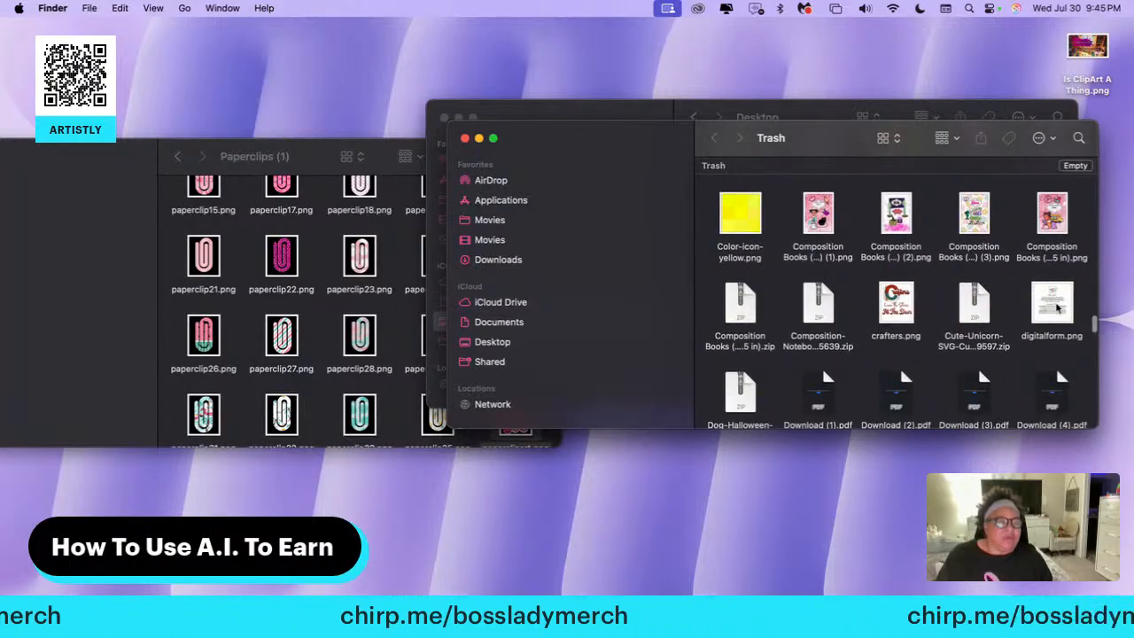
click(1028, 335)
scroll(788, 368, down, 5)
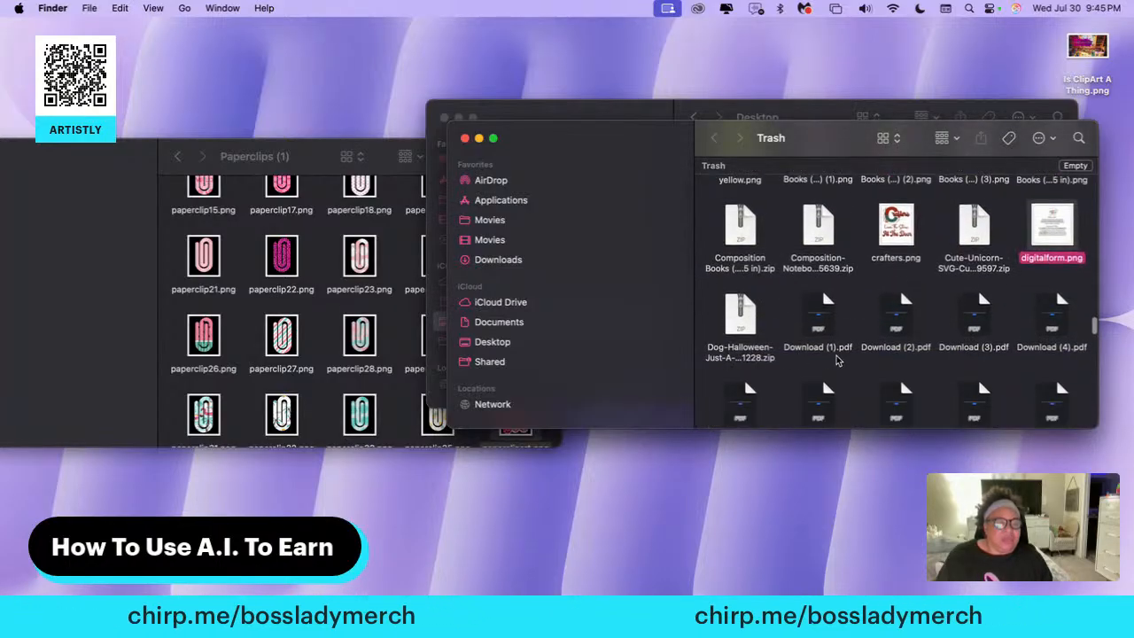
scroll(850, 360, down, 6)
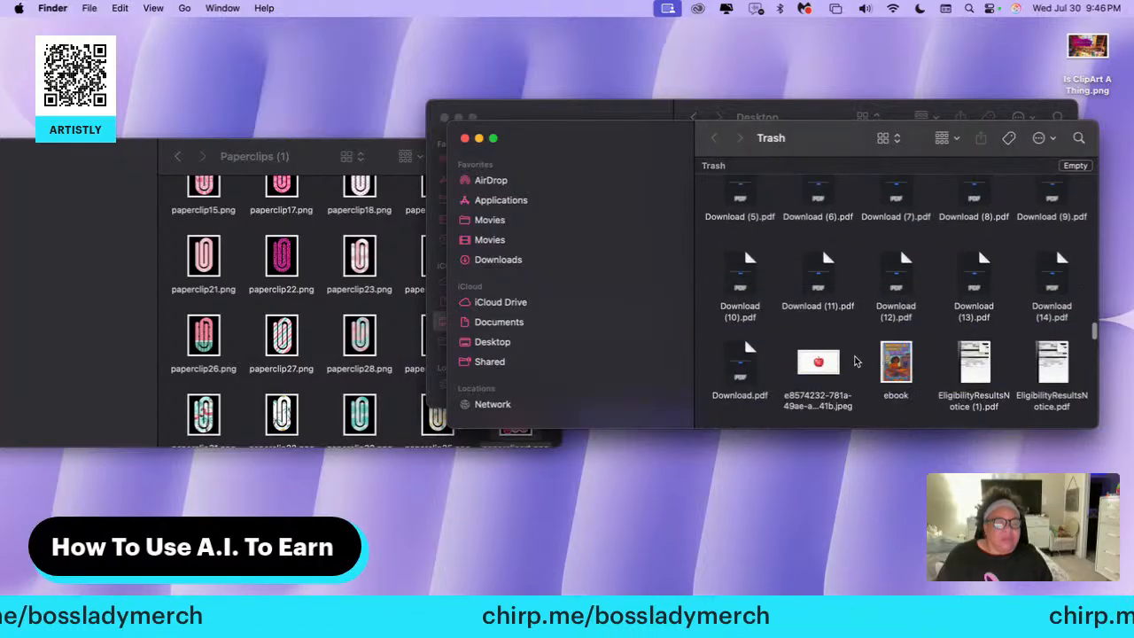
scroll(864, 361, down, 5)
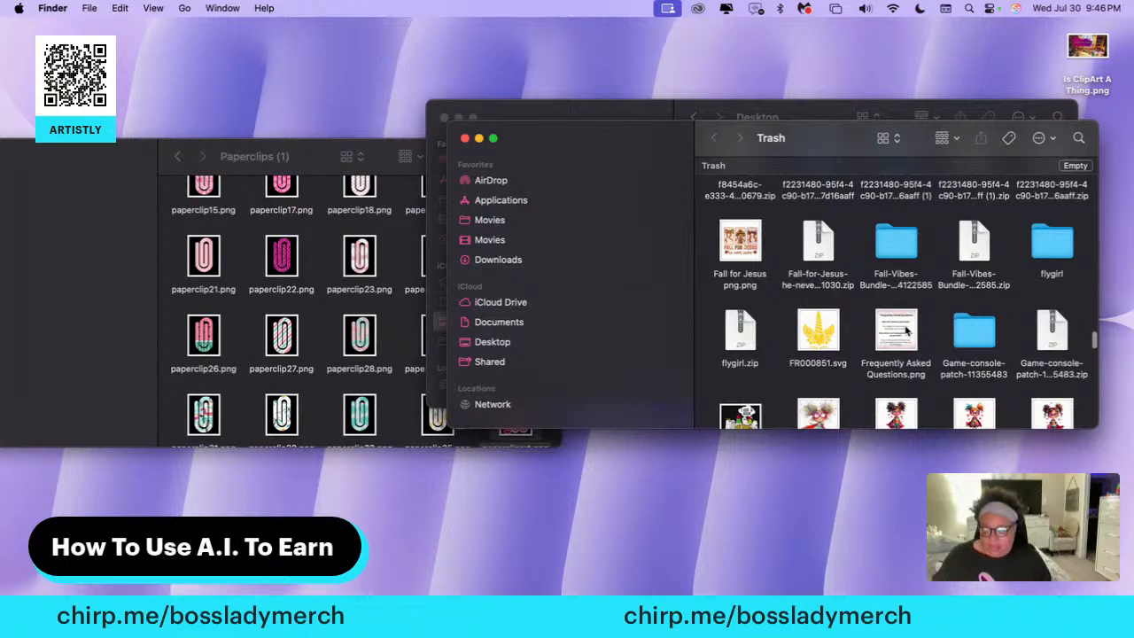
click(905, 331)
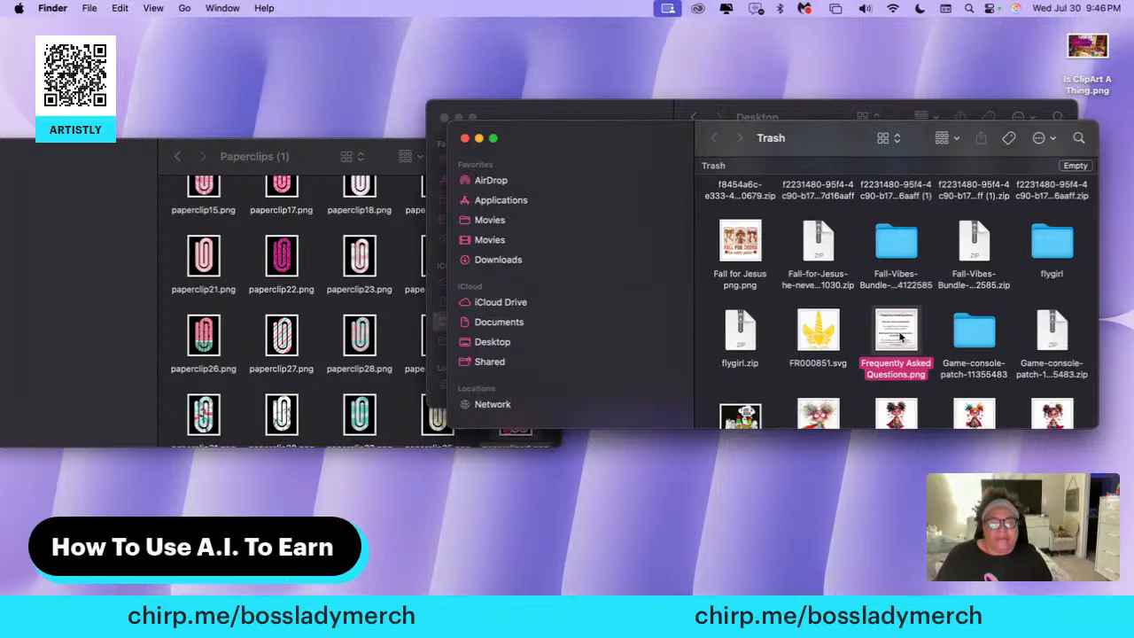
drag(893, 335, 517, 345)
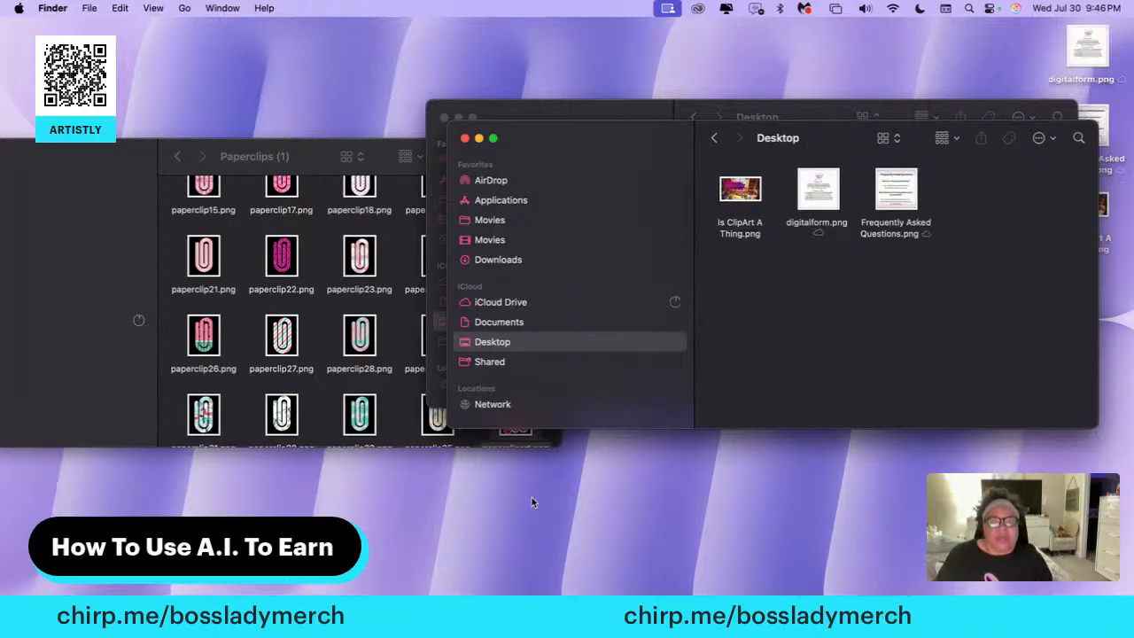
Return to the Etsy draft and add digitalform.png and Frequently Asked Questions.png from the Desktop as the listing's second and third photos
click(502, 518)
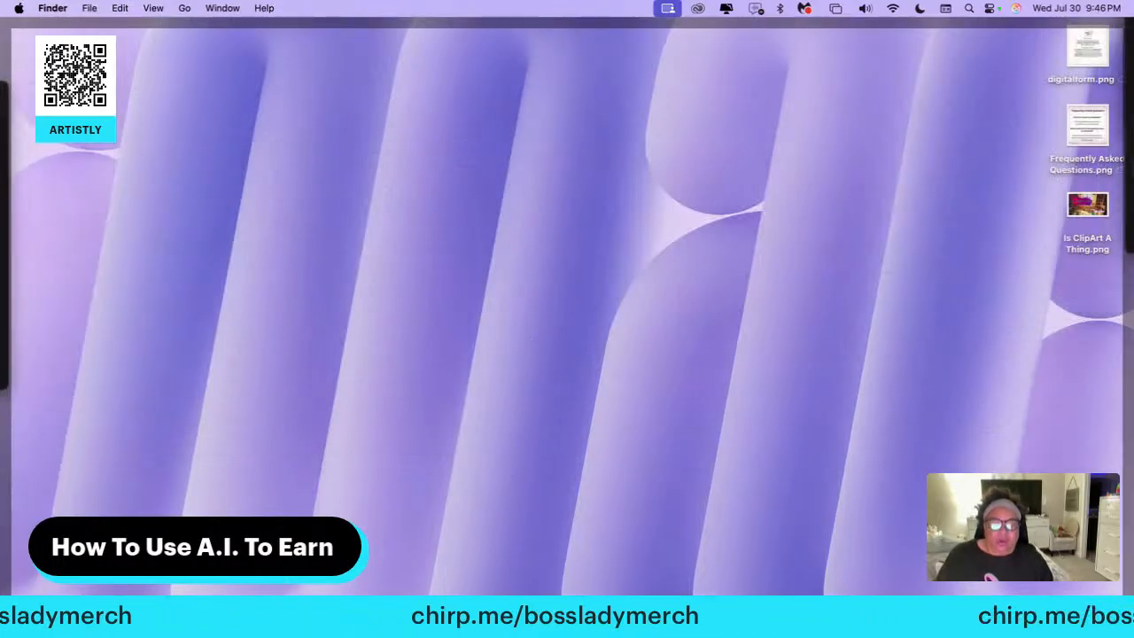
click(630, 611)
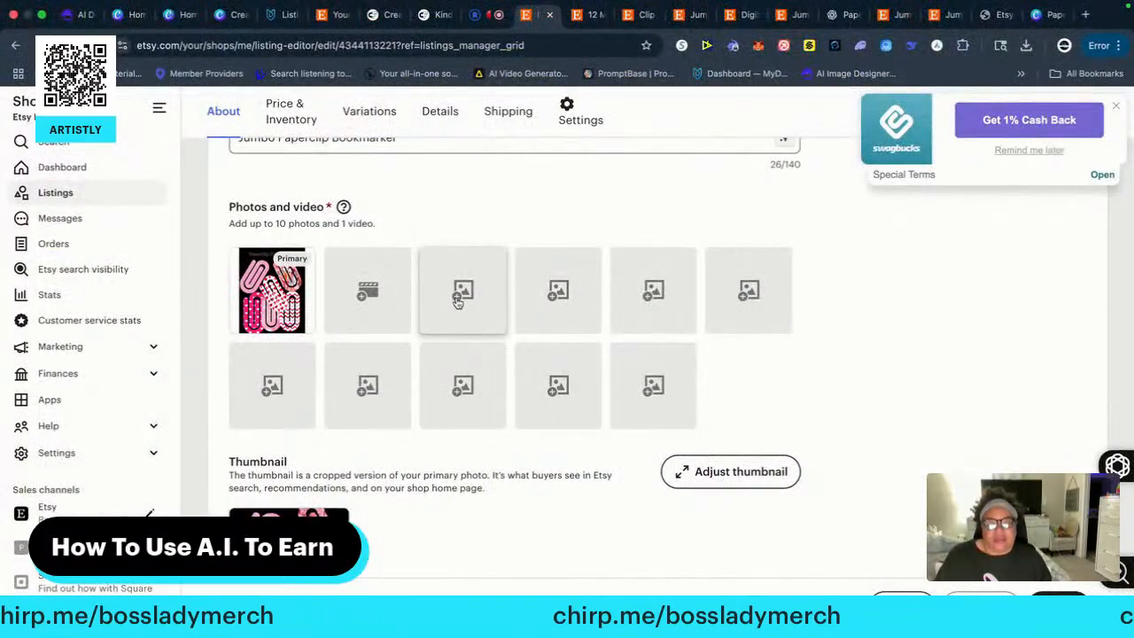
click(457, 299)
click(314, 307)
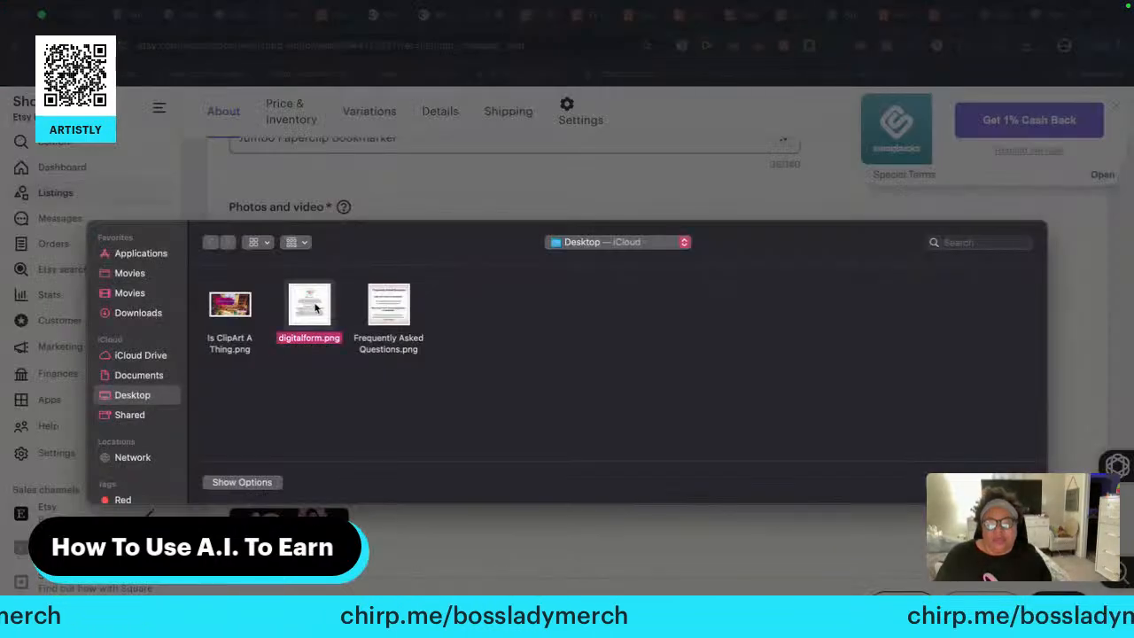
key(Return)
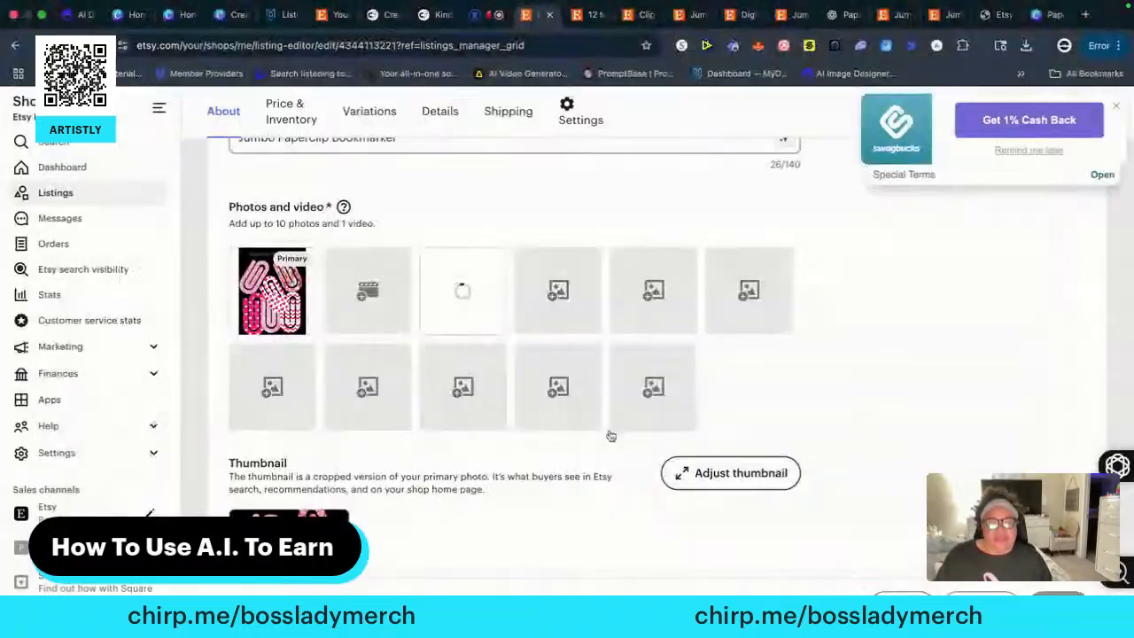
click(550, 298)
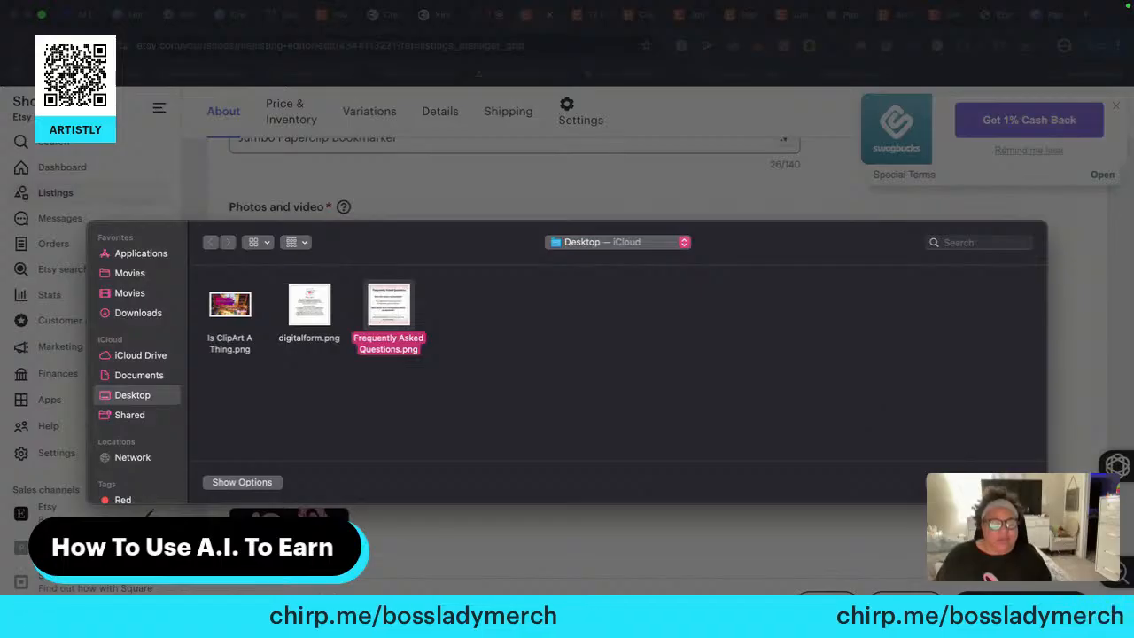
key(Return)
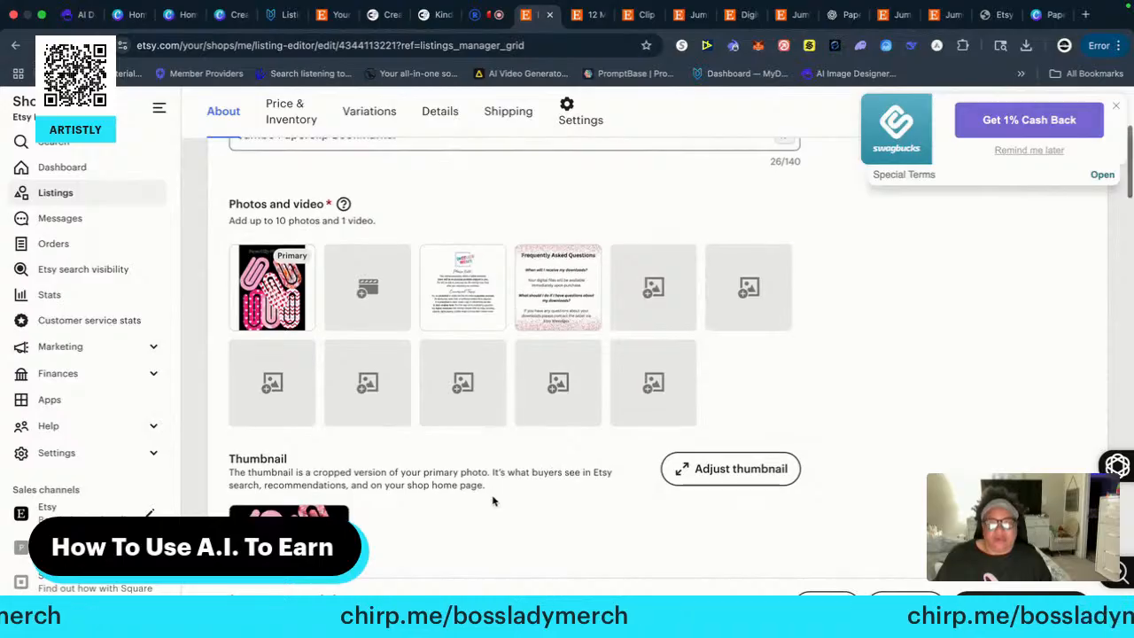
Dismiss the Swagbucks cash back offer and review the draft's photos, digital files, price, quantity, core details and category
scroll(494, 496, down, 1)
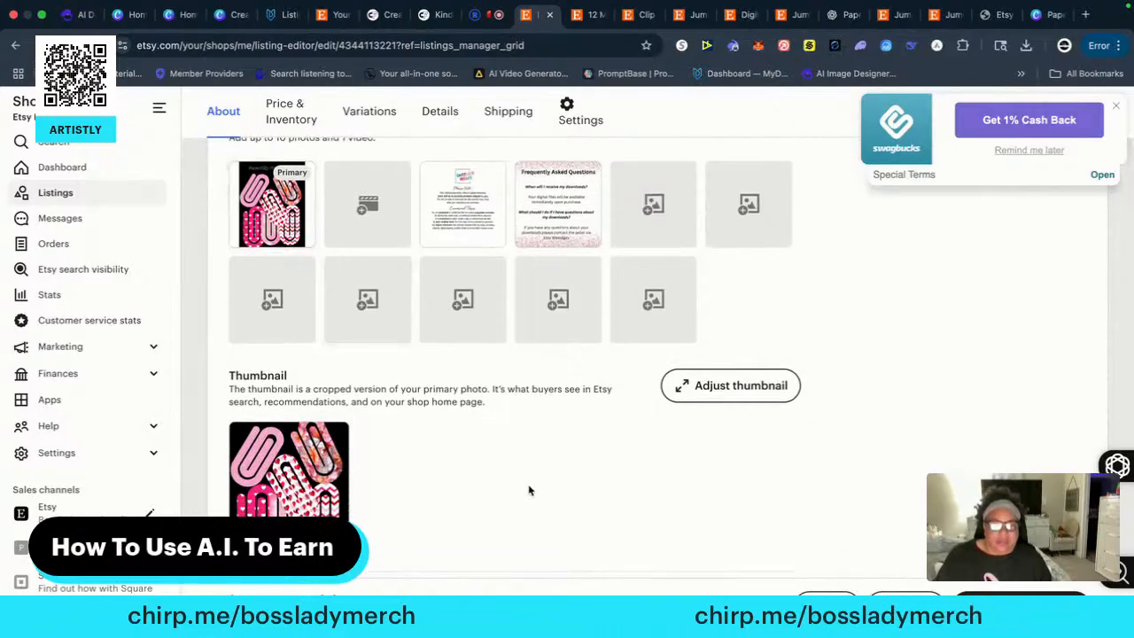
scroll(529, 490, down, 2)
scroll(547, 499, down, 1)
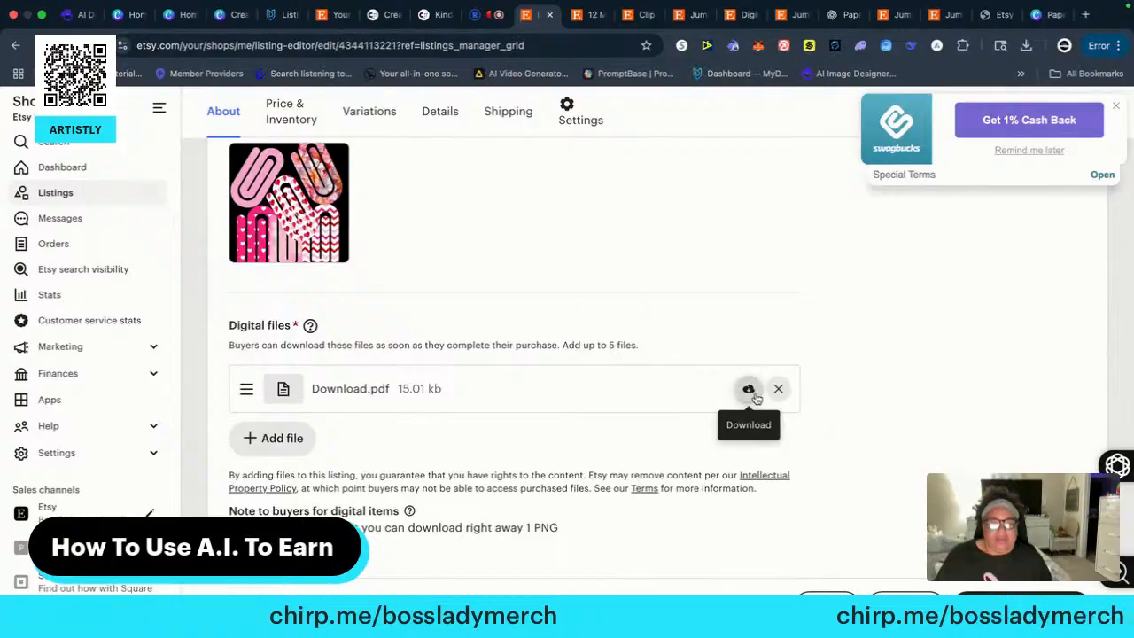
scroll(519, 473, down, 8)
scroll(505, 473, up, 6)
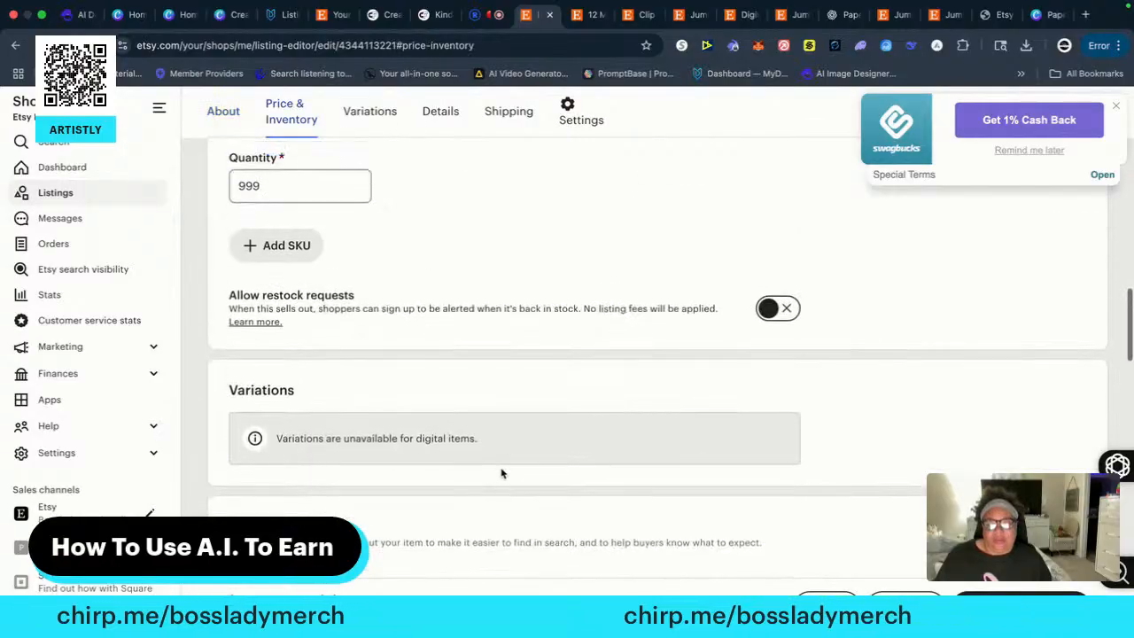
scroll(487, 472, down, 1)
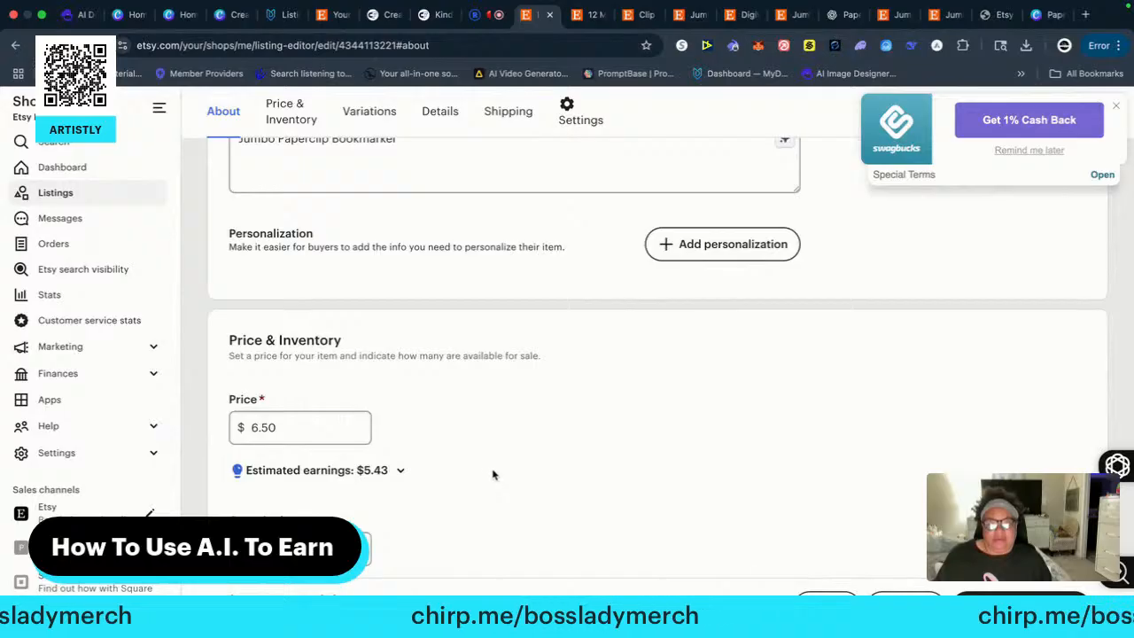
scroll(492, 474, down, 1)
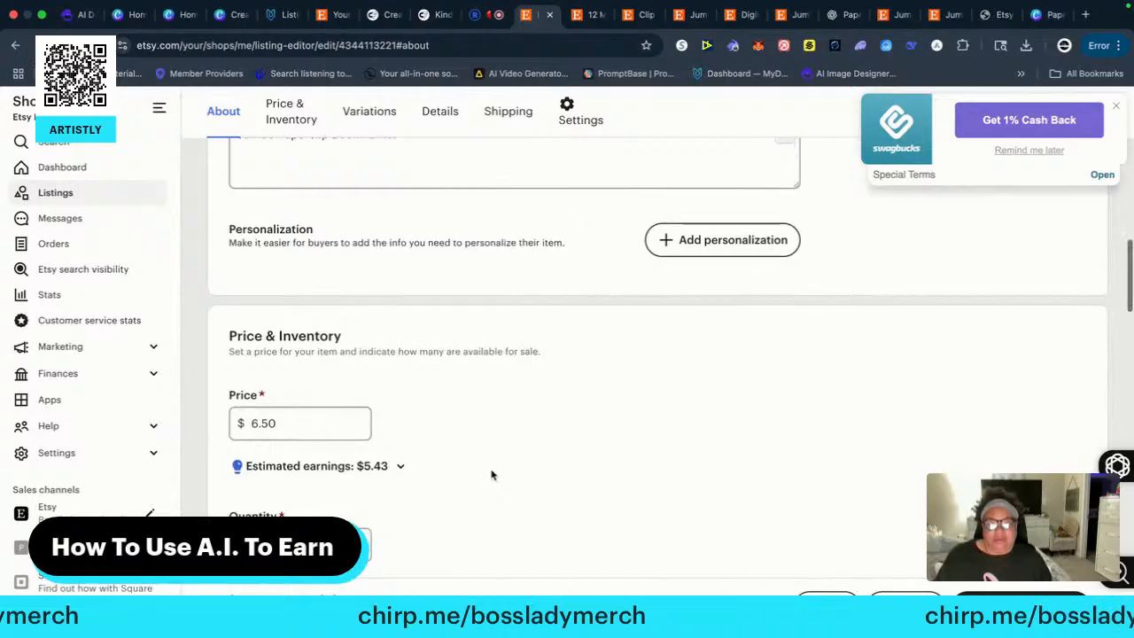
click(1115, 108)
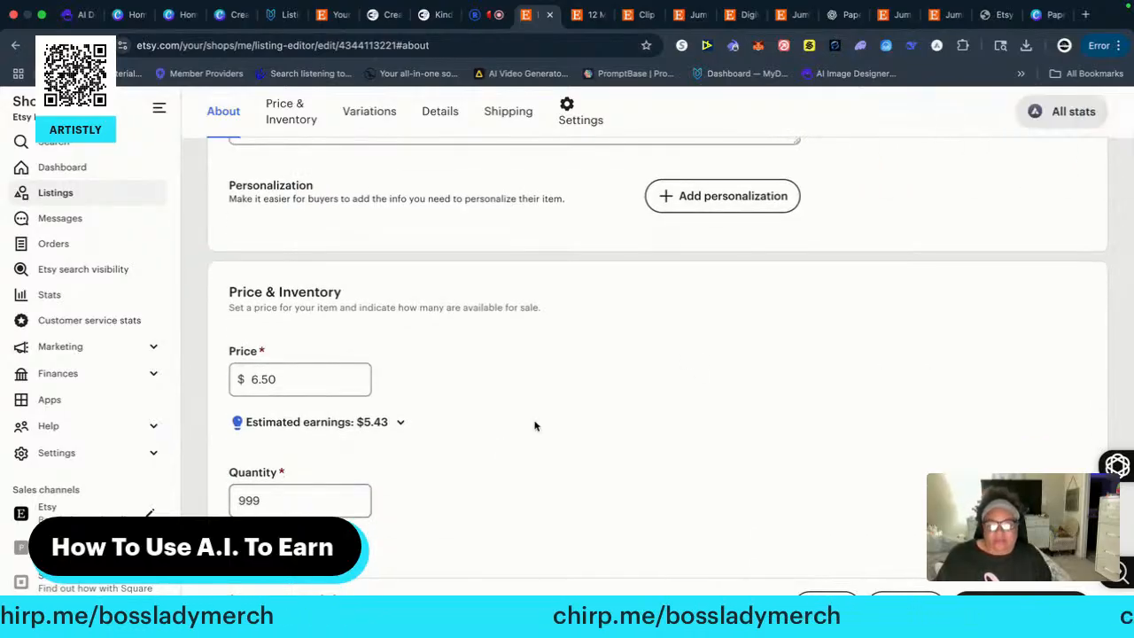
scroll(451, 467, down, 3)
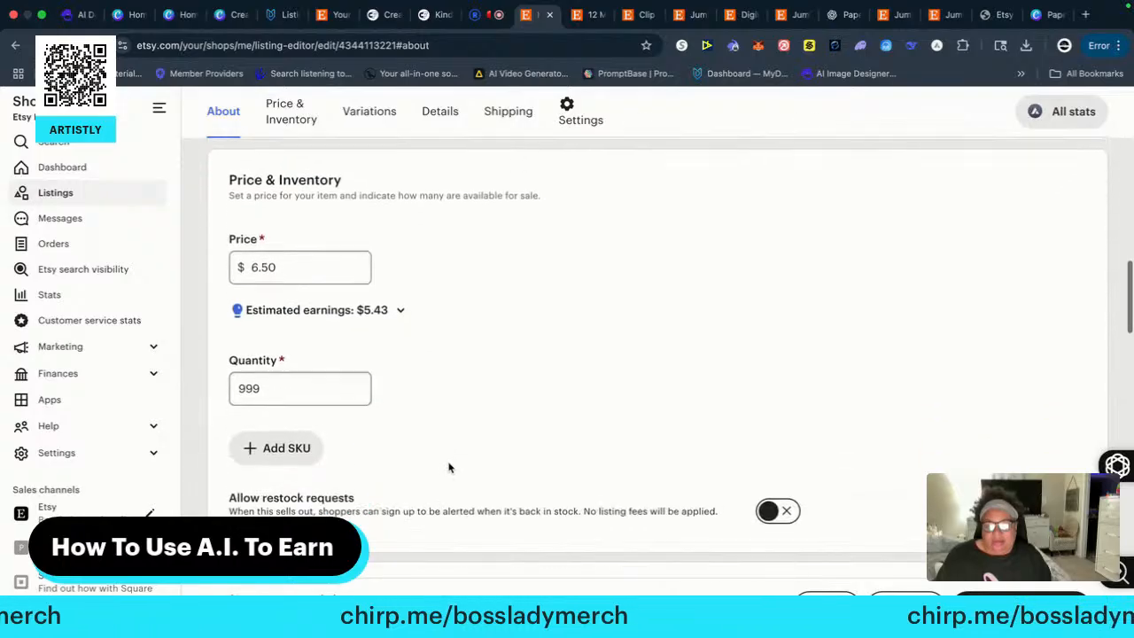
scroll(458, 417, down, 5)
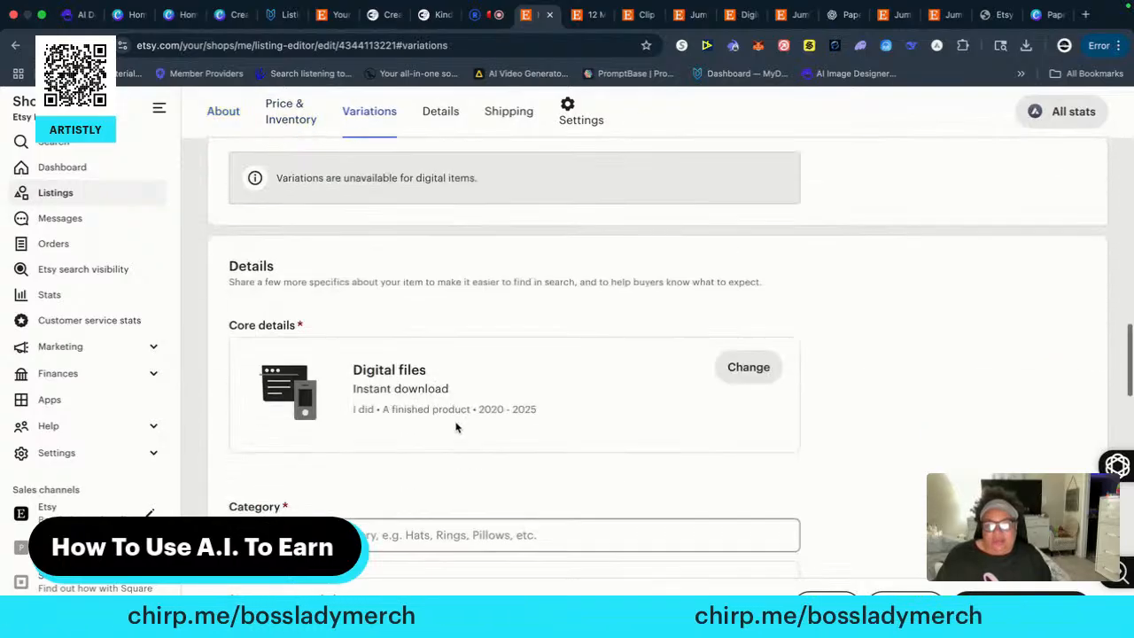
scroll(458, 425, up, 2)
scroll(455, 425, down, 5)
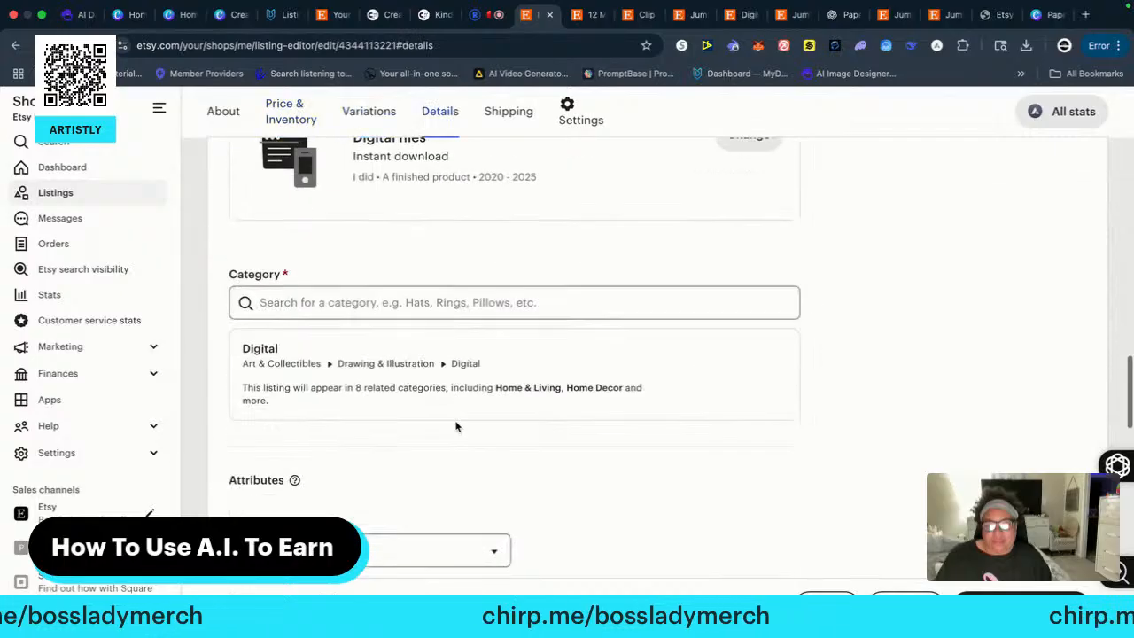
scroll(528, 391, up, 10)
scroll(529, 394, up, 5)
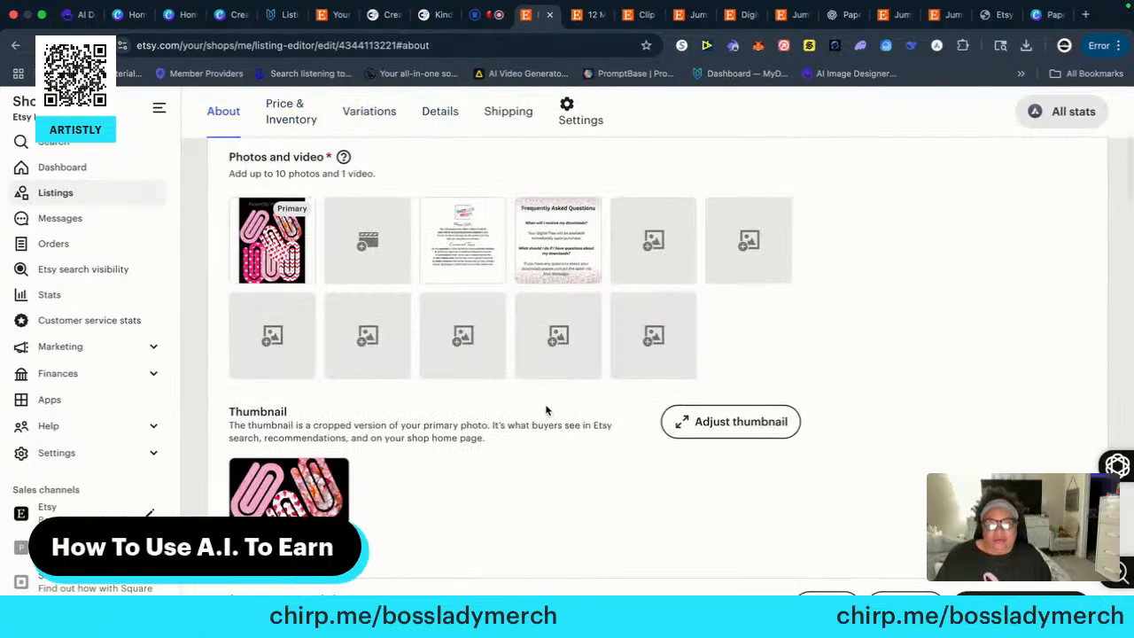
Generate a product description with the AI writing helper and insert it into the listing's Description field
scroll(543, 410, down, 5)
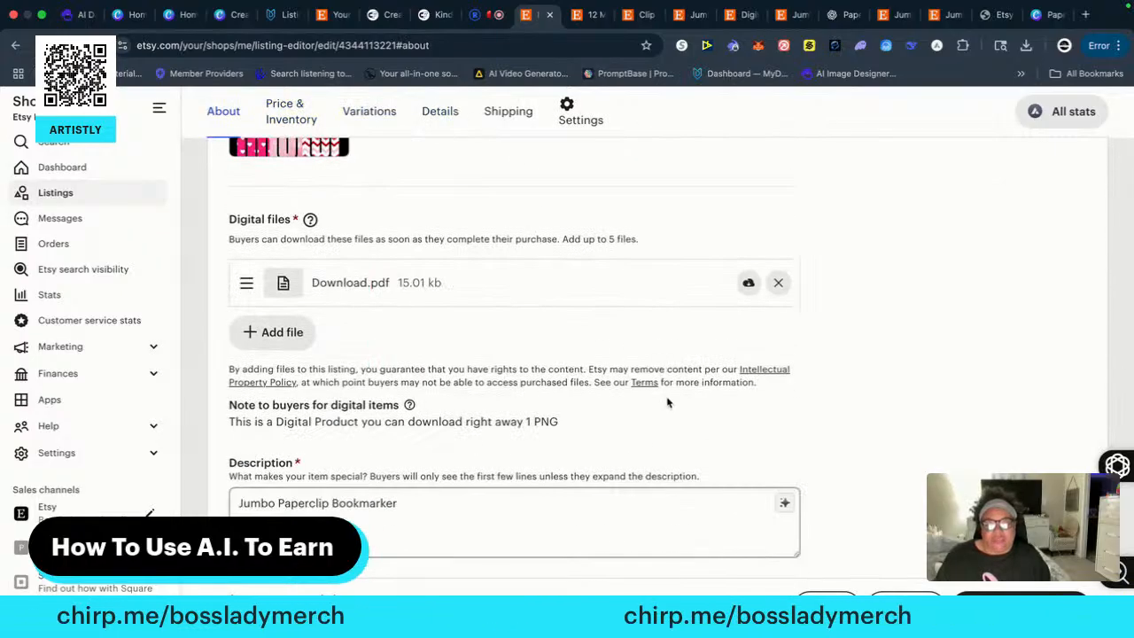
scroll(668, 403, down, 3)
click(784, 375)
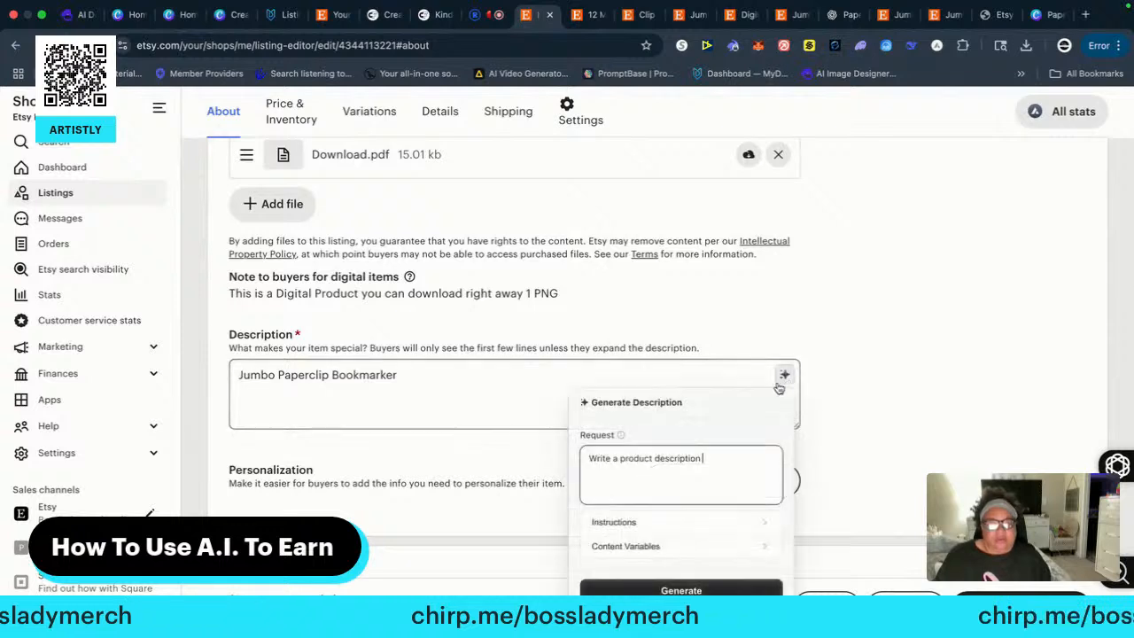
click(680, 589)
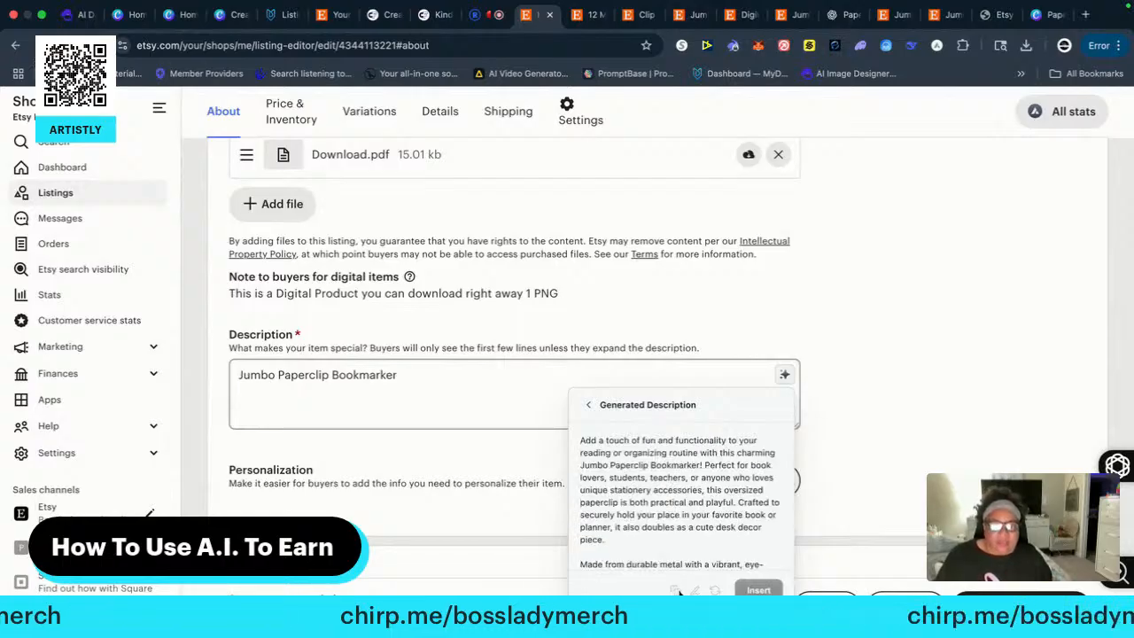
click(758, 590)
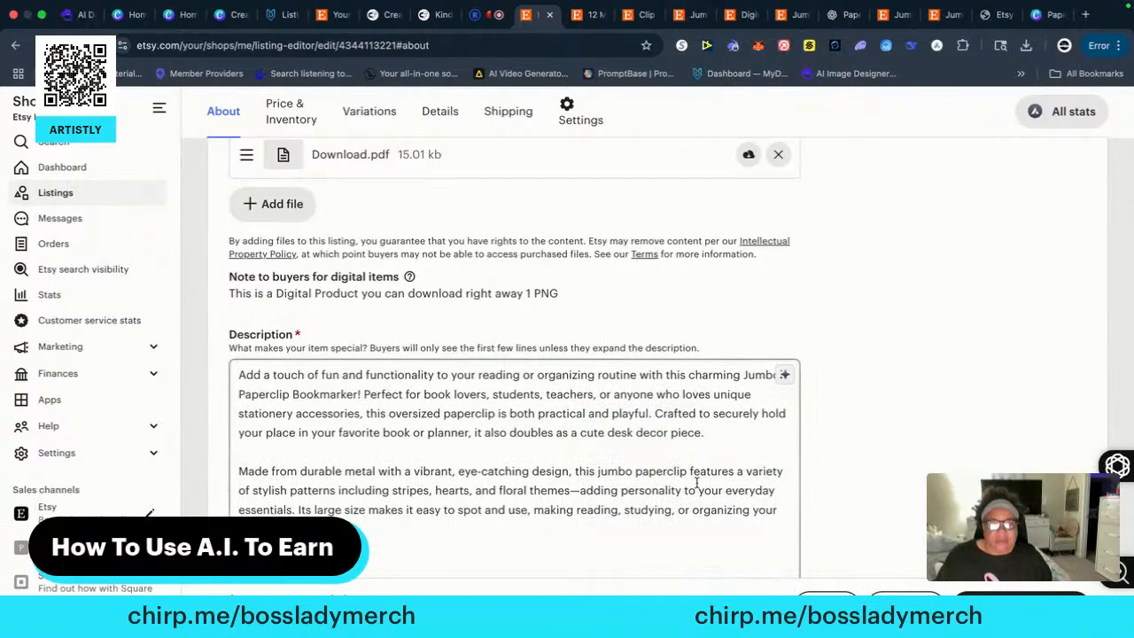
Generate a keyword-rich title with the AI writing helper and insert it in place of Jumbo Paperclip Bookmarker
scroll(686, 452, up, 3)
scroll(686, 453, up, 5)
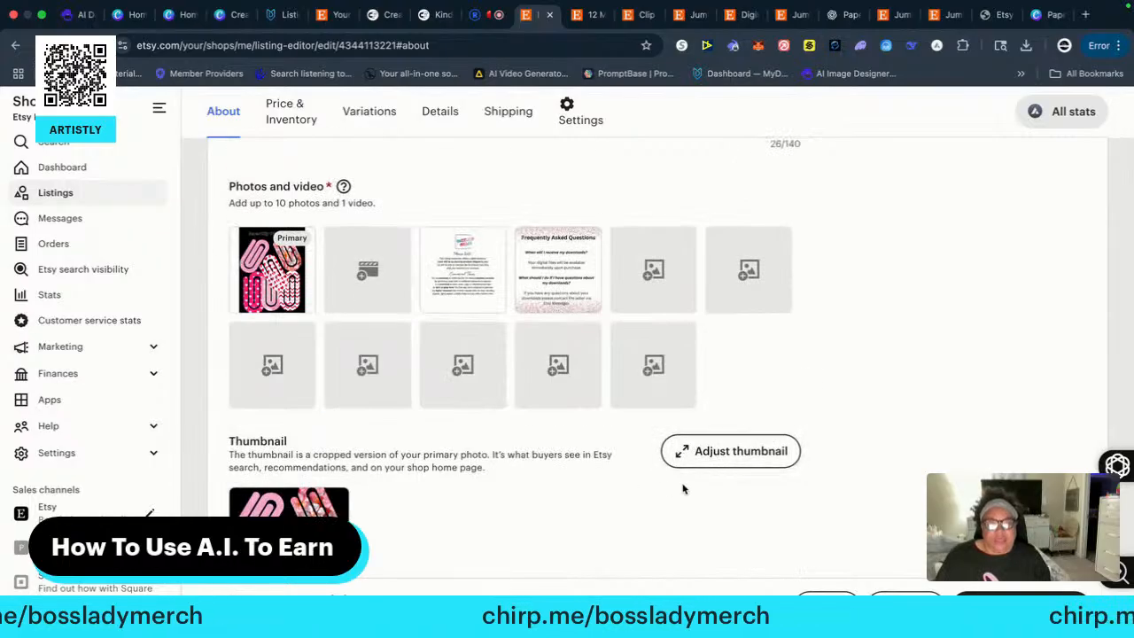
scroll(620, 496, up, 3)
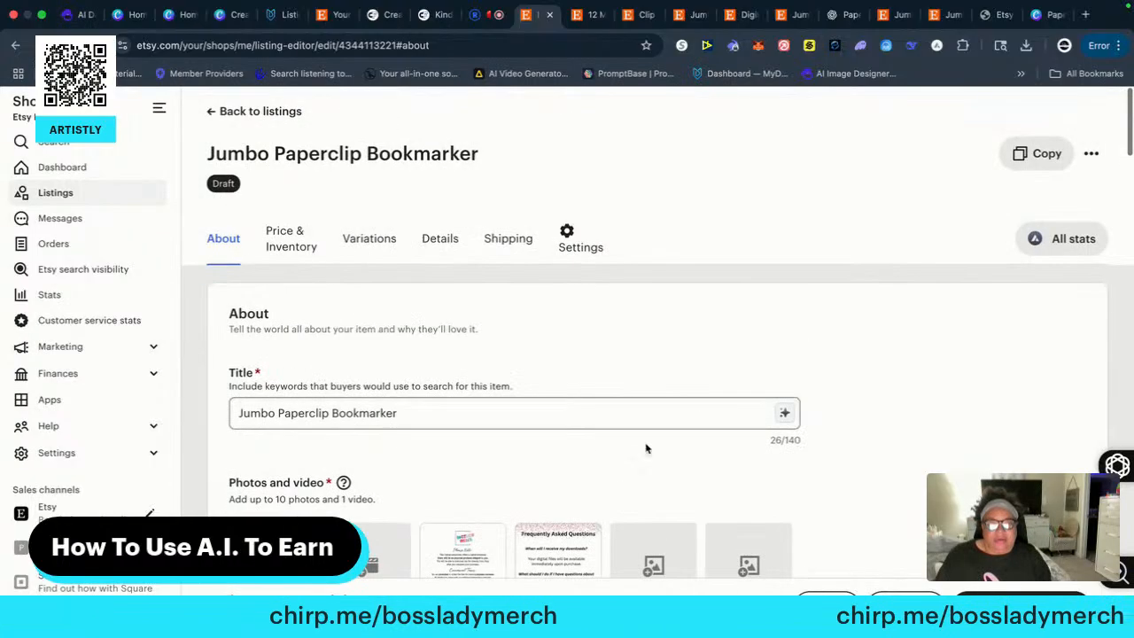
click(784, 415)
click(680, 377)
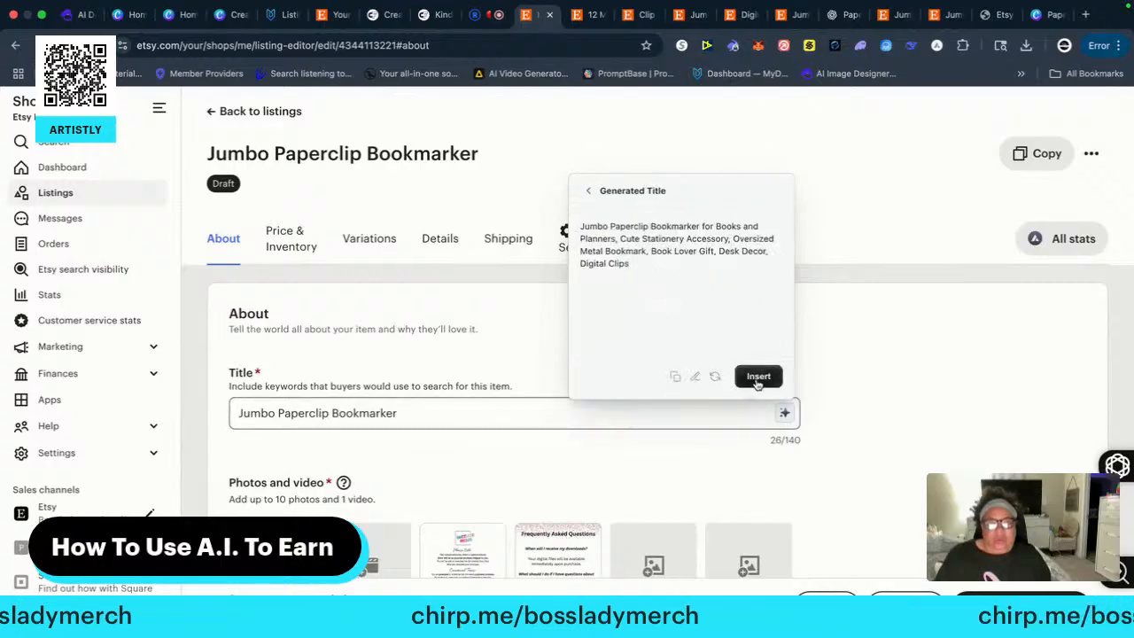
click(758, 376)
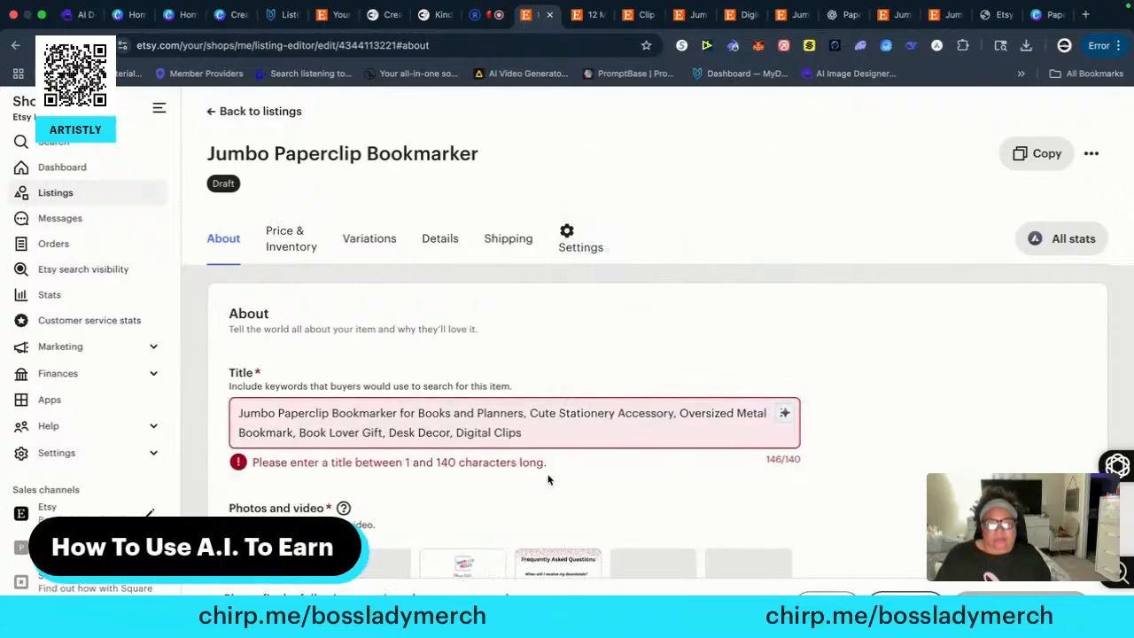
Shorten the title by removing the commas after Desk Decor, Book Lover Gift and Oversized Metal Bookmark
click(454, 432)
key(BackSpace)
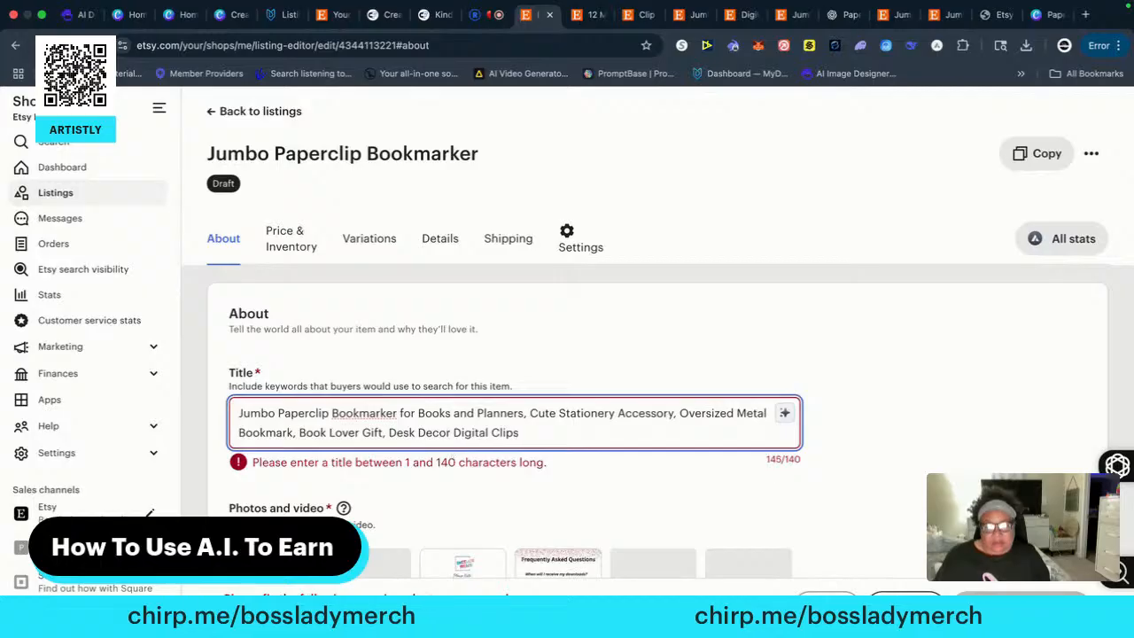
click(386, 432)
key(BackSpace)
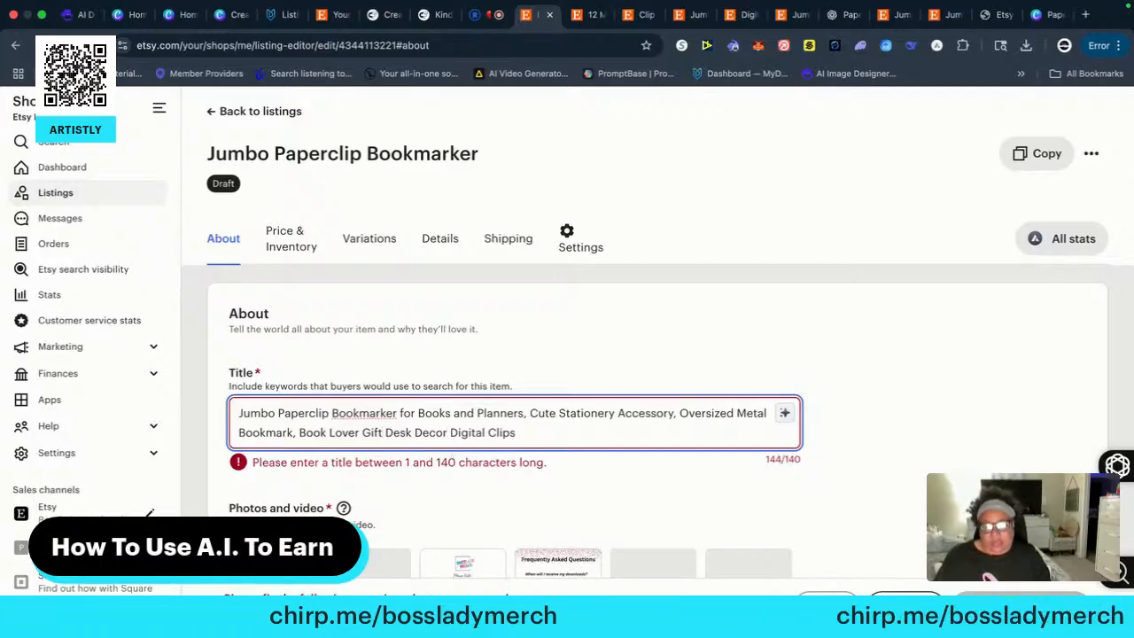
click(298, 432)
key(BackSpace)
key(BackSpace)
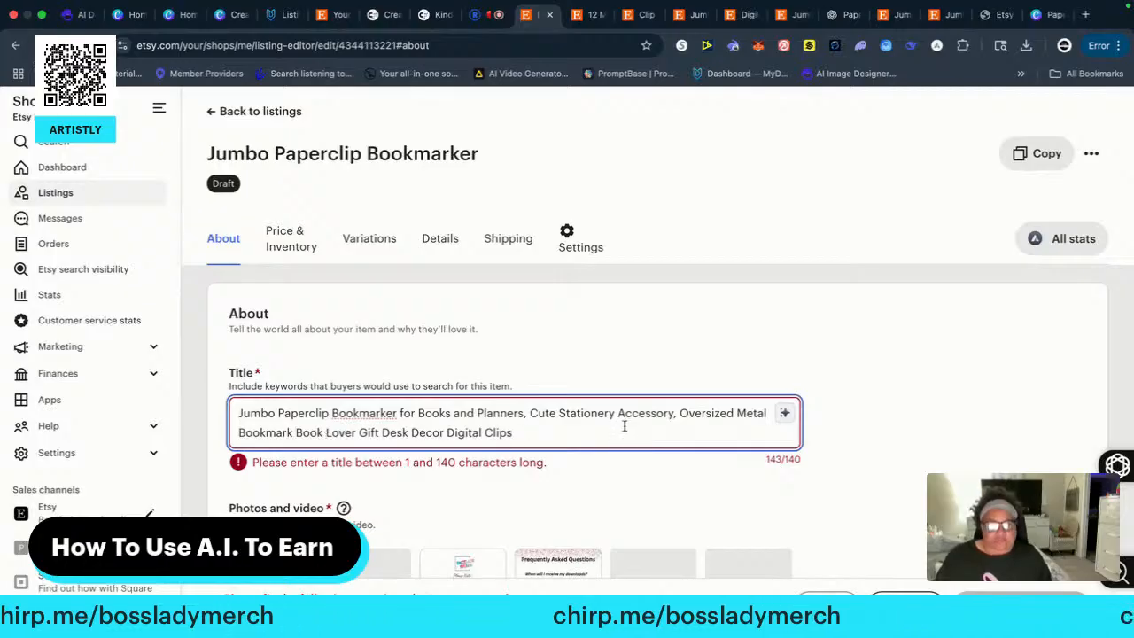
Remove the title's commas after Accessory and Planners, and replace the misspelled Bookmarker with the suggested Bookmarks
click(678, 424)
key(BackSpace)
key(BackSpace)
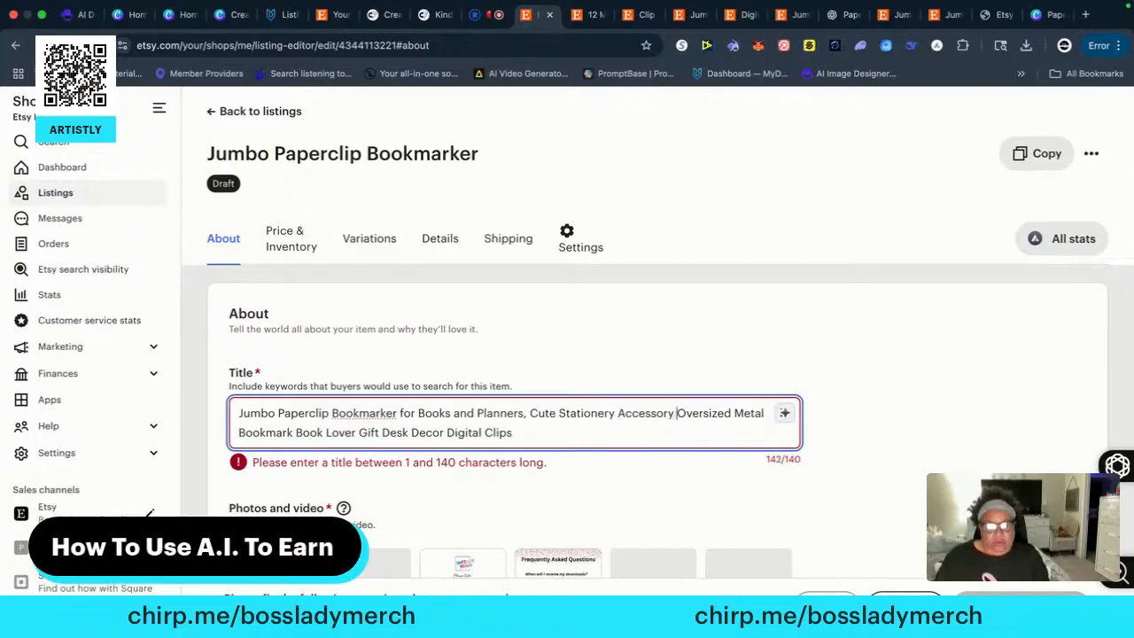
click(528, 414)
key(BackSpace)
key(BackSpace)
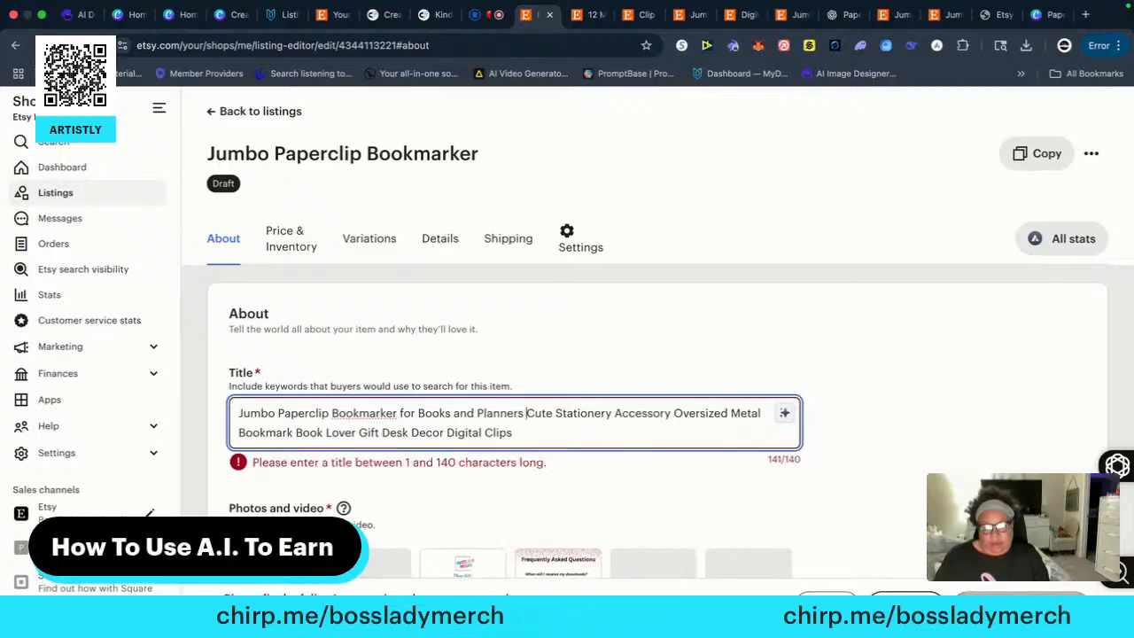
right_click(366, 420)
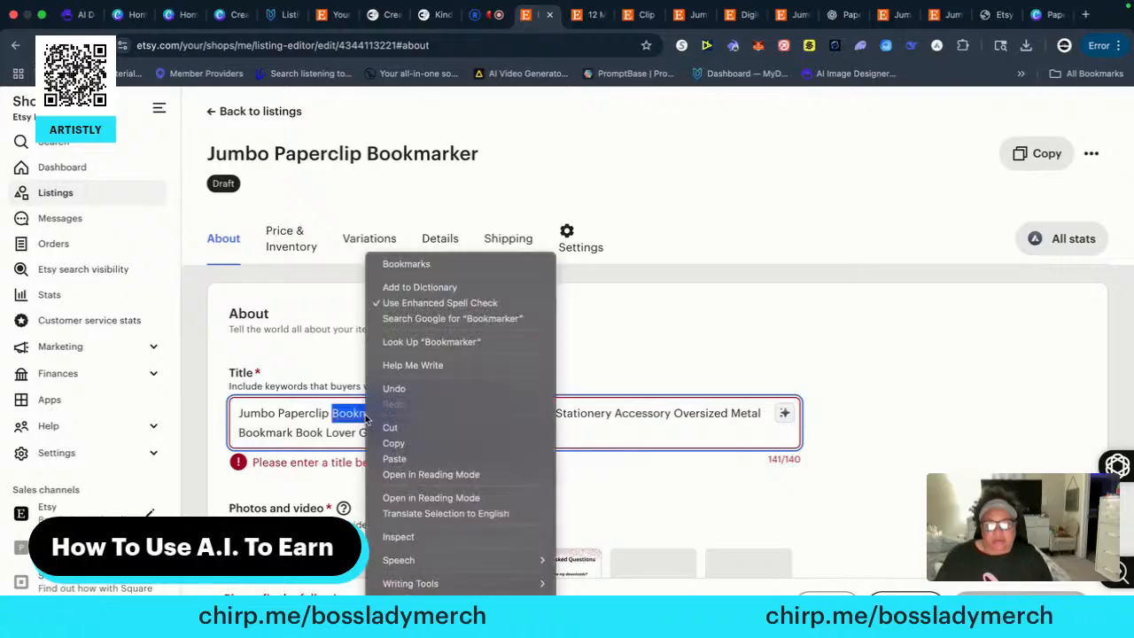
click(409, 265)
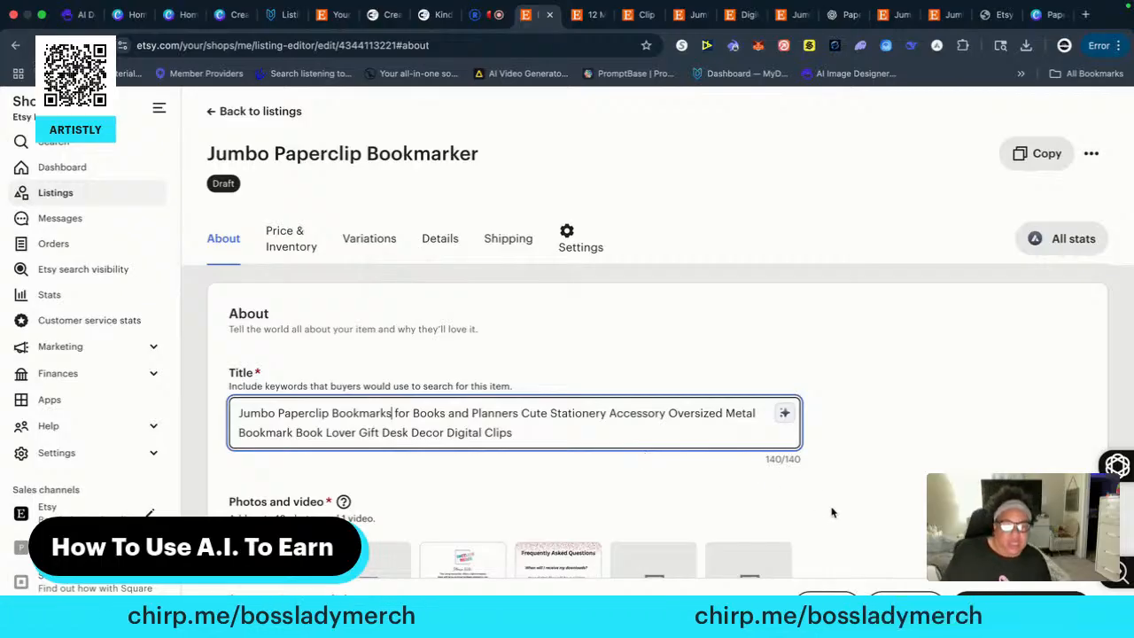
Remove the digital clips tag from the listing and bring up the AI tag suggestions
scroll(722, 526, down, 5)
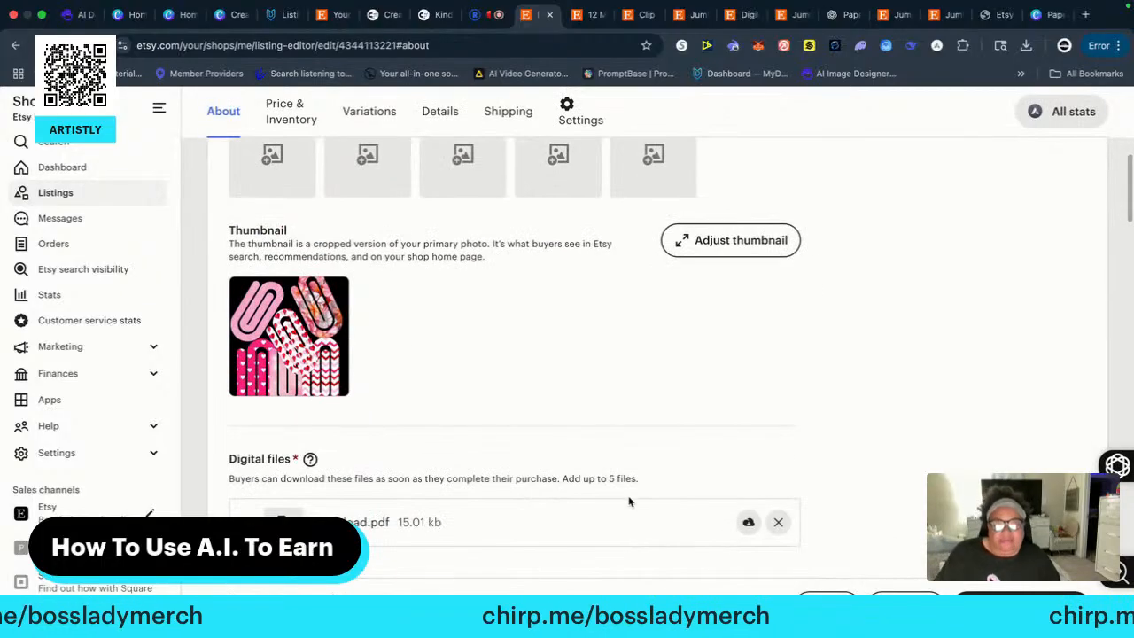
scroll(629, 499, down, 5)
scroll(620, 503, down, 10)
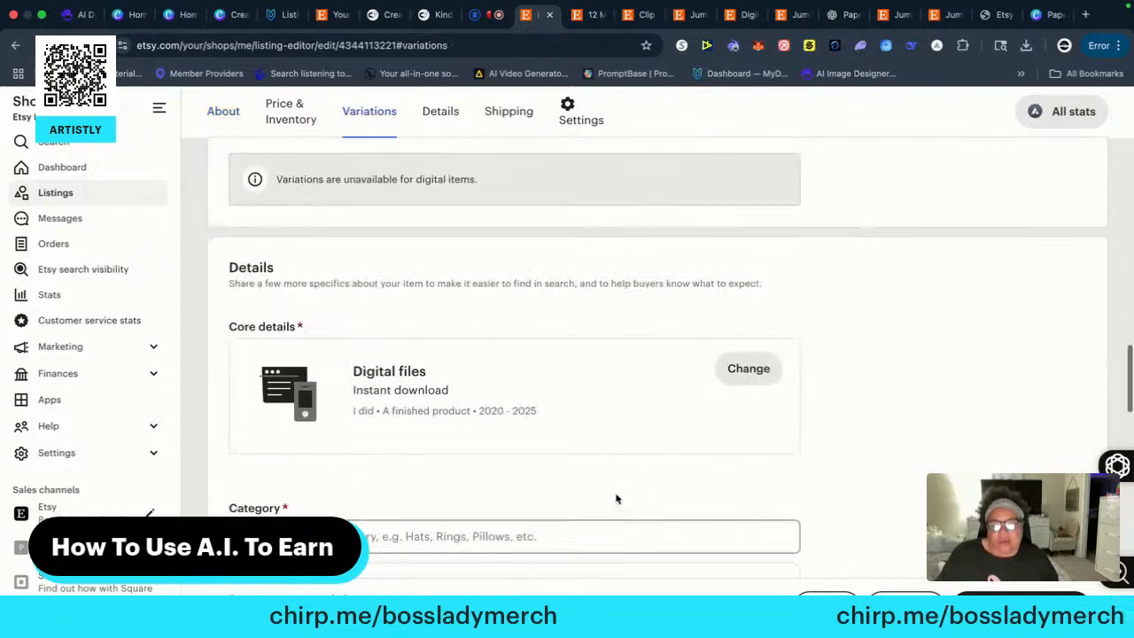
scroll(617, 501, up, 4)
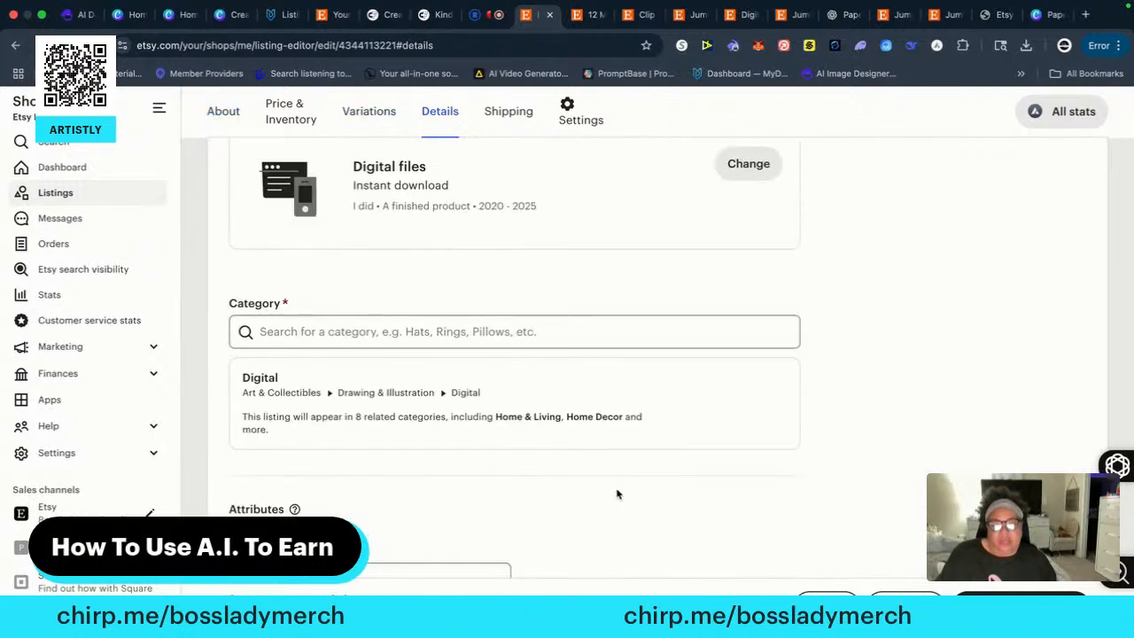
scroll(516, 456, down, 8)
scroll(507, 452, down, 2)
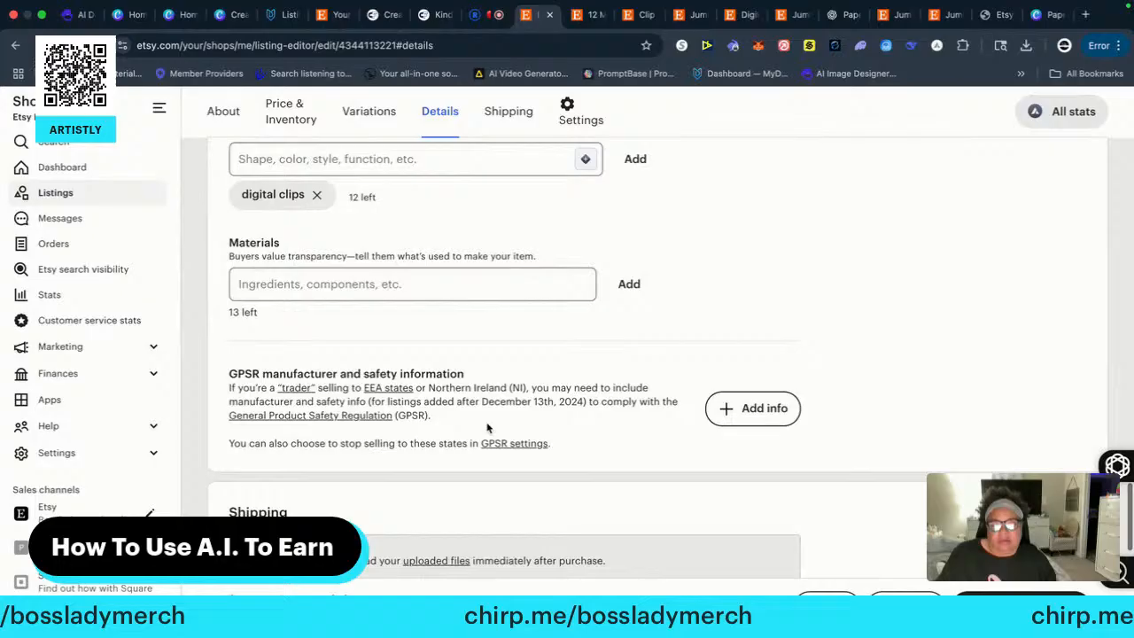
click(317, 195)
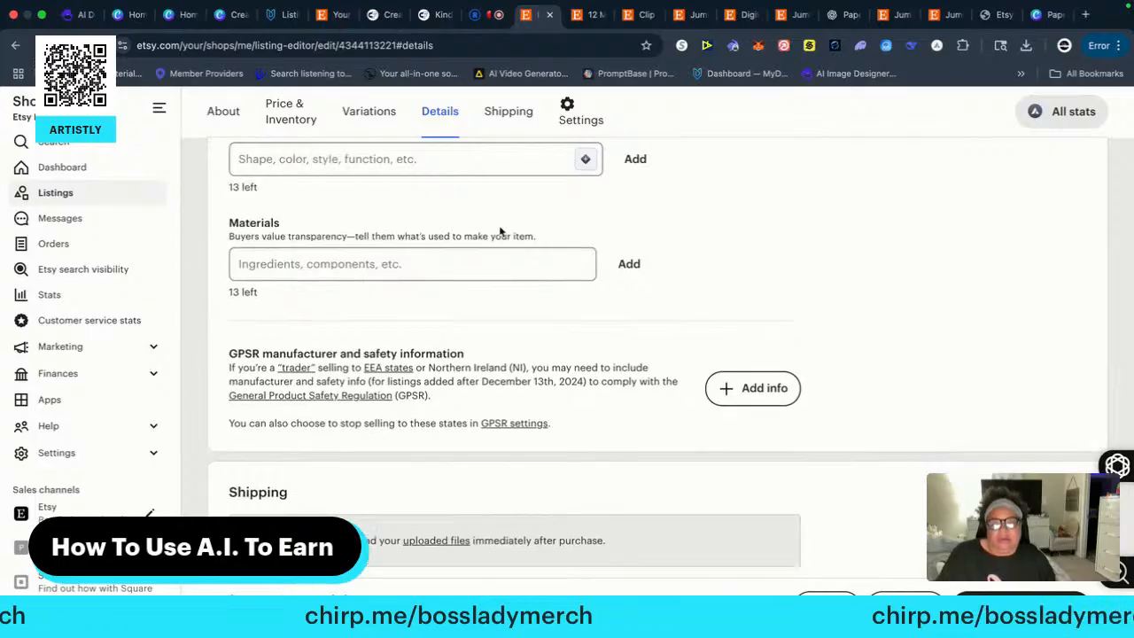
click(585, 158)
click(407, 194)
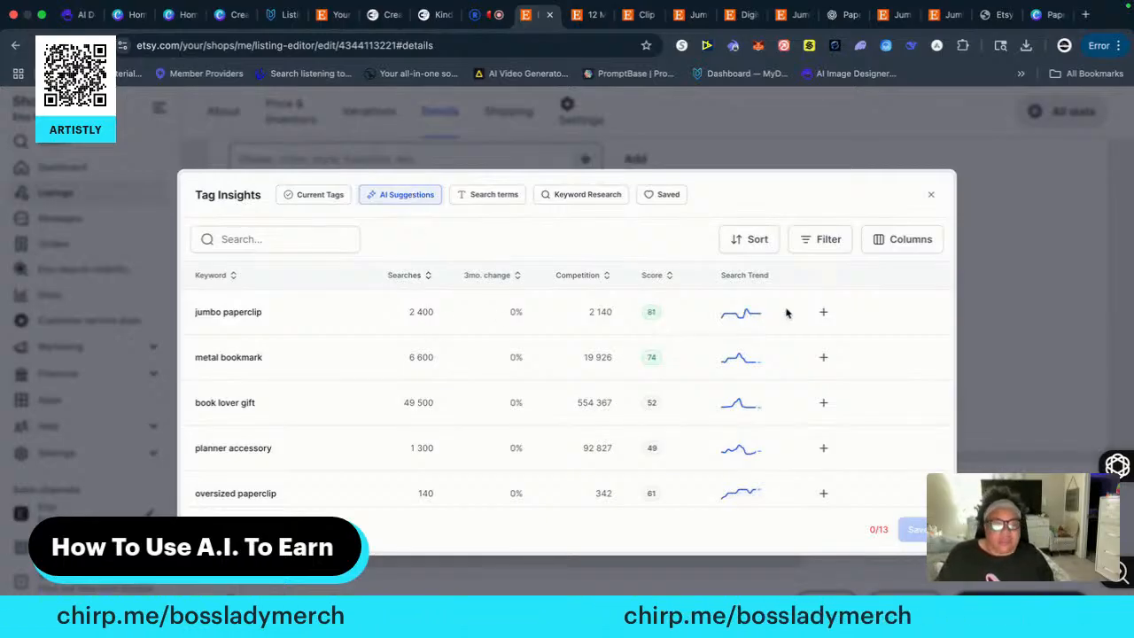
Add the suggested tags jumbo paperclip, metal bookmark, book lover gift, planner accessory, cute stationery and oversized paperclip
click(822, 311)
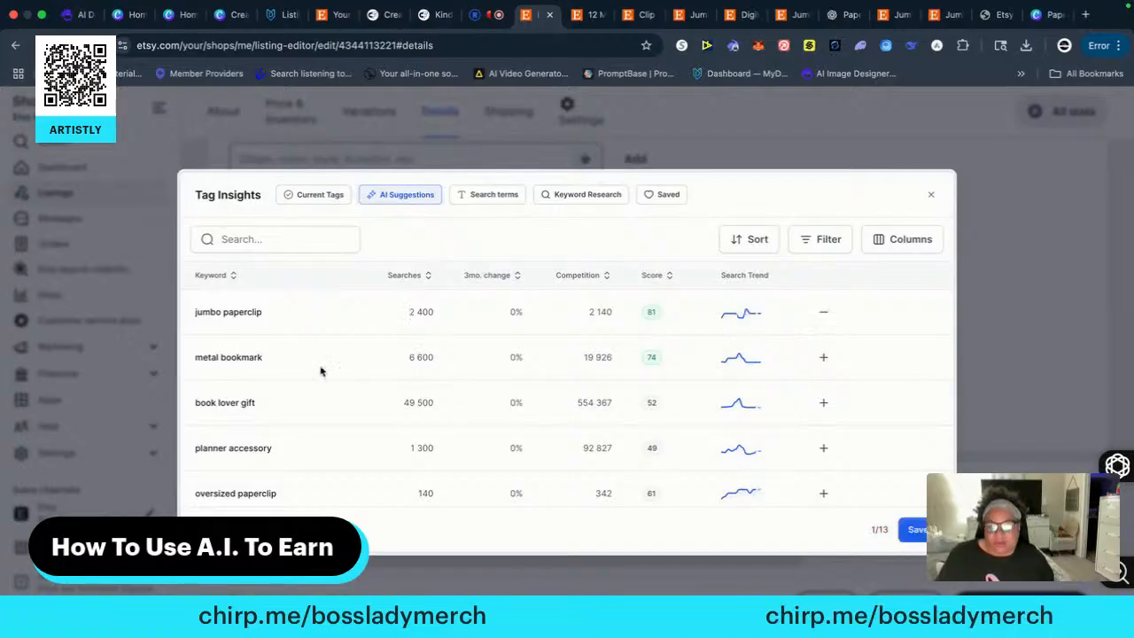
click(822, 357)
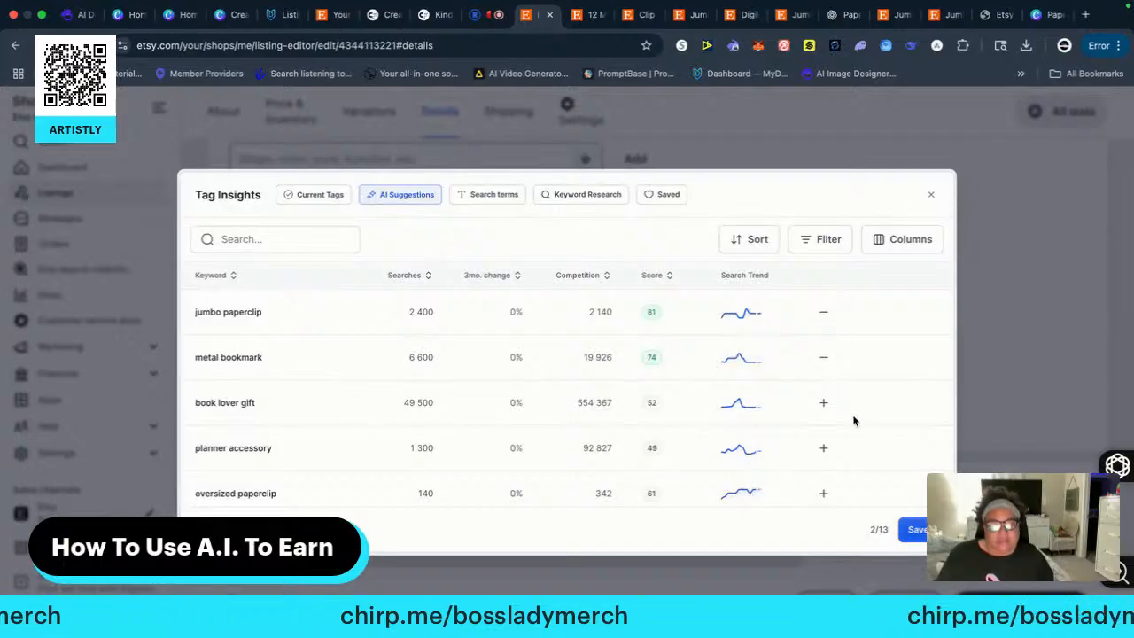
click(822, 403)
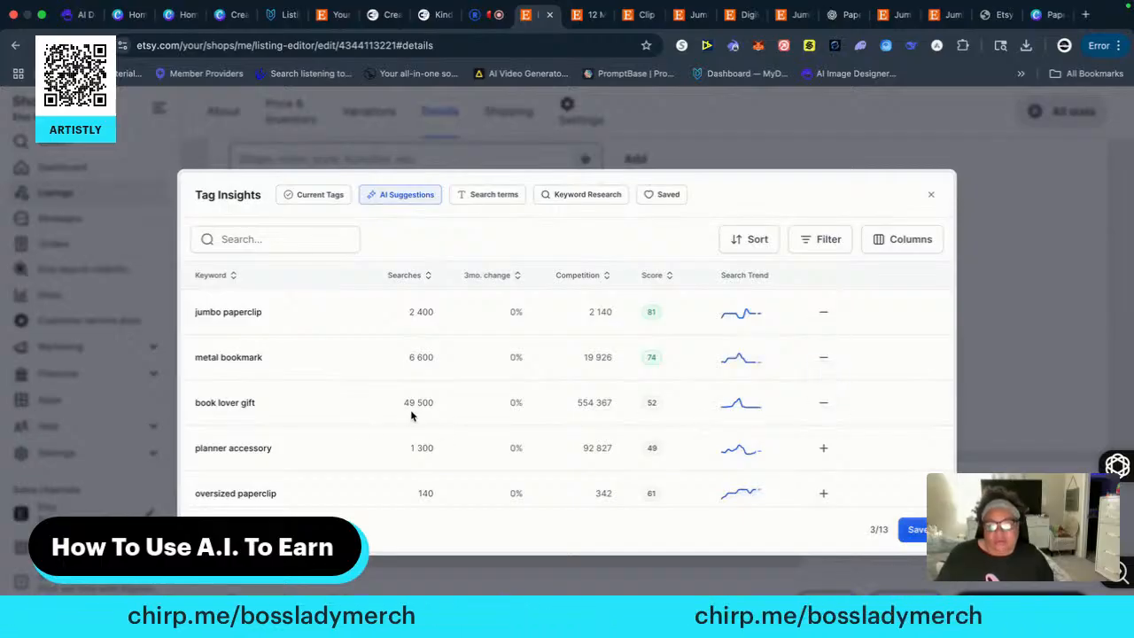
scroll(558, 481, down, 2)
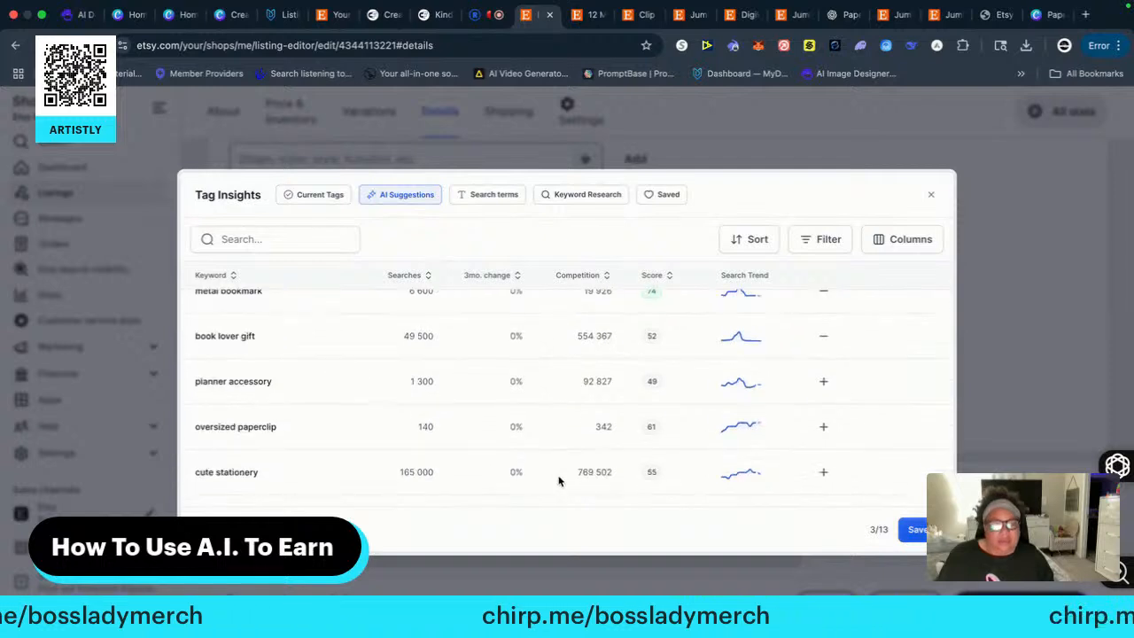
click(824, 384)
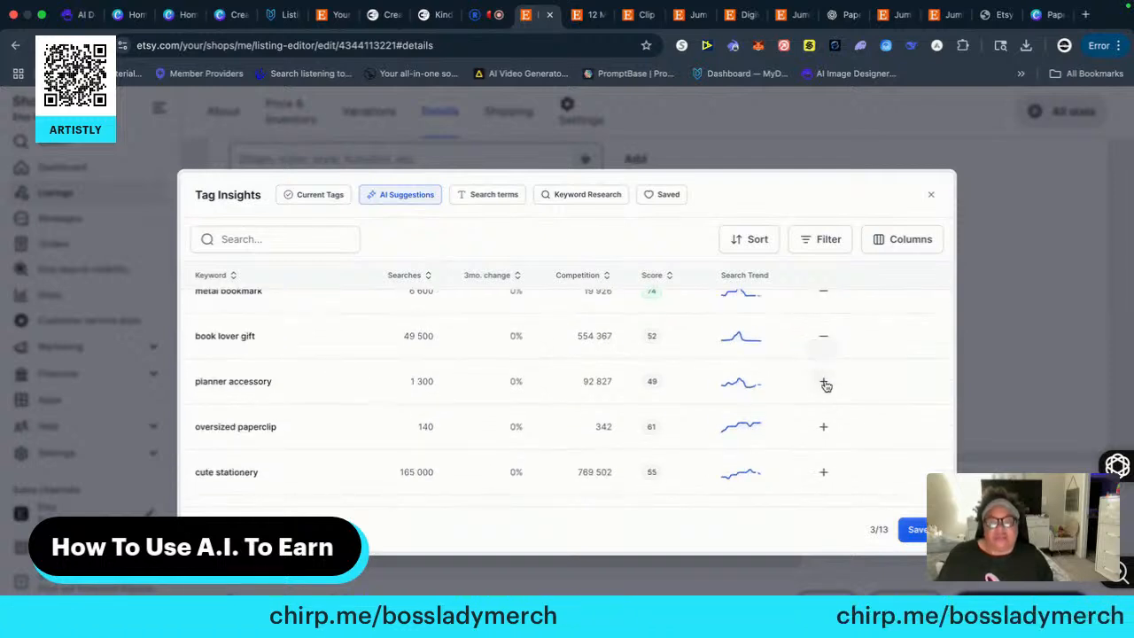
click(822, 474)
click(823, 429)
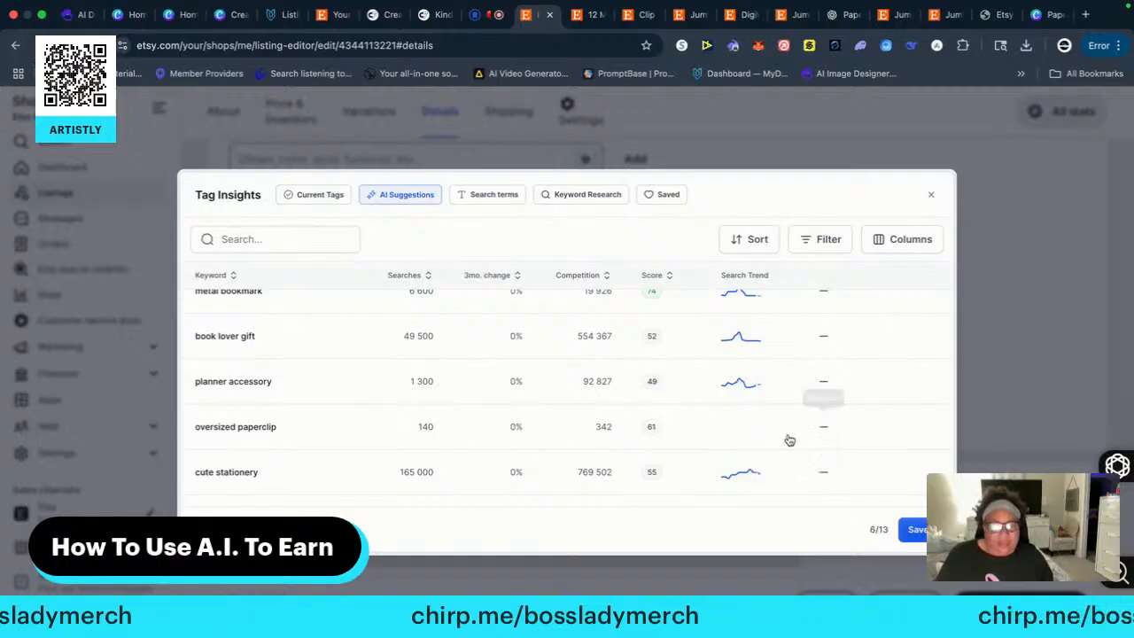
Add the suggested tags reading accessory, colorful bookmark, bookworm gift, large paperclip and fun stationery
scroll(586, 465, down, 5)
scroll(595, 462, up, 2)
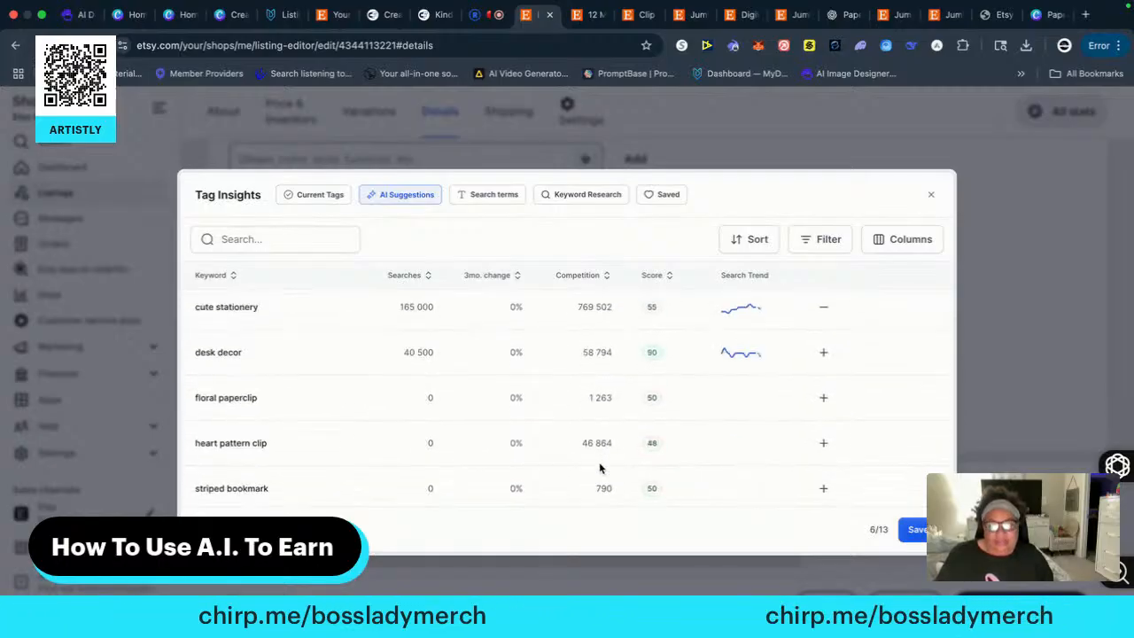
scroll(599, 461, down, 1)
scroll(599, 466, down, 1)
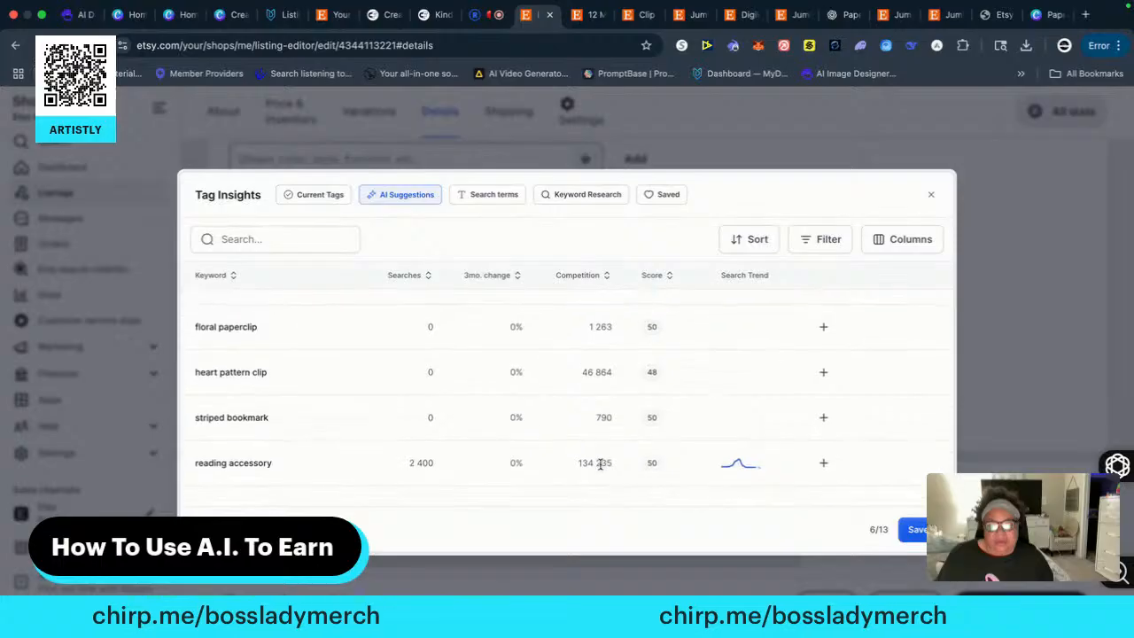
click(820, 465)
scroll(640, 471, down, 3)
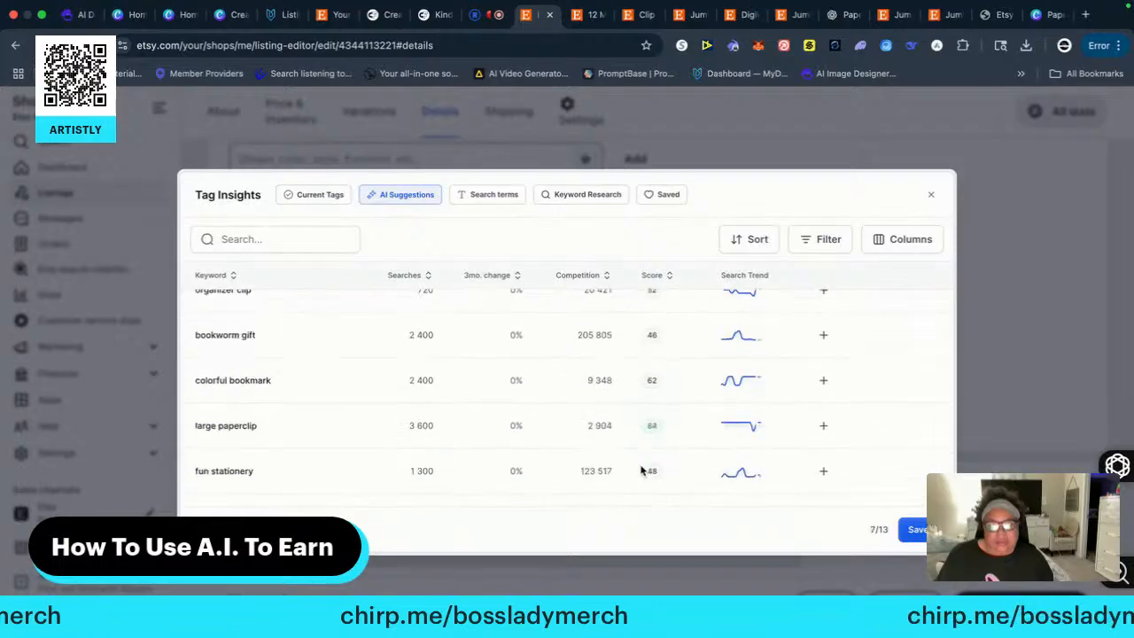
click(821, 382)
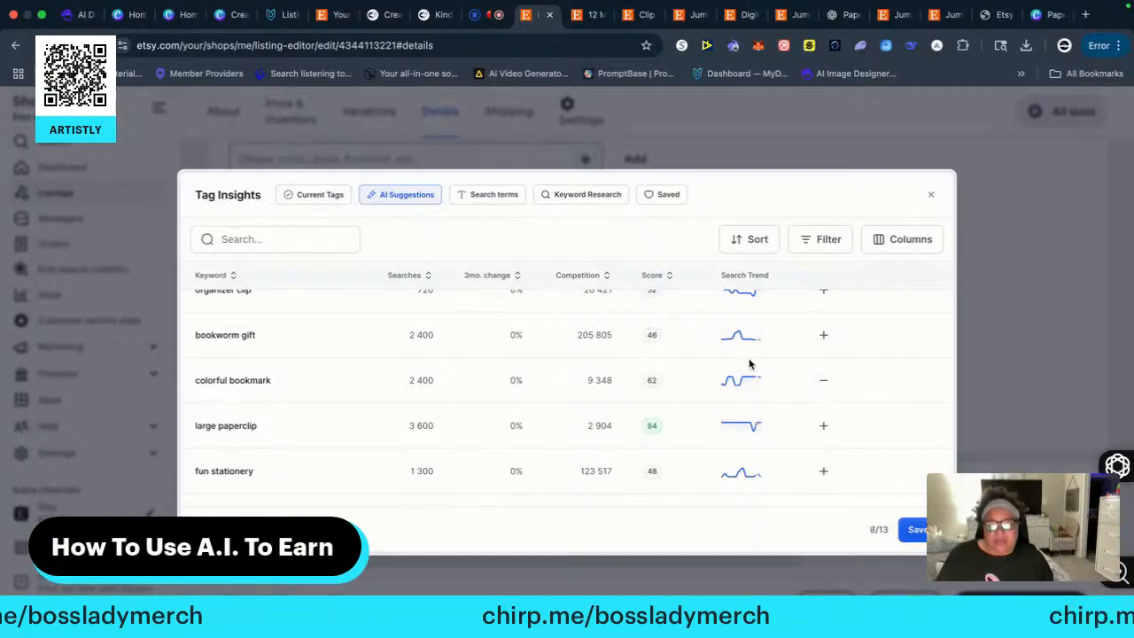
click(823, 335)
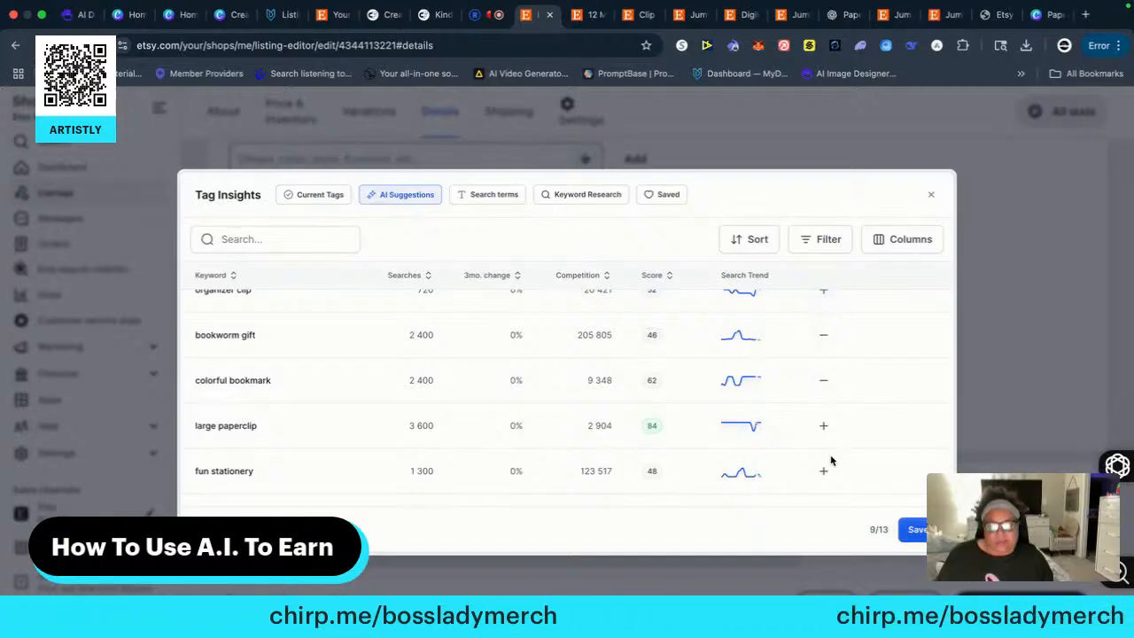
click(823, 425)
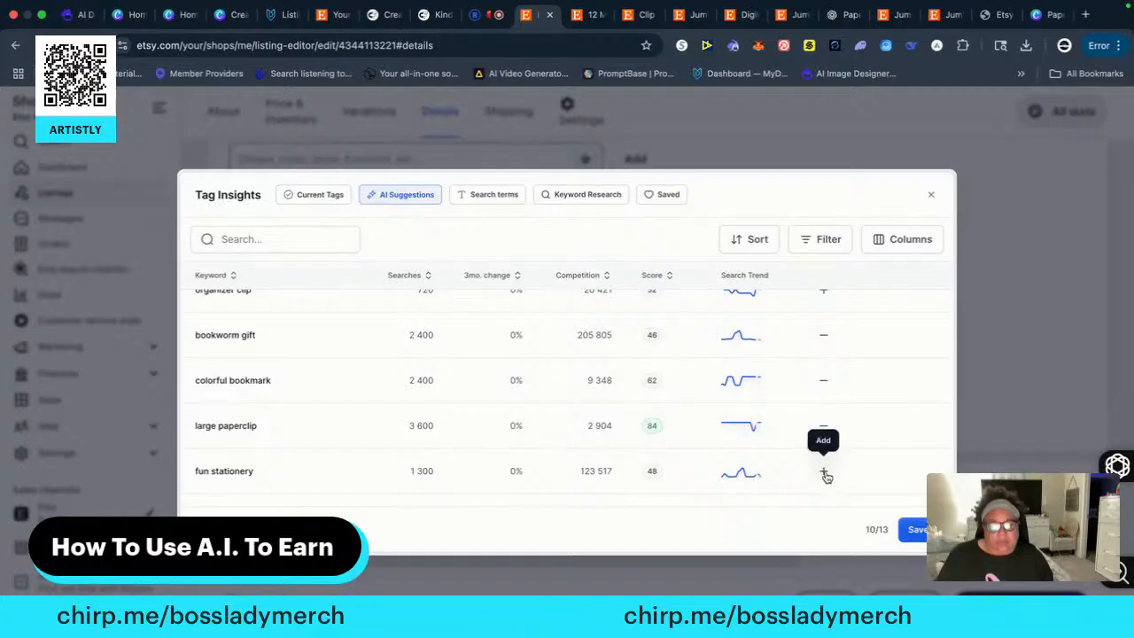
click(823, 472)
Add the suggested tags paper clip decor and office accessory, and save the tag selection to the listing
scroll(664, 466, down, 2)
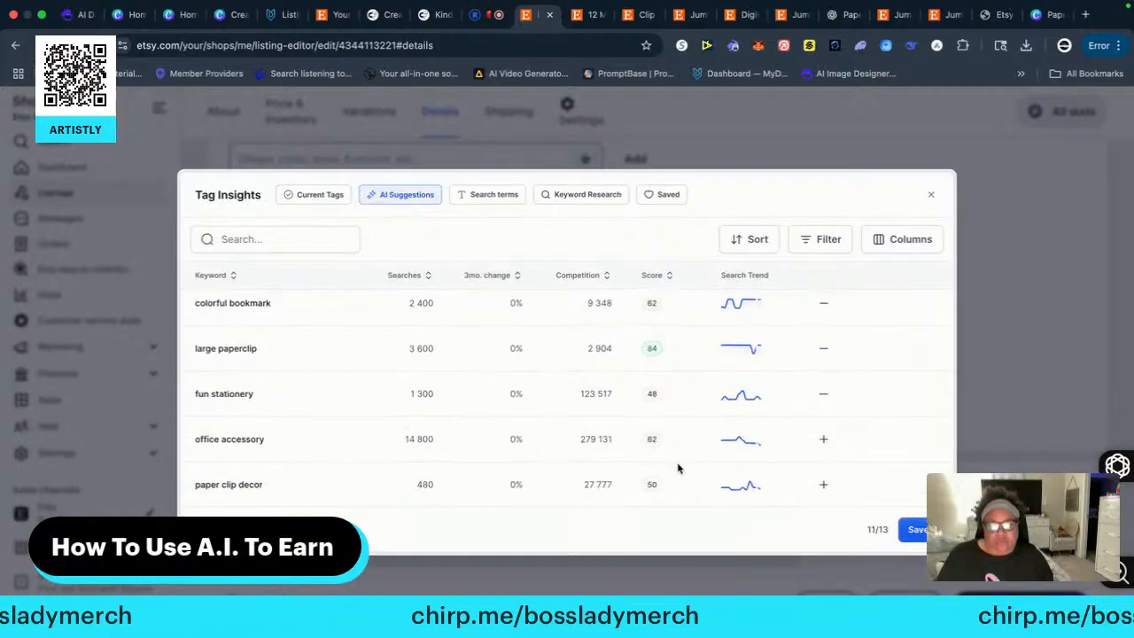
scroll(788, 467, down, 1)
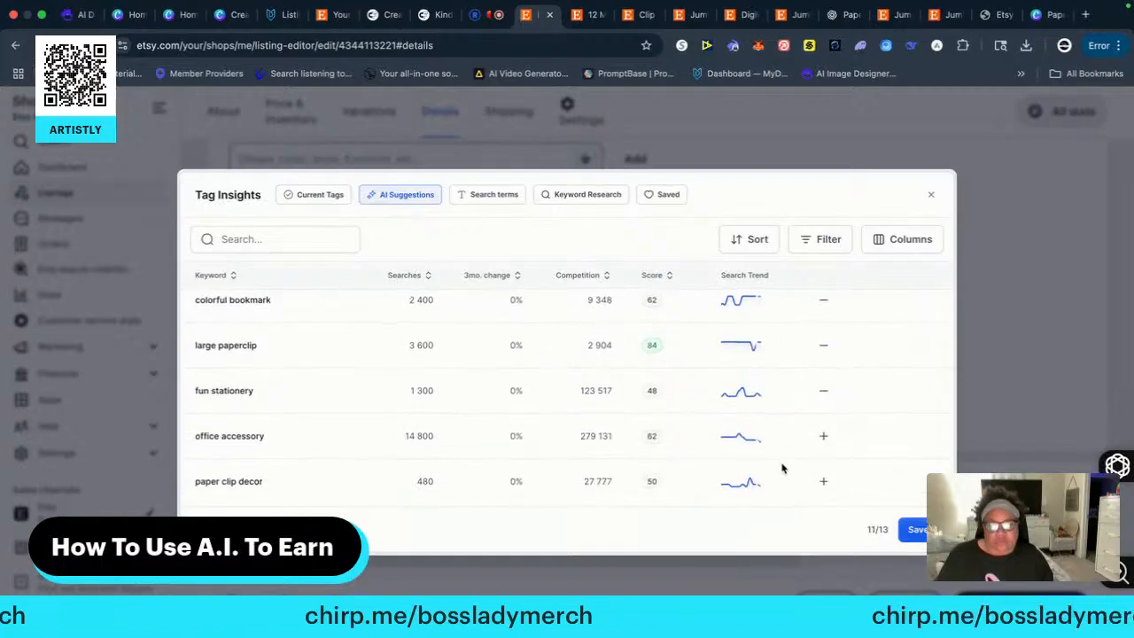
click(823, 479)
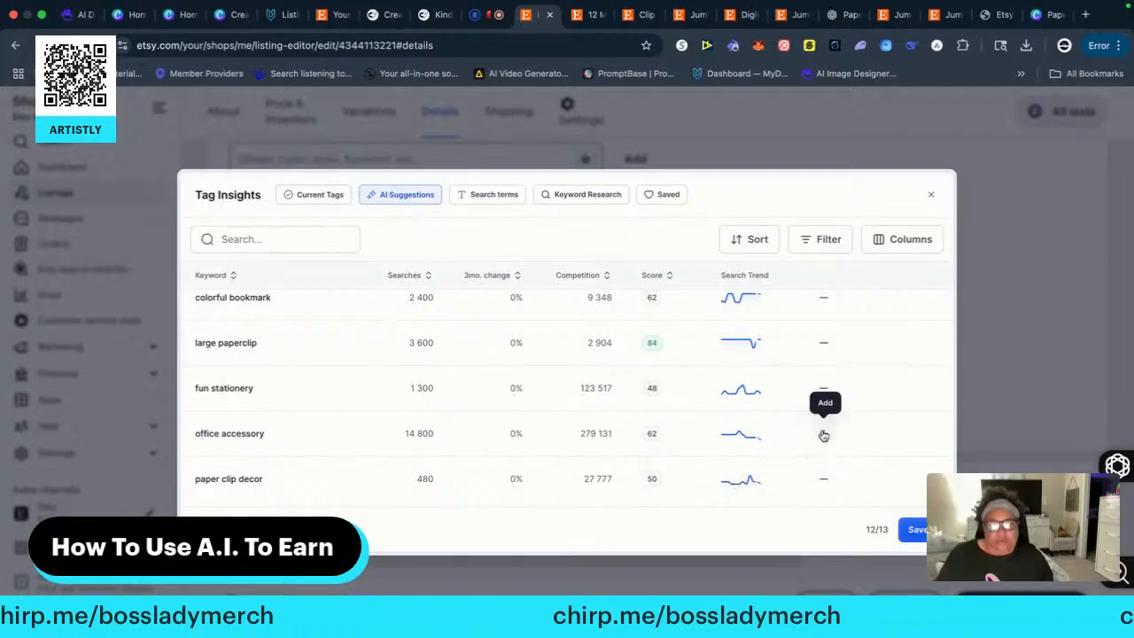
click(822, 435)
click(916, 528)
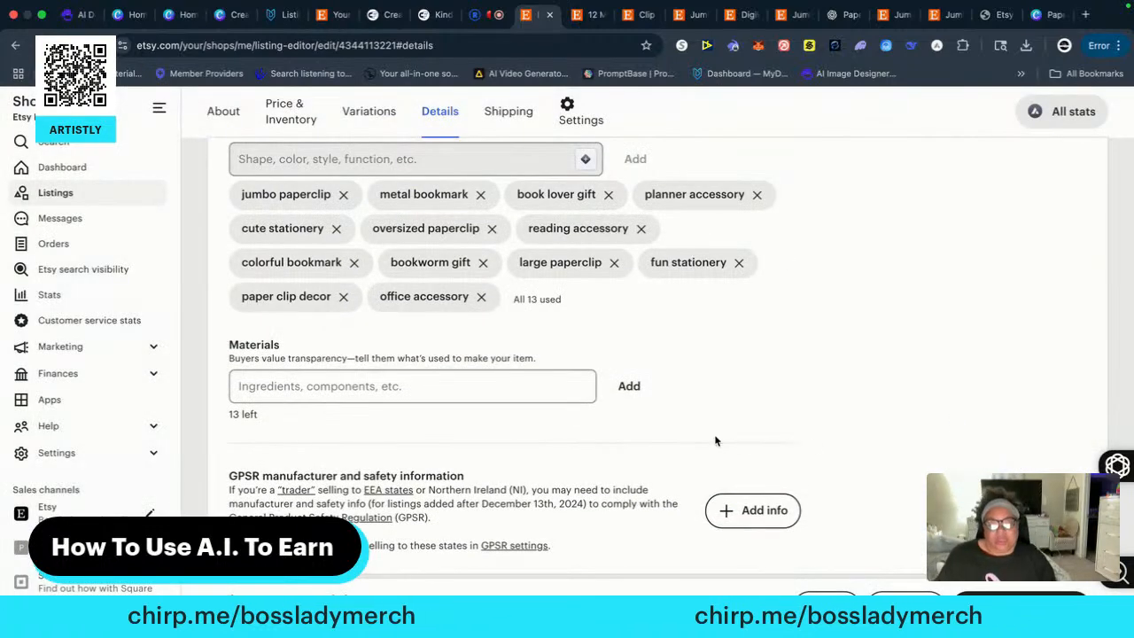
Set the listing's shop section to Digital Files
scroll(673, 442, down, 4)
scroll(618, 458, down, 5)
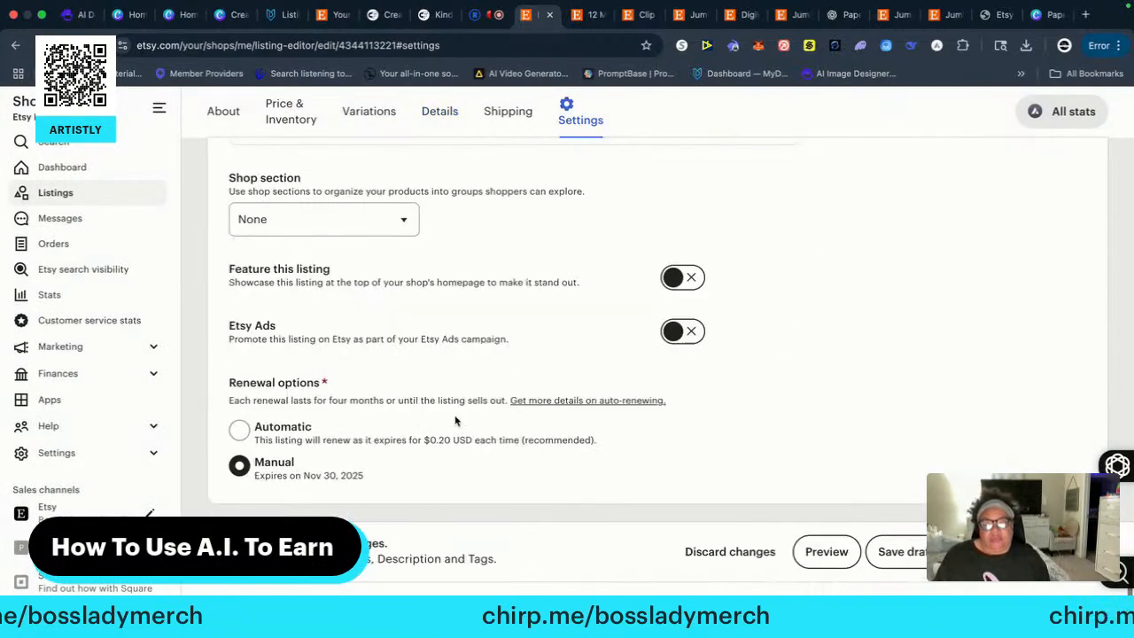
click(293, 229)
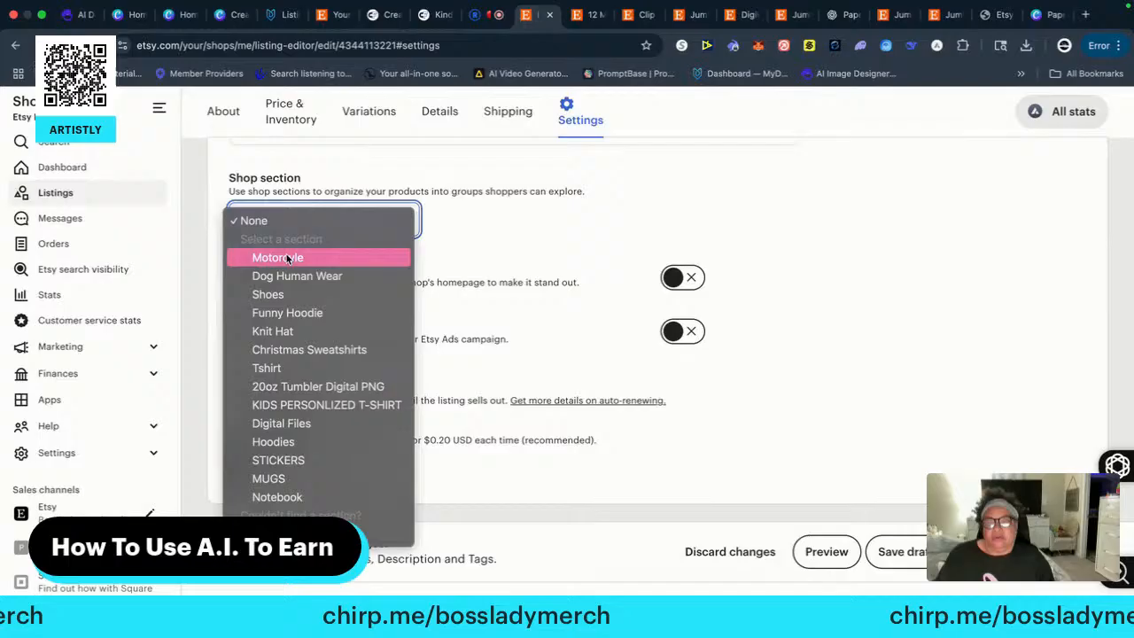
click(275, 422)
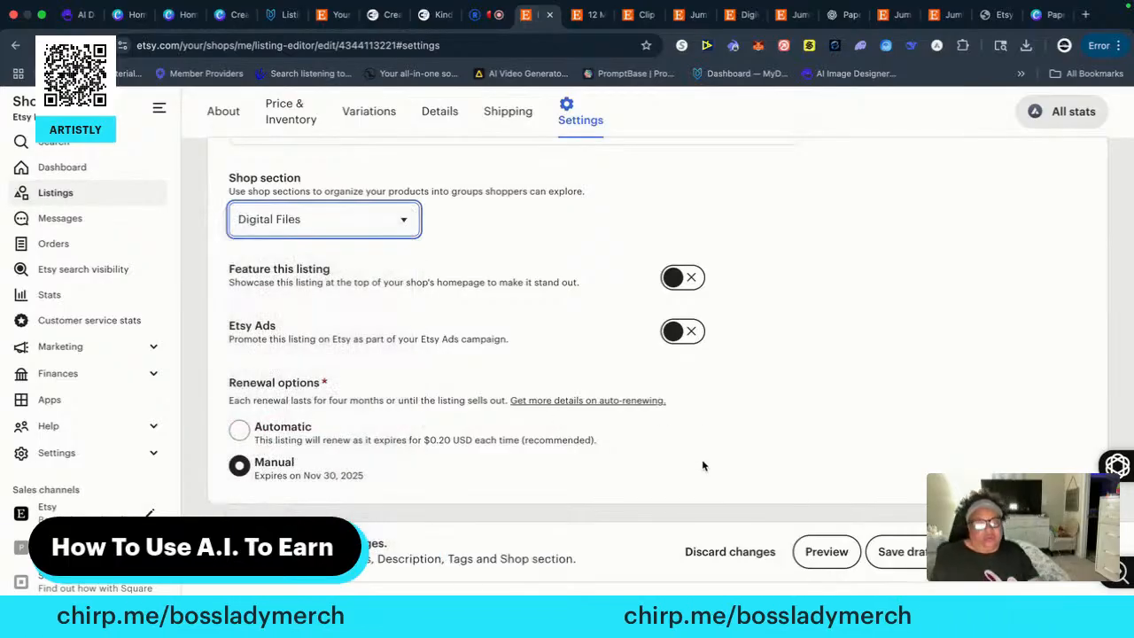
Review the listing's tags, attributes, core details, price, quantity, digital file and description
scroll(855, 345, up, 3)
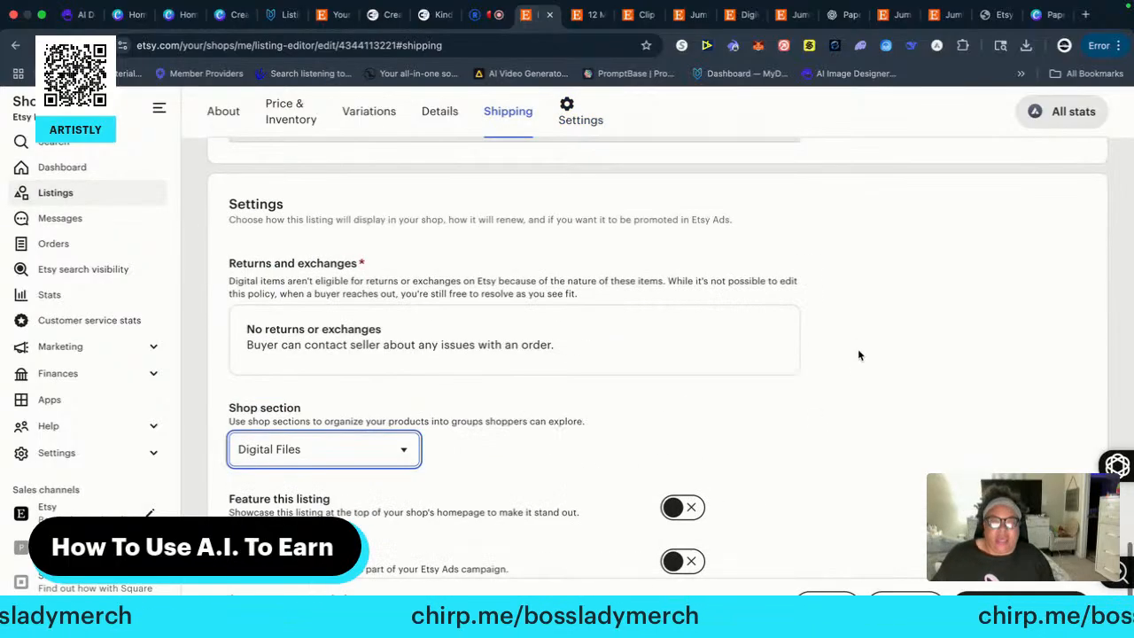
scroll(858, 354, up, 6)
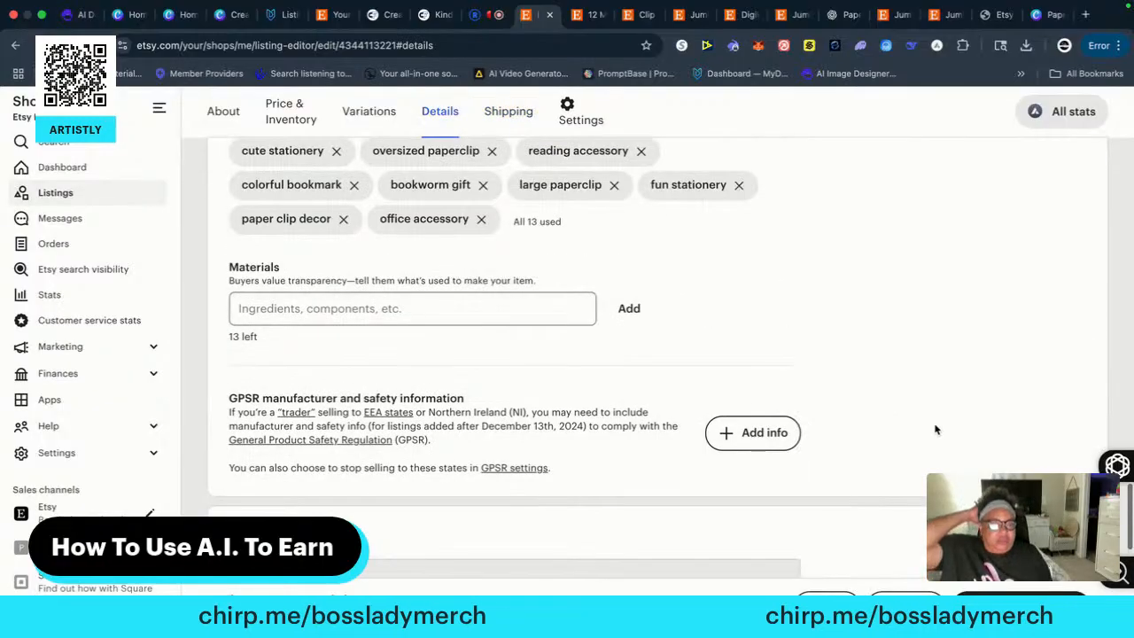
scroll(935, 429, up, 1)
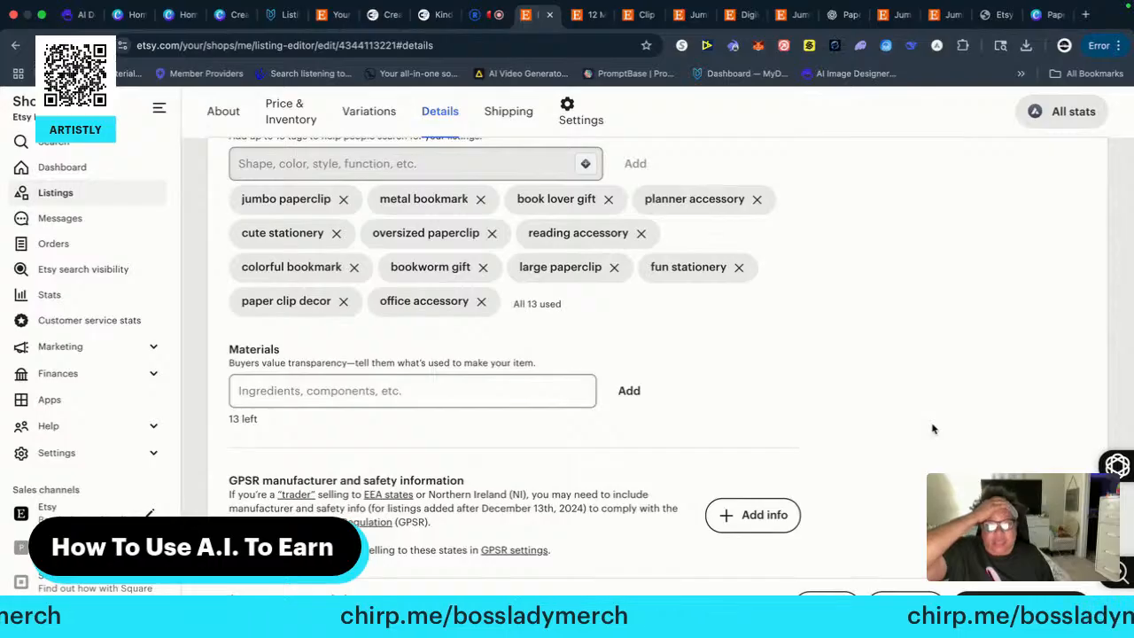
scroll(932, 428, up, 5)
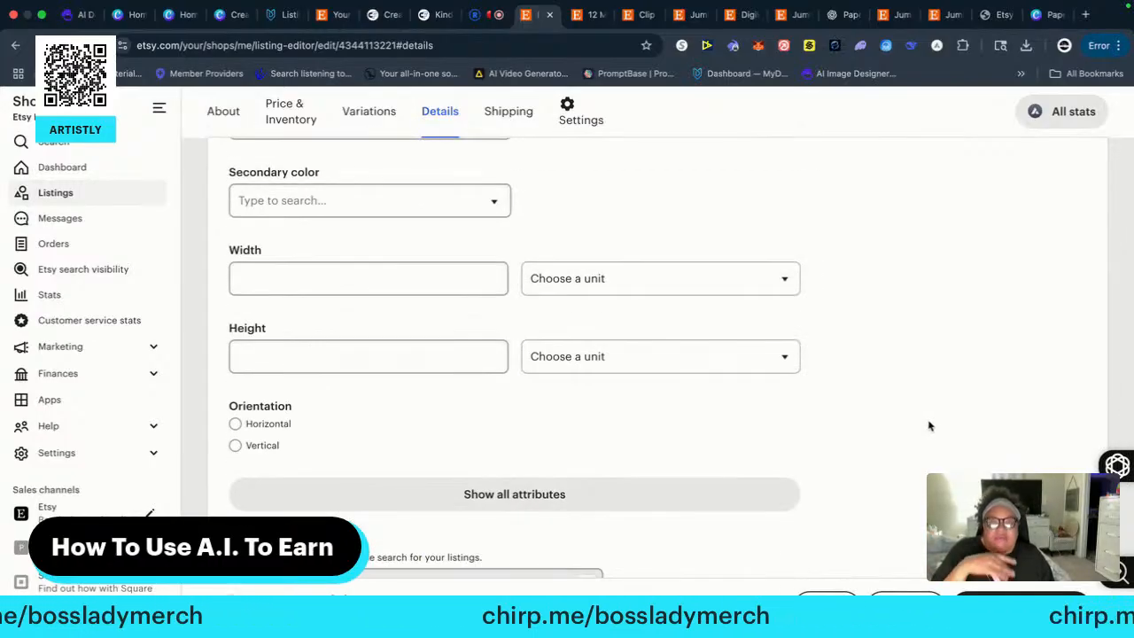
scroll(928, 426, up, 5)
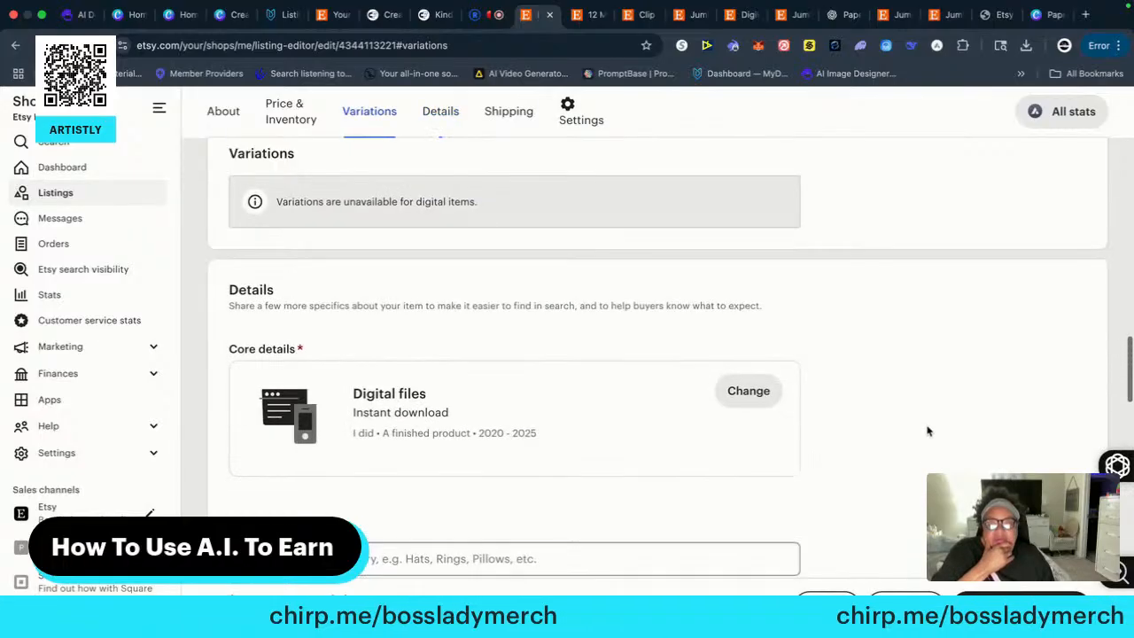
scroll(927, 430, up, 2)
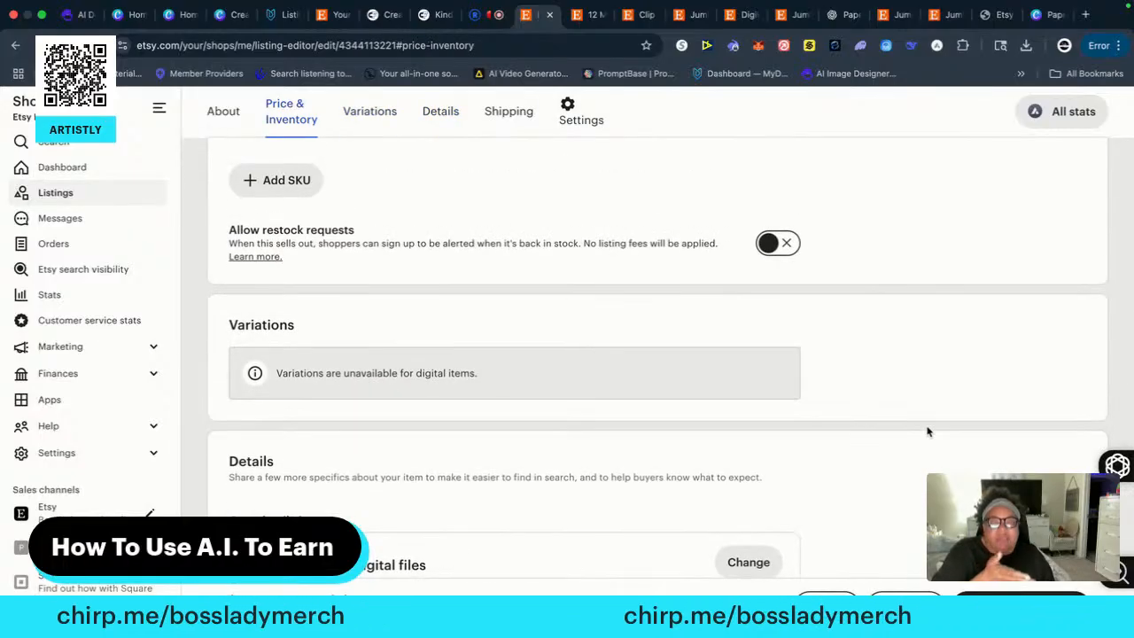
scroll(927, 430, up, 4)
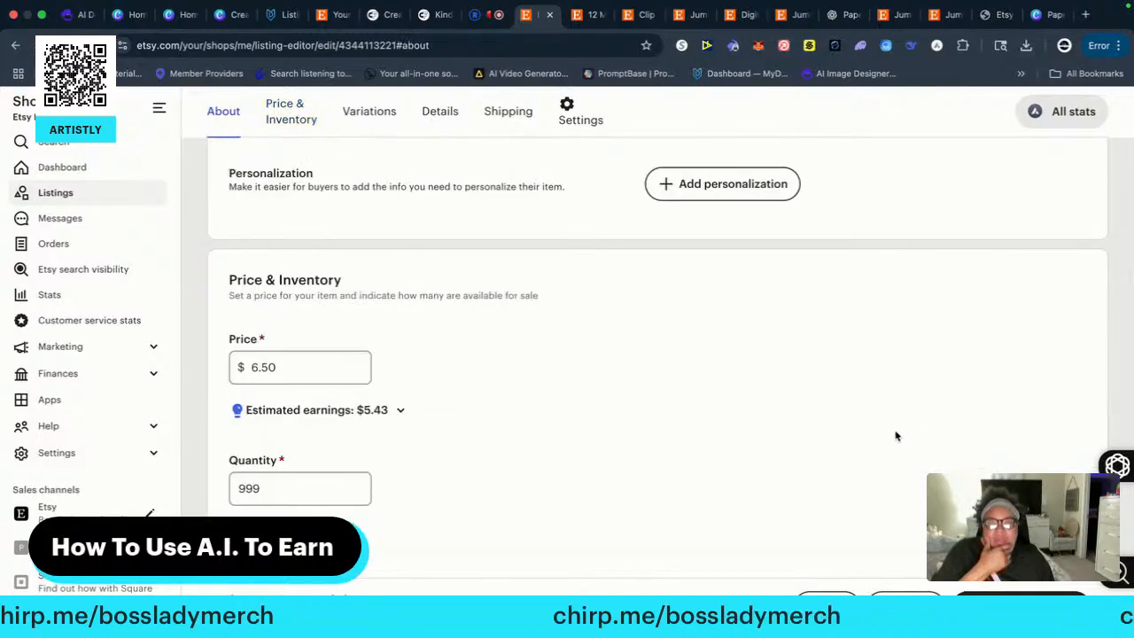
scroll(873, 430, up, 6)
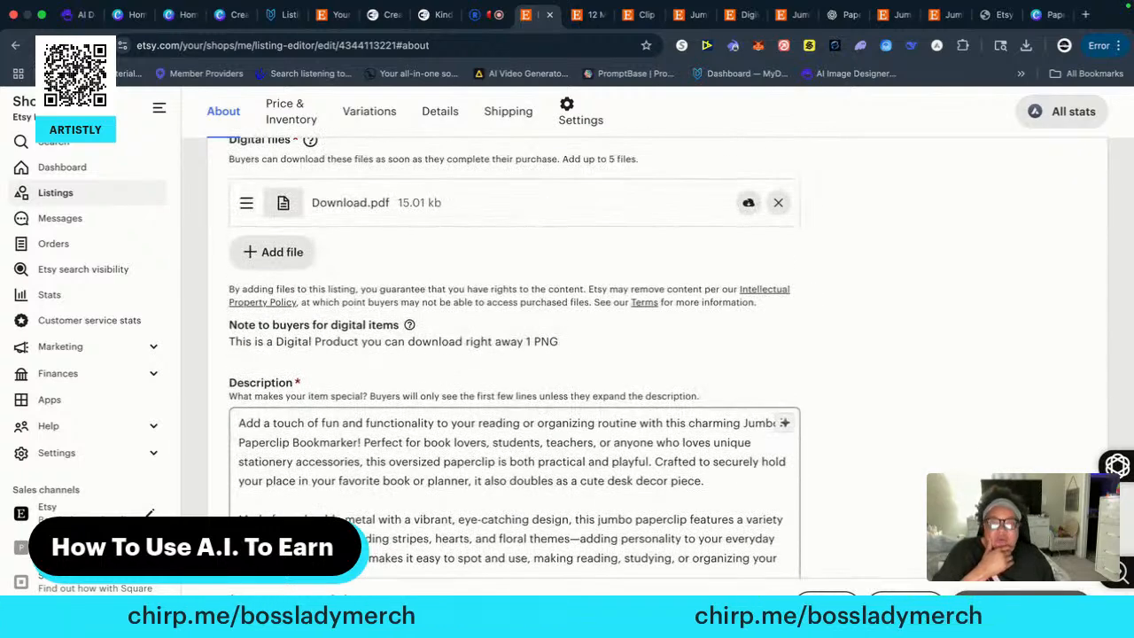
Publish the draft listing with the assorted heart and floral paperclips and confirm the publication
click(1022, 603)
click(662, 469)
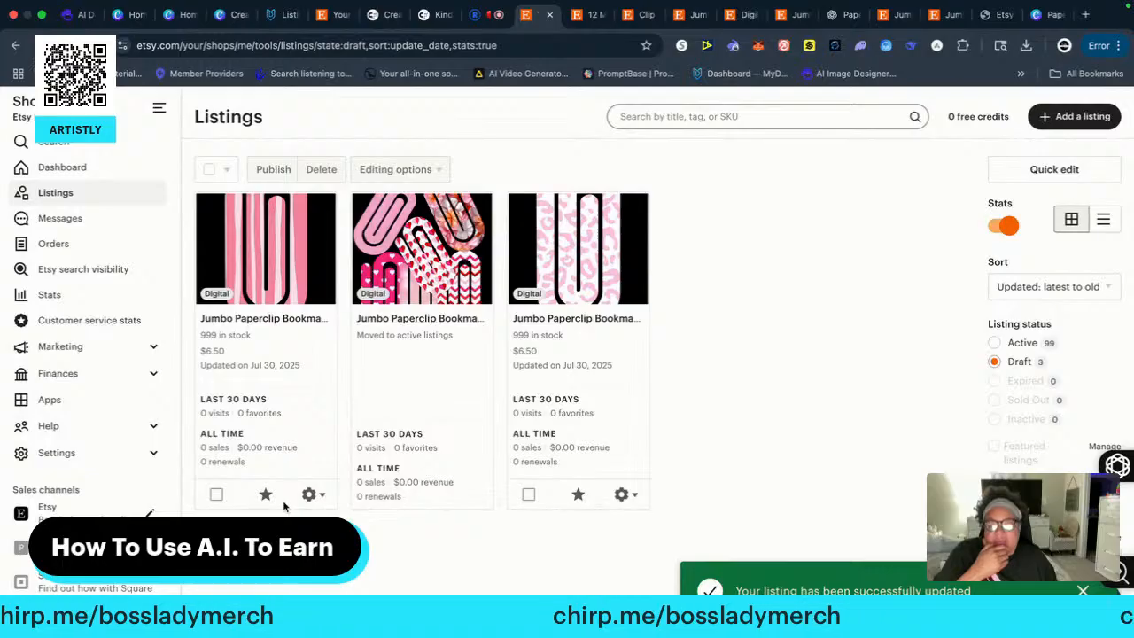
Open the draft with the pink striped paperclip for editing and replace its title with an AI-generated one
click(319, 497)
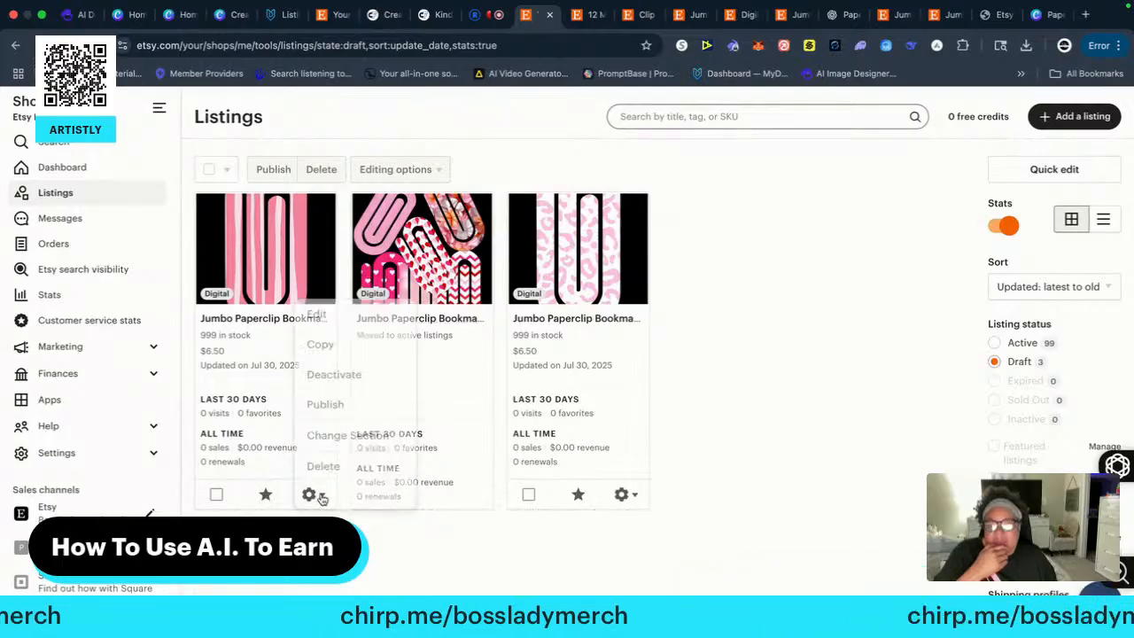
click(319, 297)
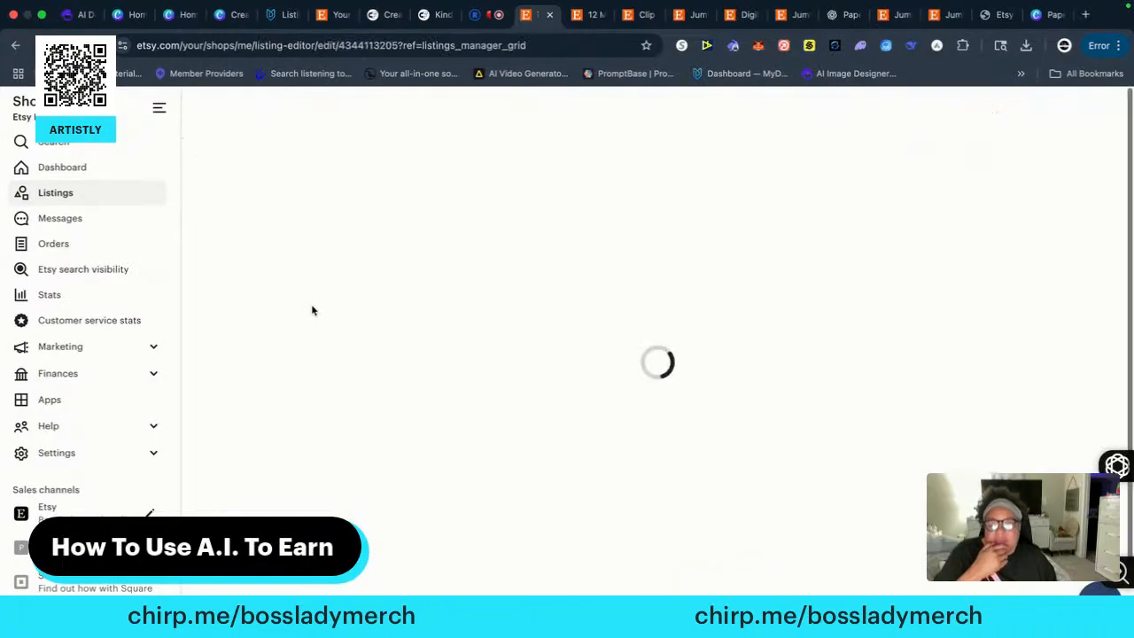
click(785, 400)
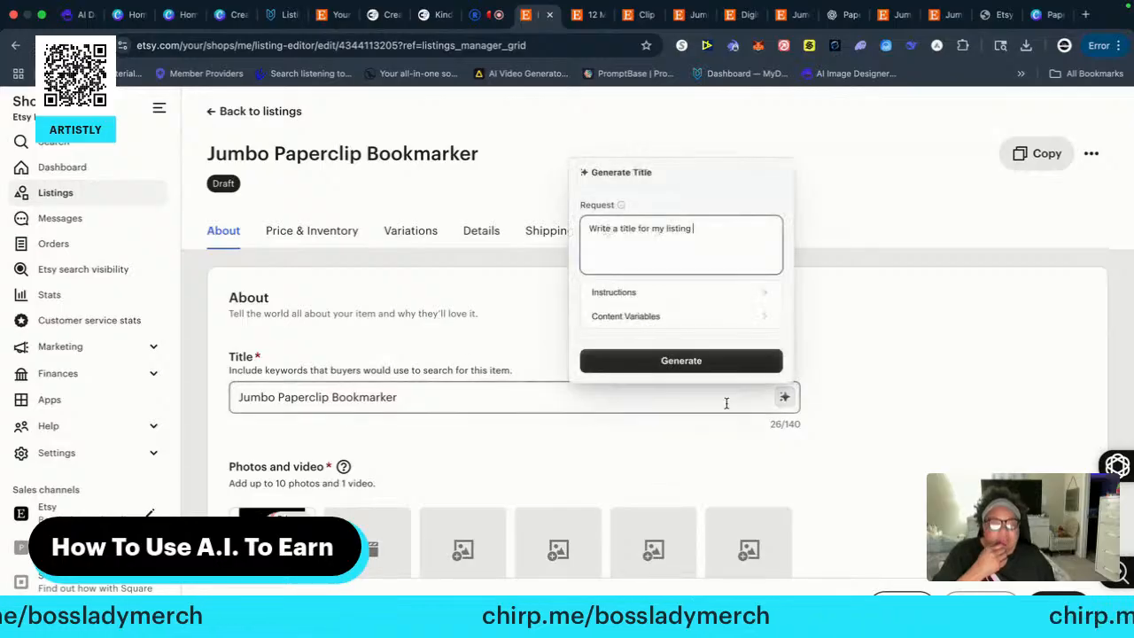
click(681, 358)
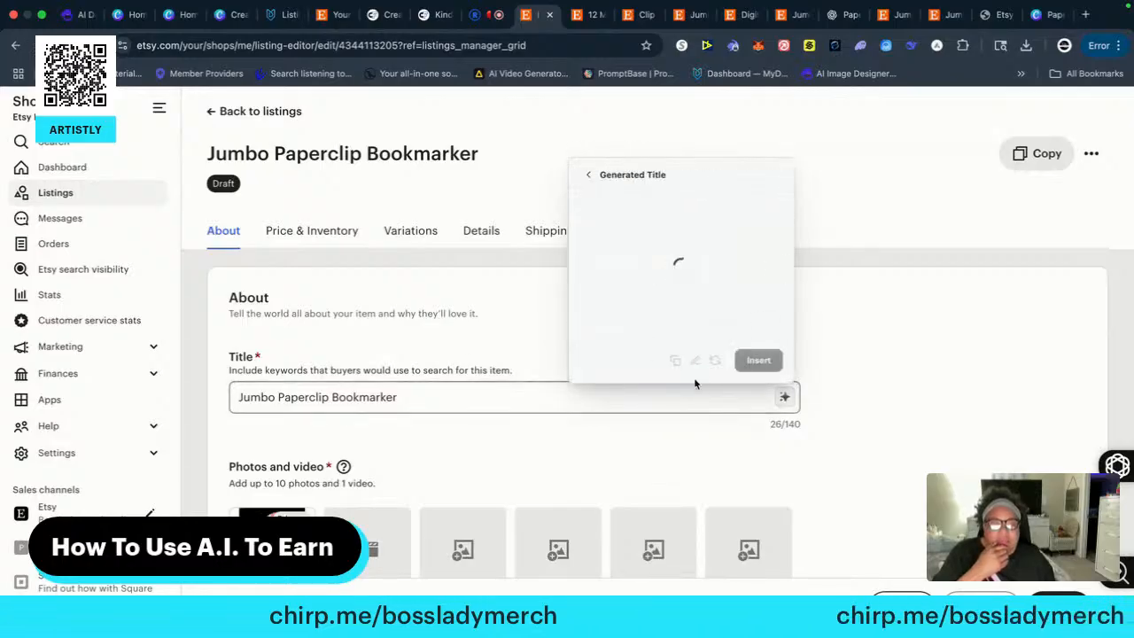
click(758, 360)
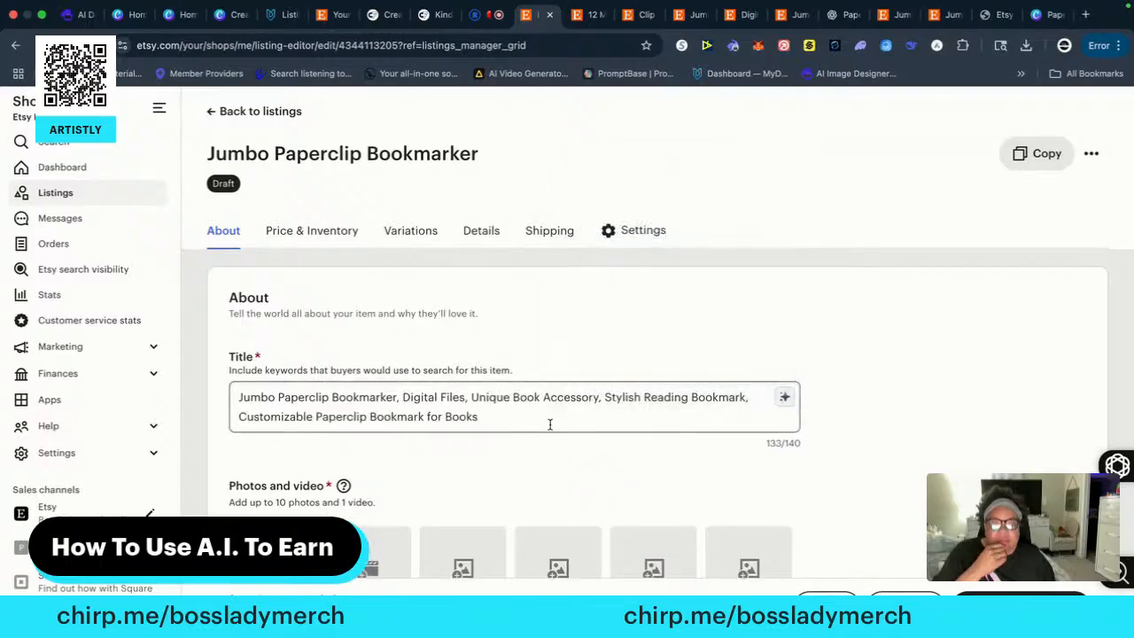
Add digitalform.png and Frequently Asked Questions.png from the Desktop as the listing's second and third photos
scroll(457, 462, down, 1)
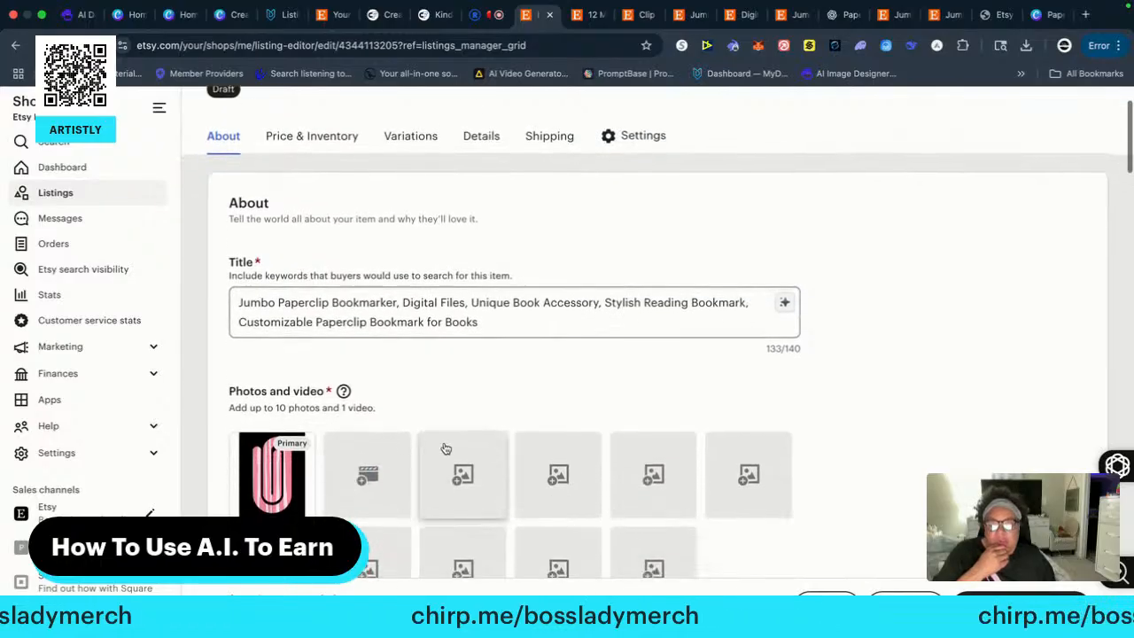
scroll(445, 448, down, 1)
click(457, 382)
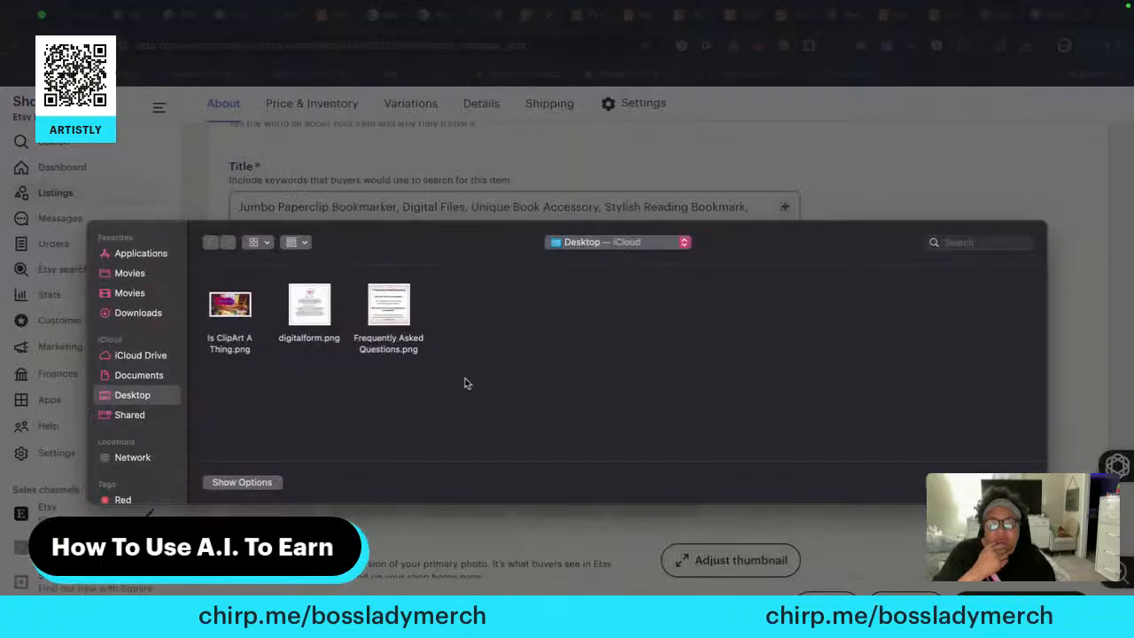
click(309, 310)
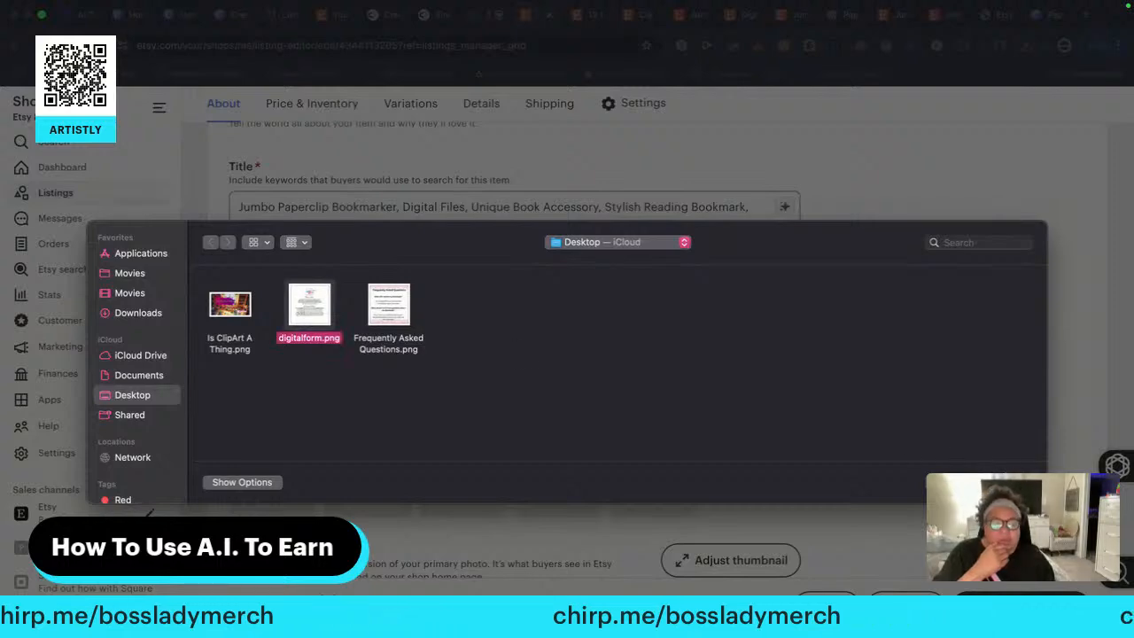
click(1007, 482)
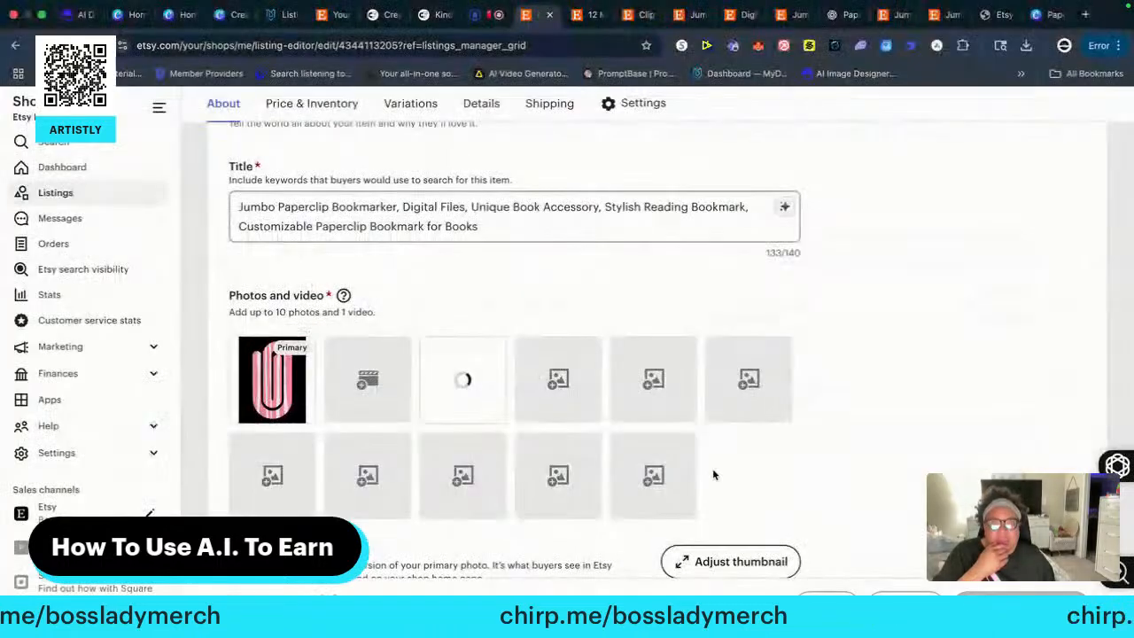
click(552, 389)
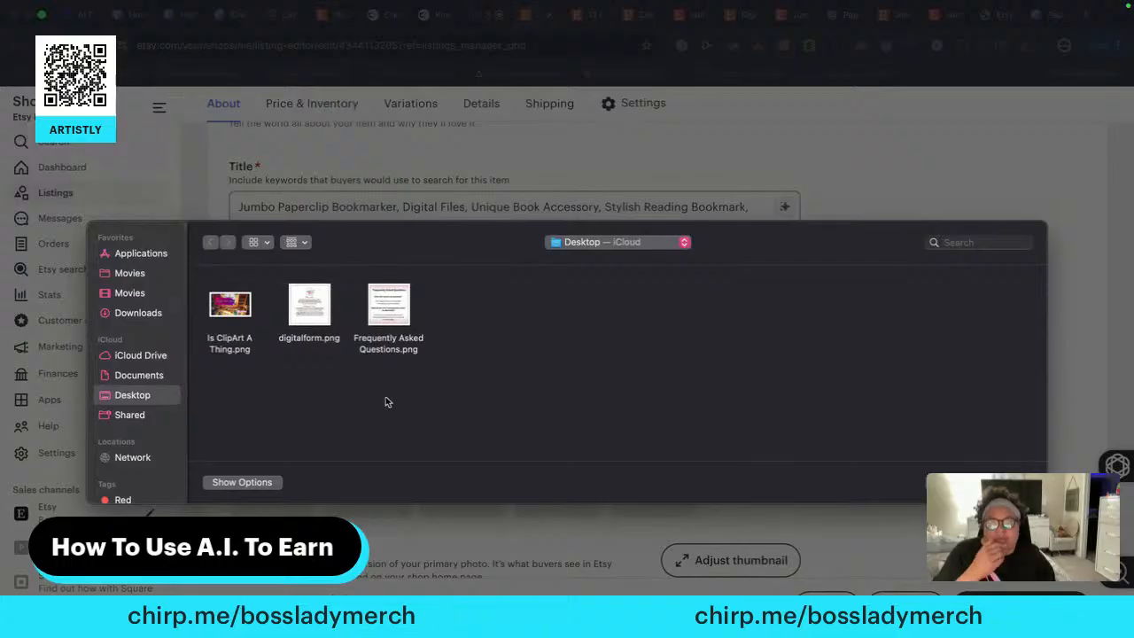
click(386, 312)
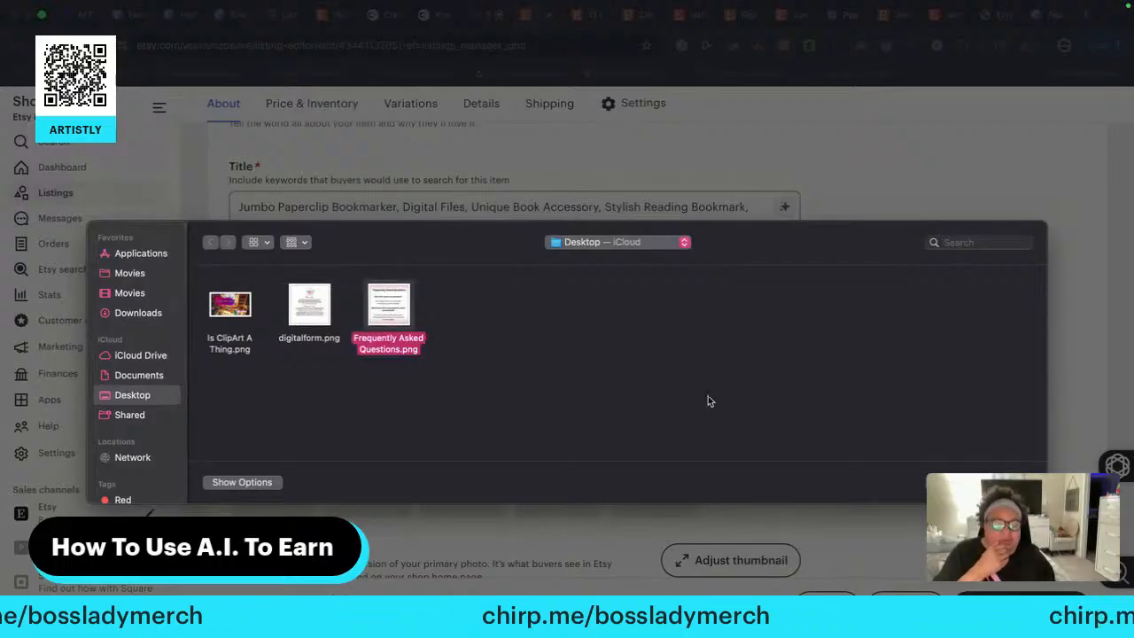
click(1007, 482)
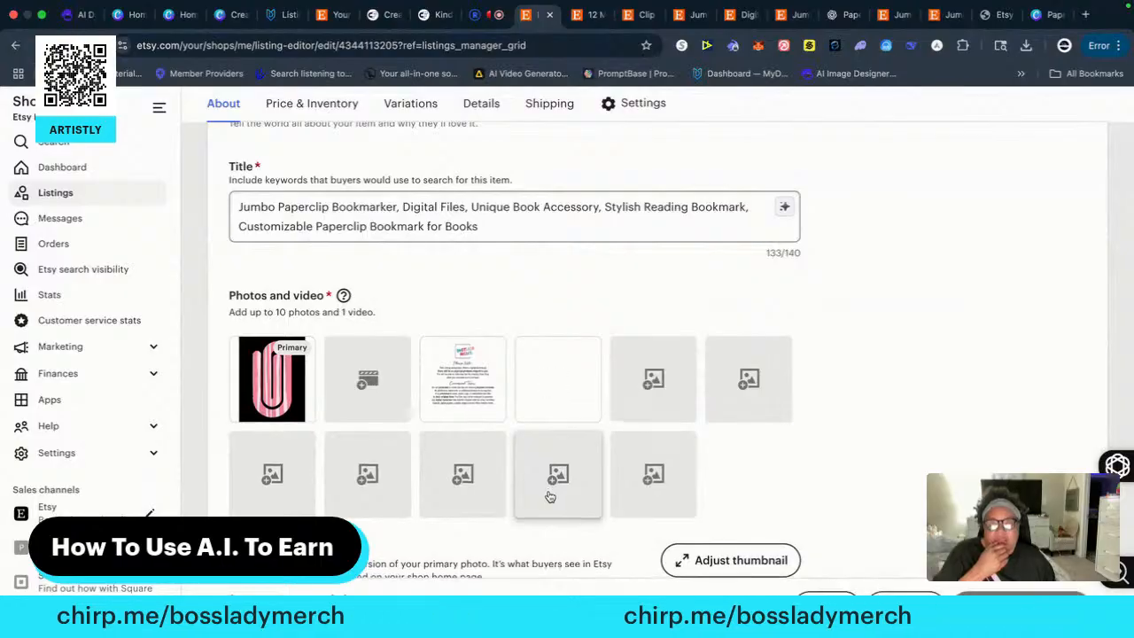
Switch to Canva and look through the pages of the open FRIENDS design
click(232, 16)
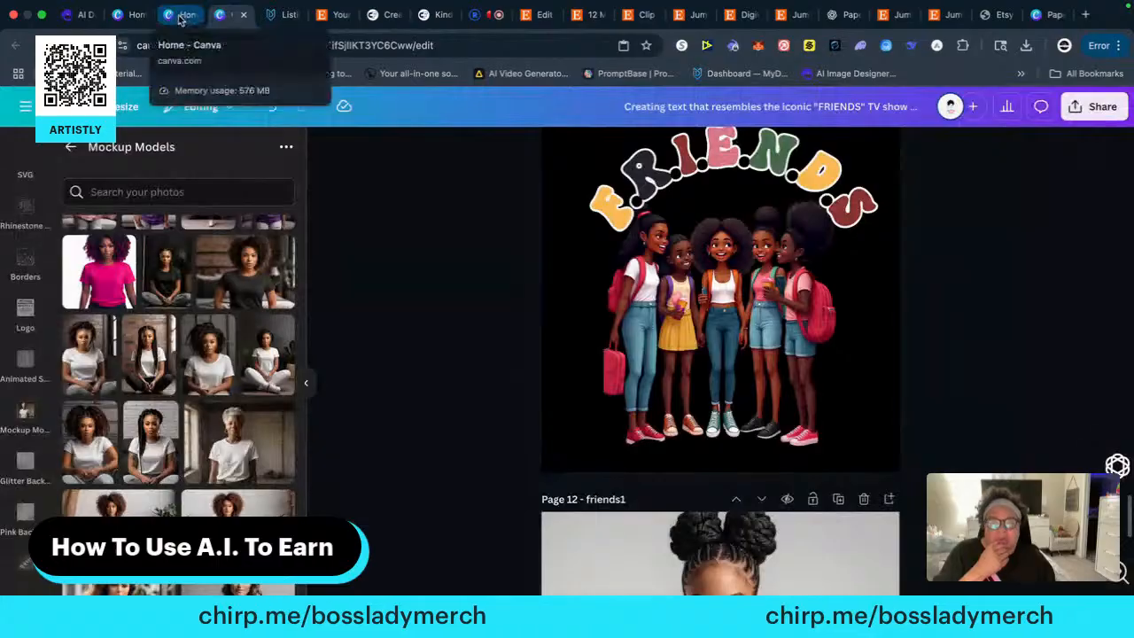
scroll(427, 267, up, 1)
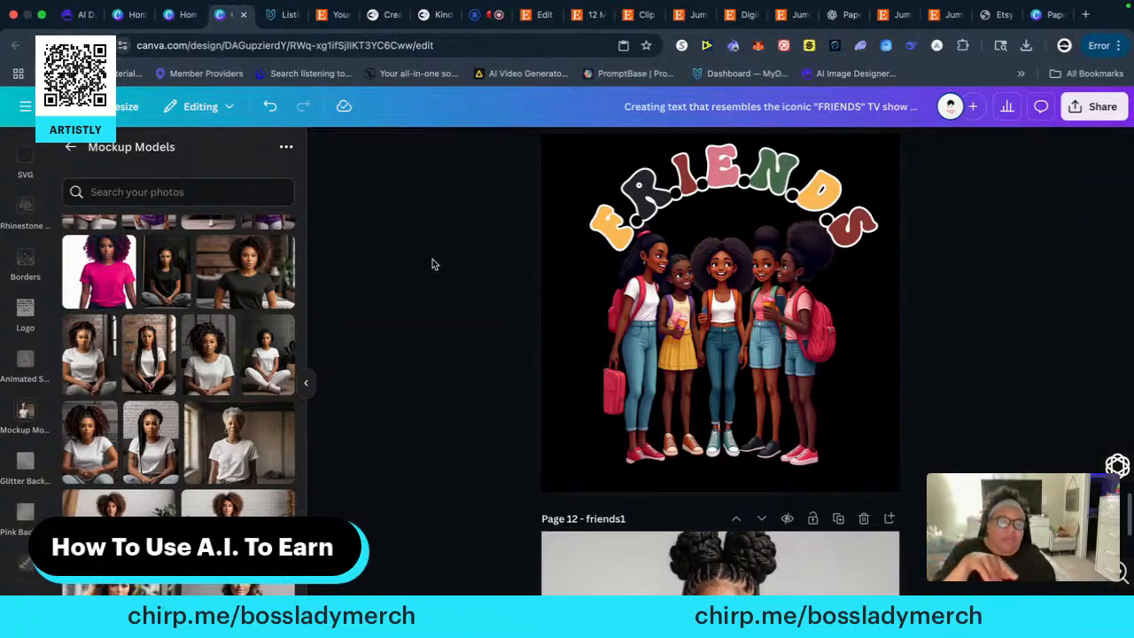
scroll(433, 263, down, 5)
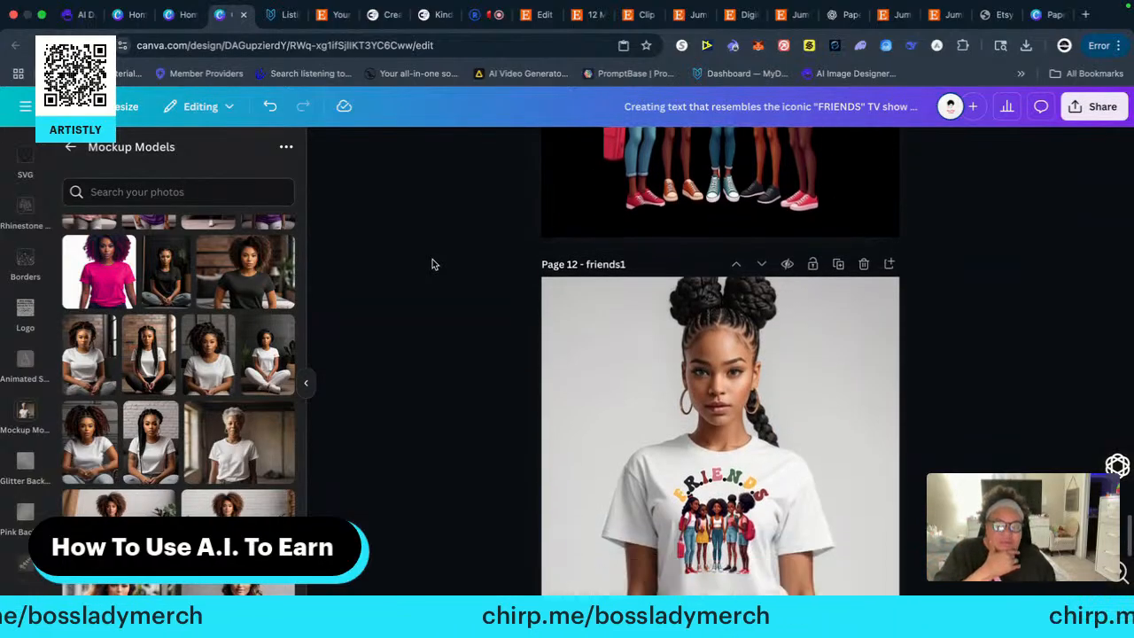
scroll(434, 263, down, 5)
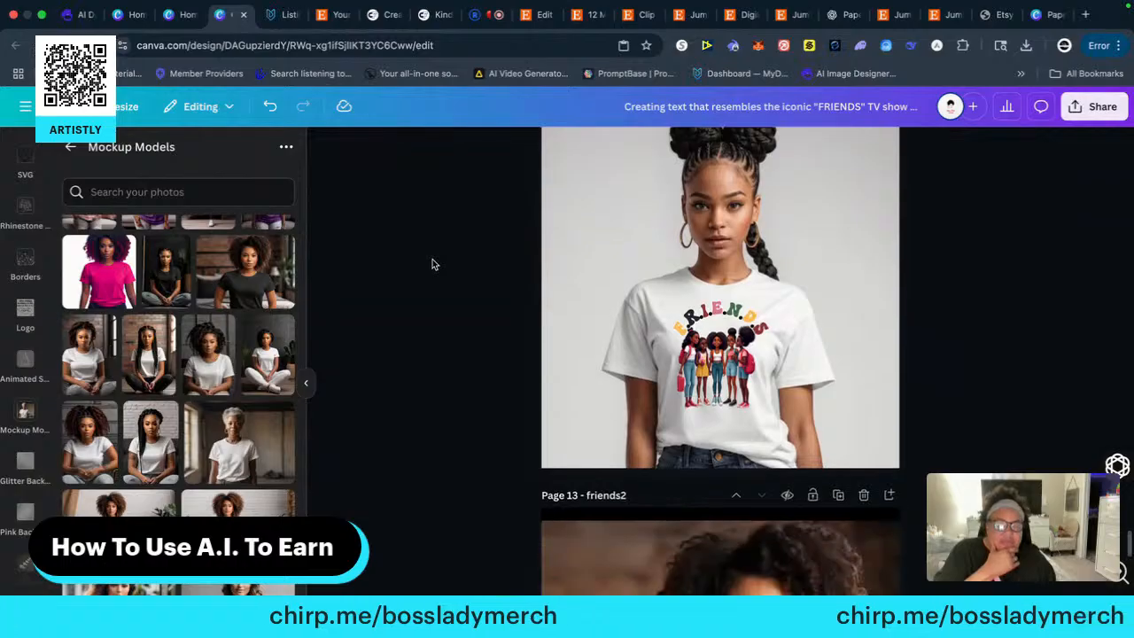
scroll(433, 263, down, 3)
scroll(433, 263, up, 6)
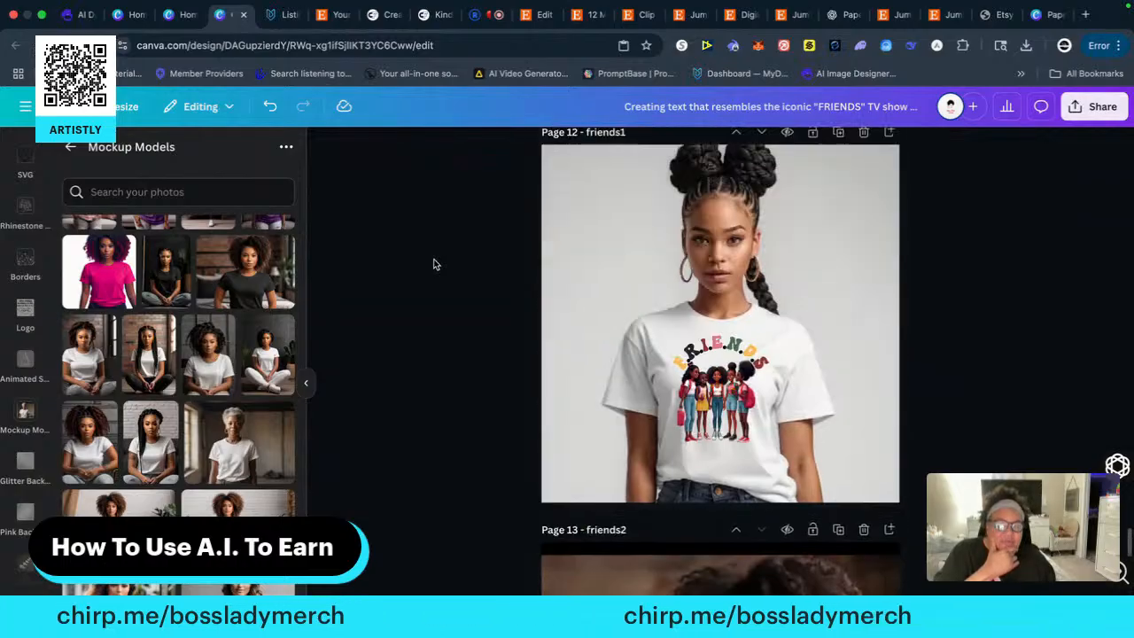
scroll(433, 263, up, 15)
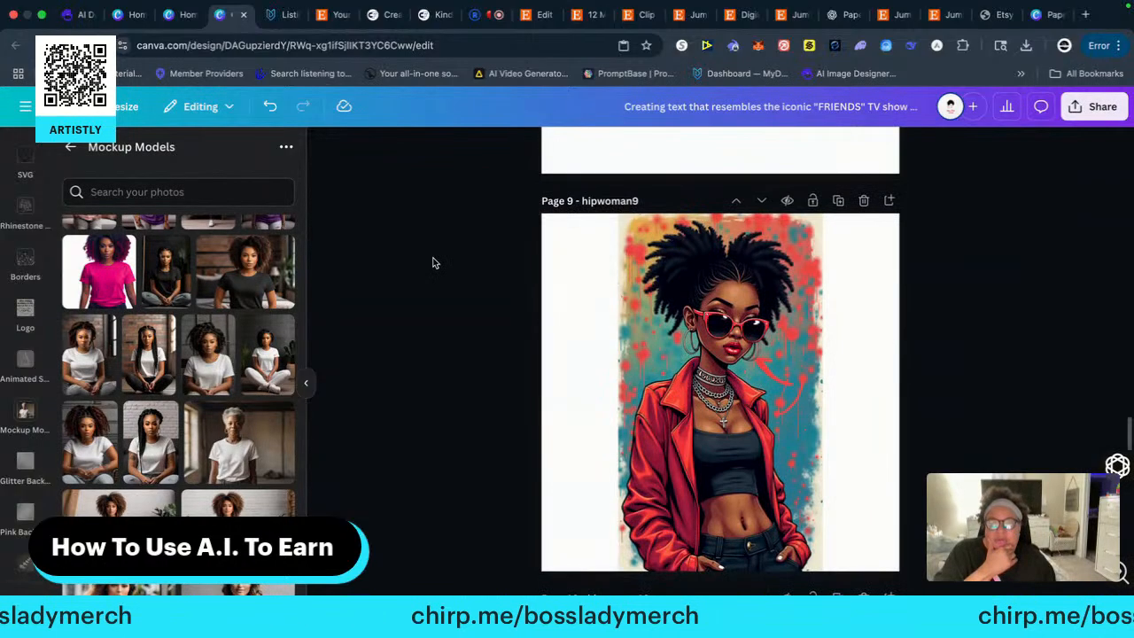
scroll(428, 261, up, 8)
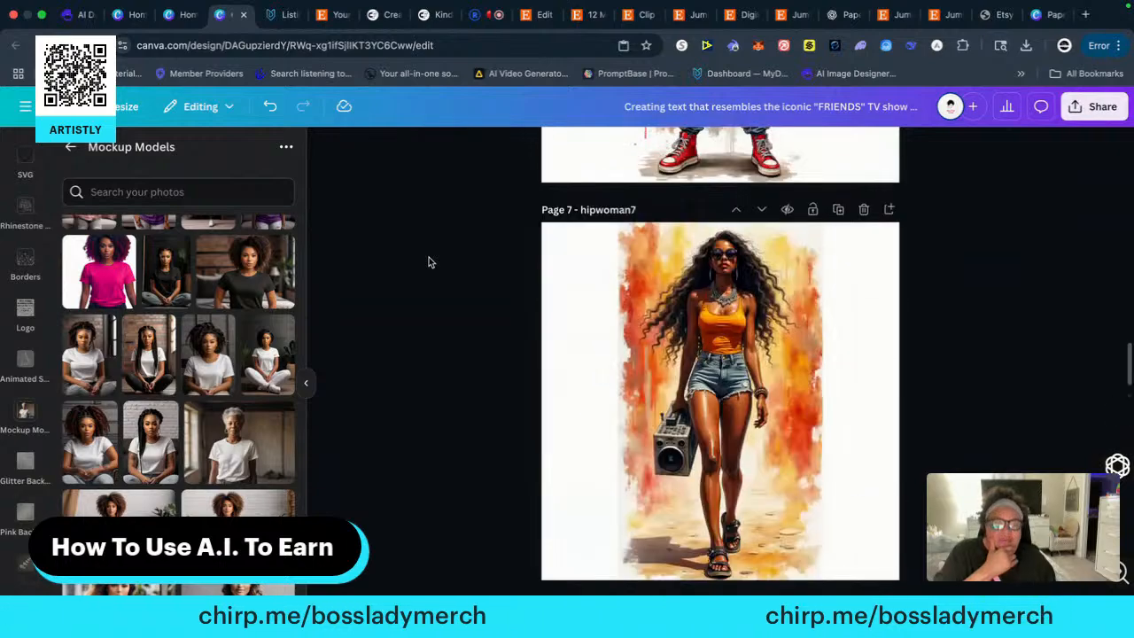
scroll(429, 262, up, 4)
scroll(429, 262, up, 8)
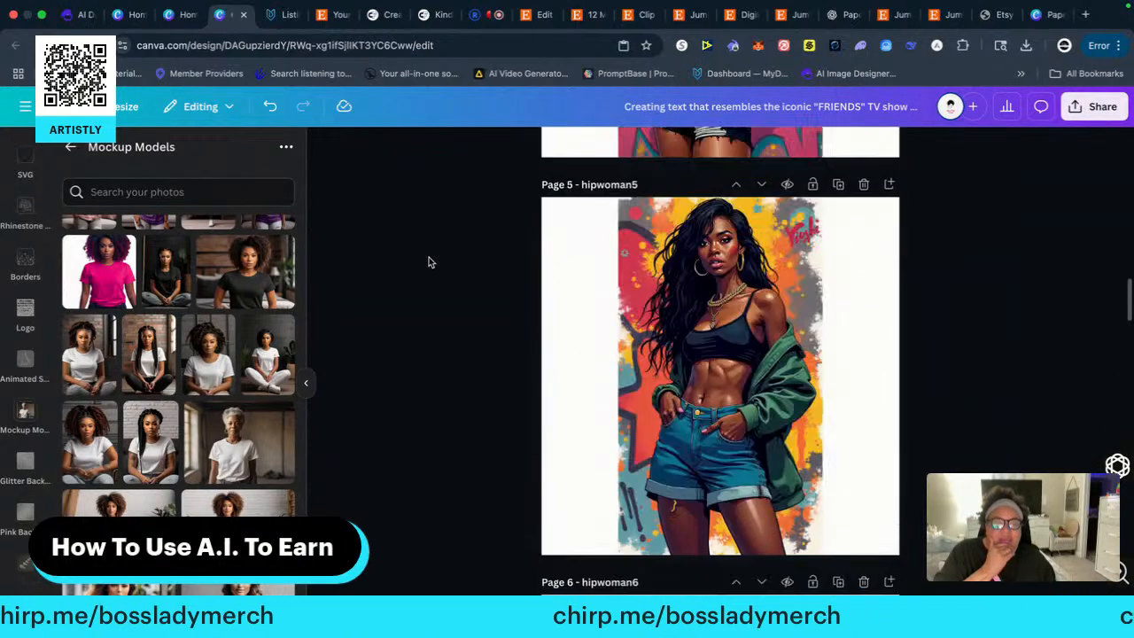
scroll(429, 263, up, 5)
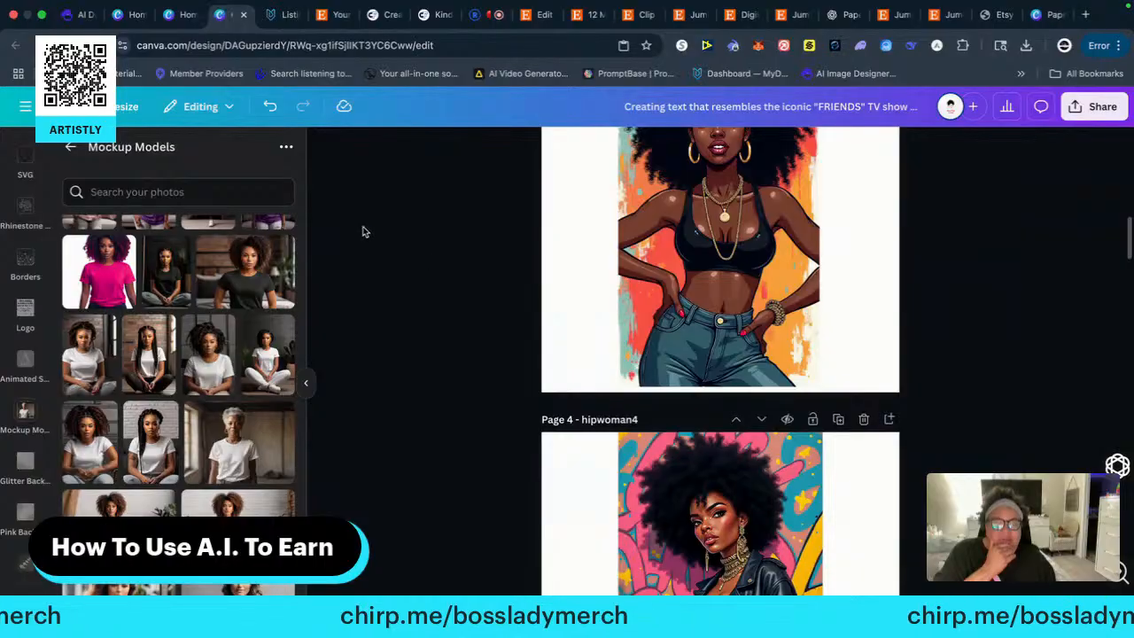
Open the recent Paperclips design in the browser, go to its final PaperClip PNG ClipArt page and dismiss the app prompt
click(177, 14)
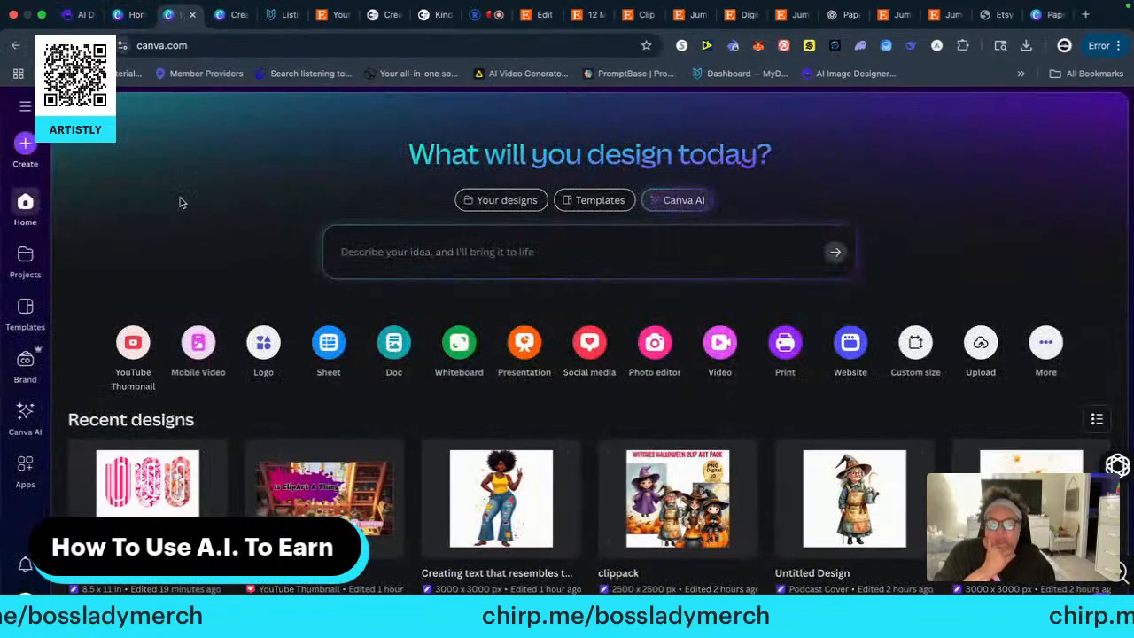
click(138, 472)
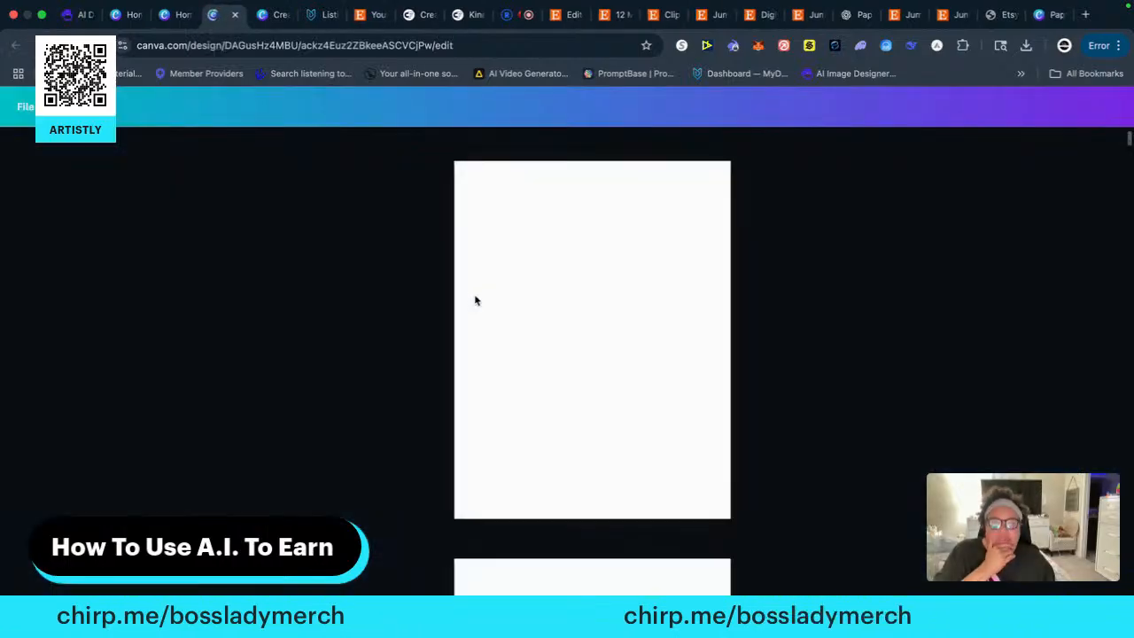
scroll(473, 305, down, 2)
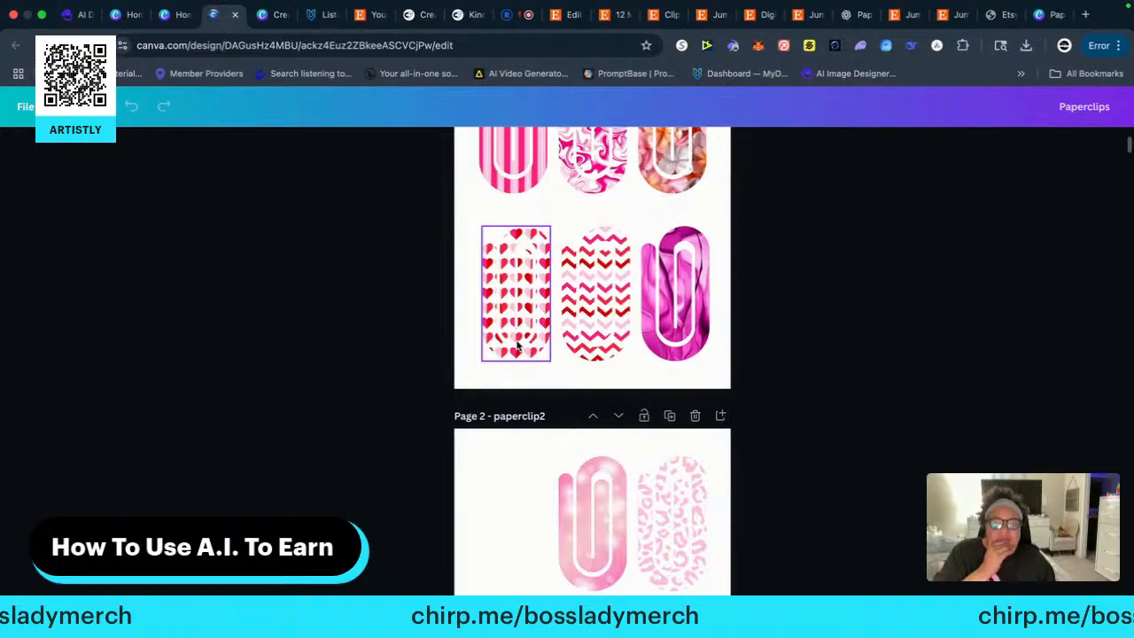
scroll(426, 350, down, 10)
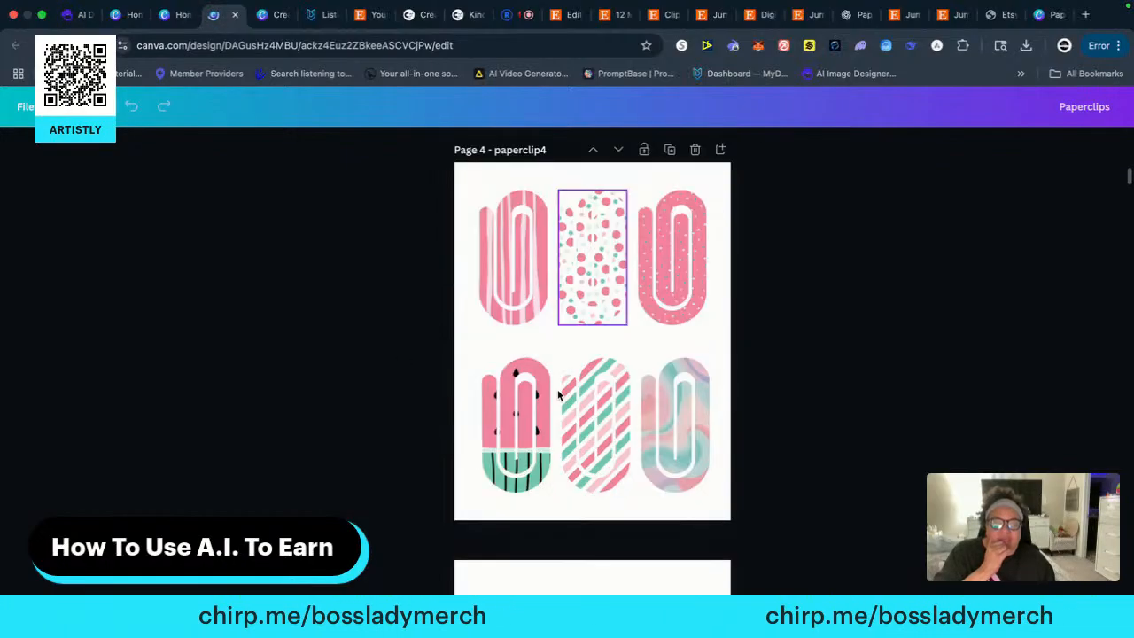
scroll(557, 389, down, 7)
scroll(558, 396, down, 20)
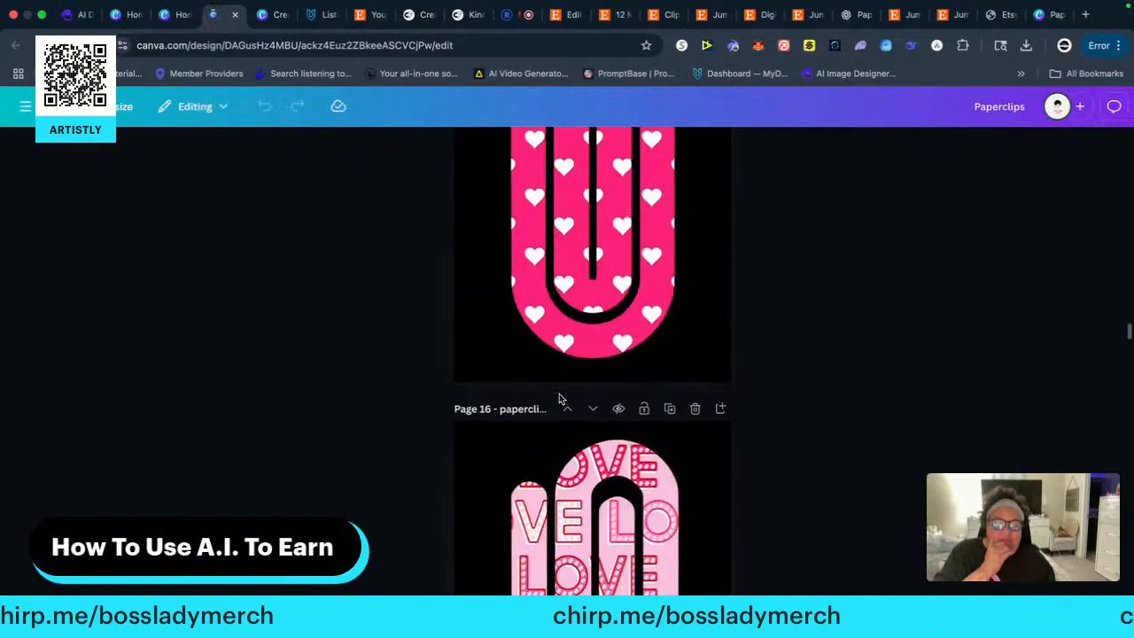
scroll(559, 397, down, 20)
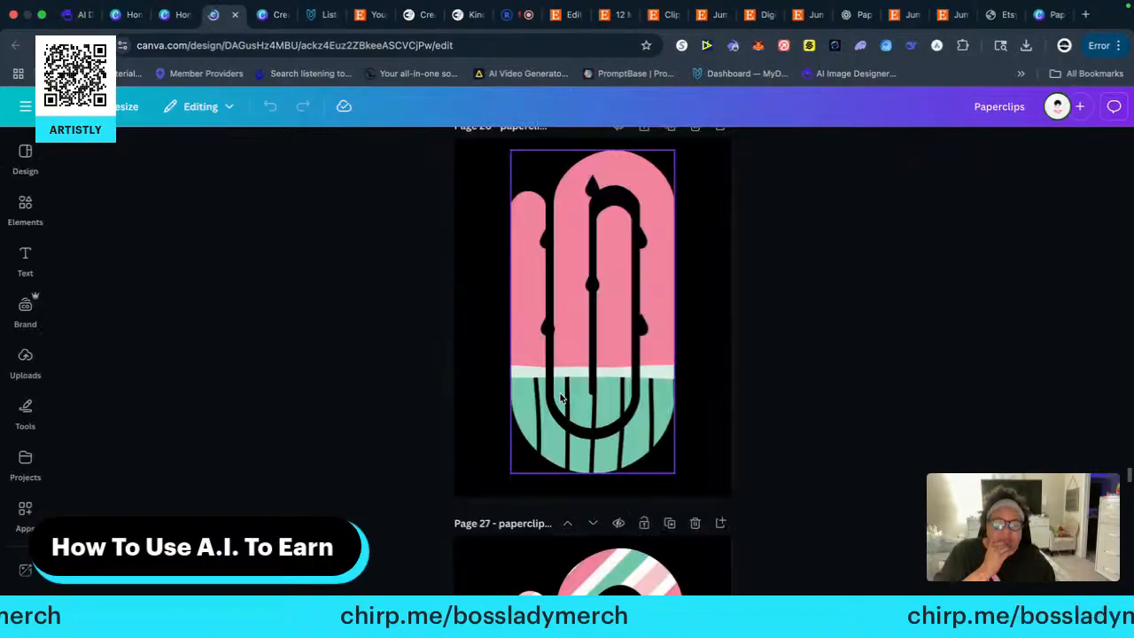
click(560, 399)
scroll(559, 394, down, 15)
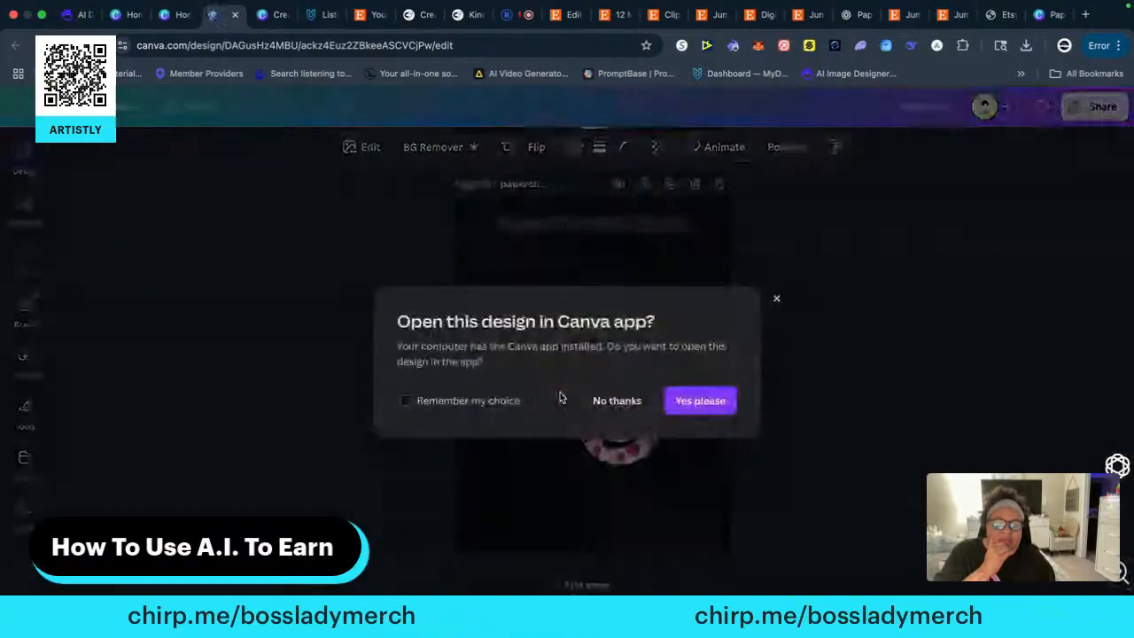
click(776, 298)
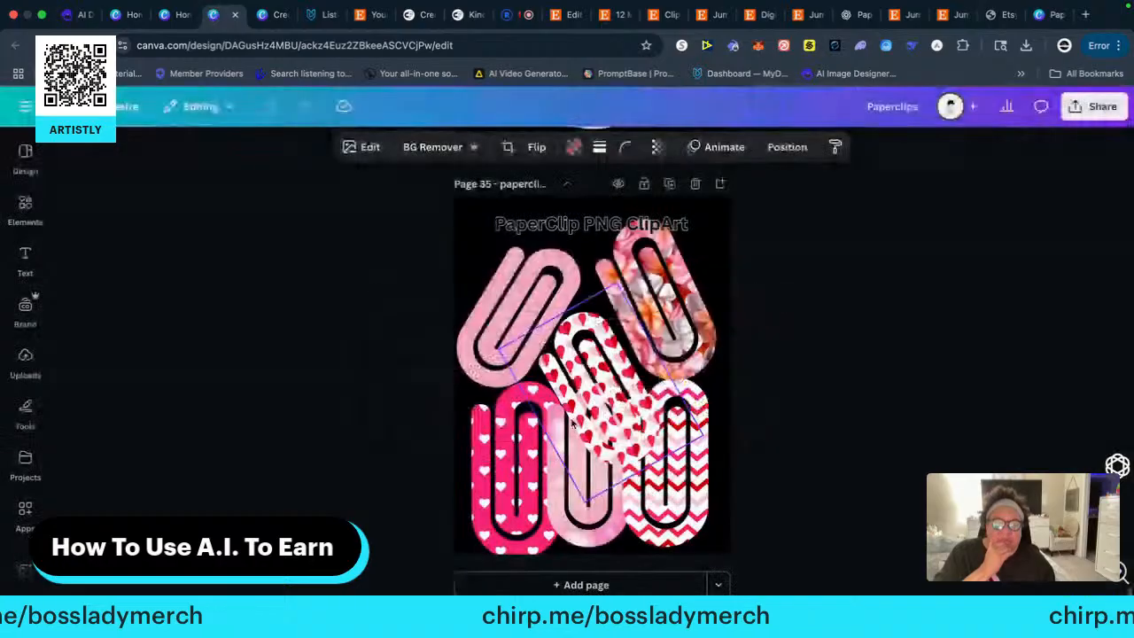
Duplicate the PaperClip PNG ClipArt page twice at the end of the design
click(670, 183)
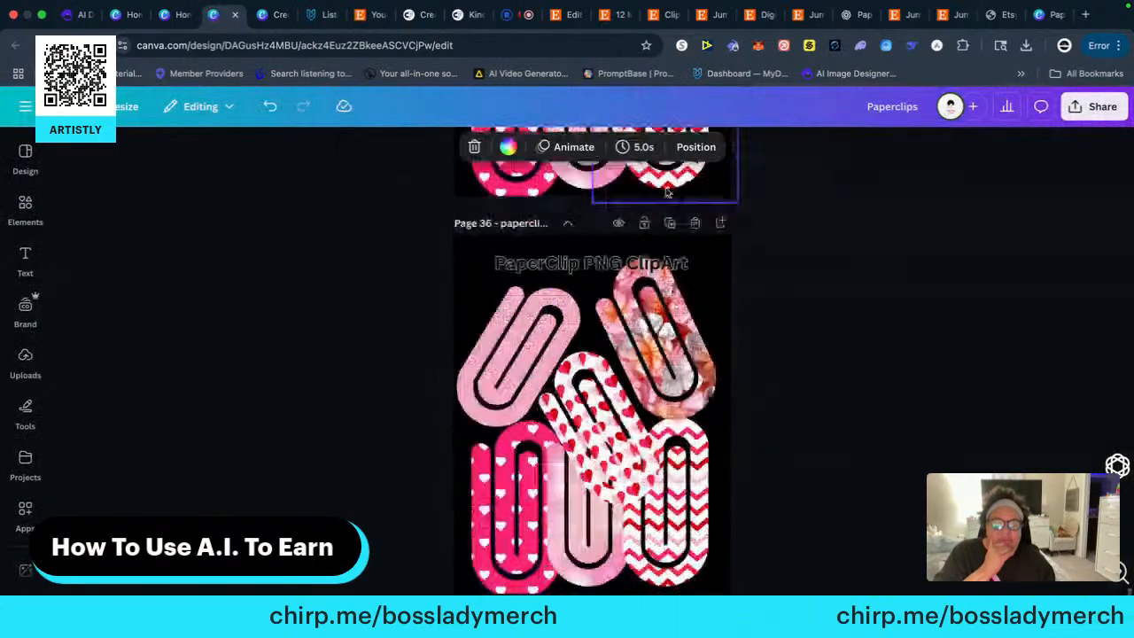
click(668, 183)
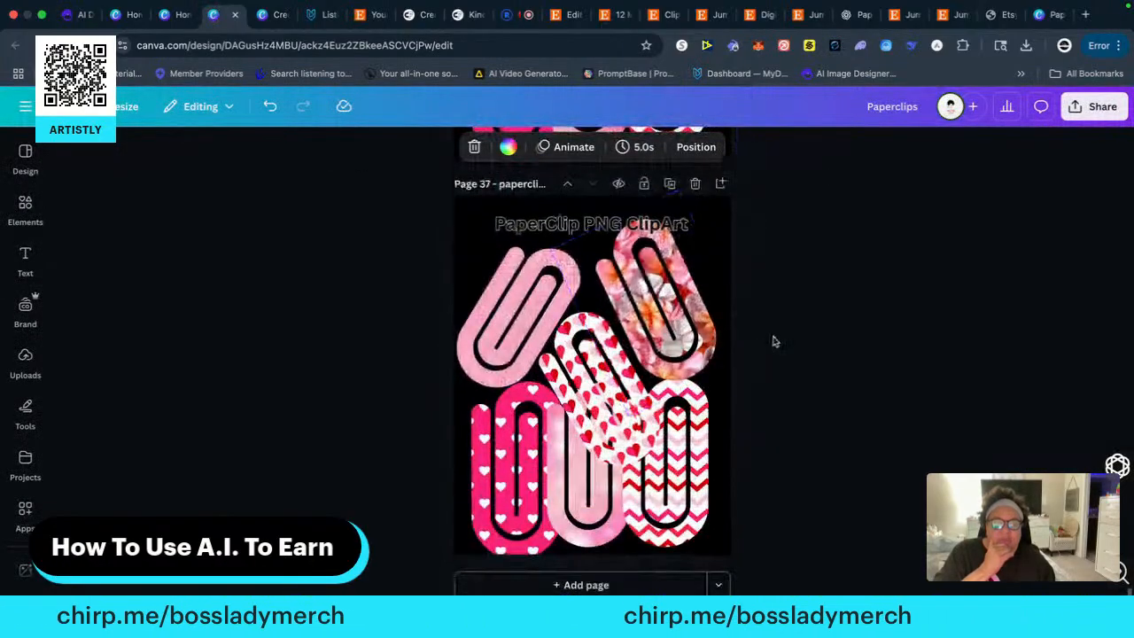
scroll(769, 345, up, 5)
scroll(749, 350, down, 1)
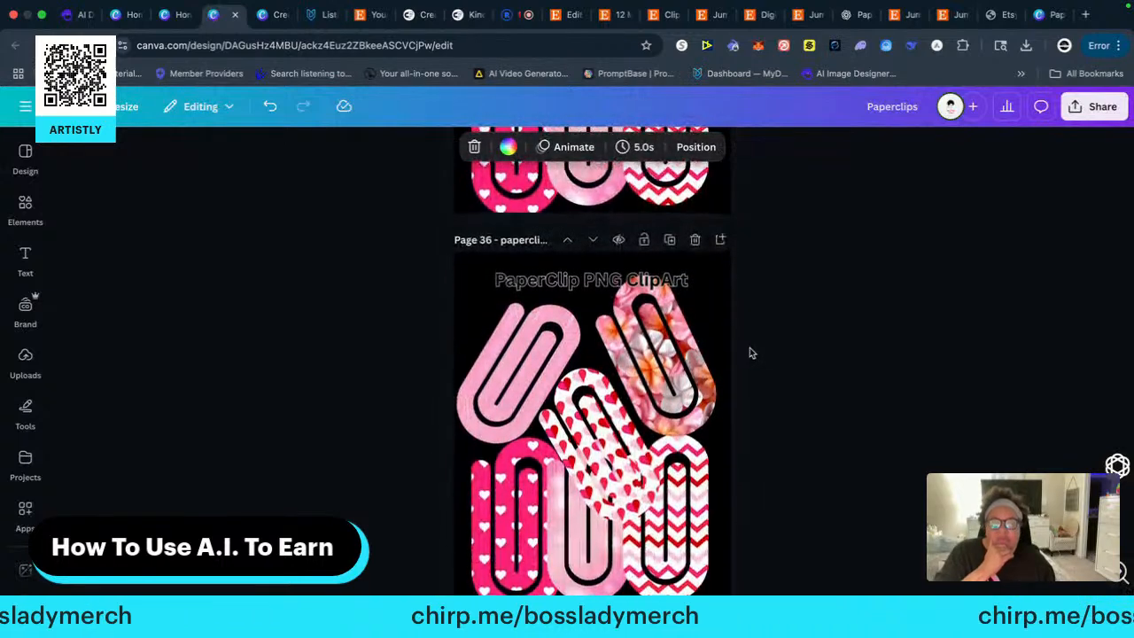
Open the design's uploads and browse the uploaded images
click(26, 358)
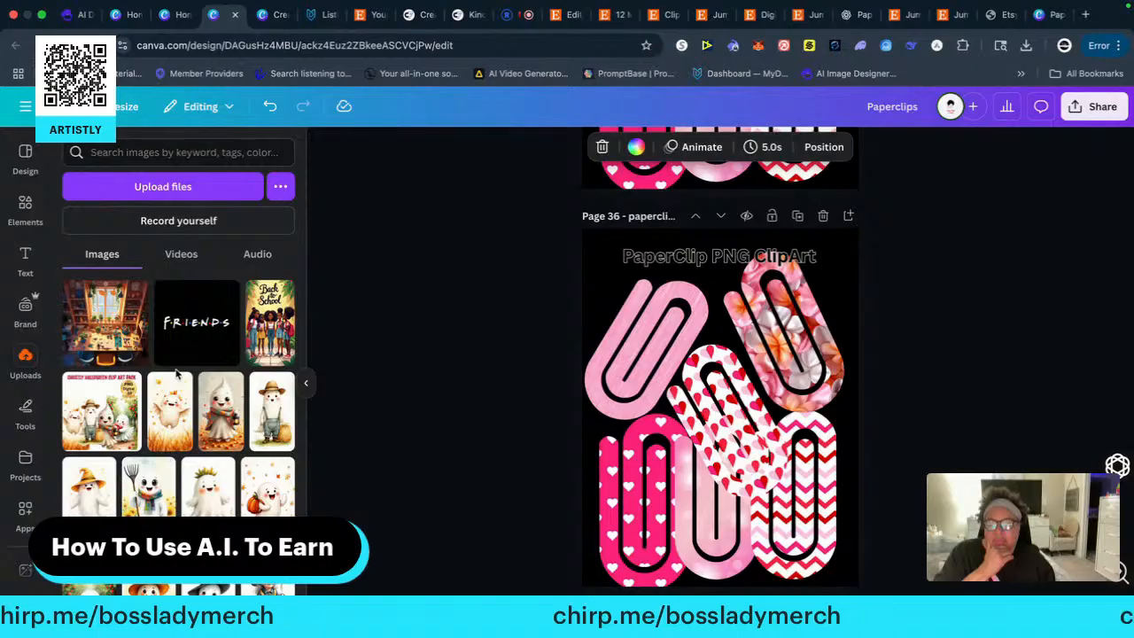
scroll(176, 373, down, 7)
scroll(175, 374, up, 7)
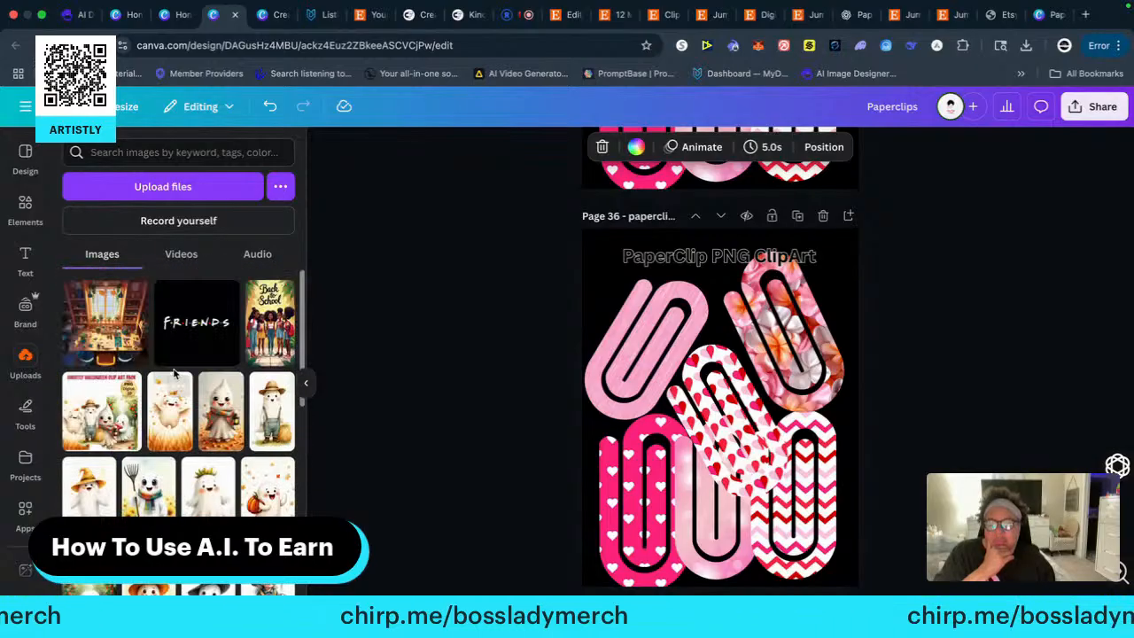
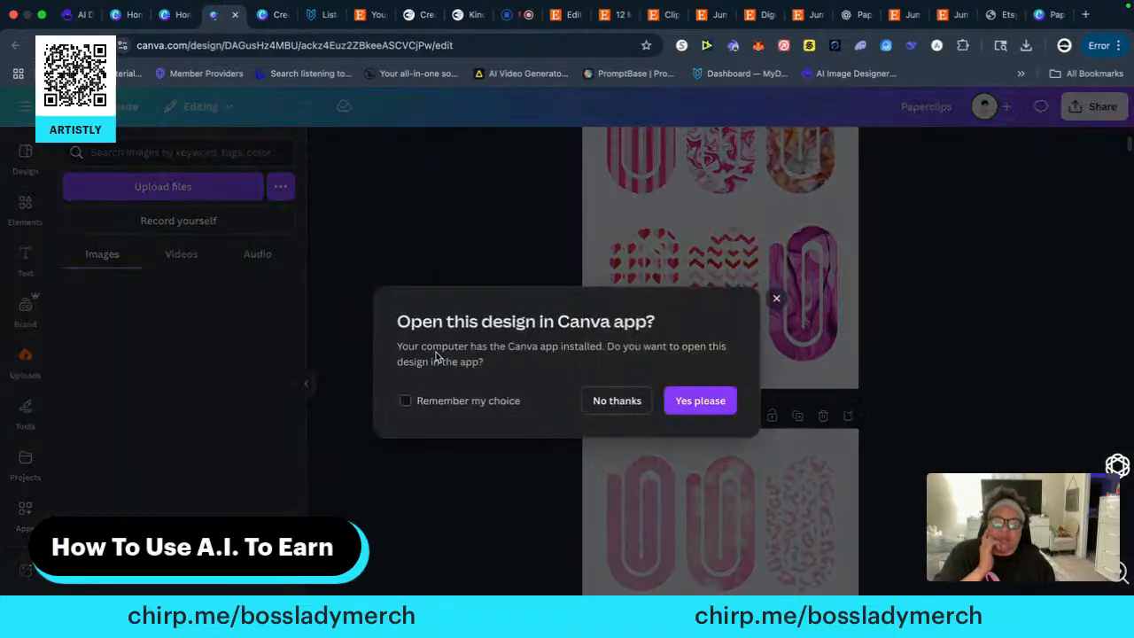
Decline opening the design in the Canva app, leave full screen, and switch to the Paperclips (1) folder in Finder
click(620, 400)
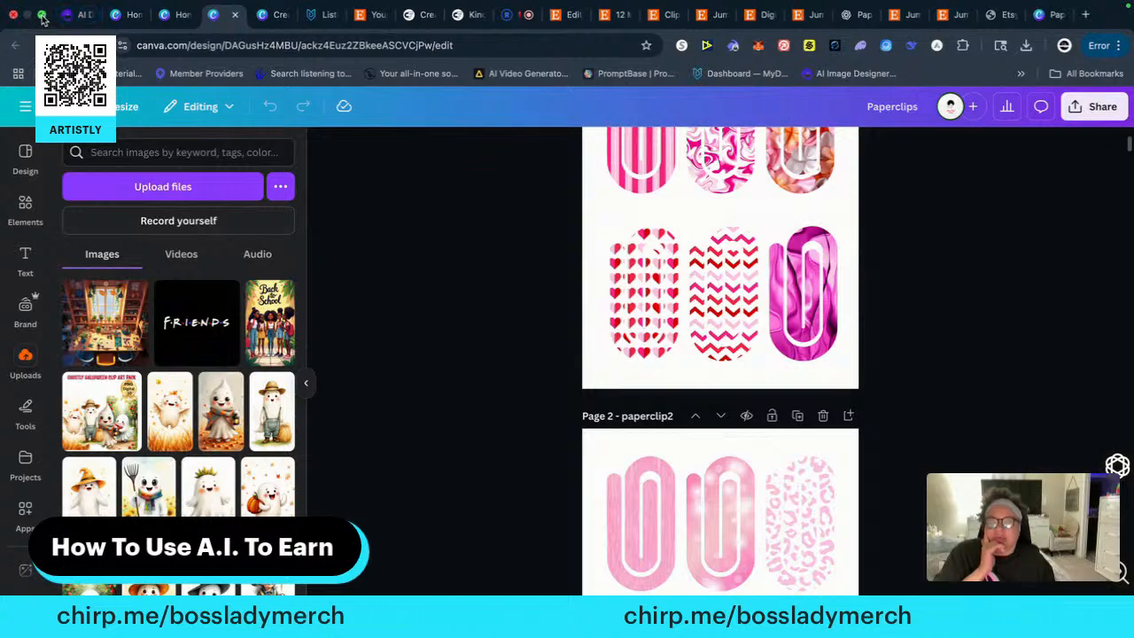
click(41, 15)
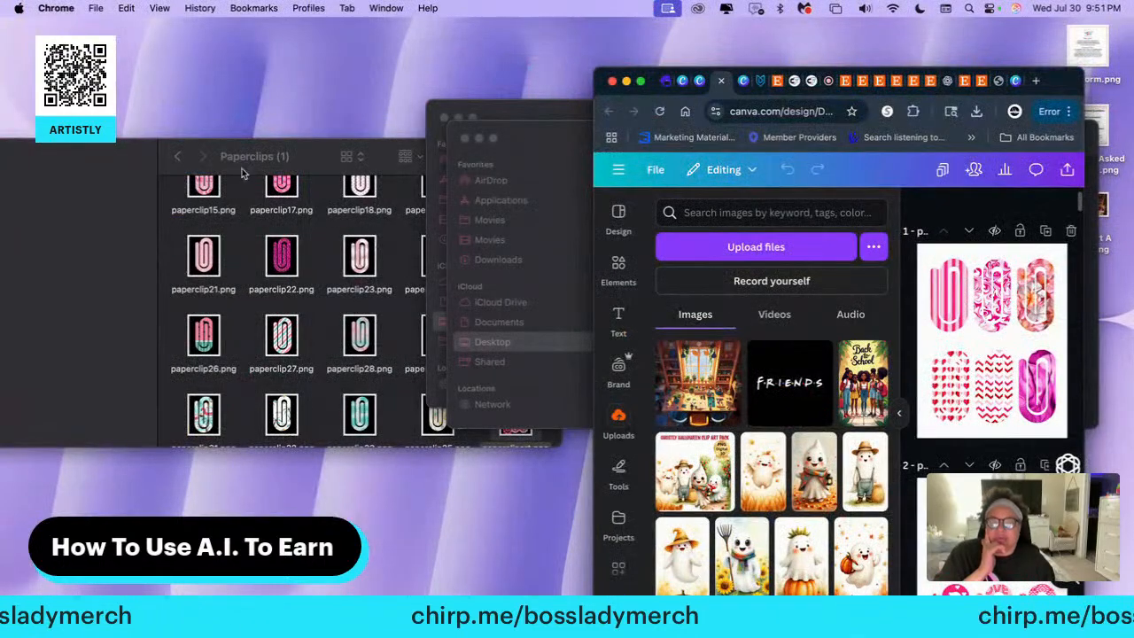
click(223, 169)
scroll(186, 255, up, 5)
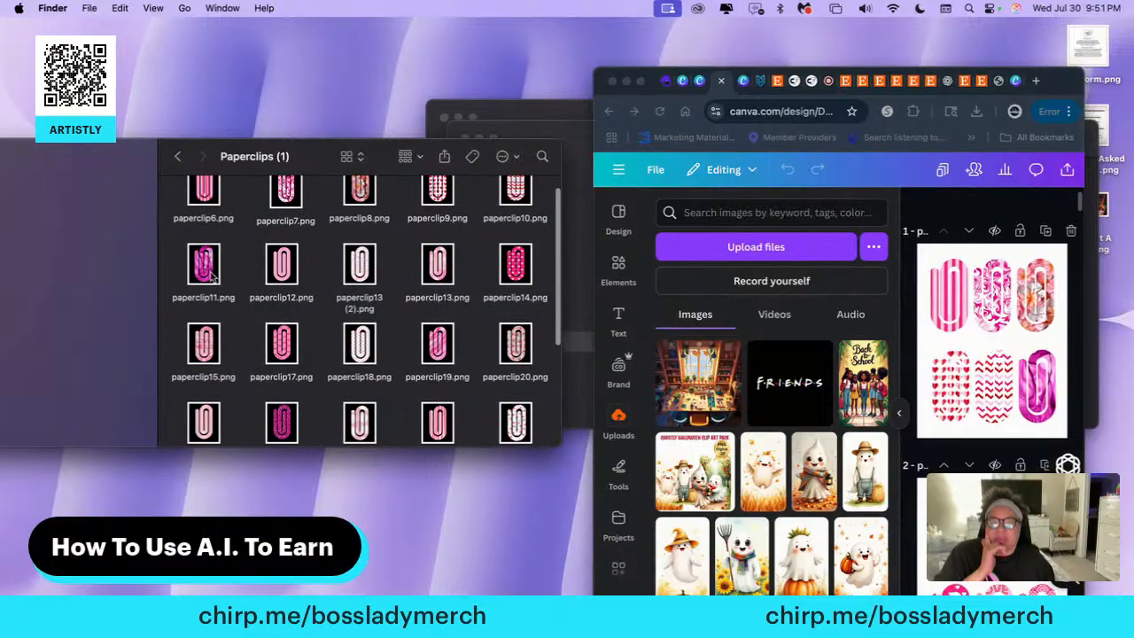
drag(182, 186, 528, 478)
drag(395, 280, 561, 416)
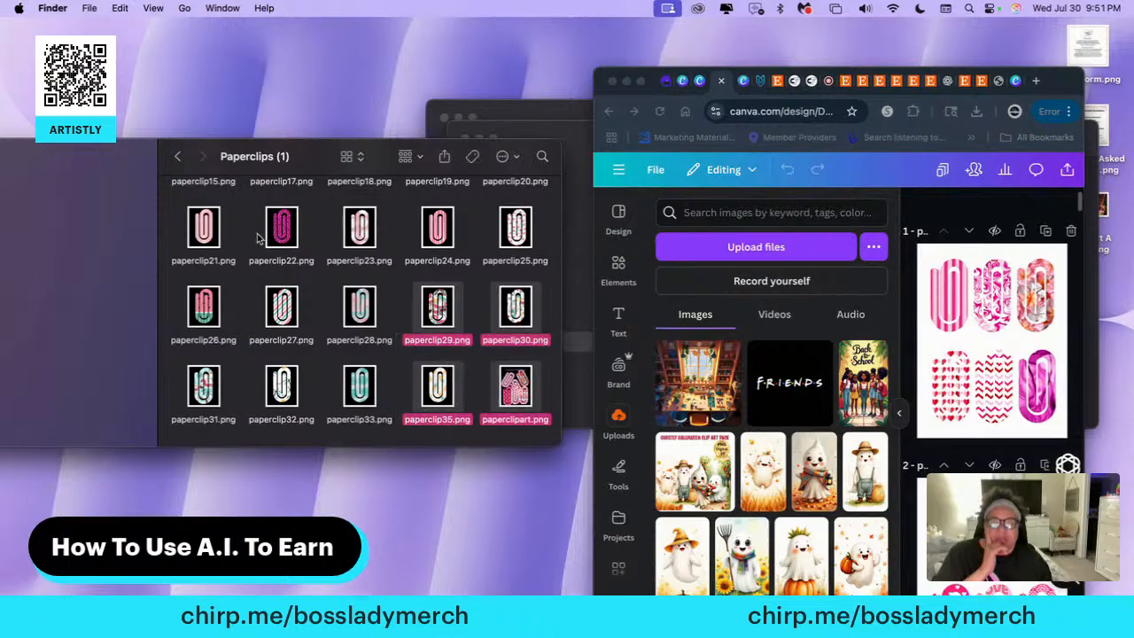
click(174, 274)
Select all paperclip PNG files in the Paperclips (1) folder, upload them to the Canva design, and return the browser to full screen
scroll(197, 224, up, 5)
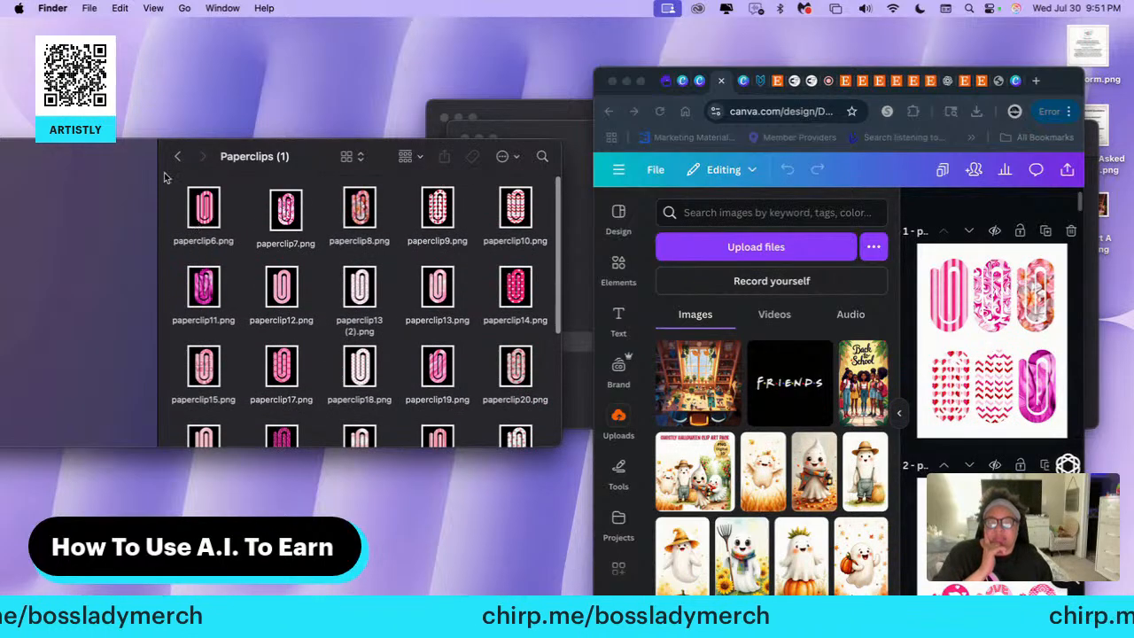
drag(173, 184, 563, 470)
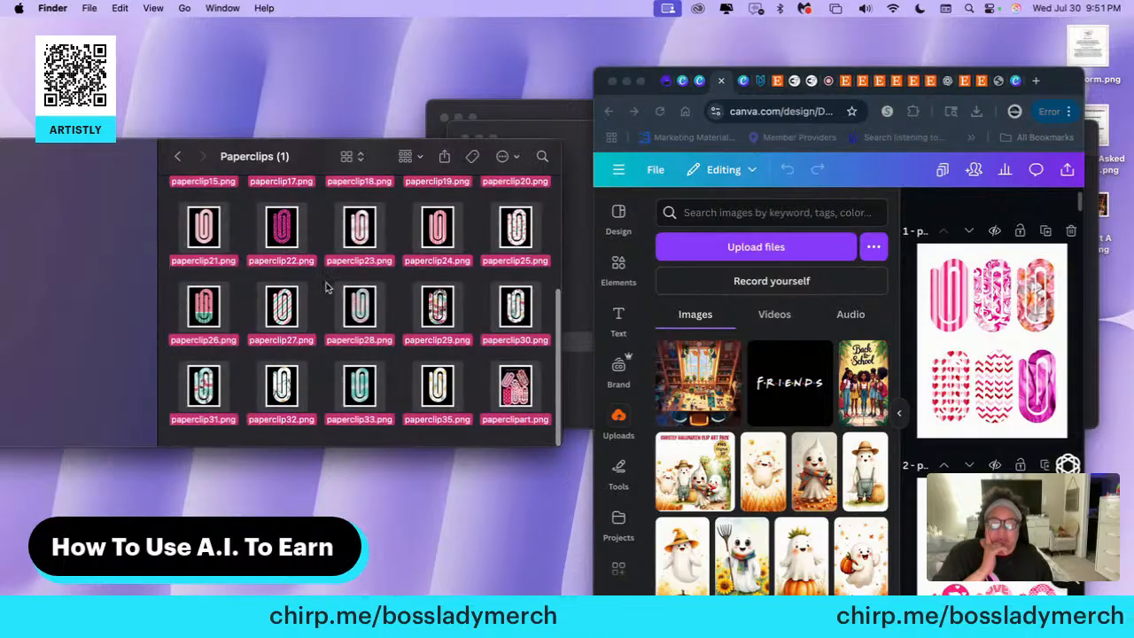
drag(348, 309, 695, 426)
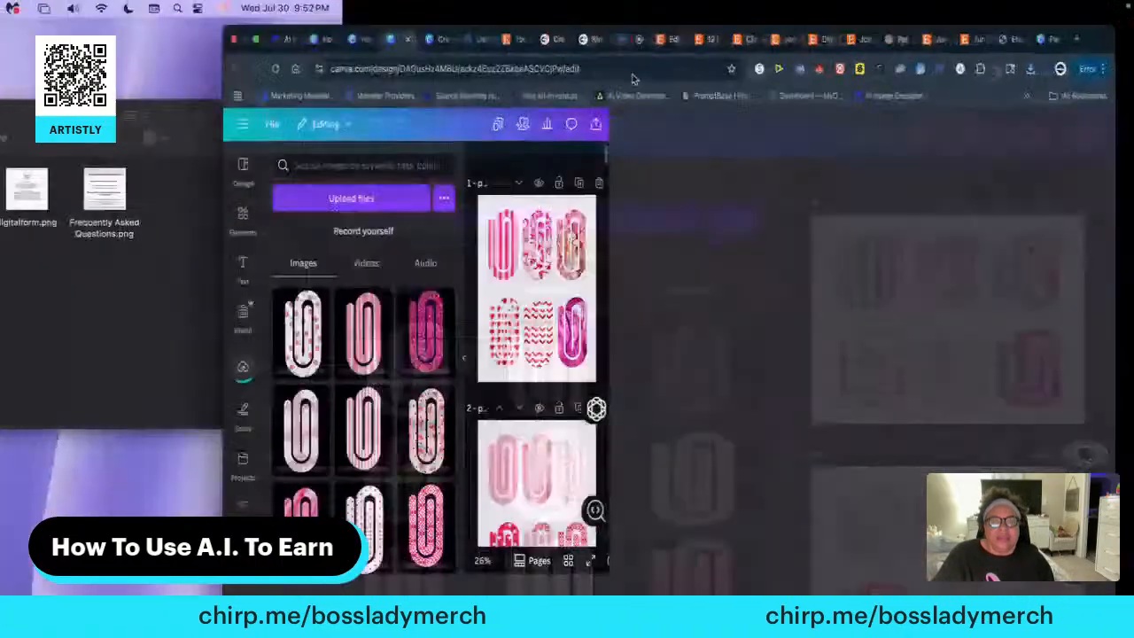
click(641, 81)
Add a blank page at the end of the Paperclips design, after page 37
scroll(645, 425, down, 10)
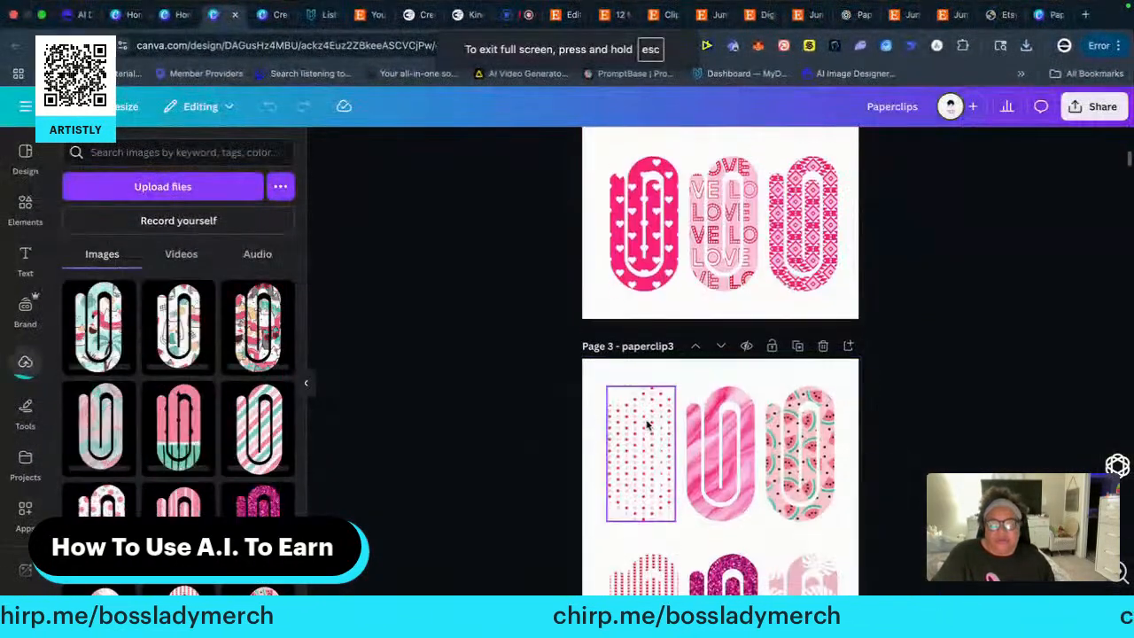
scroll(646, 425, down, 20)
click(646, 425)
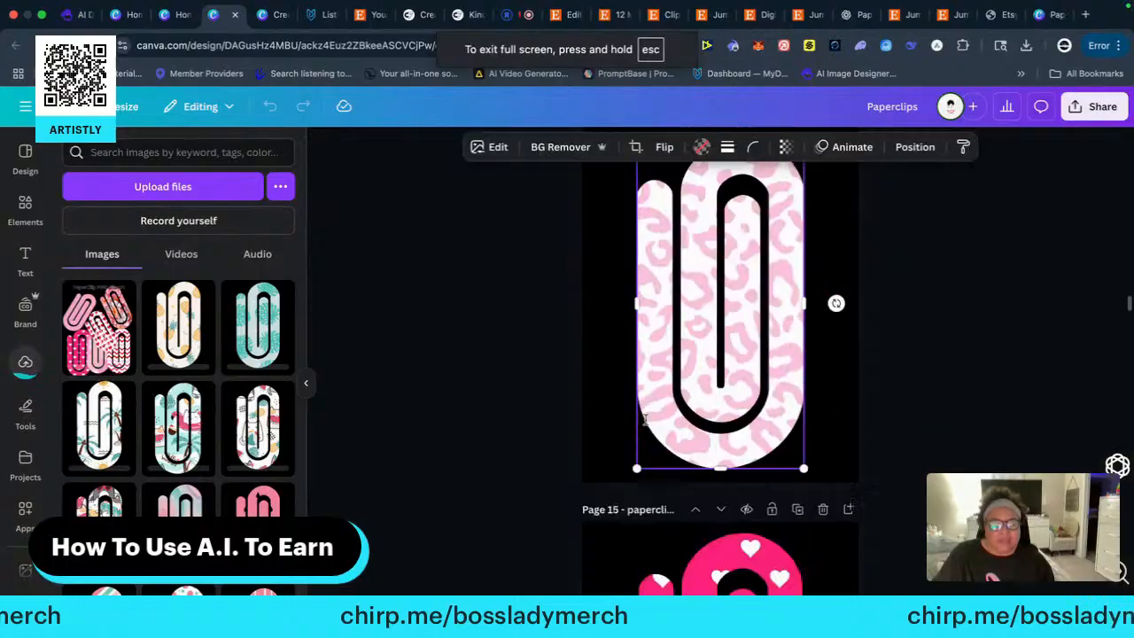
scroll(646, 426, down, 15)
scroll(646, 426, down, 20)
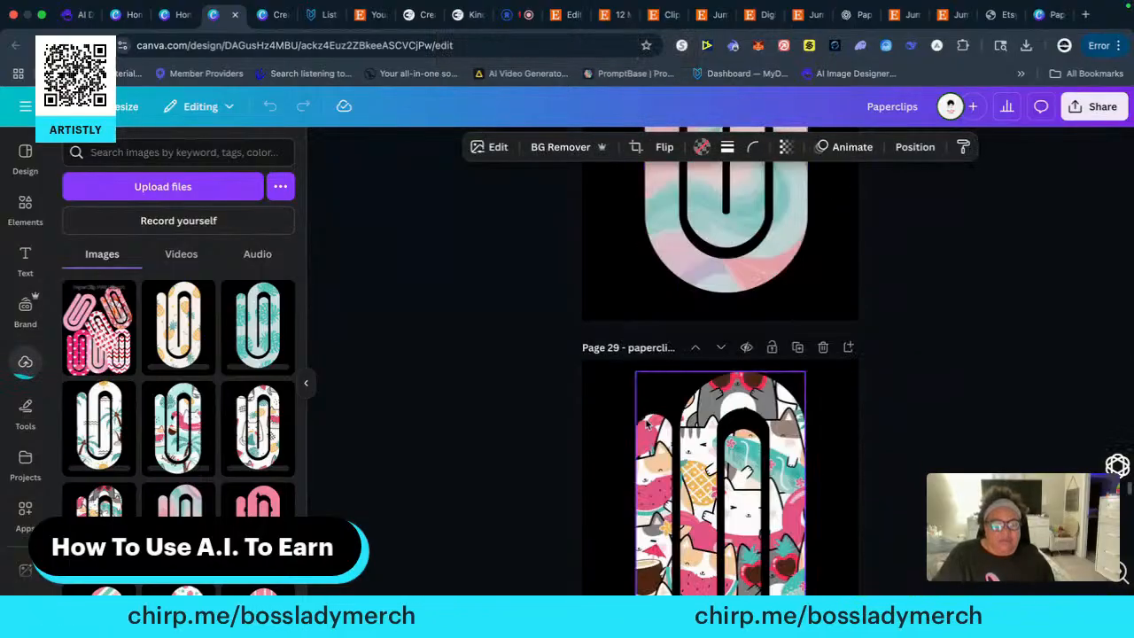
scroll(645, 425, down, 12)
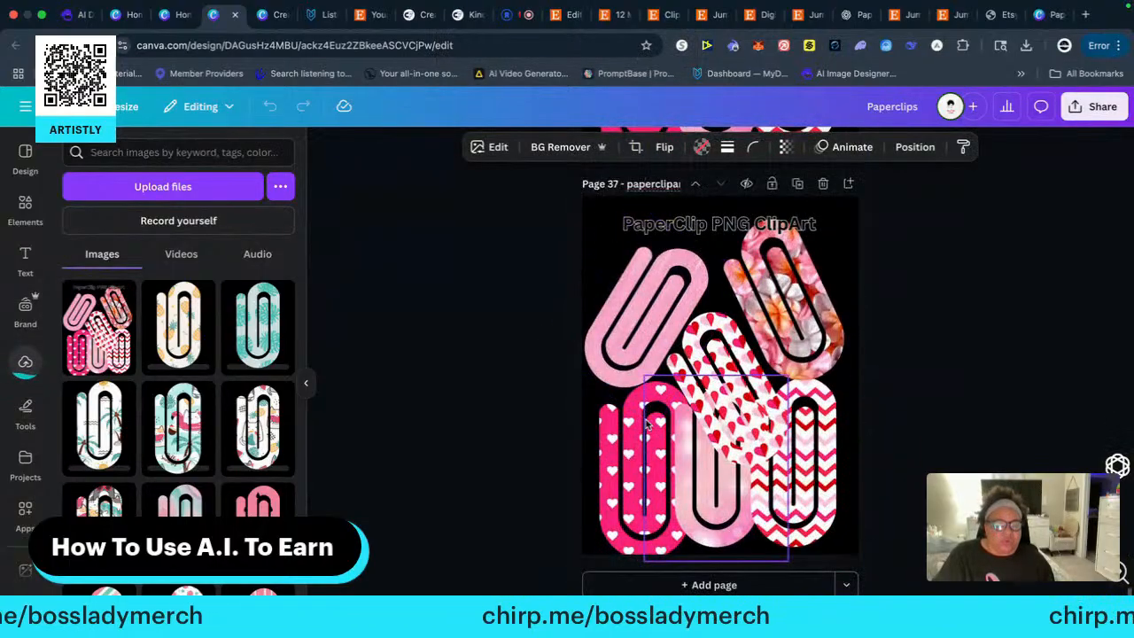
click(684, 585)
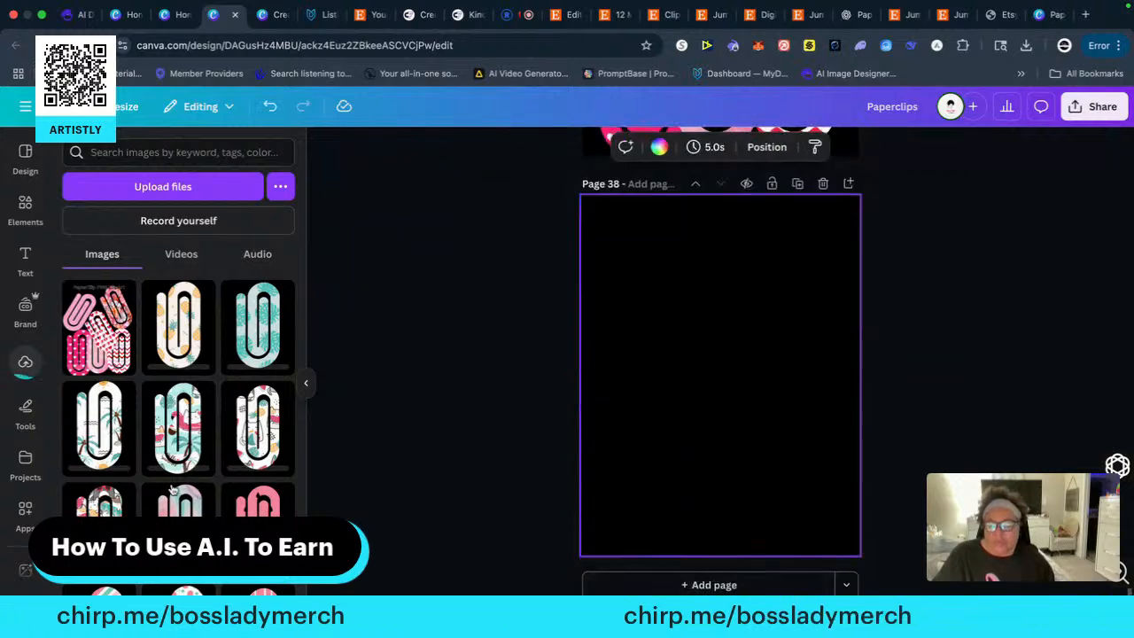
Place six uploaded paperclips on page 38: the pineapple, teal, palm tree, summer beach, white cat and cat-and-fruit patterns
scroll(173, 490, down, 1)
click(184, 319)
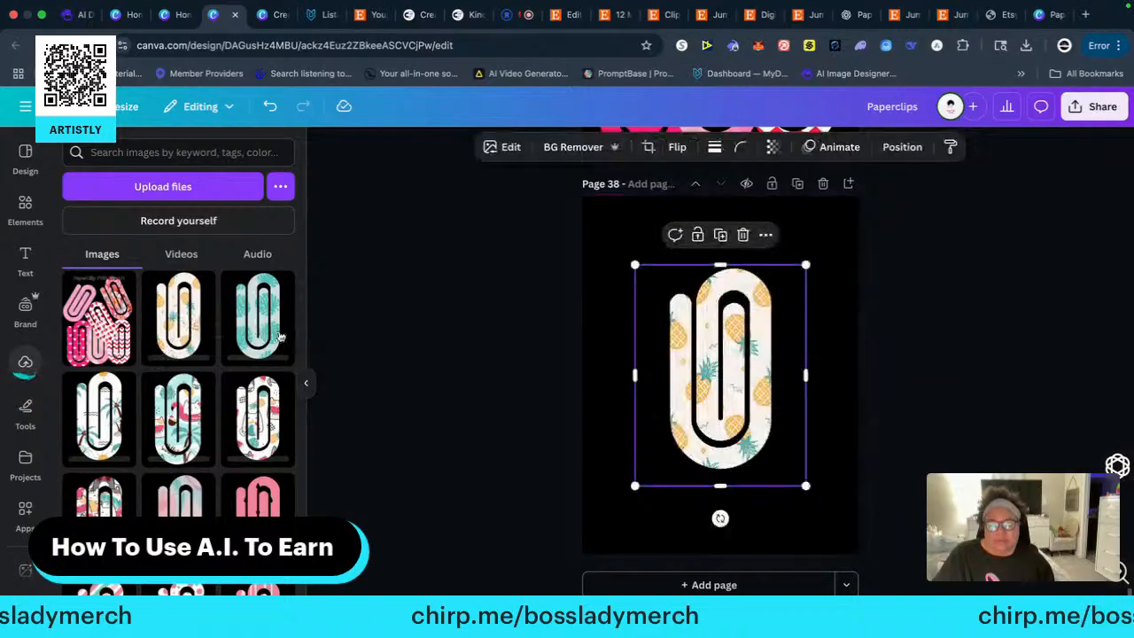
click(264, 329)
click(110, 418)
click(173, 418)
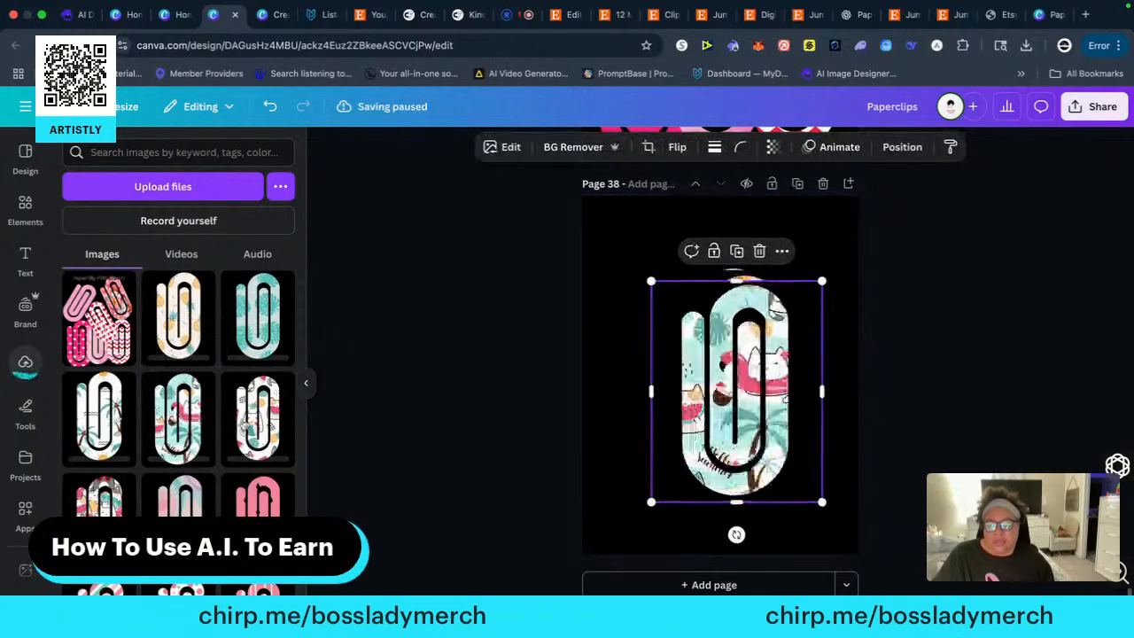
click(250, 428)
click(102, 509)
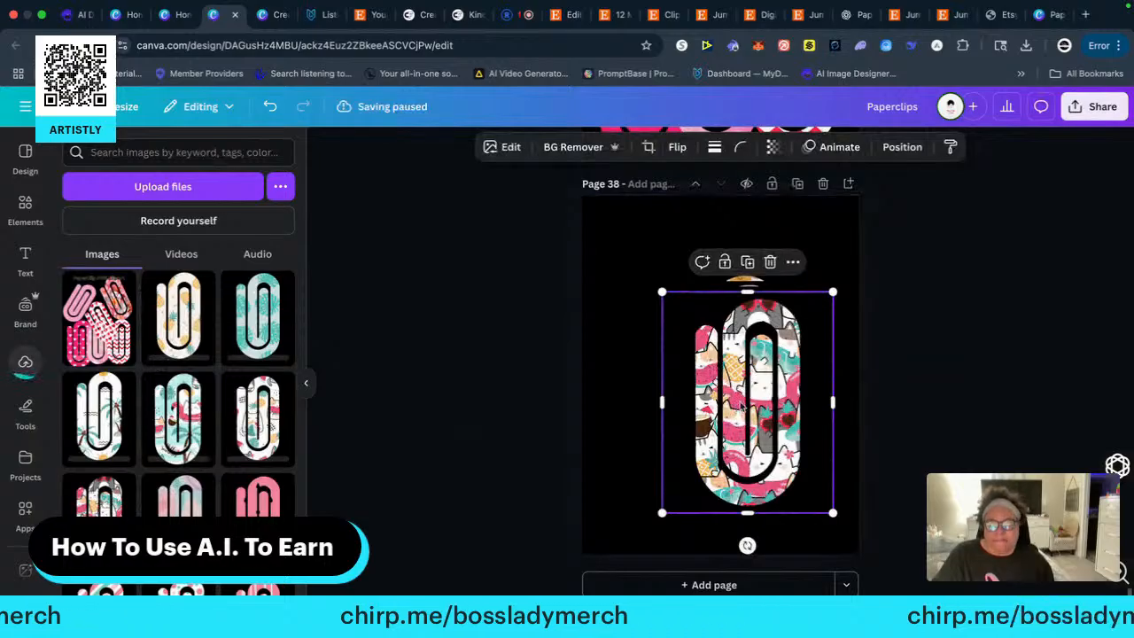
Arrange the two cat-pattern paperclips side by side at the top of page 38 and remove the backgrounds of both and the summer beach paperclip
mouse_move(738, 401)
mouse_down()
mouse_move(646, 348)
mouse_move(633, 310)
mouse_move(751, 390)
mouse_move(785, 313)
mouse_move(813, 311)
mouse_move(793, 313)
mouse_up()
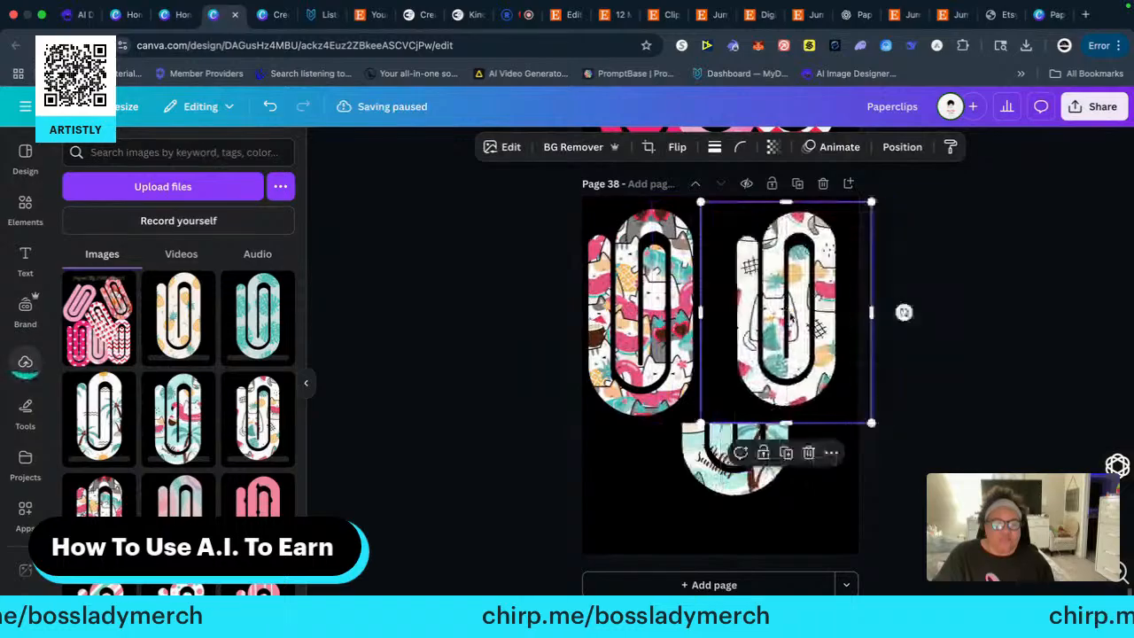
click(611, 202)
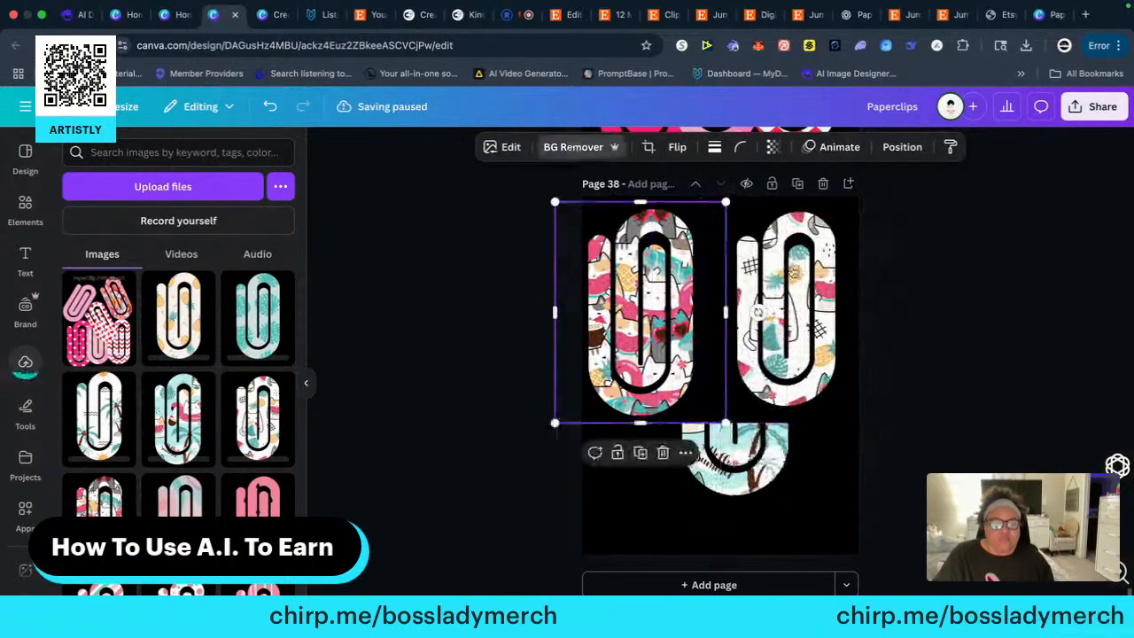
click(556, 152)
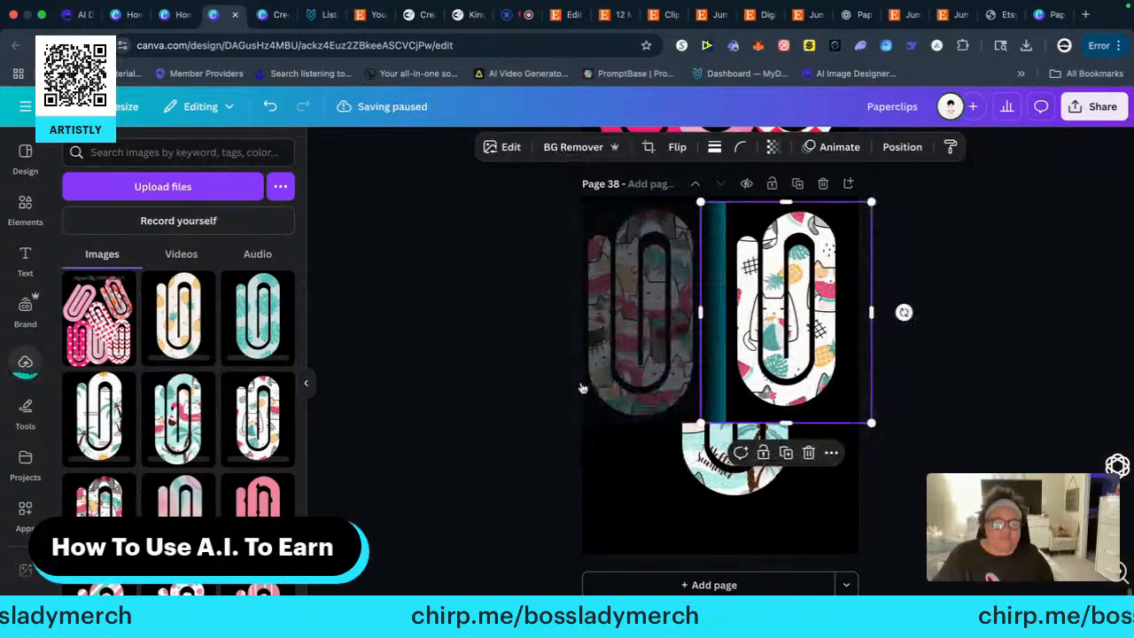
click(574, 149)
click(713, 459)
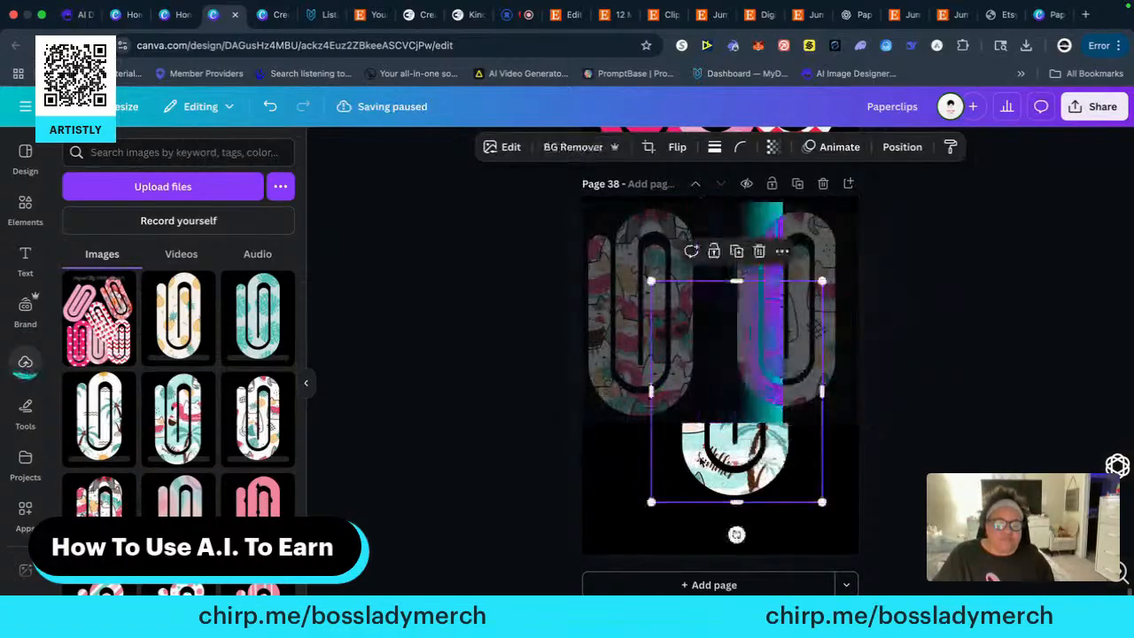
click(576, 149)
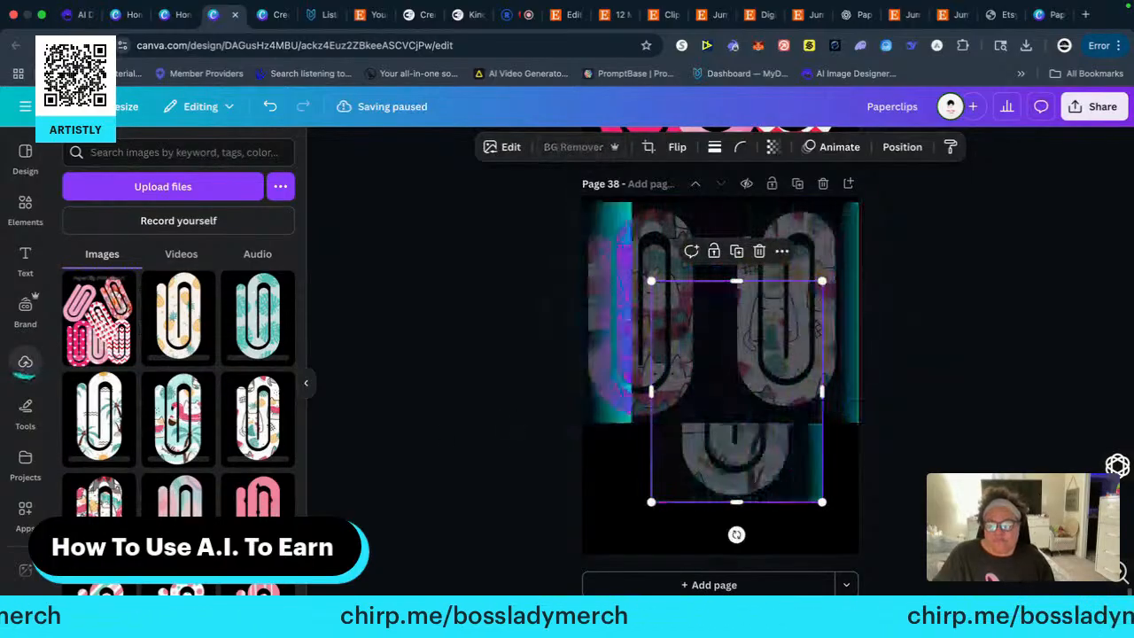
Add the pink and teal polka-dot paperclip from the uploads to page 38 and remove its background
scroll(177, 390, down, 1)
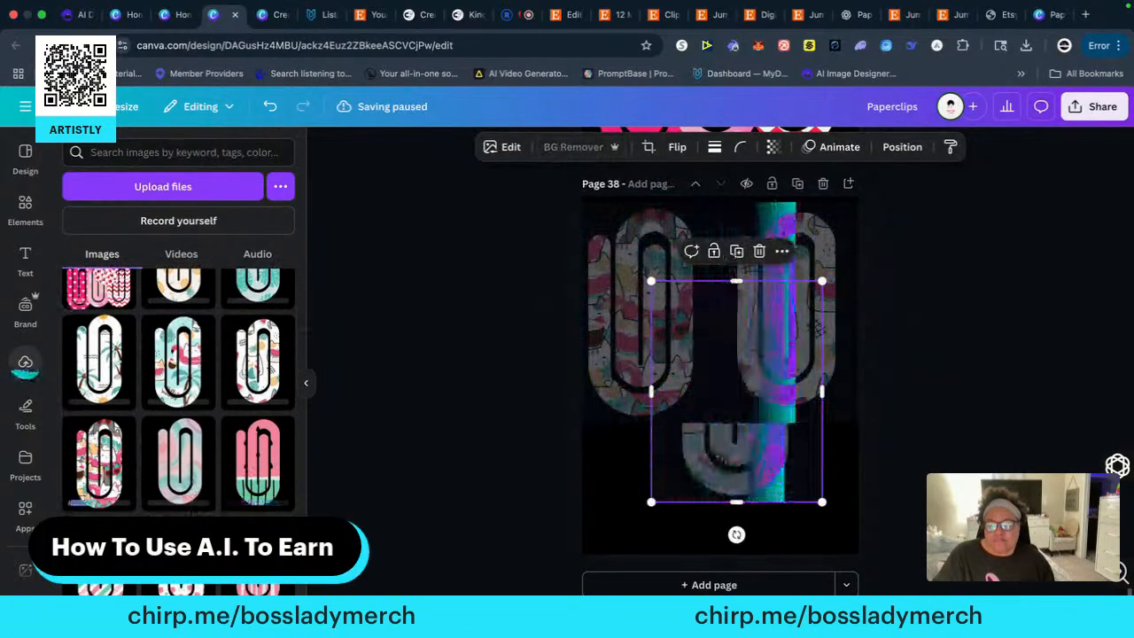
scroll(177, 389, down, 2)
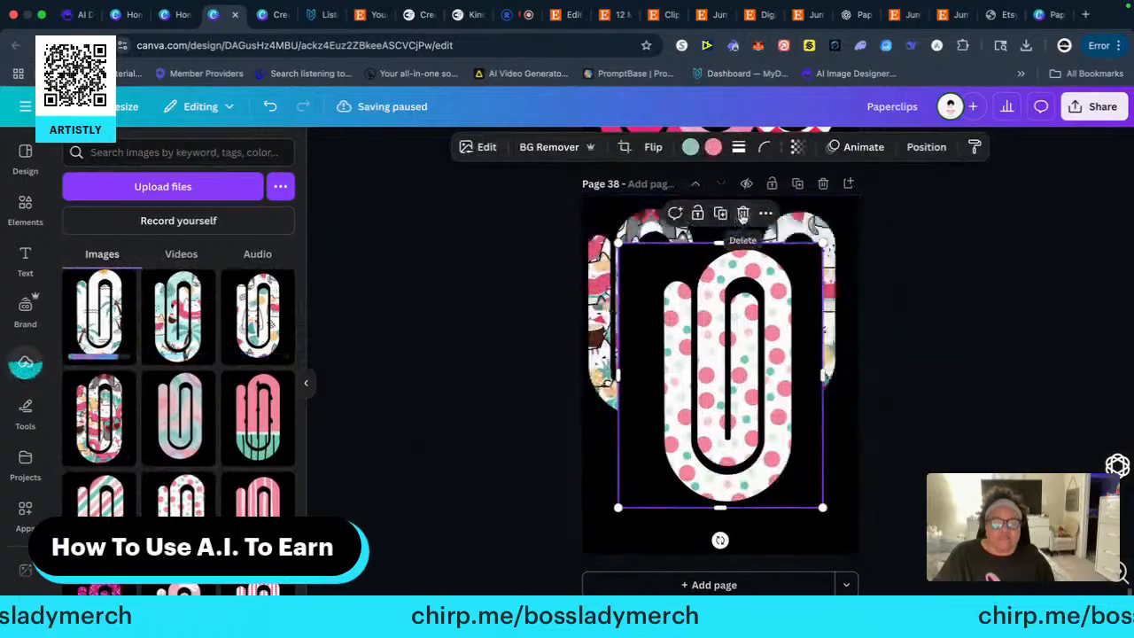
click(549, 147)
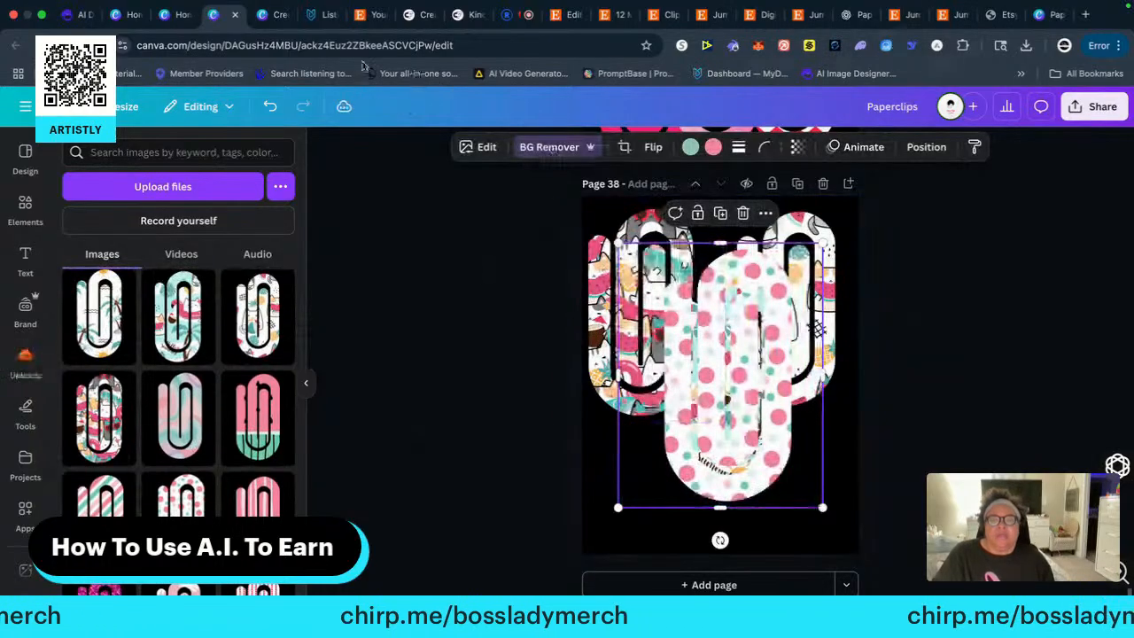
Review the Jumbo Paperclip Bookmarker listings in MyDesigns and the title and photos in the Etsy listing editor
click(325, 16)
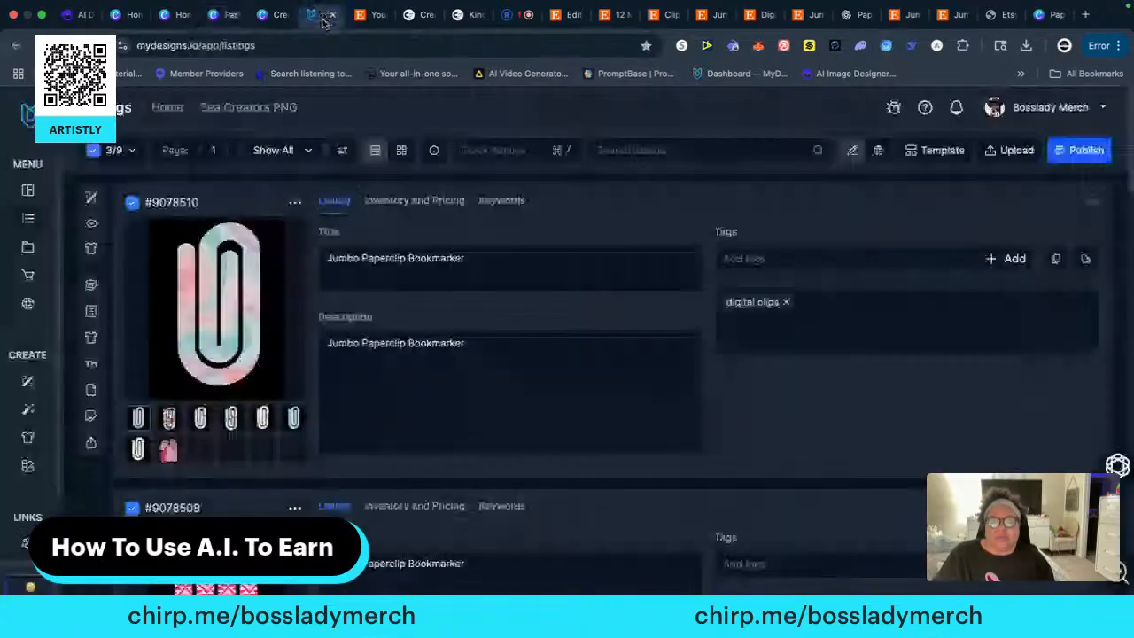
scroll(379, 301, down, 3)
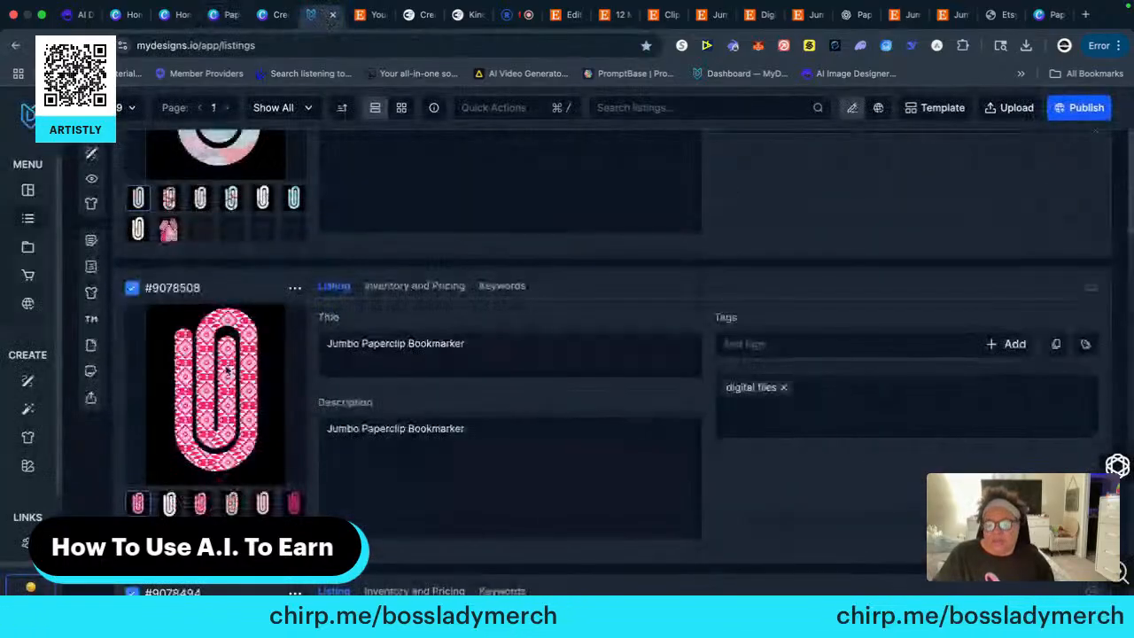
scroll(229, 379, down, 2)
scroll(229, 379, down, 3)
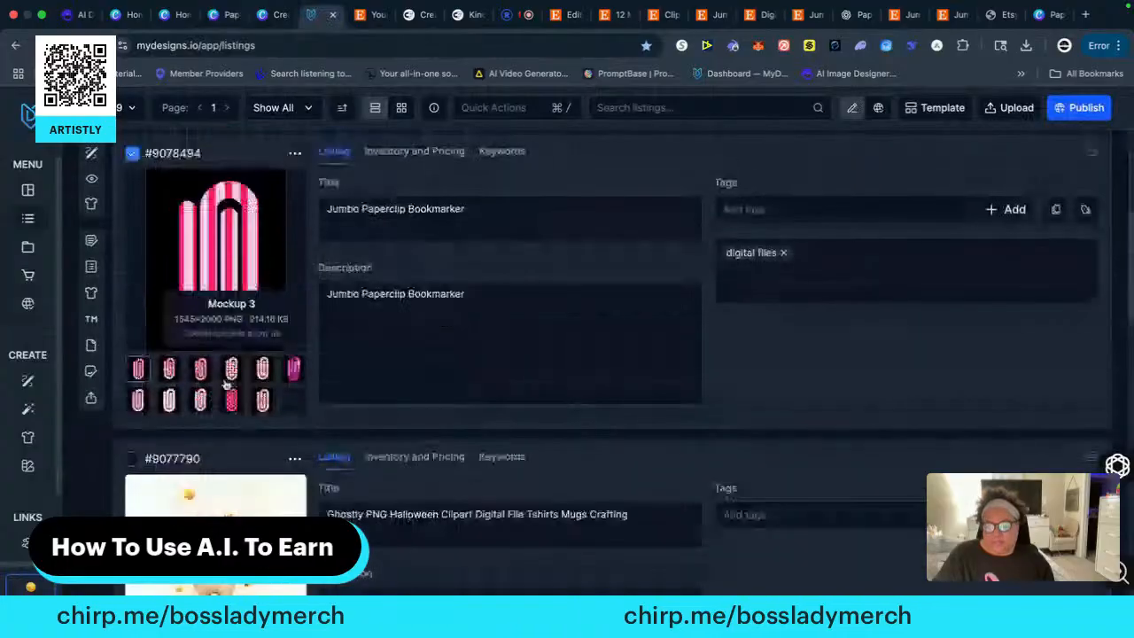
scroll(237, 372, down, 2)
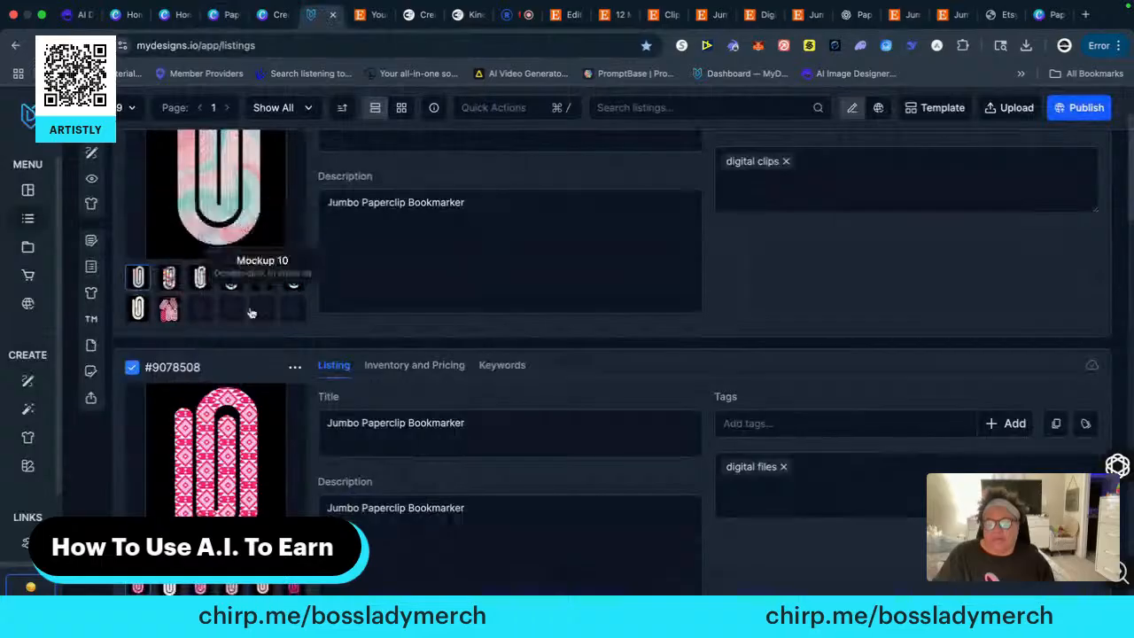
click(555, 15)
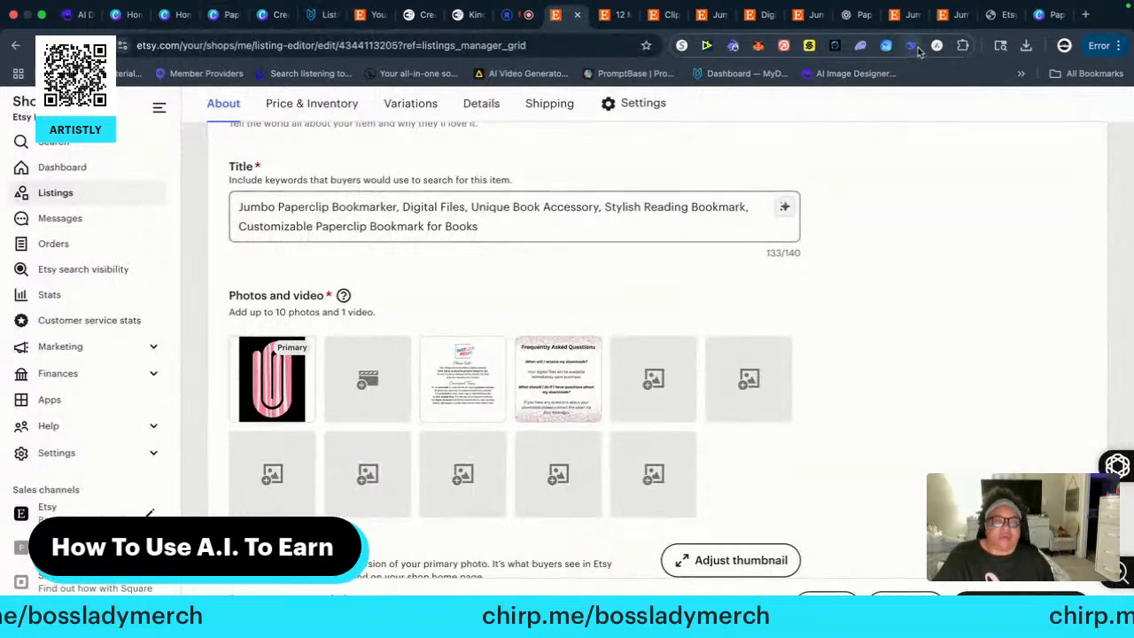
Switch to the other Canva tab with the Paperclips design and add a blank page after page 38
click(1046, 15)
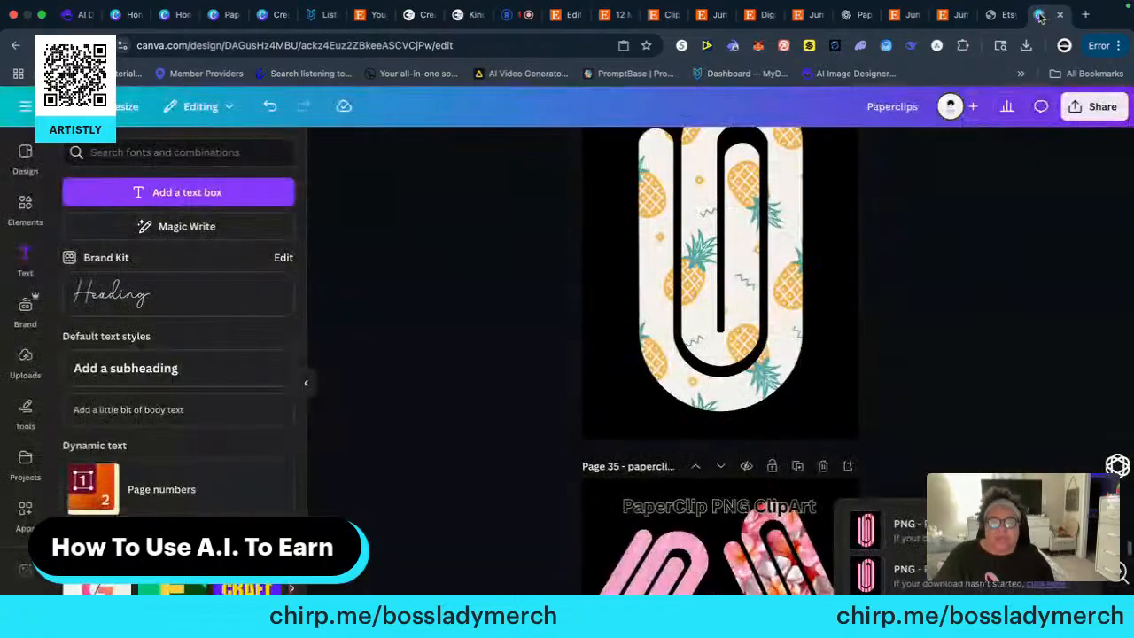
scroll(863, 213, down, 1)
scroll(867, 220, down, 4)
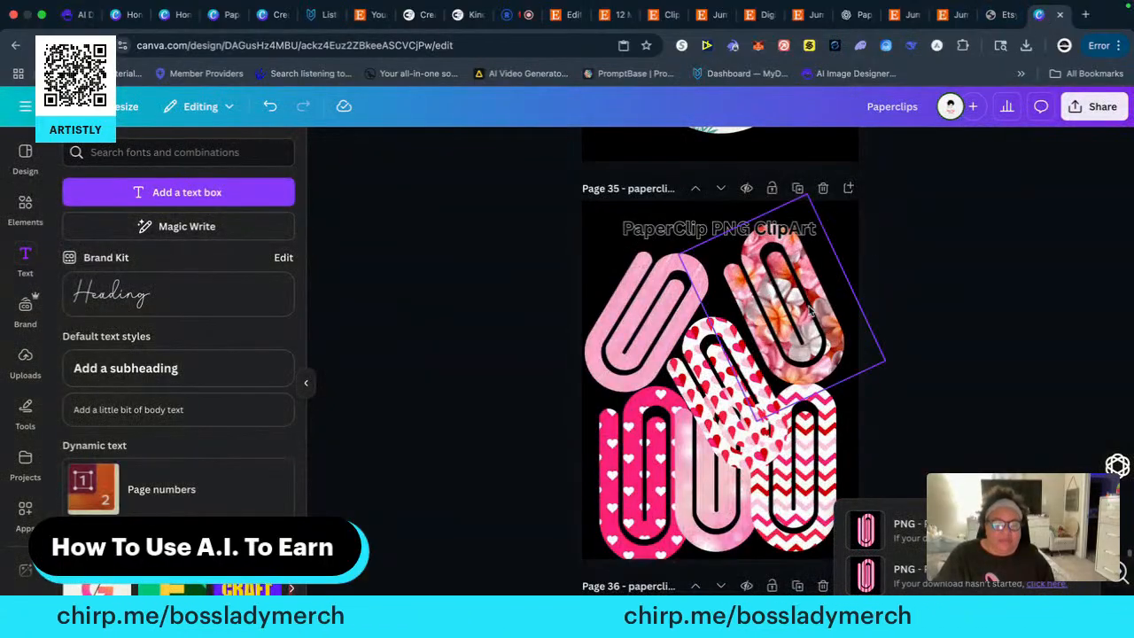
scroll(809, 309, down, 8)
scroll(715, 331, down, 7)
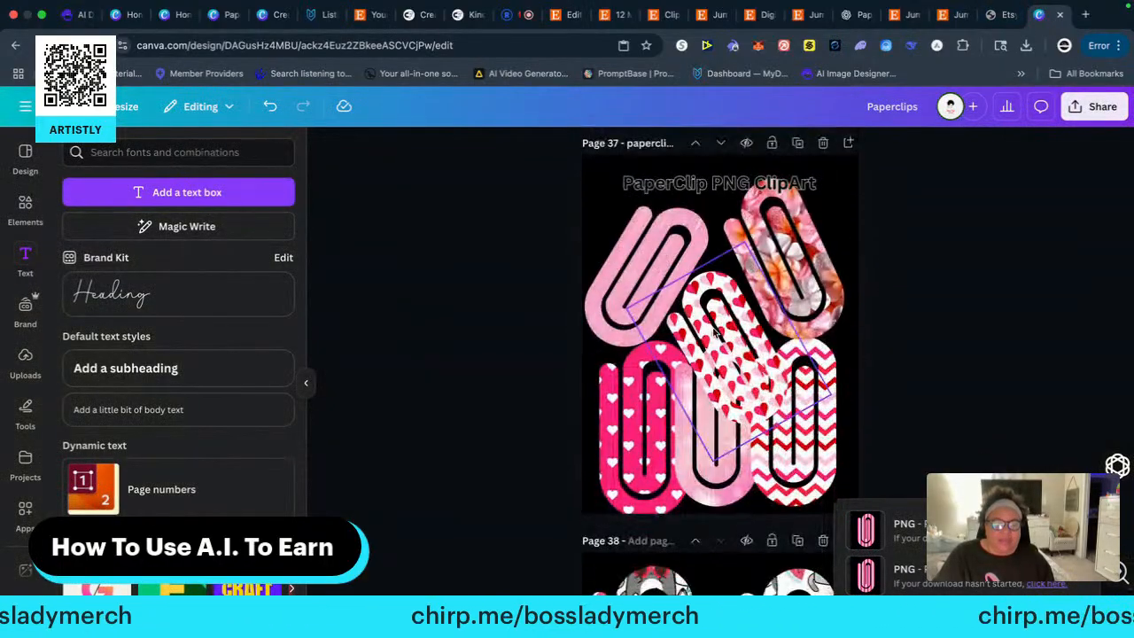
scroll(508, 368, down, 6)
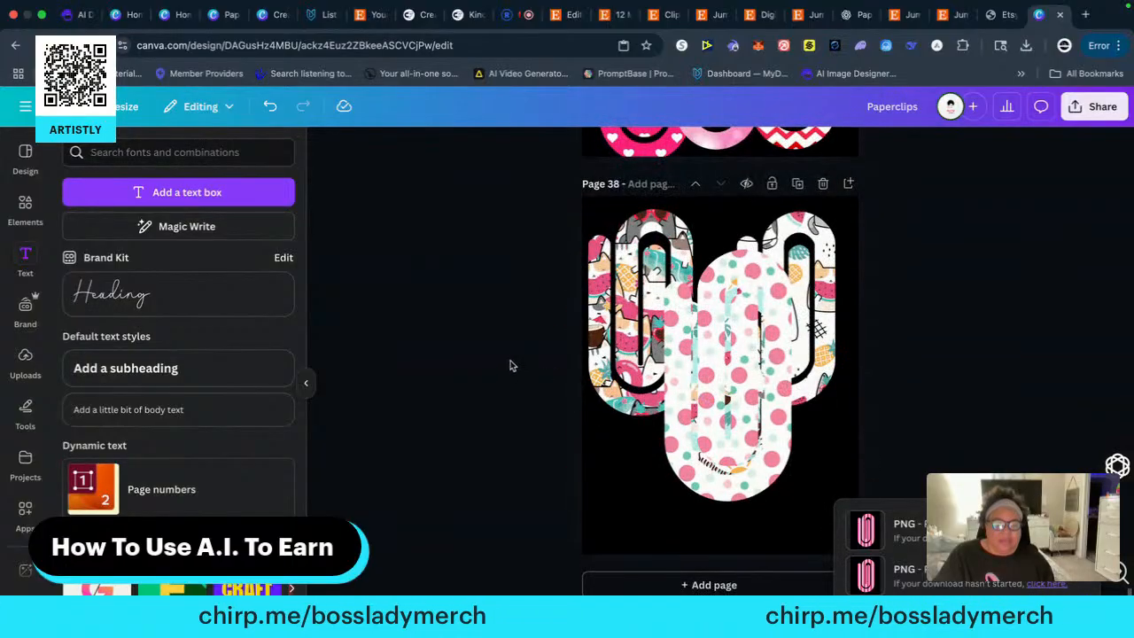
click(708, 584)
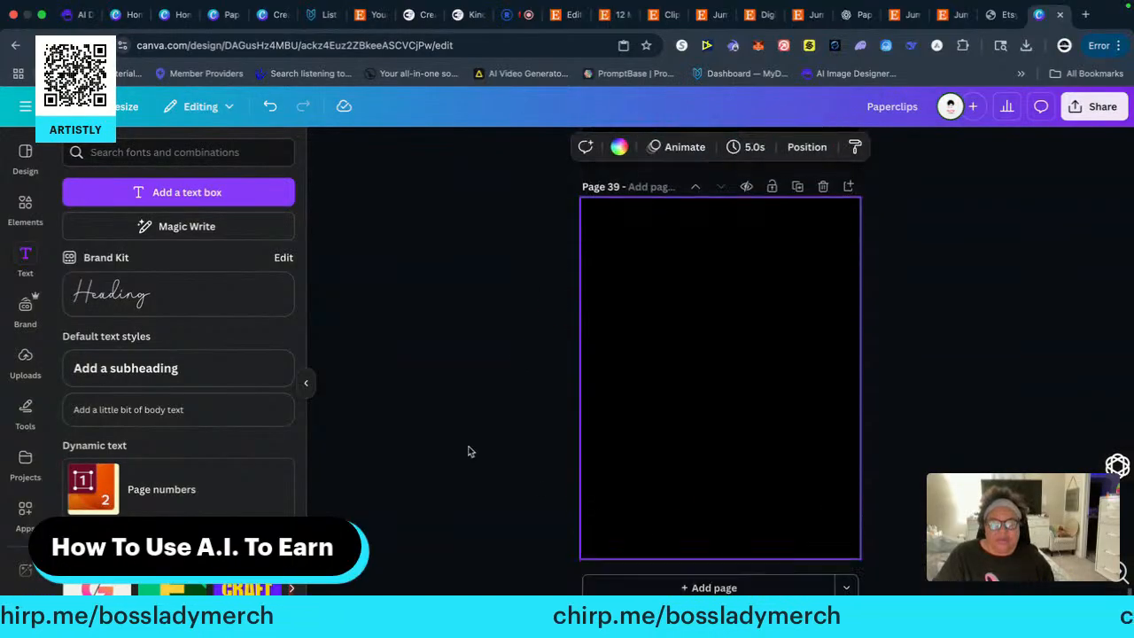
Place the watermelon-pattern paperclip from the uploads onto page 39
click(25, 359)
scroll(154, 426, down, 5)
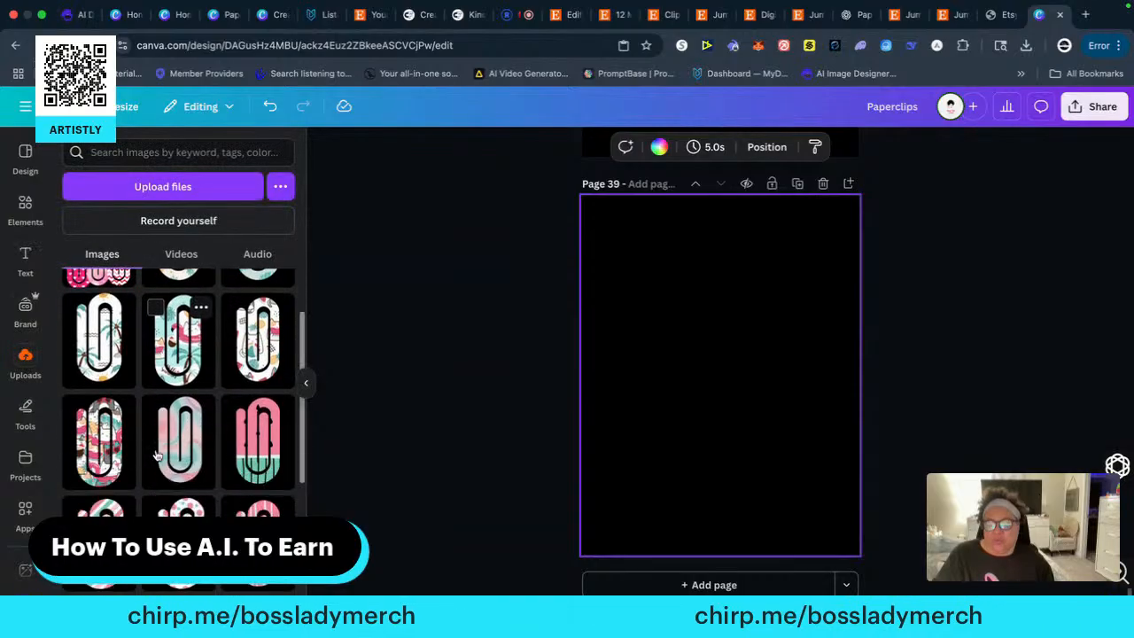
drag(255, 296, 641, 375)
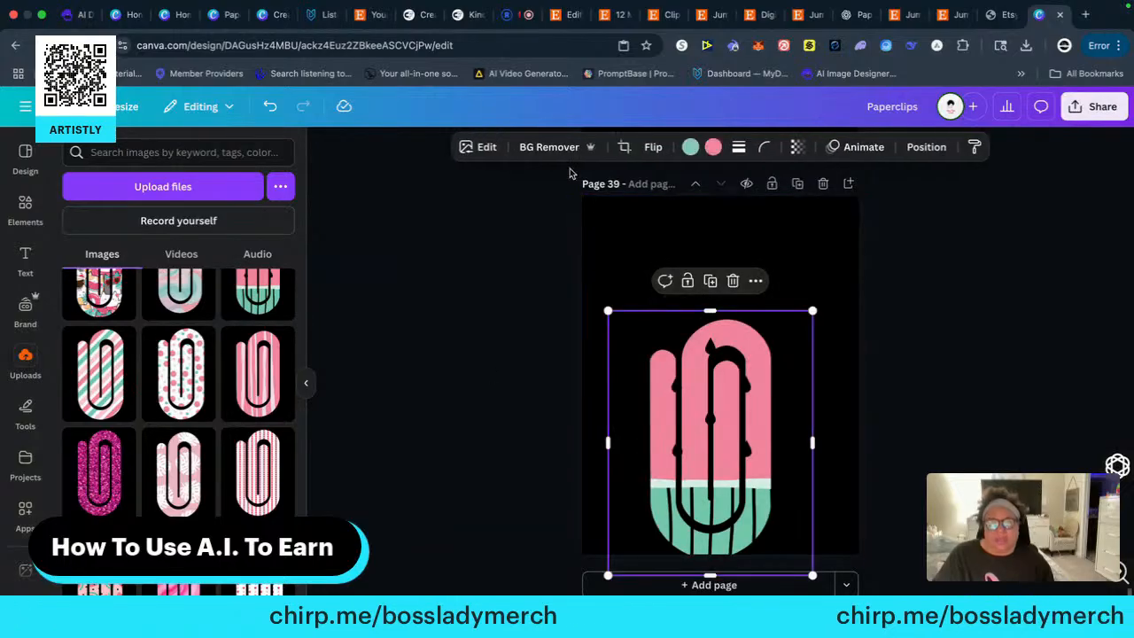
Remove the watermelon paperclip's background, add the pink and teal diagonal-striped paperclip to page 39, and remove its background too
click(534, 149)
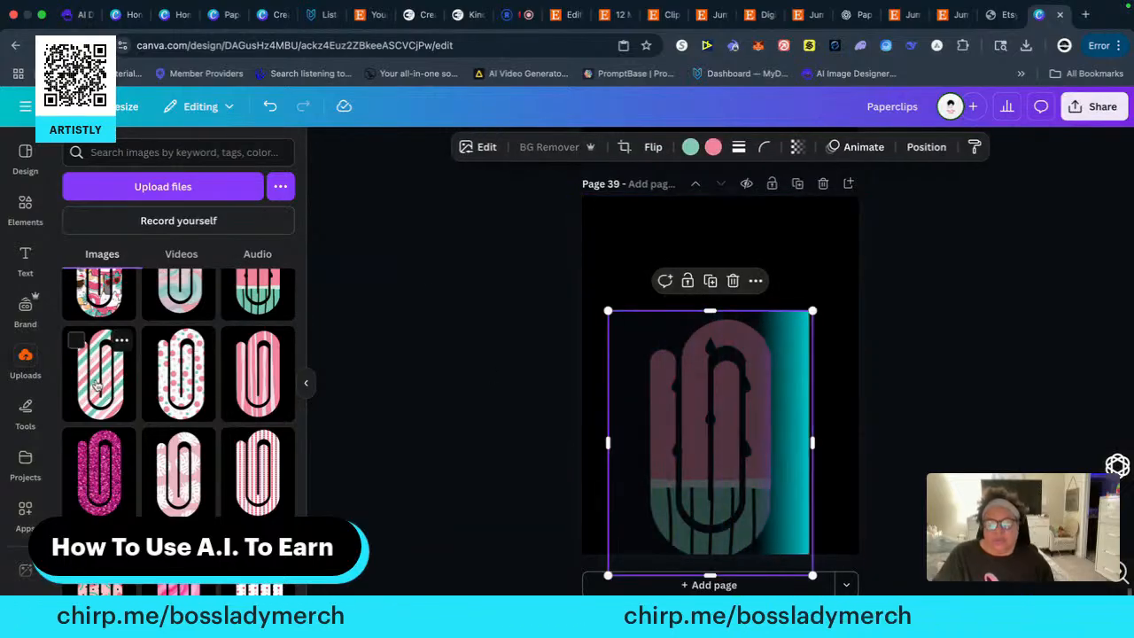
drag(114, 385, 584, 395)
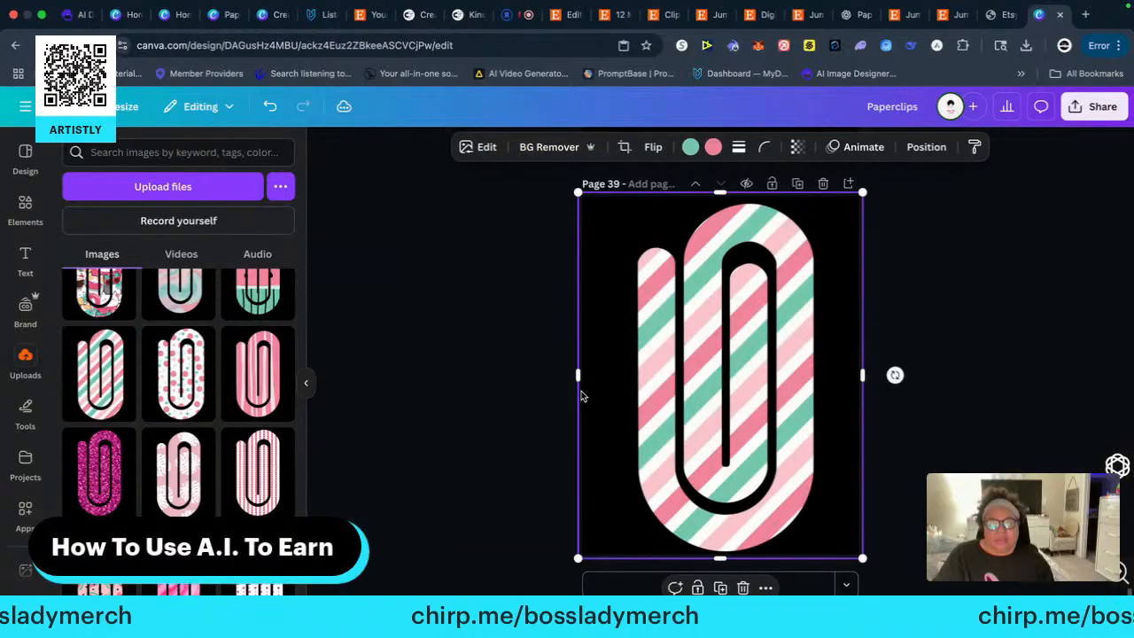
click(560, 149)
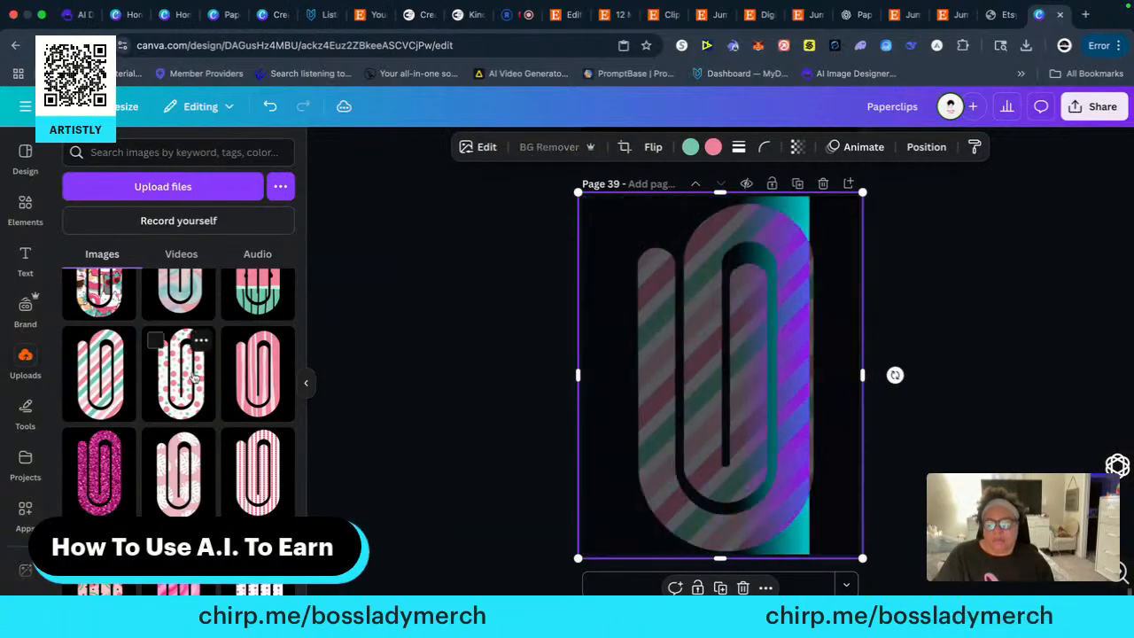
Add the polka-dot paperclip to page 39, swap it for the pink wavy-striped one, and remove the background
drag(180, 376, 633, 377)
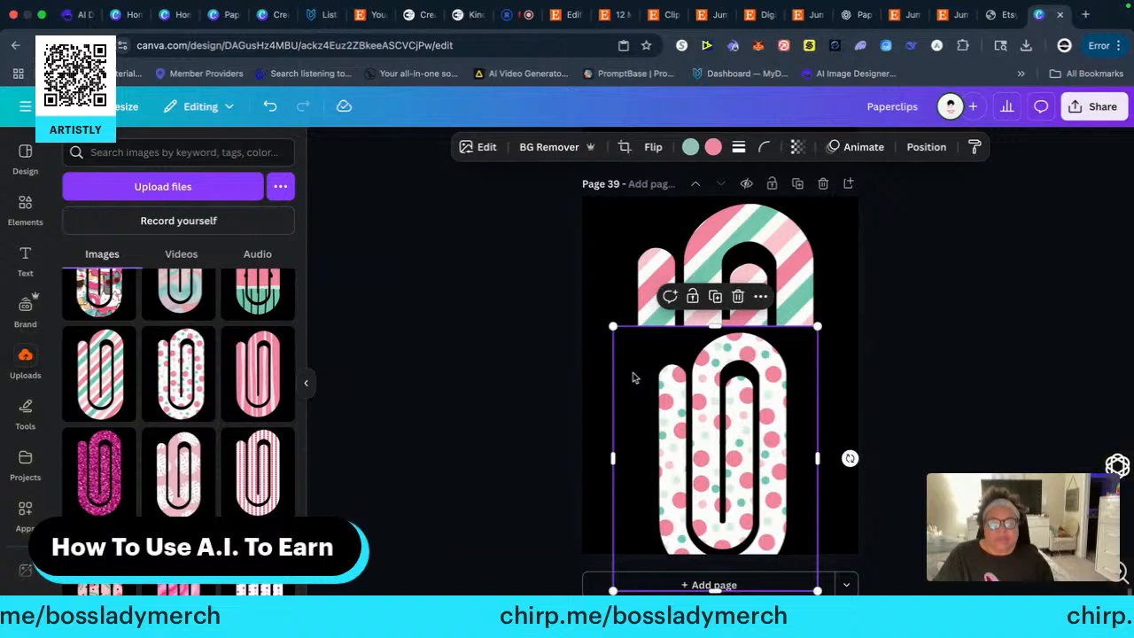
click(540, 148)
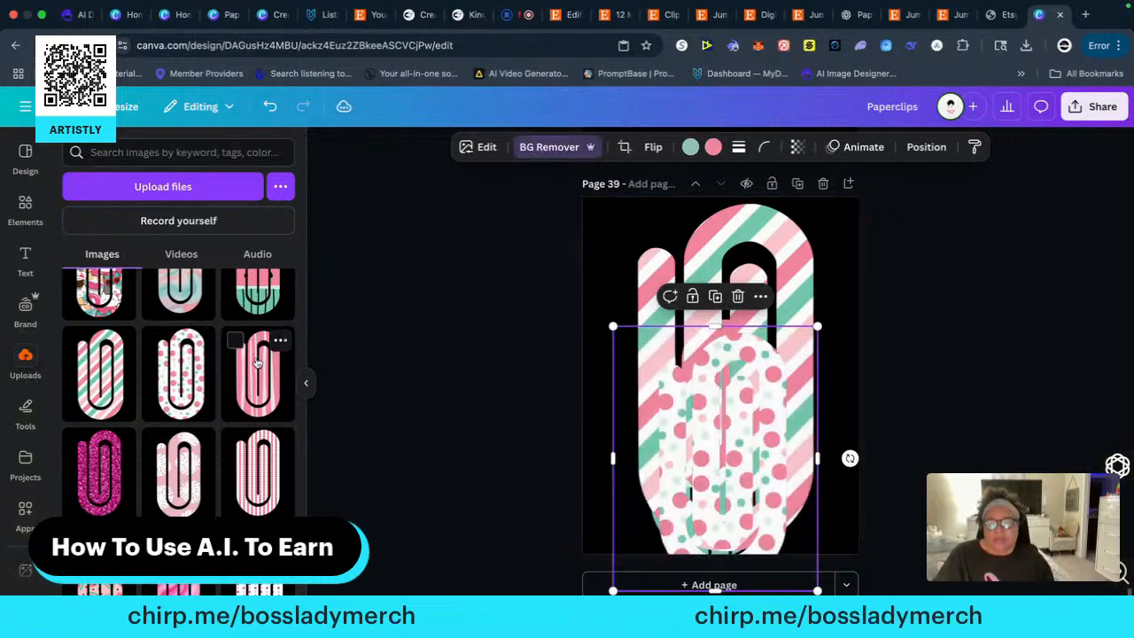
drag(257, 361, 635, 344)
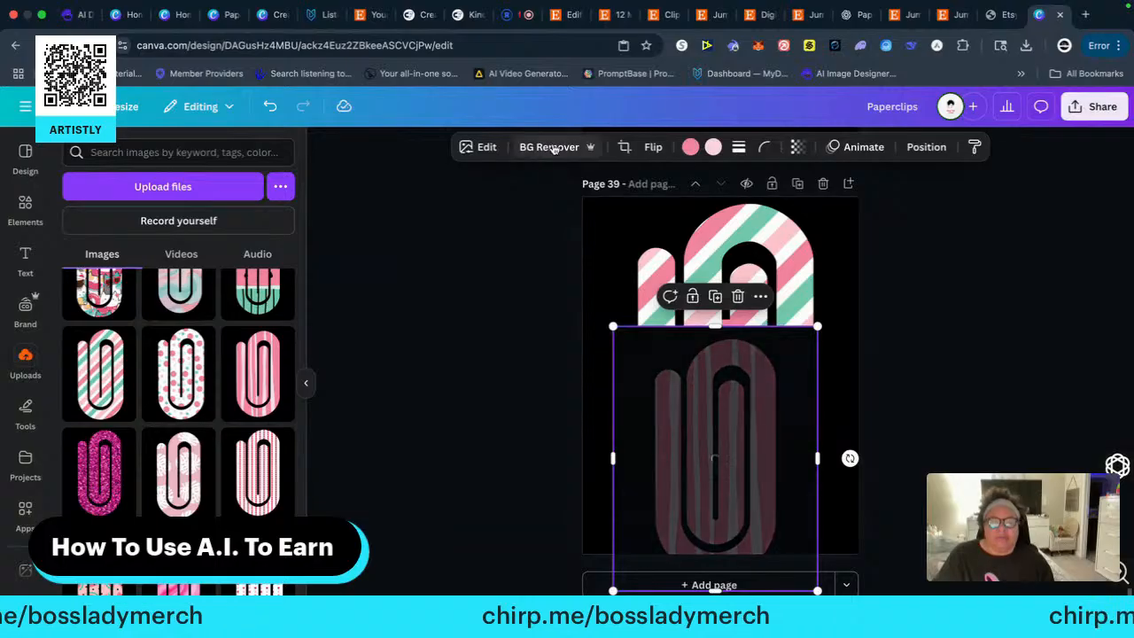
click(551, 147)
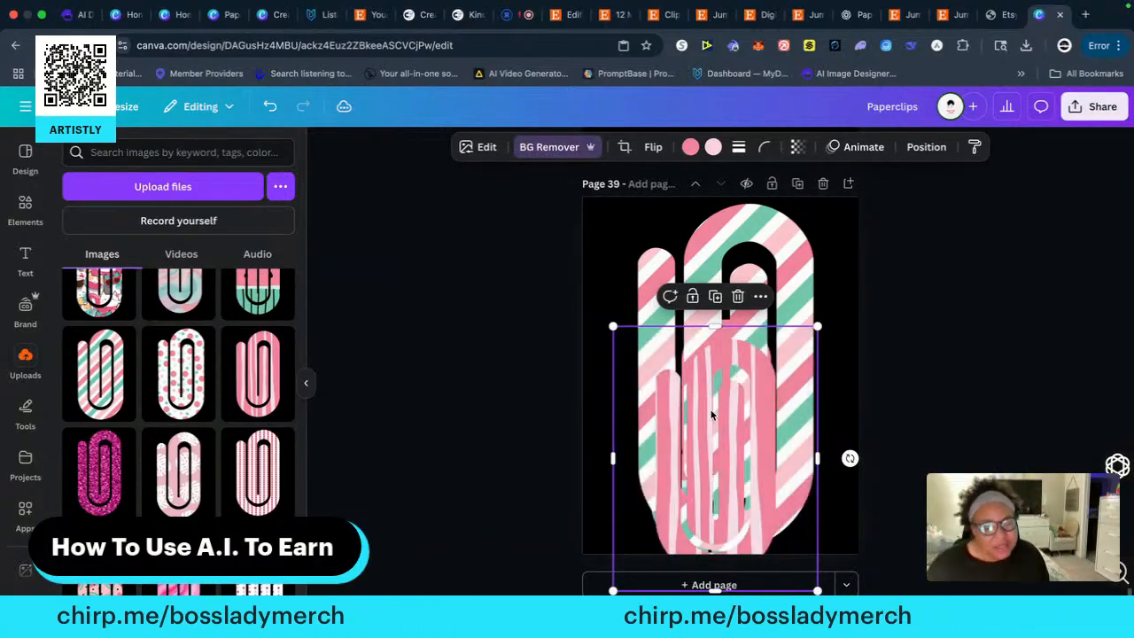
Shrink the diagonal-striped paperclip on page 39 and spread the three paperclips out, with the watermelon one at the page's upper left
drag(711, 414, 771, 367)
click(688, 248)
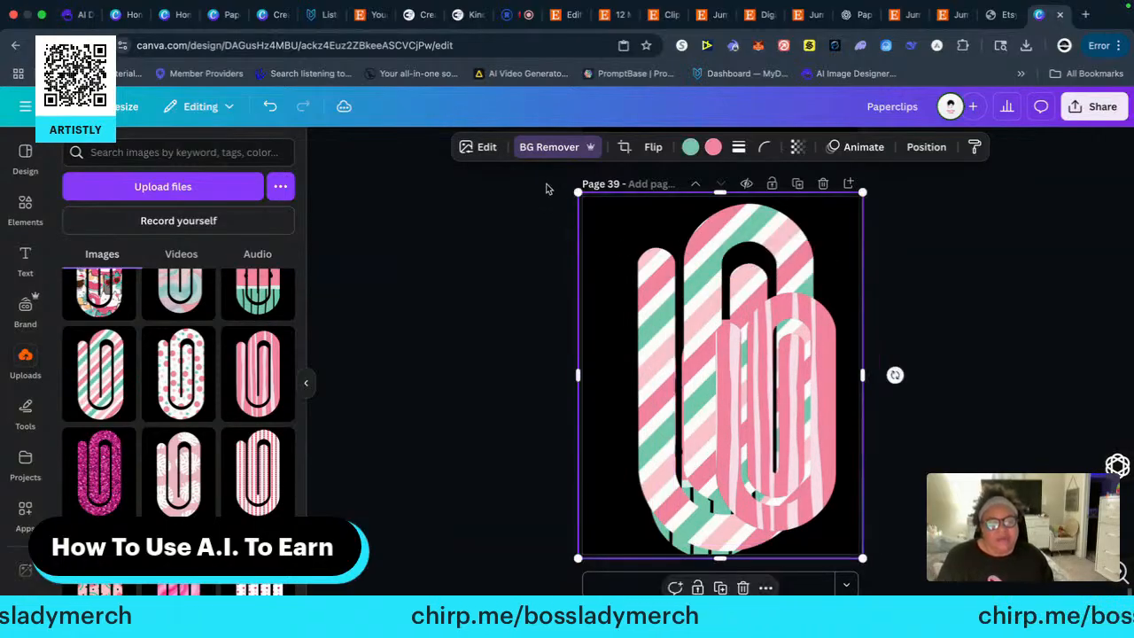
drag(580, 192, 645, 280)
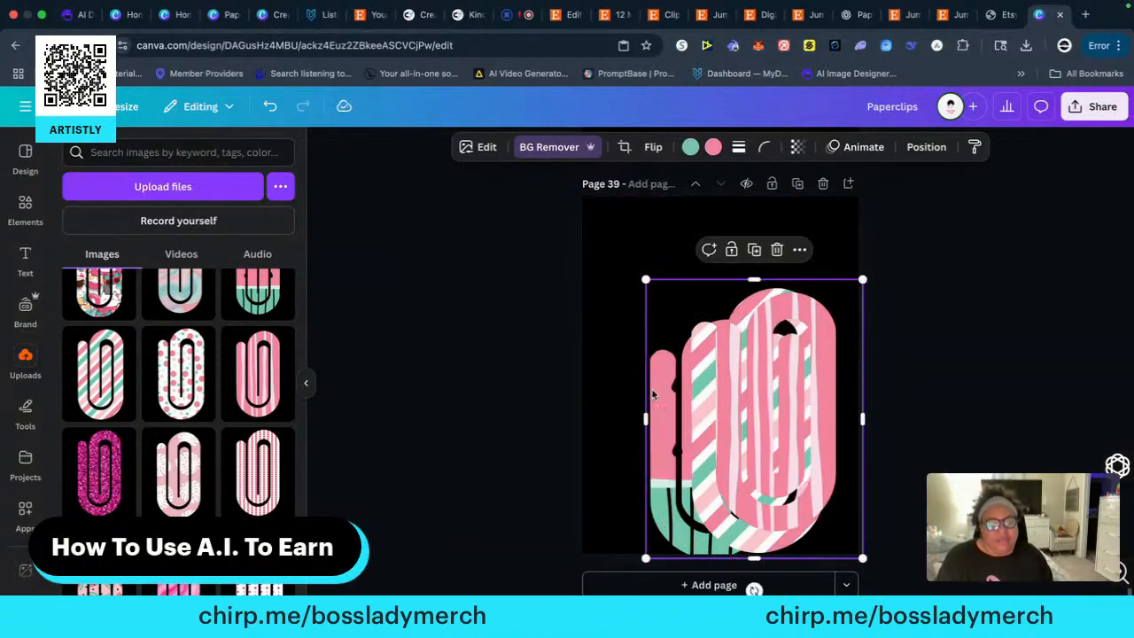
drag(701, 396, 744, 403)
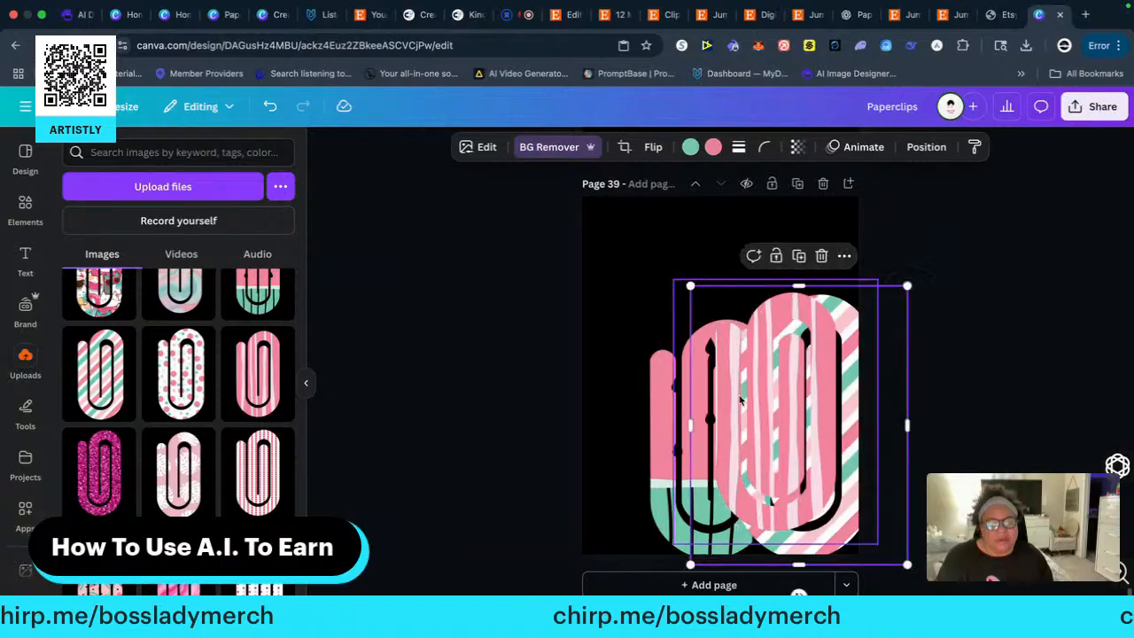
drag(662, 404, 616, 299)
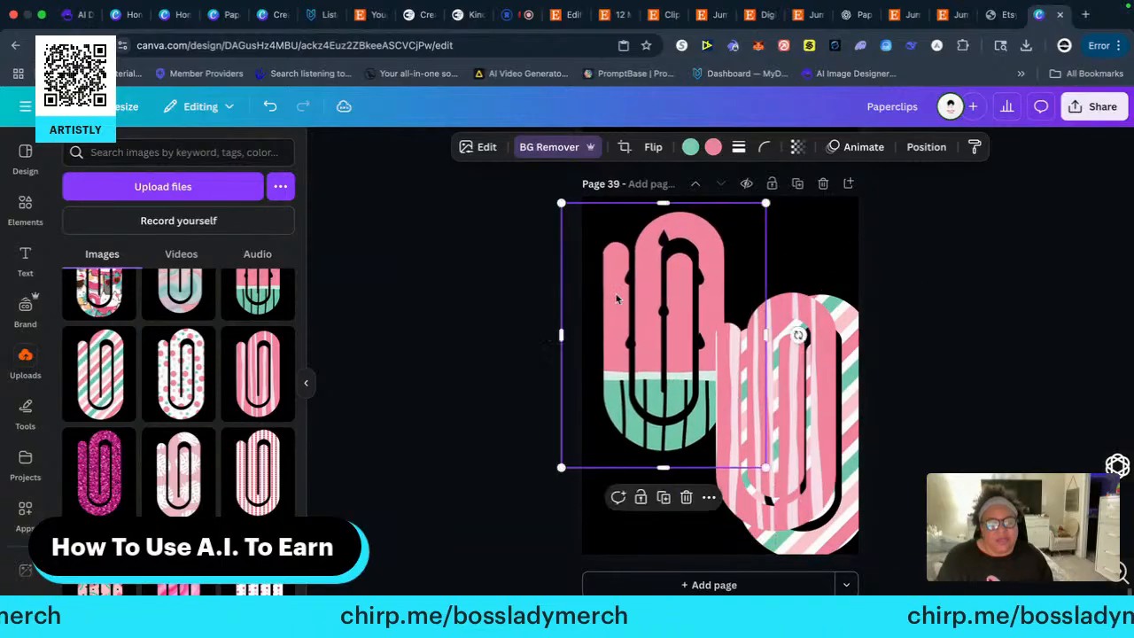
drag(751, 376, 672, 420)
click(752, 377)
drag(803, 368, 776, 368)
Copy the "PaperClip PNG ClipArt" heading from page 37 and paste it onto pages 38 and 39
scroll(534, 336, up, 10)
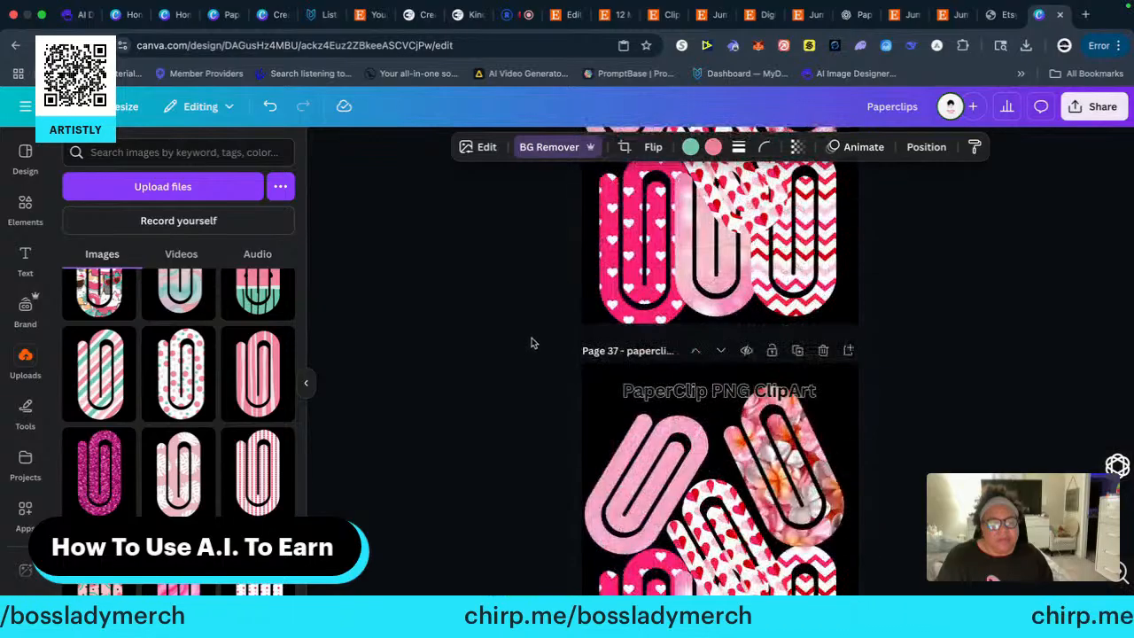
click(704, 391)
right_click(704, 391)
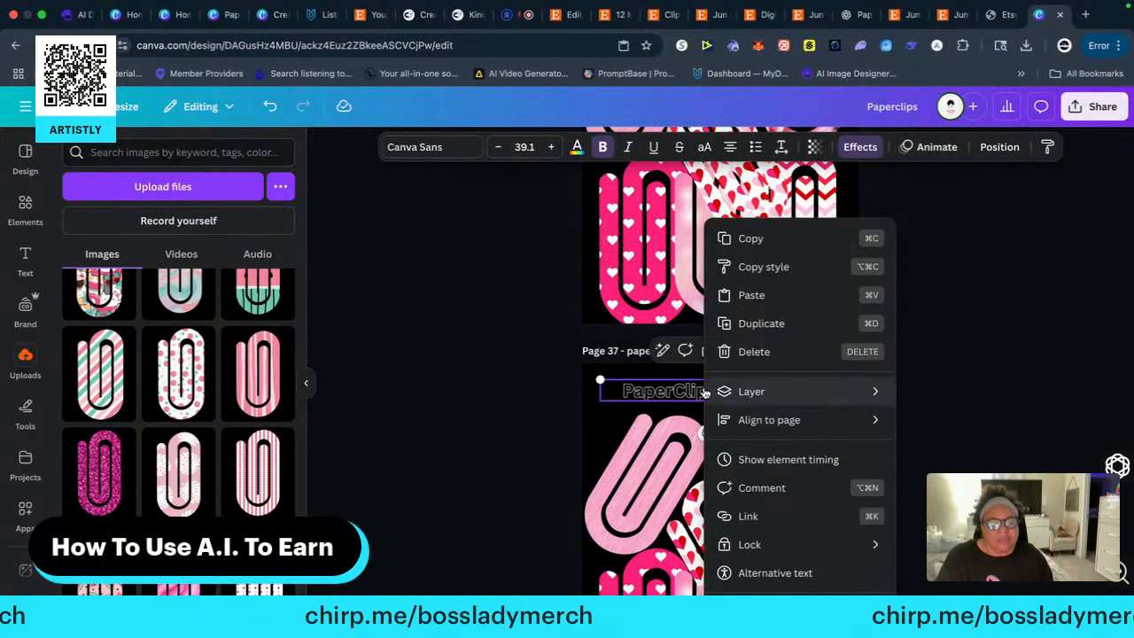
click(747, 238)
scroll(535, 388, down, 8)
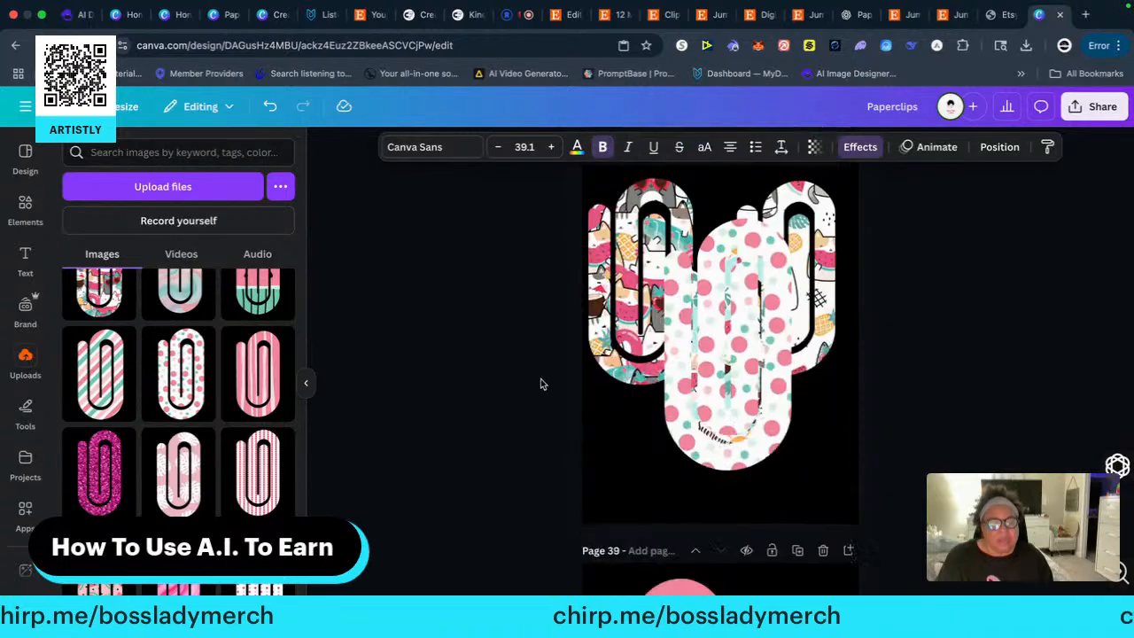
scroll(575, 364, up, 3)
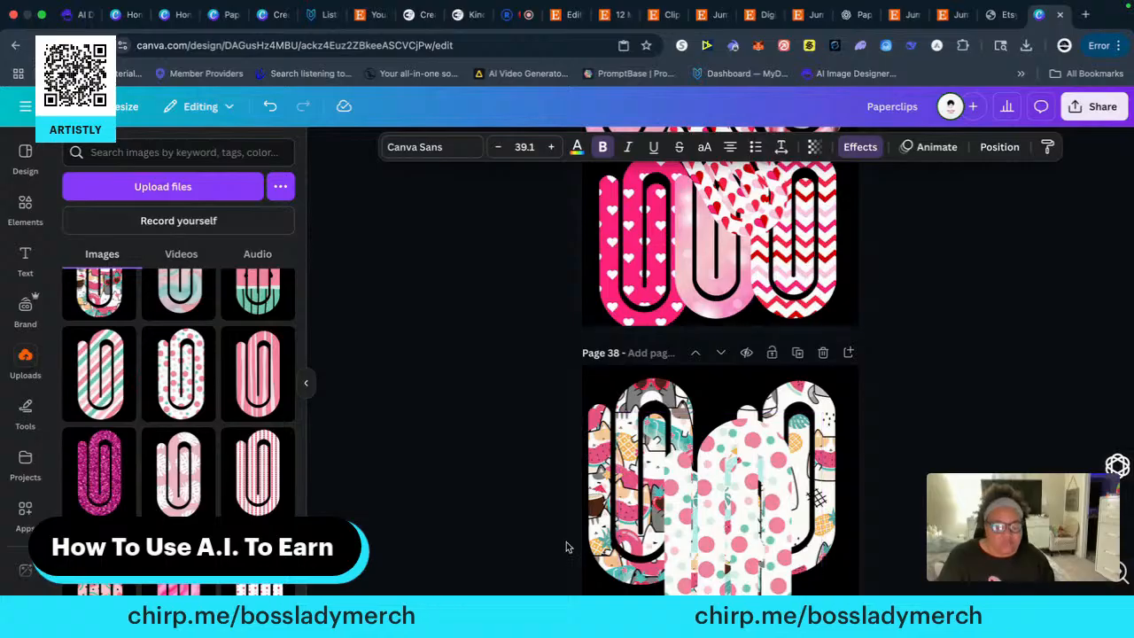
scroll(527, 523, down, 5)
right_click(670, 240)
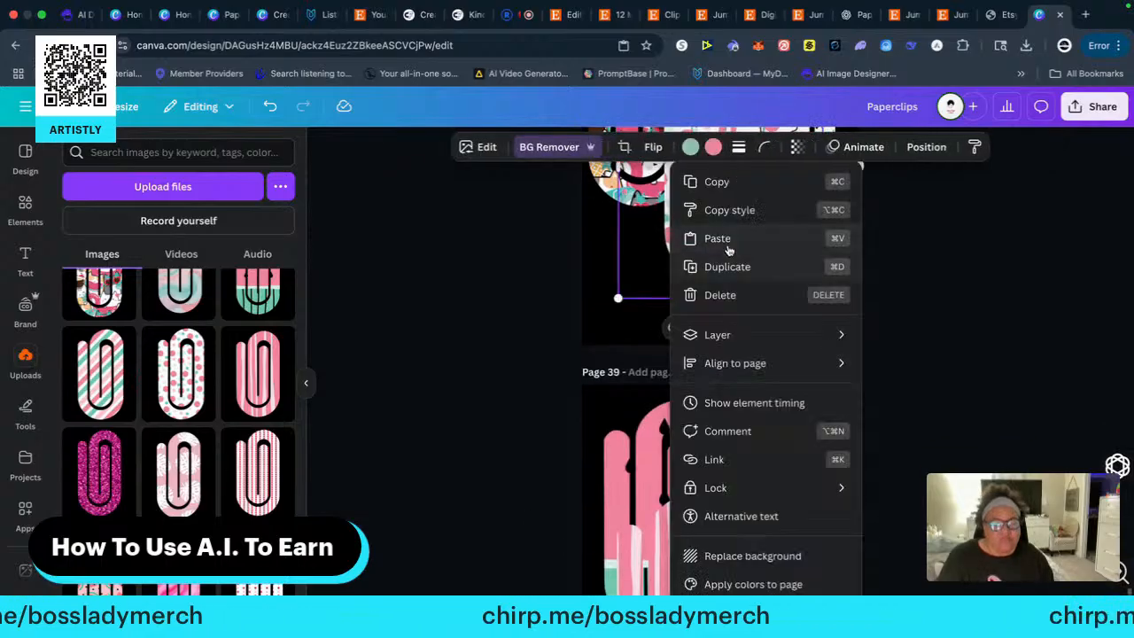
click(722, 236)
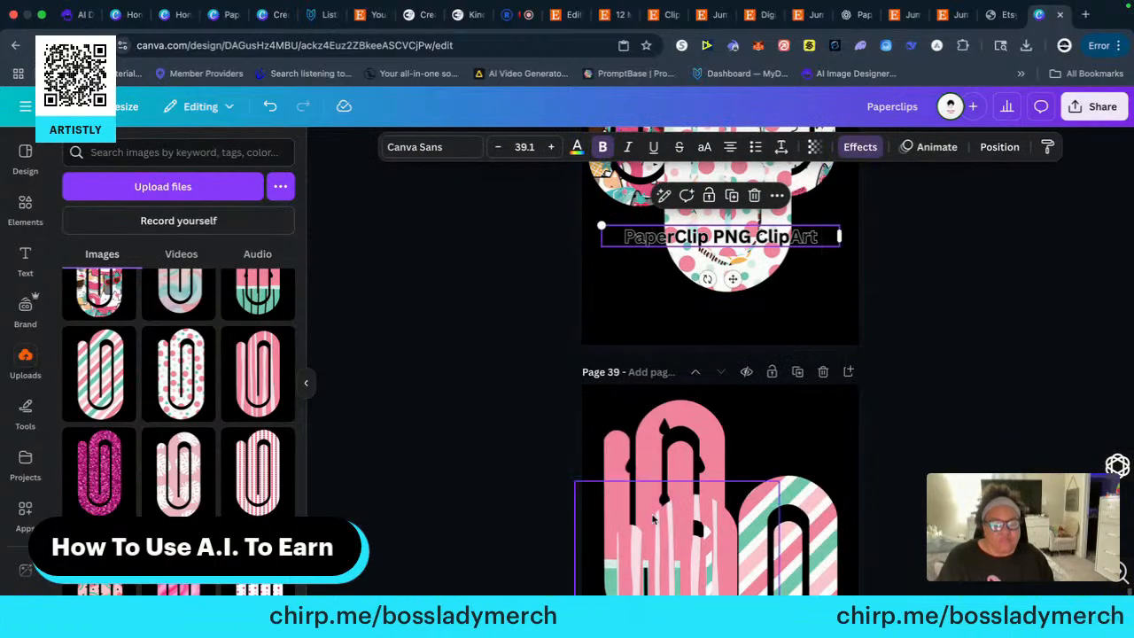
right_click(654, 496)
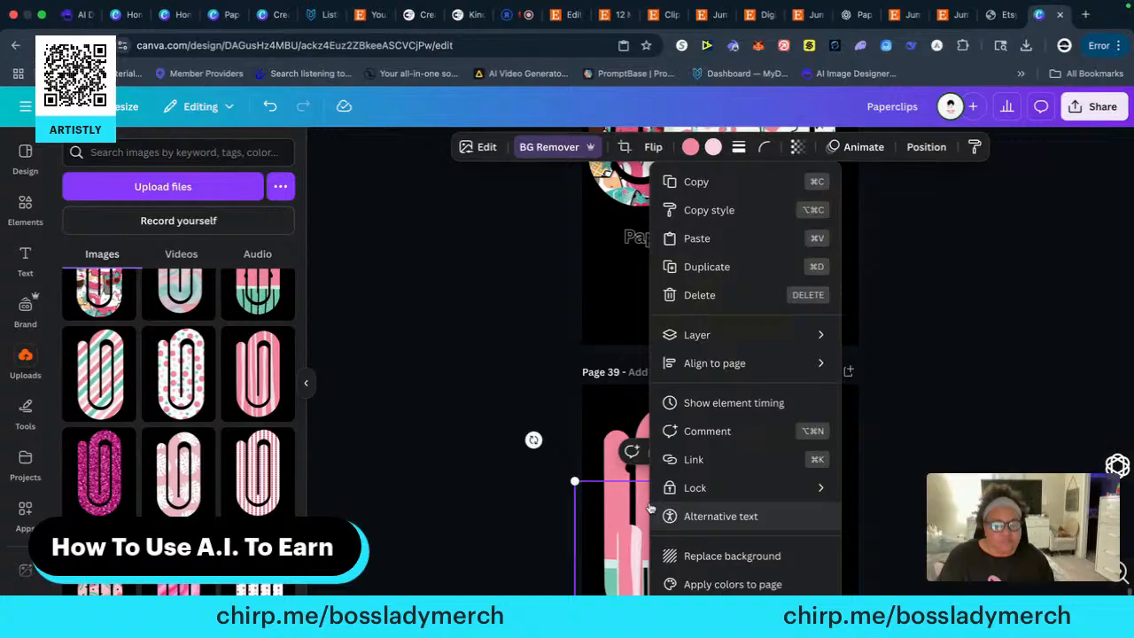
click(696, 238)
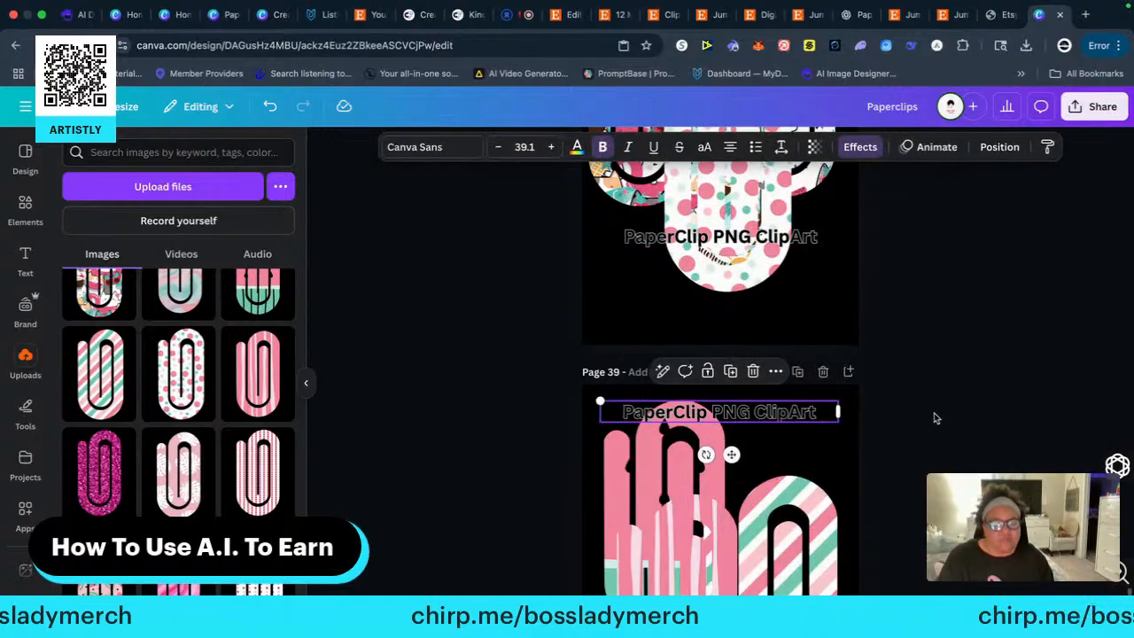
Move the heading to the top of page 38, and shrink and tilt the polka-dot paperclip across the lower part of the page
scroll(921, 430, up, 5)
drag(738, 459, 726, 243)
drag(724, 446, 700, 479)
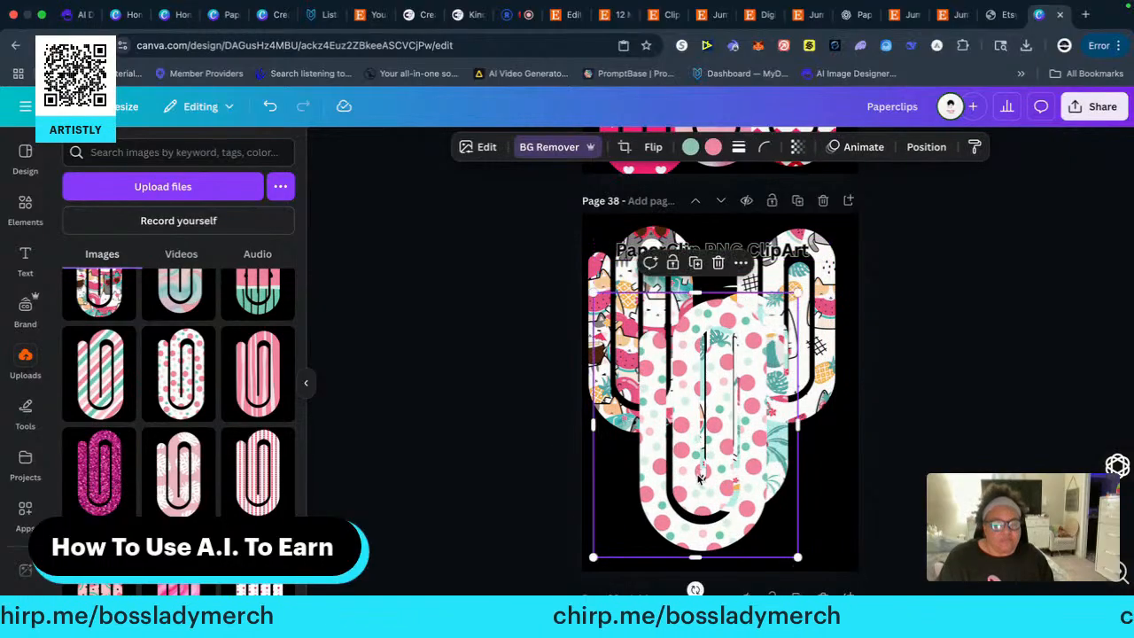
drag(696, 589, 590, 558)
drag(691, 464, 727, 502)
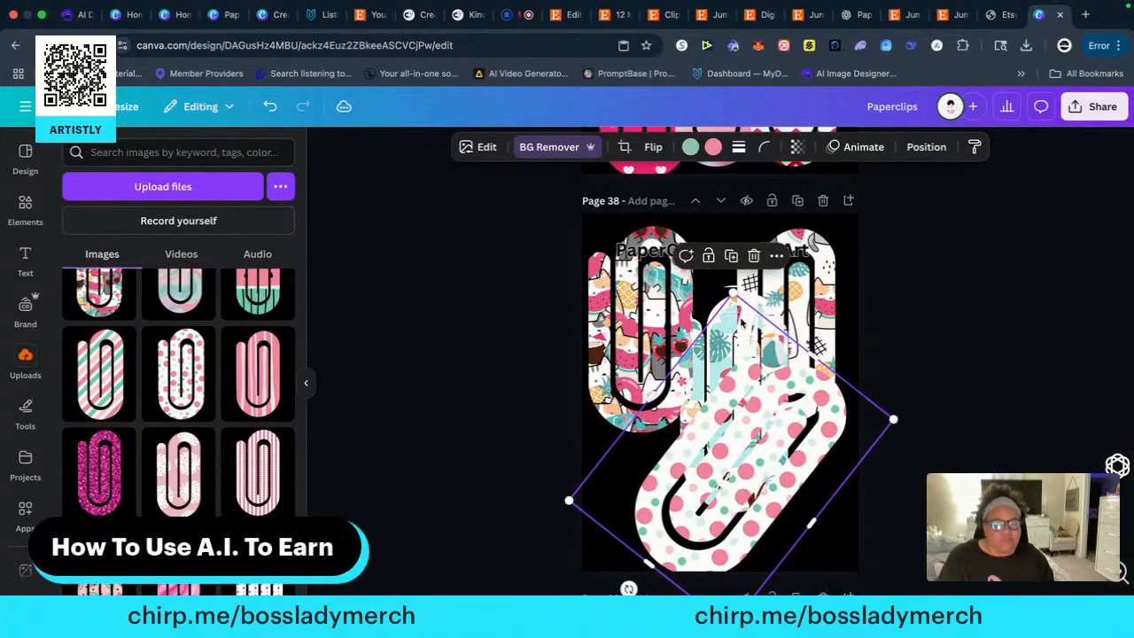
drag(731, 300, 731, 345)
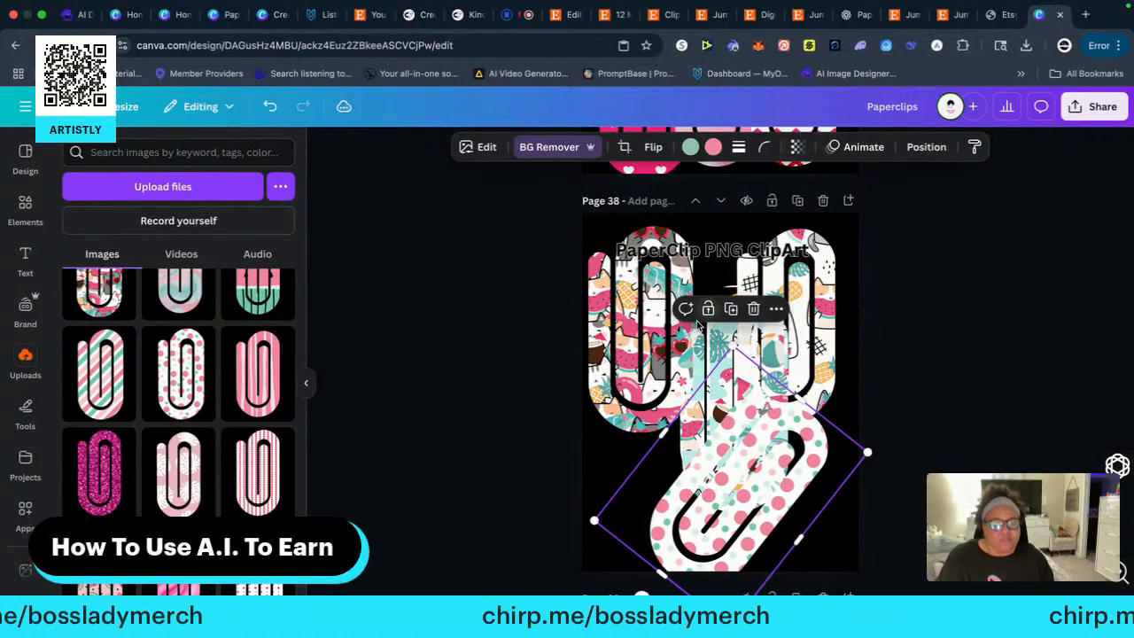
Shift the cat-pattern paperclip on page 38 slightly downward and deselect it
click(635, 359)
drag(635, 359, 641, 380)
click(921, 395)
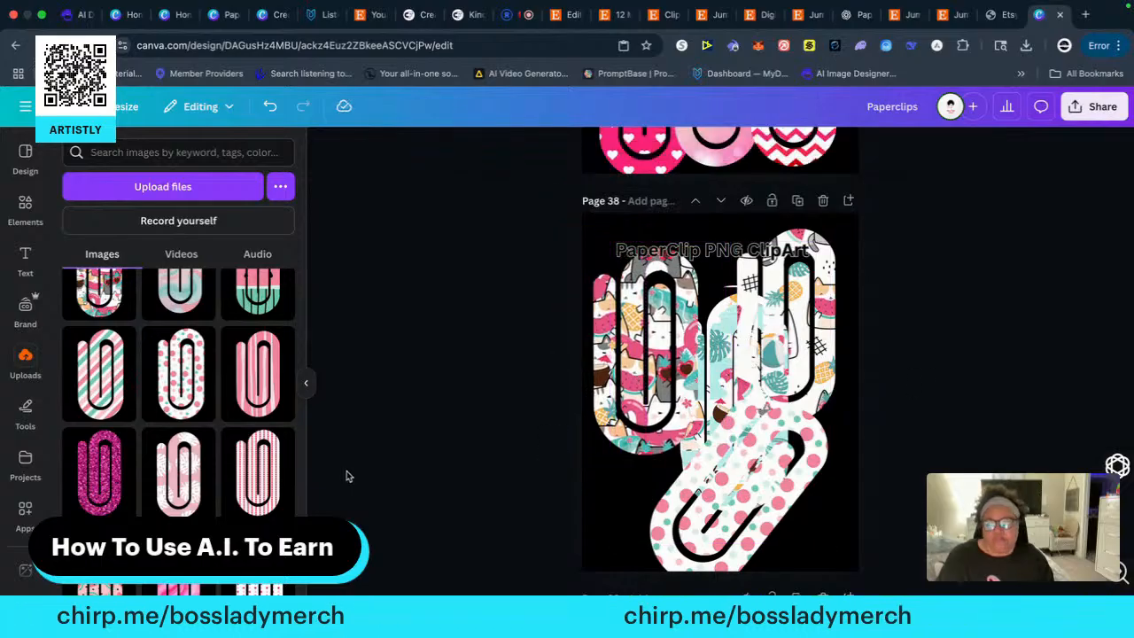
Shrink the pink wavy-striped paperclip on page 39 and tilt it clockwise in the page's lower-left area
scroll(204, 425, down, 3)
scroll(241, 450, up, 10)
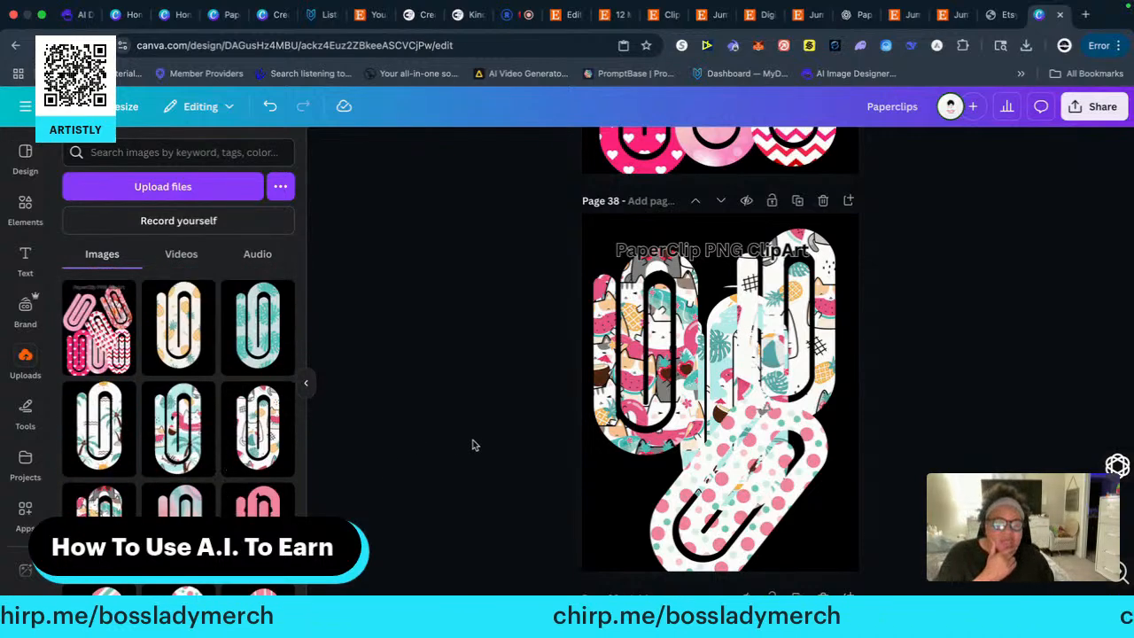
scroll(472, 445, up, 4)
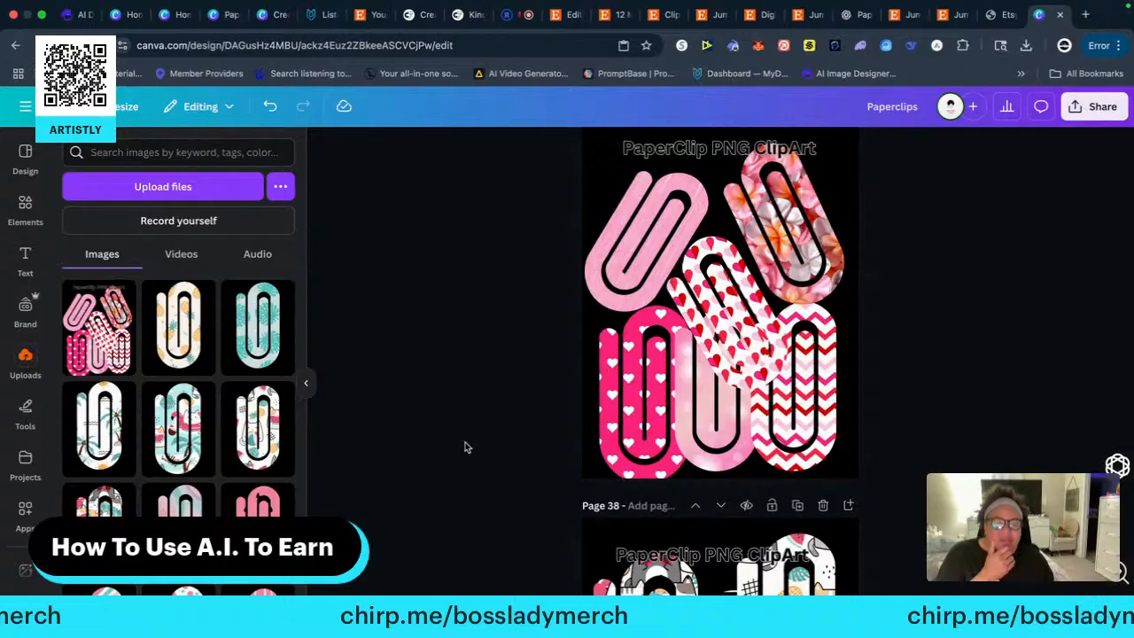
scroll(467, 446, down, 8)
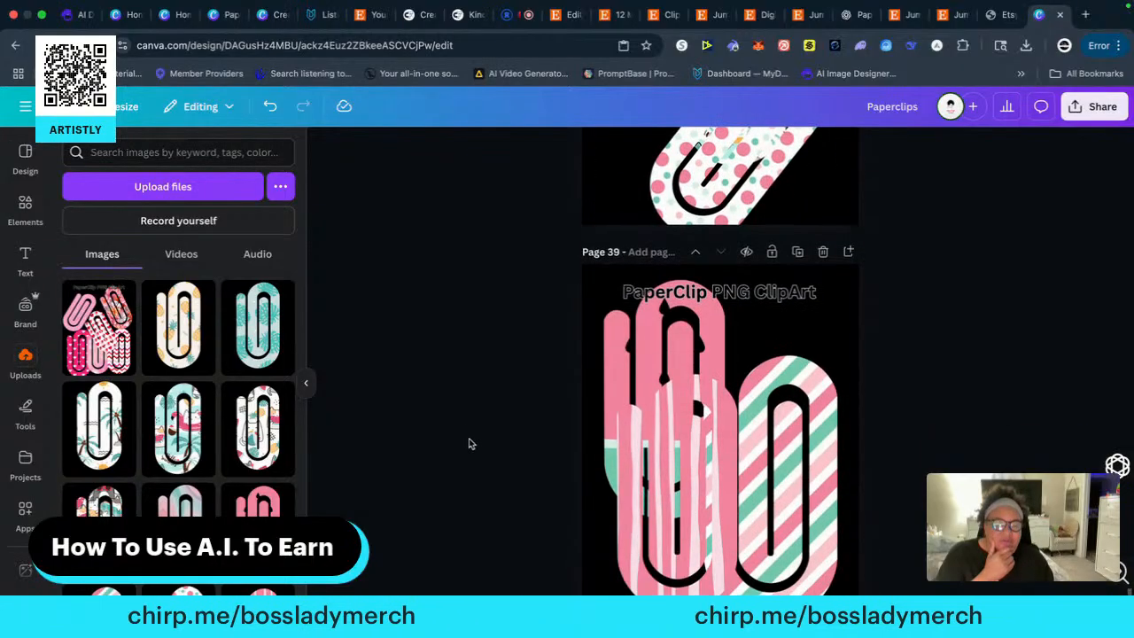
scroll(471, 443, down, 2)
click(681, 404)
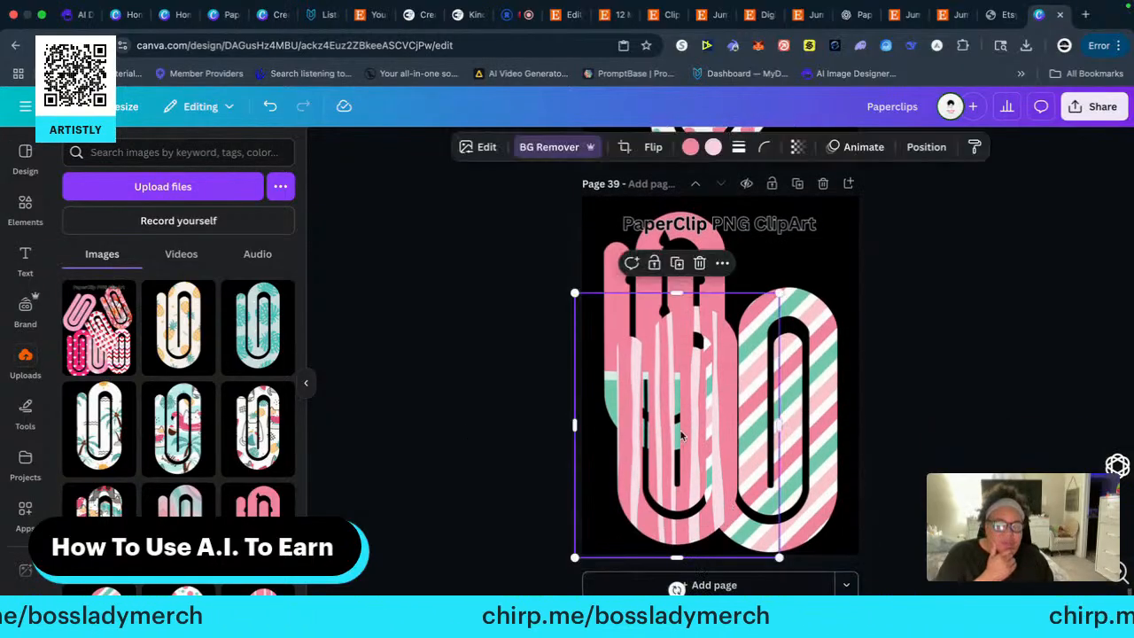
drag(681, 435, 745, 422)
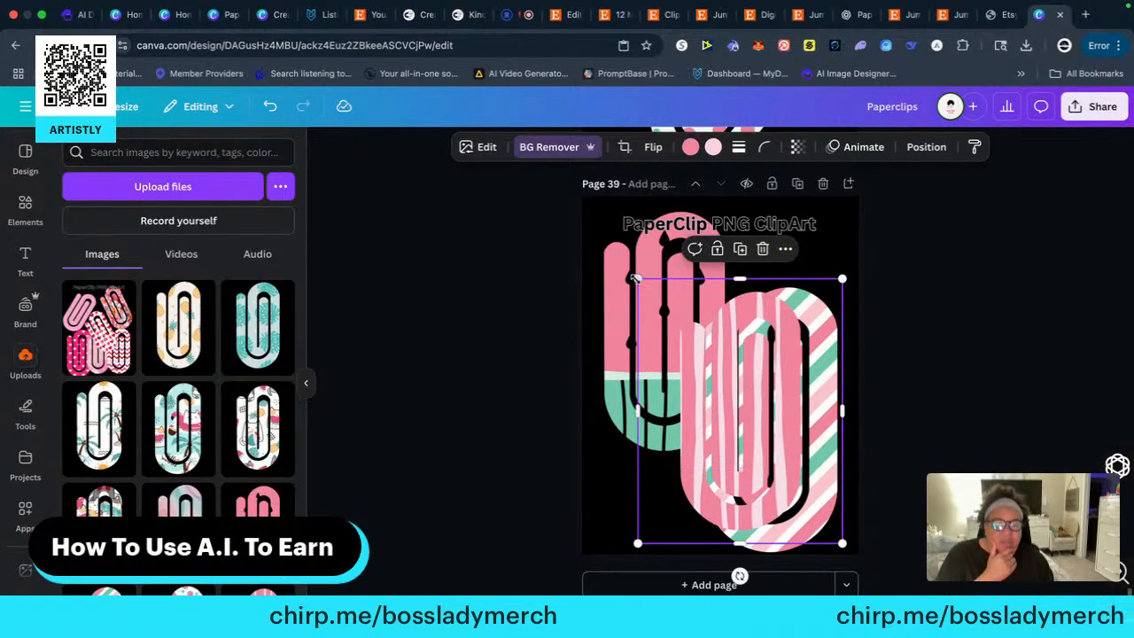
drag(635, 279, 664, 313)
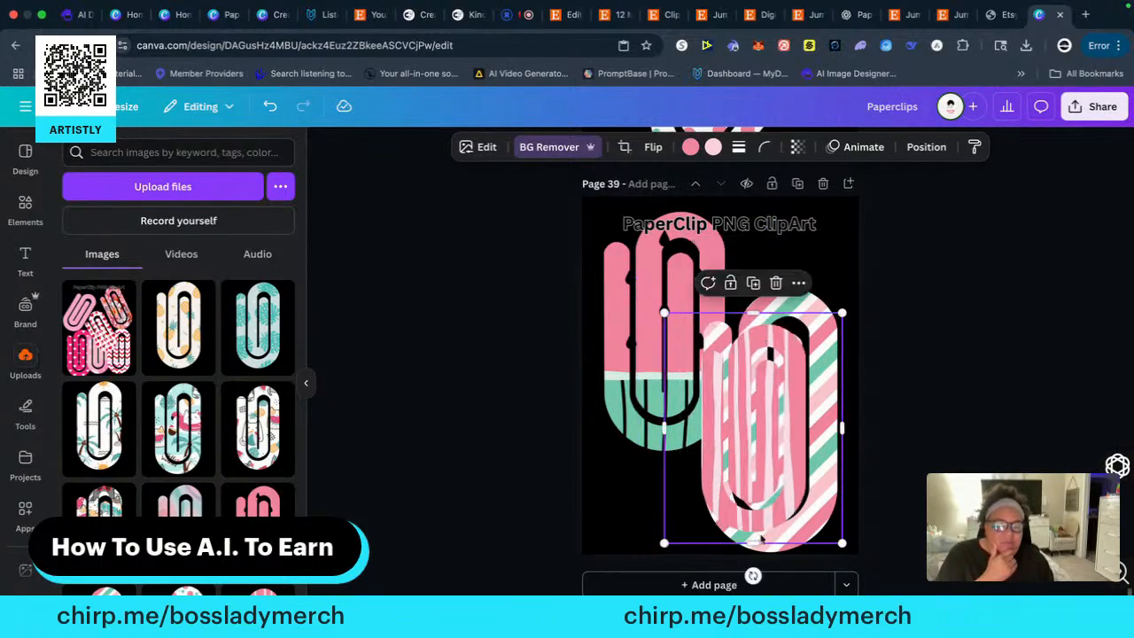
drag(754, 574, 656, 488)
Shrink the diagonal-striped paperclip on page 39 and move it up beside the watermelon paperclip
click(781, 320)
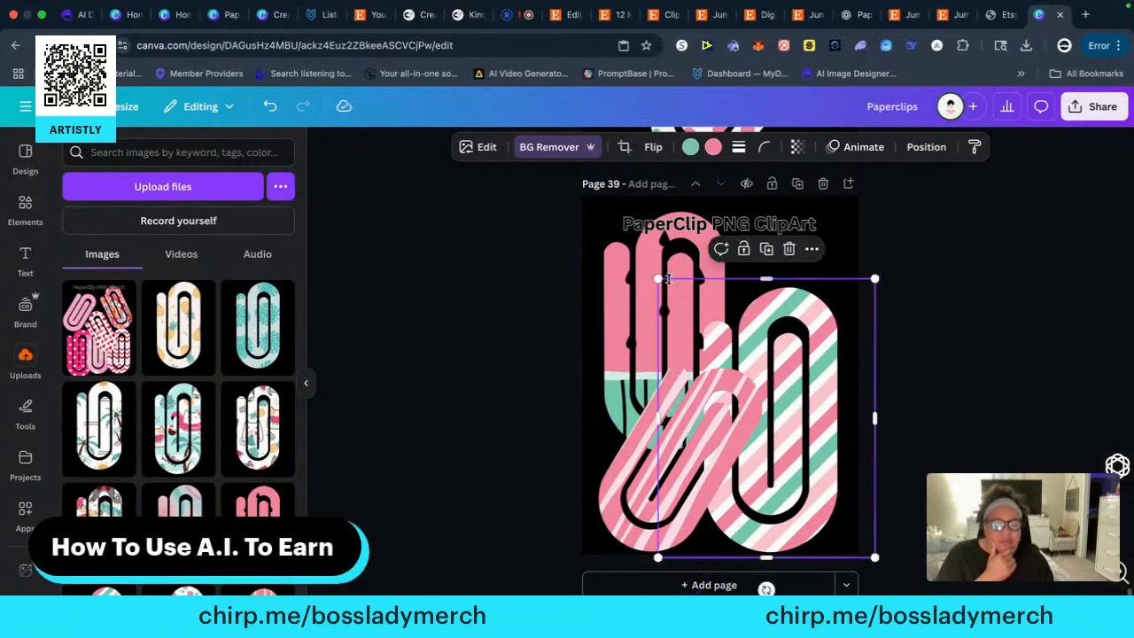
drag(658, 279, 683, 309)
drag(826, 369, 811, 309)
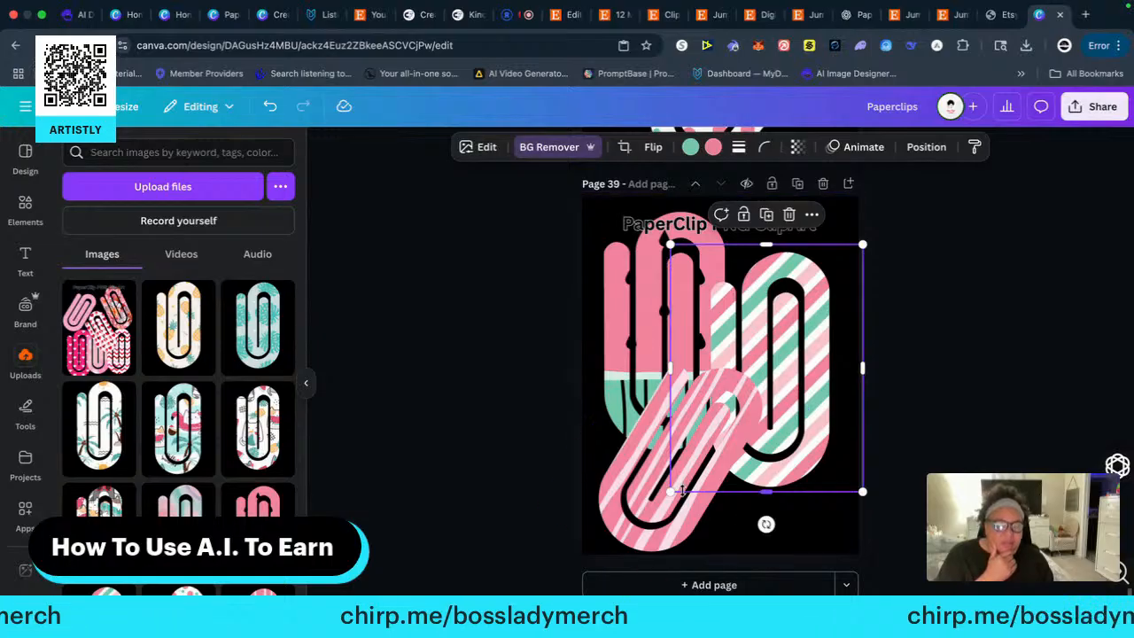
click(957, 415)
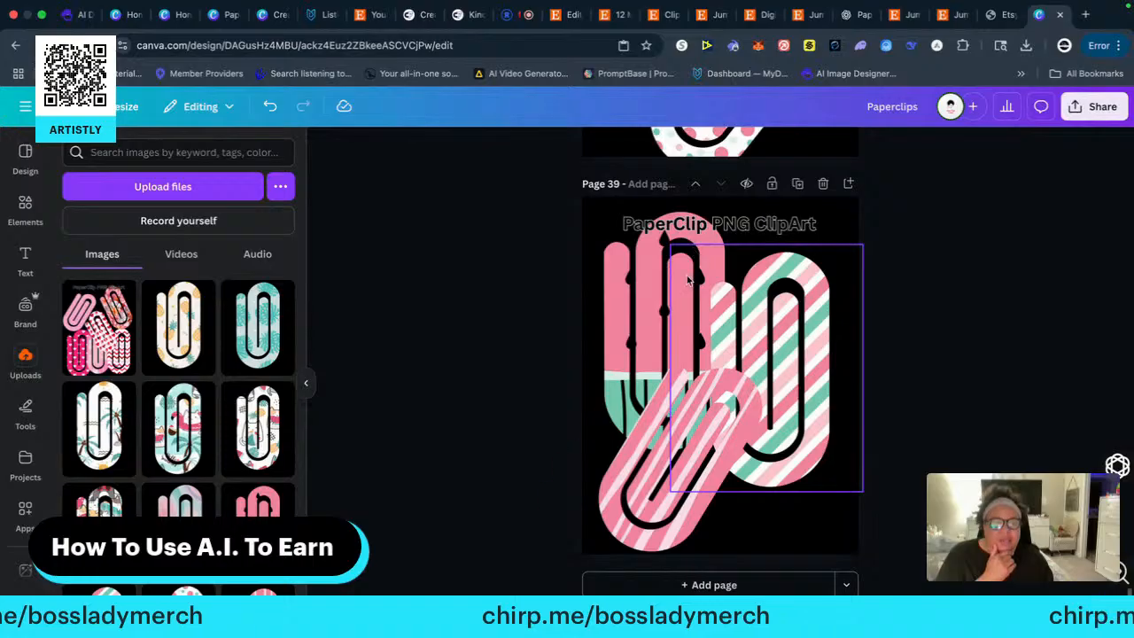
Download only the current page, page 39, as a PNG
click(1095, 112)
click(874, 395)
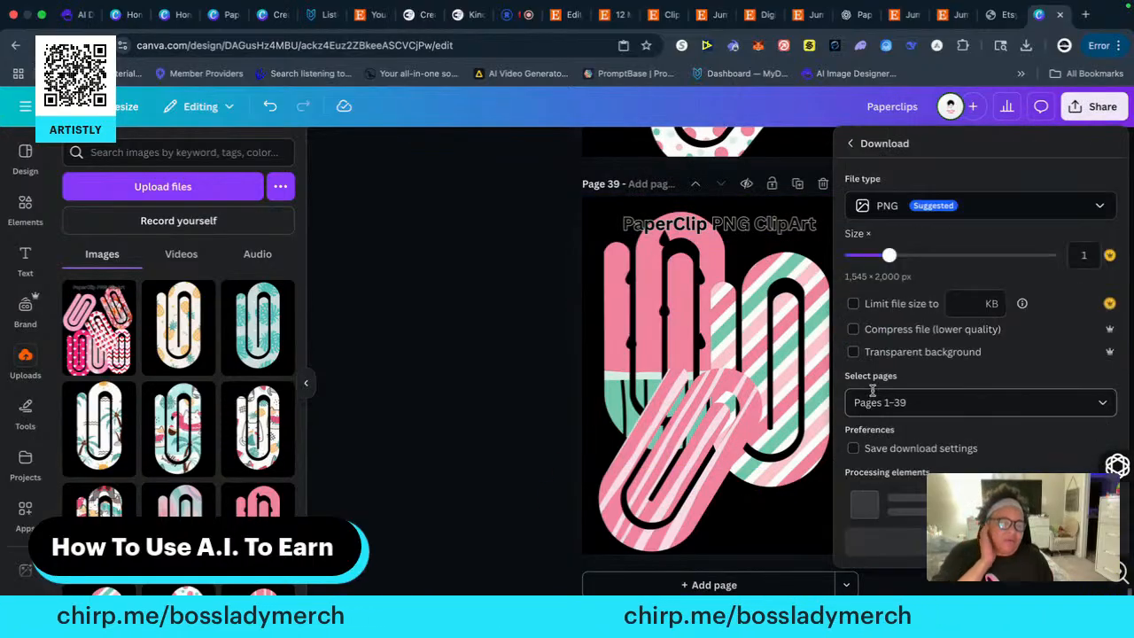
click(915, 403)
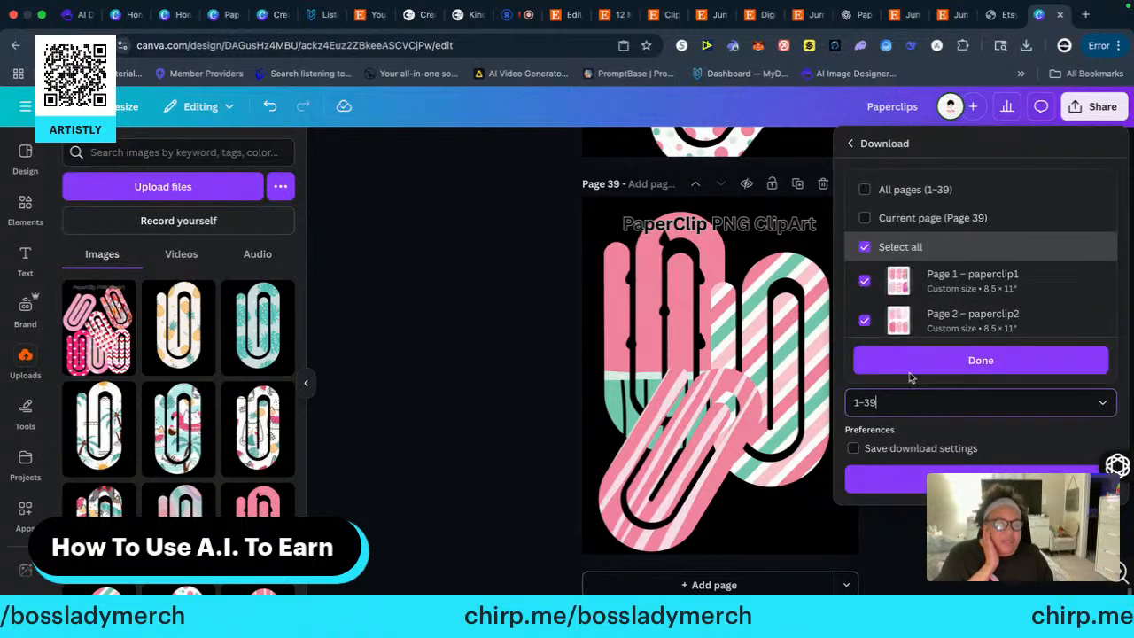
click(864, 215)
click(981, 359)
click(975, 476)
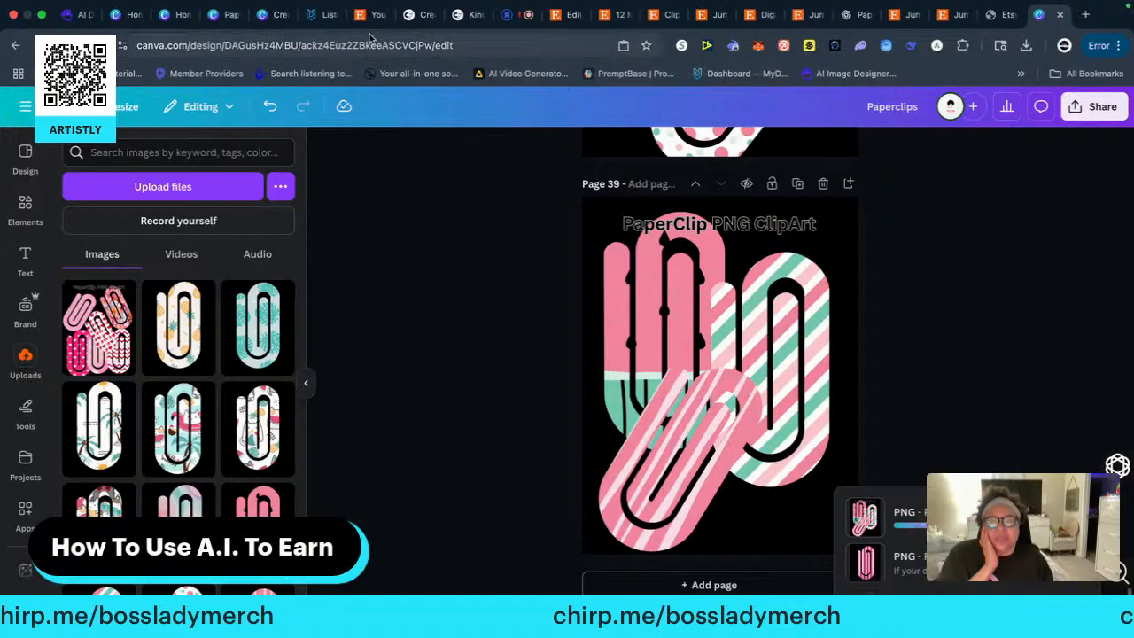
Switch to the Etsy listing editor, open the downloaded Paperclips.png for a look, and return to the editor
click(567, 15)
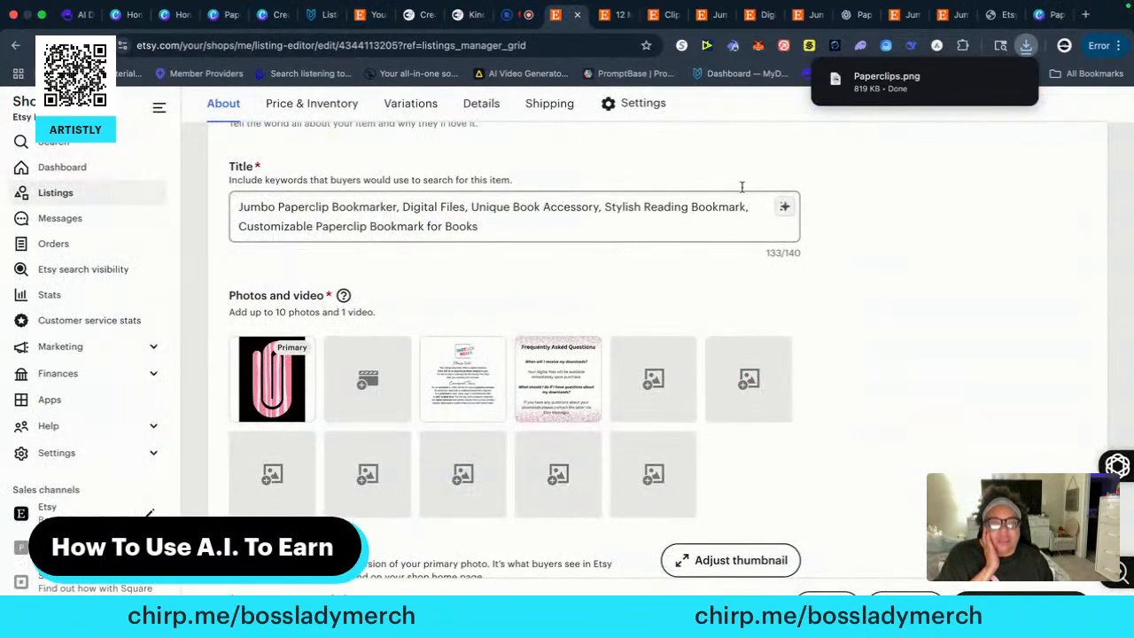
click(893, 76)
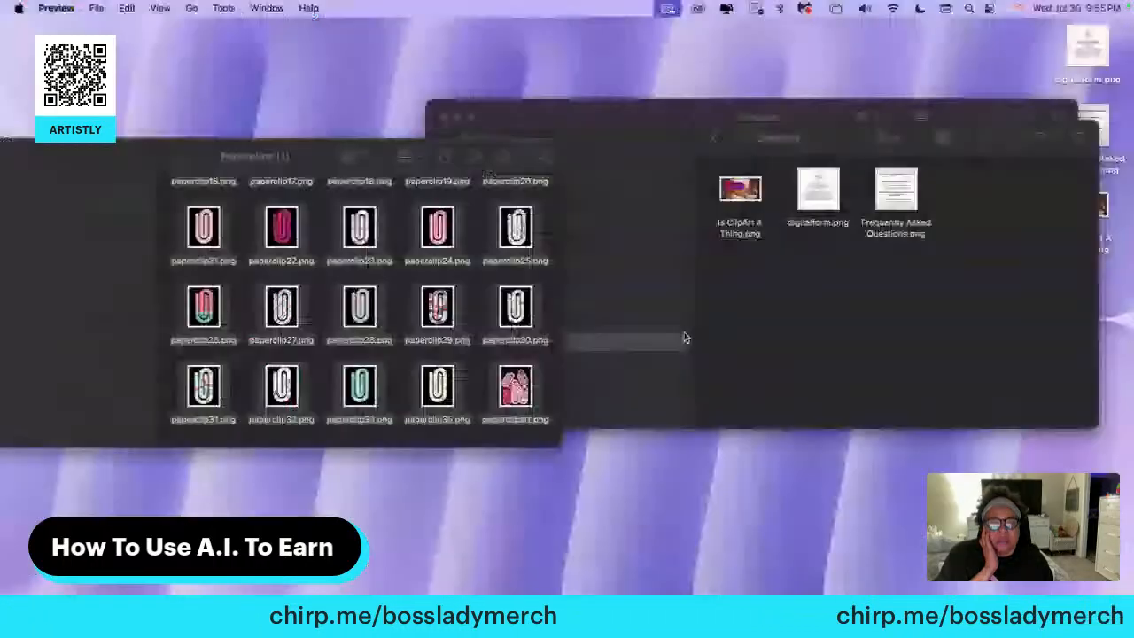
click(572, 531)
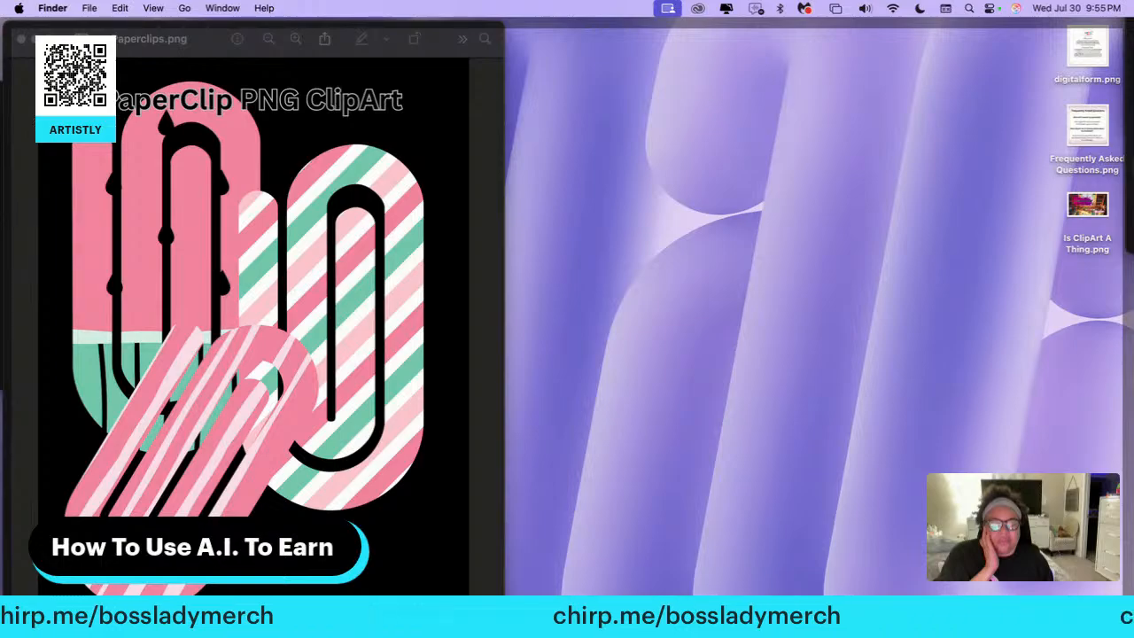
click(630, 616)
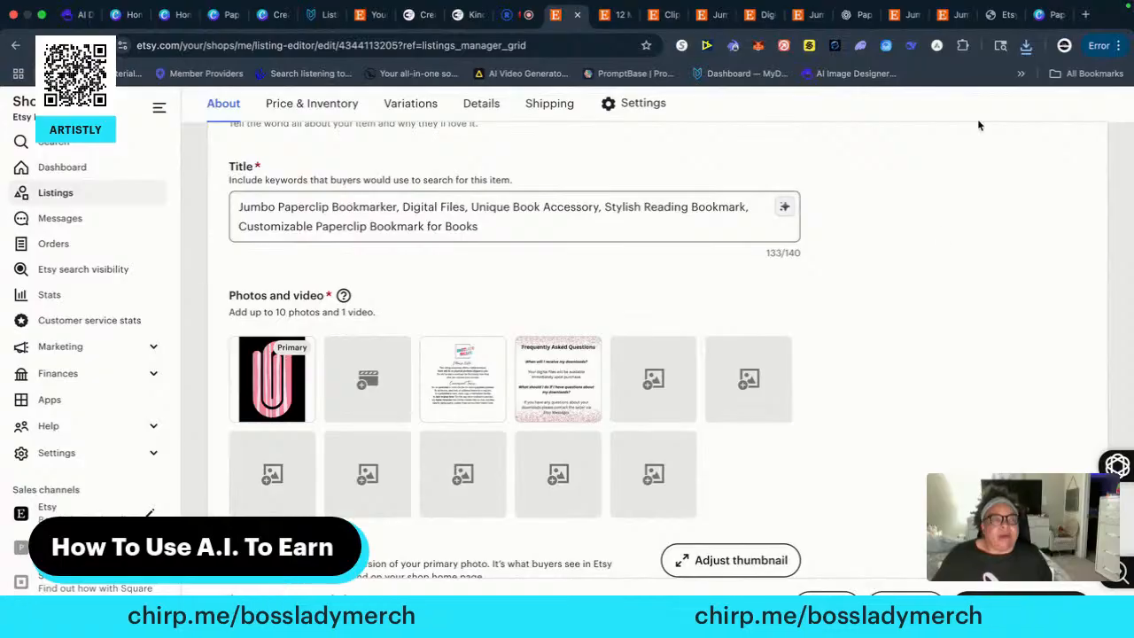
Add Paperclips.png from the recent downloads to the listing's photos and make it the primary image
click(1026, 45)
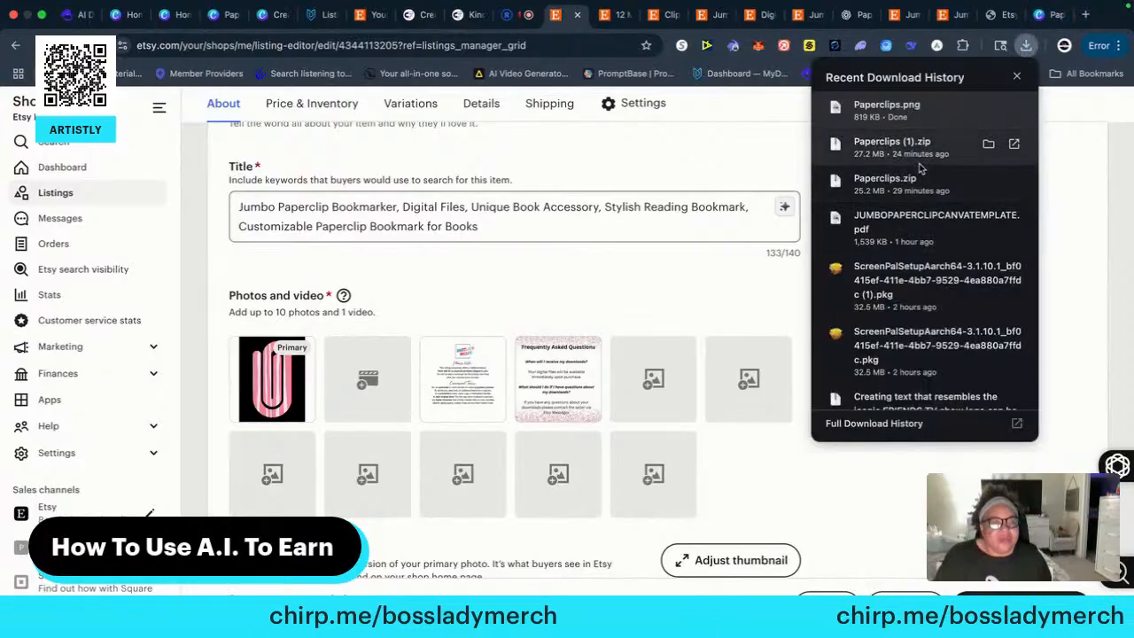
drag(889, 107, 411, 369)
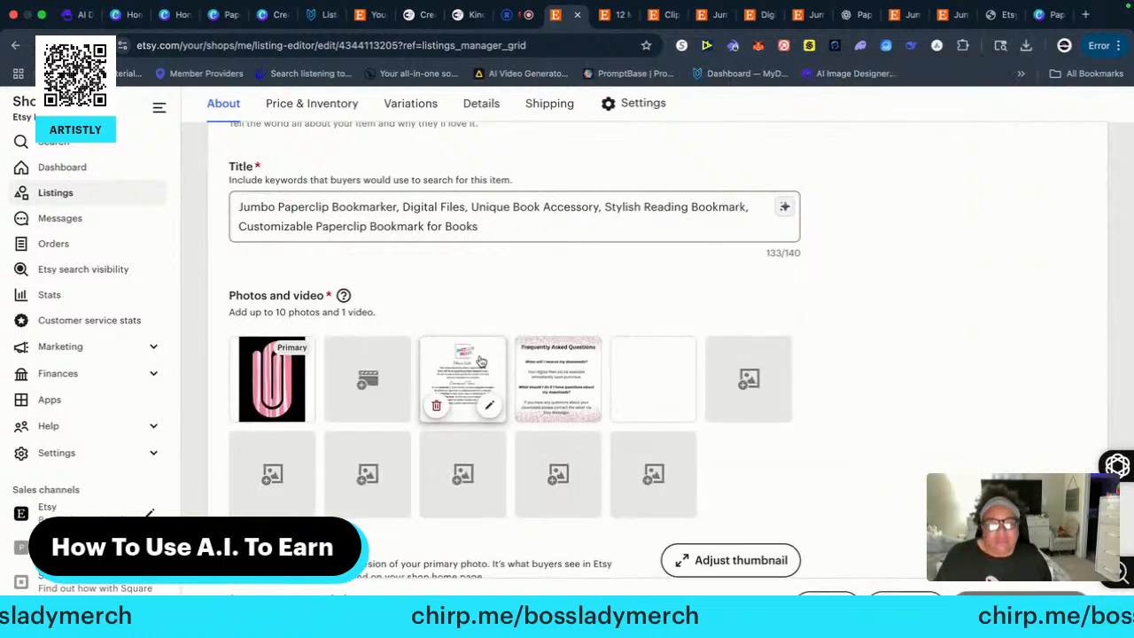
drag(660, 389, 409, 399)
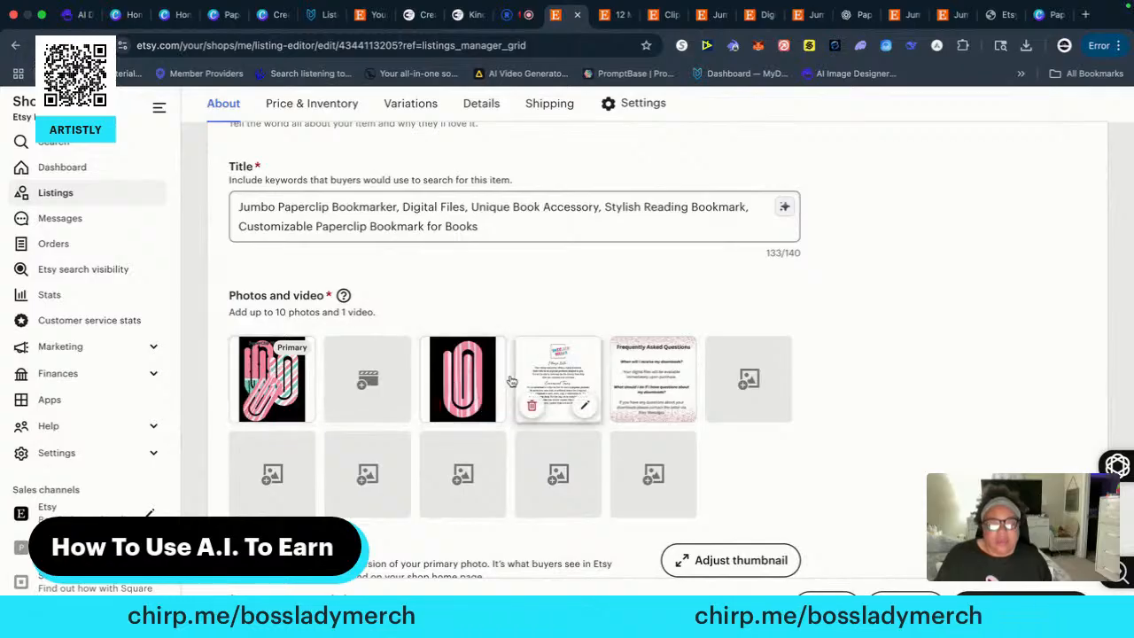
Review the listing's price, quantity, core details, attributes and tags
scroll(806, 438, down, 10)
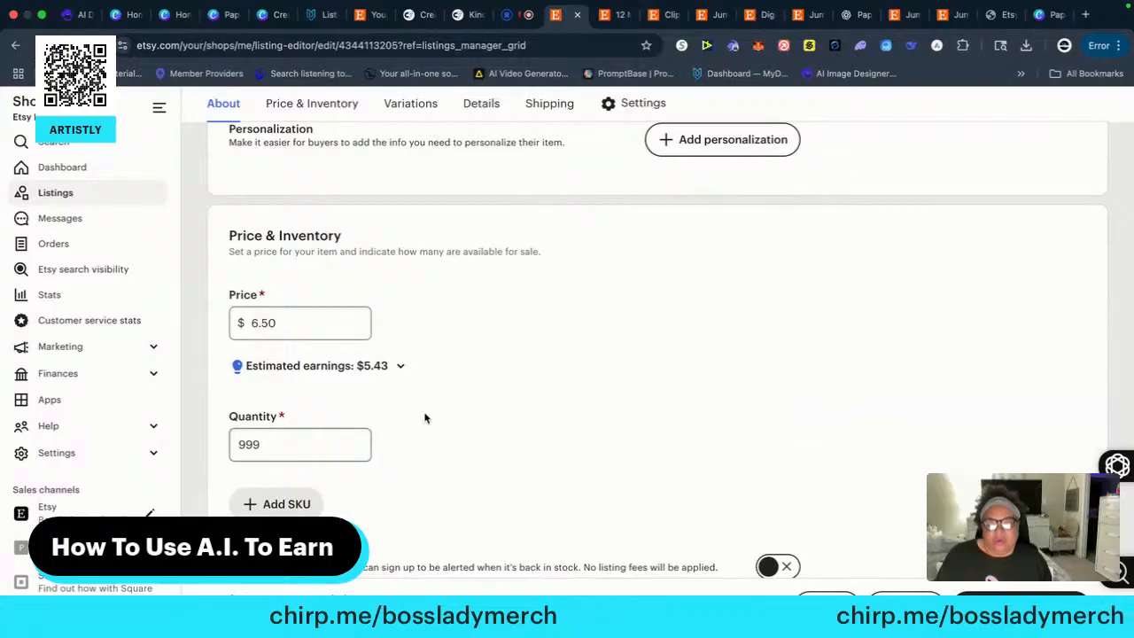
scroll(428, 419, down, 6)
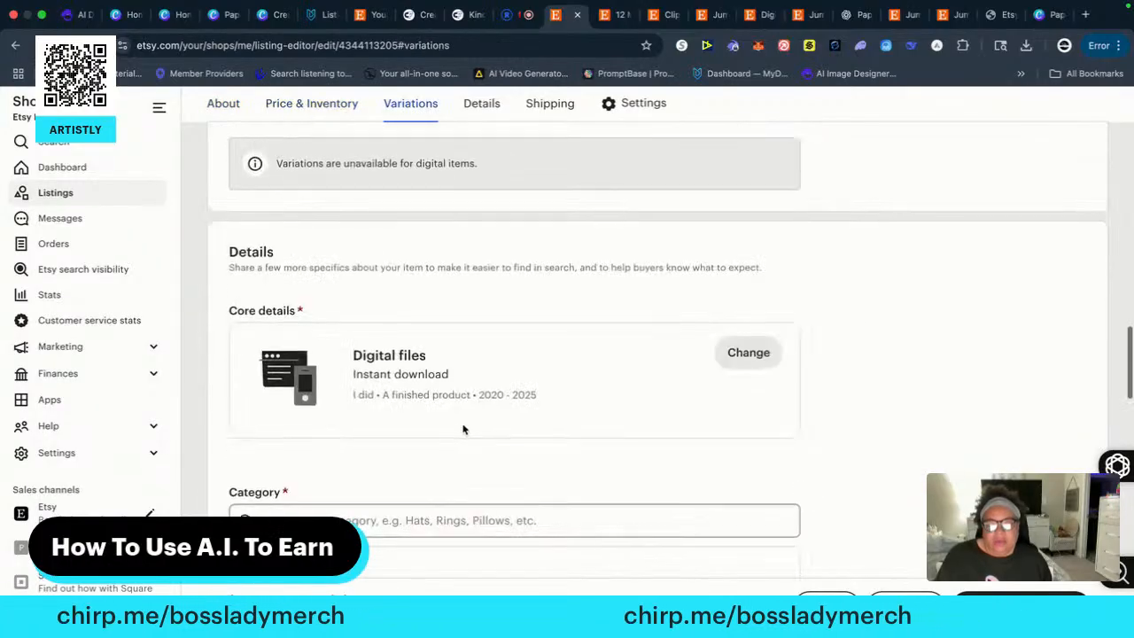
scroll(462, 431, down, 3)
scroll(355, 390, down, 5)
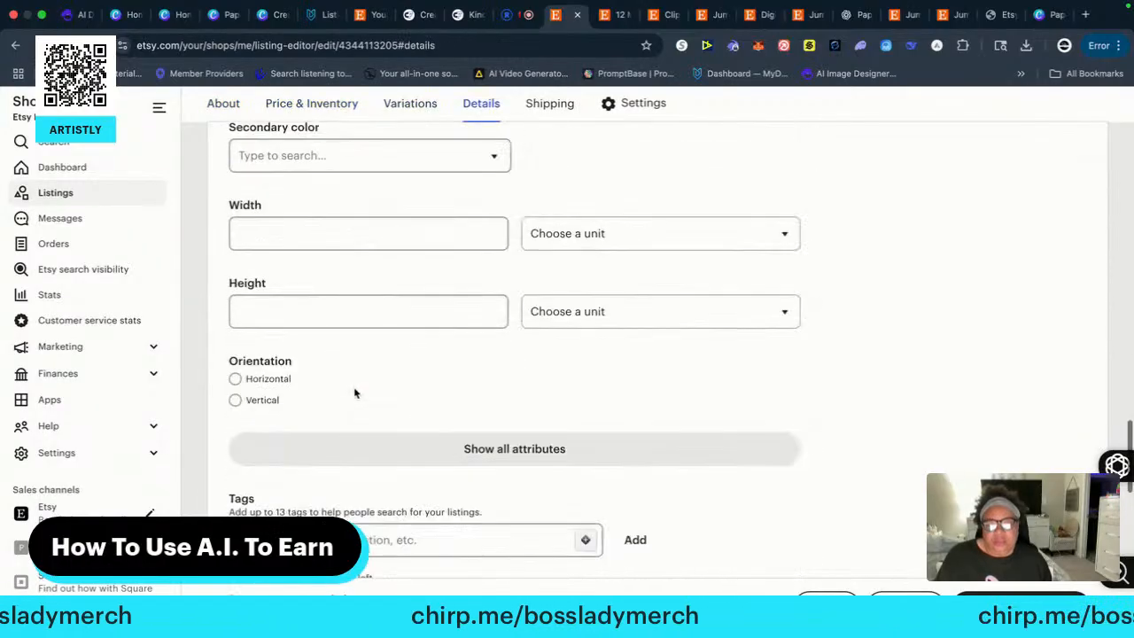
scroll(364, 390, down, 2)
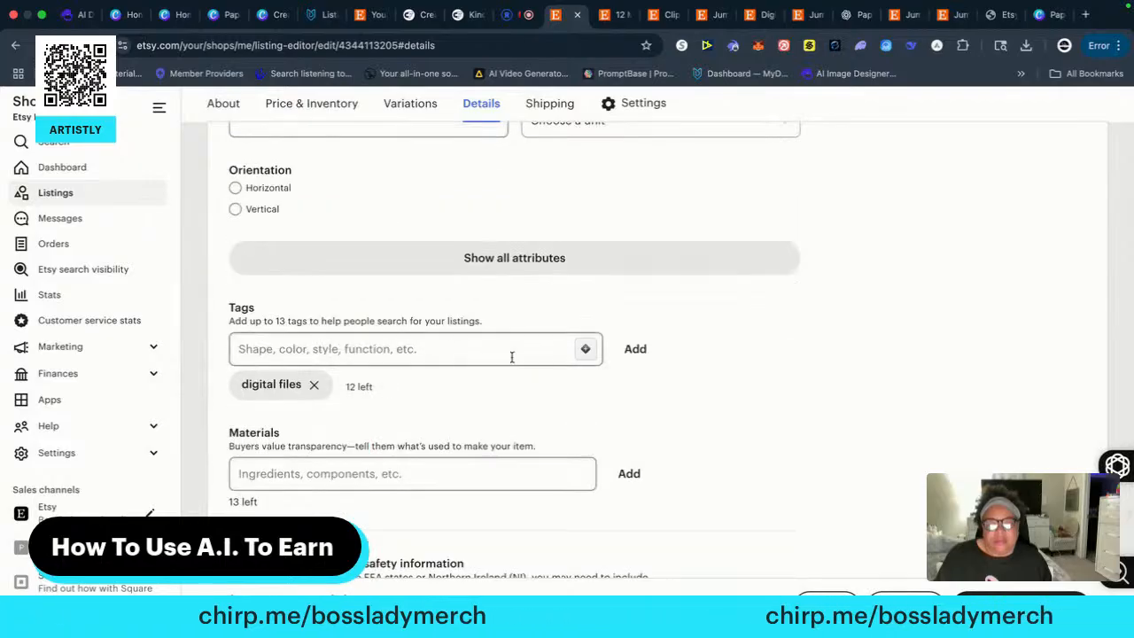
scroll(538, 355, up, 10)
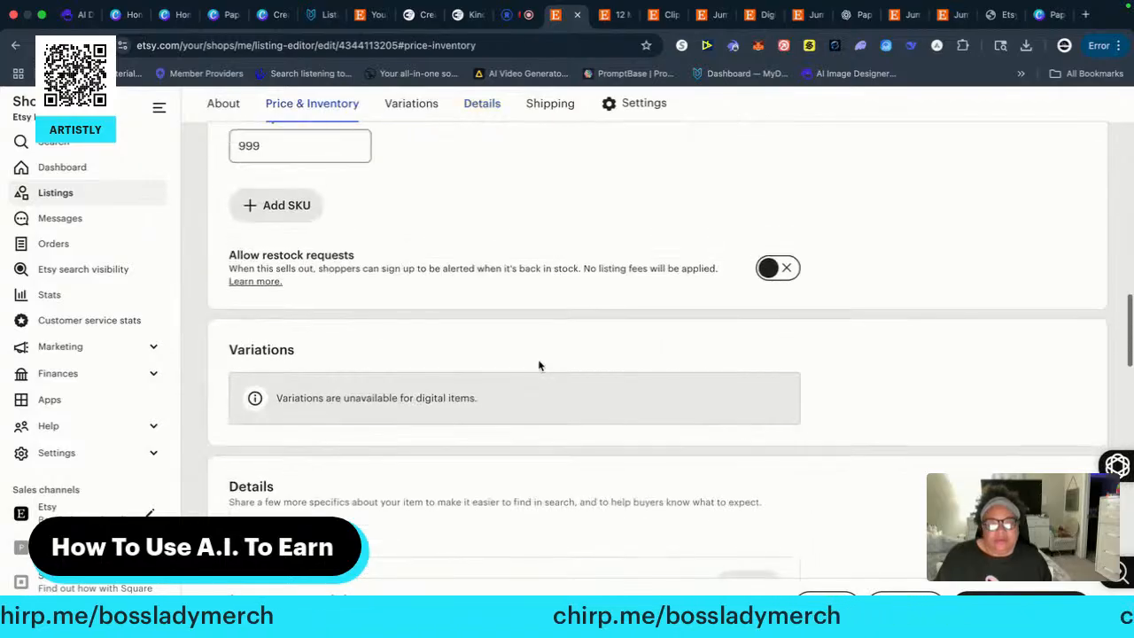
scroll(538, 364, up, 3)
scroll(539, 366, up, 4)
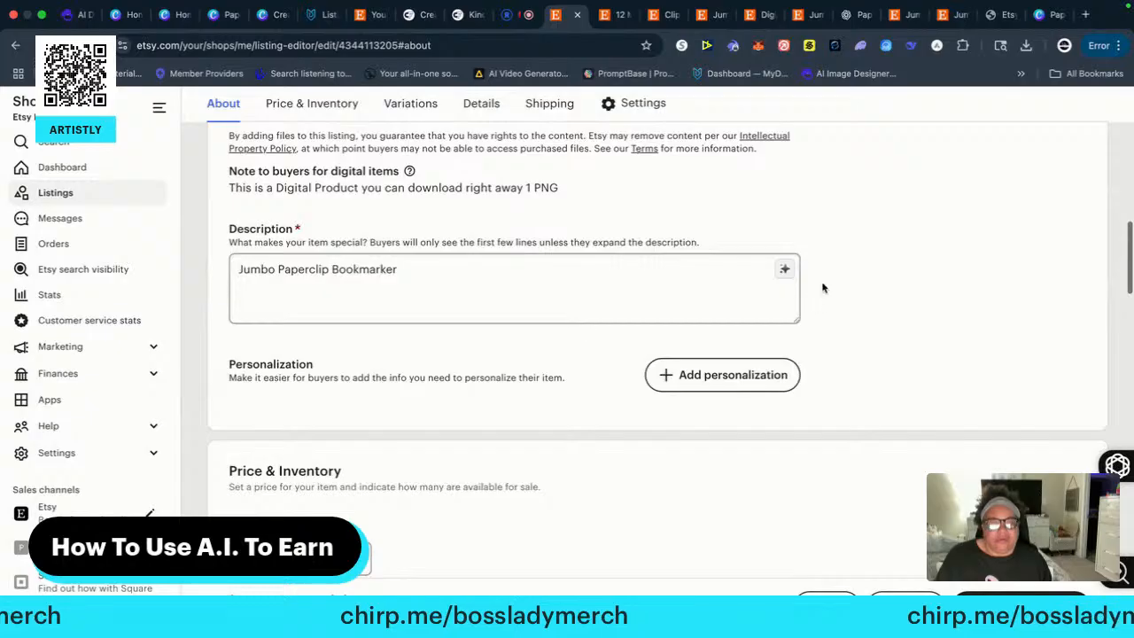
Generate an AI description for the Jumbo Paperclip Bookmarker and insert it into the listing's description
click(786, 270)
click(664, 487)
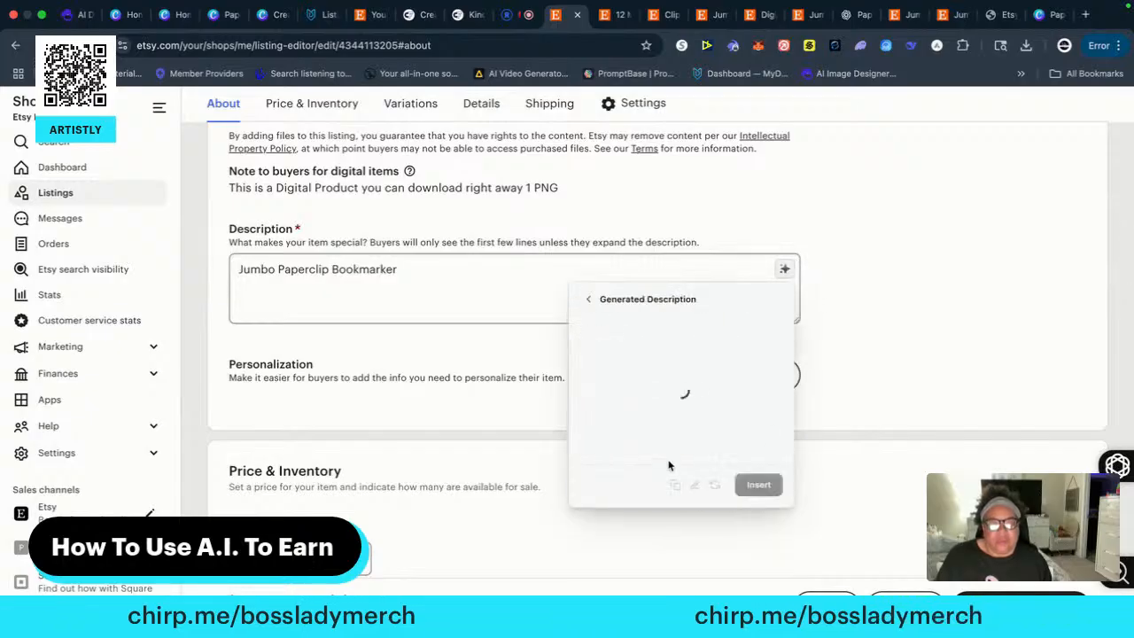
click(759, 484)
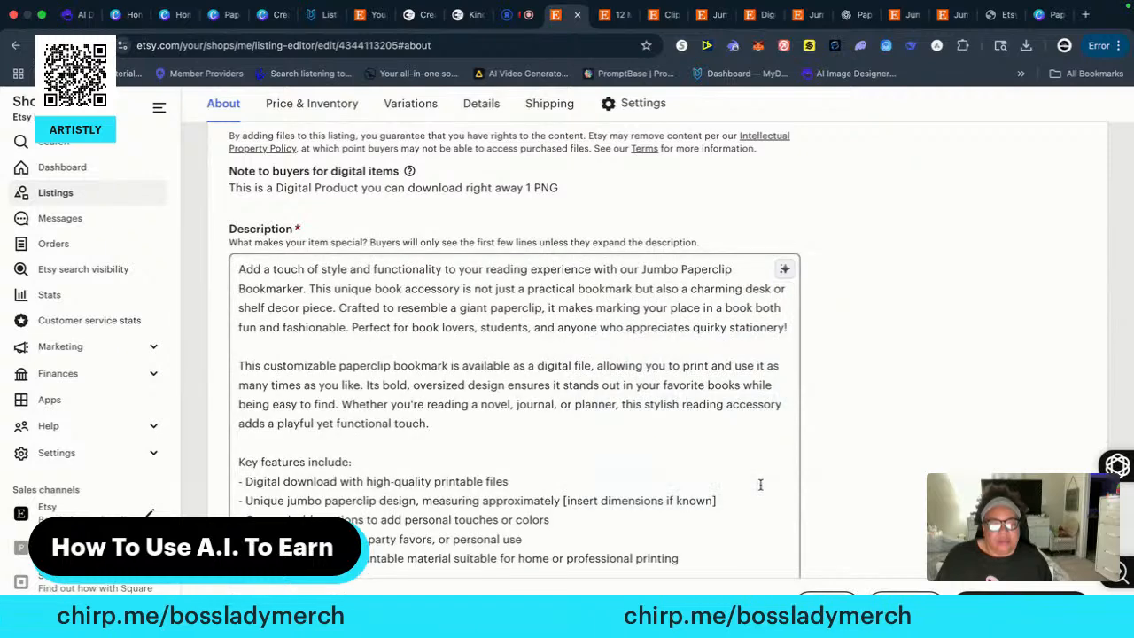
Remove the "digital files" tag from the listing and open the AI tag suggestions in Tag Insights
scroll(676, 488, down, 2)
scroll(708, 486, down, 15)
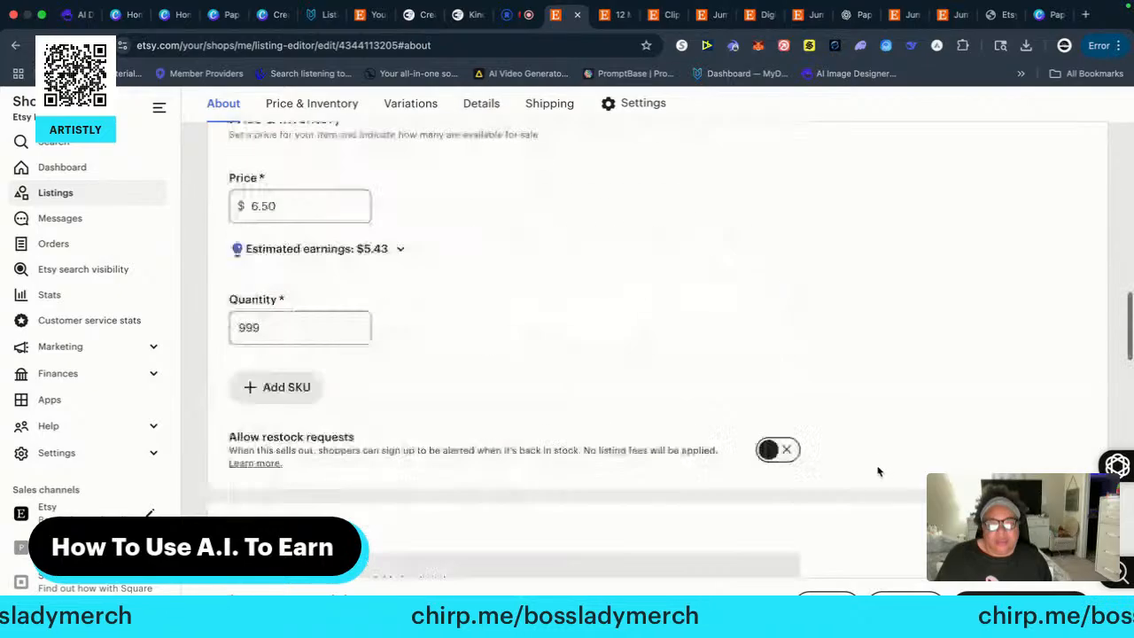
scroll(377, 453, down, 4)
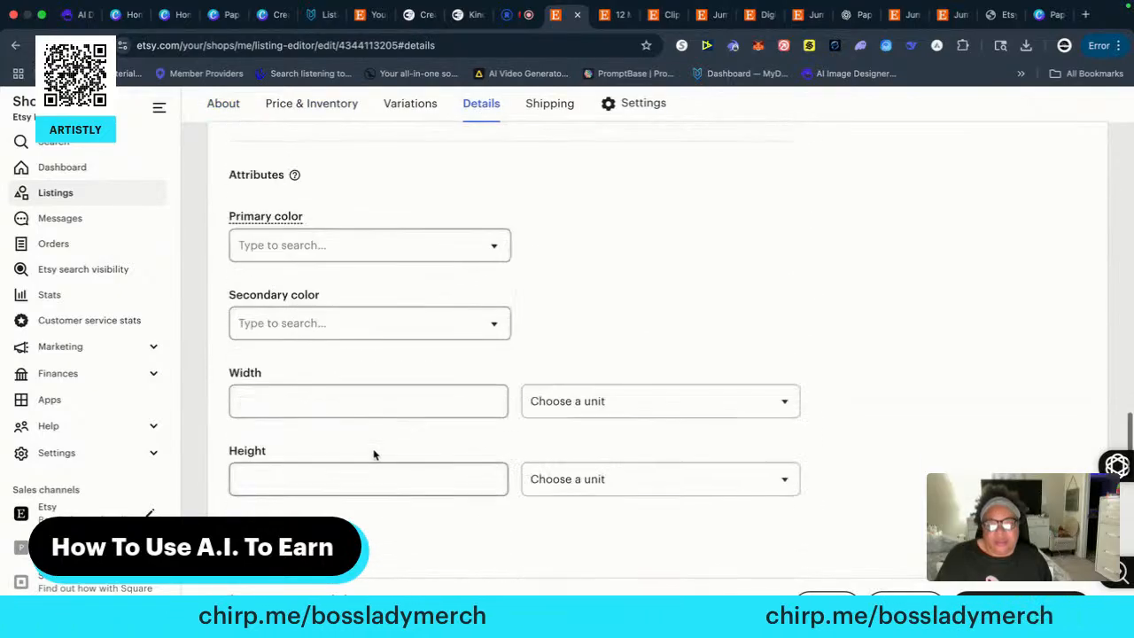
scroll(367, 447, down, 3)
scroll(364, 445, down, 2)
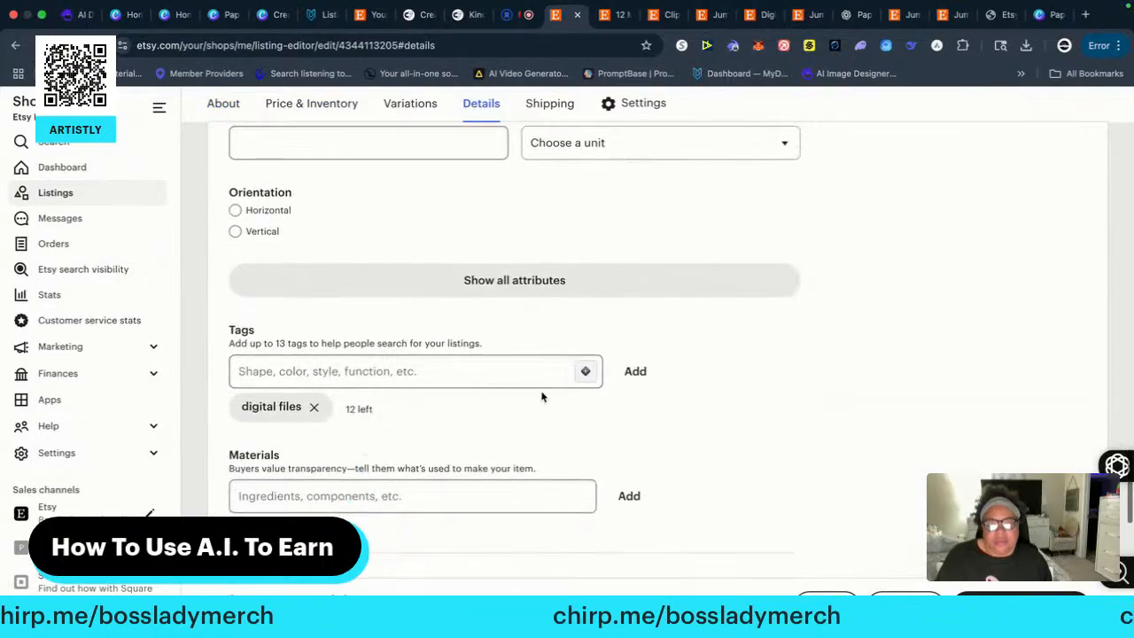
click(314, 406)
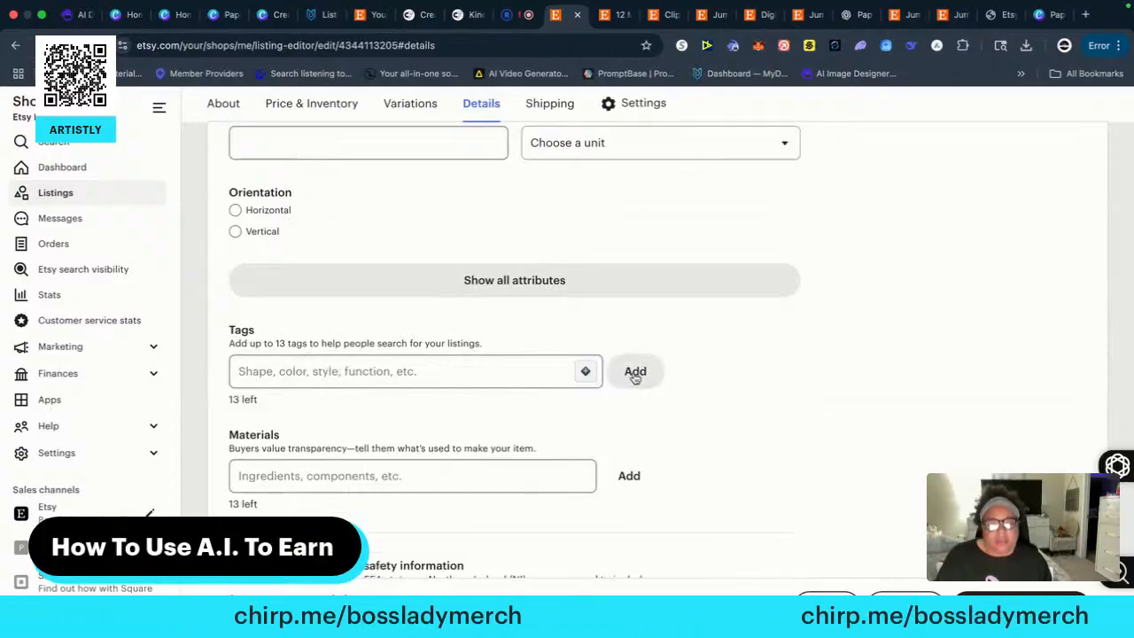
click(584, 371)
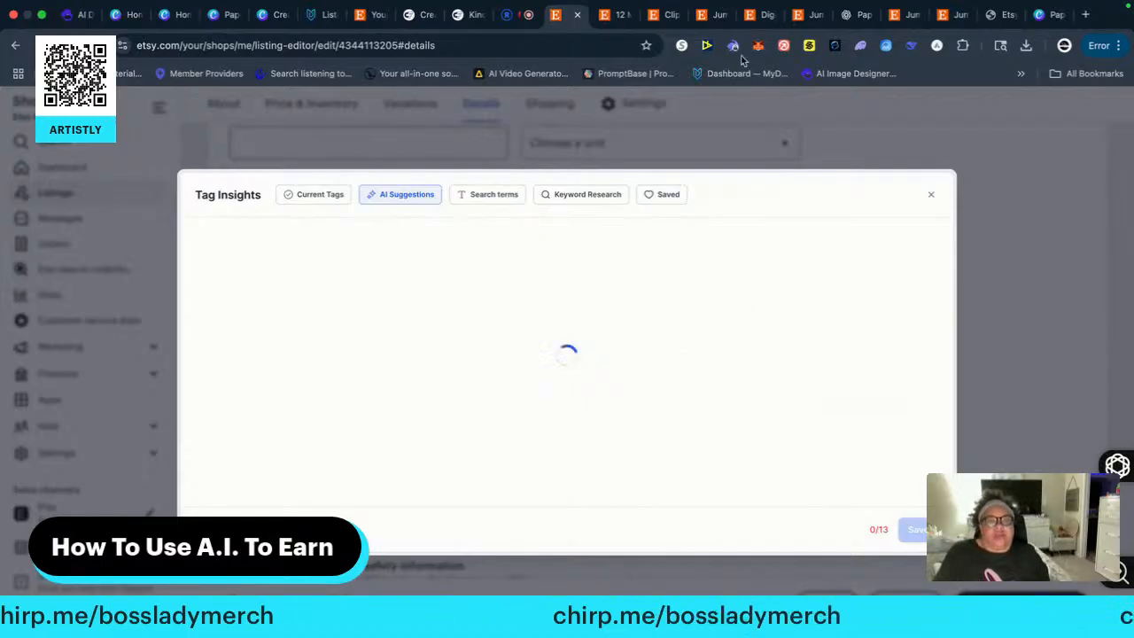
Open the shop dashboard from the competing paper clip bundle's page and view the "clip png" search results
click(807, 16)
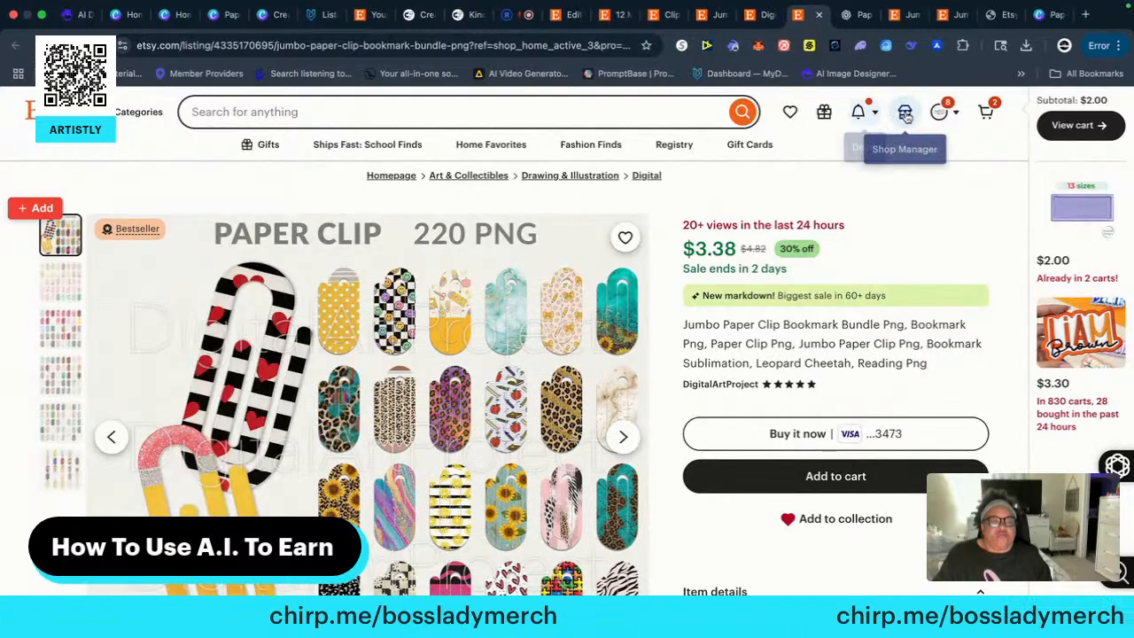
click(904, 112)
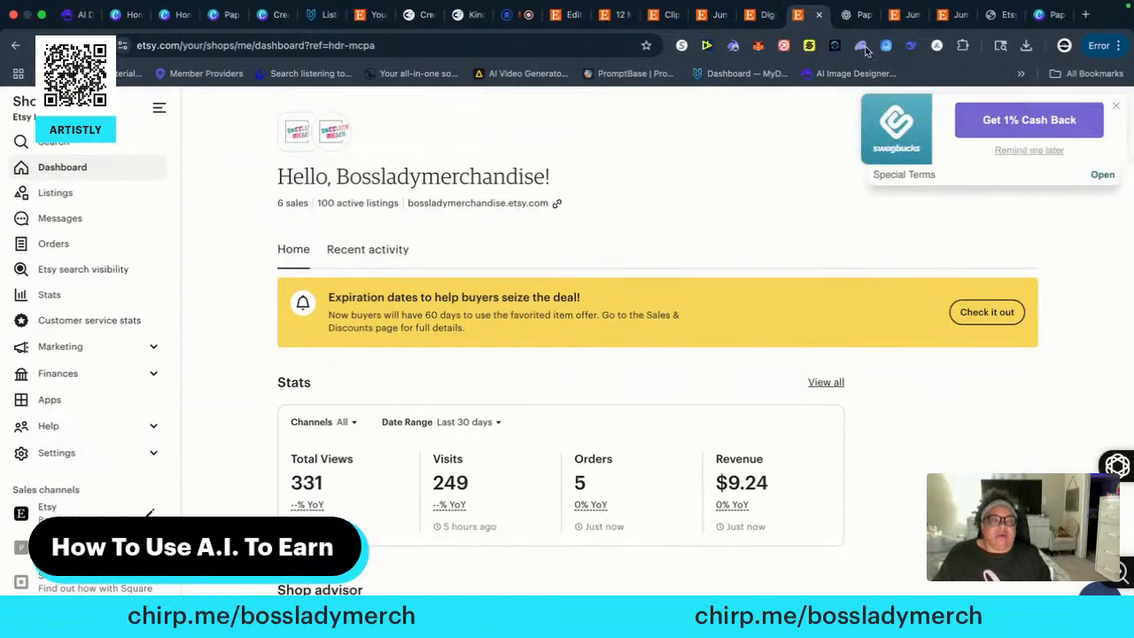
click(667, 17)
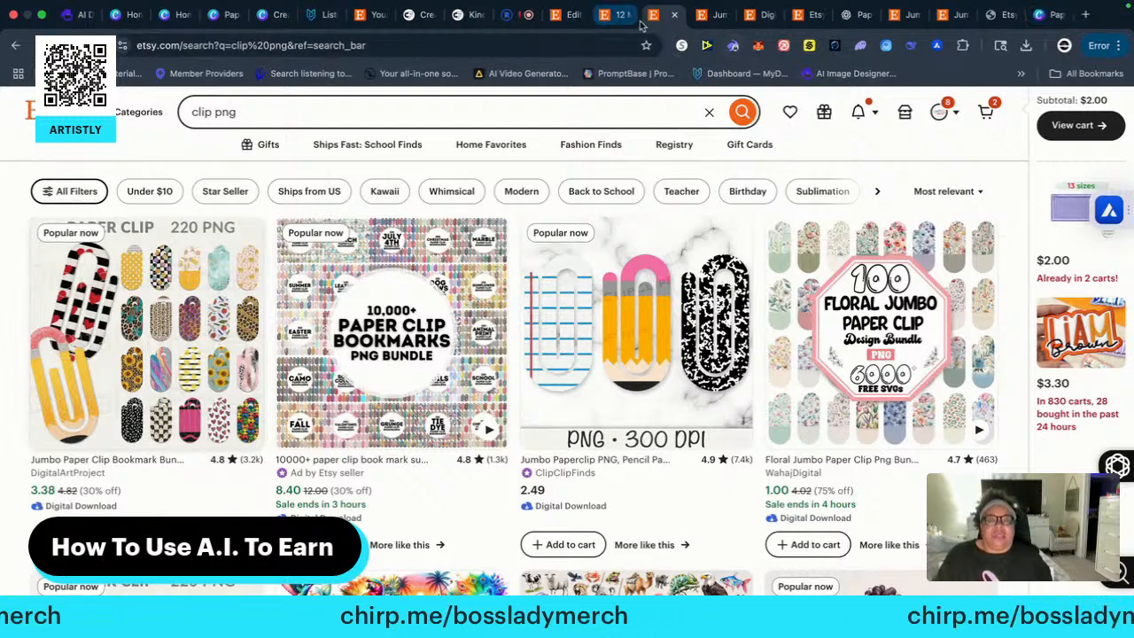
Return to the listing editor and reopen Tag Insights to reload its AI tag suggestions
click(567, 16)
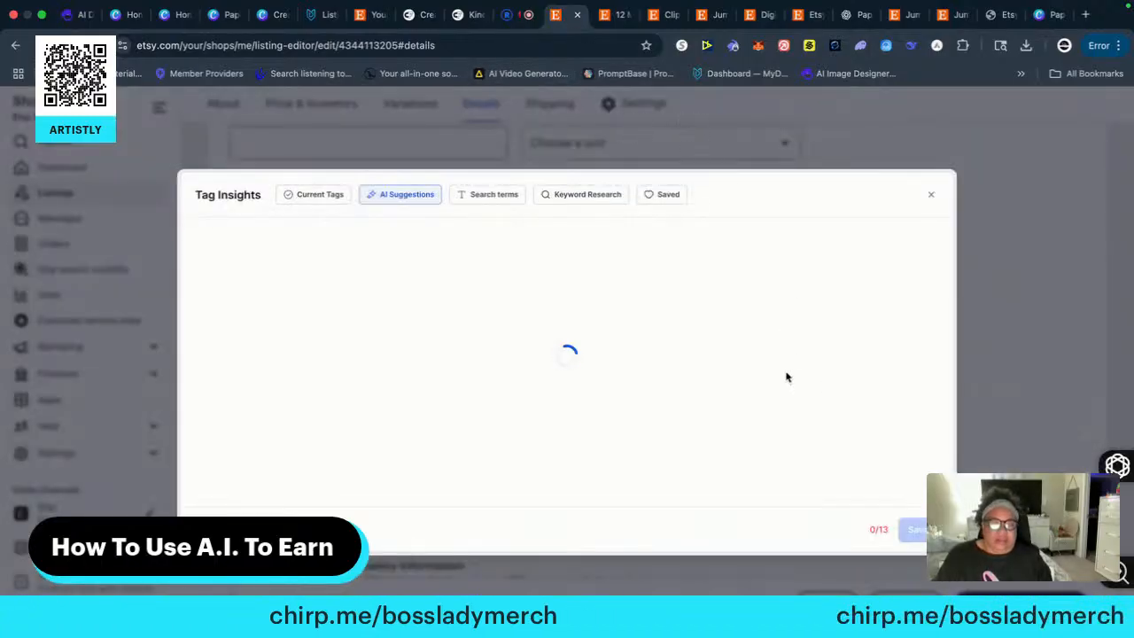
click(932, 197)
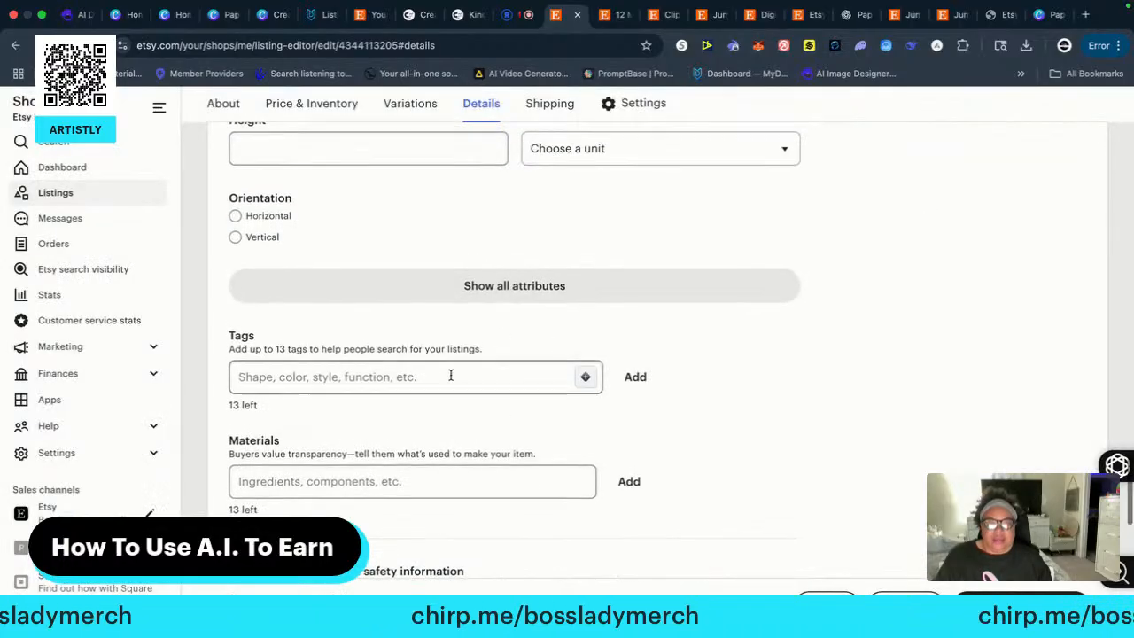
click(587, 377)
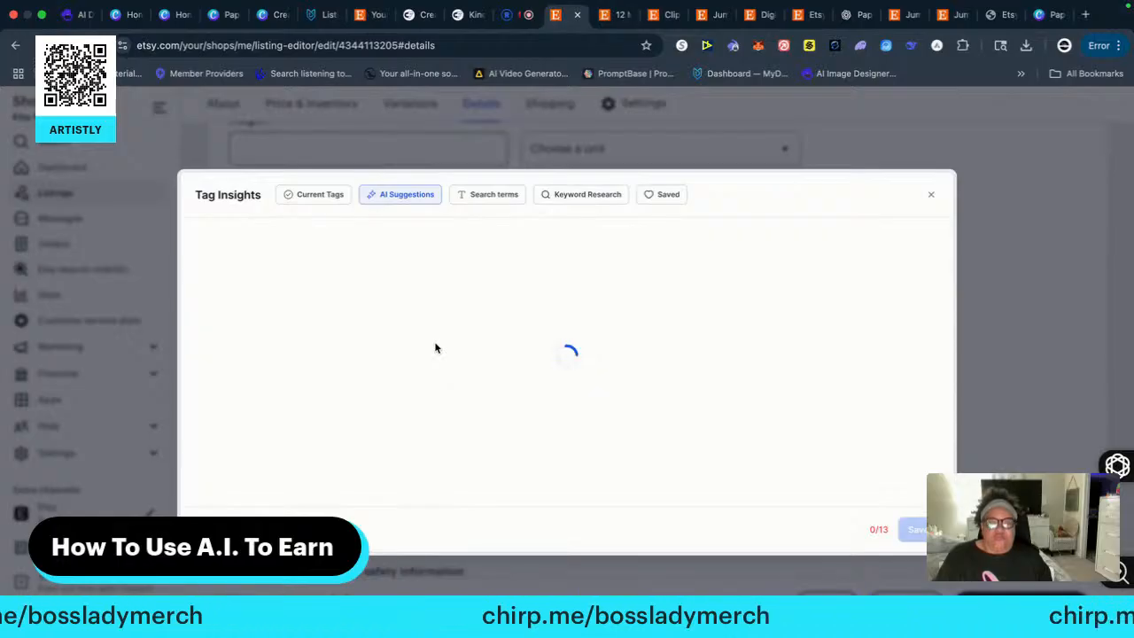
Close the browser tabs with the macaw parrots clipart listing and the DigitalArtProject shop
click(623, 18)
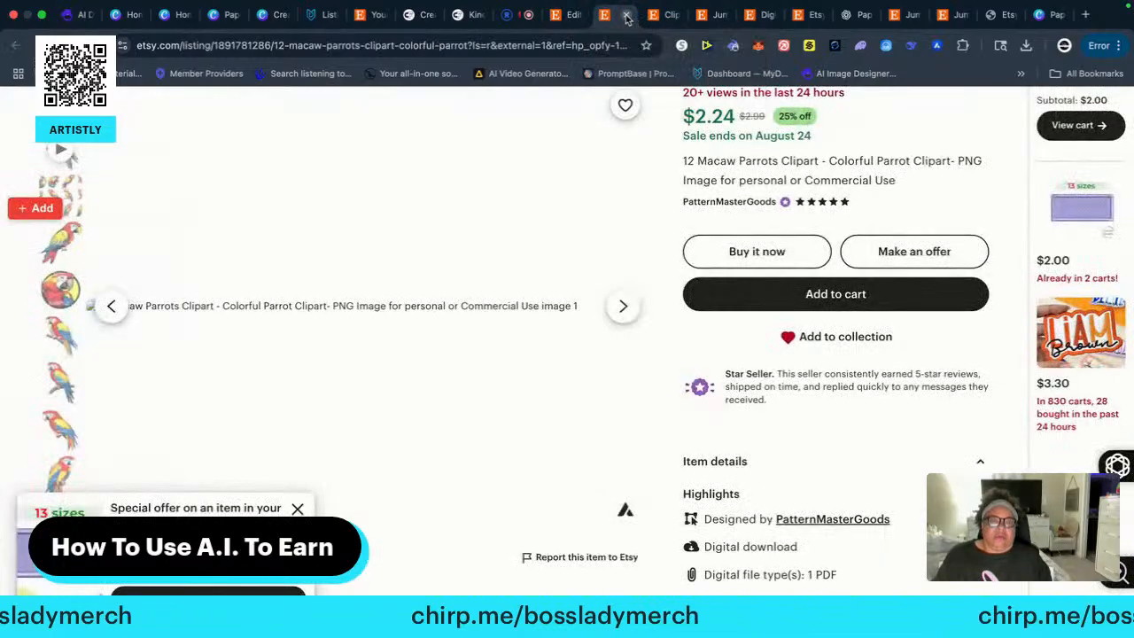
click(626, 18)
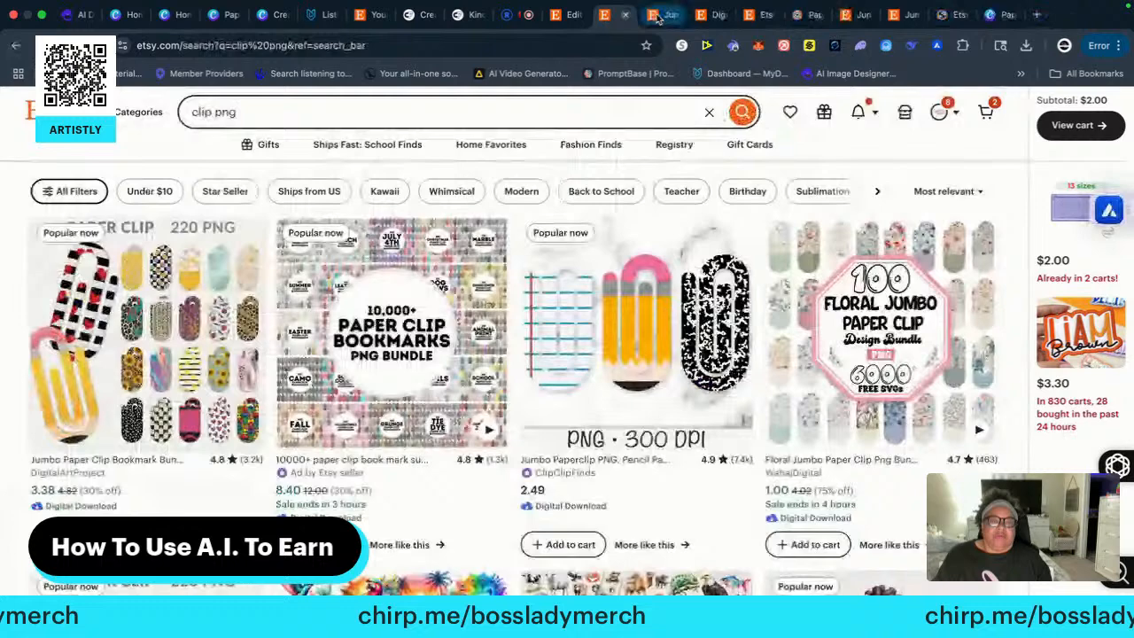
click(713, 17)
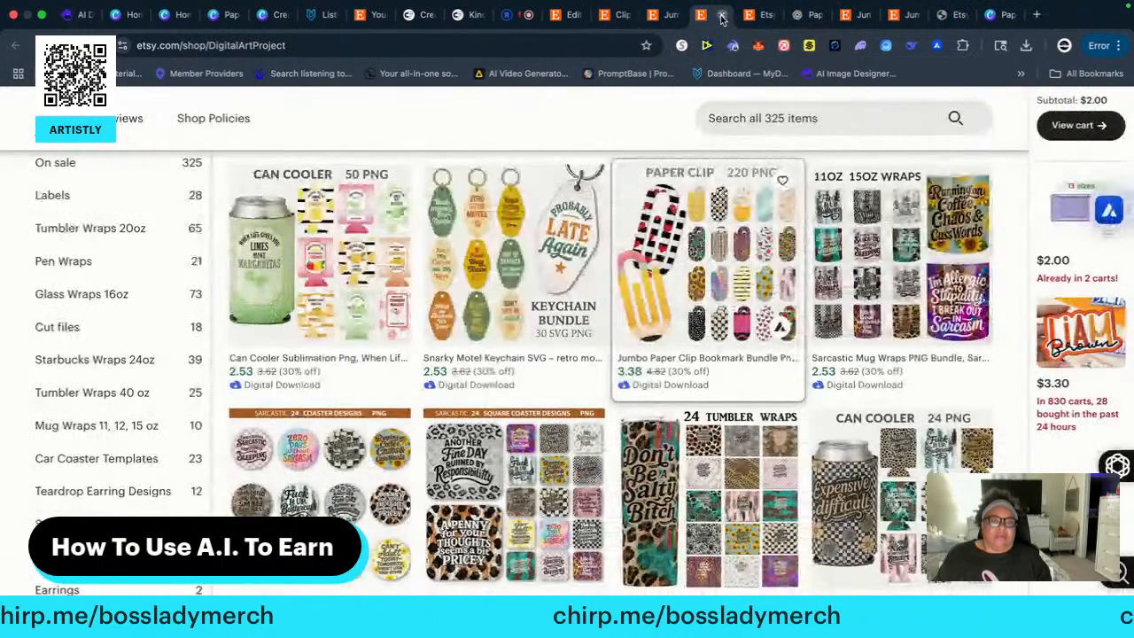
click(723, 16)
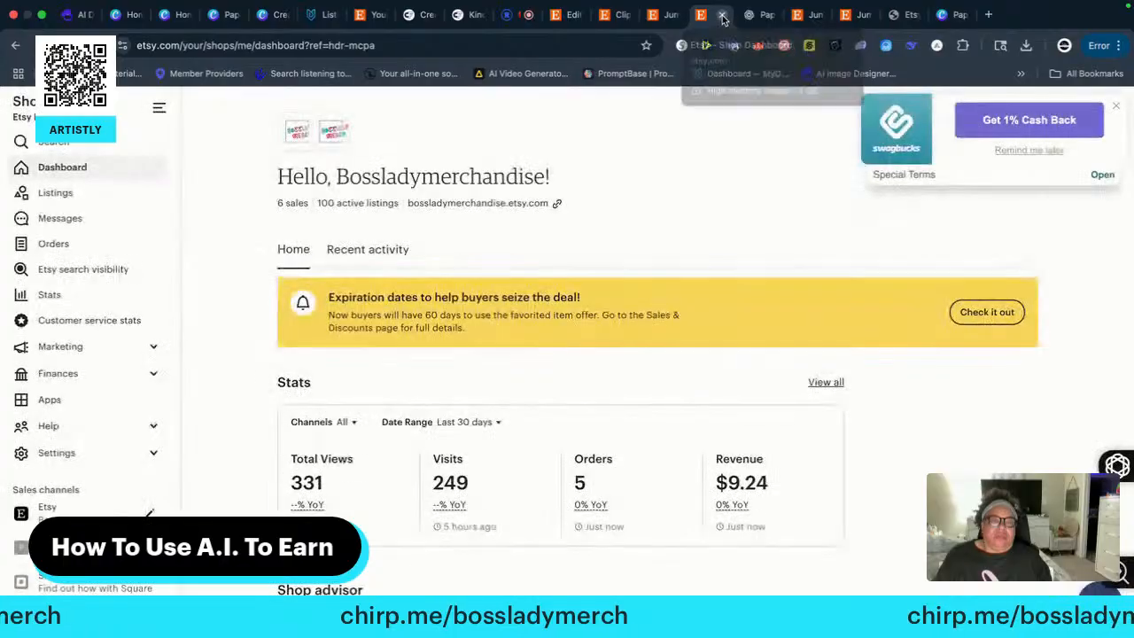
Close the browser tabs with the shop dashboard, the jumbo paperclip listings and the Paperclips Canva design, keeping the "clip png" search and listing editor
click(722, 16)
click(723, 16)
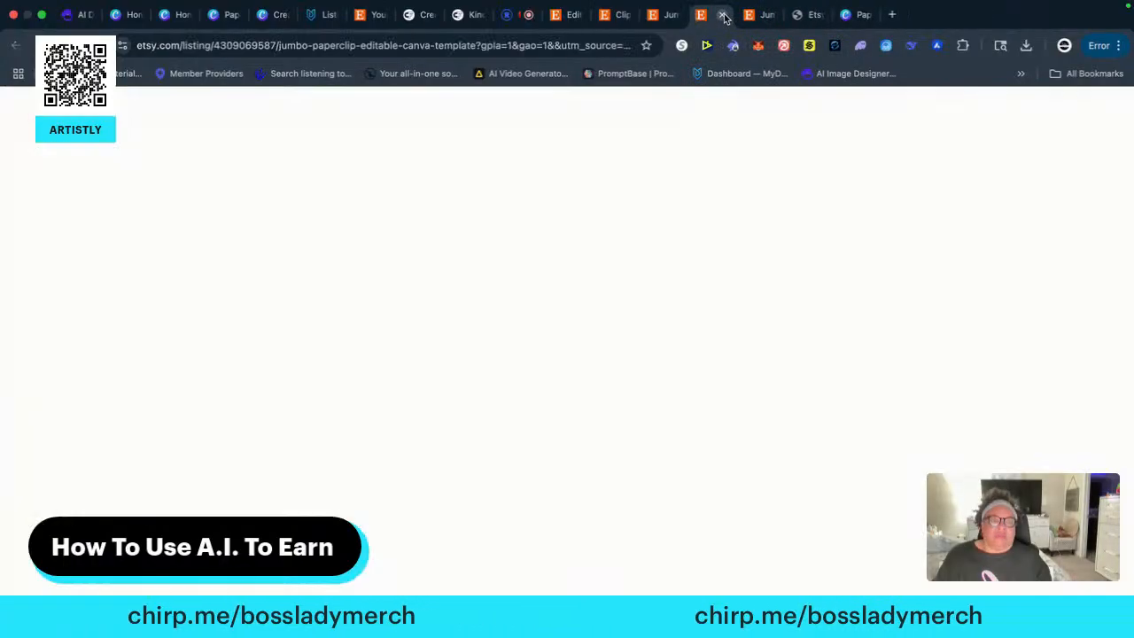
click(722, 16)
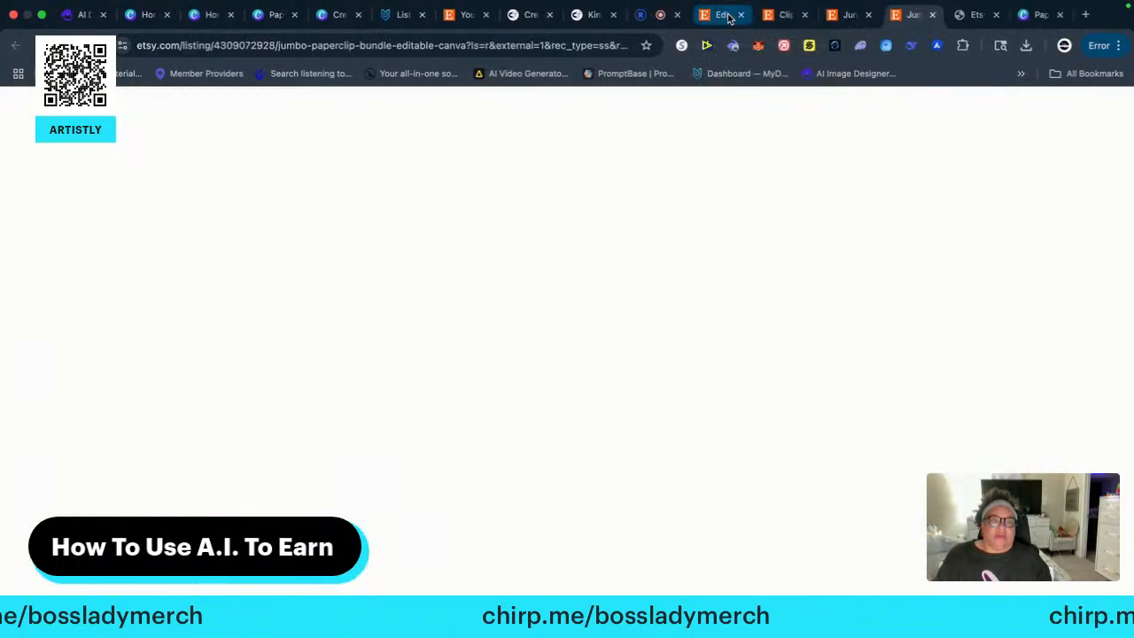
click(932, 16)
click(931, 16)
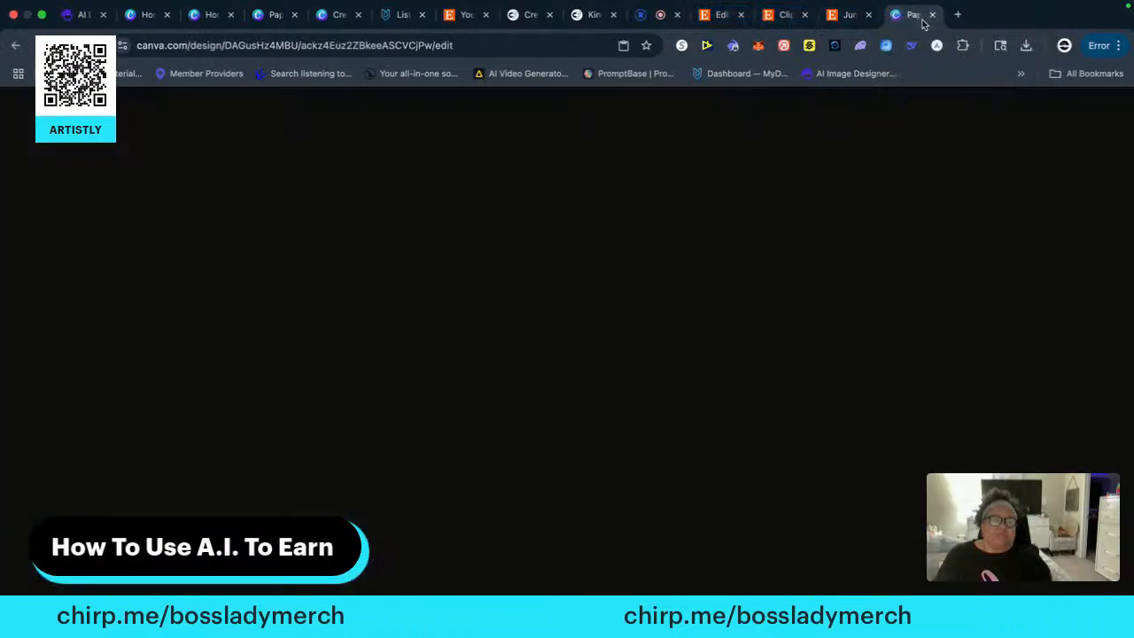
click(930, 16)
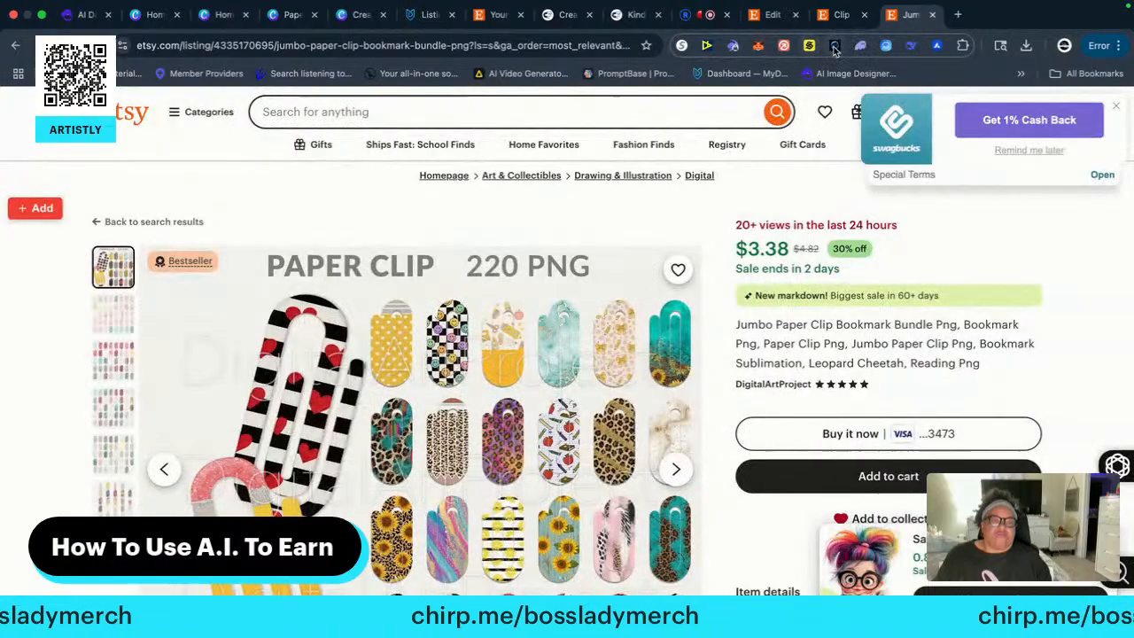
click(932, 16)
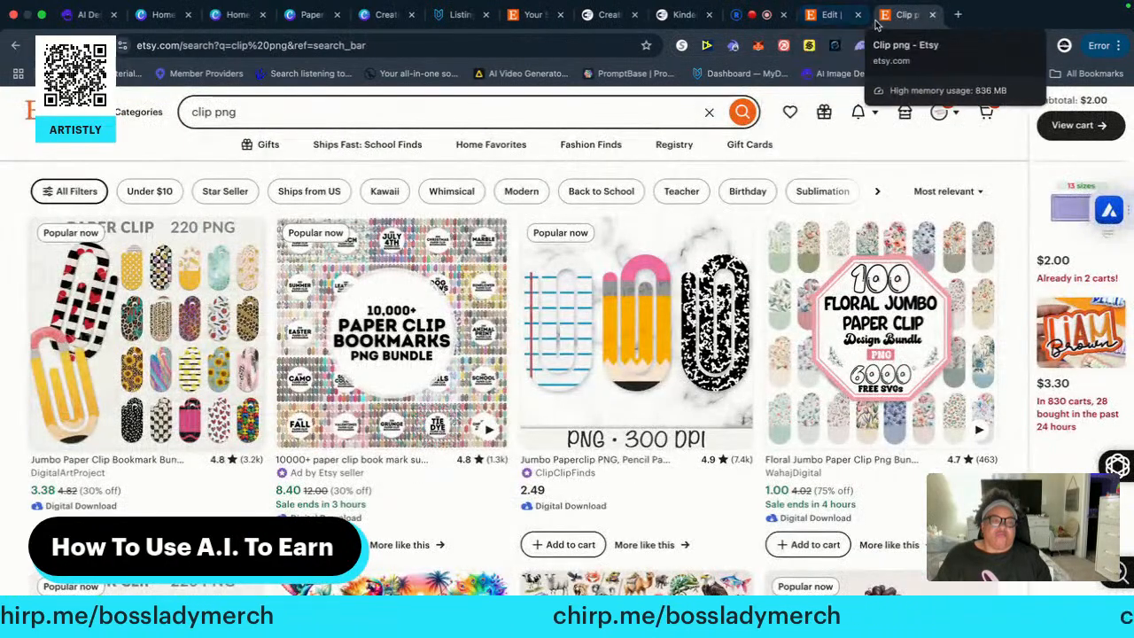
Return to the listing editor, close Tag Insights and reload the page
click(835, 15)
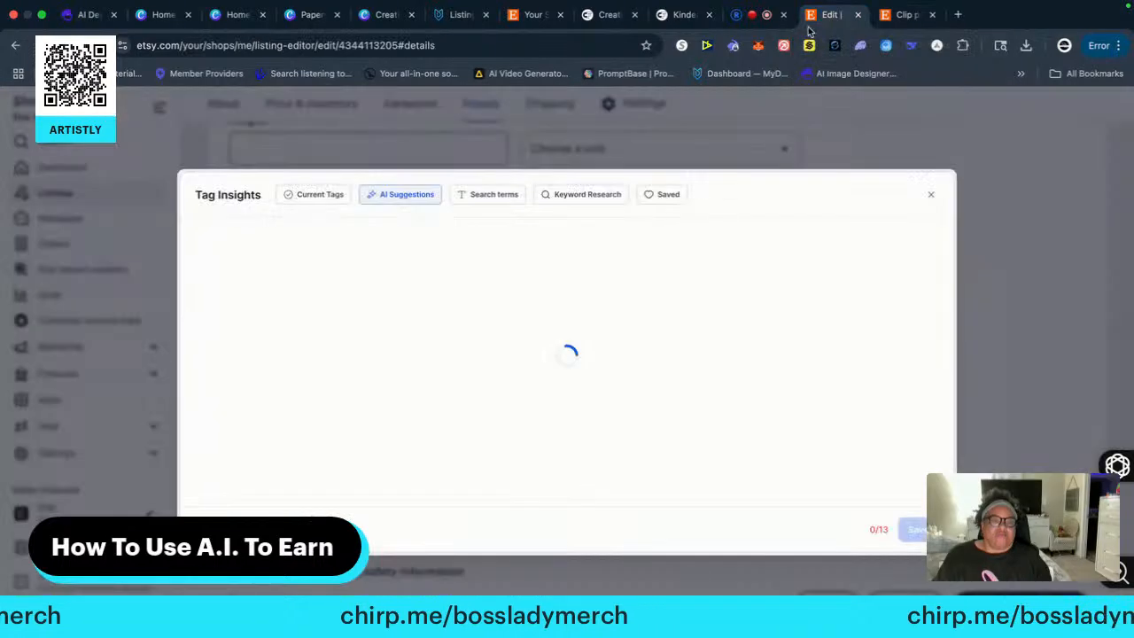
click(931, 194)
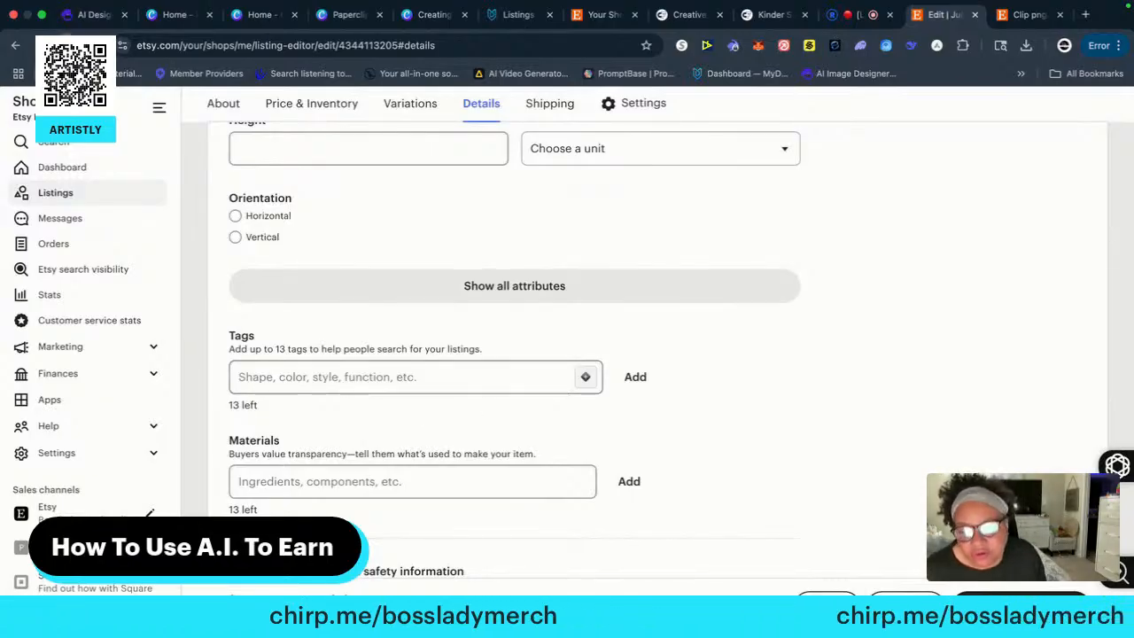
key(super+r)
click(611, 246)
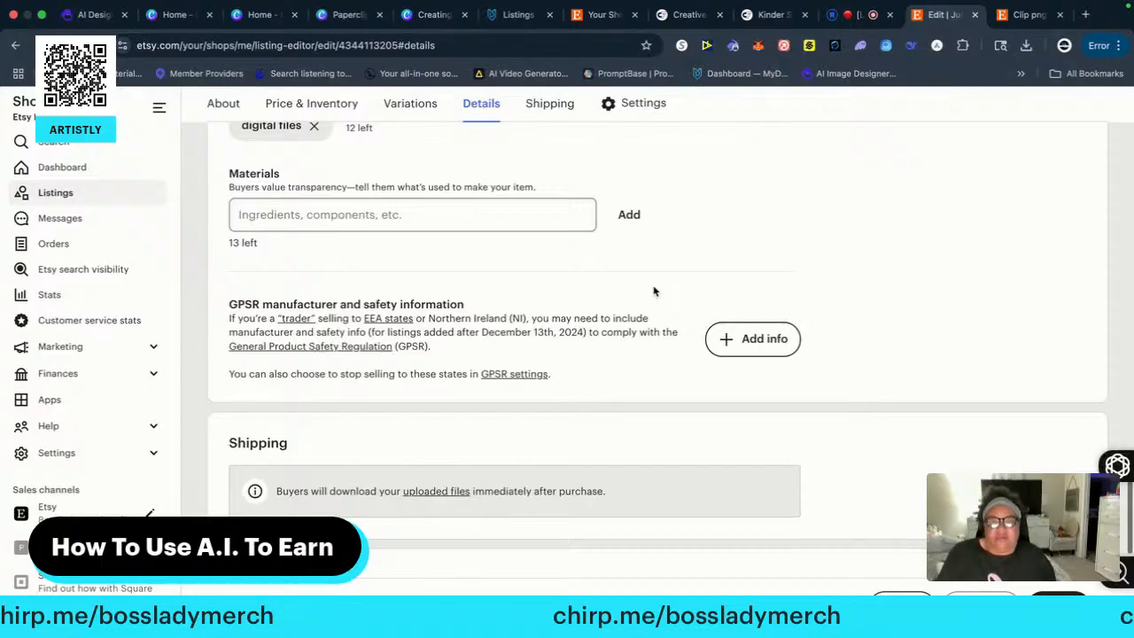
Reopen Tag Insights for the listing, load its AI tag suggestions and dismiss the cash-back pop-up
scroll(467, 306, up, 8)
scroll(468, 301, up, 10)
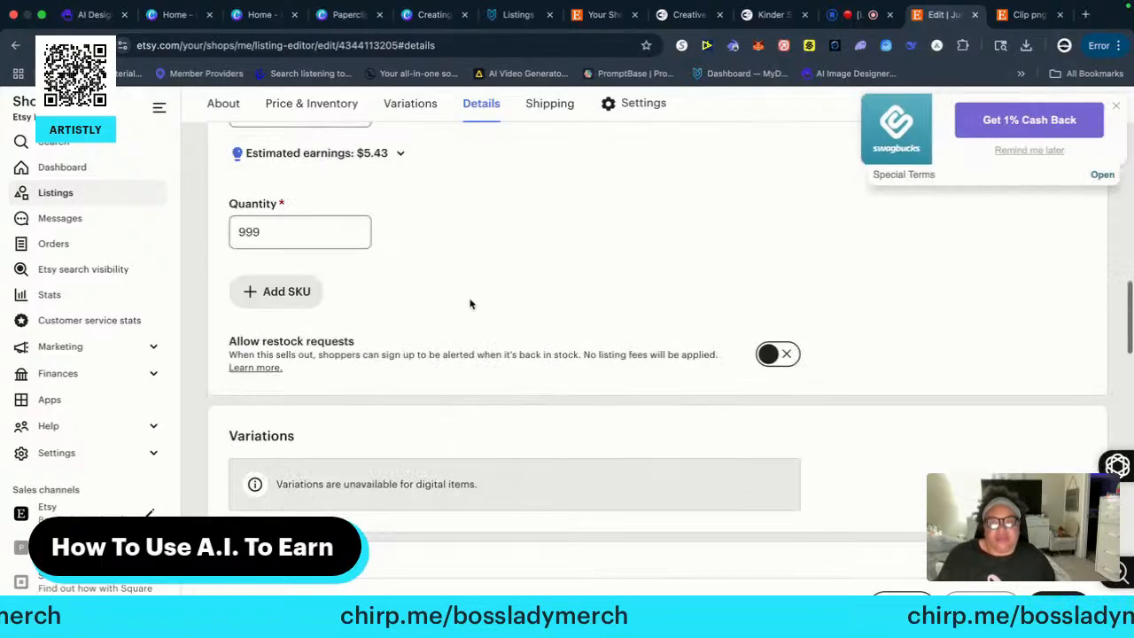
scroll(477, 303, up, 10)
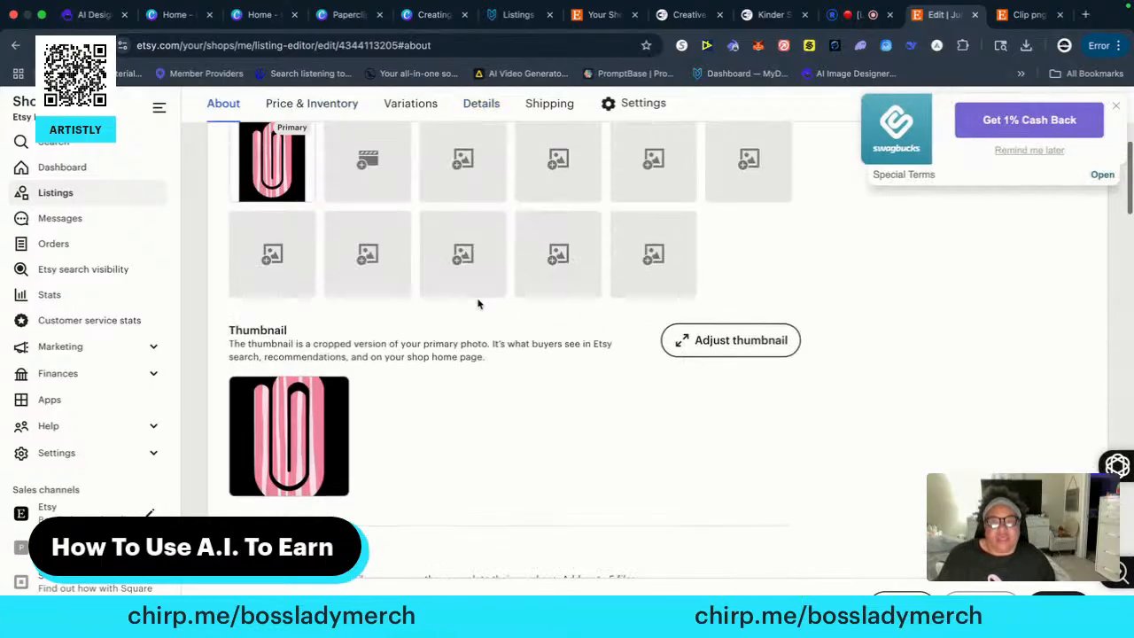
scroll(476, 295, down, 10)
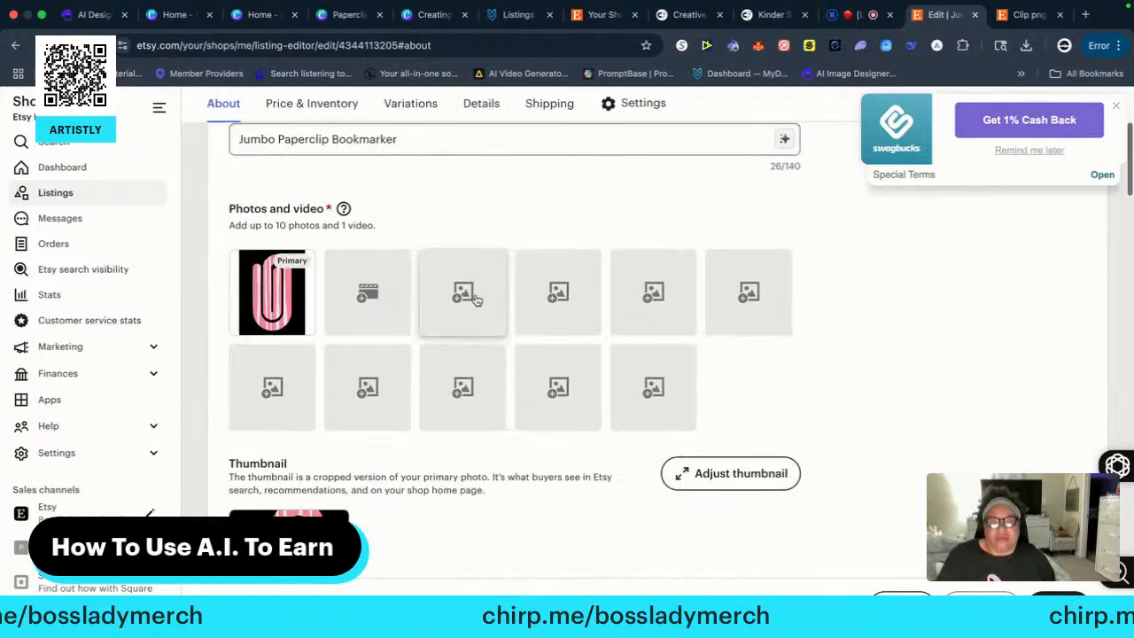
scroll(478, 305, down, 15)
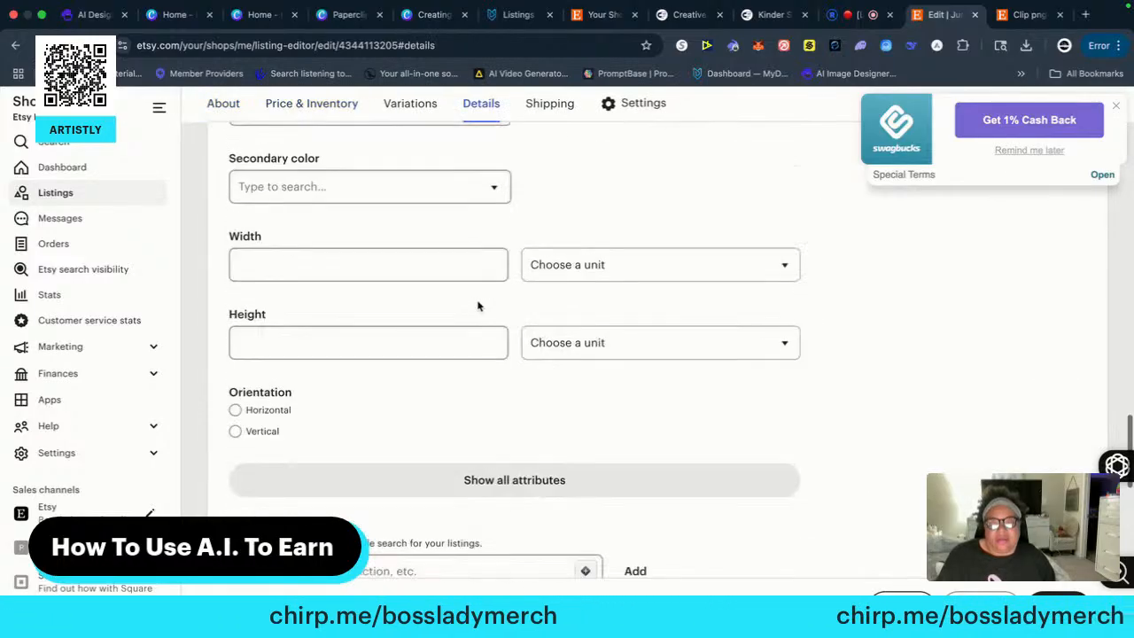
scroll(478, 305, down, 4)
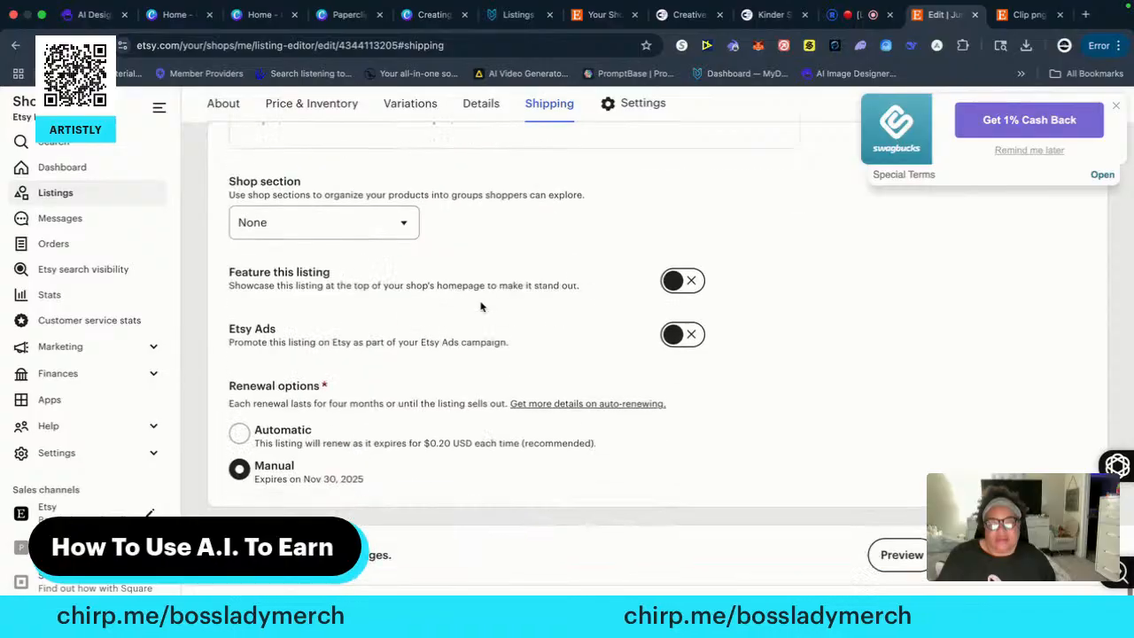
scroll(482, 308, up, 7)
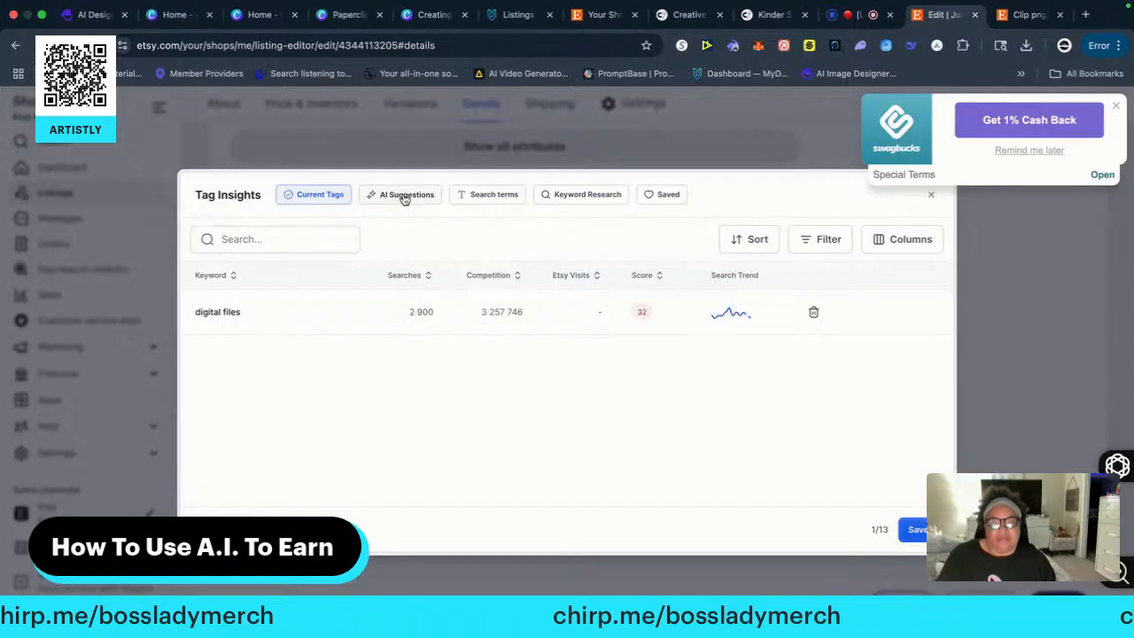
click(404, 197)
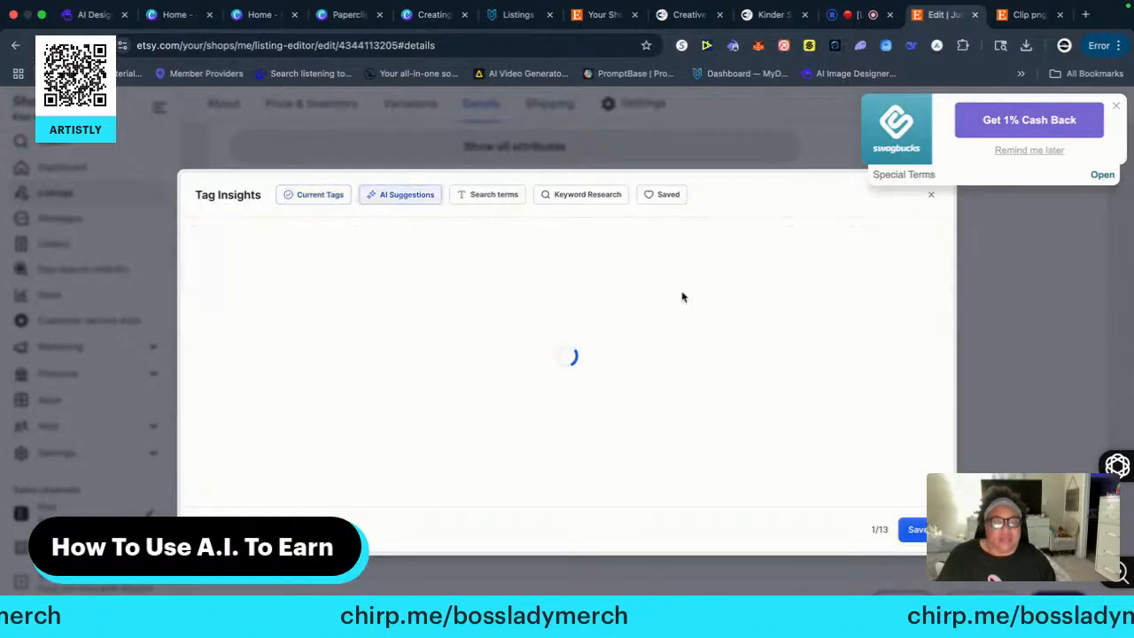
click(1117, 109)
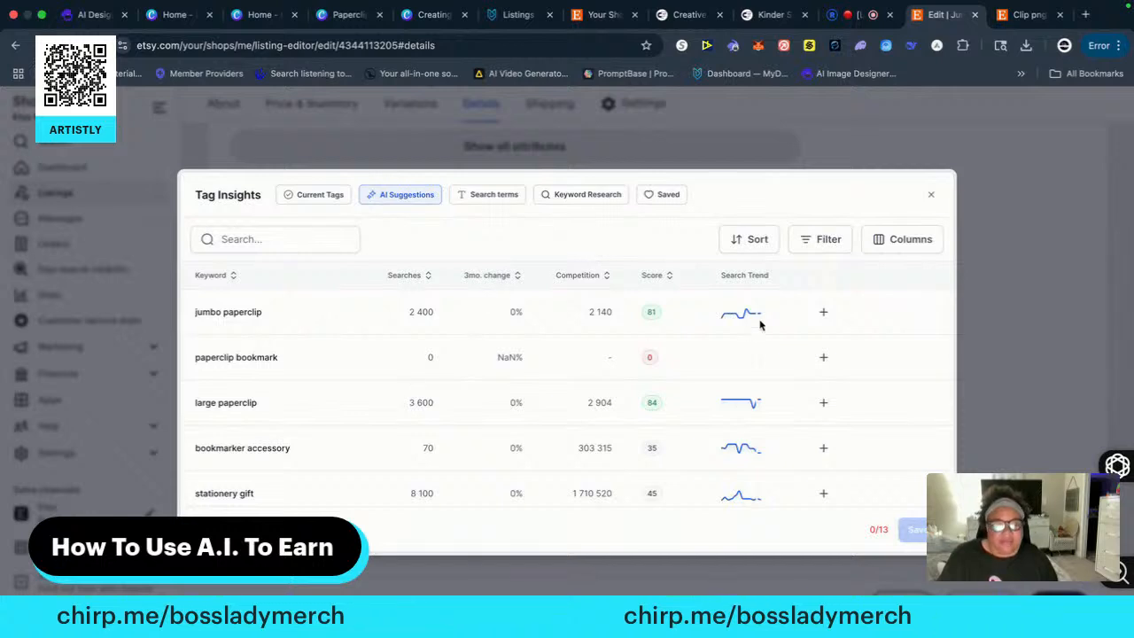
Select the suggested tags jumbo paperclip, large paperclip, bookmarker accessory, stationery gift, office supplies, book lover gift and reading accessory
click(822, 311)
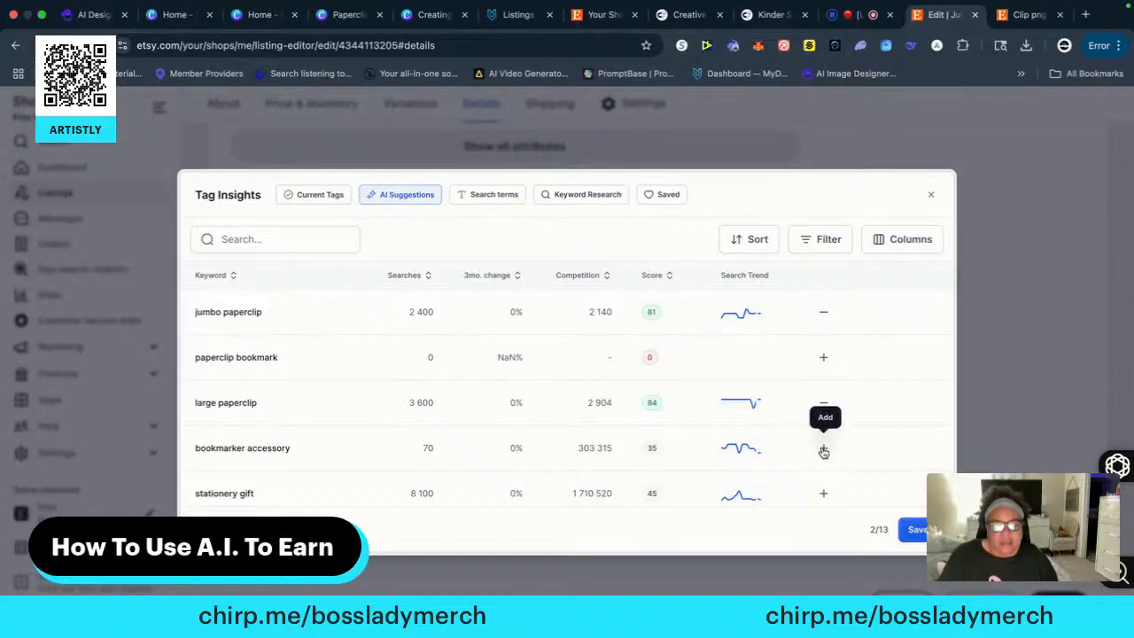
click(823, 447)
click(823, 493)
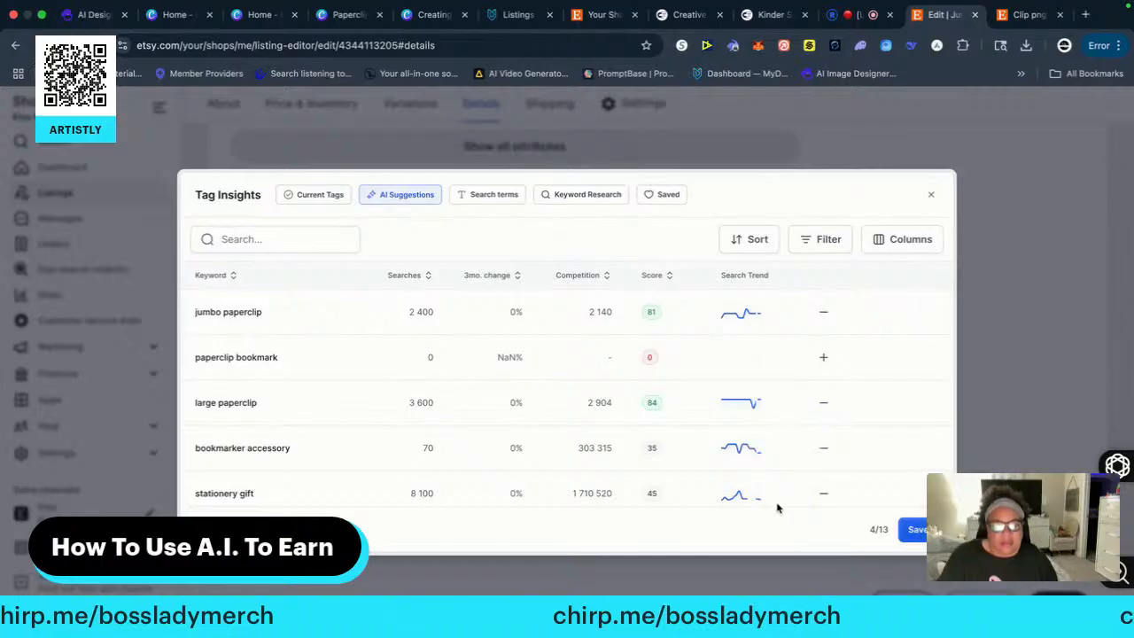
scroll(779, 500, down, 2)
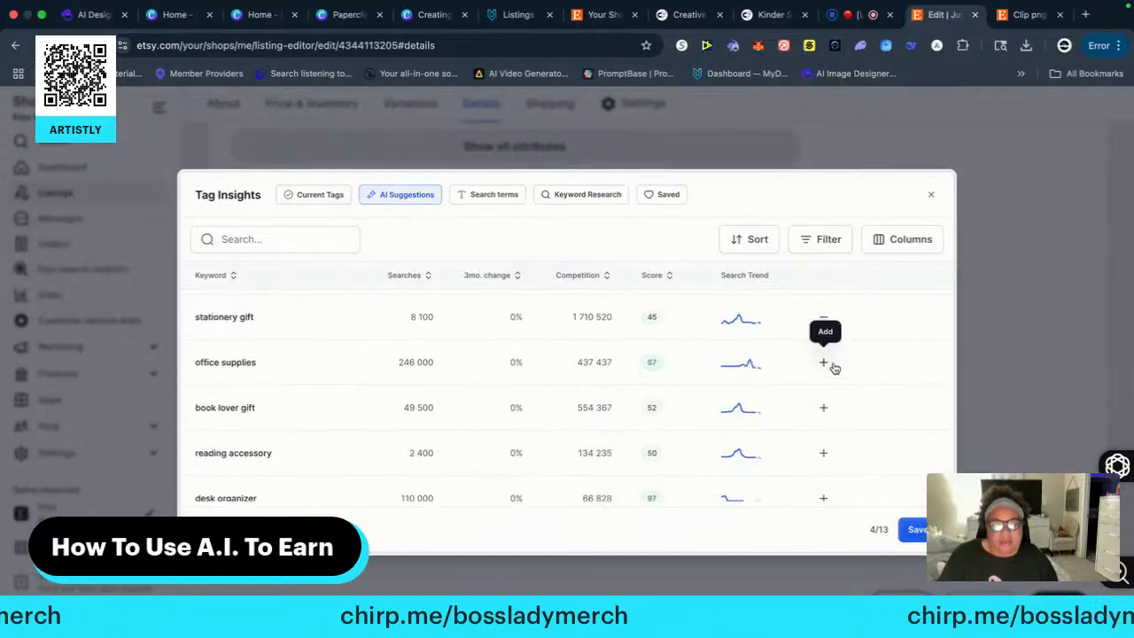
click(824, 363)
click(821, 409)
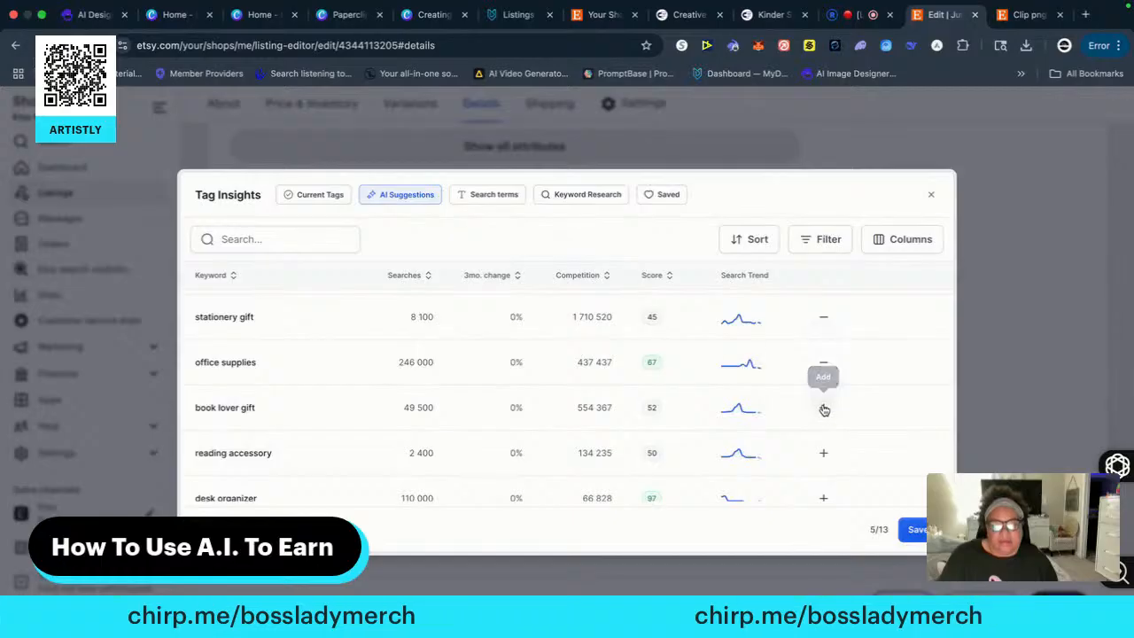
click(822, 453)
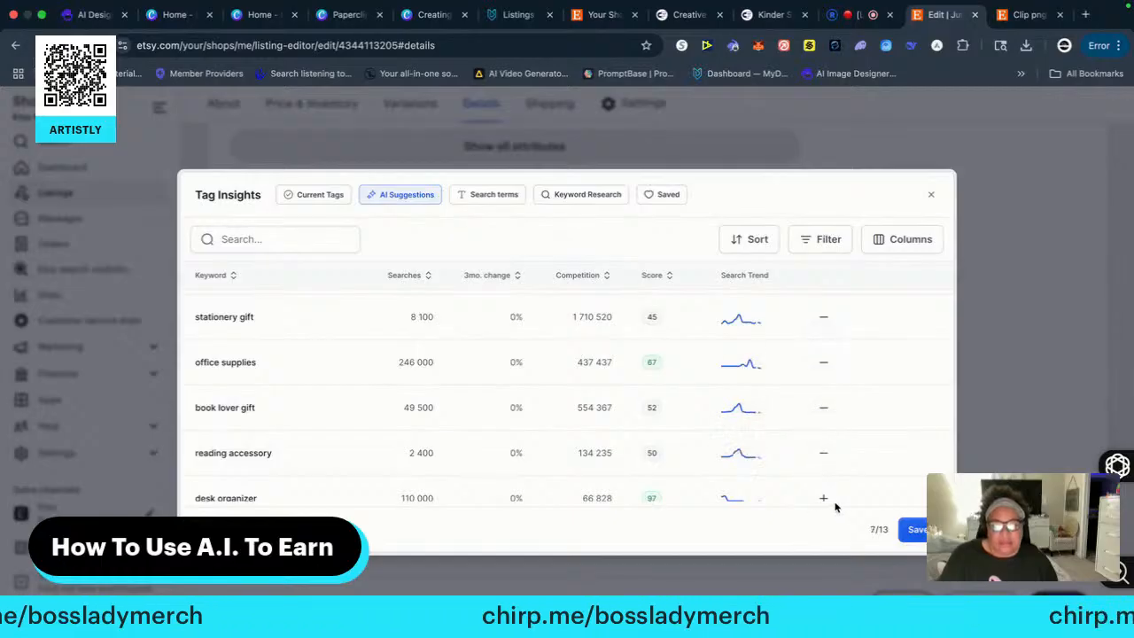
Add the suggested tags fun bookmark, unique bookmark, book clip and stationery clip to the selection
scroll(821, 494, down, 4)
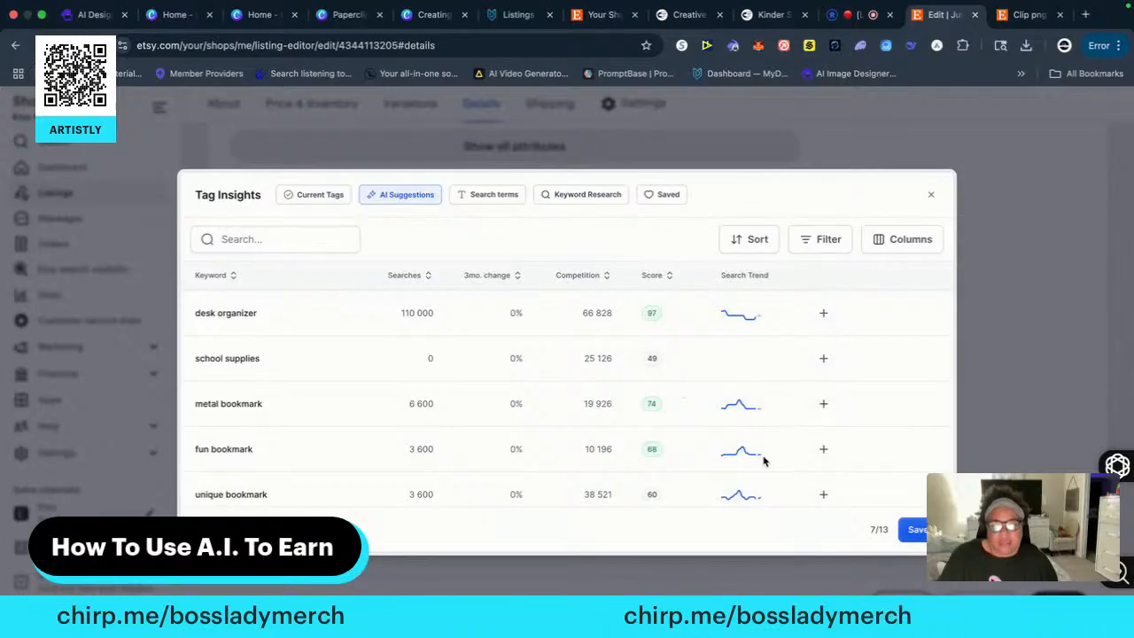
click(823, 449)
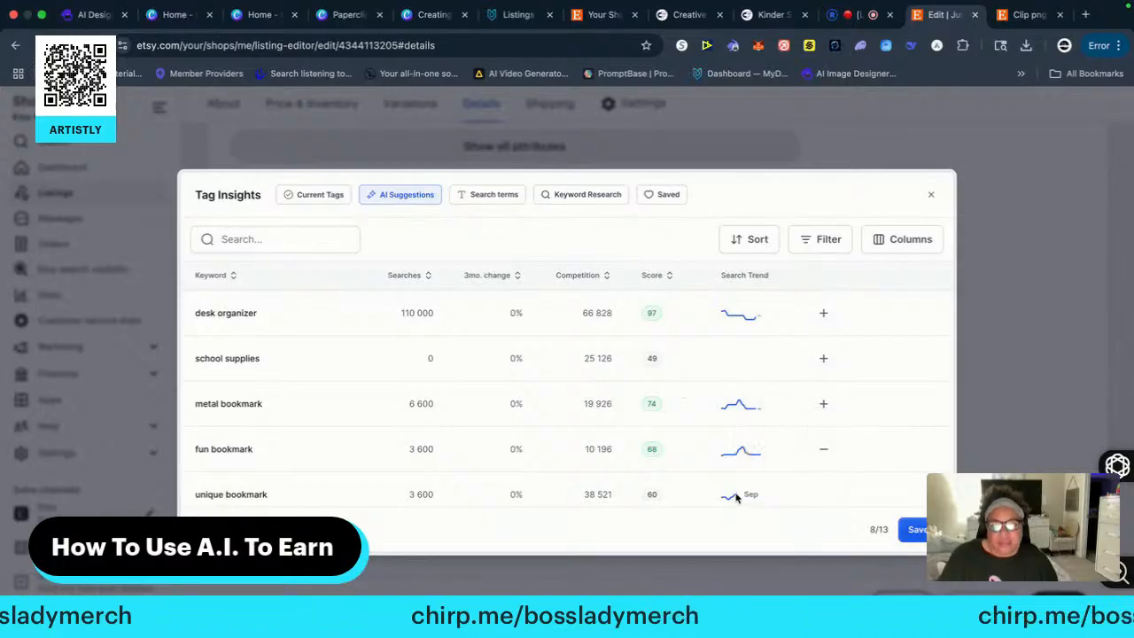
scroll(752, 489, down, 1)
click(813, 471)
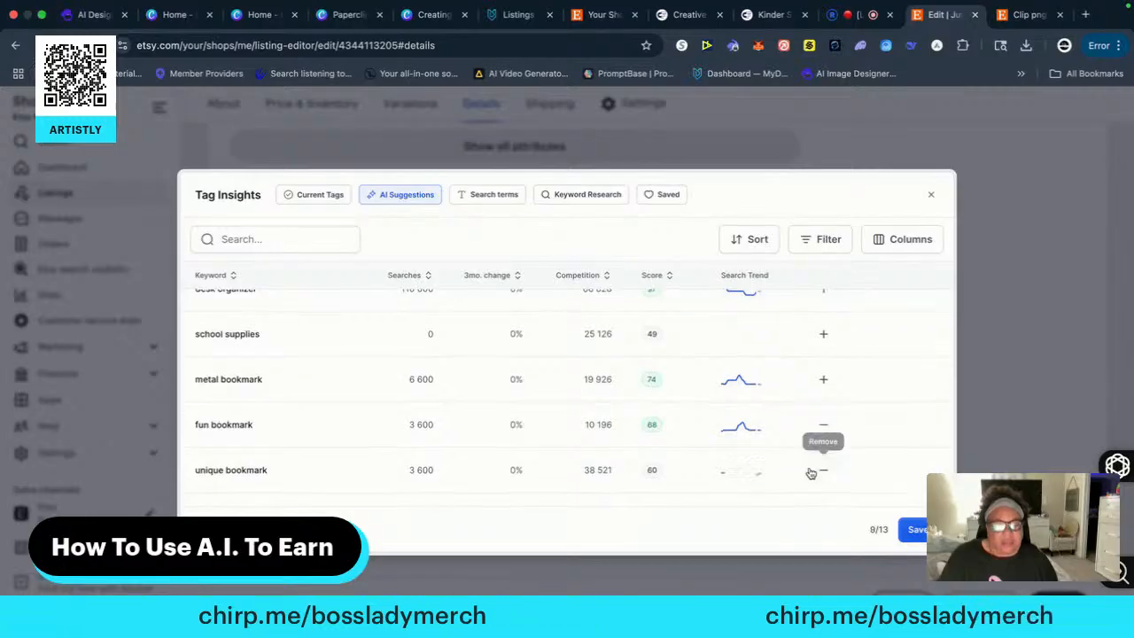
scroll(770, 460, down, 5)
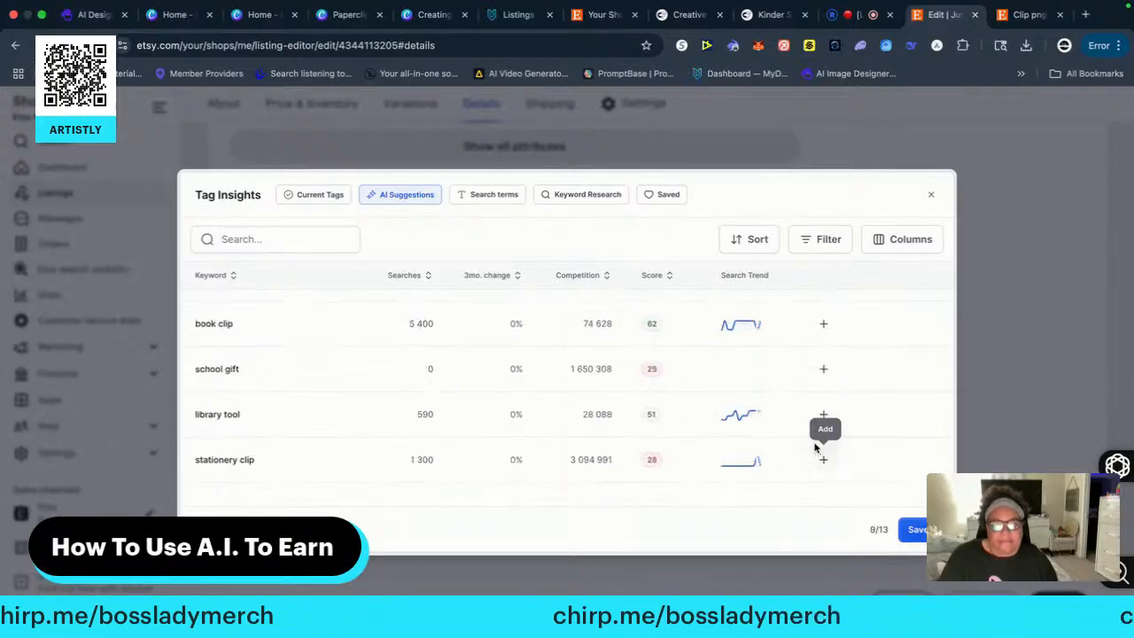
click(823, 324)
click(823, 460)
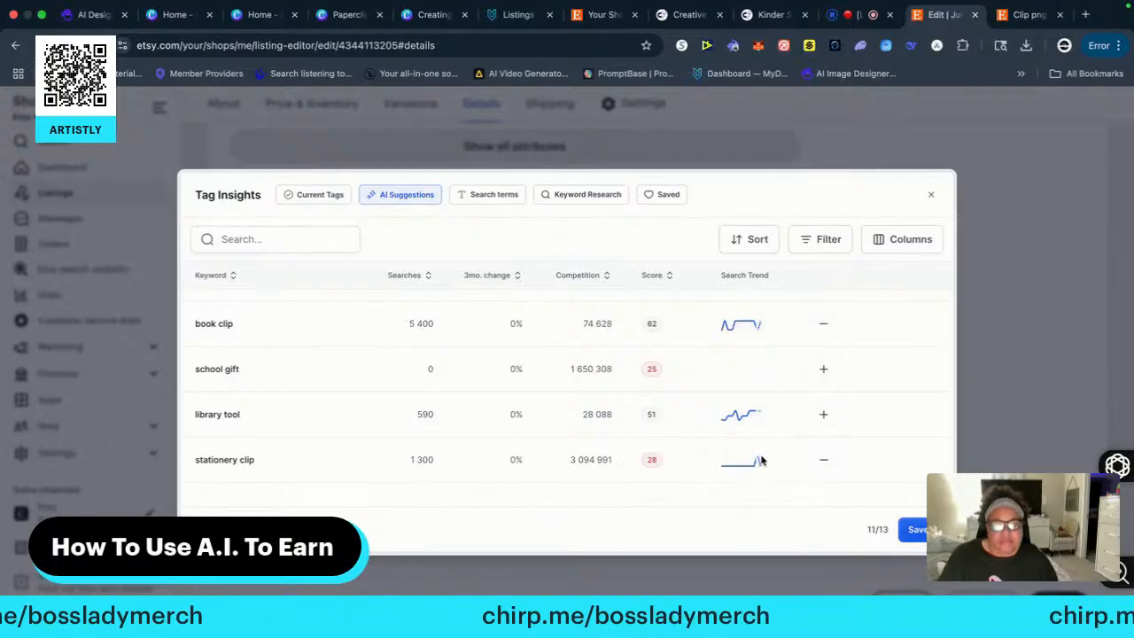
Fill the last two of the 13 tag slots with the suggestions library tool and desk organizer
scroll(788, 421, up, 1)
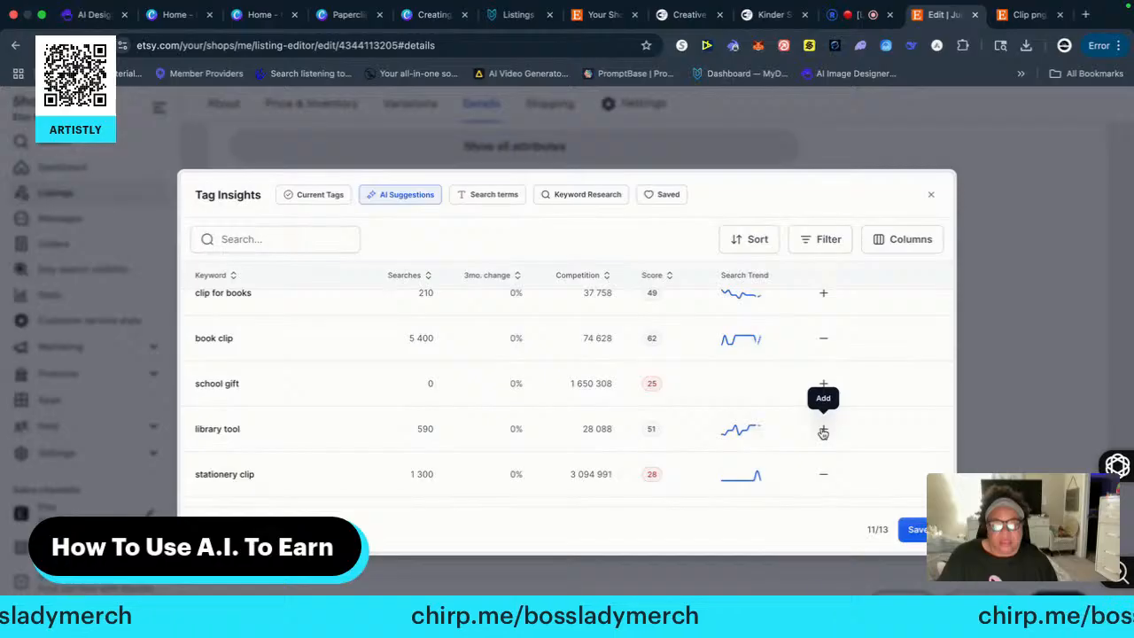
click(823, 432)
scroll(791, 408, down, 5)
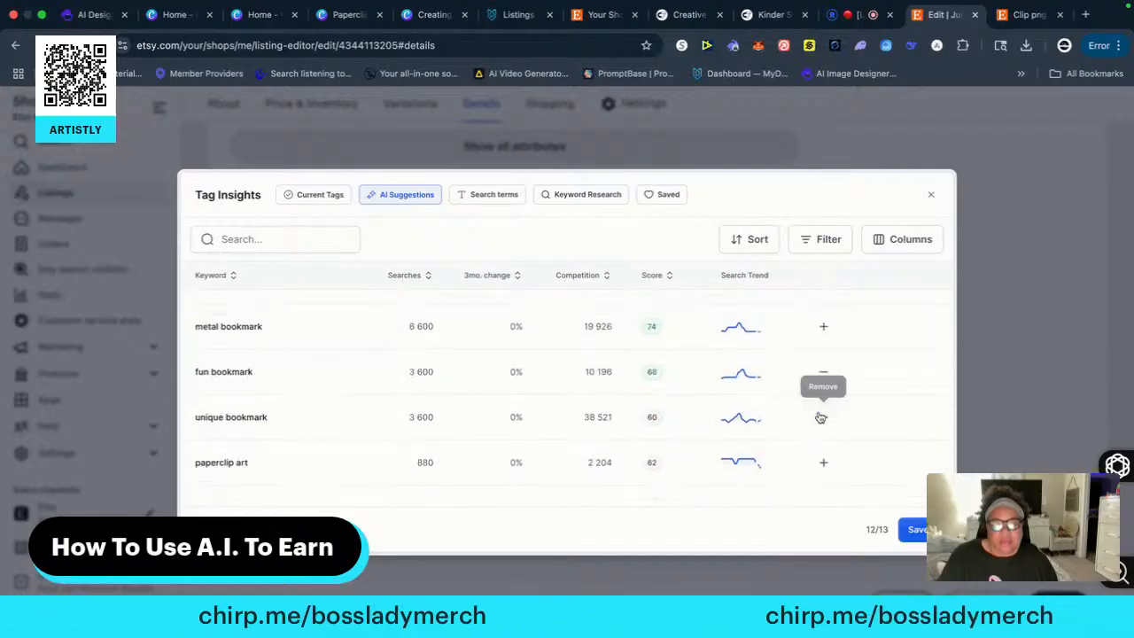
scroll(817, 364, up, 1)
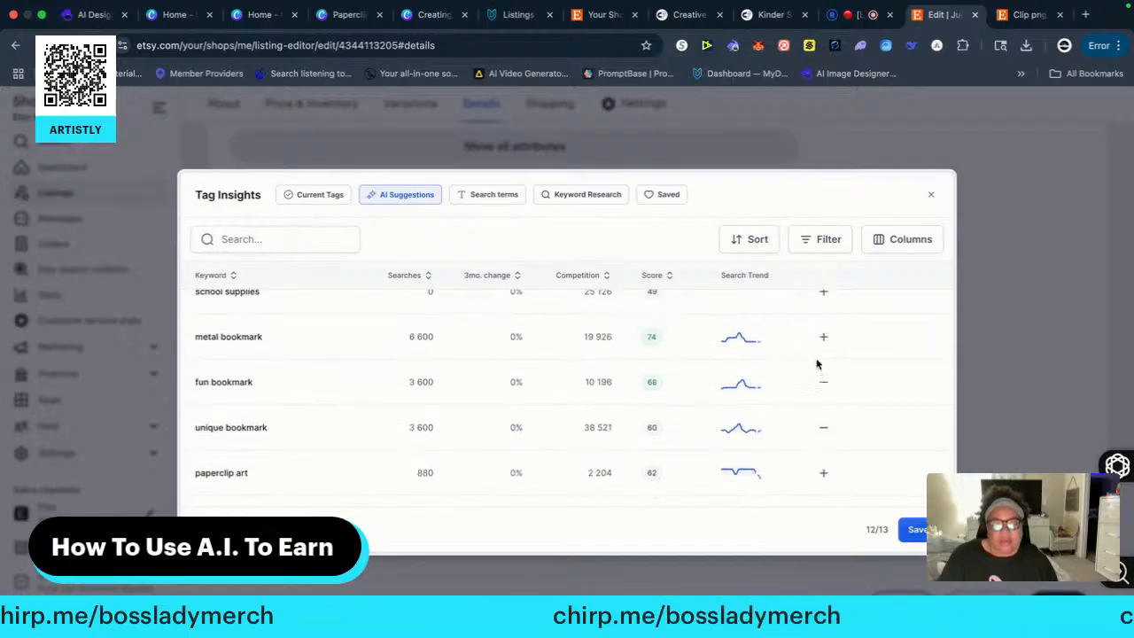
scroll(817, 364, up, 3)
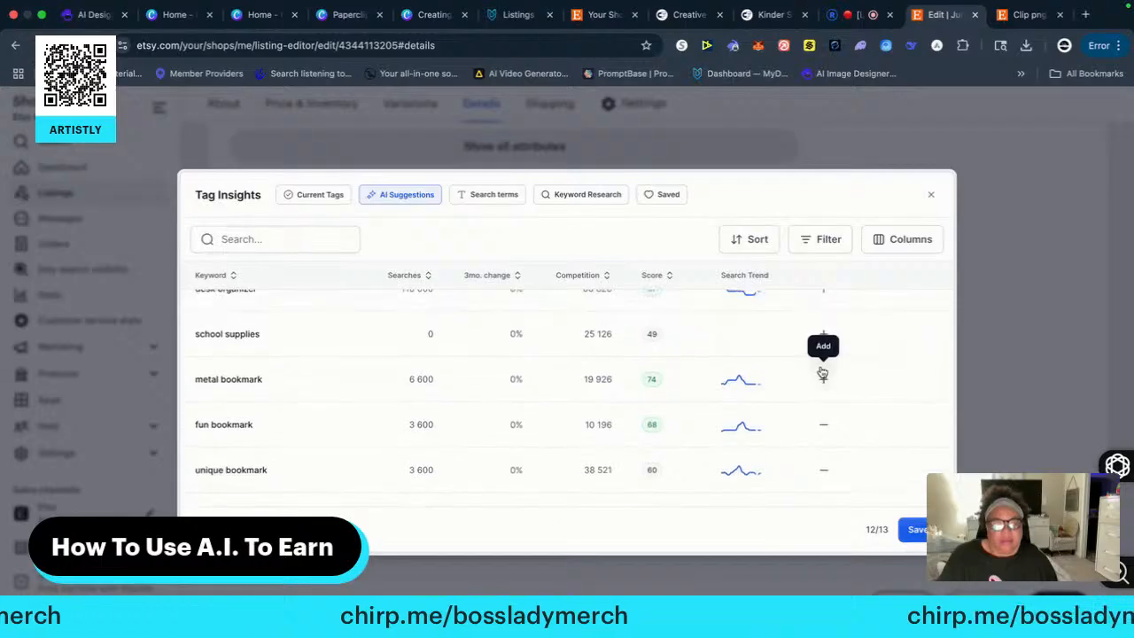
scroll(822, 373, up, 5)
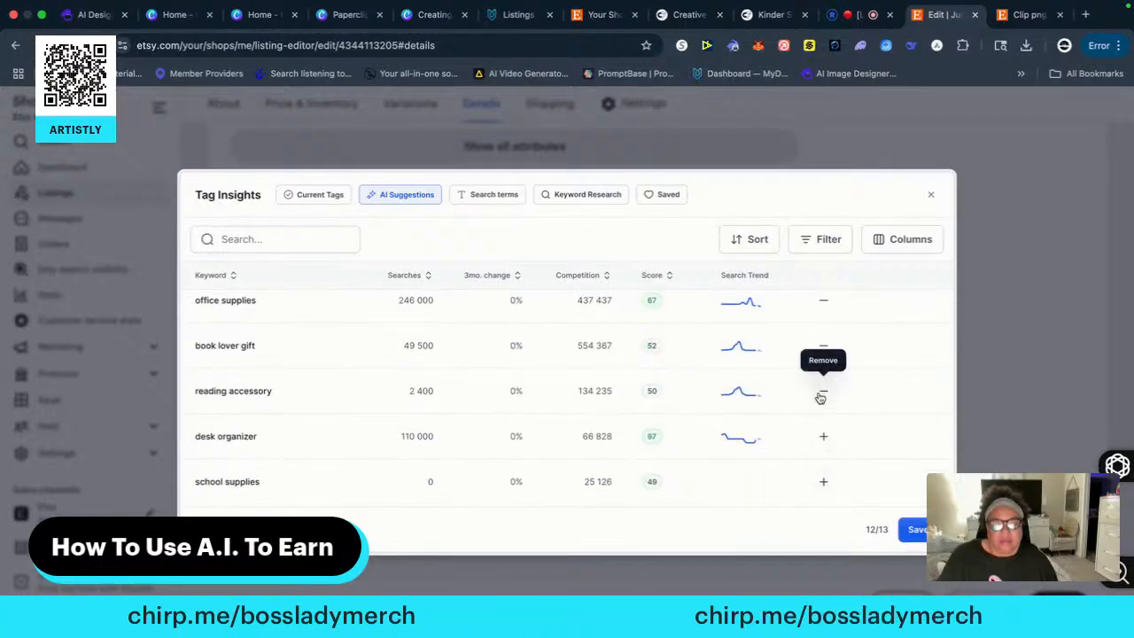
click(824, 439)
Try to save the selected AI-suggested tags to the listing
scroll(802, 394, up, 5)
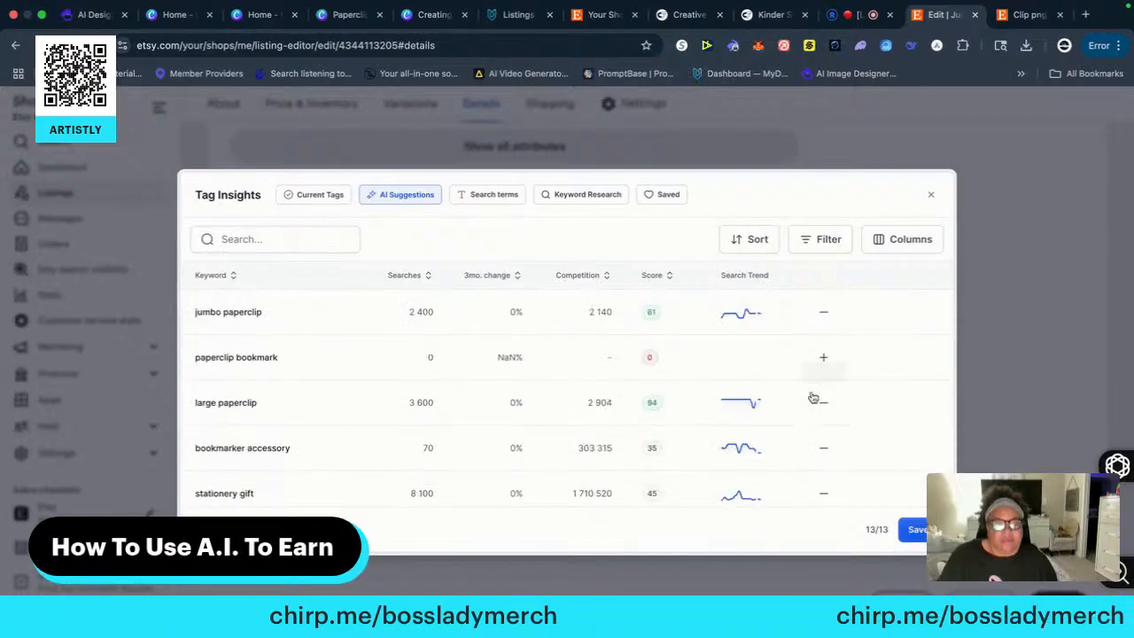
scroll(817, 389, down, 1)
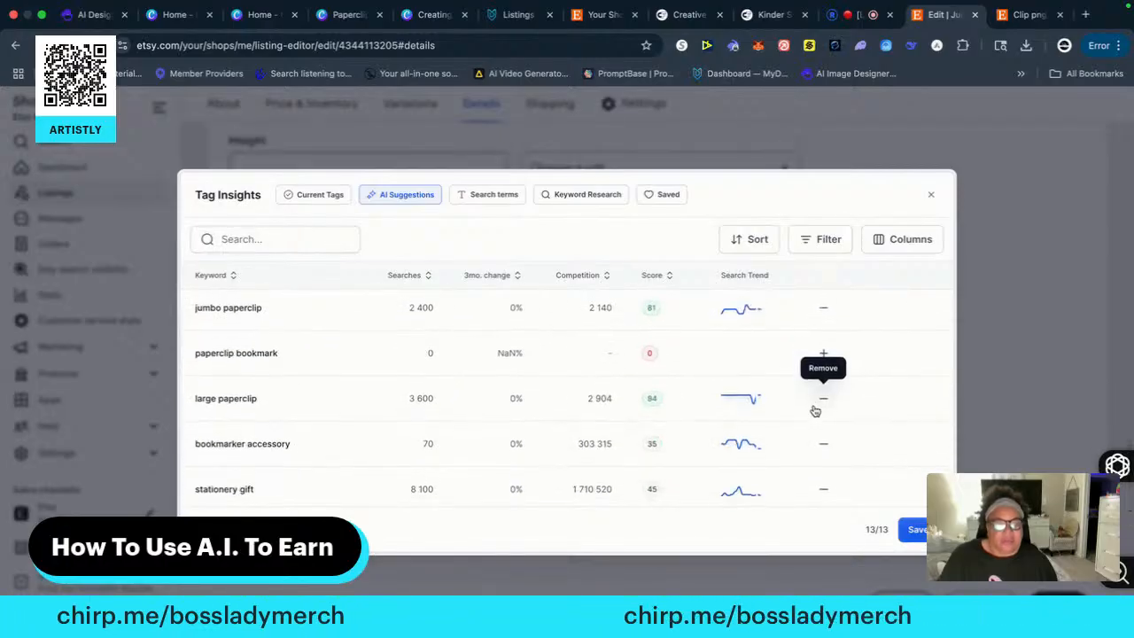
scroll(814, 410, down, 2)
click(912, 529)
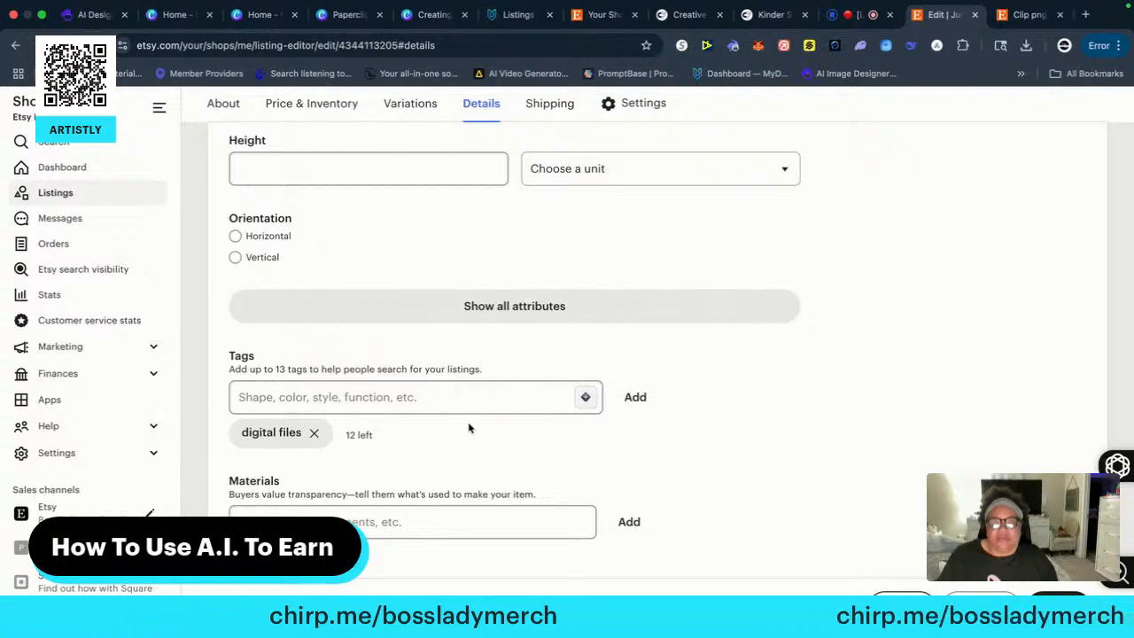
Reopen Tag Insights to check the current tags and AI suggestions, and close it again
click(584, 397)
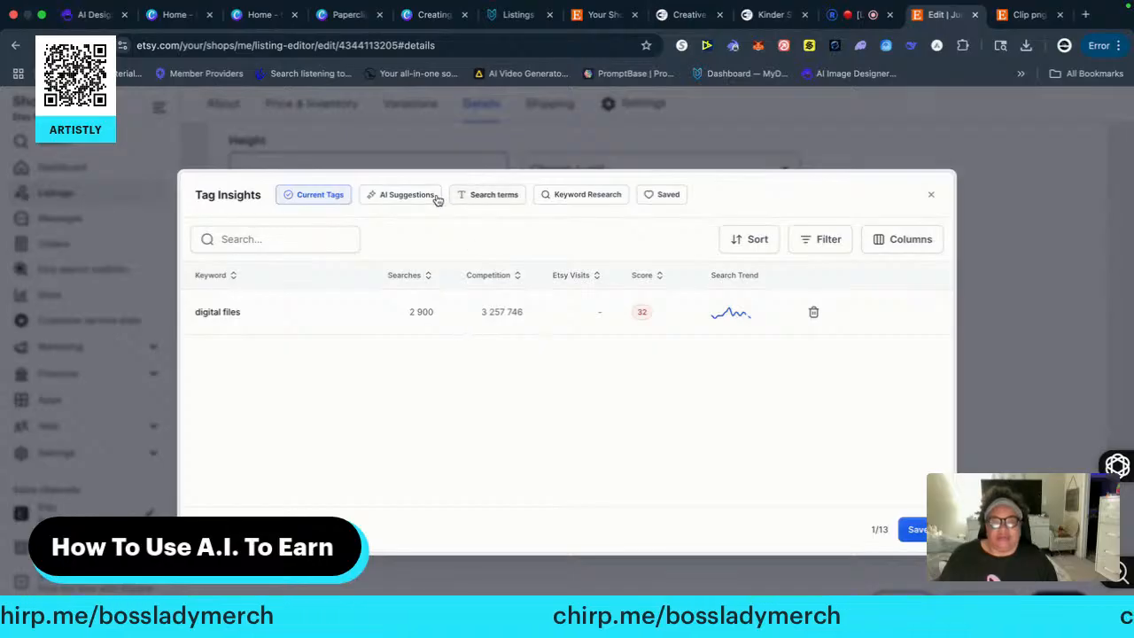
click(401, 197)
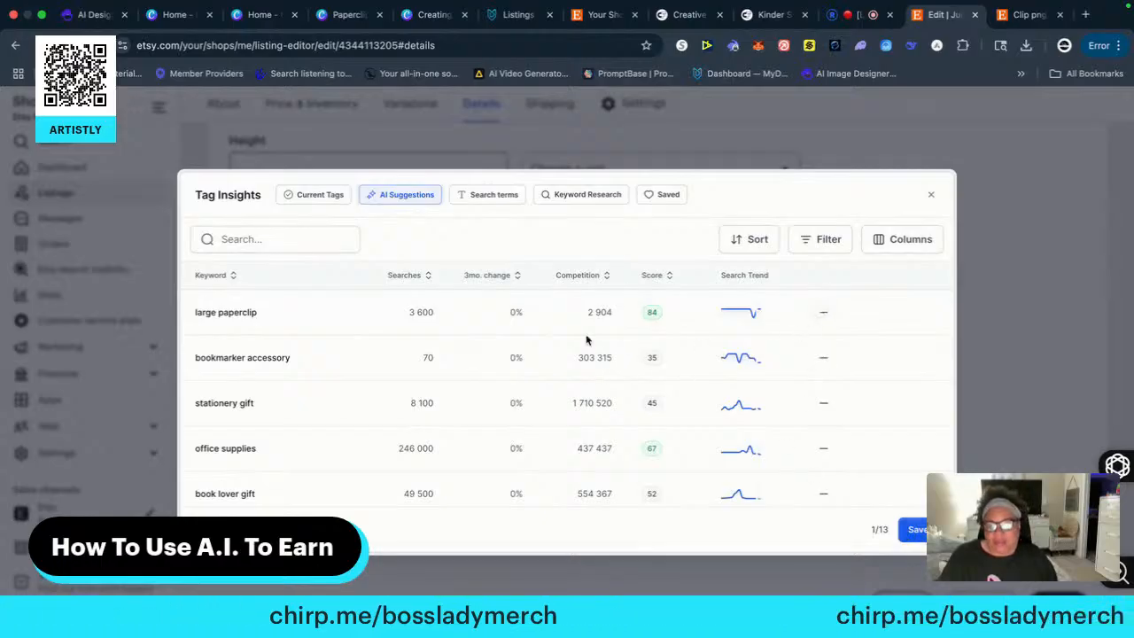
click(931, 197)
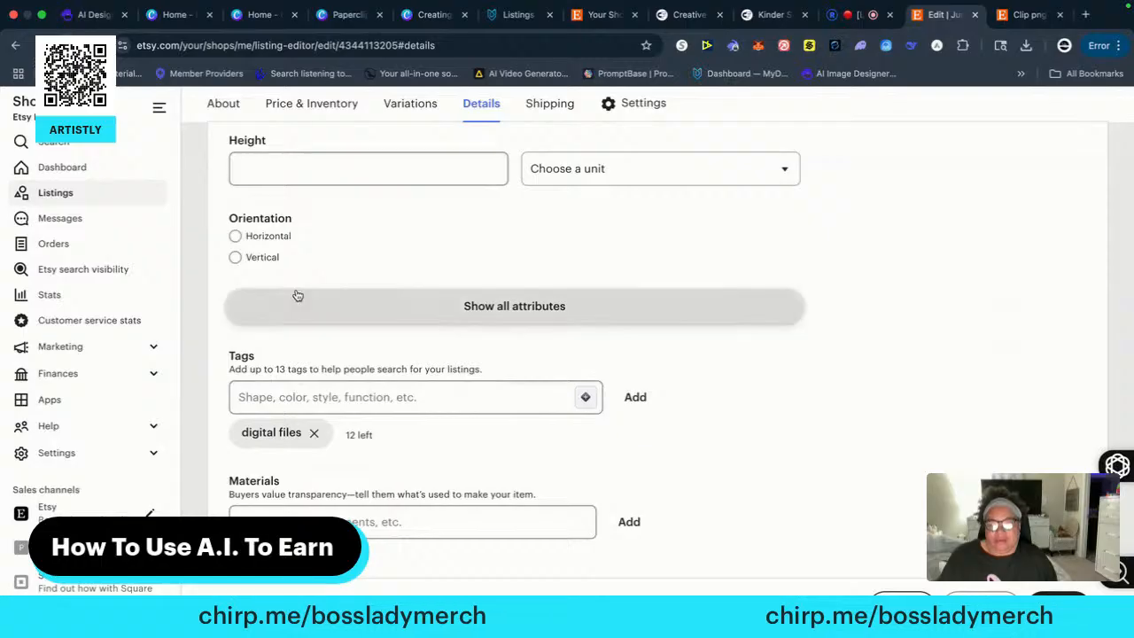
Remove the "digital files" tag from the listing
scroll(301, 298, down, 2)
click(314, 340)
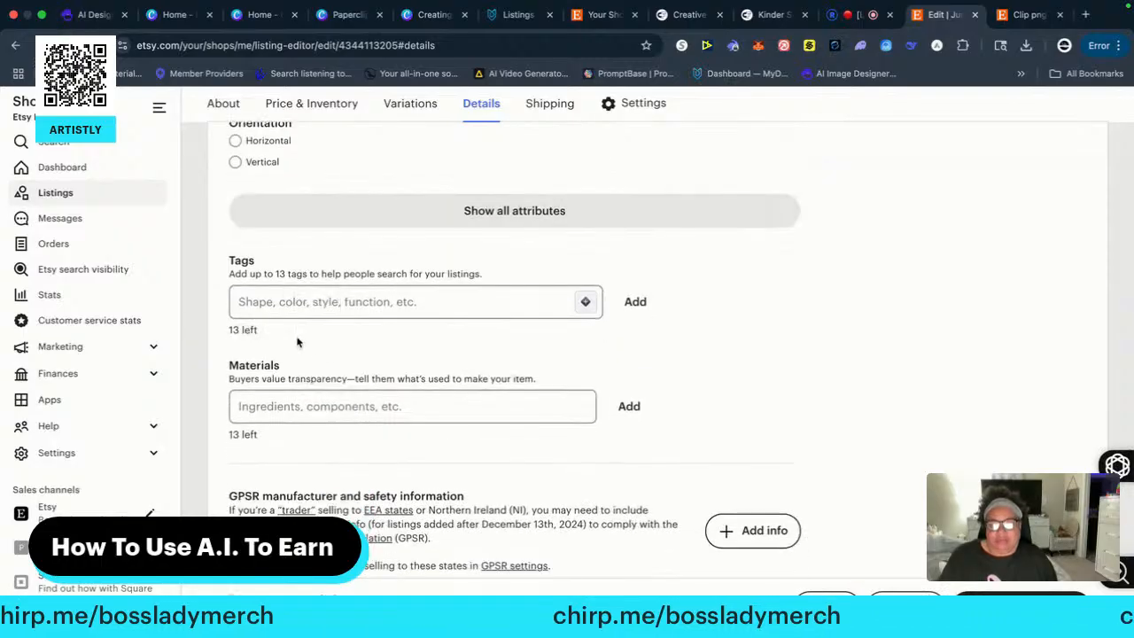
scroll(352, 347, up, 15)
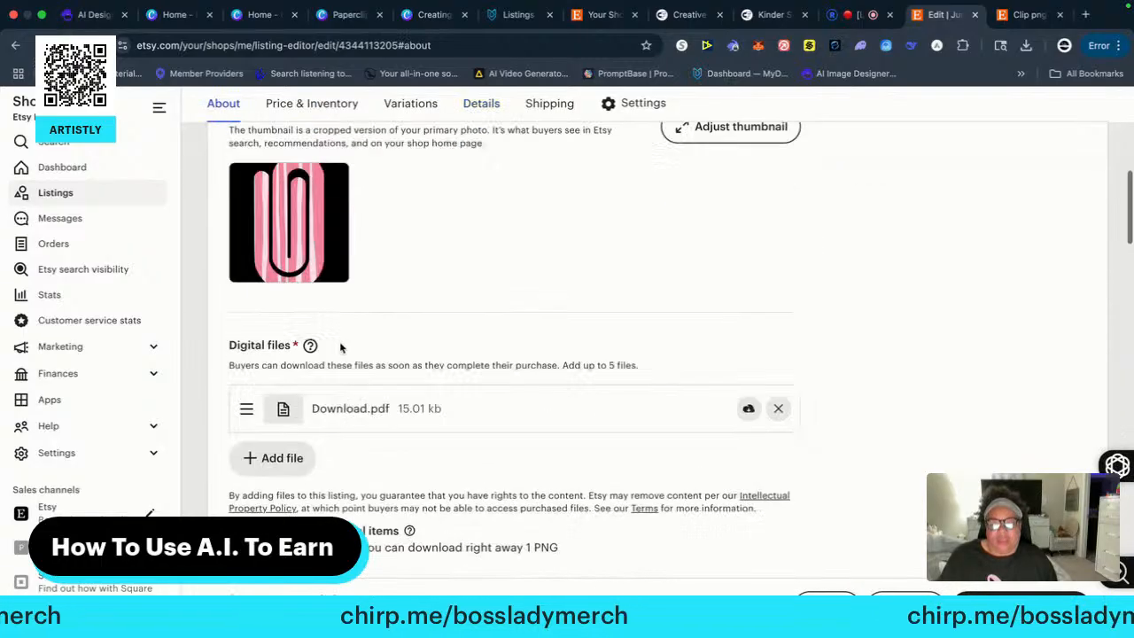
scroll(339, 346, up, 5)
scroll(329, 342, down, 4)
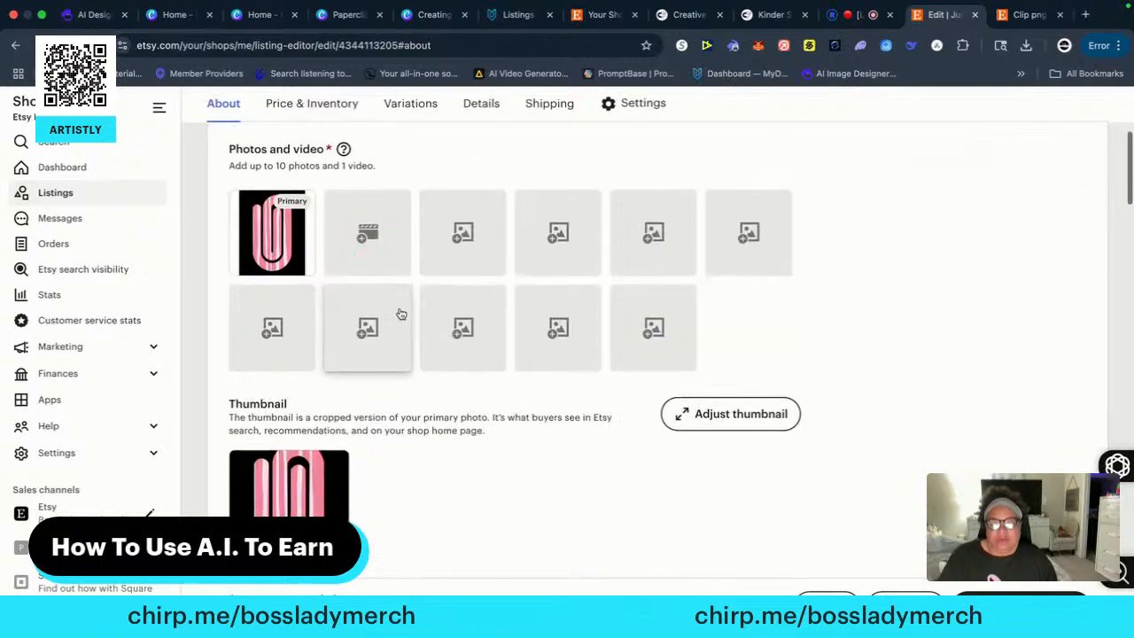
Upload digitalform.png and Frequently Asked Questions.png from the Desktop folder to the listing's photos
click(456, 235)
click(312, 304)
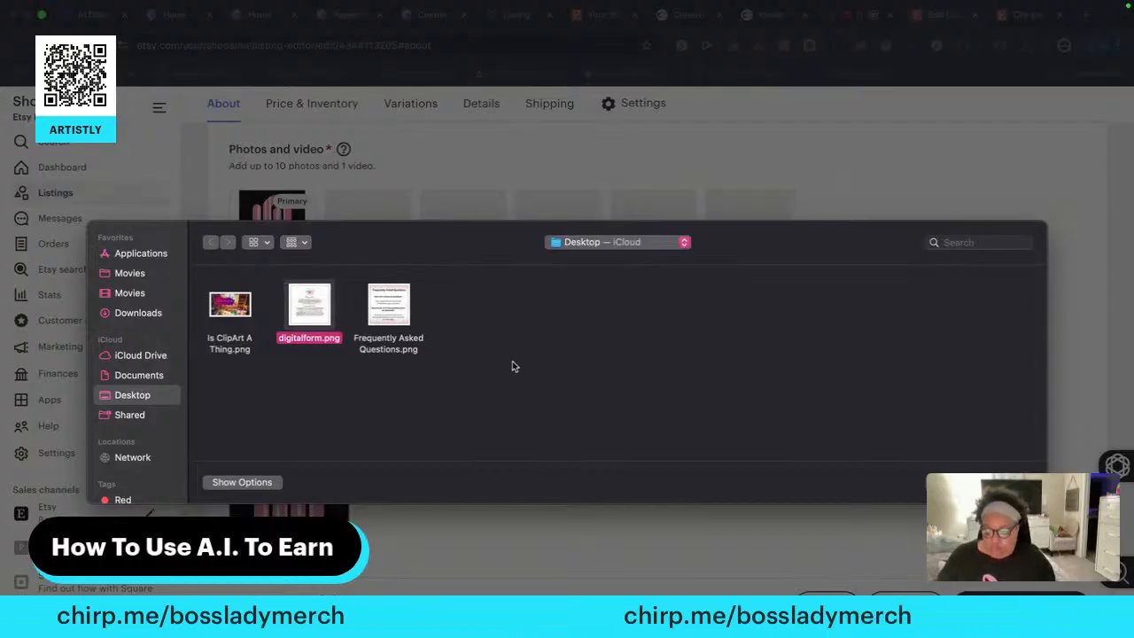
super+click(403, 312)
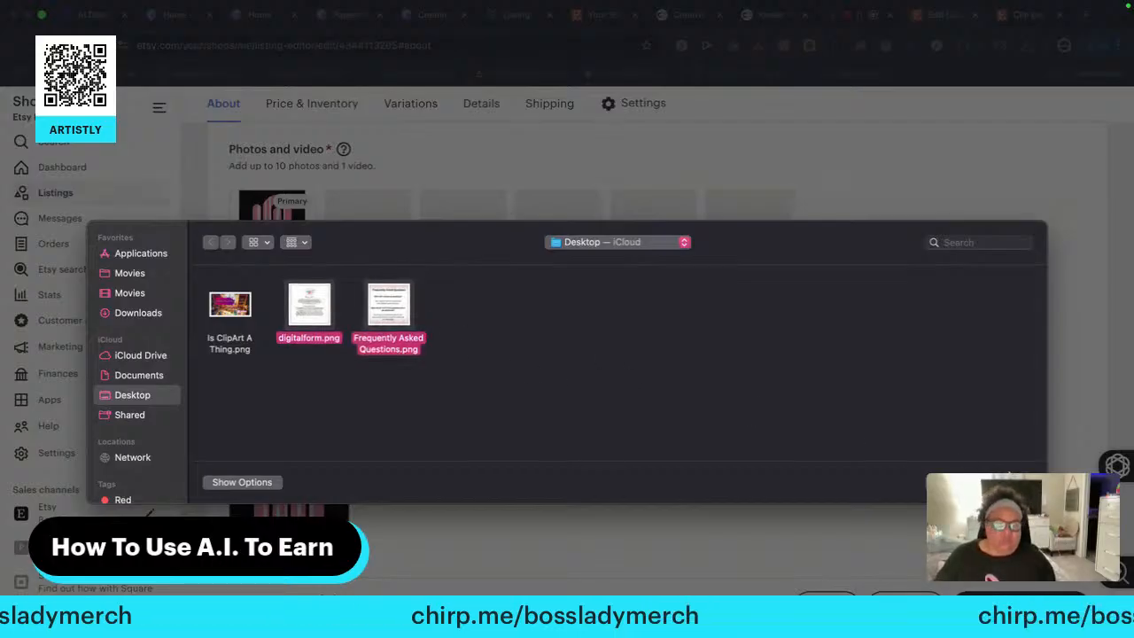
key(Return)
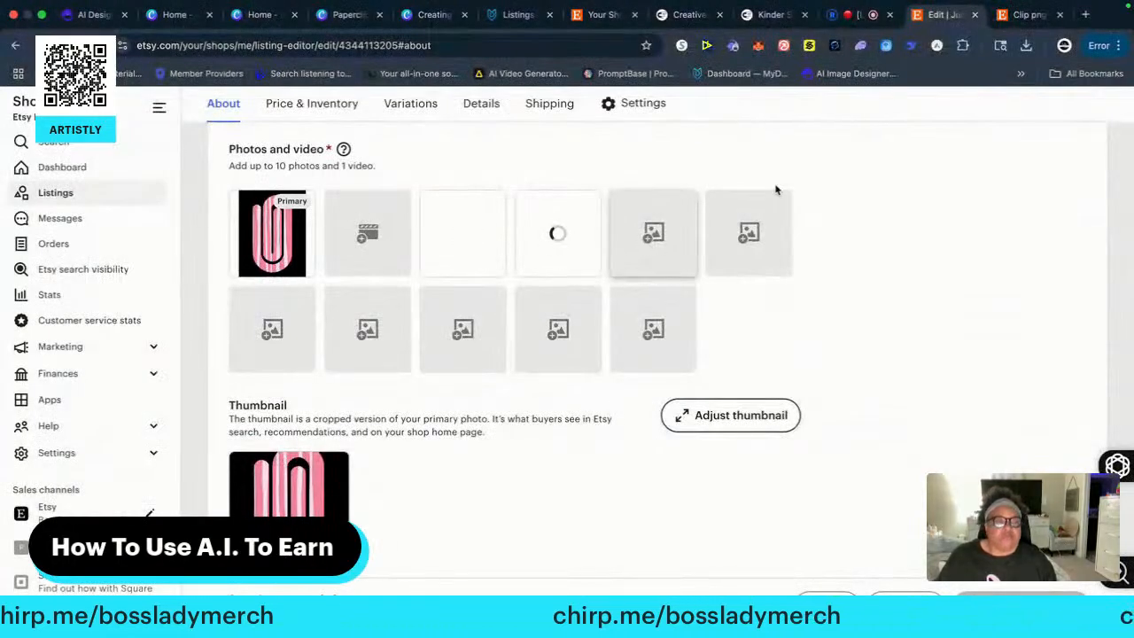
Add the recently downloaded Paperclips.png to the listing photos and move it to the primary photo position
click(1026, 45)
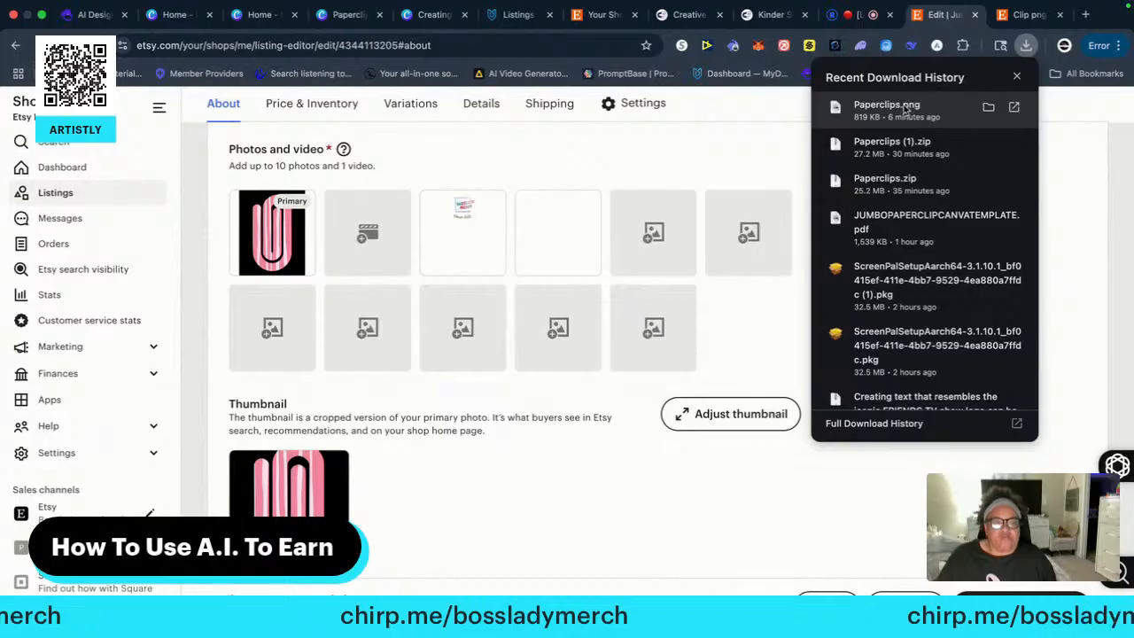
drag(905, 108, 620, 250)
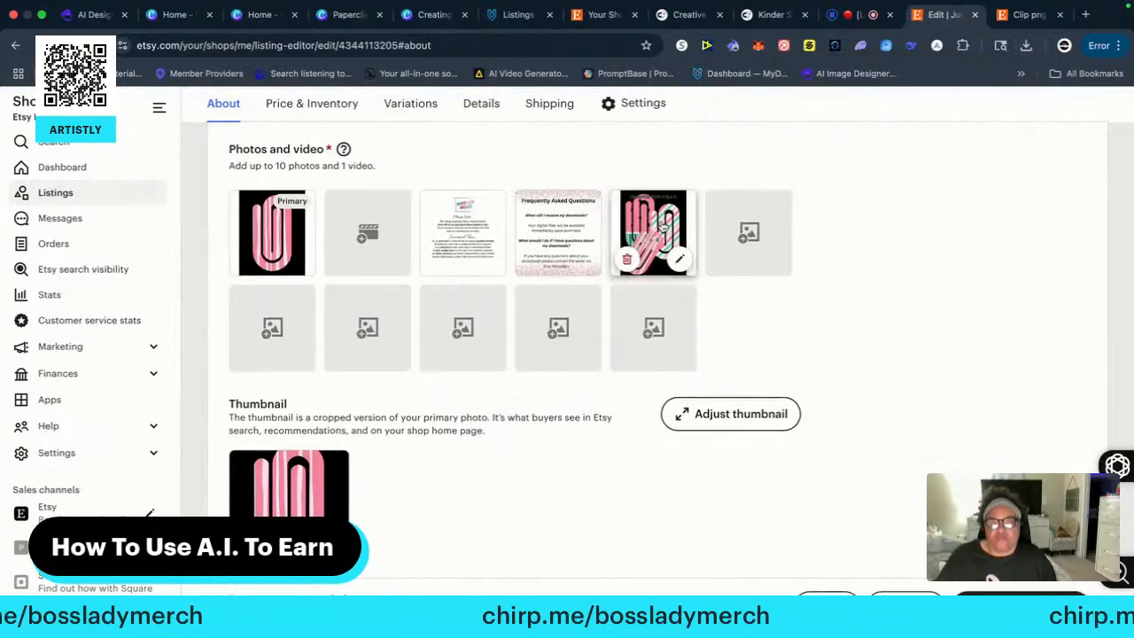
drag(663, 227, 293, 223)
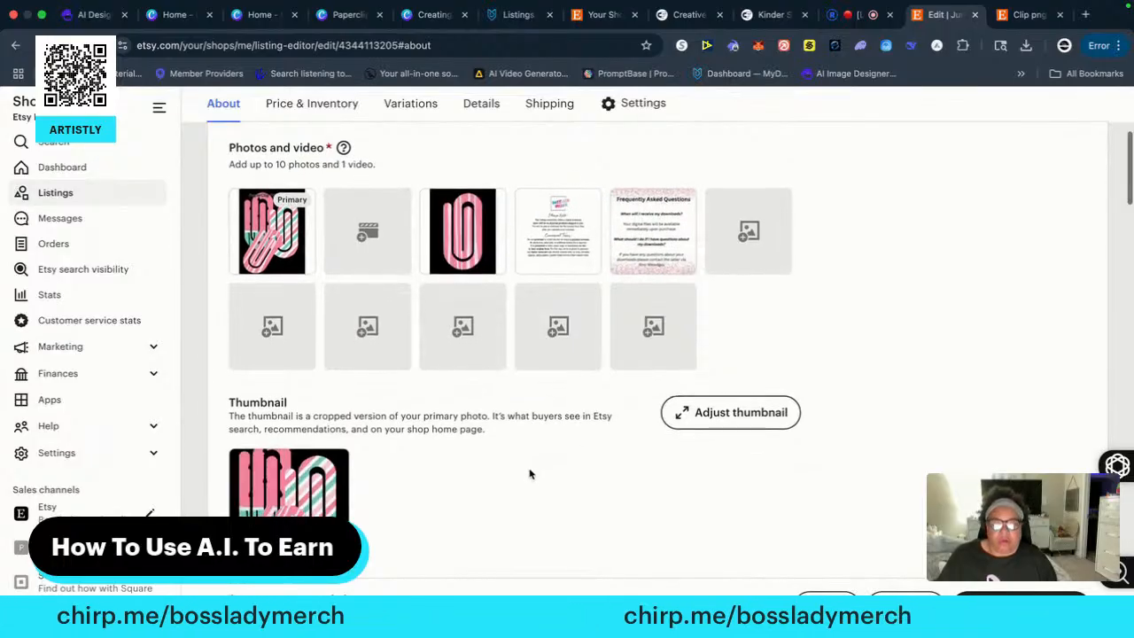
Generate an AI product description from the default request and insert it into the listing's description
scroll(531, 470, down, 4)
scroll(534, 466, down, 3)
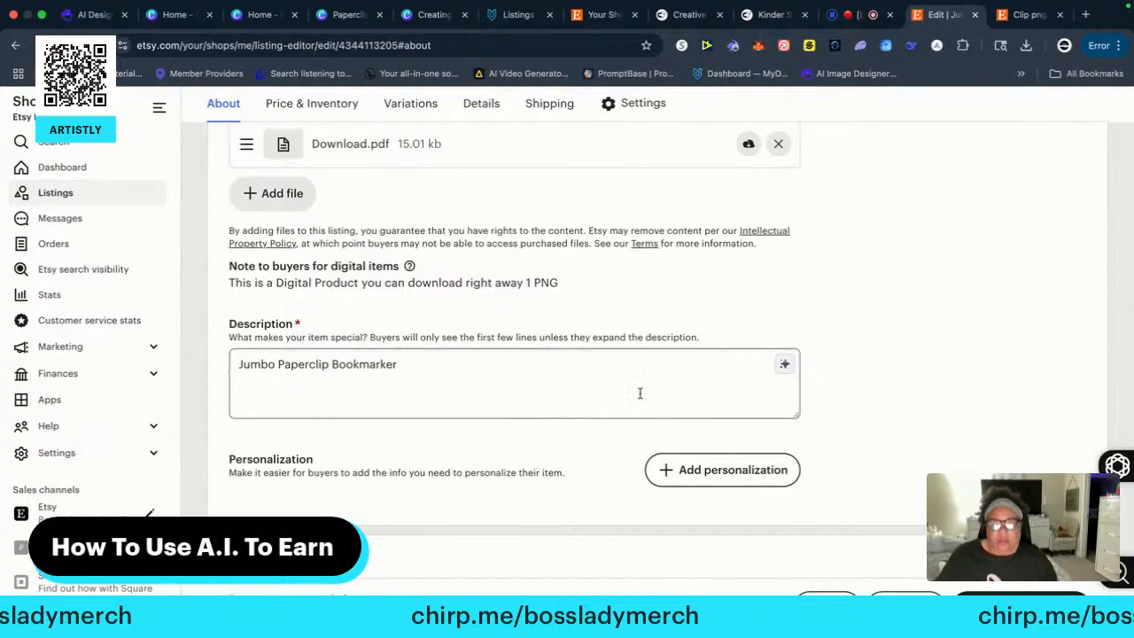
click(783, 363)
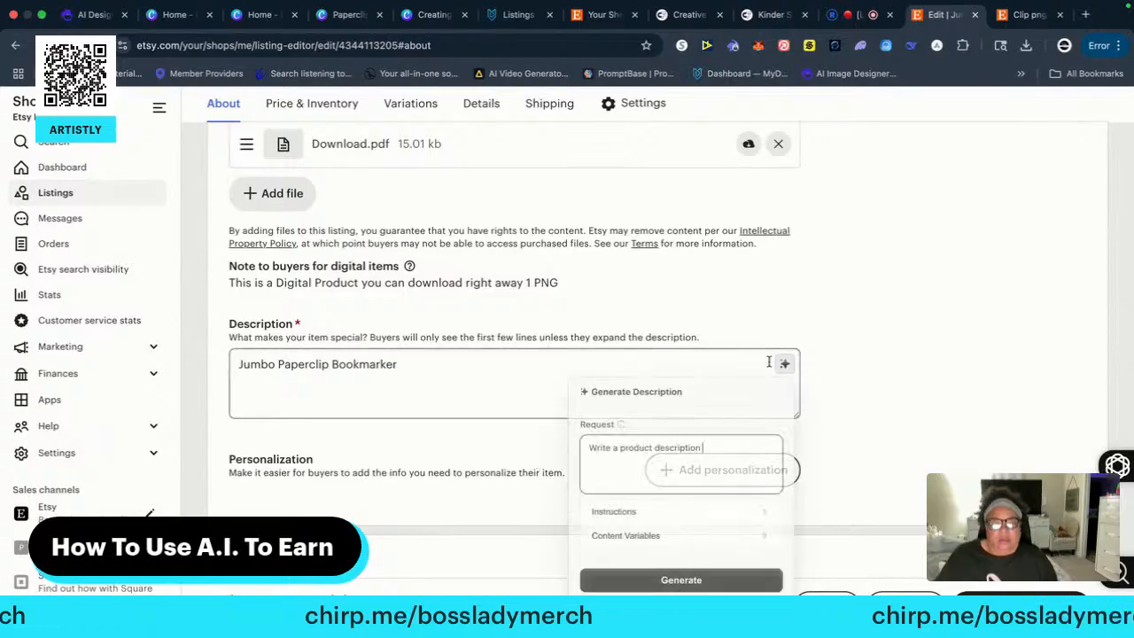
click(671, 577)
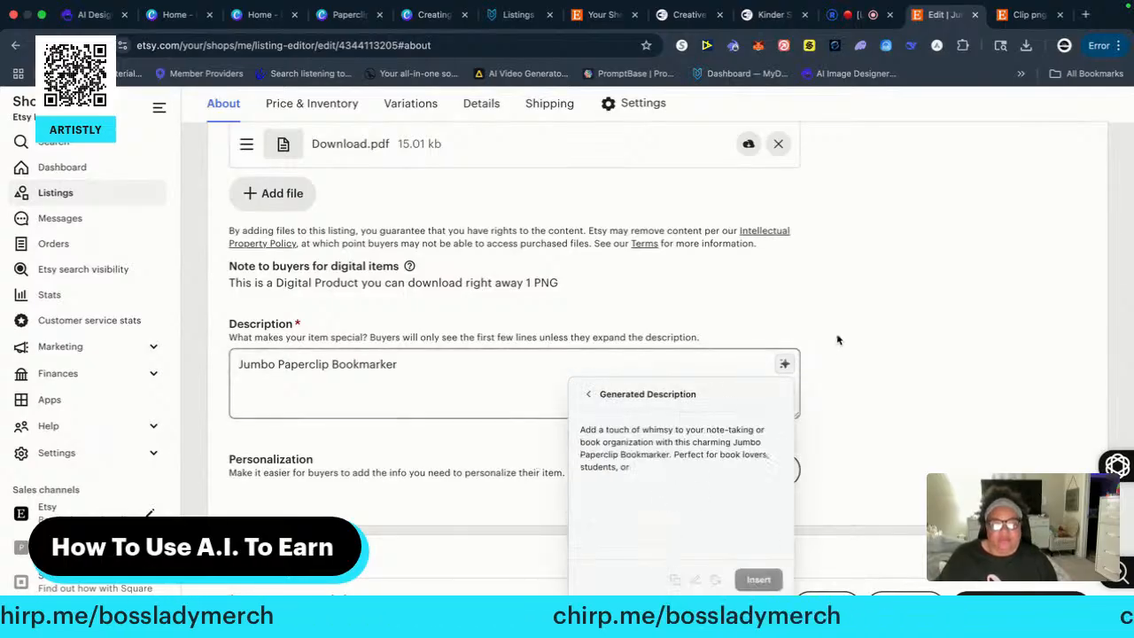
click(758, 580)
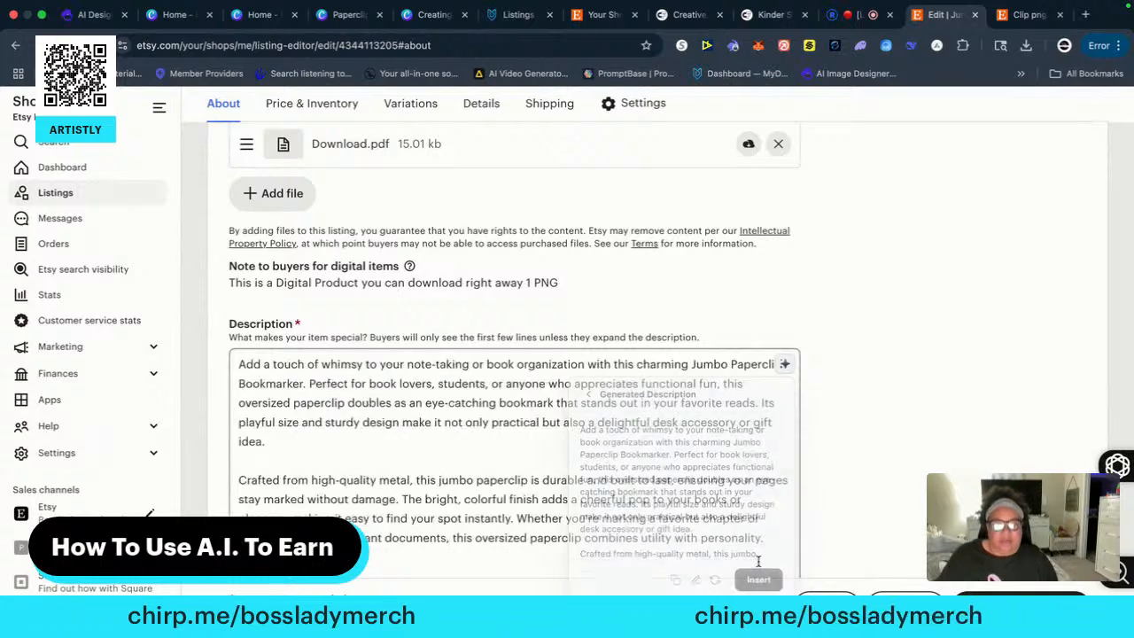
Generate an AI title for the listing and insert it in place of the current title
scroll(760, 378, up, 3)
scroll(760, 377, up, 10)
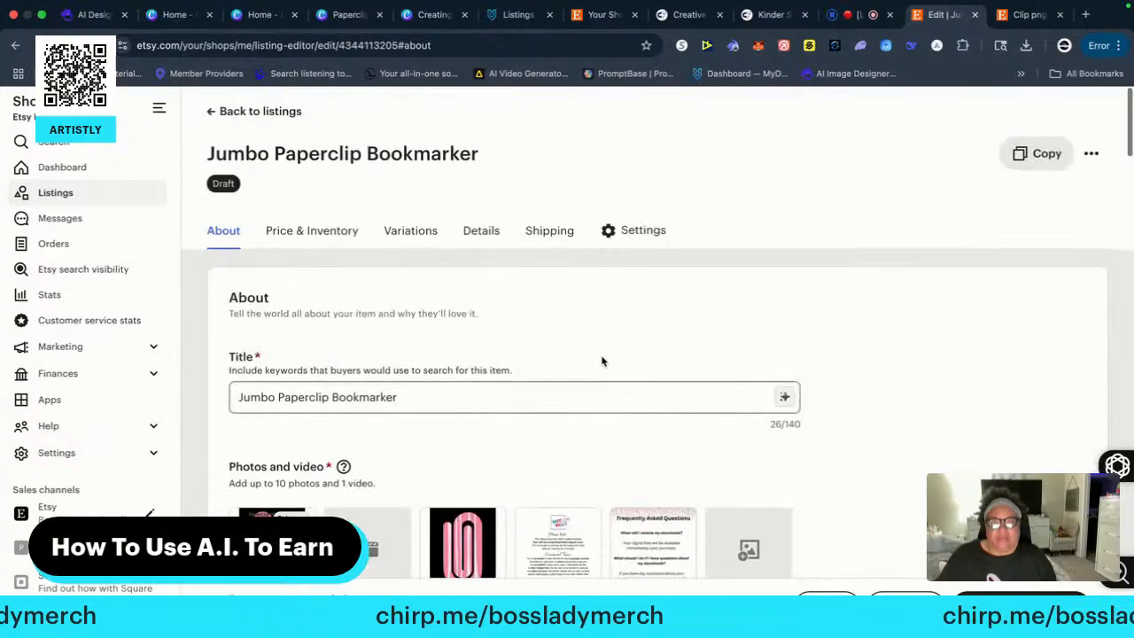
click(784, 397)
click(672, 363)
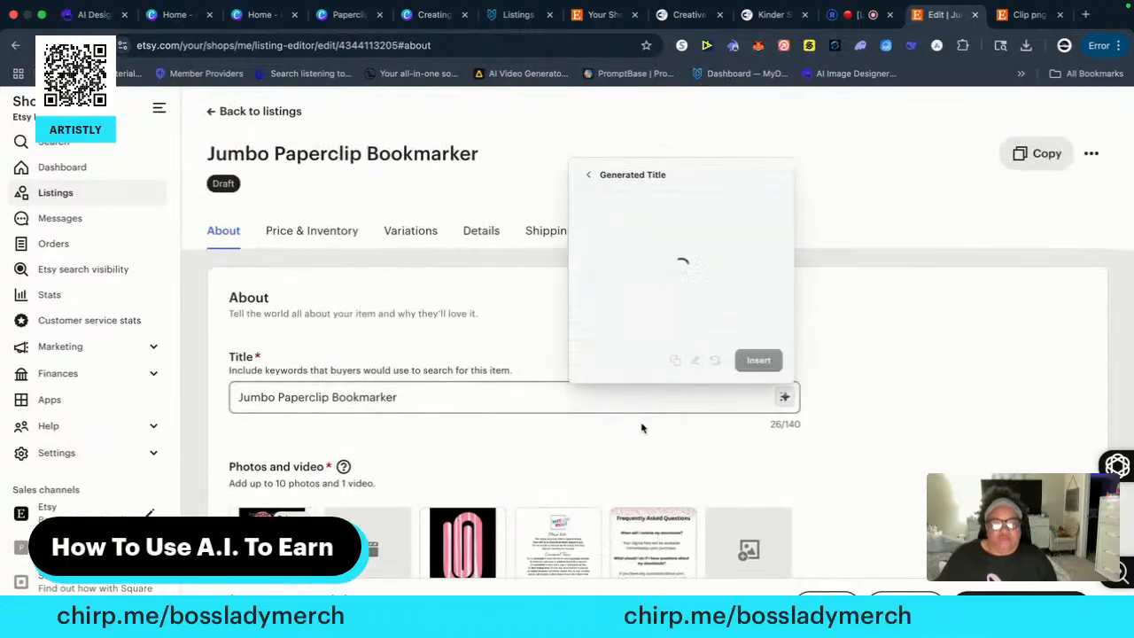
click(758, 359)
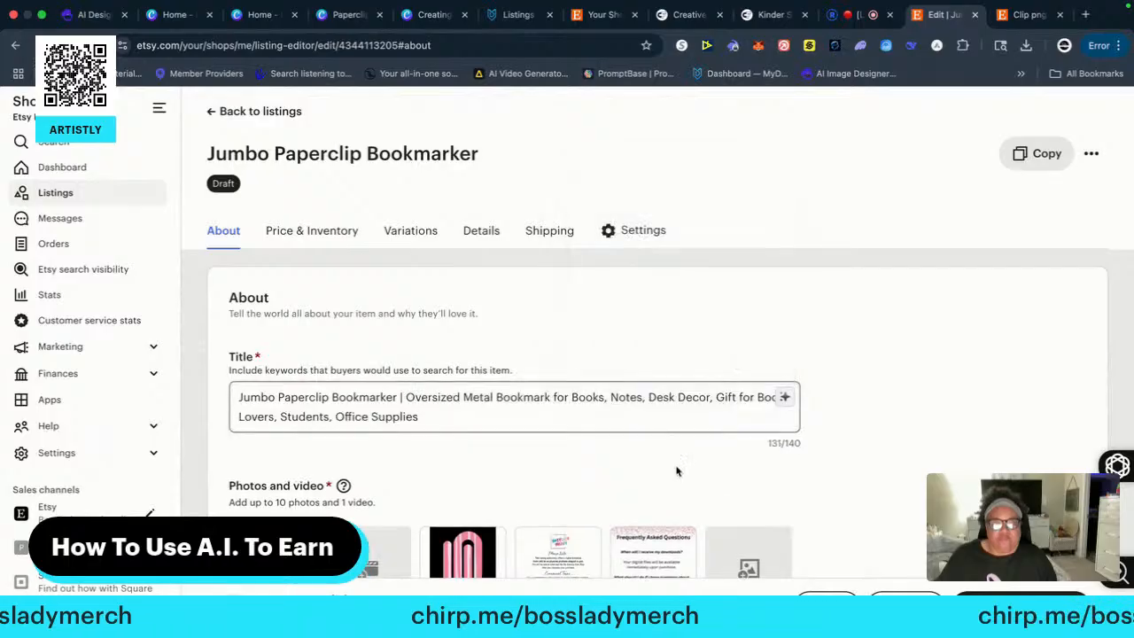
Open Tag Insights for the listing's tags, check the AI suggestions and keyword research, and close it again
scroll(676, 471, down, 6)
scroll(651, 478, down, 15)
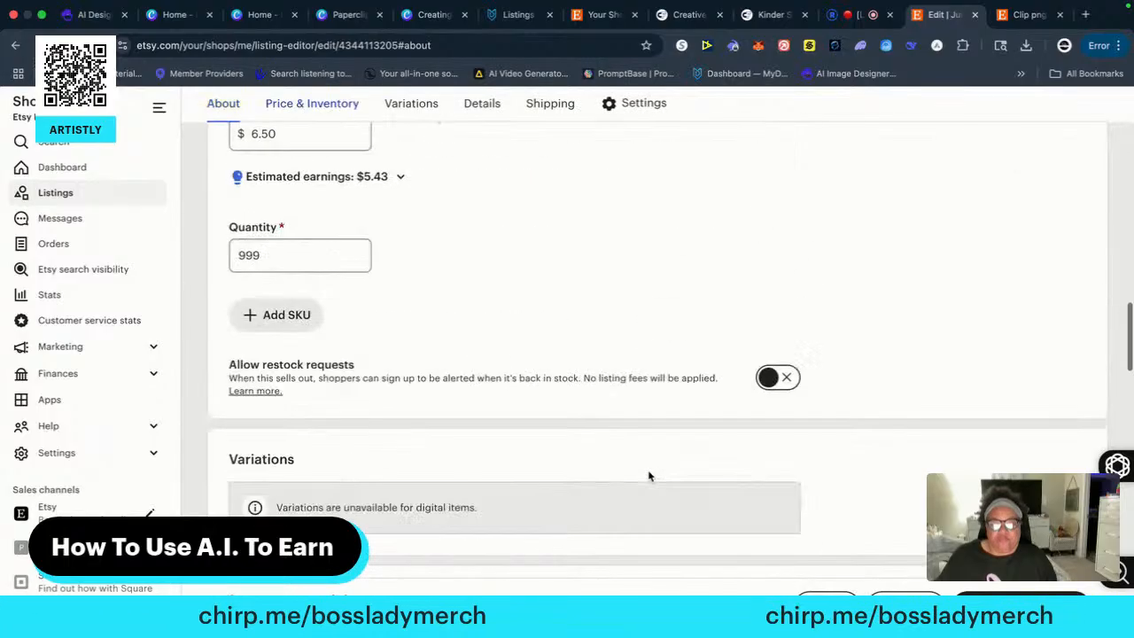
scroll(611, 465, down, 3)
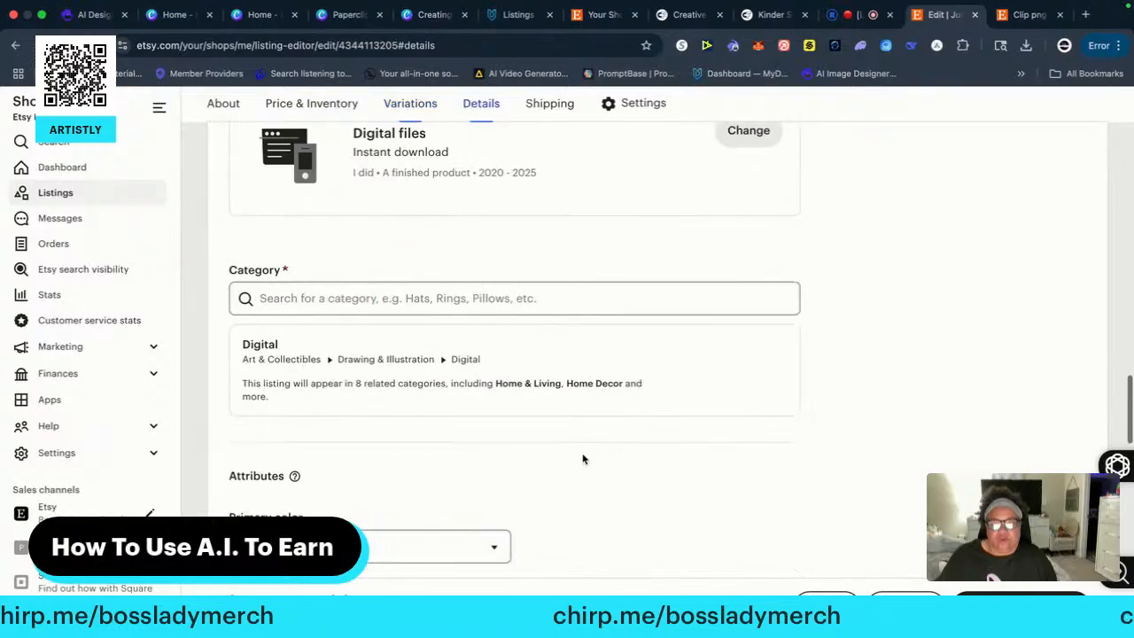
scroll(516, 457, down, 5)
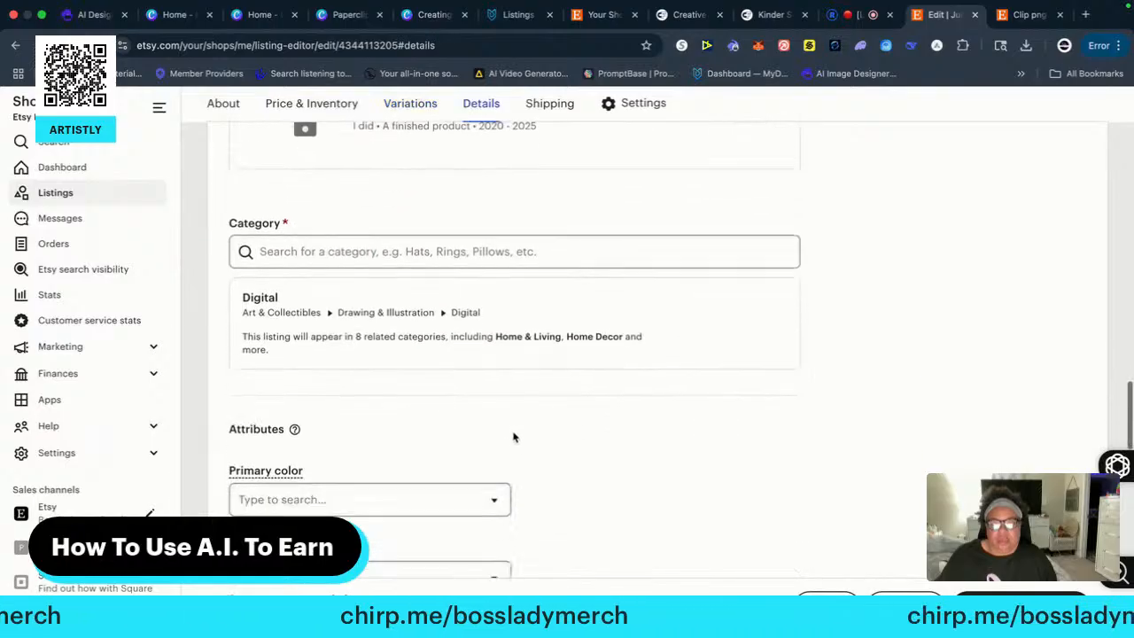
scroll(510, 443, down, 8)
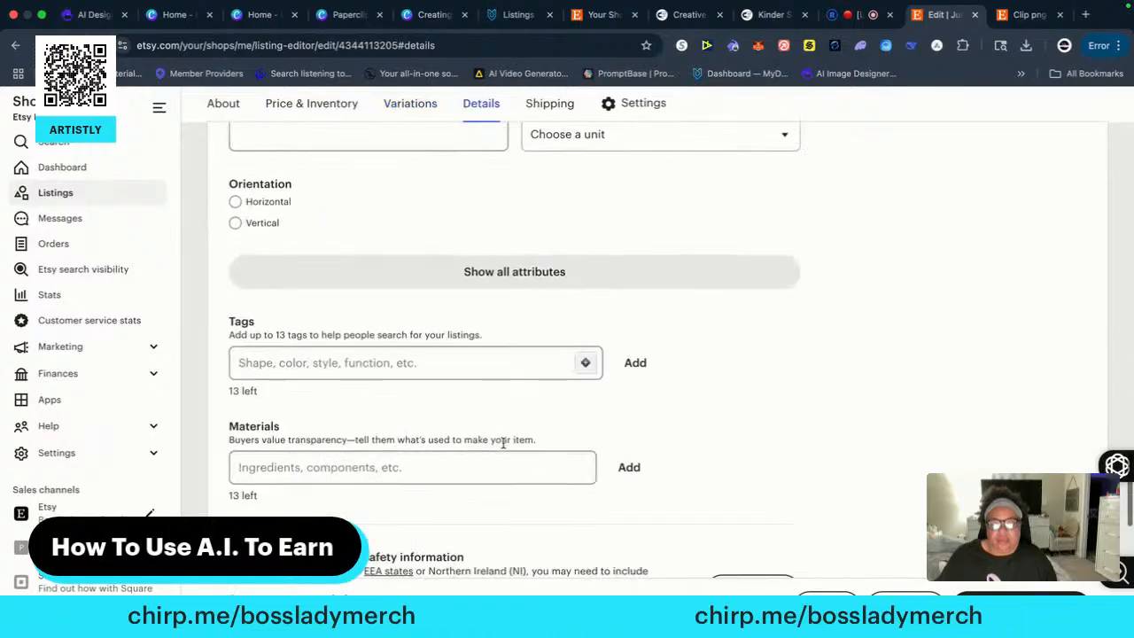
click(586, 365)
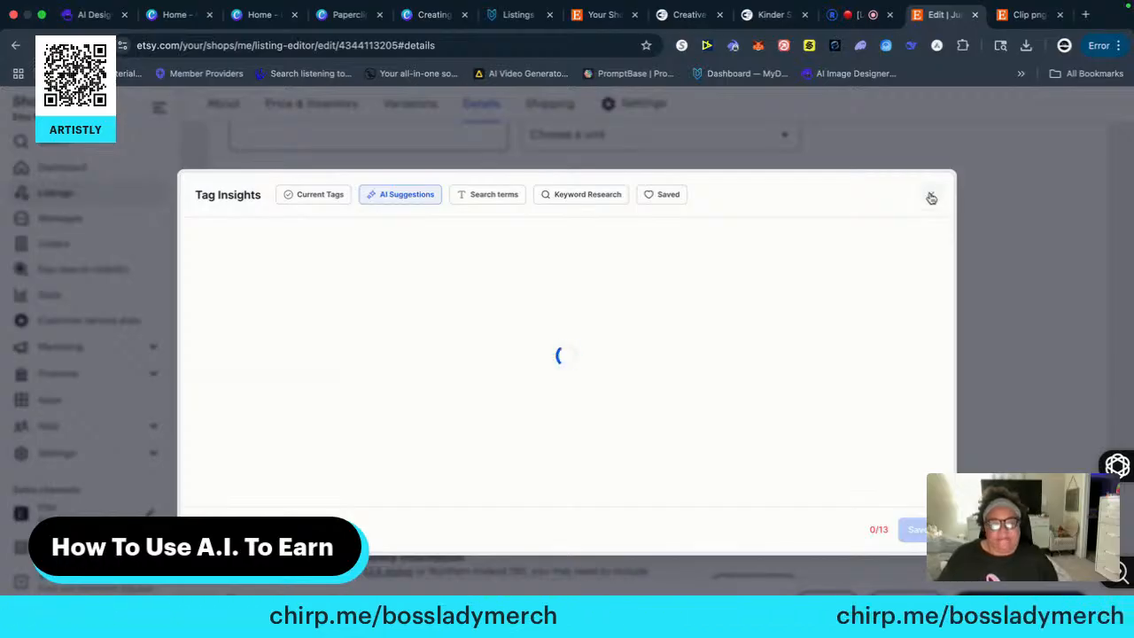
click(596, 195)
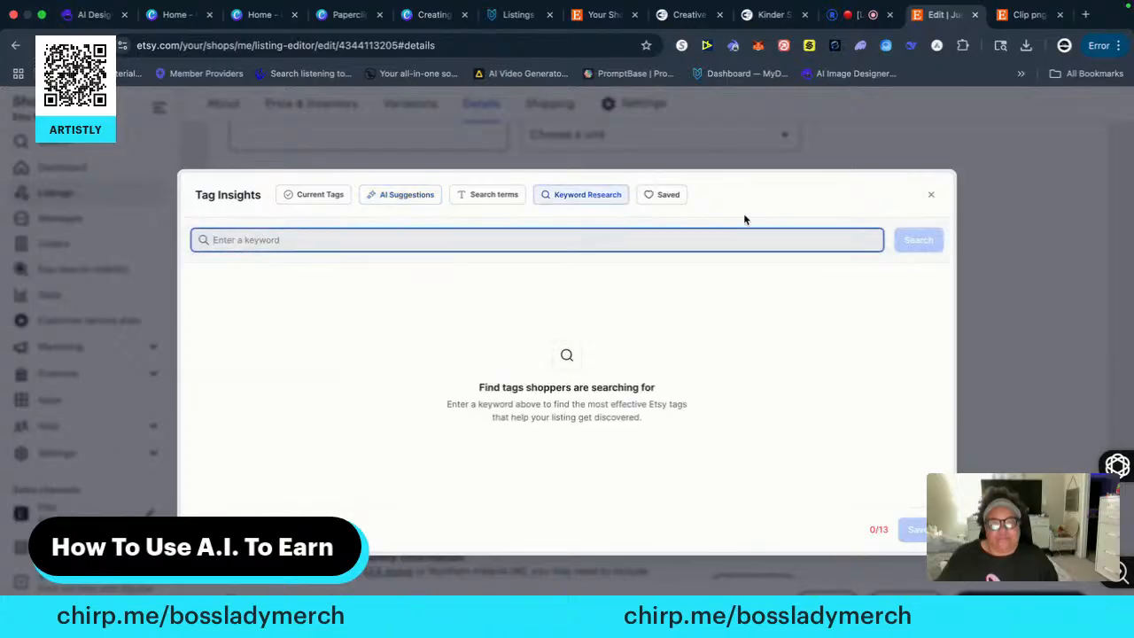
click(931, 195)
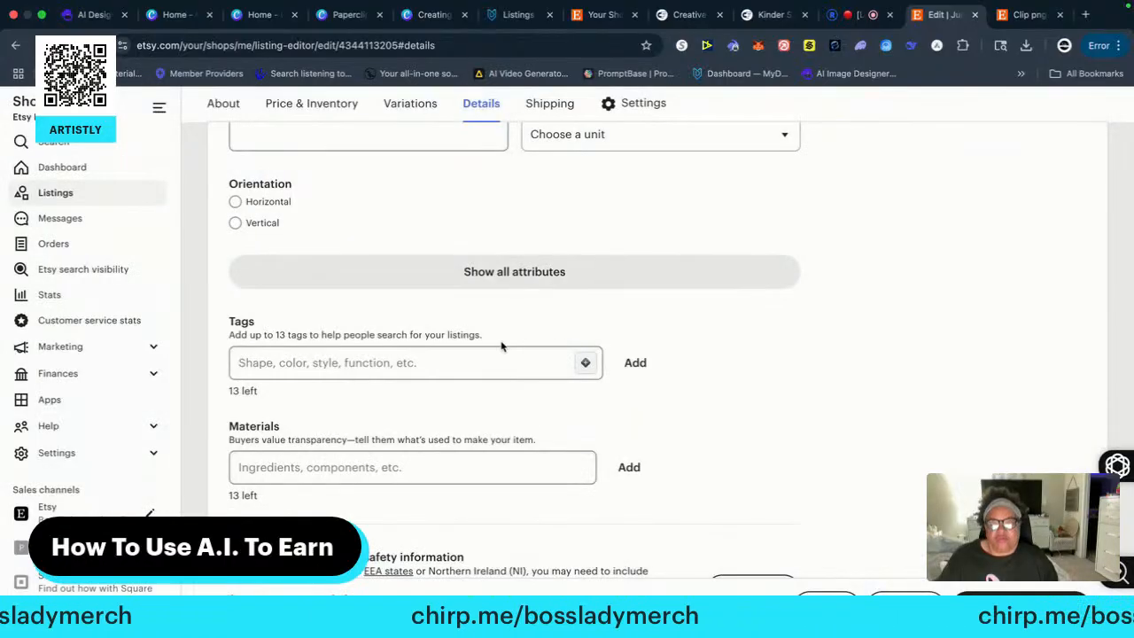
Add the tag "bookmarker craft" to the listing manually
click(276, 355)
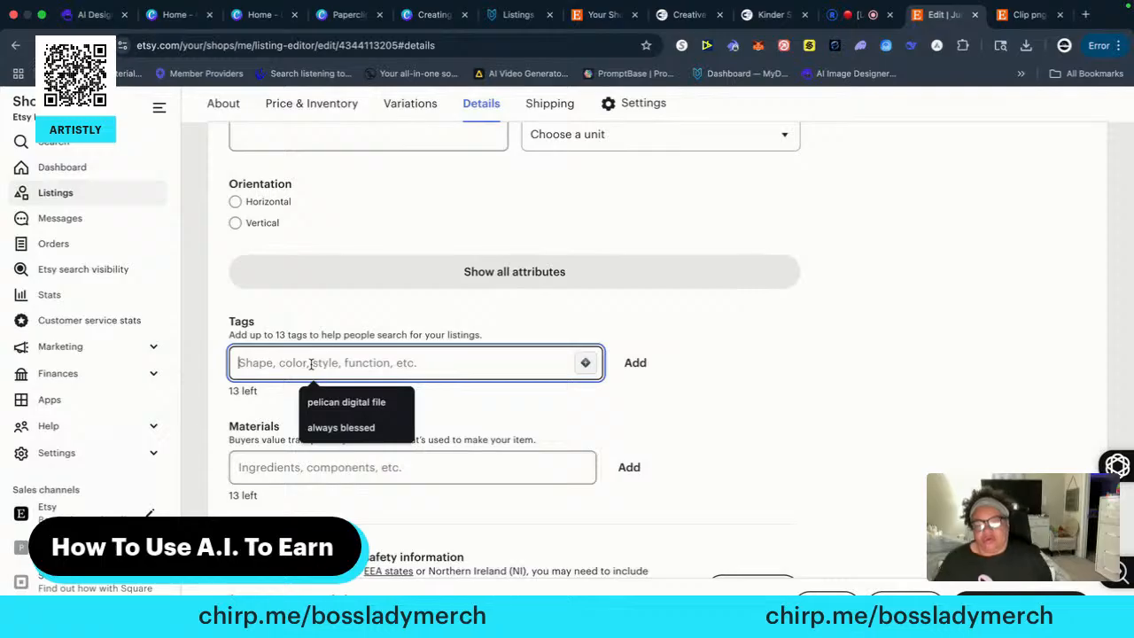
click(494, 316)
click(306, 359)
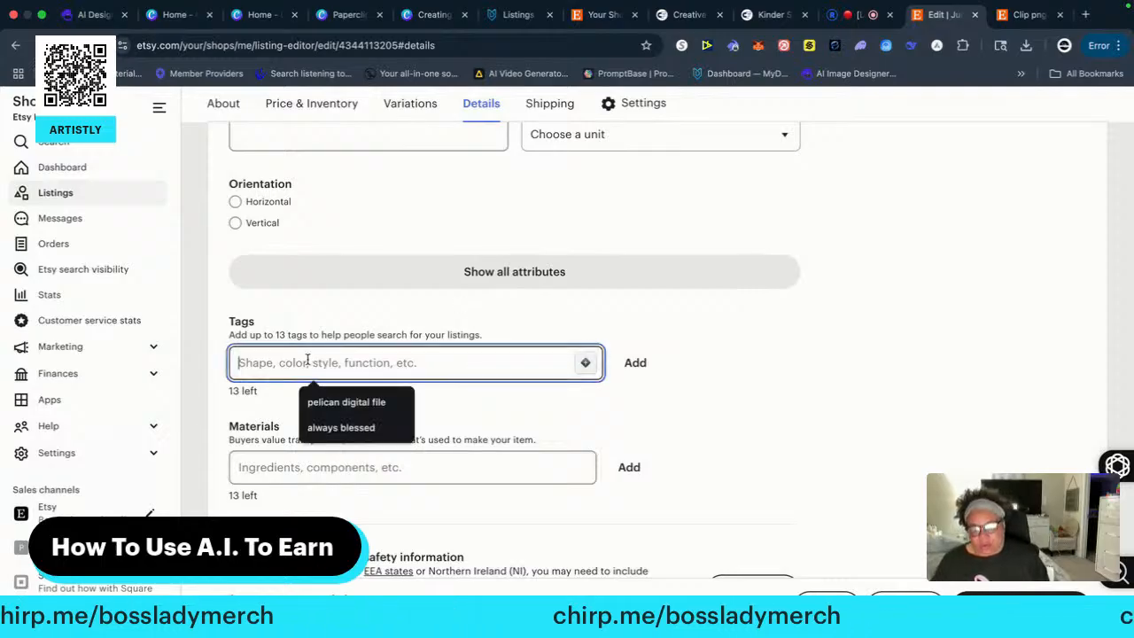
text(bookmarker)
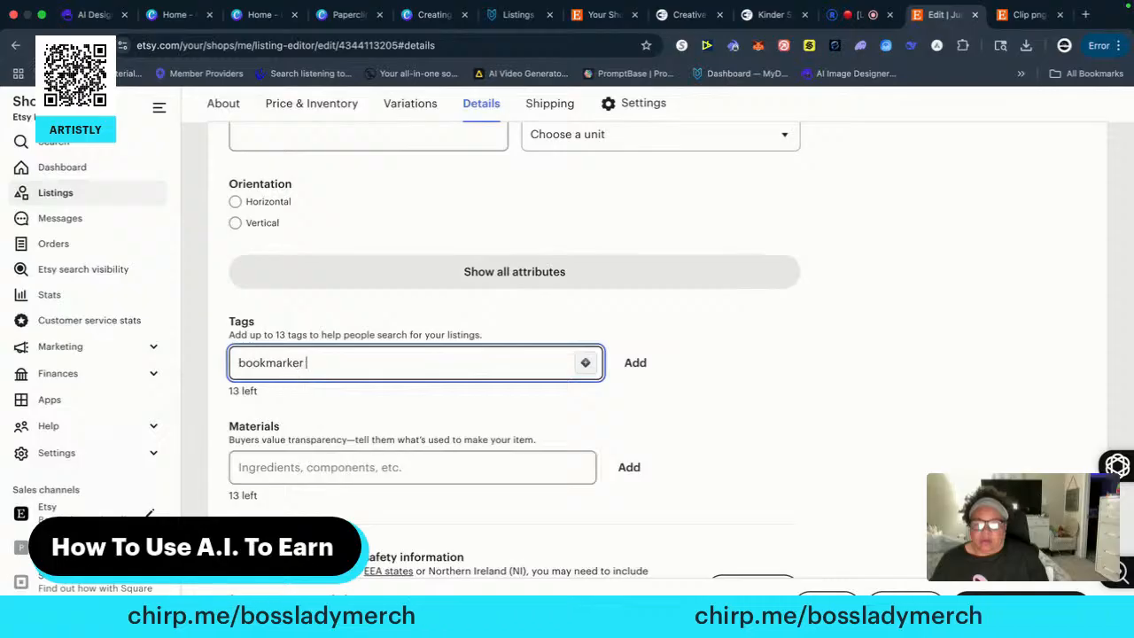
text( craft)
key(Return)
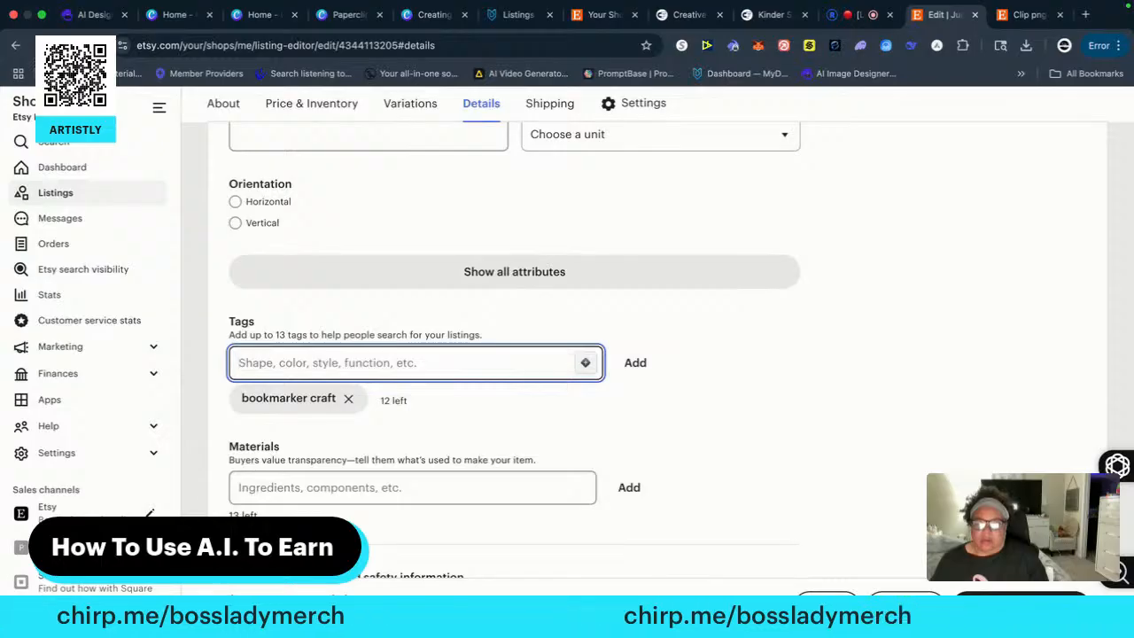
Add the tags "bookmarker", "book gift" and "office clip" to the listing
text(bookmarker)
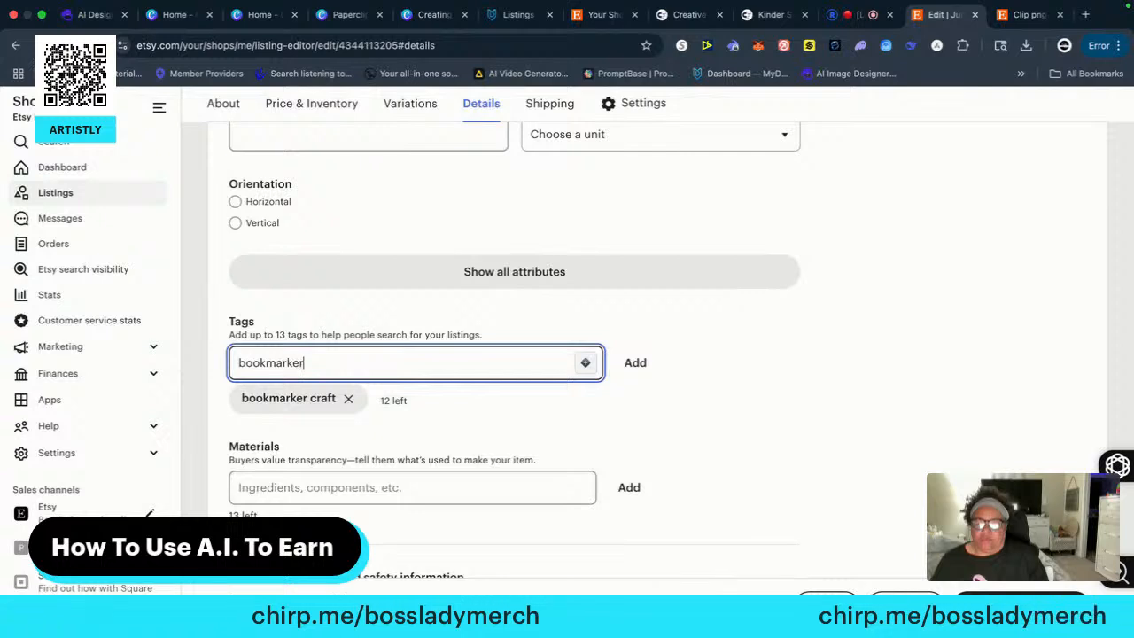
key(Return)
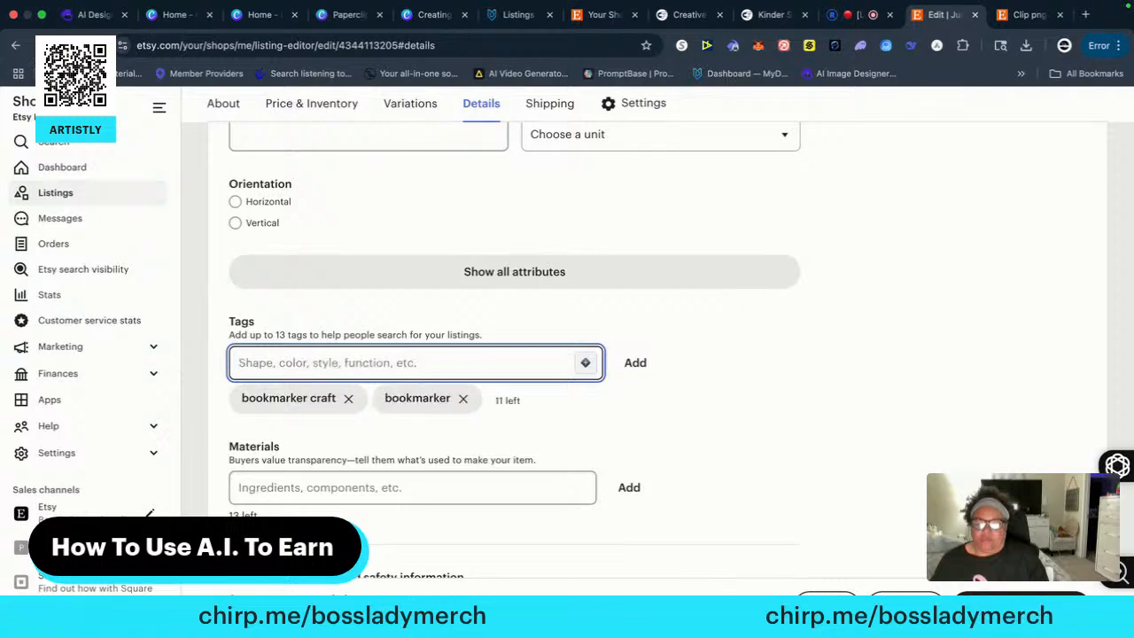
text(book gift)
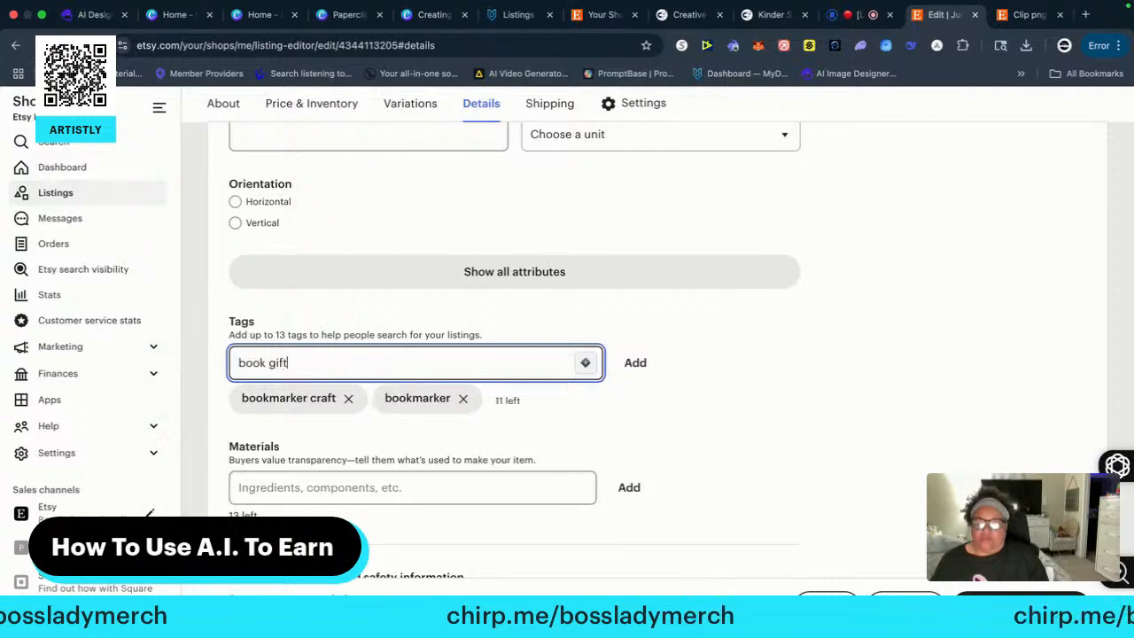
key(Return)
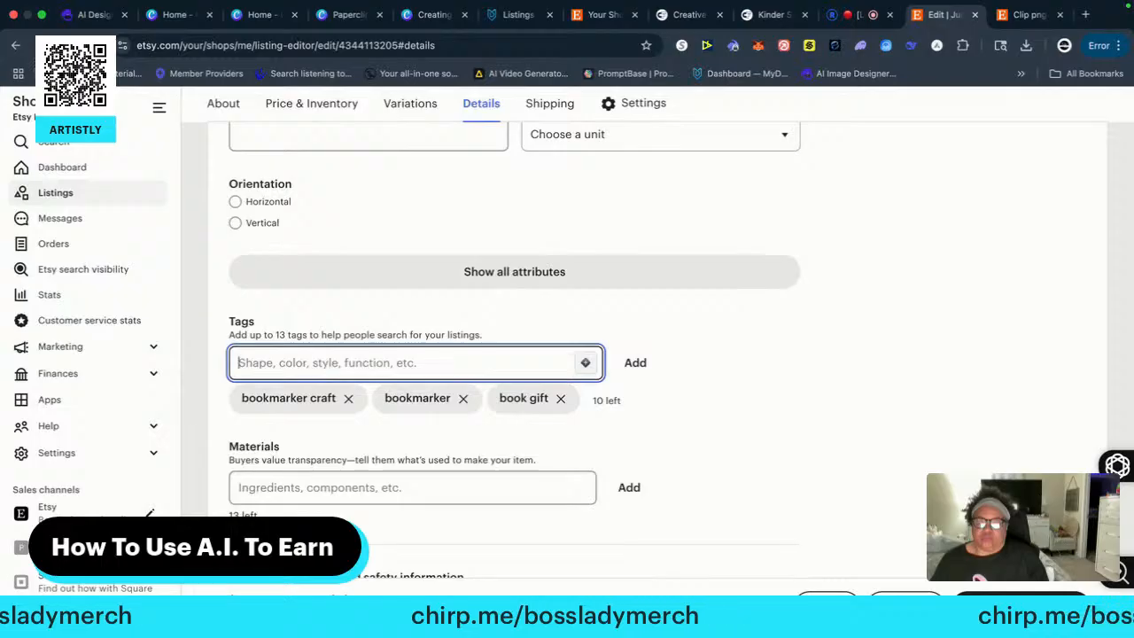
text(offic)
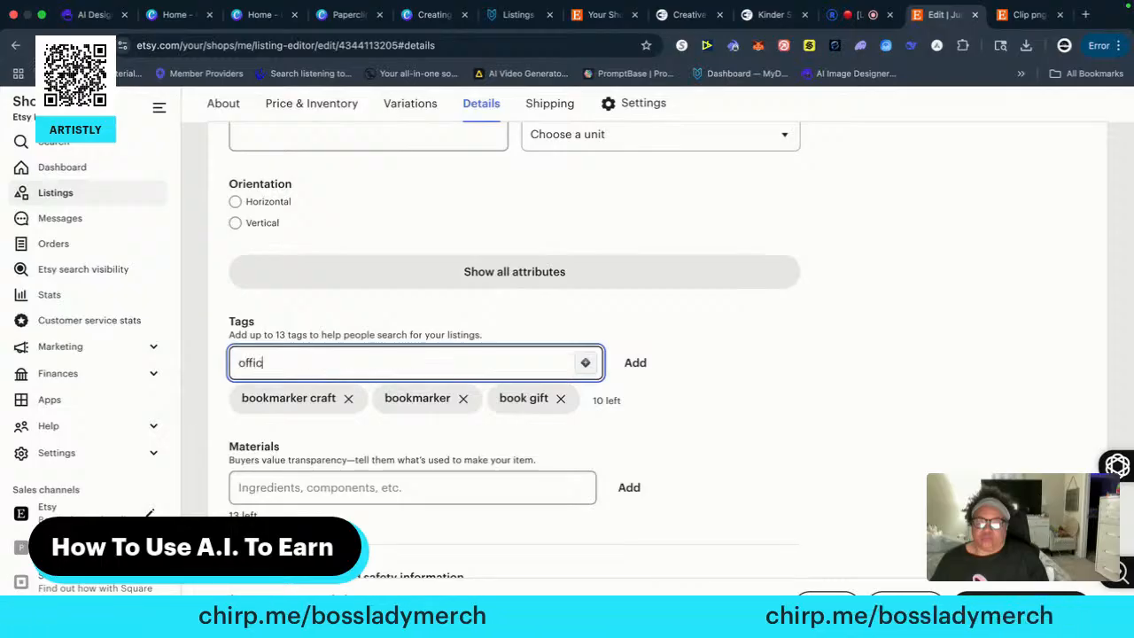
text(e clip)
key(Return)
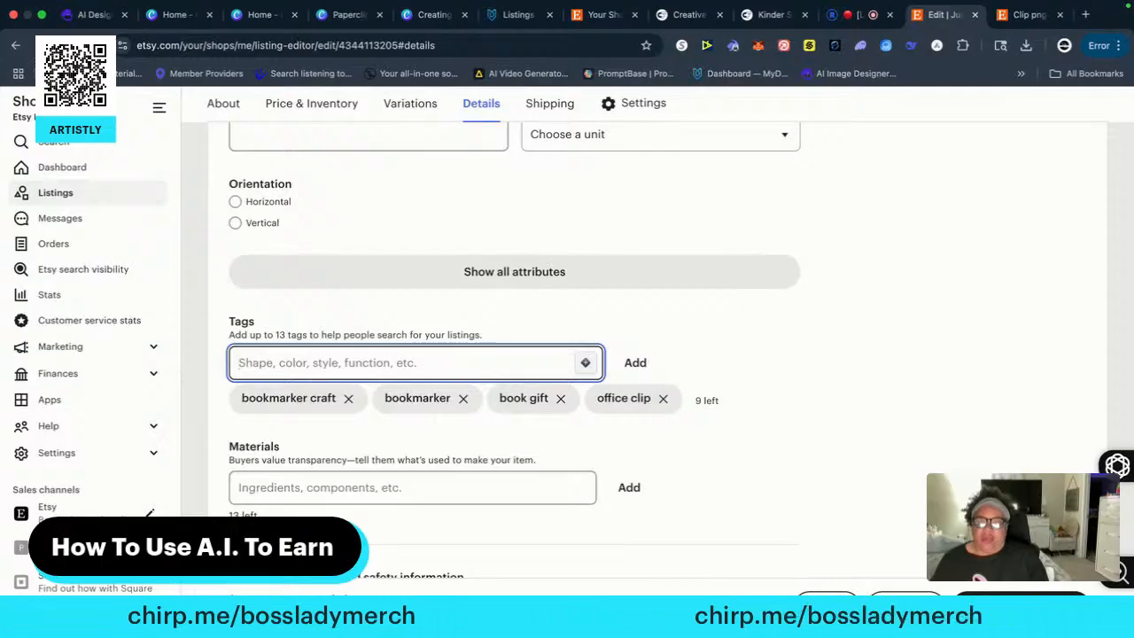
Add the tag "paperclip bookmarker" to the listing
text(pa)
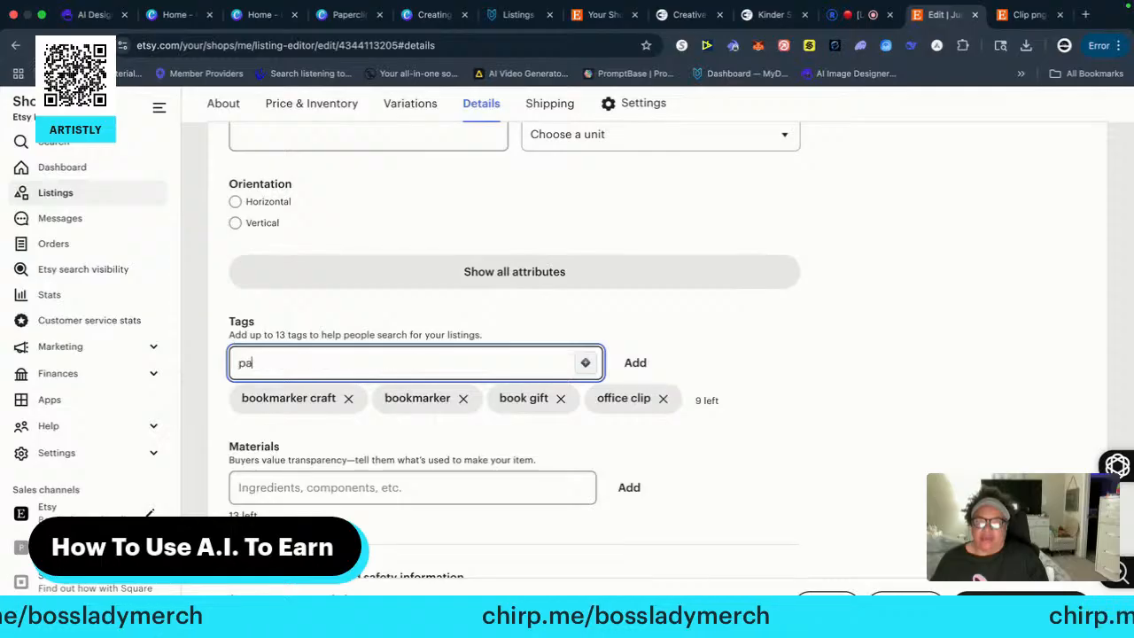
text(perclip )
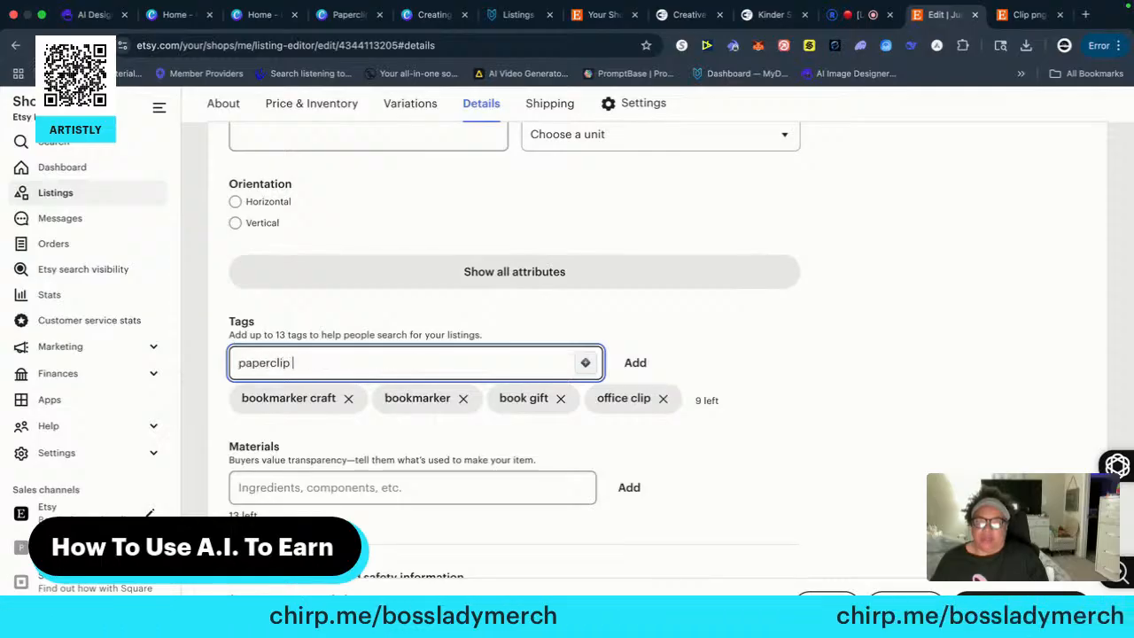
text(bookmark)
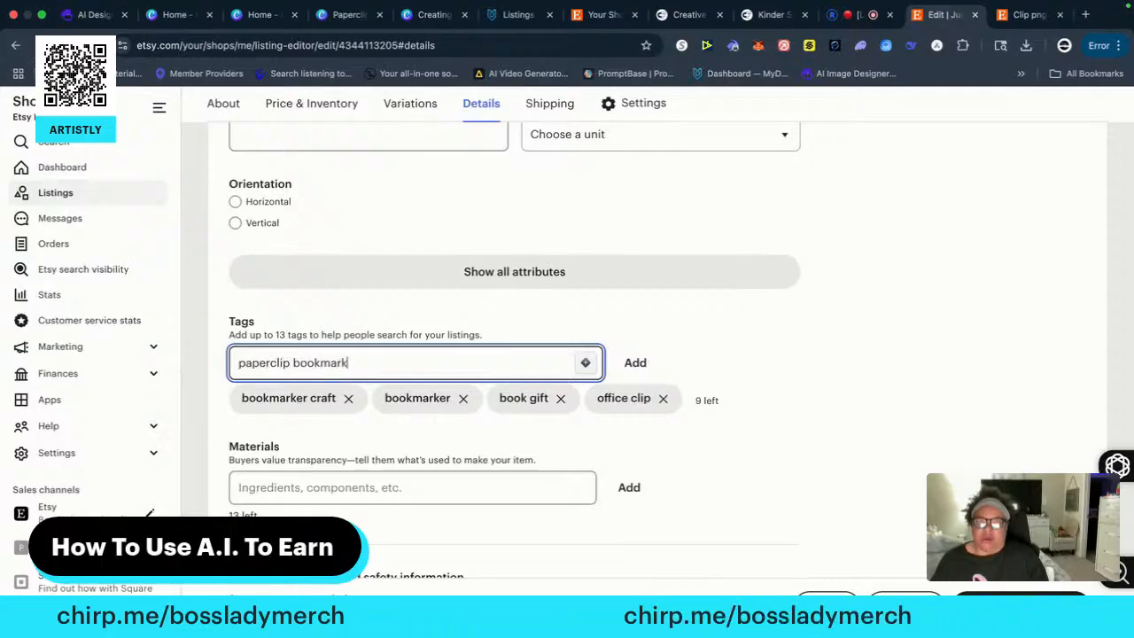
text(er)
key(Return)
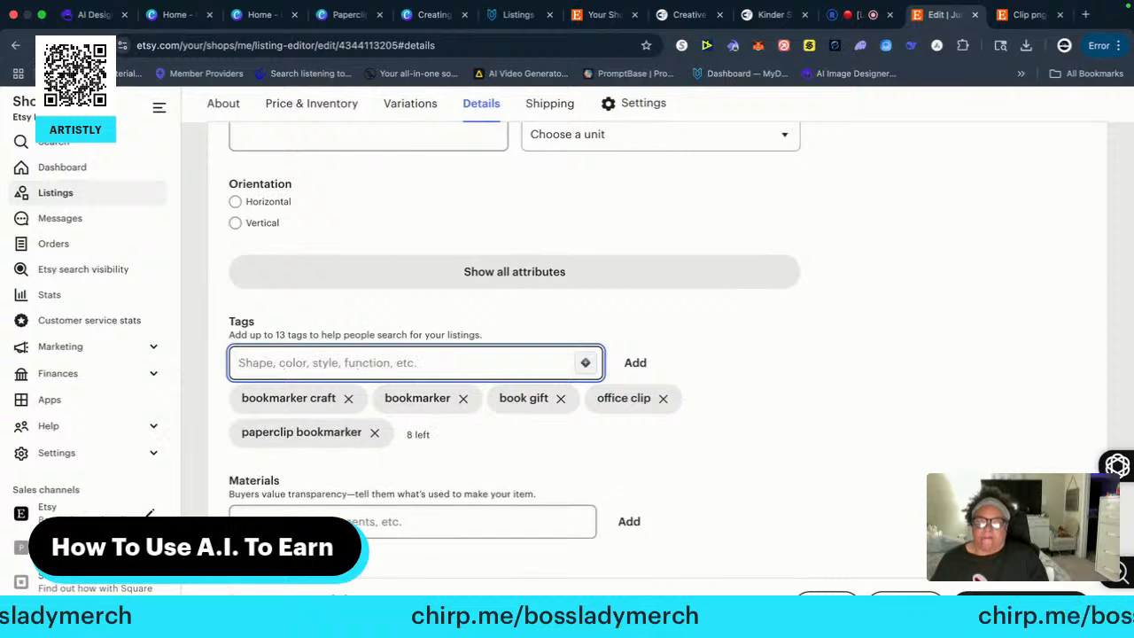
Add the tags "paperclip craft" and "paperclip designs" to the listing
text(paperclip craft)
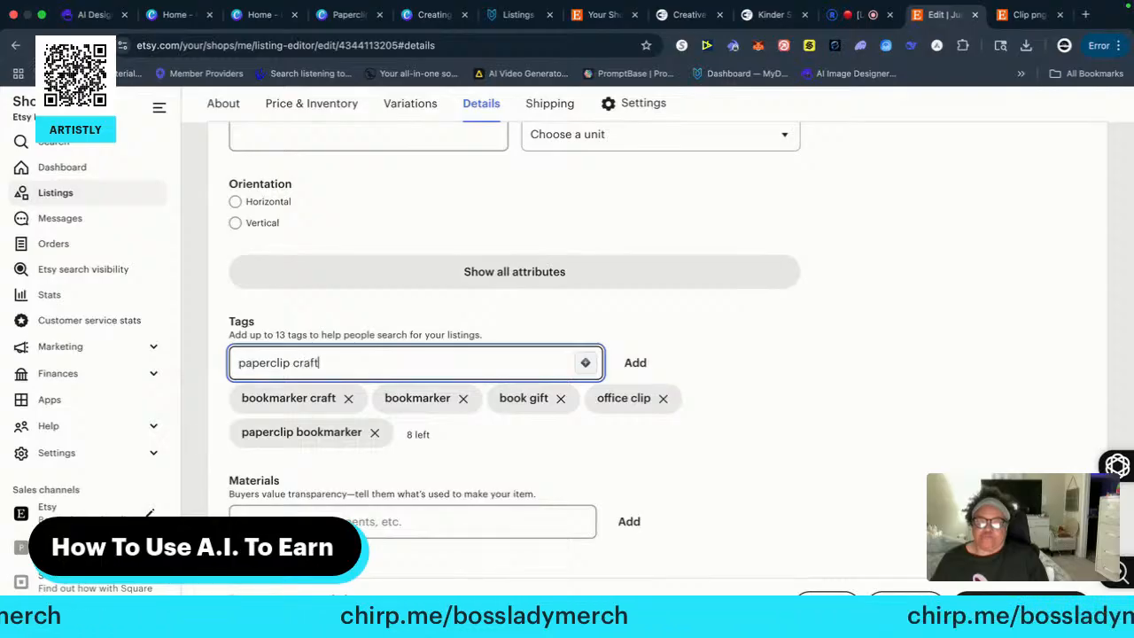
key(Return)
text(paperclip desi)
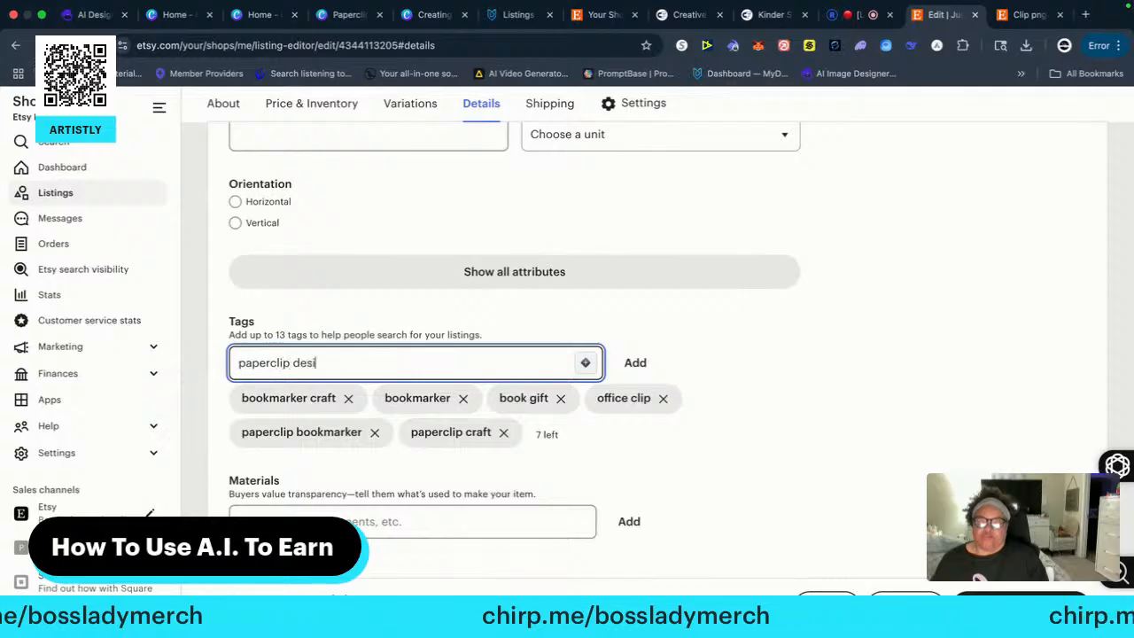
text(gns)
key(Return)
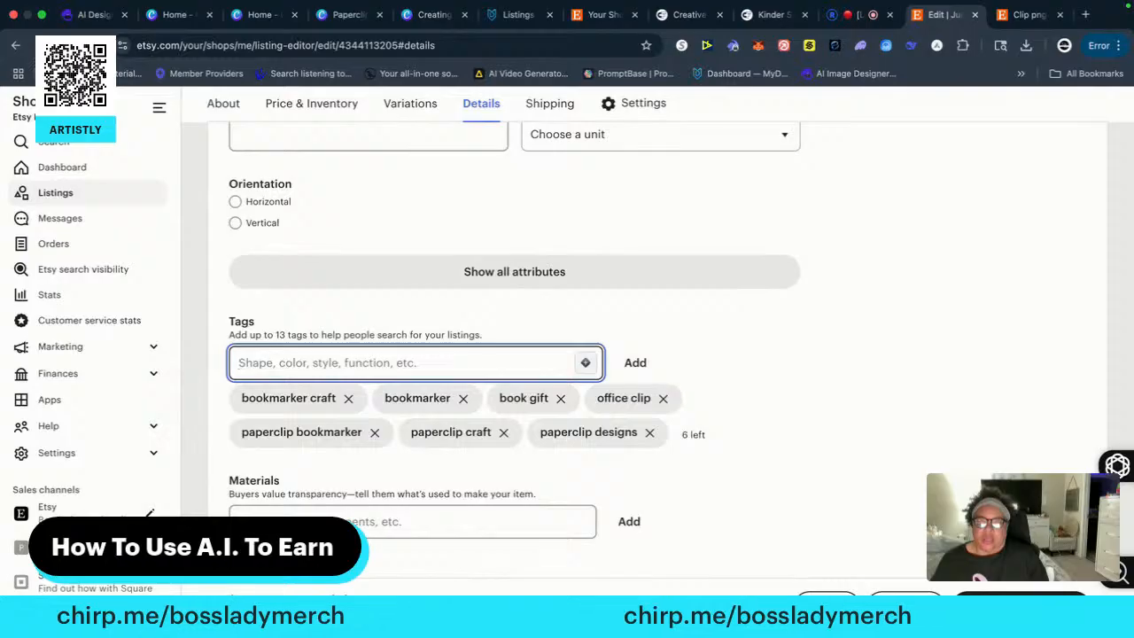
Assign the listing to the Digital Files shop section and publish it, accepting the listing fee
scroll(498, 543, down, 4)
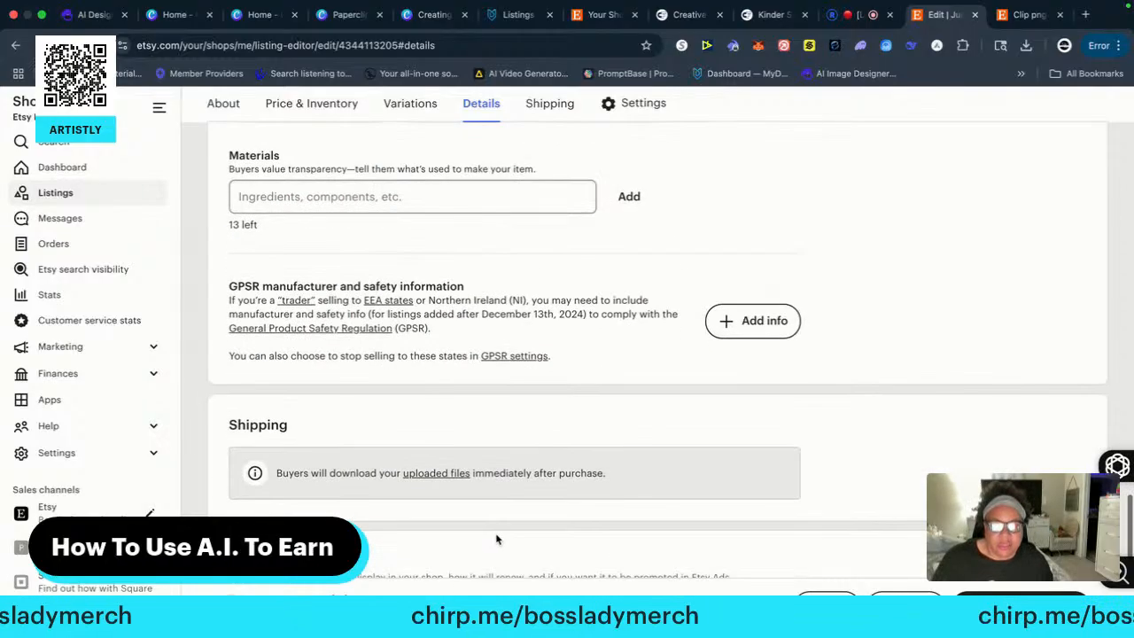
scroll(478, 456, down, 7)
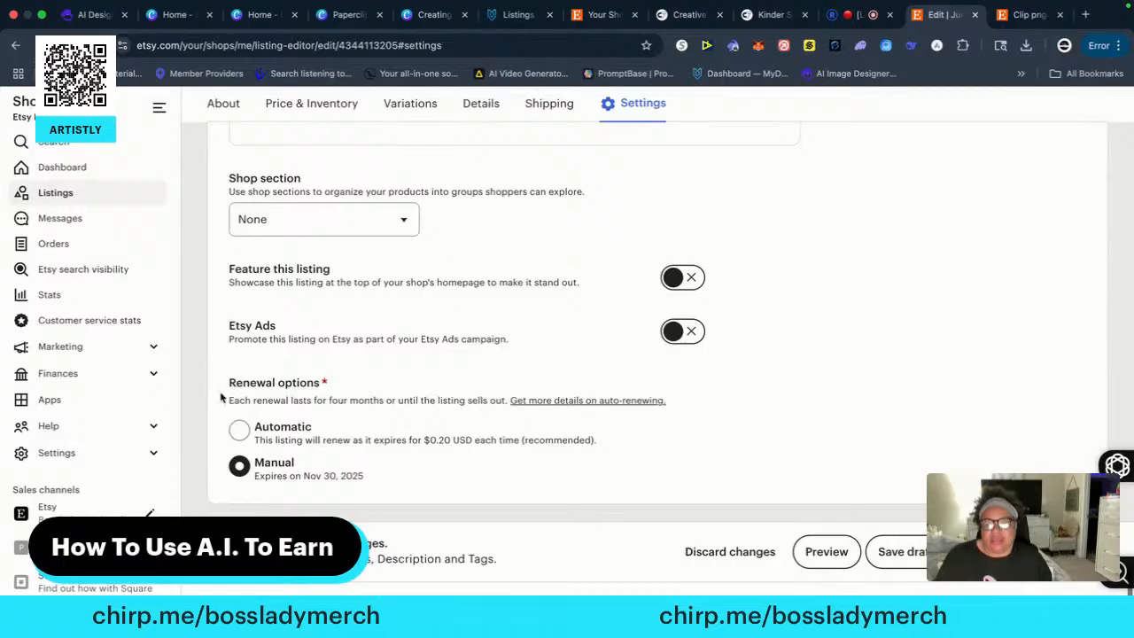
click(278, 221)
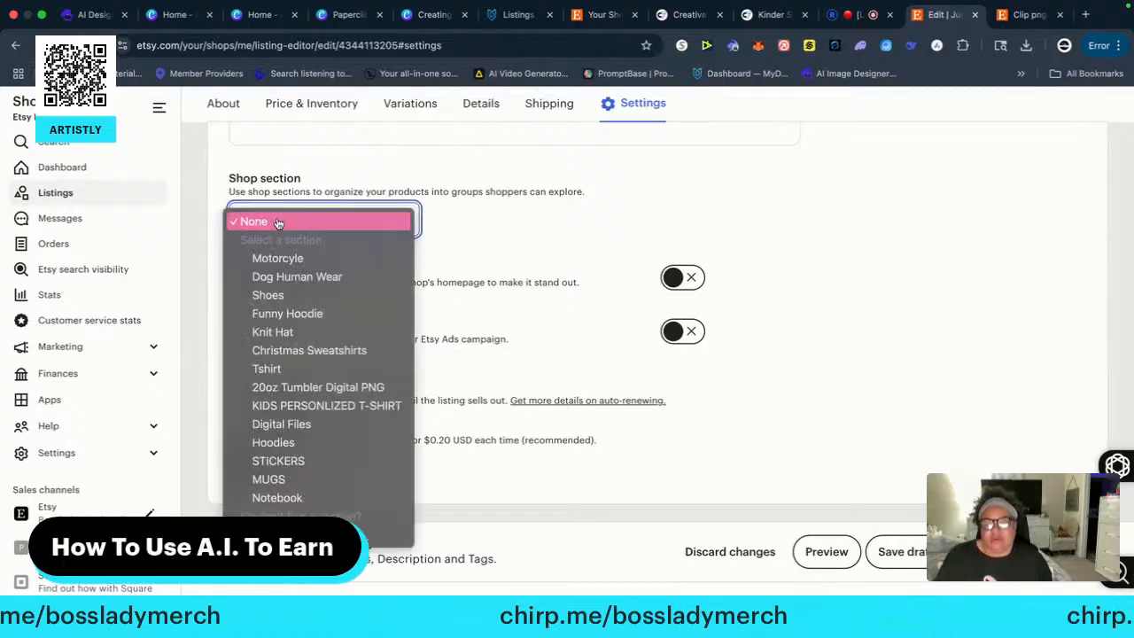
click(291, 425)
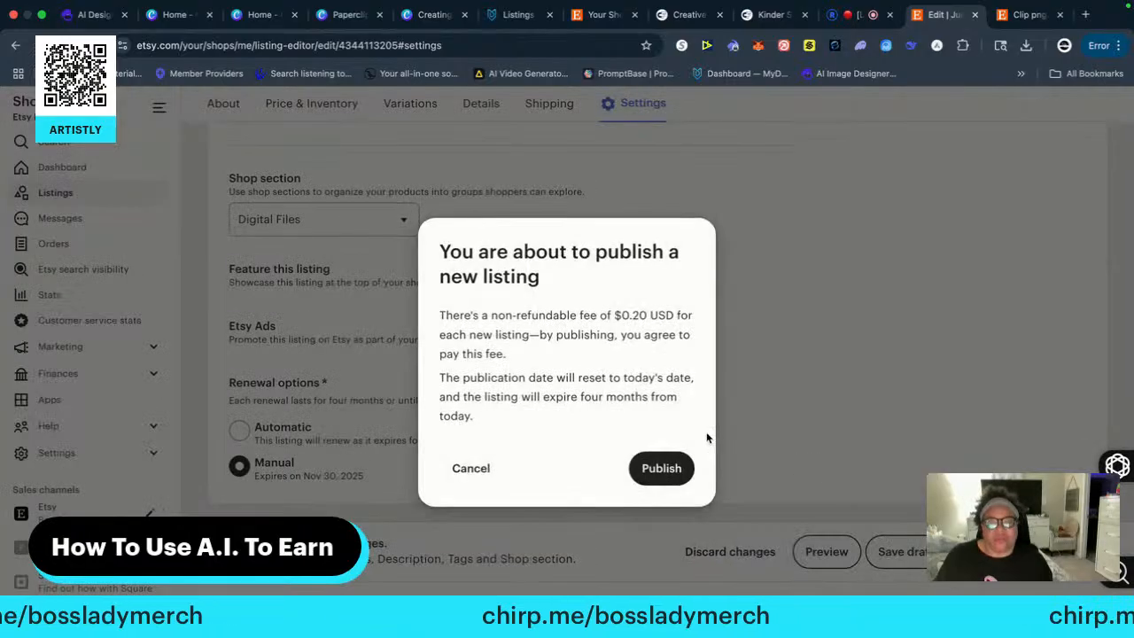
click(661, 470)
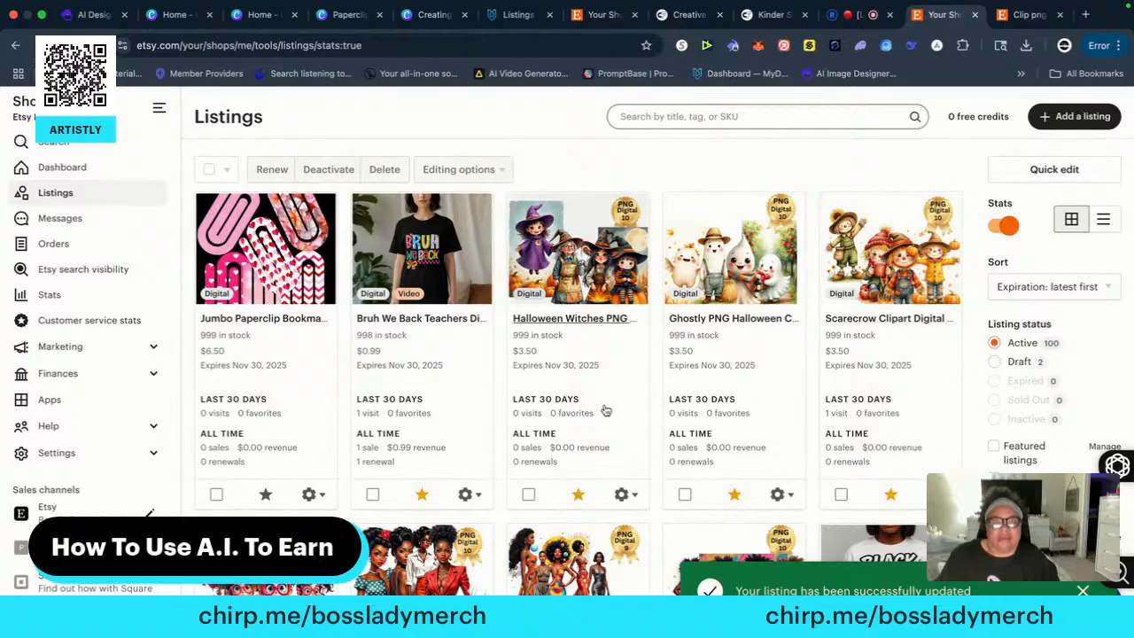
Show the draft listings and open the remaining Jumbo Paperclip Bookmarker draft for editing
click(1021, 362)
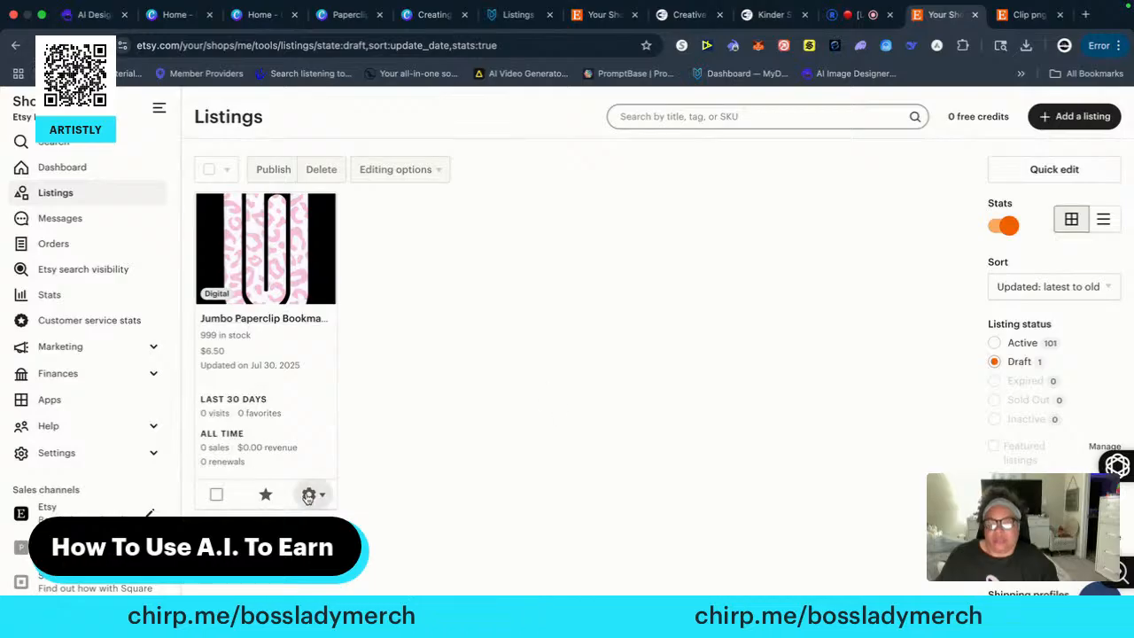
click(318, 495)
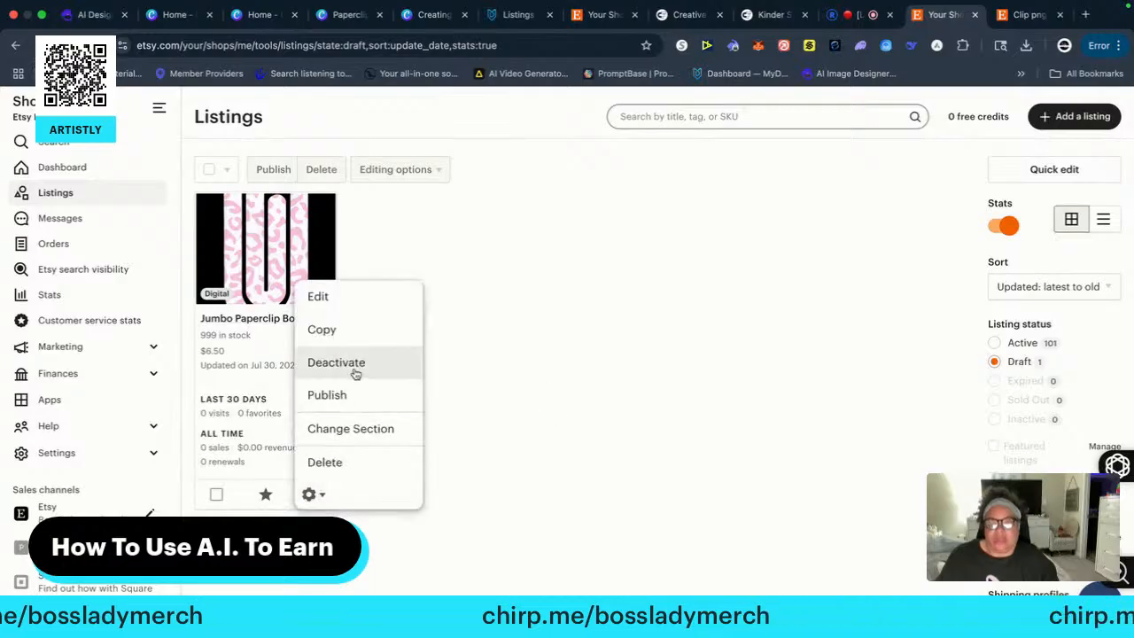
click(318, 298)
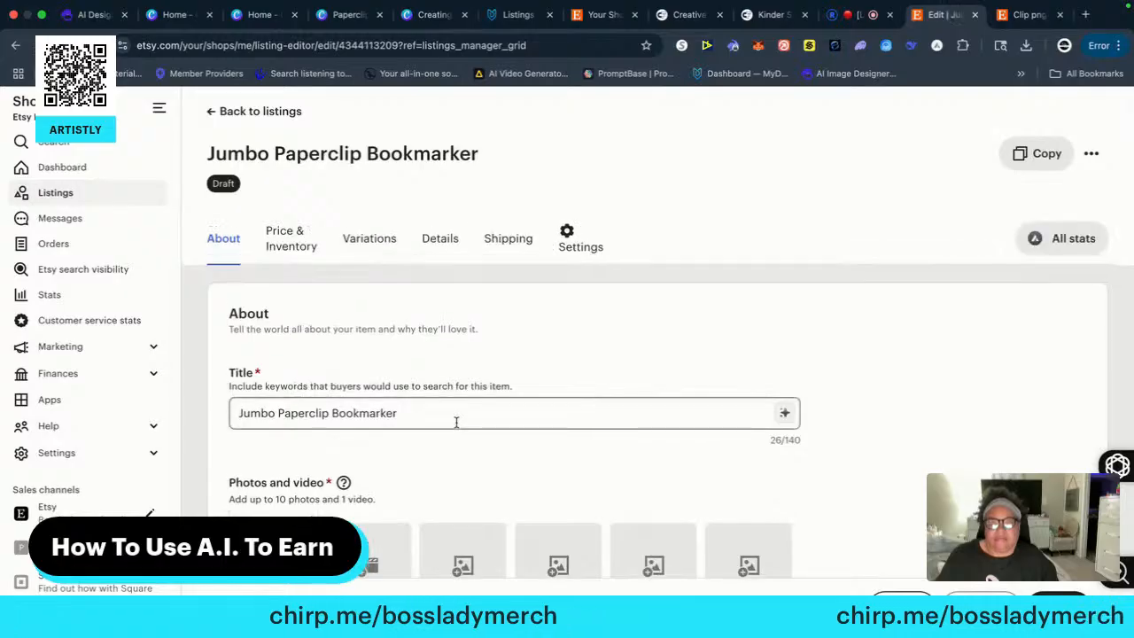
Generate an AI title for the leopard print paperclip draft and insert it as the listing title
scroll(423, 438, down, 1)
click(784, 385)
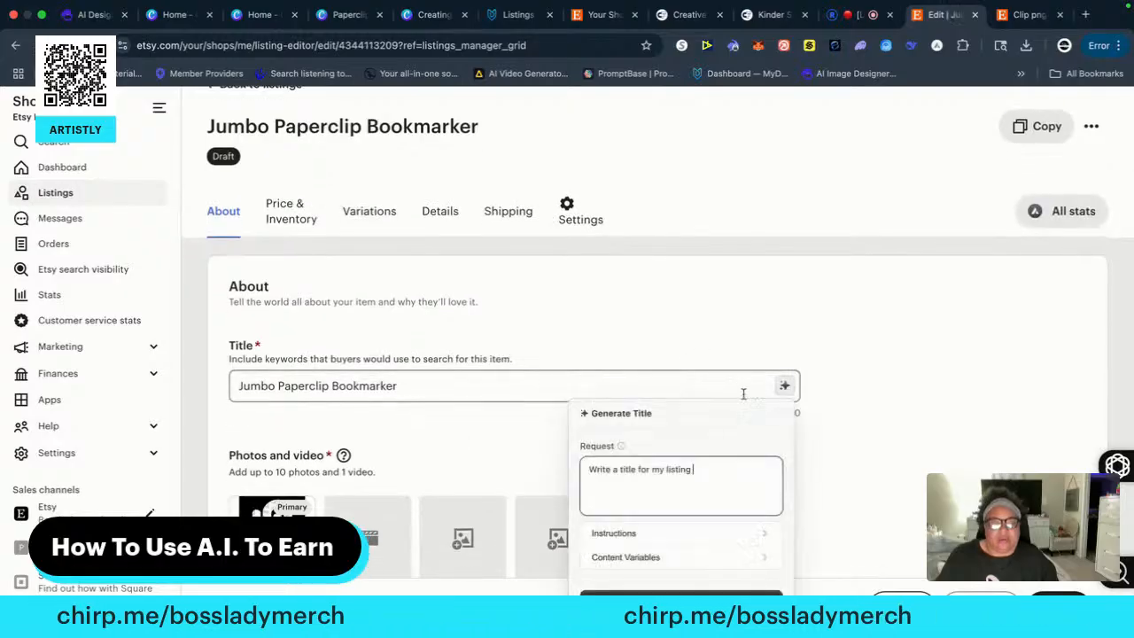
click(669, 592)
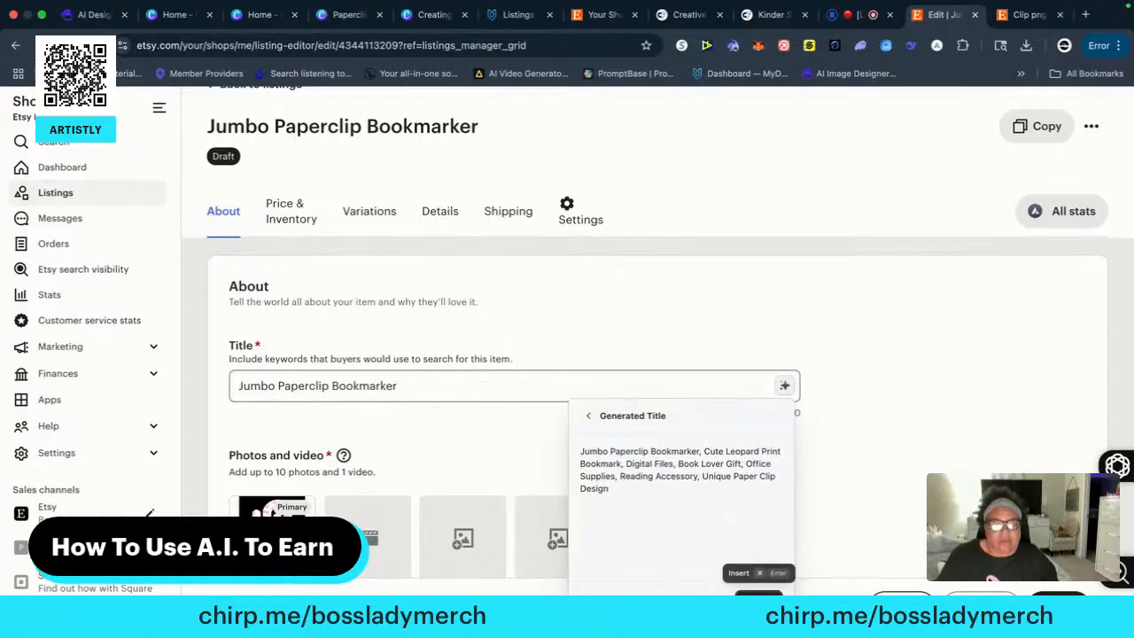
click(761, 570)
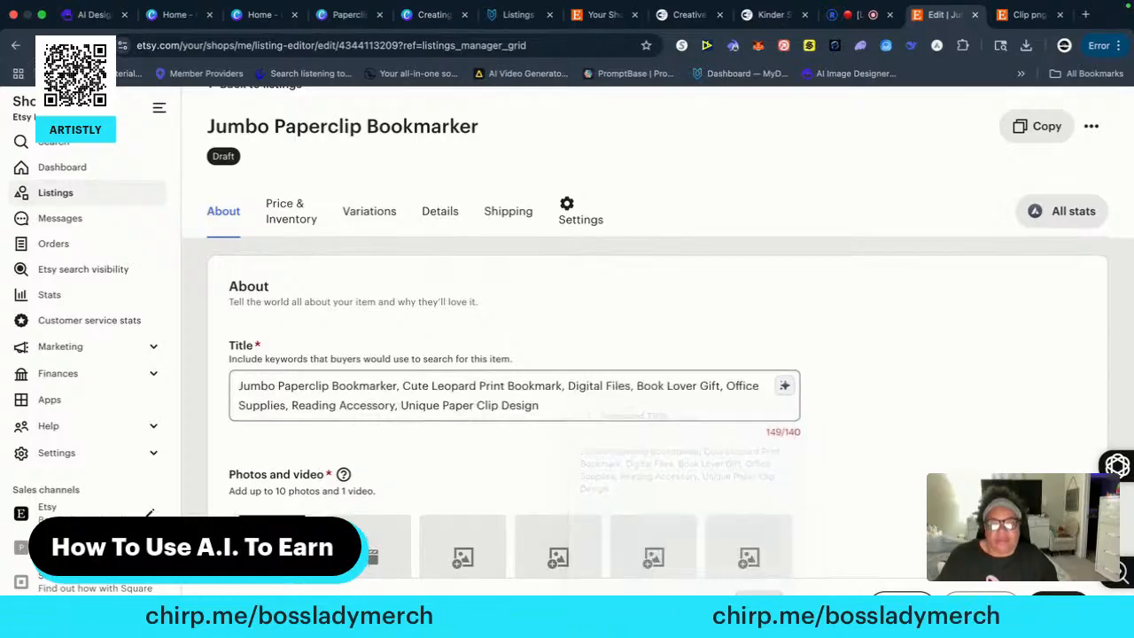
Shorten the title by deleting the comma after "Cute Leopard Print Bookmark" and the phrase "Reading Accessory,"
click(558, 390)
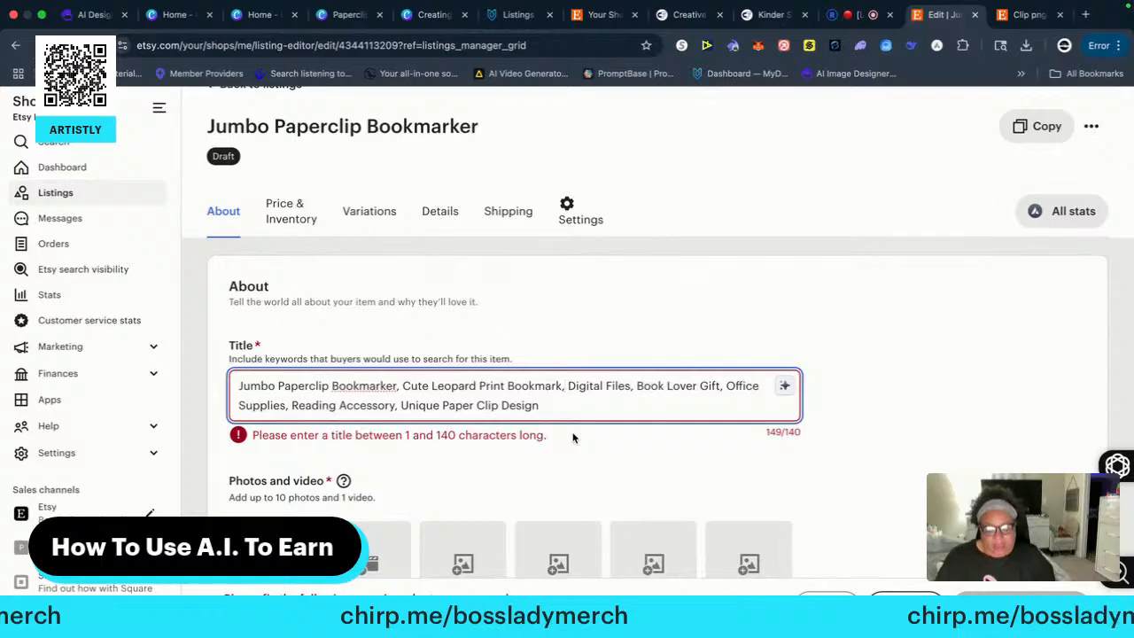
key(BackSpace)
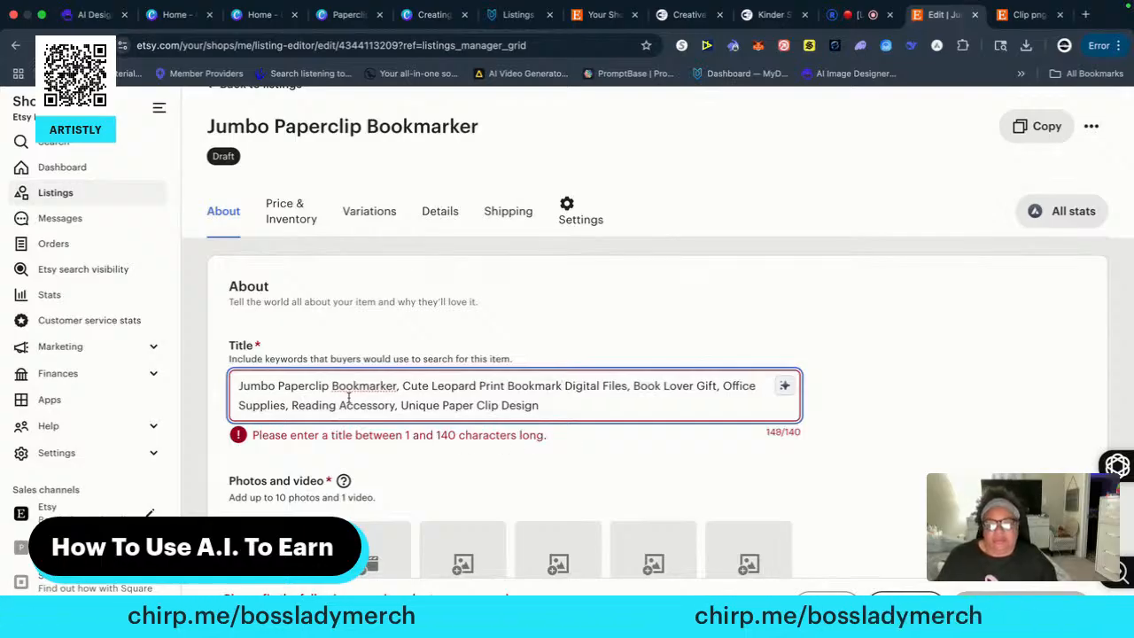
drag(397, 405, 292, 405)
key(BackSpace)
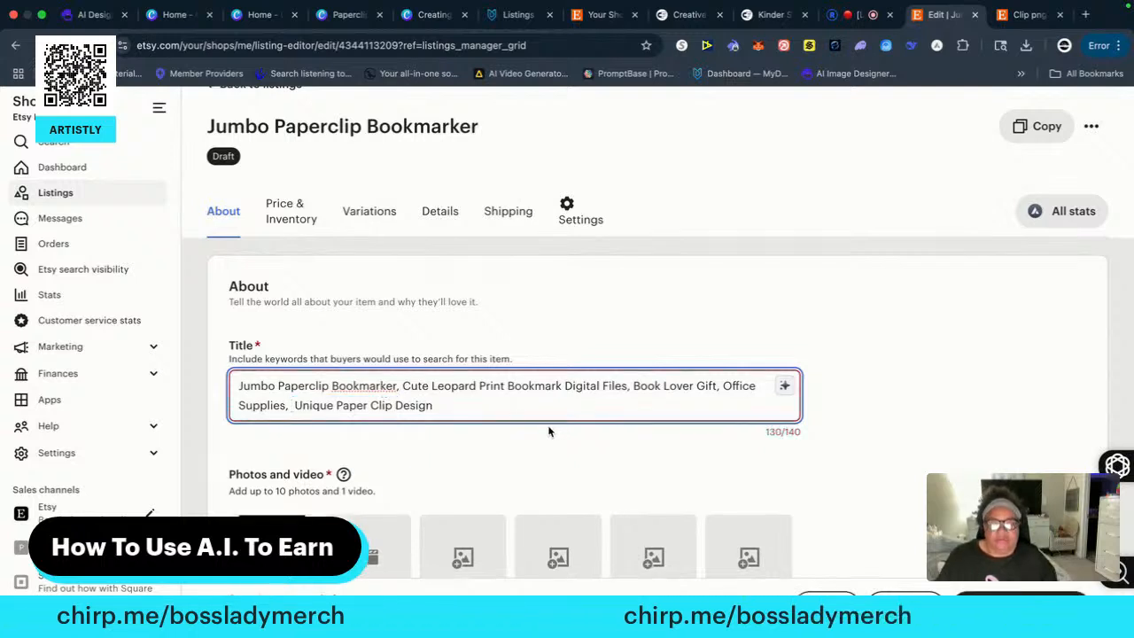
Correct the flagged word "Bookmarker" in the title to "Bookmark"
scroll(531, 497, down, 2)
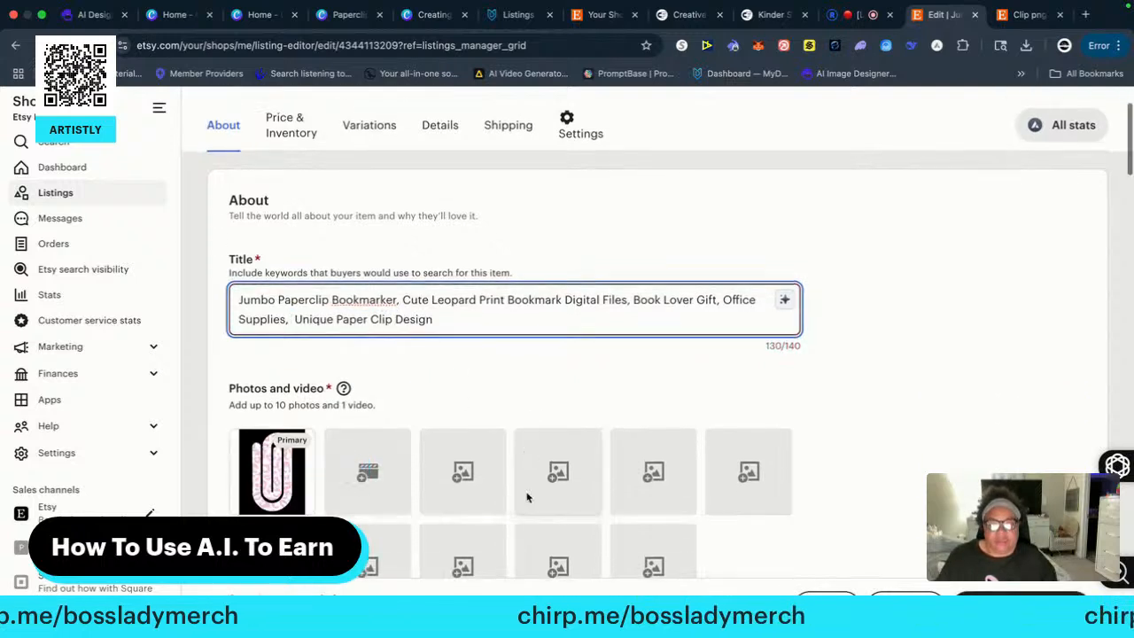
right_click(374, 267)
click(409, 264)
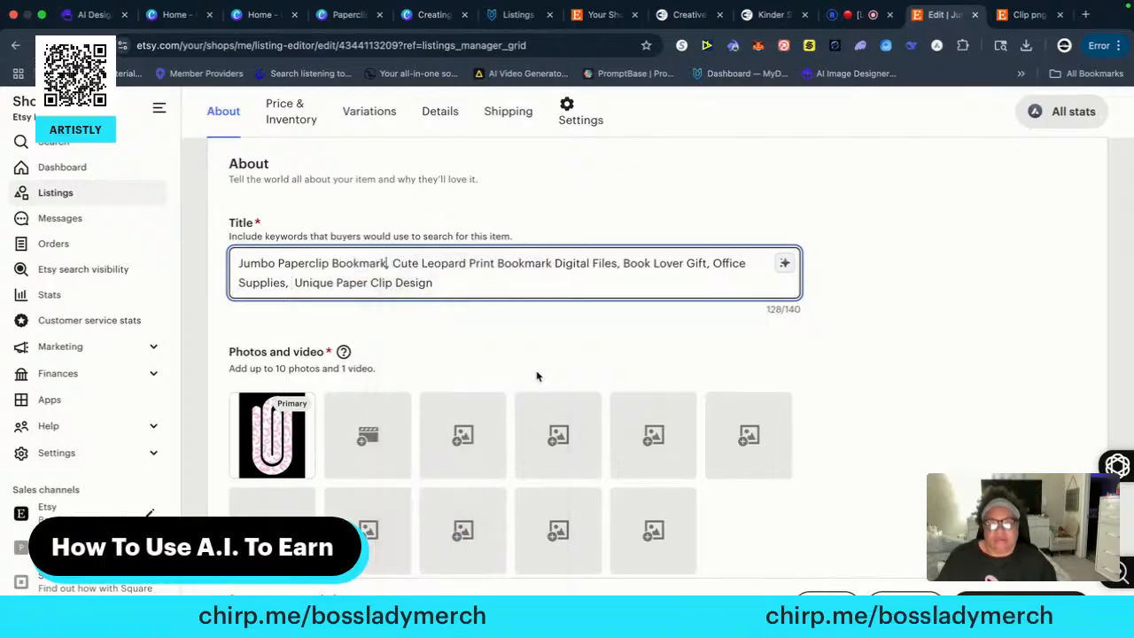
Upload digitalform.png and Frequently Asked Questions.png from the Desktop to the listing's photos
scroll(512, 479, down, 4)
scroll(490, 463, up, 4)
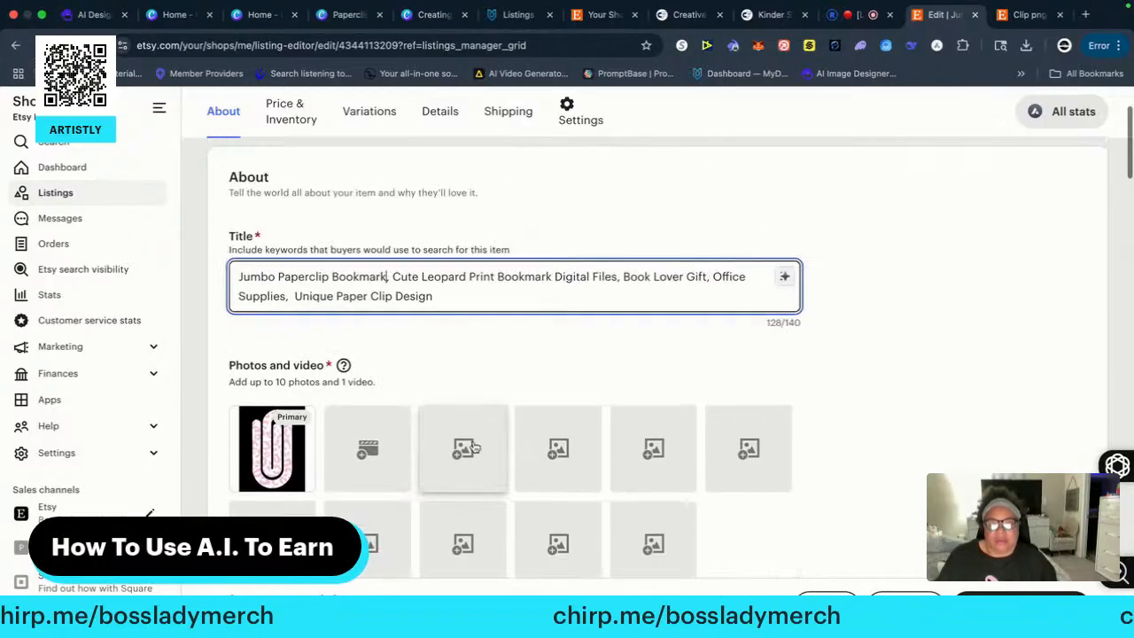
click(463, 450)
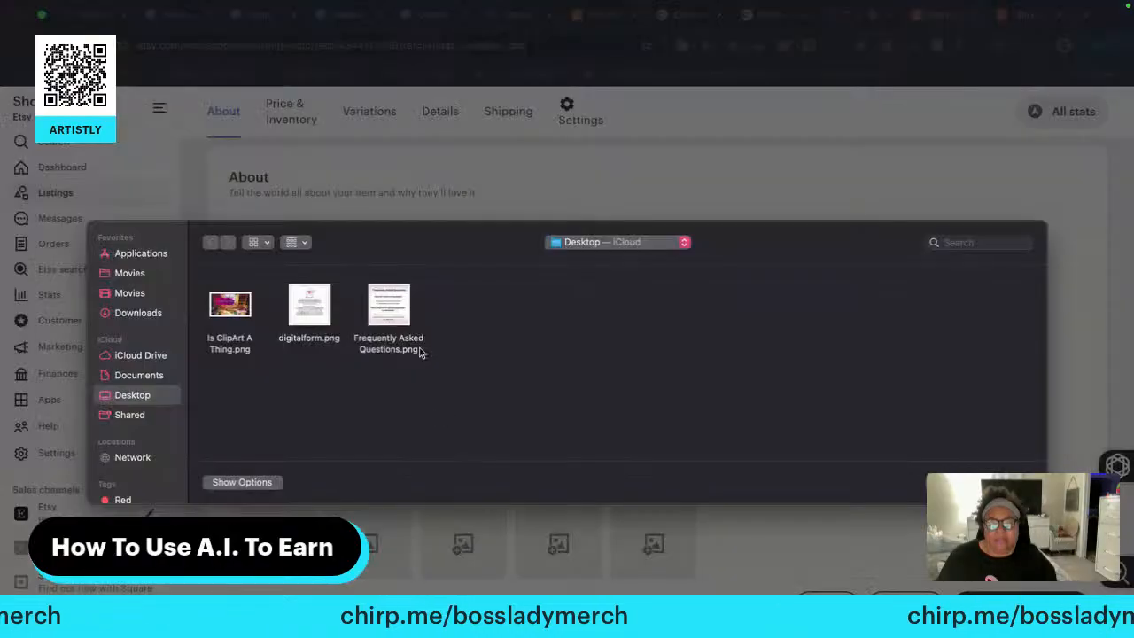
click(314, 306)
super+click(385, 317)
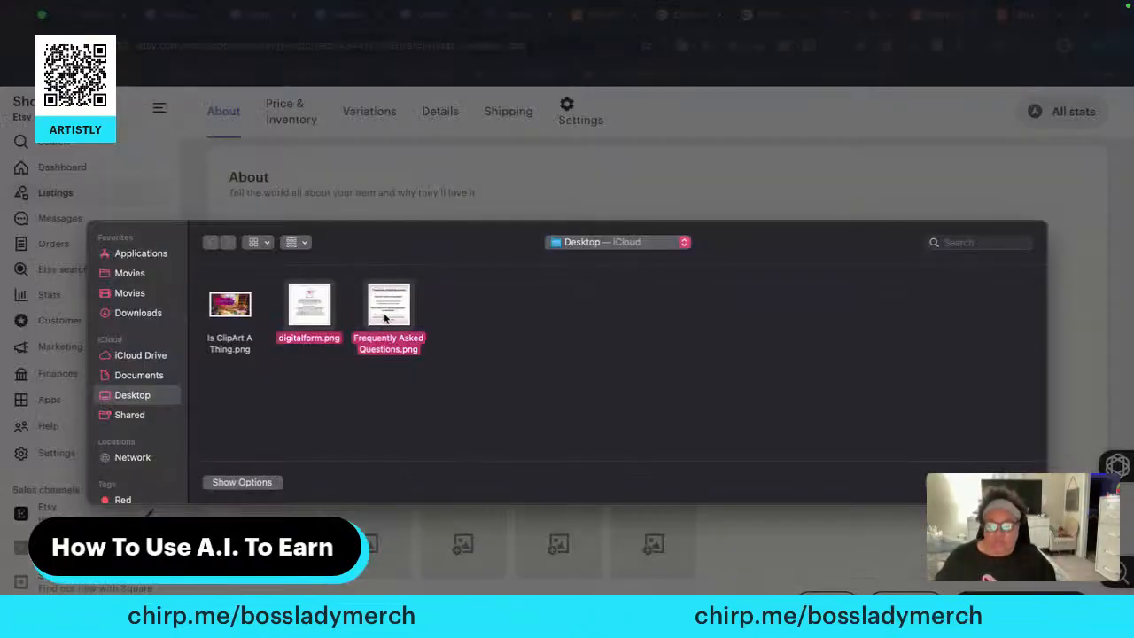
click(1010, 482)
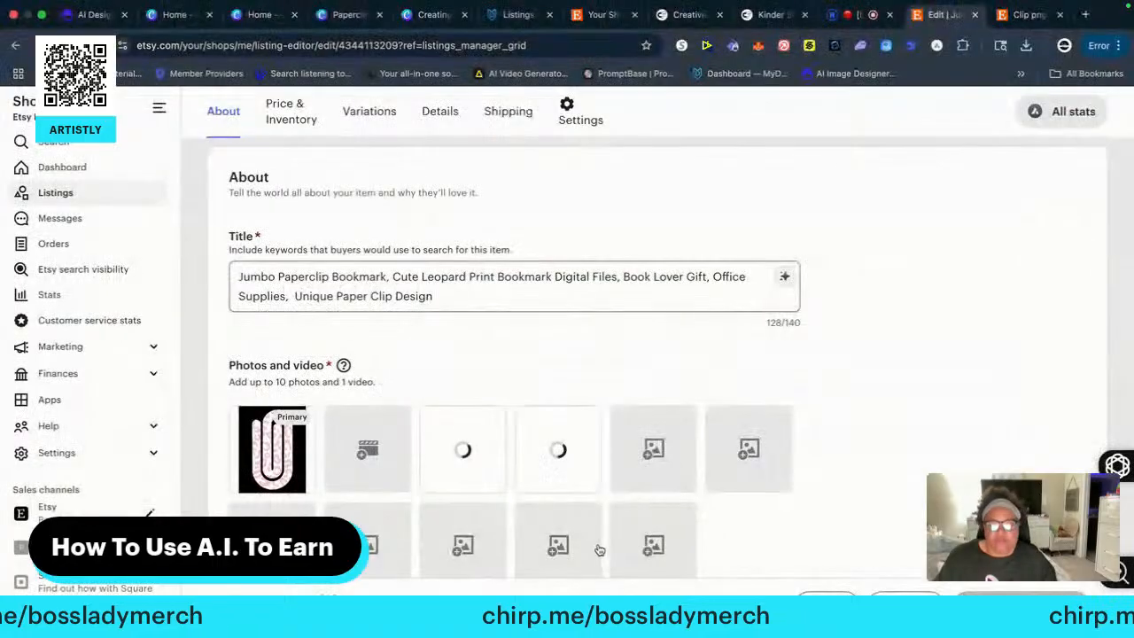
Generate an AI product description and insert it in place of the draft's current description
scroll(482, 559, down, 4)
scroll(483, 559, down, 10)
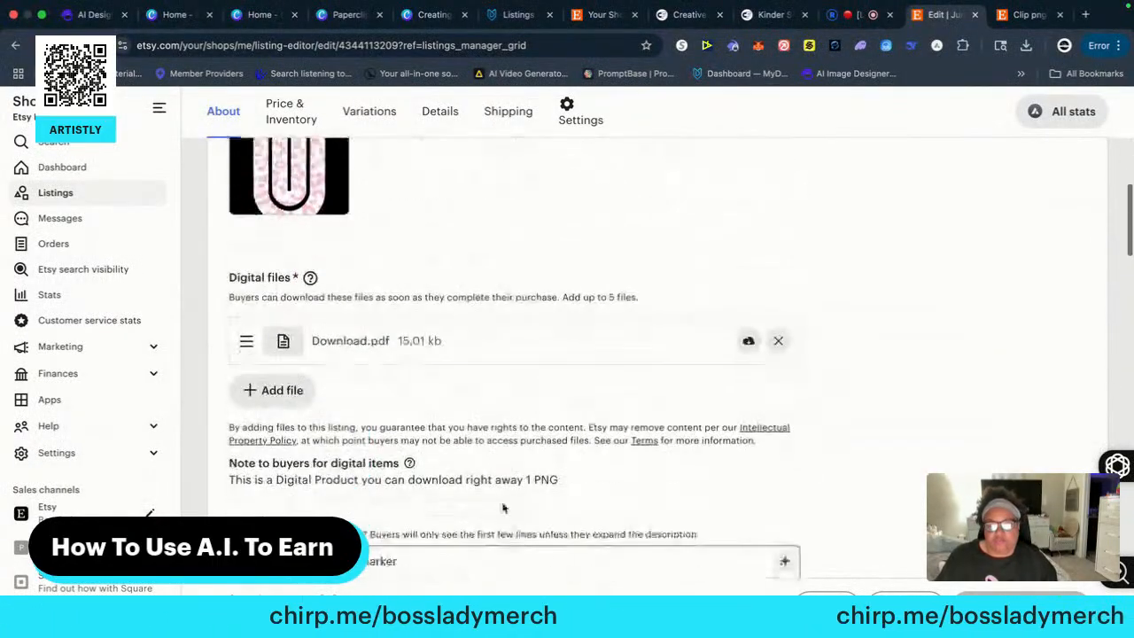
scroll(474, 481, up, 3)
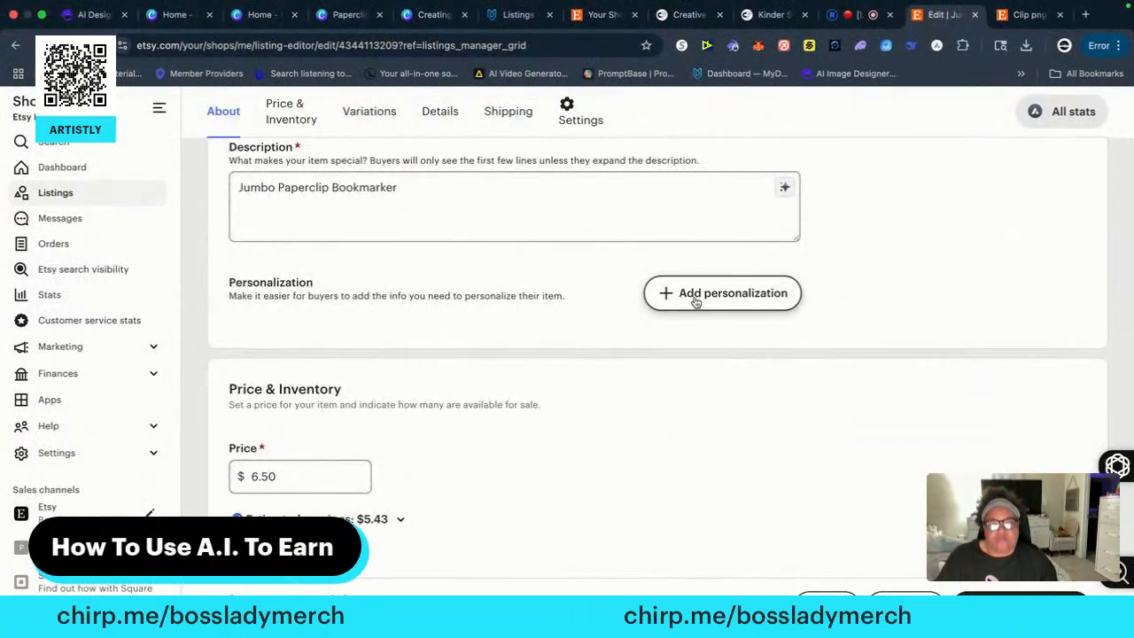
click(785, 191)
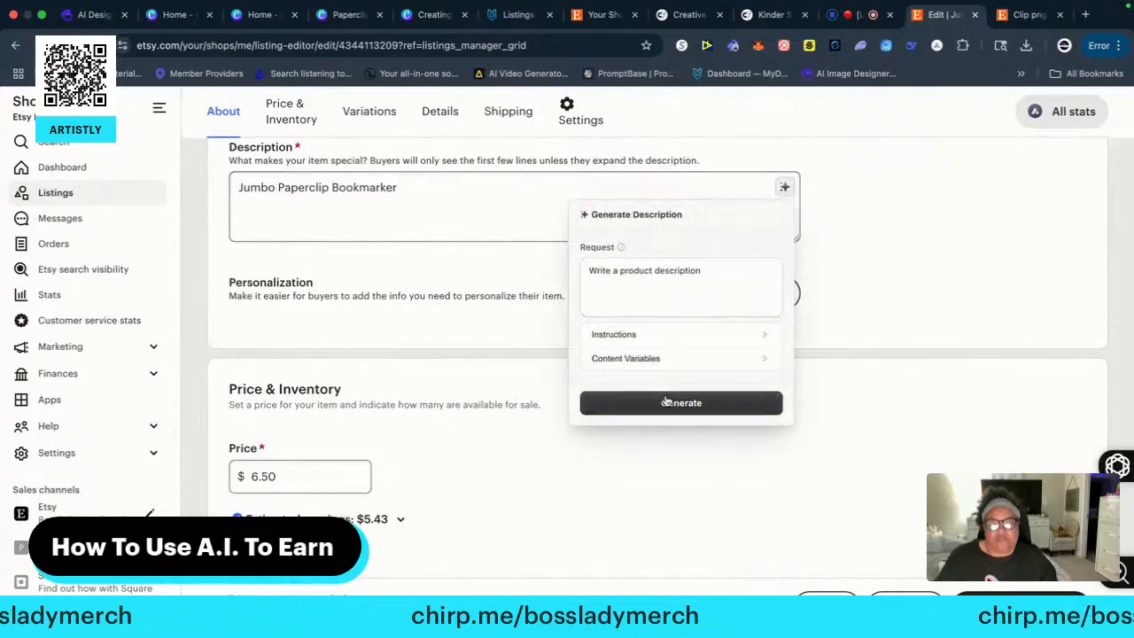
click(663, 402)
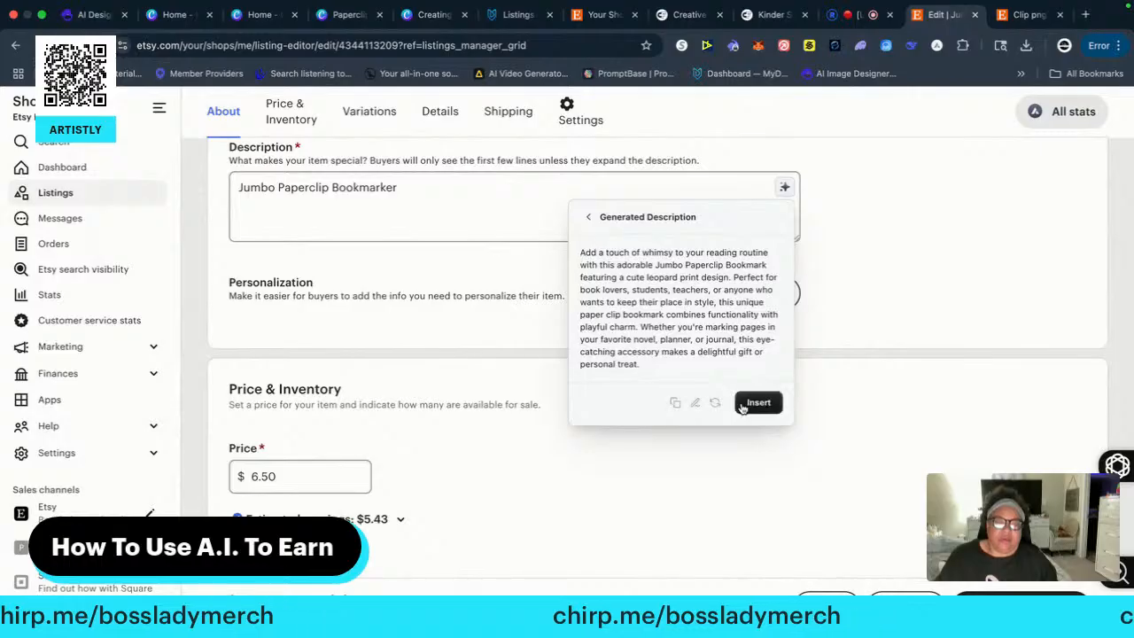
click(758, 403)
Remove the "digital files" tag from the listing and open the AI tag suggestions in Tag Insights
scroll(484, 433, down, 10)
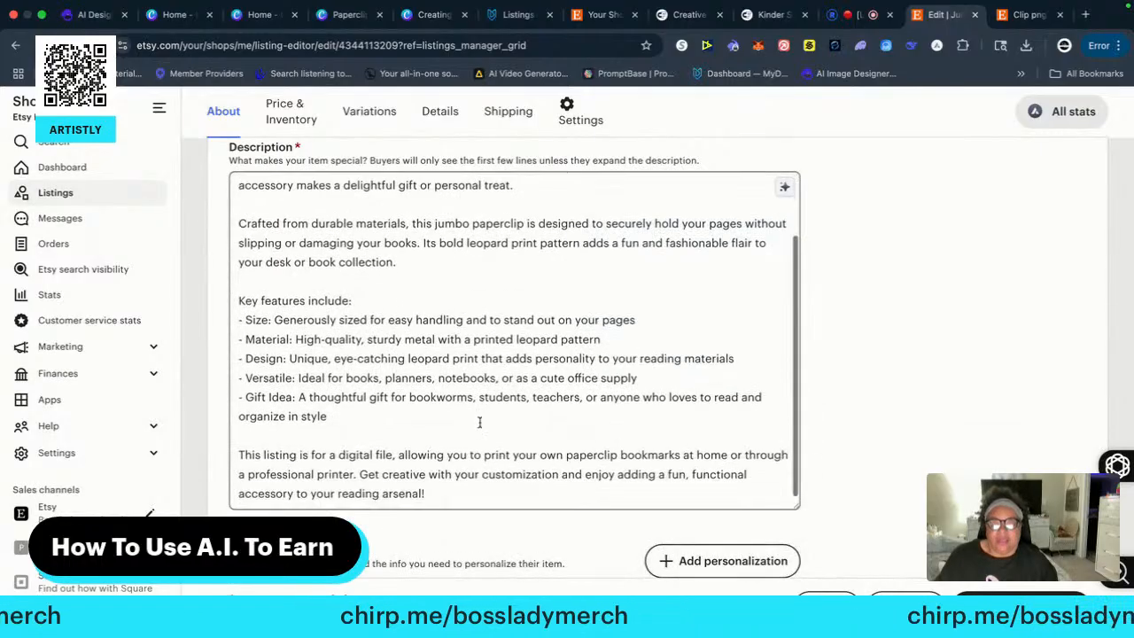
scroll(425, 364, down, 6)
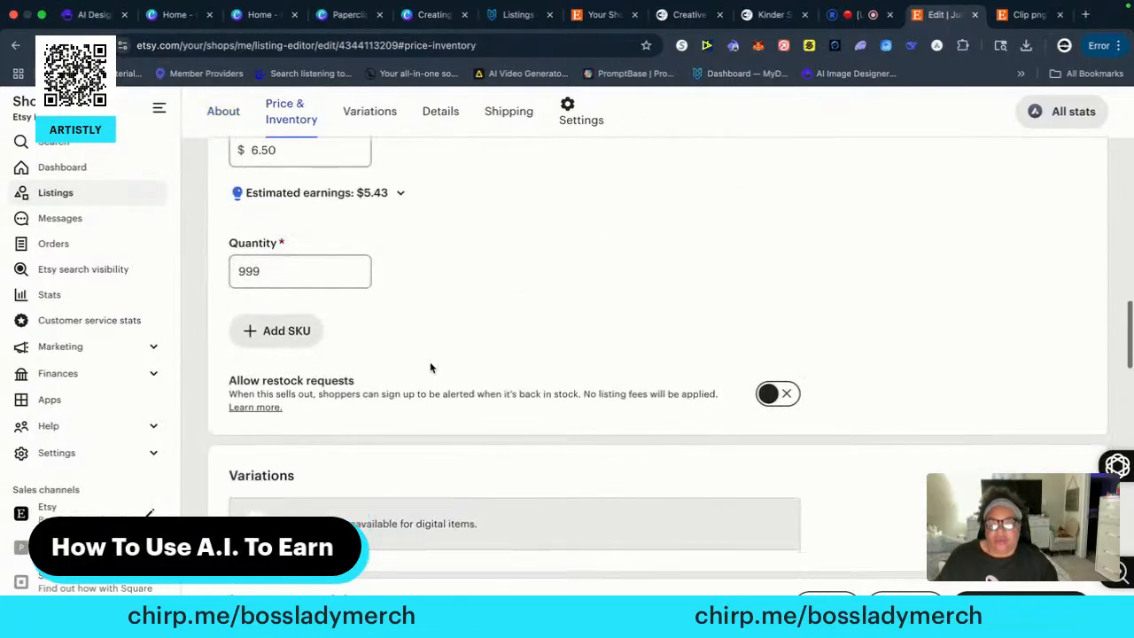
scroll(440, 372, down, 8)
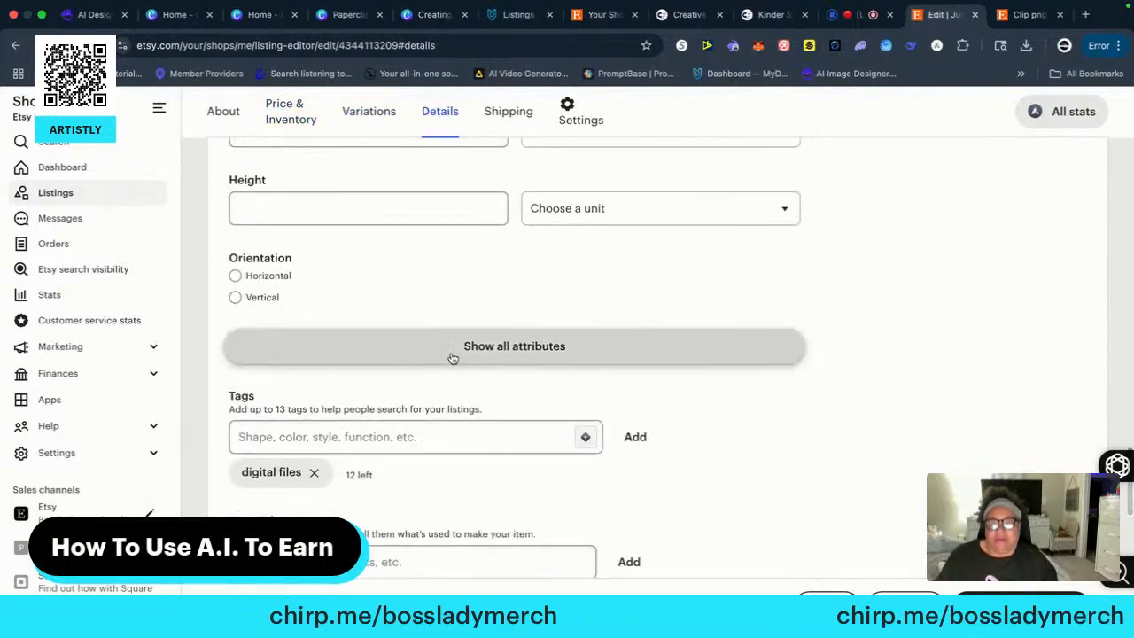
scroll(456, 363, down, 3)
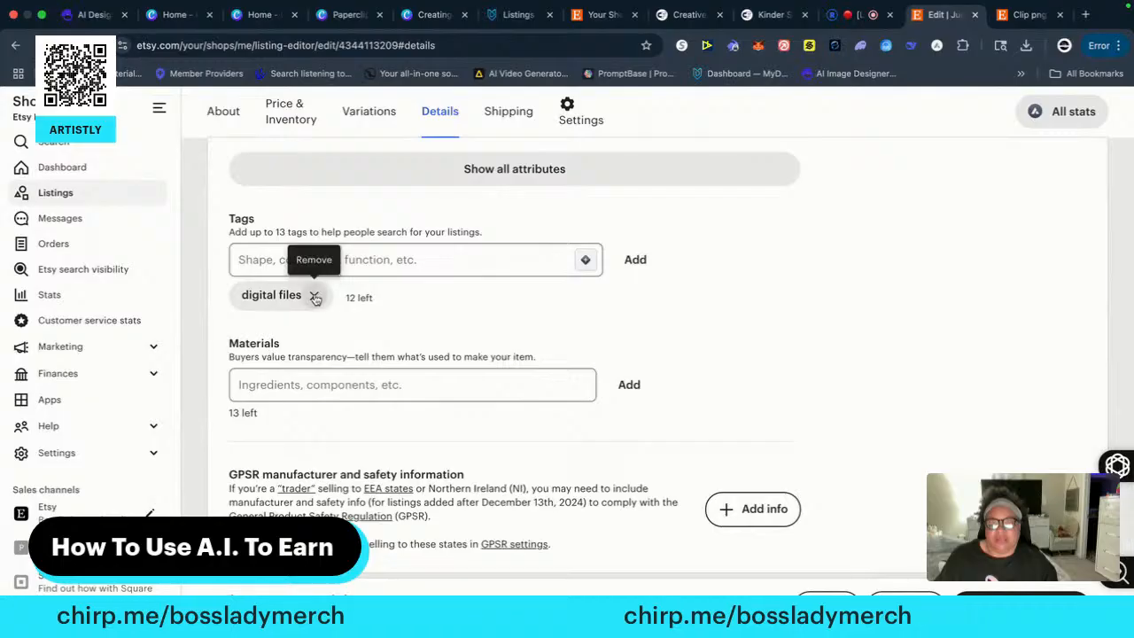
click(314, 295)
click(585, 260)
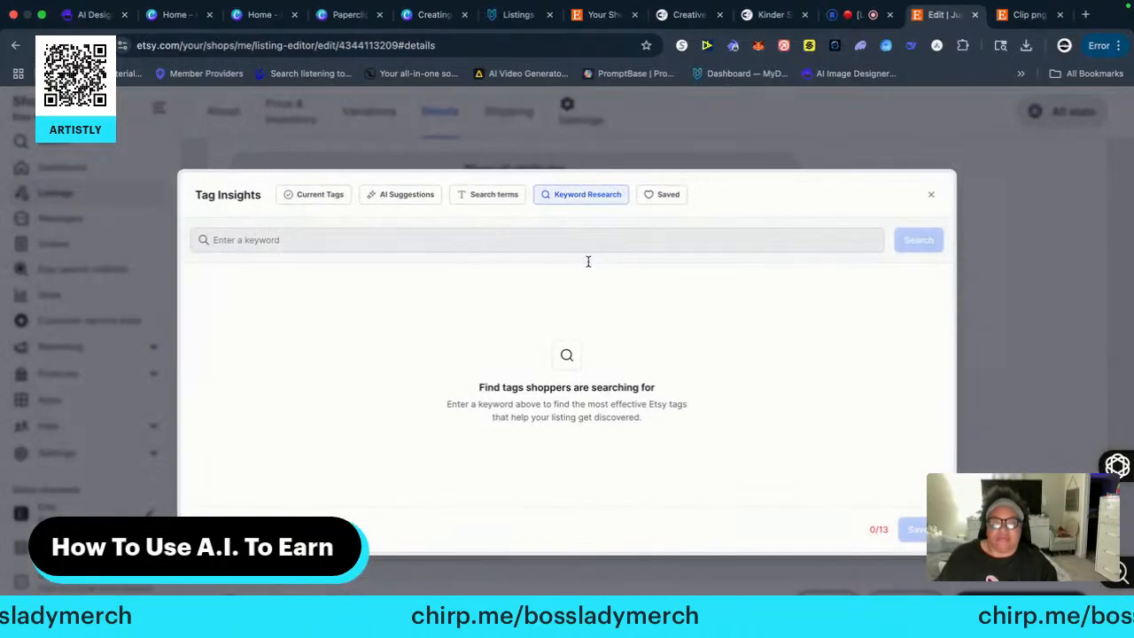
click(391, 196)
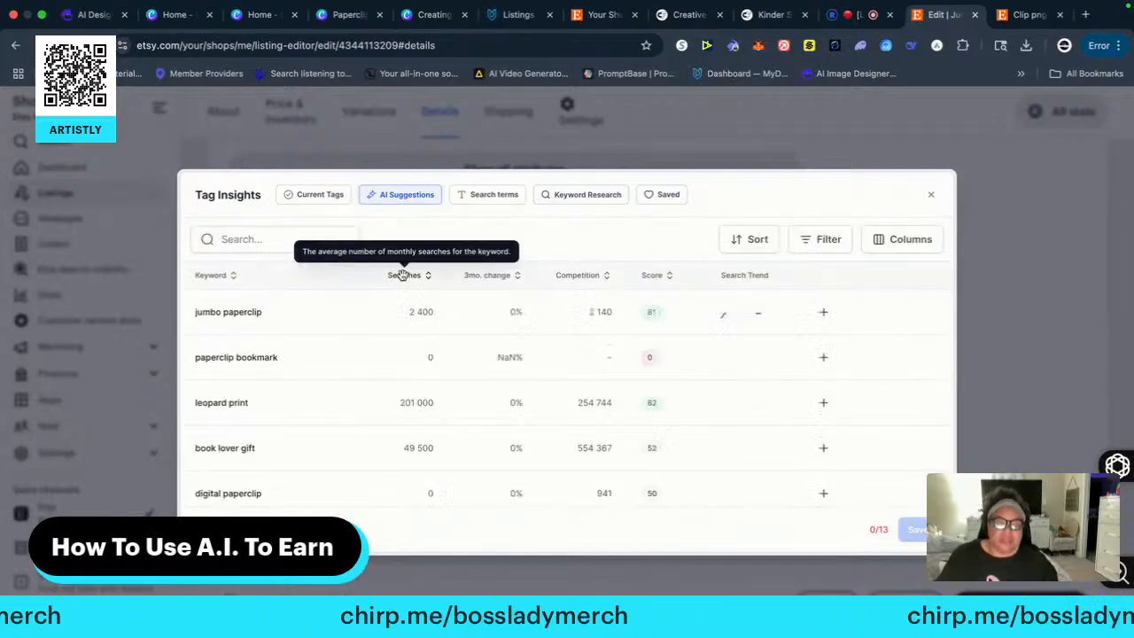
Add the suggested tags jumbo paperclip, paperclip bookmark, book lover gift, digital paperclip, cute bookmark and reading accessory
click(823, 312)
click(822, 357)
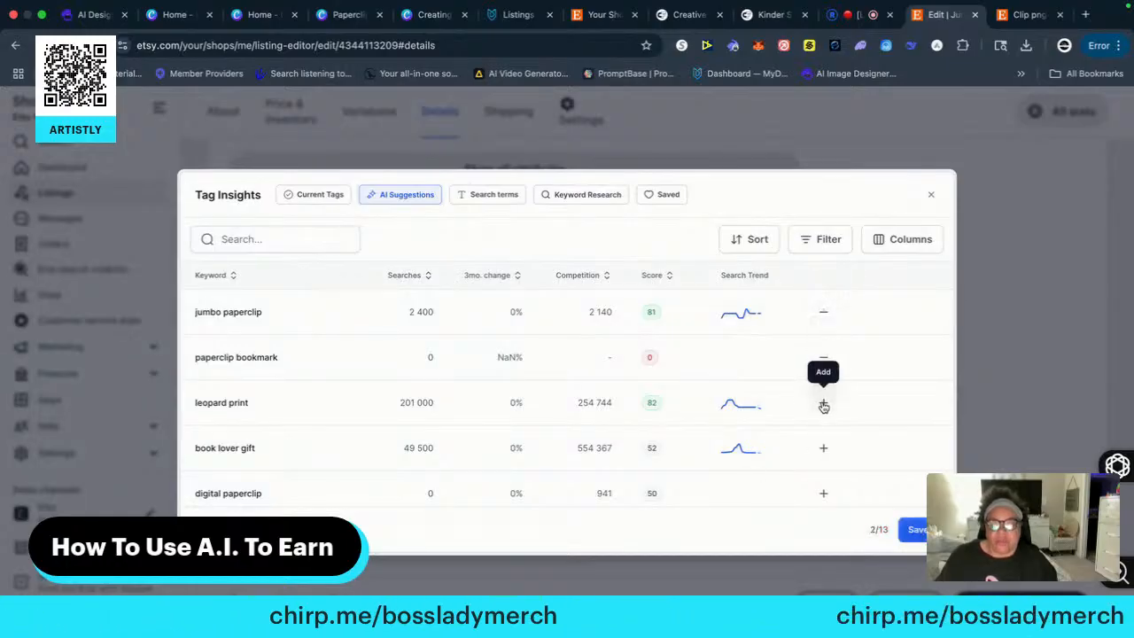
click(823, 447)
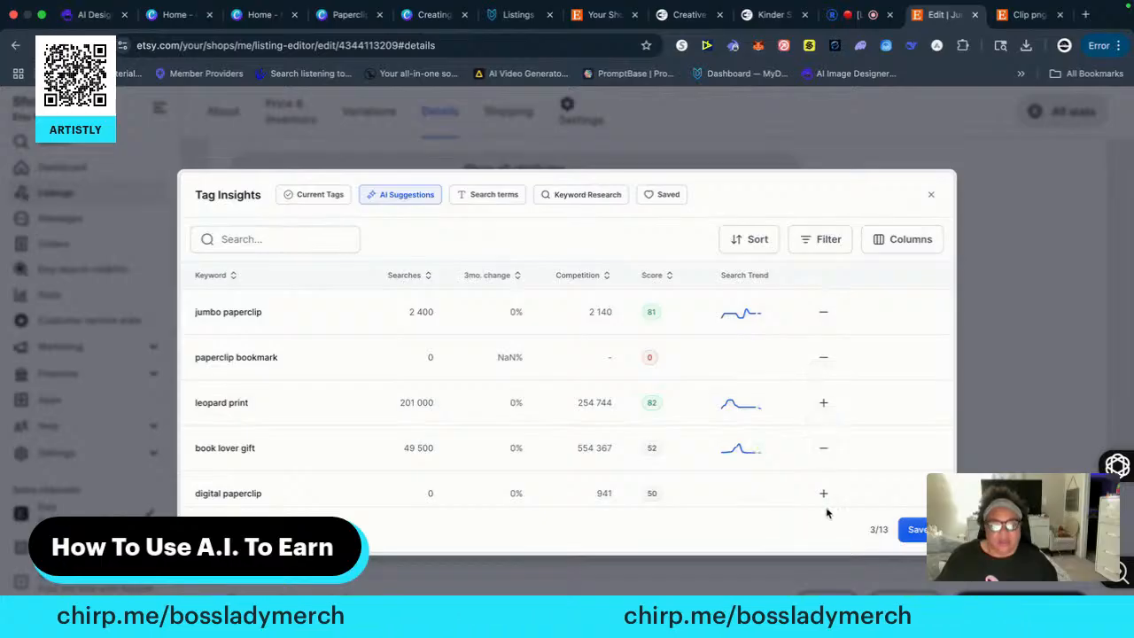
click(823, 494)
scroll(760, 494, down, 2)
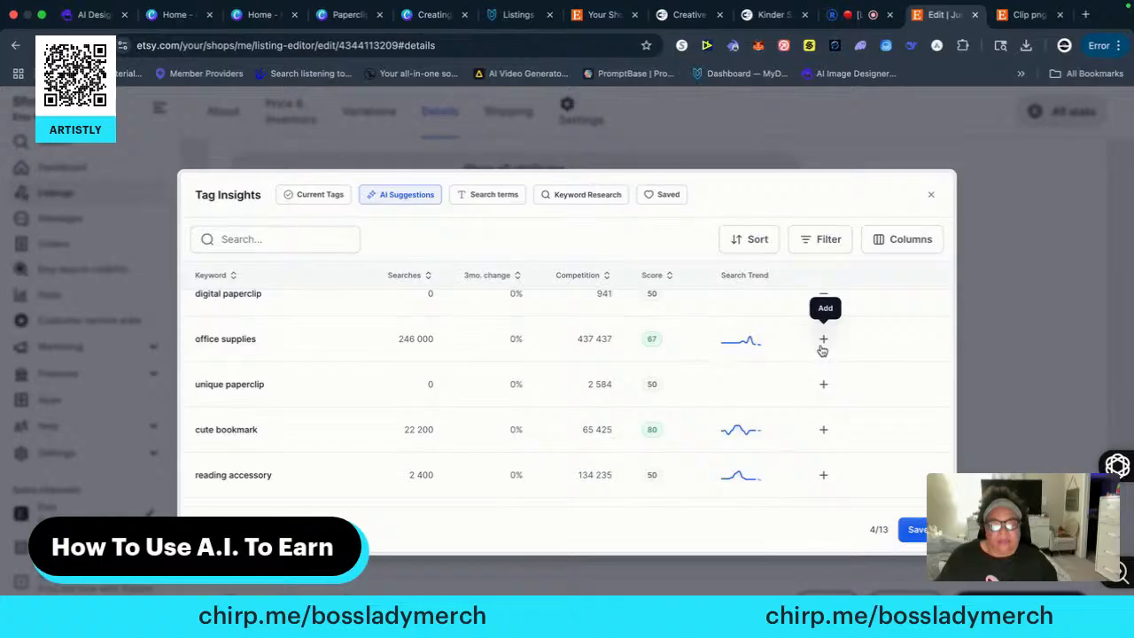
click(824, 433)
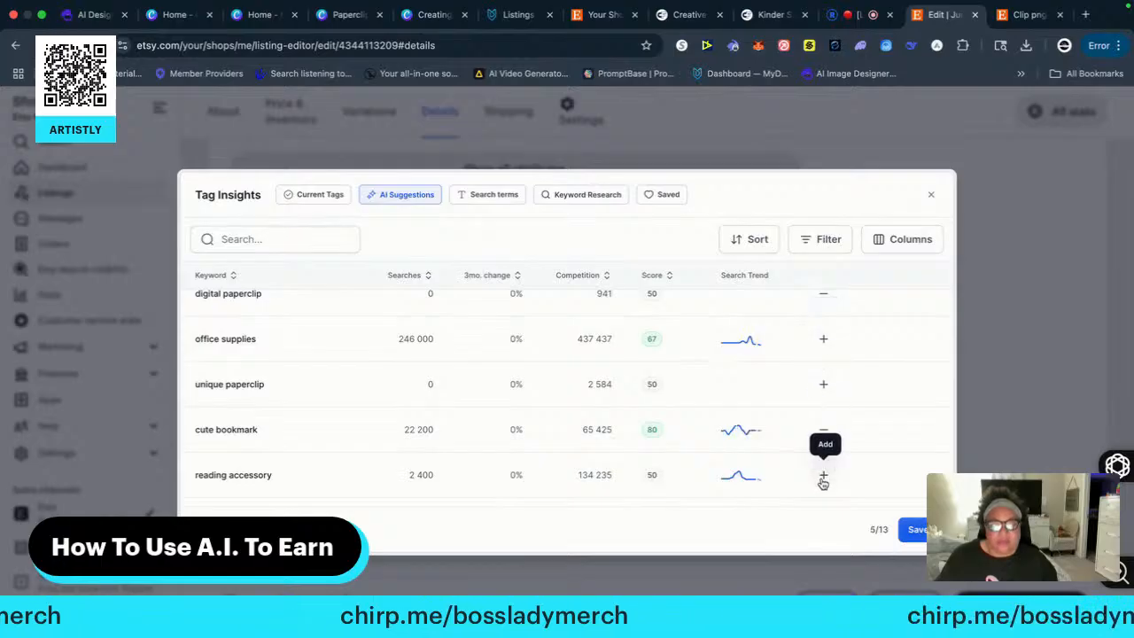
click(823, 479)
Add the suggested tags planner clip, notebook clip, teacher gift, student gift and bookworm gift
scroll(753, 465, down, 3)
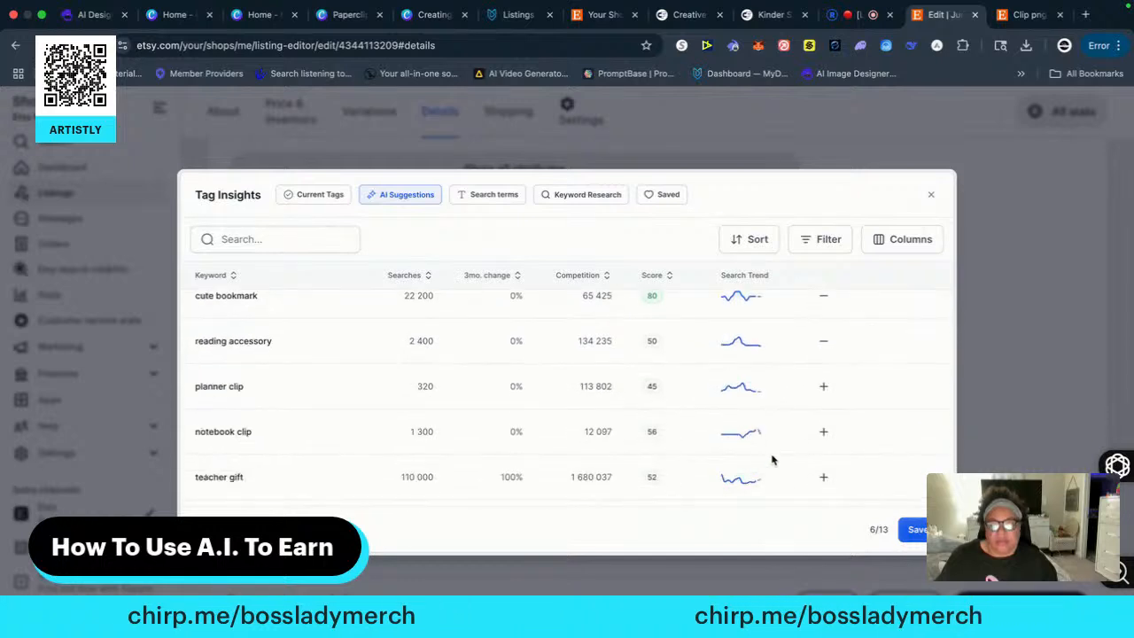
click(823, 387)
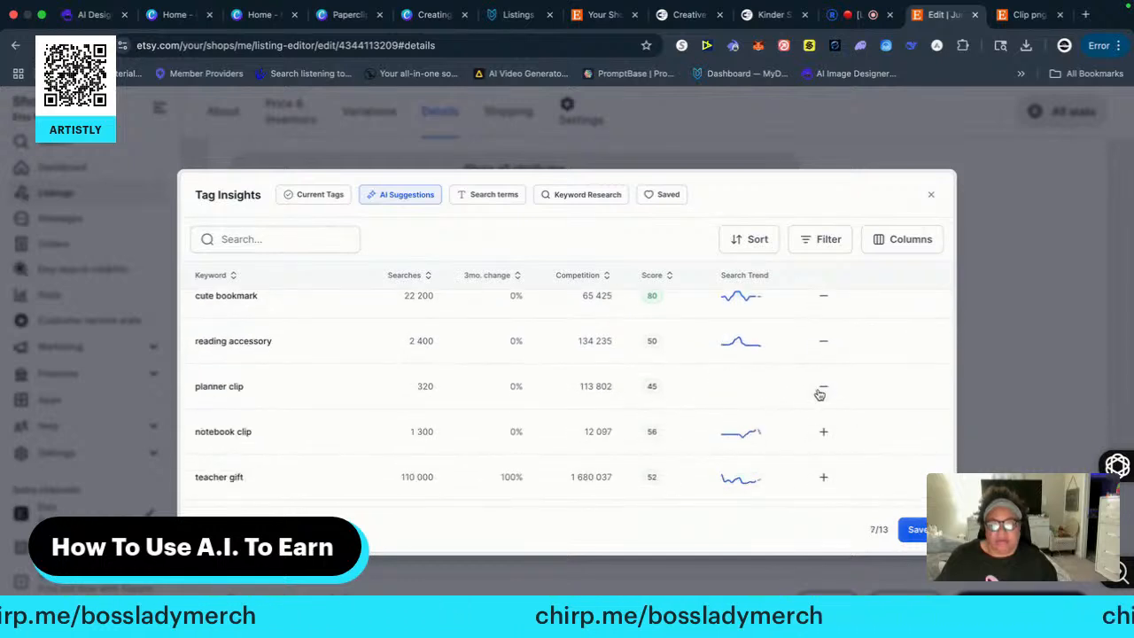
click(823, 434)
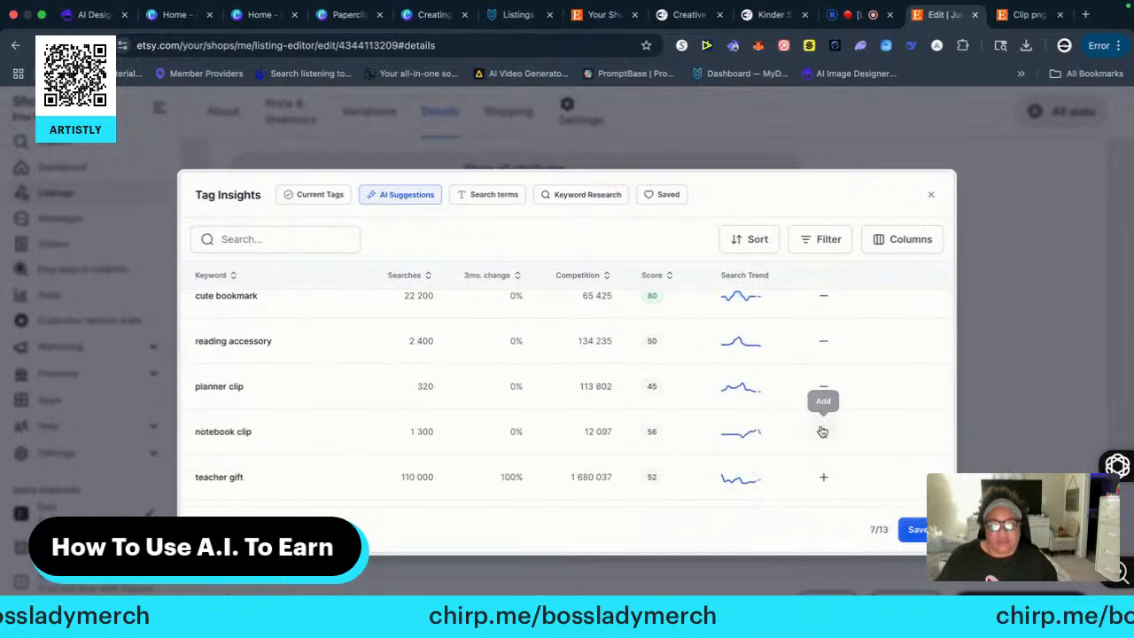
click(825, 479)
scroll(764, 481, down, 2)
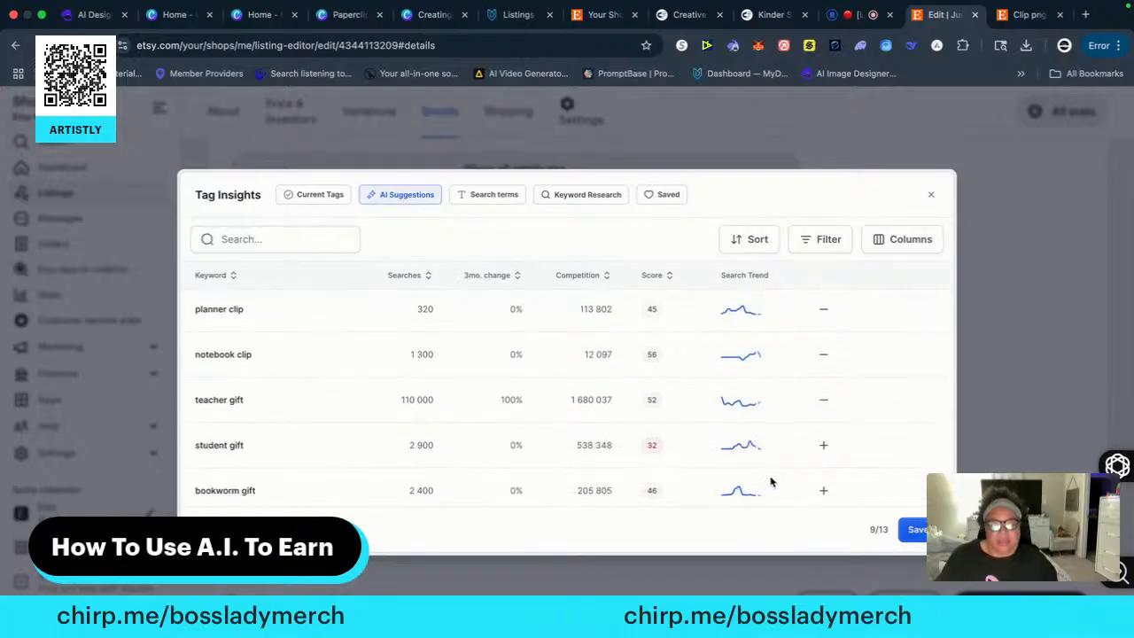
click(824, 448)
click(823, 490)
Add the suggested tags printable bookmark and digital file, and save the tag selection to the listing
scroll(767, 490, down, 1)
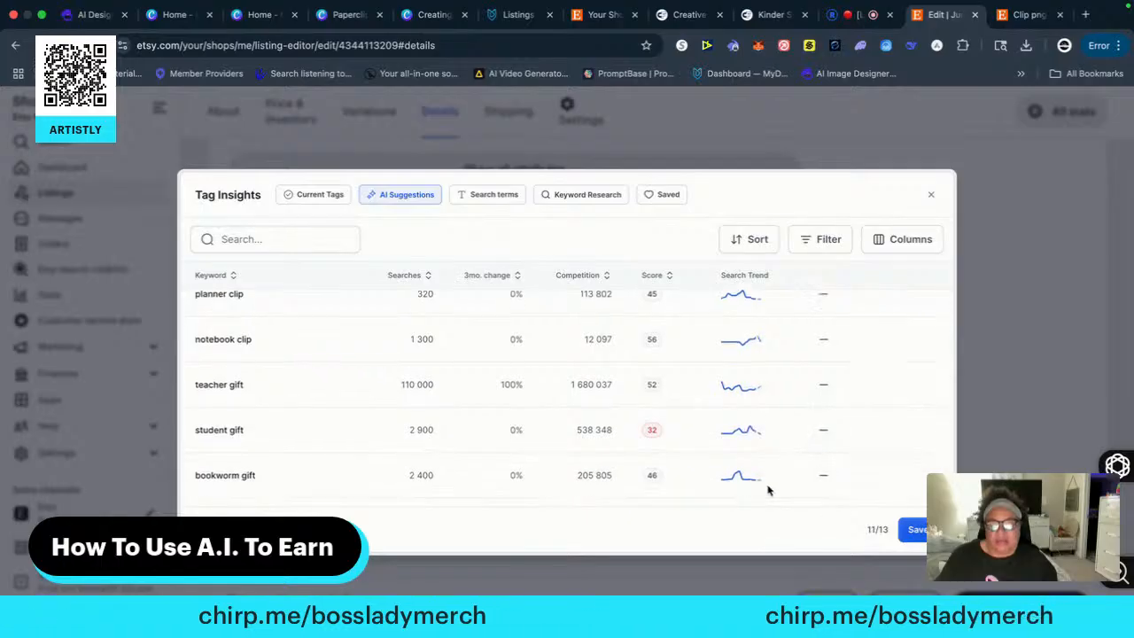
scroll(767, 490, down, 2)
click(823, 426)
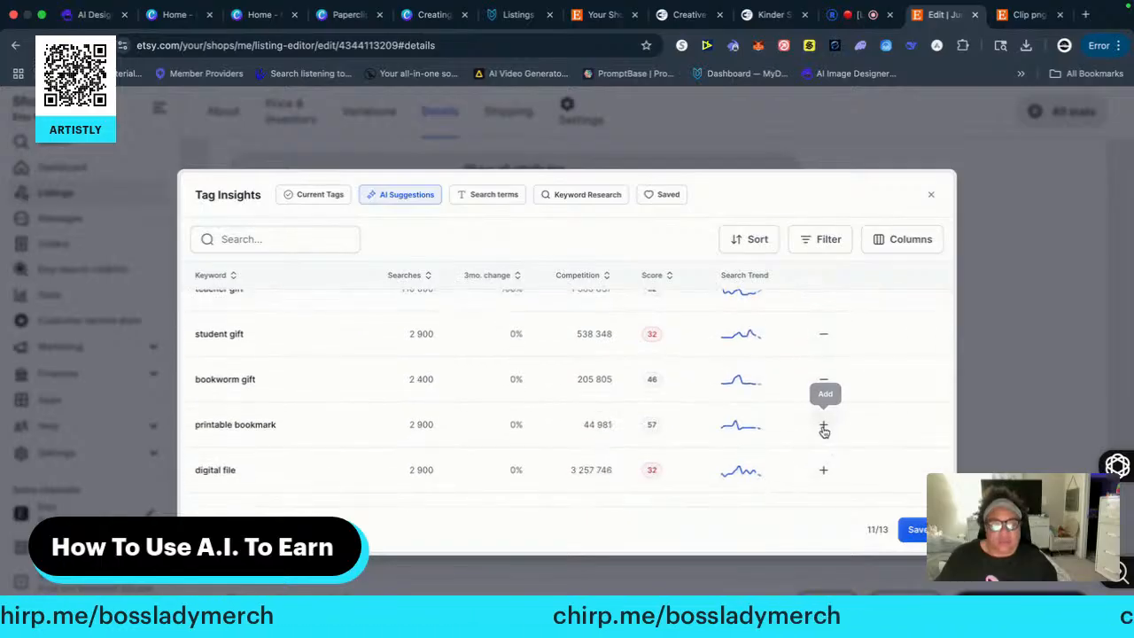
click(825, 474)
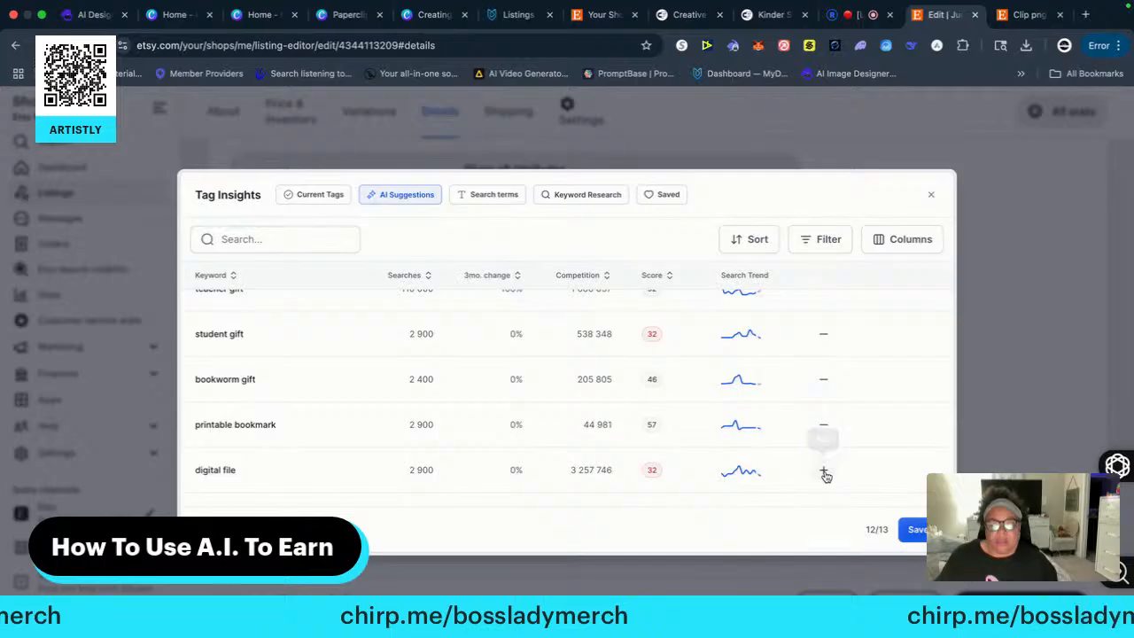
scroll(753, 433, down, 1)
scroll(757, 436, down, 1)
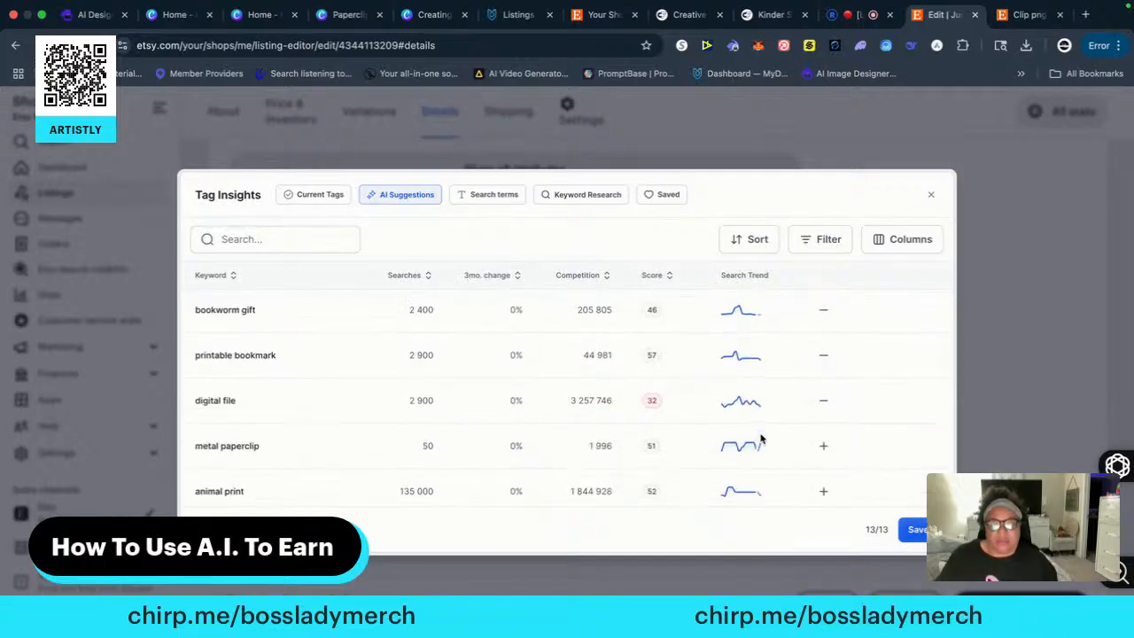
click(918, 529)
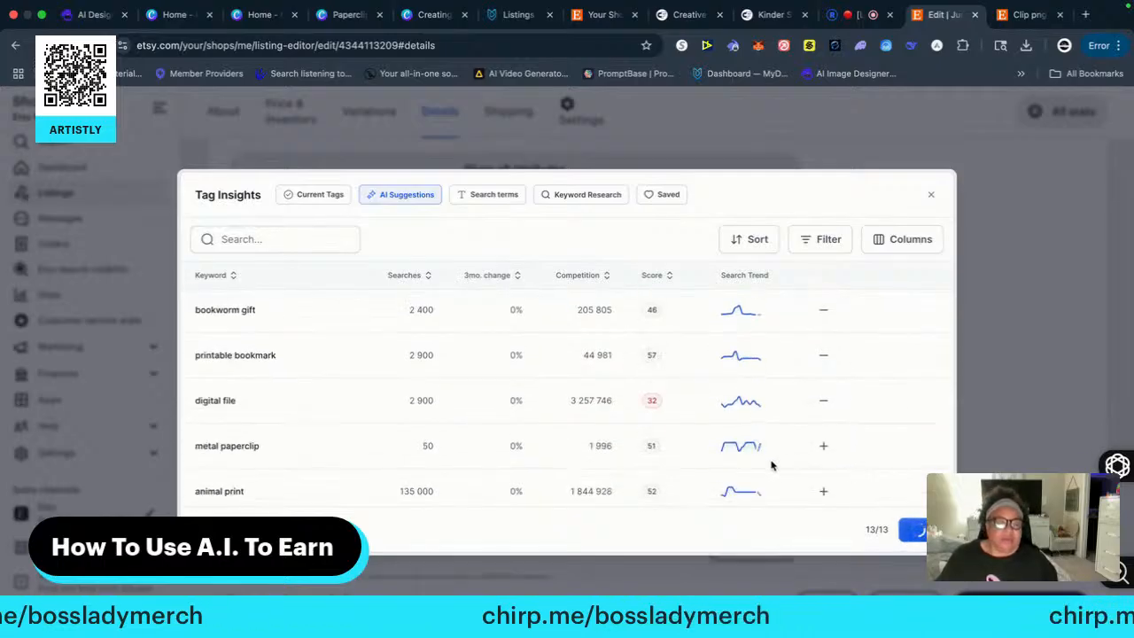
Switch to the Paperclips design in Canva and move page 38's "PaperClip PNG ClipArt" heading slightly up and to the right
scroll(632, 452, up, 15)
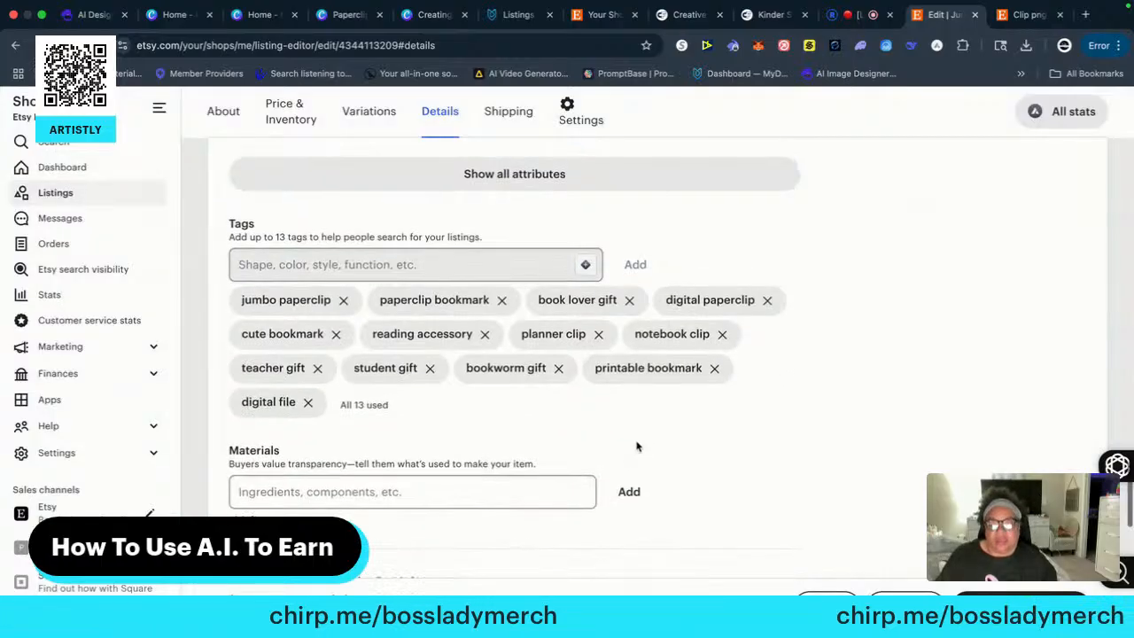
scroll(613, 464, up, 15)
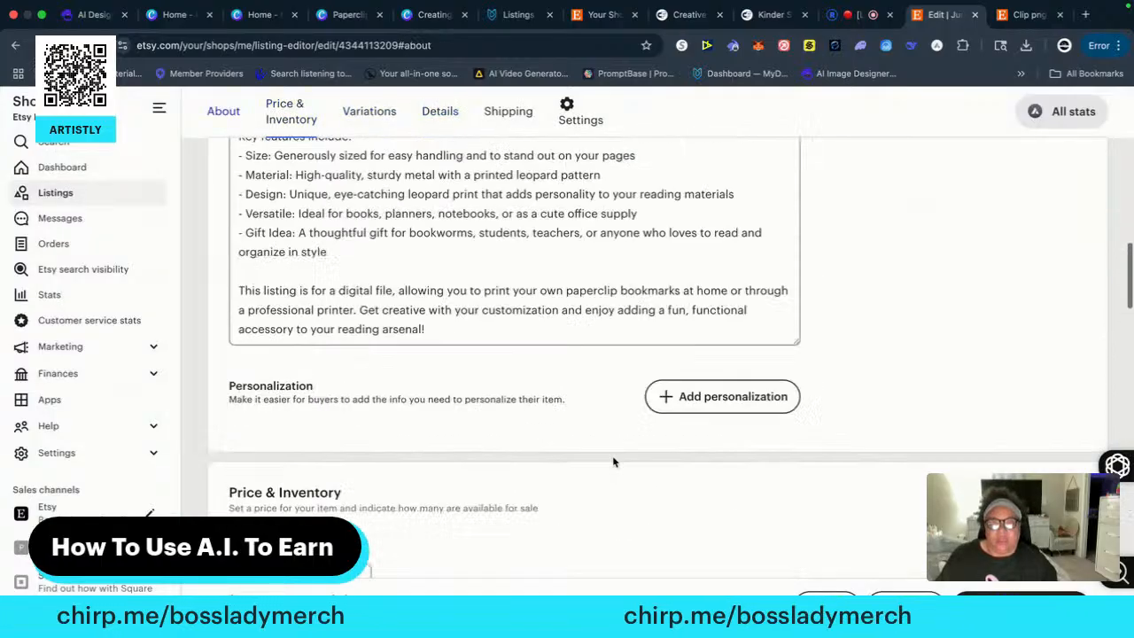
scroll(611, 460, down, 3)
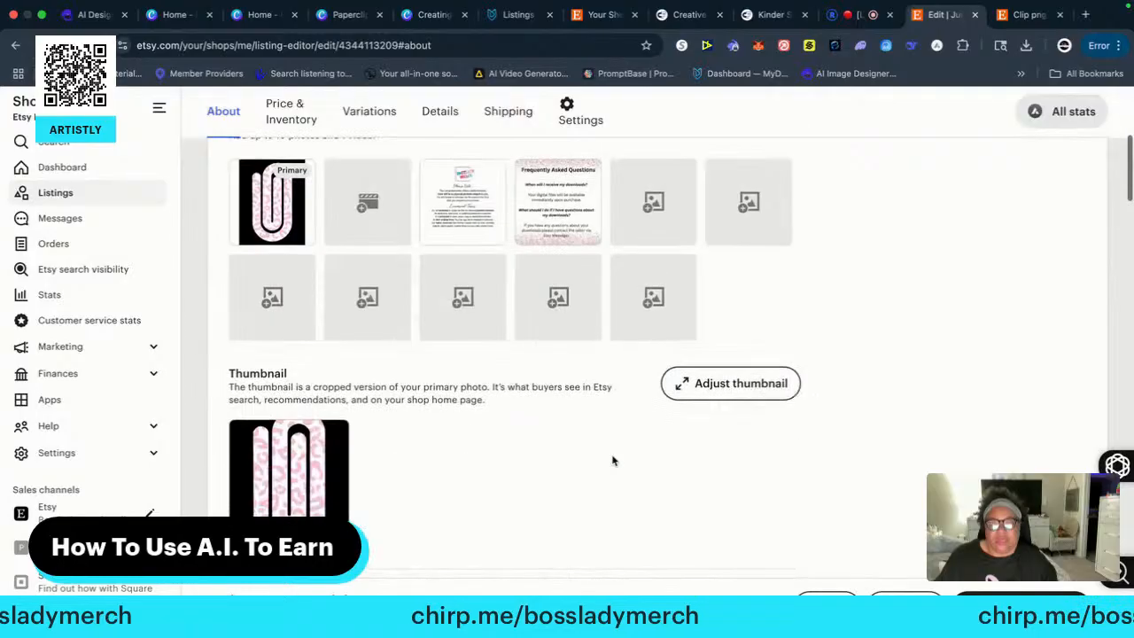
scroll(531, 442, up, 2)
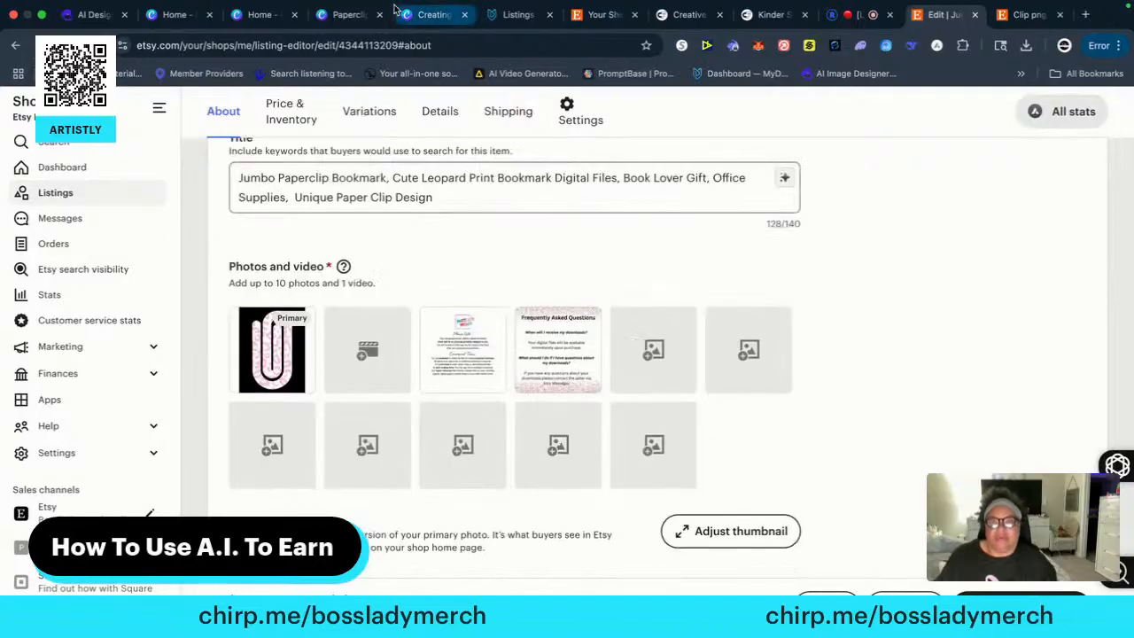
click(352, 16)
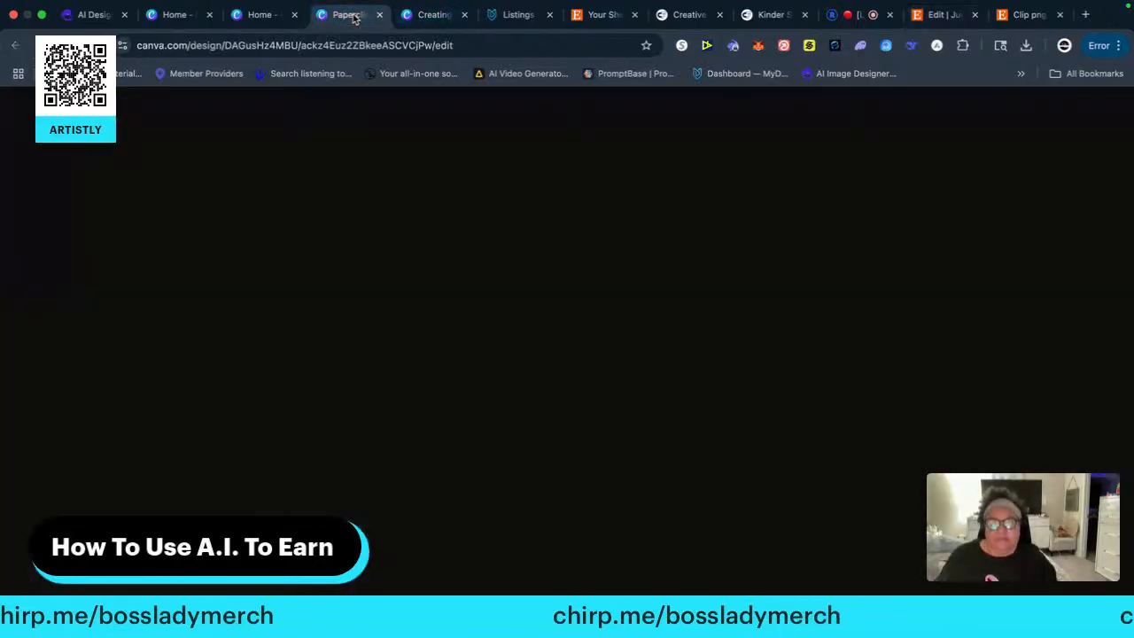
scroll(465, 294, down, 1)
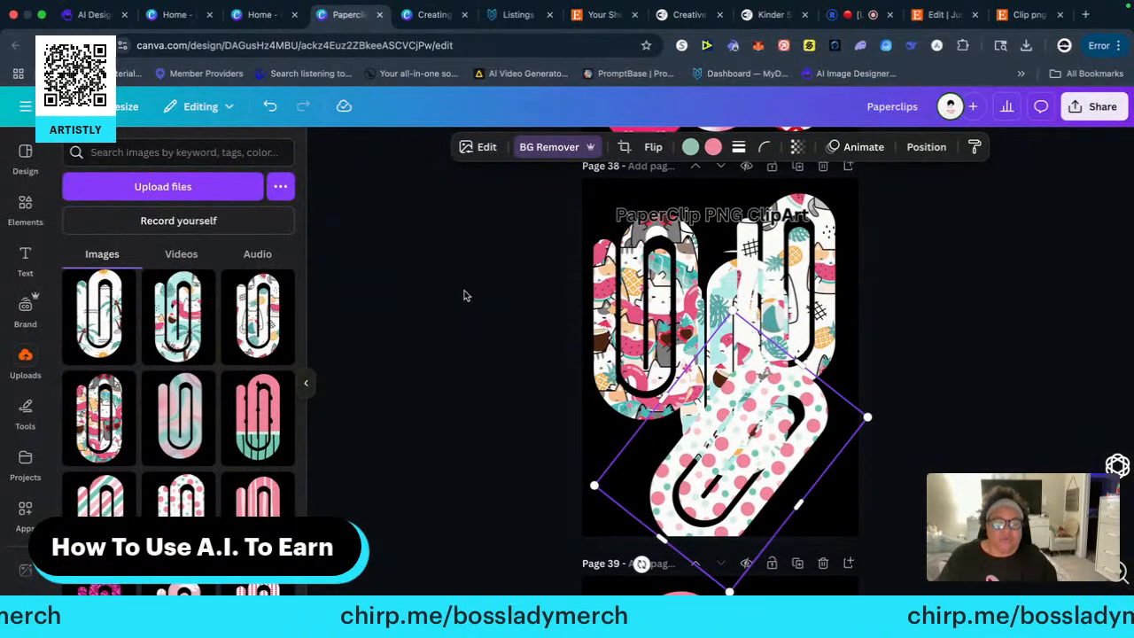
scroll(473, 289, up, 1)
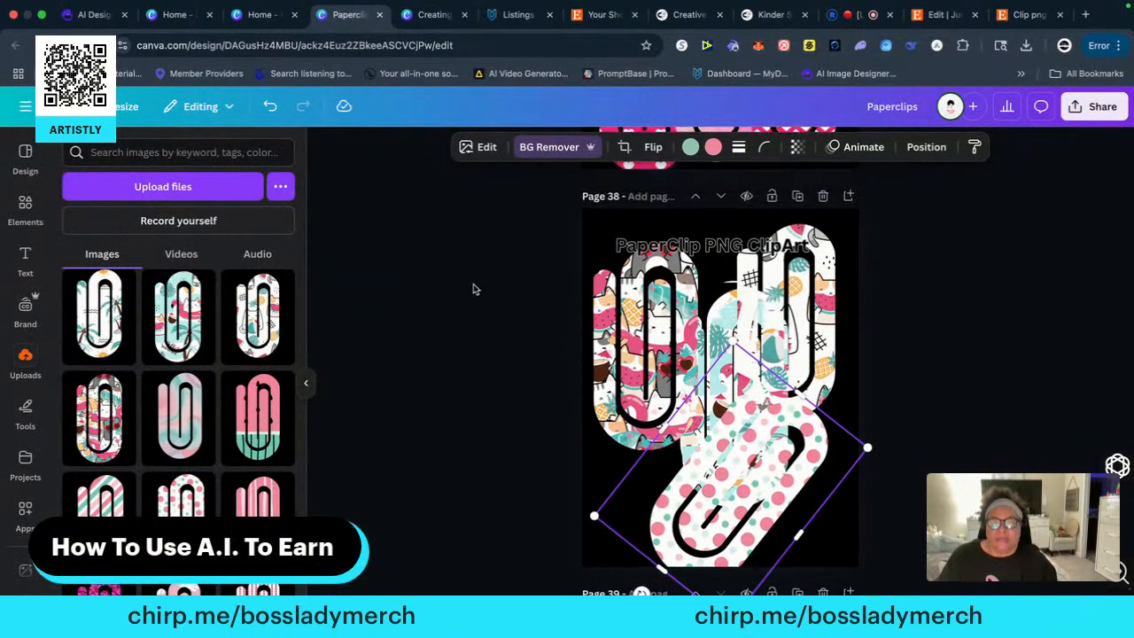
scroll(236, 285, down, 1)
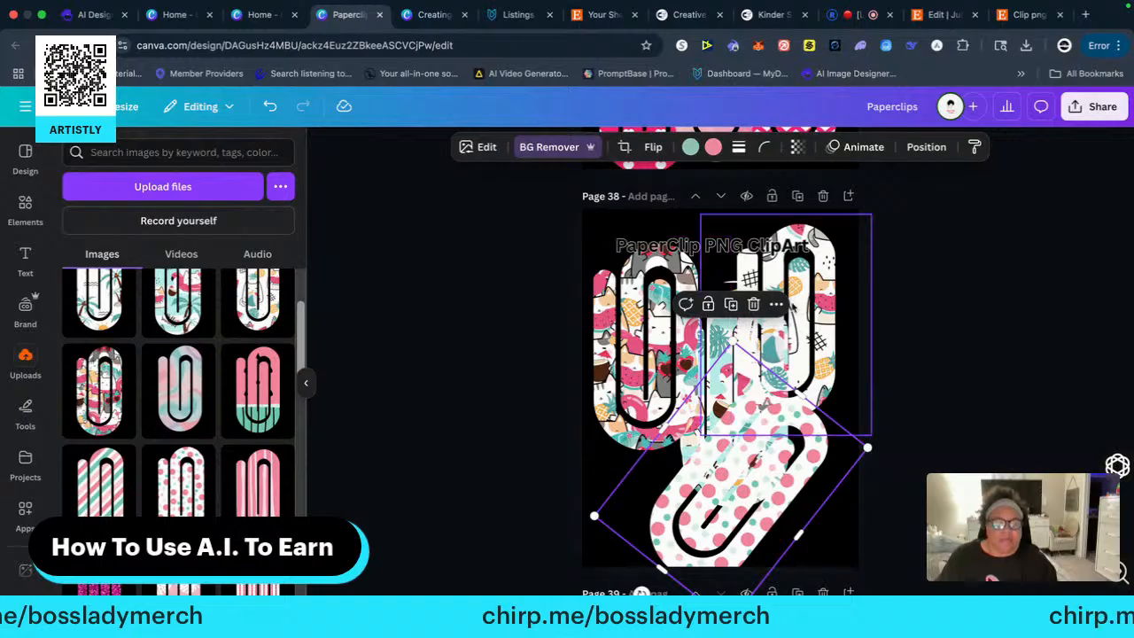
drag(711, 246, 725, 237)
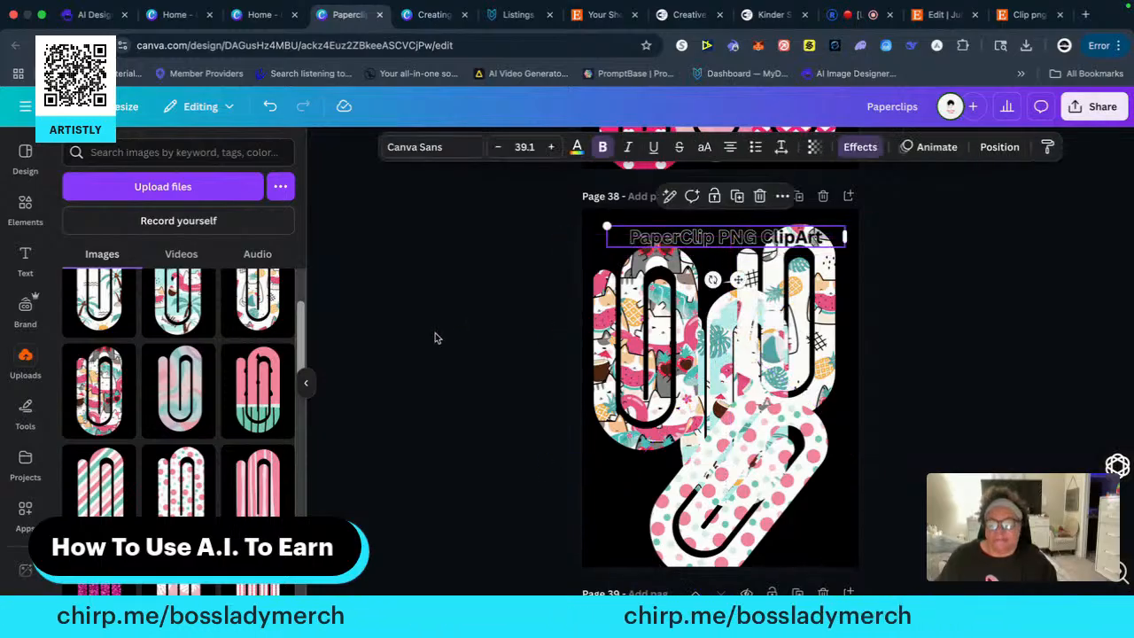
click(981, 224)
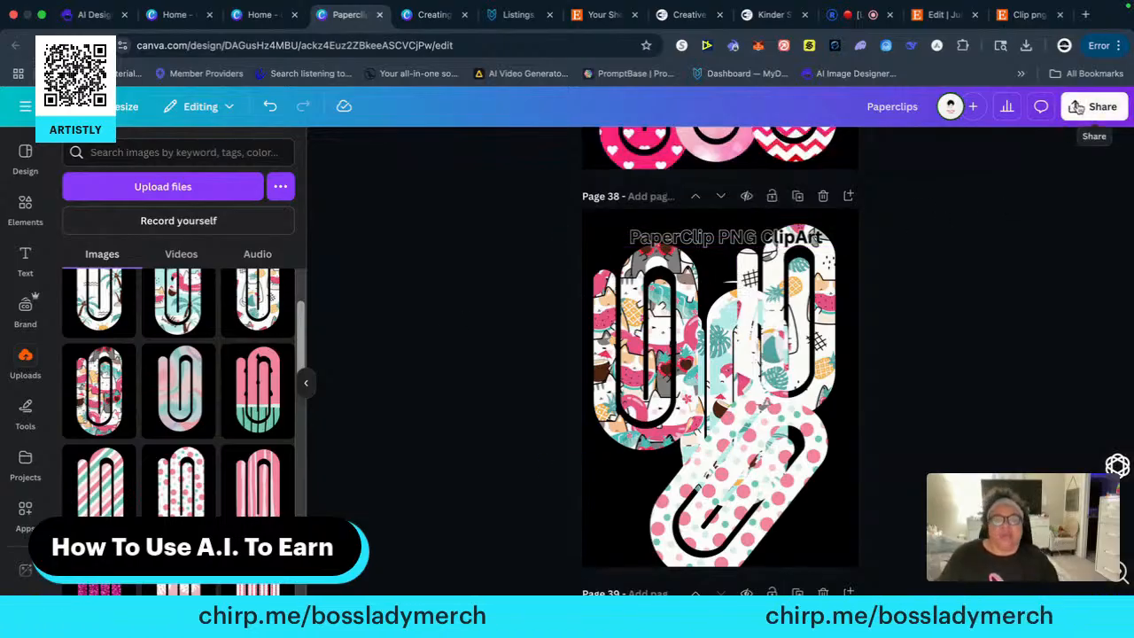
Download only the current page, page 38, as a PNG and switch back to the Etsy listing editor
click(1075, 107)
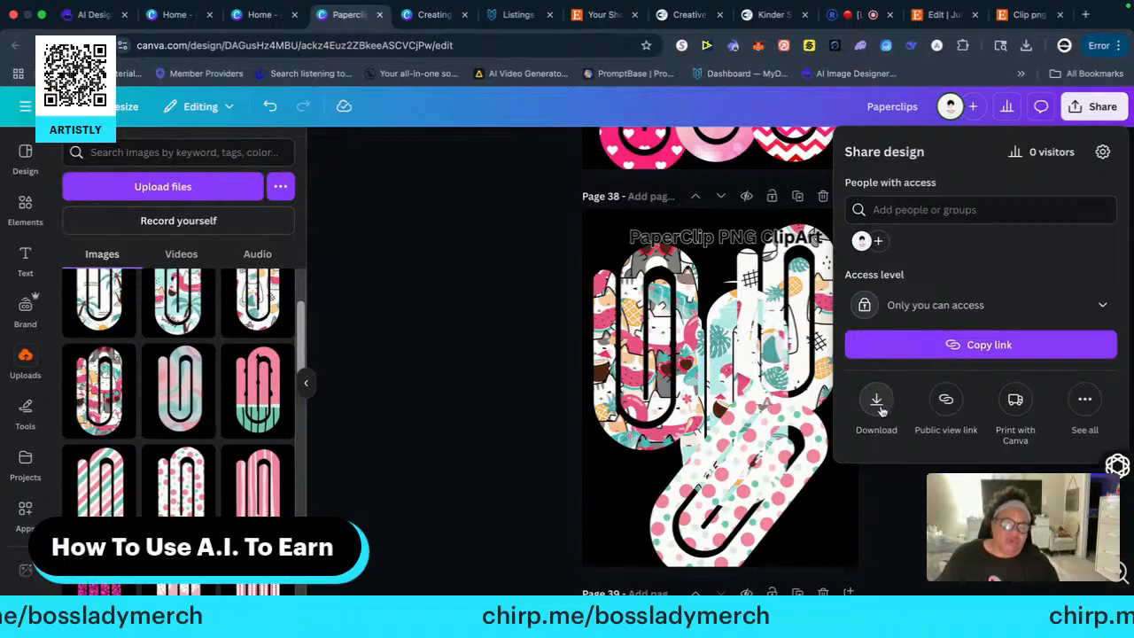
click(879, 405)
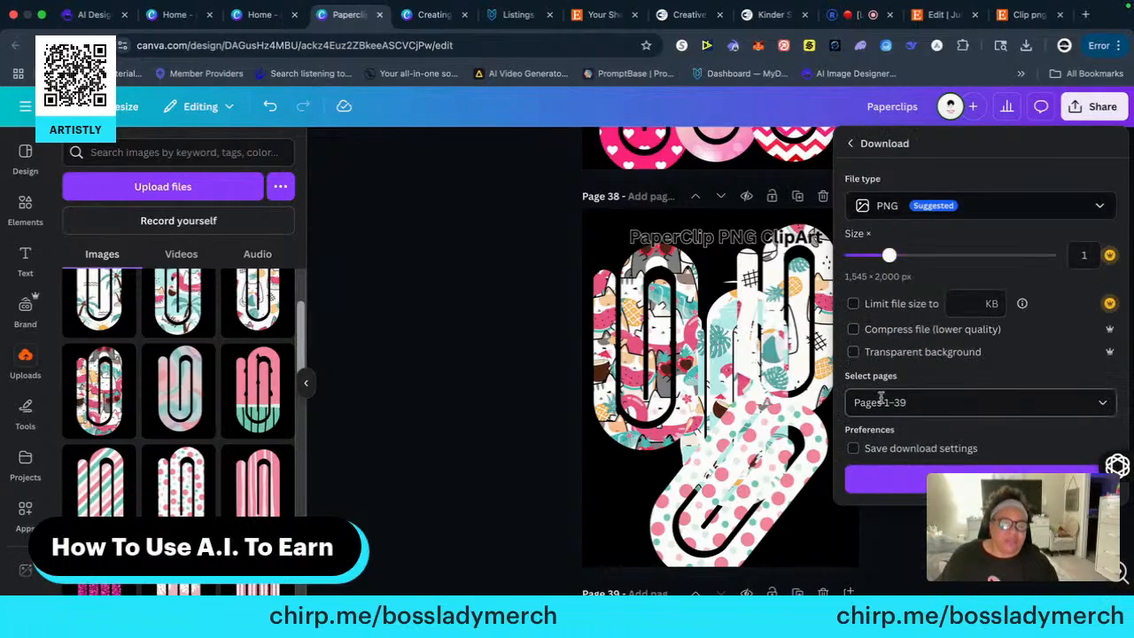
click(916, 402)
click(865, 214)
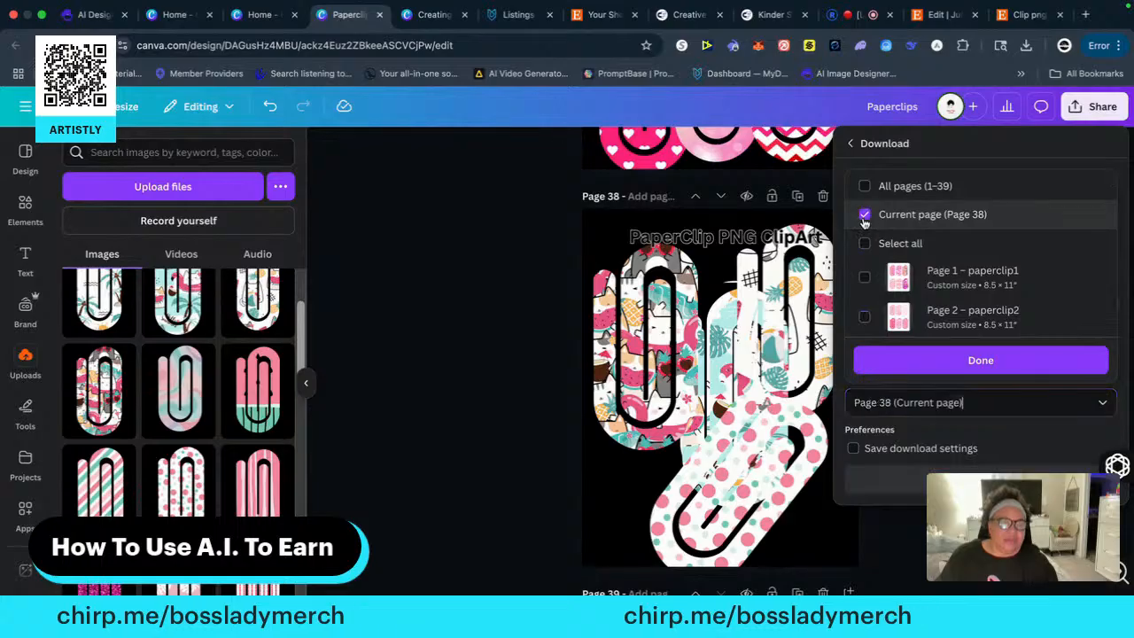
click(986, 368)
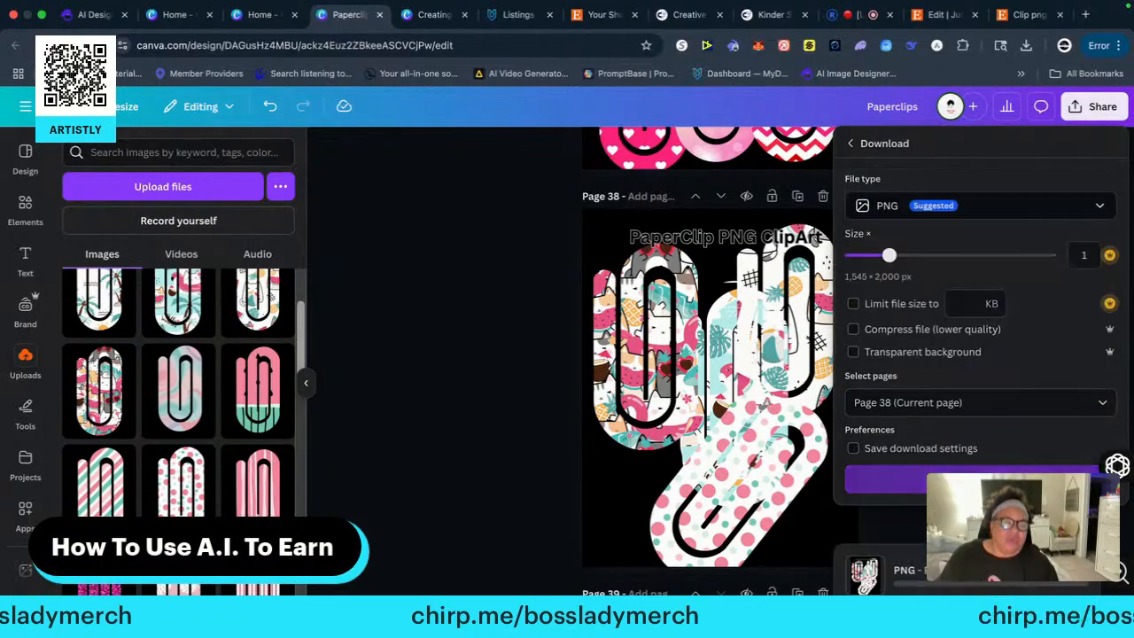
click(972, 480)
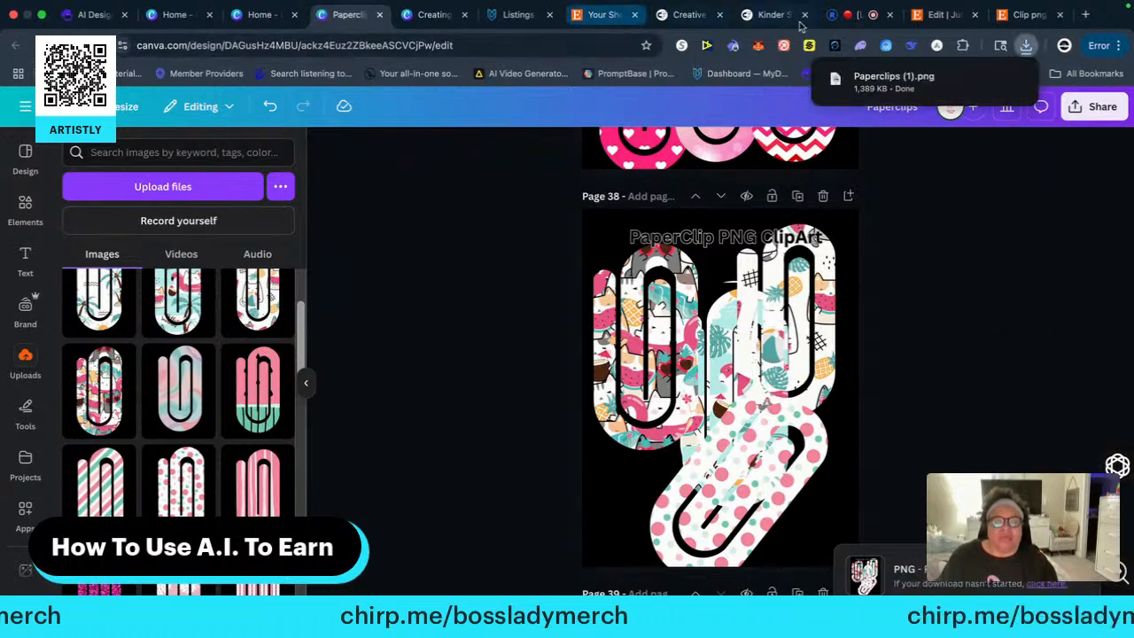
click(942, 15)
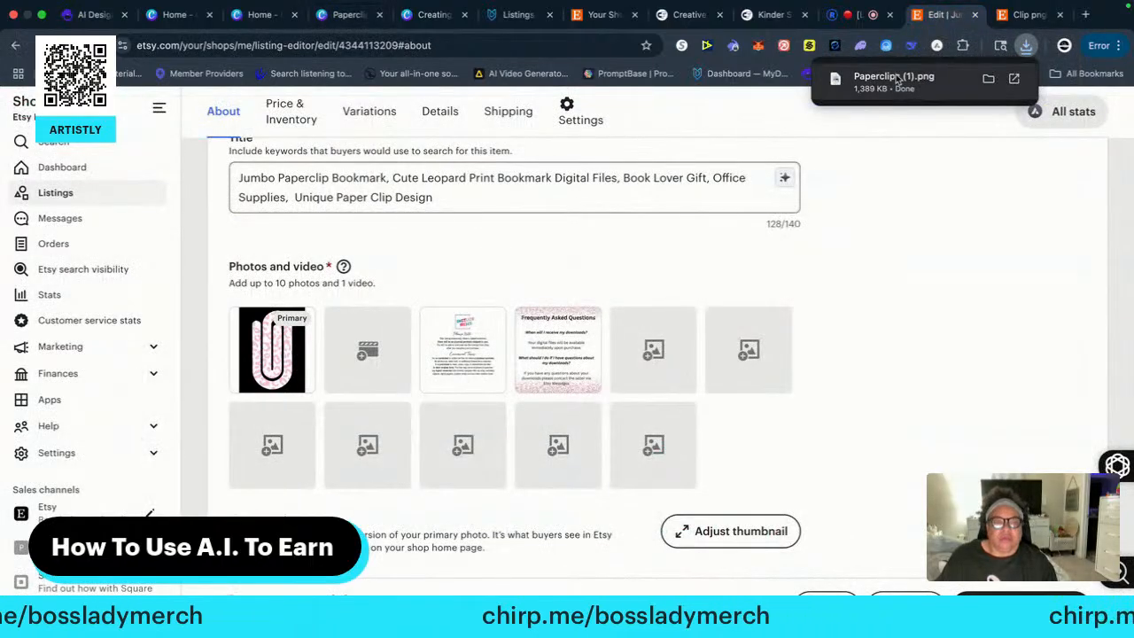
Add the downloaded Paperclips (1).png to the listing photos and make it the primary photo
drag(890, 80, 469, 401)
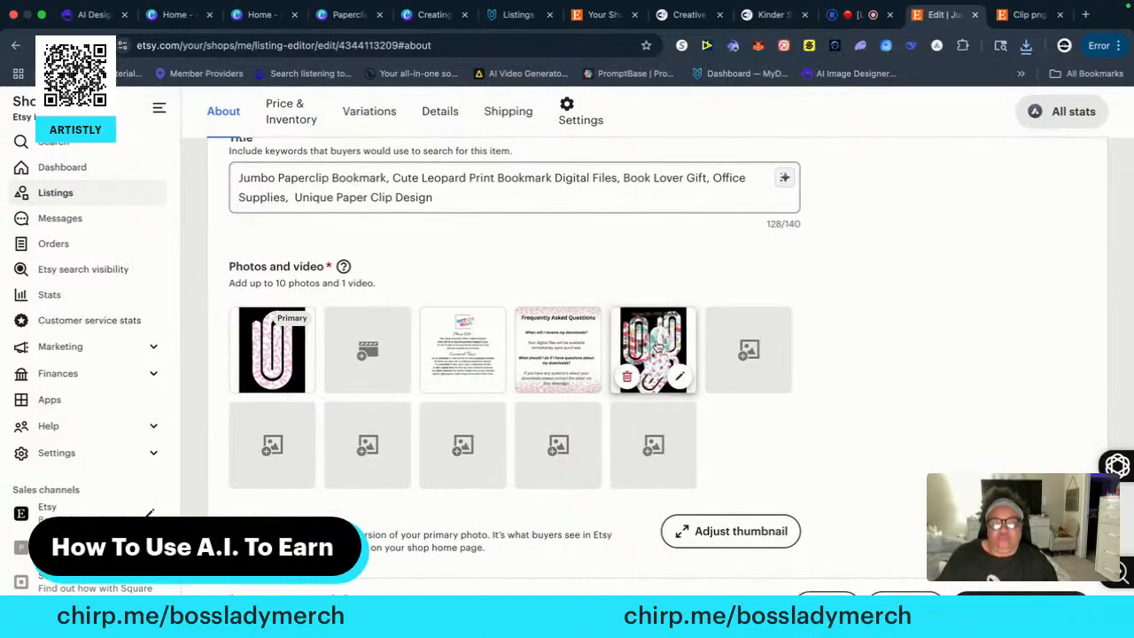
drag(662, 341, 272, 350)
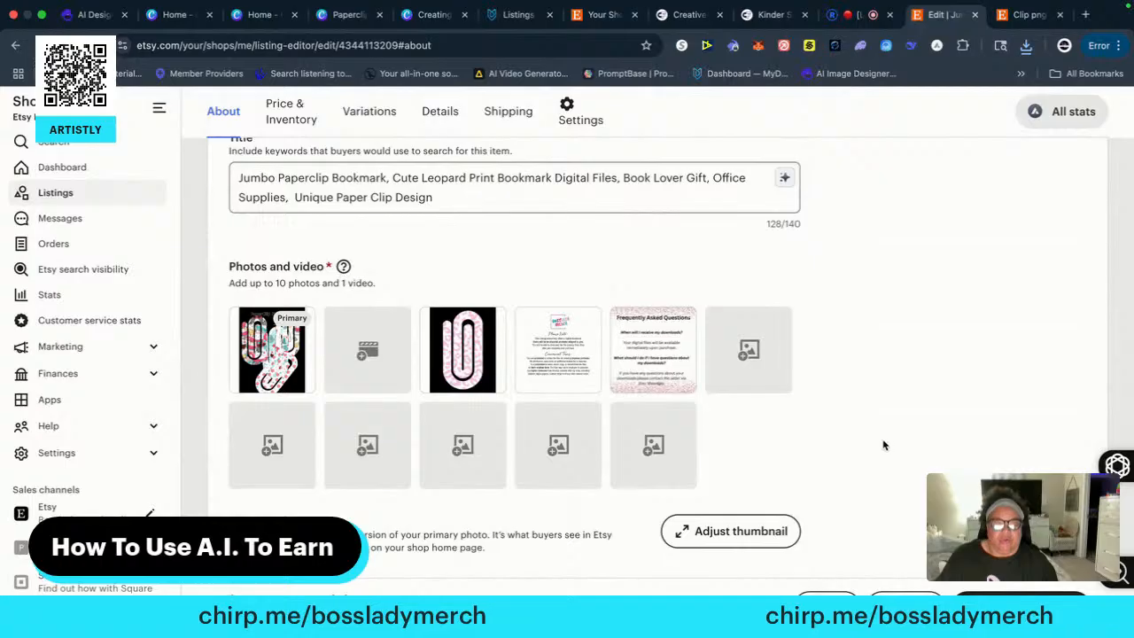
Assign the listing to the Digital Files shop section and publish it, accepting the listing fee
scroll(884, 445, down, 4)
scroll(895, 487, down, 4)
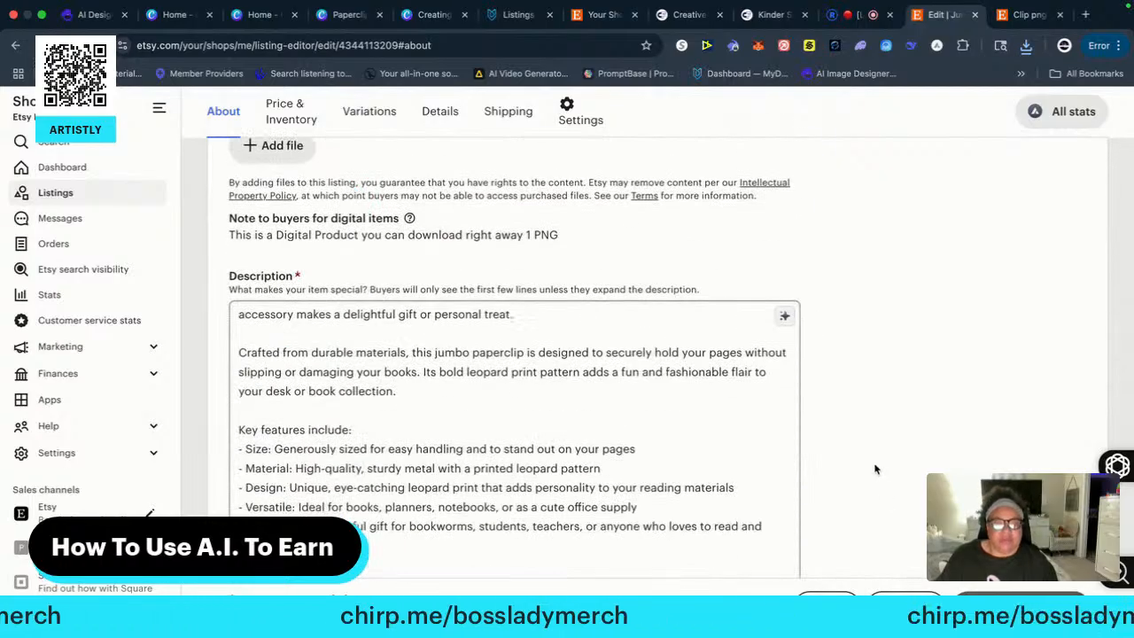
scroll(875, 470, down, 20)
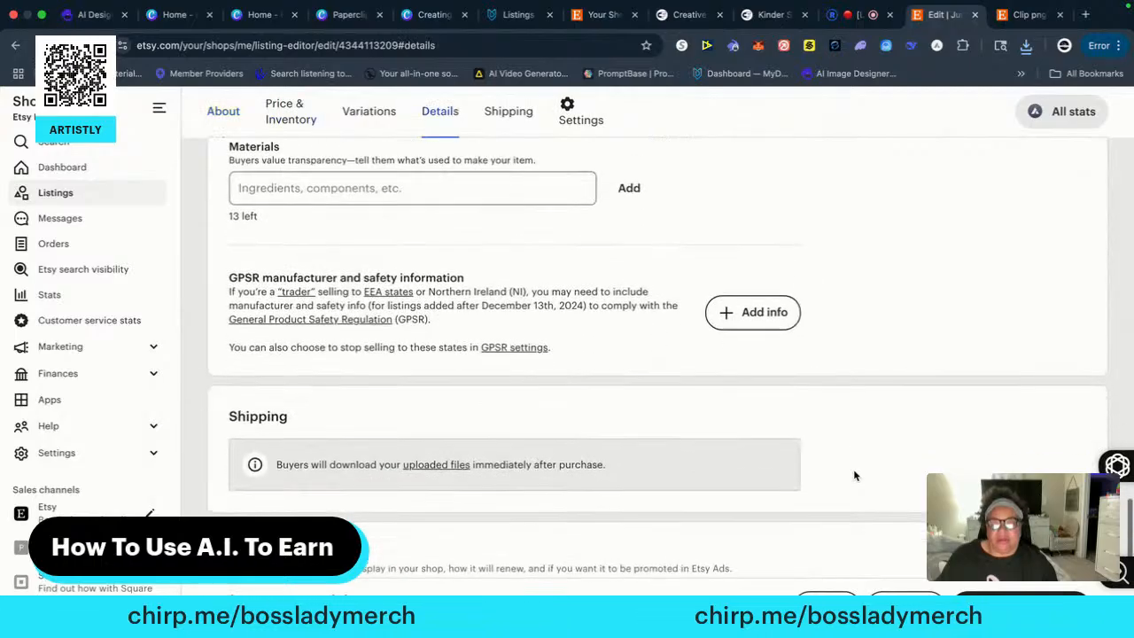
scroll(853, 476, down, 3)
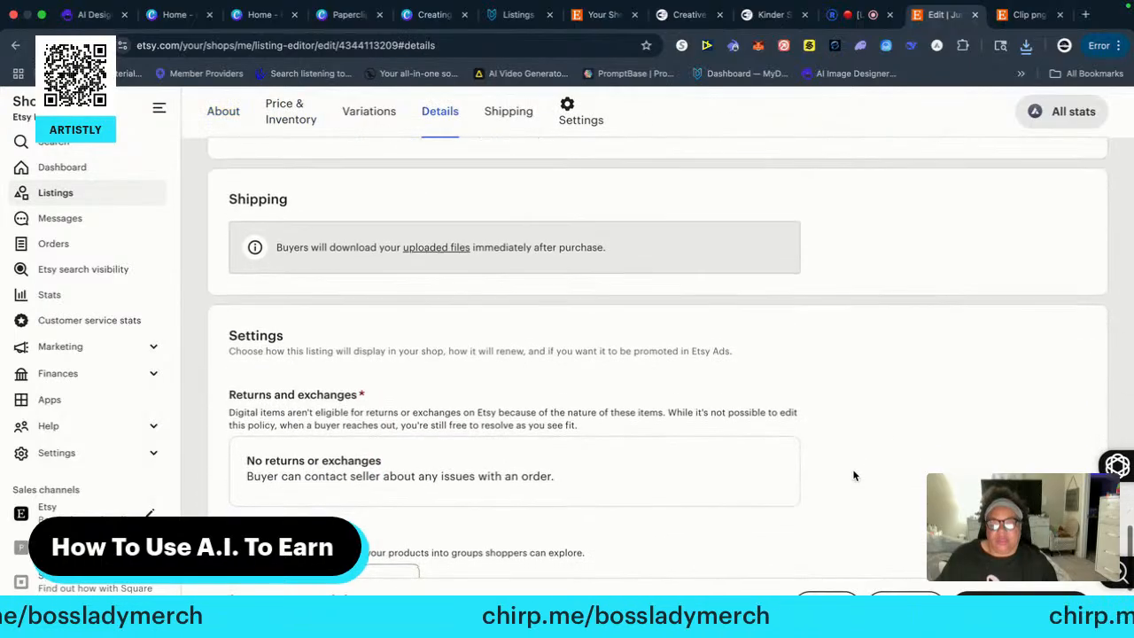
scroll(852, 469, down, 5)
click(385, 231)
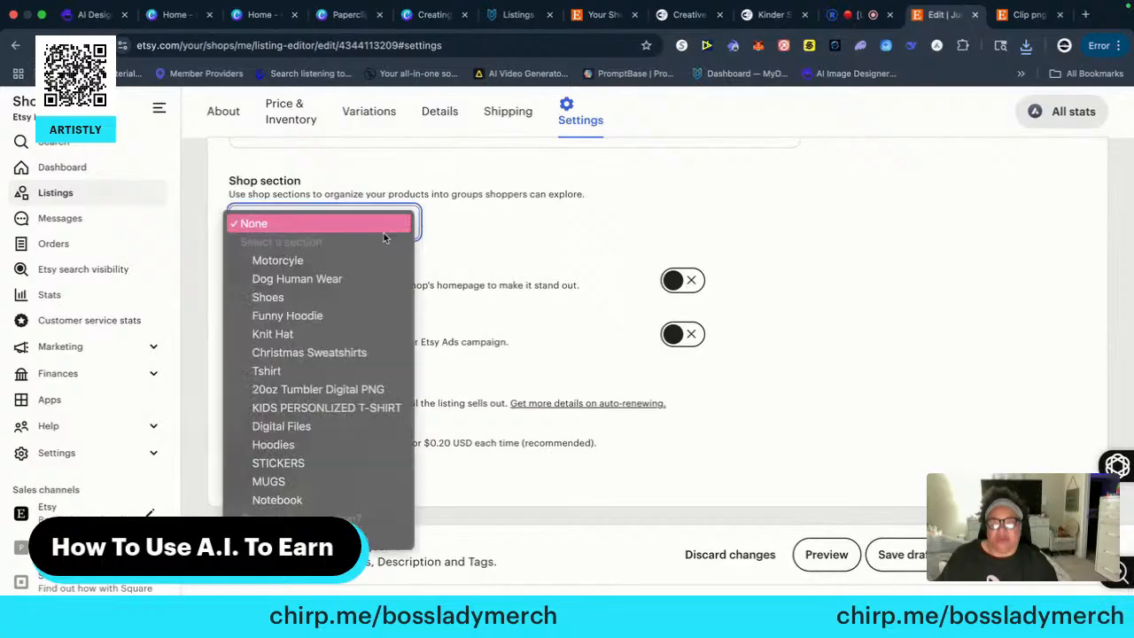
click(294, 429)
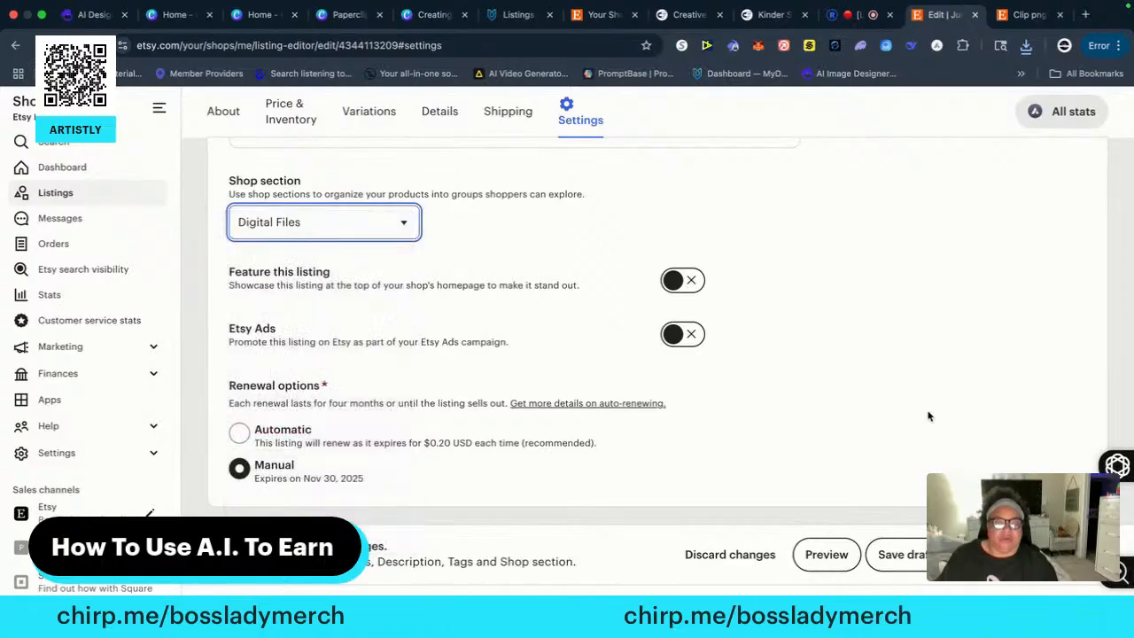
click(984, 554)
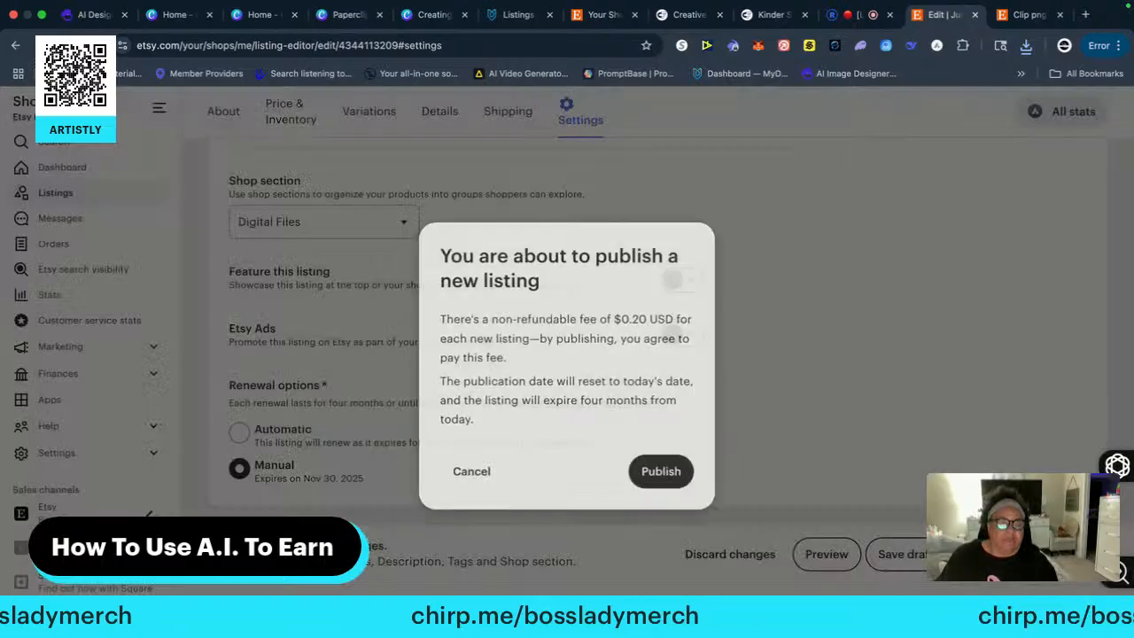
click(662, 468)
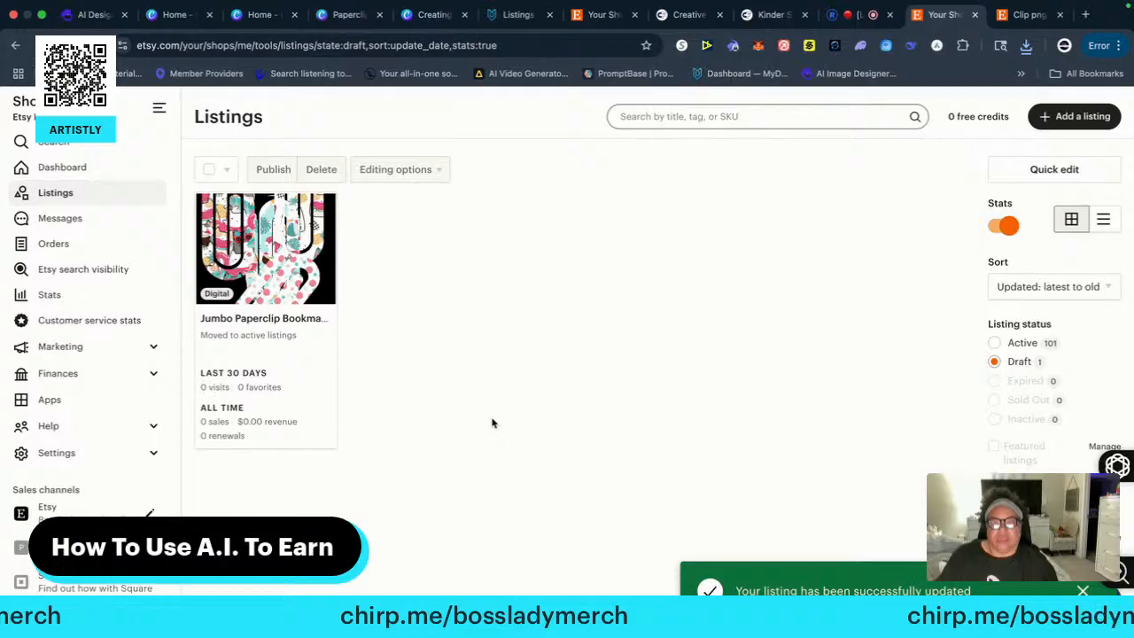
Show the shop's active listings and look over the recently published paperclip bookmark listings
click(1018, 343)
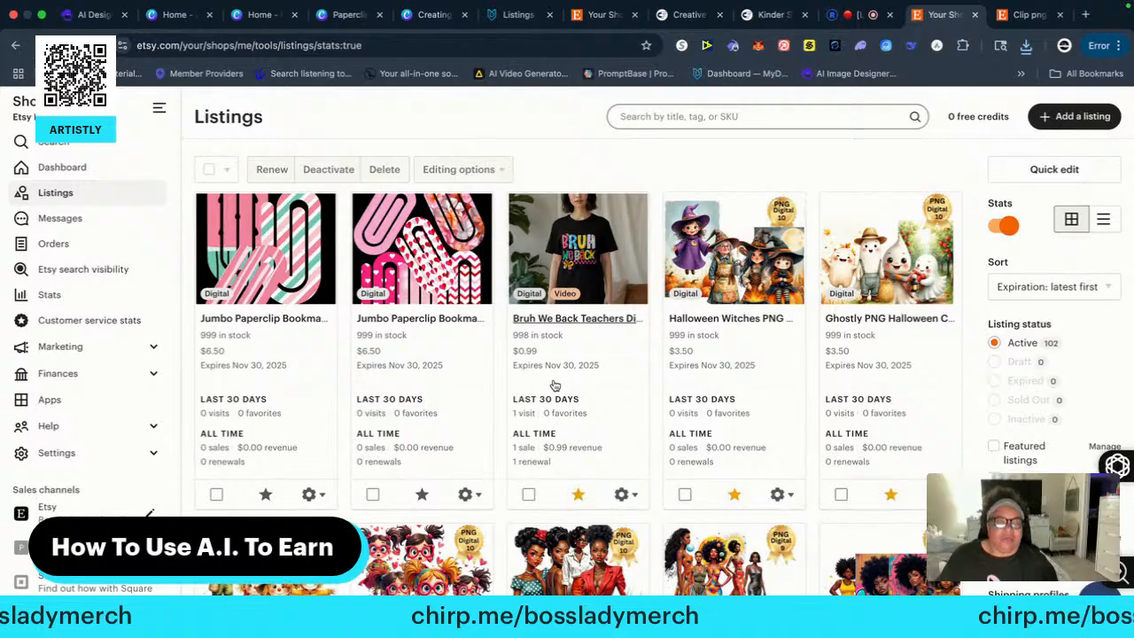
scroll(459, 351, down, 2)
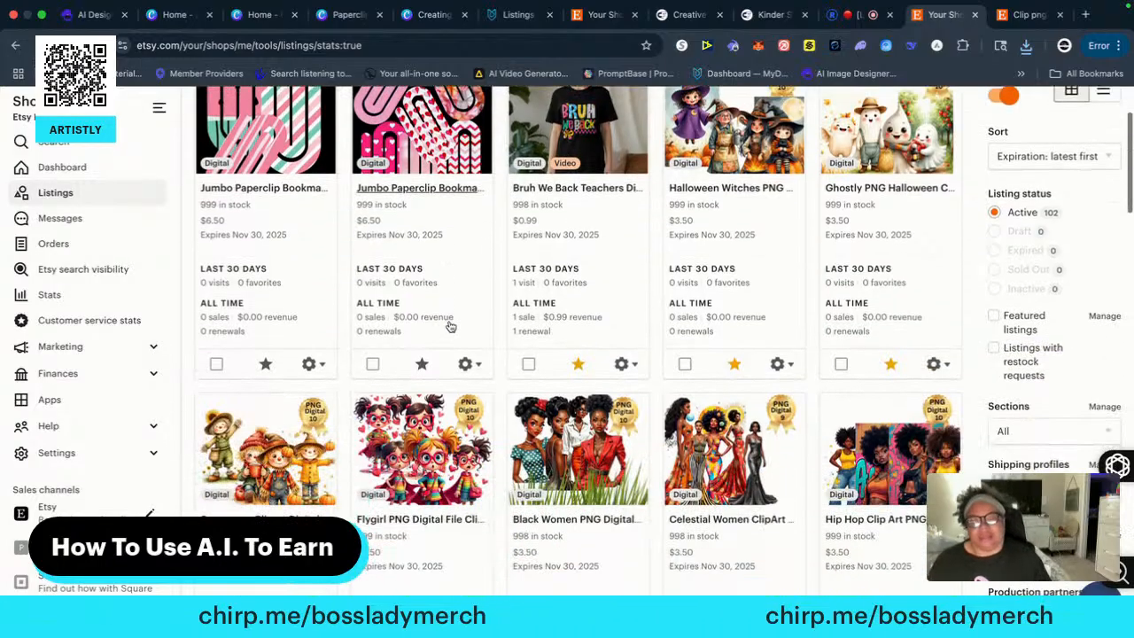
scroll(458, 321, up, 1)
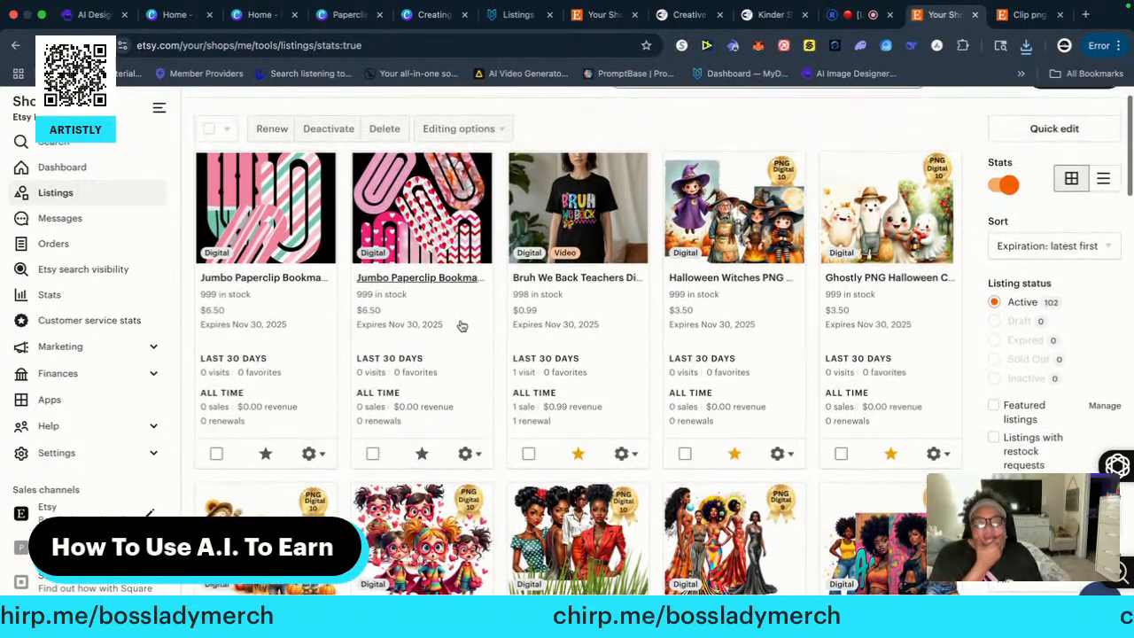
scroll(474, 330, up, 1)
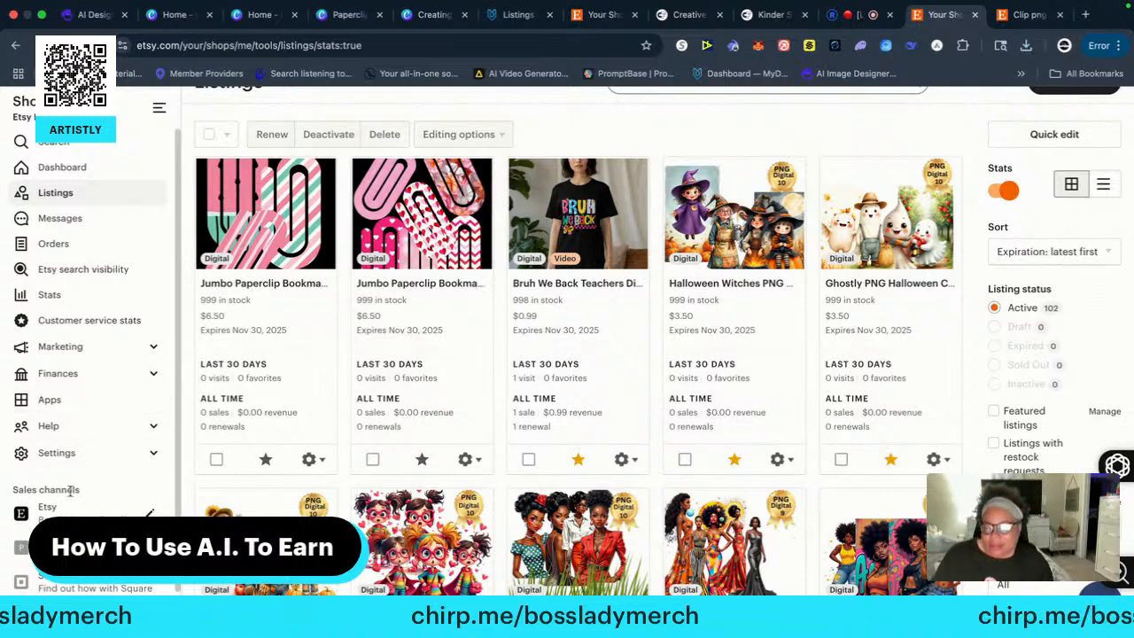
scroll(69, 514, down, 1)
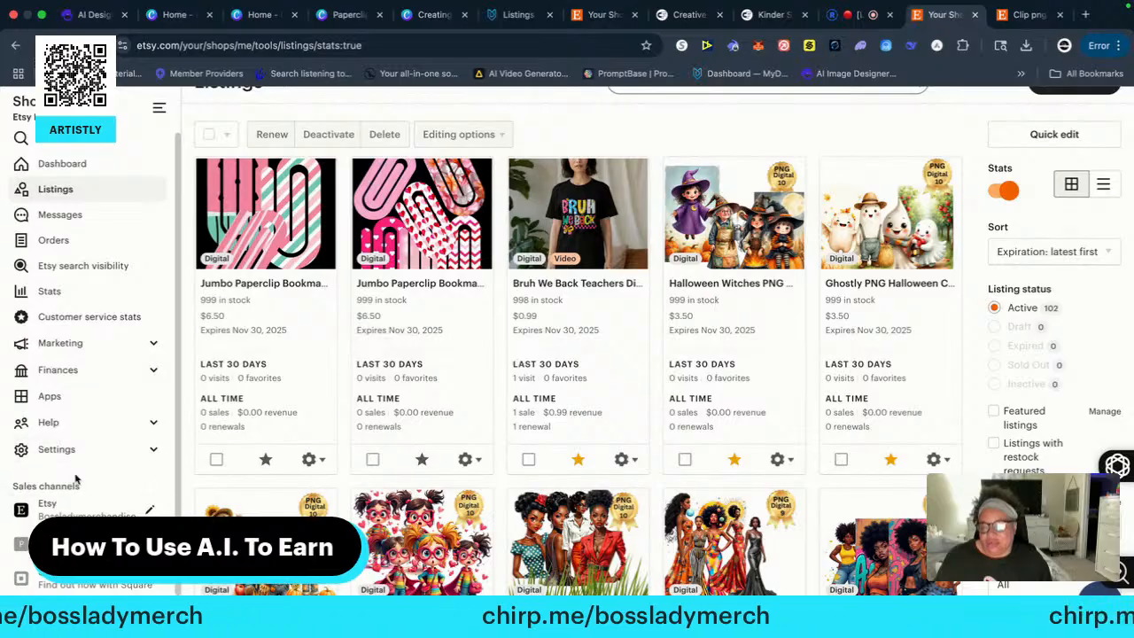
scroll(57, 356, up, 1)
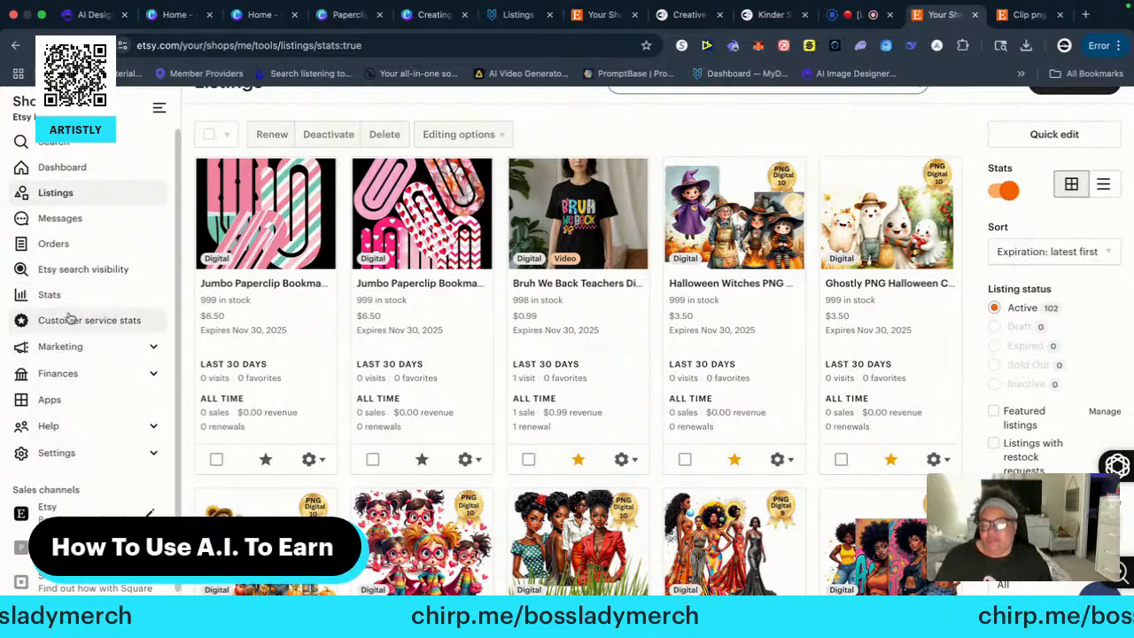
Open the included listings of the active DIGISALE sale for editing from the shop's sales and discounts statistics
click(93, 349)
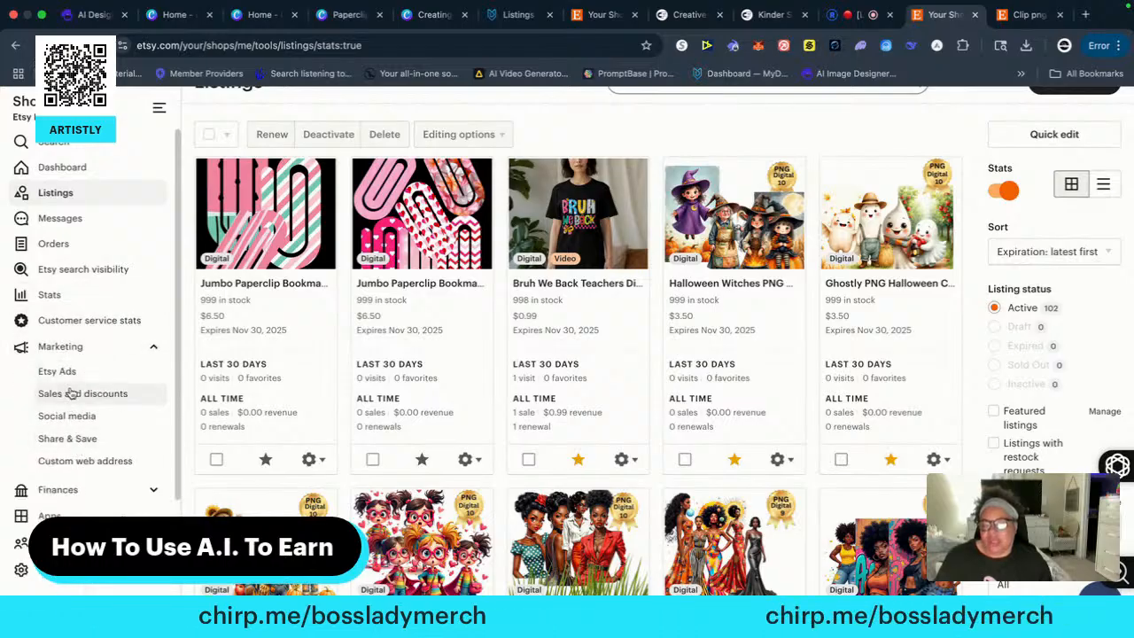
click(71, 393)
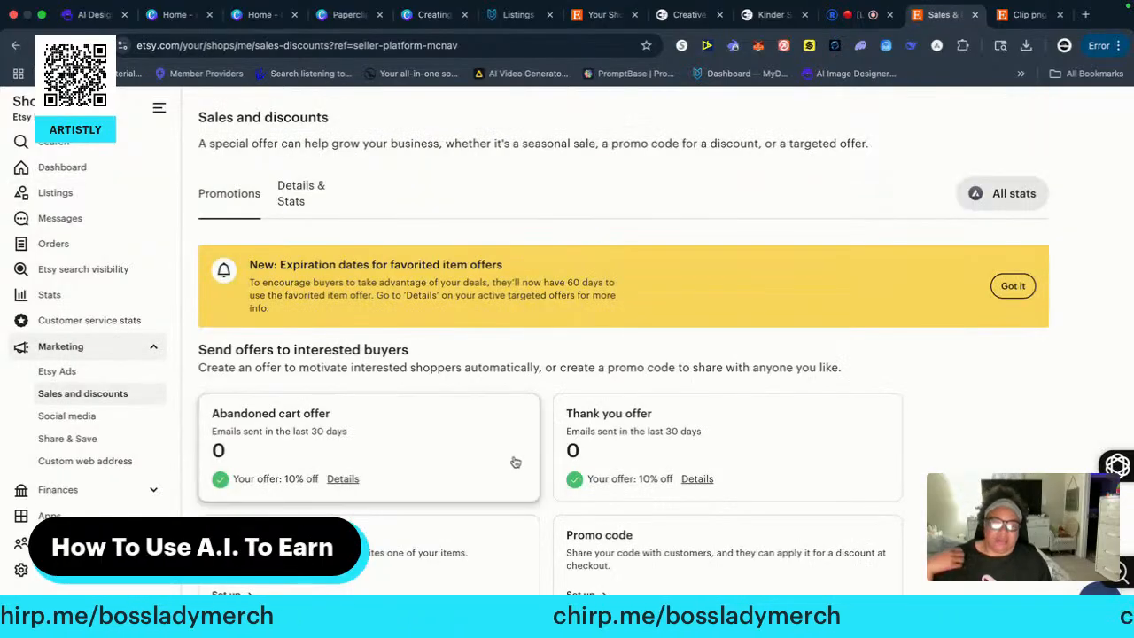
click(299, 189)
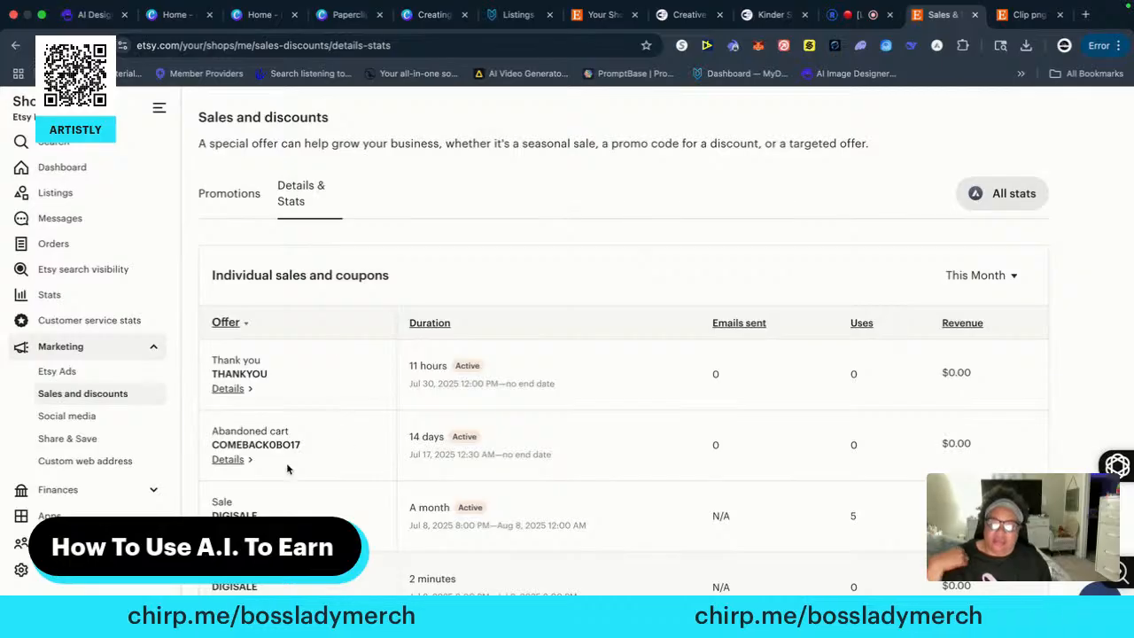
click(546, 486)
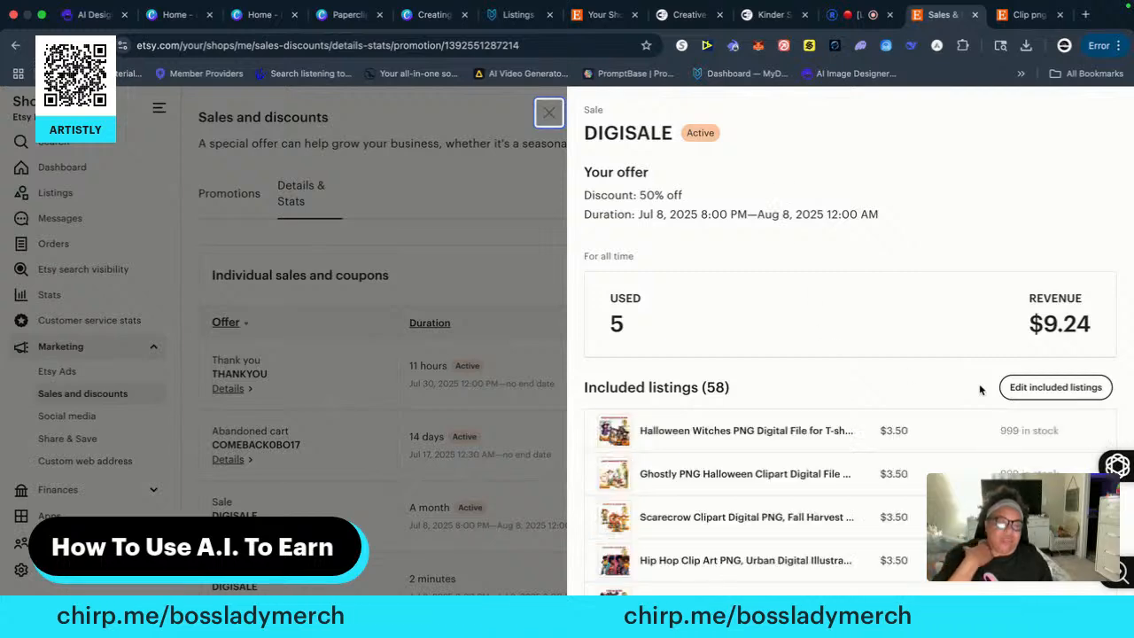
click(1058, 387)
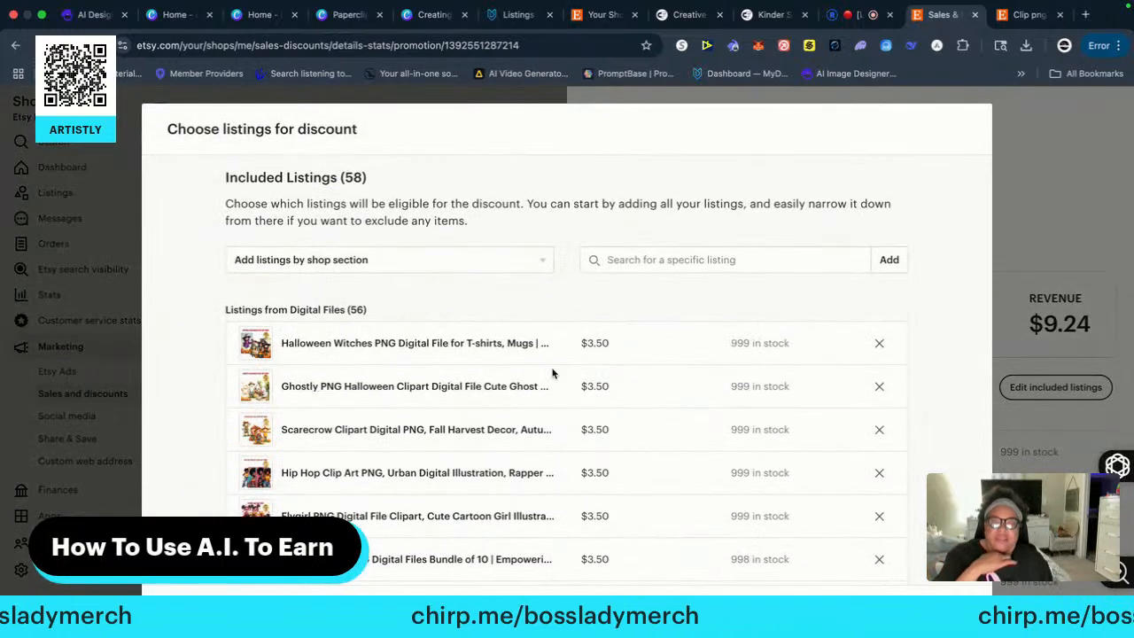
Add the Digital Files section's listings to the DIGISALE discount, check the included listings, save the sale and close its details
click(381, 262)
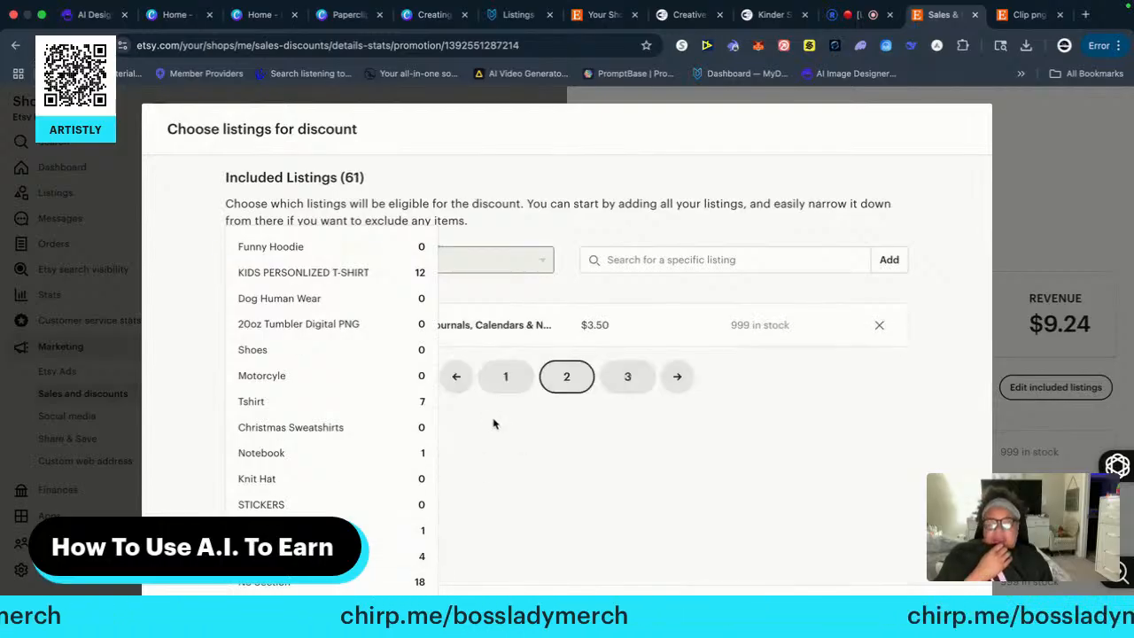
click(494, 424)
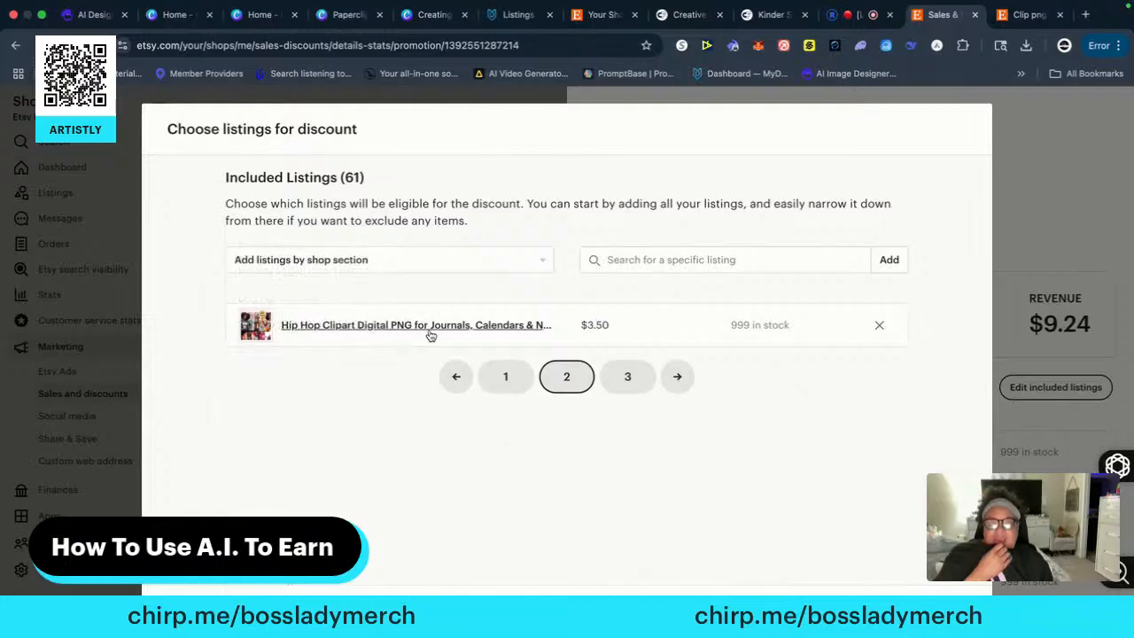
click(624, 378)
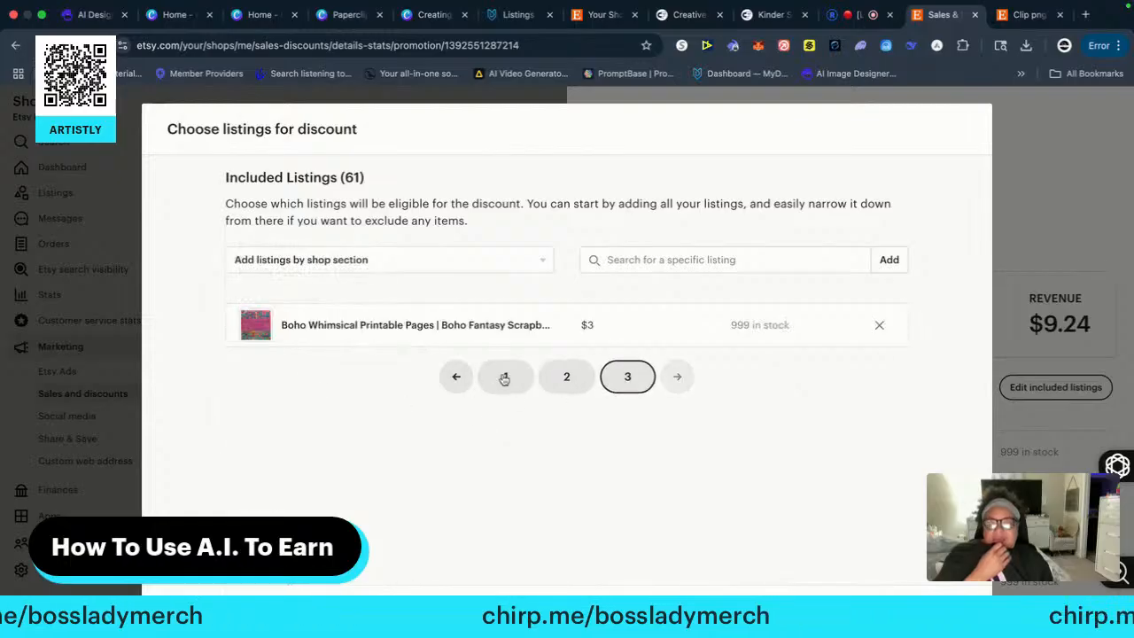
click(505, 377)
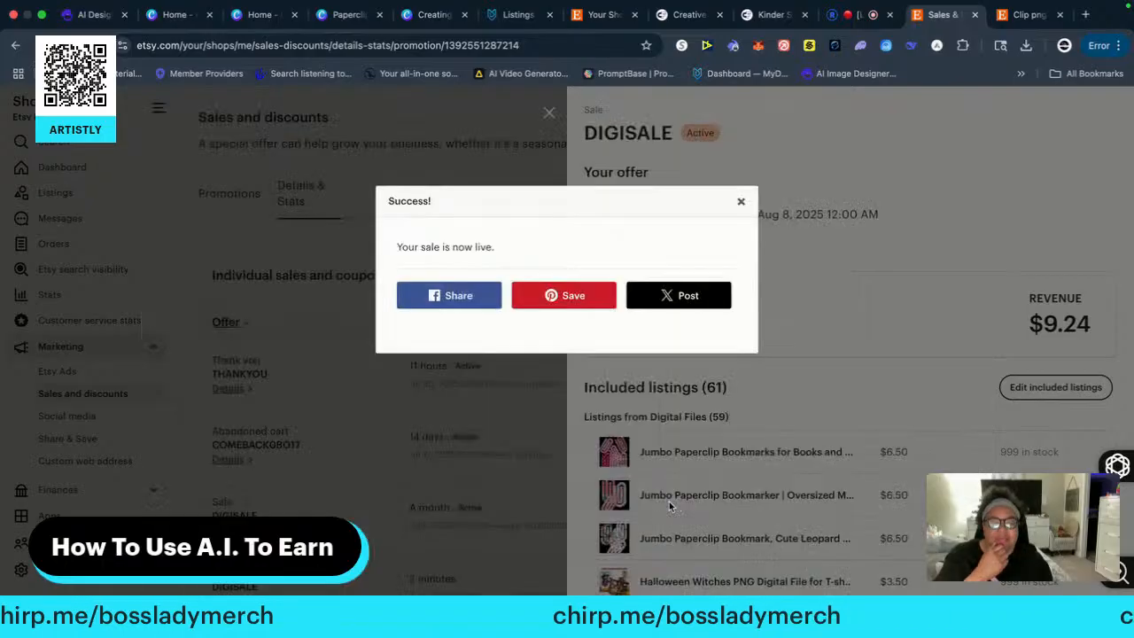
click(741, 204)
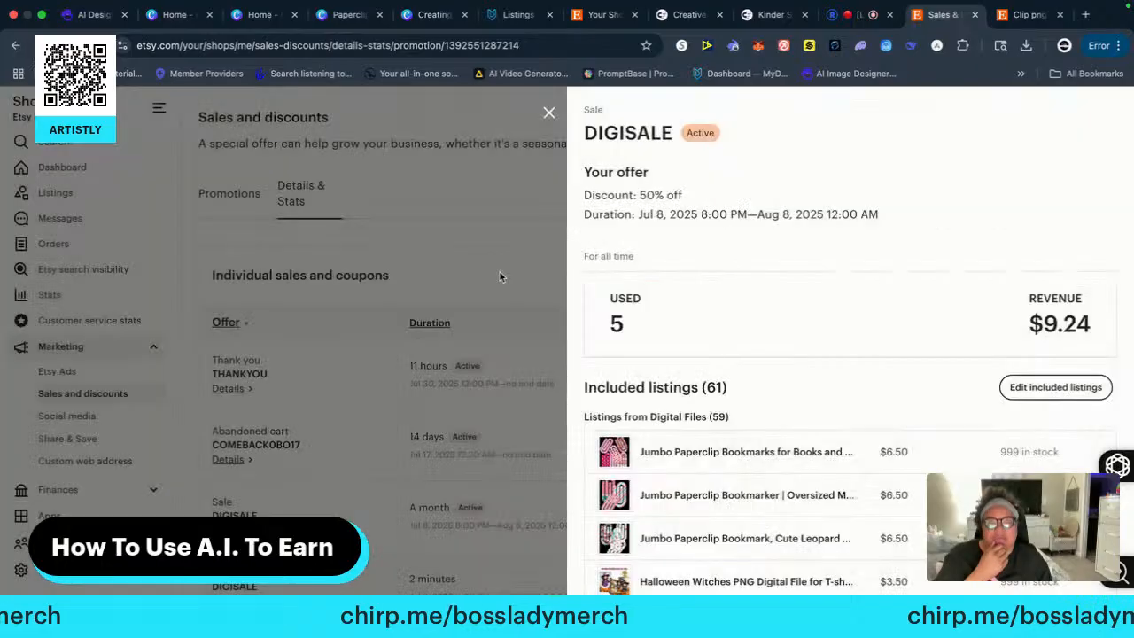
click(549, 113)
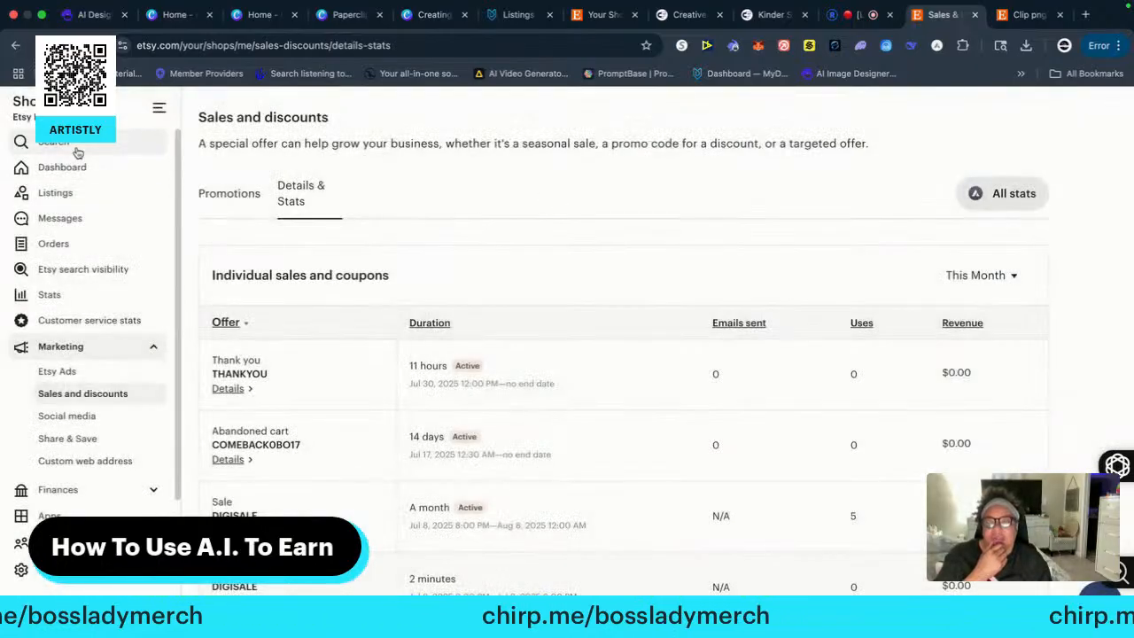
Return to the shop's listings and mark all three Jumbo Paperclip Bookmark listings as featured
click(50, 170)
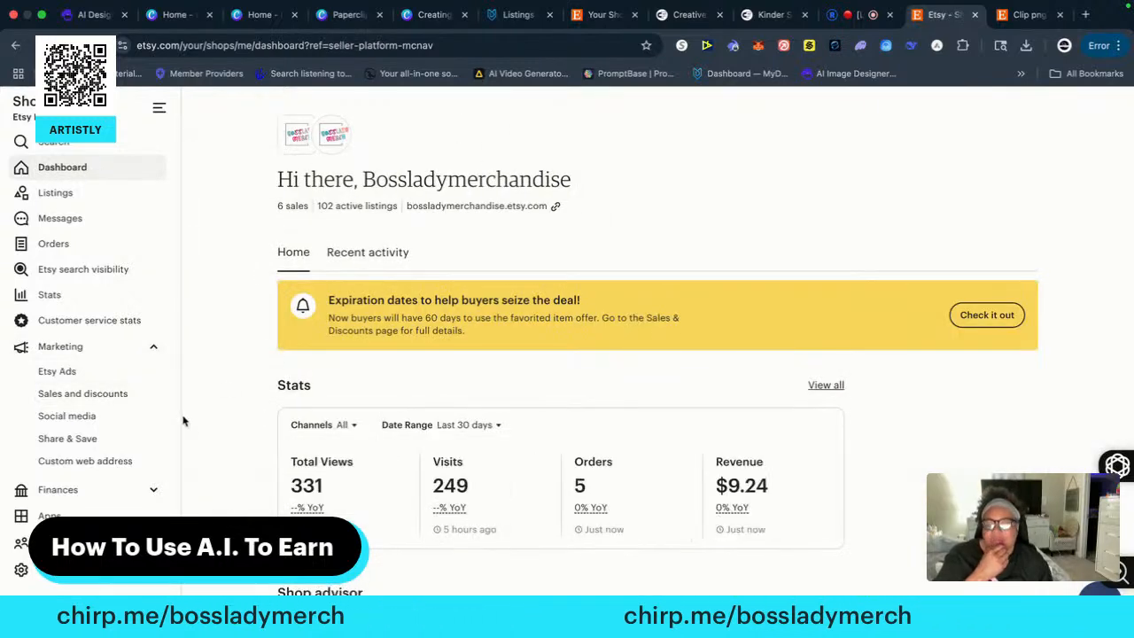
click(51, 195)
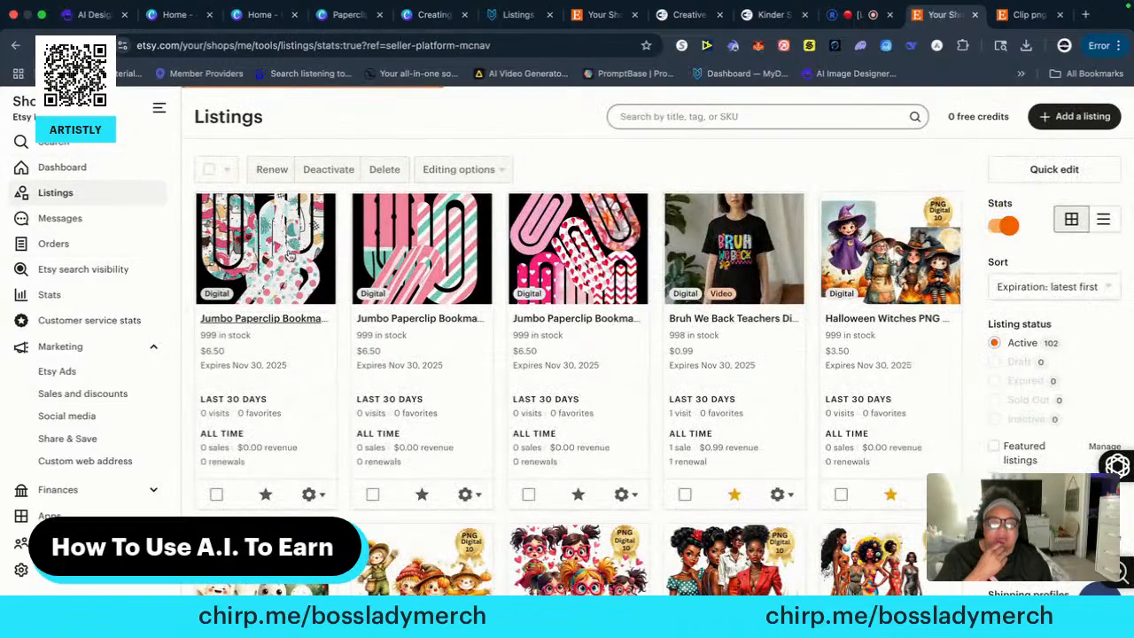
click(577, 493)
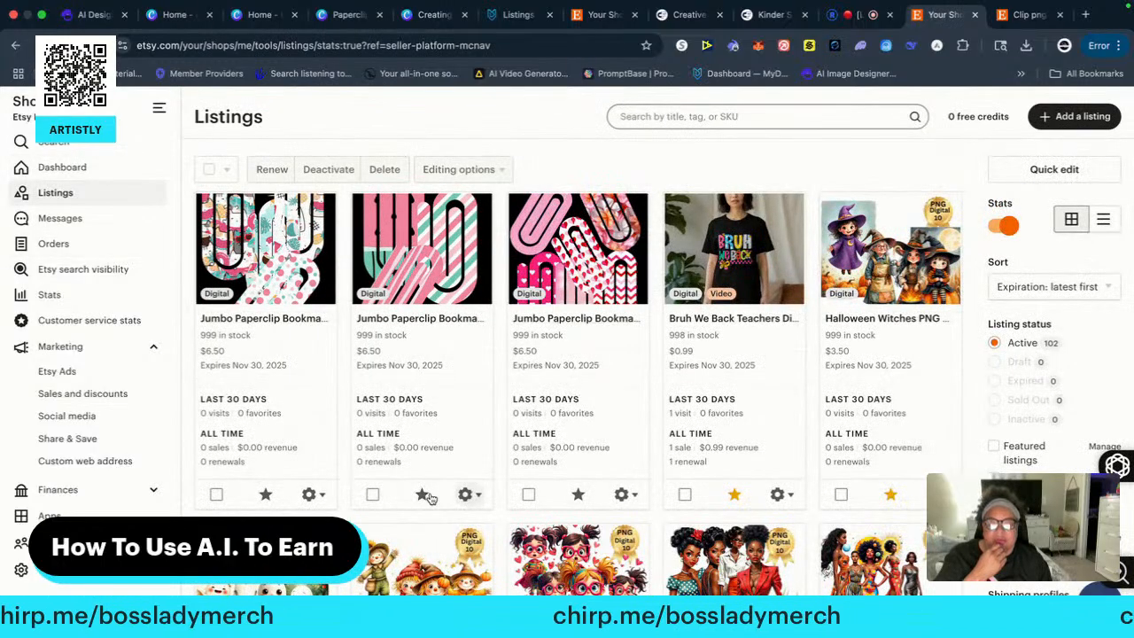
click(263, 494)
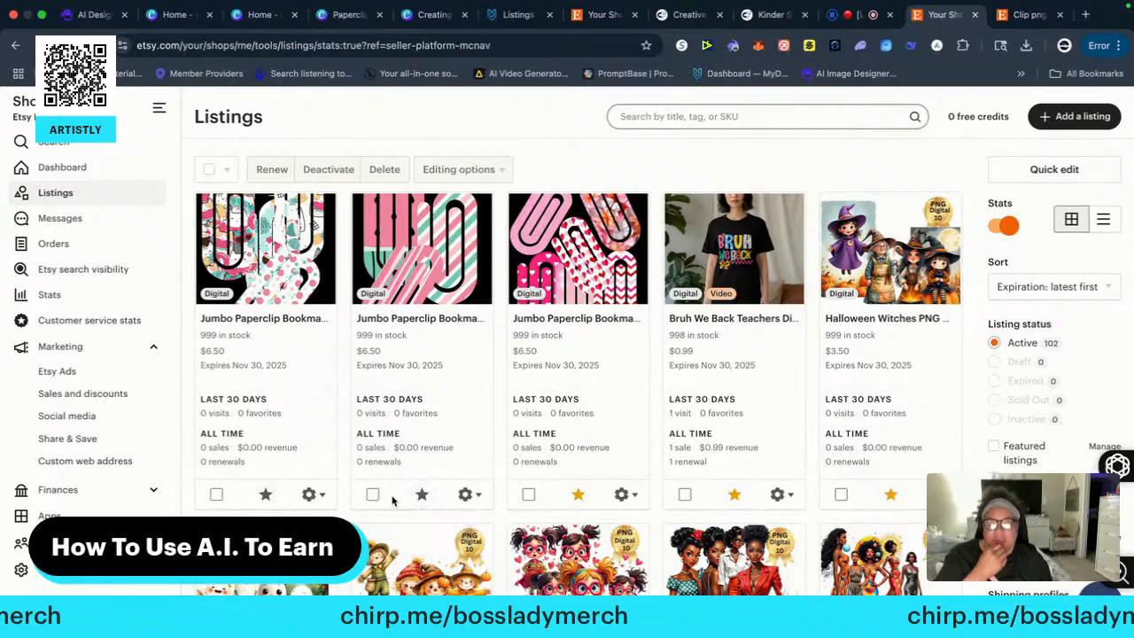
click(421, 497)
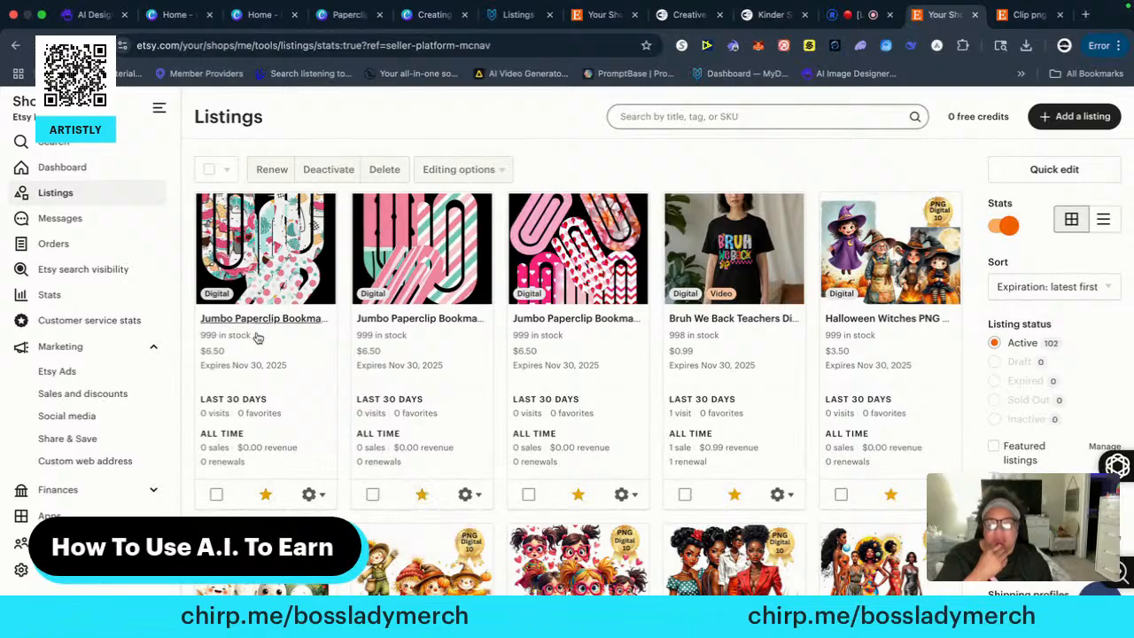
Open the leopard print Jumbo Paperclip Bookmark listing and view its public page on Etsy
click(300, 324)
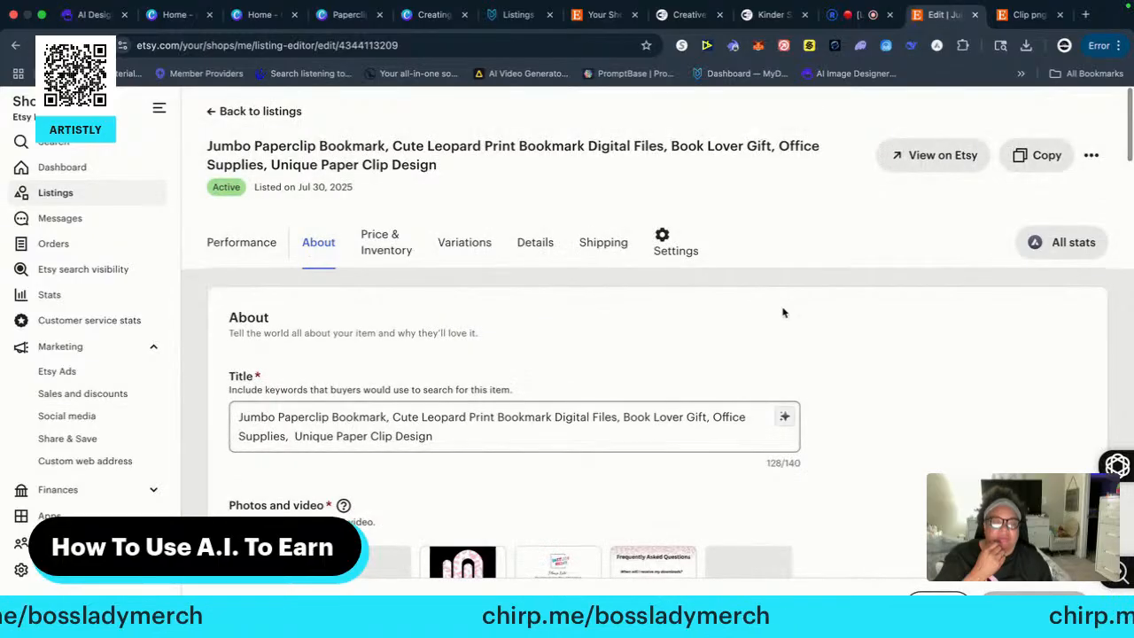
click(942, 155)
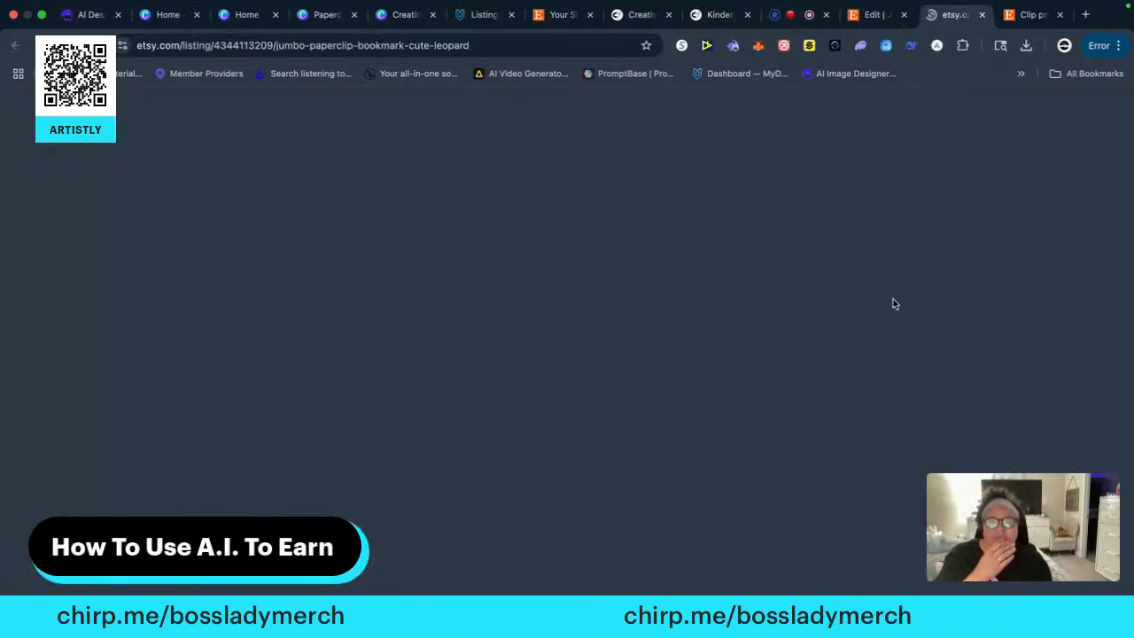
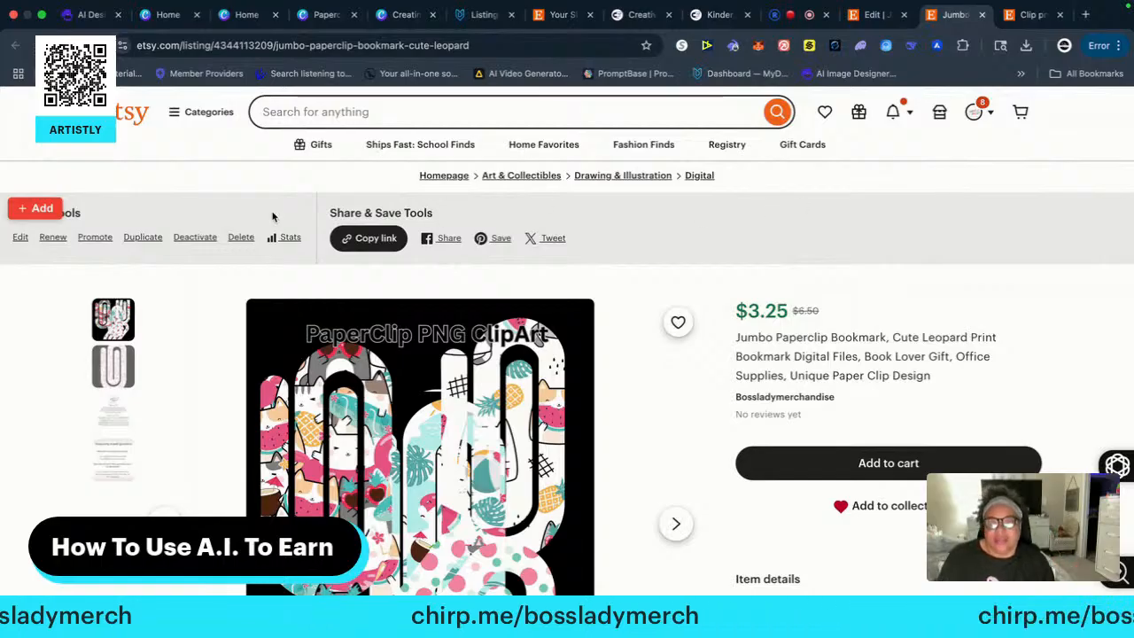
Return to the shop's listings and open the Black Culture Unisex Crewneck Sweatshirt listing for editing
click(875, 15)
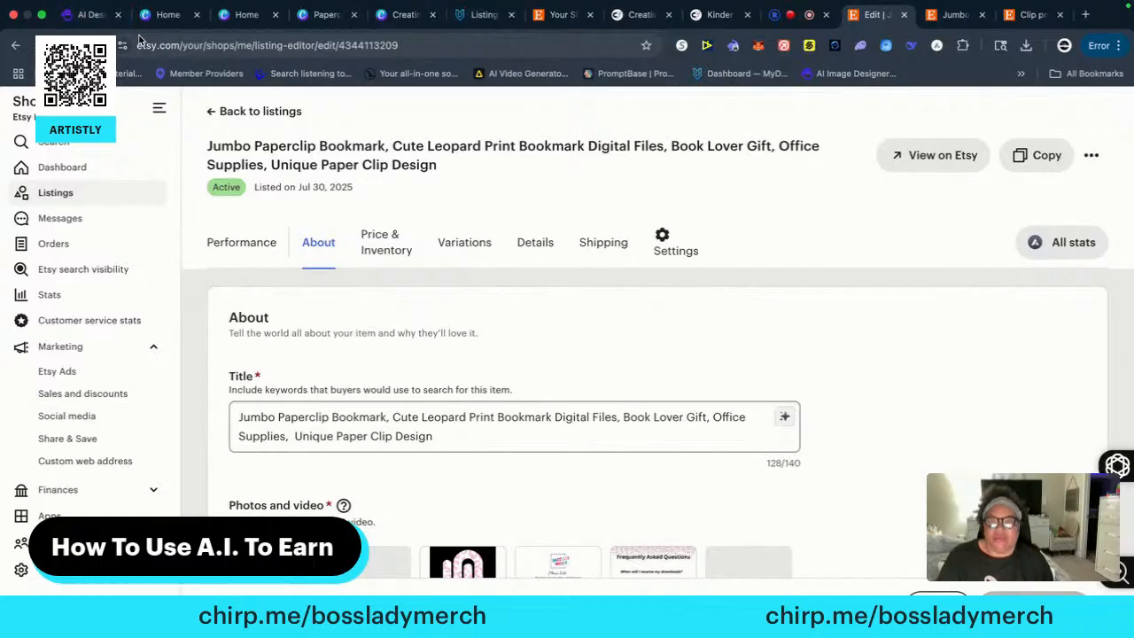
click(64, 195)
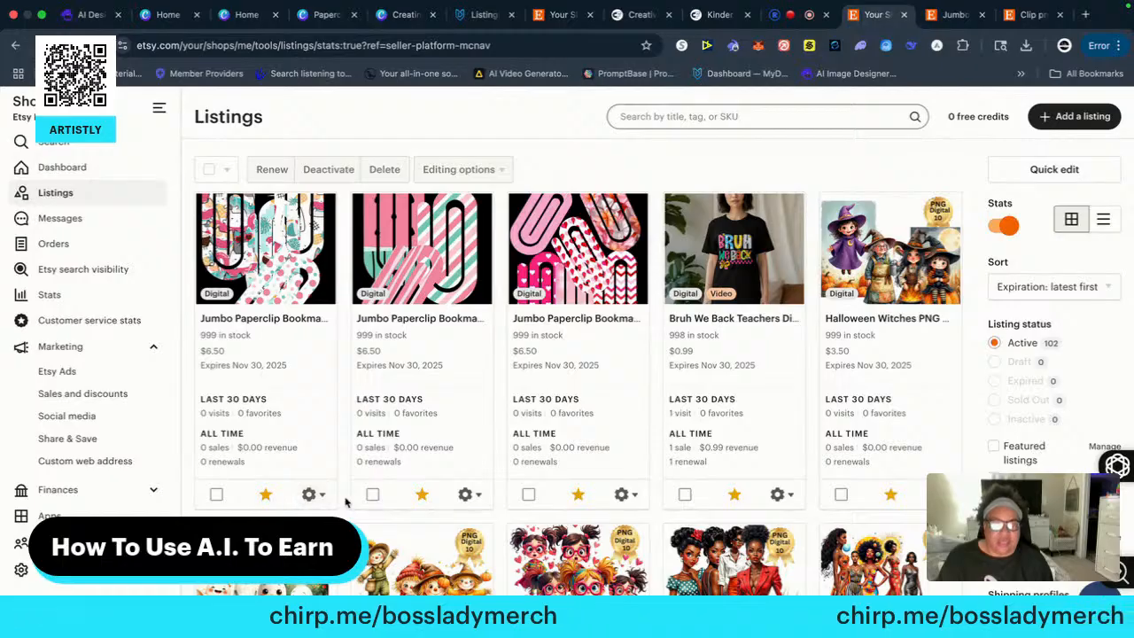
scroll(346, 505, down, 2)
scroll(353, 509, down, 1)
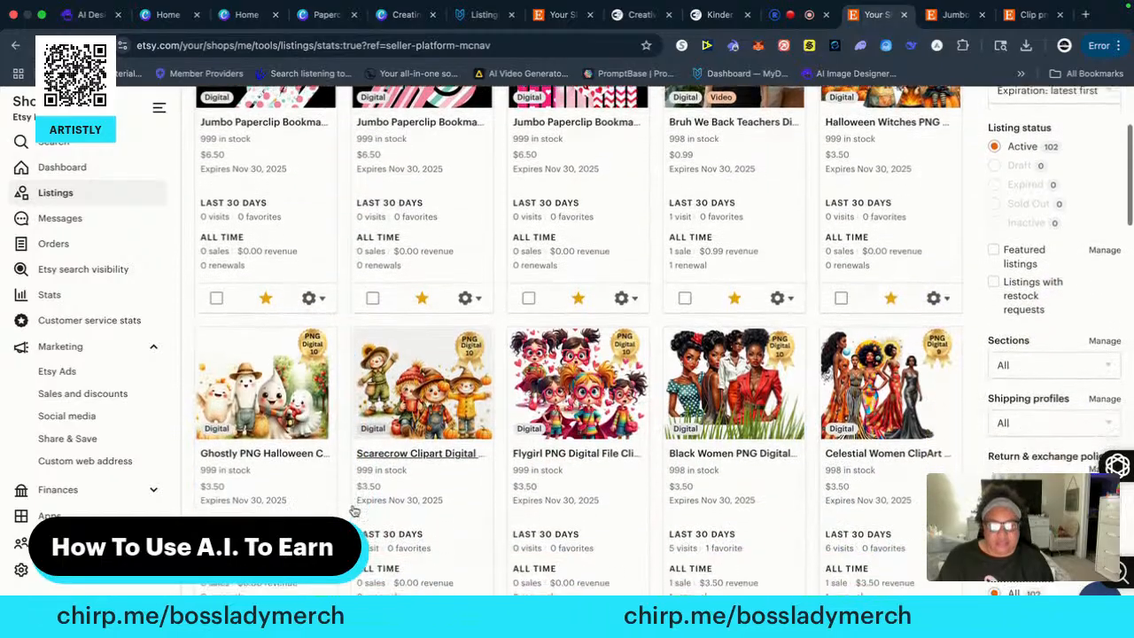
scroll(357, 511, up, 3)
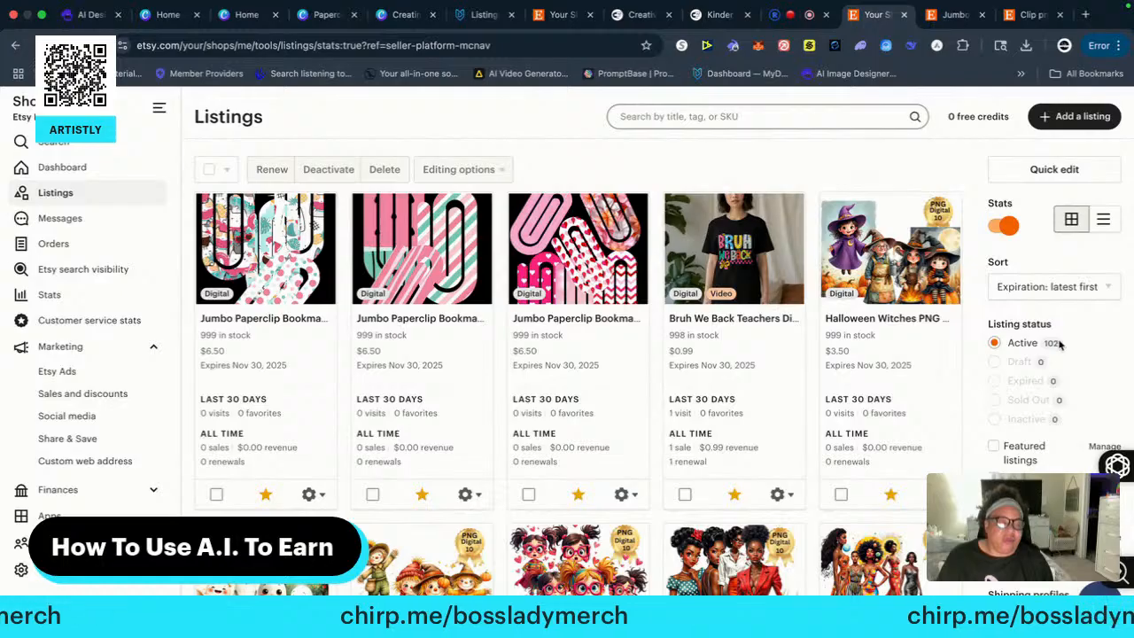
scroll(501, 483, down, 5)
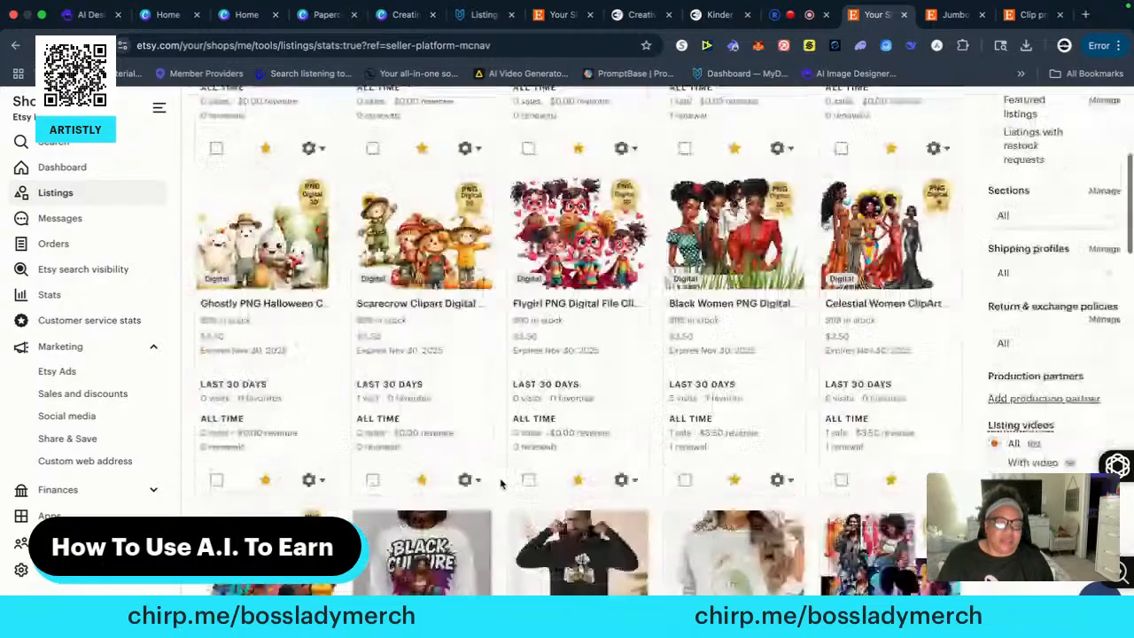
scroll(501, 483, down, 3)
click(420, 345)
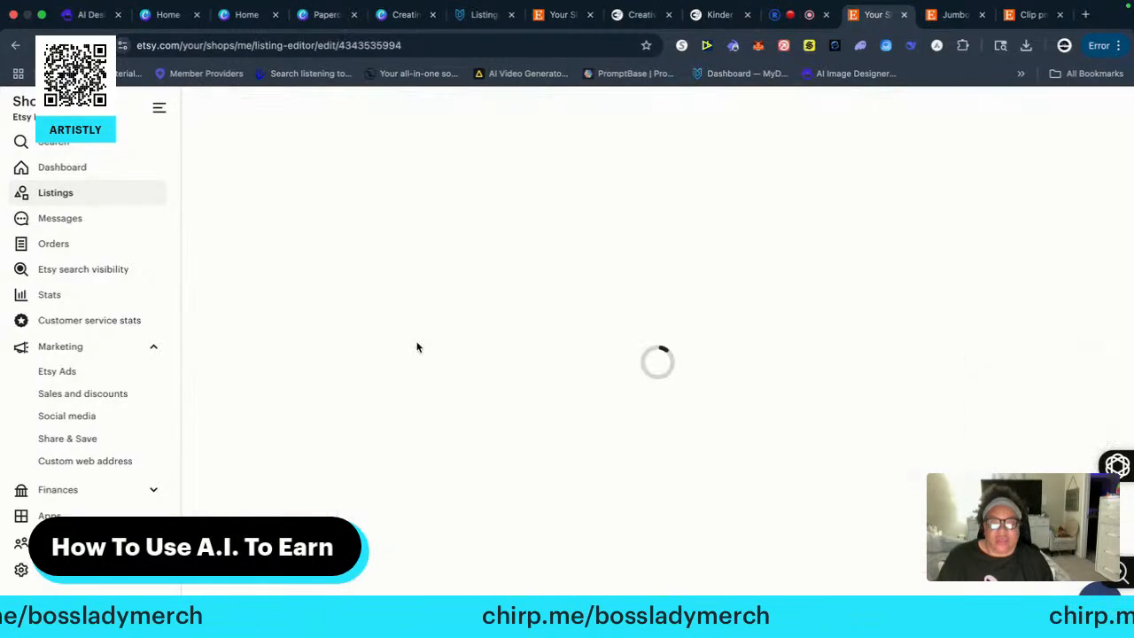
View the sweatshirt listing's primary photo enlarged, close it, and look over the remaining photo slots
scroll(425, 467, down, 3)
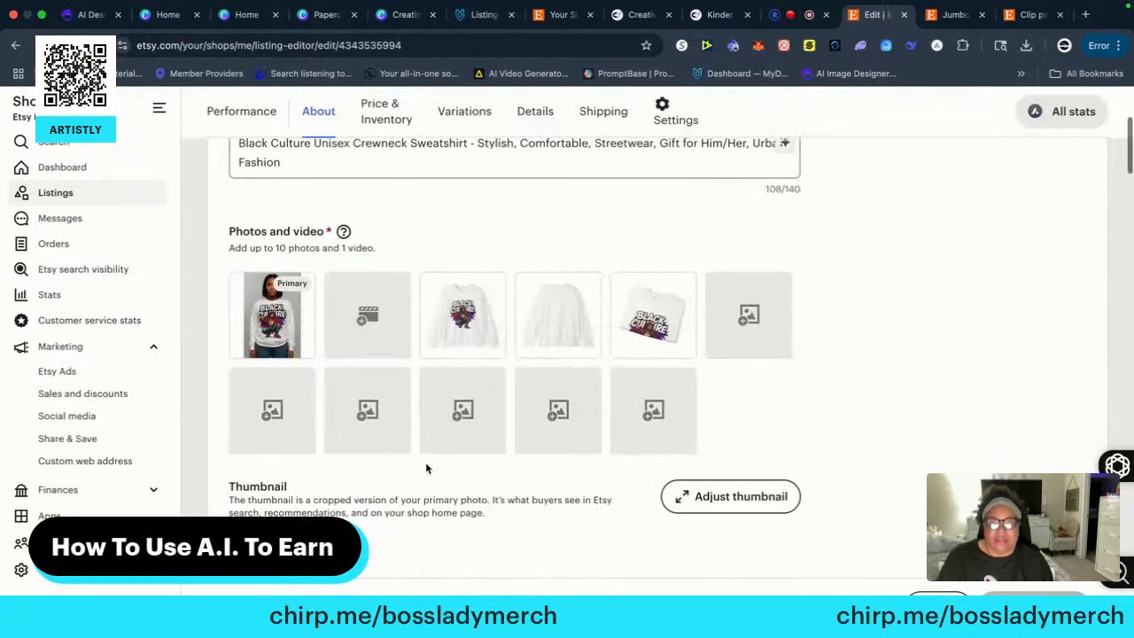
click(282, 321)
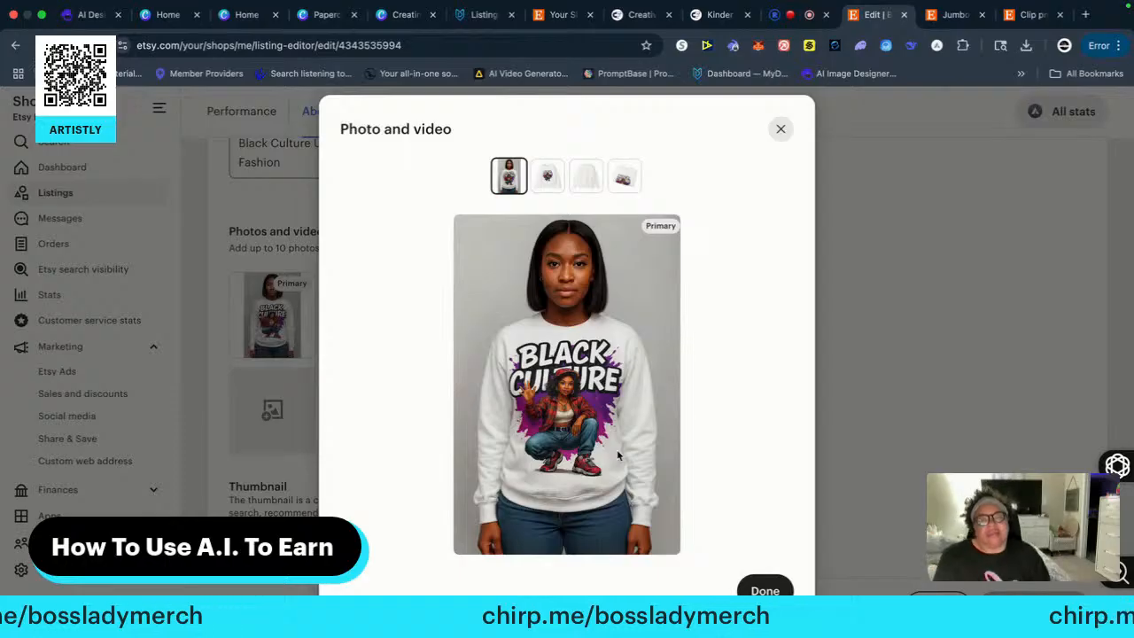
click(765, 587)
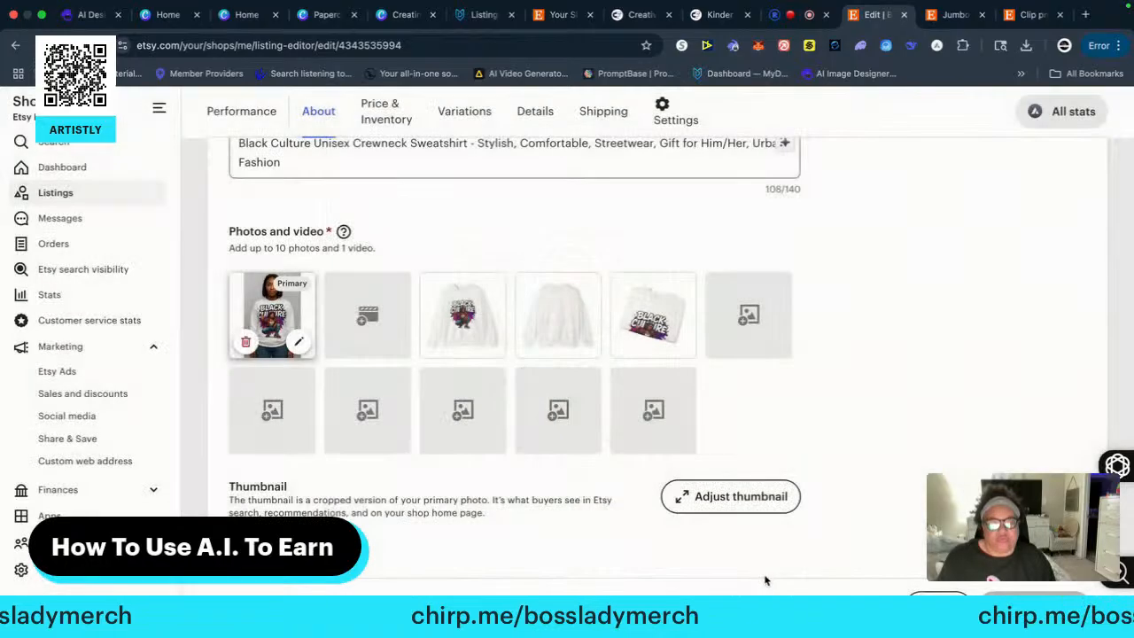
scroll(506, 488, down, 3)
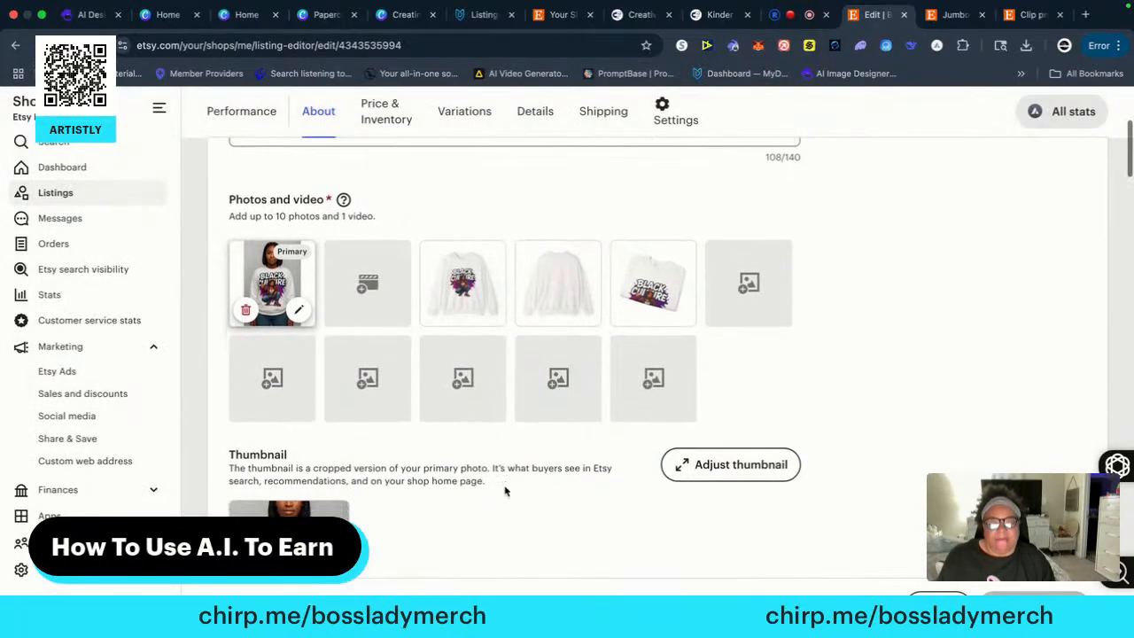
scroll(682, 298, up, 3)
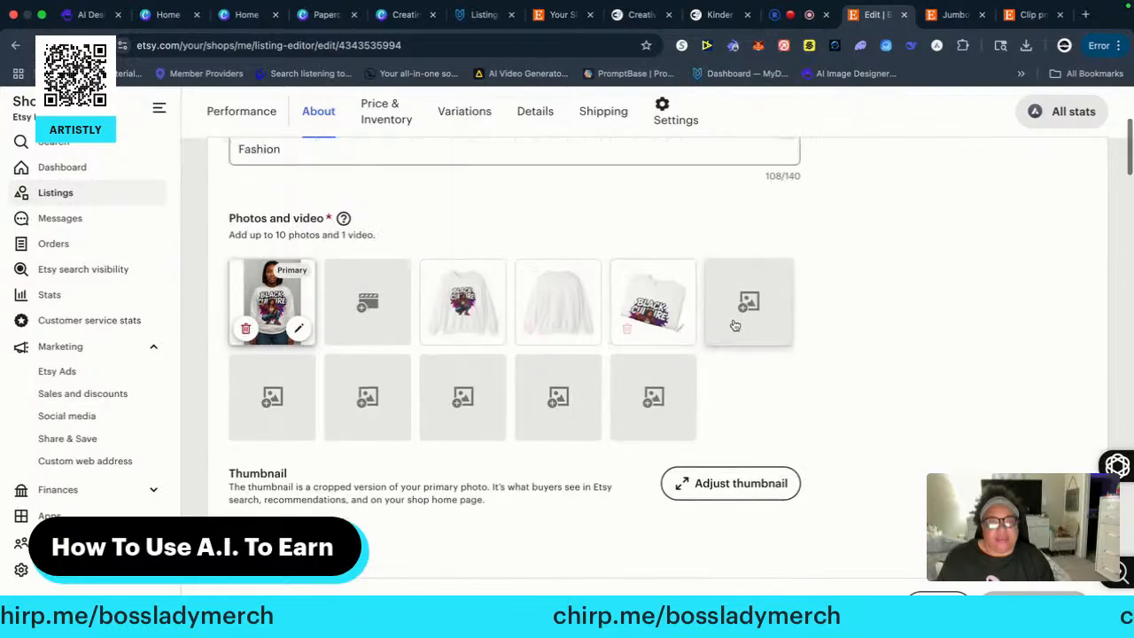
Open the file selection for adding another sweatshirt photo, cancel it, and look over the listing's thumbnail and description
click(748, 303)
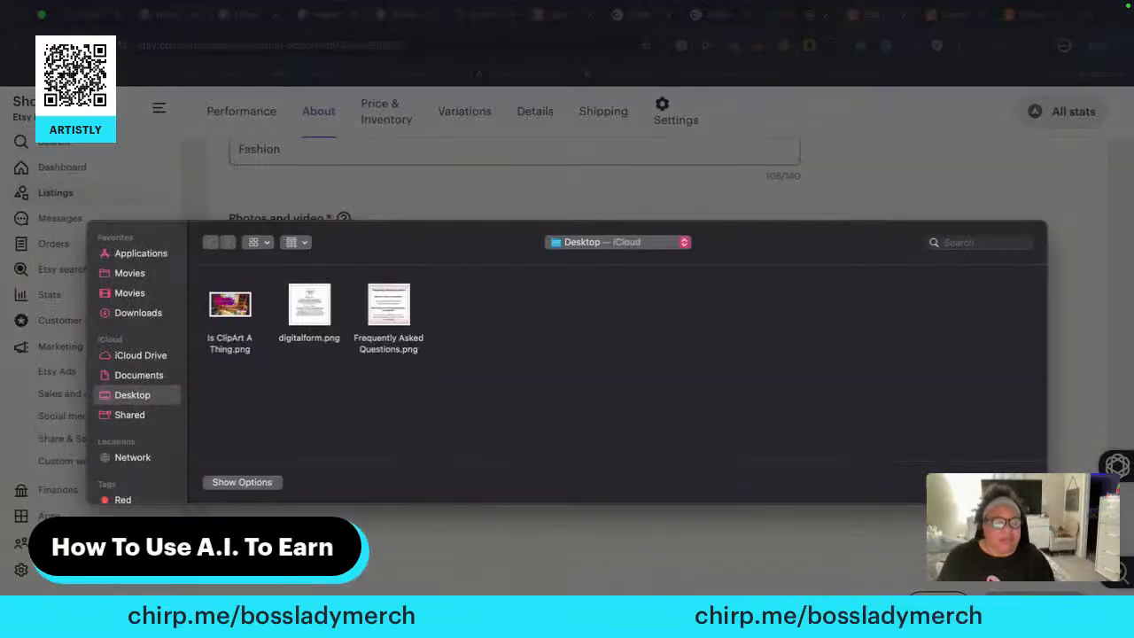
click(956, 483)
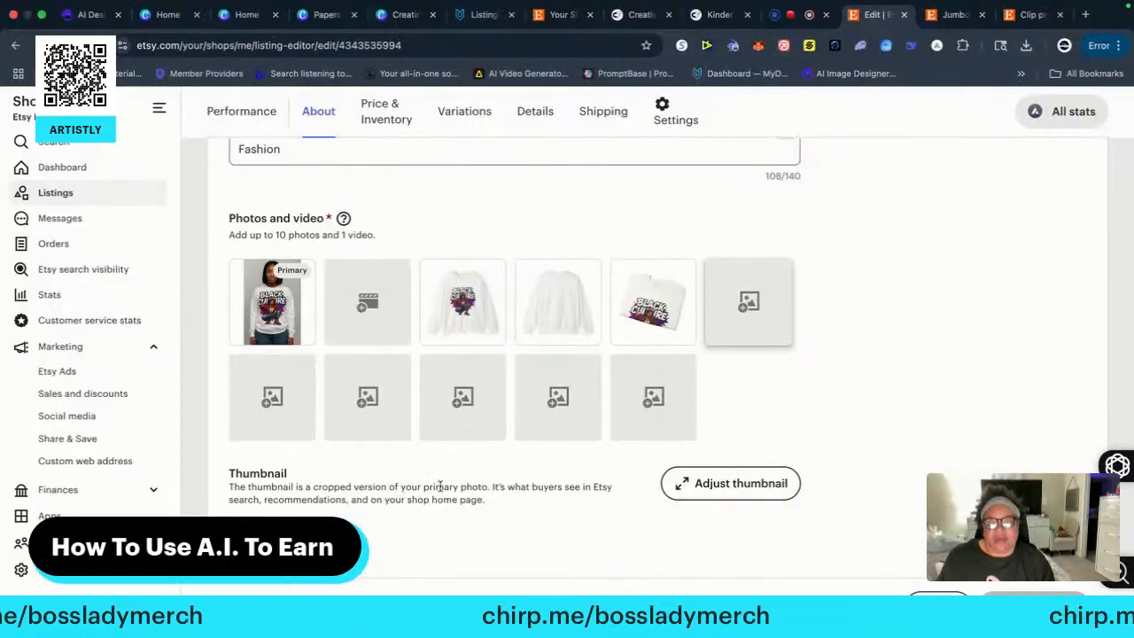
scroll(446, 483, down, 5)
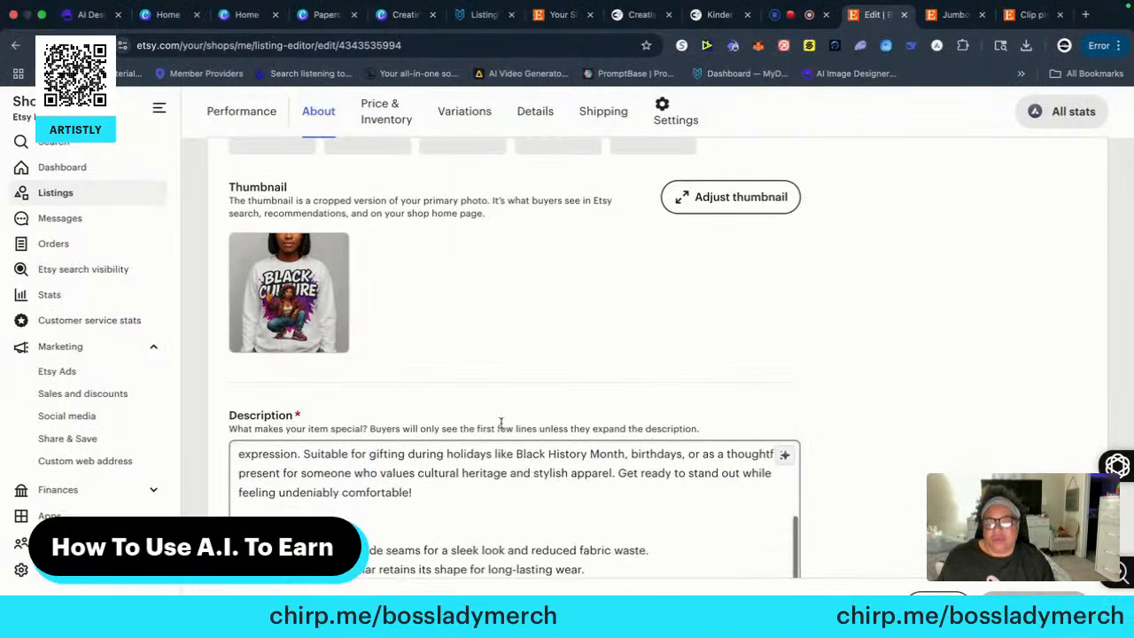
scroll(542, 400, up, 7)
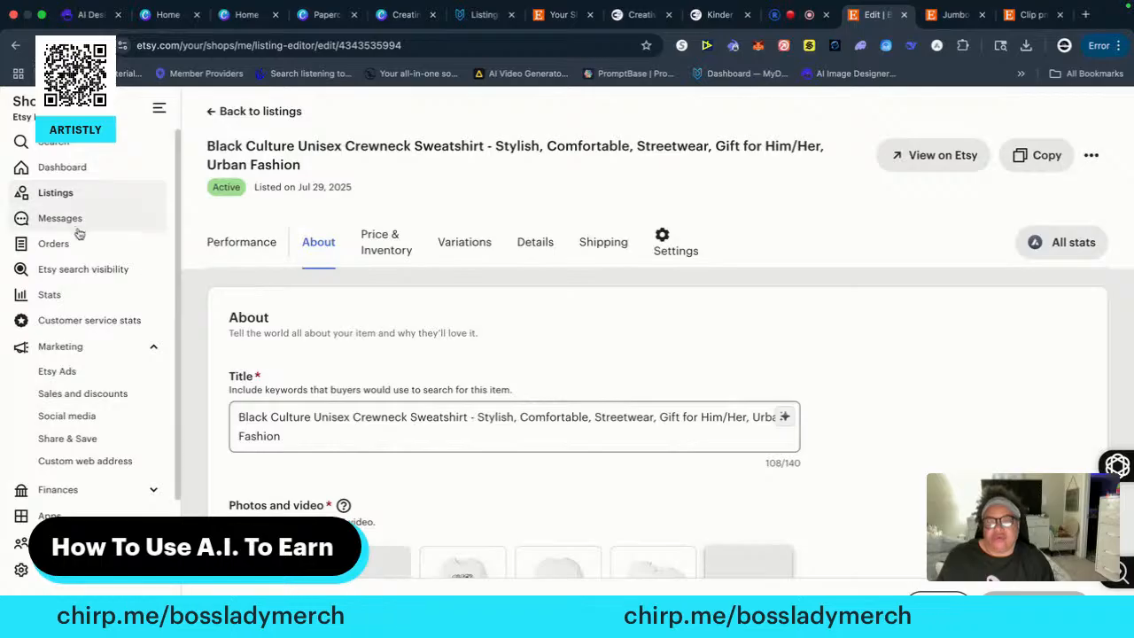
Return to the shop's listings and look through the first page of active listings
click(51, 194)
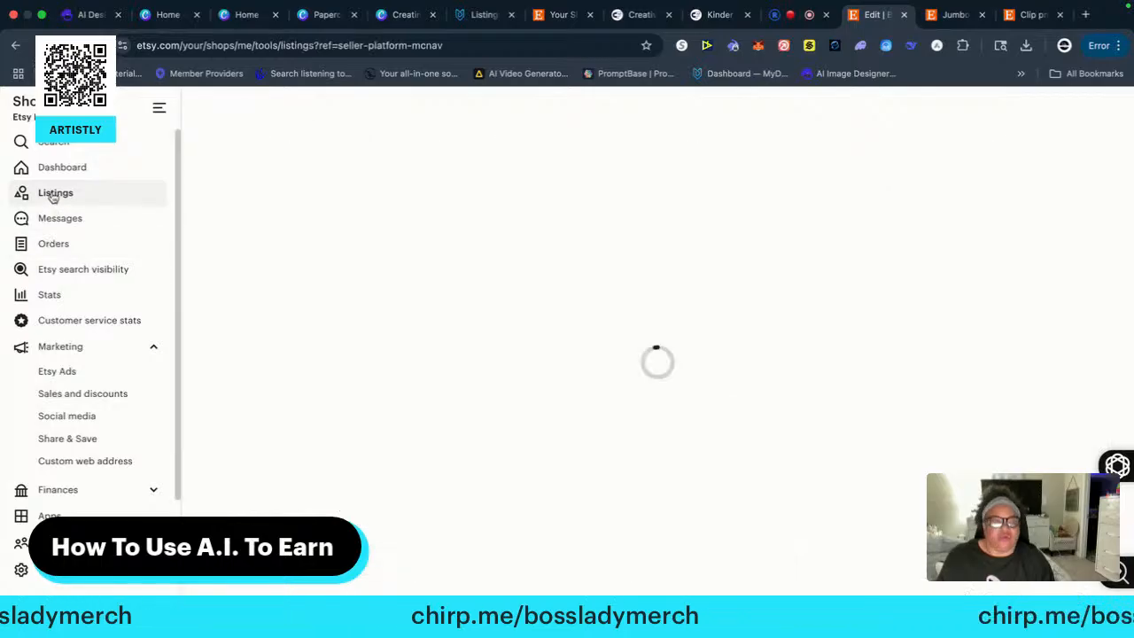
scroll(510, 462, down, 5)
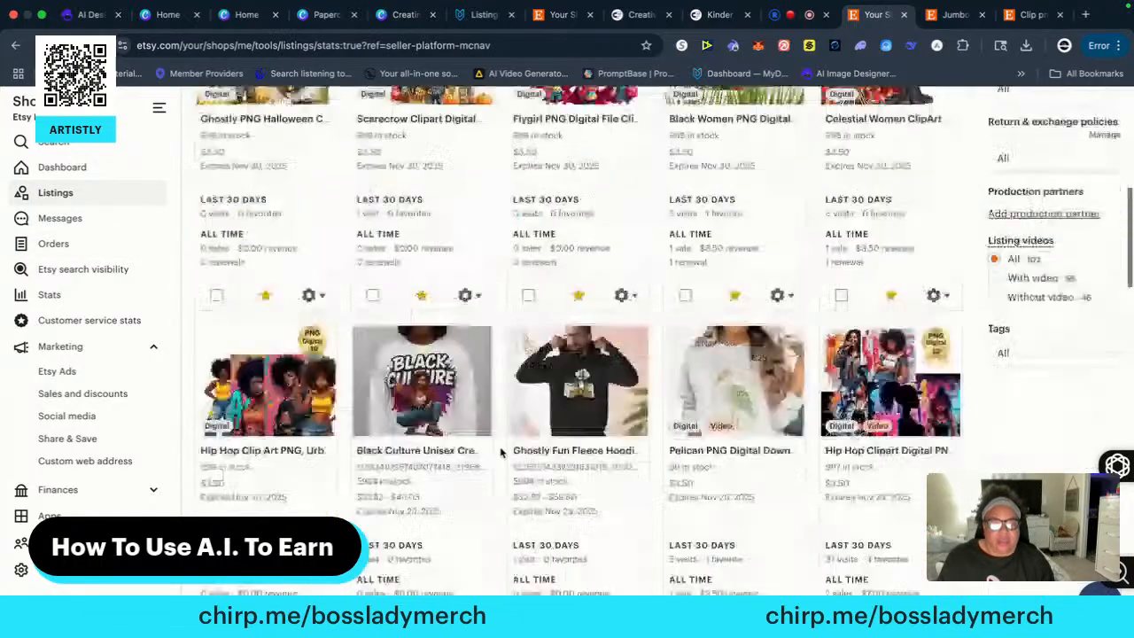
scroll(510, 462, down, 5)
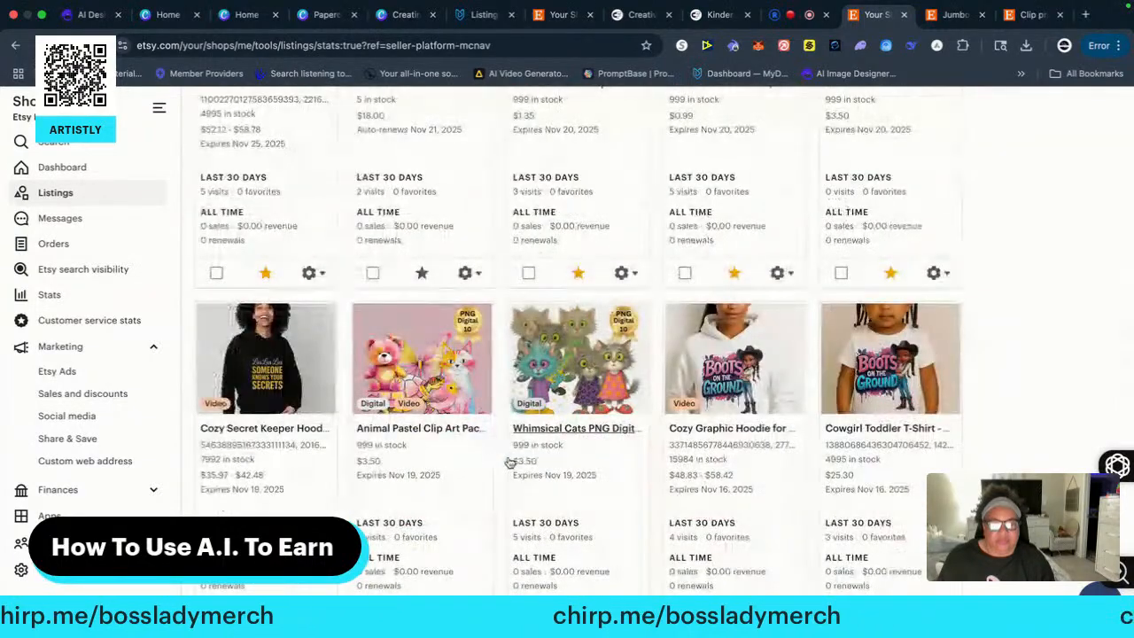
scroll(510, 463, down, 1)
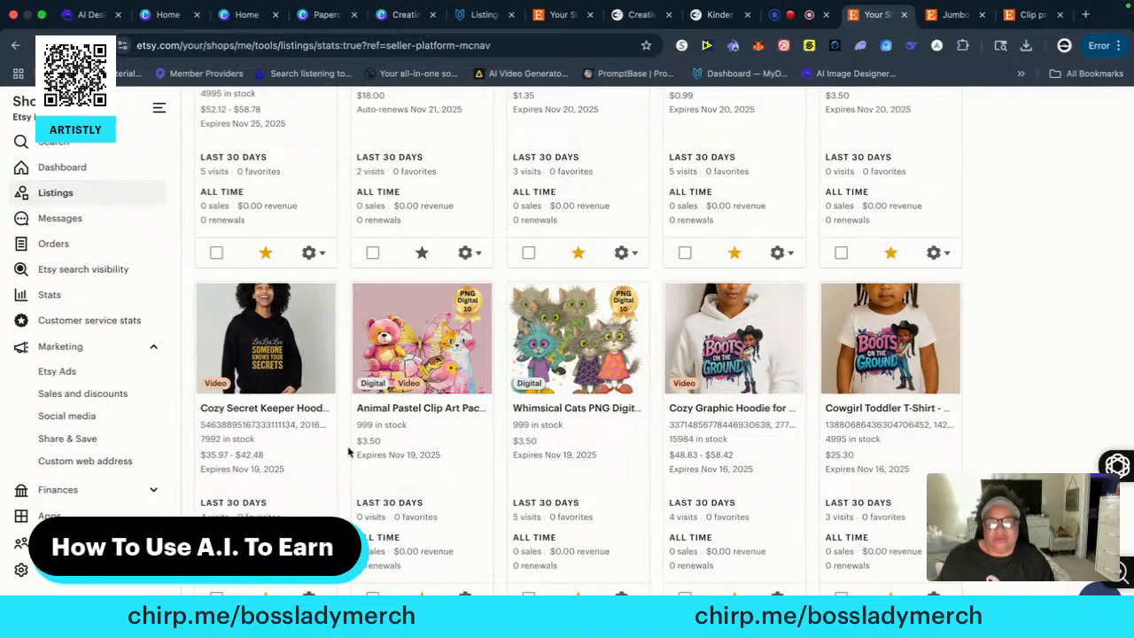
scroll(349, 452, down, 1)
scroll(348, 452, down, 4)
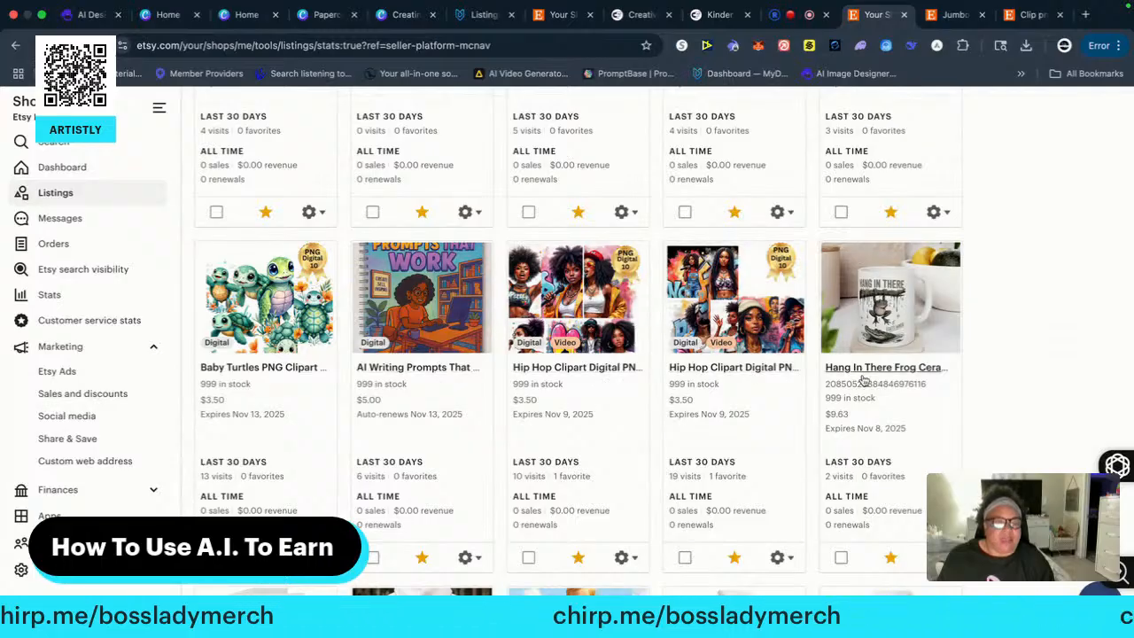
scroll(460, 403, down, 5)
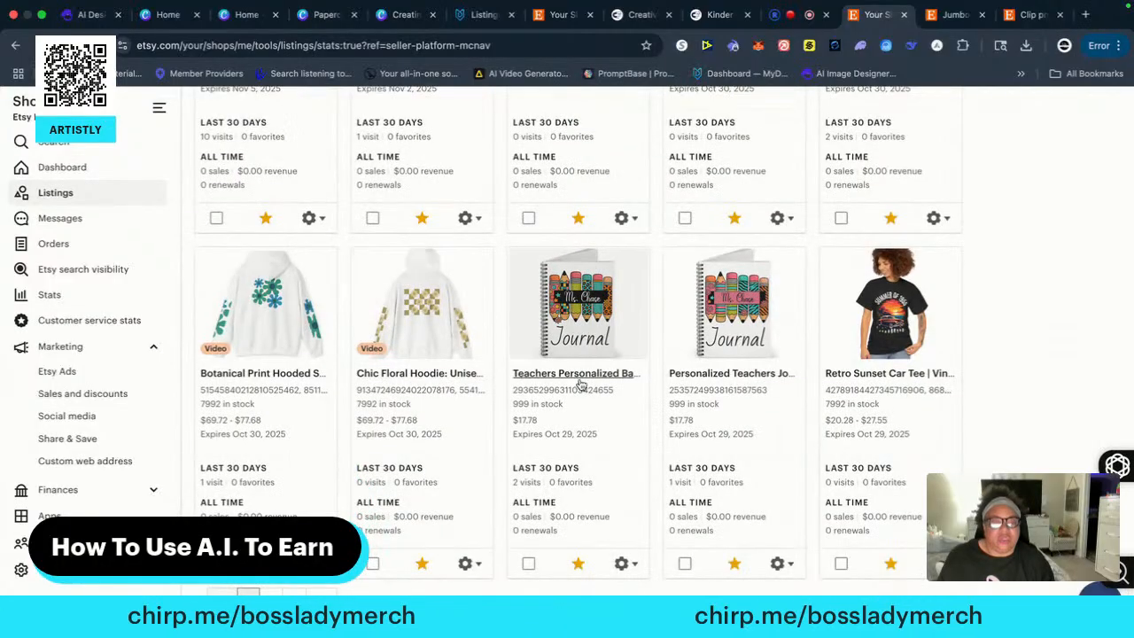
scroll(609, 390, down, 1)
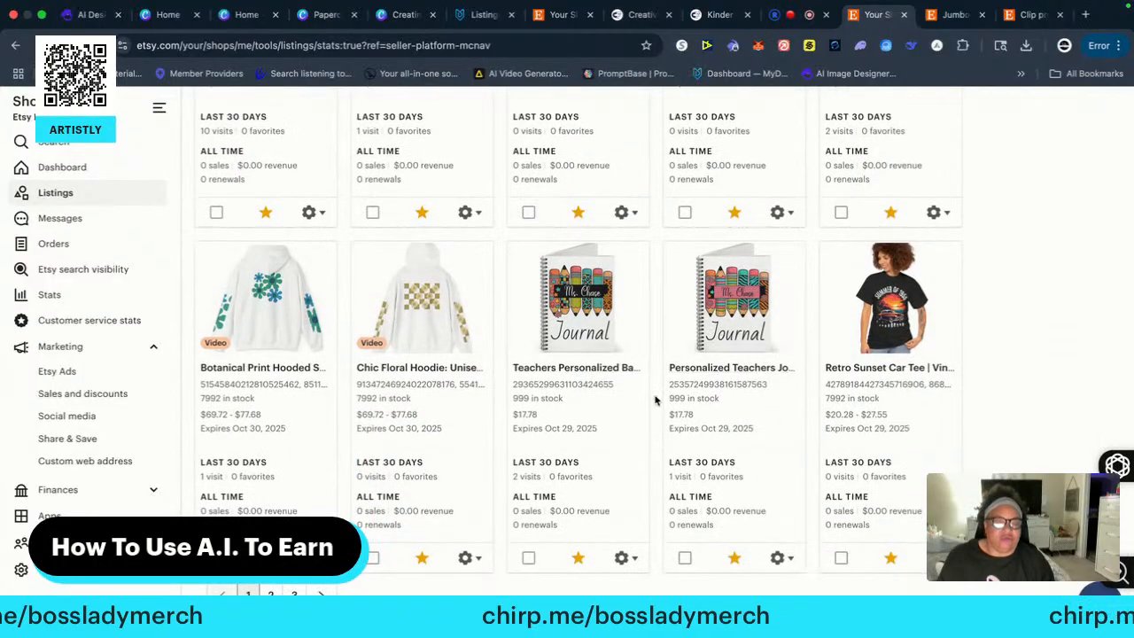
scroll(656, 400, down, 1)
scroll(599, 401, up, 15)
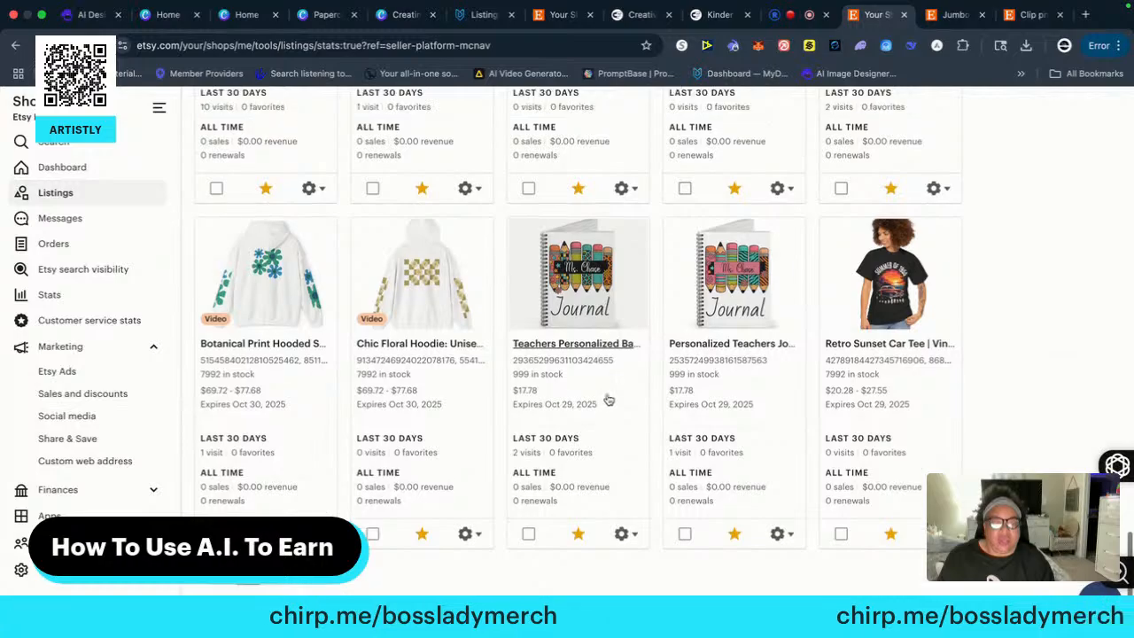
scroll(577, 400, up, 2)
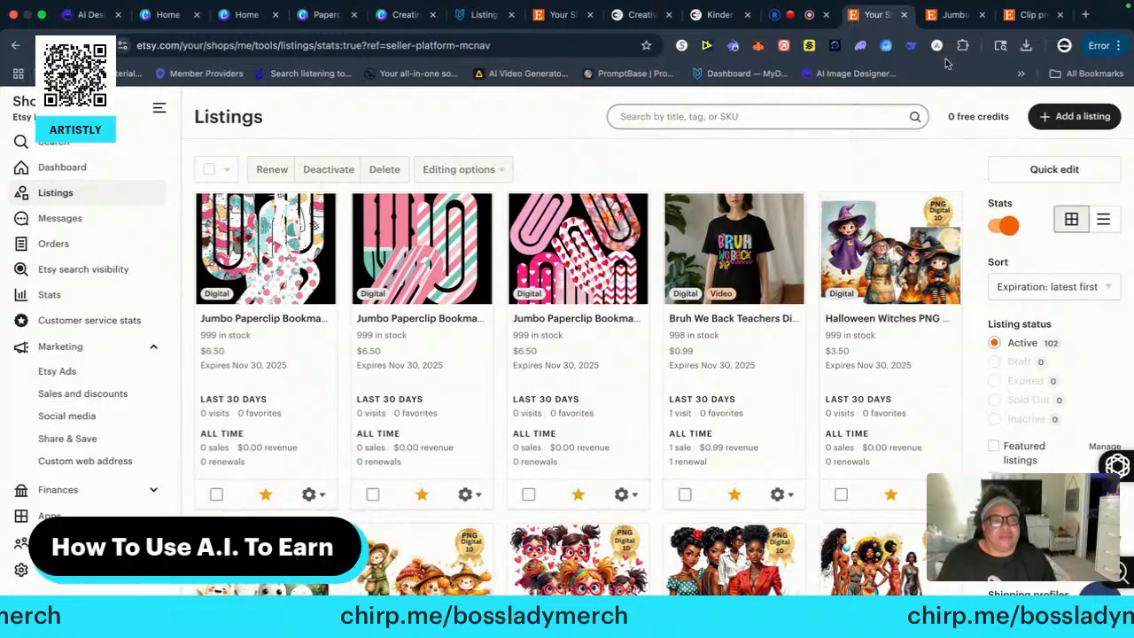
Open the Bossladymerchandise public shop page from the leopard print bookmark listing and dismiss the cash-back offer
click(1032, 16)
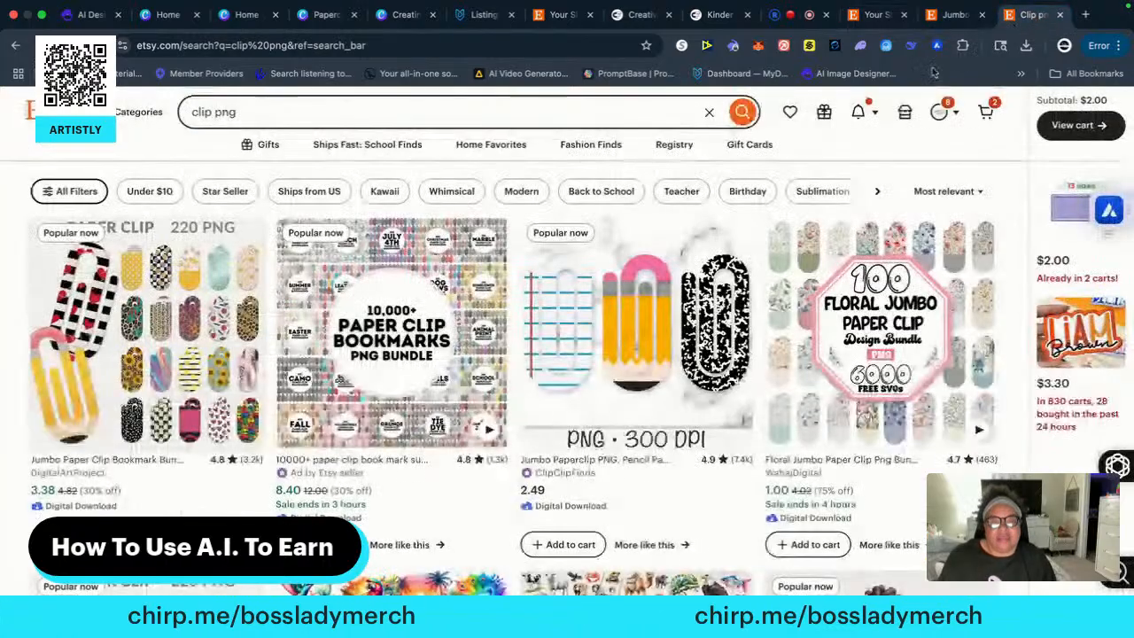
click(953, 15)
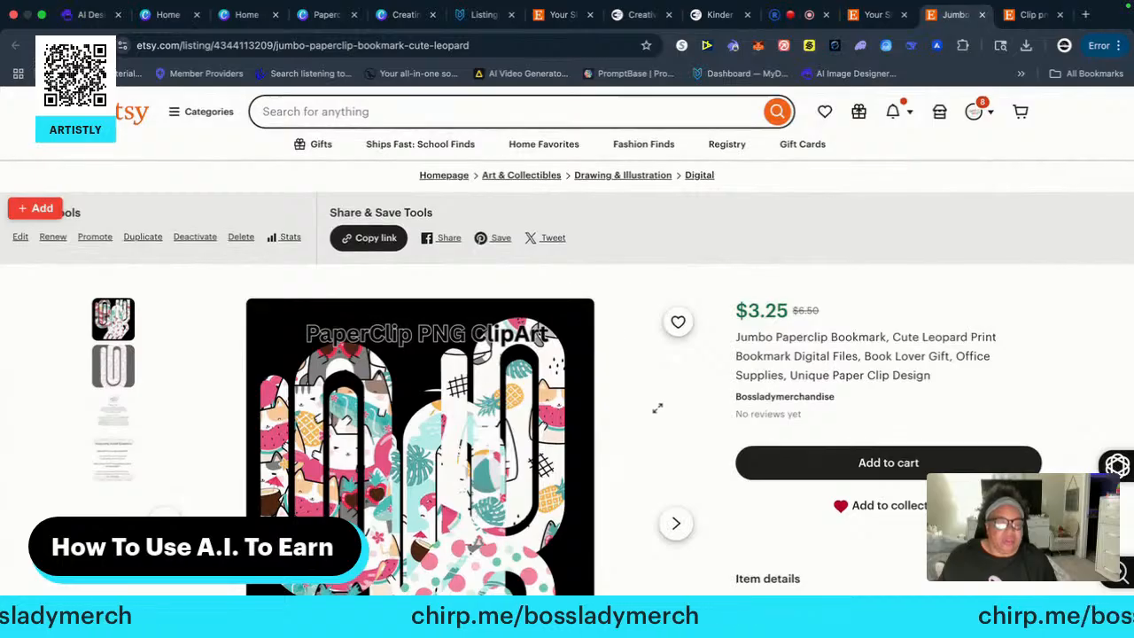
scroll(658, 405, down, 8)
scroll(833, 317, up, 4)
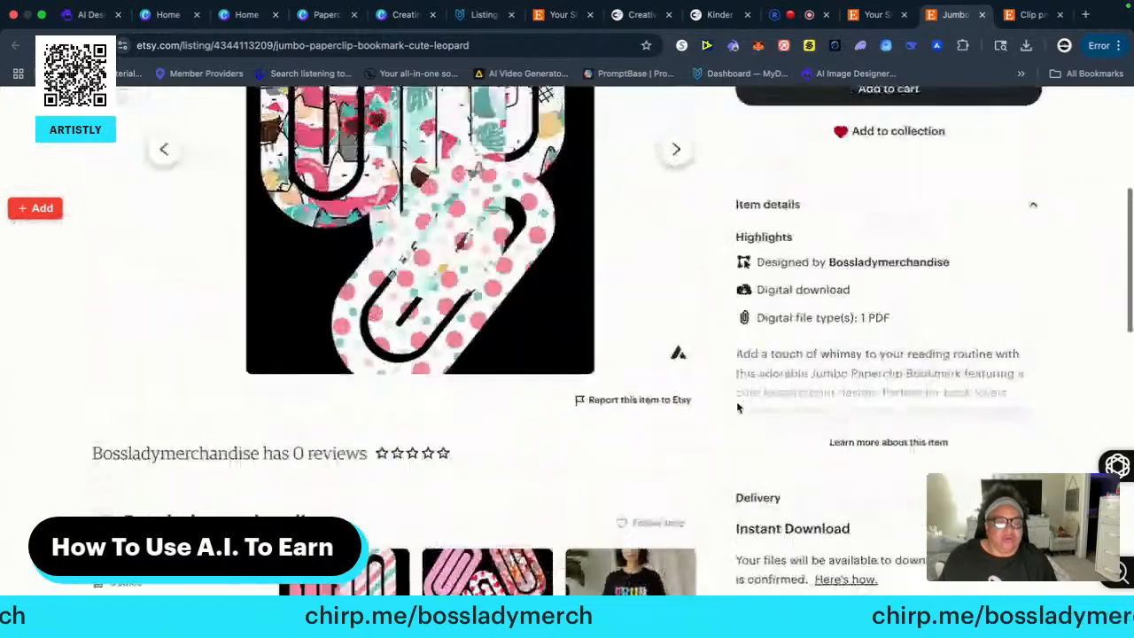
click(906, 263)
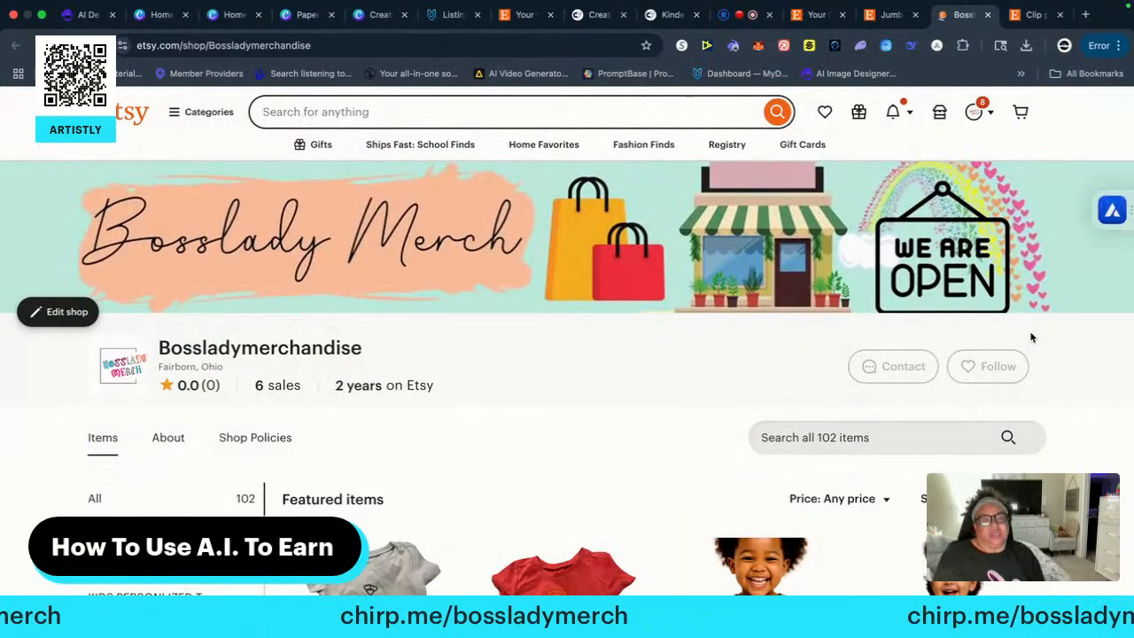
scroll(655, 382, down, 2)
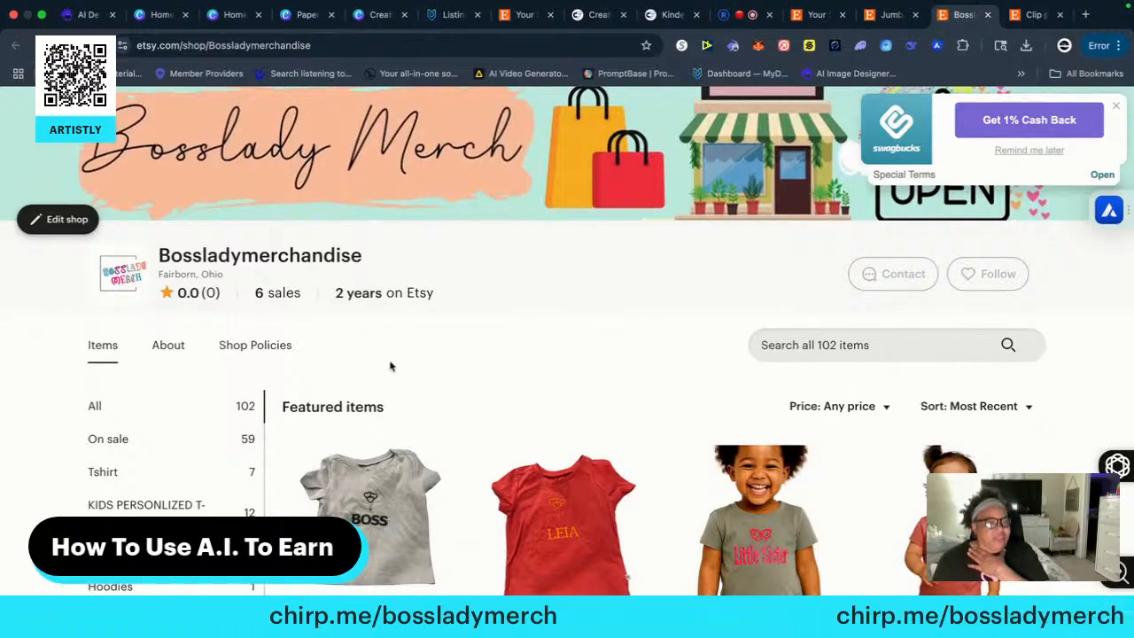
click(1115, 105)
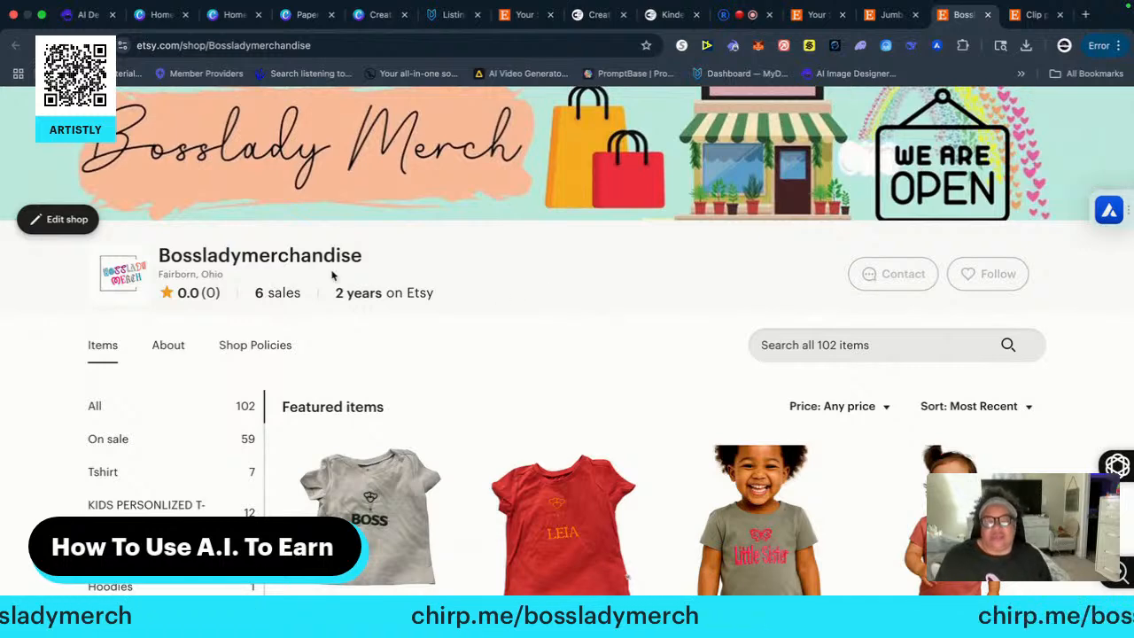
Go back to the leopard print bookmark listing, open the Shop Manager dashboard from there, and reload it
click(891, 16)
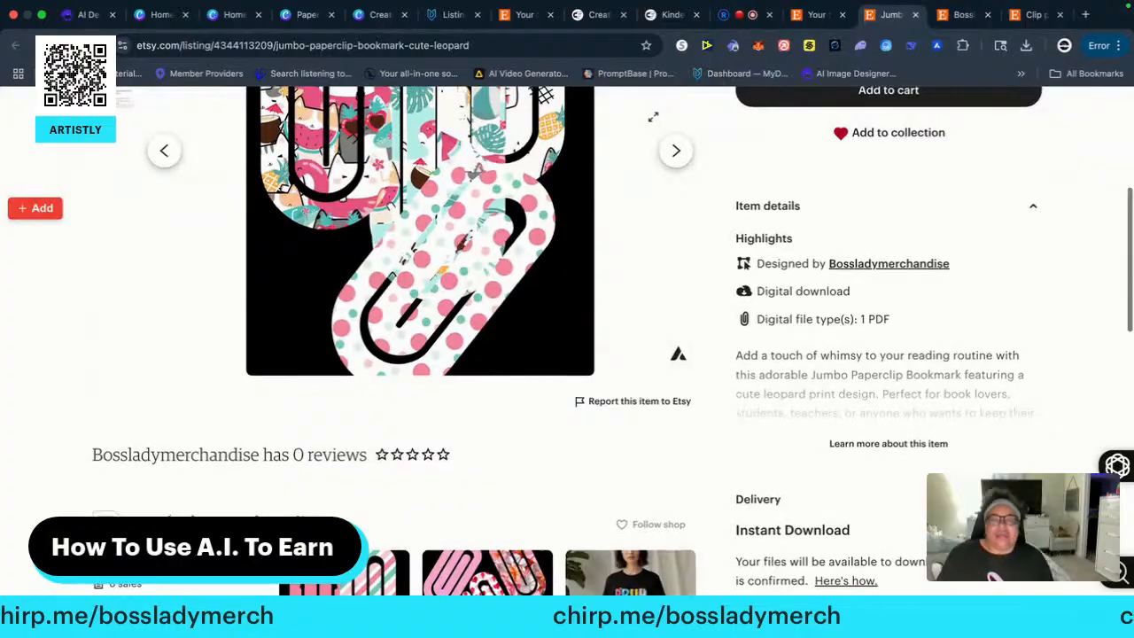
scroll(634, 126, up, 4)
scroll(607, 144, up, 1)
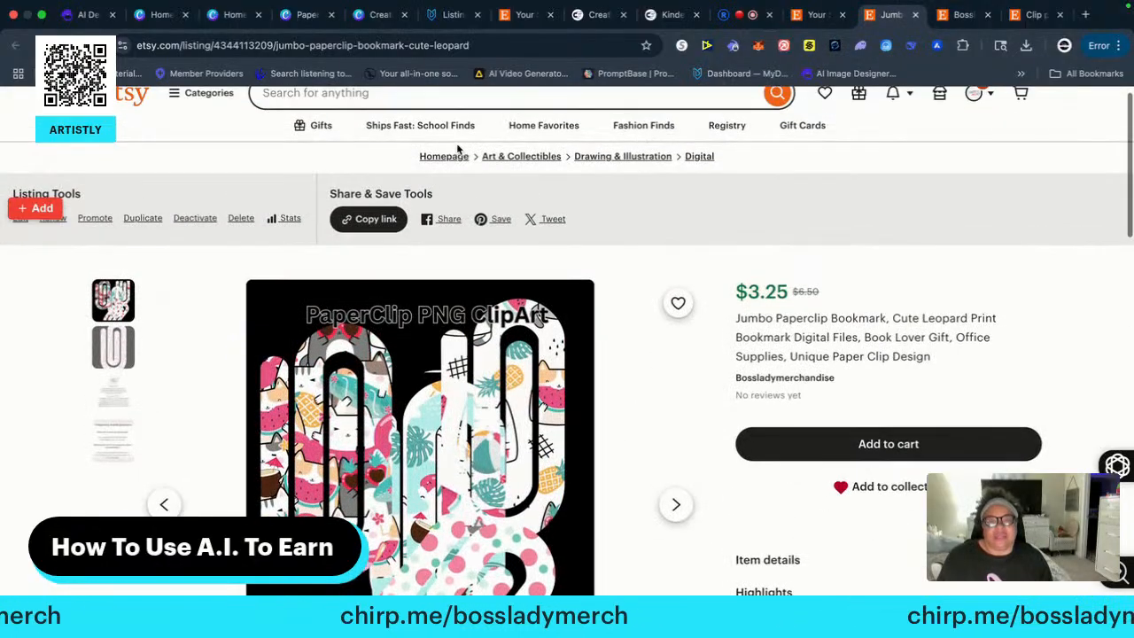
scroll(710, 169, up, 1)
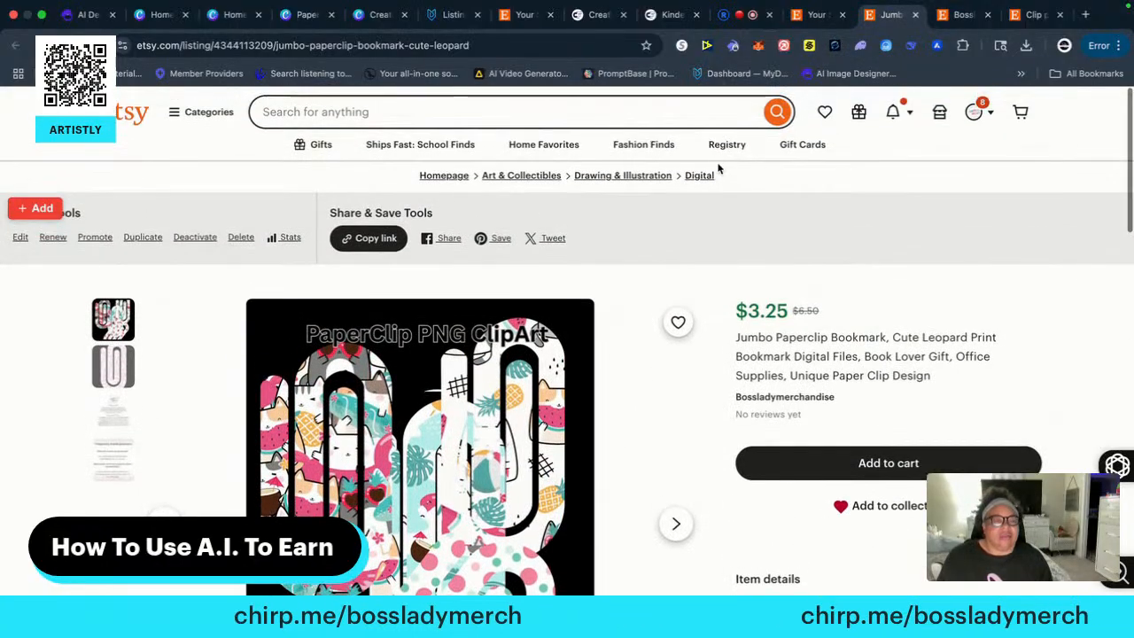
click(939, 113)
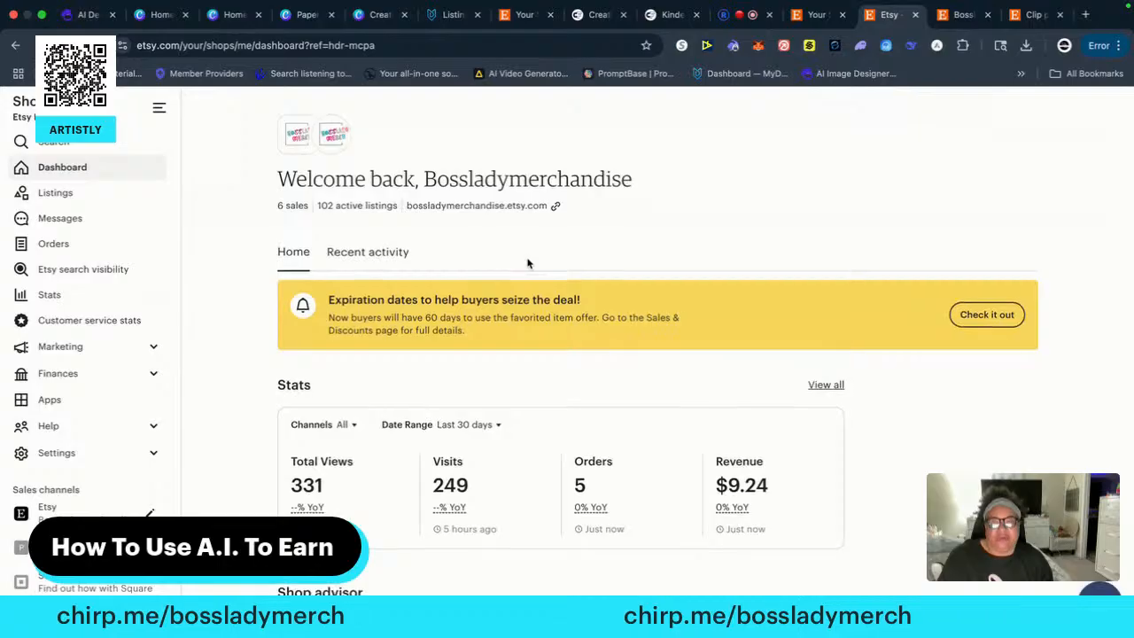
scroll(527, 263, down, 1)
key(super+r)
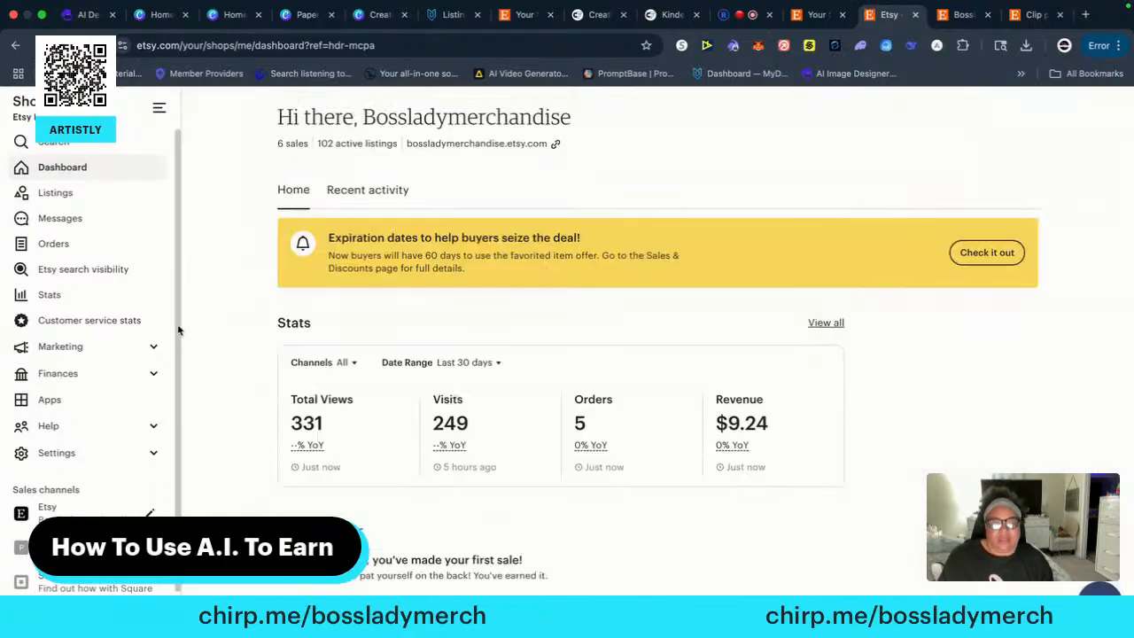
Open the shop's listings and look through the stats of the active listings, down to the hoodie and junk journal rows
click(55, 194)
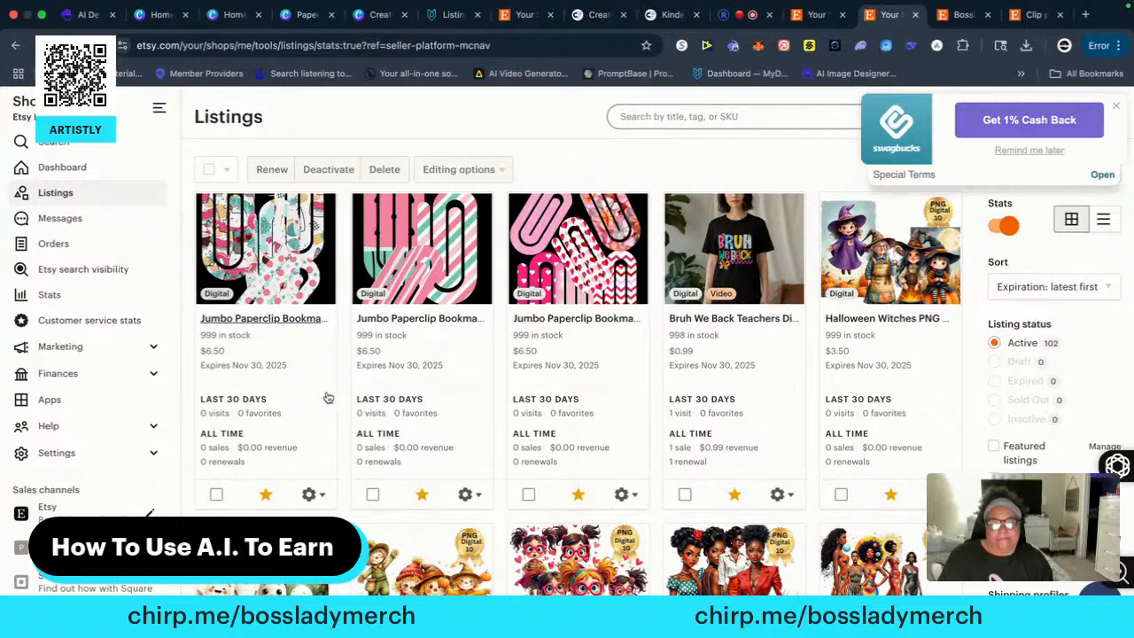
scroll(333, 399, down, 2)
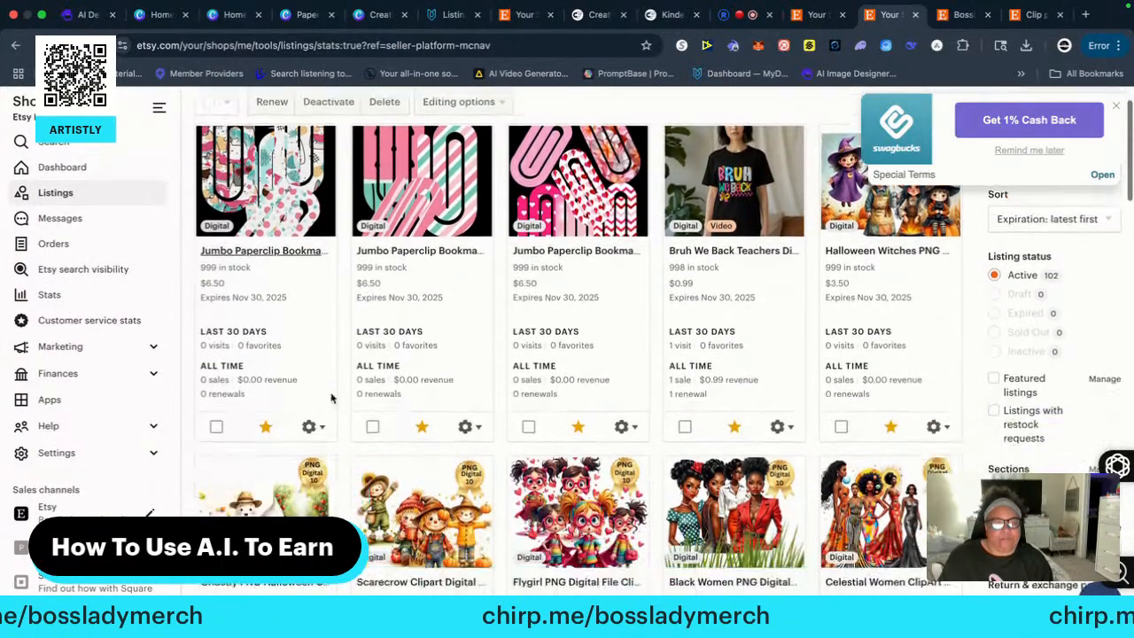
scroll(332, 400, down, 1)
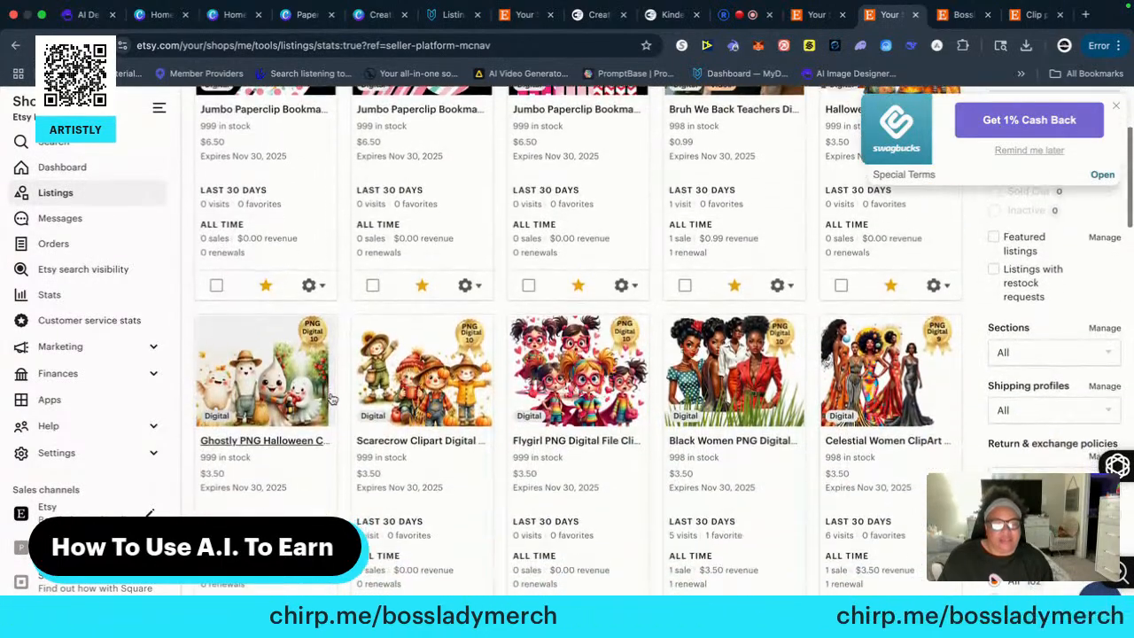
scroll(333, 400, down, 1)
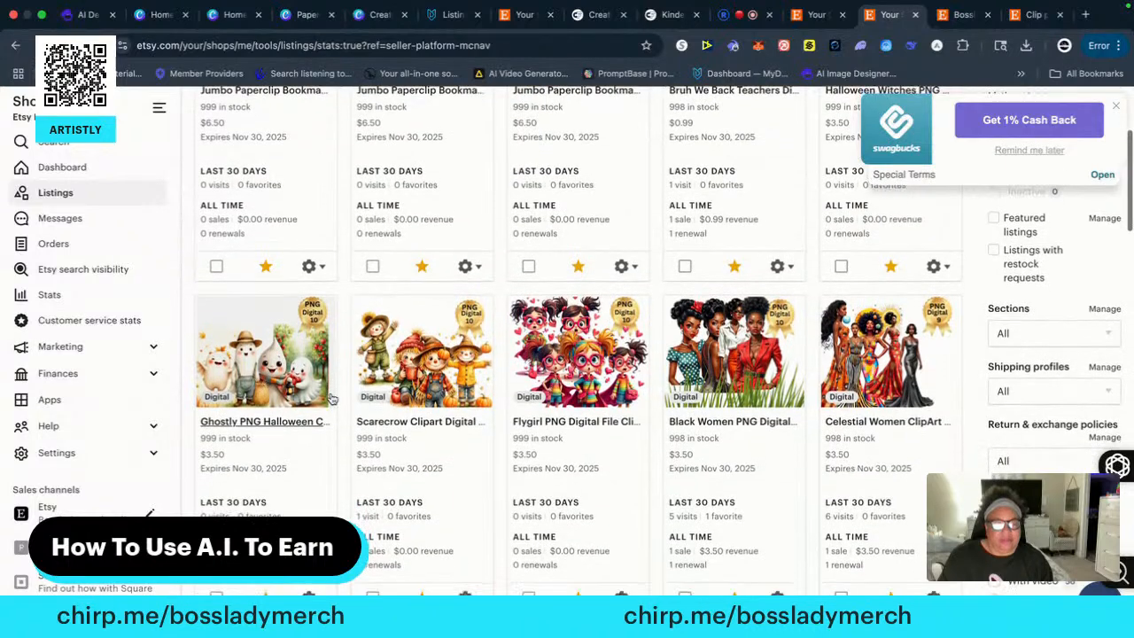
scroll(332, 400, down, 1)
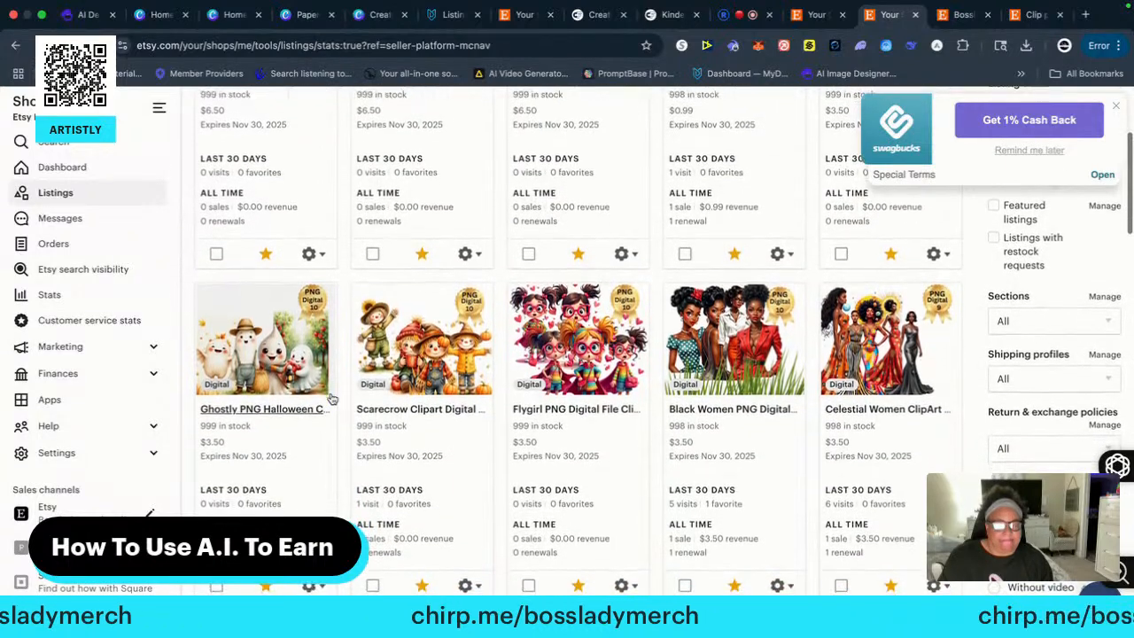
scroll(332, 400, down, 1)
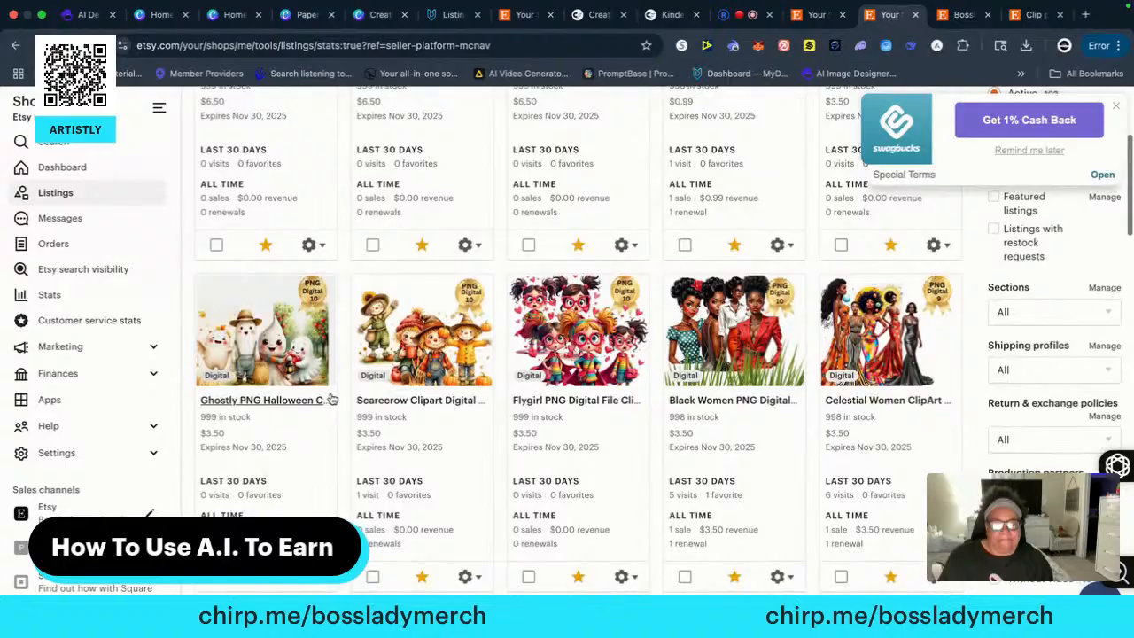
scroll(333, 400, down, 1)
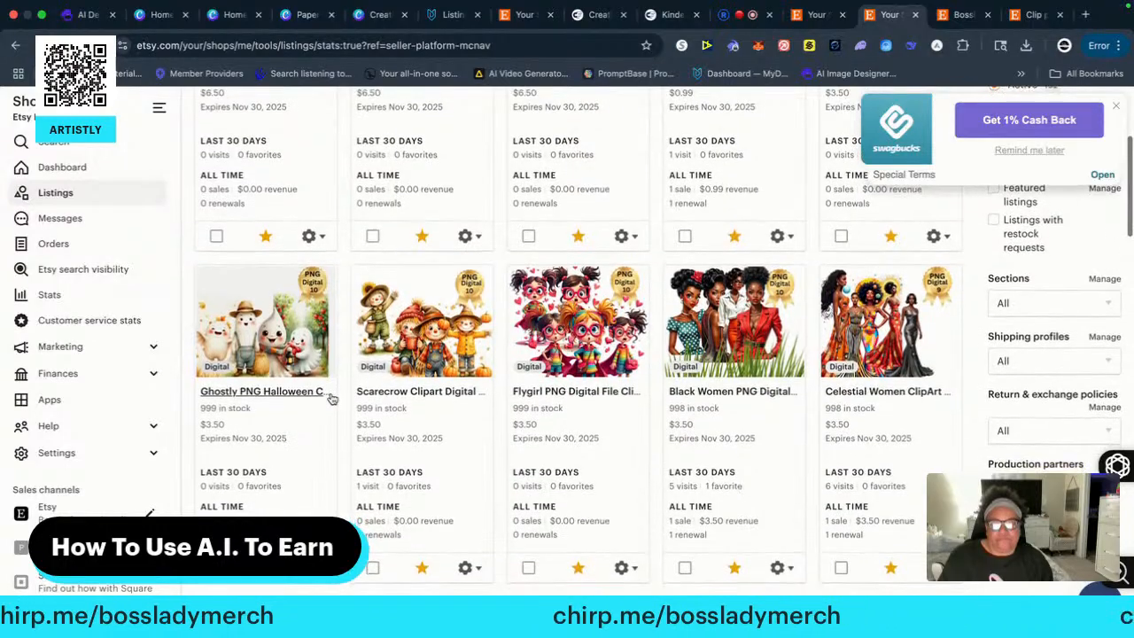
scroll(332, 399, down, 1)
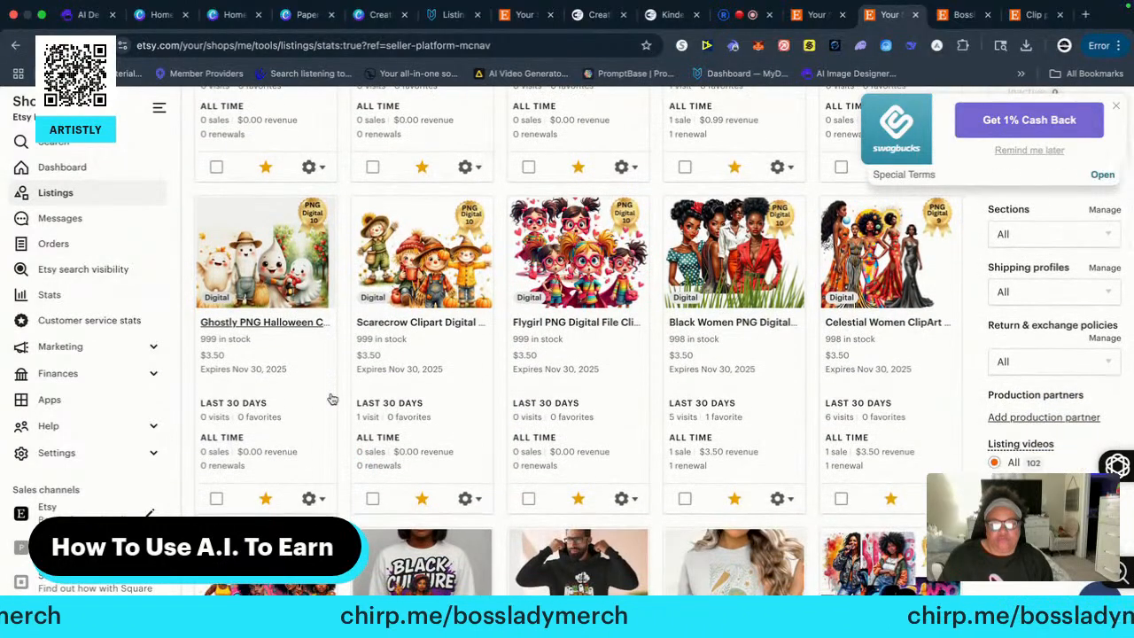
scroll(332, 400, down, 1)
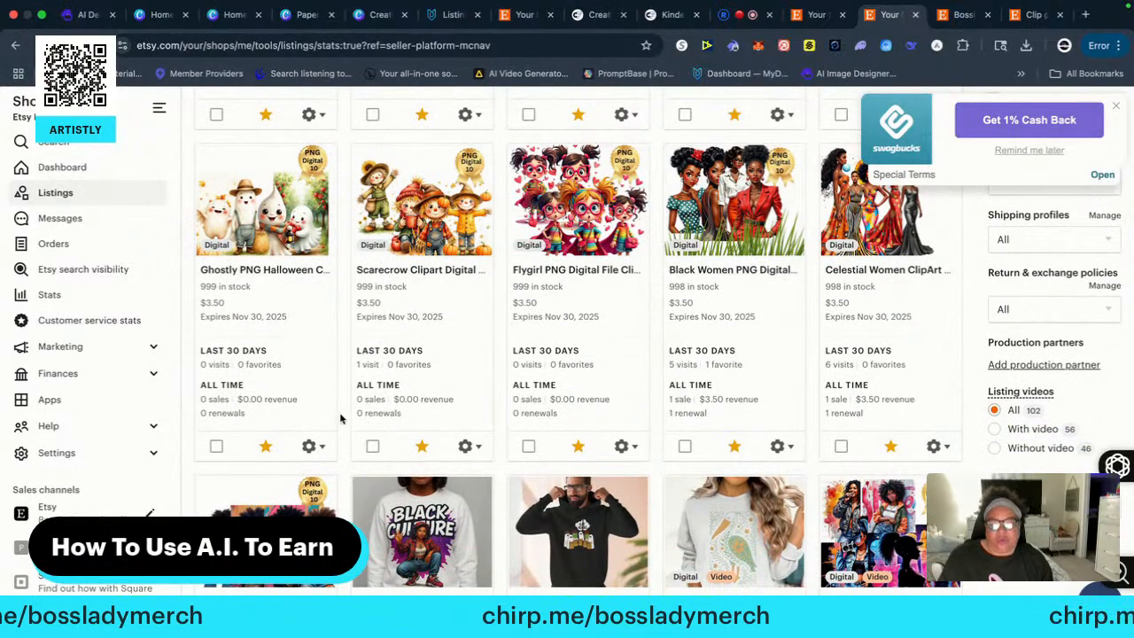
scroll(343, 420, down, 1)
scroll(344, 421, down, 2)
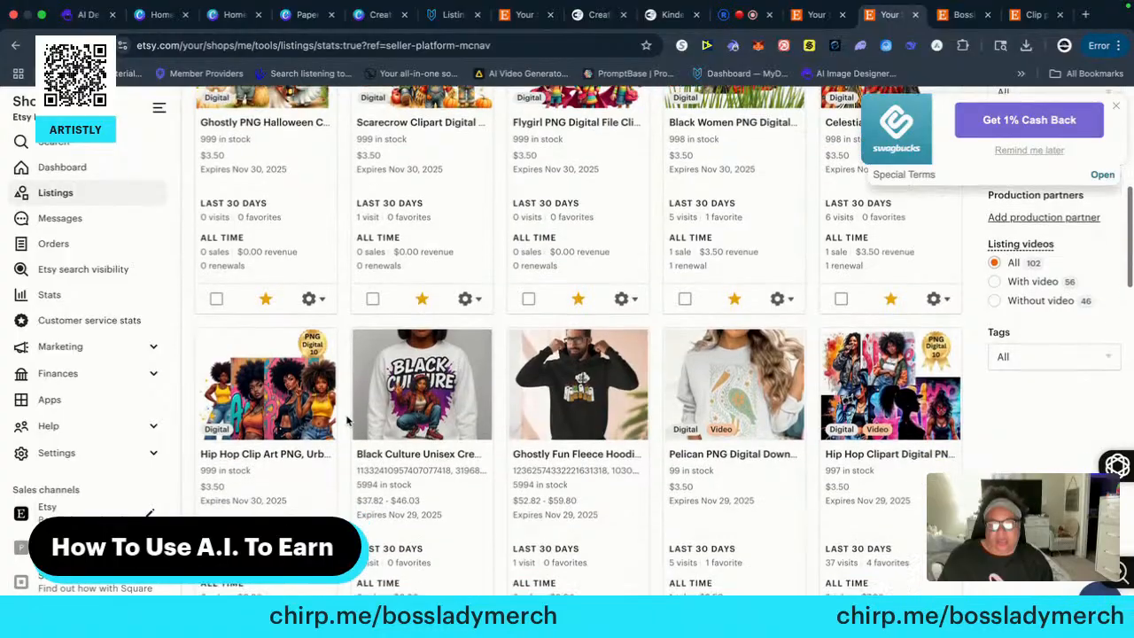
scroll(348, 421, down, 3)
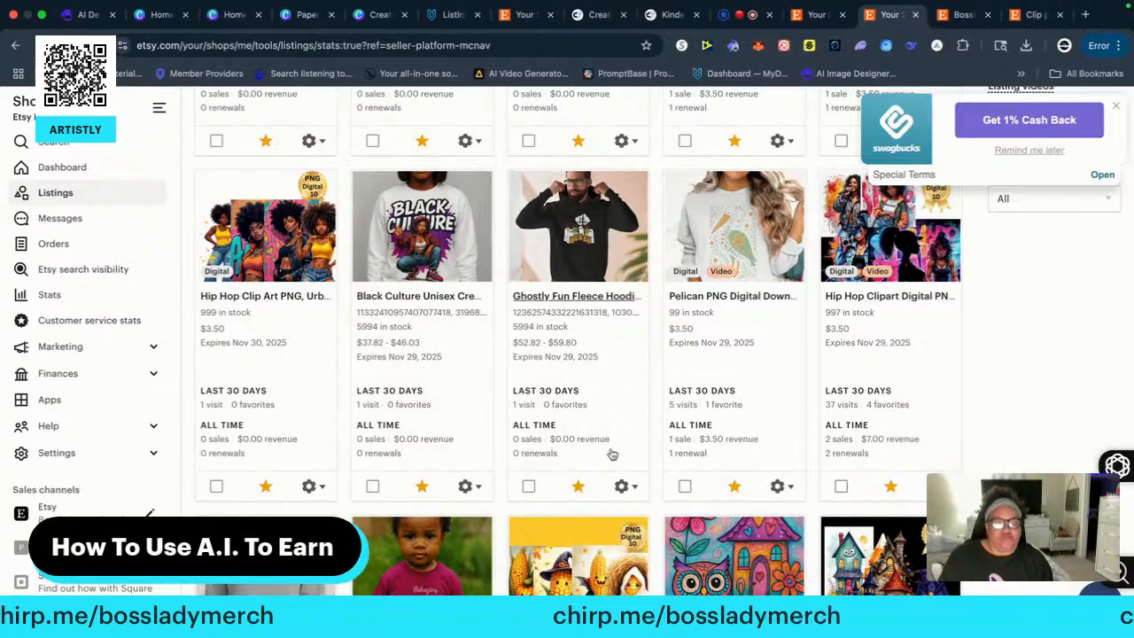
scroll(680, 441, down, 3)
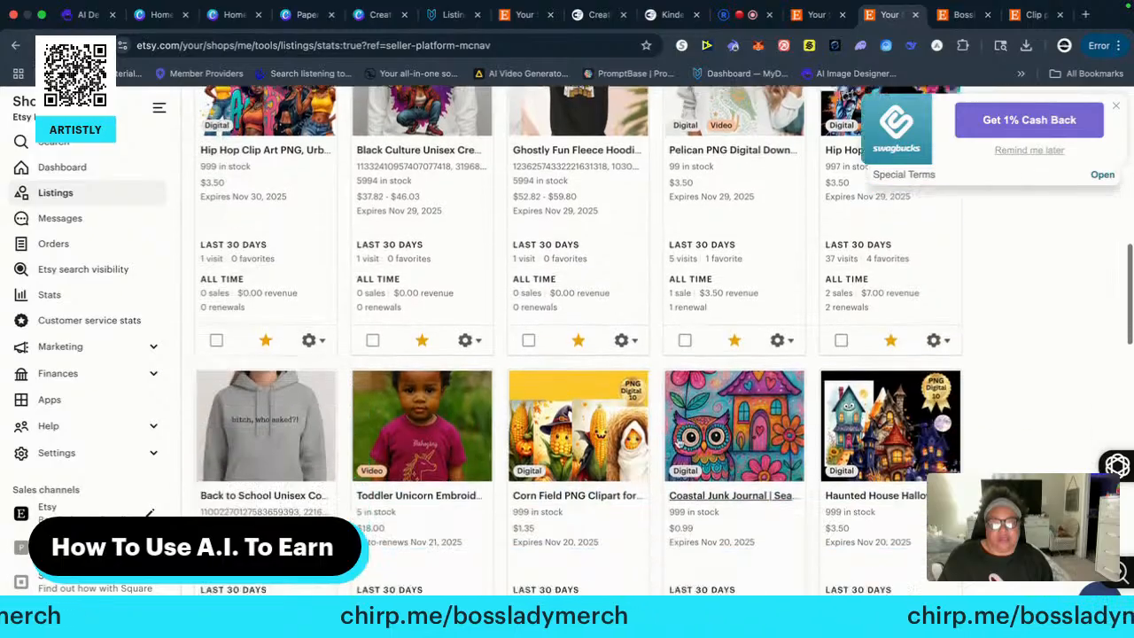
scroll(691, 447, up, 1)
scroll(734, 456, up, 2)
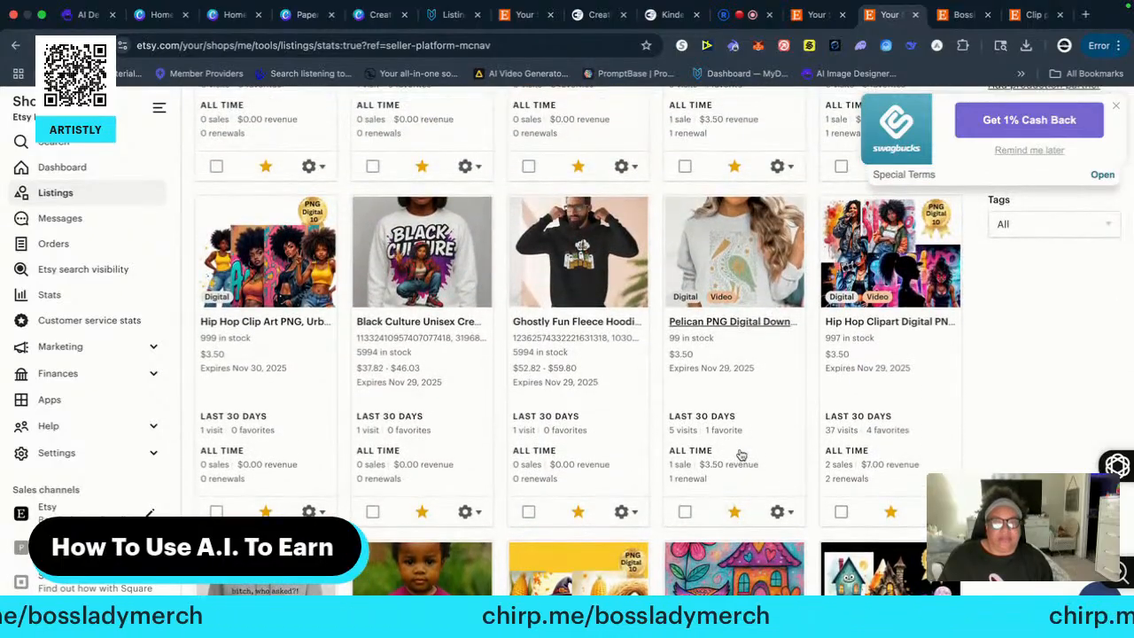
scroll(275, 430, up, 1)
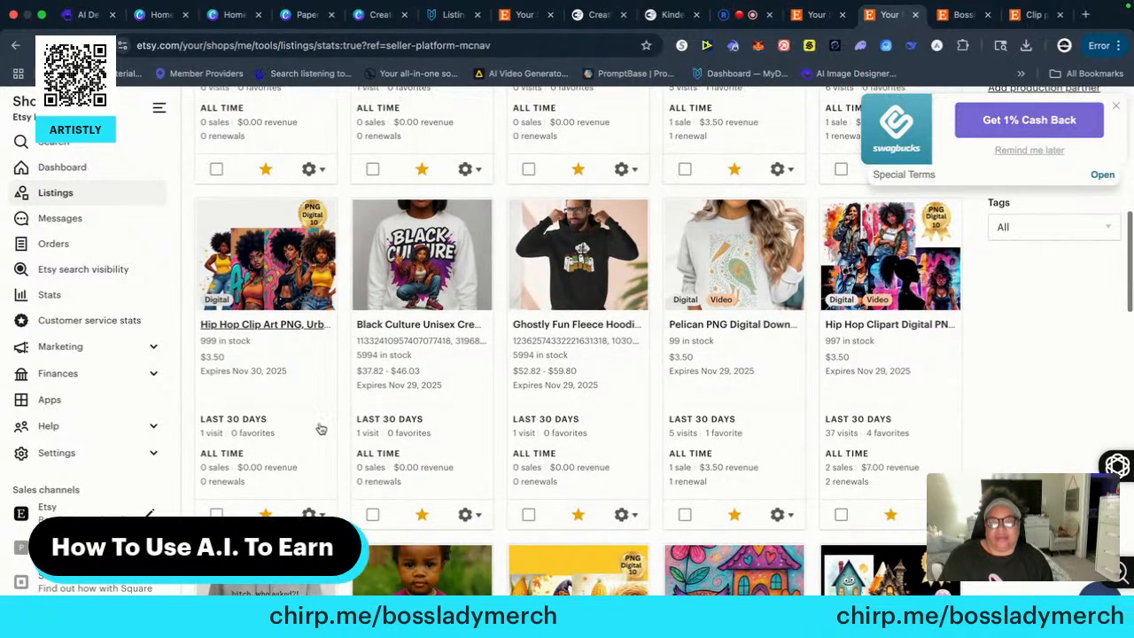
scroll(71, 347, up, 10)
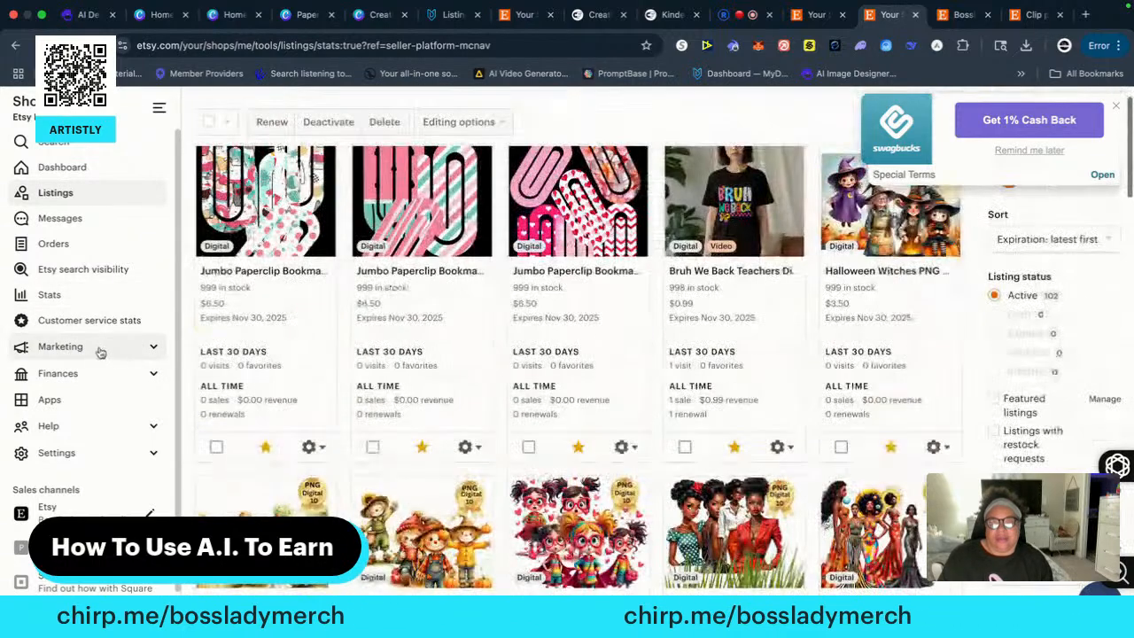
Check the shop's Orders & Shipping page, then return to the listings and look at the first rows
click(53, 246)
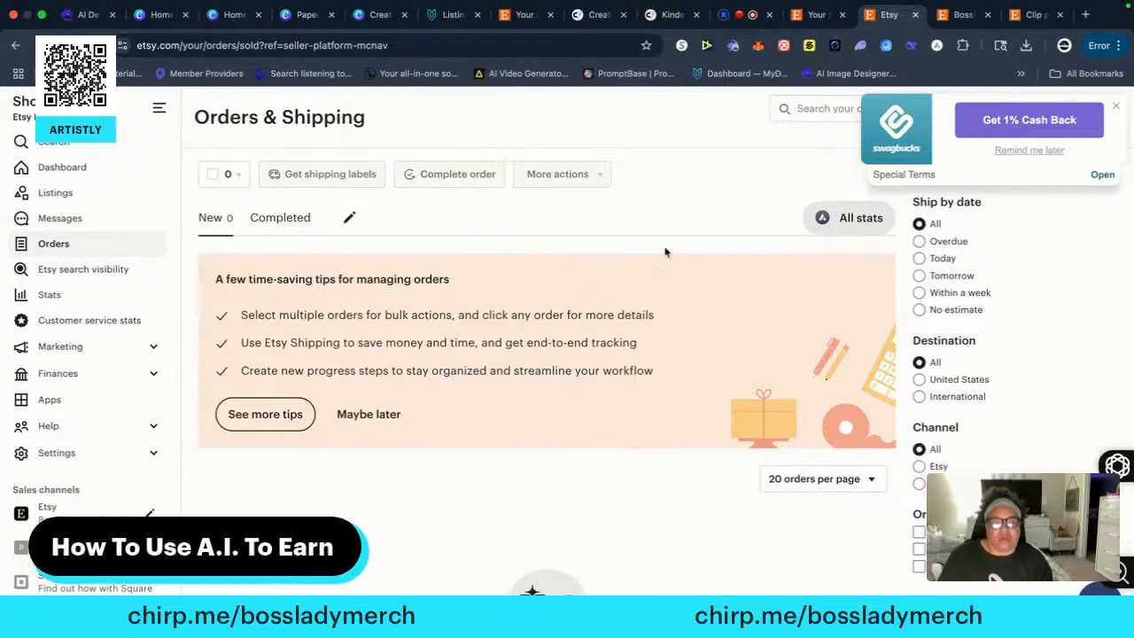
click(55, 194)
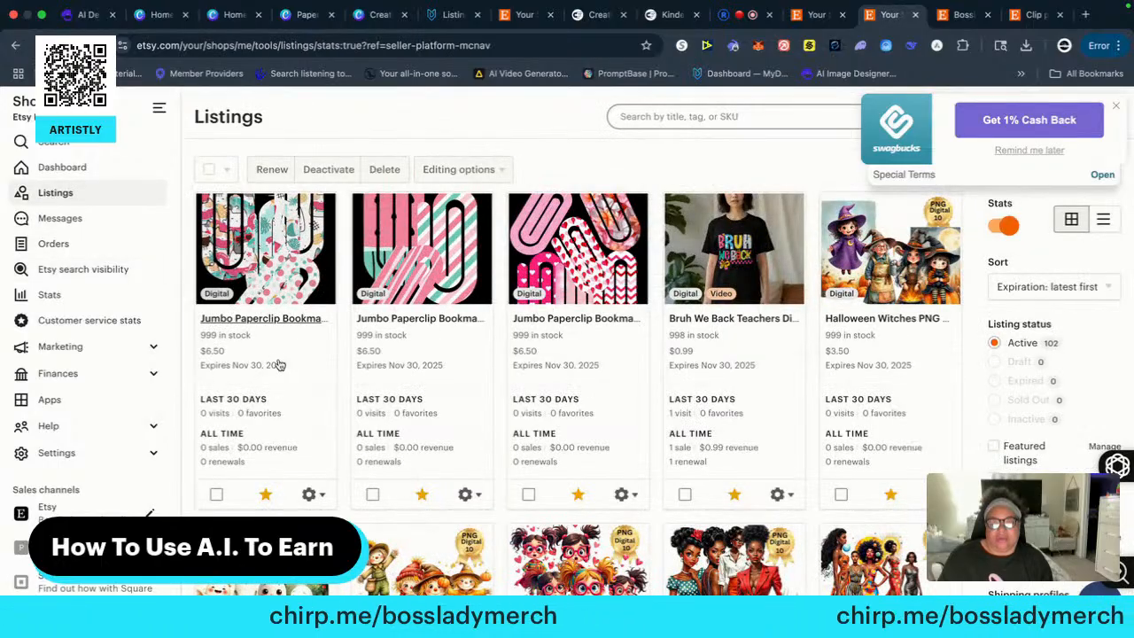
scroll(313, 386, down, 2)
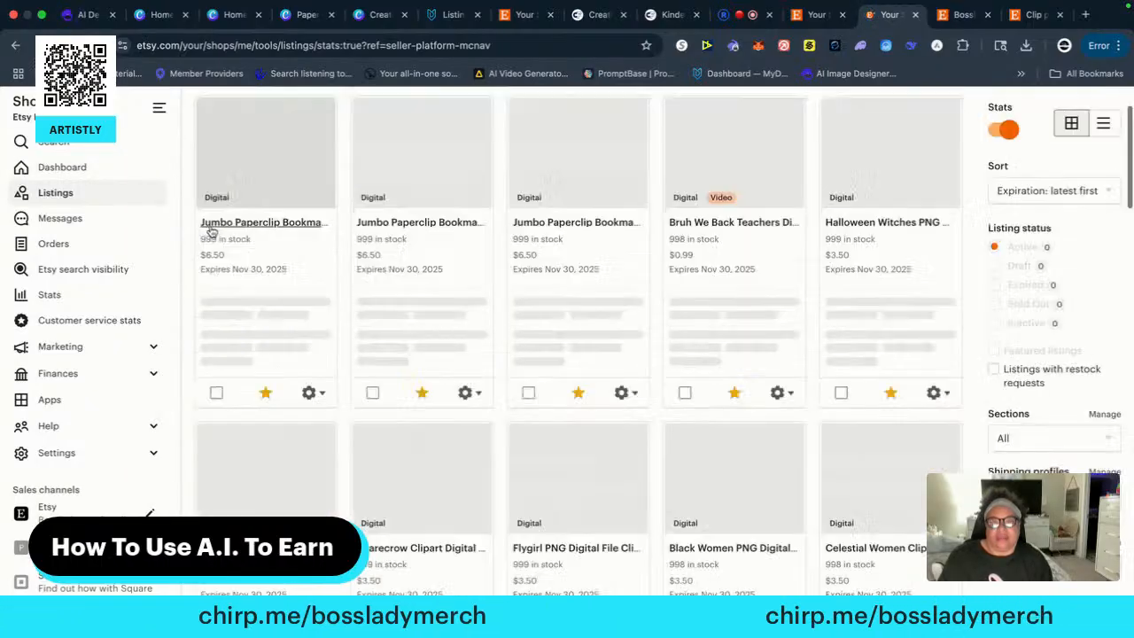
scroll(213, 233, up, 2)
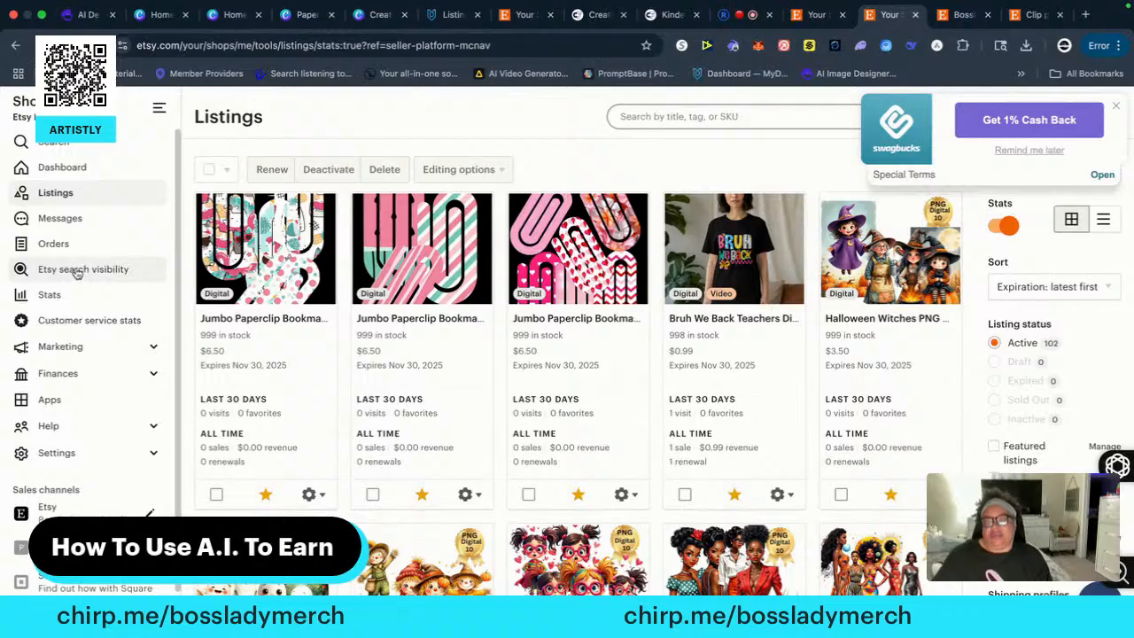
Open the shop's stats page and dismiss the cash-back offer
click(46, 294)
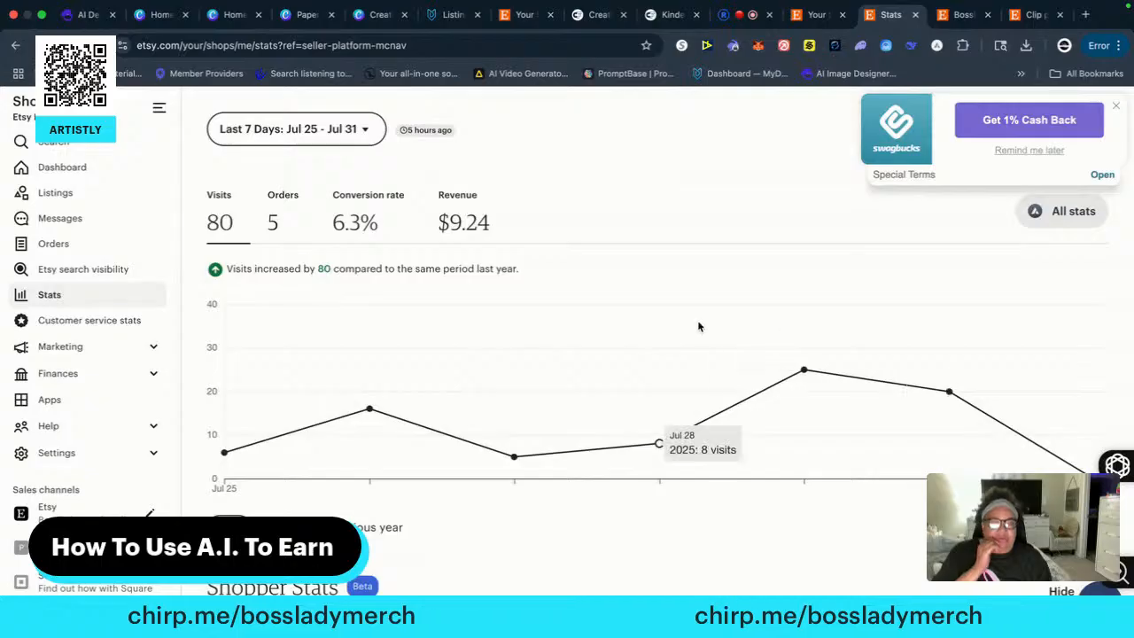
click(1115, 105)
Highlight the shop's years on Etsy on its public page, then return to the stats and view this month's figures
click(961, 15)
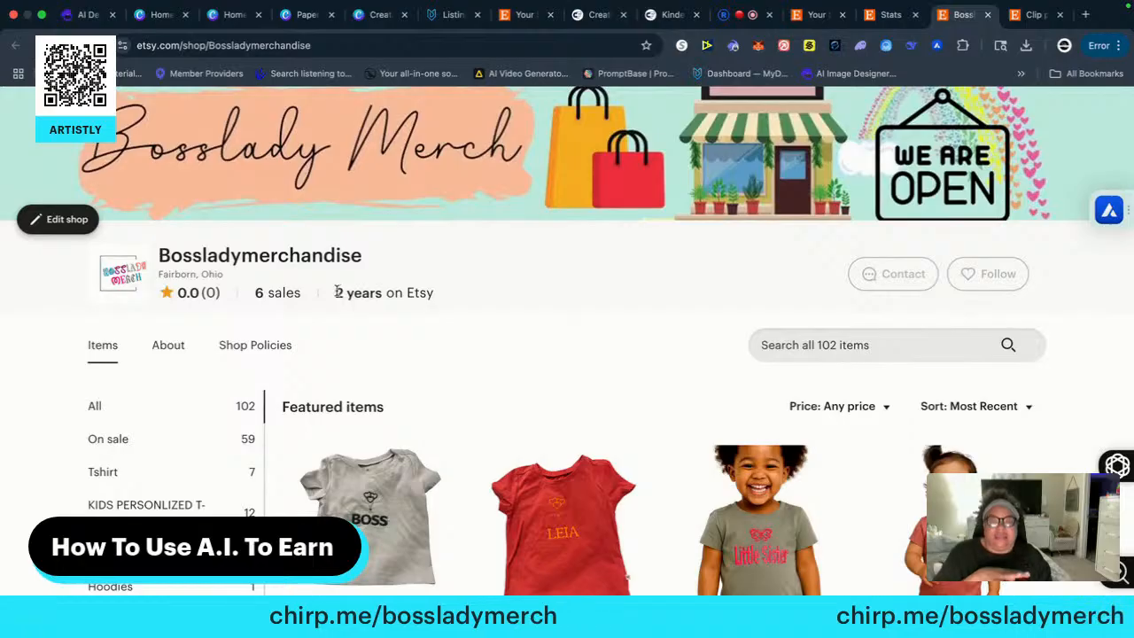
drag(336, 292, 446, 298)
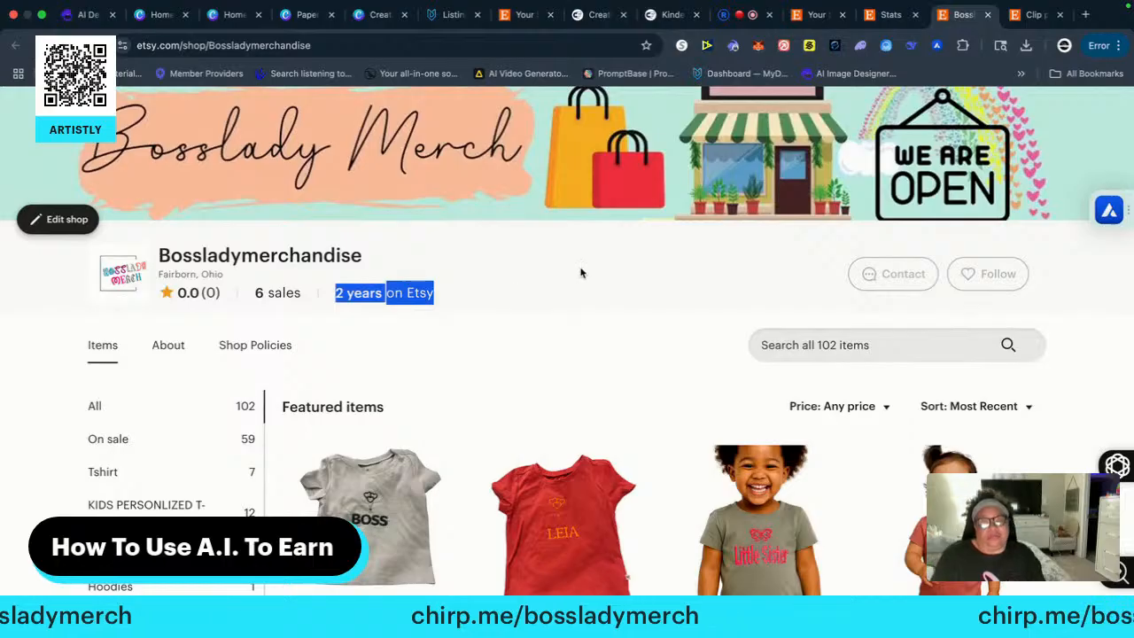
scroll(616, 275, up, 1)
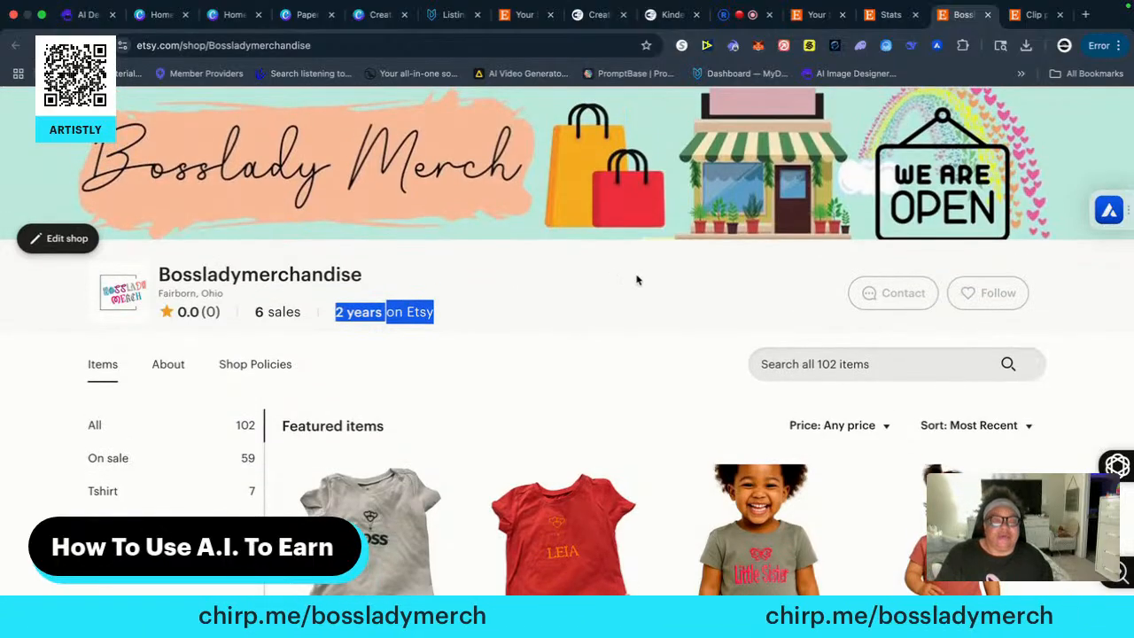
click(889, 16)
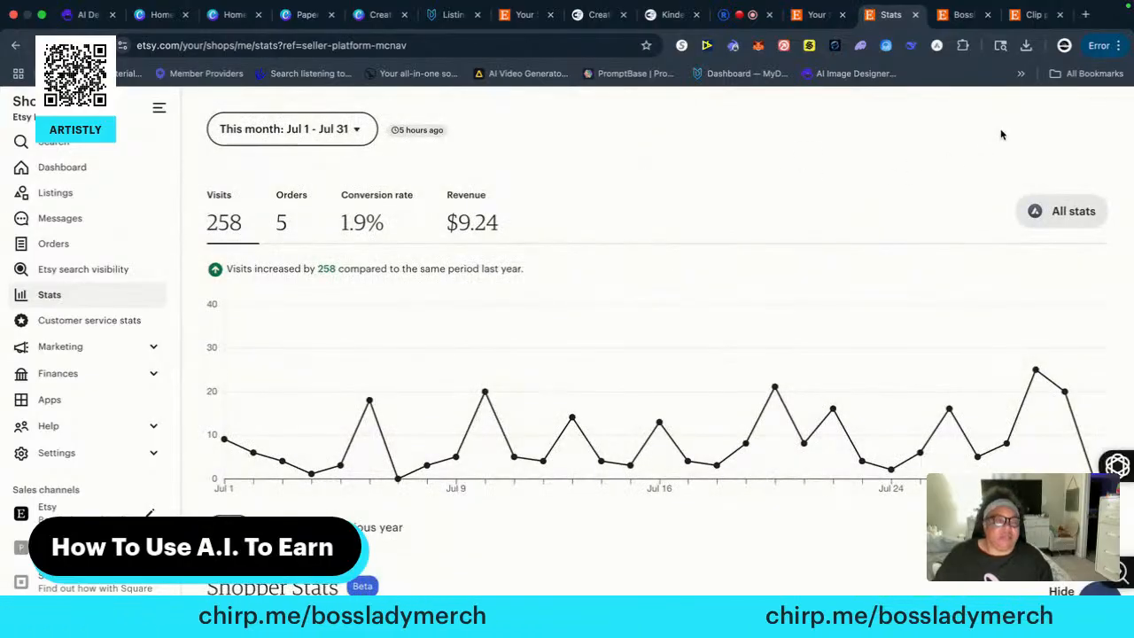
Open the etsy.com home page in a new tab and dismiss the Updates notice and the cash-back offer
click(1085, 14)
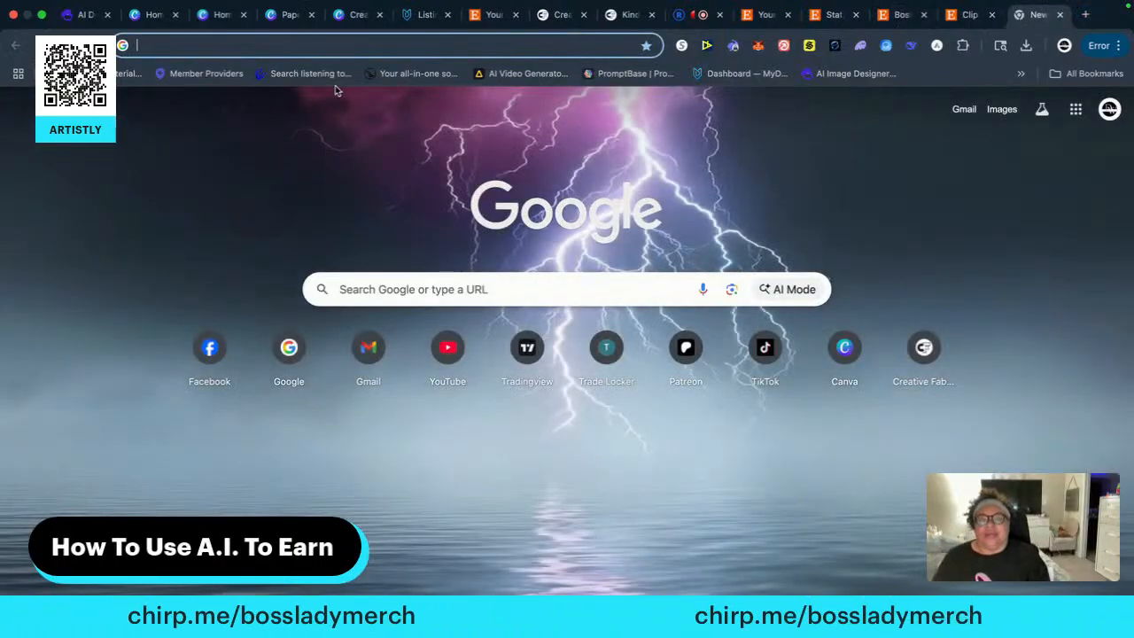
text(etsy)
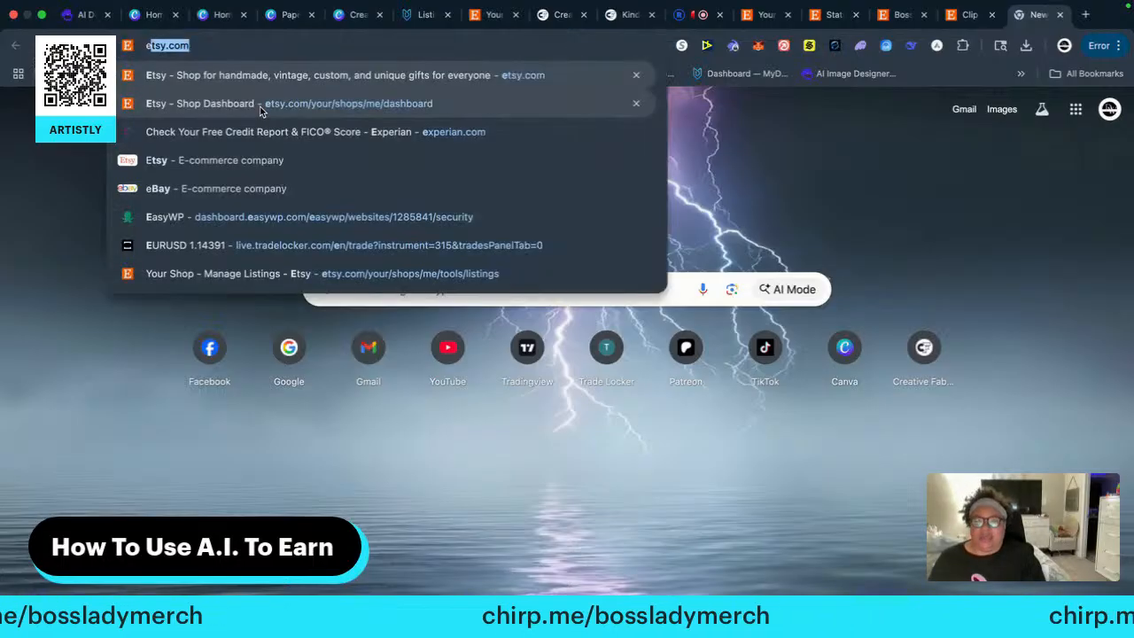
key(Return)
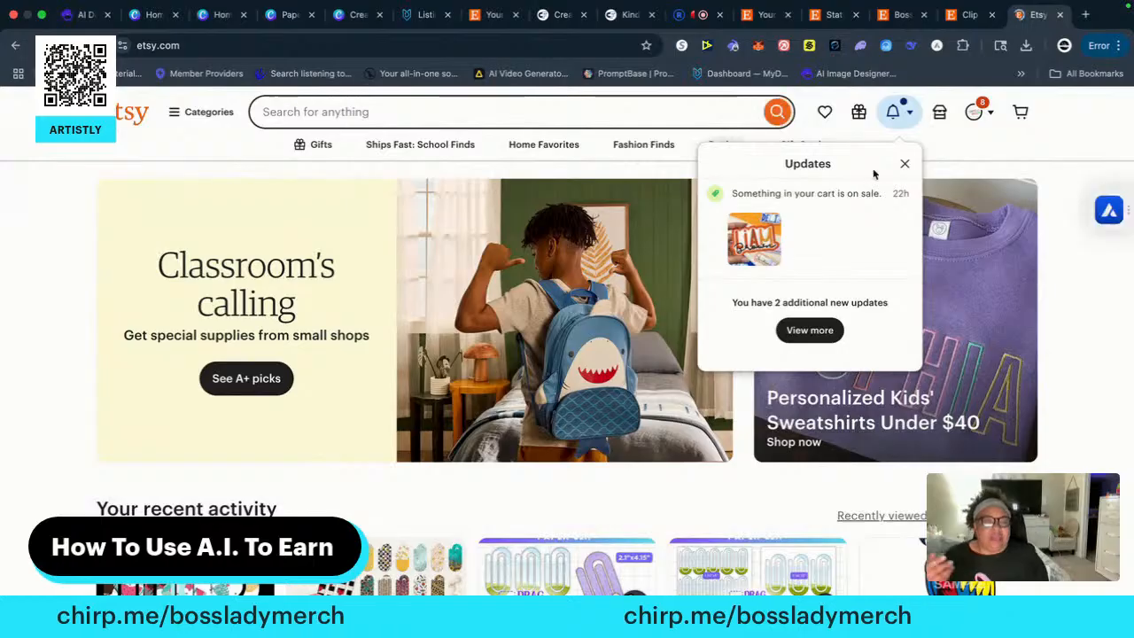
click(906, 164)
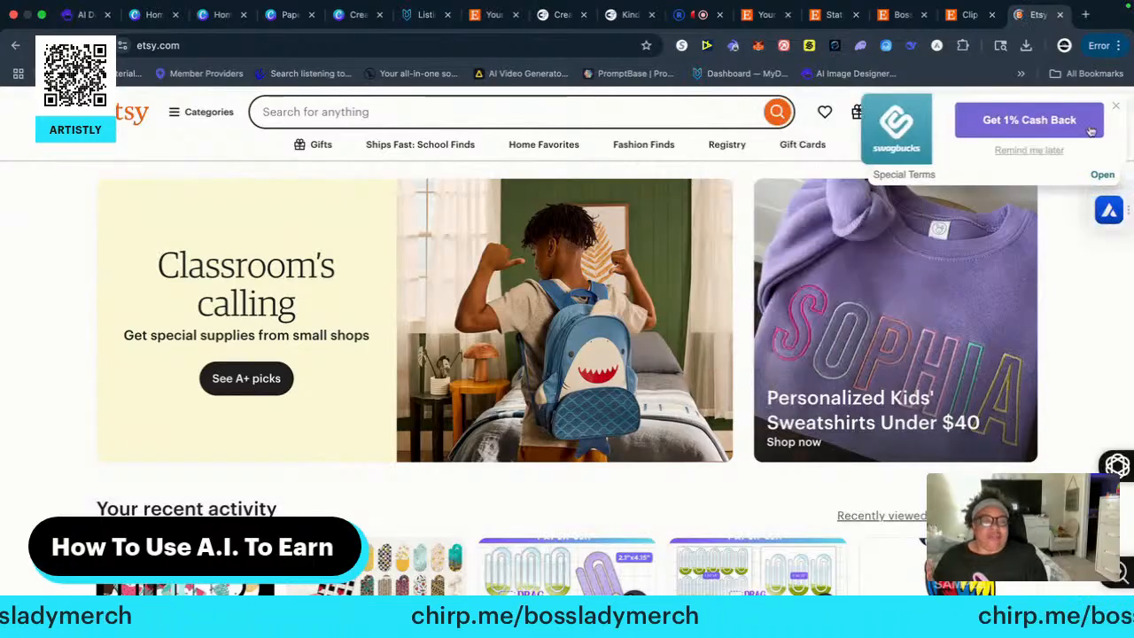
click(1118, 108)
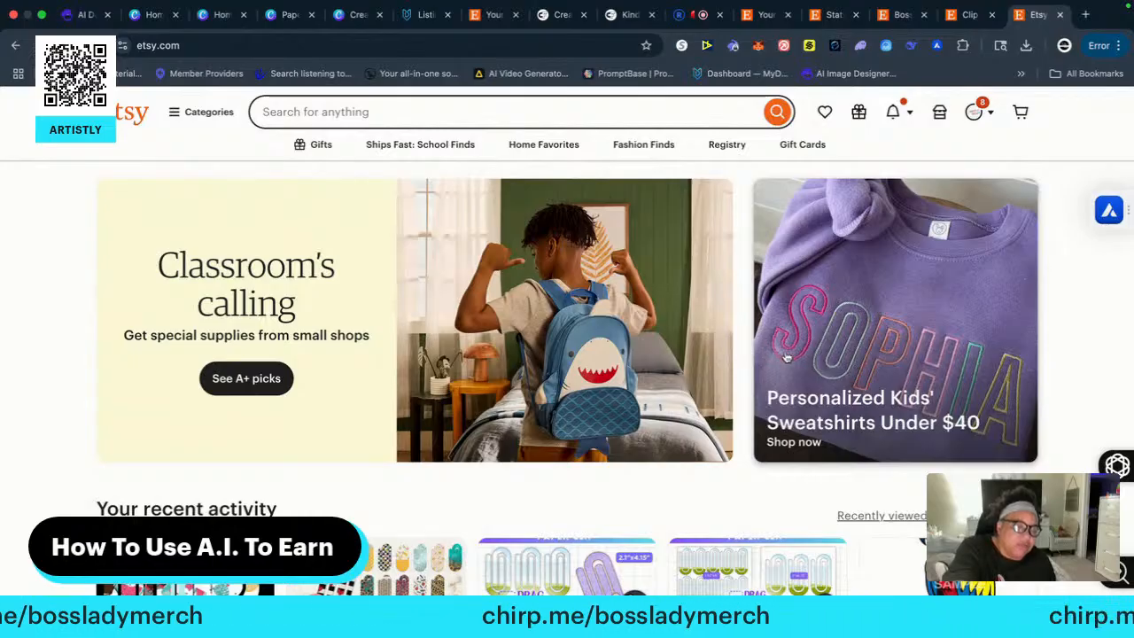
Open the Custom Embroidered Name Sweatshirt listing from Personalized Kids' Sweatshirts Under $40, look it over, and bring up its sales overview
click(899, 336)
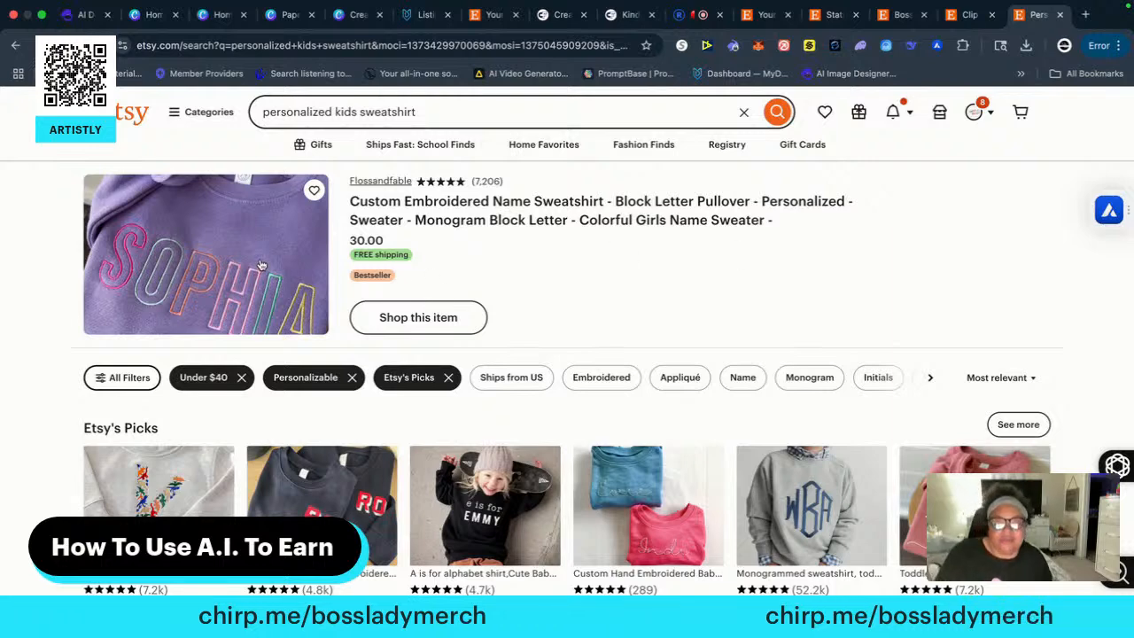
click(425, 222)
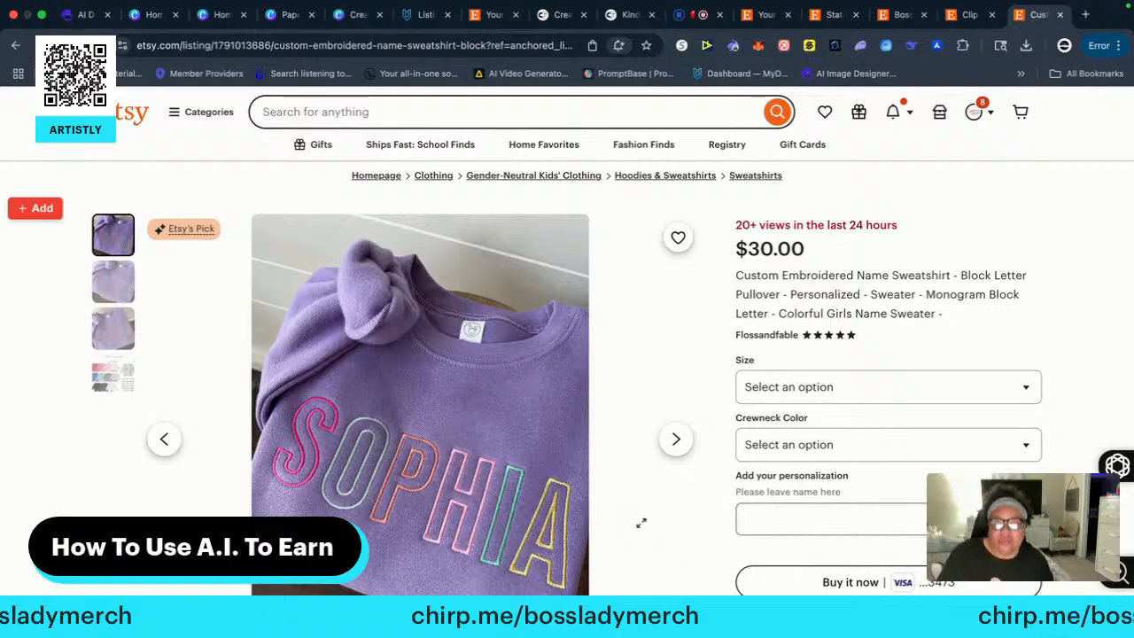
scroll(640, 523, down, 2)
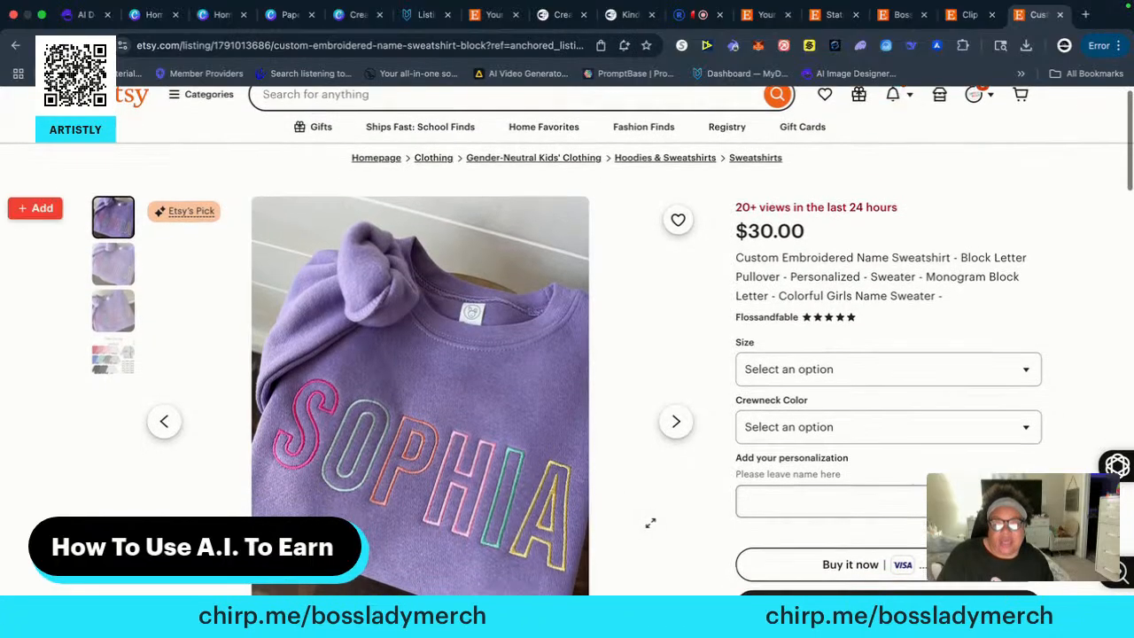
scroll(650, 523, down, 1)
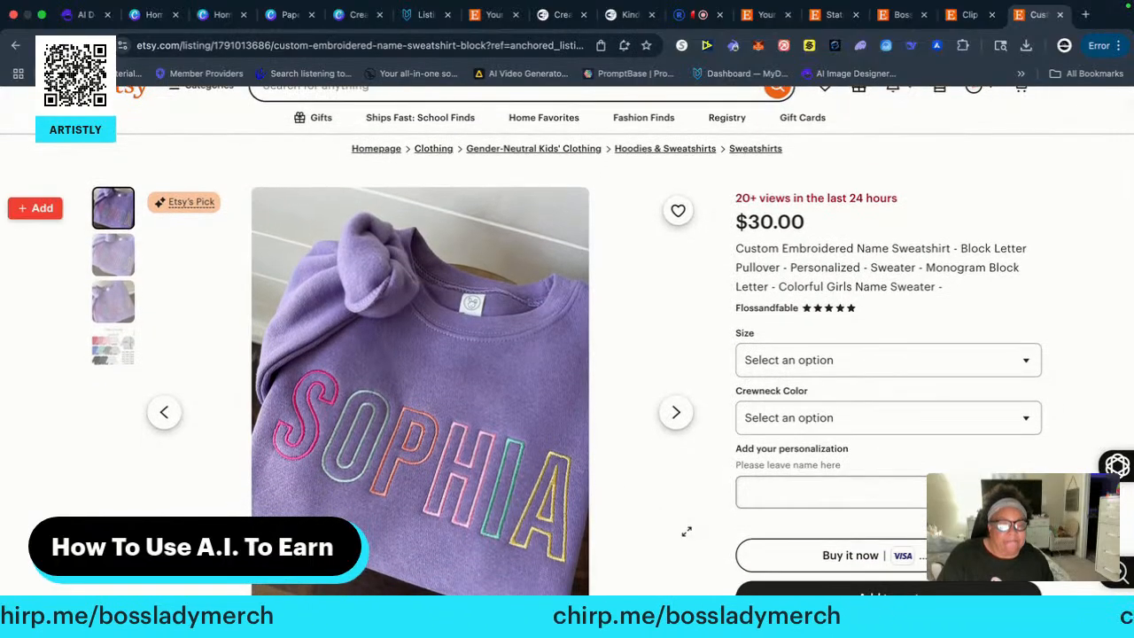
scroll(676, 514, up, 3)
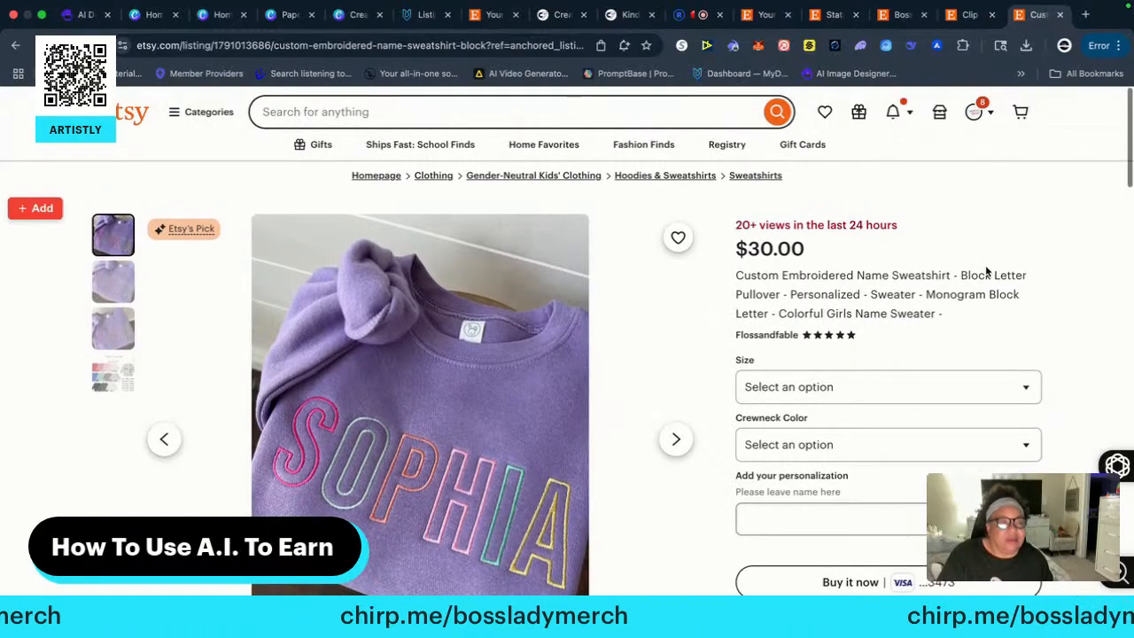
click(937, 45)
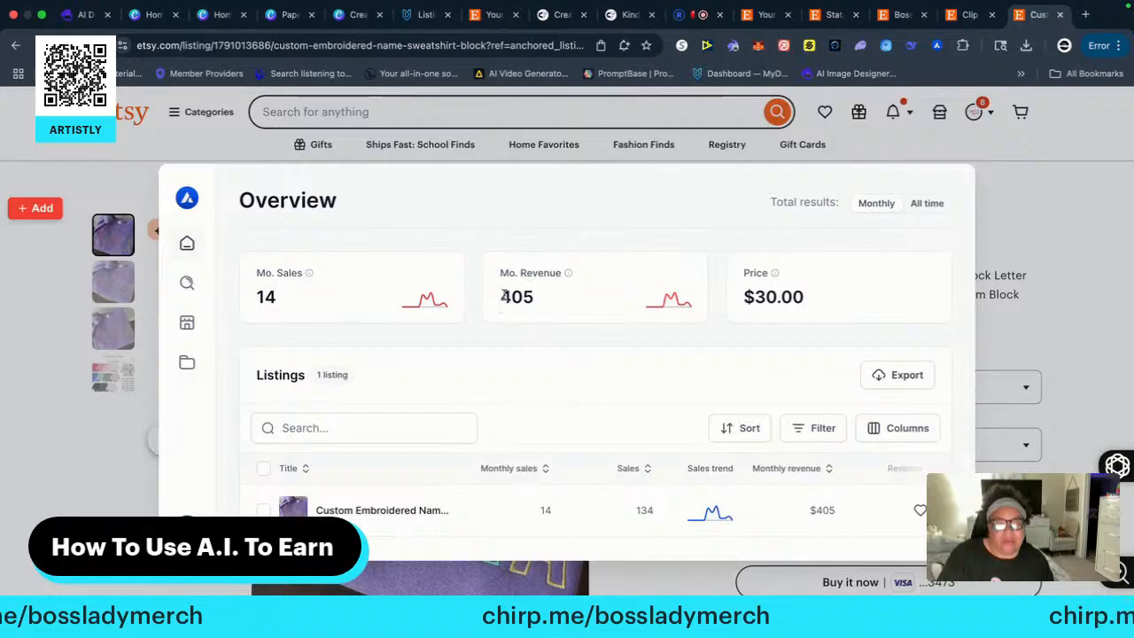
Highlight the sweatshirt listing's monthly revenue and close its sales overview
drag(502, 295, 536, 306)
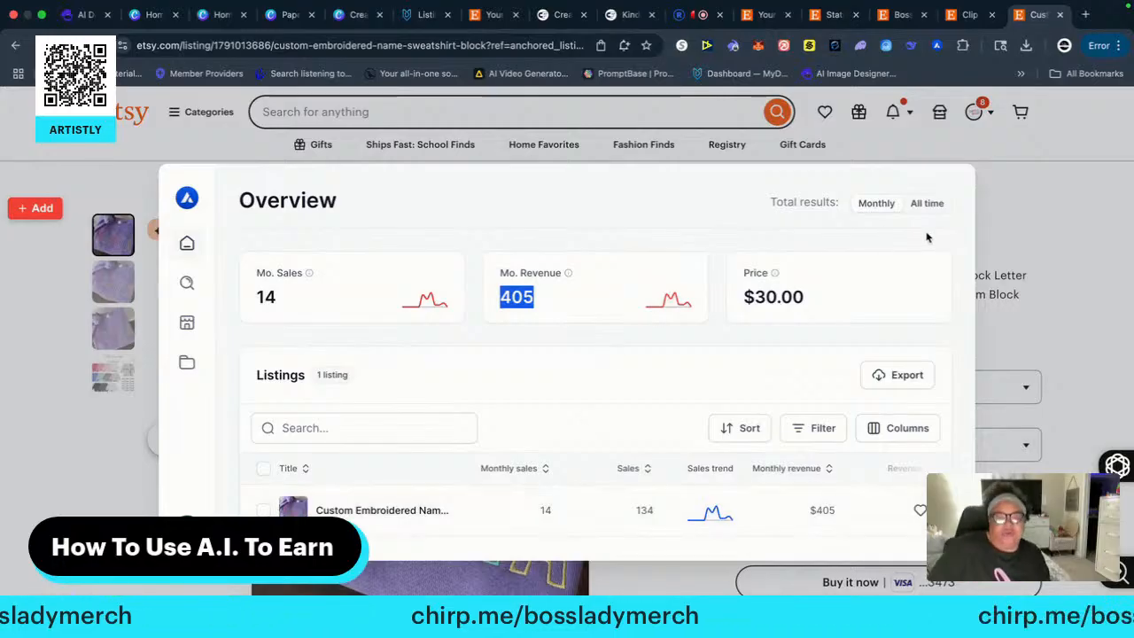
click(1013, 204)
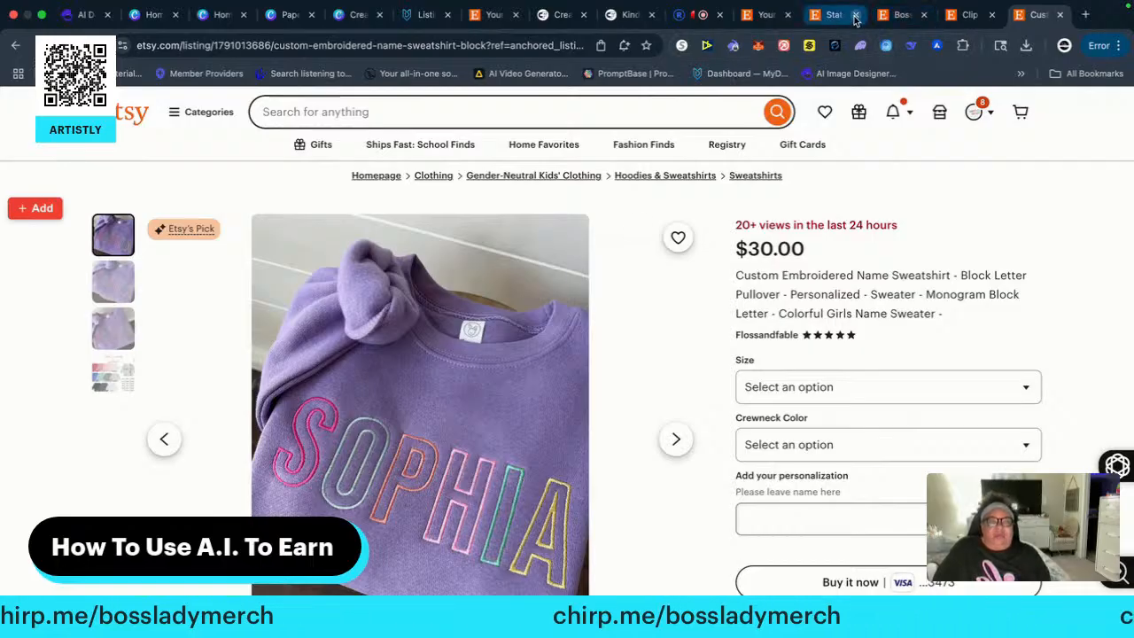
Return to Bossladymerchandise's public shop page and look over its featured items
click(901, 16)
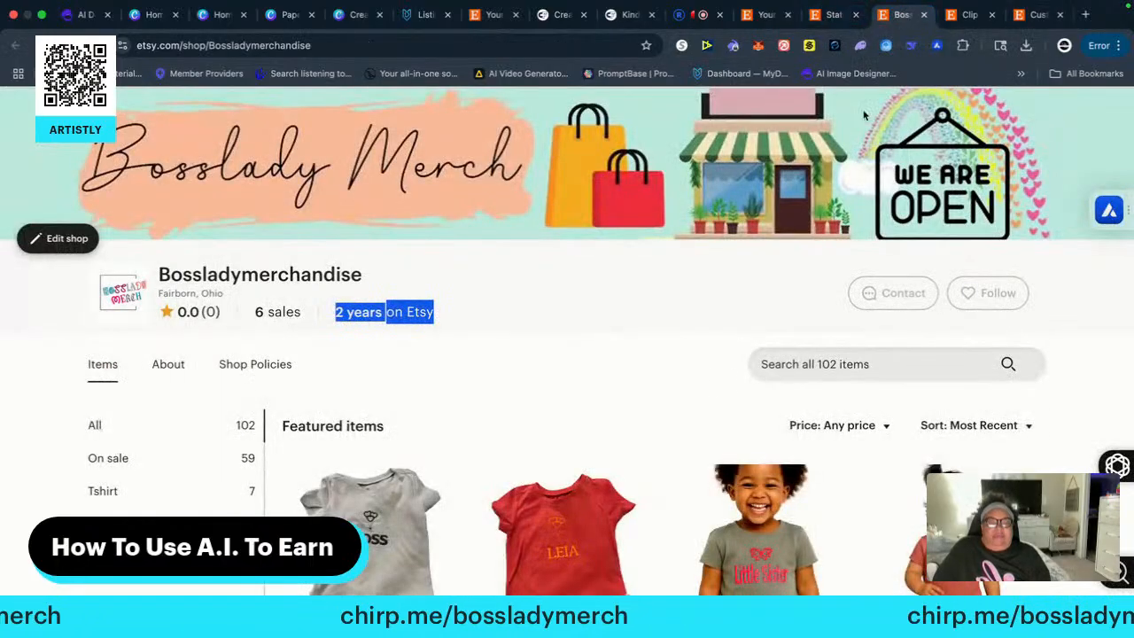
scroll(653, 473, down, 2)
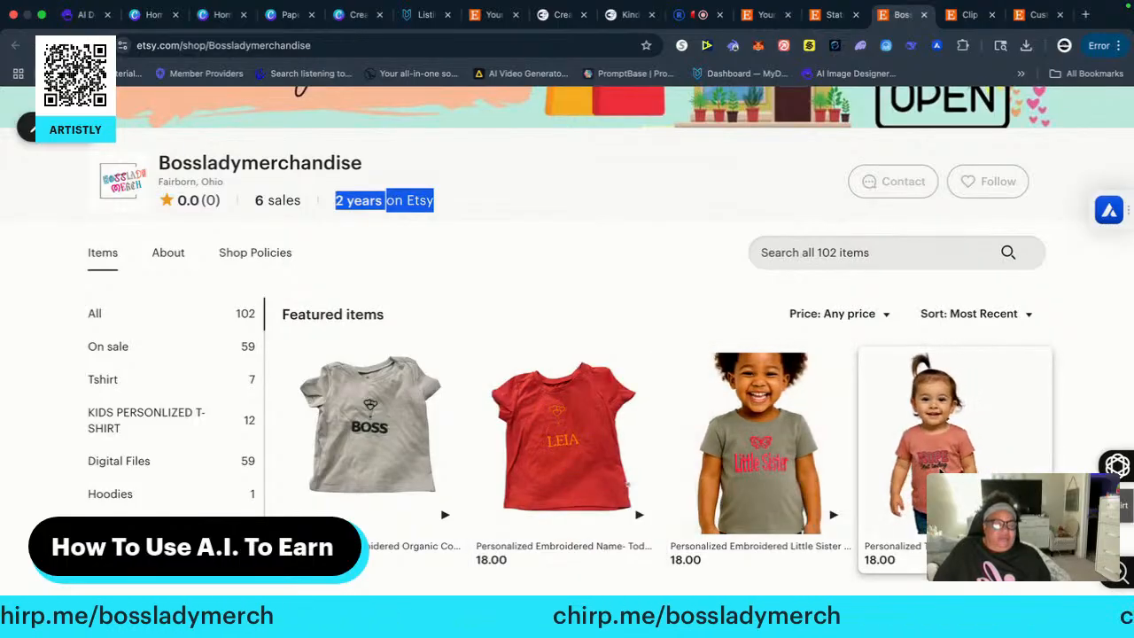
scroll(470, 482, down, 1)
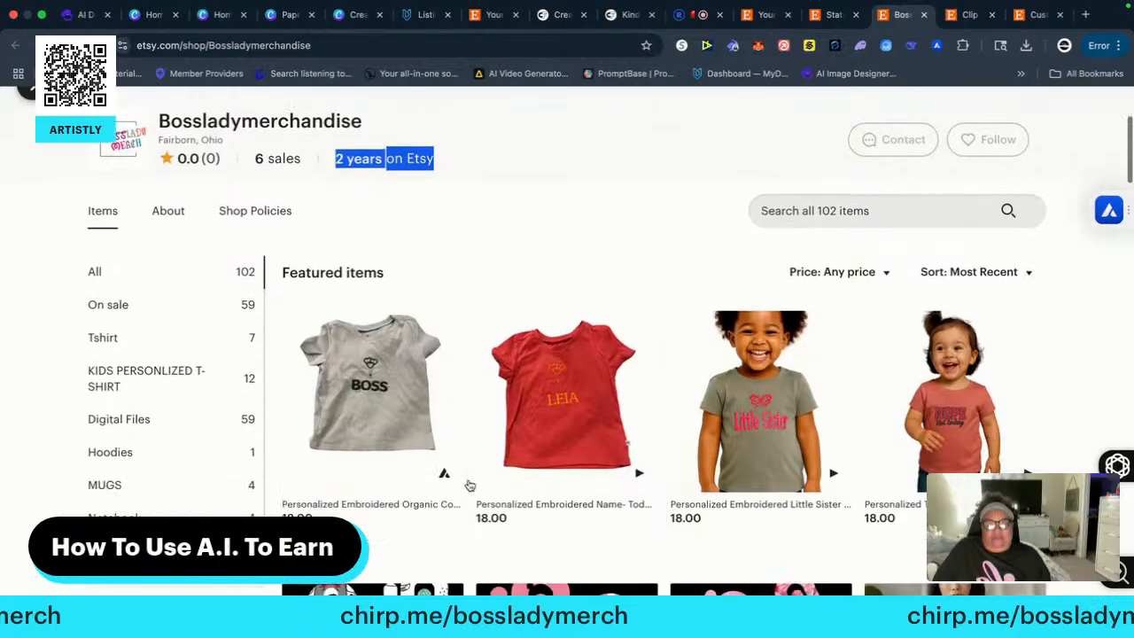
scroll(471, 486, down, 3)
scroll(709, 417, up, 6)
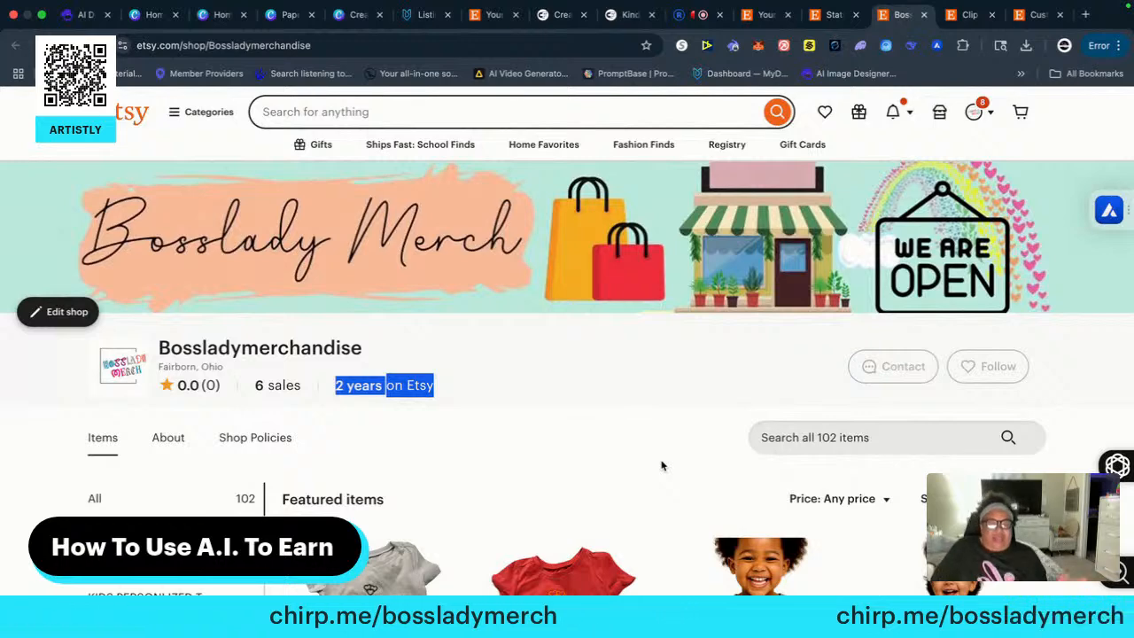
Go back to the Custom Embroidered Name Sweatshirt listing and open the shop page of its maker, Flossandfable
click(970, 15)
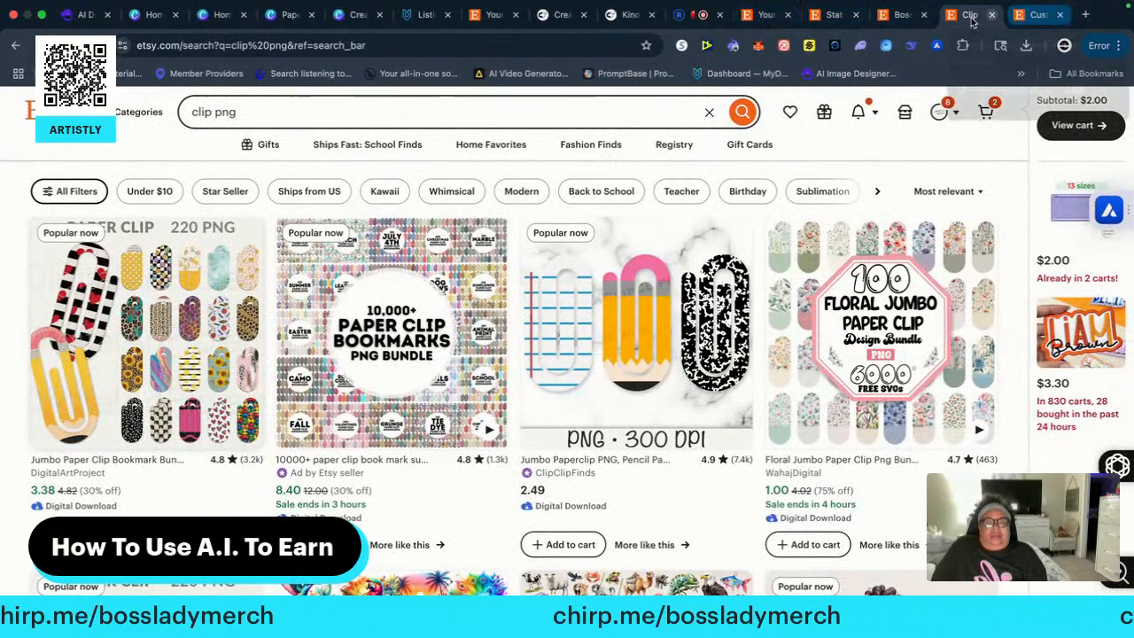
click(1054, 16)
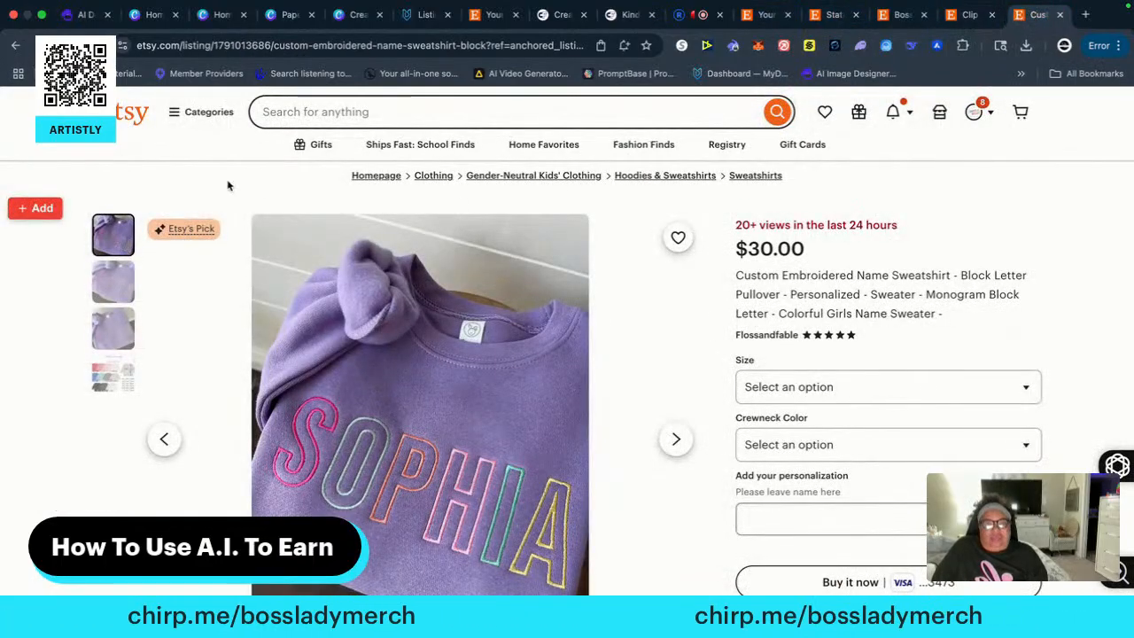
scroll(647, 434, down, 4)
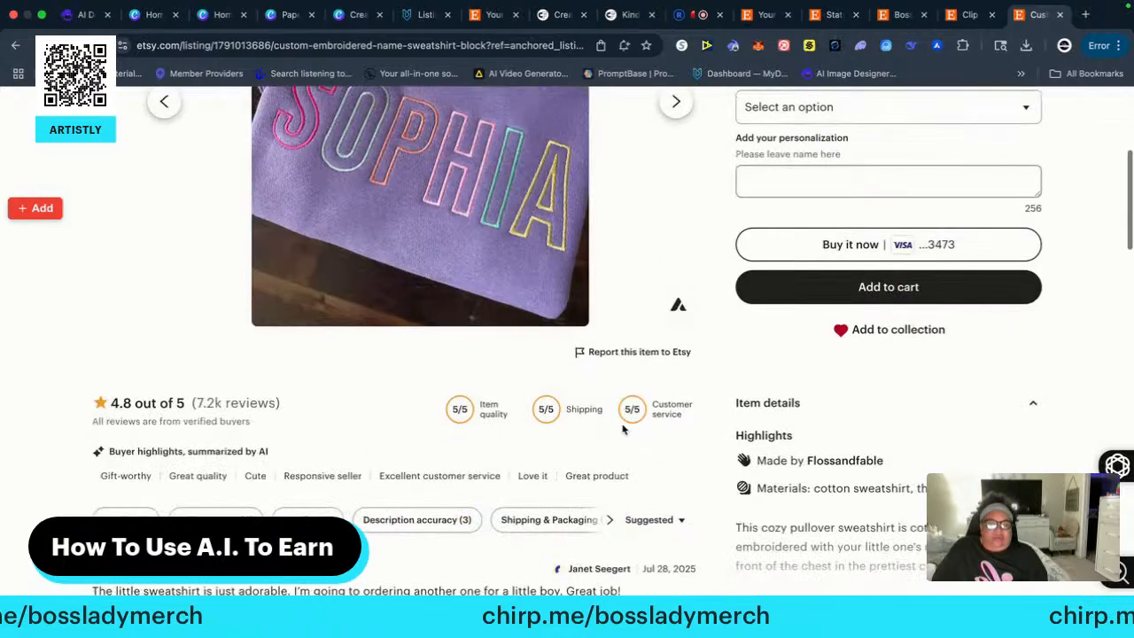
click(847, 462)
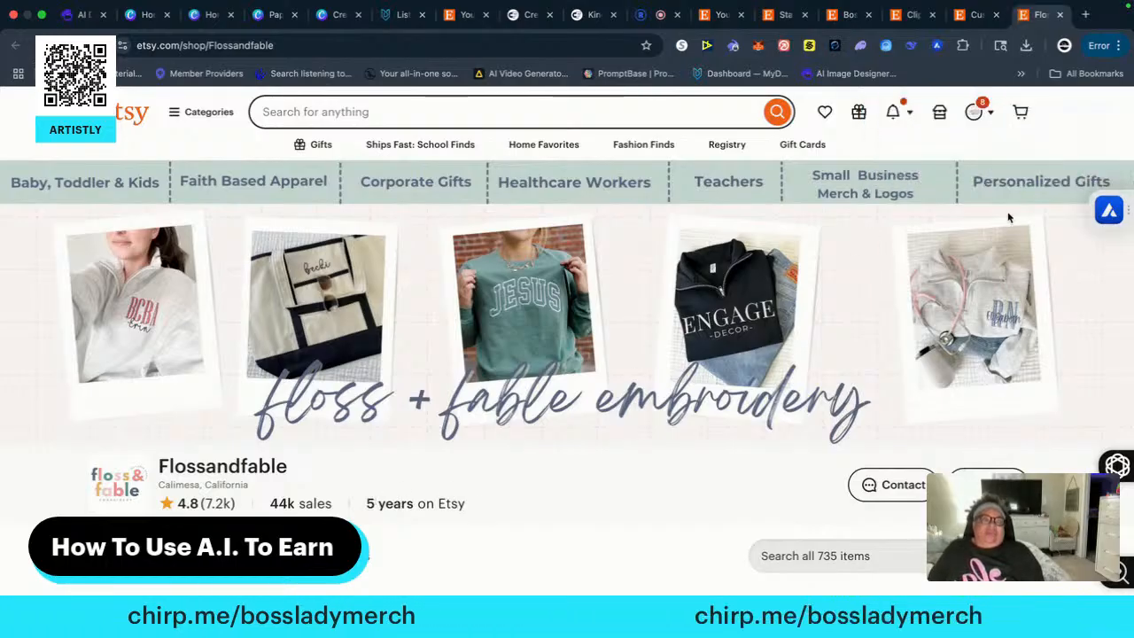
scroll(1103, 288, down, 2)
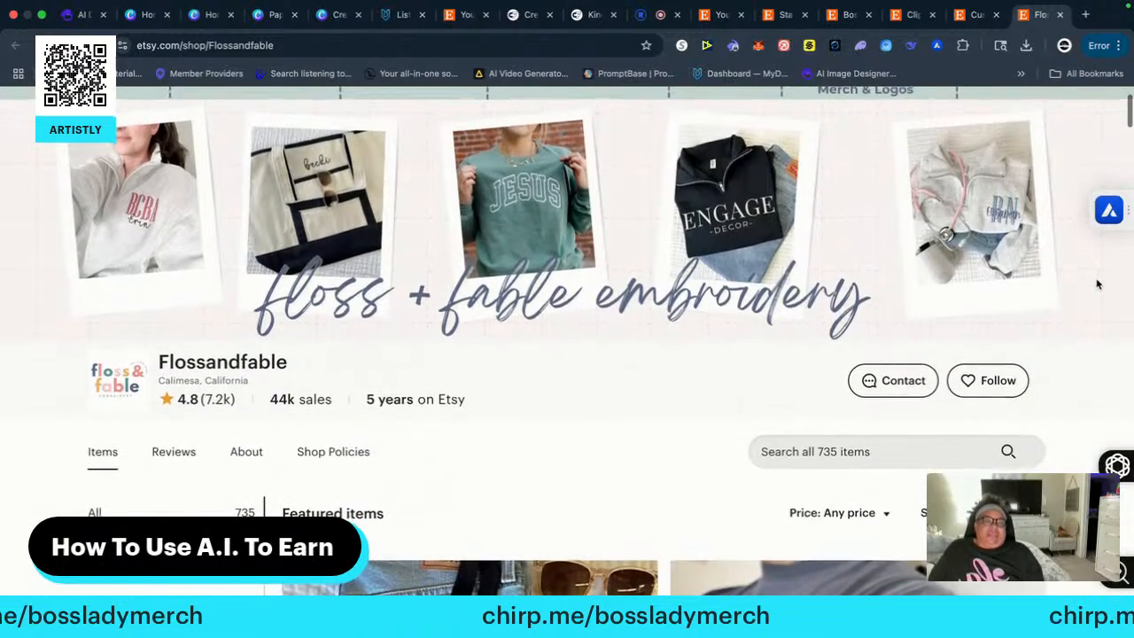
scroll(1096, 283, up, 2)
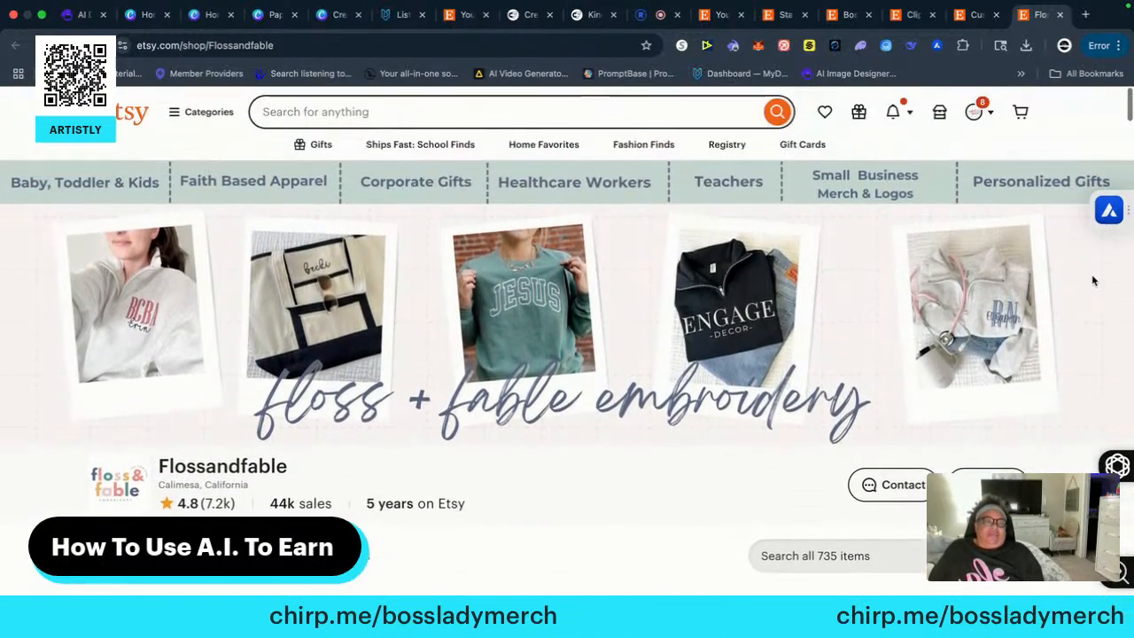
Bring up the sales overview for the Flossandfable shop and look through the sales of its individual listings
click(1108, 210)
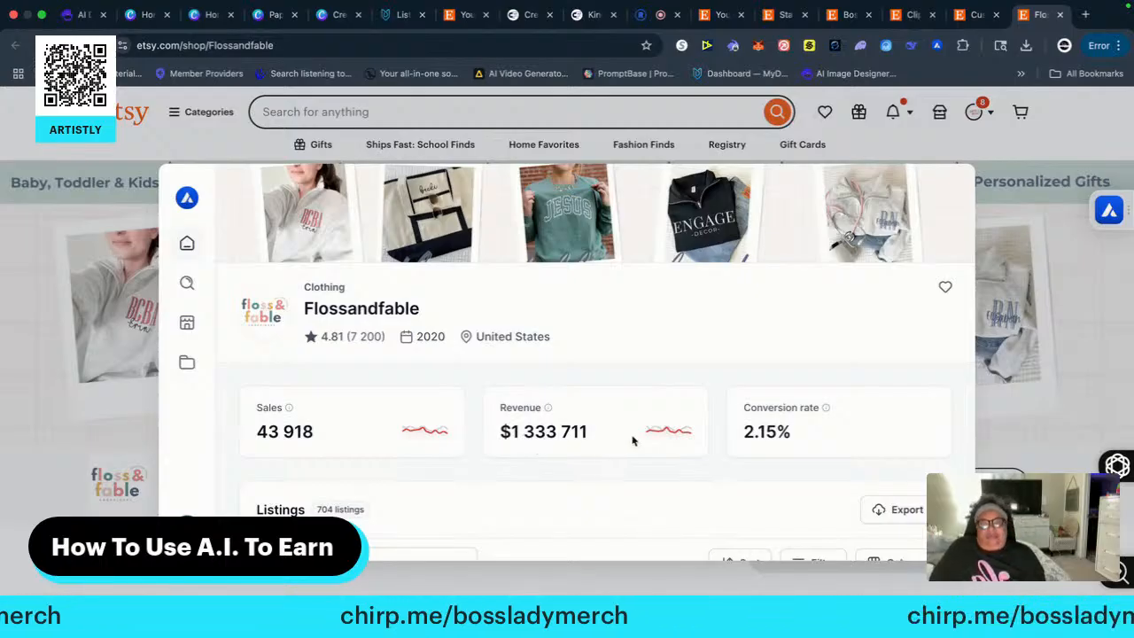
scroll(634, 441, down, 1)
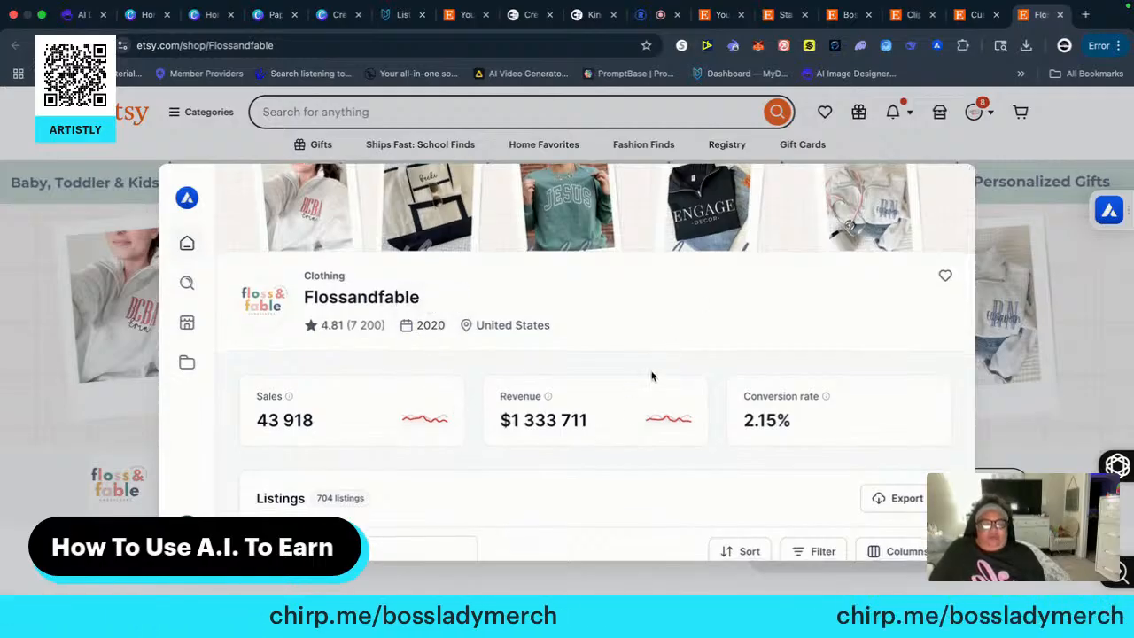
scroll(600, 427, down, 3)
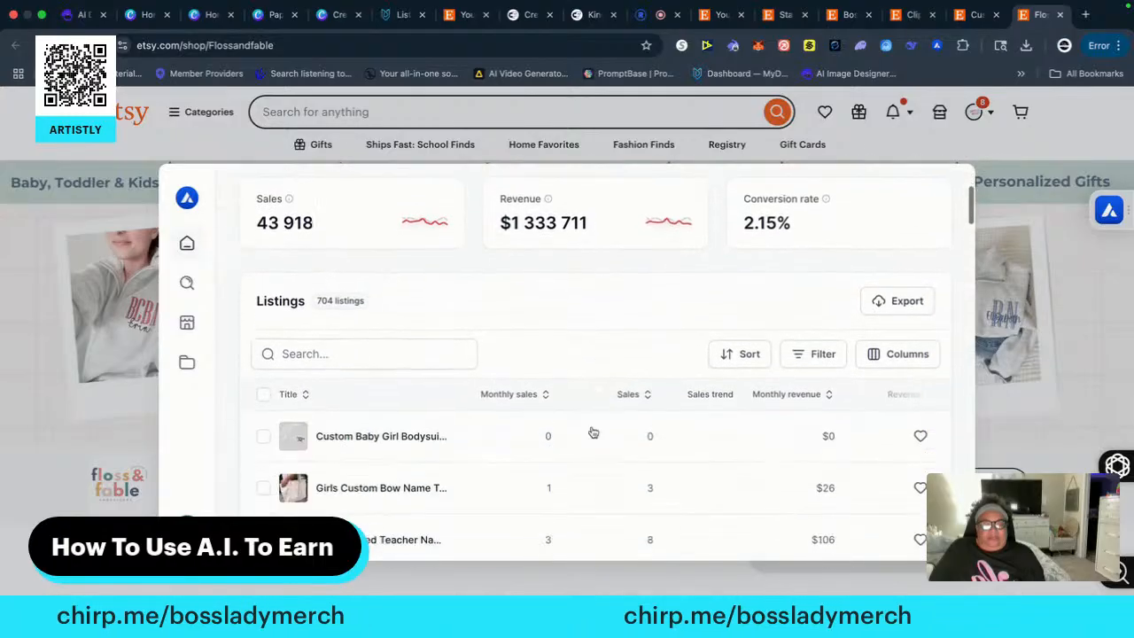
scroll(593, 432, down, 4)
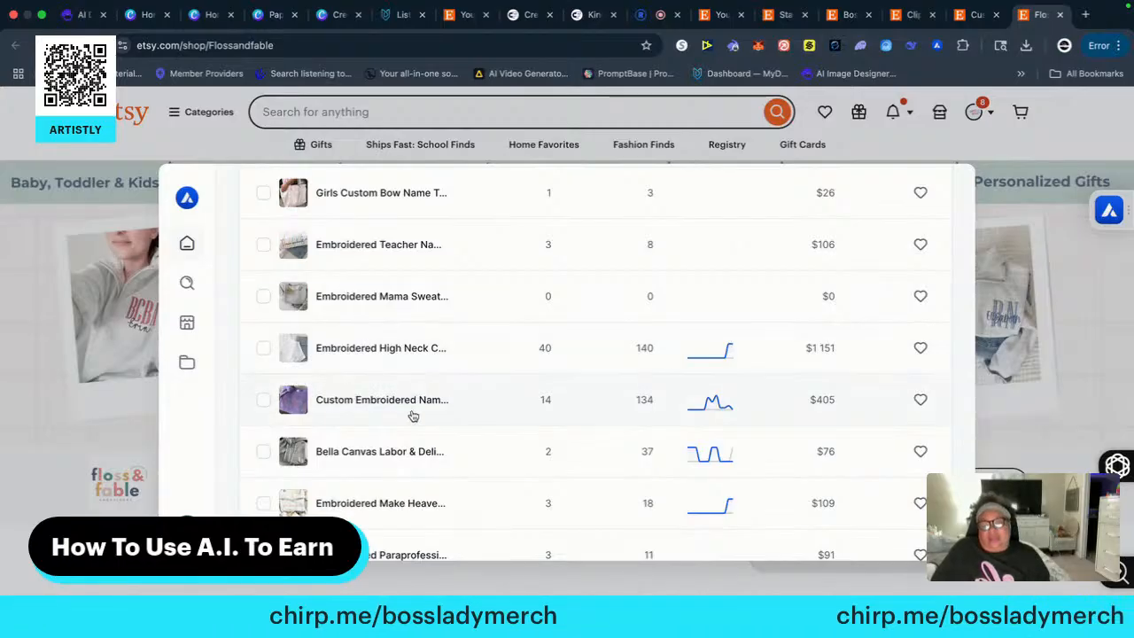
scroll(407, 456, down, 1)
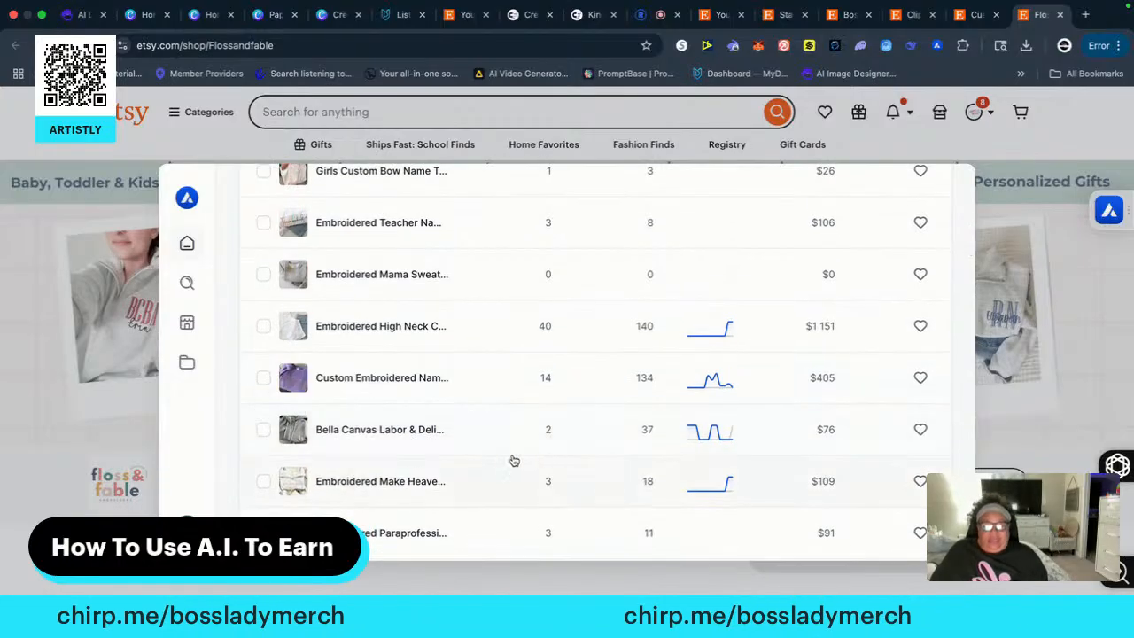
scroll(461, 458, down, 1)
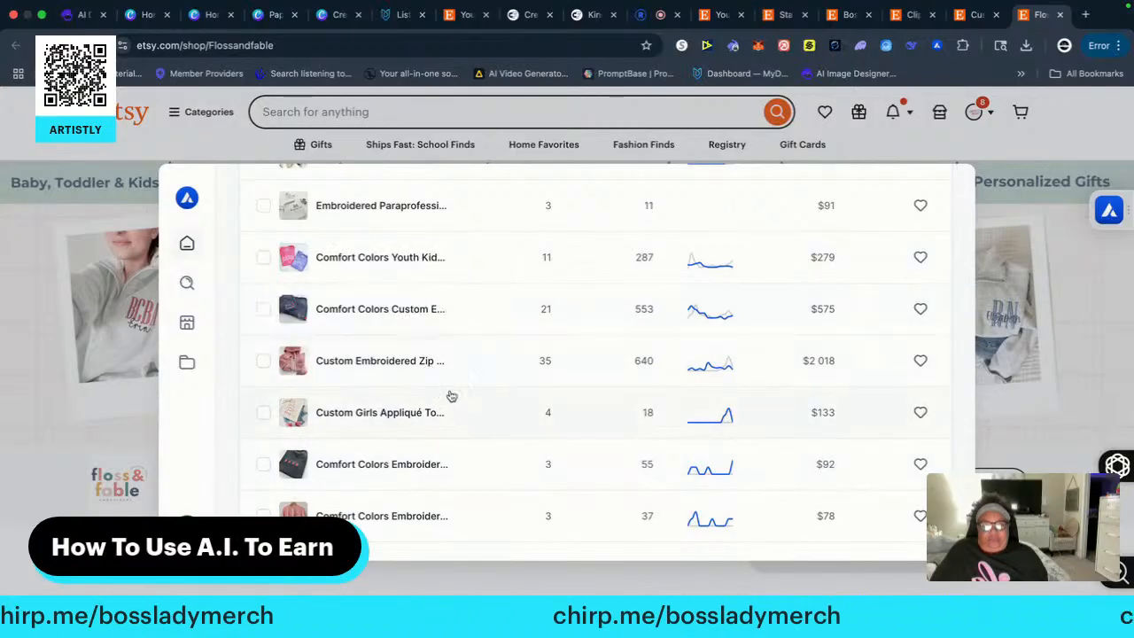
View the details of the Comfort Colors Youth Kids Embroidered T Shirt and the Sleeve Embroidery Add On in the shop's listings
click(355, 257)
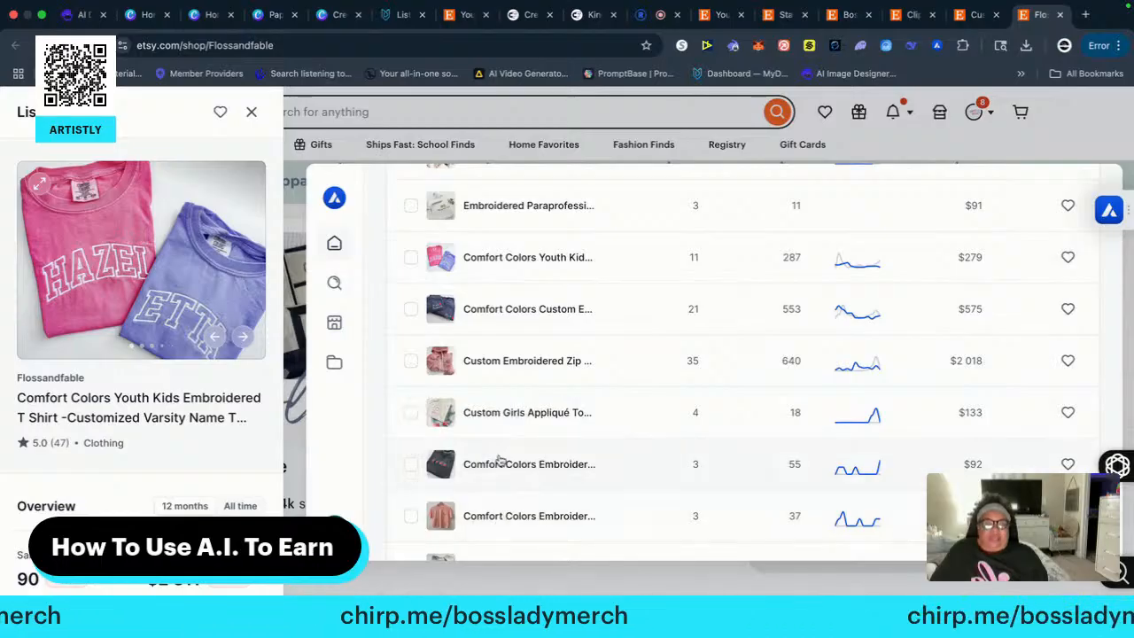
scroll(502, 465, down, 1)
scroll(503, 469, down, 1)
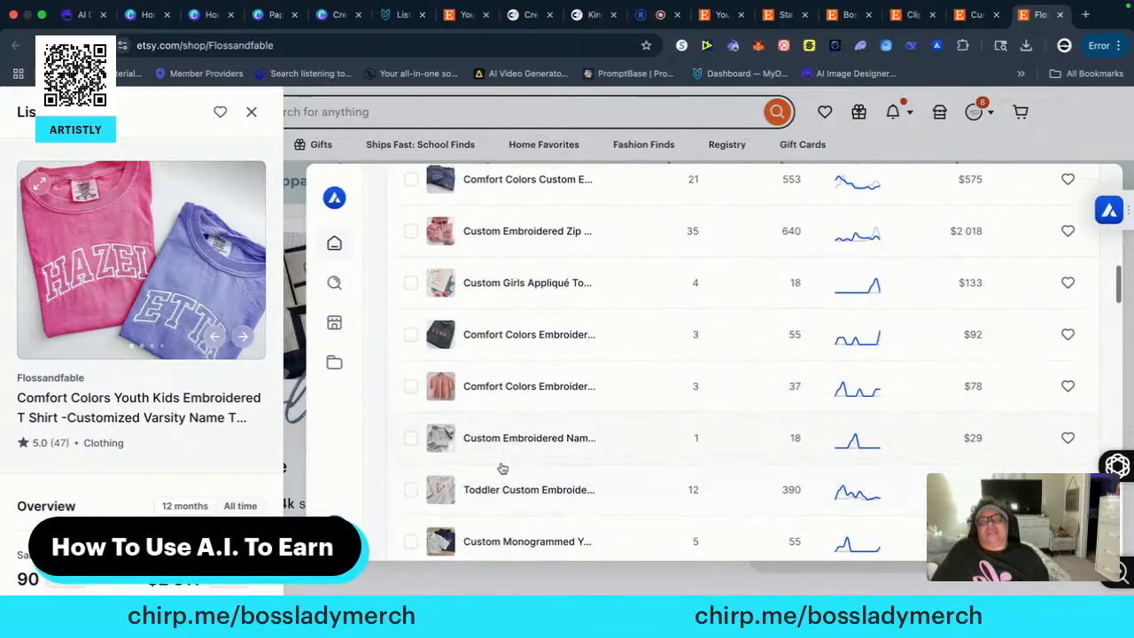
scroll(496, 469, down, 4)
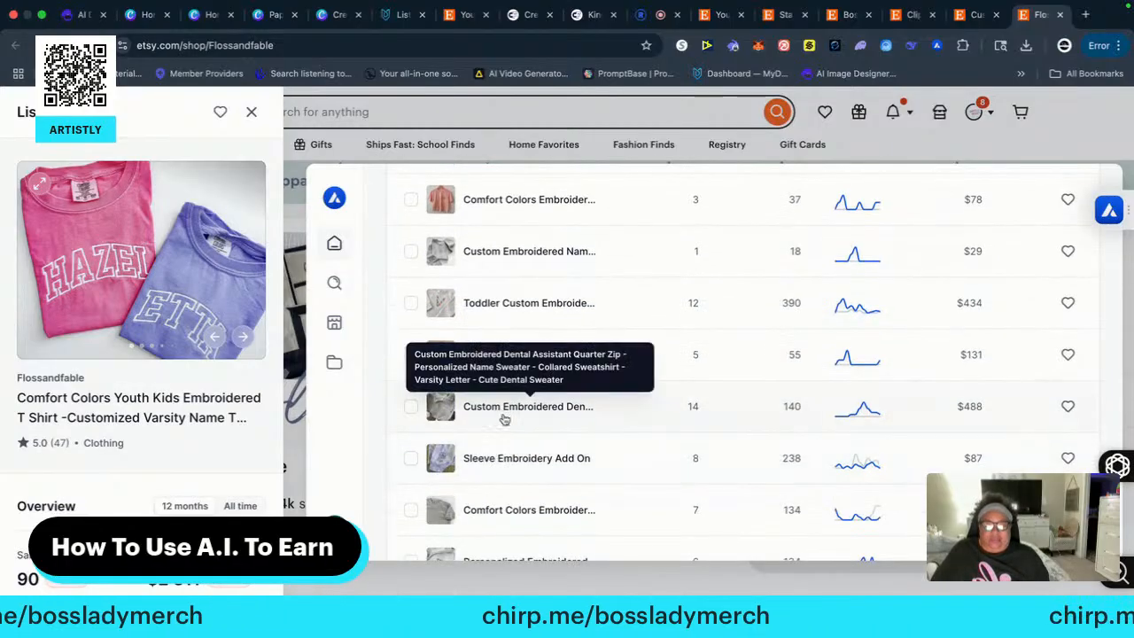
click(520, 461)
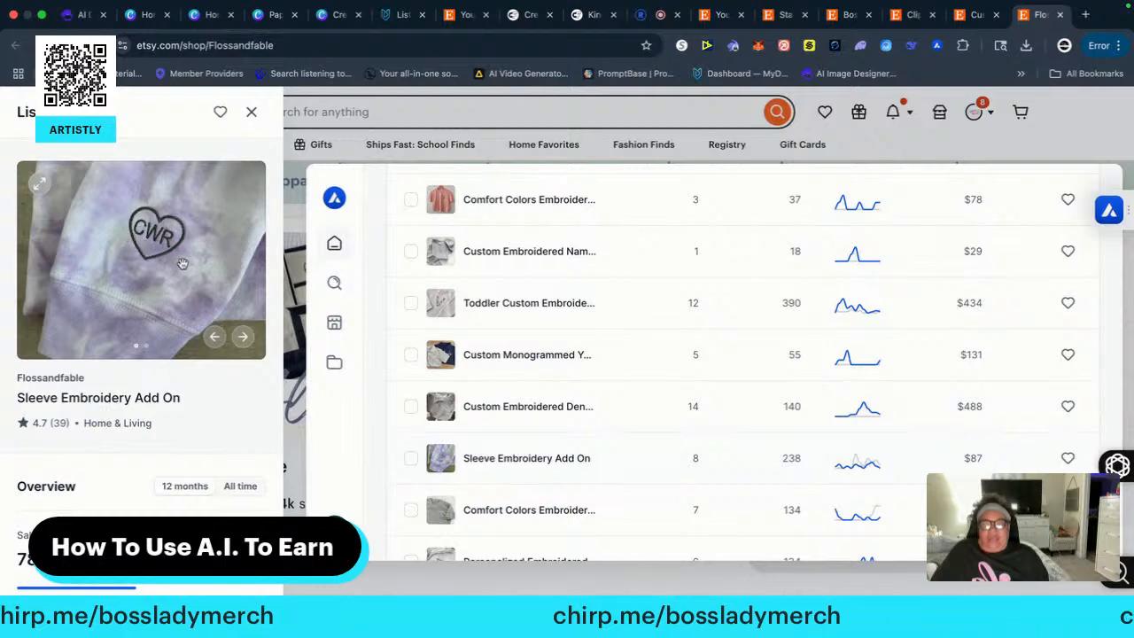
Look further through Flossandfable's listings and view the details of the Comfort Colors Embroidered RN Quarter Zip Sweatshirt
scroll(522, 460, down, 4)
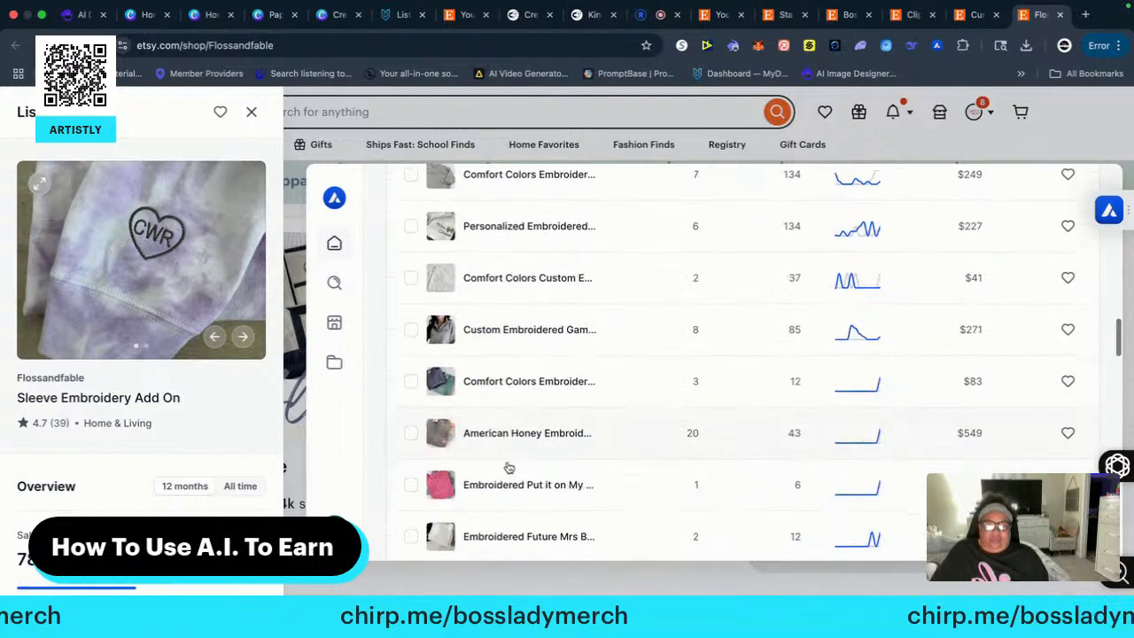
scroll(509, 468, down, 3)
scroll(524, 472, down, 1)
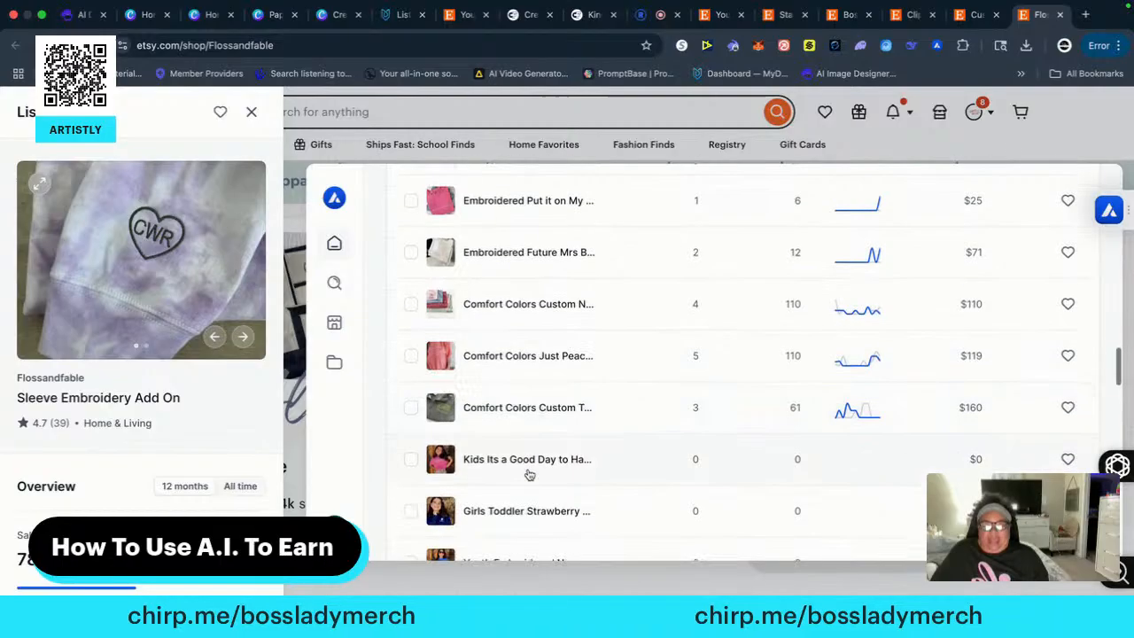
scroll(529, 476, down, 1)
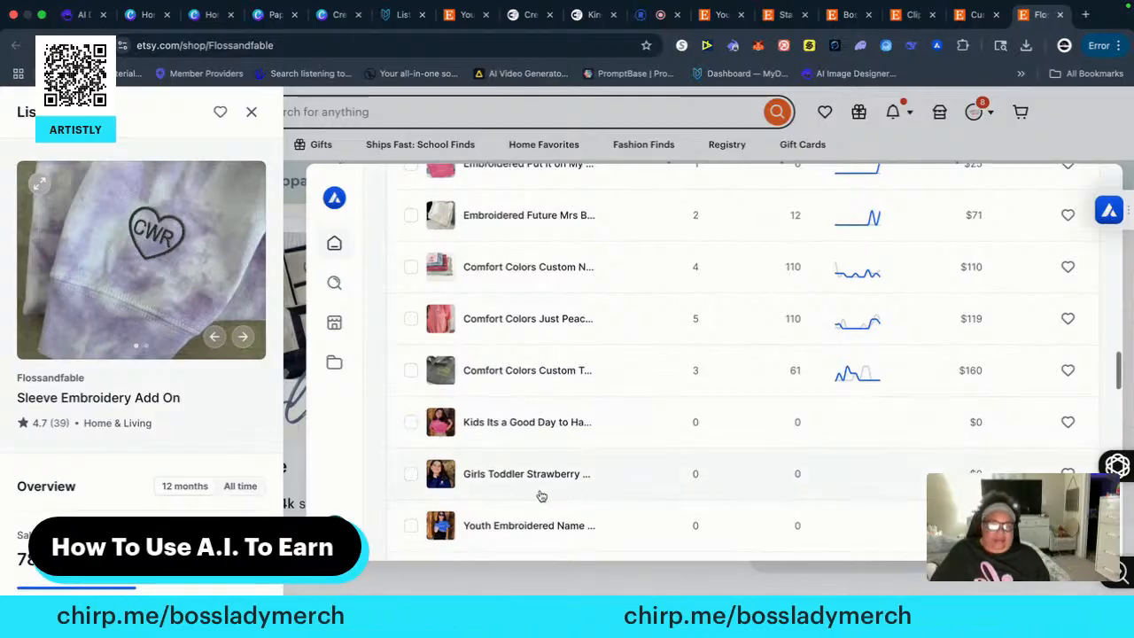
scroll(541, 496, down, 5)
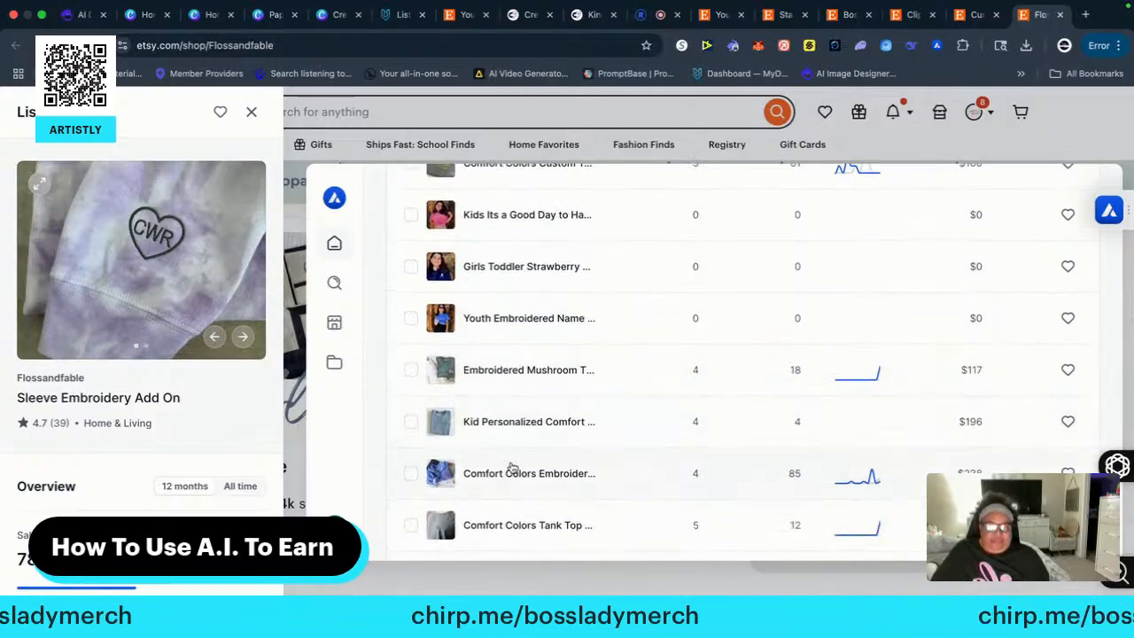
click(516, 473)
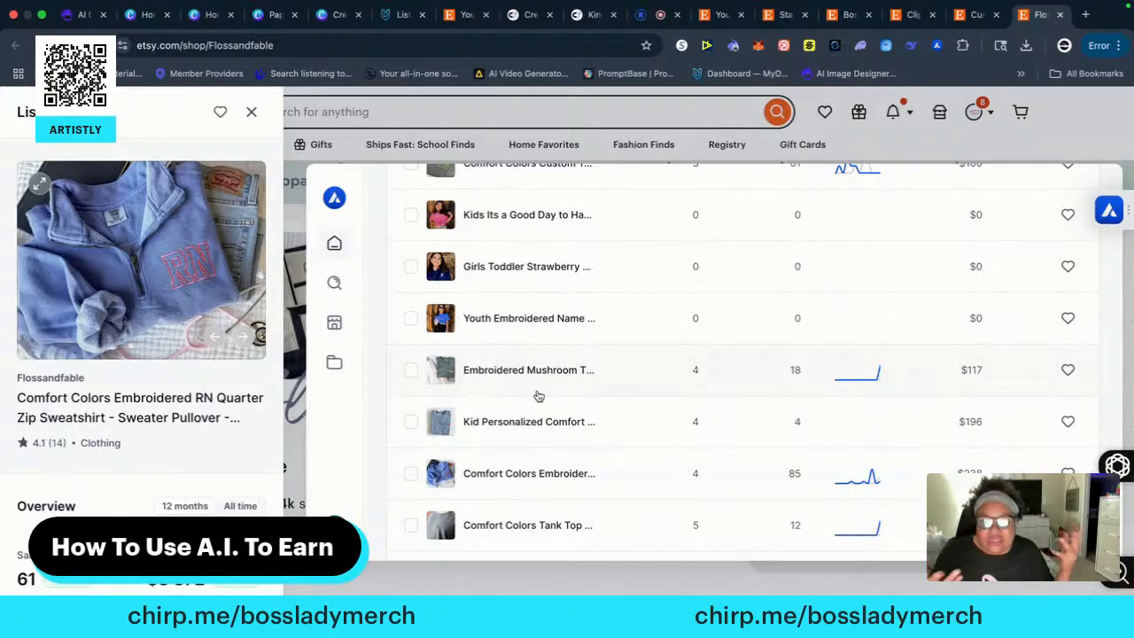
View the details of the Minnie Ear Embroidered T Shirts, then those of the Embroidered Nurse Bow Sweatshirt on page 3 of the listings
scroll(582, 441, down, 5)
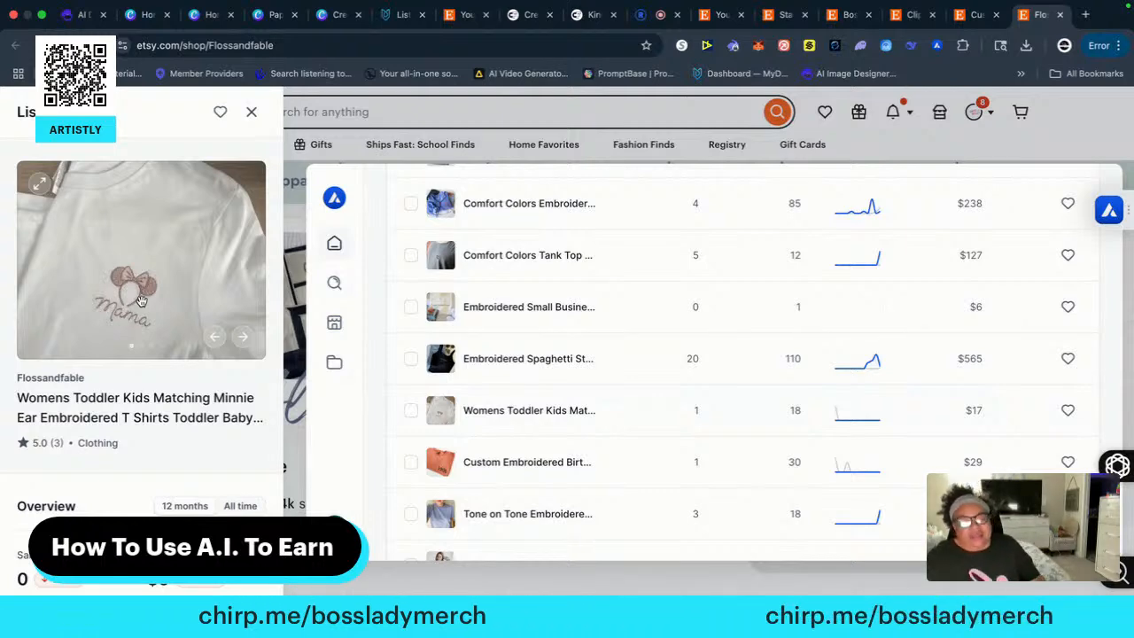
scroll(479, 379, down, 10)
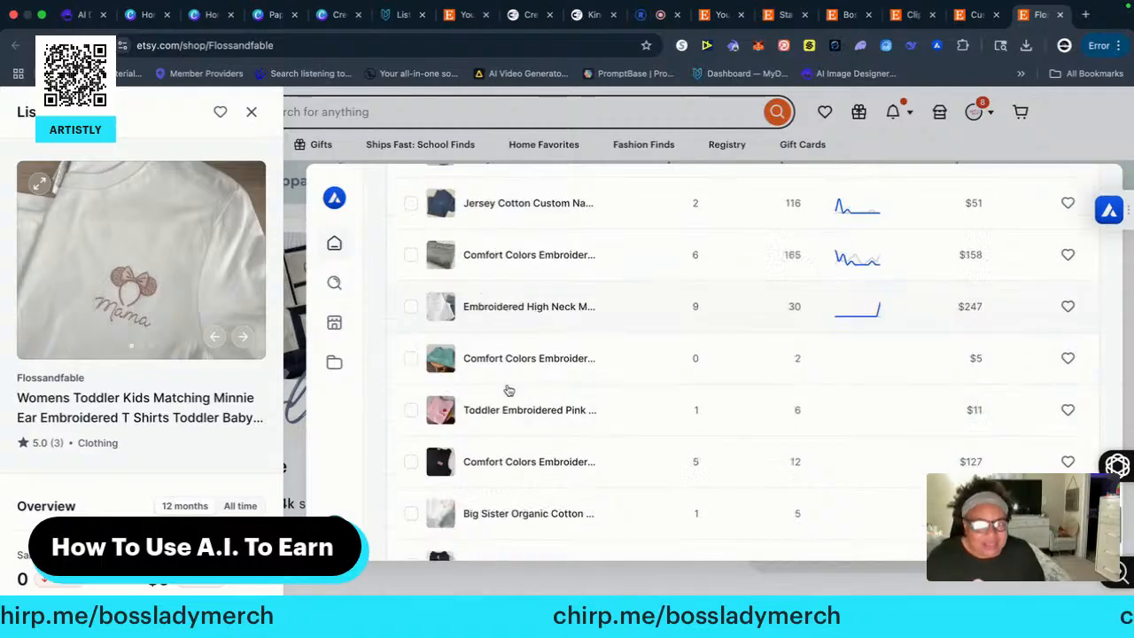
scroll(509, 389, down, 3)
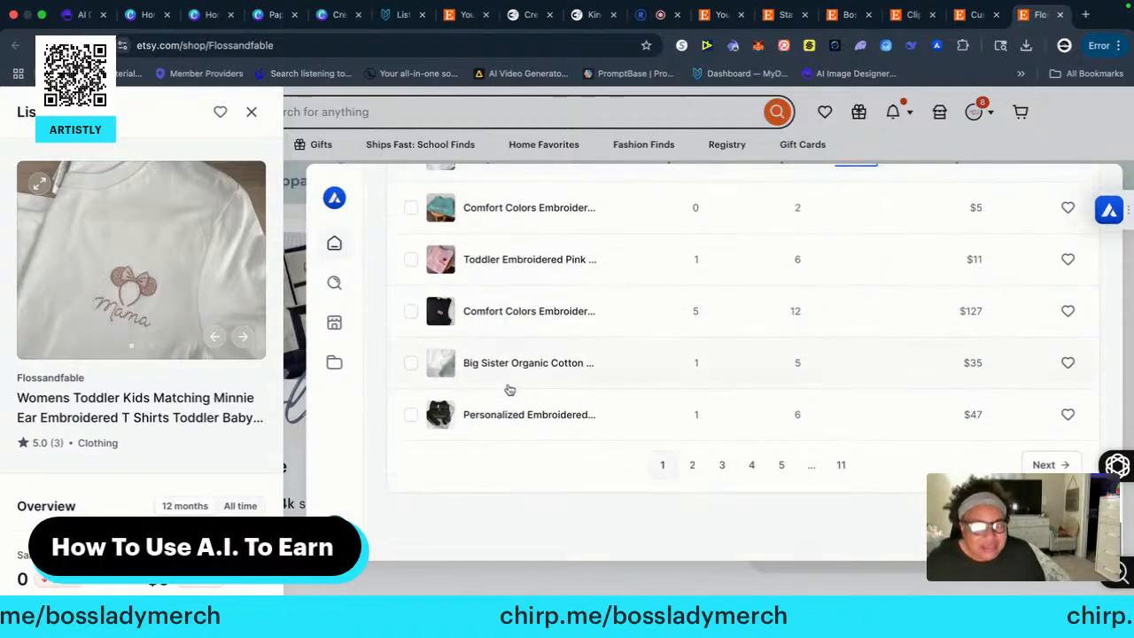
click(719, 466)
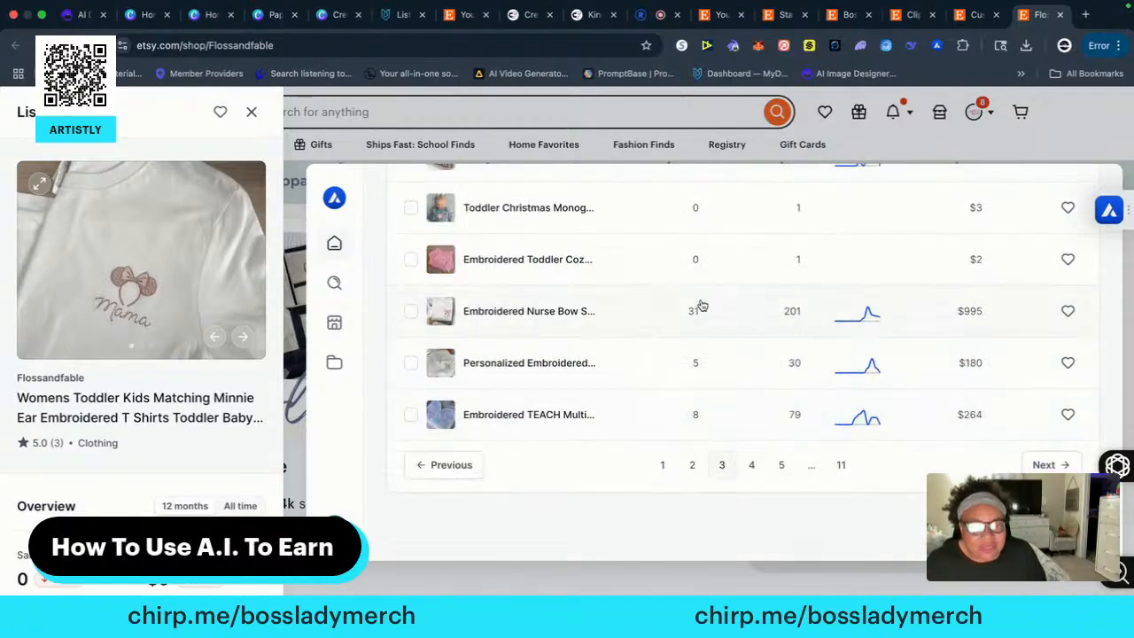
click(484, 327)
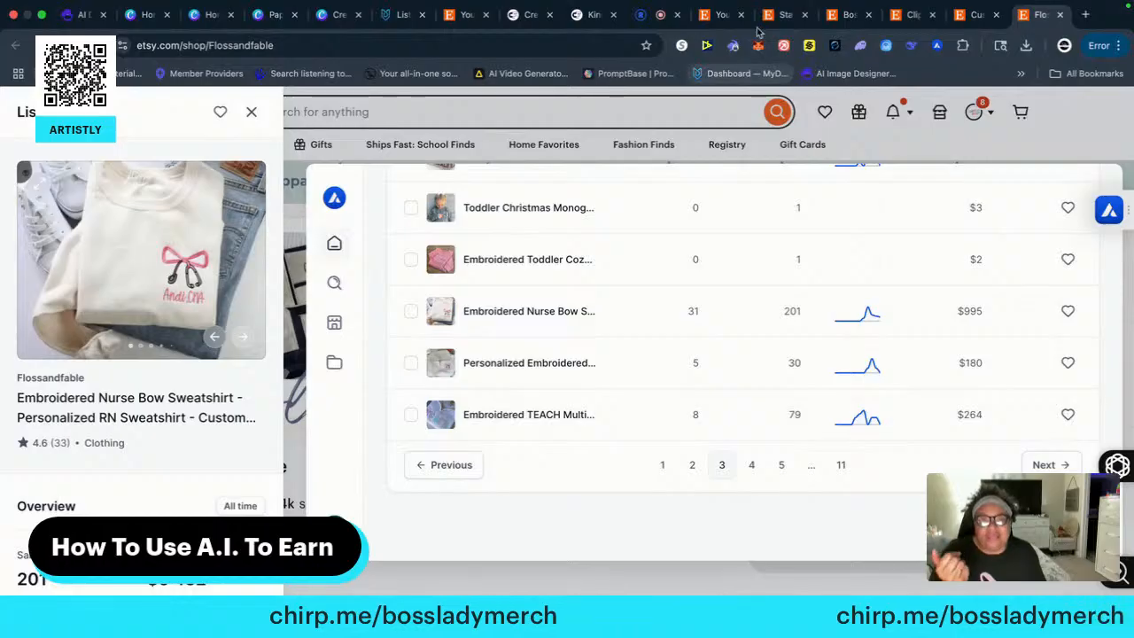
Look at the own shop's listings manager in both of its open tabs, then return to the Flossandfable sales overview
click(723, 15)
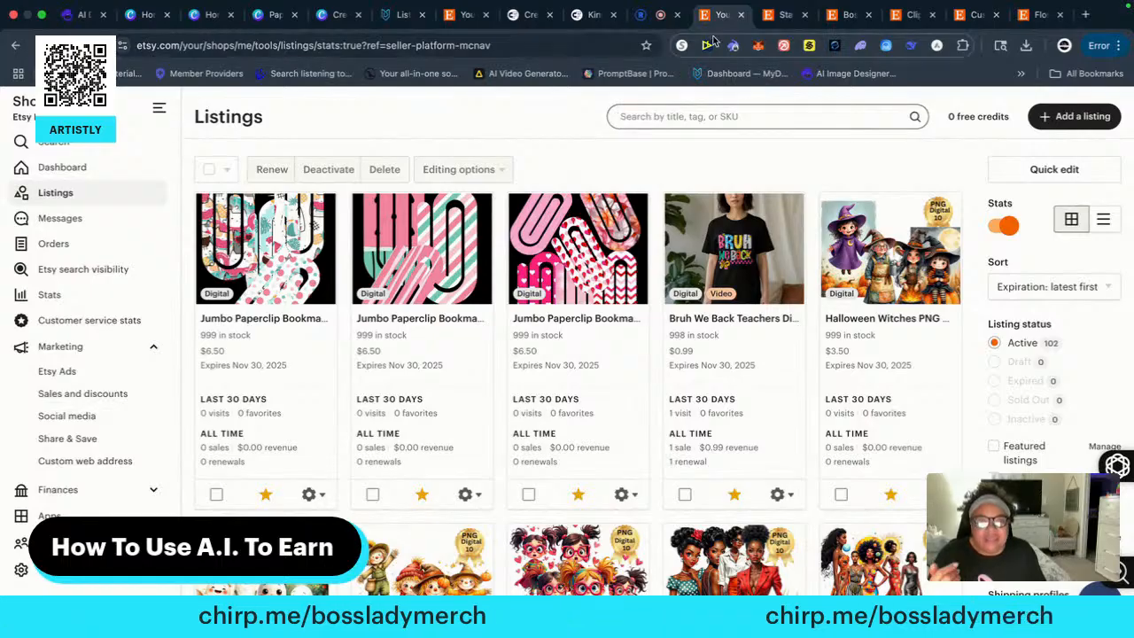
click(462, 15)
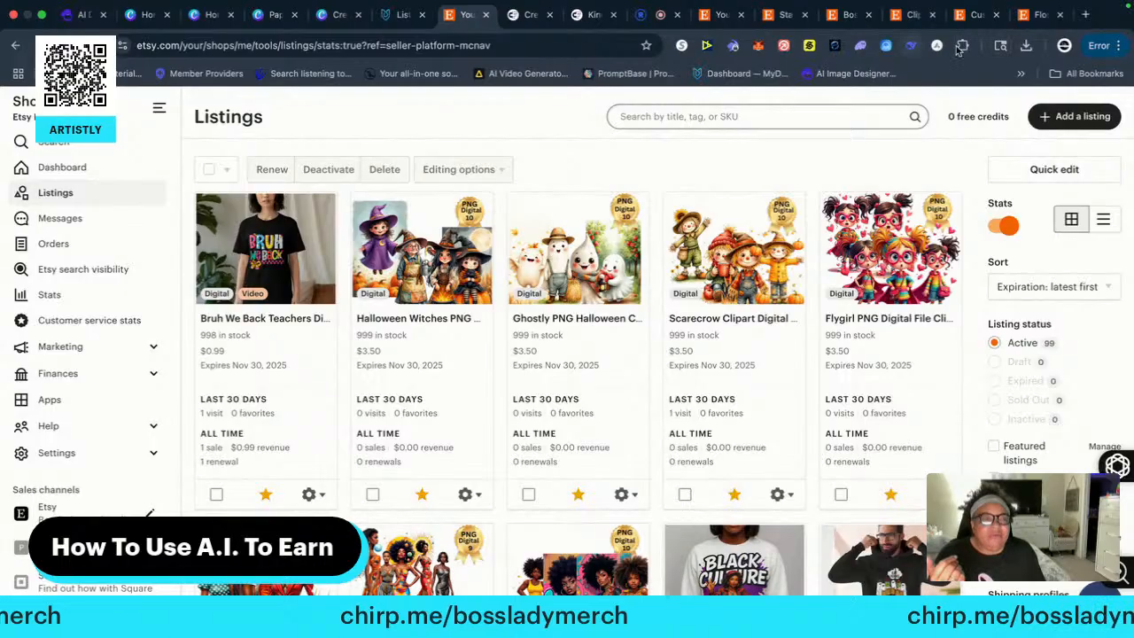
click(1032, 15)
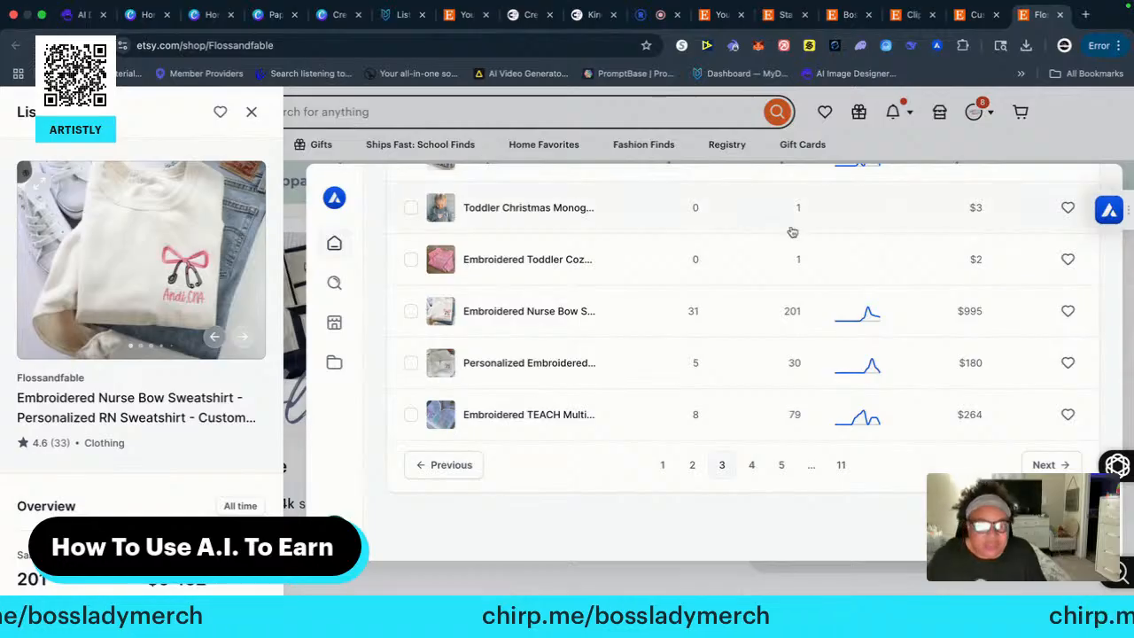
Show page 4 of Flossandfable's listings, then switch to the mySewnet embroidery software and postpone its update
click(752, 467)
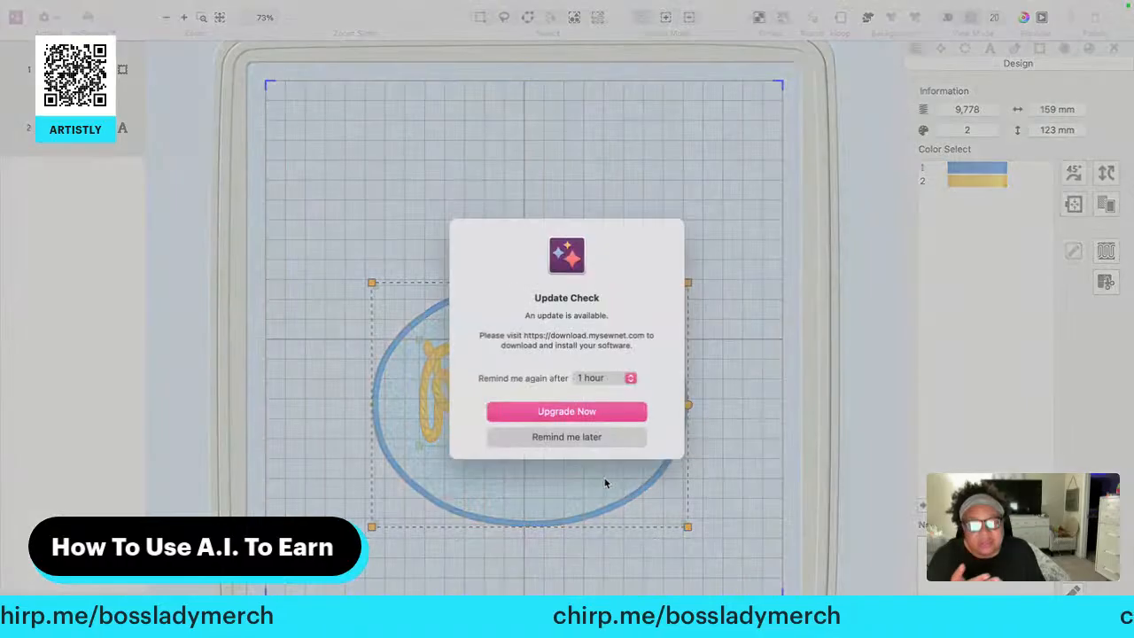
click(547, 437)
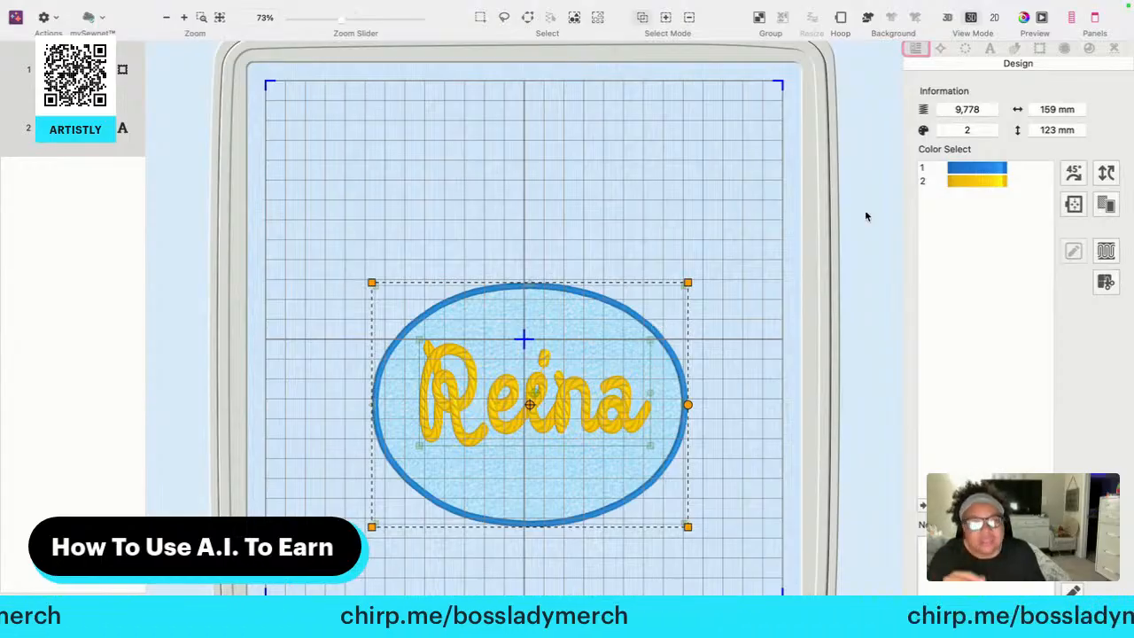
mouse_move(68, 4)
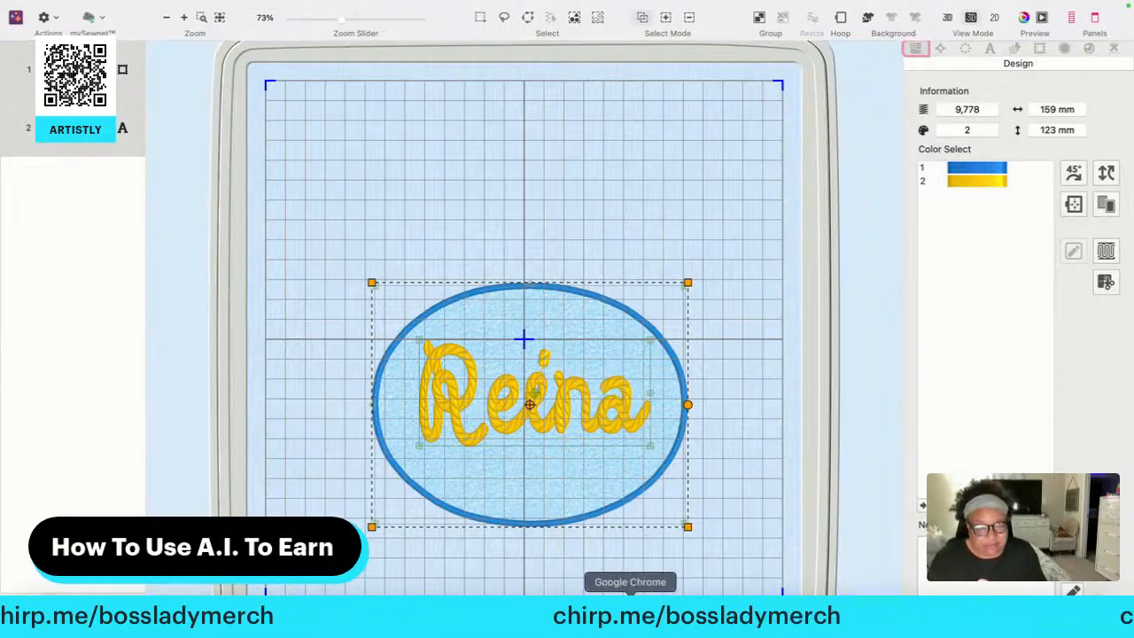
Return to Google Chrome and close the Embroidered Nurse Bow Sweatshirt details and the Alura shop overview
click(630, 611)
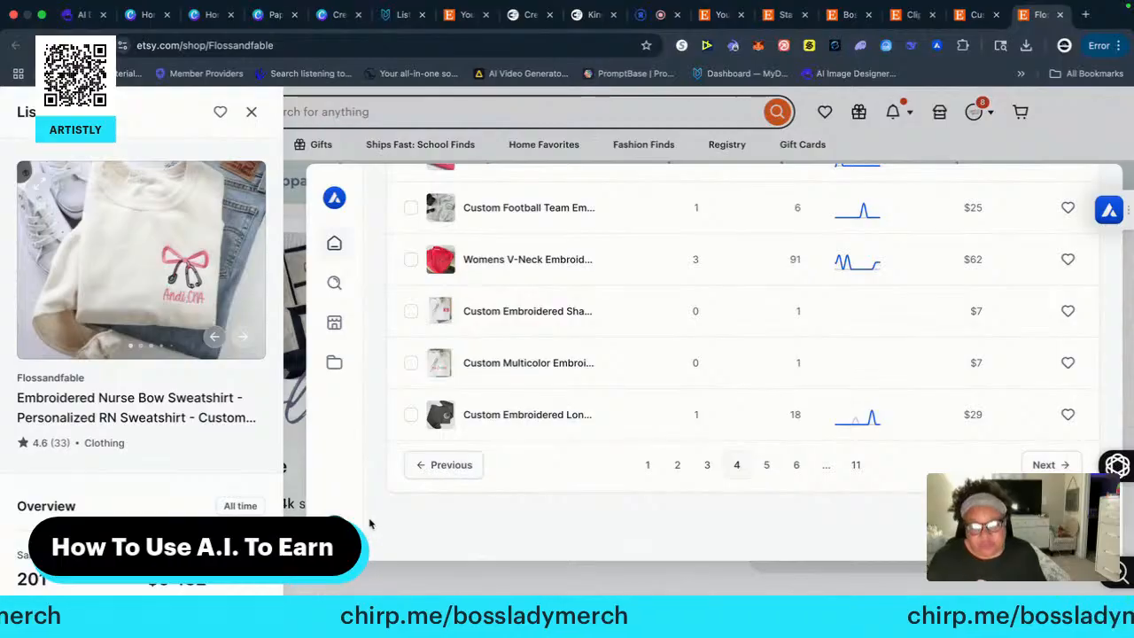
click(395, 591)
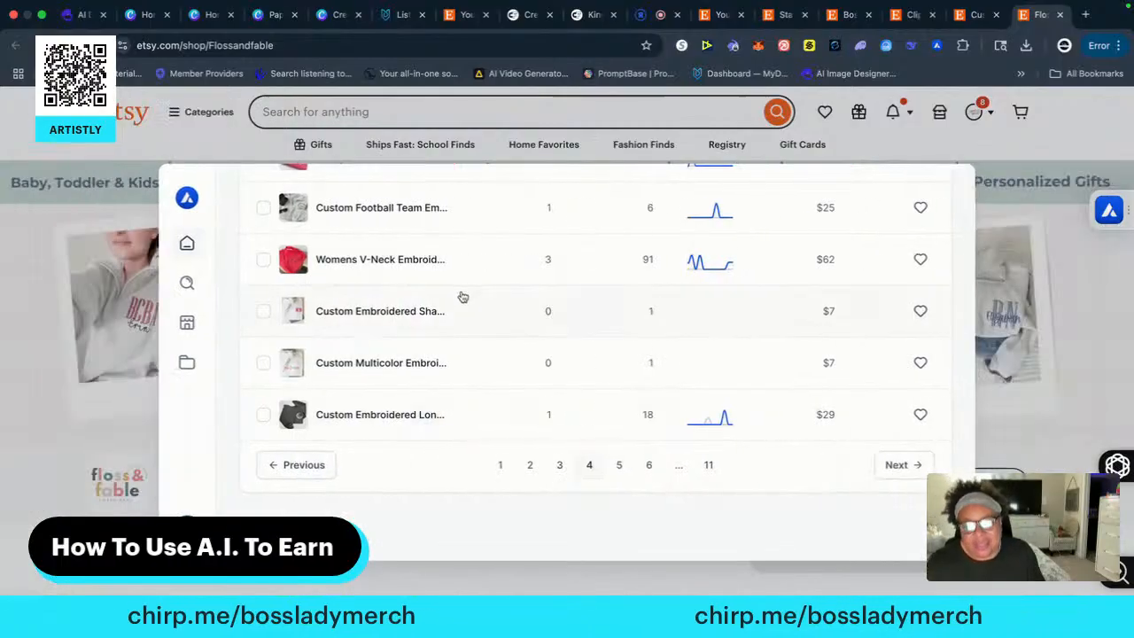
click(321, 124)
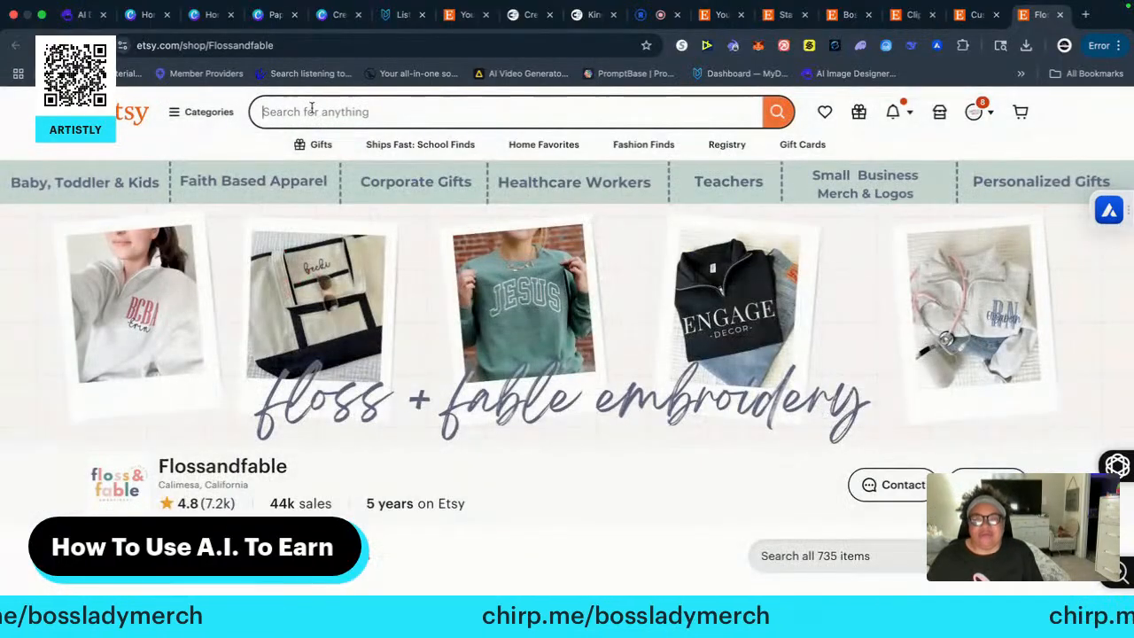
Search Etsy for "digitize embroidery" using the suggested search term
click(312, 111)
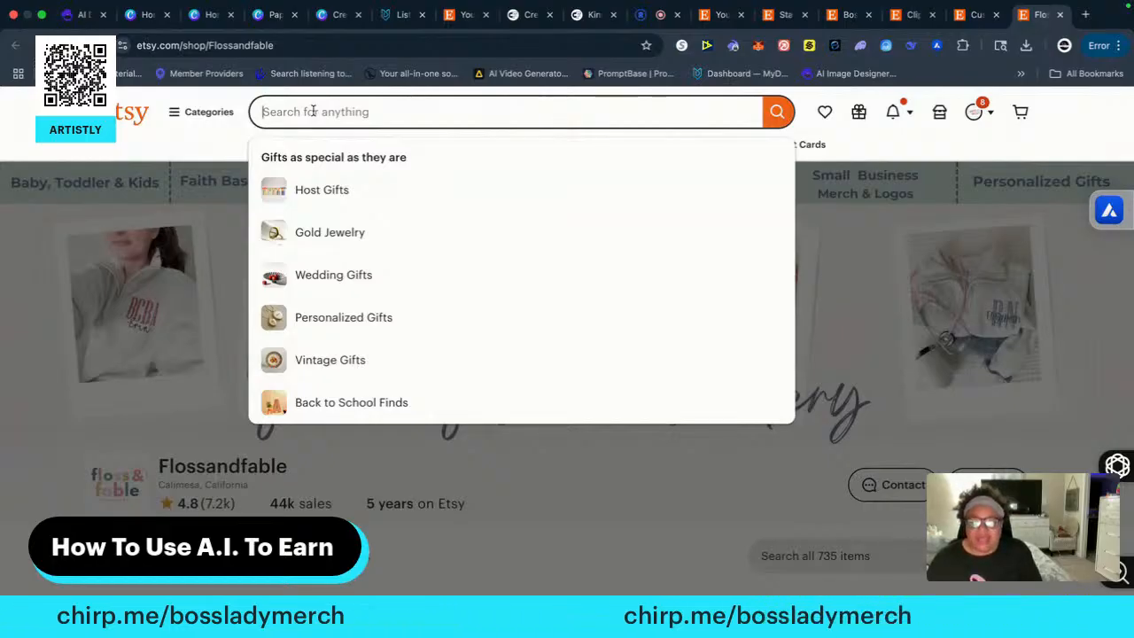
text(digitri)
key(BackSpace)
key(BackSpace)
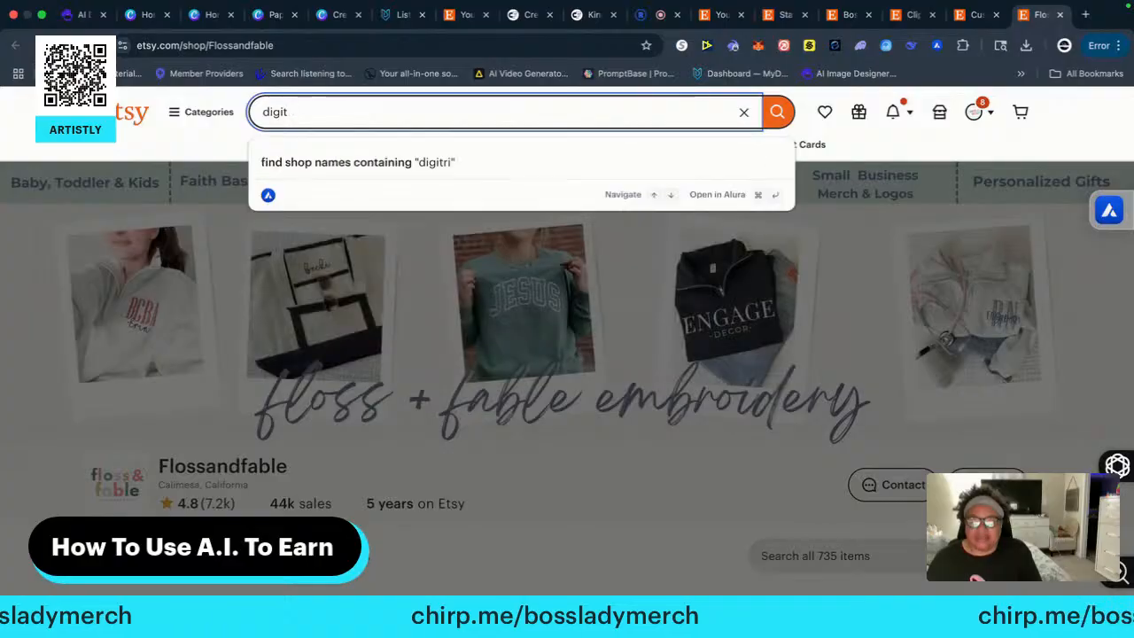
text(ize)
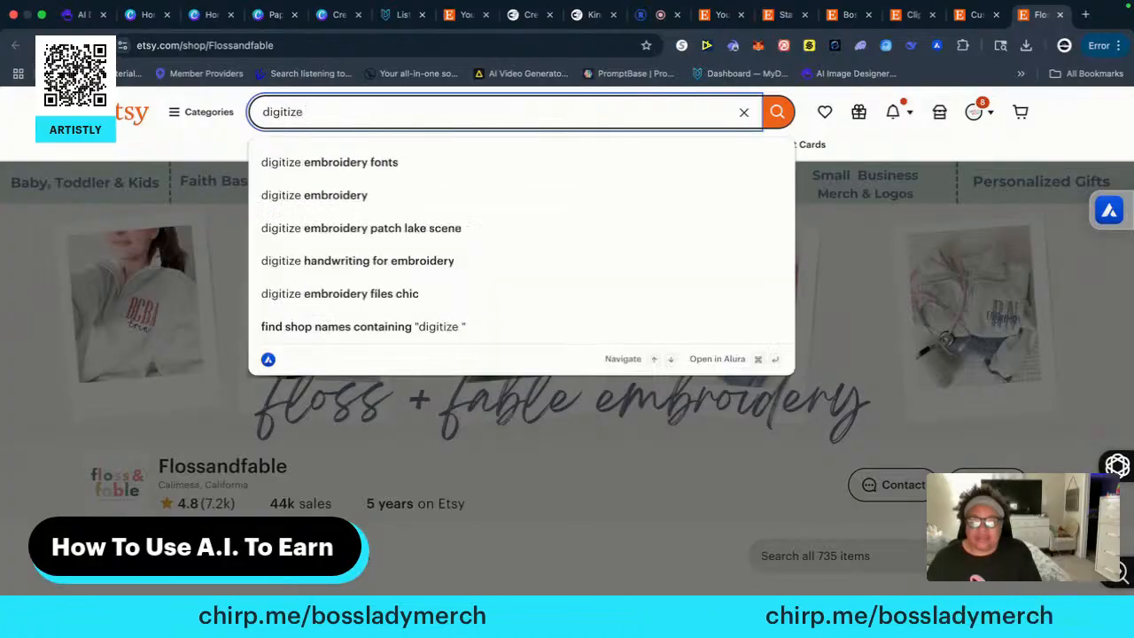
click(317, 195)
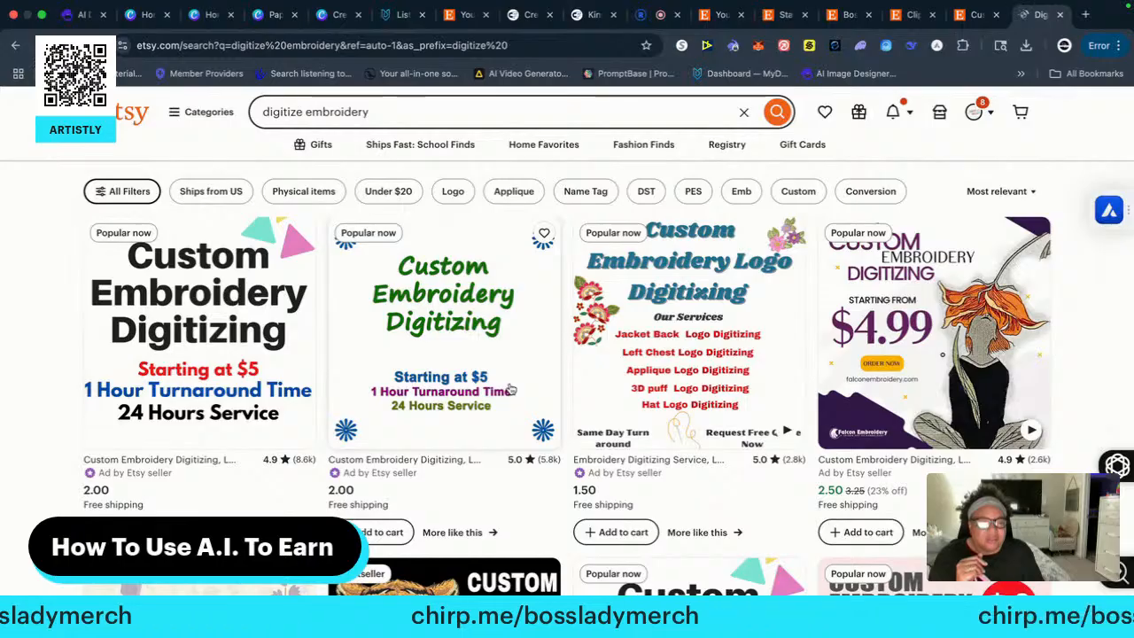
Look through the search results for custom embroidery digitizing services and machine embroidery designs, comparing their prices, ratings and sellers
scroll(511, 389, down, 1)
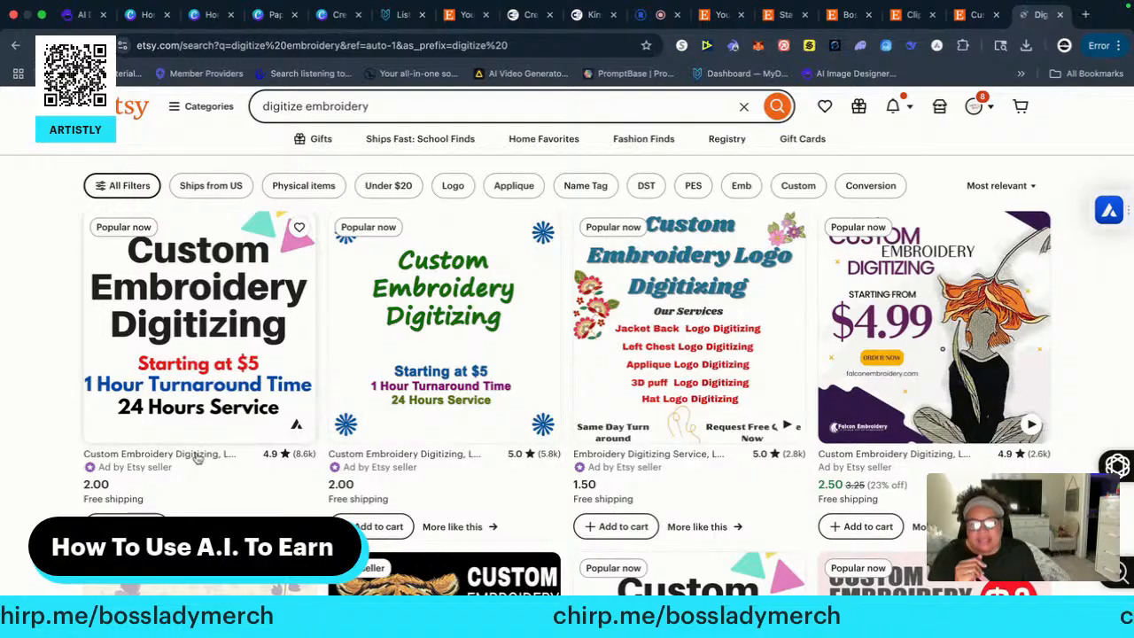
scroll(197, 456, down, 5)
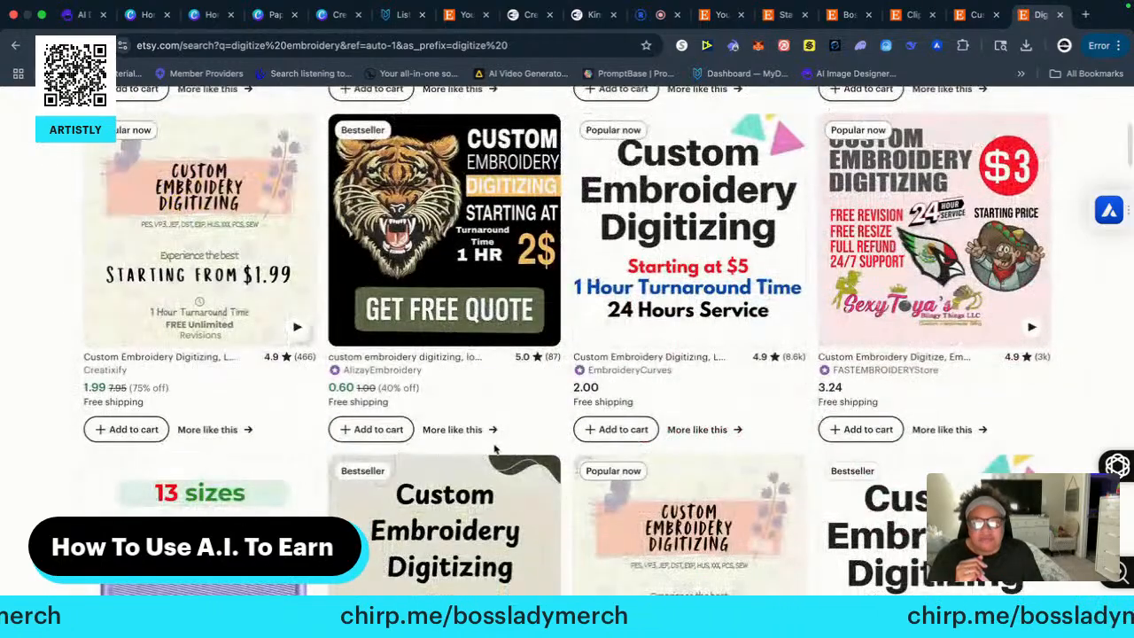
scroll(496, 450, down, 8)
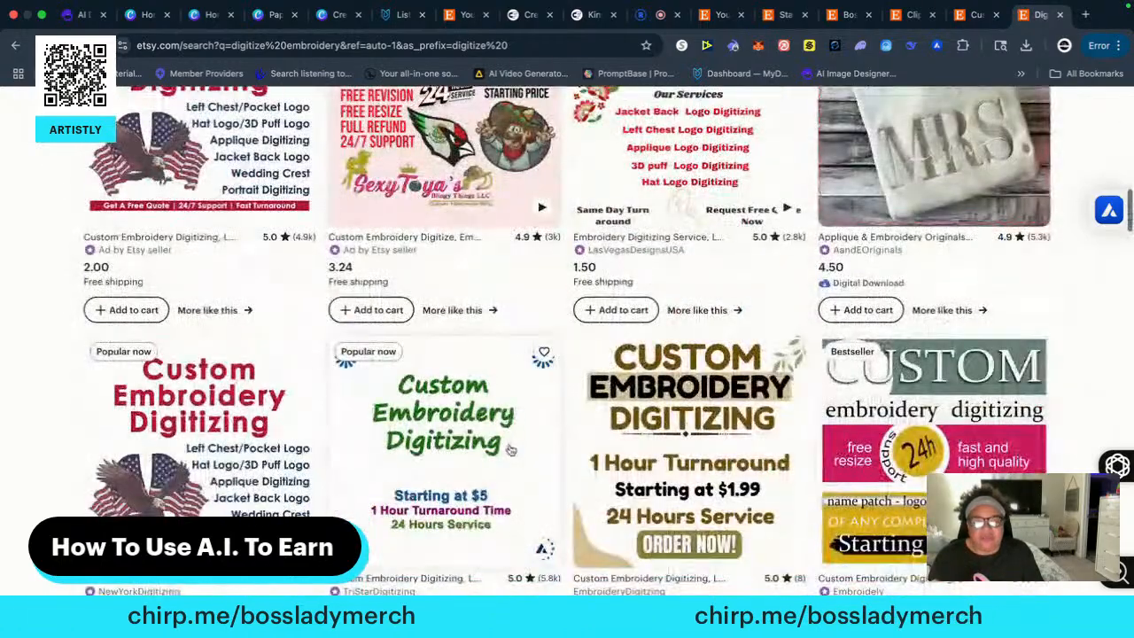
scroll(510, 450, down, 5)
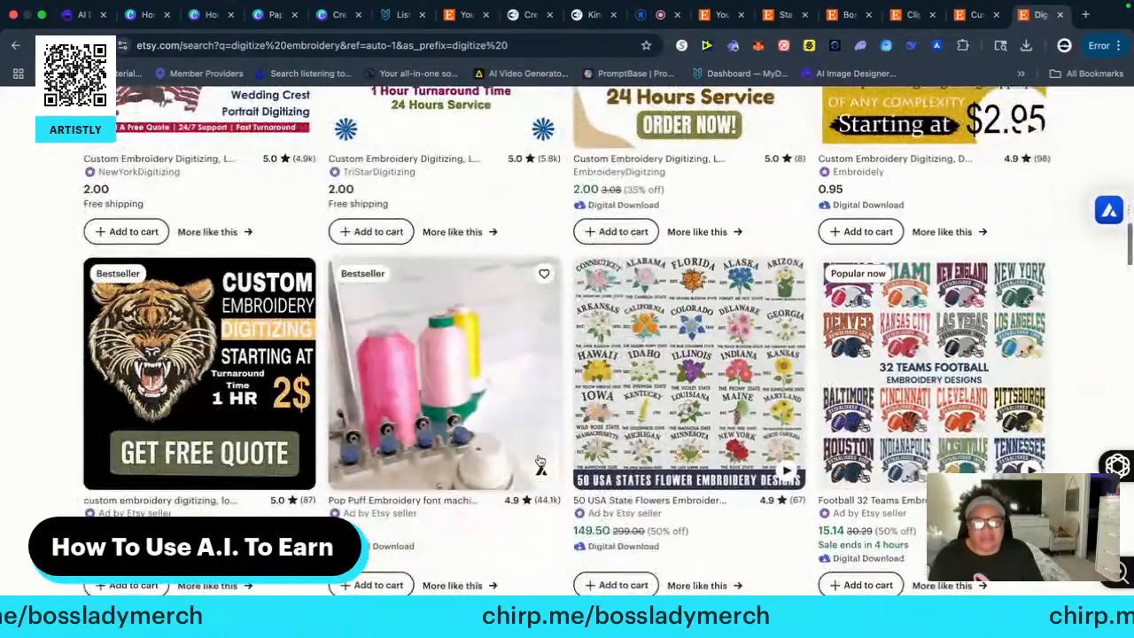
scroll(539, 460, down, 1)
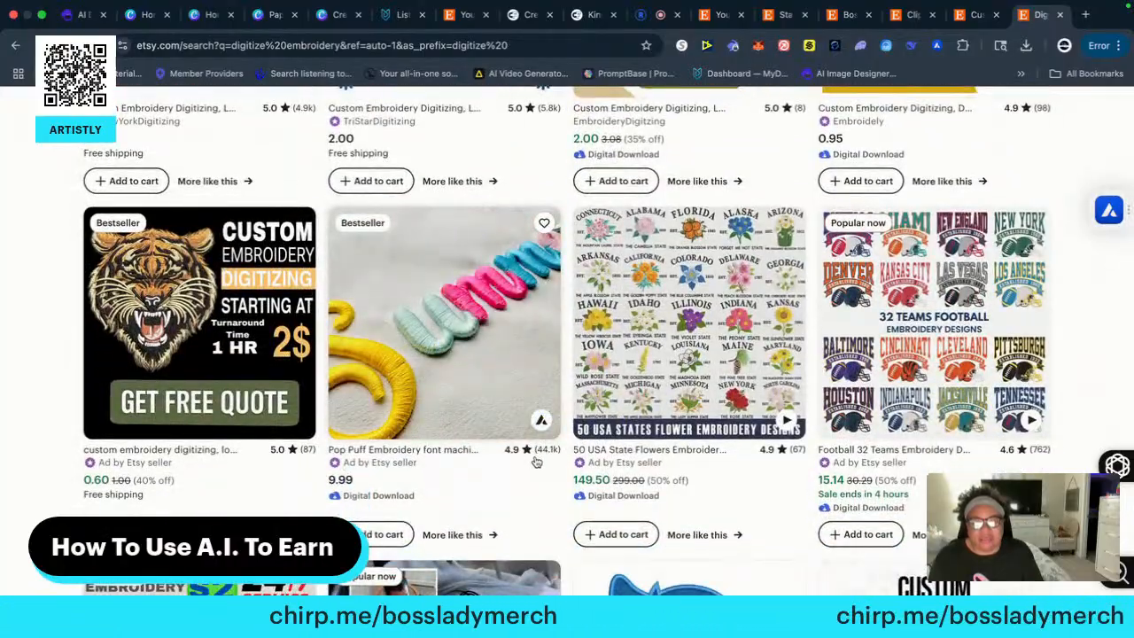
scroll(536, 461, down, 10)
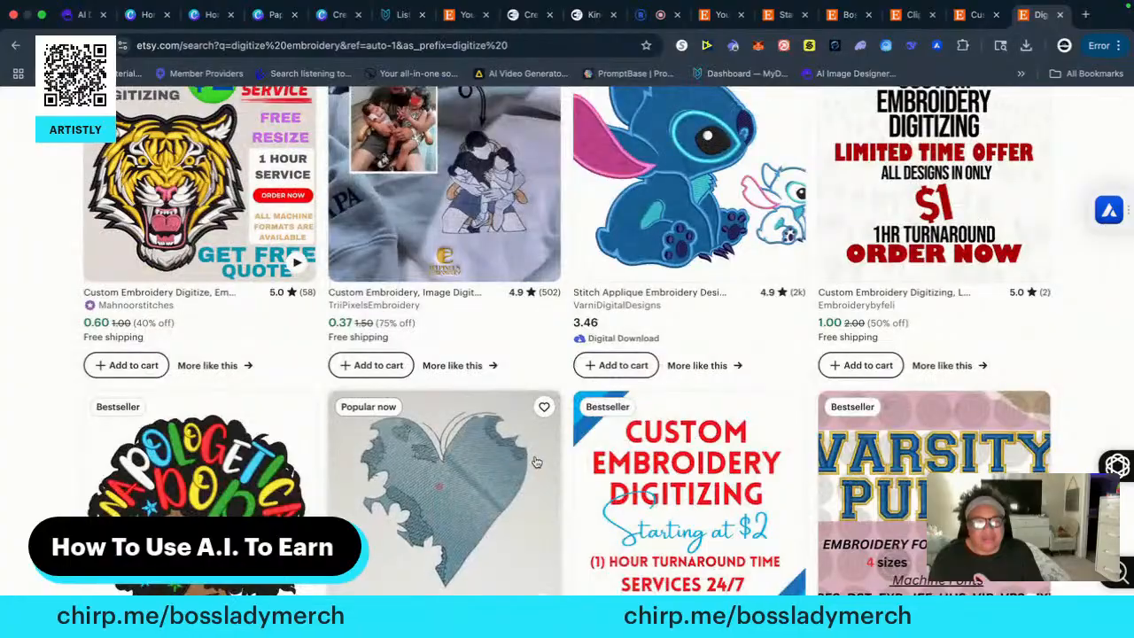
scroll(535, 461, up, 3)
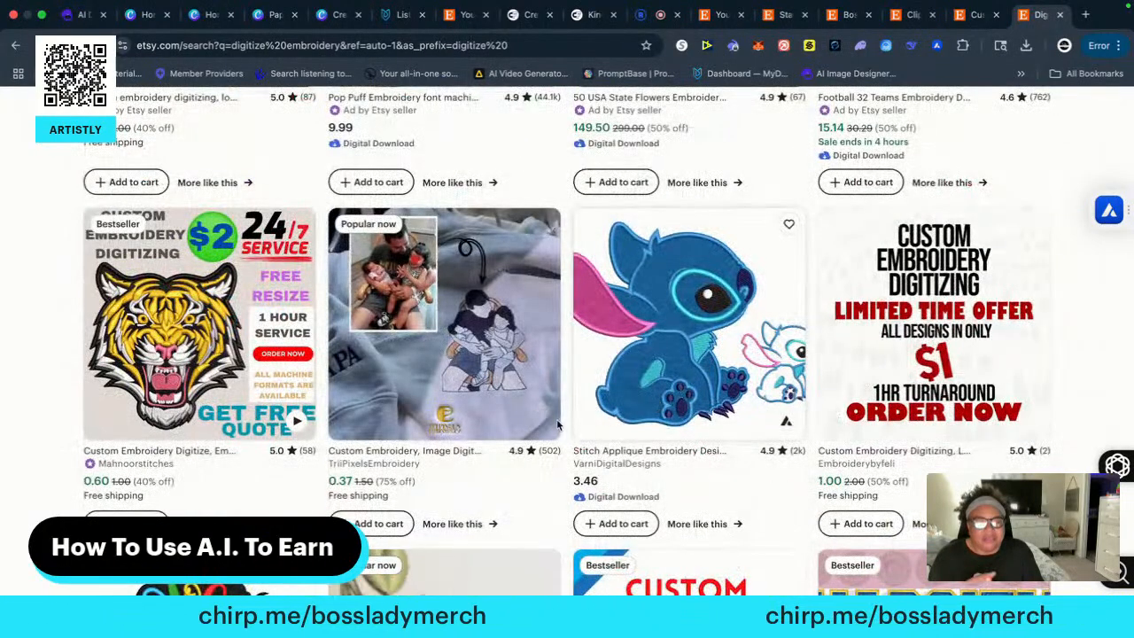
scroll(522, 418, down, 5)
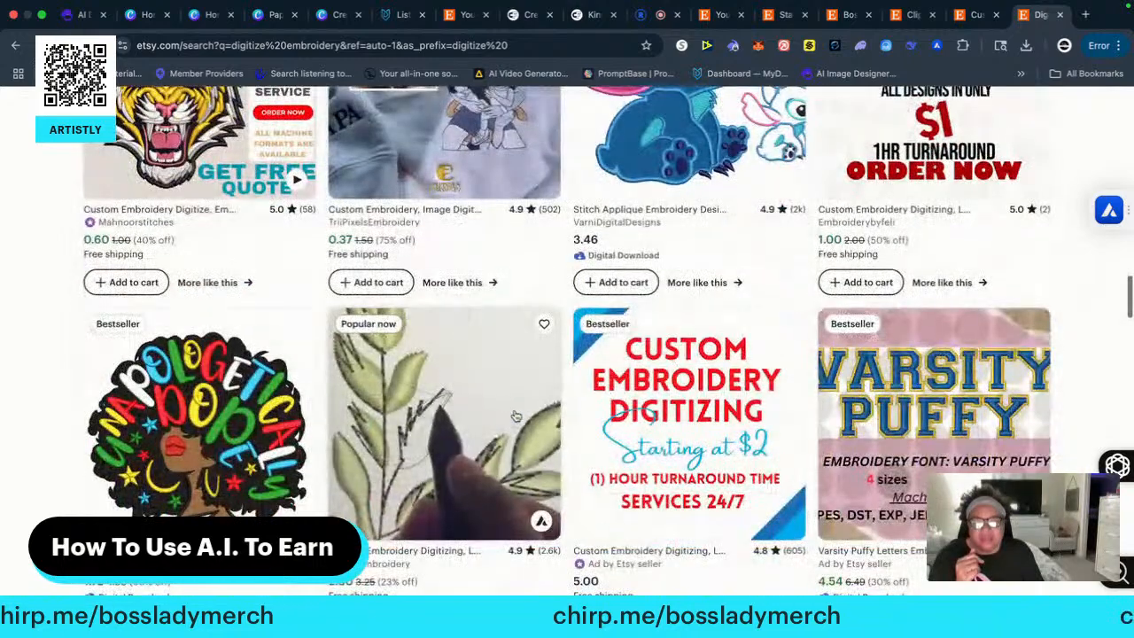
scroll(517, 416, down, 6)
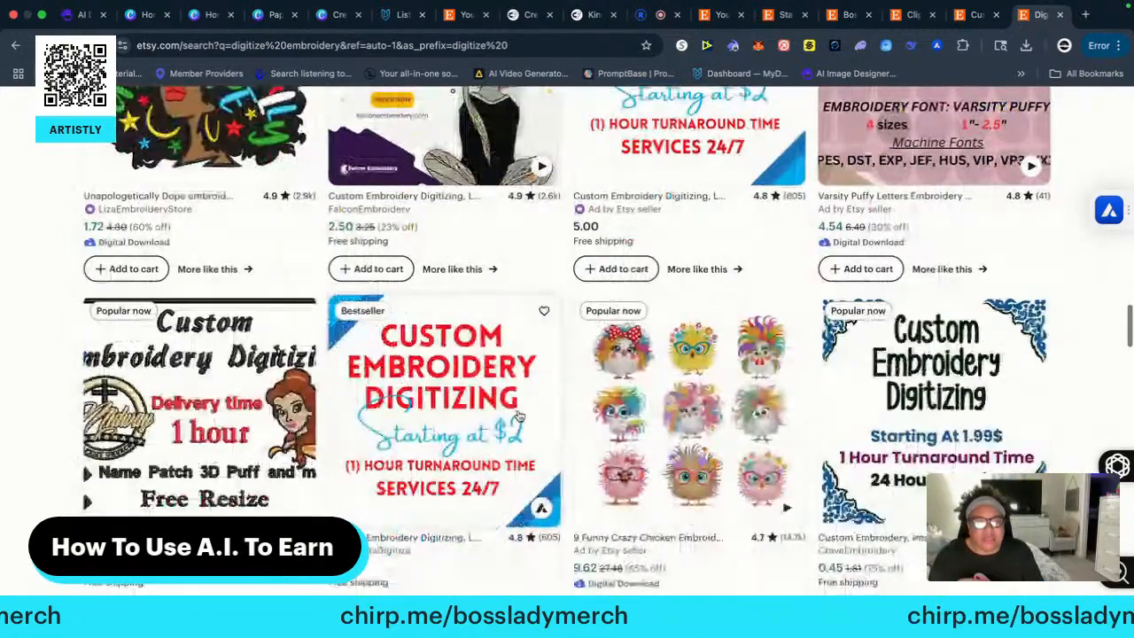
scroll(520, 416, down, 9)
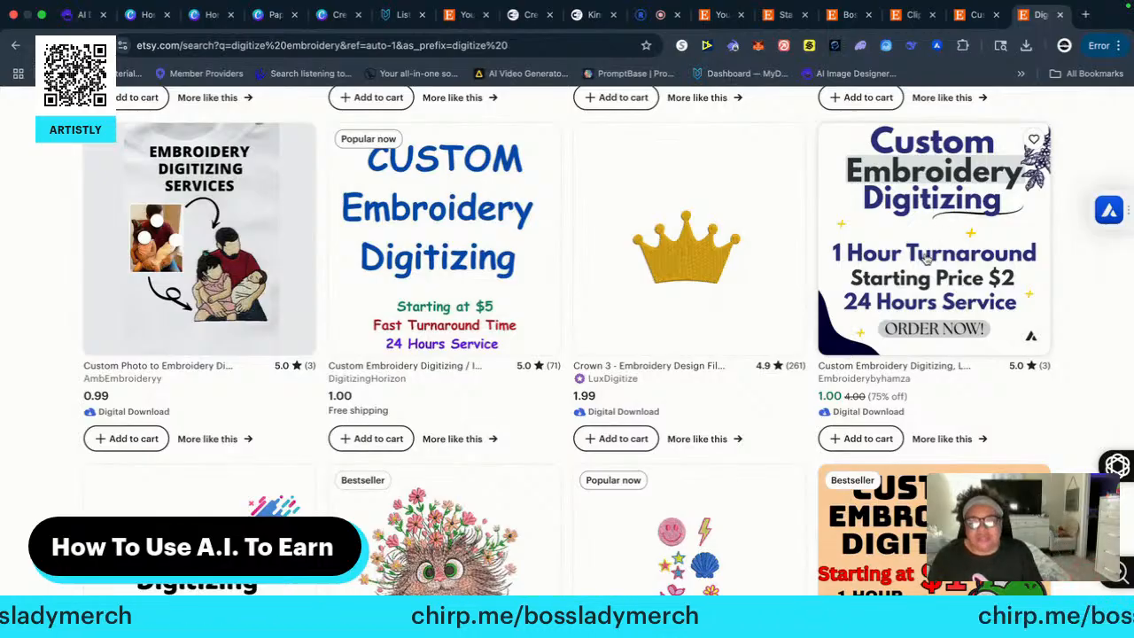
scroll(467, 379, down, 1)
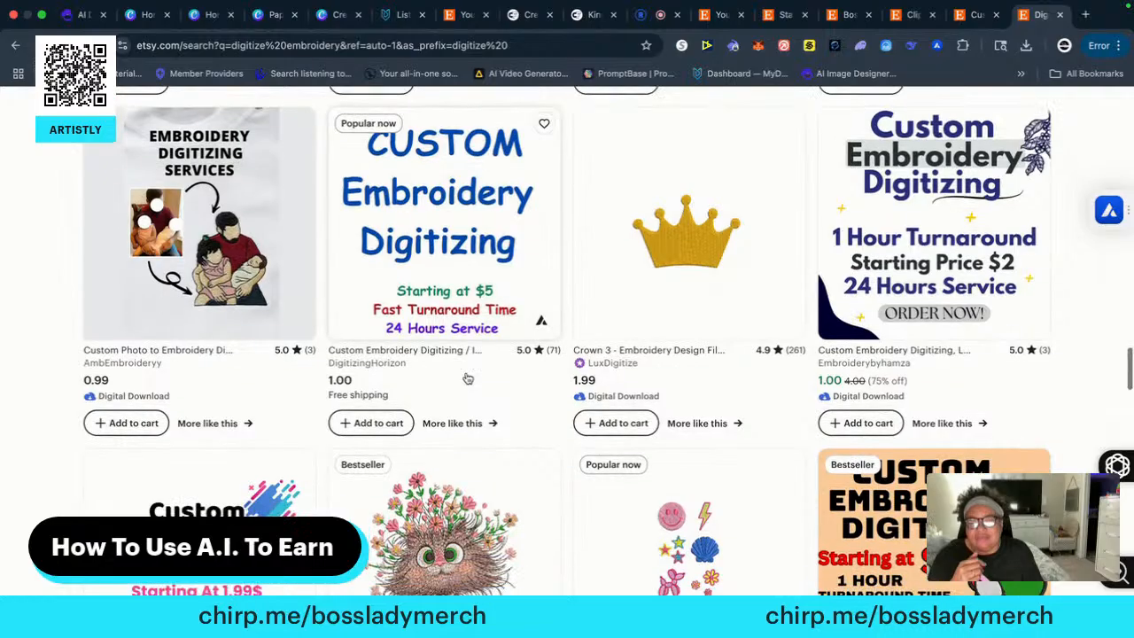
scroll(467, 379, down, 4)
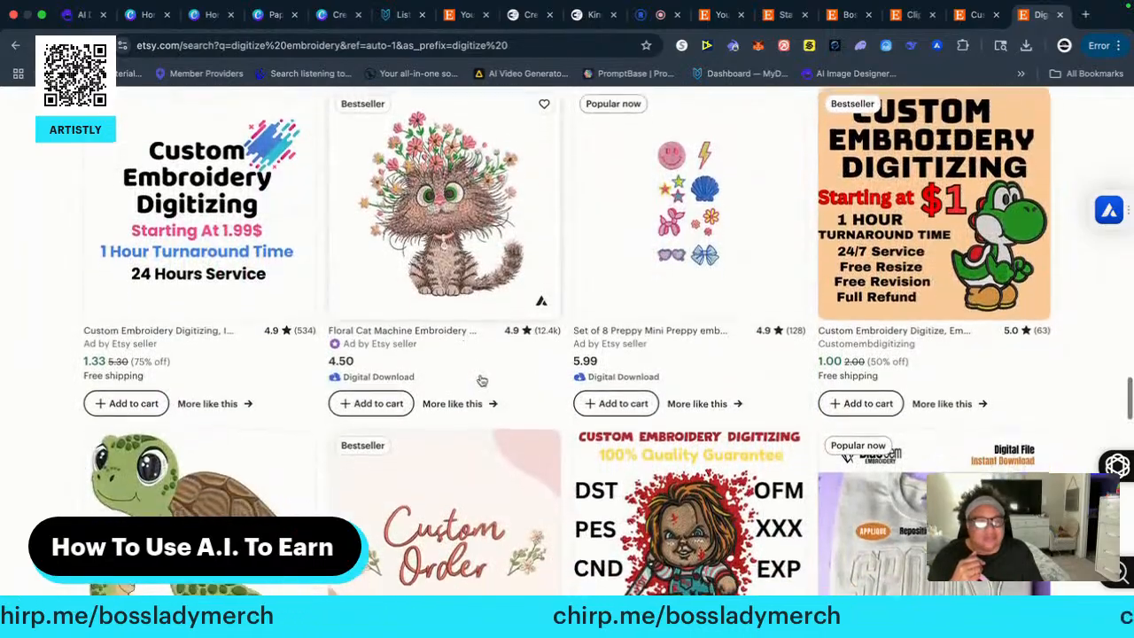
scroll(481, 379, down, 1)
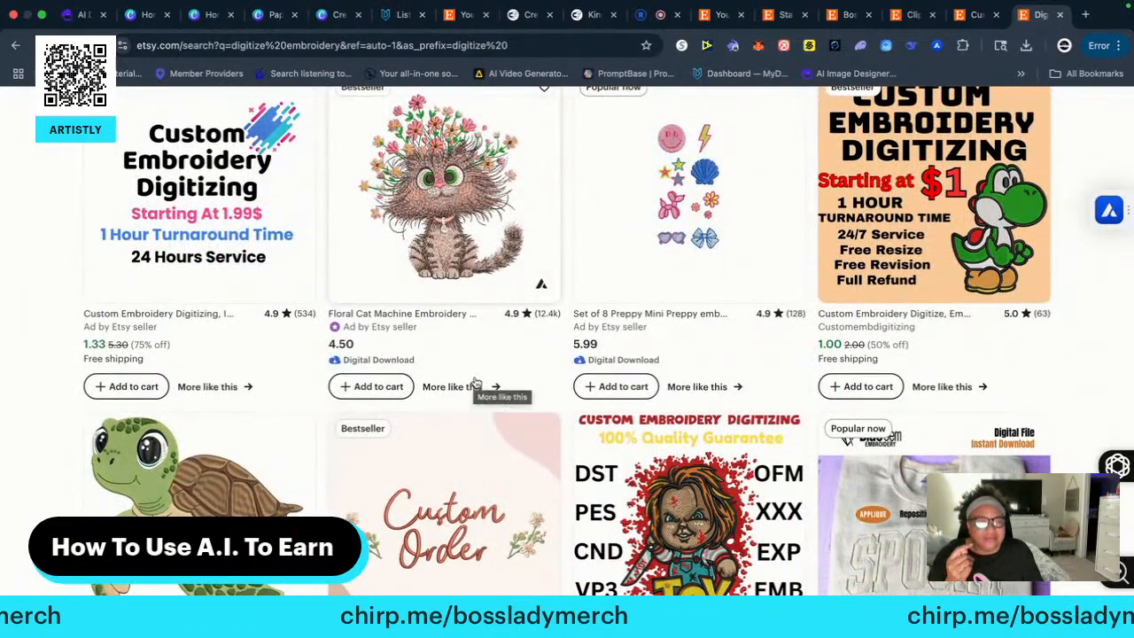
scroll(476, 383, down, 3)
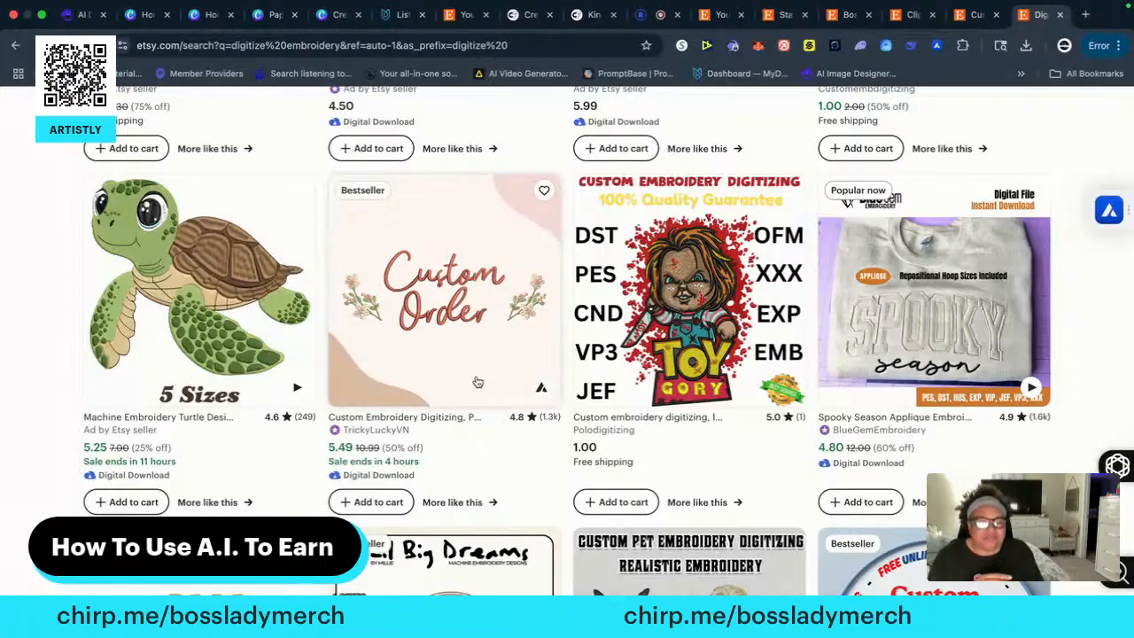
scroll(489, 376, down, 1)
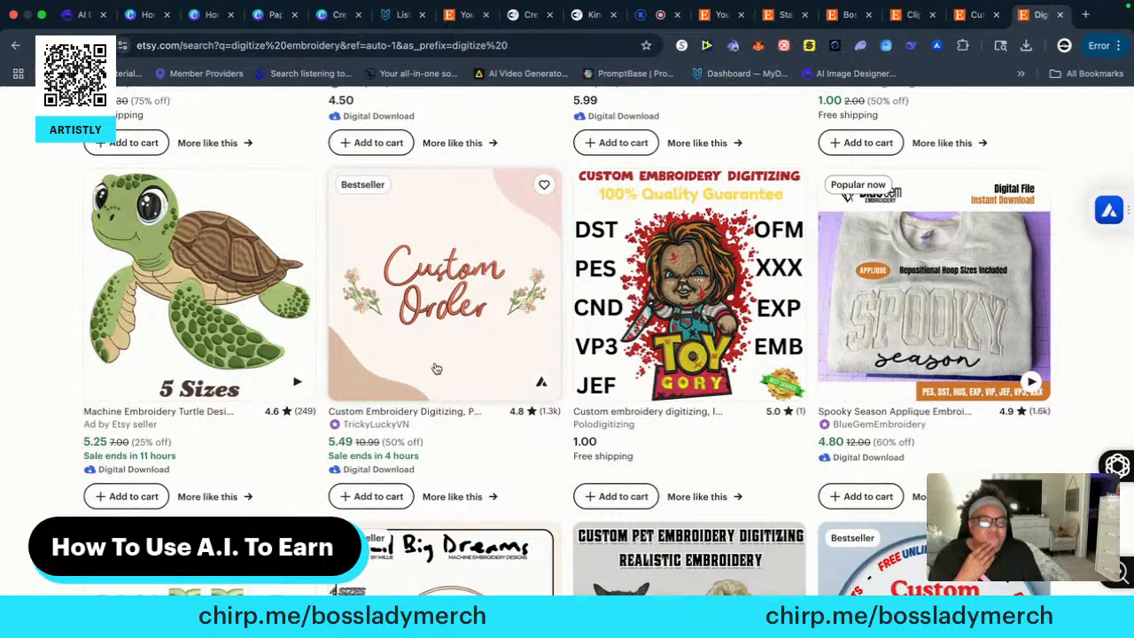
scroll(435, 367, down, 1)
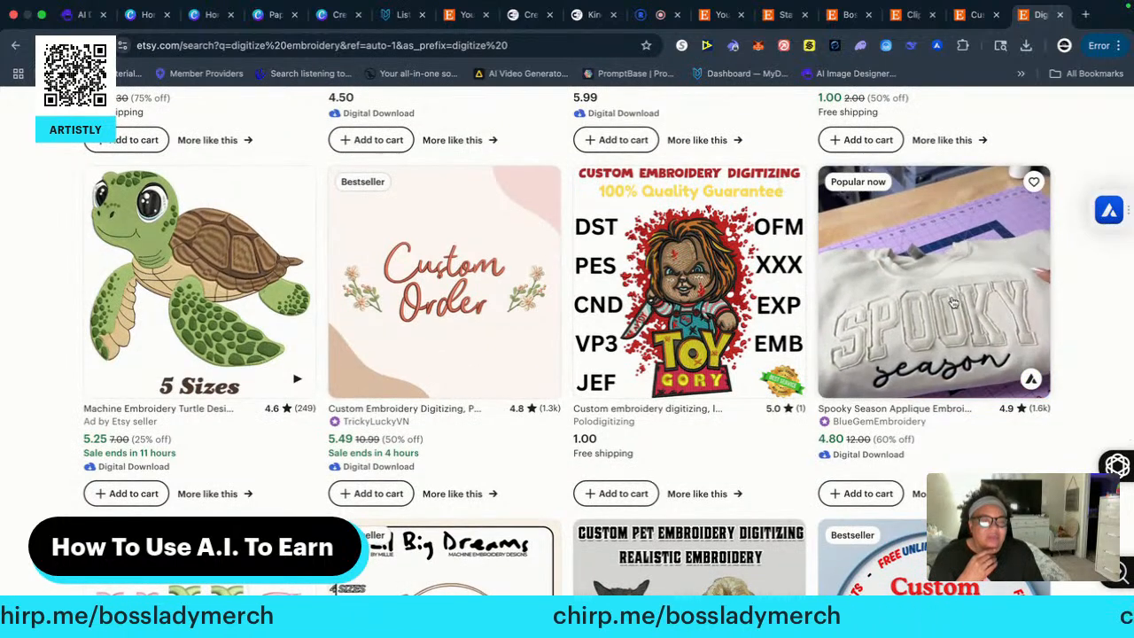
Open BlueGemEmbroidery's Spooky Season Applique Embroidery Design listing and examine its price, images, file formats and item details
click(822, 310)
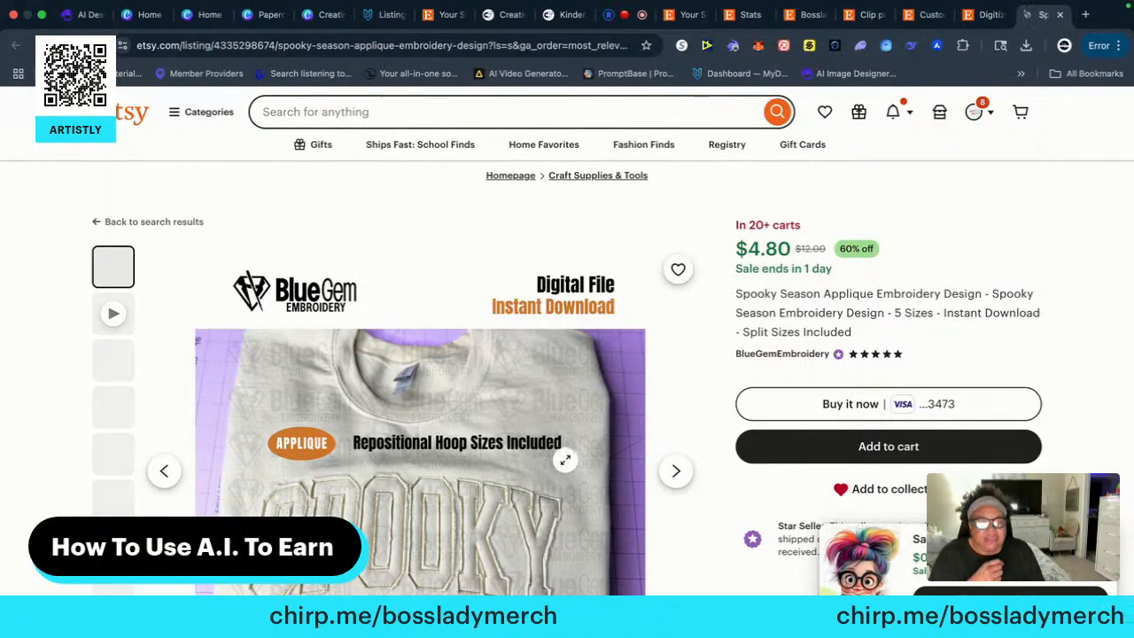
scroll(567, 461, down, 3)
scroll(665, 423, down, 1)
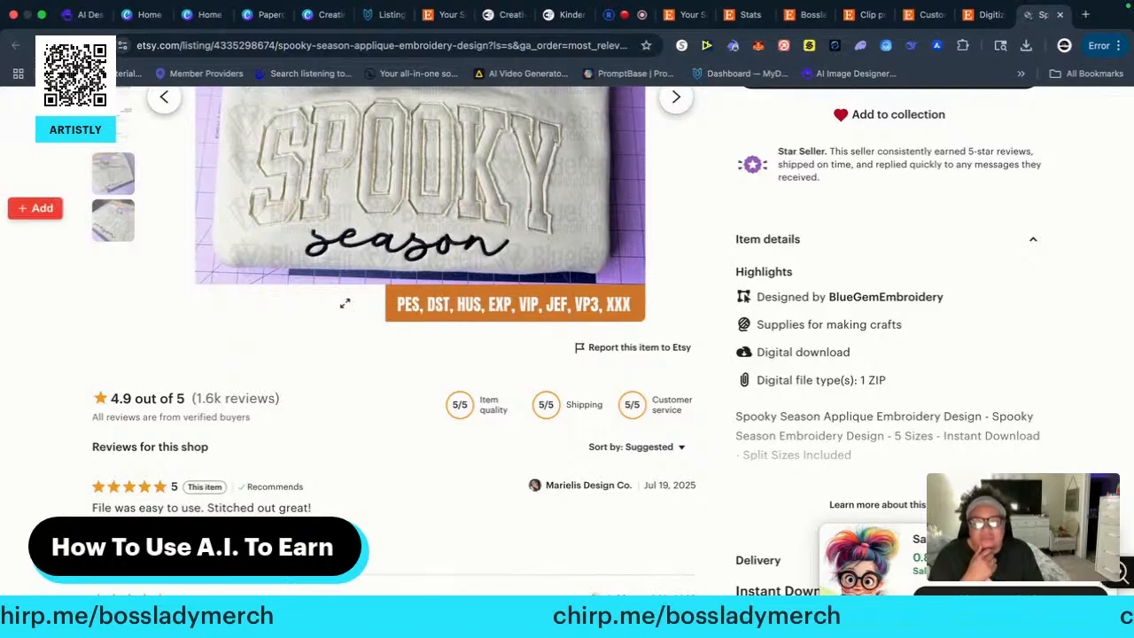
scroll(429, 309, up, 2)
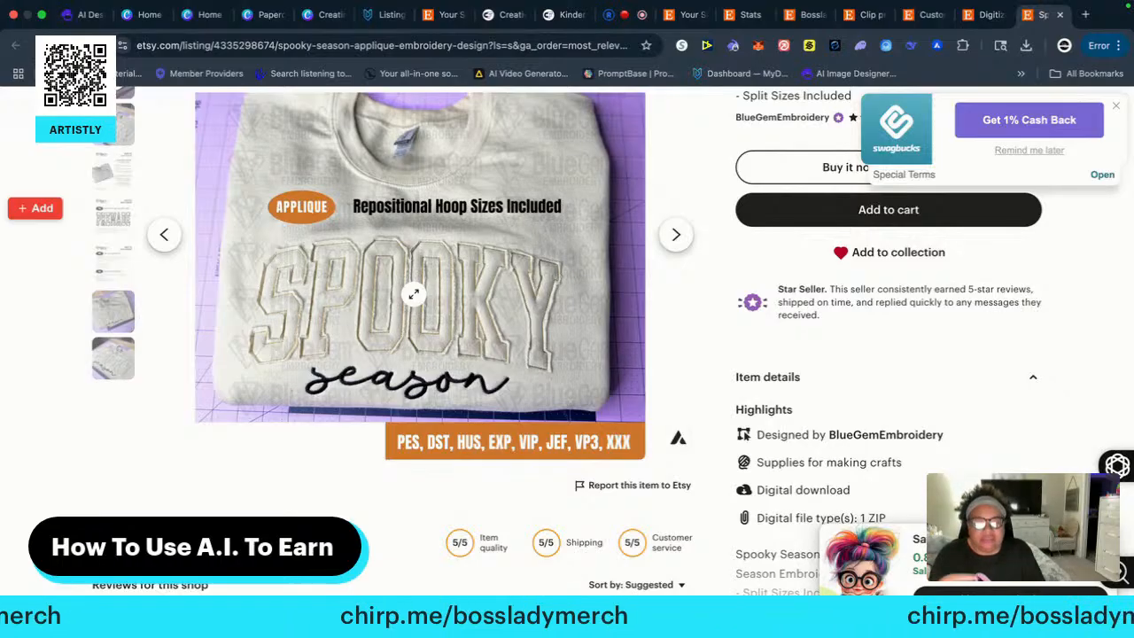
scroll(439, 270, up, 3)
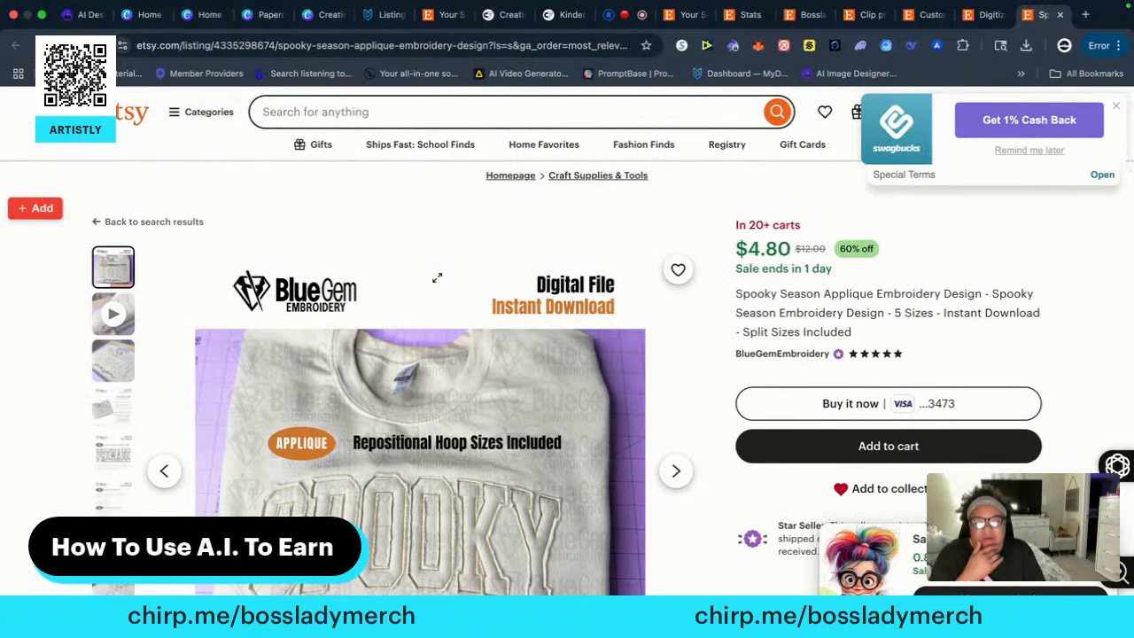
scroll(432, 283, down, 3)
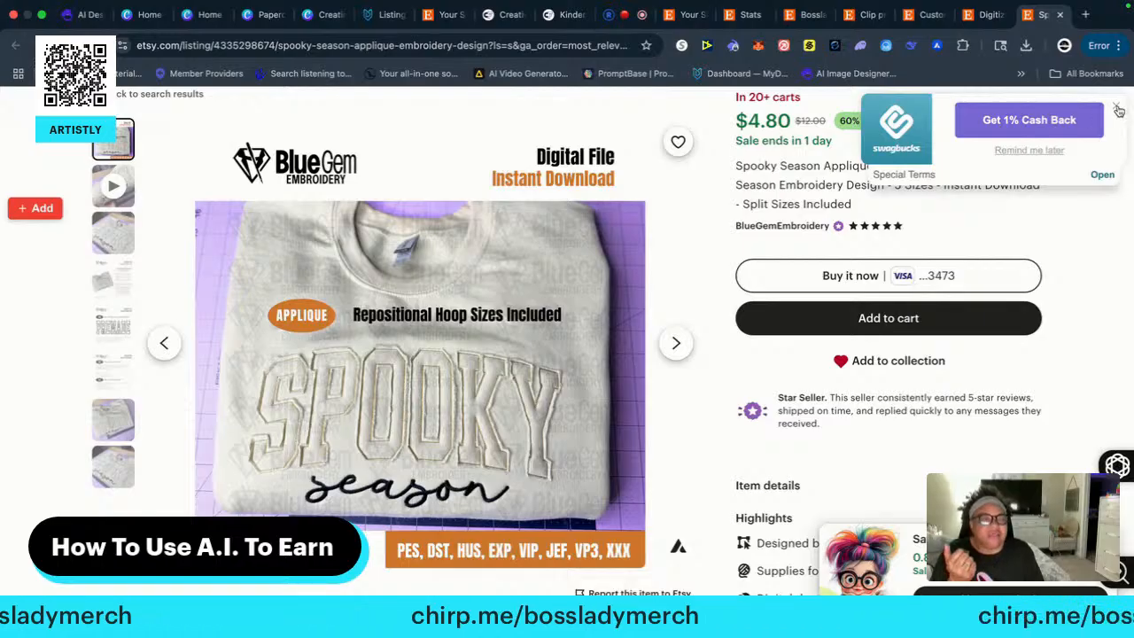
Dismiss the Swagbucks cash back offer and examine the Spooky Season listing further, down to the shop reviews and delivery information
click(1115, 107)
scroll(445, 145, up, 1)
scroll(445, 144, up, 2)
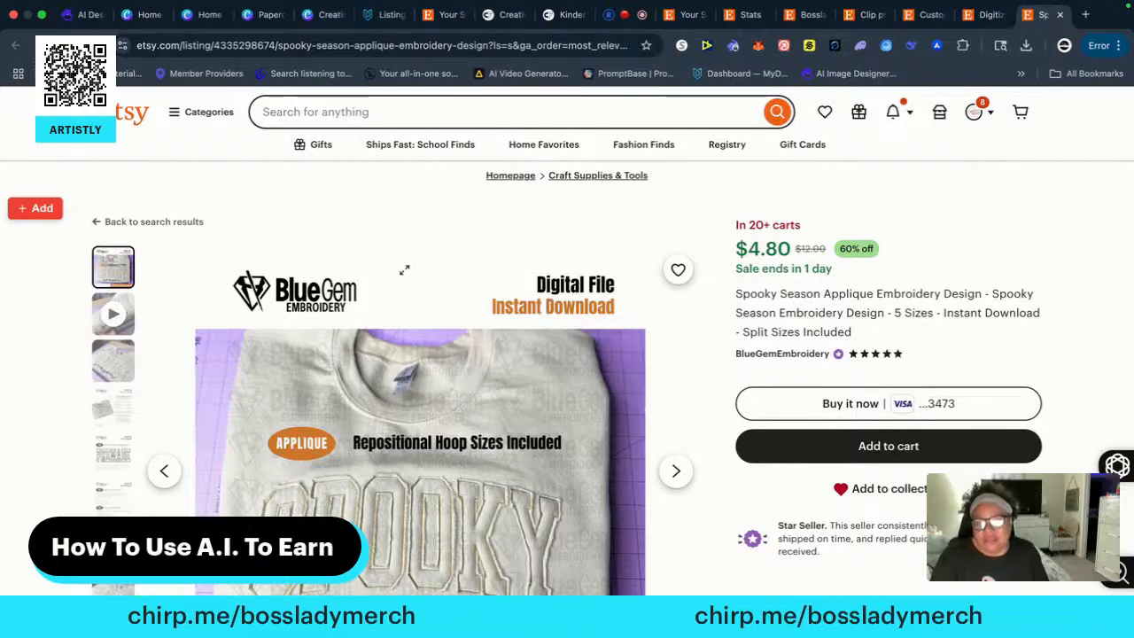
scroll(404, 284, down, 1)
scroll(408, 306, down, 2)
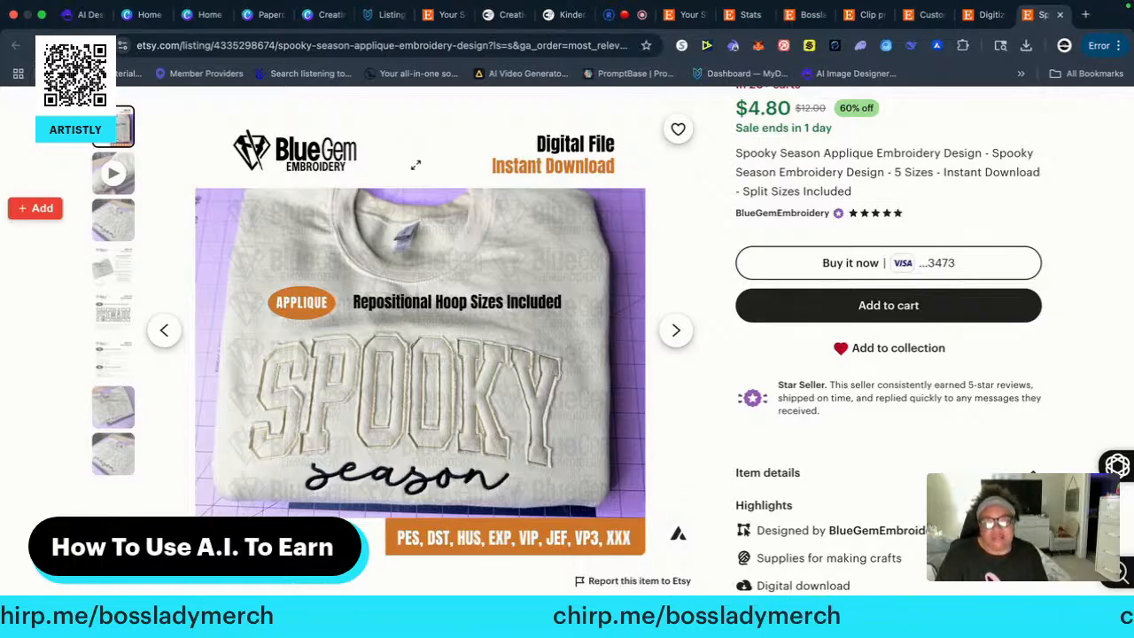
scroll(421, 164, down, 1)
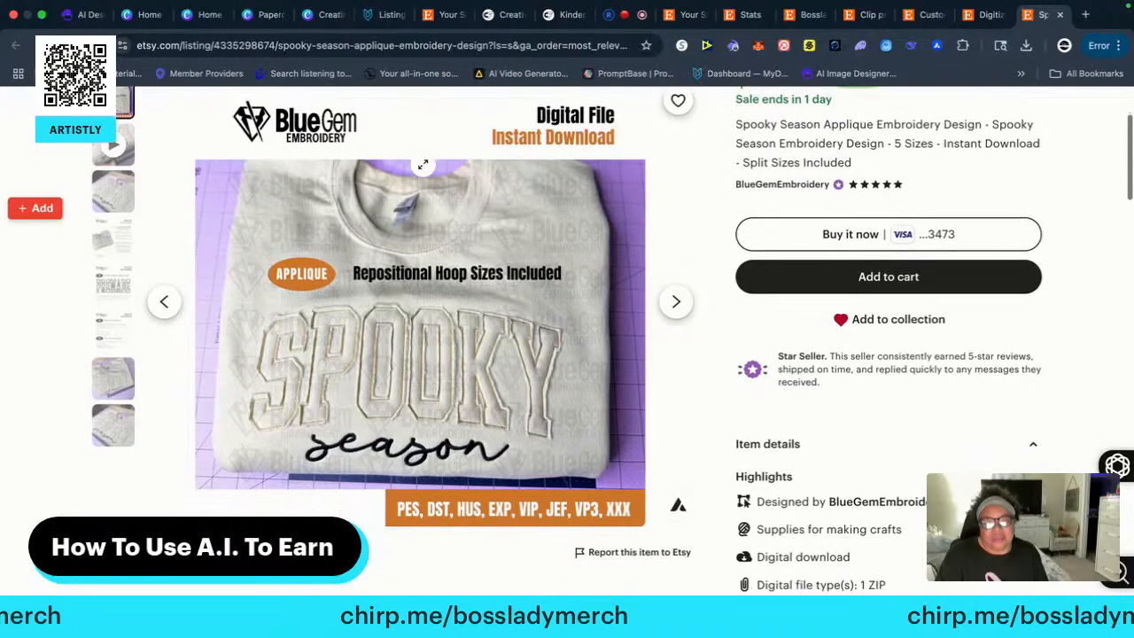
scroll(422, 166, down, 10)
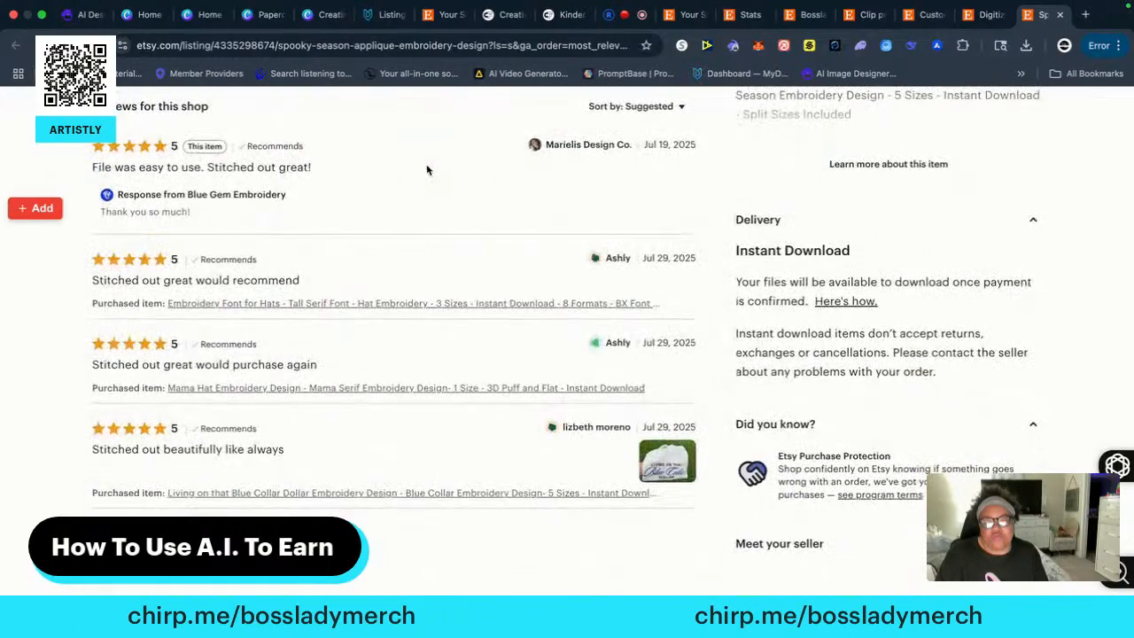
Add BlueGemEmbroidery's Spooky Season Applique Embroidery Design listing to the favorites
scroll(425, 170, up, 15)
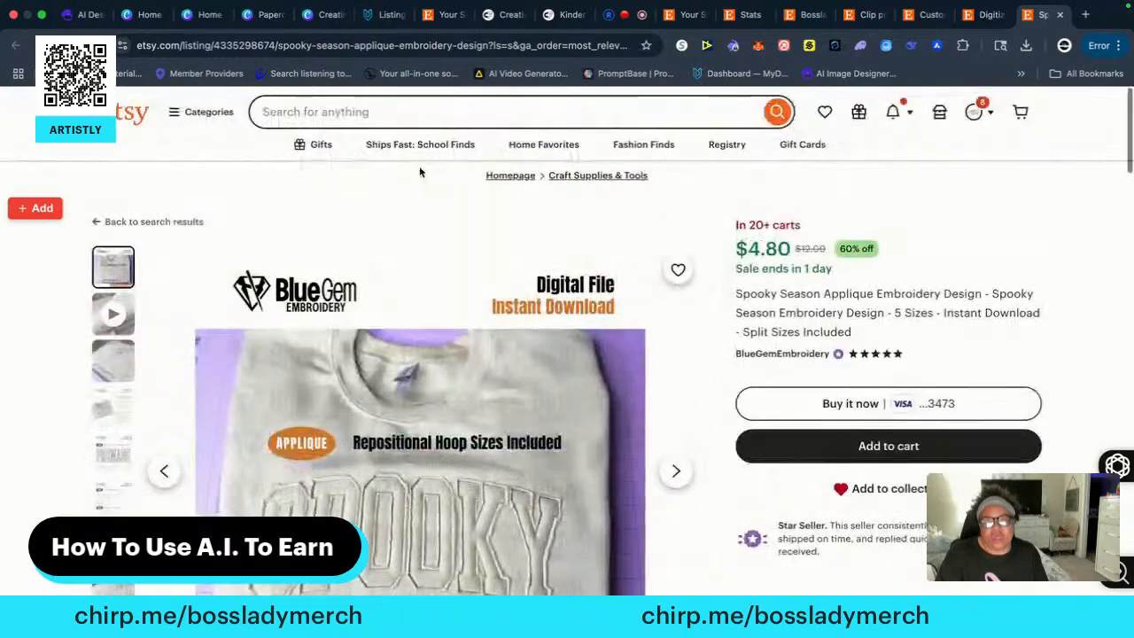
click(675, 271)
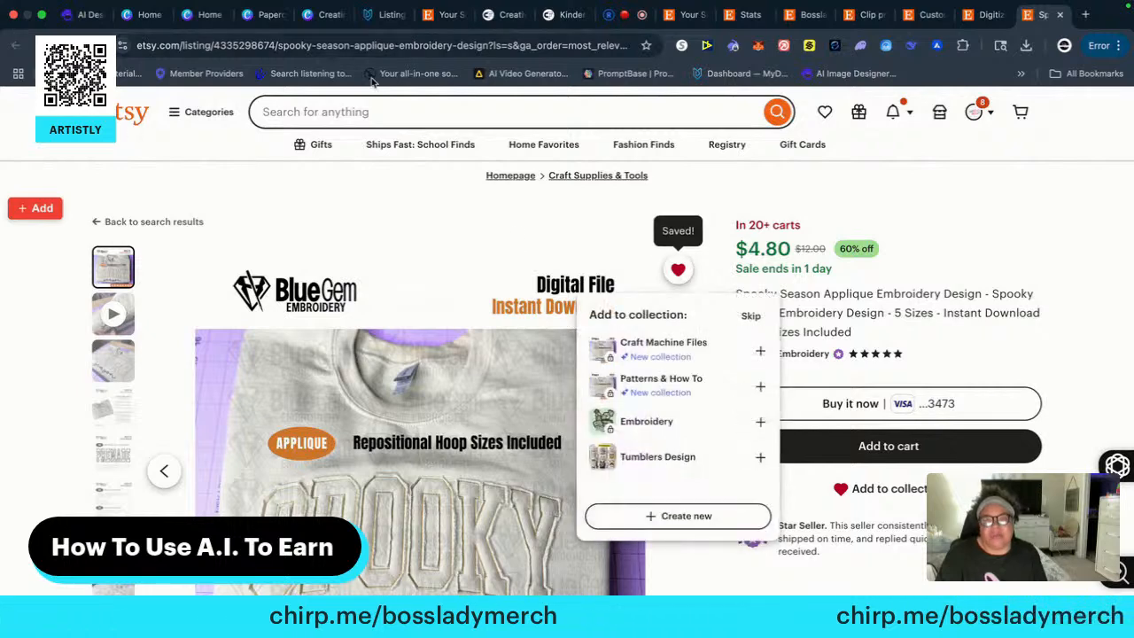
Return to the "digitize embroidery" search results and look through the remaining listings down to the related searches
click(980, 15)
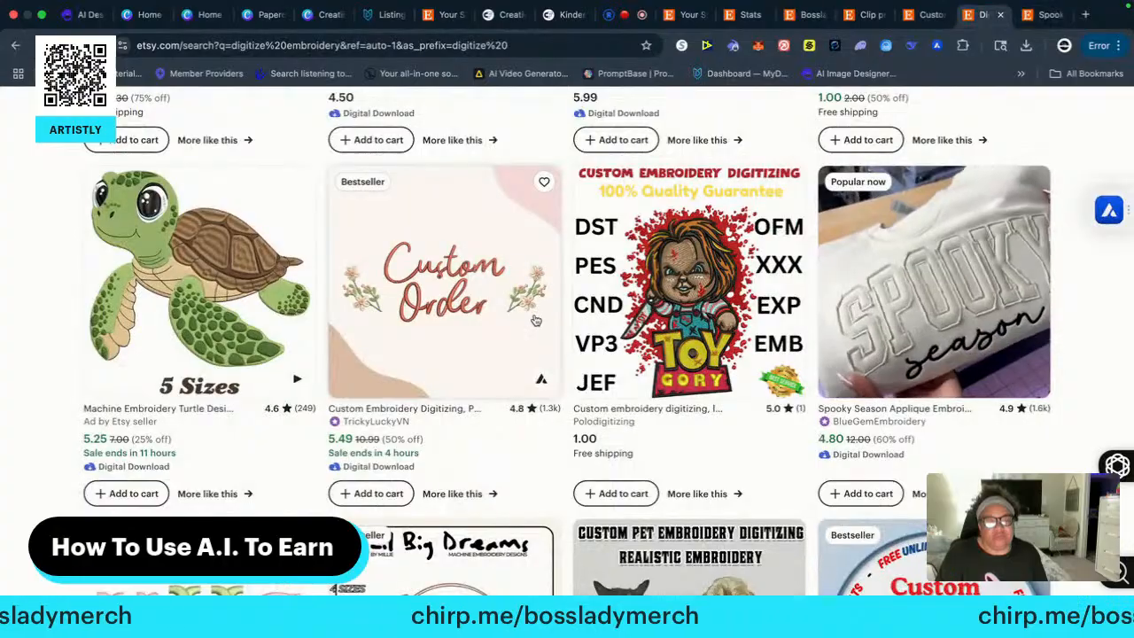
scroll(535, 320, down, 3)
scroll(535, 319, down, 3)
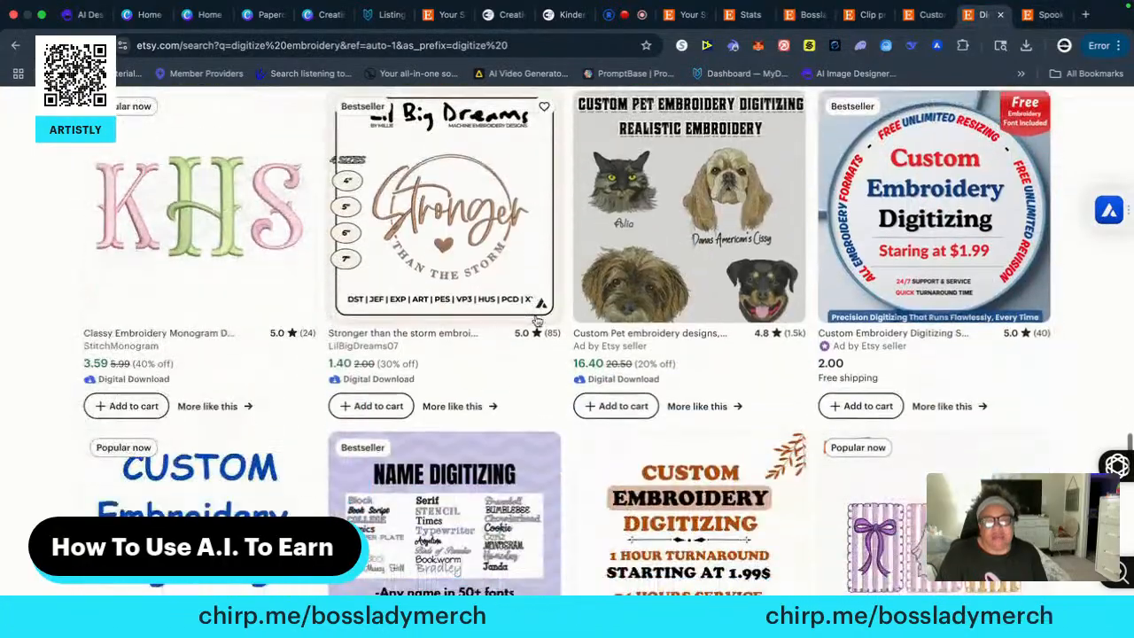
scroll(537, 321, down, 3)
scroll(546, 325, down, 2)
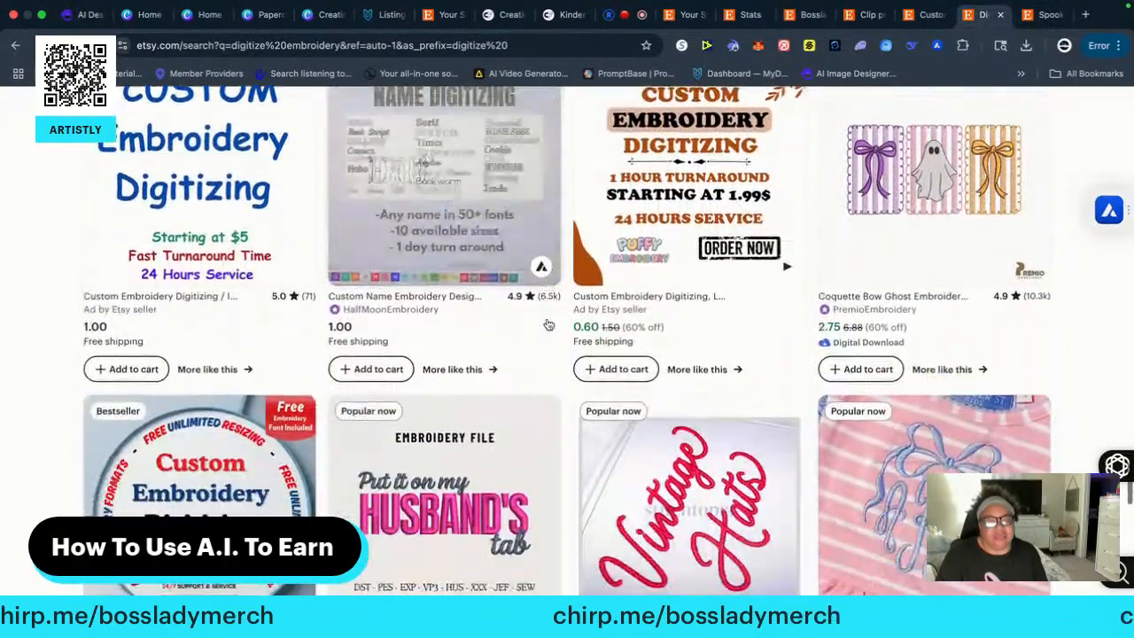
scroll(549, 324, down, 1)
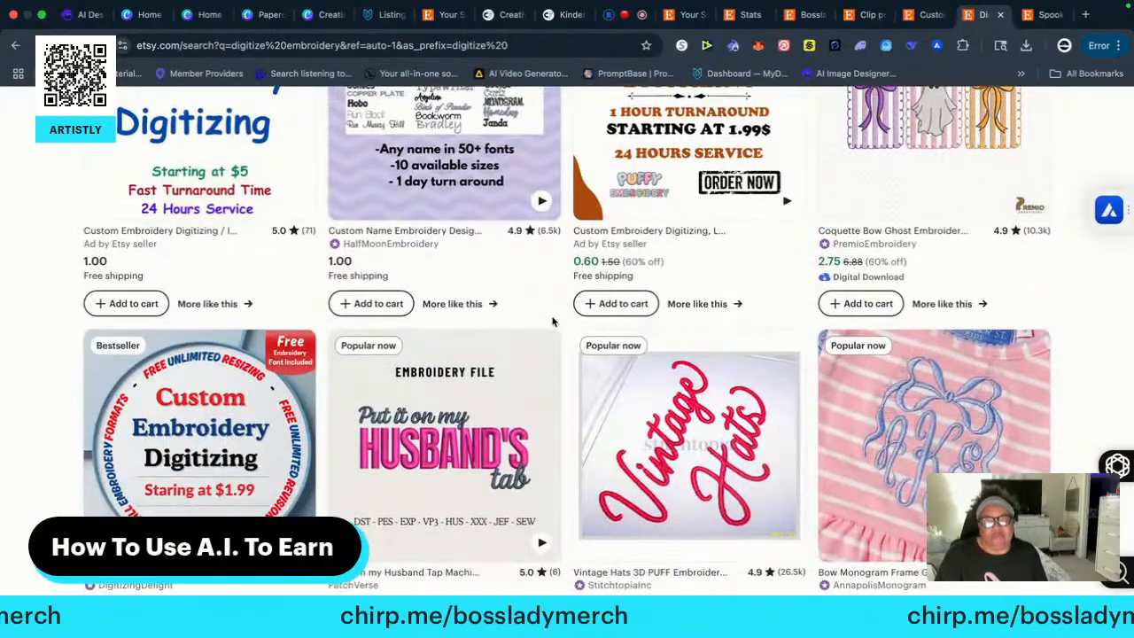
scroll(551, 323, down, 6)
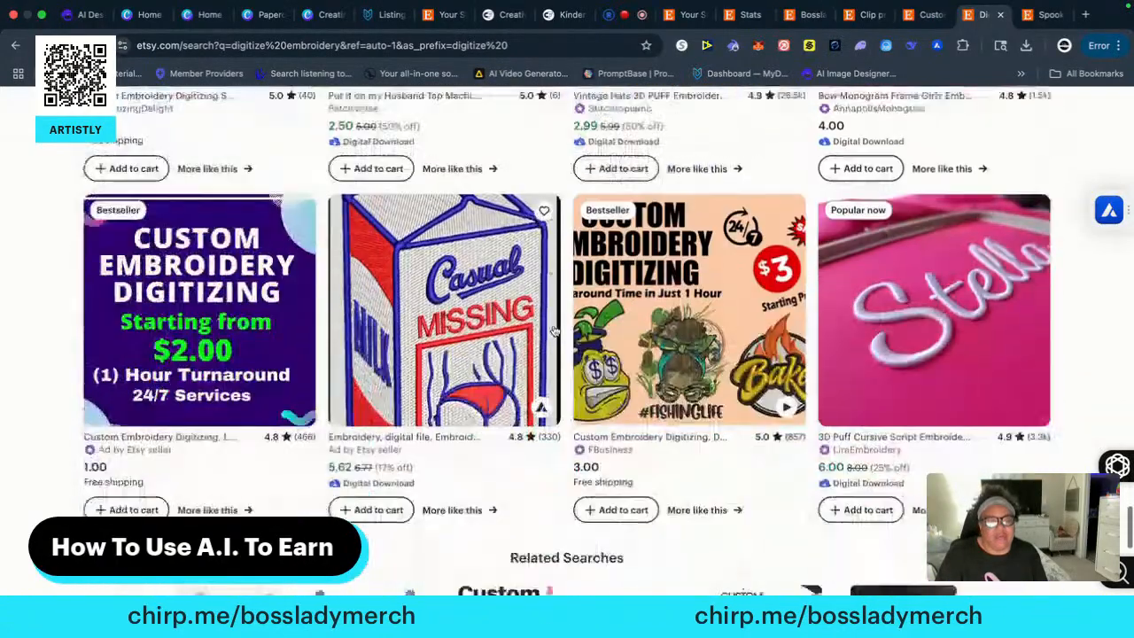
scroll(553, 330, down, 3)
scroll(555, 330, down, 2)
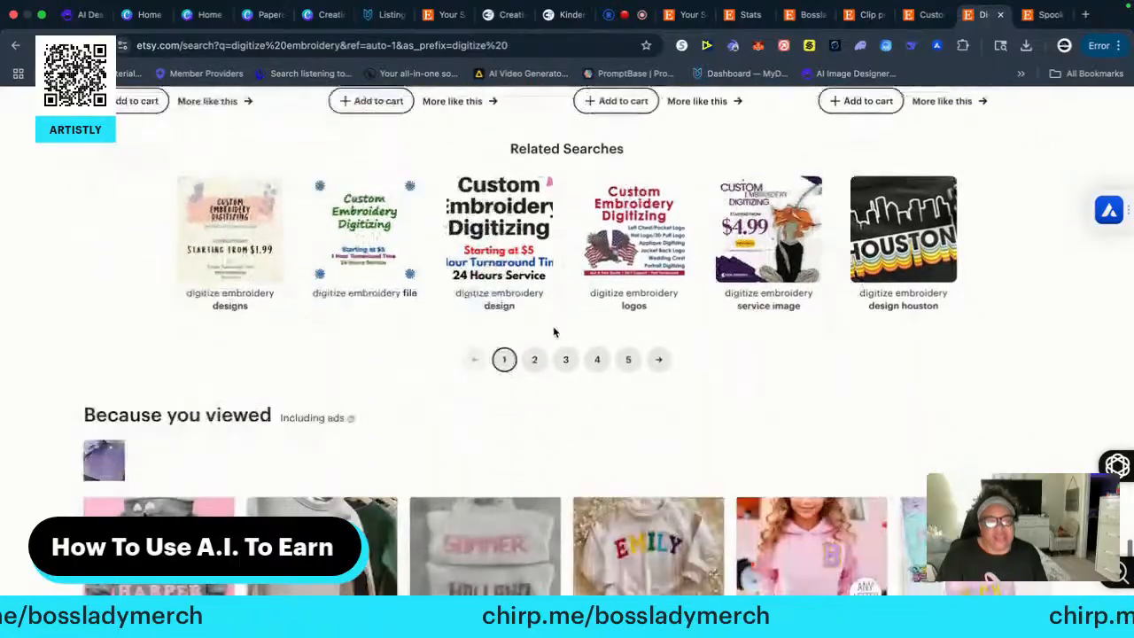
Open page 2 of the "digitize embroidery" results and compare the digitizing services, embroidery fonts and seasonal machine designs
click(535, 359)
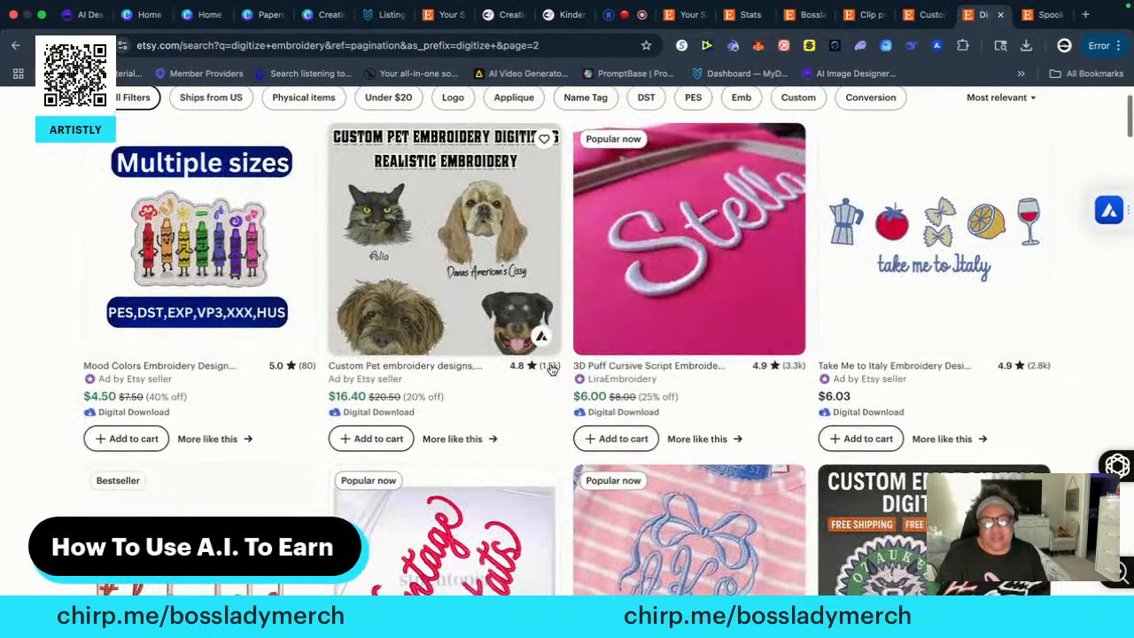
scroll(551, 369, down, 1)
scroll(553, 369, down, 1)
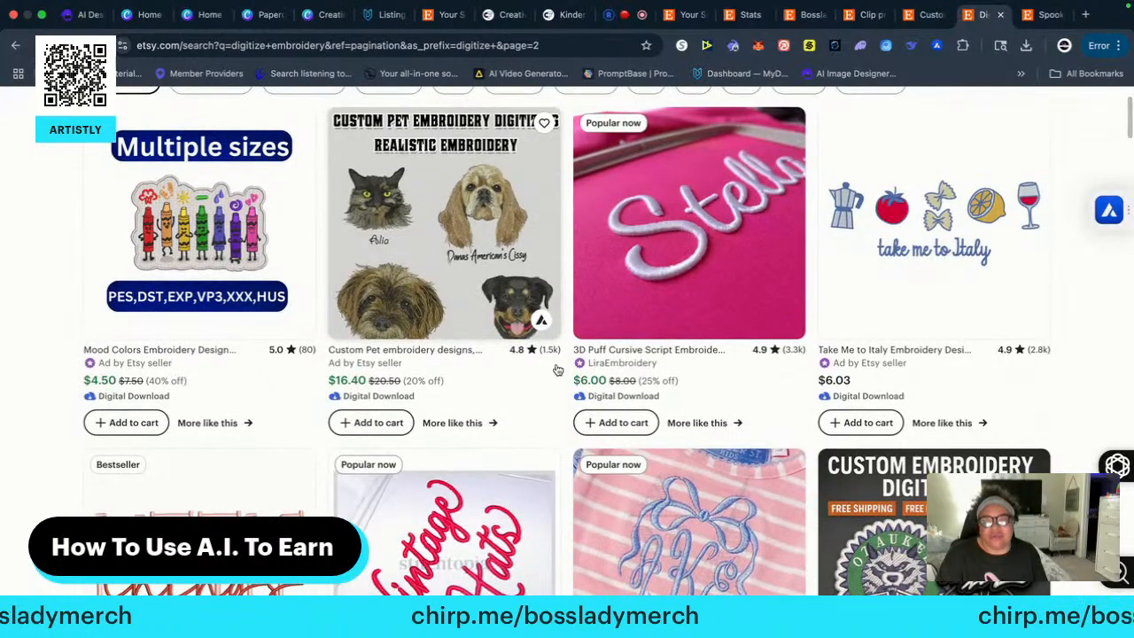
scroll(558, 369, down, 3)
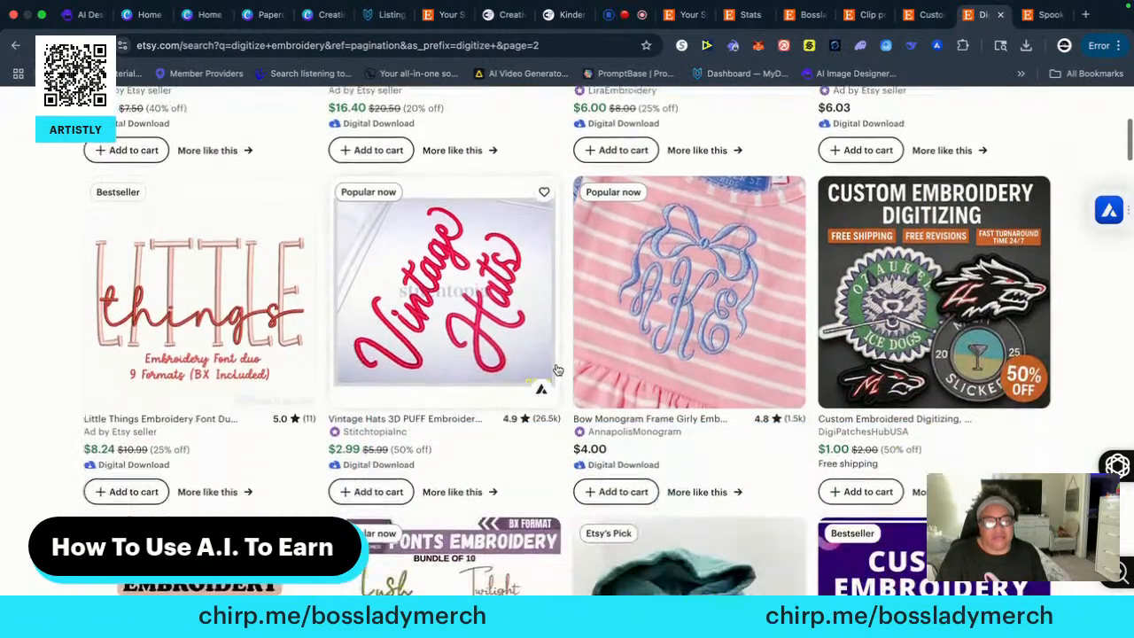
scroll(558, 370, down, 2)
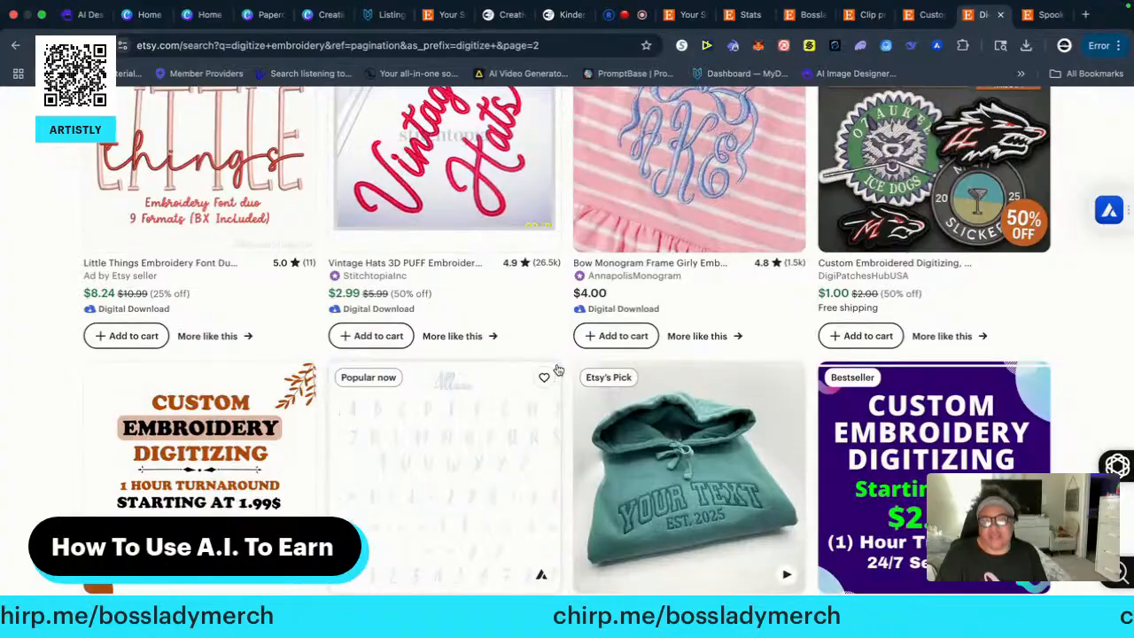
scroll(558, 370, down, 2)
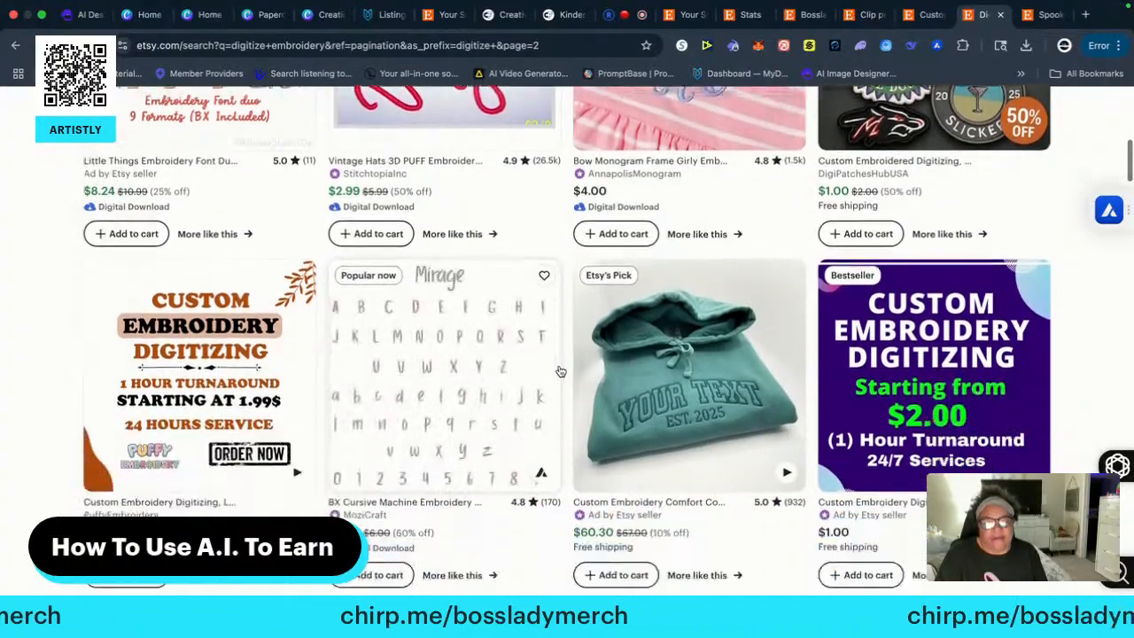
scroll(560, 371, down, 1)
scroll(560, 371, down, 1)
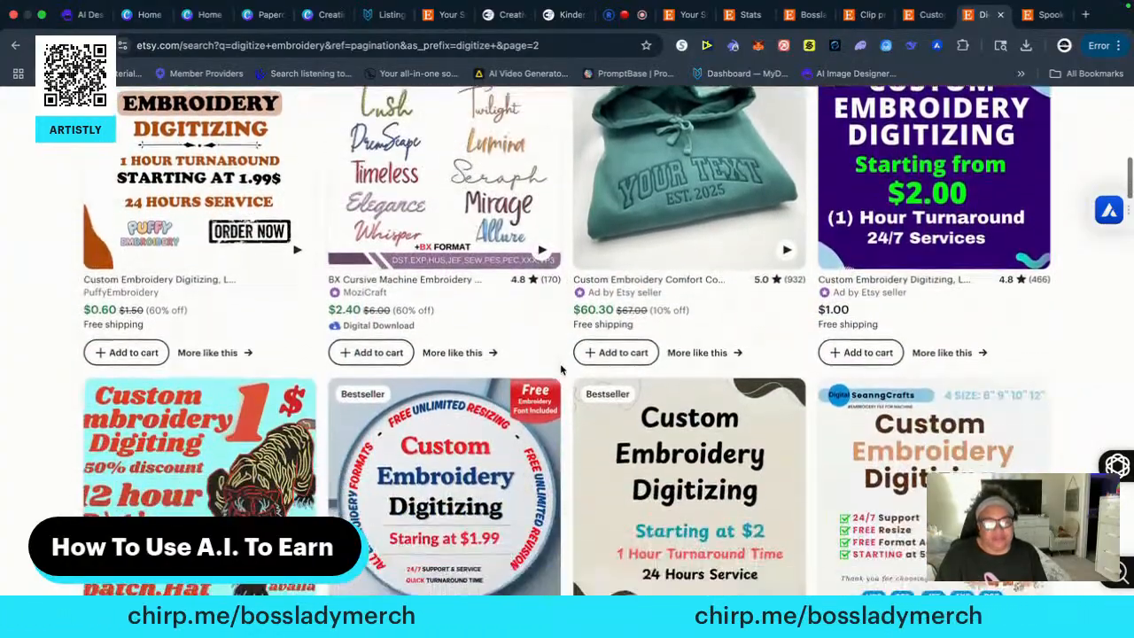
scroll(560, 370, down, 4)
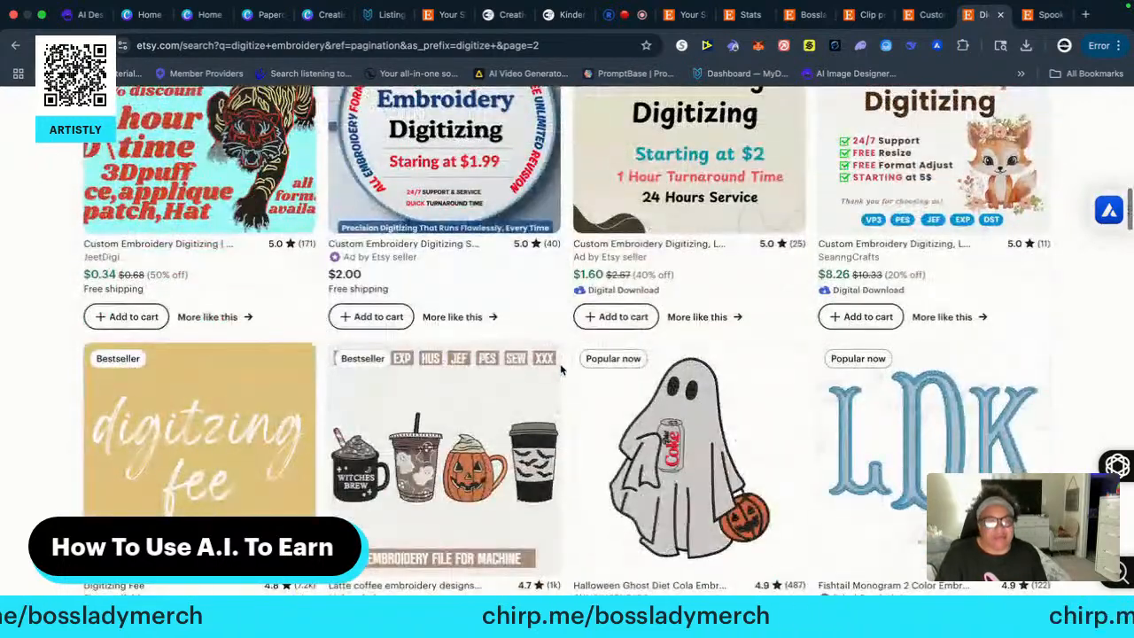
scroll(567, 374, down, 3)
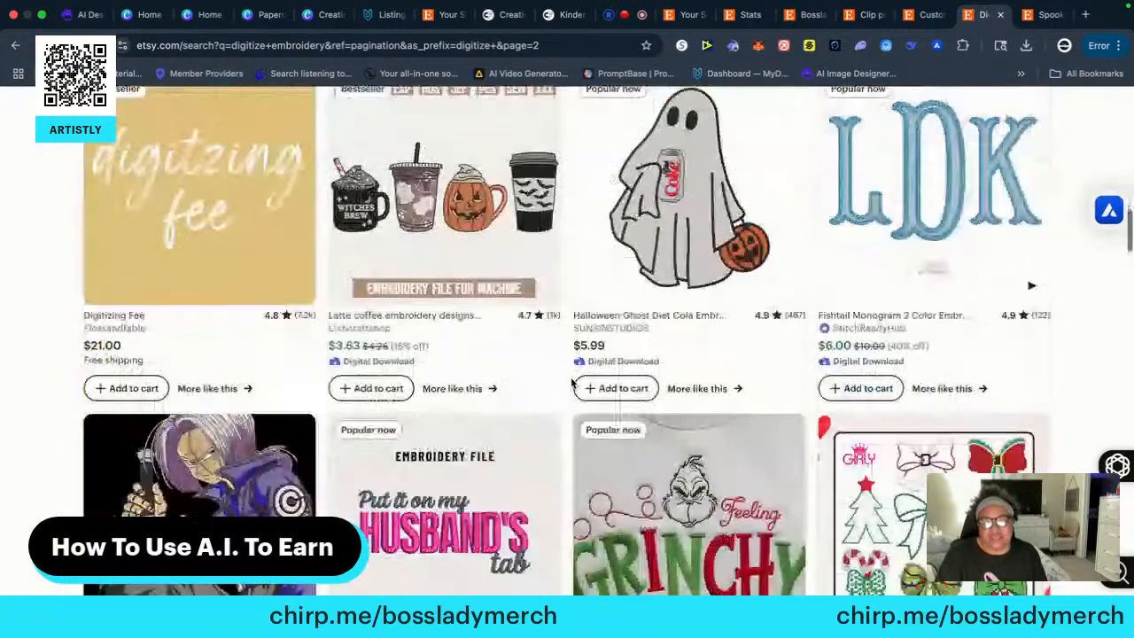
scroll(572, 382, down, 2)
scroll(571, 383, down, 2)
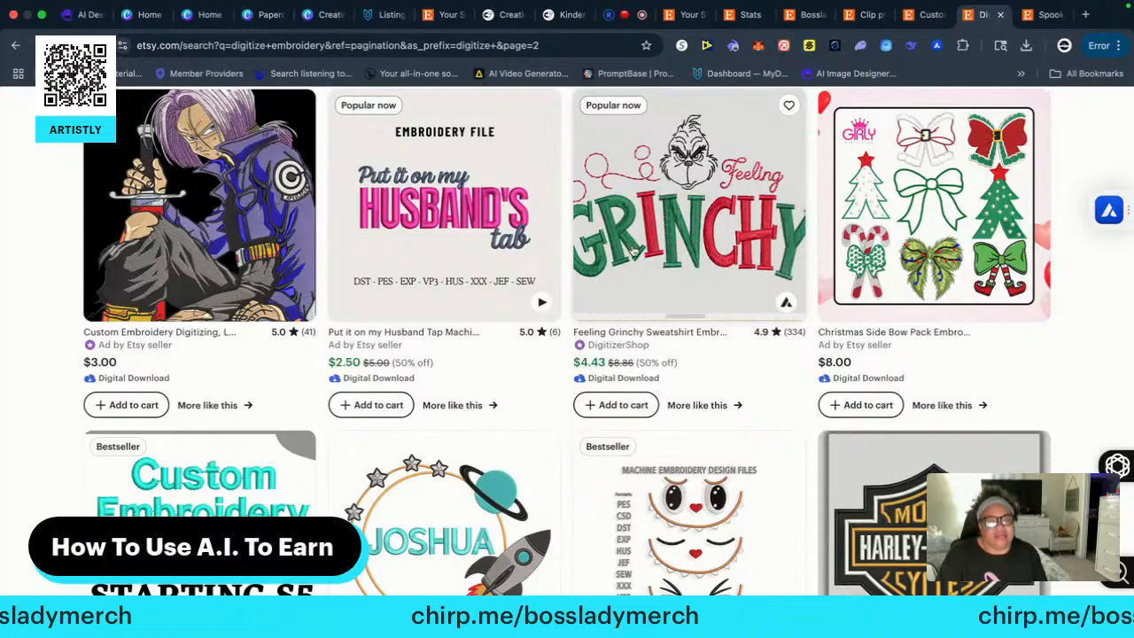
Add digitizerShop's Feeling Grinchy Sweatshirt Embroidery Design to the cart and view the cart
click(622, 404)
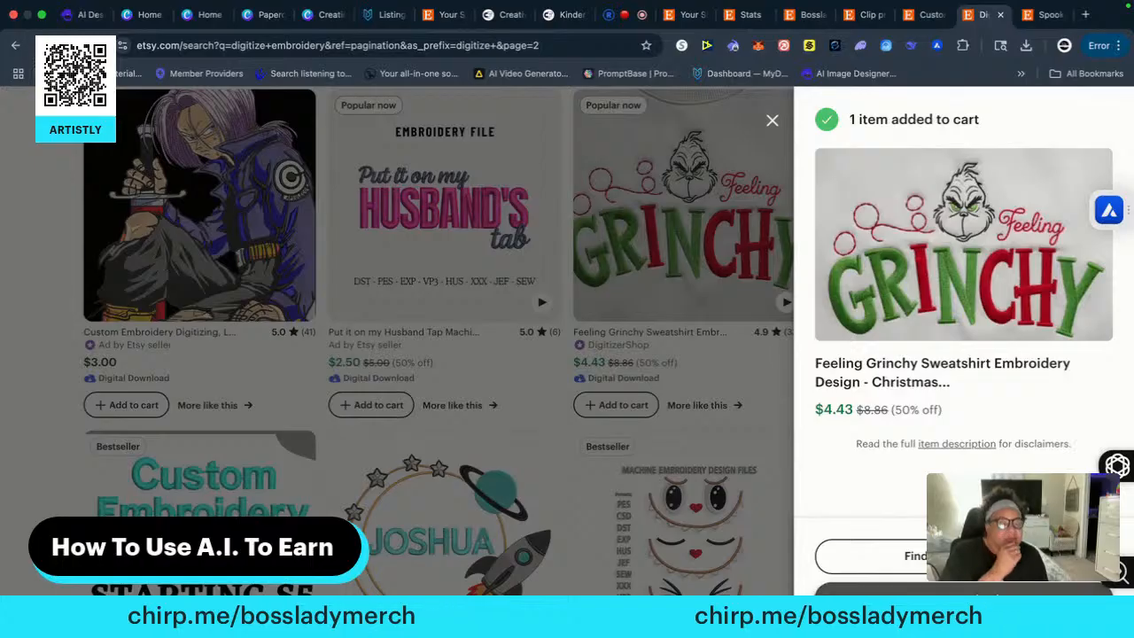
click(953, 597)
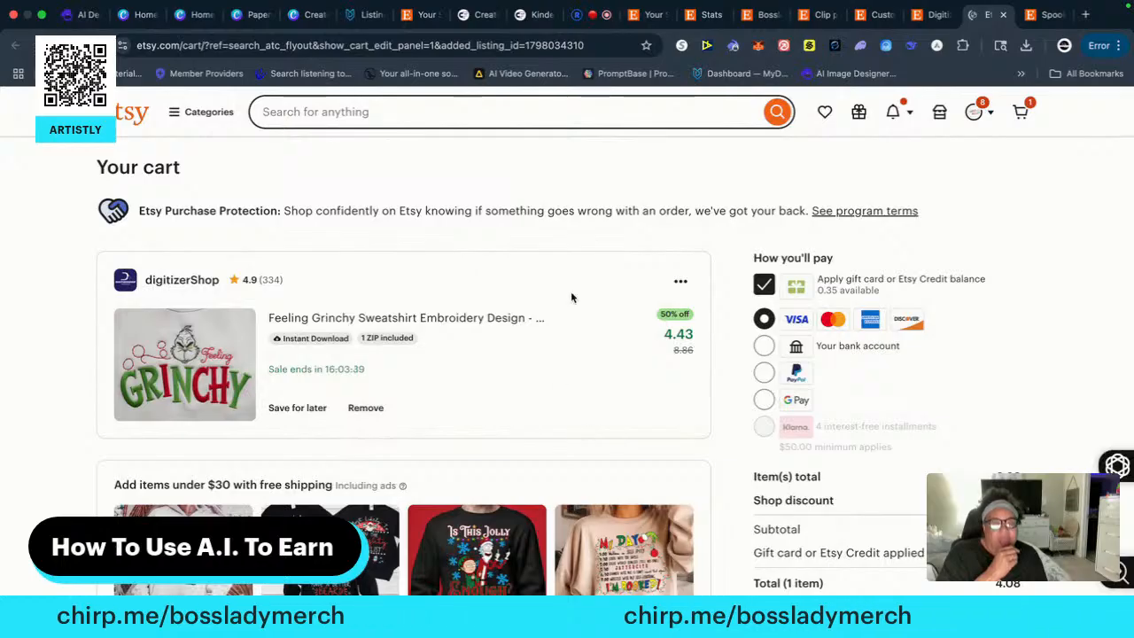
Switch to Restream Studio and stop sharing the screen in the live stream
click(578, 16)
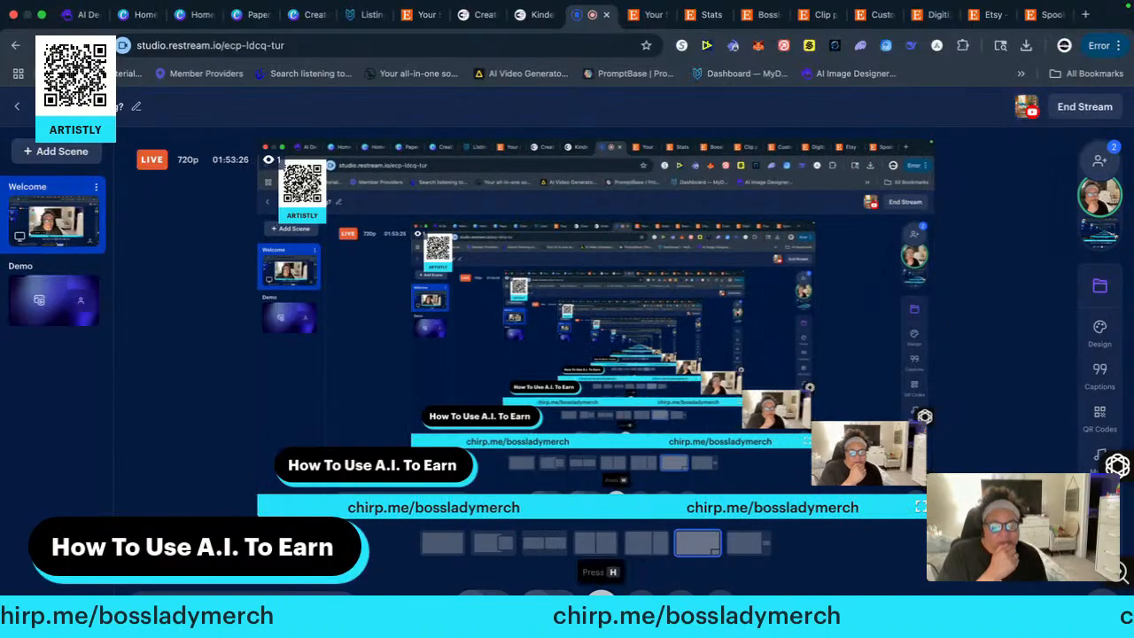
click(602, 604)
click(600, 547)
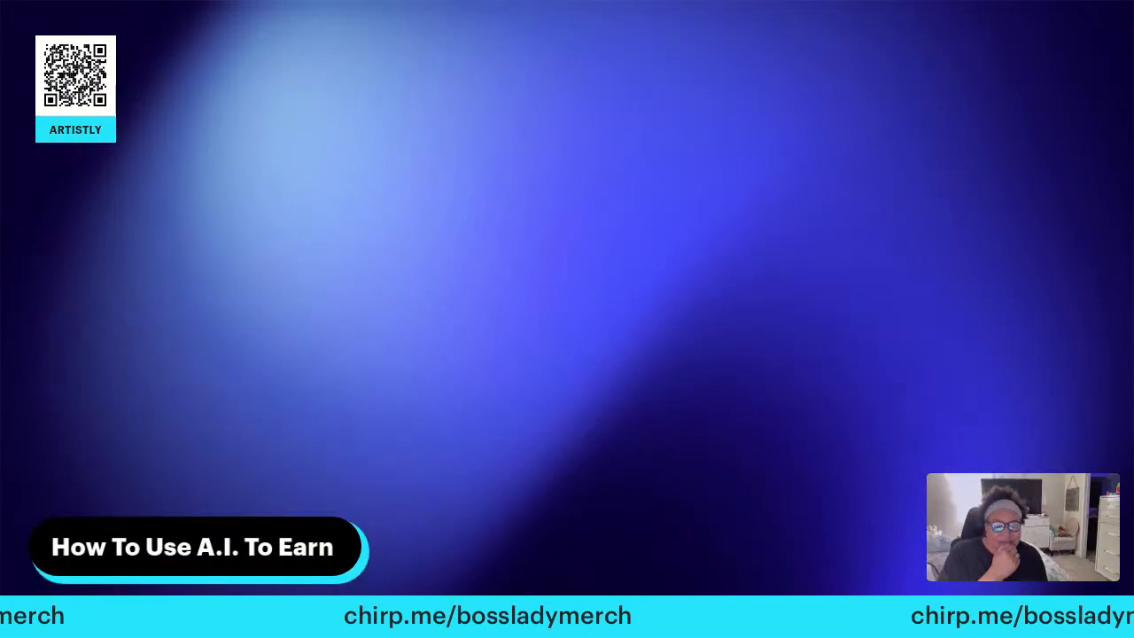